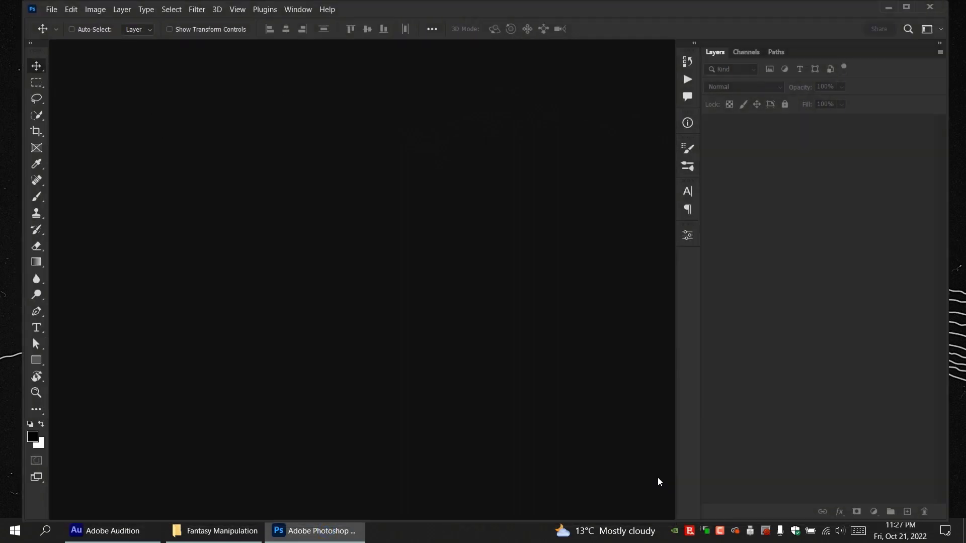
- Create a new RGB document 4050 pixels wide and 3240 pixels high at 72 pixels per inch with a white background
click(52, 9)
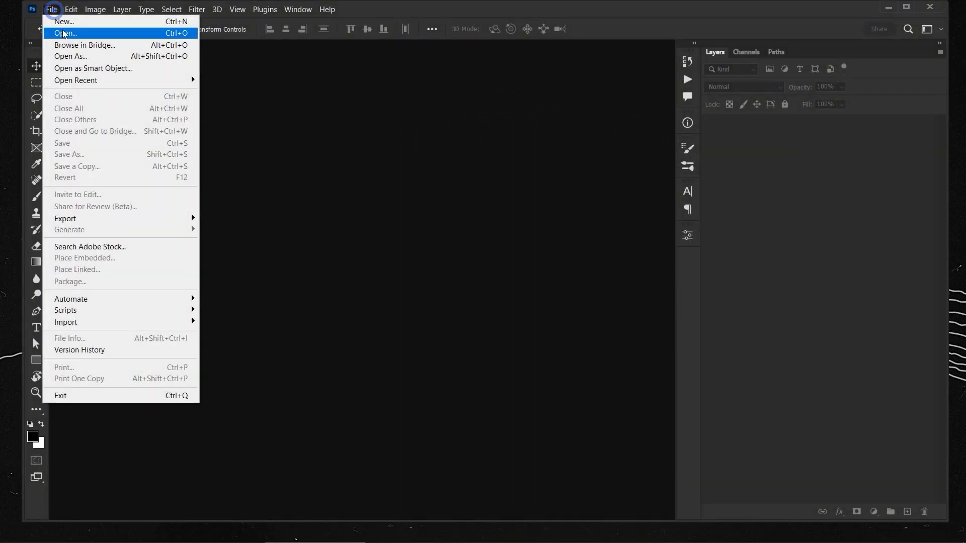
click(55, 21)
double_click(443, 162)
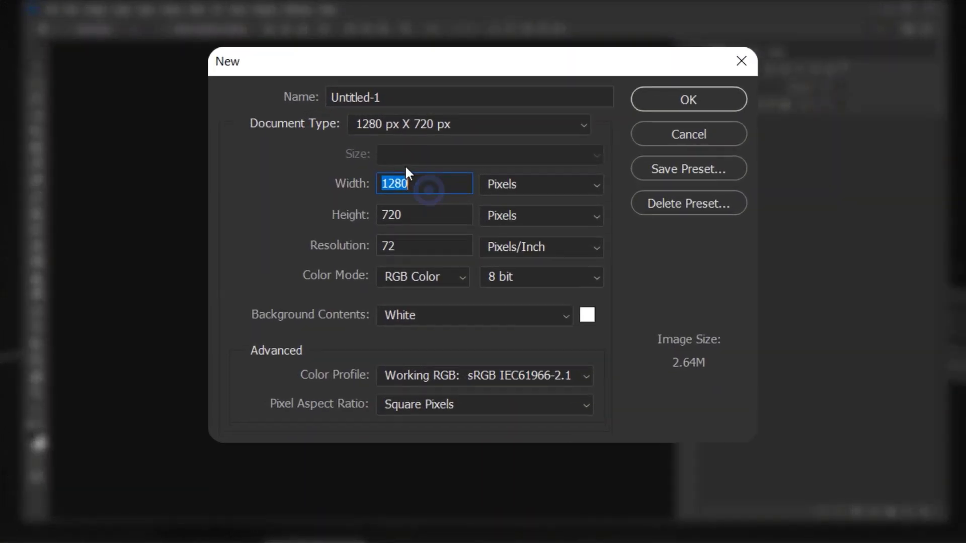
text(4050)
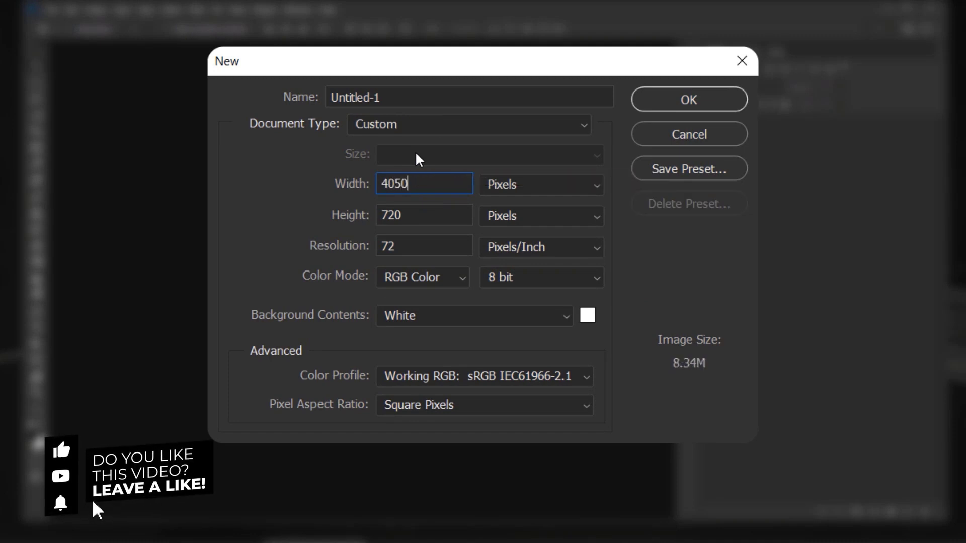
double_click(413, 216)
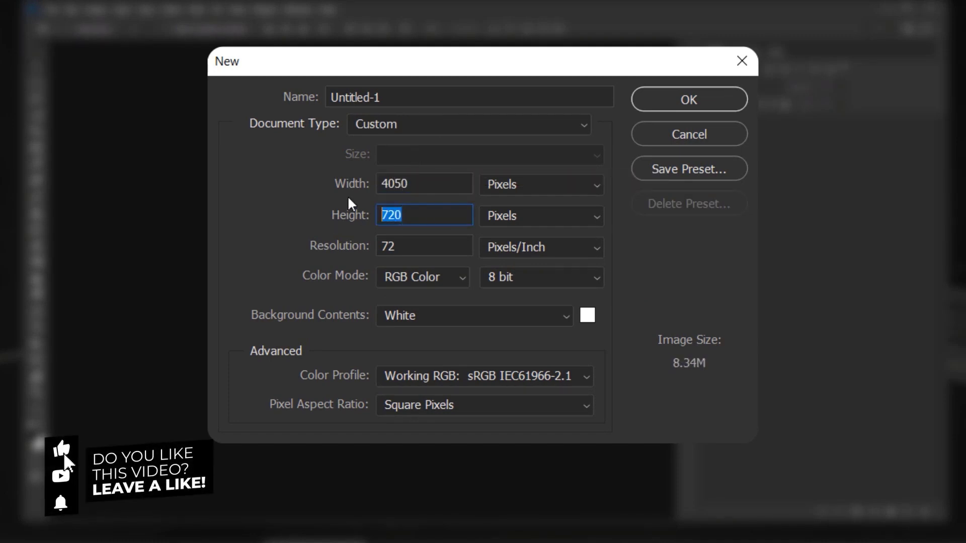
text(3240)
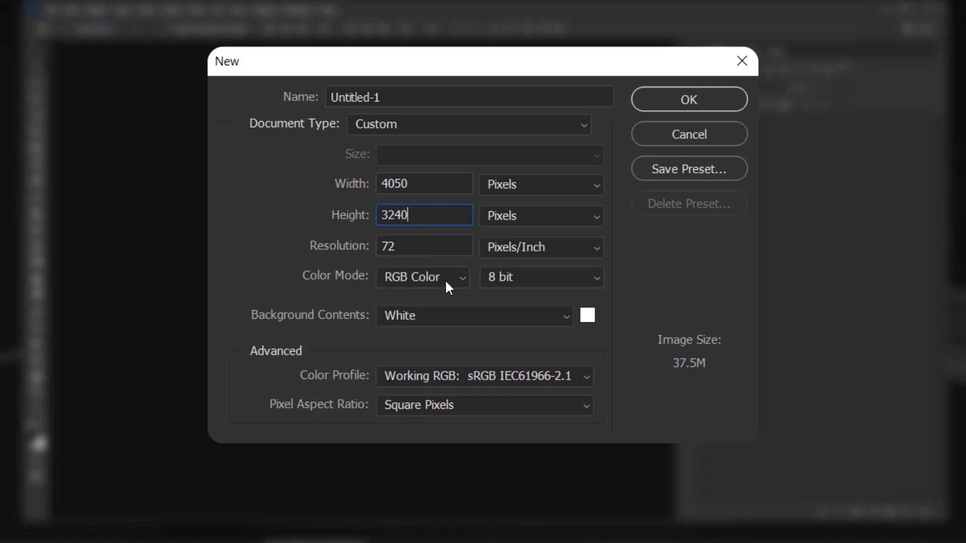
click(689, 99)
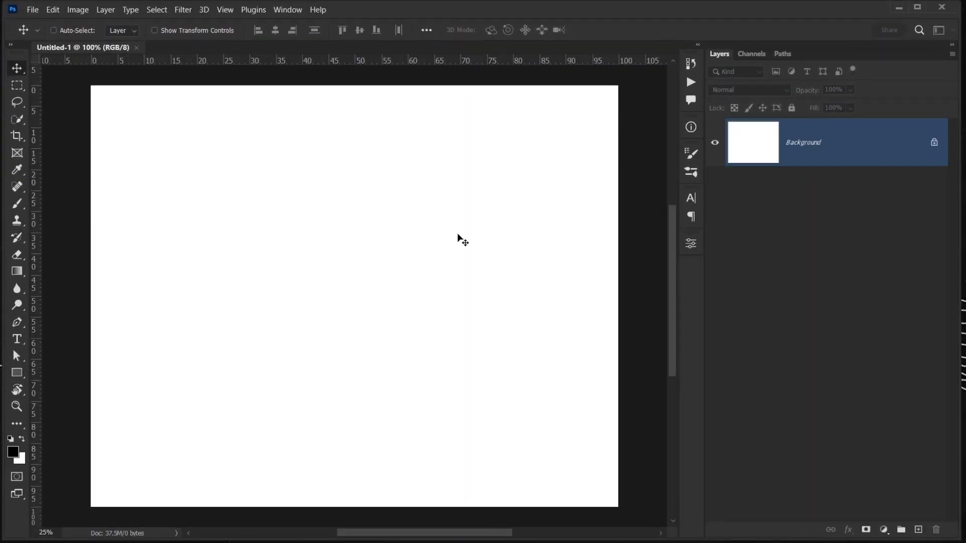
drag(457, 247, 434, 240)
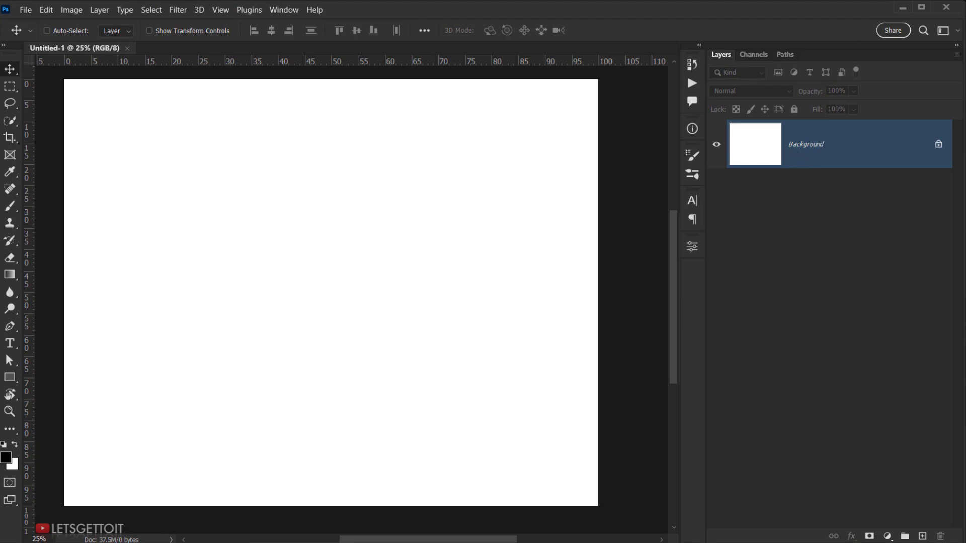
- Place the foggy forest photo from the Fantasy Manipulation folder, scale it to 86.36%, and align its left side with the canvas edge
click(457, 541)
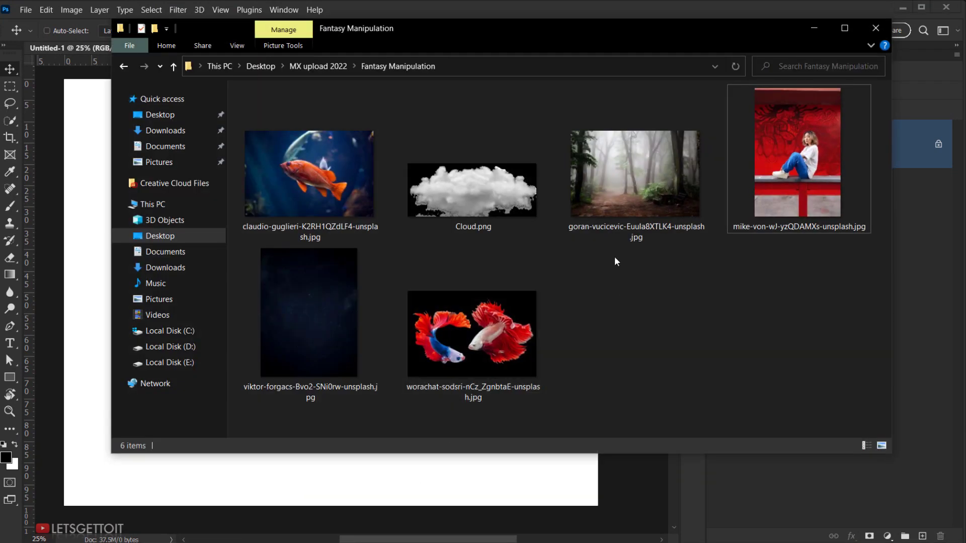
drag(635, 173, 421, 487)
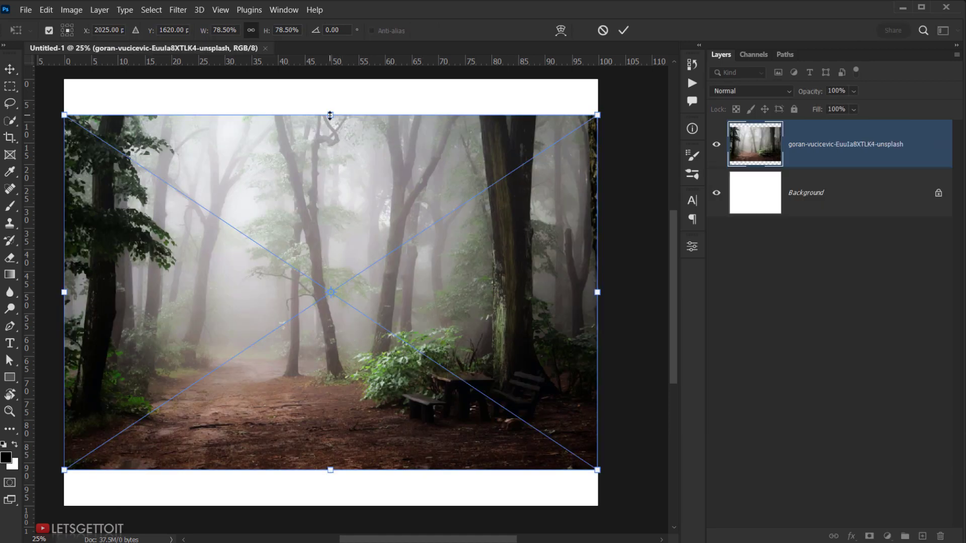
drag(330, 115, 329, 79)
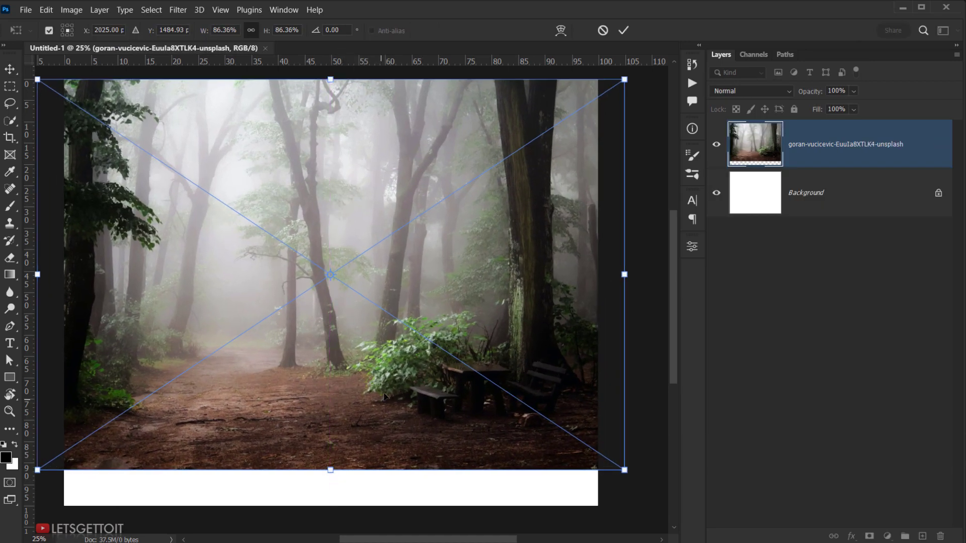
drag(384, 396, 400, 406)
drag(459, 384, 362, 388)
scroll(347, 402, down, 2)
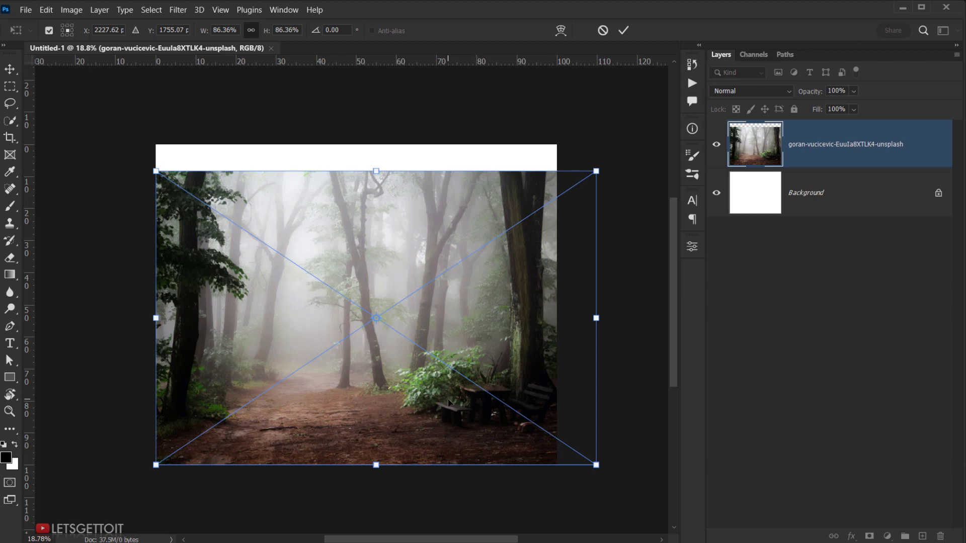
drag(449, 403, 449, 387)
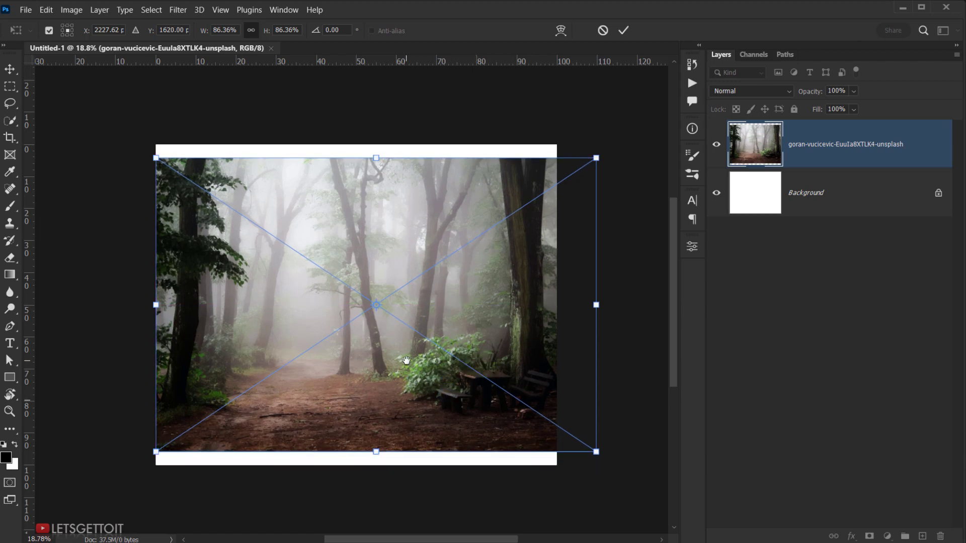
drag(406, 360, 399, 388)
click(447, 335)
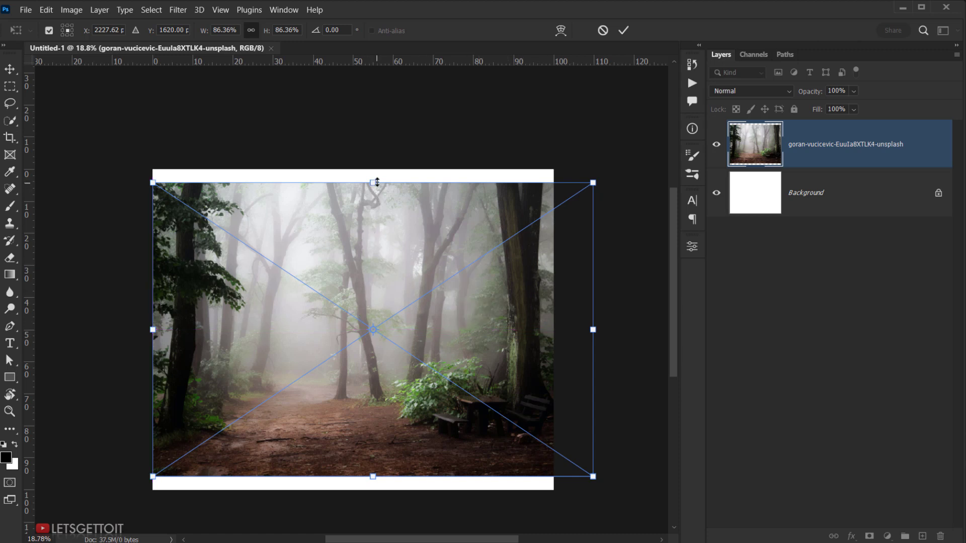
- Stretch the forest photo vertically to 94.21% height so it fills the canvas from upper to lower edge, and commit the transform
drag(374, 182, 375, 174)
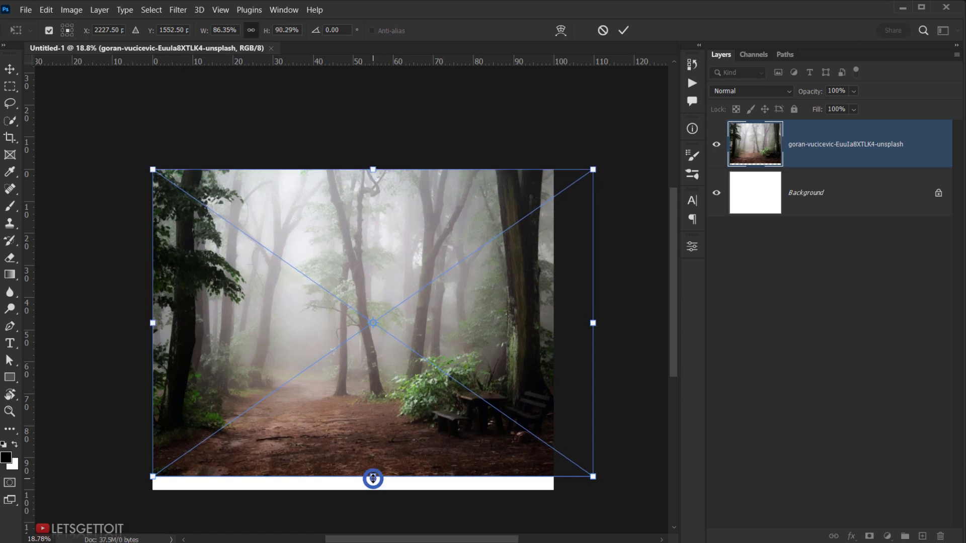
drag(373, 478, 373, 490)
drag(418, 416, 391, 389)
scroll(295, 399, up, 1)
key(alt+space)
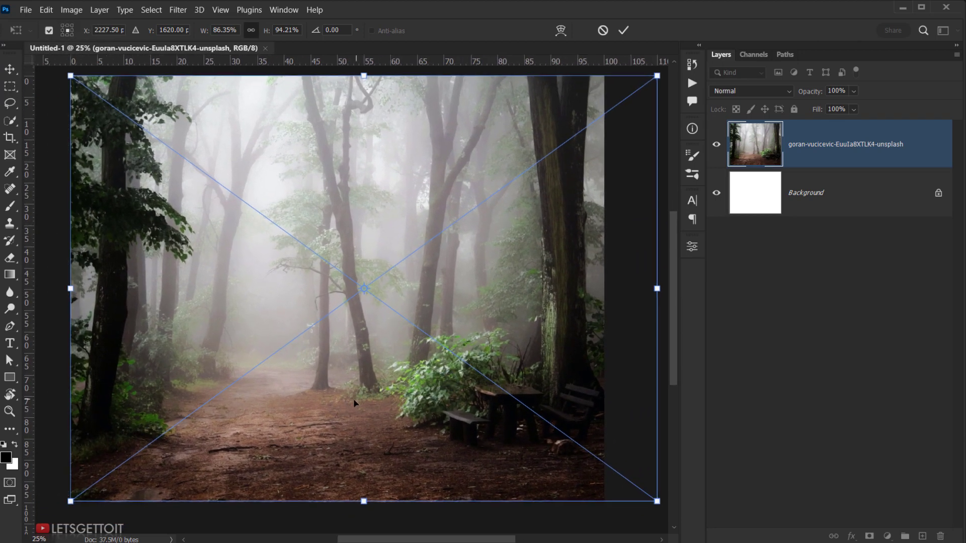
scroll(353, 398, down, 1)
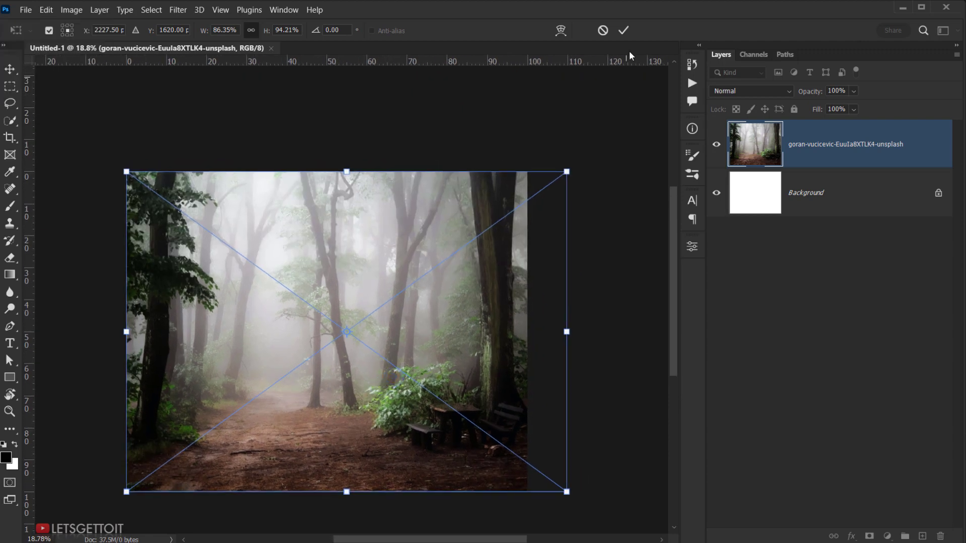
click(624, 30)
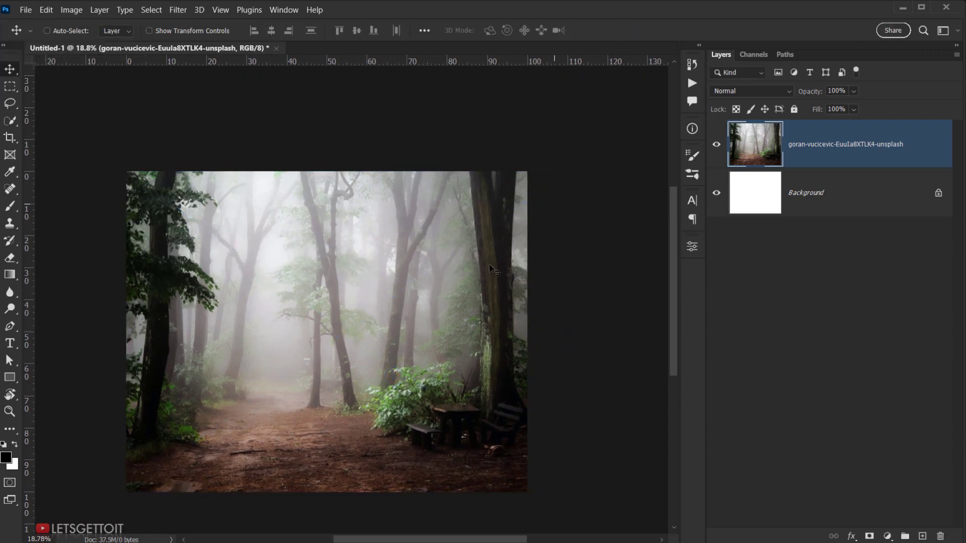
- Delete the white Background layer and rename the forest photo layer BG
drag(417, 307, 390, 296)
click(847, 195)
drag(859, 204, 940, 536)
double_click(819, 144)
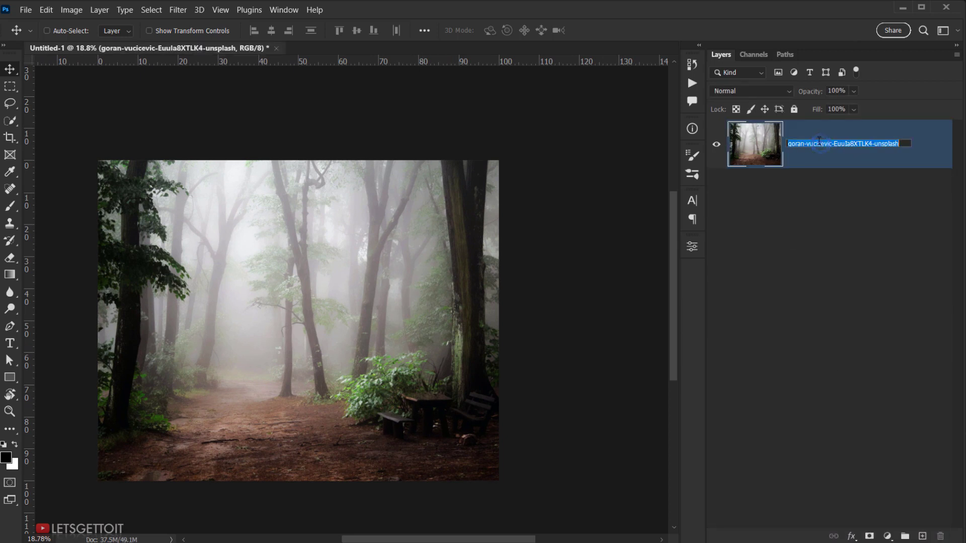
text(BG)
key(Return)
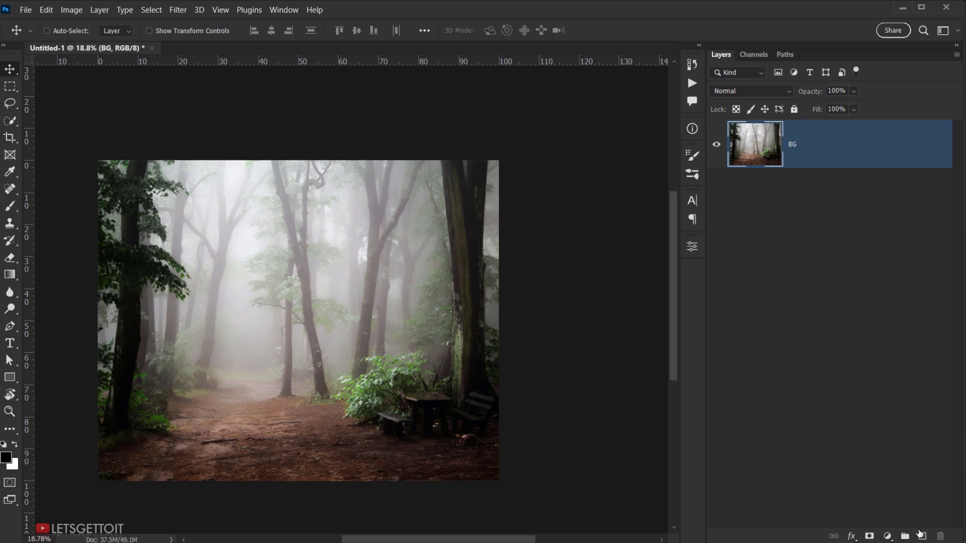
- Add a new empty layer named Girl above BG and convert it to a smart object
click(921, 535)
double_click(808, 145)
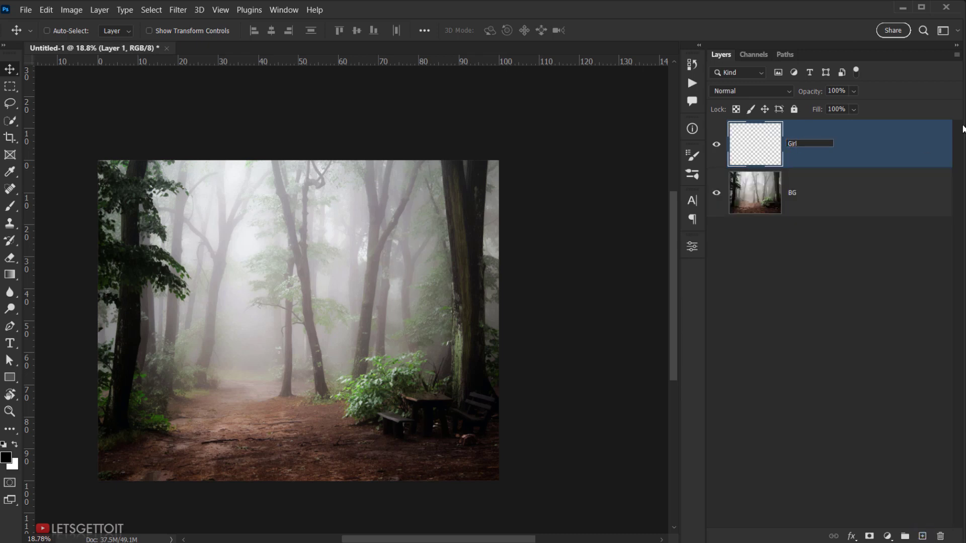
key(Return)
right_click(841, 151)
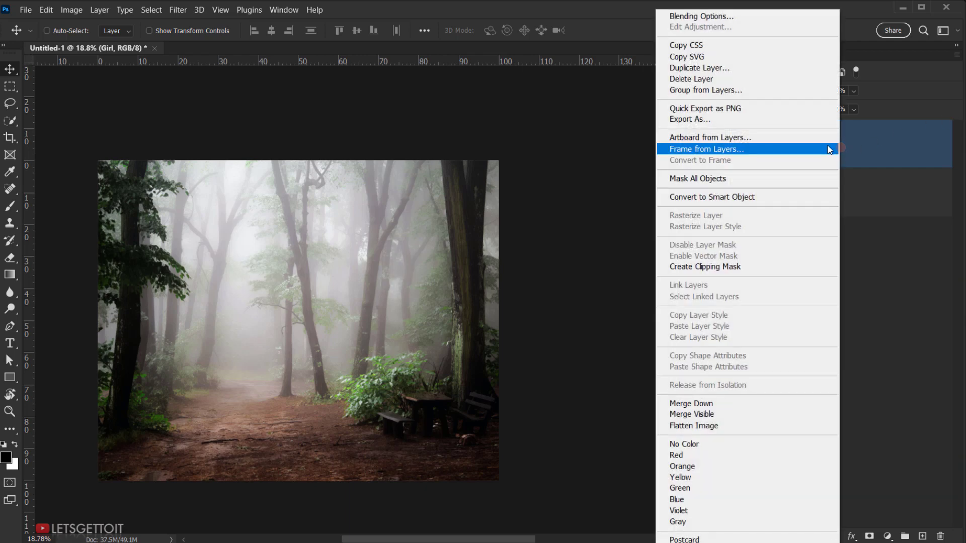
click(729, 196)
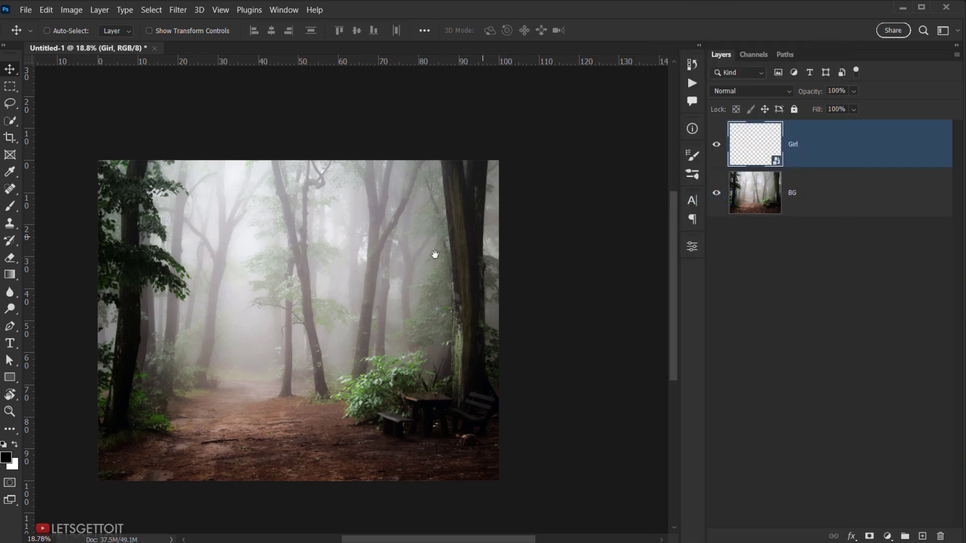
drag(435, 254, 412, 249)
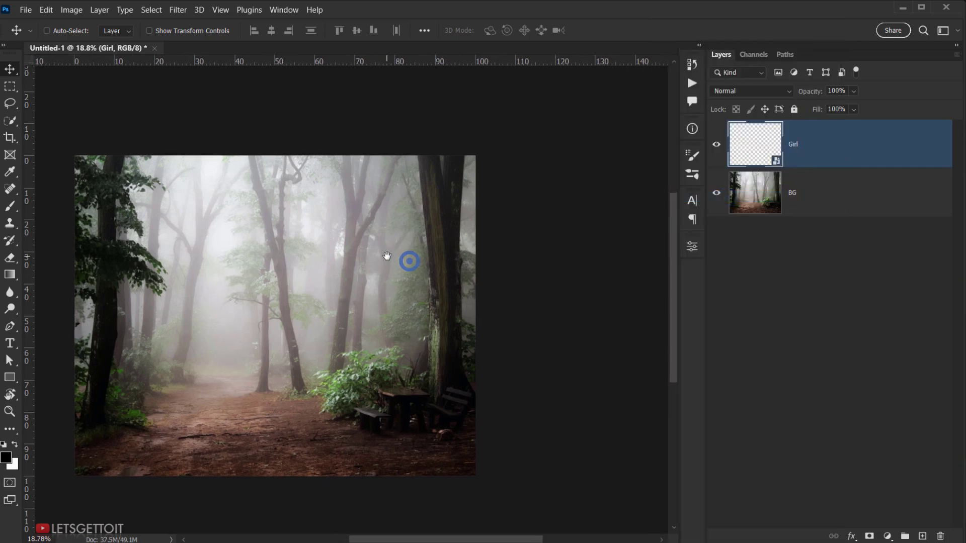
- Open the Girl smart object's contents and place the seated woman photo in it, scaled to 69.89% and centred on the canvas
double_click(754, 144)
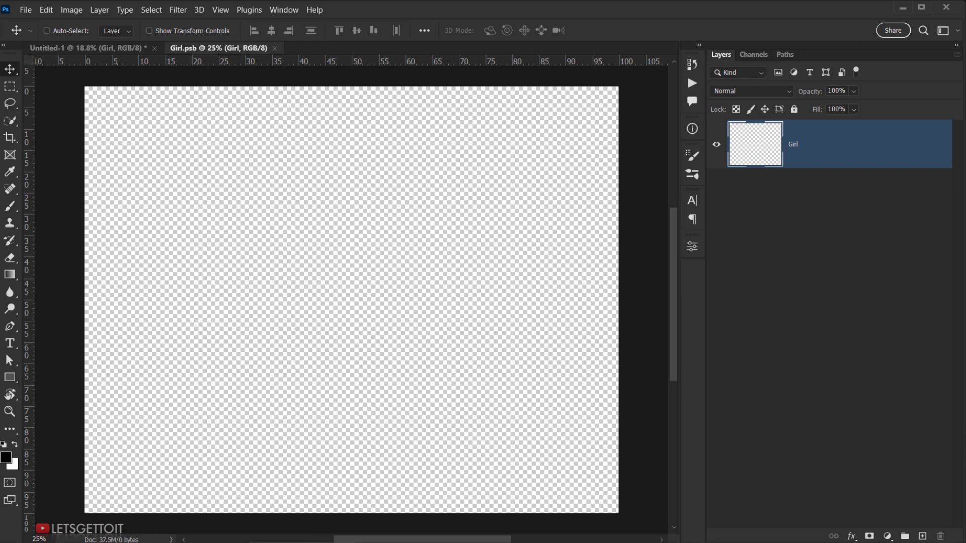
key(alt+Tab)
drag(805, 141, 370, 480)
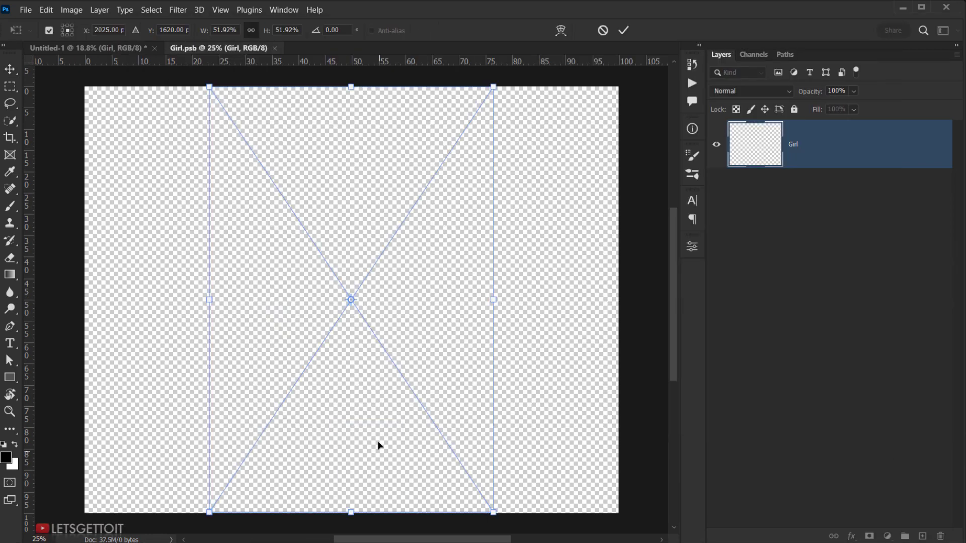
drag(496, 307, 554, 302)
drag(209, 299, 173, 301)
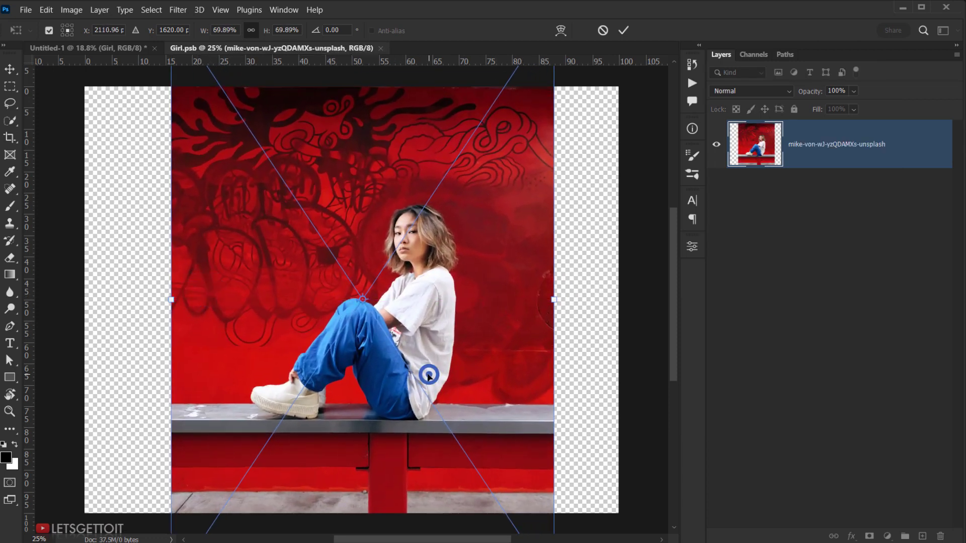
drag(425, 378, 420, 378)
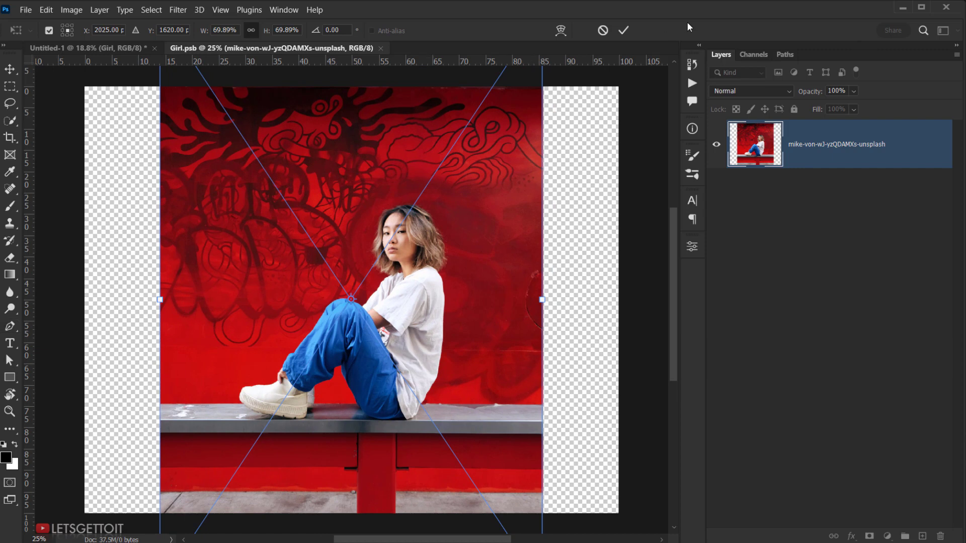
click(623, 31)
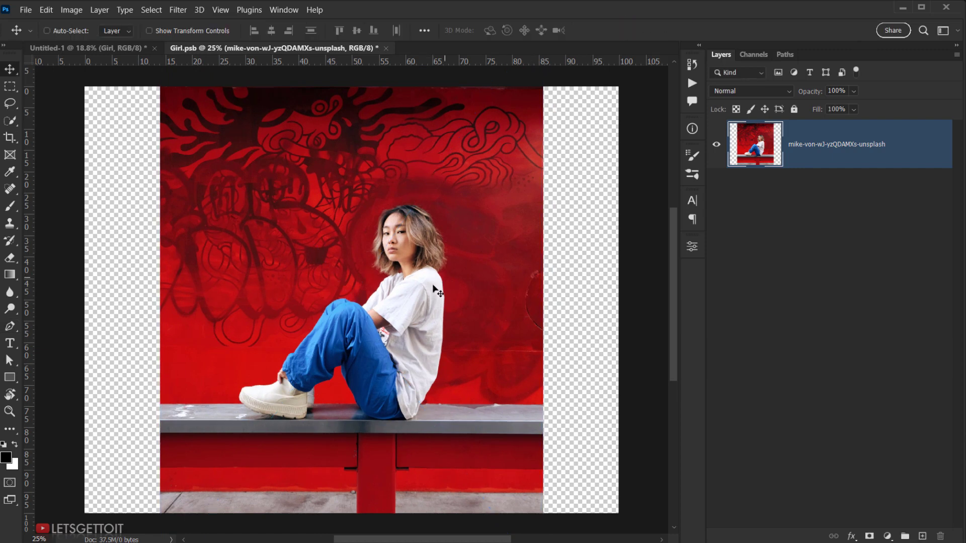
- Examine the seated woman's hair, face and body outline against the red wall up close
drag(386, 311, 384, 294)
scroll(384, 294, up, 3)
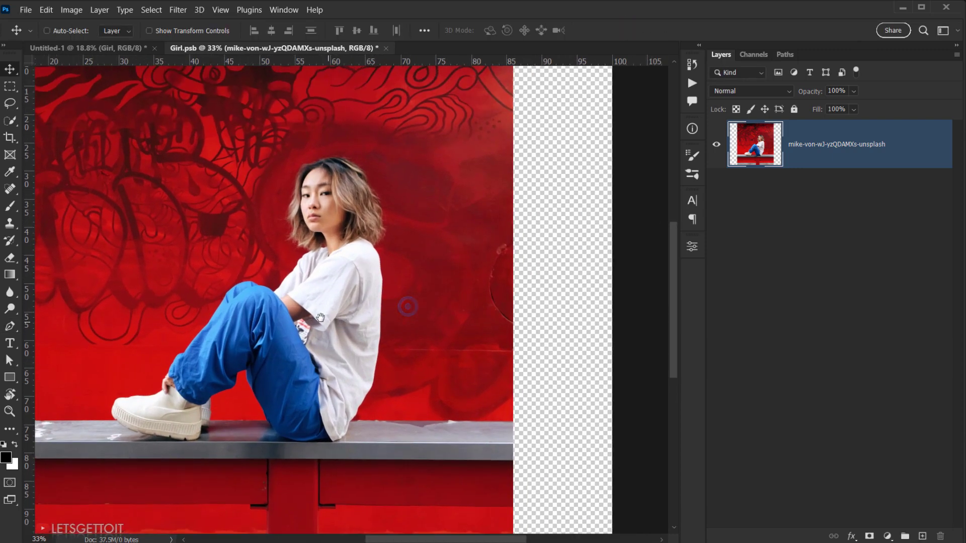
drag(320, 317, 367, 309)
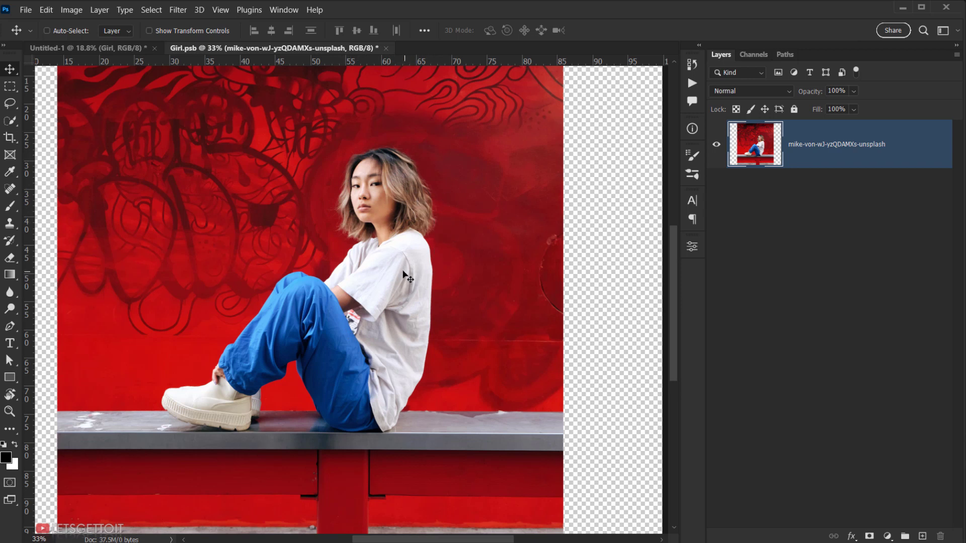
scroll(402, 277, up, 2)
scroll(422, 279, down, 1)
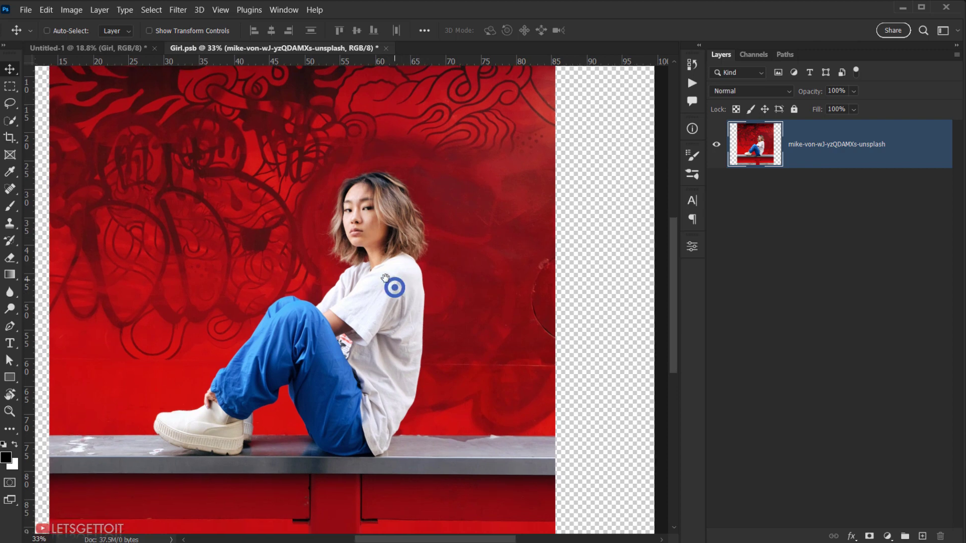
drag(363, 278, 380, 258)
scroll(368, 198, up, 5)
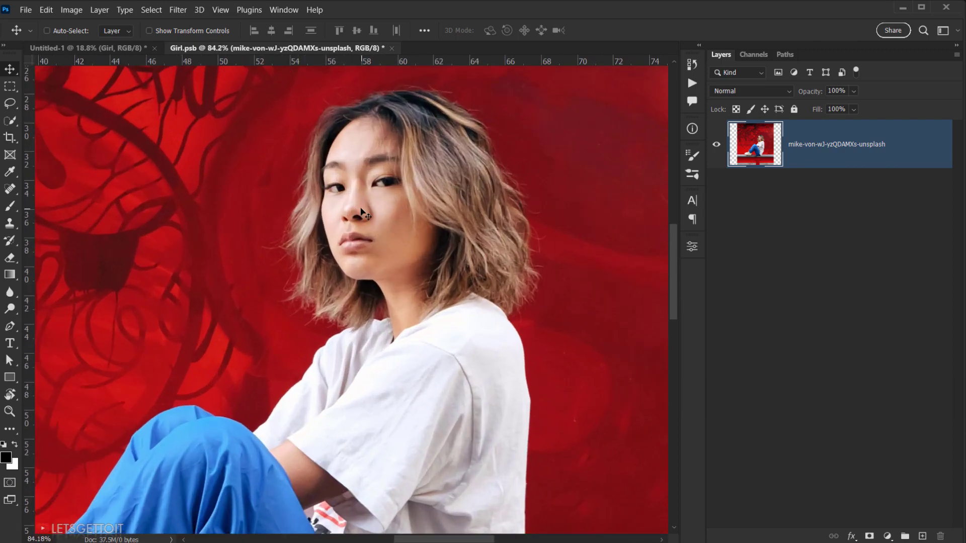
drag(408, 289, 397, 270)
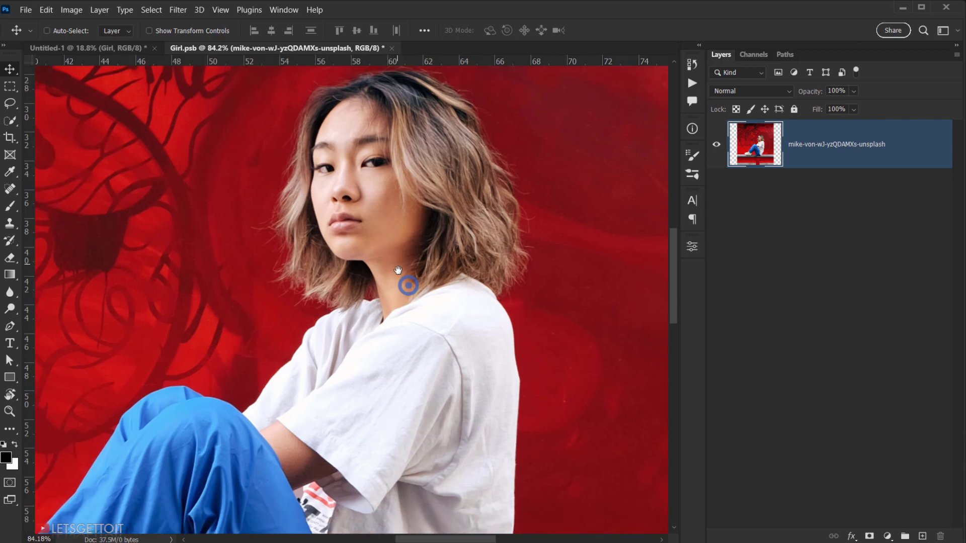
scroll(476, 300, down, 10)
drag(480, 311, 414, 274)
scroll(402, 276, up, 3)
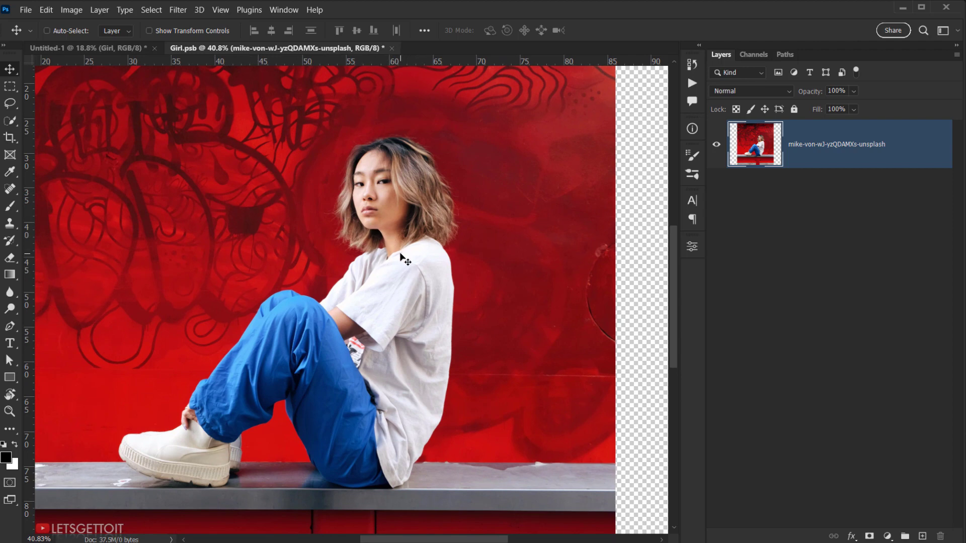
- Select the seated woman with automatic subject selection and bring the selection into Select and Mask
click(147, 10)
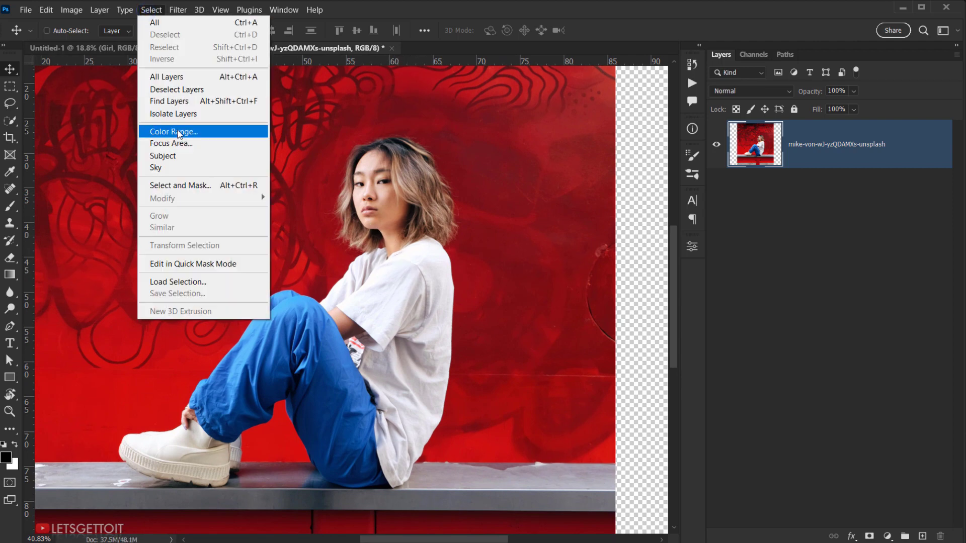
click(176, 155)
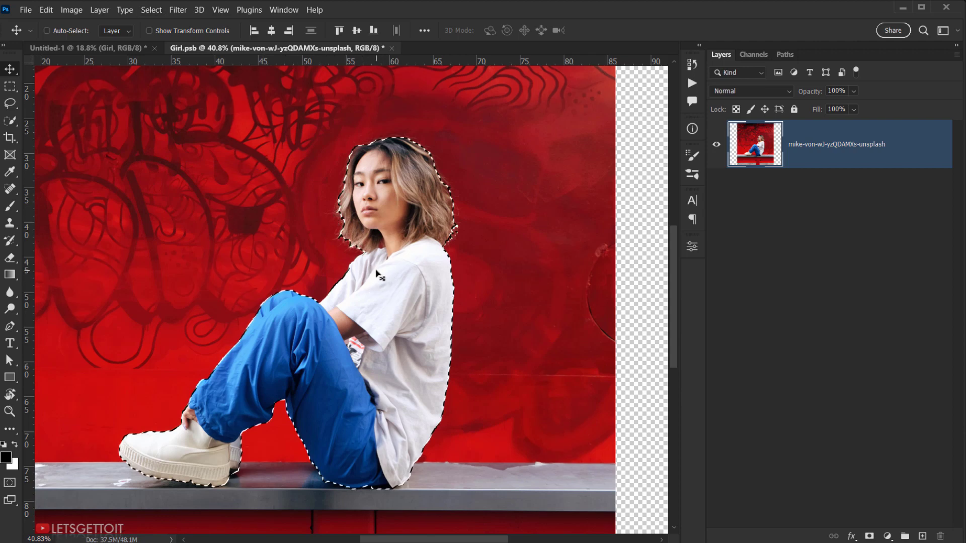
click(151, 10)
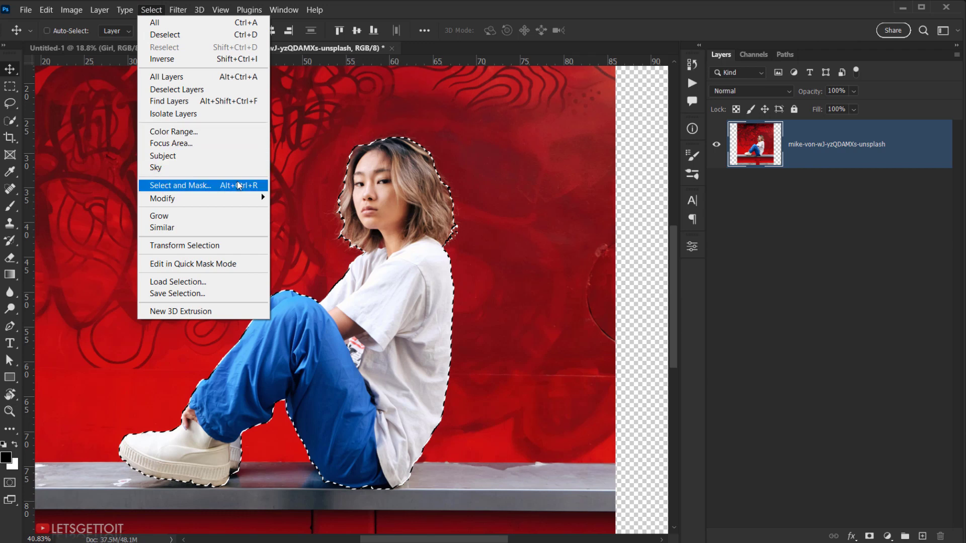
click(239, 185)
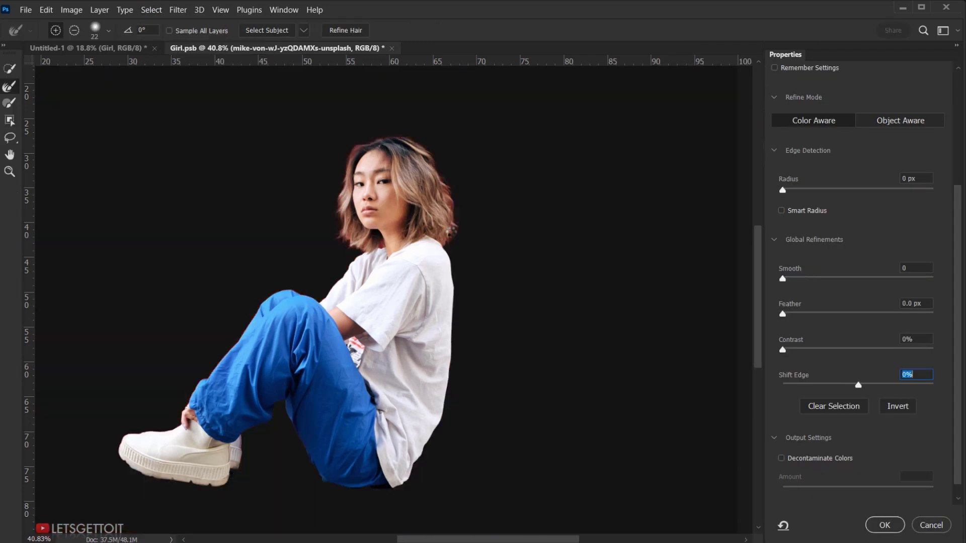
- Examine the cutout edge along the woman's T-shirt, sleeve and shoulder up close
drag(466, 241, 408, 201)
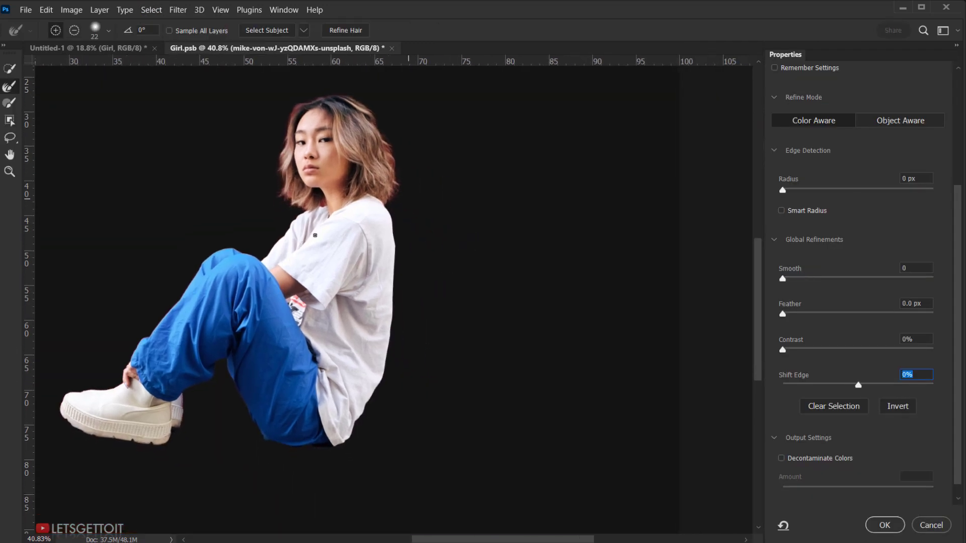
scroll(360, 218, up, 6)
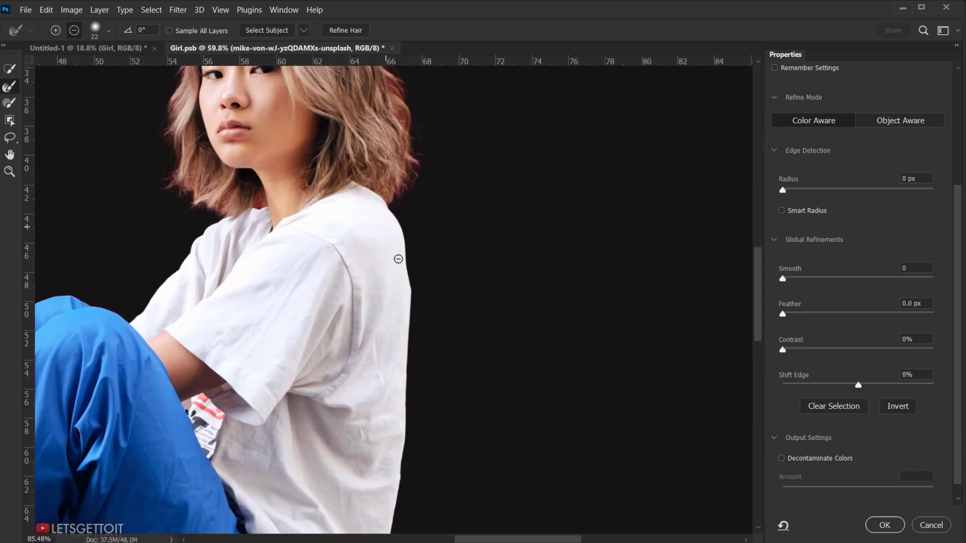
scroll(422, 307, up, 6)
drag(377, 352, 414, 150)
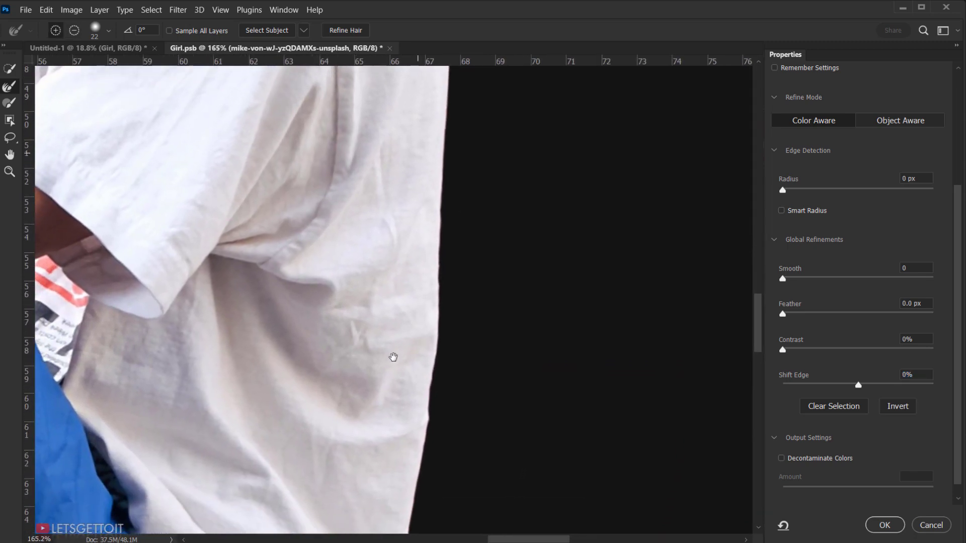
drag(425, 369, 484, 100)
drag(355, 369, 314, 489)
drag(264, 188, 599, 222)
drag(352, 334, 173, 283)
drag(394, 319, 339, 312)
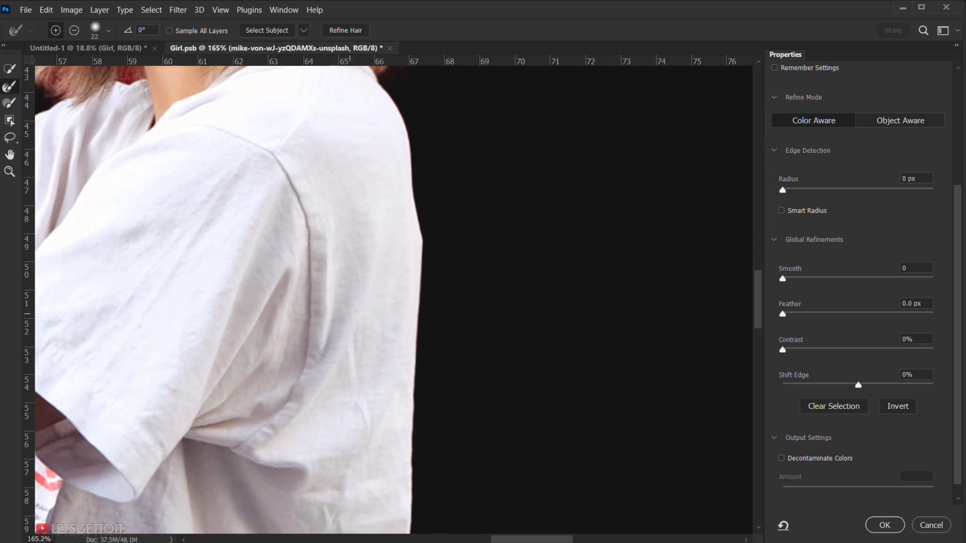
drag(445, 330, 386, 323)
drag(334, 276, 354, 272)
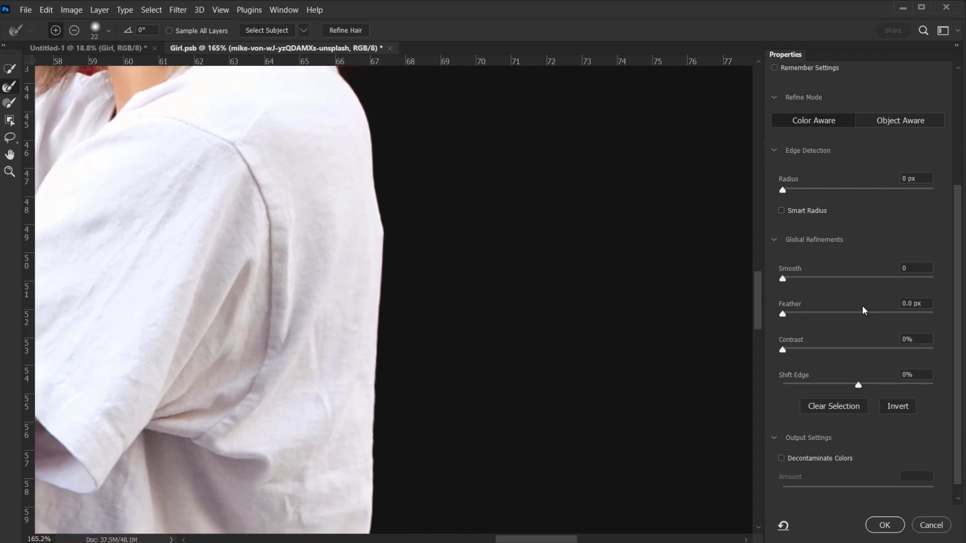
- Refine the woman's selection edge with Smooth 14 and Shift Edge -12%, and apply the result as a selection
click(775, 239)
click(774, 238)
drag(786, 277, 803, 278)
drag(858, 385, 849, 386)
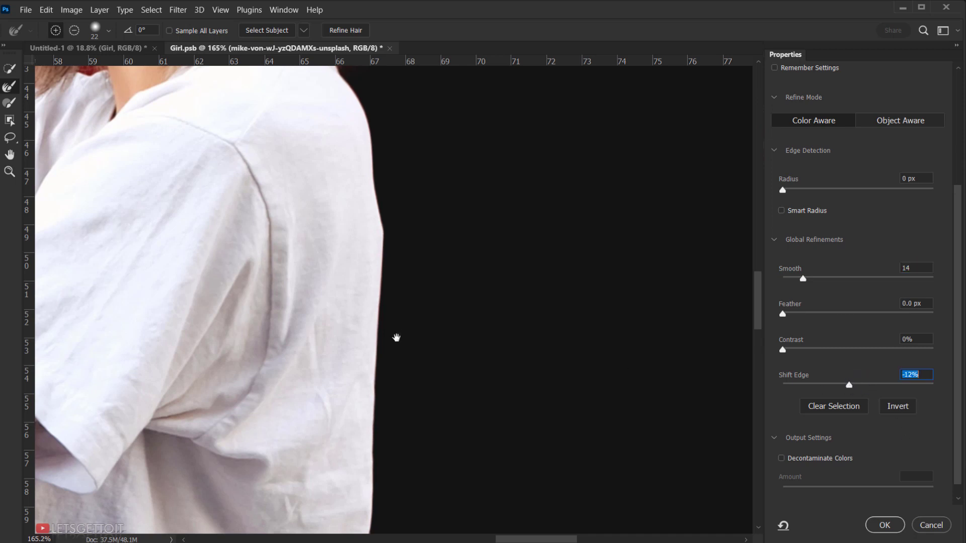
drag(397, 338, 571, 222)
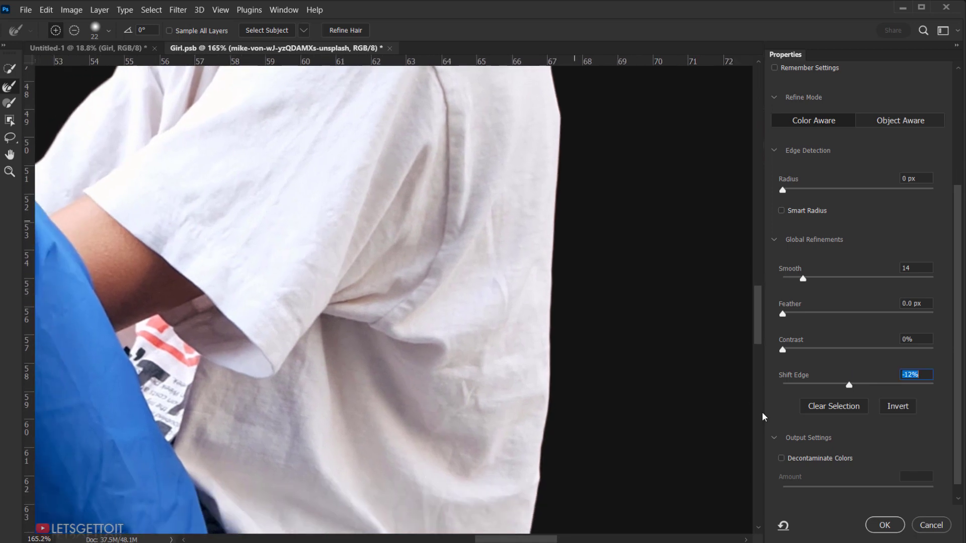
click(885, 525)
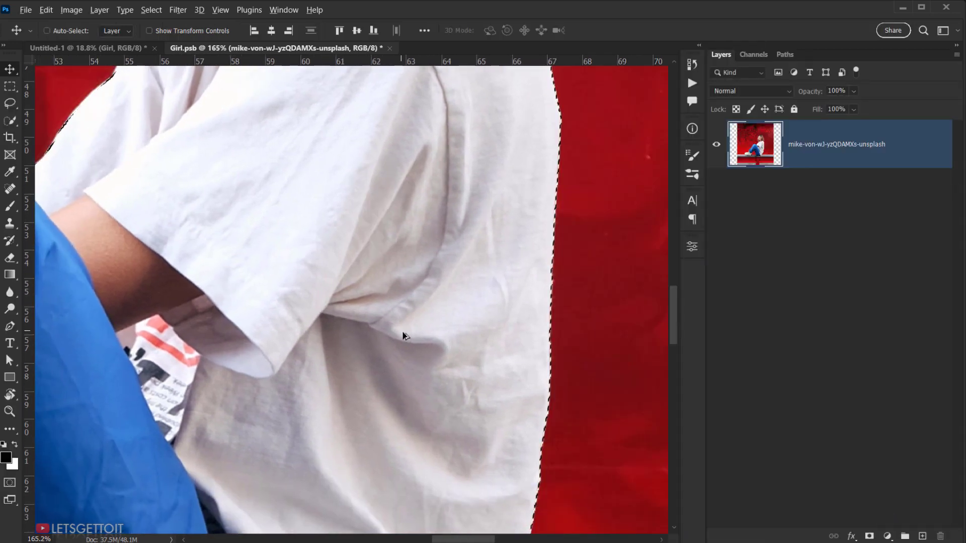
- Mask out the red wall around the woman with a layer mask made from the selection
scroll(459, 326, down, 3)
drag(459, 326, 443, 320)
click(870, 537)
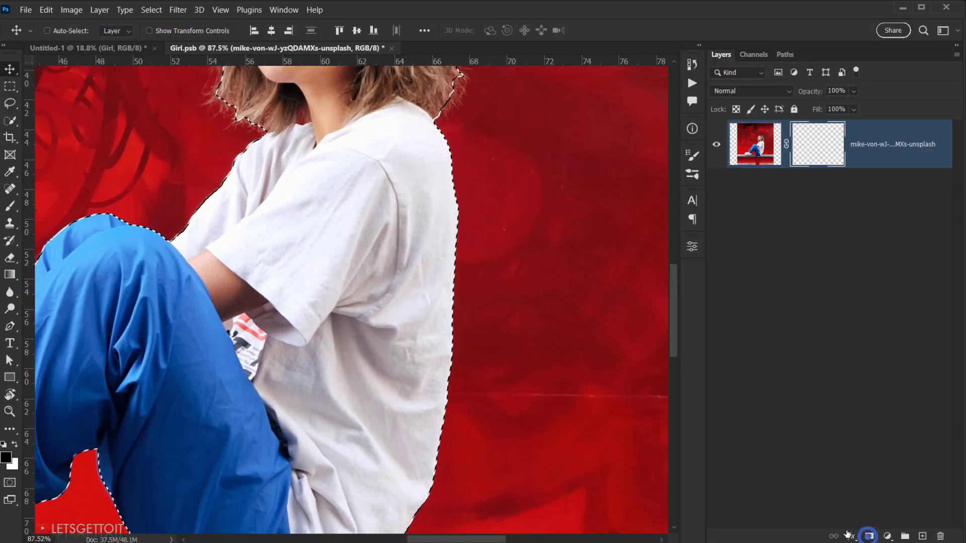
scroll(396, 354, down, 5)
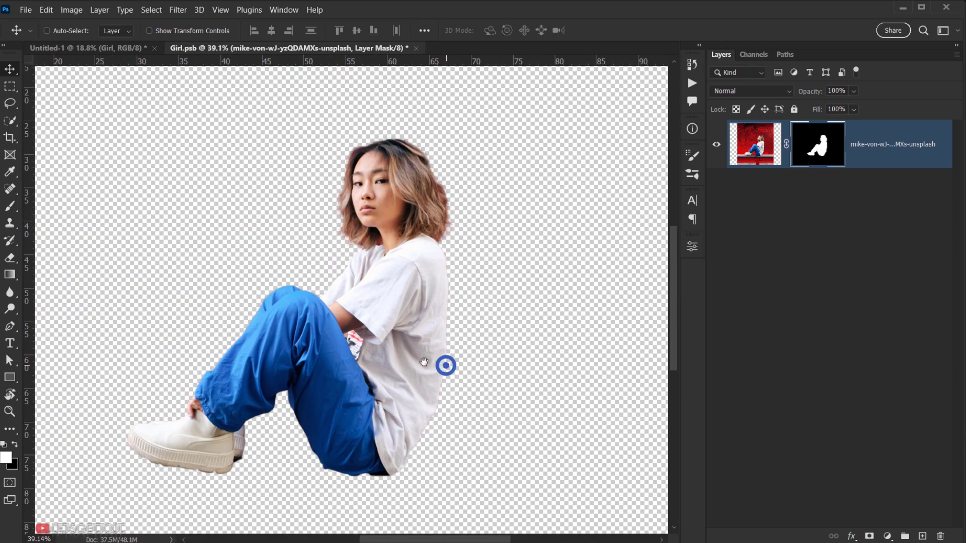
scroll(360, 347, up, 4)
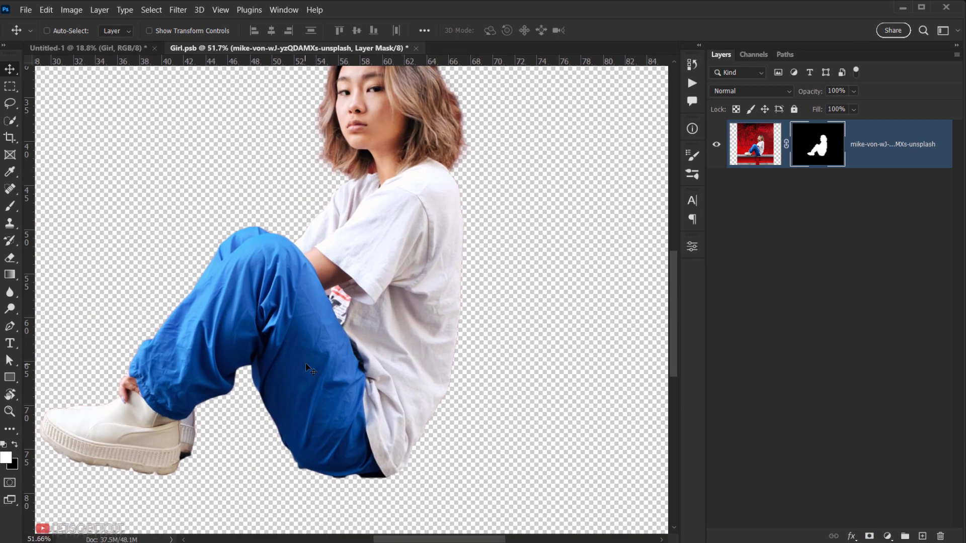
drag(420, 314, 371, 429)
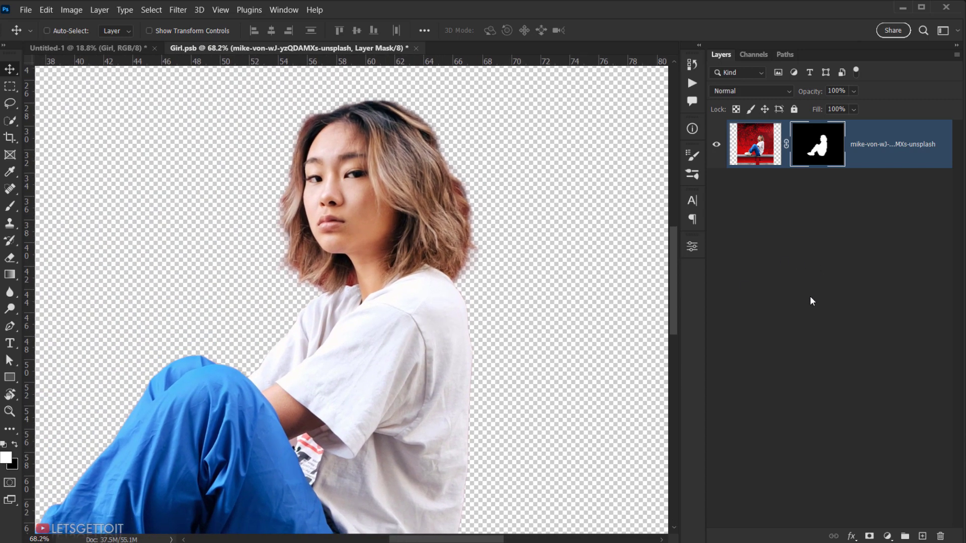
- Add a new empty layer above the masked woman photo and name it Hairs
click(924, 535)
double_click(798, 144)
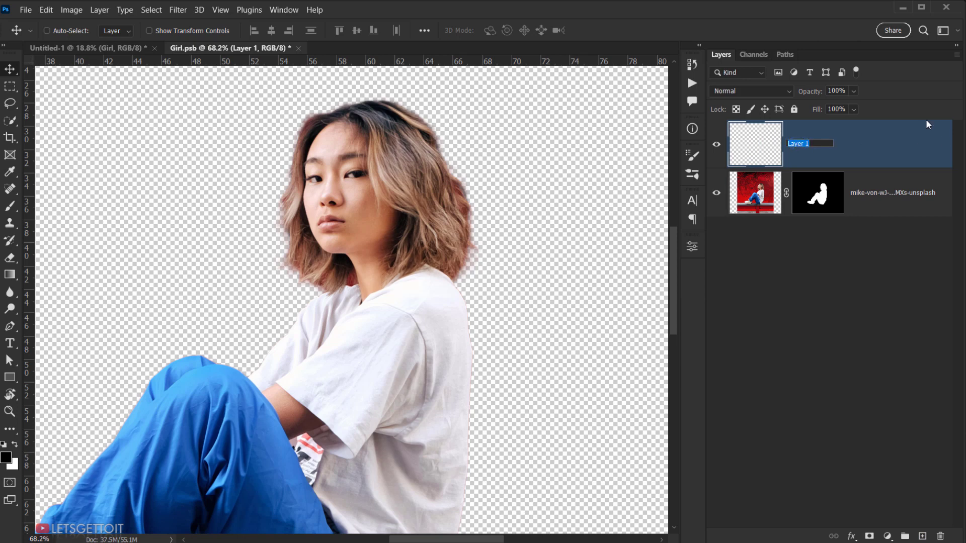
text(Hairs)
key(Return)
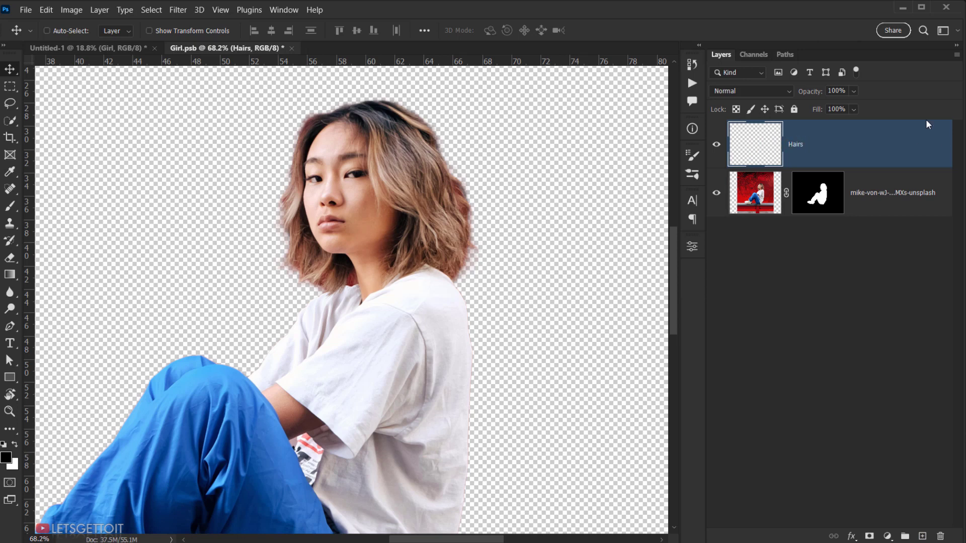
- Add a Solid Color fill layer in olive green 7b7f05 directly above the woman photo layer
click(903, 196)
drag(420, 320, 391, 244)
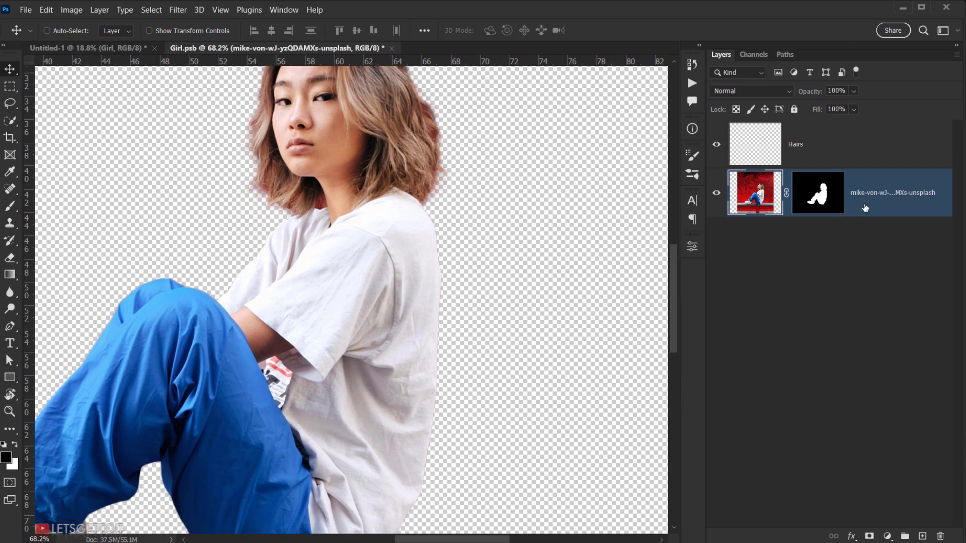
click(888, 536)
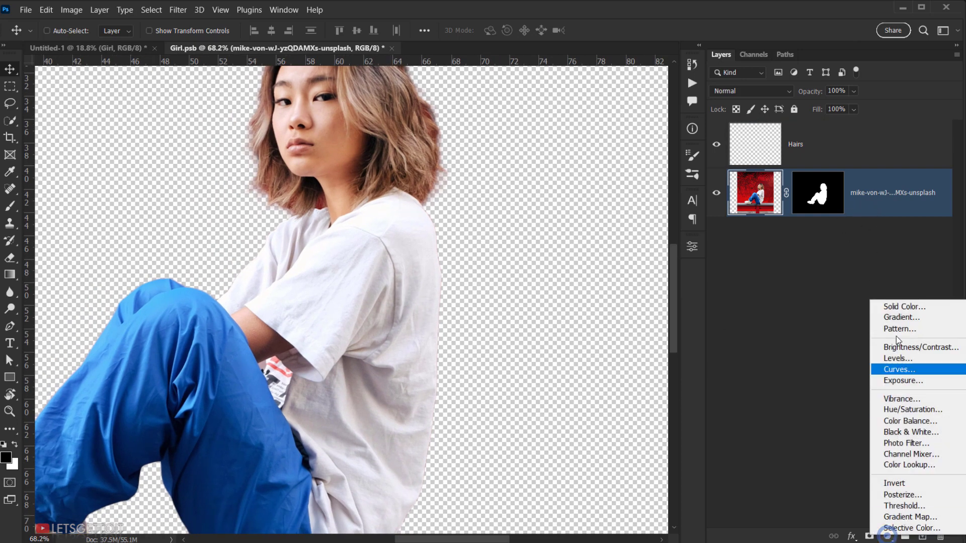
click(901, 309)
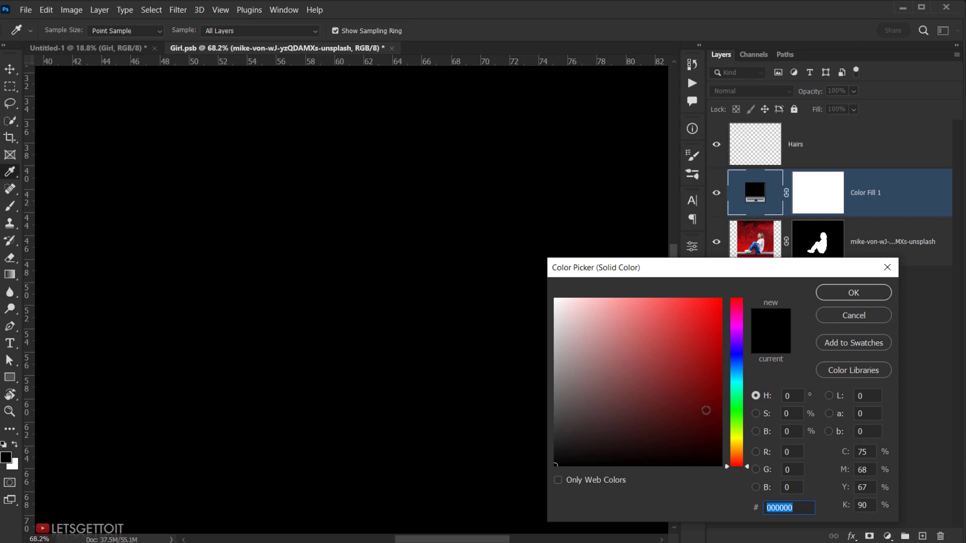
click(719, 403)
click(738, 453)
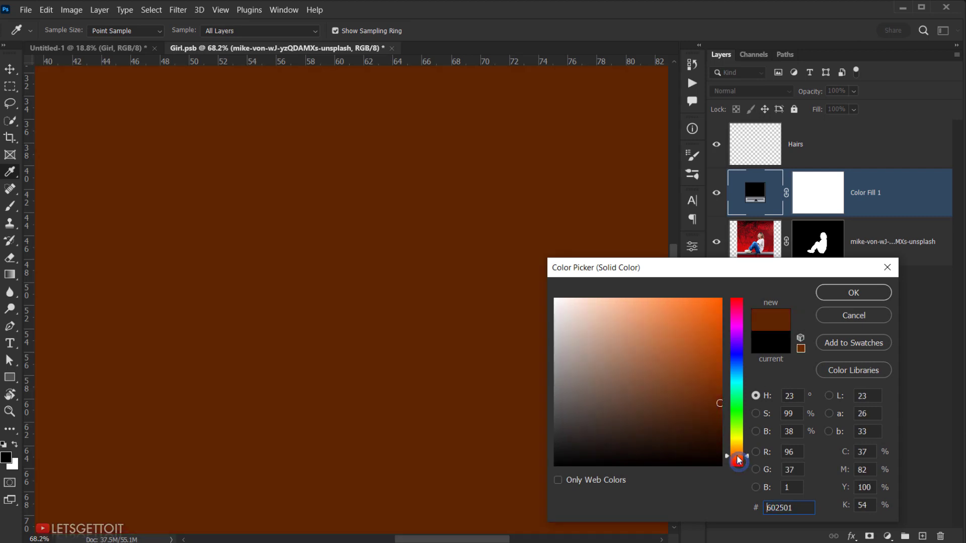
drag(738, 456, 743, 441)
click(715, 384)
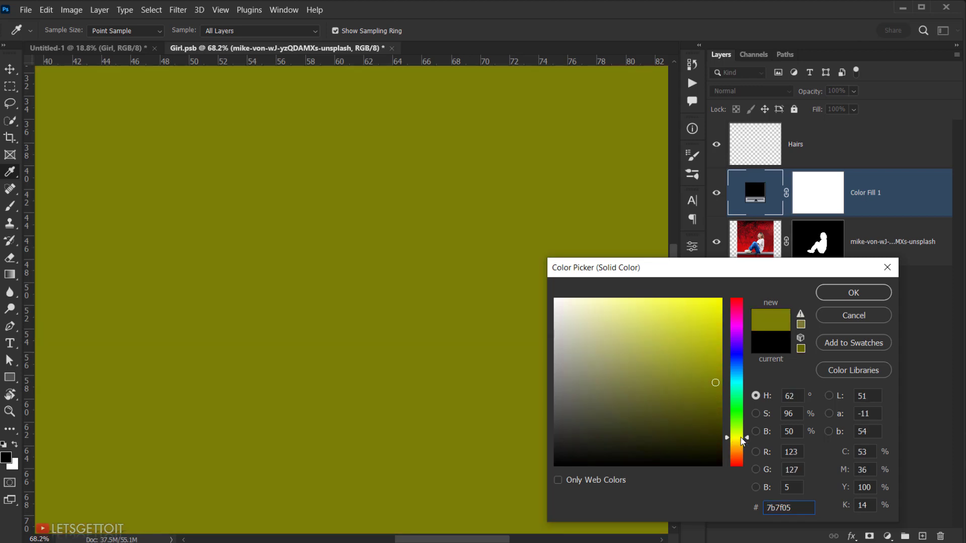
click(860, 294)
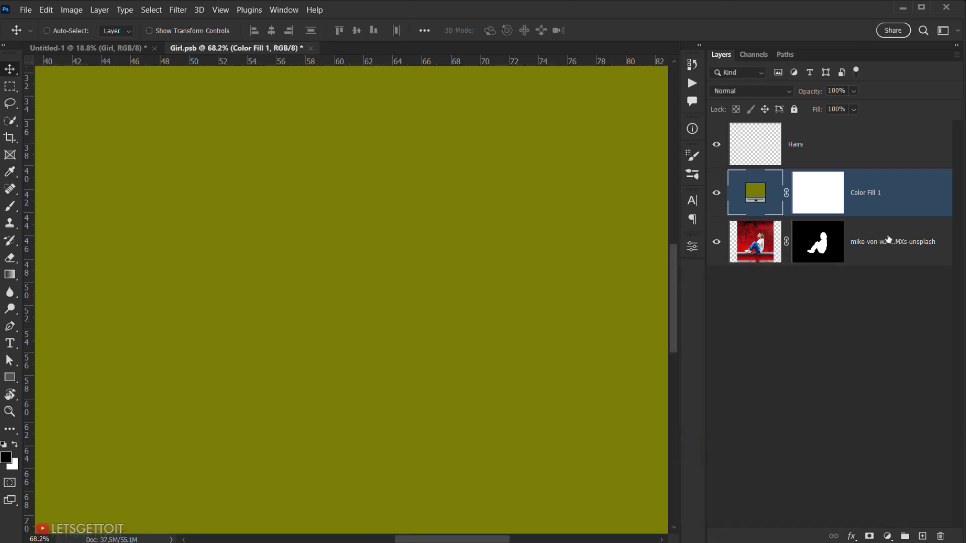
- Move the olive Color Fill 1 layer below the masked woman photo layer
drag(892, 205, 732, 224)
drag(472, 252, 468, 280)
click(875, 204)
click(868, 238)
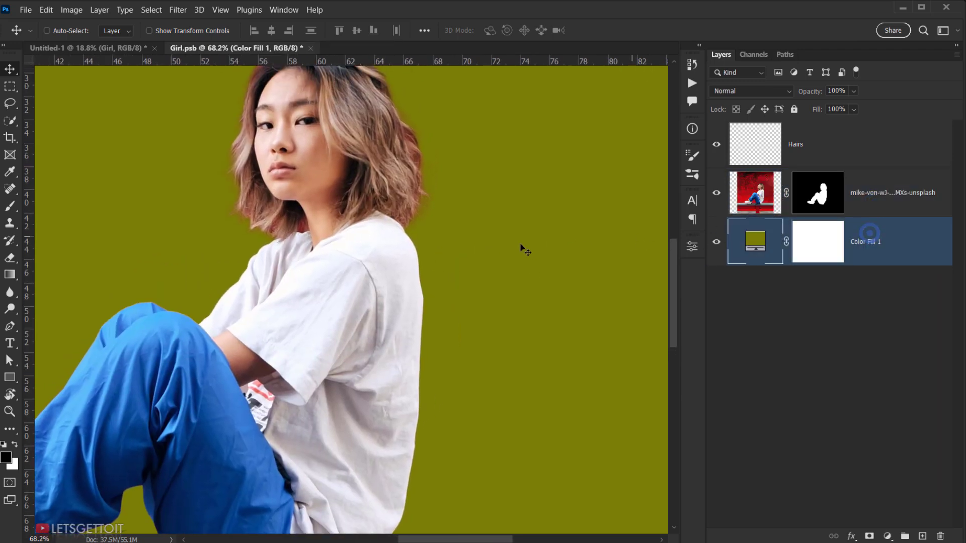
scroll(410, 261, up, 4)
drag(465, 231, 460, 325)
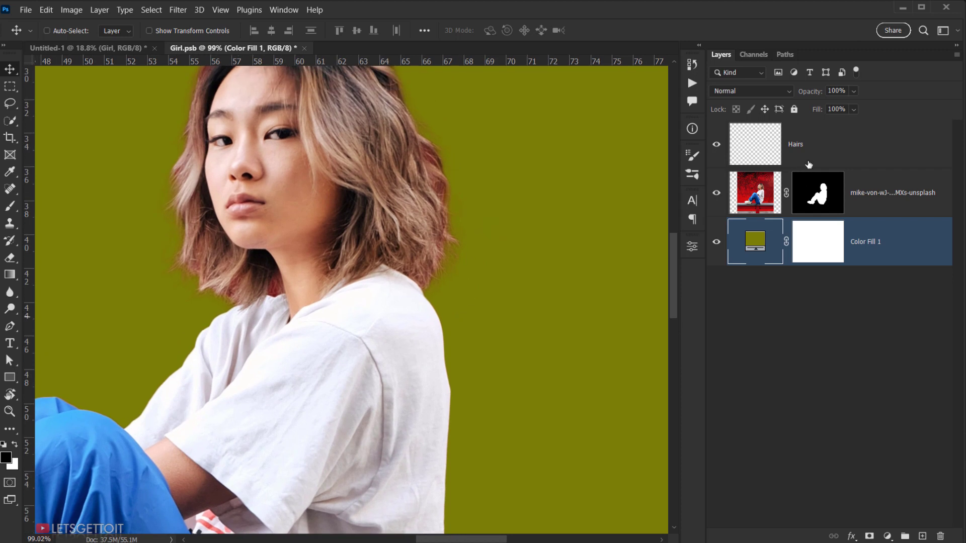
- On the Hairs layer, set up the Brush tool with the 91 px Hair Brush from the hair_brush_by_missmalefic_d6syux5 set
click(817, 150)
drag(438, 218, 555, 224)
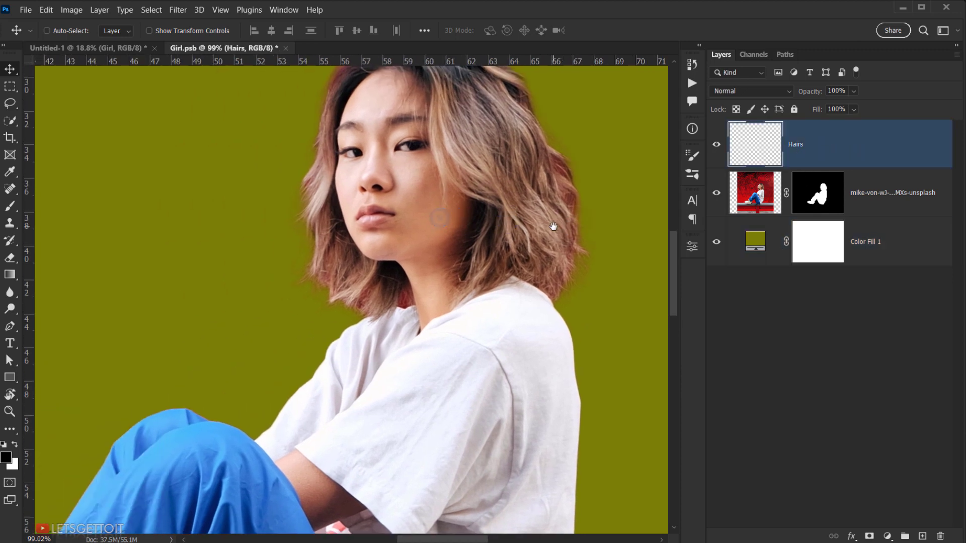
click(9, 207)
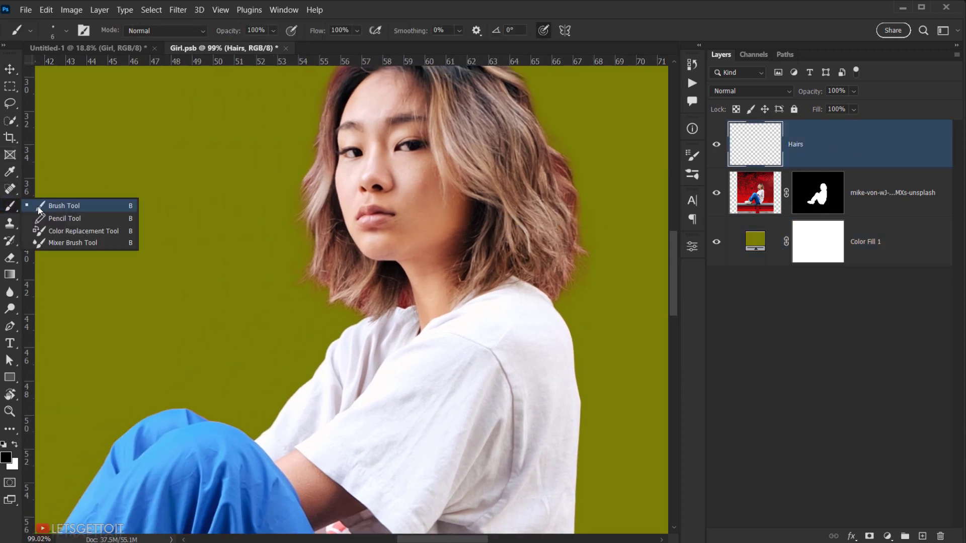
click(42, 208)
right_click(204, 163)
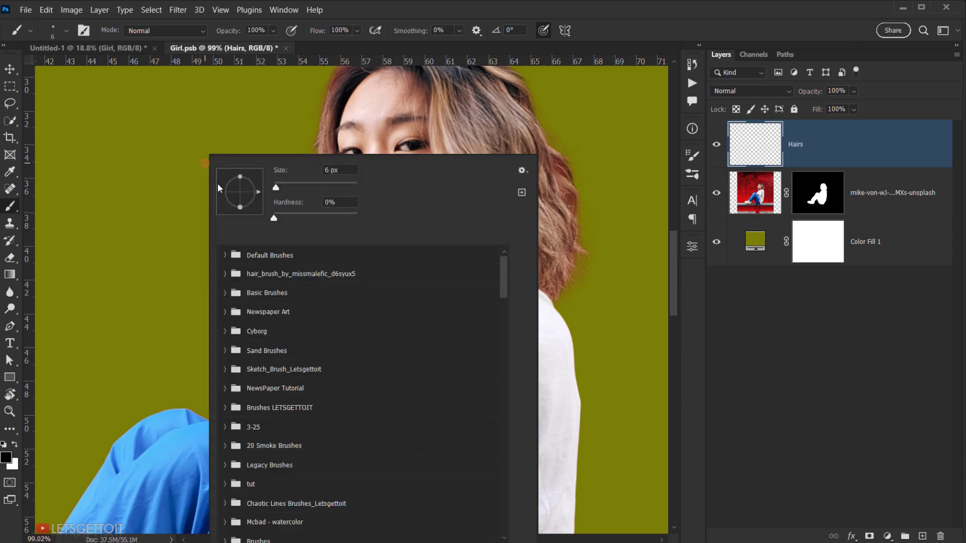
click(260, 278)
click(225, 273)
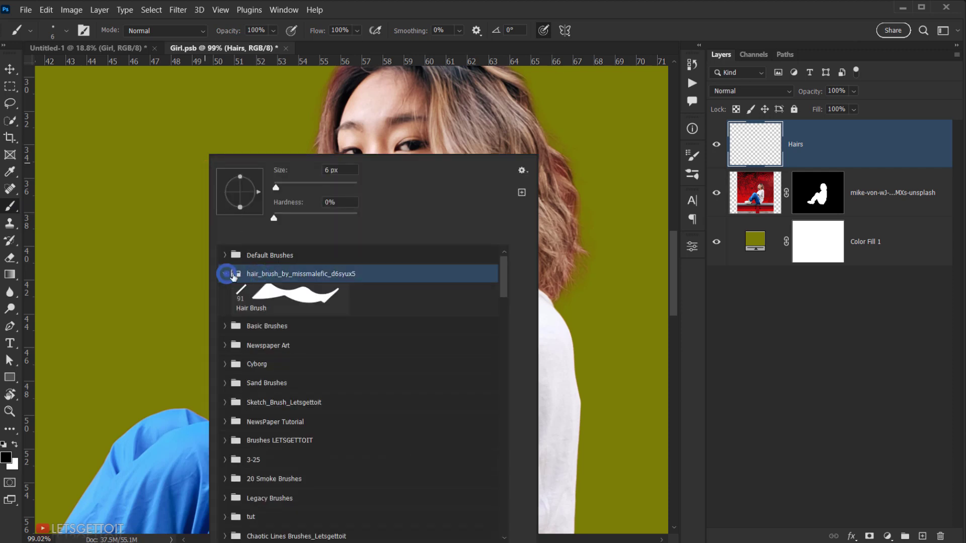
click(293, 305)
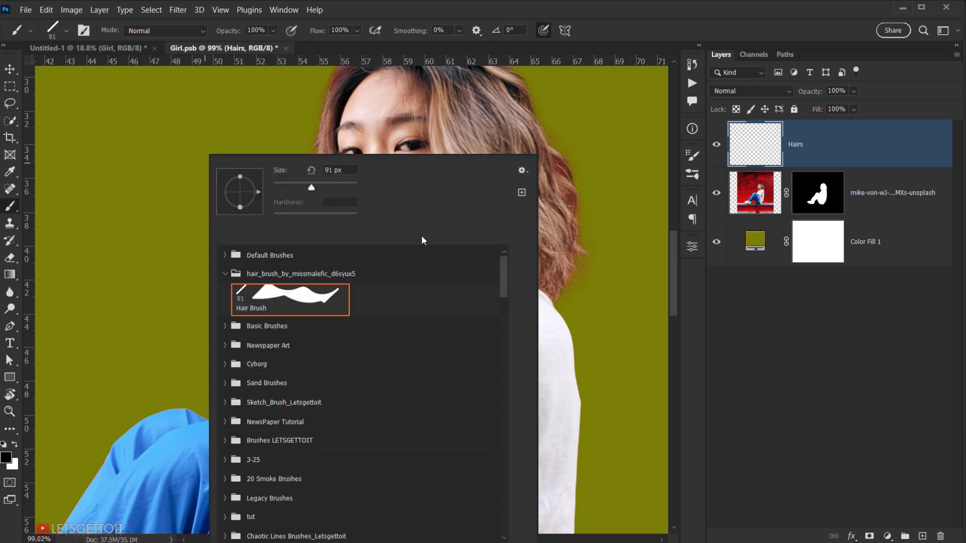
click(656, 37)
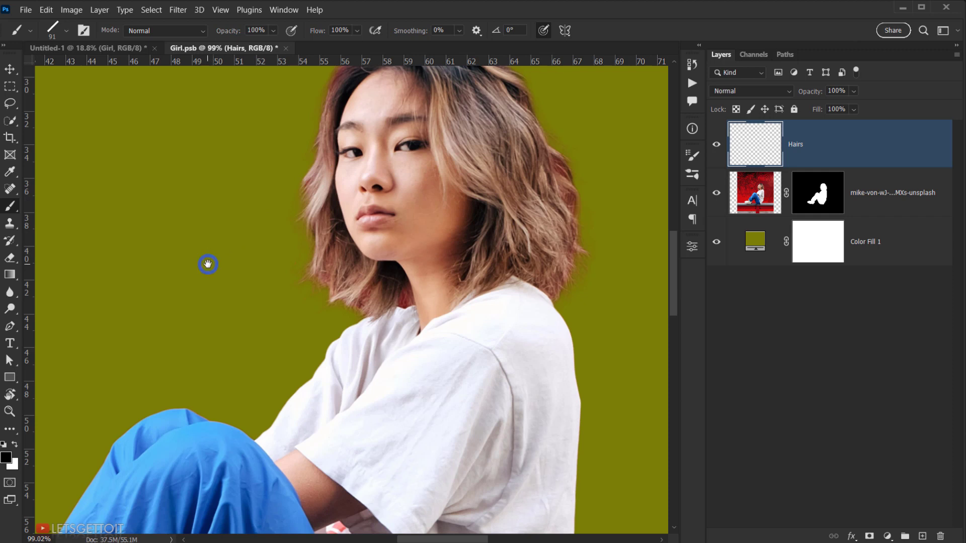
- Try out the hair brush with black strokes beside the woman's face, and delete them from the Hairs layer
drag(206, 263, 233, 286)
drag(152, 270, 298, 196)
mouse_move(216, 172)
mouse_down()
mouse_move(198, 291)
mouse_move(171, 299)
mouse_move(198, 385)
mouse_move(159, 303)
mouse_move(233, 387)
mouse_up()
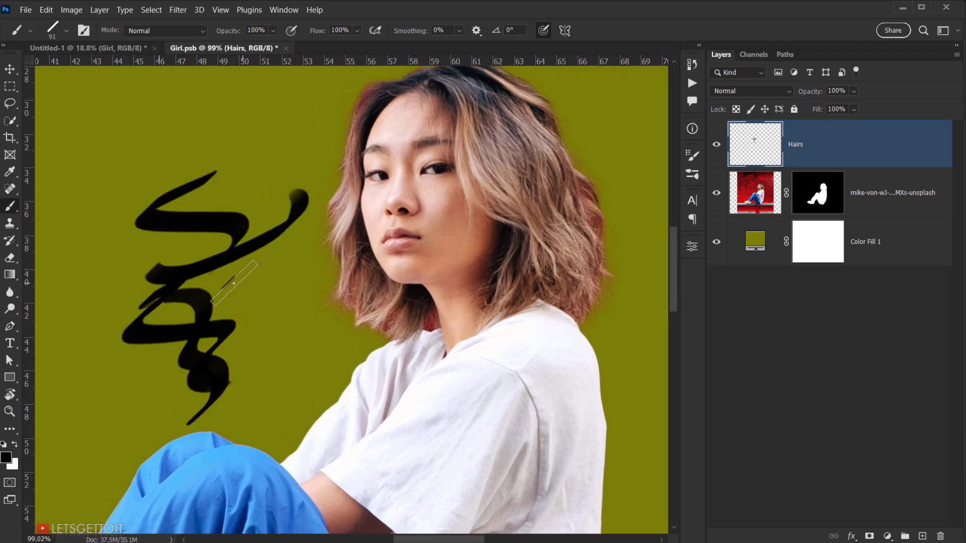
drag(227, 280, 278, 365)
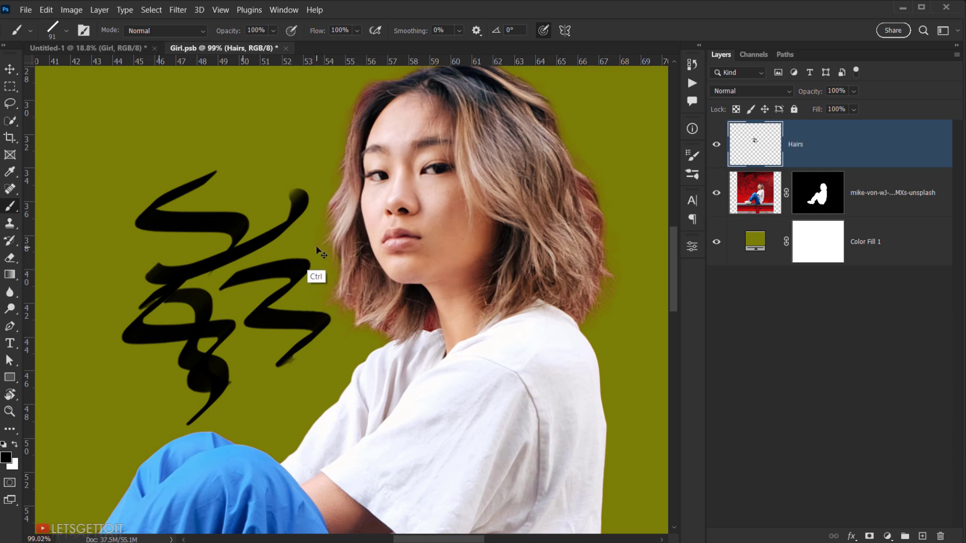
key(ctrl+a)
key(Delete)
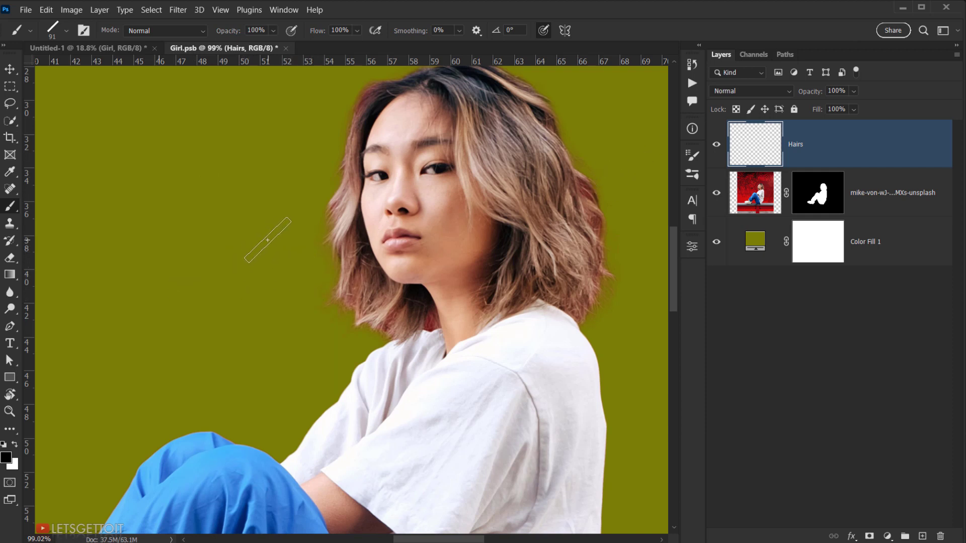
- Reduce the hair brush to 5 px, sample a light blonde hair tone, and paint loose strands at the hair tips beside the shoulder
key(bracketleft)
key(bracketleft)
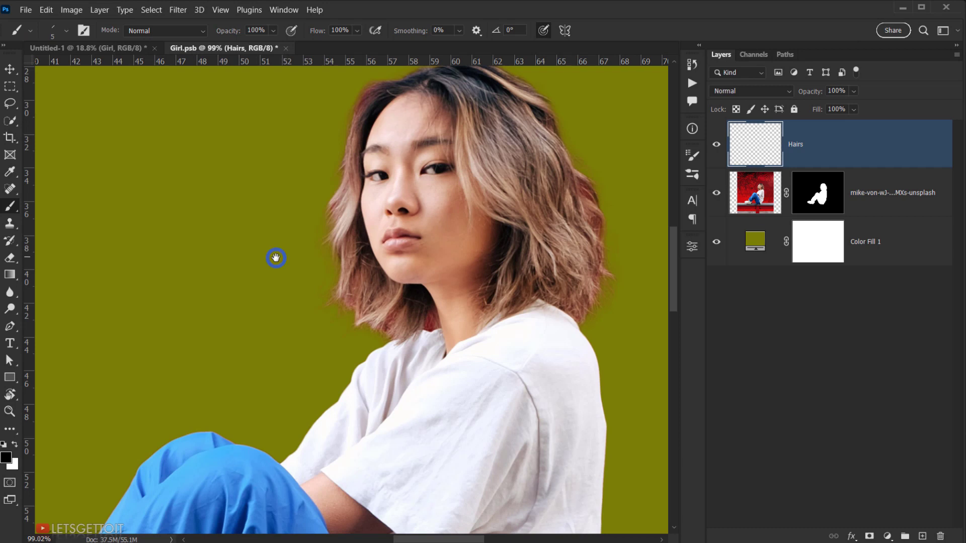
drag(274, 259, 228, 276)
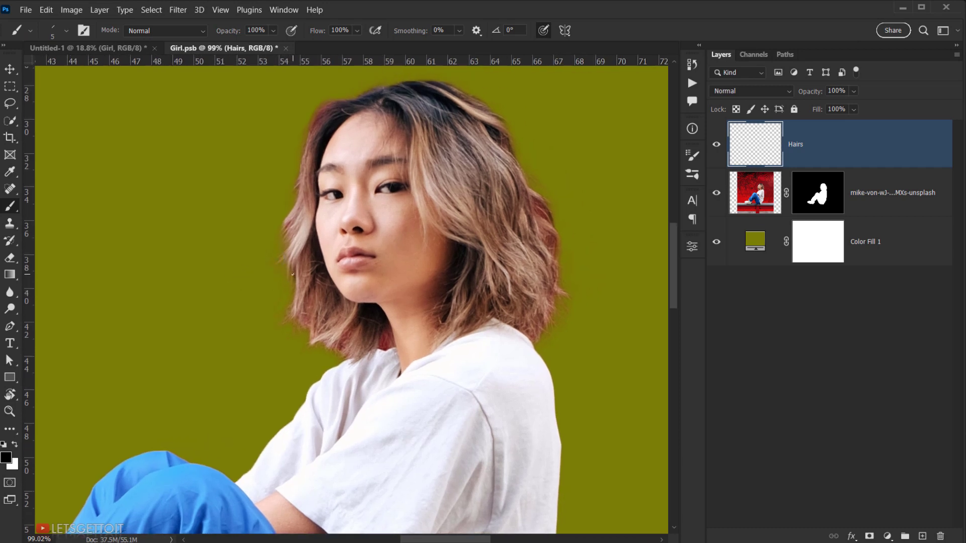
key(ctrl+plus)
key(ctrl+plus)
key(ctrl+plus)
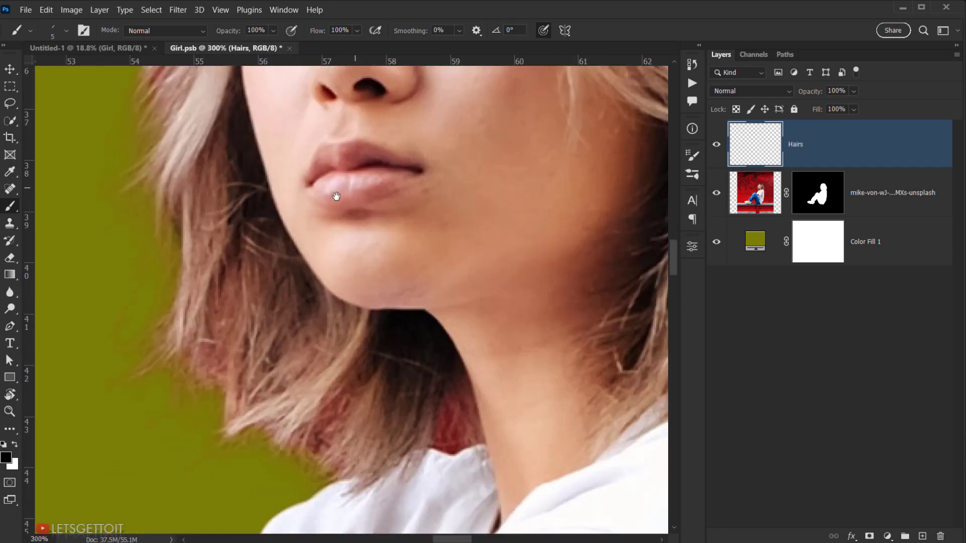
drag(210, 306, 214, 214)
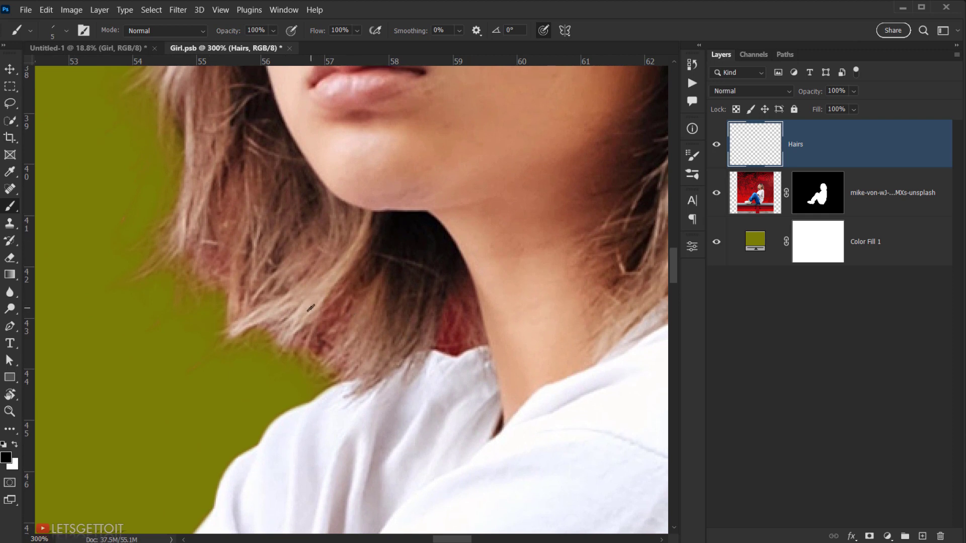
key(alt)
alt+click(307, 300)
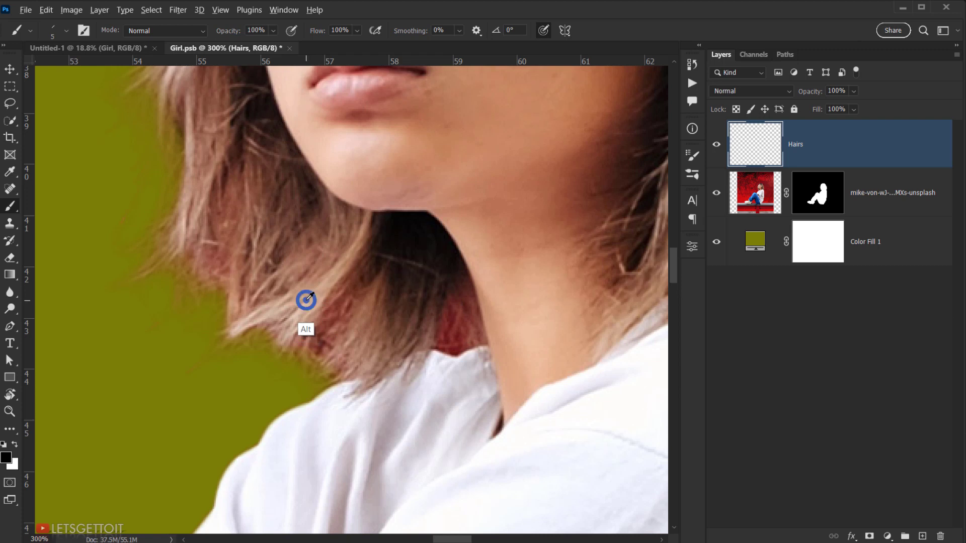
drag(308, 304, 289, 377)
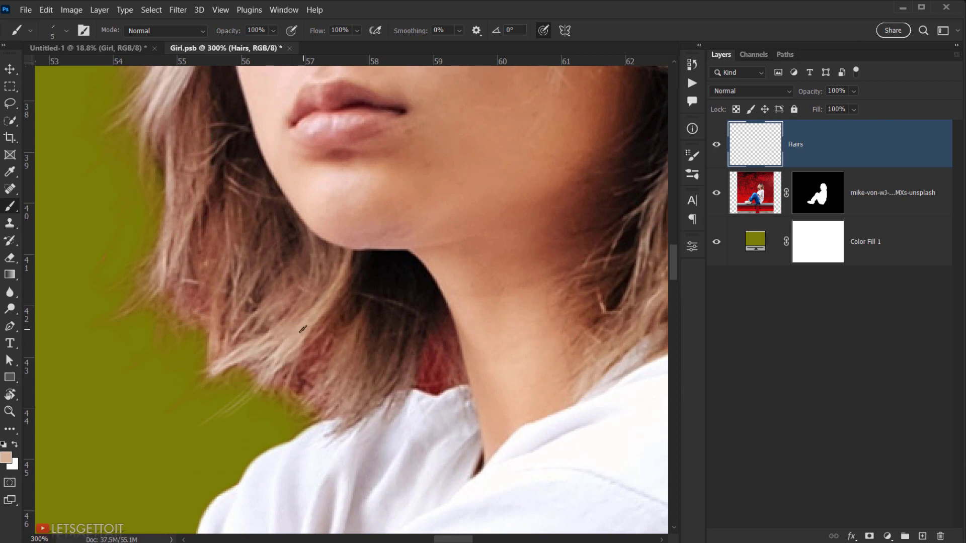
drag(219, 405, 262, 377)
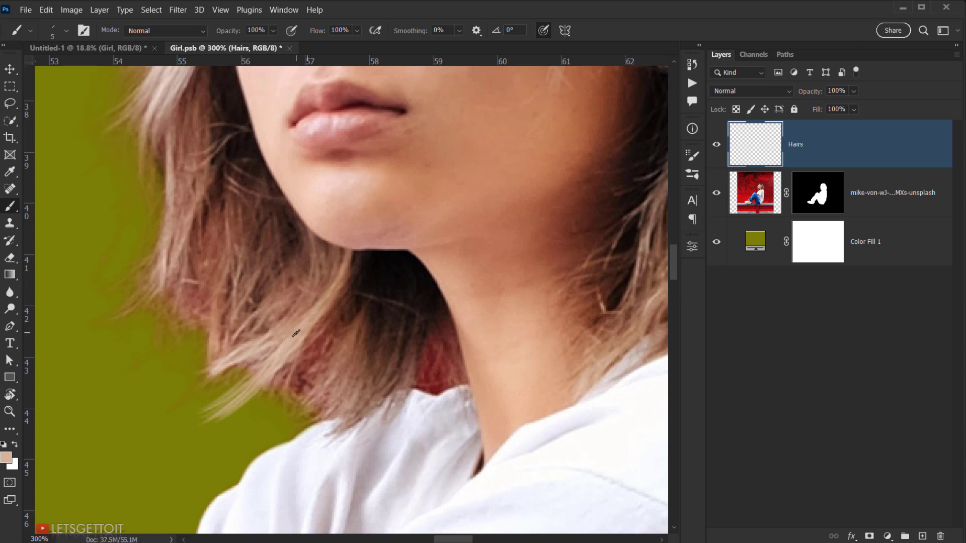
- Cover the red fringe between the hair and neck with fine strands in sampled near-black and reddish-brown hair tones
drag(297, 391, 188, 409)
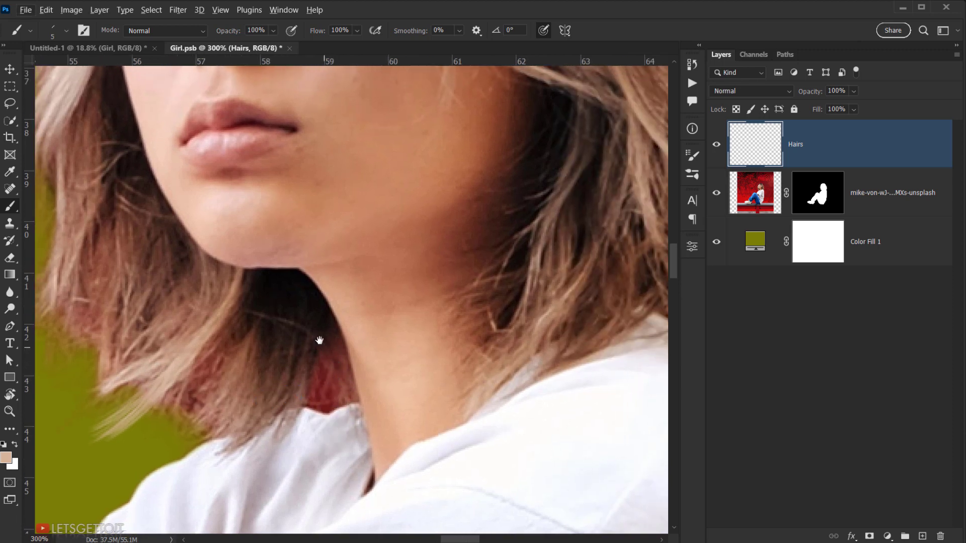
drag(305, 348, 240, 363)
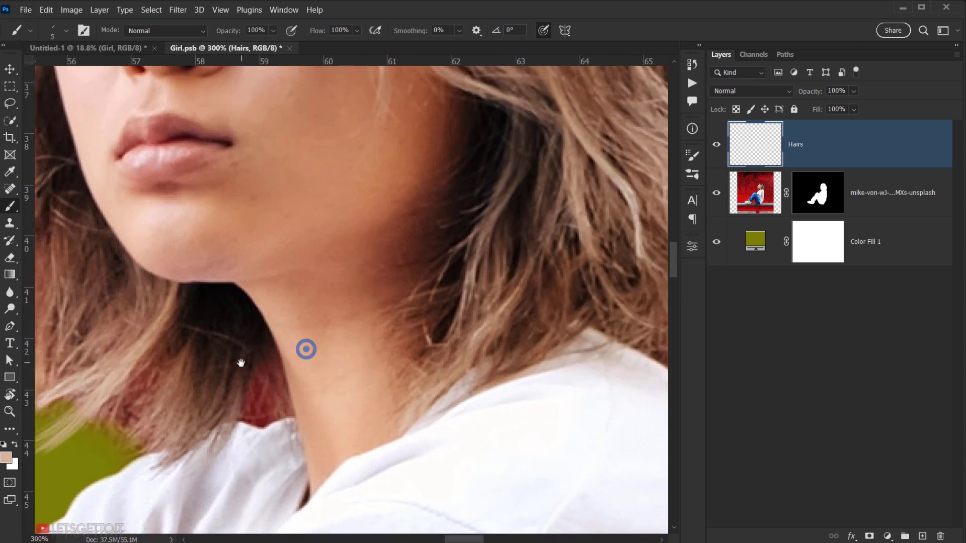
alt+click(248, 315)
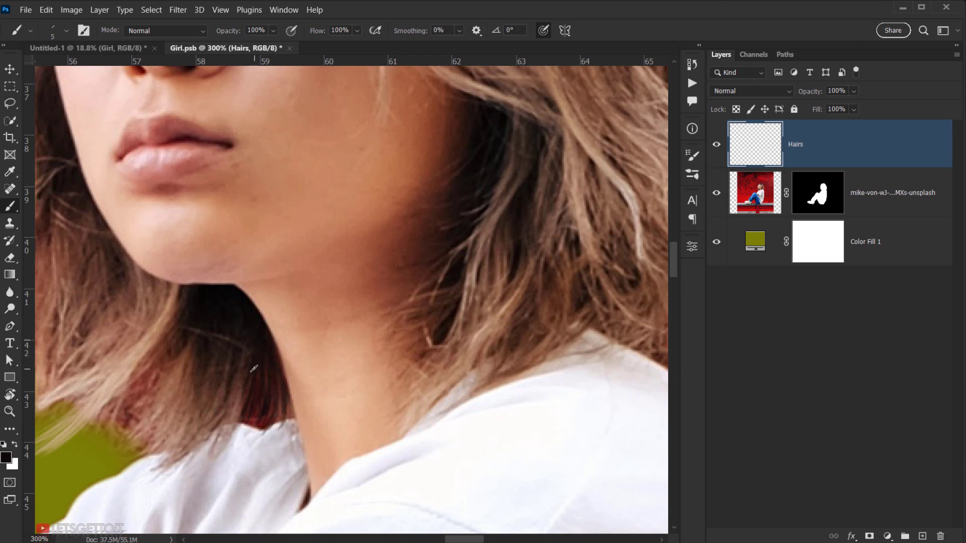
alt+click(239, 410)
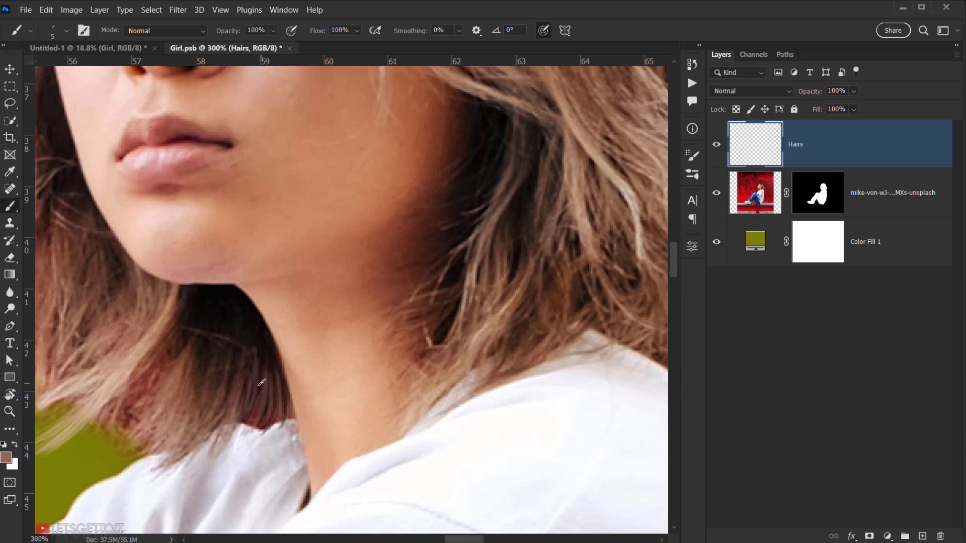
alt+click(265, 346)
drag(222, 375, 351, 345)
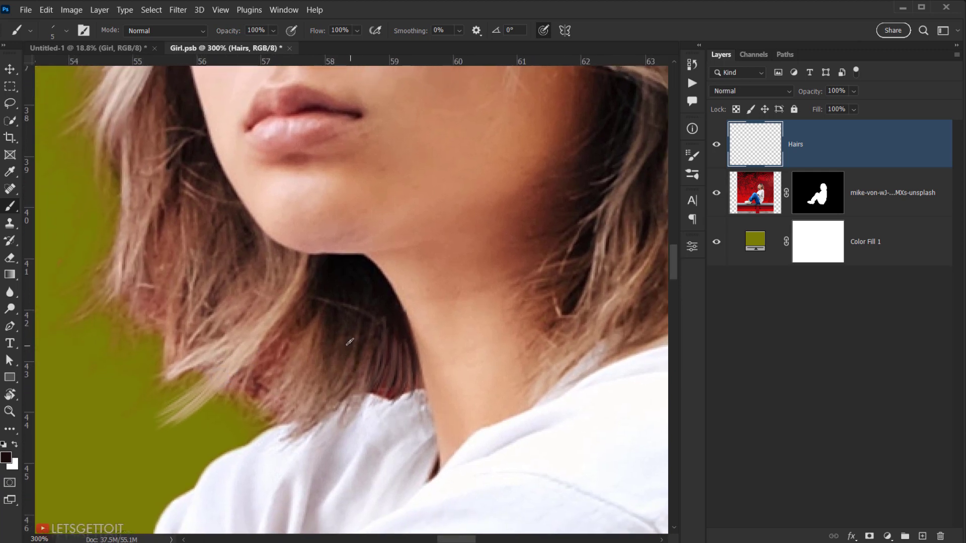
alt+click(381, 313)
drag(305, 370, 365, 388)
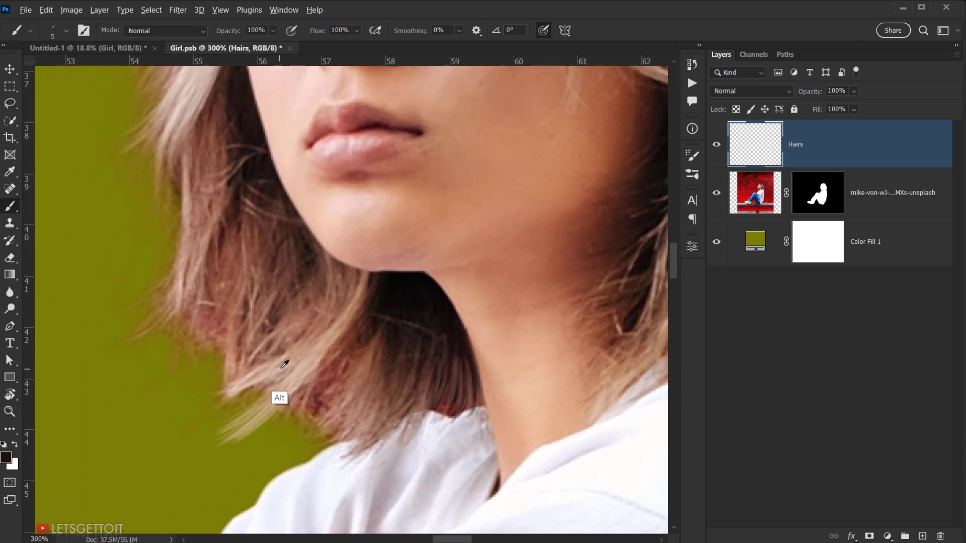
- Extend the lower hair tips with strands in sampled light and reddish tones, working with the canvas rotated to 90°
alt+click(286, 369)
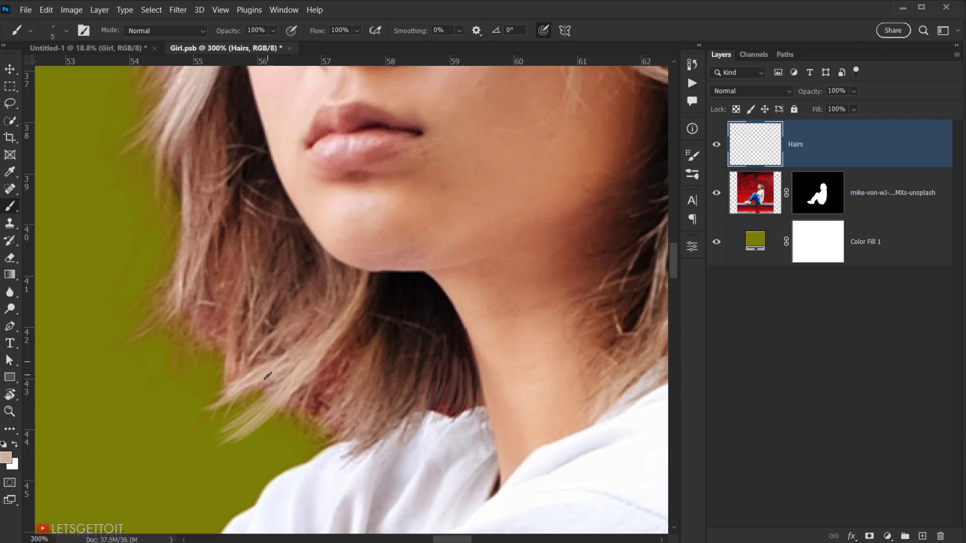
key(r)
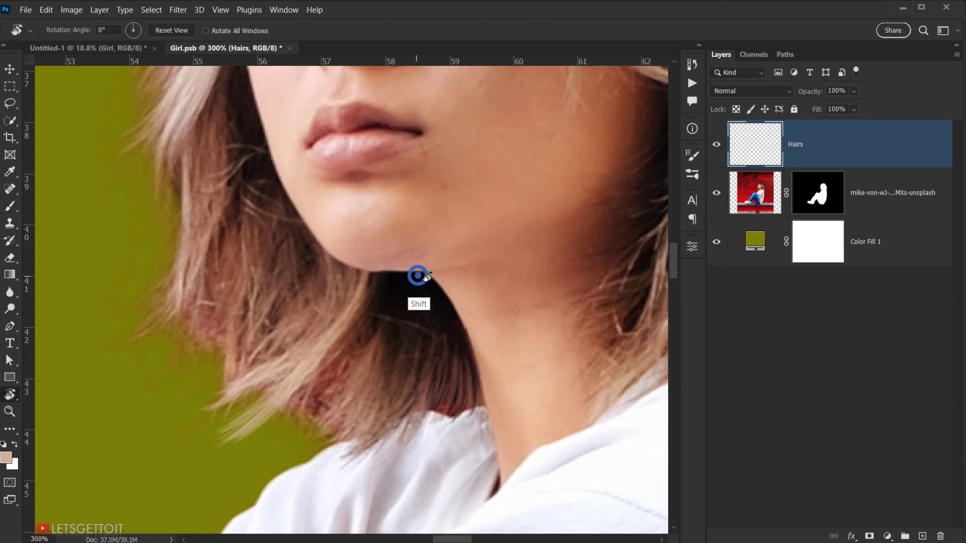
drag(416, 275, 386, 374)
drag(445, 270, 182, 353)
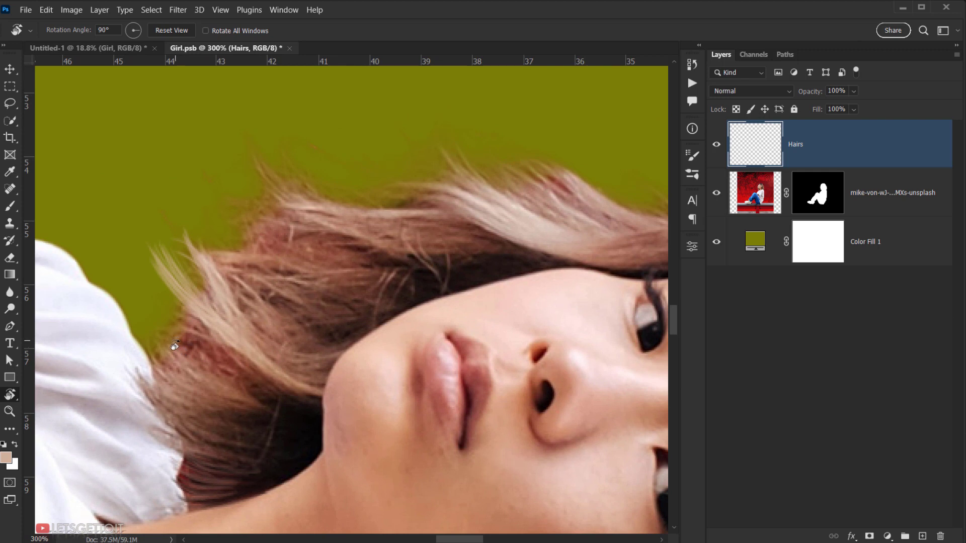
key(b)
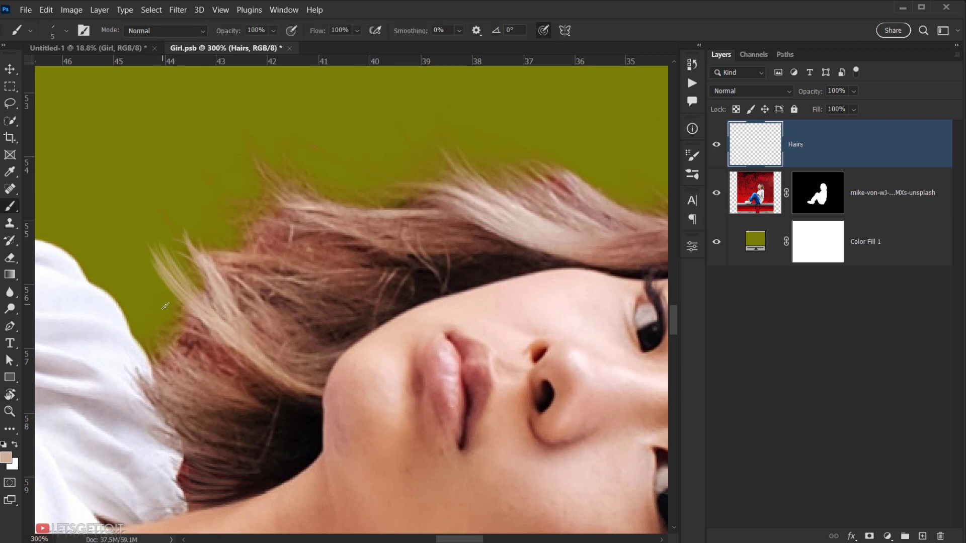
alt+click(205, 331)
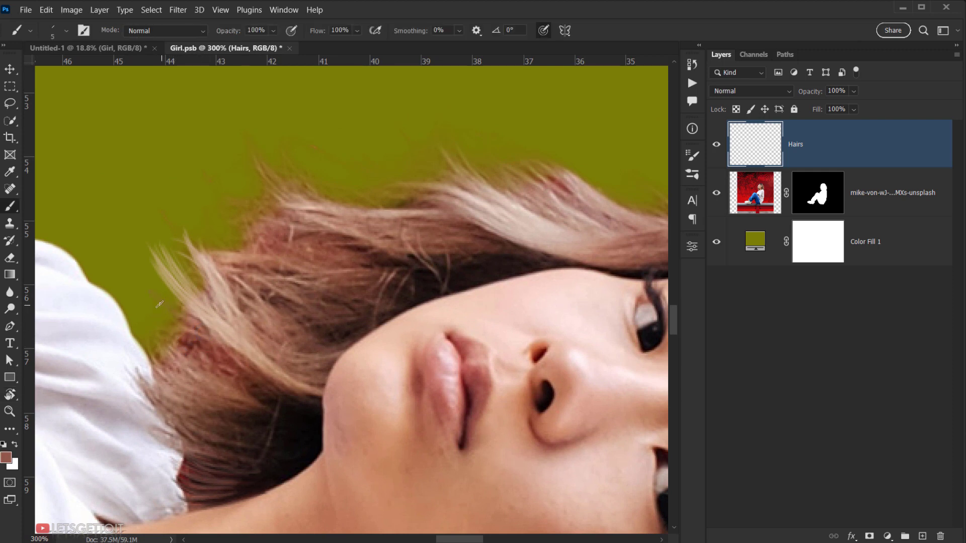
alt+click(219, 296)
drag(237, 285, 236, 339)
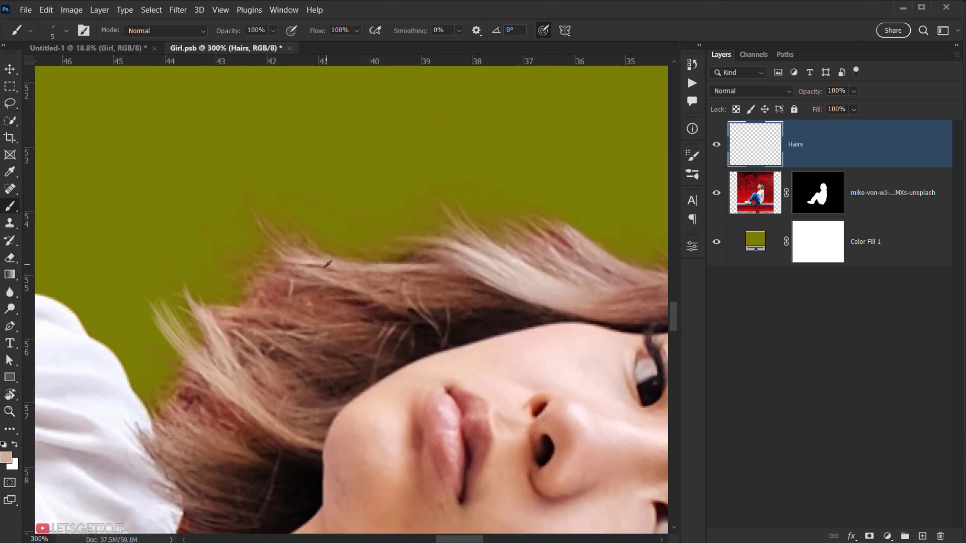
drag(223, 248, 314, 260)
mouse_move(258, 245)
mouse_down()
mouse_move(381, 261)
mouse_move(455, 324)
mouse_move(311, 364)
mouse_move(362, 345)
mouse_up()
- With the canvas turned to -90°, sample a pale pink highlight and paint long strands off the hair edge beside the mouth
key(r)
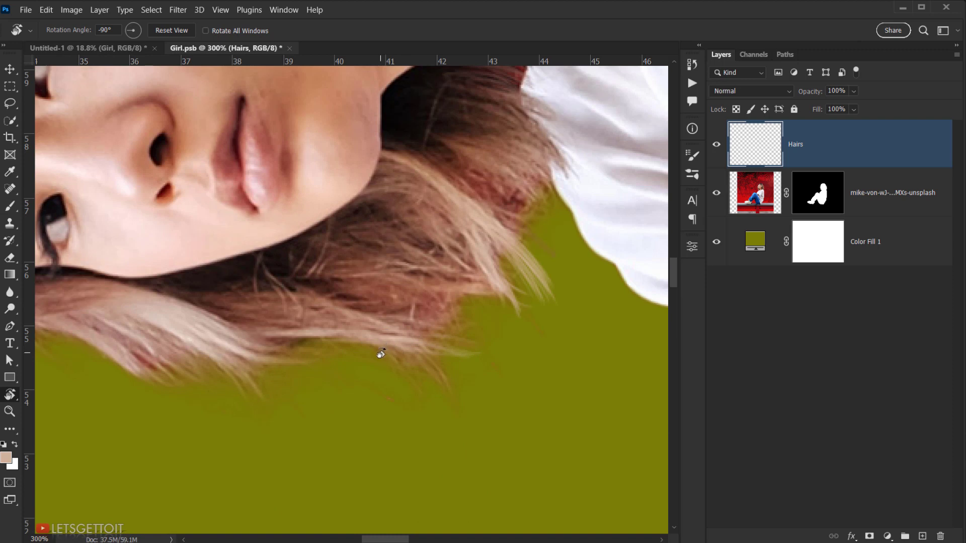
key(b)
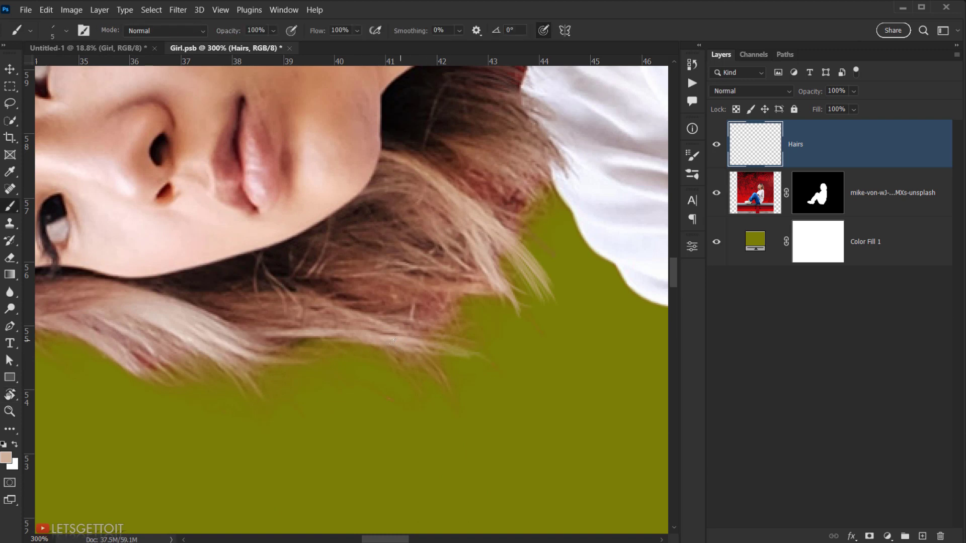
drag(292, 344, 391, 362)
alt+click(233, 350)
mouse_move(254, 358)
mouse_down()
mouse_move(339, 378)
mouse_move(348, 368)
mouse_move(341, 359)
mouse_move(246, 349)
mouse_move(318, 352)
mouse_up()
mouse_move(251, 333)
mouse_down()
mouse_move(313, 354)
mouse_move(310, 364)
mouse_move(337, 355)
mouse_up()
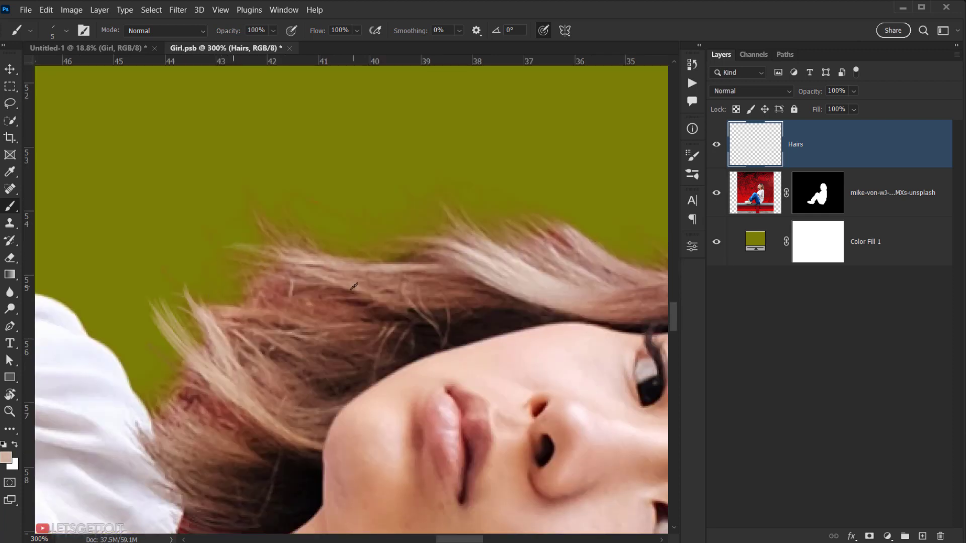
key(r)
mouse_move(355, 302)
mouse_down()
mouse_move(416, 339)
mouse_move(381, 354)
mouse_move(487, 359)
mouse_up()
key(b)
drag(314, 348, 395, 362)
alt+click(233, 349)
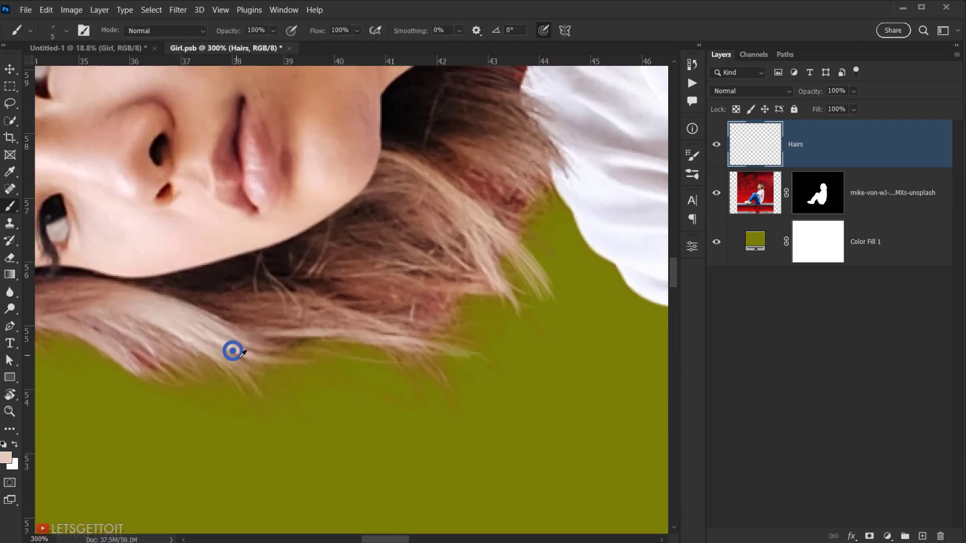
drag(252, 357, 339, 379)
mouse_move(222, 341)
mouse_down()
mouse_move(350, 354)
mouse_move(310, 354)
mouse_up()
drag(251, 332, 323, 346)
- Sample warmer brown tones and layer more wispy strands over the pale ones at that hair edge
alt+click(341, 338)
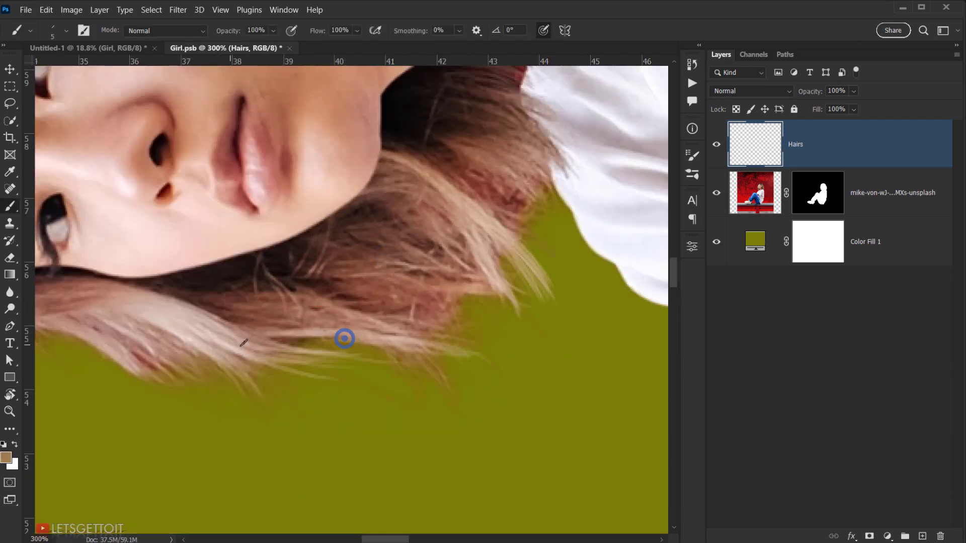
alt+click(203, 348)
drag(207, 347, 290, 399)
mouse_move(216, 344)
mouse_down()
mouse_move(312, 388)
mouse_move(330, 368)
mouse_up()
- Sample reddish-brown hair tones for the red patches near the lower hair tips and return the canvas to upright
alt+click(450, 289)
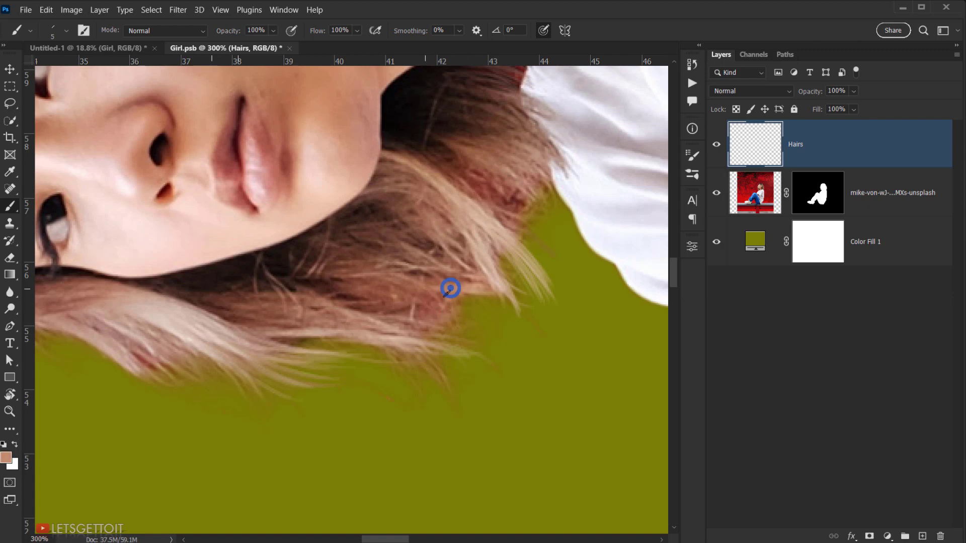
drag(503, 258, 414, 326)
alt+click(429, 237)
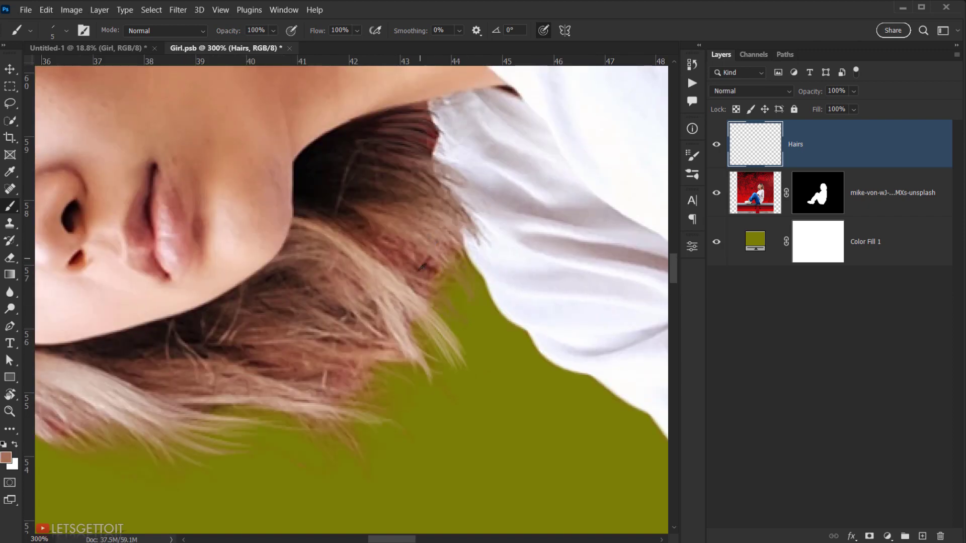
mouse_move(474, 226)
mouse_down()
mouse_move(457, 373)
mouse_move(392, 394)
mouse_up()
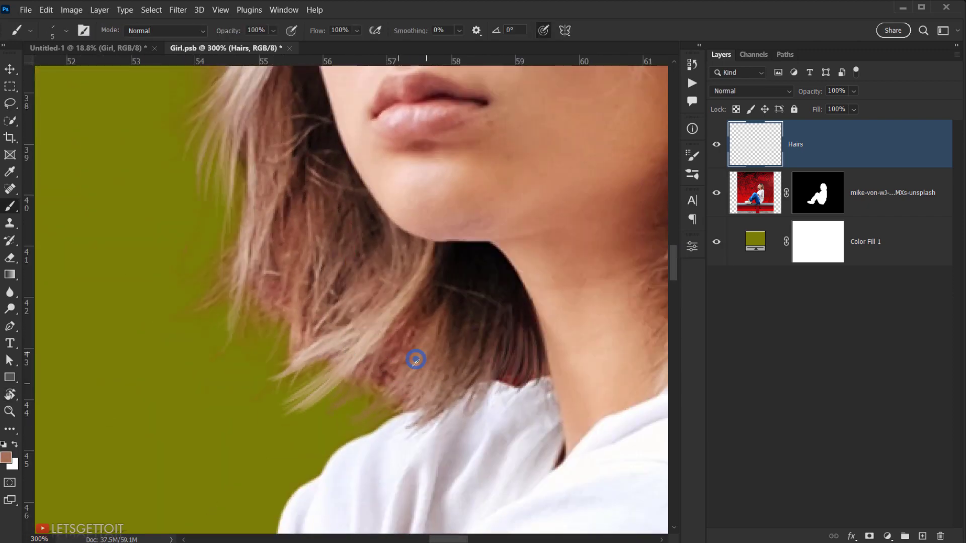
- Blend the reddish patch in the hair tips above the shoulder with strands in sampled brown and light peach tones
alt+click(332, 316)
alt+click(333, 339)
mouse_move(333, 339)
mouse_down()
mouse_move(276, 375)
mouse_move(292, 332)
mouse_up()
alt+click(367, 333)
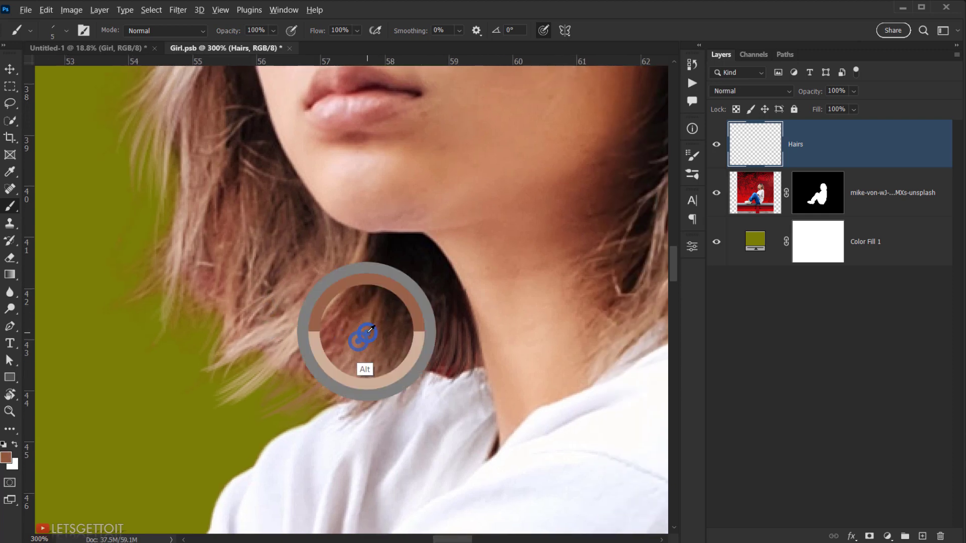
alt+click(306, 318)
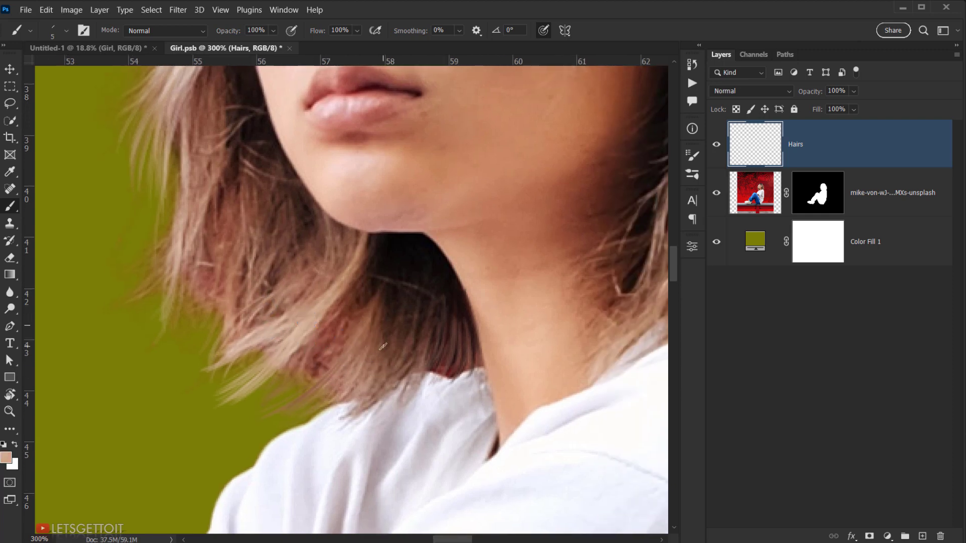
- Paint fine flyaway strands along the outer hair edge beside the cheek and jaw, resampling the local hair color
drag(219, 188, 277, 449)
alt+click(230, 222)
drag(195, 266, 182, 311)
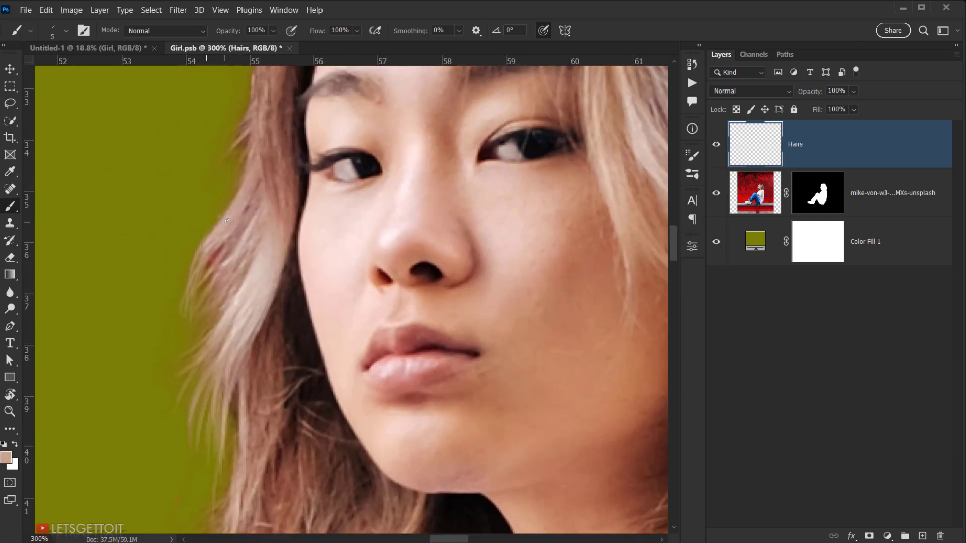
drag(224, 363, 179, 227)
mouse_move(204, 334)
mouse_down()
mouse_move(157, 293)
mouse_move(141, 299)
mouse_move(126, 364)
mouse_up()
alt+click(131, 267)
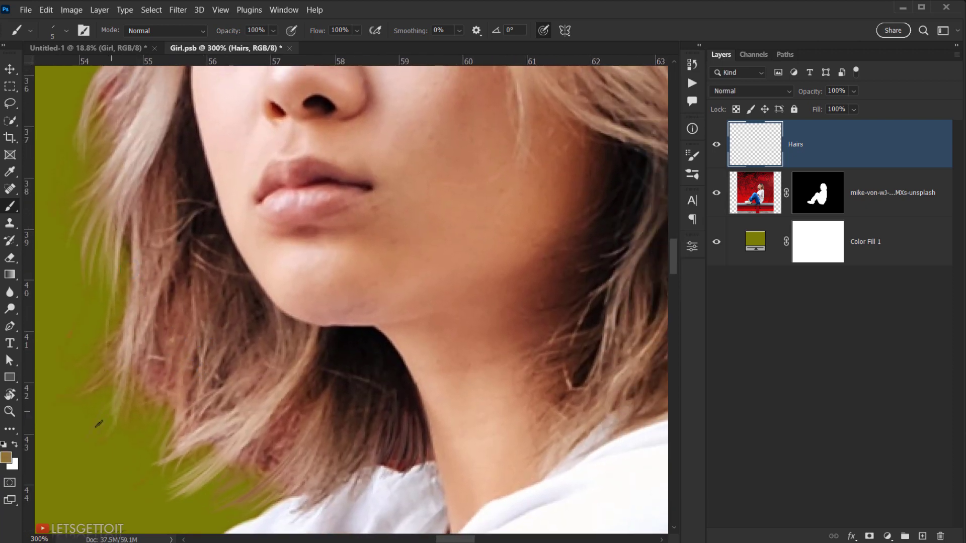
drag(183, 402, 165, 378)
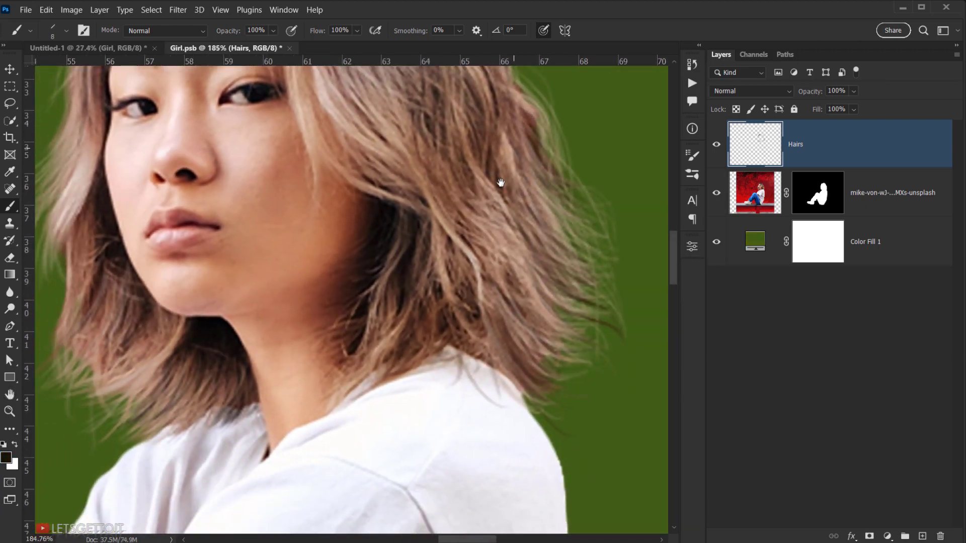
- Review the repainted hair edges around the woman's whole head
drag(501, 193, 570, 354)
drag(248, 325, 283, 252)
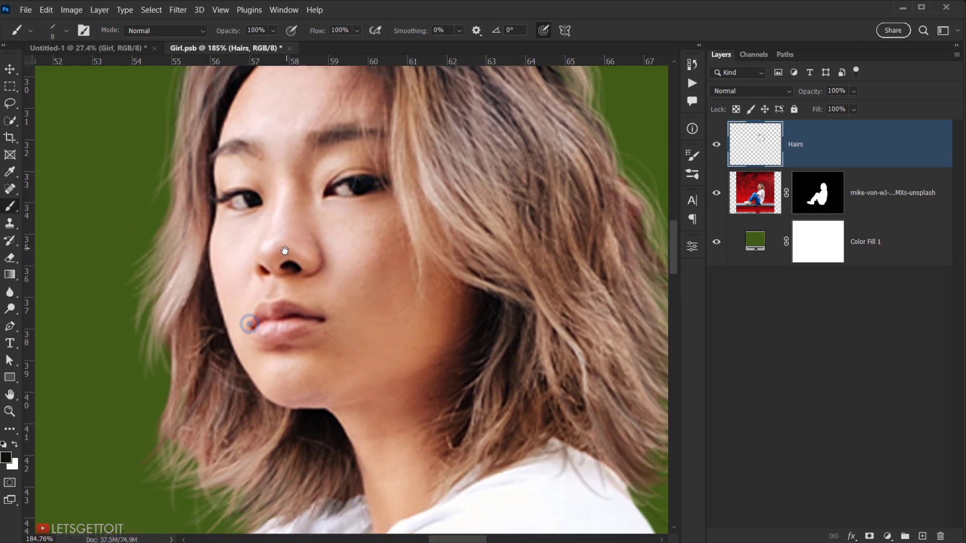
scroll(289, 218, down, 2)
drag(308, 203, 254, 234)
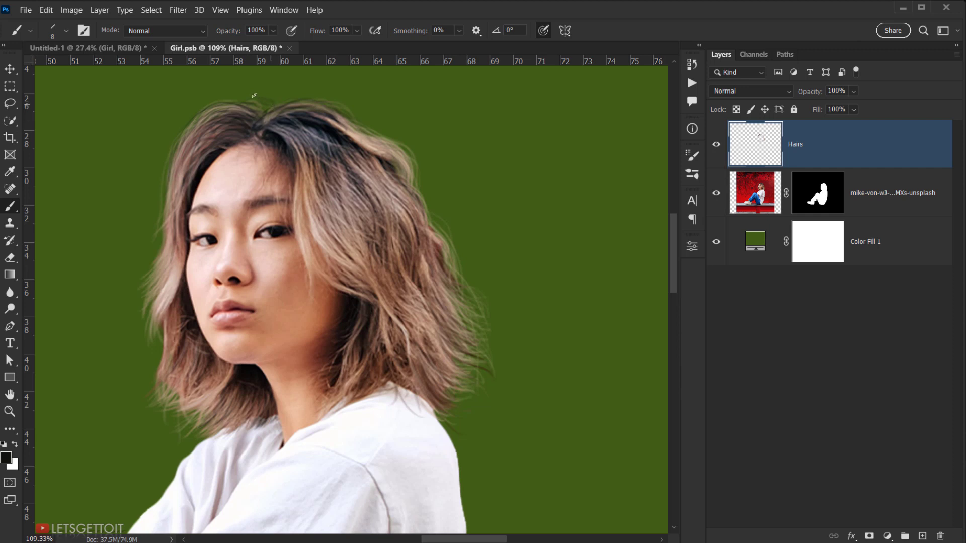
drag(397, 235, 401, 207)
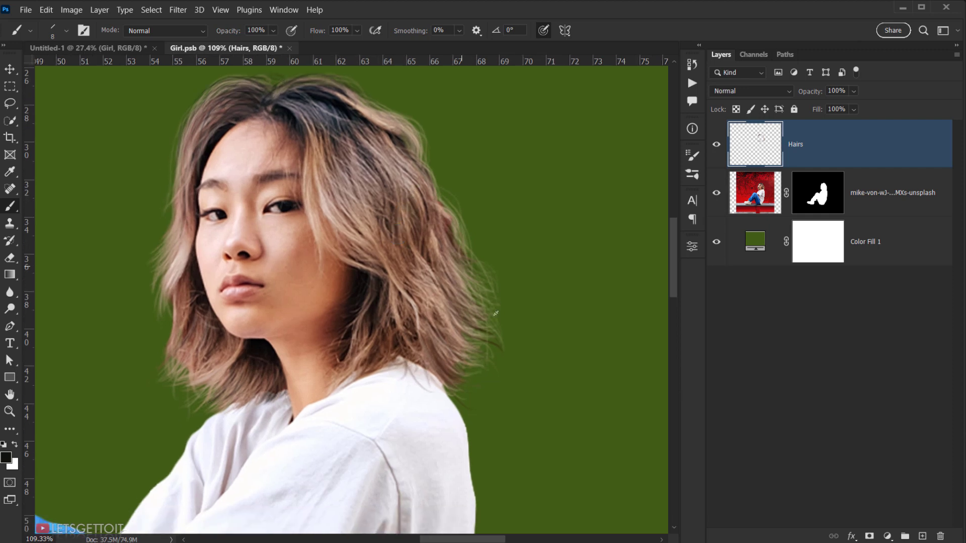
- Inspect the finished hair strands against the green fill, both close up on the face and crown and from farther out
scroll(319, 282, down, 3)
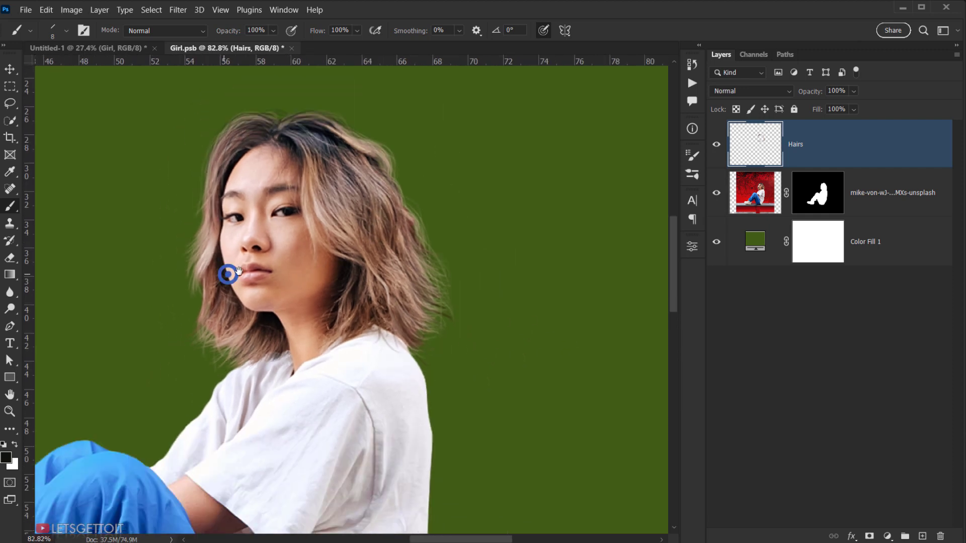
scroll(236, 264, up, 3)
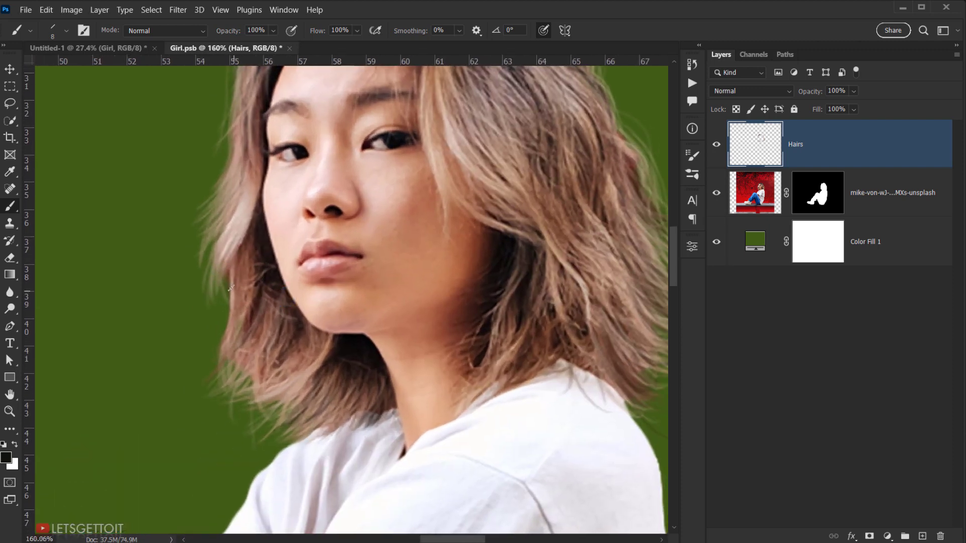
scroll(246, 262, down, 3)
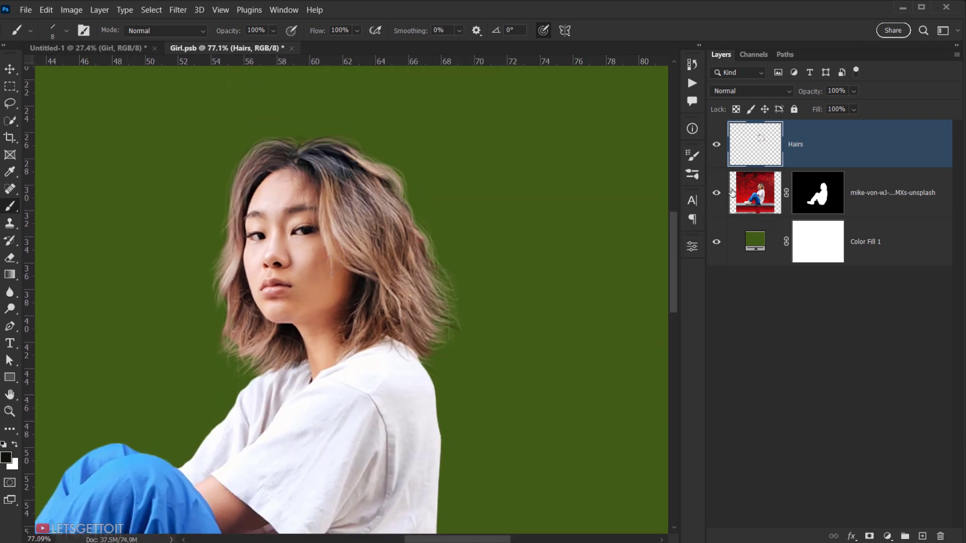
scroll(222, 290, up, 3)
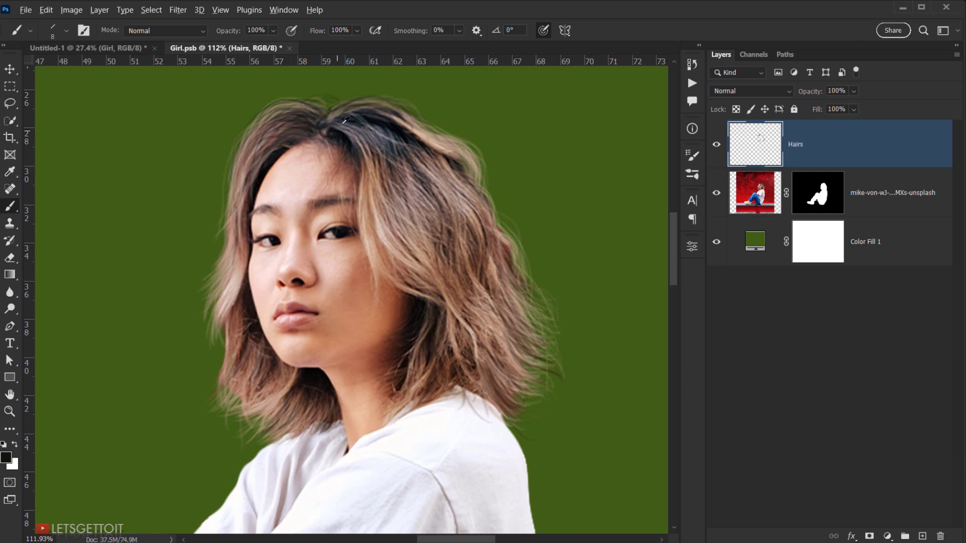
scroll(338, 130, up, 3)
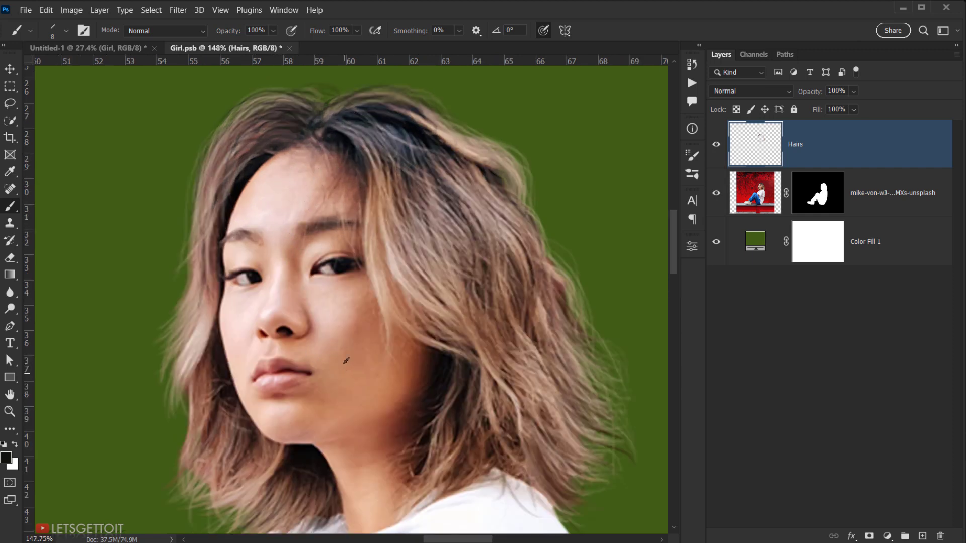
scroll(346, 361, down, 3)
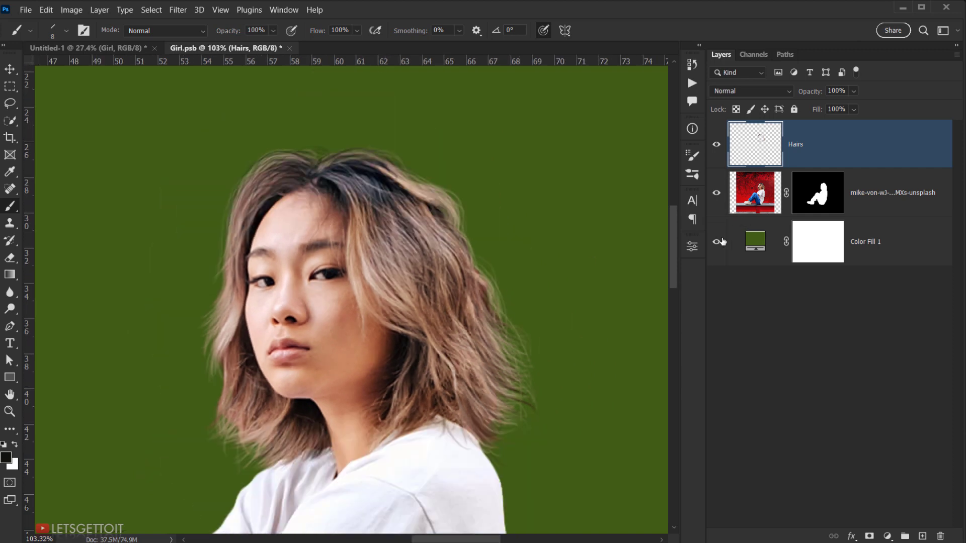
drag(383, 332, 390, 258)
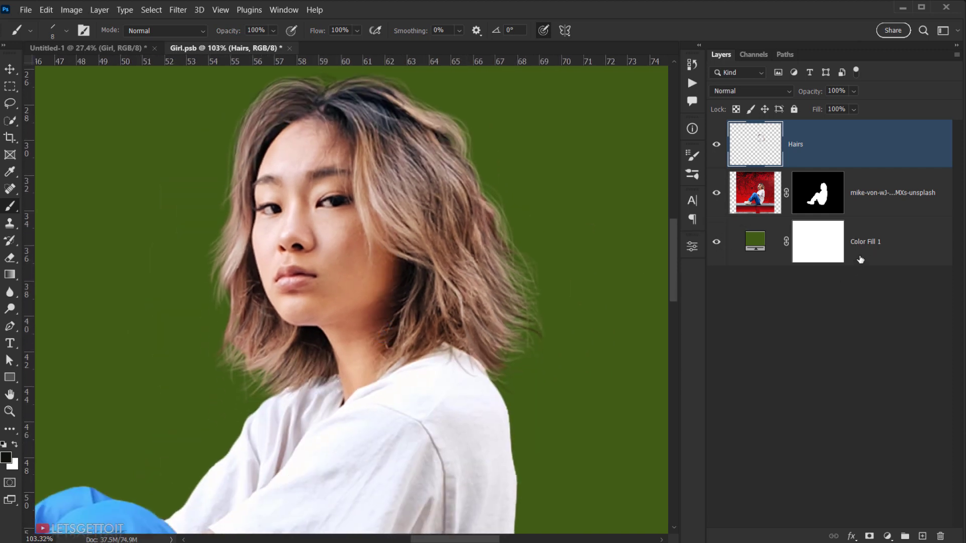
- Delete the green Color Fill 1 layer so the woman sits on transparency
click(860, 259)
drag(906, 237, 941, 530)
scroll(401, 324, down, 3)
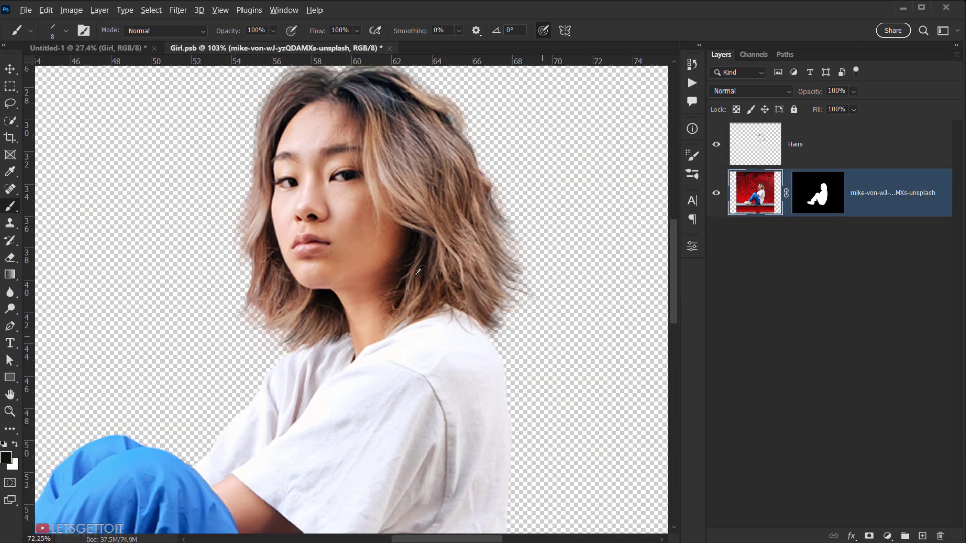
- Stamp all visible layers into a new merged layer above the Hairs layer
click(837, 131)
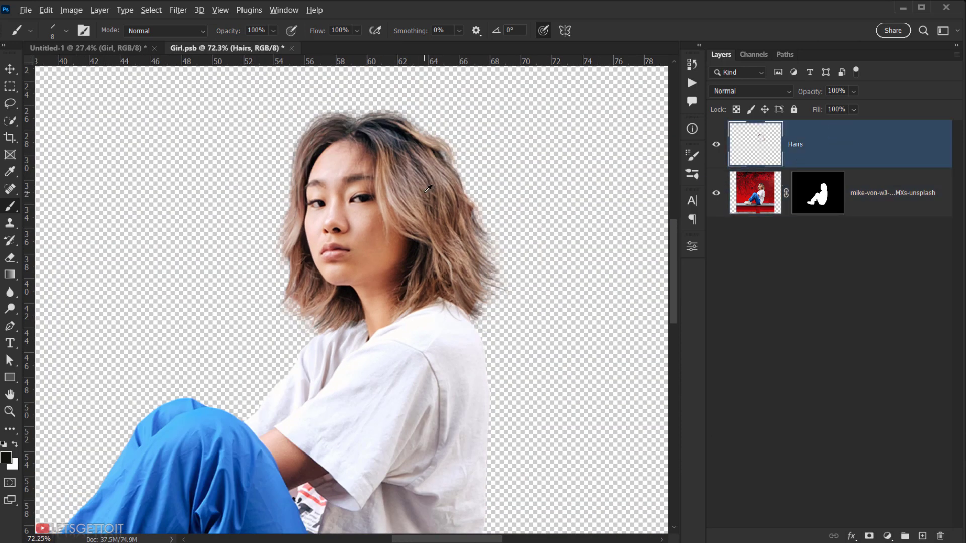
scroll(426, 190, up, 5)
drag(419, 191, 425, 256)
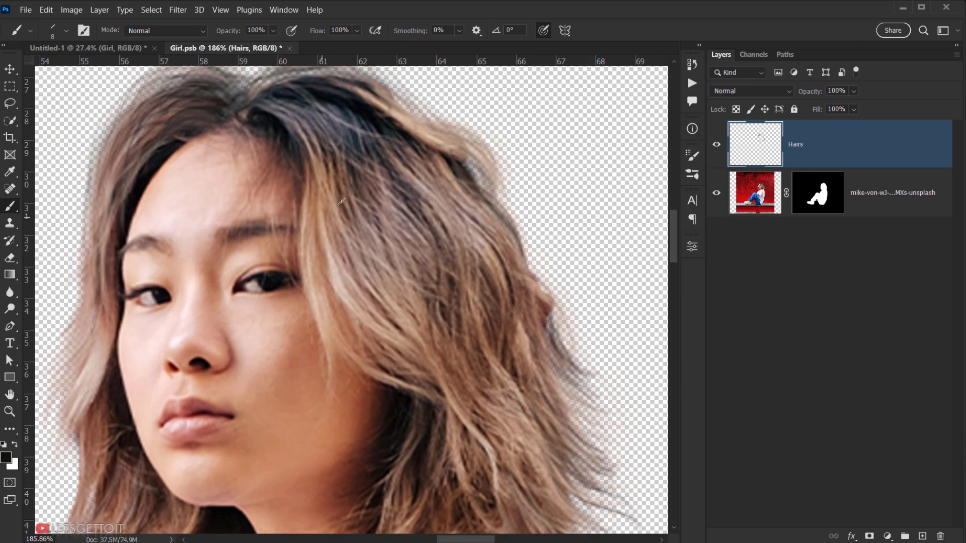
scroll(348, 231, down, 4)
drag(361, 256, 353, 214)
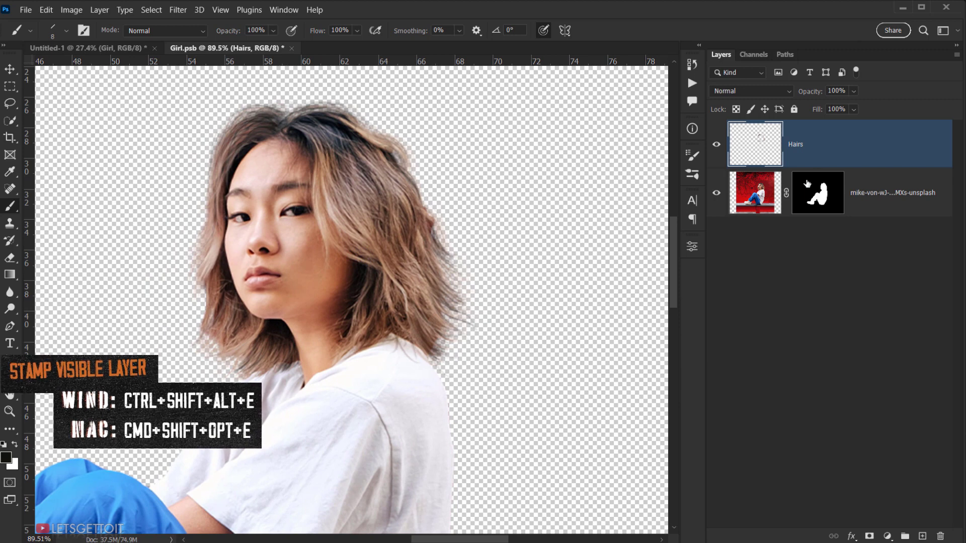
key(ctrl+shift+alt+e)
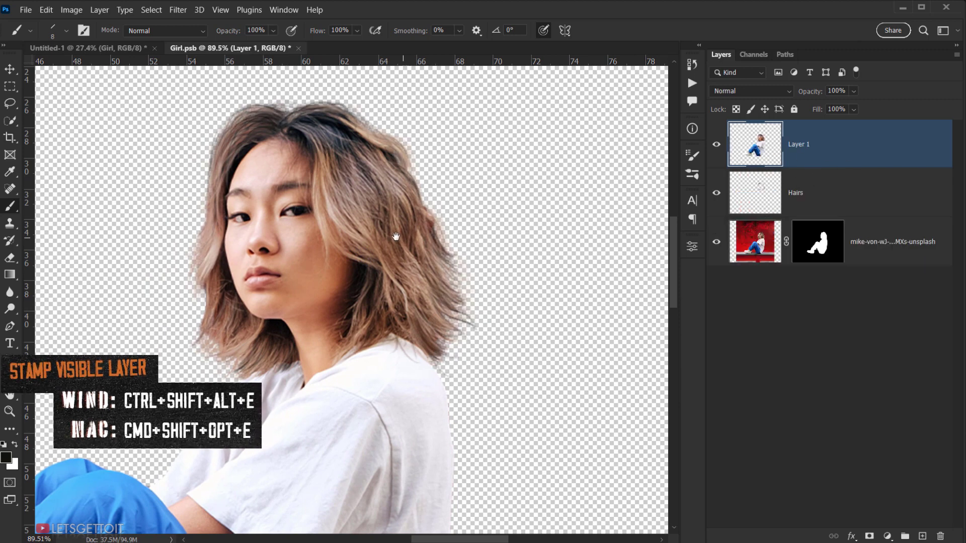
drag(394, 233, 422, 258)
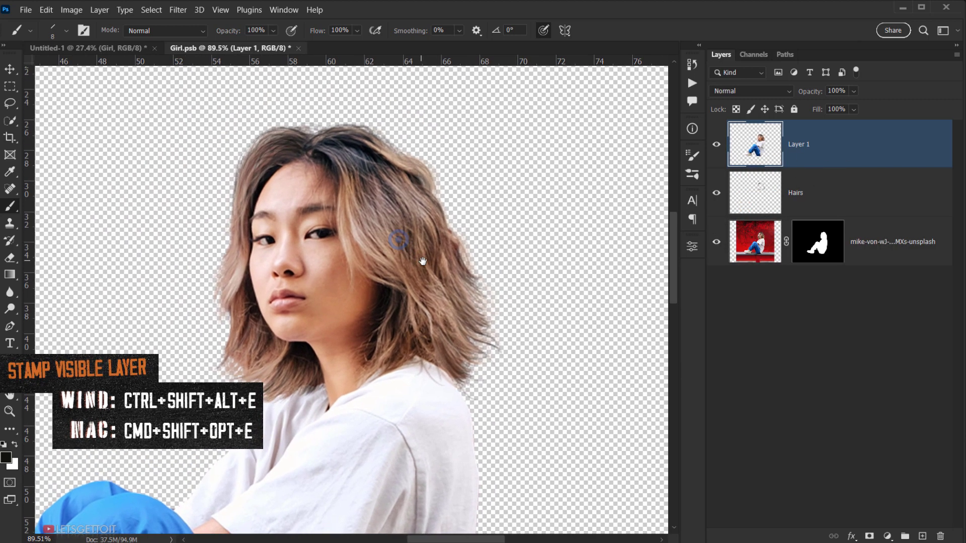
- Compare the merged layer with the layers beneath by hiding and reshowing it, and rename it Original
click(716, 144)
key(ctrl+plus)
key(ctrl+minus)
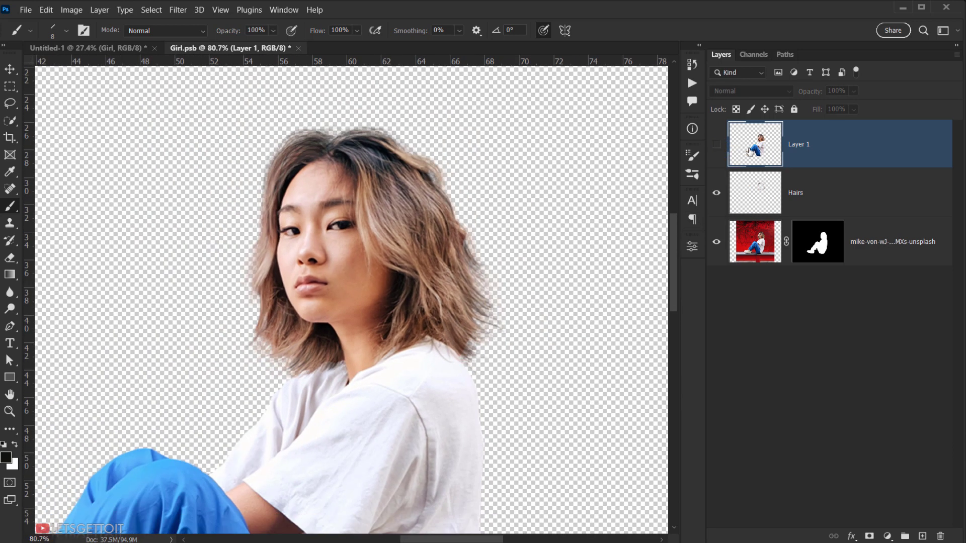
click(716, 145)
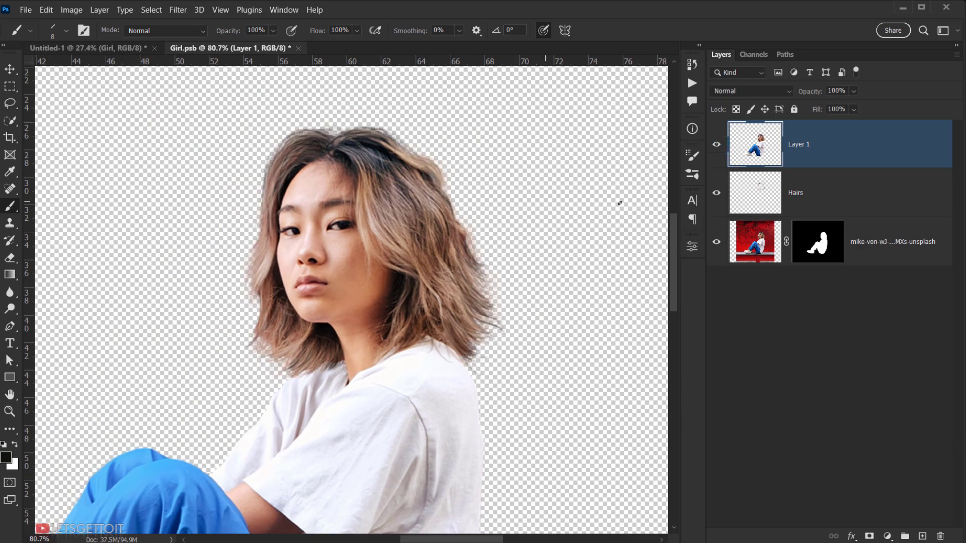
double_click(805, 143)
text(Original)
key(Return)
- Hide the Hairs layer and the masked photo layer below the merged layer
click(840, 193)
click(716, 193)
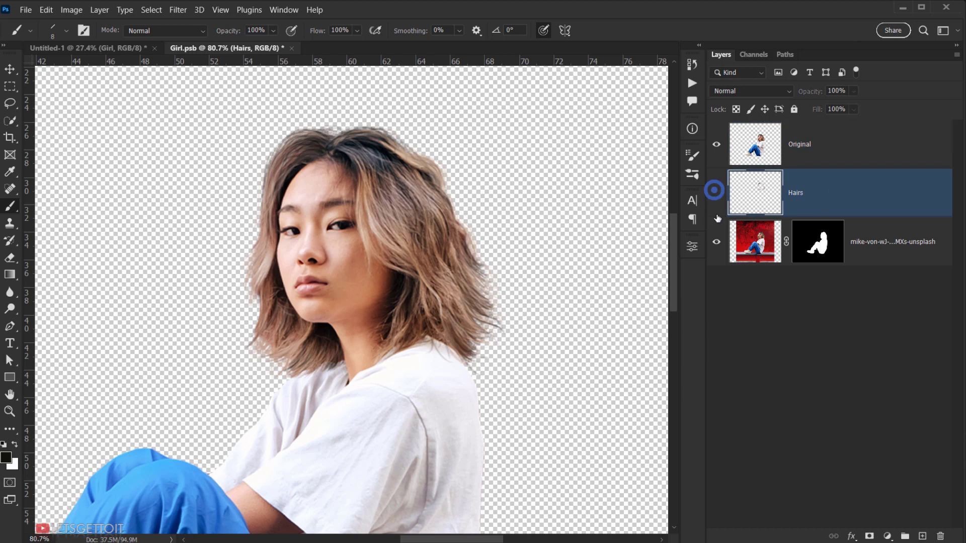
click(716, 242)
- Duplicate the Original layer twice
click(823, 152)
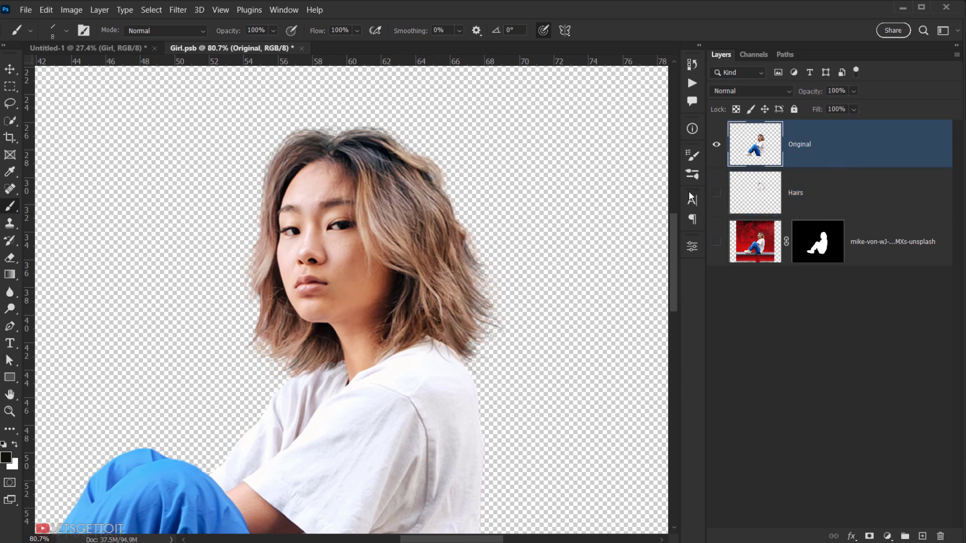
drag(419, 263, 333, 268)
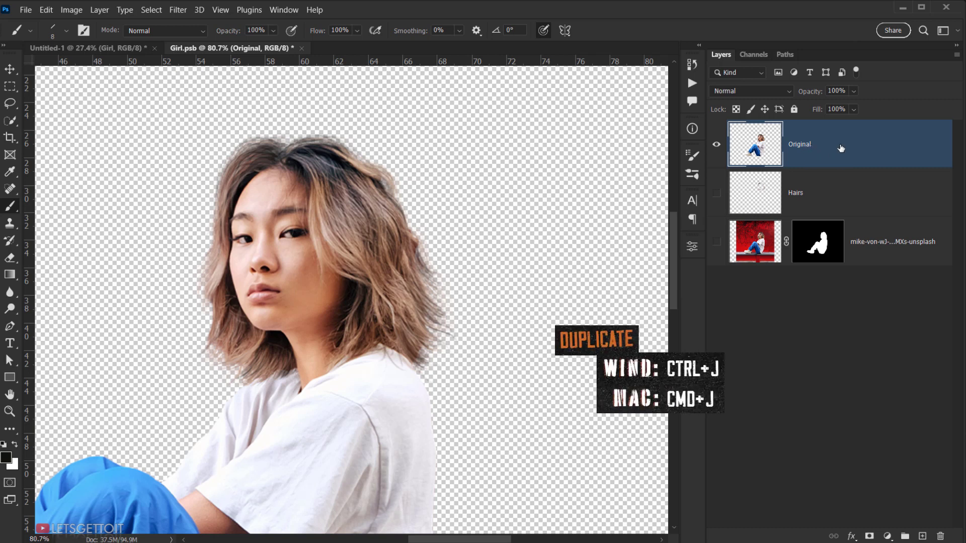
key(ctrl+j)
key(ctrl+j)
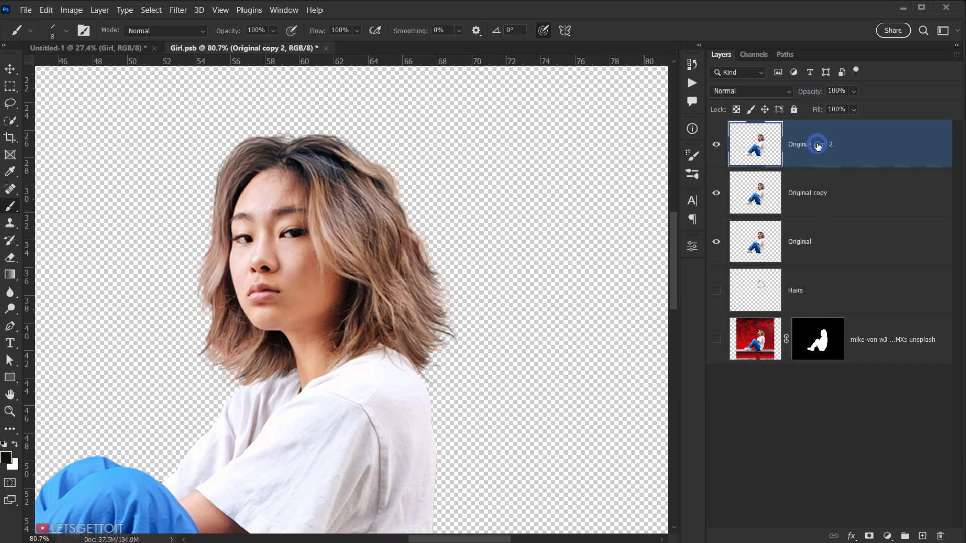
- Rename the upper copy of the Original layer Texture and the lower copy BLUR
double_click(815, 145)
text(Texture)
key(Return)
double_click(819, 196)
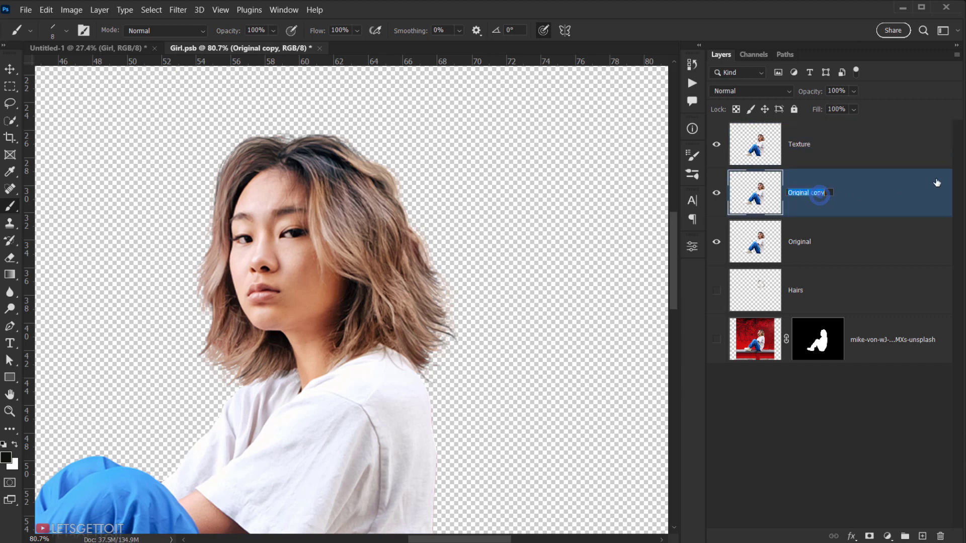
text(V)
key(Return)
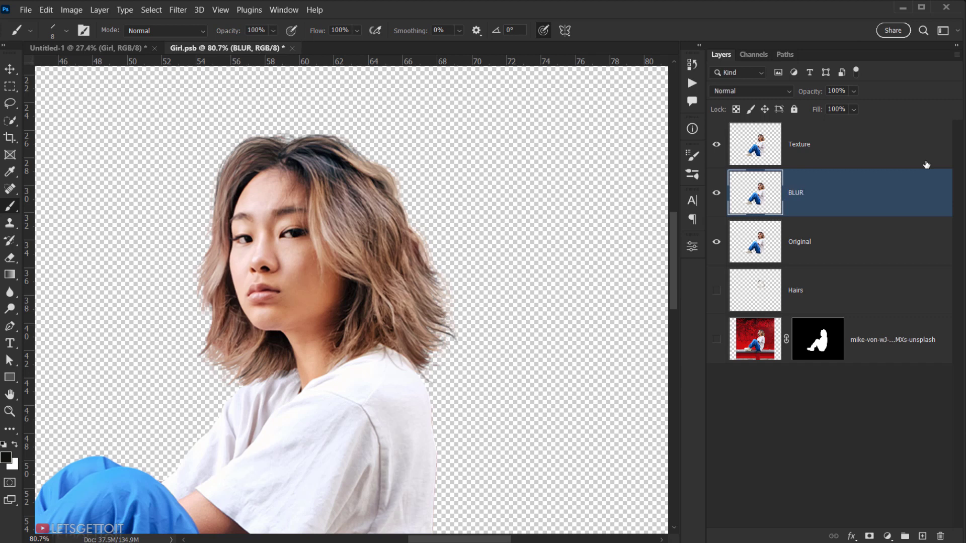
- Hide the Texture layer and make the BLUR layer active
click(820, 157)
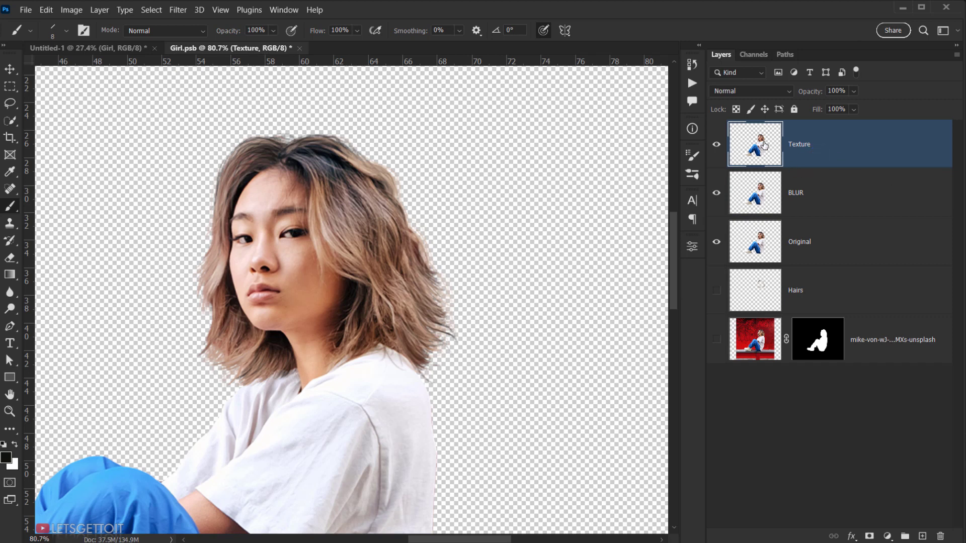
click(716, 144)
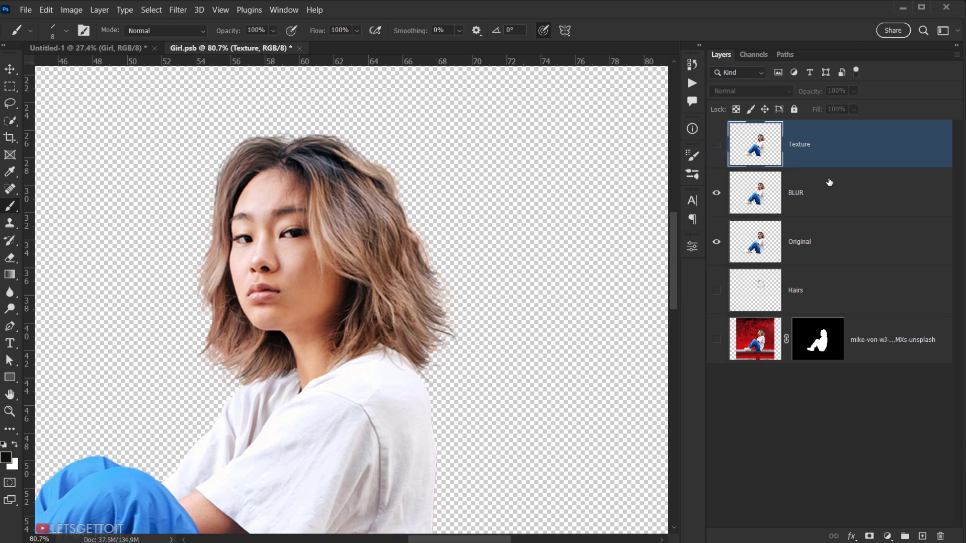
click(814, 198)
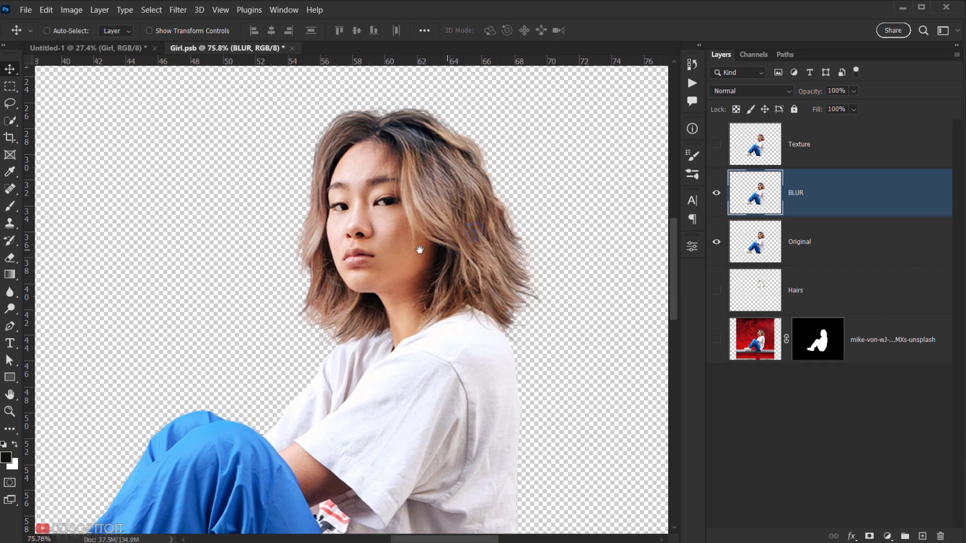
- Open the Gaussian Blur filter on the BLUR layer and examine its preview on the woman's face at 100%
drag(419, 250, 379, 247)
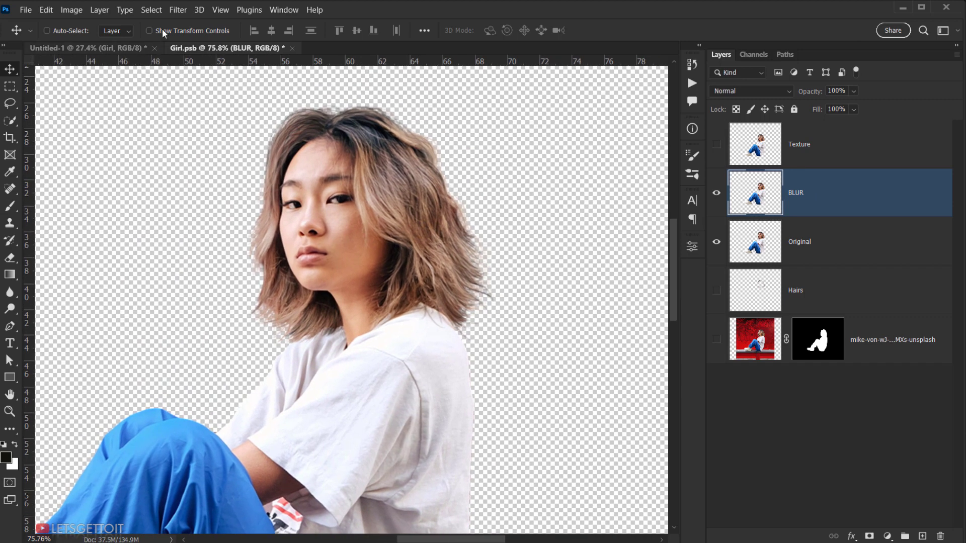
click(178, 10)
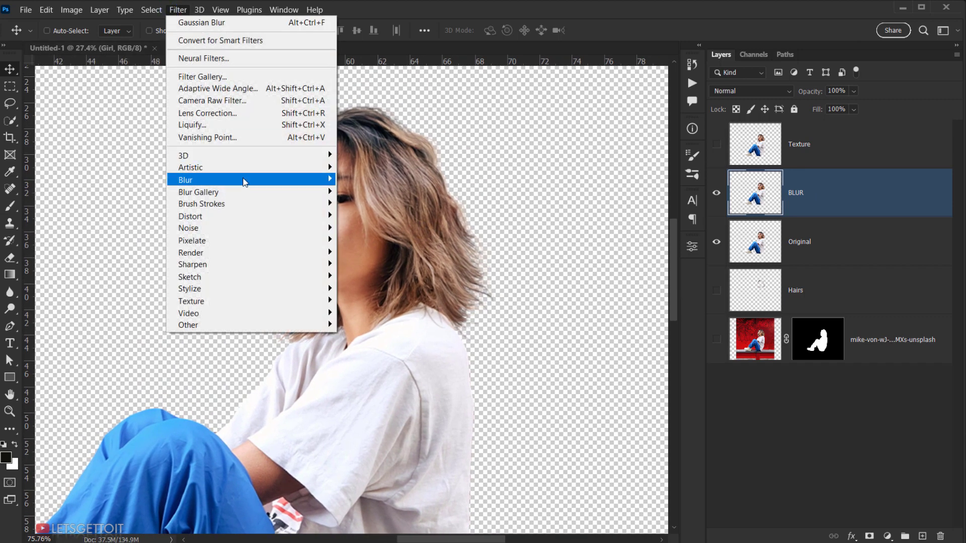
mouse_move(243, 181)
click(352, 227)
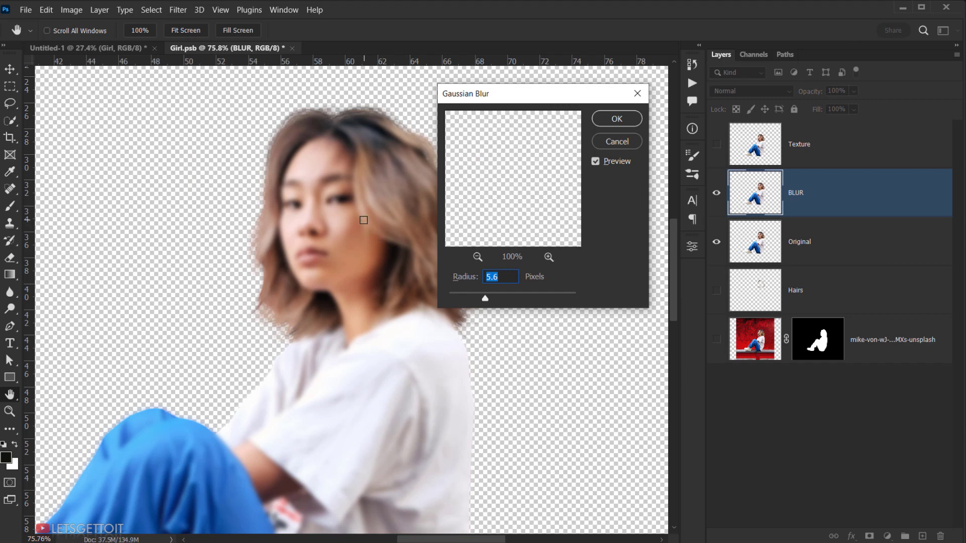
key(ctrl+plus)
key(ctrl+plus)
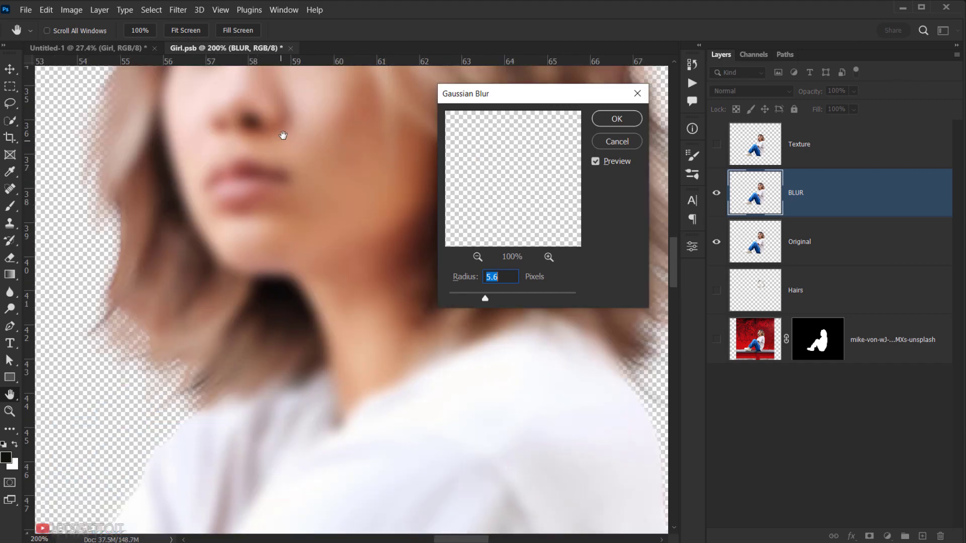
drag(281, 151, 222, 291)
alt+click(244, 240)
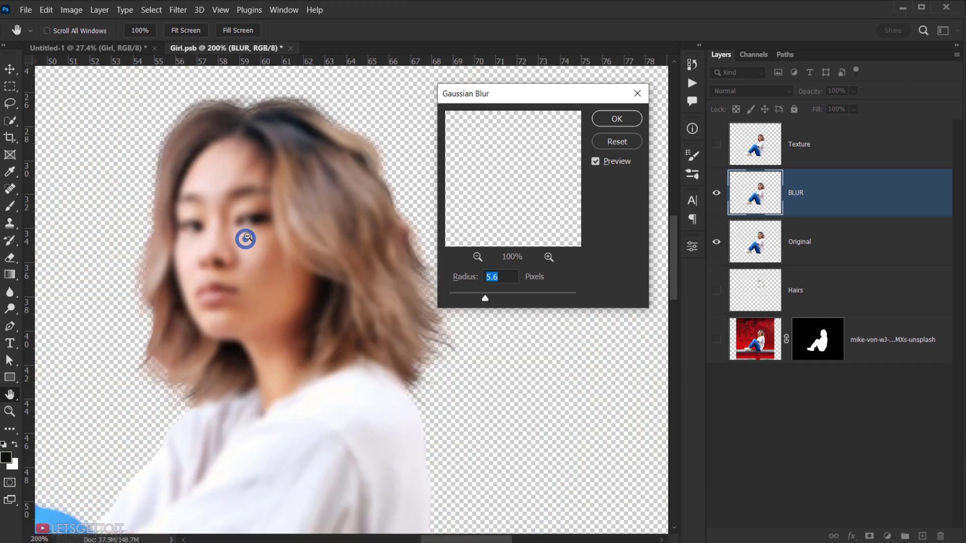
drag(276, 210, 260, 214)
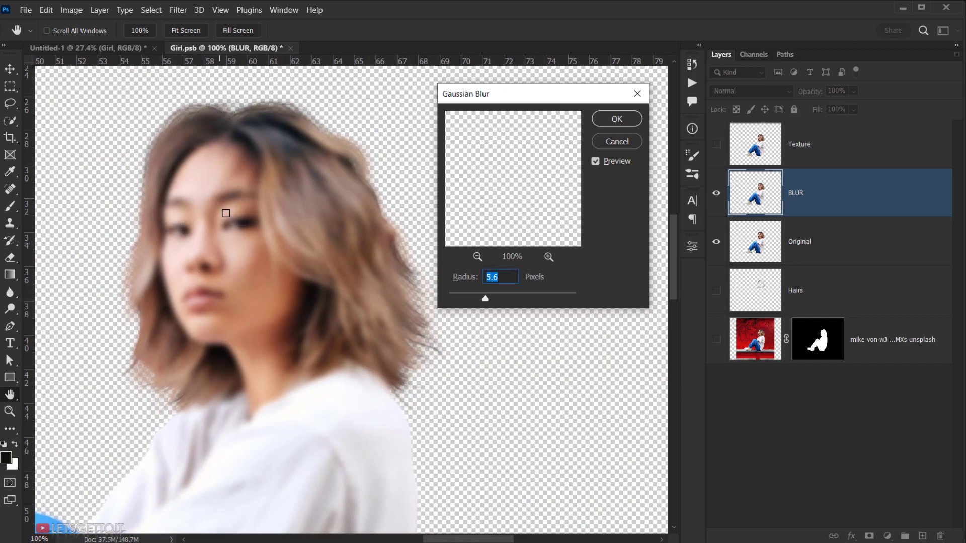
- Lower the Gaussian Blur radius to about 3.8 pixels, fine-tune it and apply the blur
mouse_move(484, 297)
mouse_down()
mouse_move(504, 302)
mouse_move(475, 299)
mouse_up()
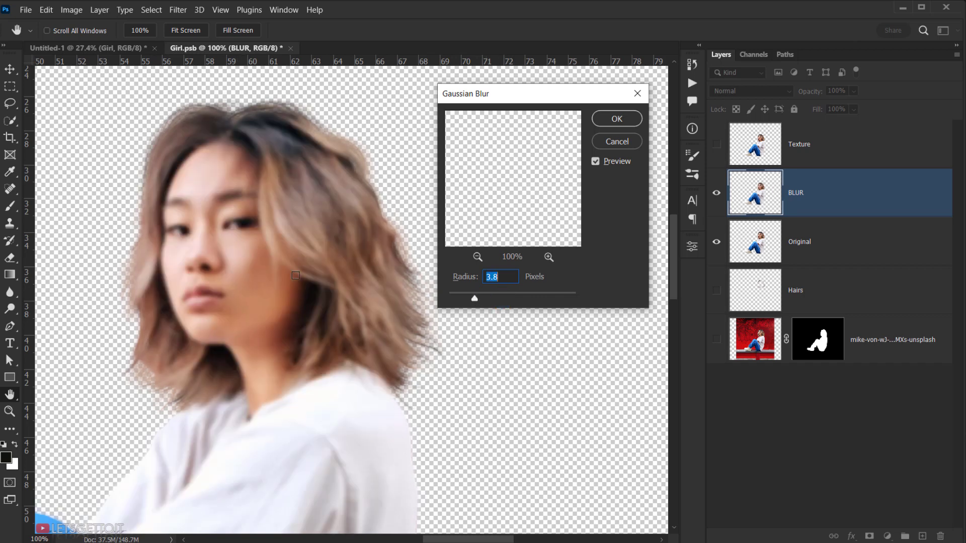
drag(475, 300, 473, 301)
drag(473, 301, 475, 301)
drag(459, 299, 474, 301)
click(503, 277)
click(614, 122)
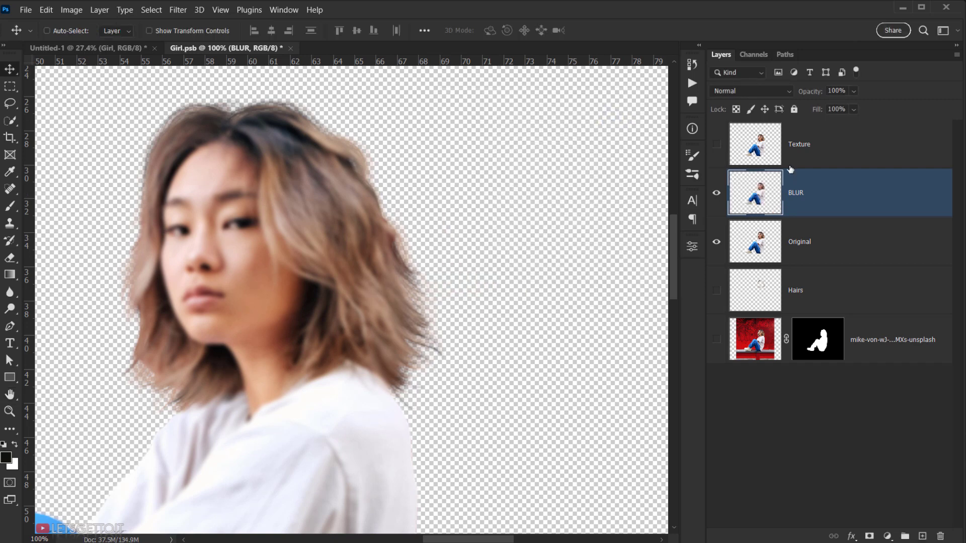
- Make the Texture layer active and visible, and open Apply Image for it
click(800, 149)
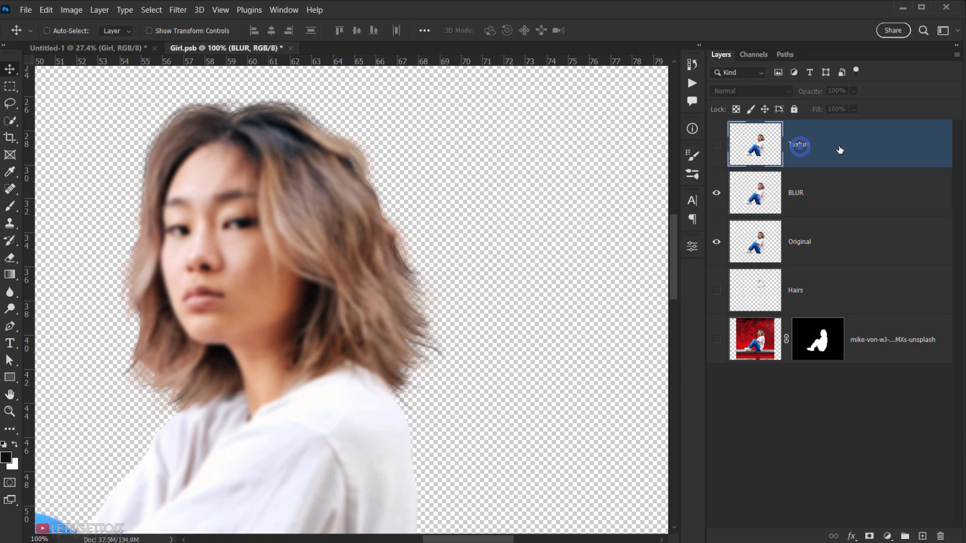
click(716, 145)
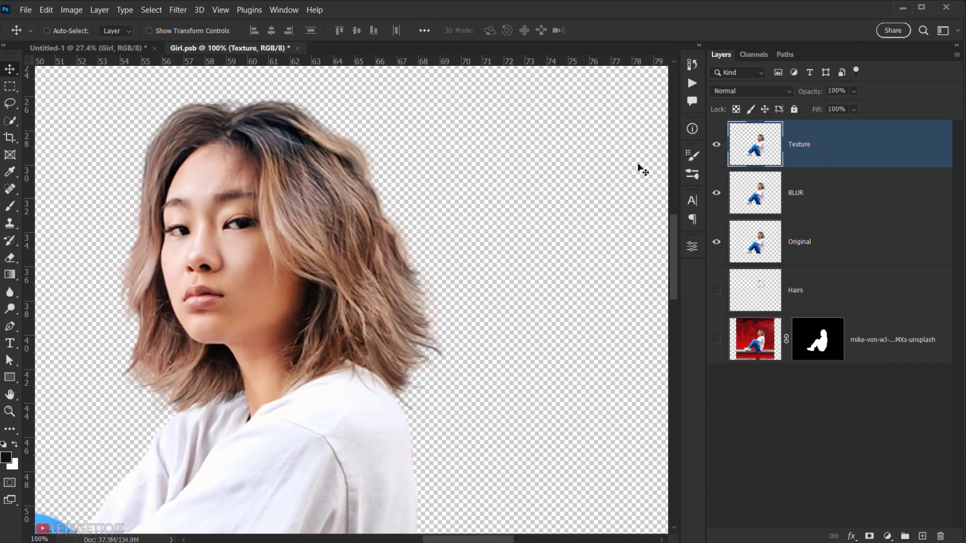
click(71, 10)
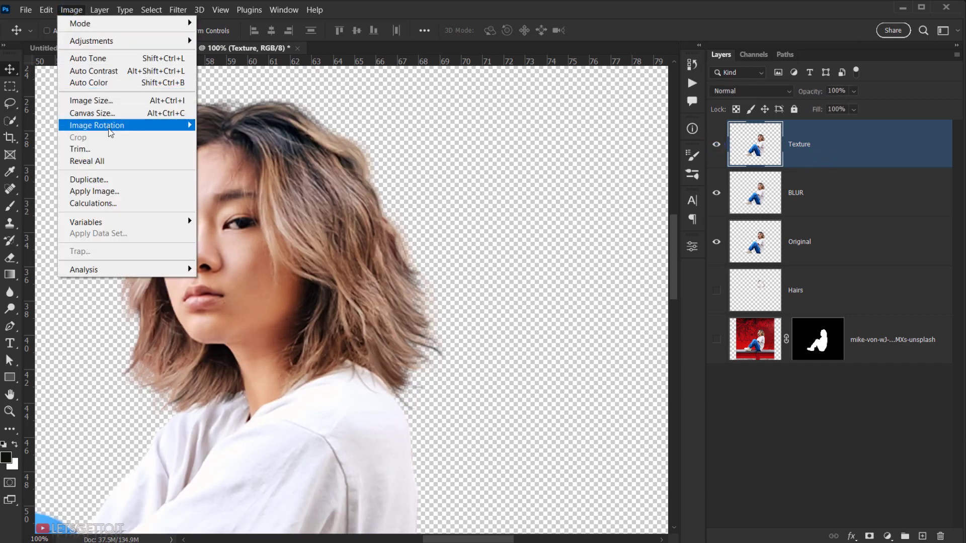
click(116, 190)
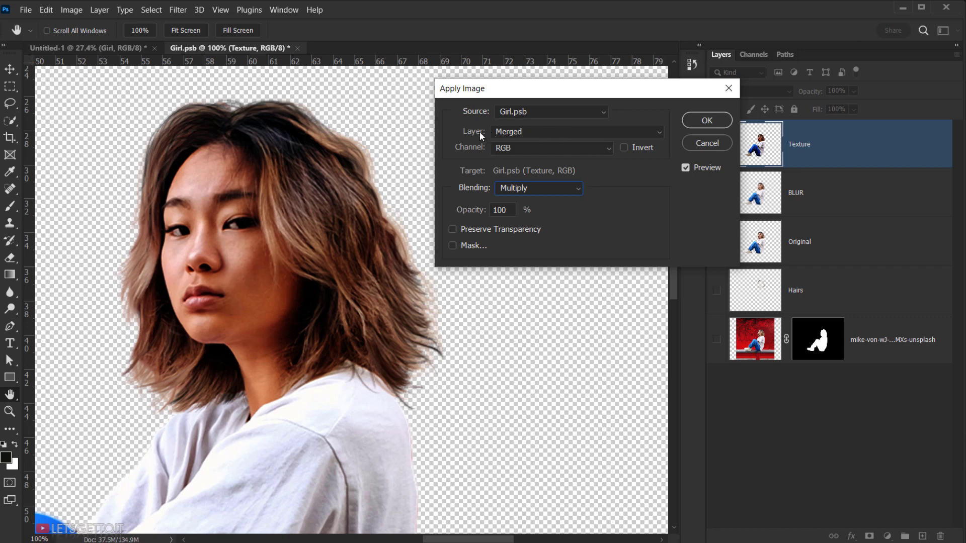
- Apply the BLUR layer to the Texture layer using Subtract blending, 100% opacity, scale 2 and offset 128
click(532, 132)
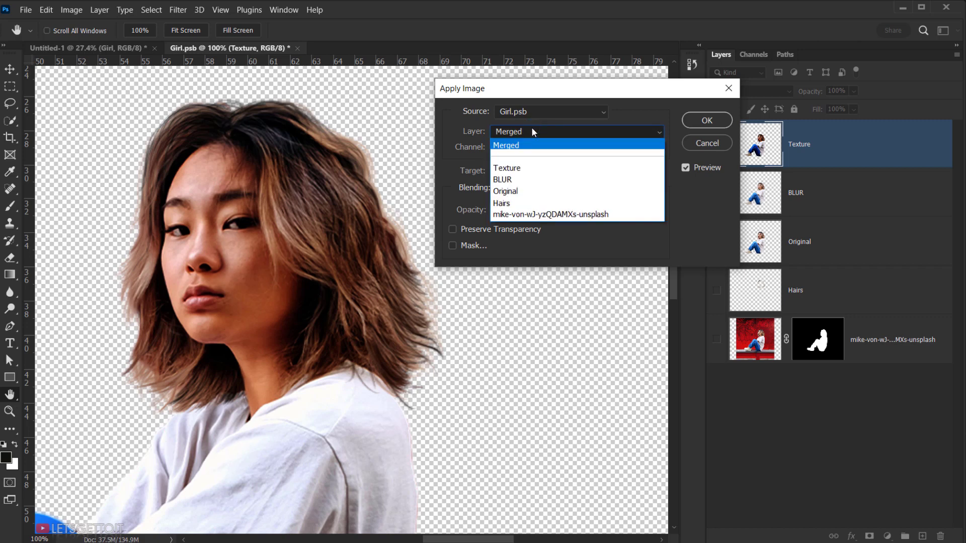
click(519, 180)
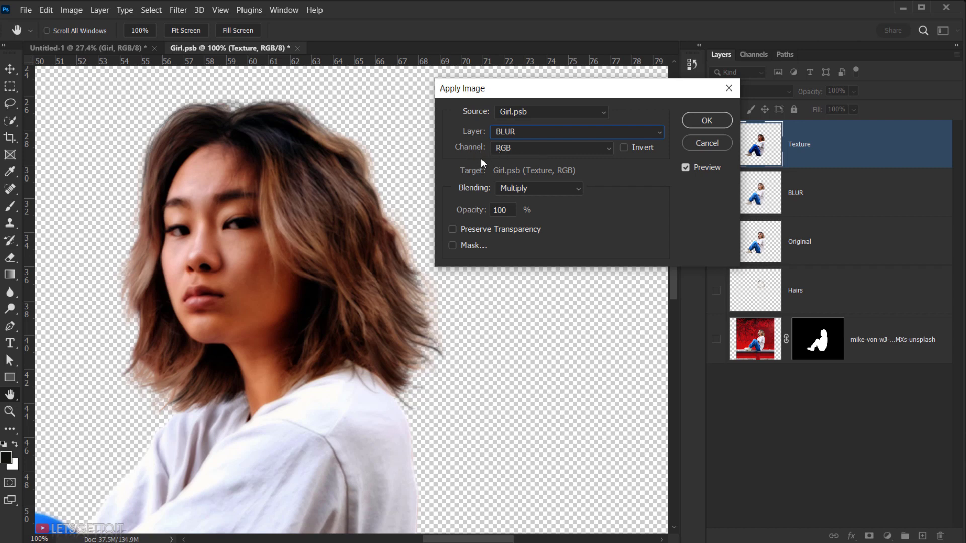
click(523, 188)
click(503, 466)
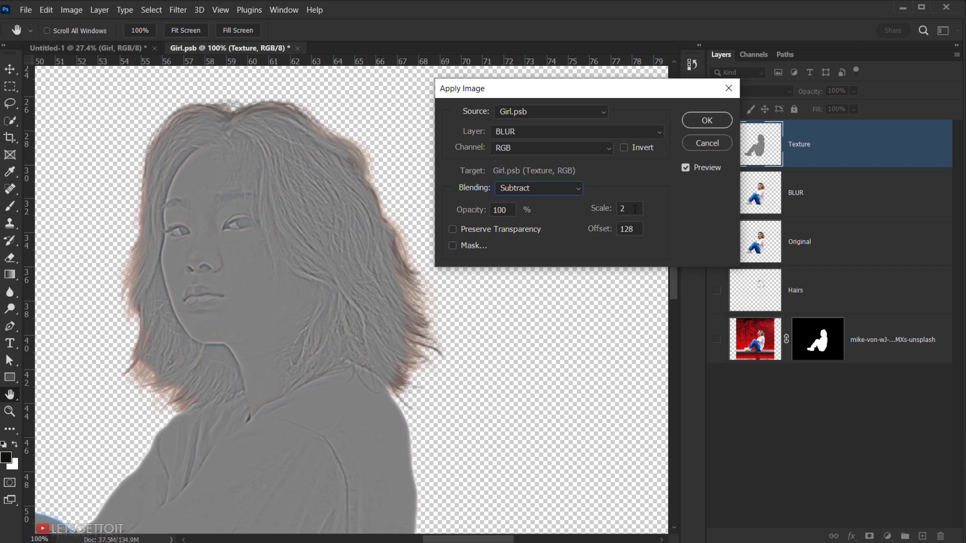
double_click(634, 209)
double_click(508, 210)
click(513, 210)
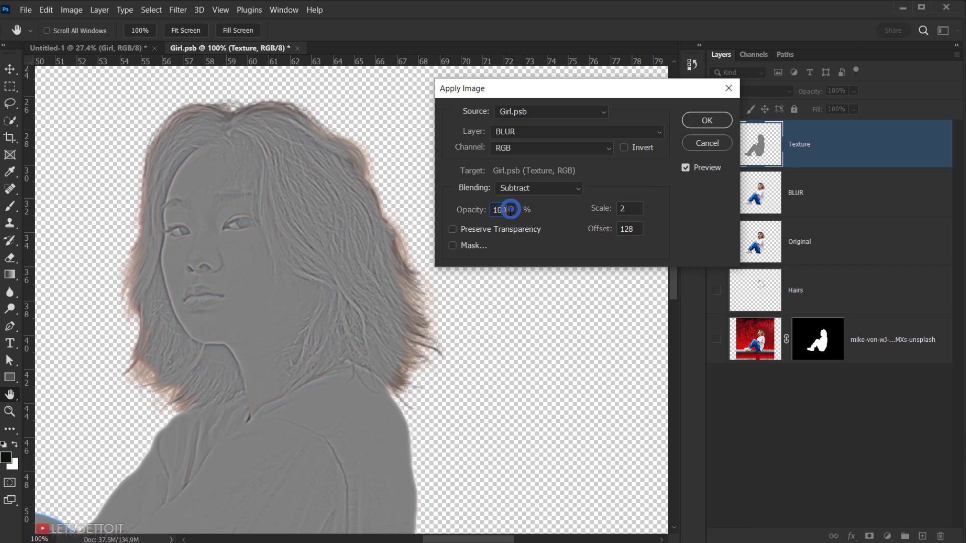
double_click(626, 229)
click(703, 119)
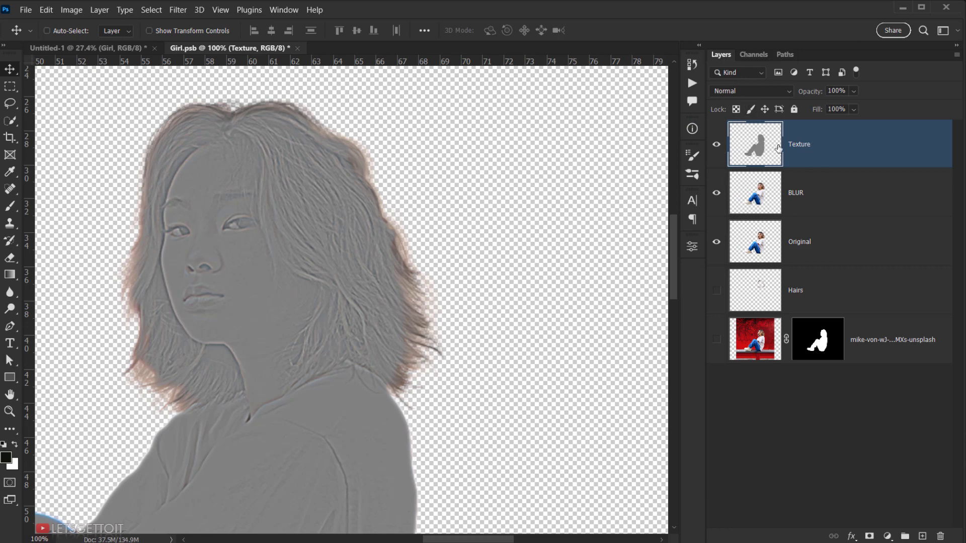
- Set the Texture layer's blend mode to Linear Light and check the woman's face
click(760, 91)
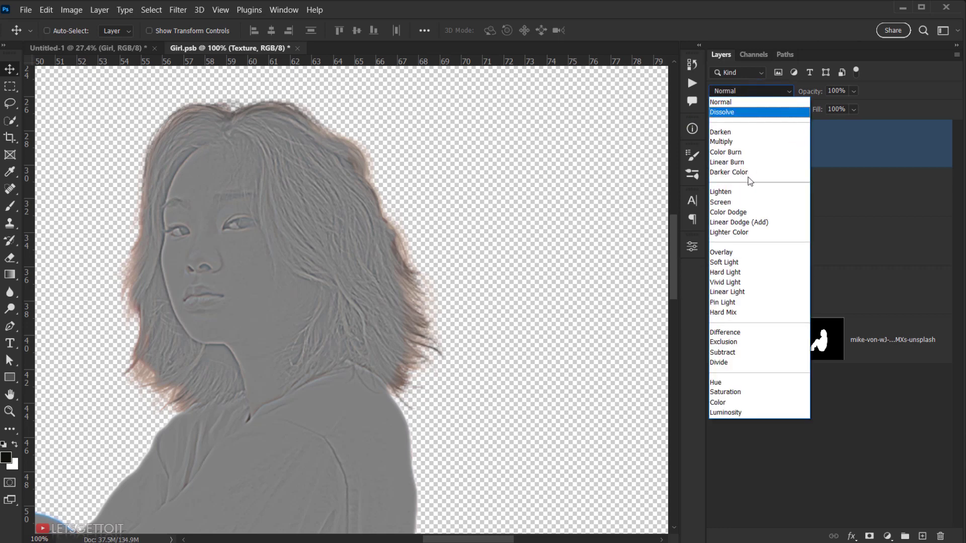
click(739, 292)
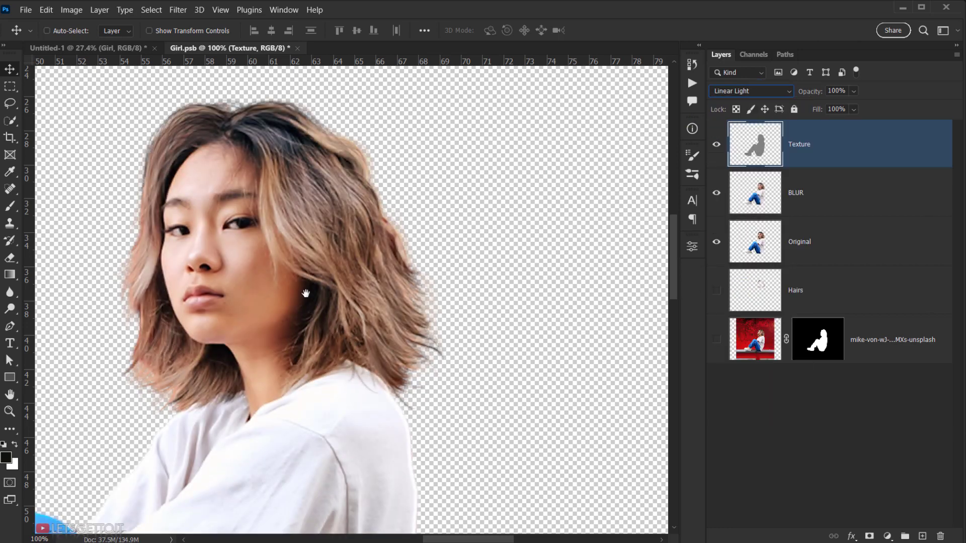
scroll(300, 245, up, 4)
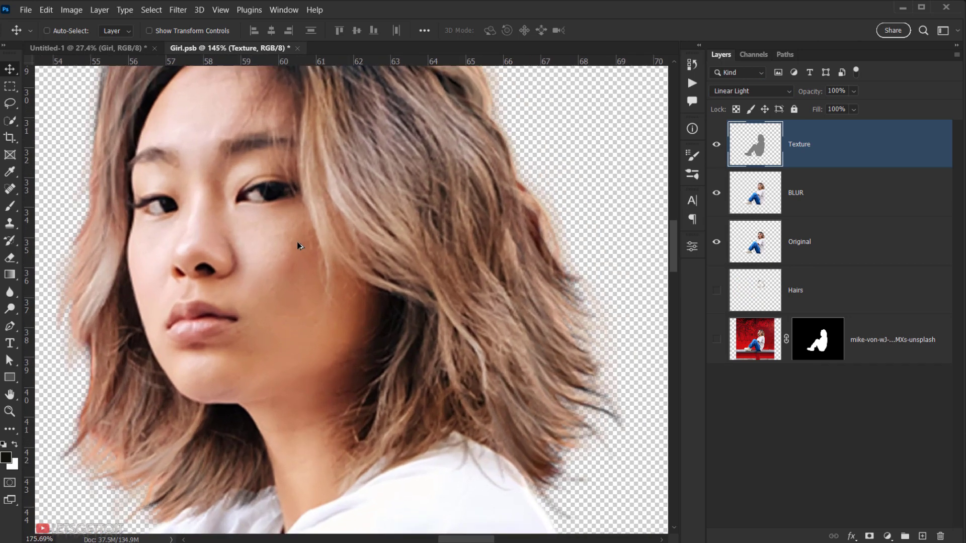
scroll(261, 250, down, 4)
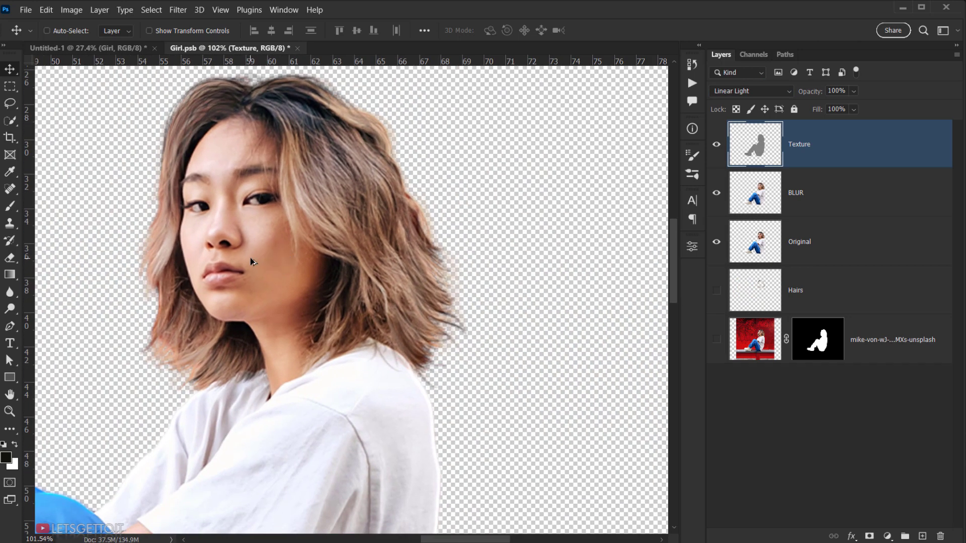
scroll(252, 259, up, 5)
drag(301, 235, 295, 241)
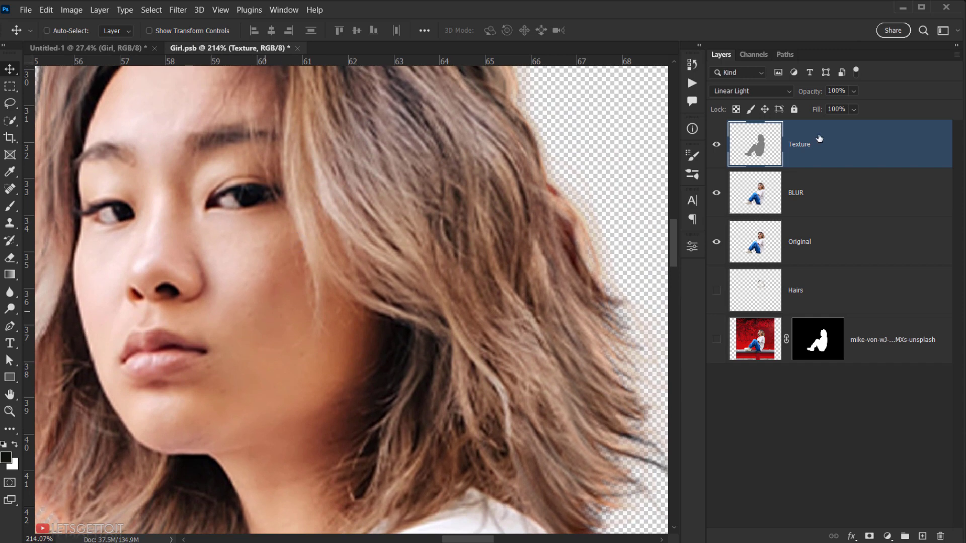
drag(222, 231, 239, 236)
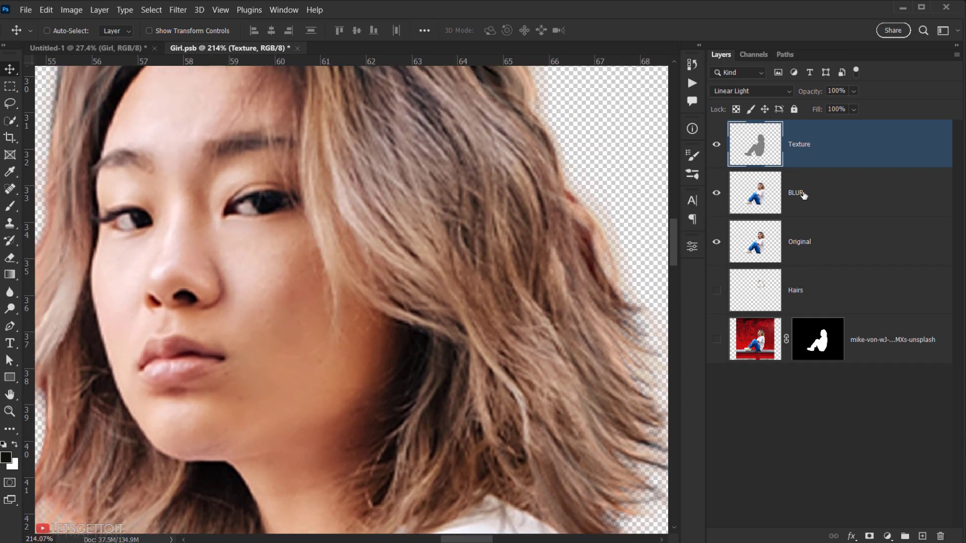
- Make the BLUR layer active and set up the Lasso tool with a 6 px feather
click(803, 195)
drag(205, 114, 236, 209)
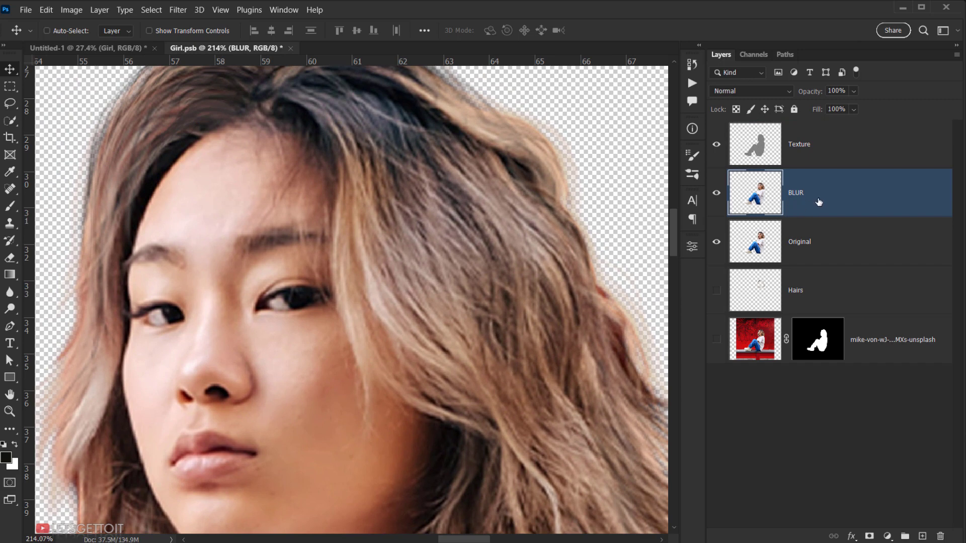
drag(293, 321, 317, 306)
click(10, 105)
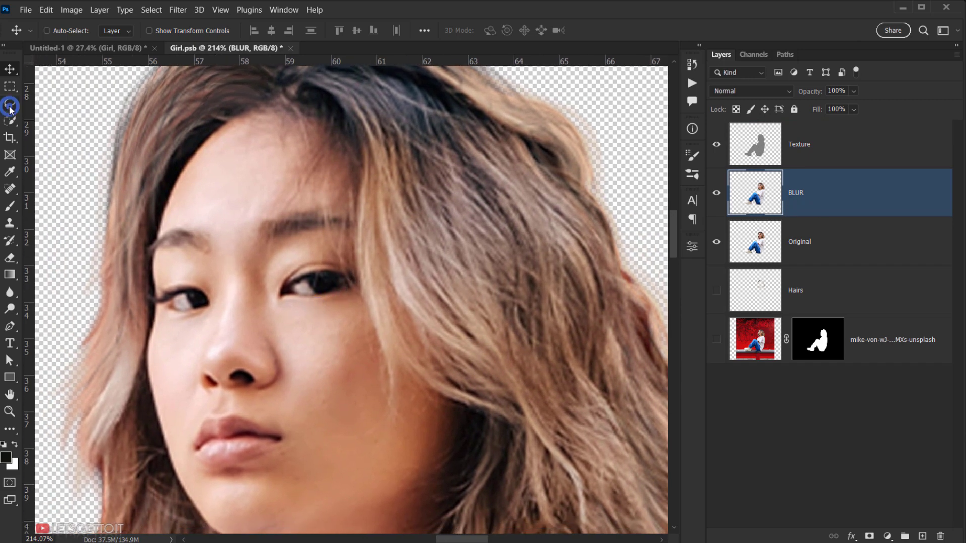
click(45, 101)
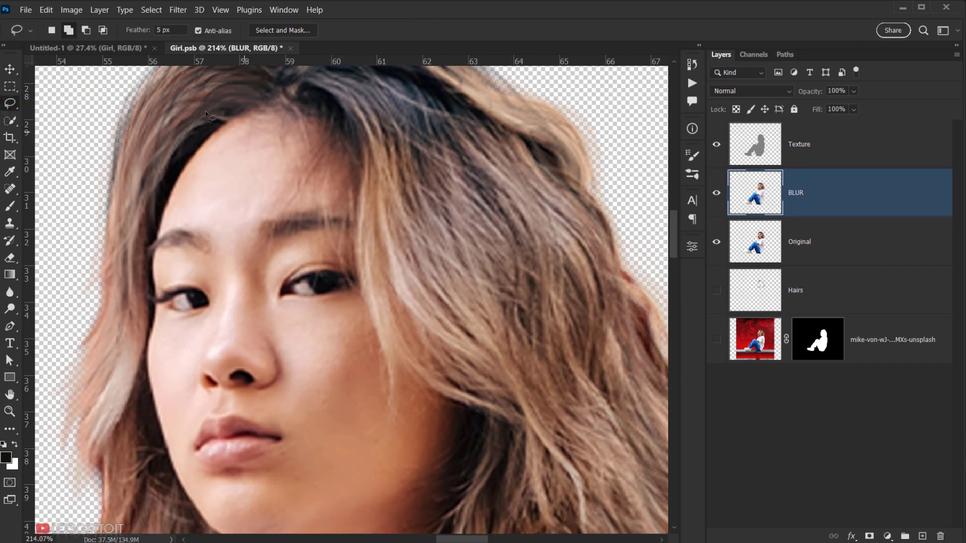
click(181, 30)
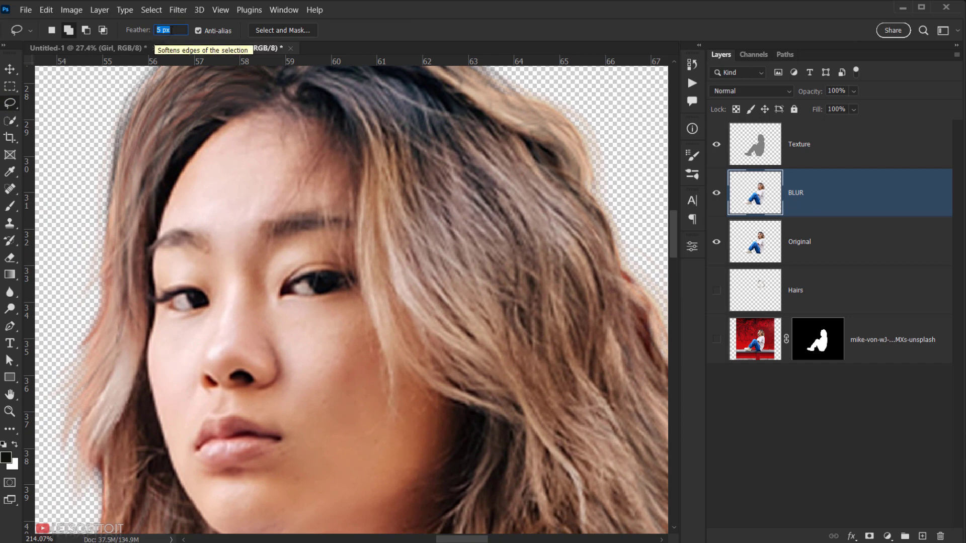
drag(171, 30, 118, 29)
text(0)
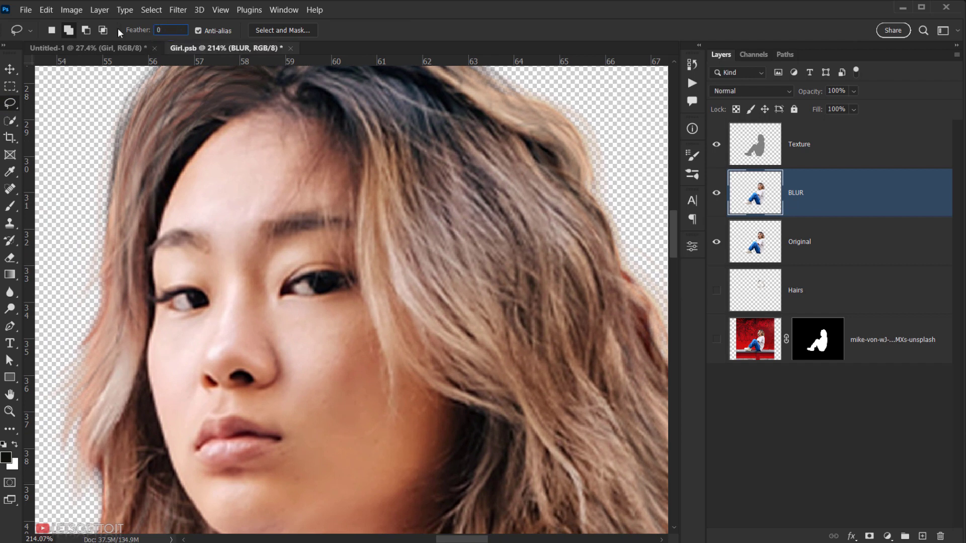
click(172, 30)
- Draw a freehand Lasso selection around the skin of the woman's forehead
drag(256, 209, 216, 209)
scroll(306, 264, down, 2)
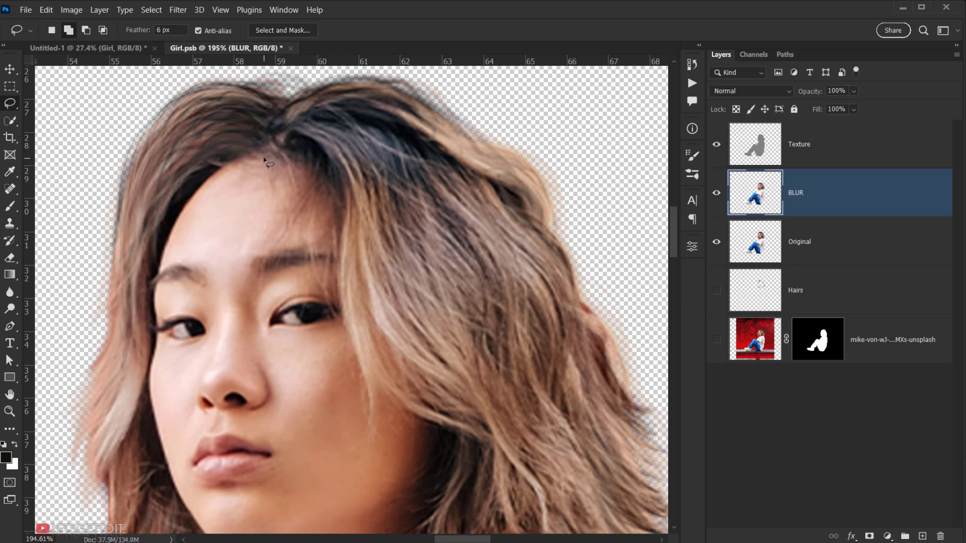
drag(259, 160, 201, 207)
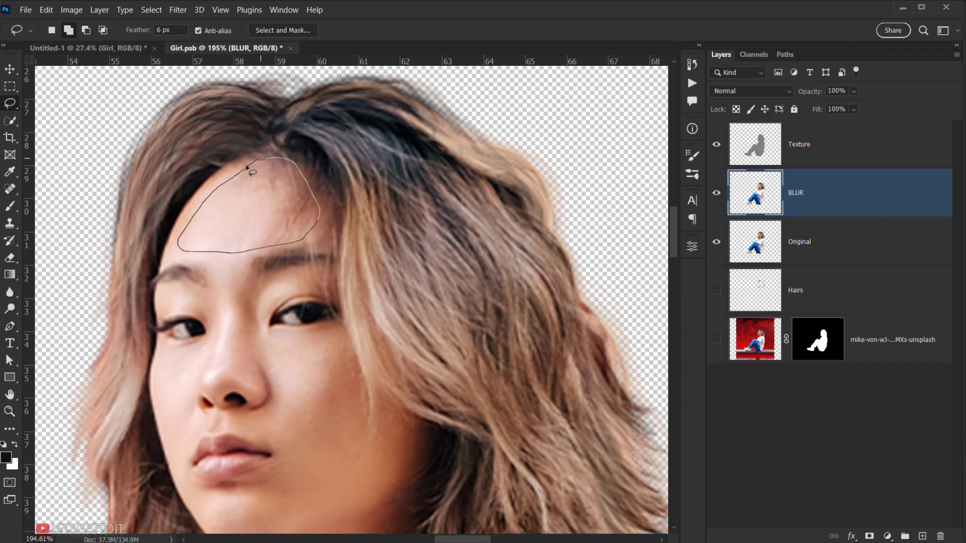
drag(178, 238, 180, 241)
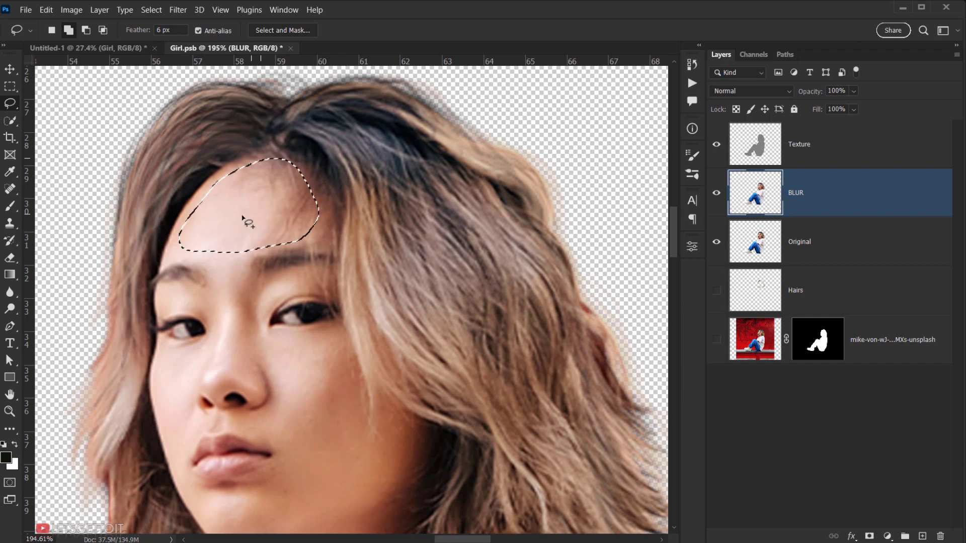
- Add the woman's left cheek to the Lasso selection, from below the eye down toward the jaw
drag(319, 382, 300, 293)
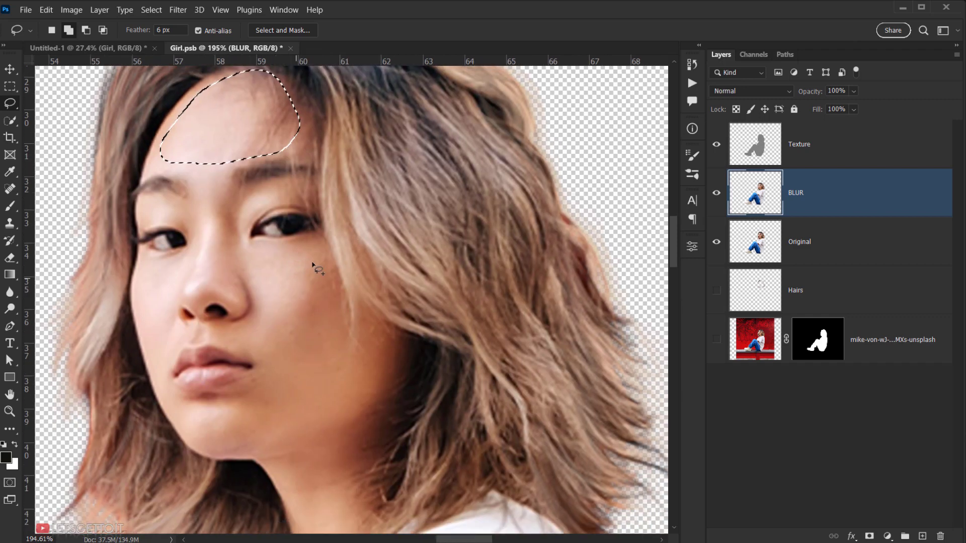
mouse_move(322, 242)
mouse_down()
mouse_move(275, 261)
mouse_move(263, 285)
mouse_up()
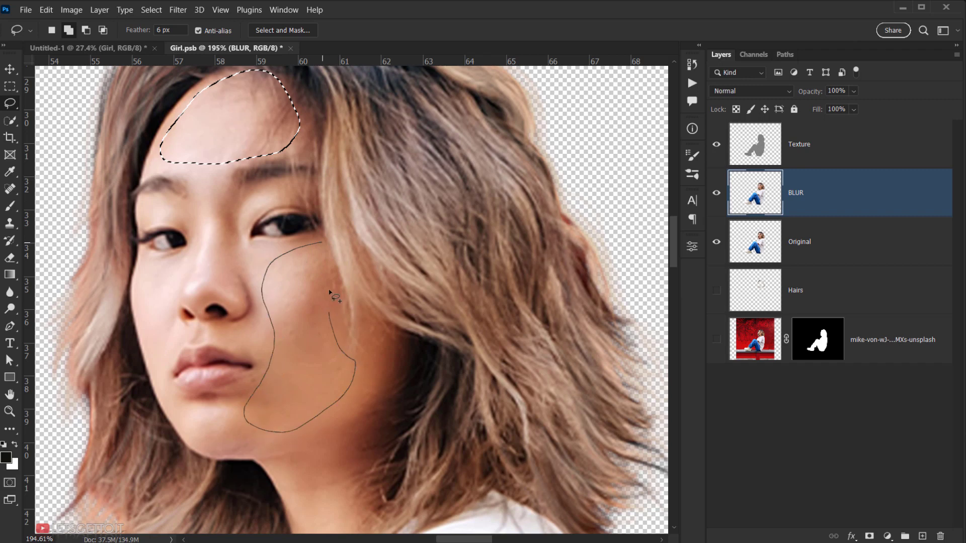
drag(324, 246, 322, 243)
drag(294, 334, 323, 364)
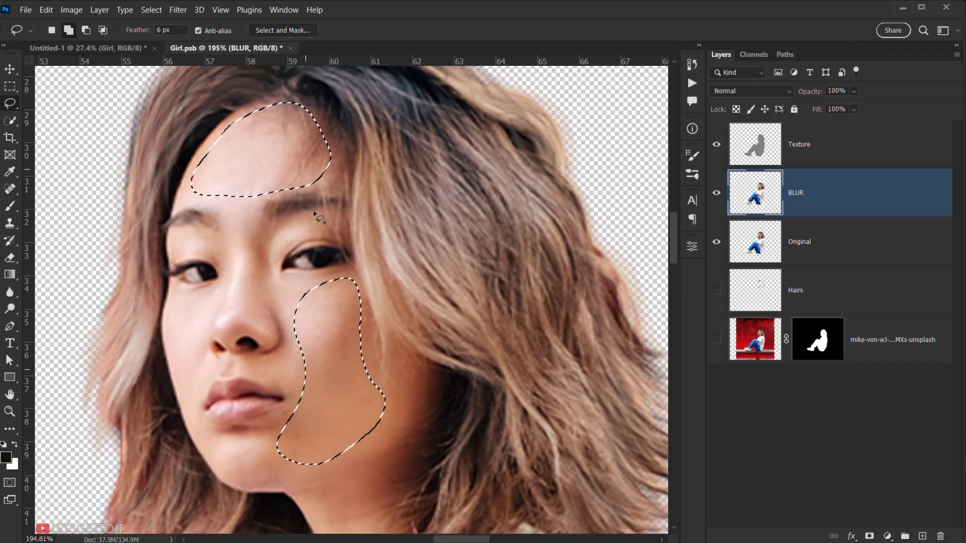
drag(369, 397, 333, 345)
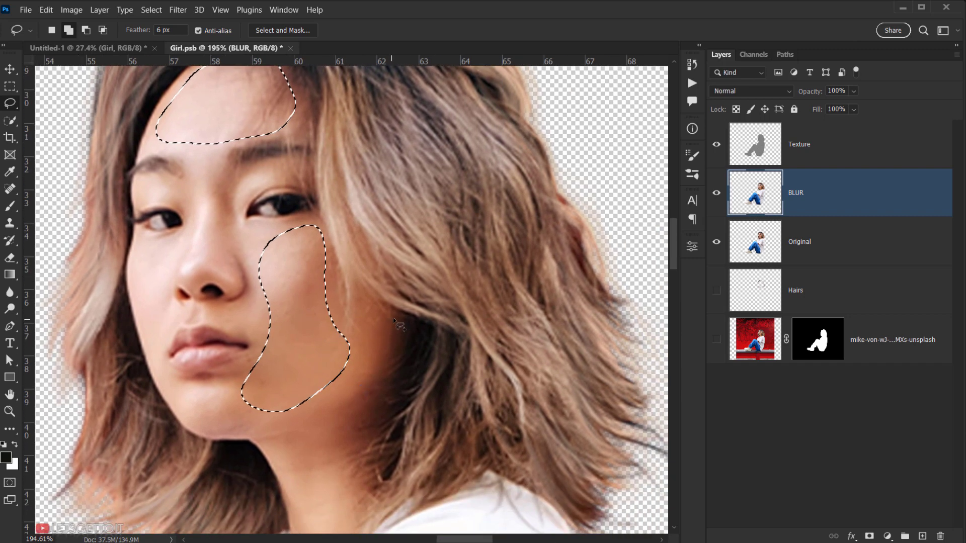
- Extend the Lasso selection over the left side of her jaw and across the chin
drag(393, 316, 327, 375)
drag(391, 369, 394, 317)
drag(315, 388, 410, 357)
mouse_move(306, 372)
mouse_down()
mouse_move(338, 377)
mouse_move(351, 353)
mouse_move(321, 360)
mouse_move(317, 385)
mouse_move(335, 400)
mouse_up()
drag(389, 366, 383, 371)
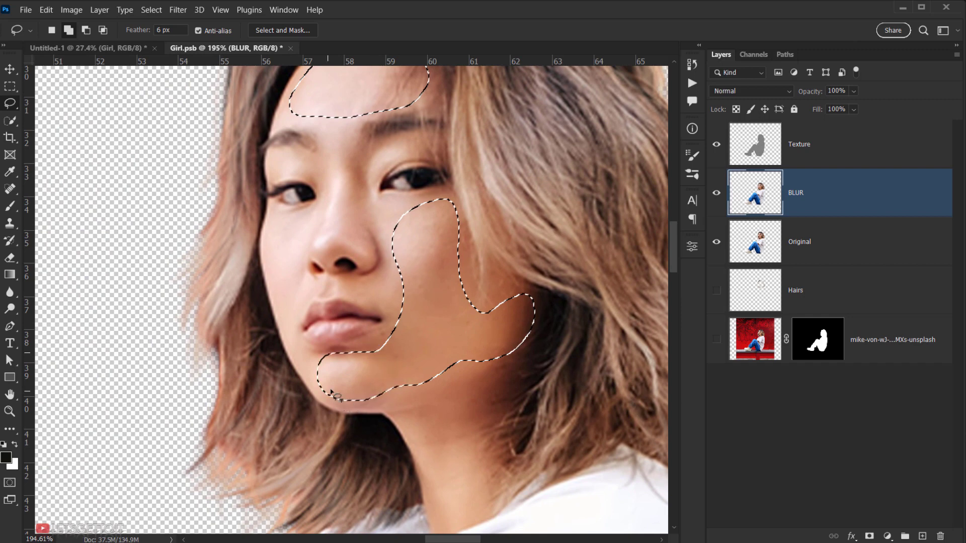
- Add the woman's right cheek and the skin above her upper lip to the Lasso selection
drag(306, 311, 339, 371)
drag(346, 278, 304, 285)
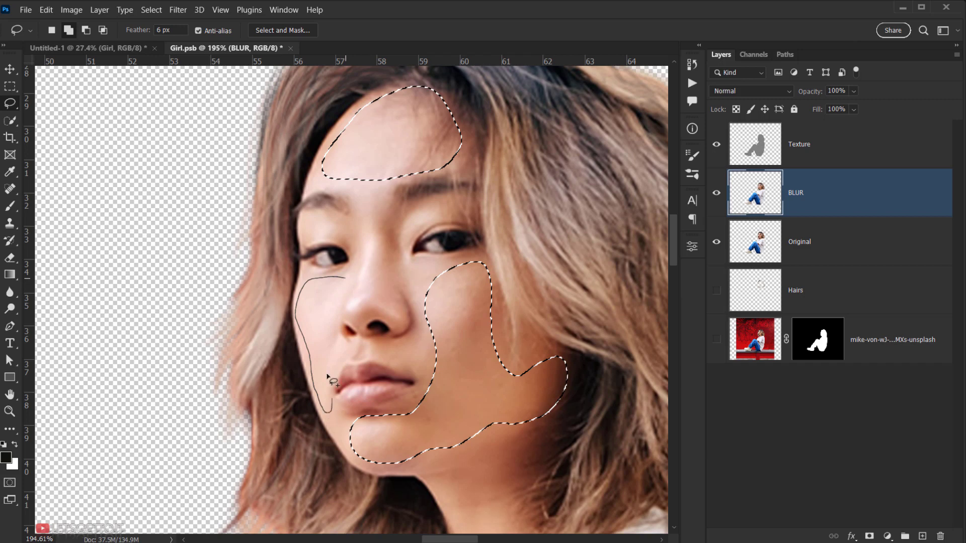
drag(347, 278, 347, 277)
mouse_move(341, 369)
mouse_down()
mouse_move(311, 381)
mouse_move(323, 402)
mouse_move(336, 394)
mouse_move(313, 361)
mouse_move(337, 399)
mouse_up()
mouse_move(345, 350)
mouse_down()
mouse_move(327, 381)
mouse_move(353, 358)
mouse_move(408, 362)
mouse_move(365, 346)
mouse_move(344, 358)
mouse_up()
- Add the nose and its bridge to the Lasso selection, joining it to the forehead area
mouse_move(406, 267)
mouse_down()
mouse_move(398, 350)
mouse_move(362, 330)
mouse_move(370, 410)
mouse_up()
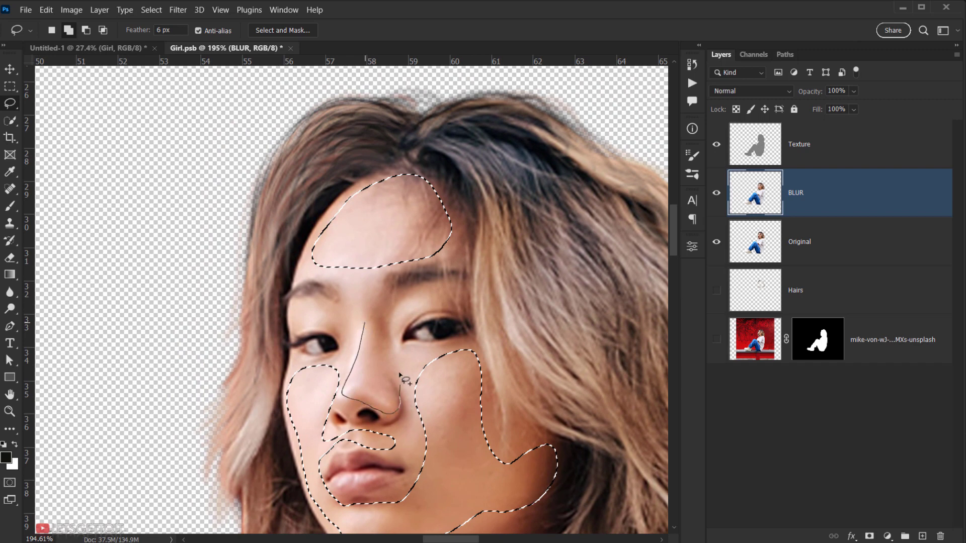
drag(372, 326, 365, 324)
mouse_move(343, 269)
mouse_down()
mouse_move(378, 391)
mouse_move(386, 403)
mouse_move(388, 336)
mouse_move(402, 402)
mouse_up()
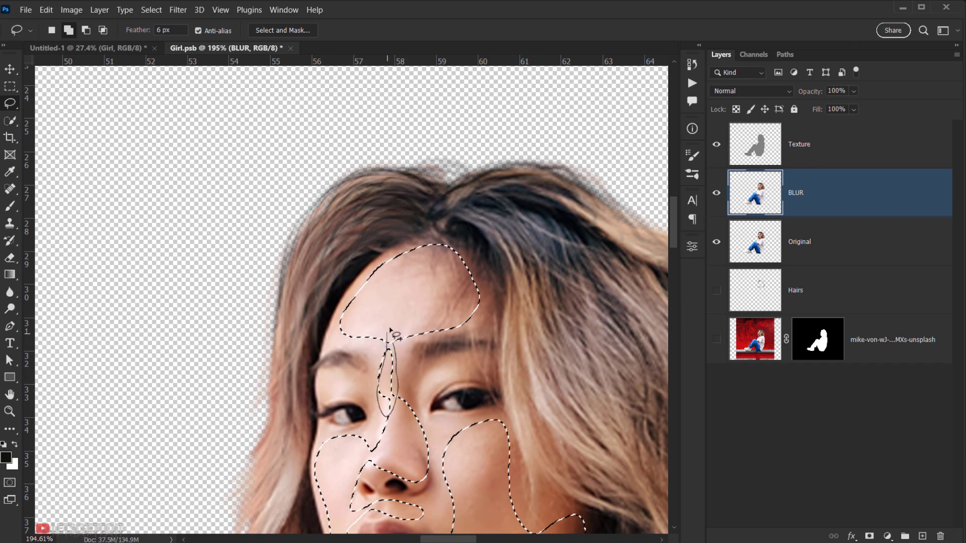
drag(390, 331, 388, 329)
- Add the skin between the woman's left eye and eyebrow to the Lasso selection
mouse_move(412, 412)
mouse_down()
mouse_move(304, 305)
mouse_move(289, 210)
mouse_move(295, 323)
mouse_up()
scroll(397, 388, up, 2)
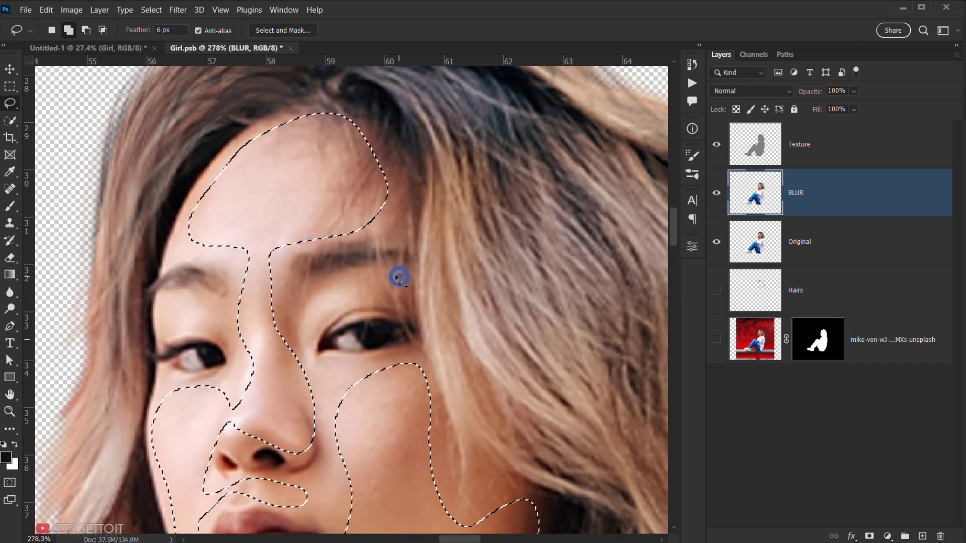
mouse_move(398, 276)
mouse_down()
mouse_move(315, 299)
mouse_move(391, 291)
mouse_up()
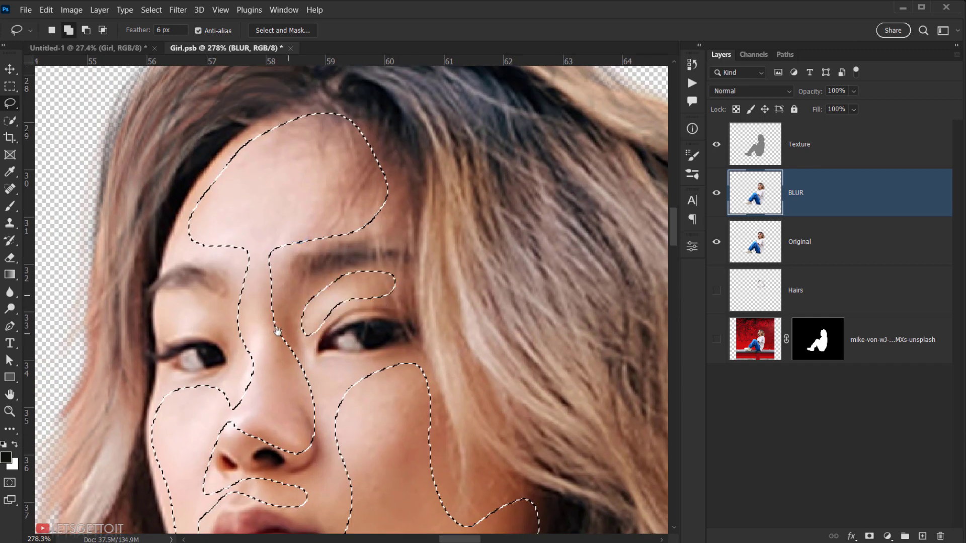
mouse_move(278, 332)
mouse_down()
mouse_move(308, 336)
mouse_move(281, 330)
mouse_move(259, 343)
mouse_move(261, 367)
mouse_up()
drag(331, 372, 346, 378)
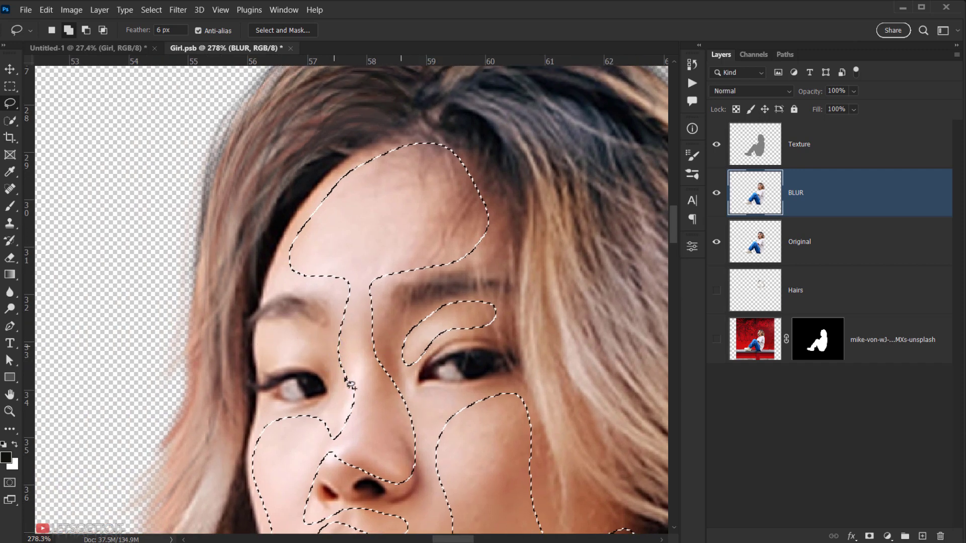
mouse_move(522, 318)
mouse_down()
mouse_move(416, 134)
mouse_move(400, 84)
mouse_up()
drag(413, 332, 418, 182)
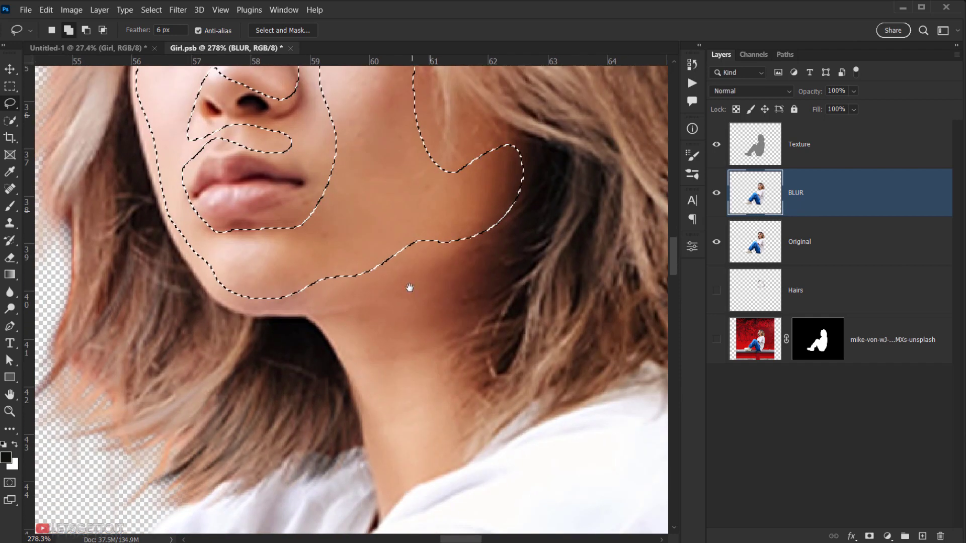
- Add the neck, from the jawline down to the shirt collar, to the Lasso selection of the woman's skin
mouse_move(308, 287)
mouse_down()
mouse_move(376, 382)
mouse_move(390, 437)
mouse_up()
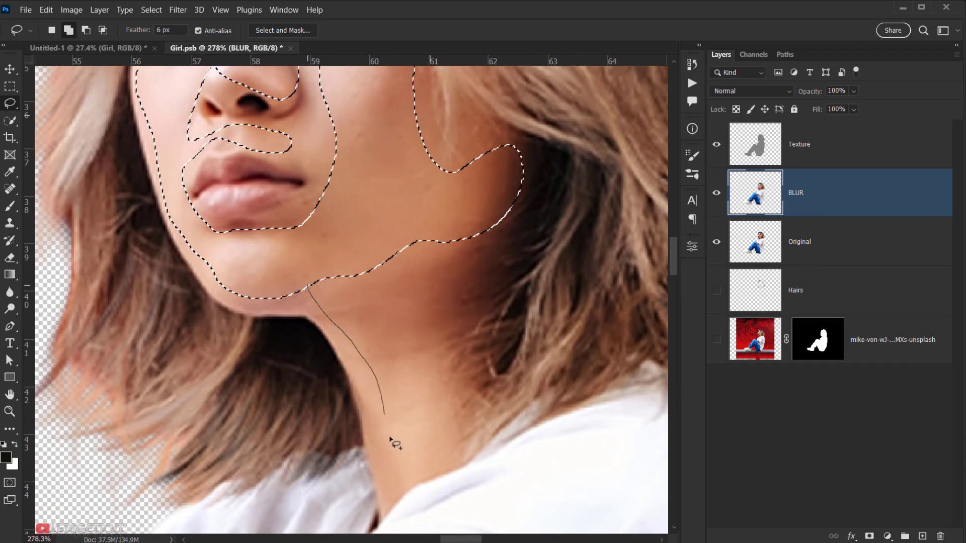
mouse_move(403, 498)
mouse_down()
mouse_move(443, 471)
mouse_move(475, 421)
mouse_up()
mouse_move(481, 314)
mouse_down()
mouse_move(510, 217)
mouse_move(477, 209)
mouse_up()
mouse_move(406, 347)
mouse_down()
mouse_move(439, 237)
mouse_move(433, 261)
mouse_move(367, 326)
mouse_move(303, 318)
mouse_up()
scroll(432, 262, down, 7)
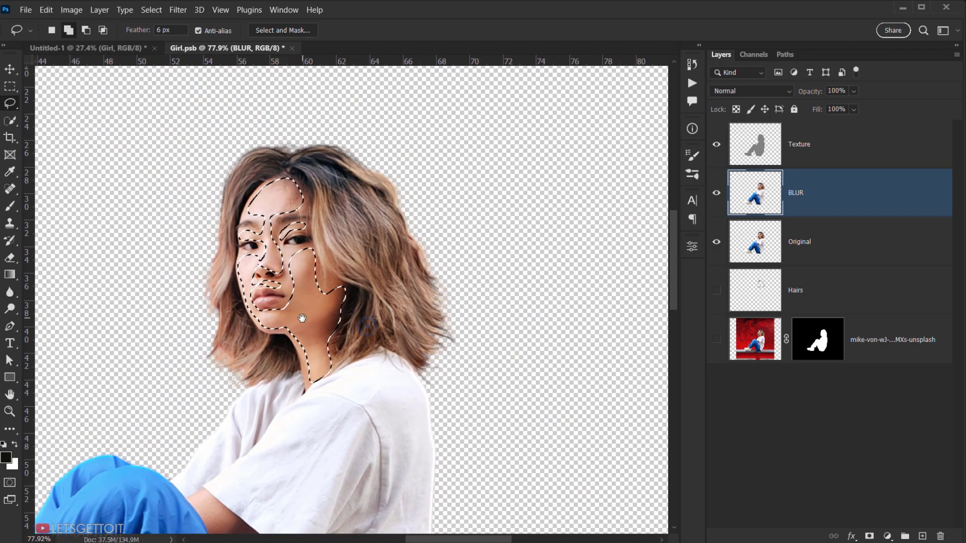
scroll(305, 283, up, 3)
drag(286, 284, 309, 320)
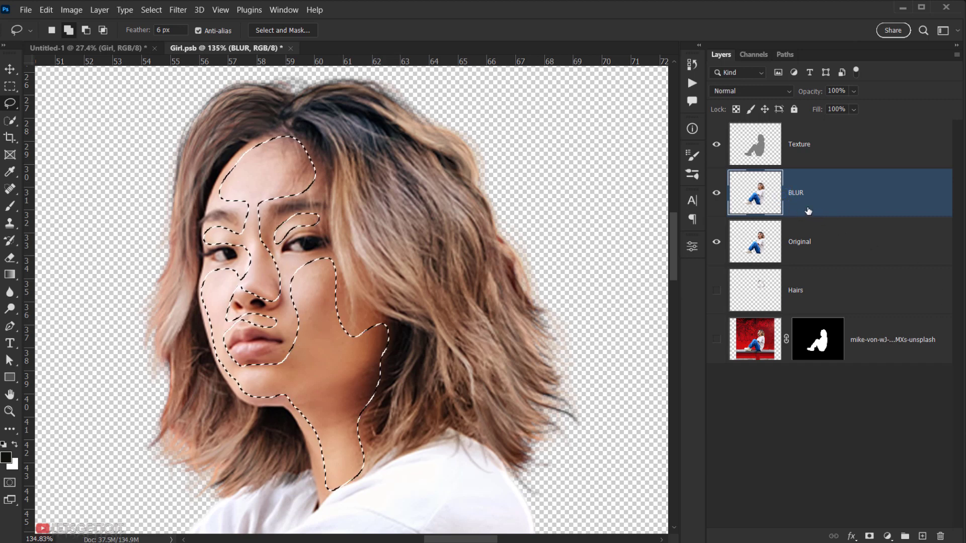
drag(316, 253, 341, 249)
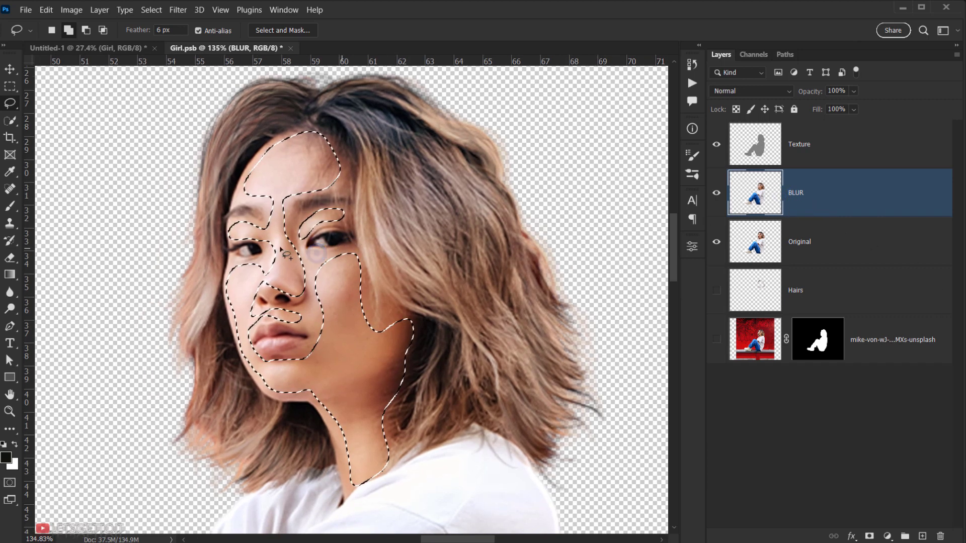
- Apply a Gaussian Blur with a radius of 5.2 pixels to the selected skin on the BLUR layer
click(174, 11)
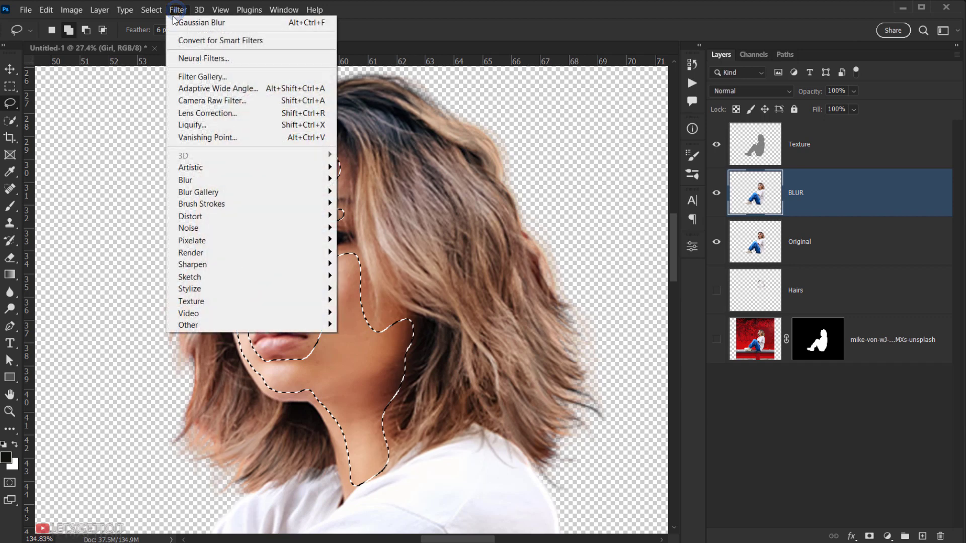
mouse_move(218, 182)
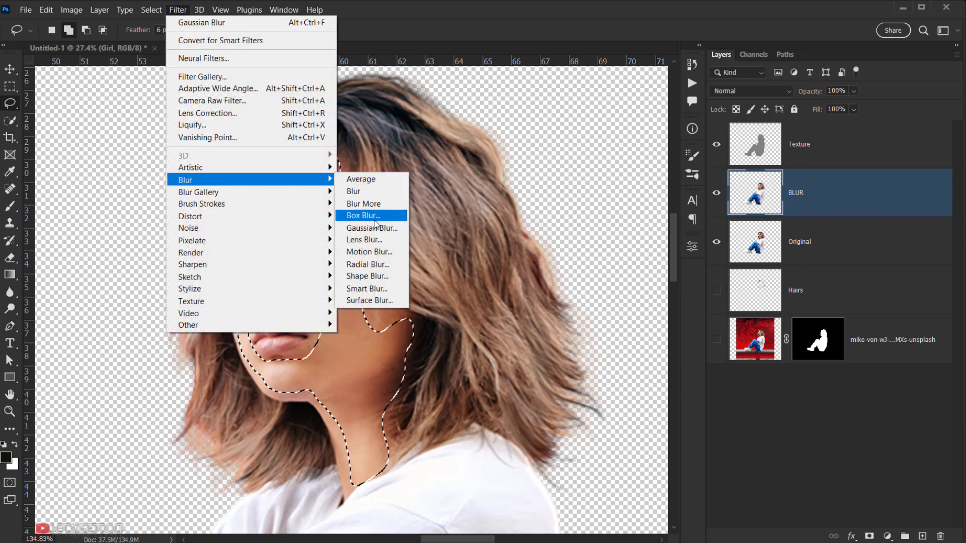
click(375, 227)
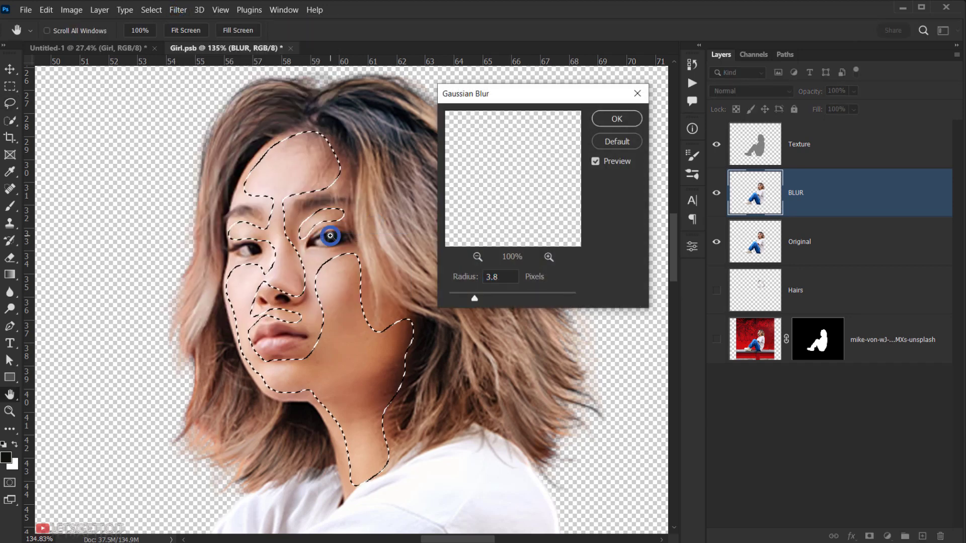
ctrl+click(330, 235)
ctrl+click(331, 237)
drag(346, 305, 332, 230)
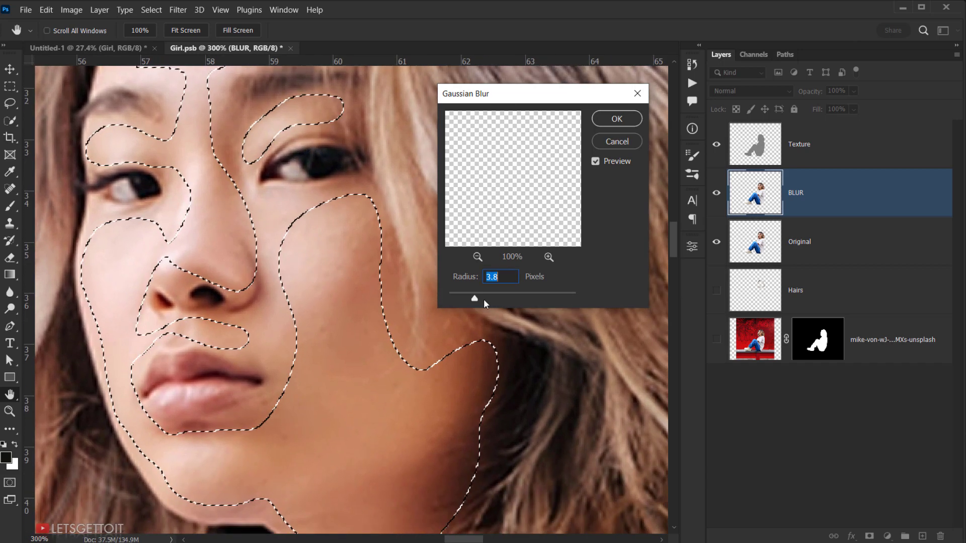
drag(476, 299, 438, 297)
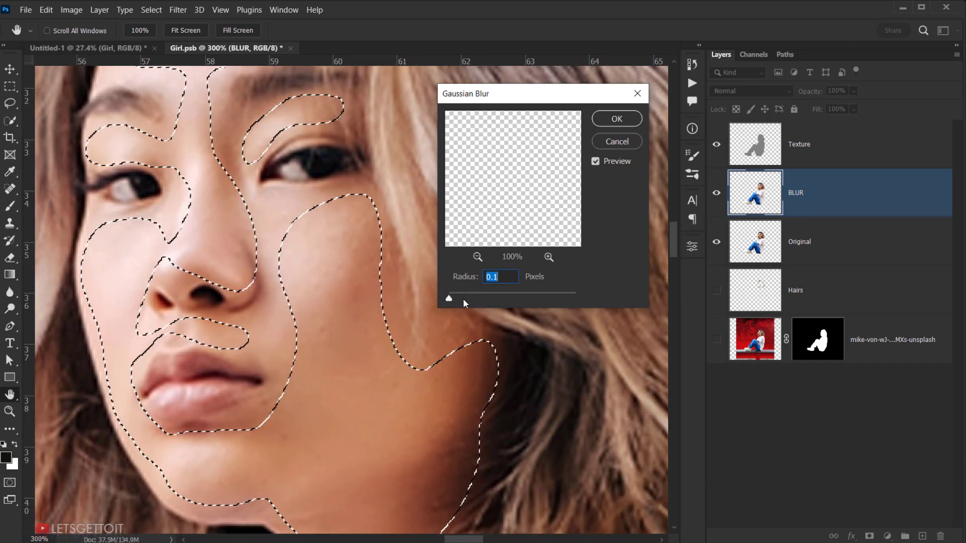
drag(449, 297, 483, 300)
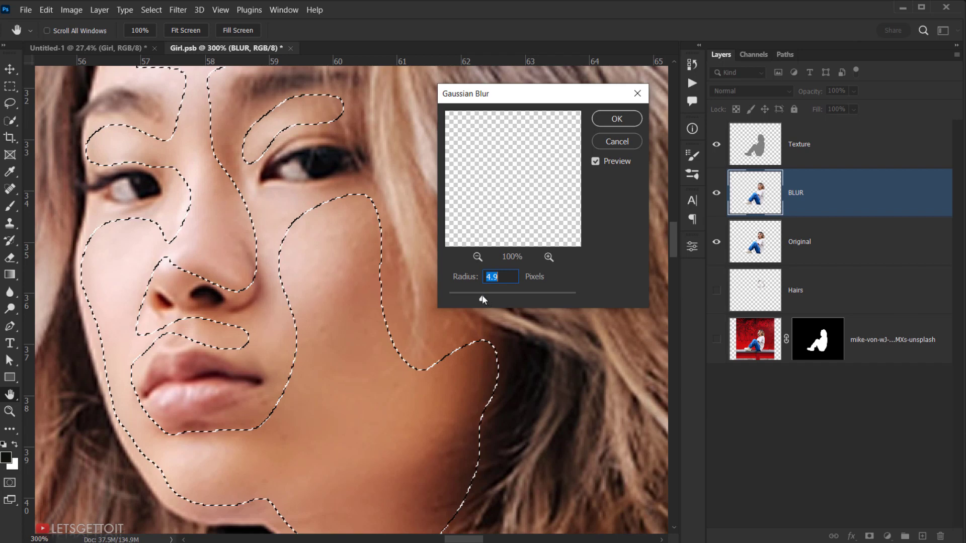
mouse_move(481, 295)
mouse_down()
mouse_move(536, 295)
mouse_move(435, 294)
mouse_move(471, 297)
mouse_up()
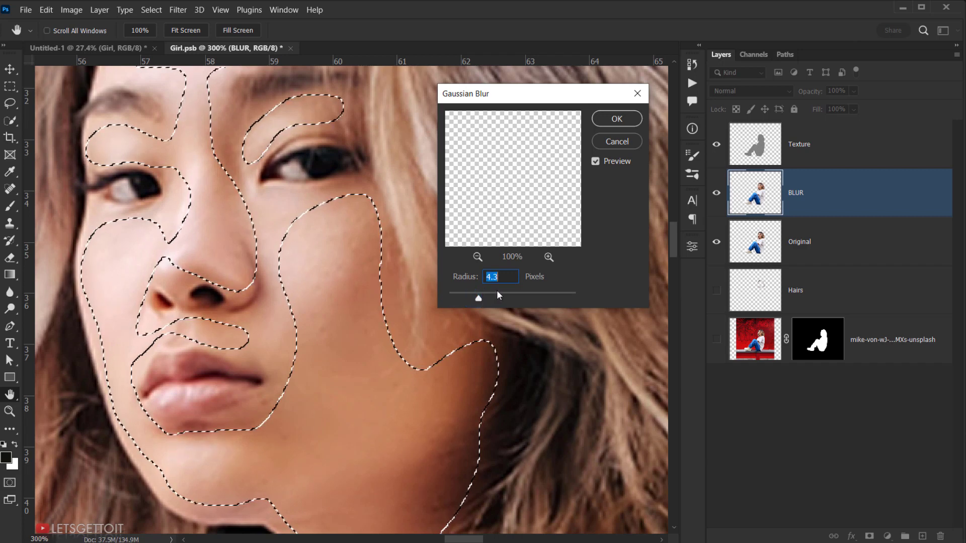
drag(480, 298, 481, 301)
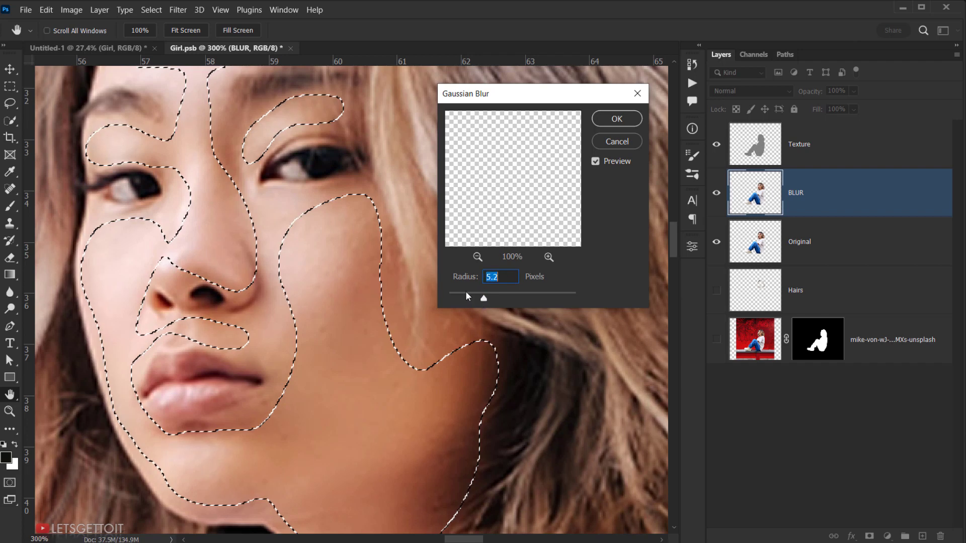
click(616, 116)
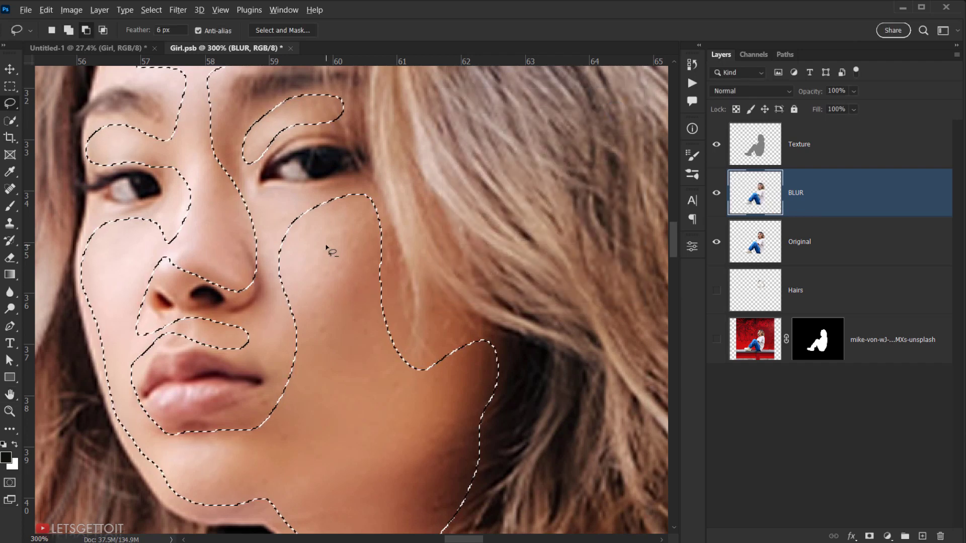
- Deselect the skin area and group the Texture and BLUR layers together
scroll(330, 250, down, 6)
drag(335, 273, 295, 274)
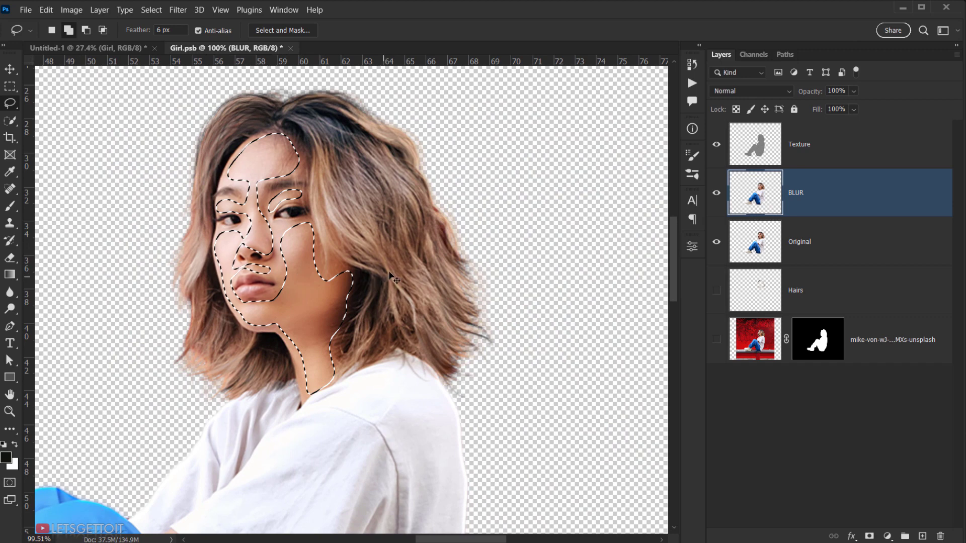
key(ctrl+d)
scroll(291, 250, up, 6)
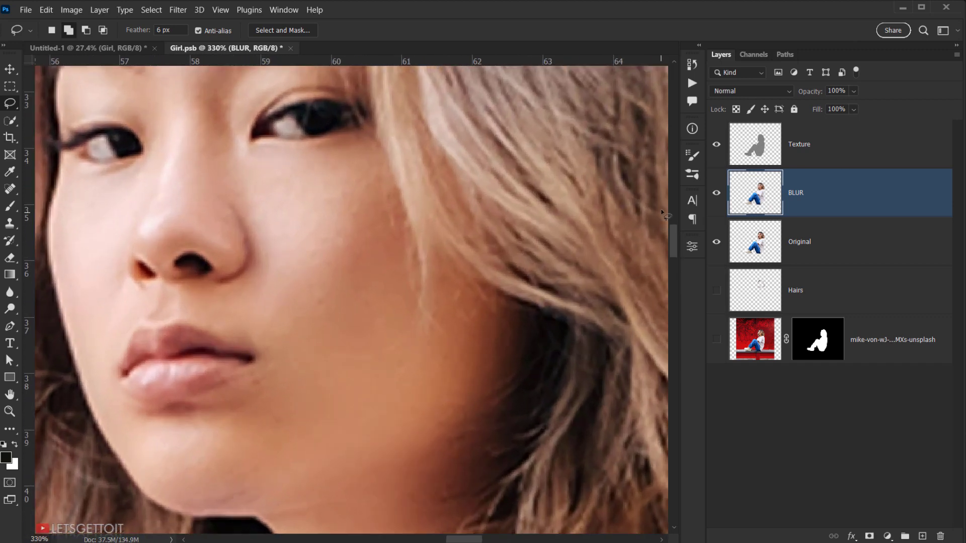
shift+click(832, 153)
click(838, 194)
shift+click(828, 151)
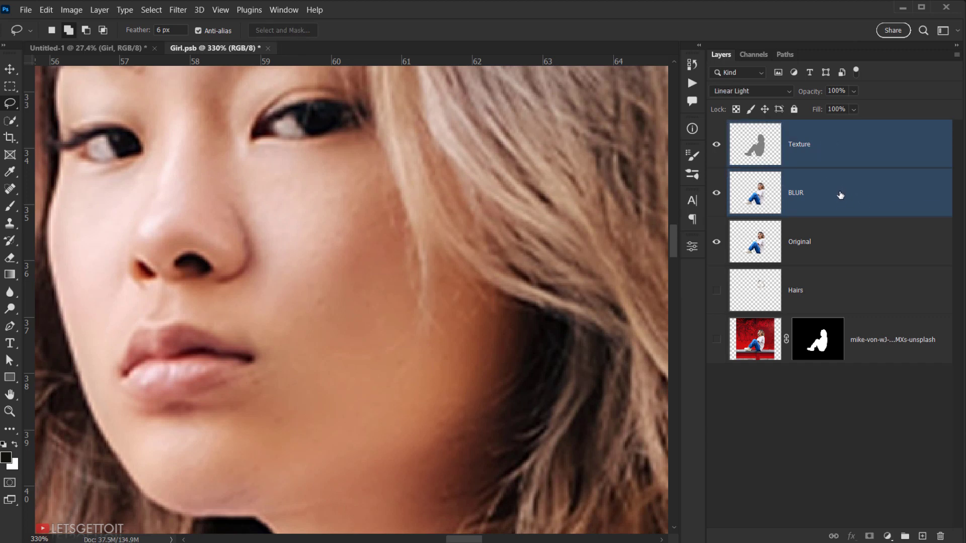
key(ctrl+g)
- Compare the woman's face with the retouching group hidden and shown
click(717, 128)
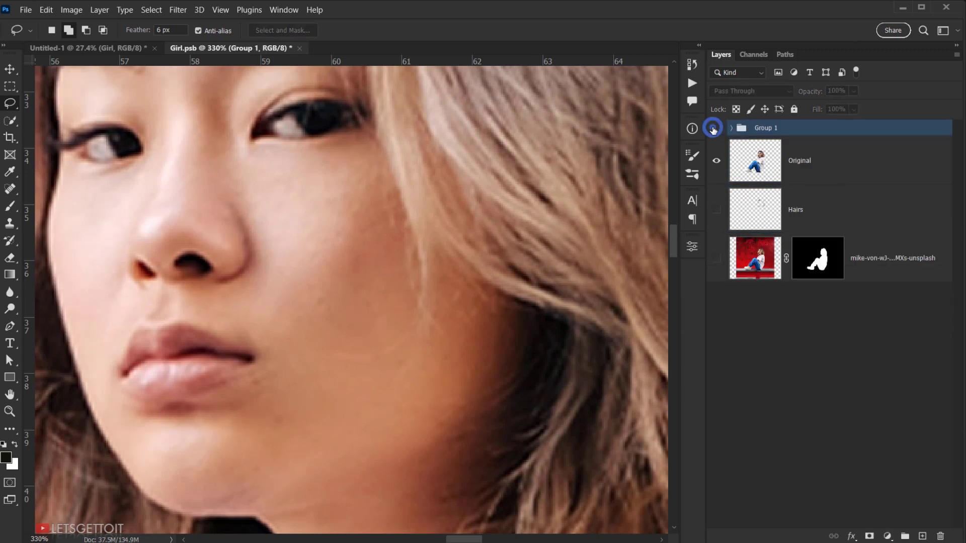
click(715, 129)
click(713, 129)
click(713, 129)
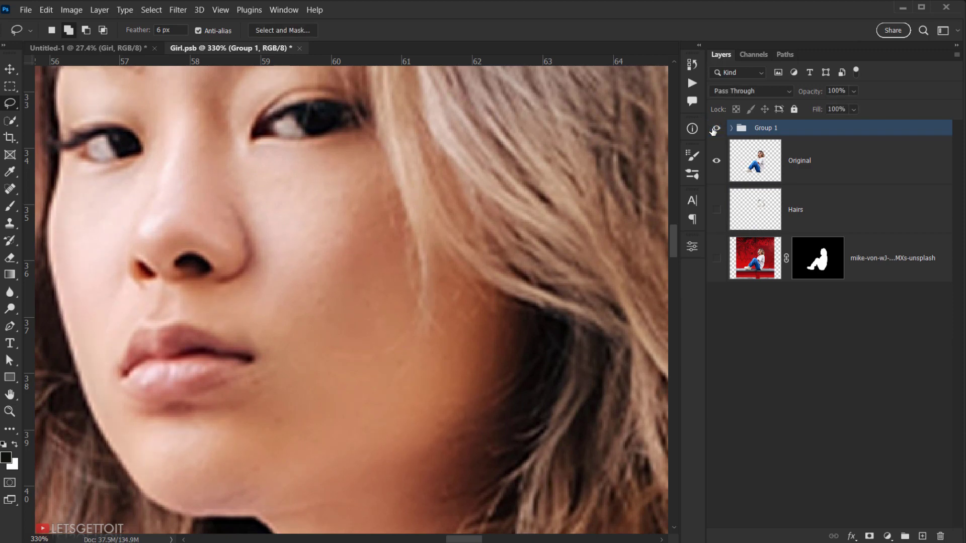
click(712, 130)
click(711, 131)
scroll(361, 312, down, 6)
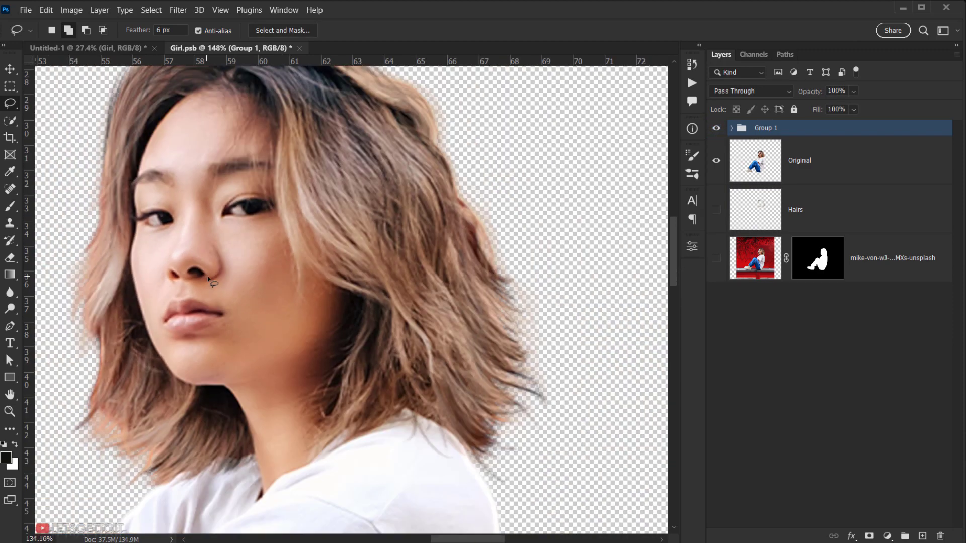
scroll(313, 335, down, 2)
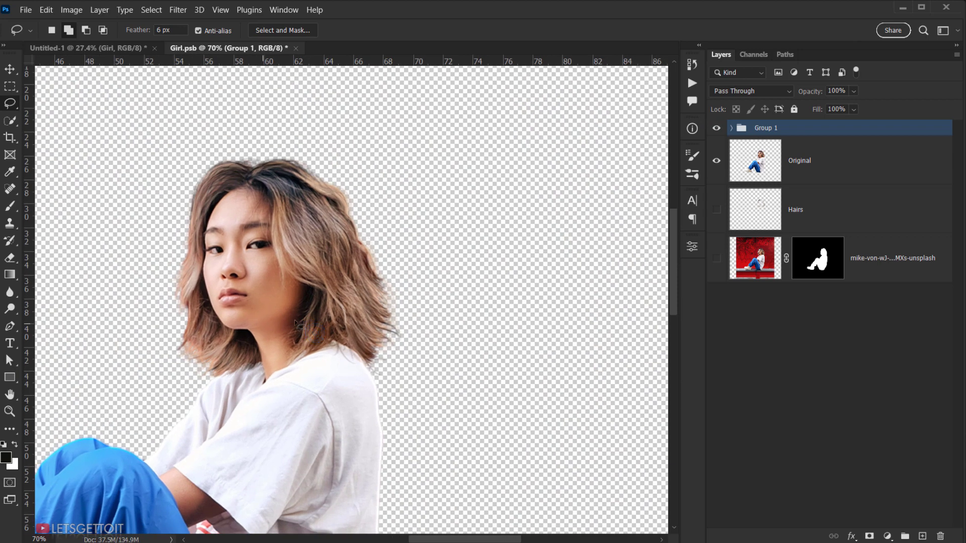
- Compare the shirt shoulder and hair edges with the retouching group hidden and shown
scroll(422, 442, up, 4)
scroll(343, 389, up, 2)
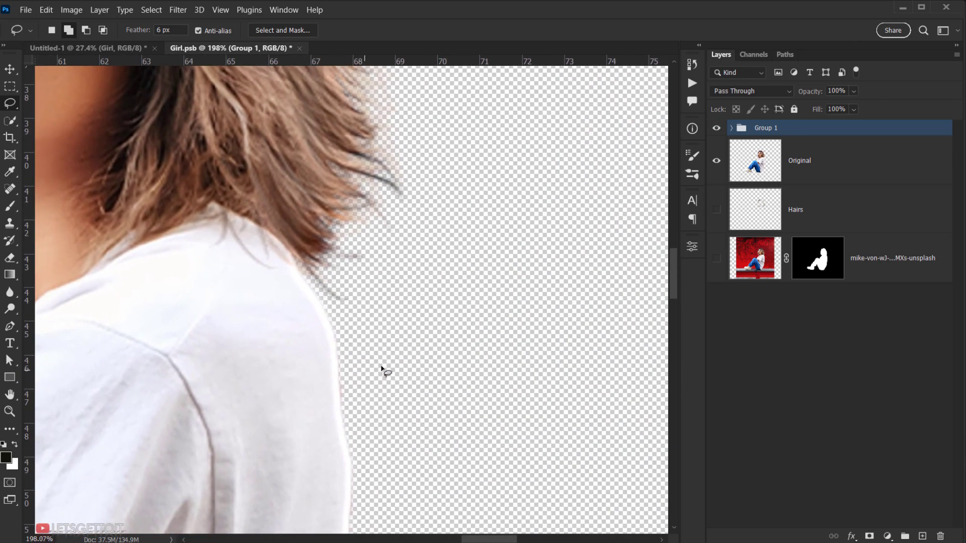
click(717, 129)
click(717, 129)
scroll(382, 333, up, 3)
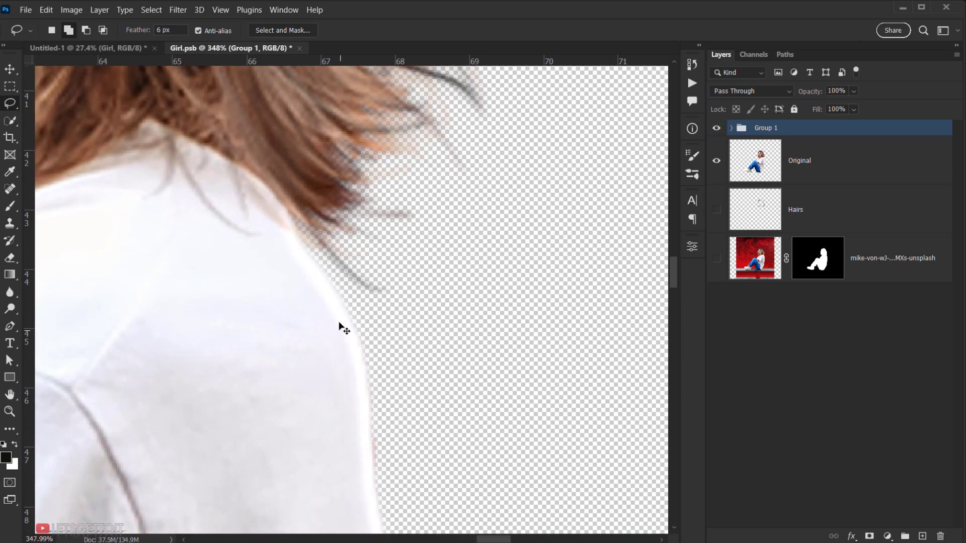
scroll(365, 407, down, 5)
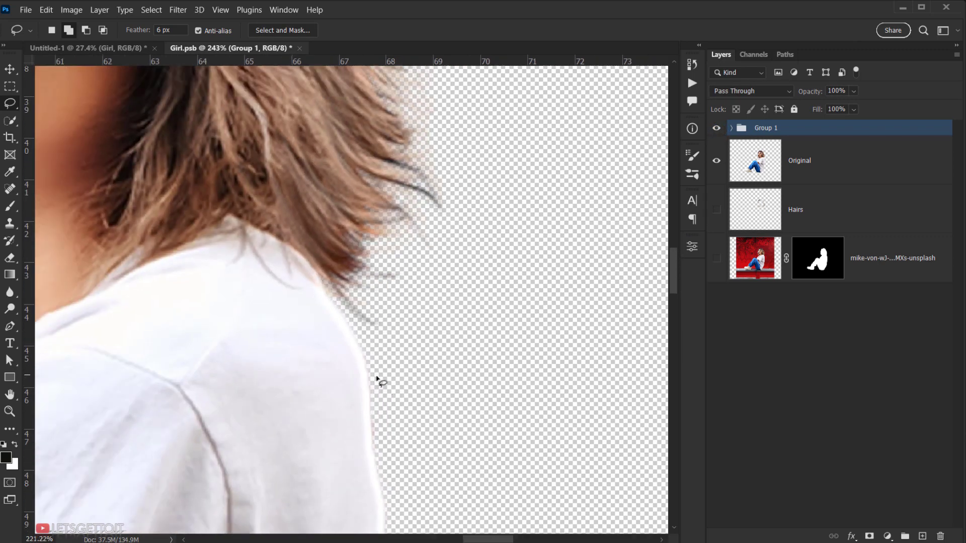
scroll(318, 338, down, 2)
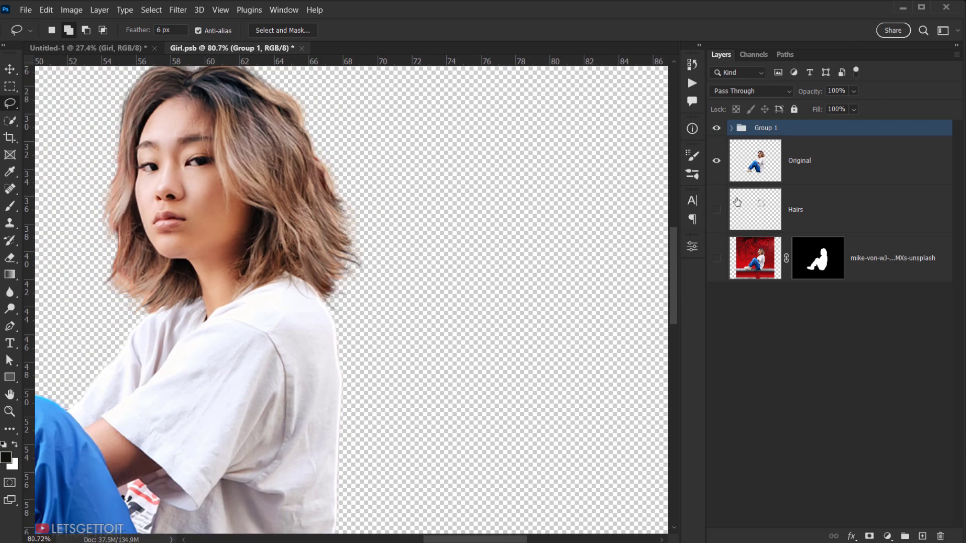
scroll(524, 192, up, 2)
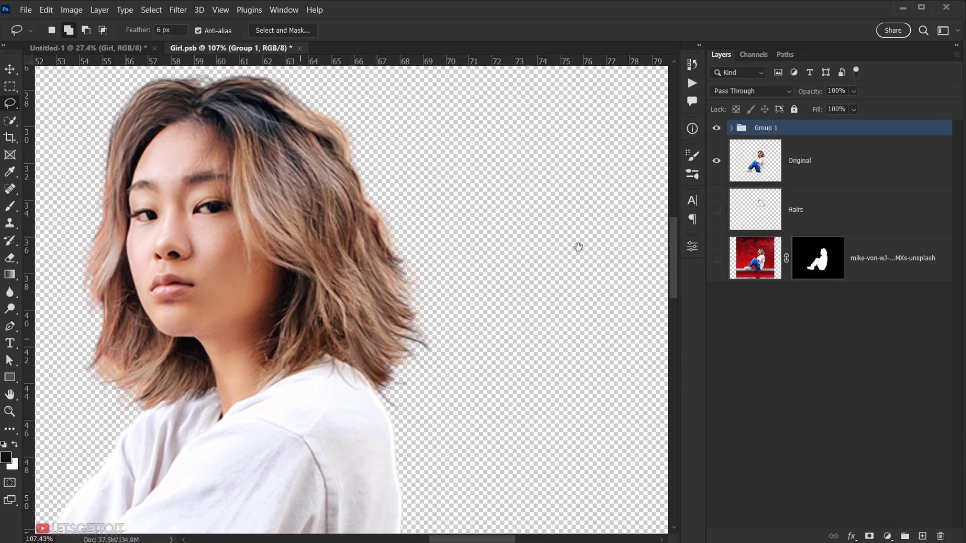
drag(578, 247, 581, 256)
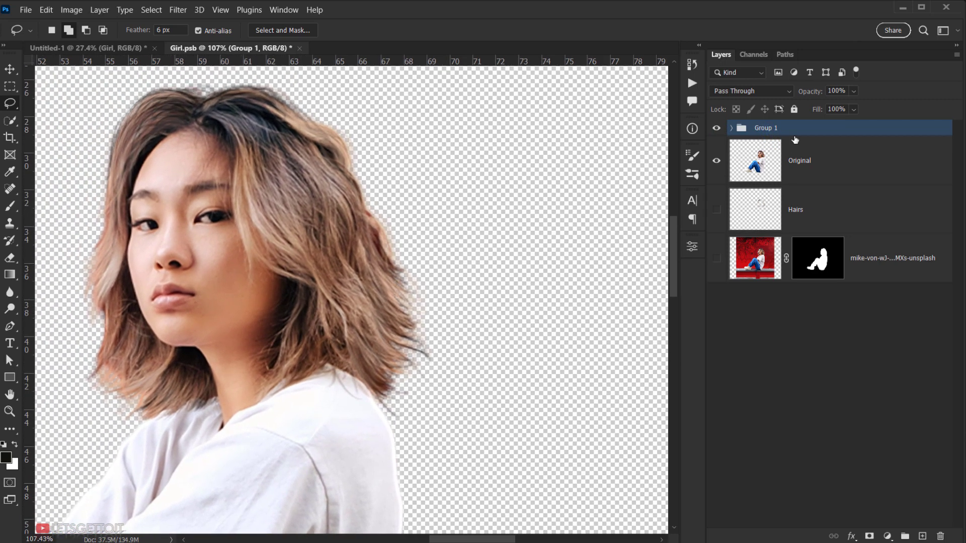
- Rename Group 1 as "Frequency Seperation" and give it a black layer mask that hides its effect
double_click(766, 128)
text(Frequency Seperation)
key(Return)
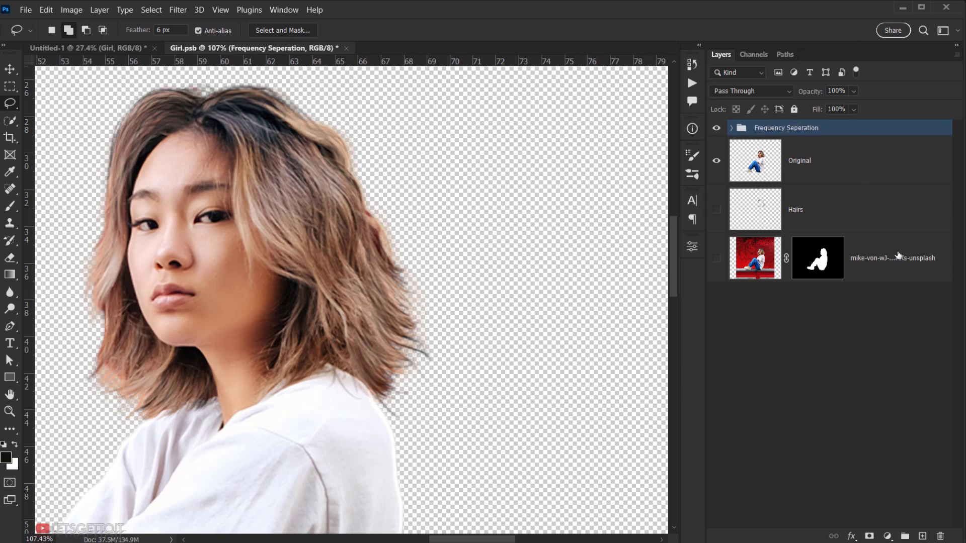
alt+click(875, 535)
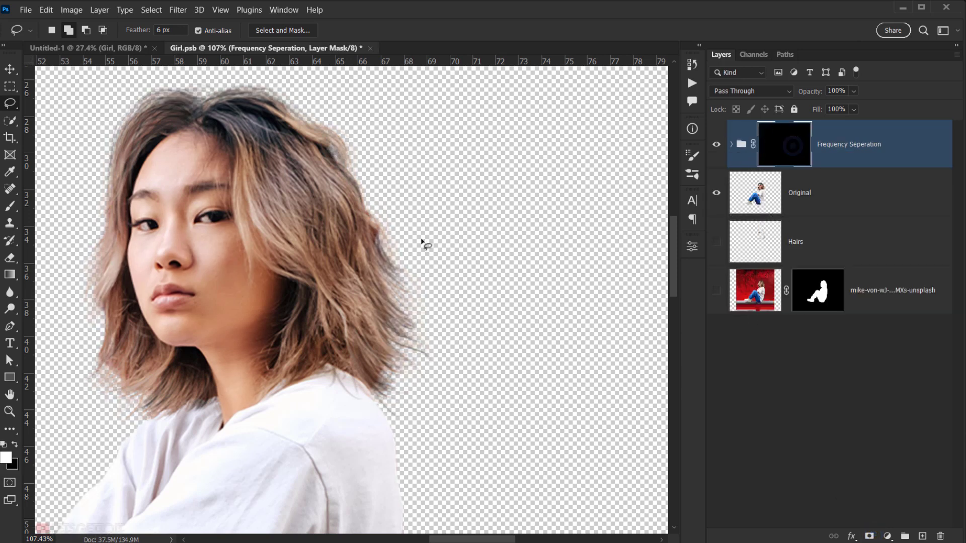
- Choose the Soft Round brush from the Default Brushes for painting on the group's mask
drag(261, 257, 326, 263)
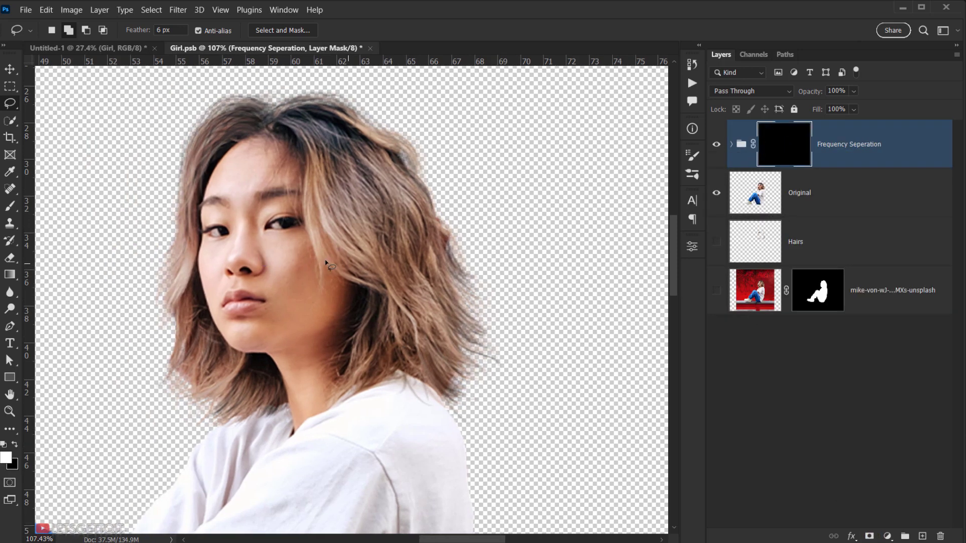
click(11, 205)
right_click(266, 203)
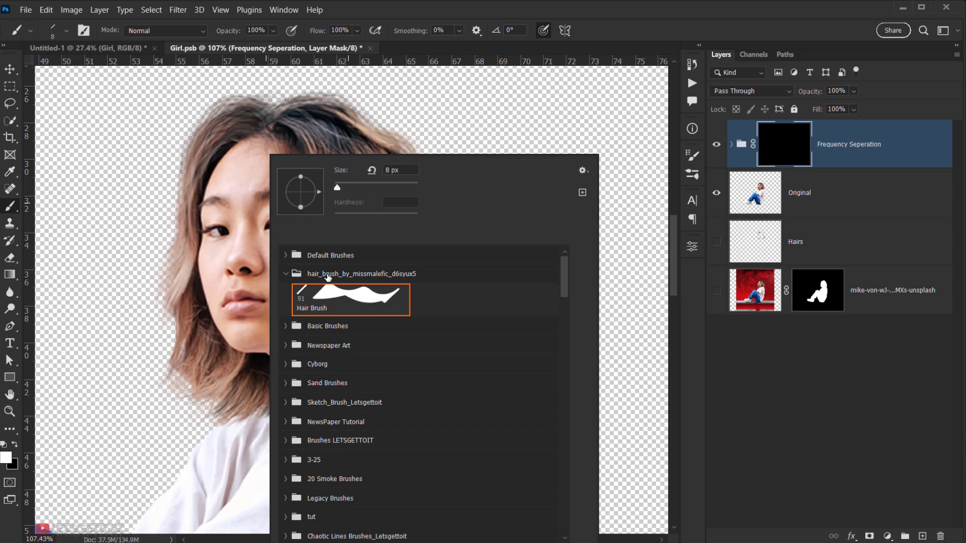
click(288, 275)
click(286, 255)
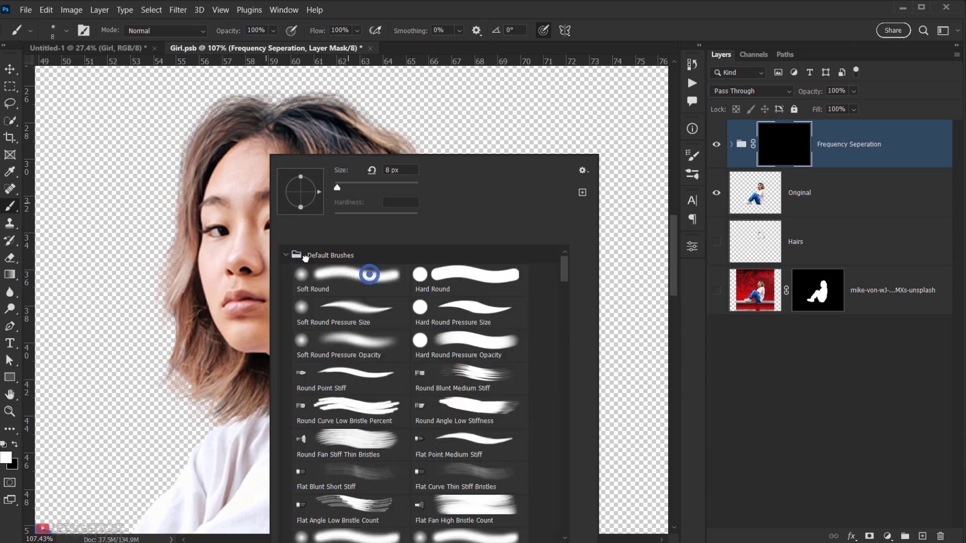
click(370, 274)
click(686, 9)
mouse_move(283, 255)
mouse_down()
mouse_move(320, 254)
mouse_move(291, 267)
mouse_up()
scroll(245, 271, up, 2)
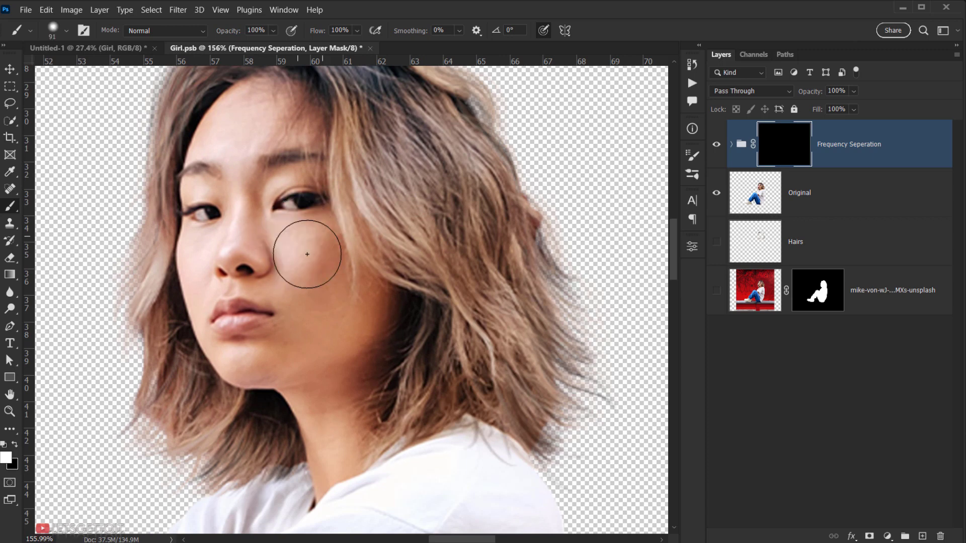
scroll(293, 252, up, 3)
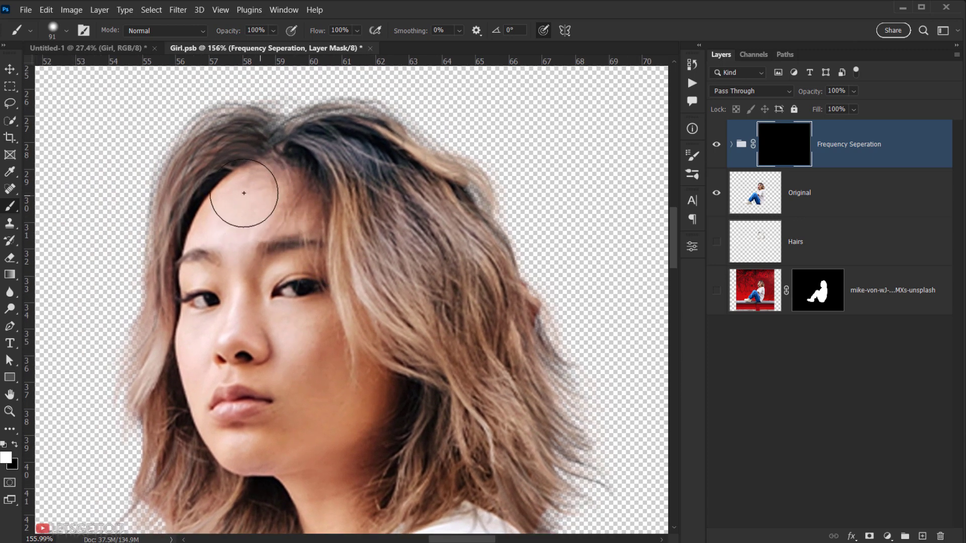
drag(296, 316, 308, 253)
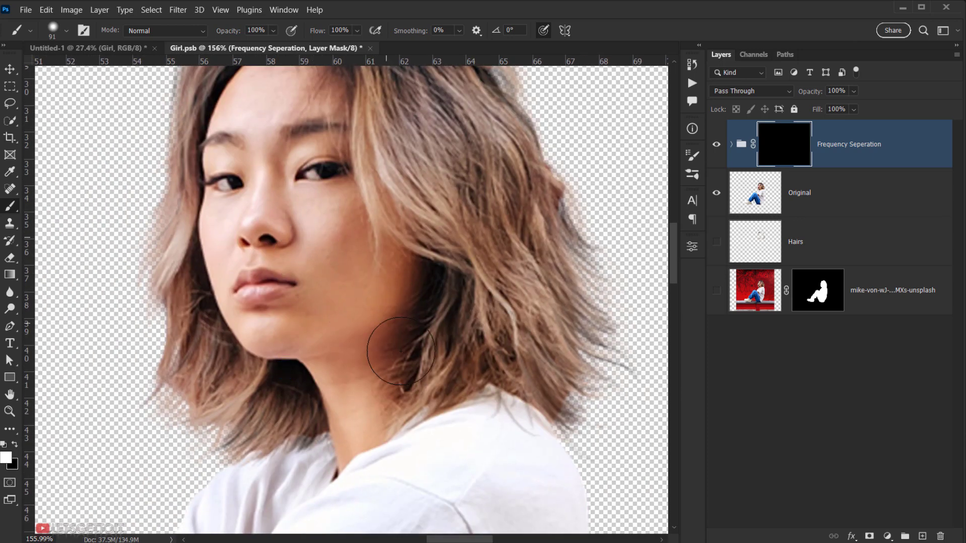
drag(386, 360, 357, 373)
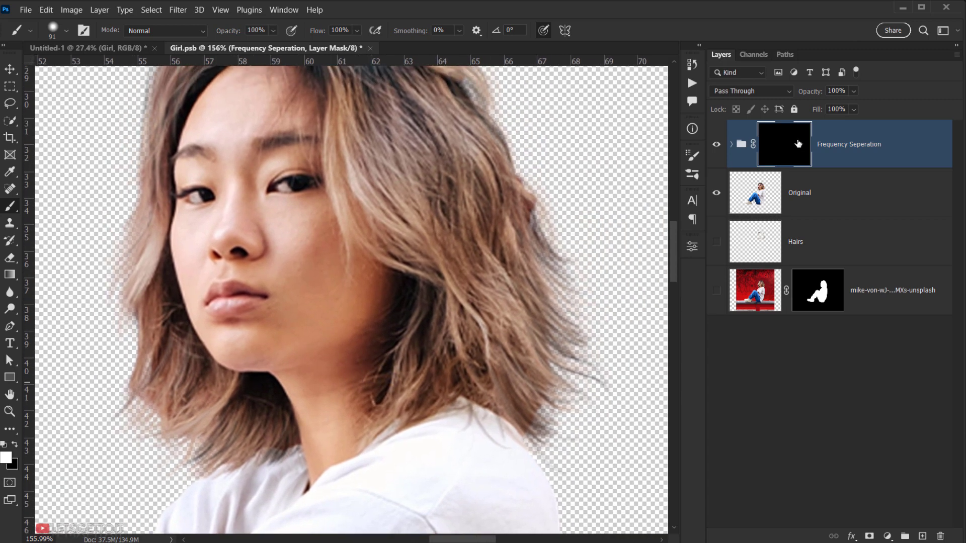
- Paint white on the Frequency Seperation group's mask to reveal the smoothed skin on the woman's forehead, cheek and neck
drag(291, 209, 310, 333)
drag(261, 256, 268, 261)
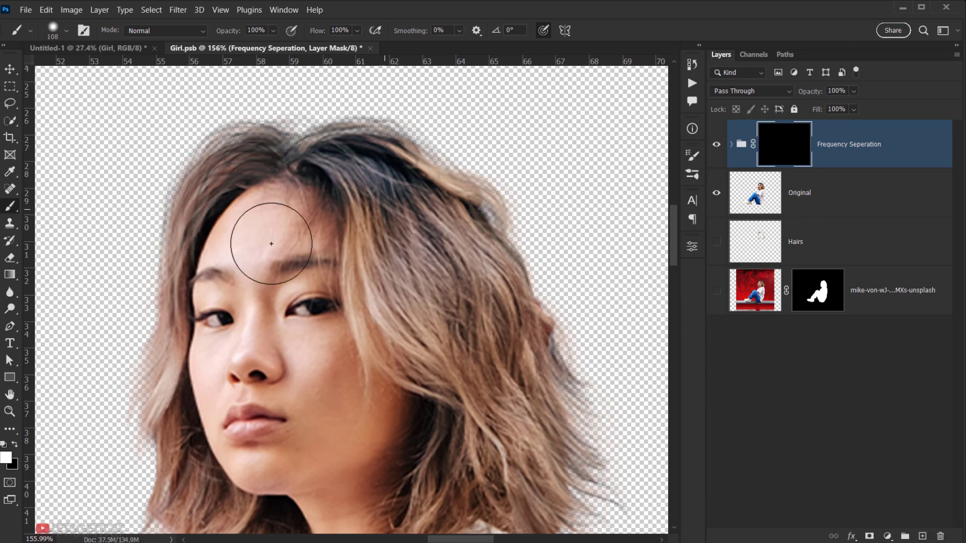
mouse_move(266, 232)
mouse_down()
mouse_move(233, 345)
mouse_move(248, 456)
mouse_move(309, 409)
mouse_move(328, 364)
mouse_move(355, 487)
mouse_move(323, 347)
mouse_move(329, 367)
mouse_up()
mouse_move(319, 350)
mouse_down()
mouse_move(301, 364)
mouse_move(321, 456)
mouse_move(342, 439)
mouse_up()
mouse_move(339, 404)
mouse_down()
mouse_move(359, 306)
mouse_move(324, 411)
mouse_up()
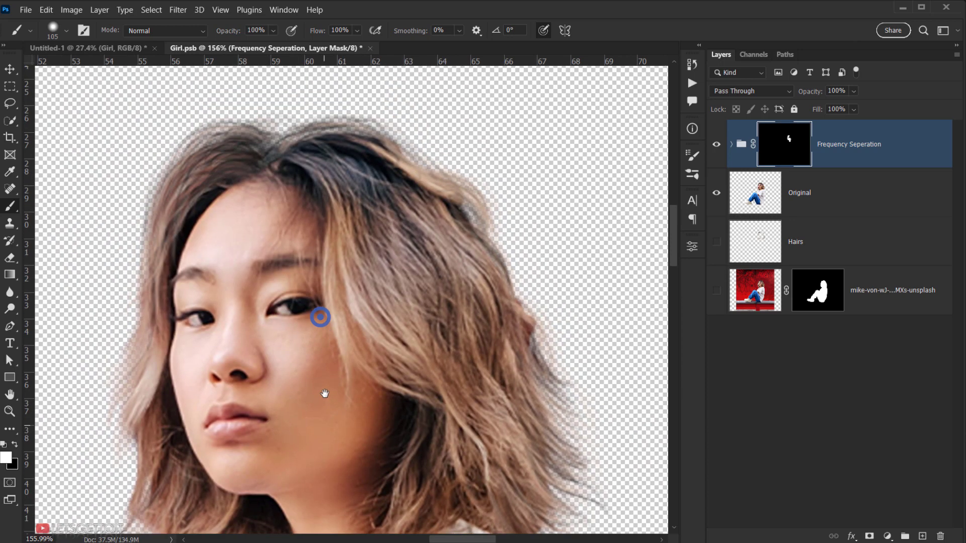
- Extend the white mask painting around the mouth, brow, jaw and both cheeks with the 105-pixel soft brush
drag(252, 405, 228, 401)
mouse_move(249, 294)
mouse_down()
mouse_move(268, 200)
mouse_move(290, 240)
mouse_up()
drag(283, 256, 285, 289)
click(308, 365)
click(338, 379)
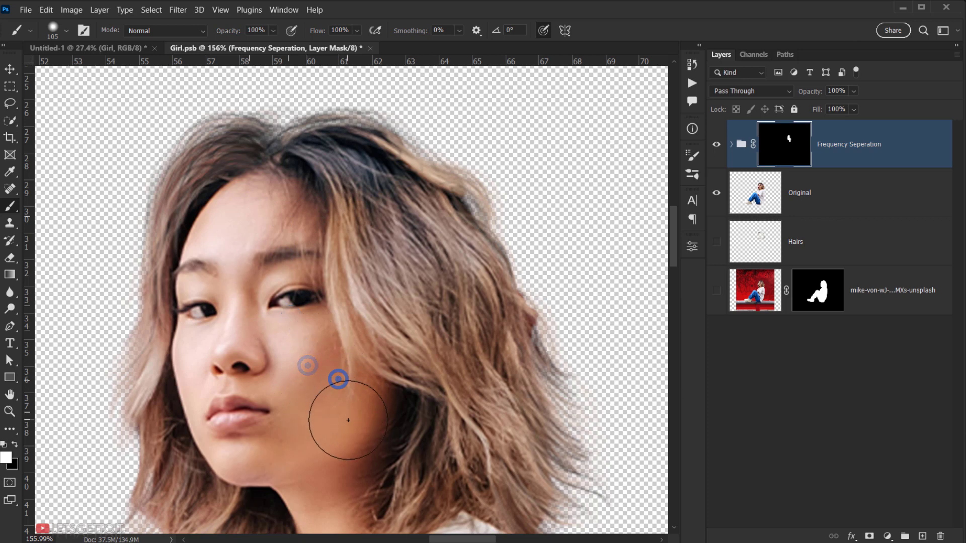
click(356, 444)
drag(291, 411, 322, 367)
click(224, 313)
click(222, 316)
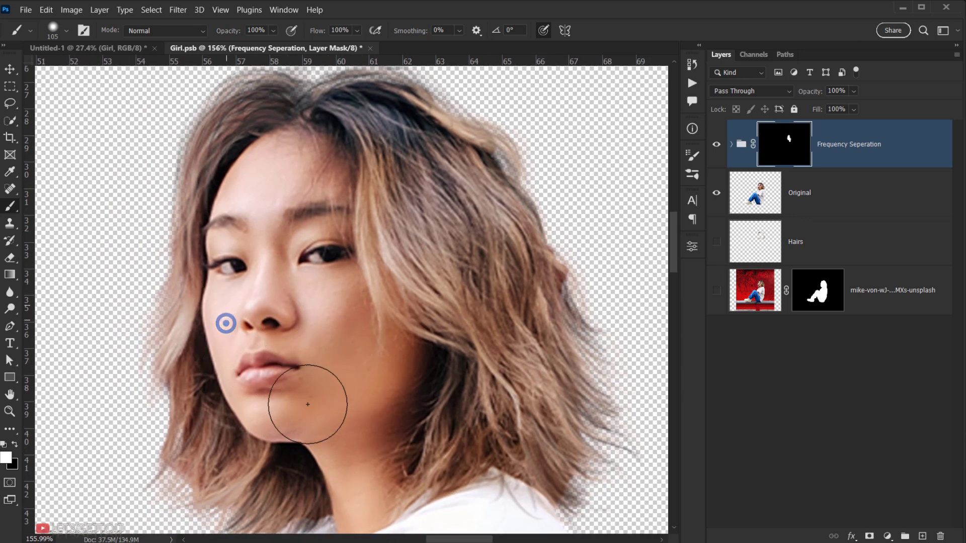
- Mask out the smoothing over the hair edge and lips with a 76-pixel black brush, and reveal it again beside the nose
alt+right_click(209, 319)
key(x)
click(204, 329)
click(207, 315)
click(201, 342)
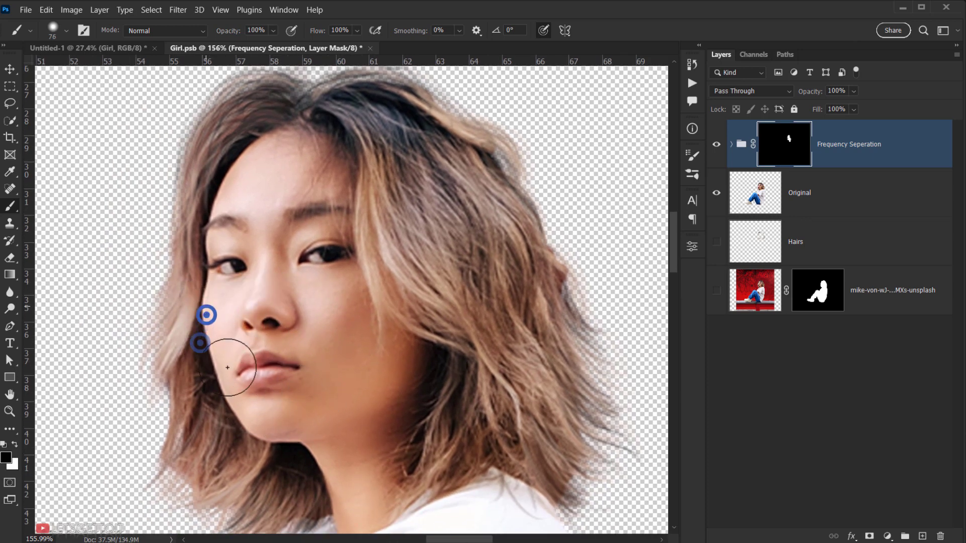
drag(264, 379, 286, 382)
scroll(216, 330, up, 5)
scroll(218, 329, down, 5)
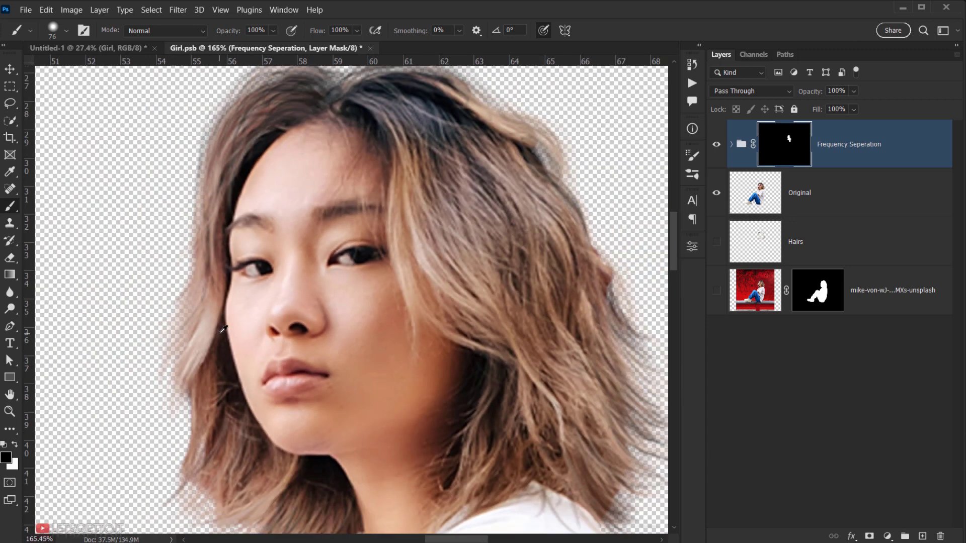
key(x)
click(268, 304)
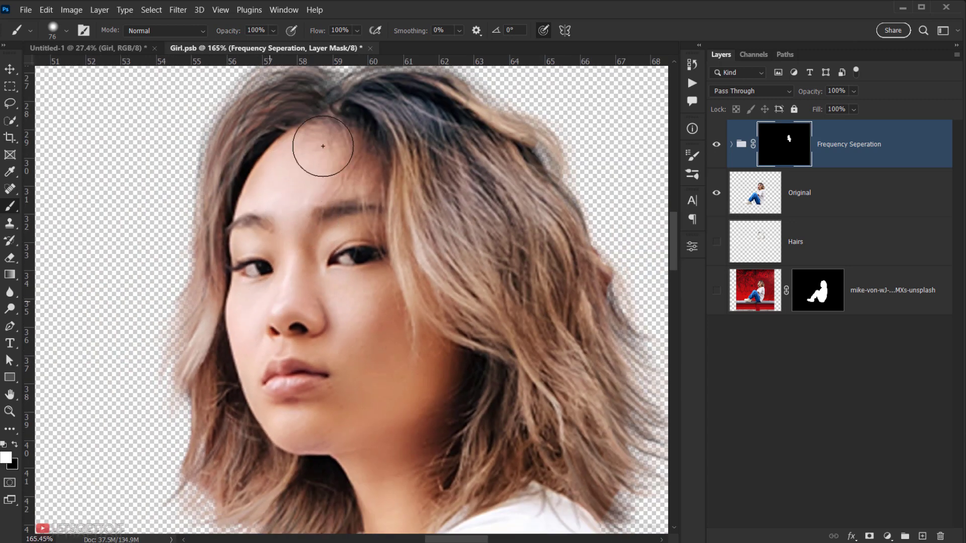
- Compare the woman's face with the Frequency Seperation group hidden and shown, and examine her face and shirt
click(718, 150)
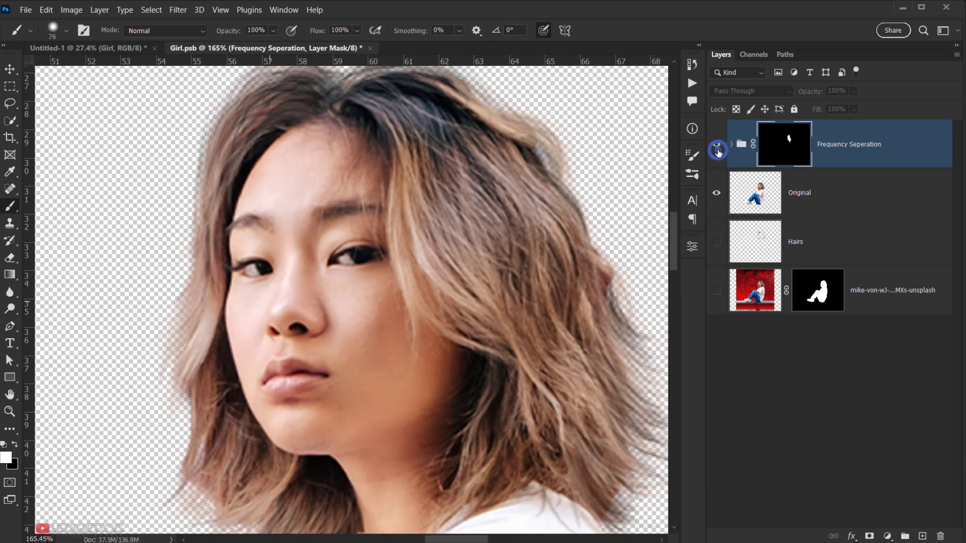
click(717, 150)
click(718, 150)
click(717, 150)
click(717, 151)
click(717, 150)
scroll(382, 302, down, 5)
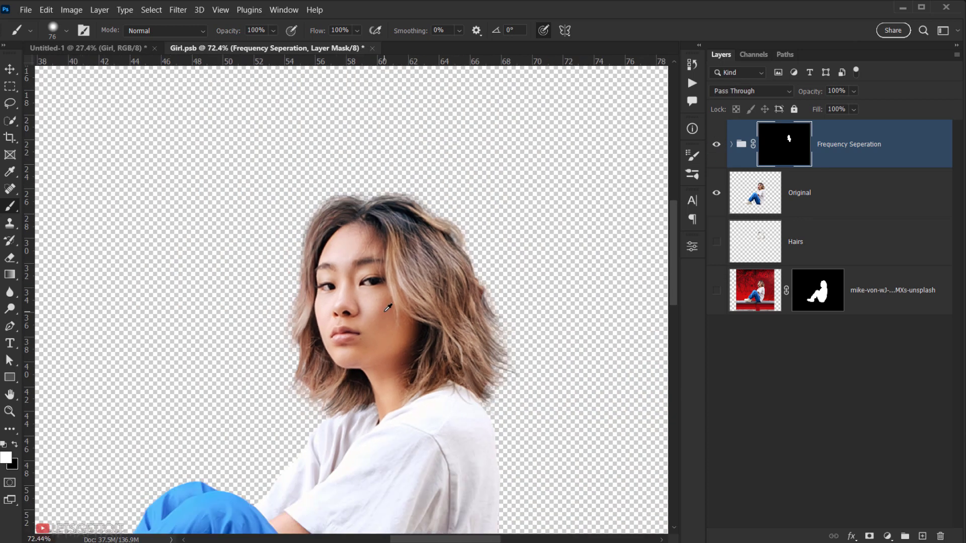
scroll(403, 393, up, 3)
scroll(399, 405, down, 2)
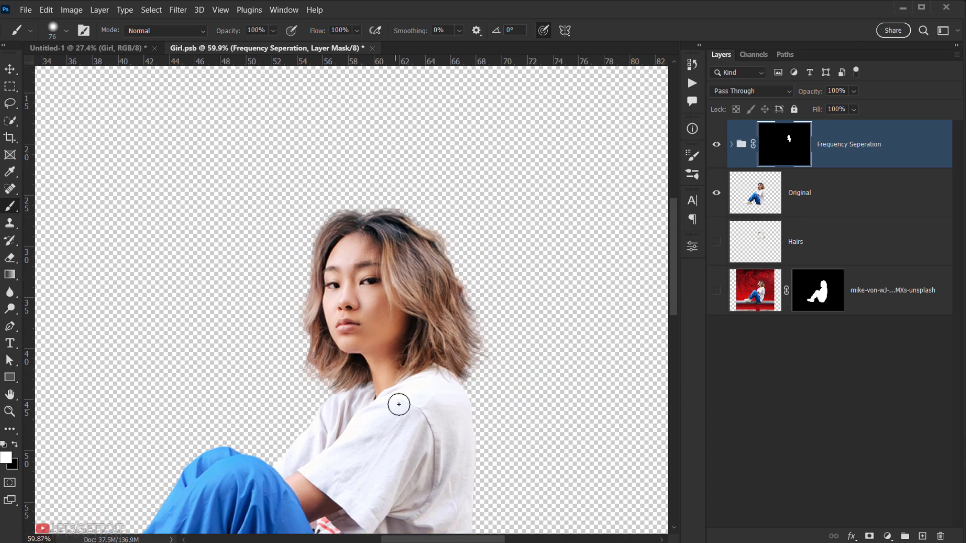
drag(427, 422, 358, 320)
scroll(371, 236, up, 5)
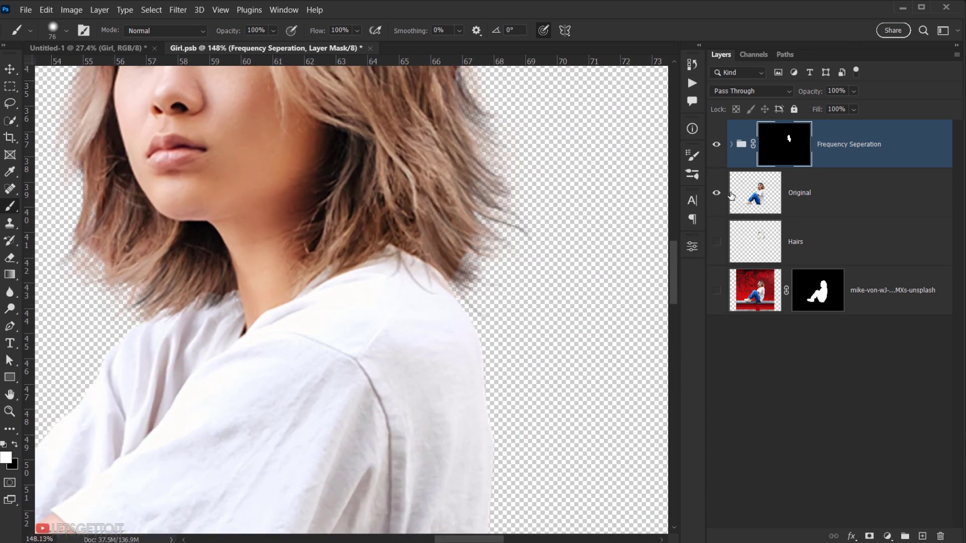
- Hide the Original layer to isolate the masked retouching, and target the Frequency Seperation group's mask for painting
click(721, 193)
click(722, 193)
click(722, 194)
drag(231, 159, 285, 370)
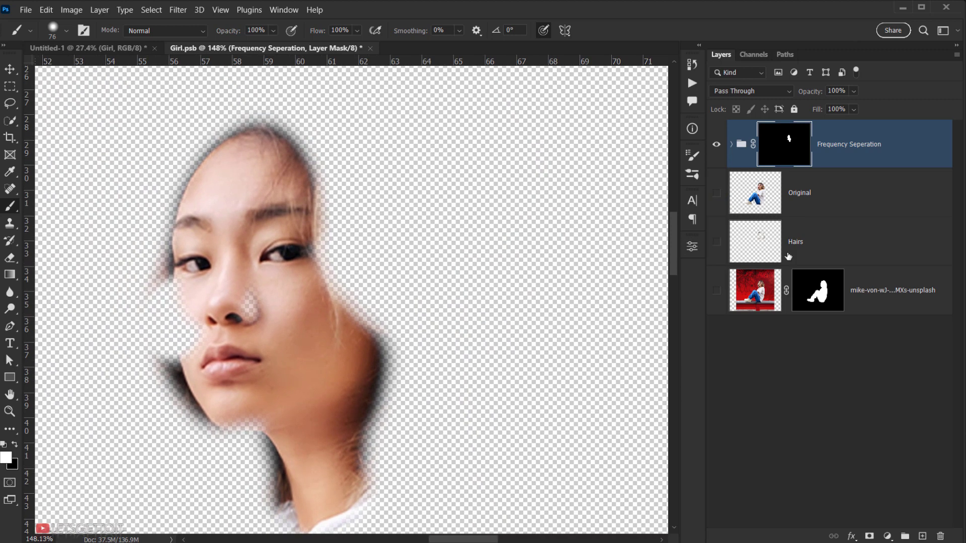
click(768, 204)
click(715, 194)
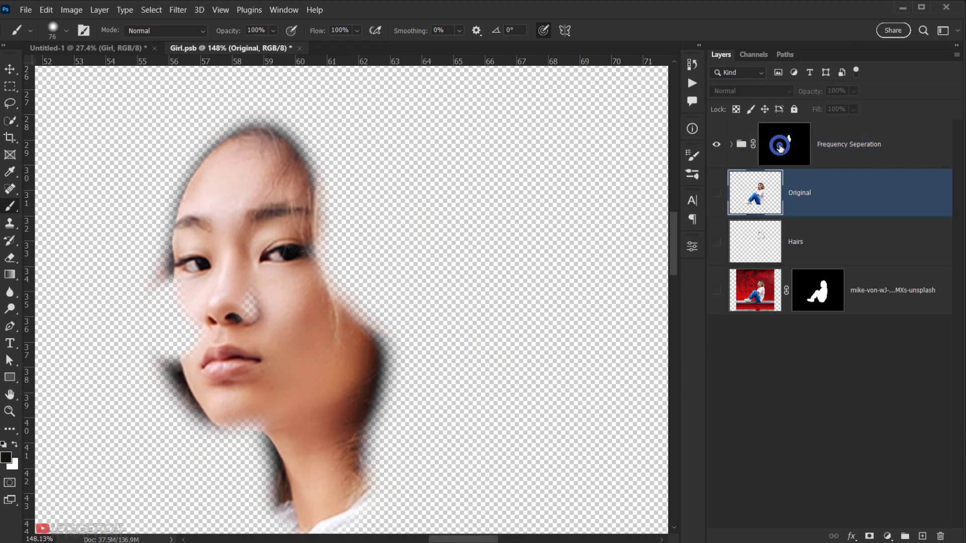
click(780, 147)
- Fill the translucent gap beside the woman's nose on the group's mask with white
scroll(237, 289, up, 7)
mouse_move(248, 308)
mouse_down()
mouse_move(218, 319)
mouse_move(238, 310)
mouse_up()
mouse_move(253, 338)
mouse_down()
mouse_move(246, 322)
mouse_move(264, 315)
mouse_move(260, 282)
mouse_up()
scroll(270, 347, down, 7)
- Mask out the stray hair patches beside the face with black, and fill the far cheek near the nose with white
drag(152, 406, 187, 412)
key(x)
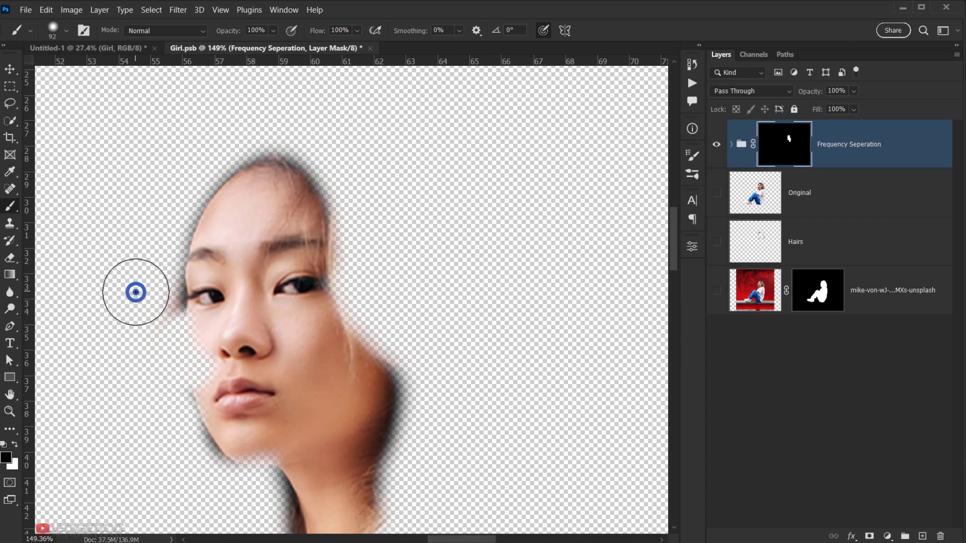
drag(136, 293, 211, 161)
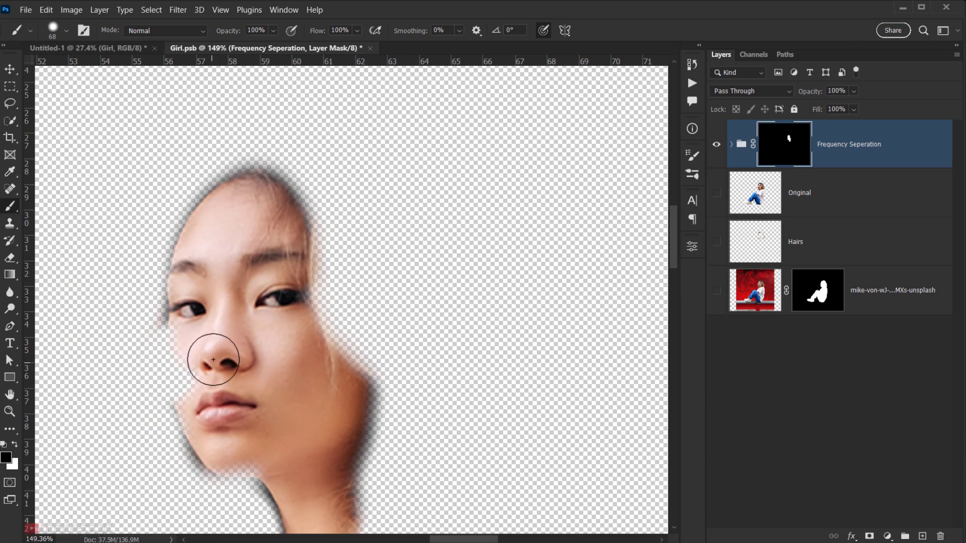
key(x)
mouse_move(211, 362)
mouse_down()
mouse_move(214, 390)
mouse_move(207, 349)
mouse_up()
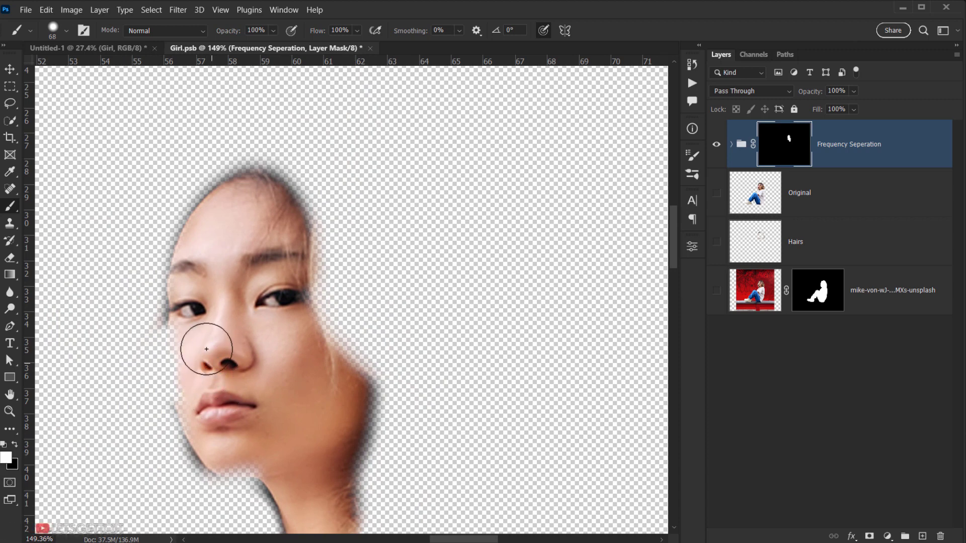
- Show the Original layer again, and close Girl.psb while saving its changes
click(716, 194)
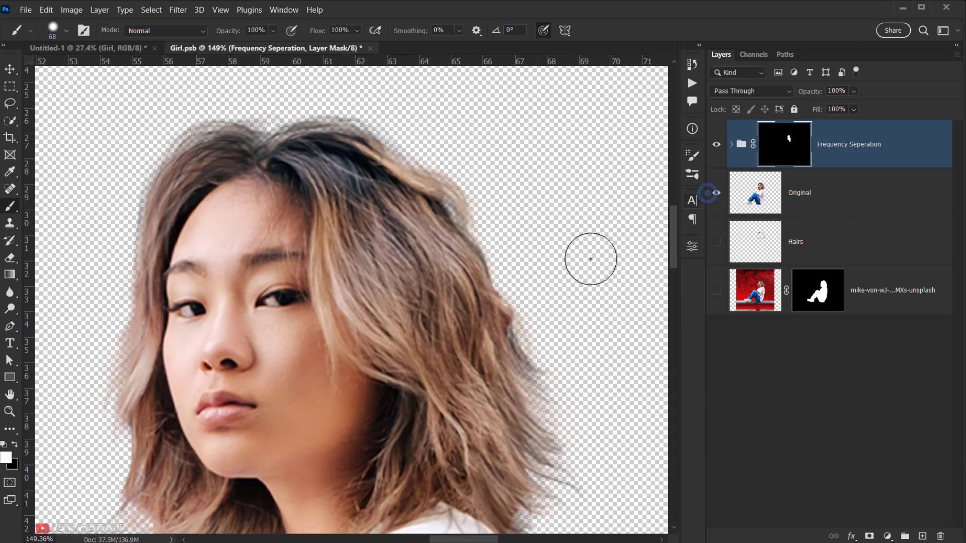
scroll(589, 256, down, 5)
drag(373, 384, 326, 269)
scroll(296, 280, down, 3)
scroll(300, 275, down, 2)
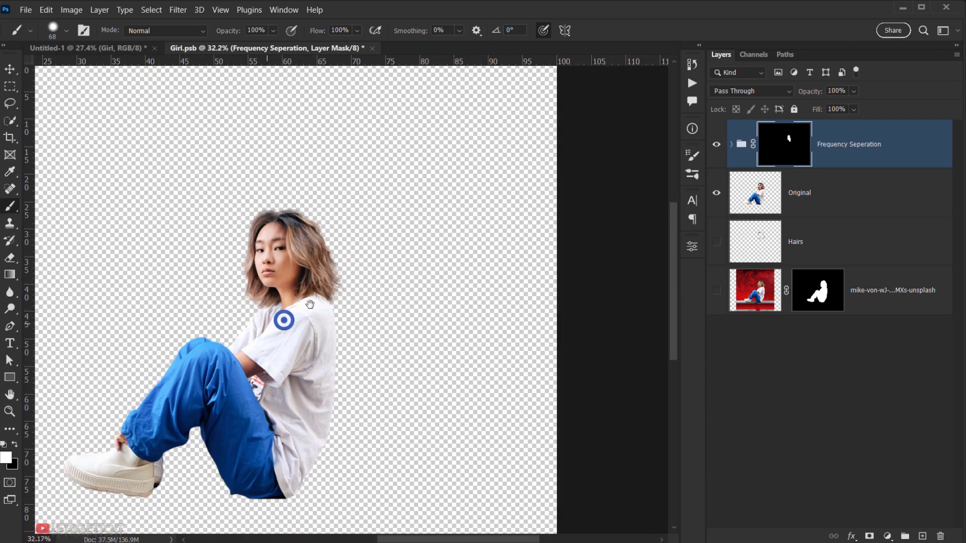
scroll(304, 311, up, 4)
drag(306, 323, 307, 330)
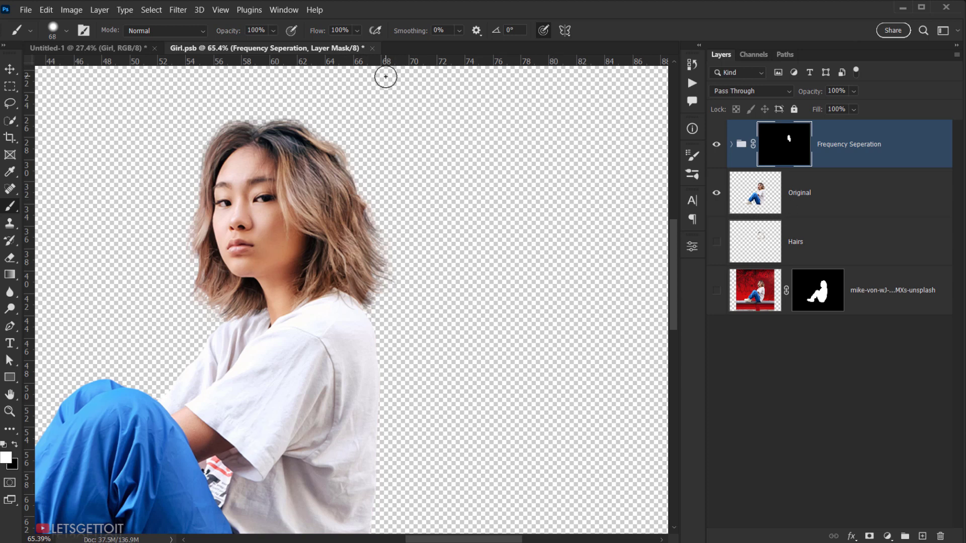
click(371, 49)
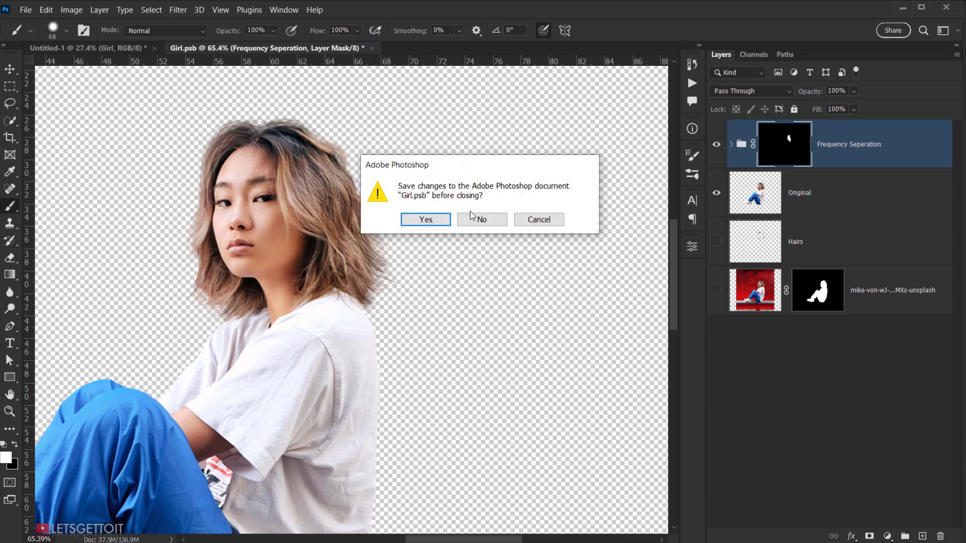
click(417, 220)
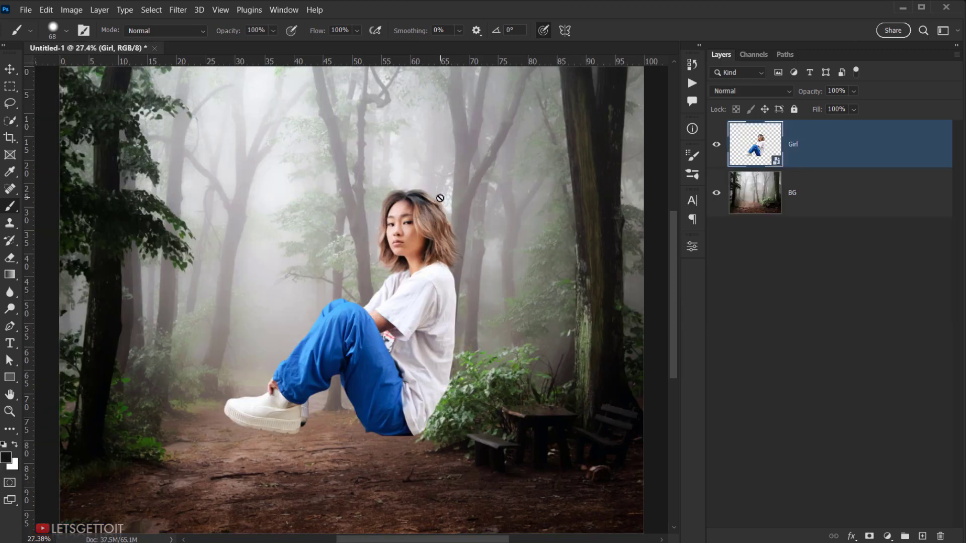
- Examine the retouched face in the forest composite, hiding and showing the Girl layer
scroll(425, 274, up, 12)
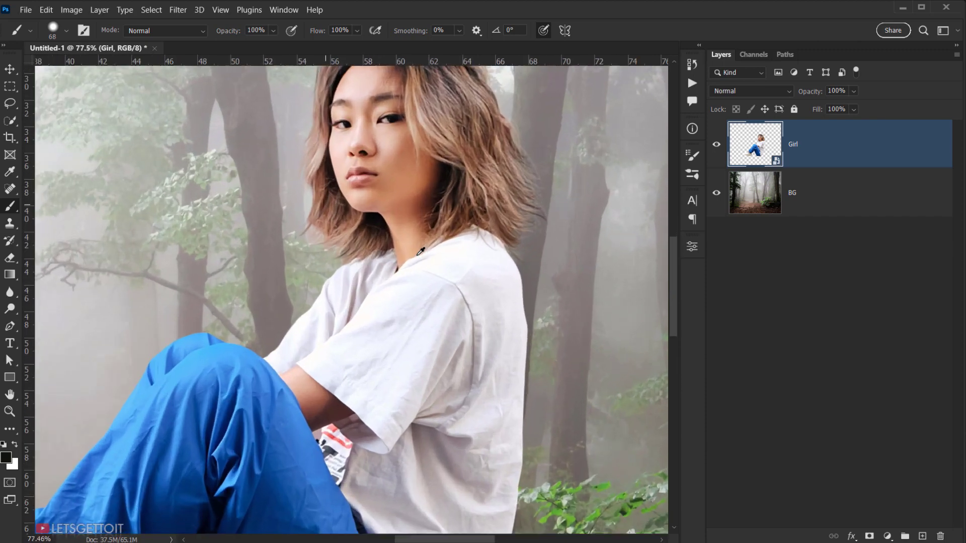
drag(374, 210, 353, 334)
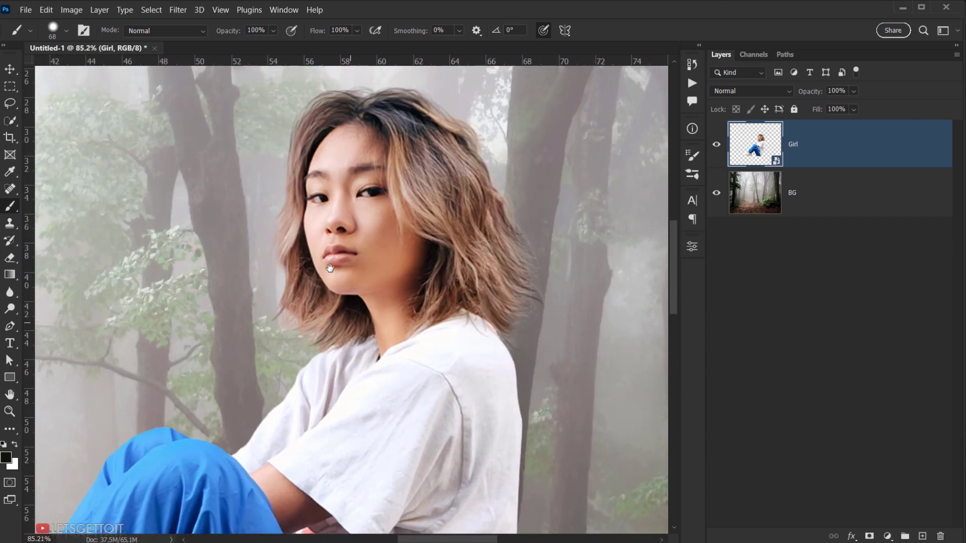
scroll(339, 254, up, 5)
drag(315, 240, 337, 282)
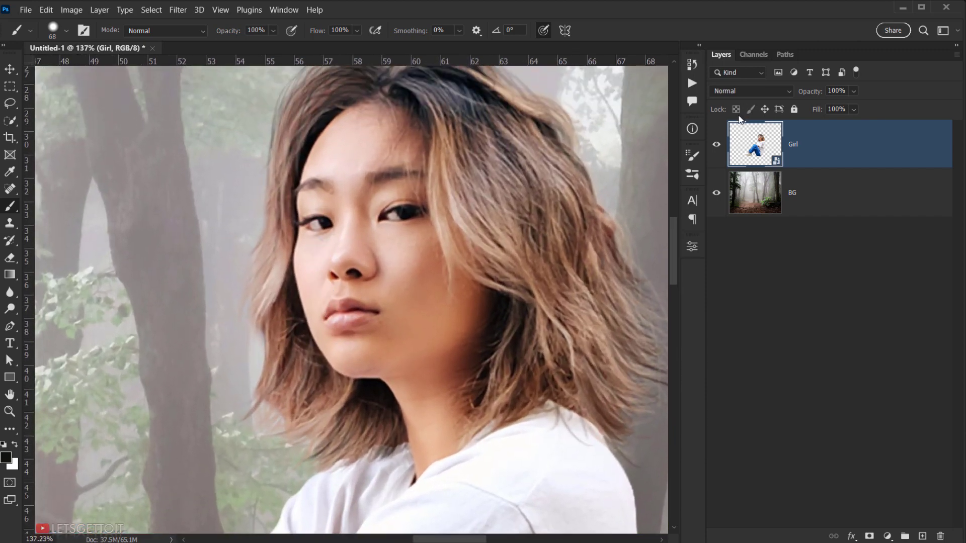
click(716, 144)
click(716, 145)
scroll(357, 258, down, 8)
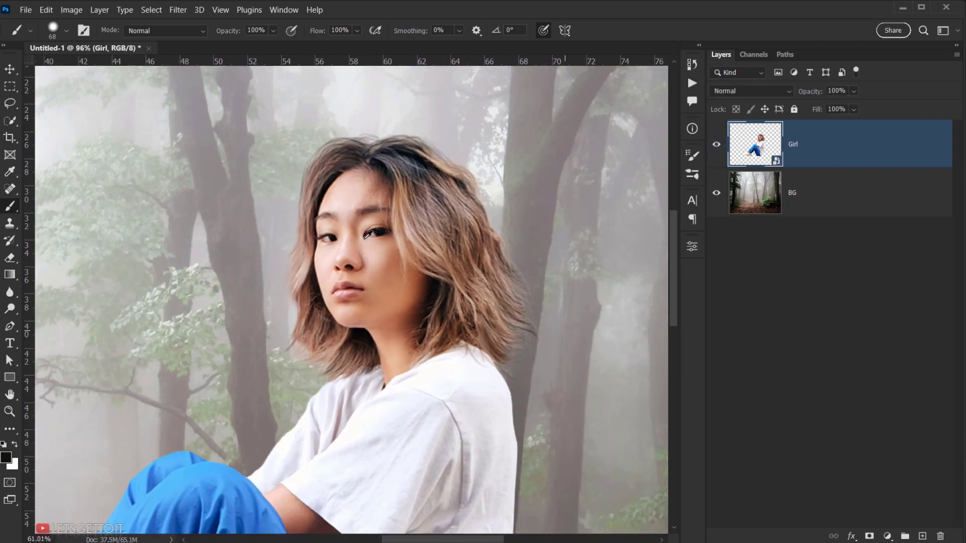
- Scale the Girl layer to 53% with Free Transform and move her down to Y 1976.33 px, just above the forest path
drag(397, 254, 455, 90)
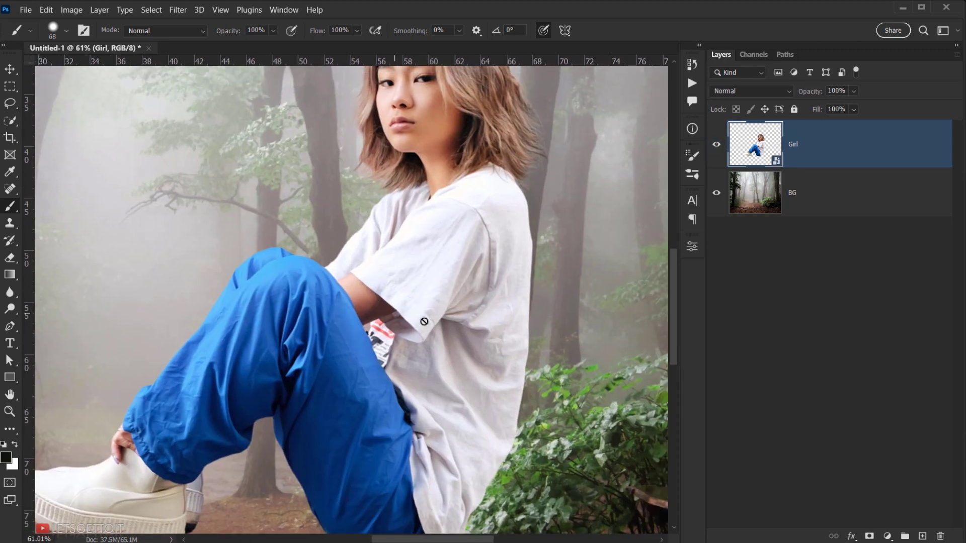
key(ctrl+t)
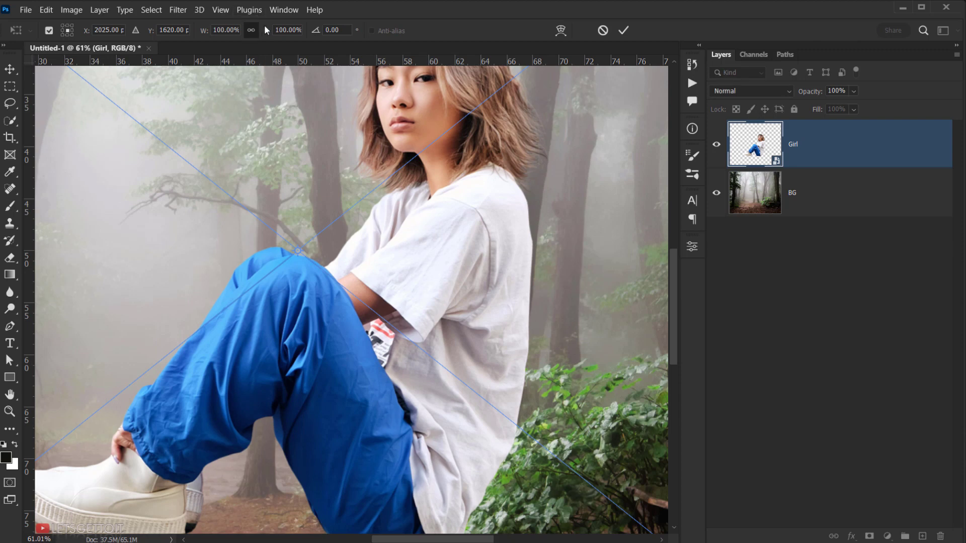
drag(265, 31, 241, 31)
scroll(377, 317, down, 2)
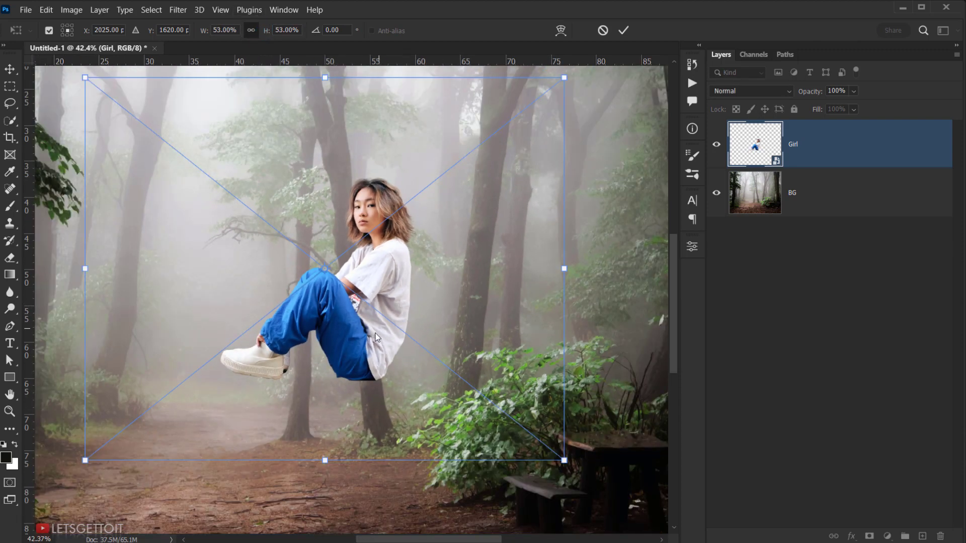
drag(435, 370, 436, 448)
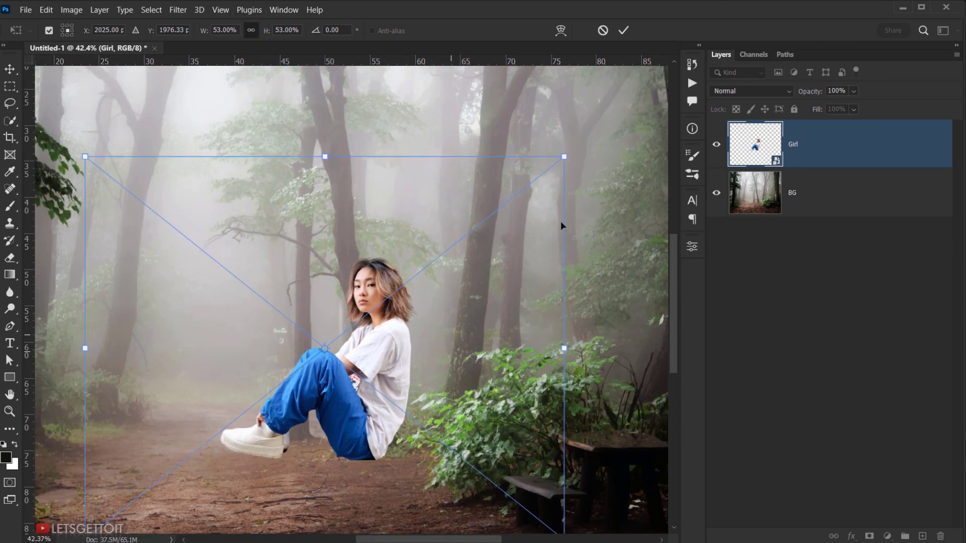
click(623, 31)
scroll(437, 303, down, 3)
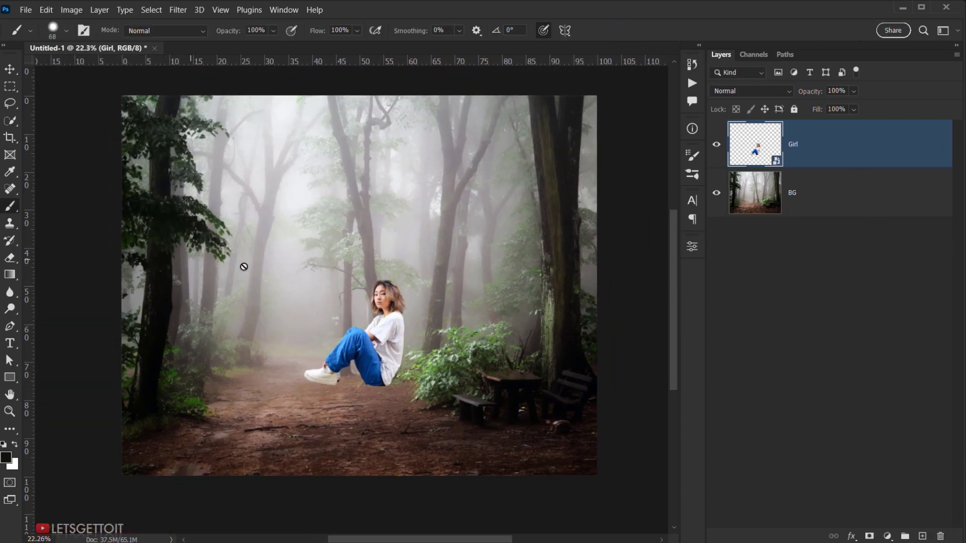
scroll(358, 346, up, 3)
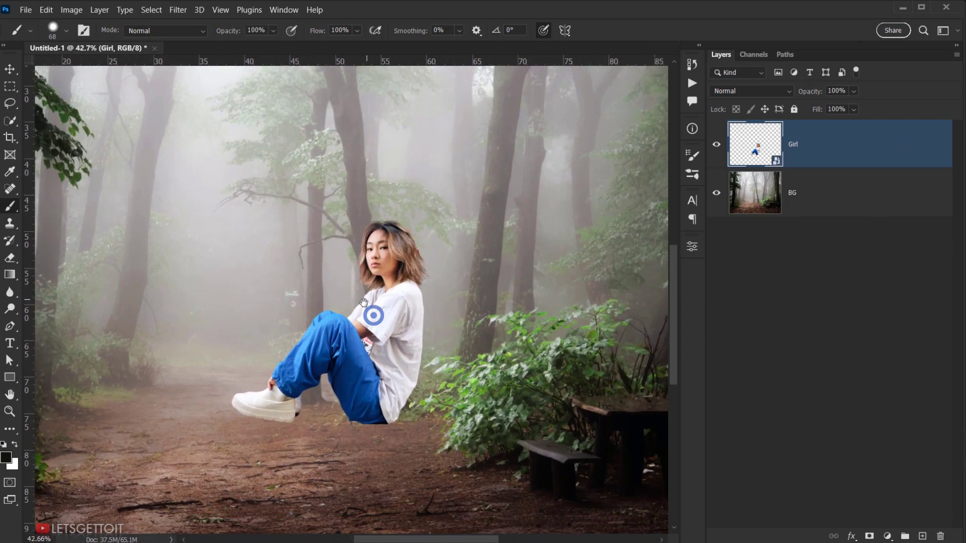
drag(371, 312, 355, 303)
scroll(358, 299, up, 2)
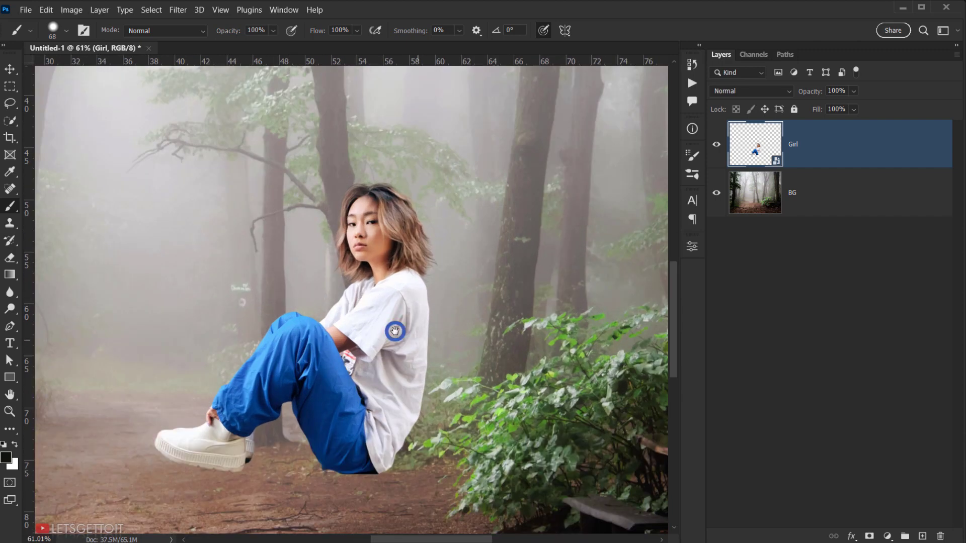
scroll(395, 331, down, 3)
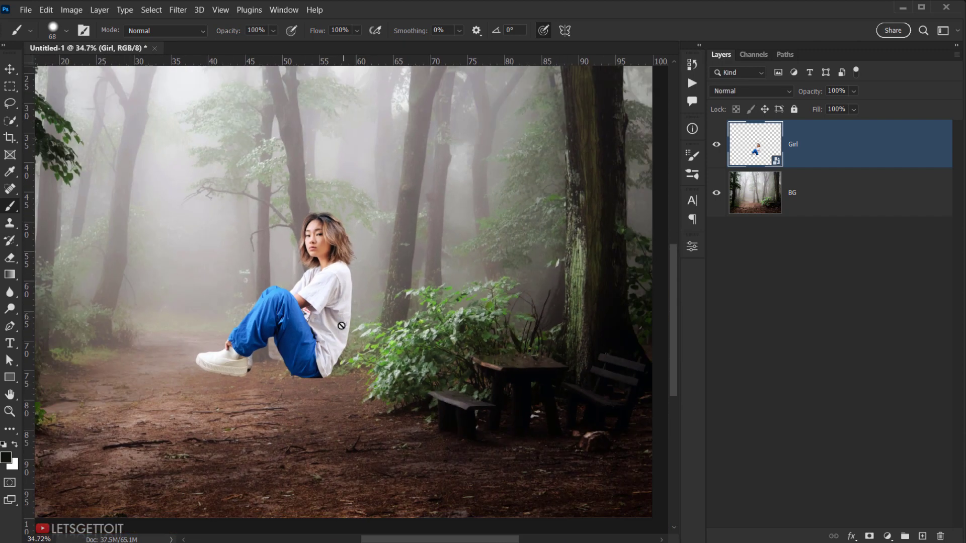
drag(326, 333, 430, 341)
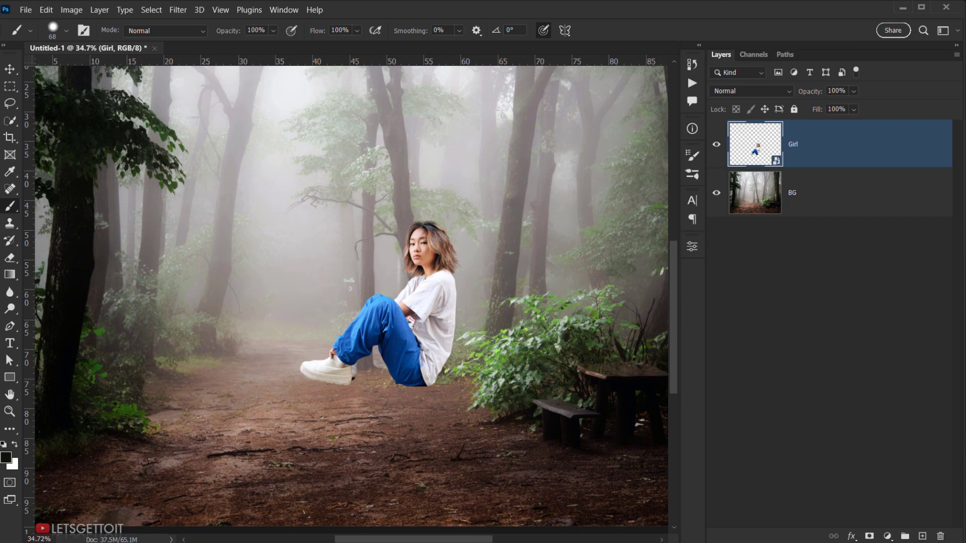
- Place the orange fish photo from the Fantasy Manipulation folder into the forest composite above the Girl layer, keeping it at 100% scale
key(alt+Tab)
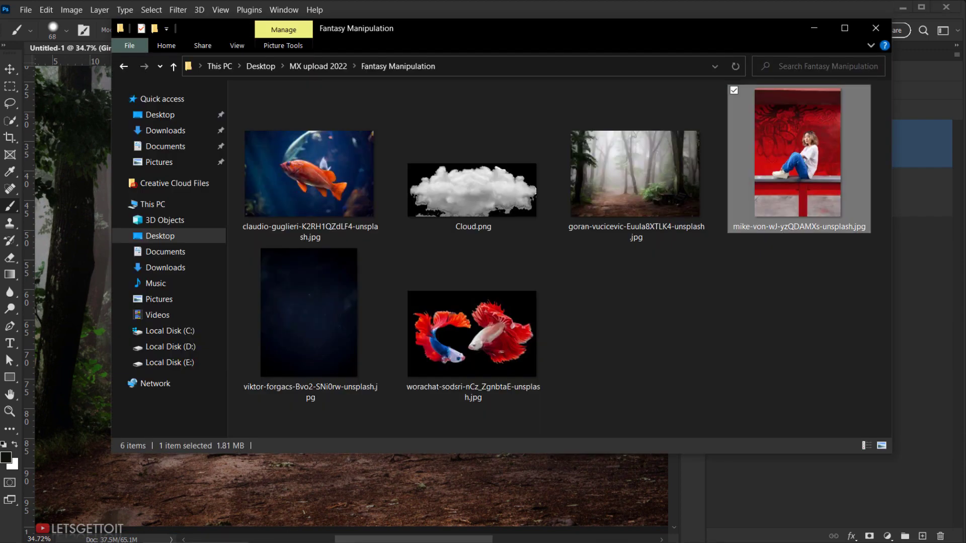
click(291, 202)
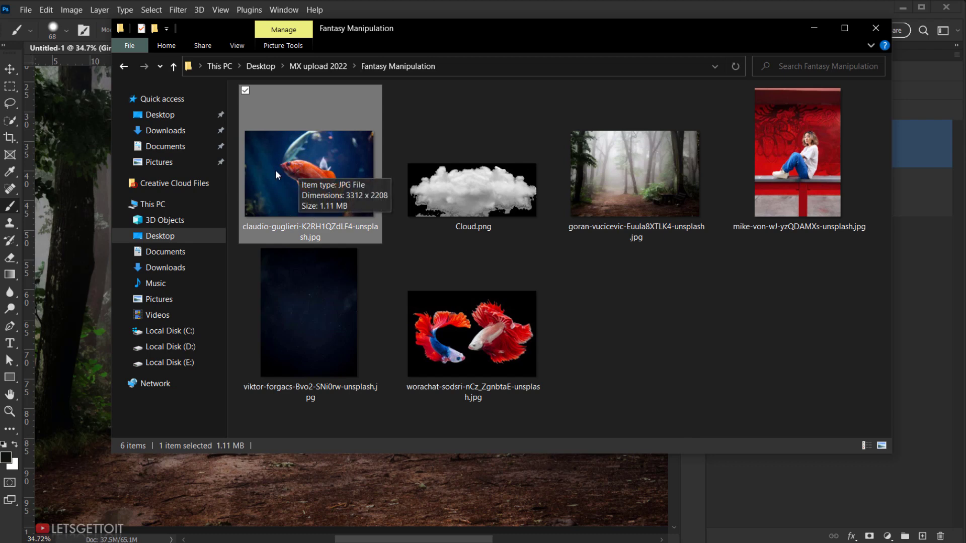
drag(291, 164, 387, 496)
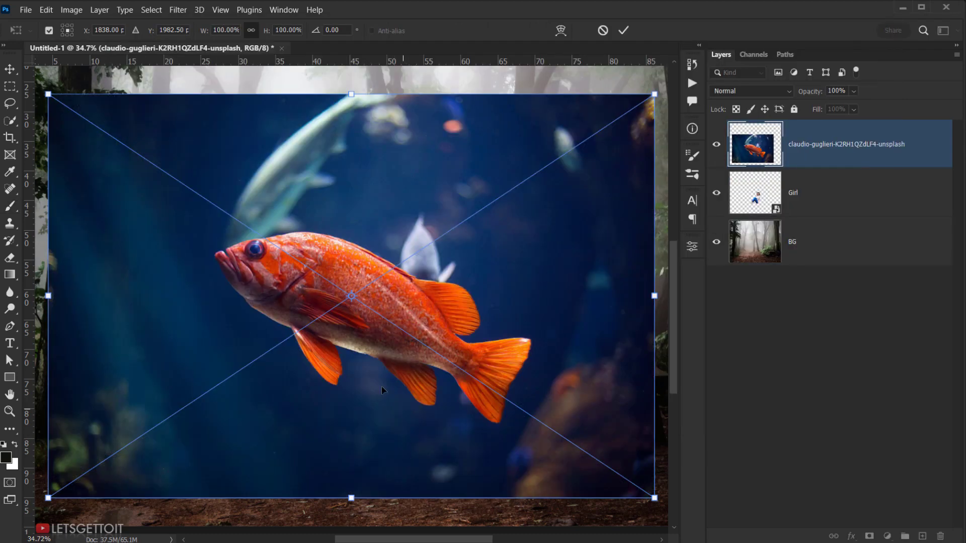
scroll(361, 281, down, 4)
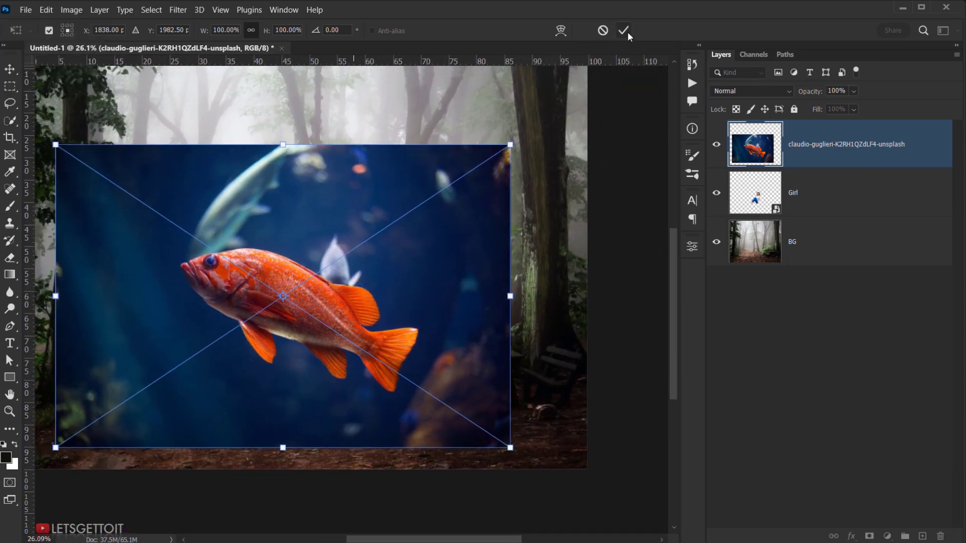
click(626, 32)
- Select the orange fish automatically with the Select Subject command
scroll(366, 274, up, 3)
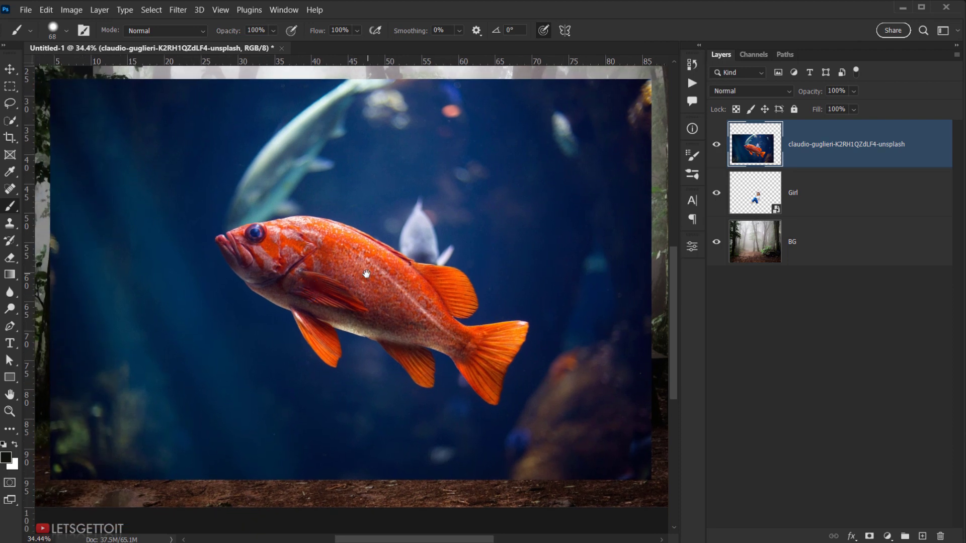
scroll(447, 204, up, 3)
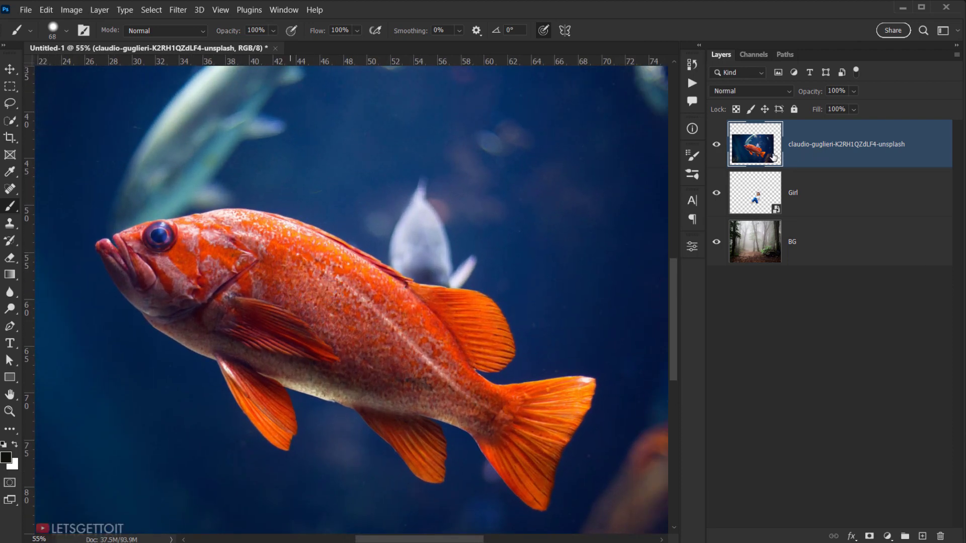
drag(342, 275, 336, 275)
key(v)
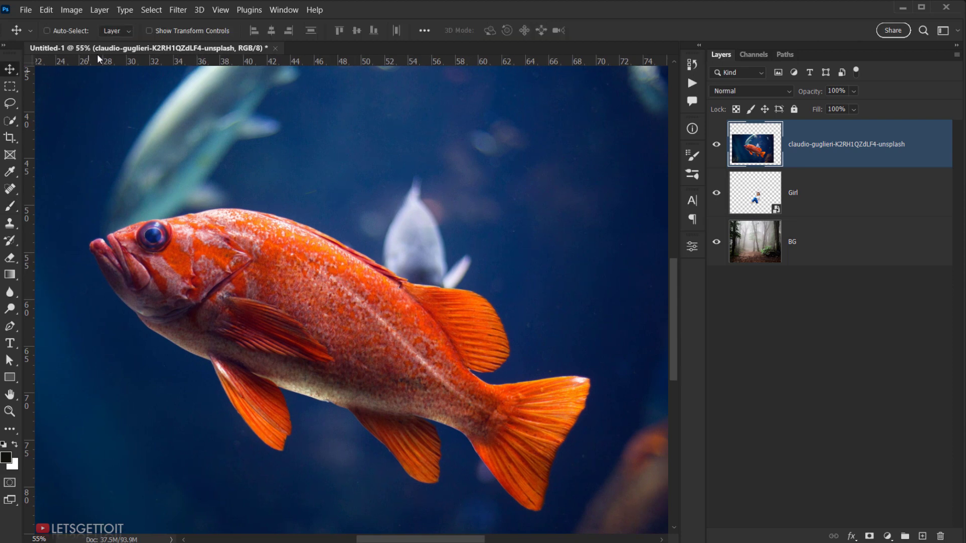
click(152, 10)
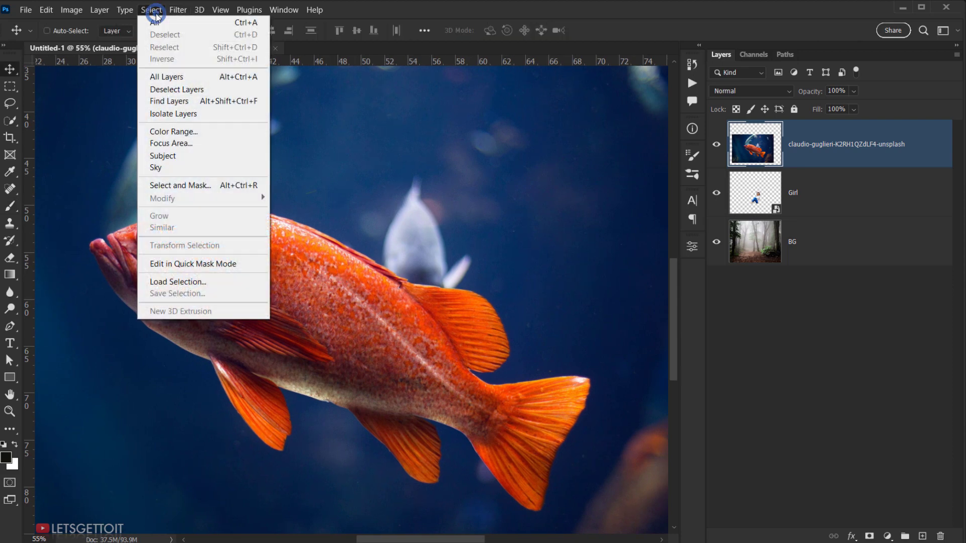
click(197, 168)
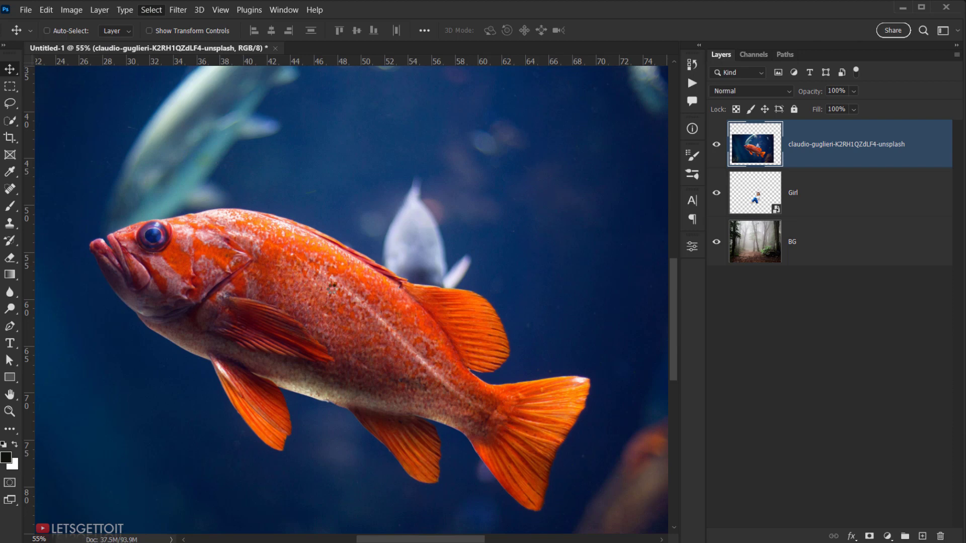
- Subtract the blue water gap between the fish's lips from the selection, using the Quick Selection tool with a small brush of about 6 px
scroll(413, 425, up, 9)
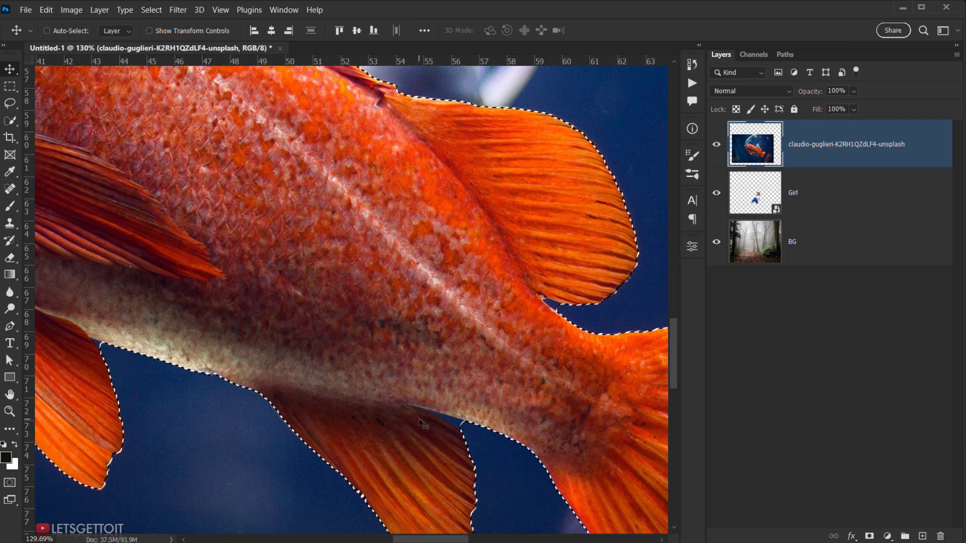
drag(182, 345, 446, 324)
drag(359, 242, 559, 404)
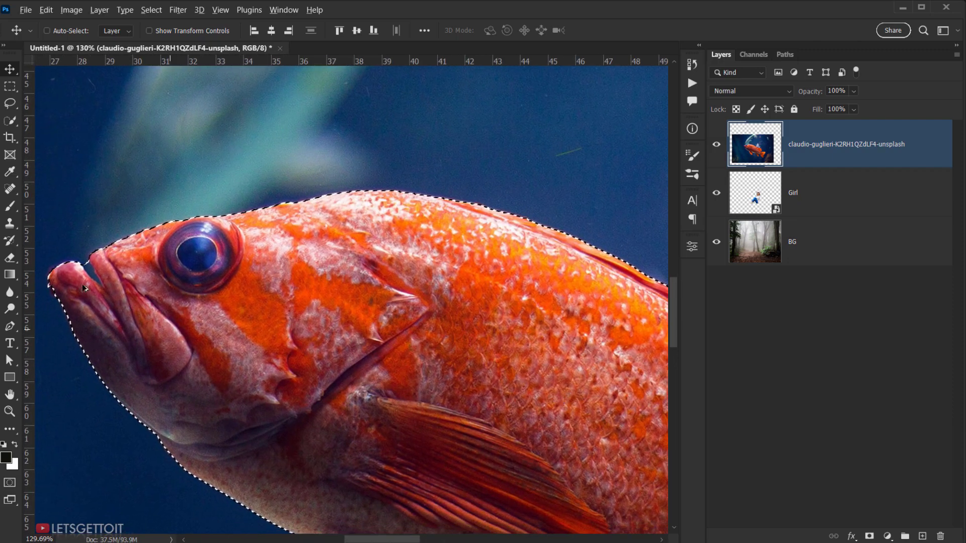
scroll(103, 265, up, 10)
mouse_move(102, 265)
mouse_down()
mouse_move(97, 252)
mouse_move(161, 346)
mouse_up()
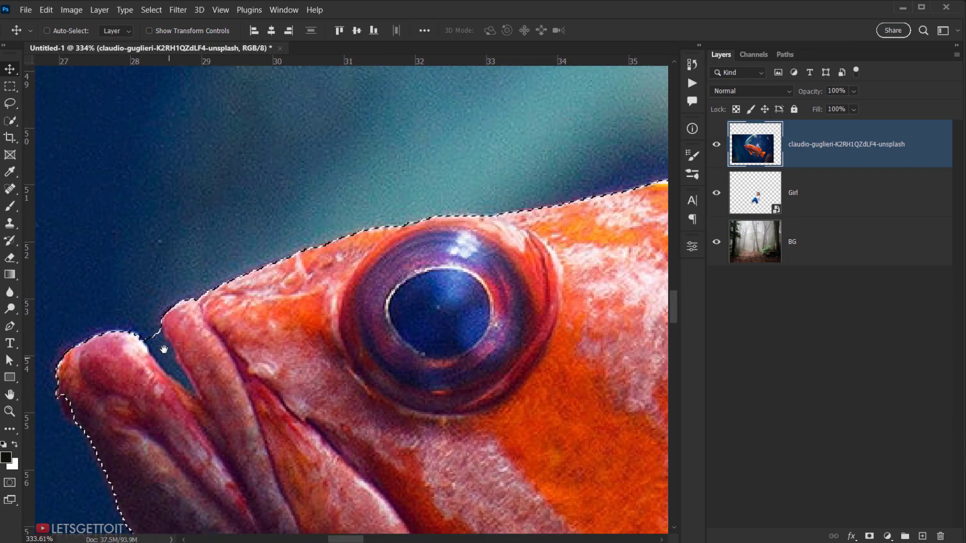
click(14, 106)
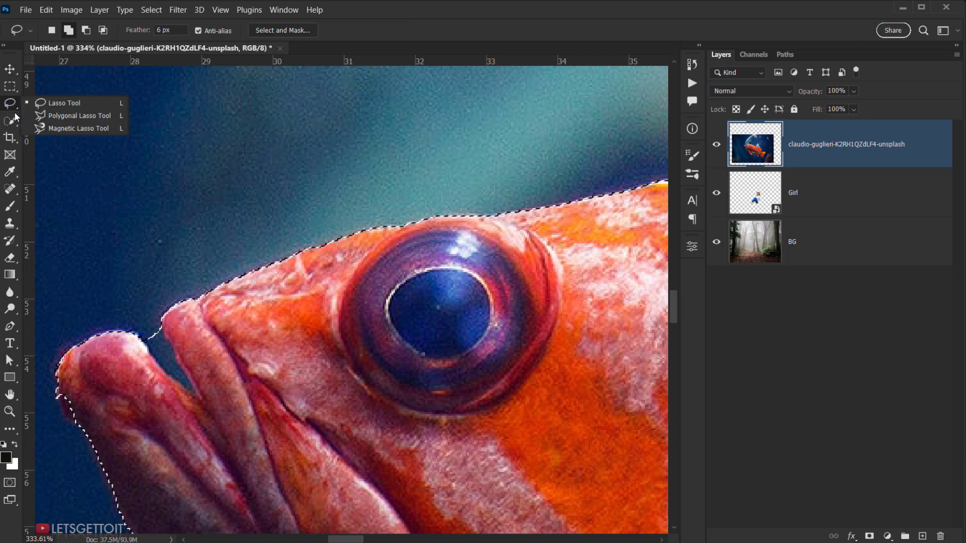
click(12, 121)
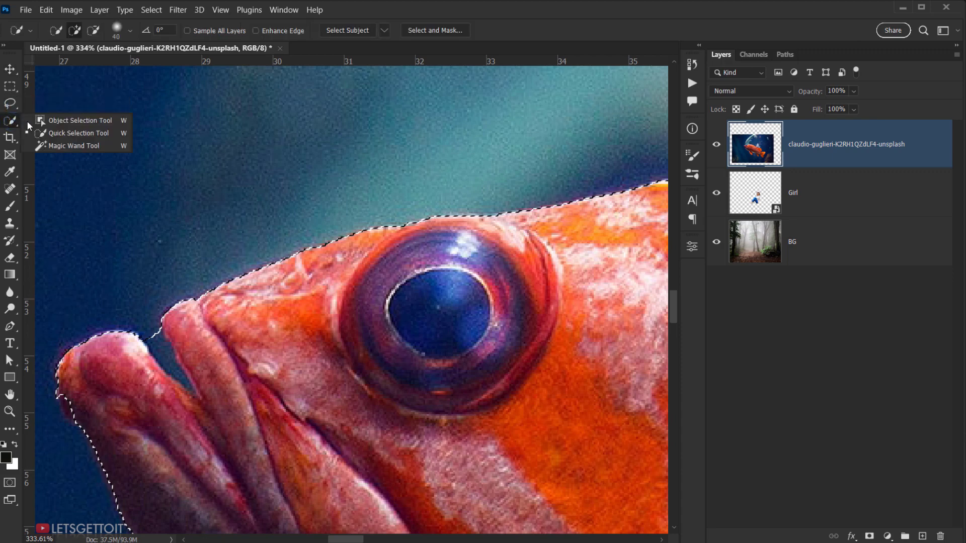
click(64, 133)
scroll(176, 344, up, 3)
mouse_move(155, 330)
mouse_down()
mouse_move(117, 349)
mouse_move(140, 322)
mouse_up()
scroll(139, 342, up, 4)
scroll(110, 124, up, 2)
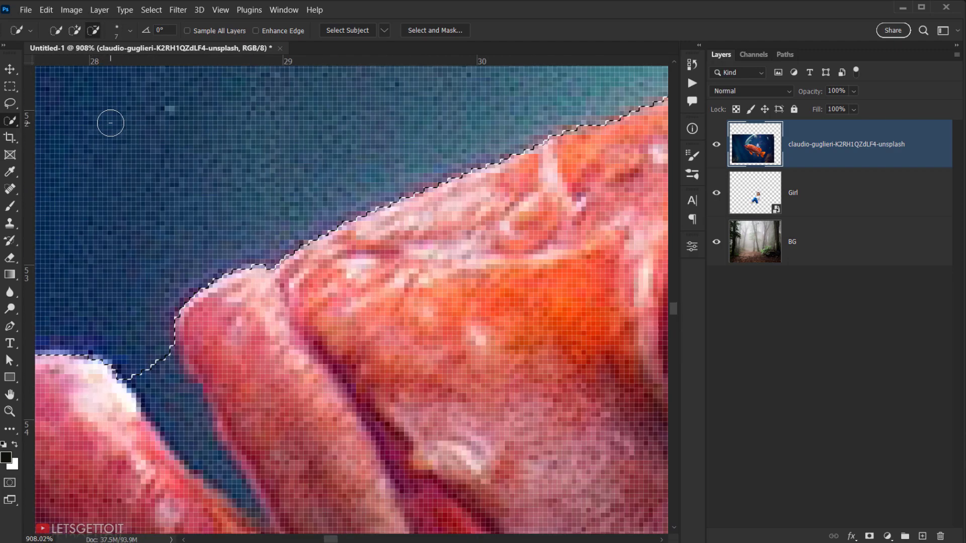
click(93, 30)
mouse_move(144, 345)
mouse_down()
mouse_move(150, 229)
mouse_move(133, 192)
mouse_up()
mouse_move(125, 234)
mouse_down()
mouse_move(123, 242)
mouse_move(138, 235)
mouse_up()
click(131, 214)
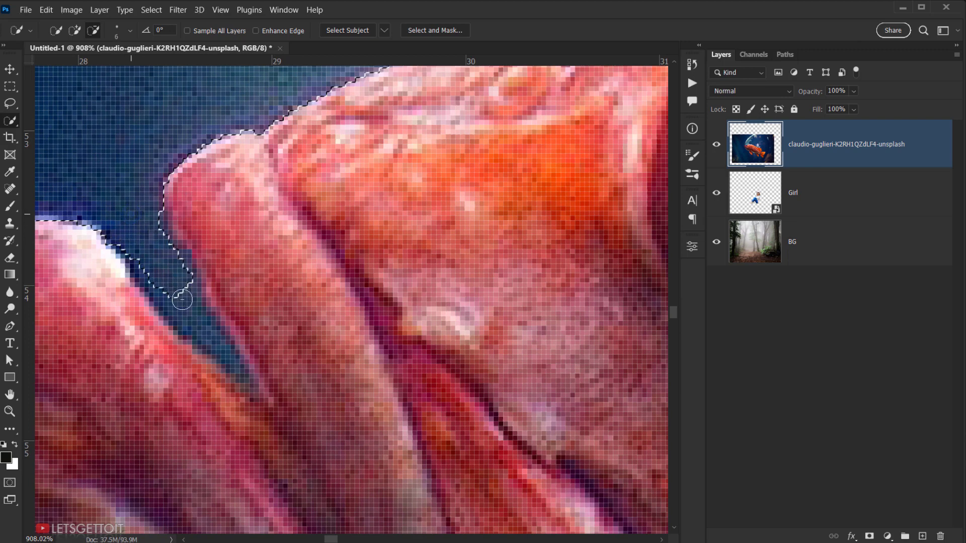
mouse_move(215, 330)
mouse_down()
mouse_move(225, 346)
mouse_move(215, 349)
mouse_up()
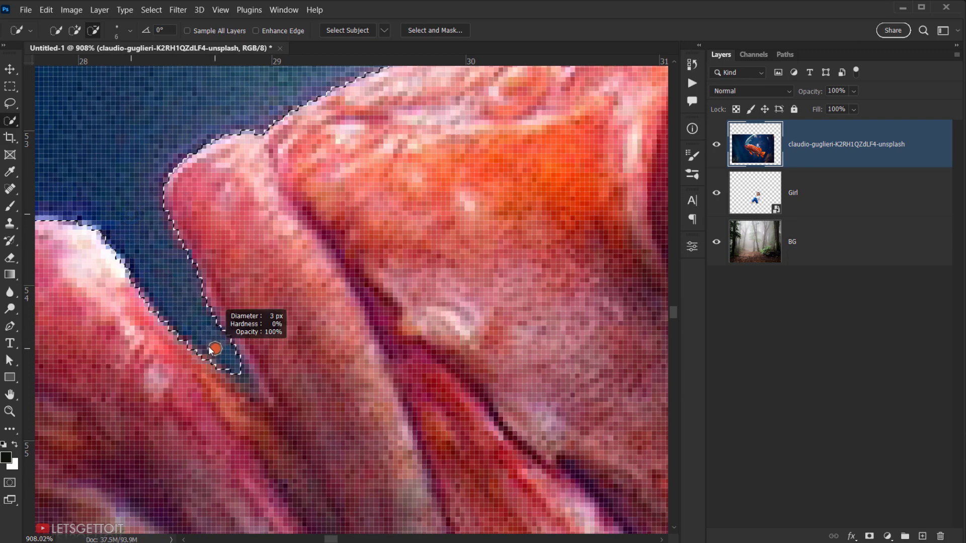
- Add the missing dark edge of the fish's protruding lower lip to the selection with a 3 px Quick Selection brush
scroll(233, 323, down, 6)
drag(453, 411, 584, 394)
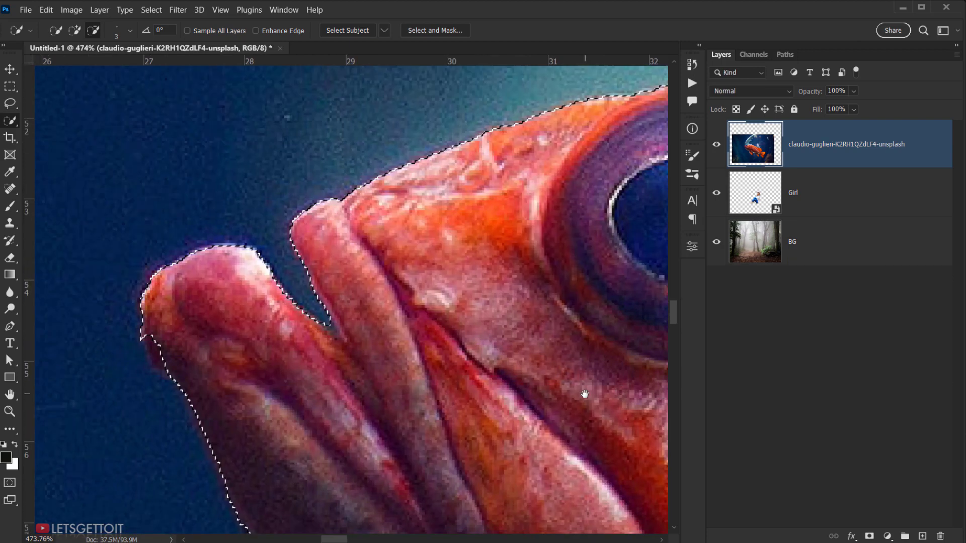
scroll(233, 358, up, 6)
mouse_move(115, 331)
mouse_down()
mouse_move(195, 314)
mouse_move(167, 305)
mouse_move(186, 351)
mouse_move(170, 330)
mouse_up()
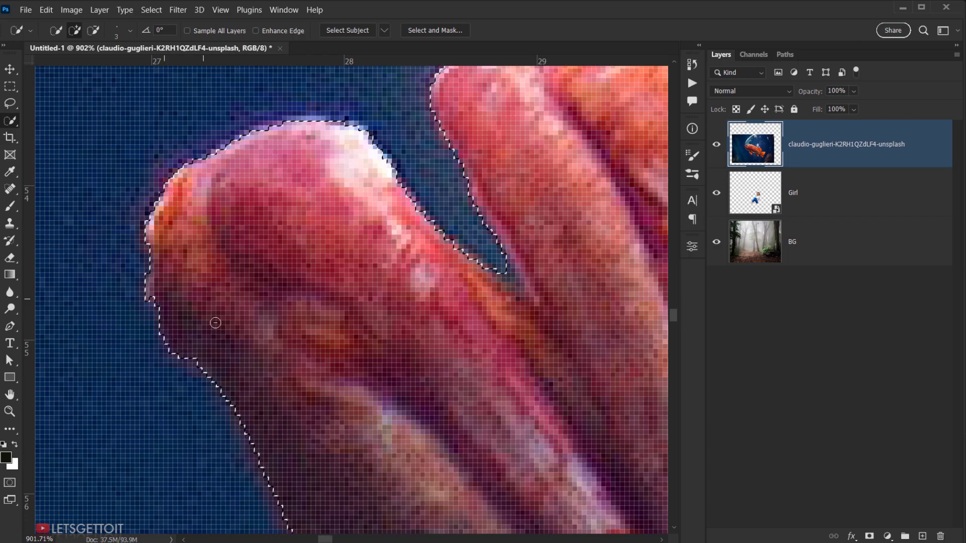
- Subtract the narrow blue gap between the rear dorsal fin and the fish's back from the selection with a 5 px brush
scroll(228, 336, down, 6)
drag(448, 369, 270, 364)
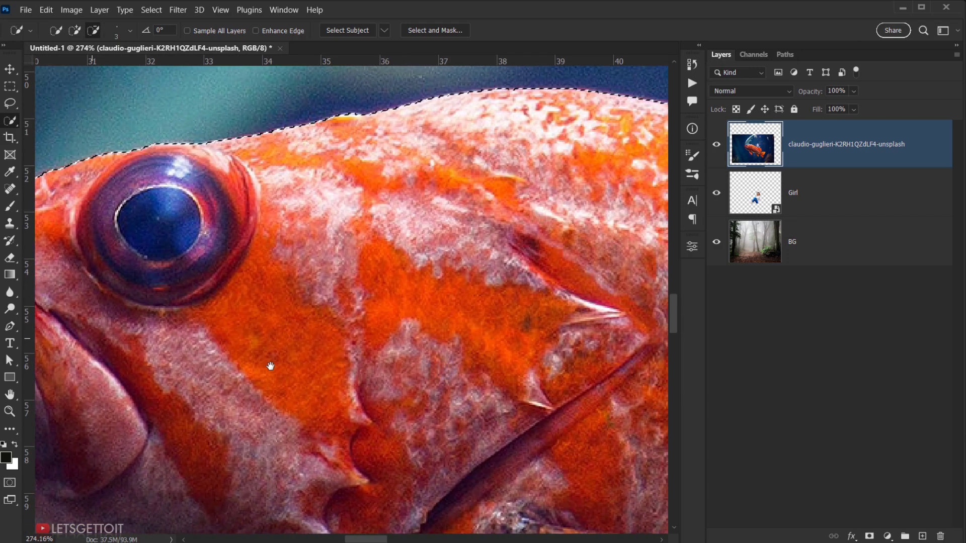
drag(415, 375, 332, 332)
scroll(358, 345, down, 6)
drag(485, 403, 216, 176)
drag(426, 350, 375, 327)
scroll(447, 247, up, 6)
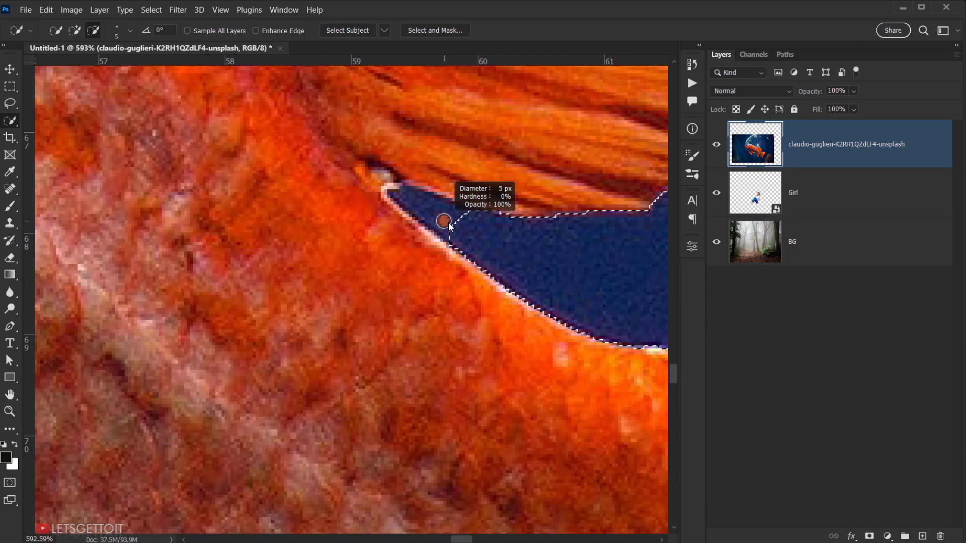
click(462, 226)
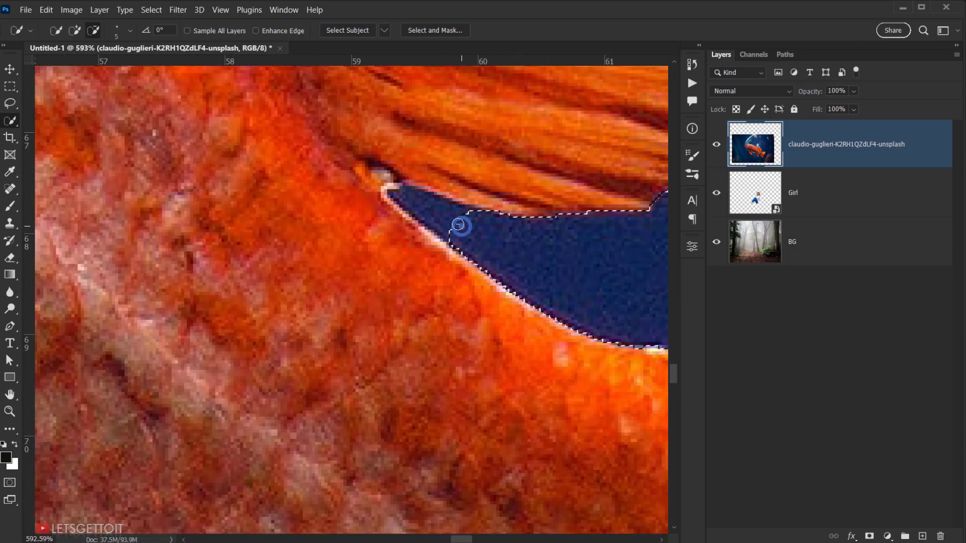
click(420, 205)
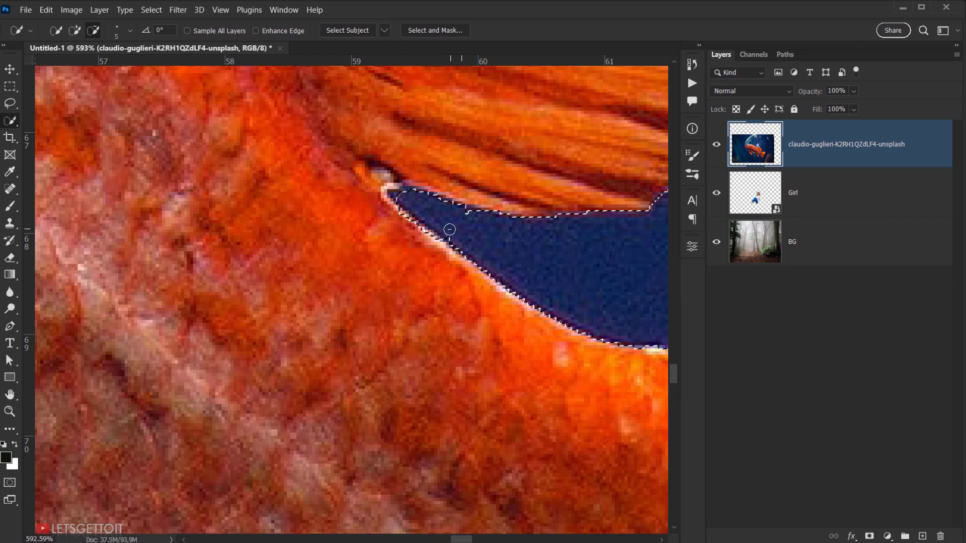
- Subtract the narrow blue wedge between the rear belly fin and the fish's body from the selection with a 4 px brush
drag(417, 276, 503, 151)
drag(287, 403, 293, 382)
alt+right_click(368, 250)
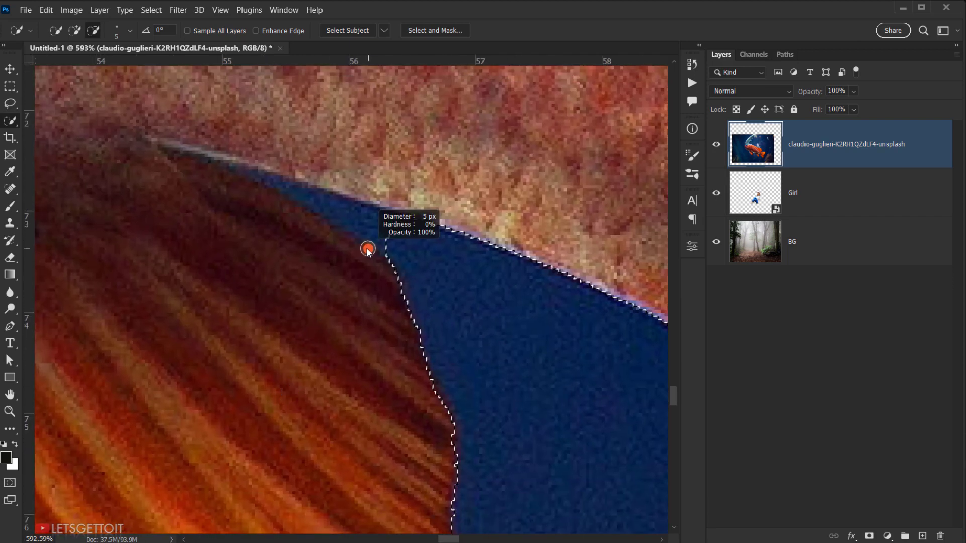
click(320, 201)
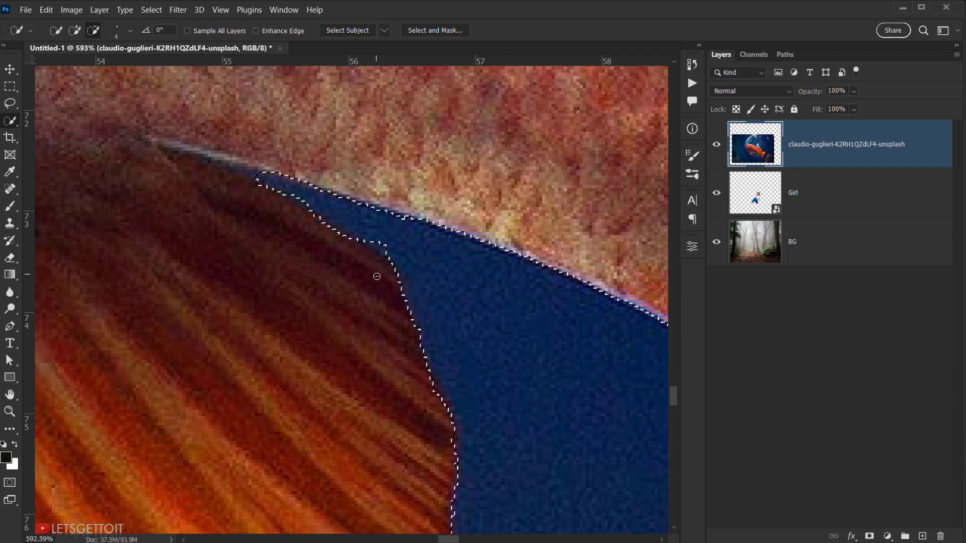
- Open the fish selection in Select and Mask and examine the cut-out edges along the back, belly, fins and tail
scroll(377, 276, down, 10)
drag(282, 302, 367, 422)
drag(243, 356, 315, 437)
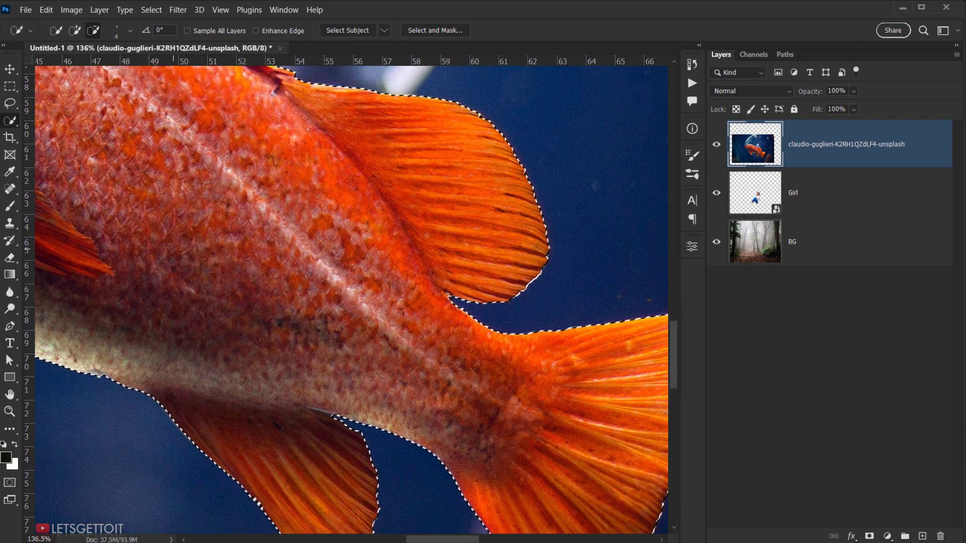
click(436, 32)
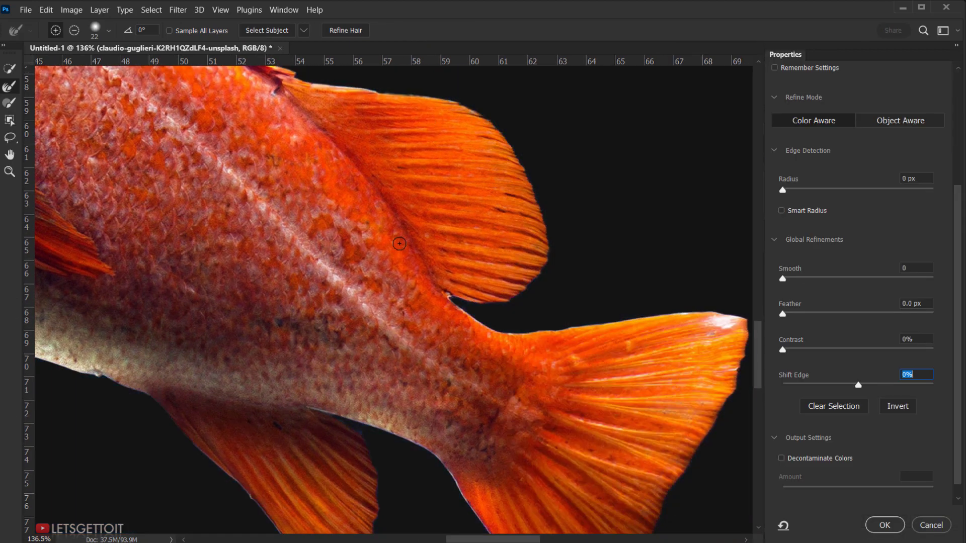
drag(415, 250, 566, 446)
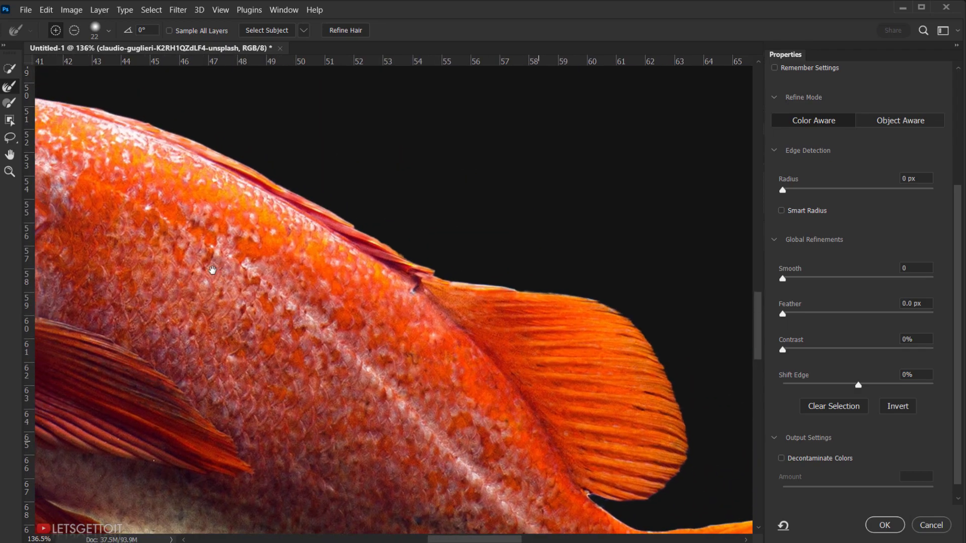
drag(255, 264, 668, 283)
drag(220, 235, 318, 213)
drag(291, 246, 25, 134)
drag(427, 405, 356, 325)
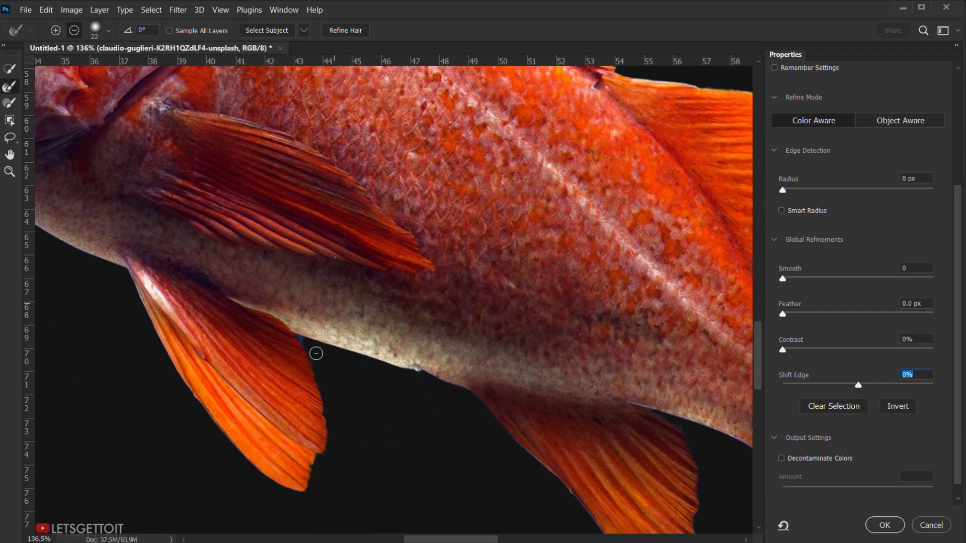
drag(381, 367, 238, 302)
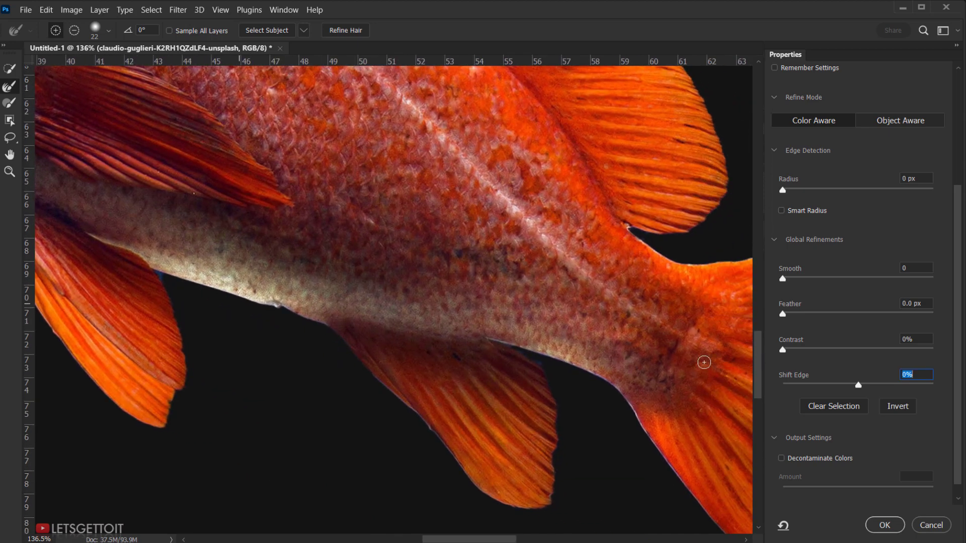
drag(581, 364, 514, 353)
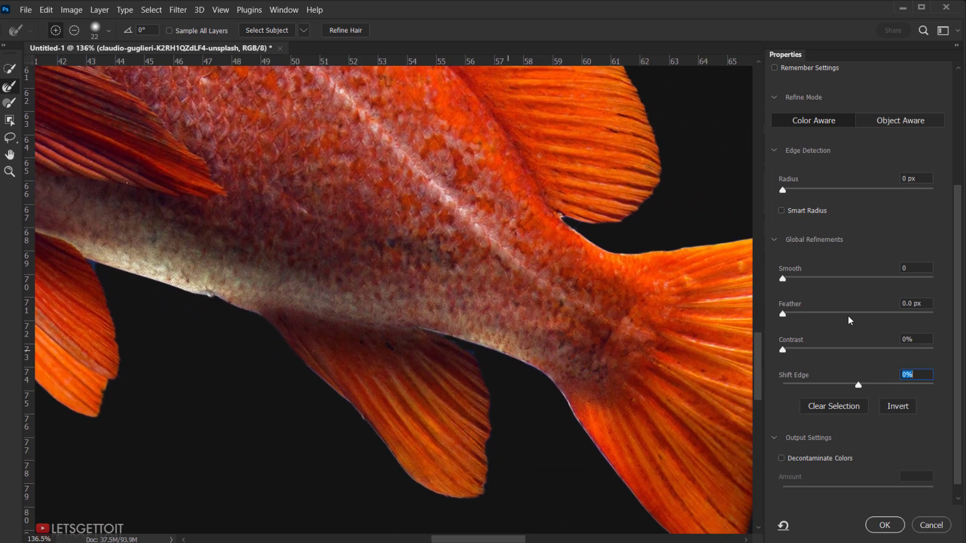
- Refine the fish selection with Smooth 14 and Shift Edge -9%, and apply it as a layer mask on the fish layer
drag(786, 280, 787, 279)
drag(790, 281, 803, 280)
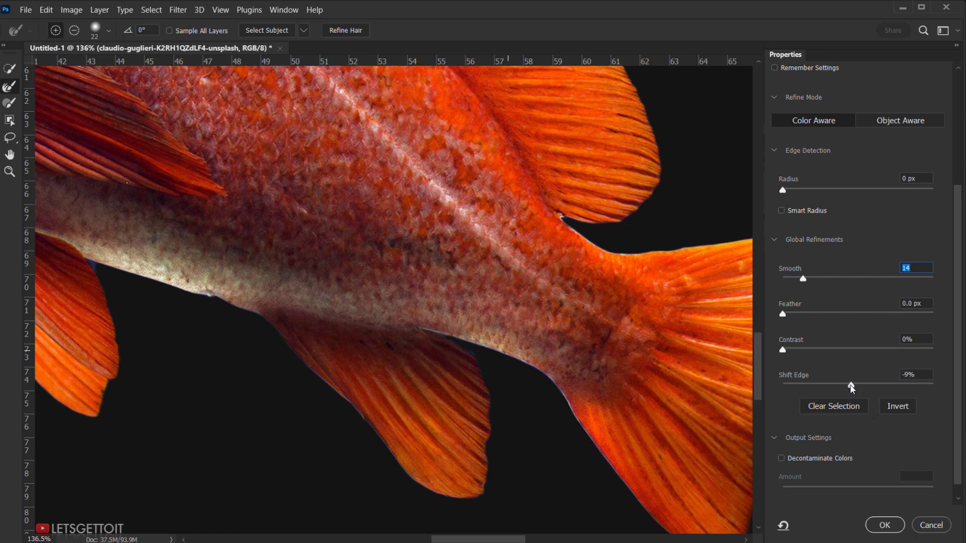
click(883, 528)
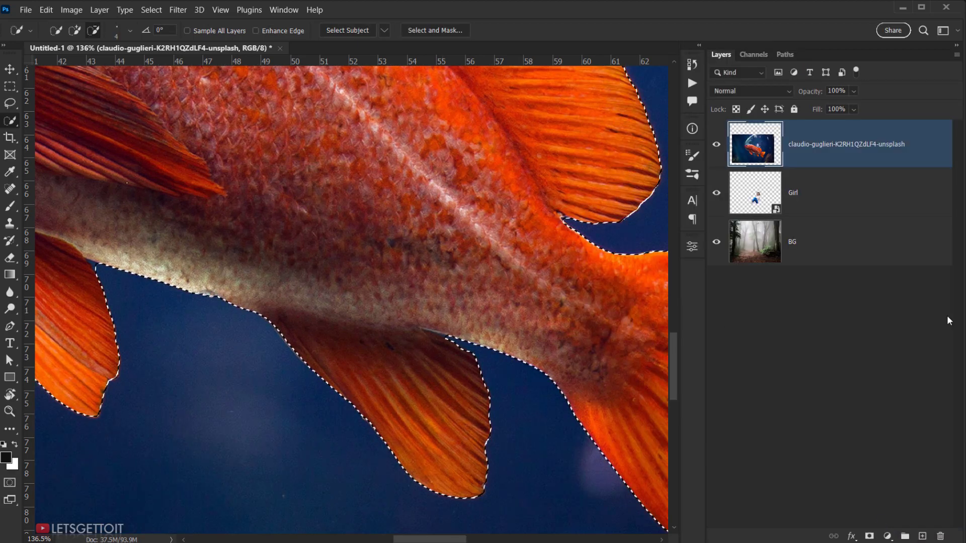
click(870, 536)
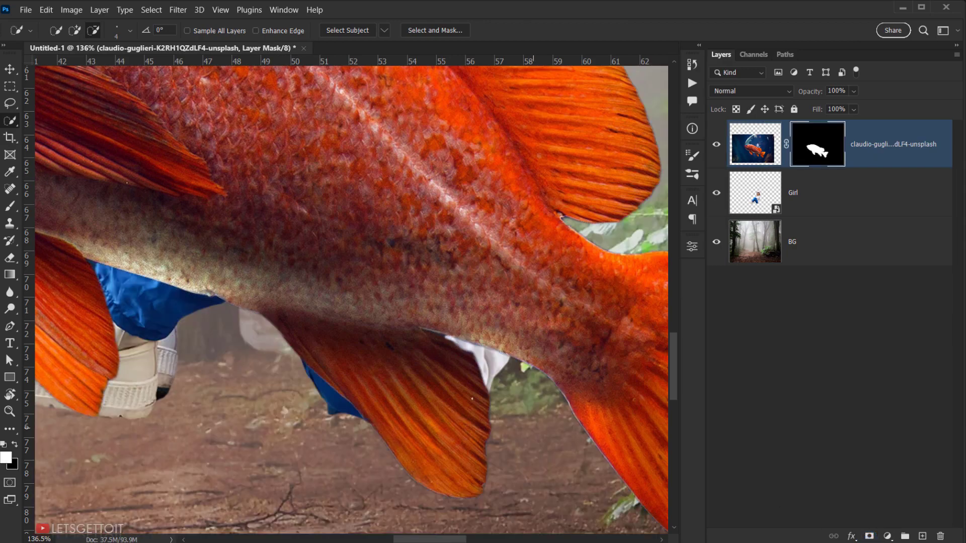
- Set up a 48 px round Brush with about 84% hardness for retouching the fish's layer mask at the mouth
drag(330, 352, 445, 395)
drag(393, 371, 294, 322)
drag(289, 311, 310, 376)
scroll(163, 273, up, 10)
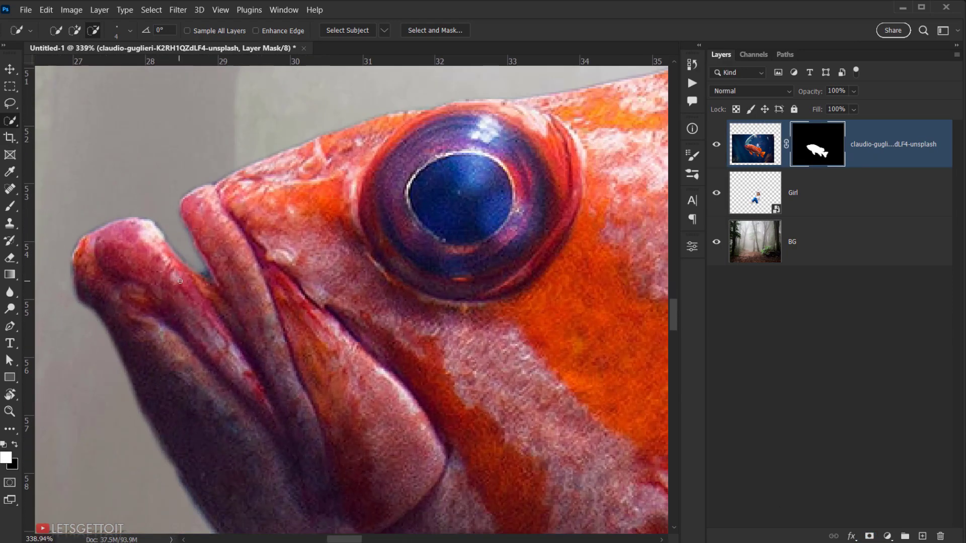
scroll(180, 281, up, 1)
drag(202, 270, 269, 266)
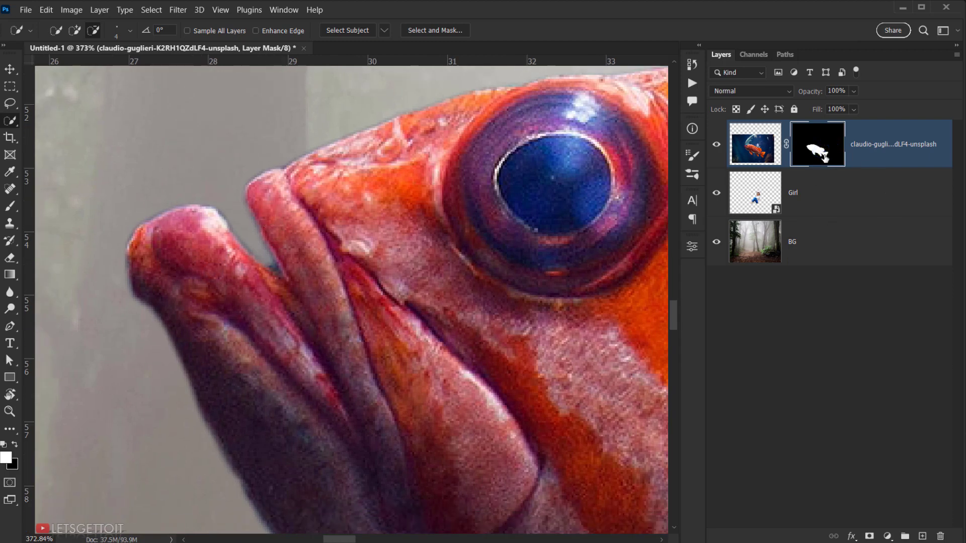
click(10, 206)
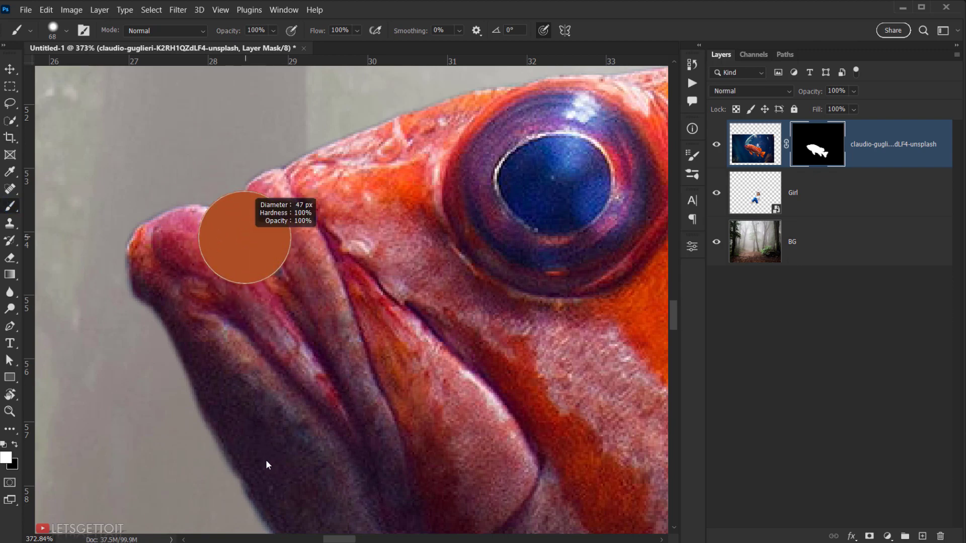
right_click(312, 262)
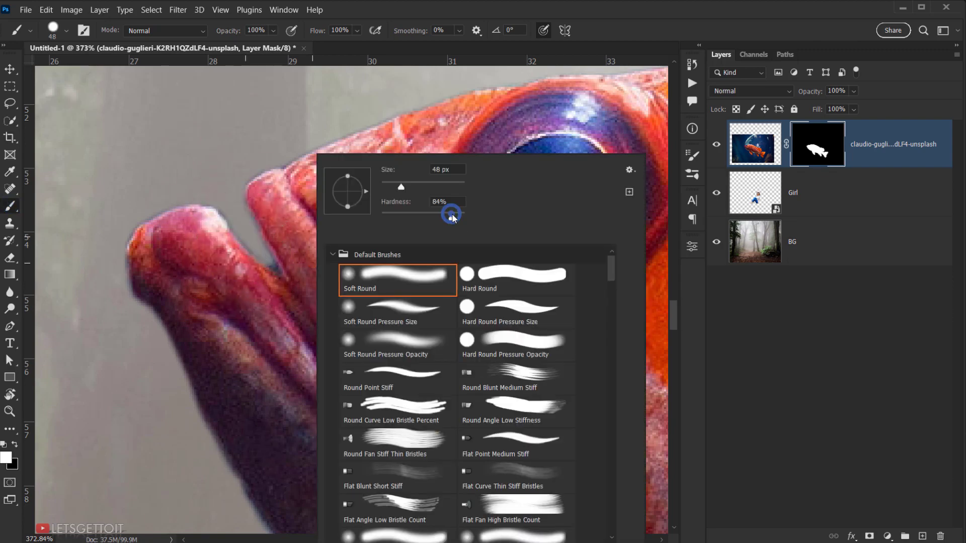
drag(452, 217, 454, 217)
click(750, 4)
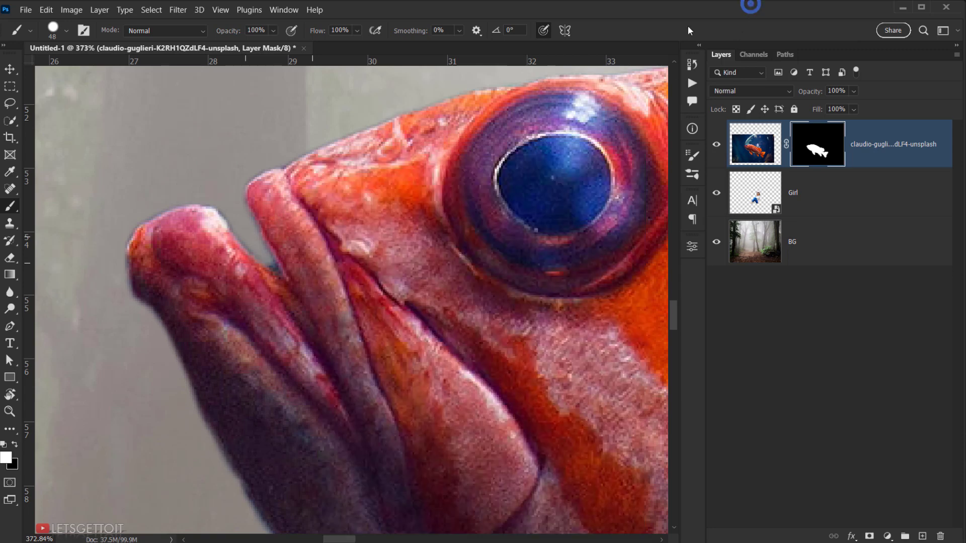
- Paint black on the fish's mask with a 3 to 4 px brush to hide the blue remnant between the lips
drag(330, 177, 319, 178)
drag(255, 161, 262, 191)
mouse_move(226, 269)
mouse_down()
mouse_move(233, 255)
mouse_move(289, 255)
mouse_move(222, 278)
mouse_up()
scroll(288, 284, up, 6)
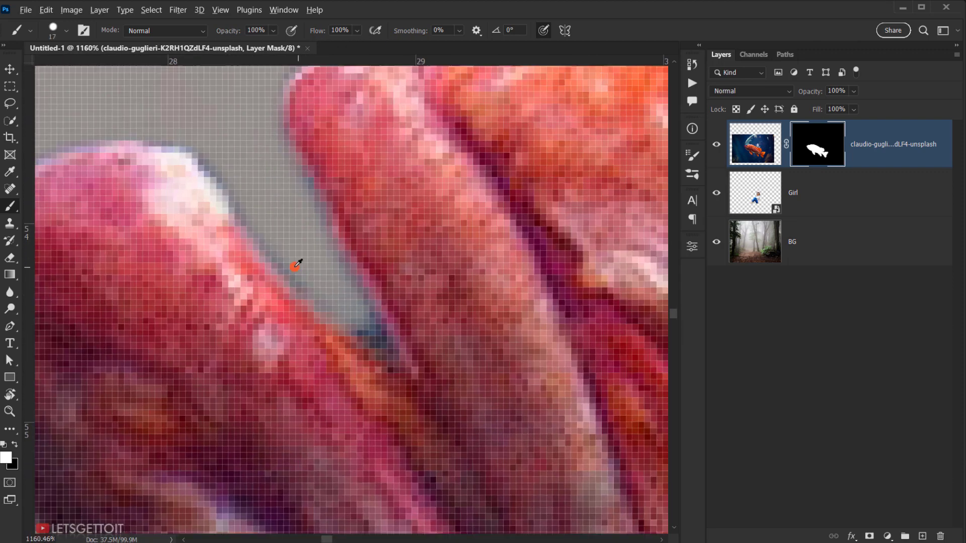
drag(297, 265, 247, 283)
drag(297, 275, 283, 284)
key(x)
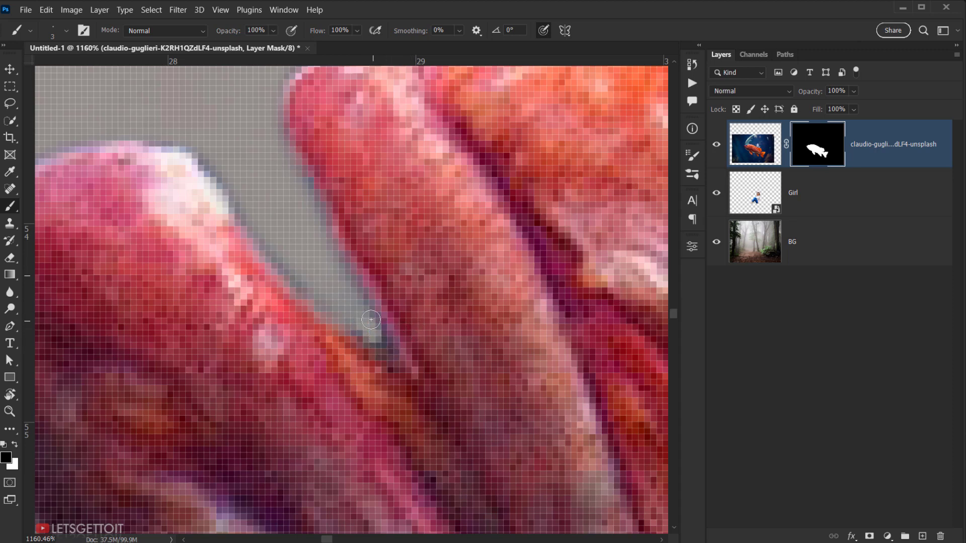
drag(377, 340, 359, 336)
drag(267, 219, 270, 220)
drag(214, 169, 216, 161)
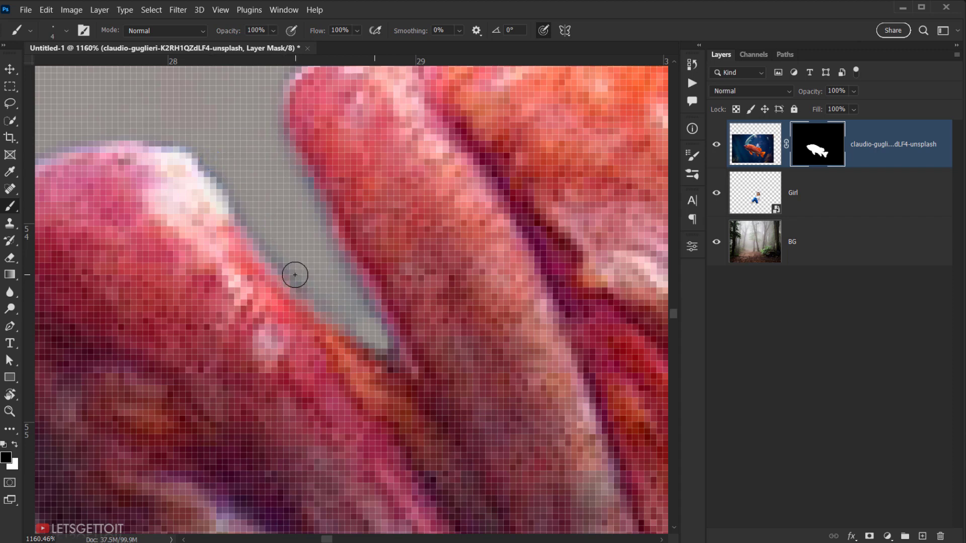
- Trim the bluish fringe along the inner edges of both lips with straight 4 px black strokes on the mask
click(294, 274)
shift+click(370, 335)
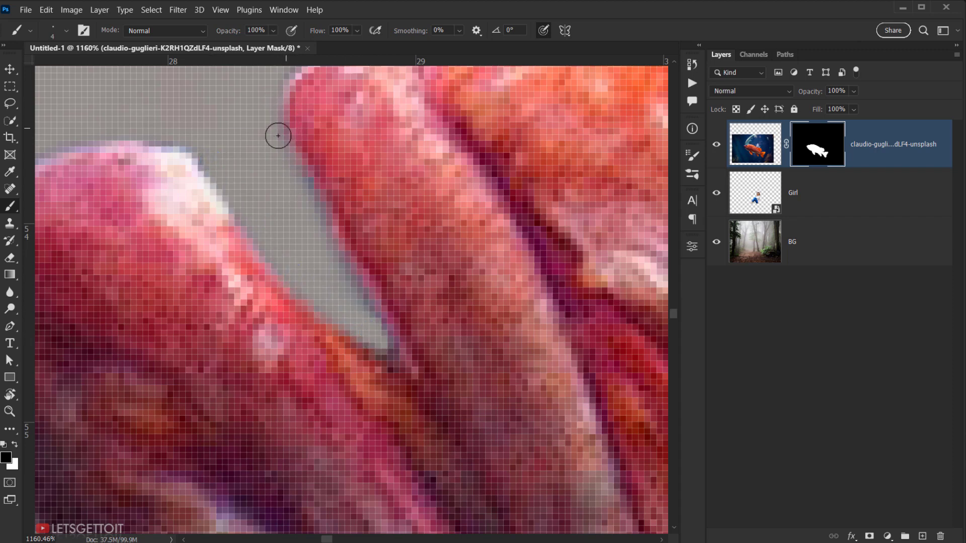
click(275, 139)
shift+click(349, 284)
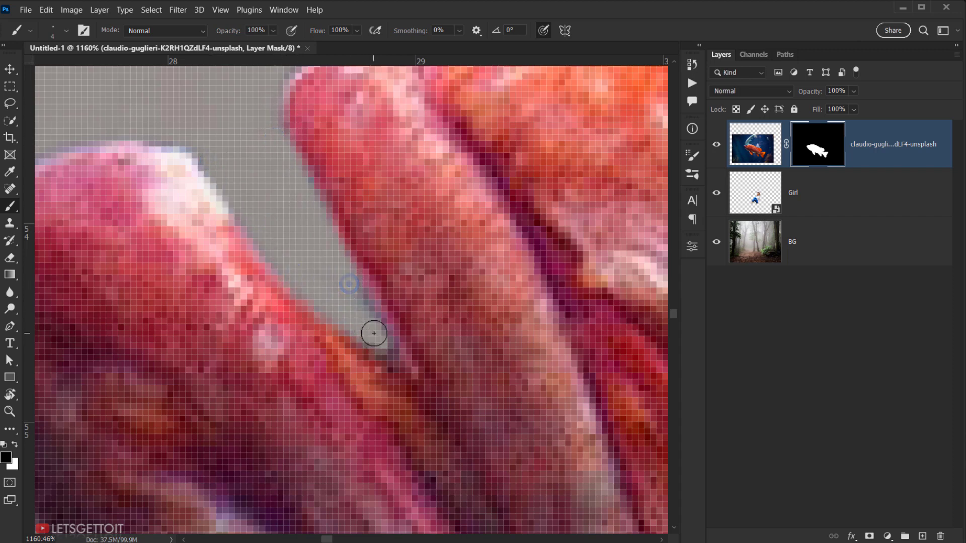
shift+click(381, 337)
click(385, 347)
- Mask out the dark blue remnant in the corner between the front belly fin and the body with a 3 px brush
scroll(376, 318, down, 6)
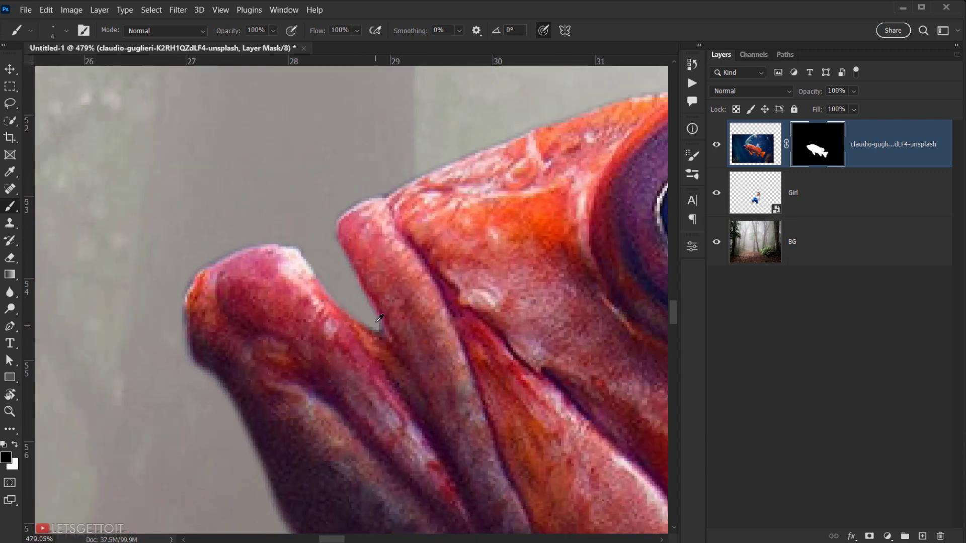
drag(435, 392, 146, 141)
drag(425, 422, 120, 95)
drag(500, 387, 216, 166)
drag(468, 463, 387, 332)
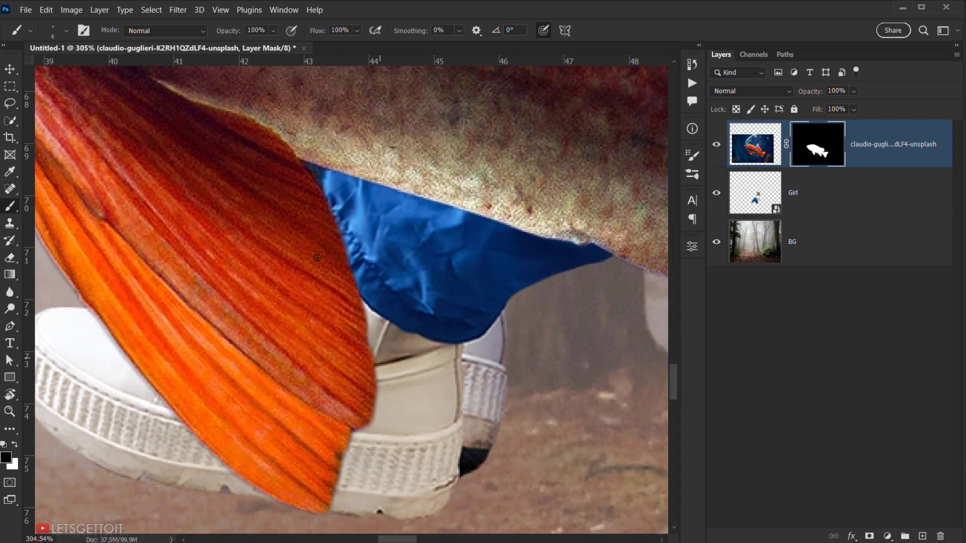
scroll(319, 159, up, 3)
scroll(316, 162, up, 3)
alt+right_click(304, 165)
drag(279, 145, 323, 202)
drag(294, 156, 342, 179)
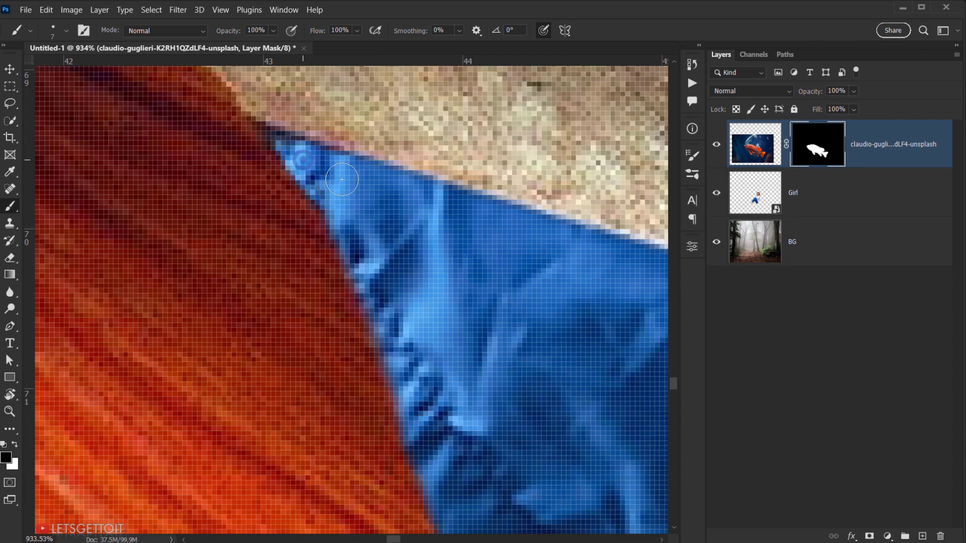
alt+right_click(307, 165)
drag(277, 138, 300, 158)
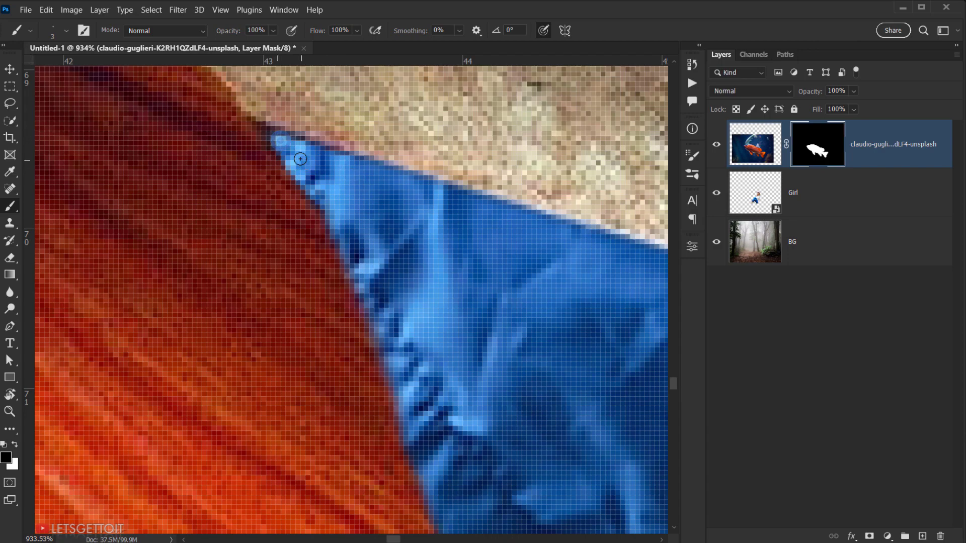
scroll(336, 215, down, 15)
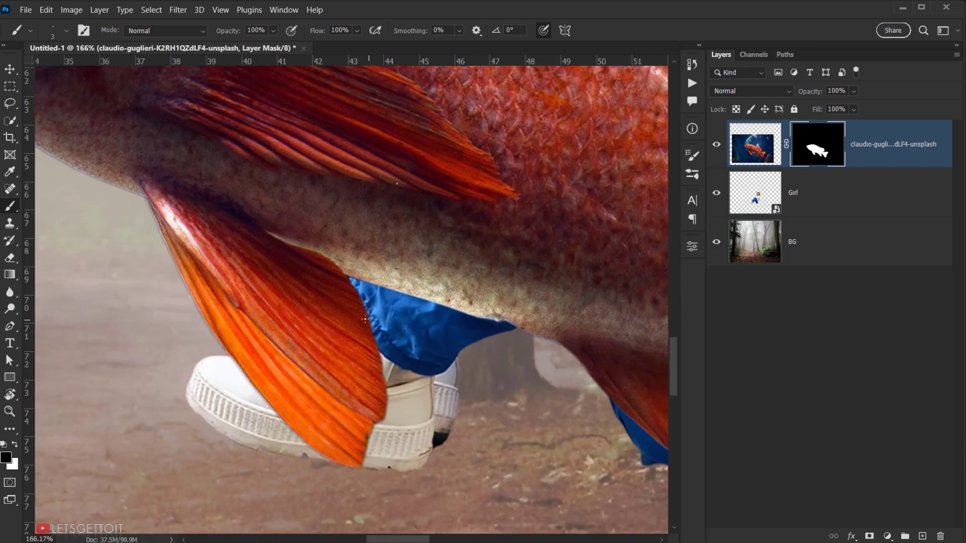
- Touch up the fish's mask along the narrow gap between the rear belly fin and the body, alternating white and black paint
drag(395, 333, 168, 334)
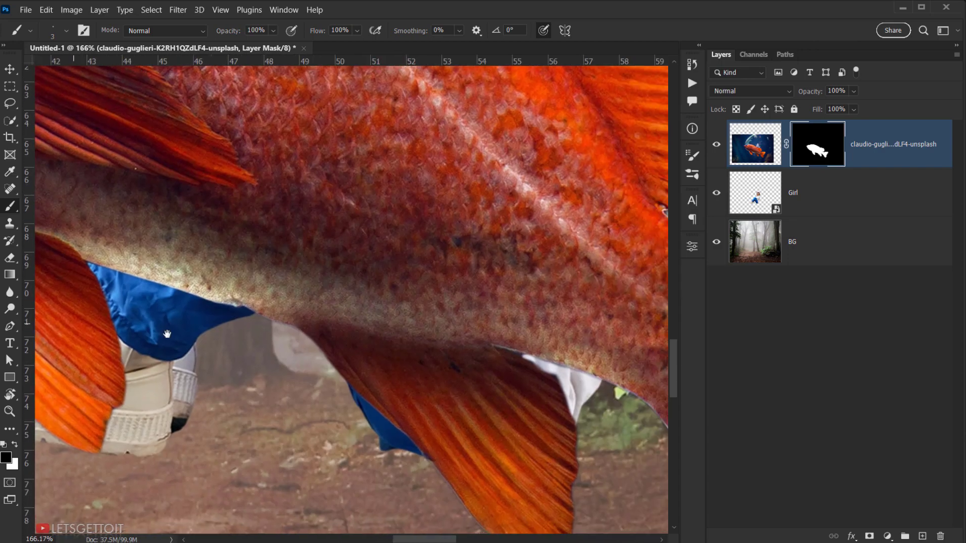
drag(639, 378, 434, 317)
scroll(267, 320, up, 5)
scroll(264, 323, up, 5)
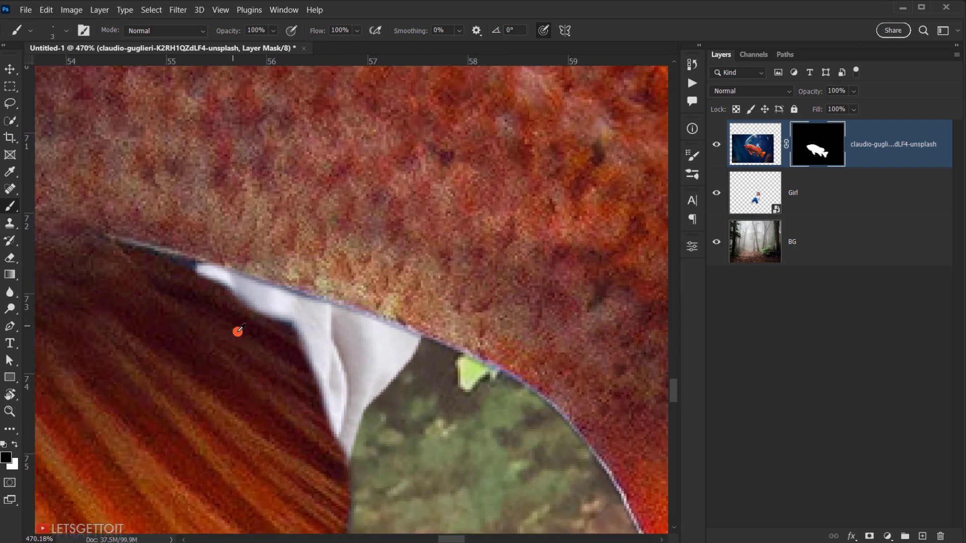
mouse_move(237, 331)
mouse_down()
mouse_move(263, 338)
mouse_move(237, 319)
mouse_move(277, 342)
mouse_move(276, 317)
mouse_up()
key(x)
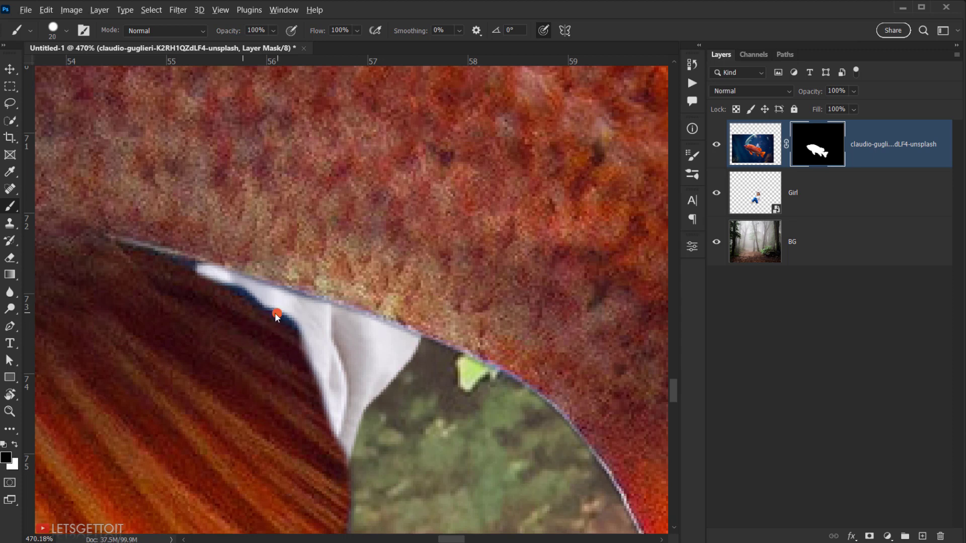
mouse_move(209, 274)
mouse_down()
mouse_move(300, 328)
mouse_move(309, 353)
mouse_move(240, 295)
mouse_up()
key(x)
- Examine the masked edges around the rear dorsal fin and along the fish's back, and check the whole cut-out
drag(425, 298, 282, 475)
drag(345, 351, 369, 425)
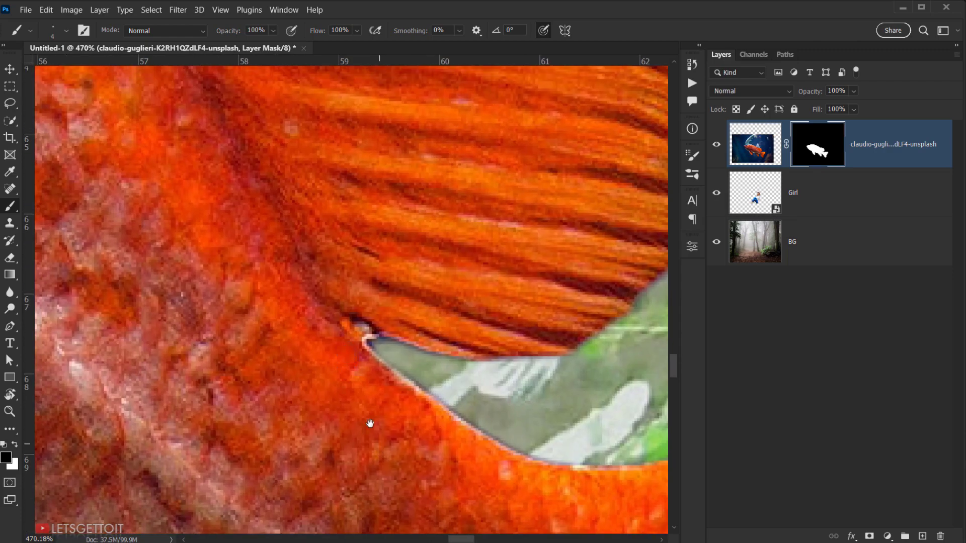
drag(432, 382, 413, 526)
drag(360, 377, 598, 517)
drag(281, 345, 547, 418)
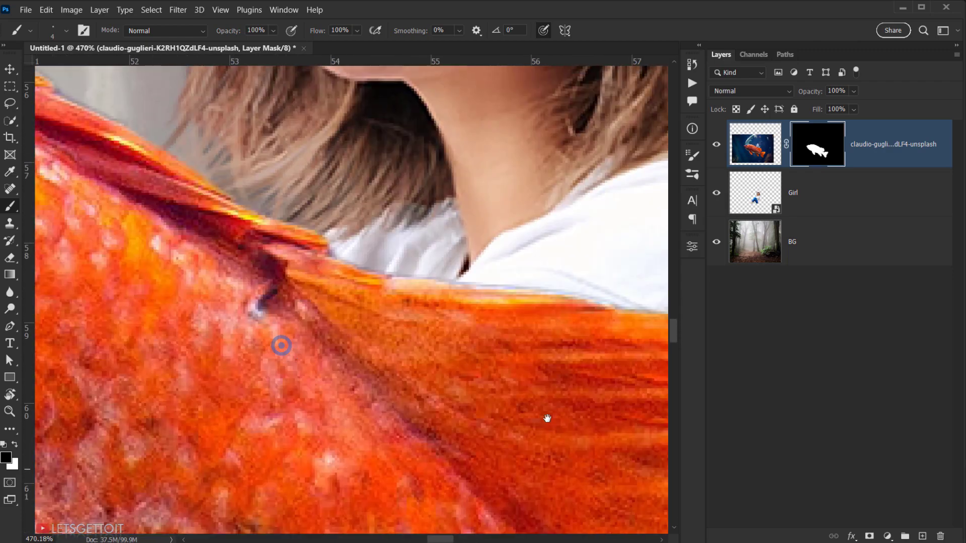
scroll(287, 345, down, 10)
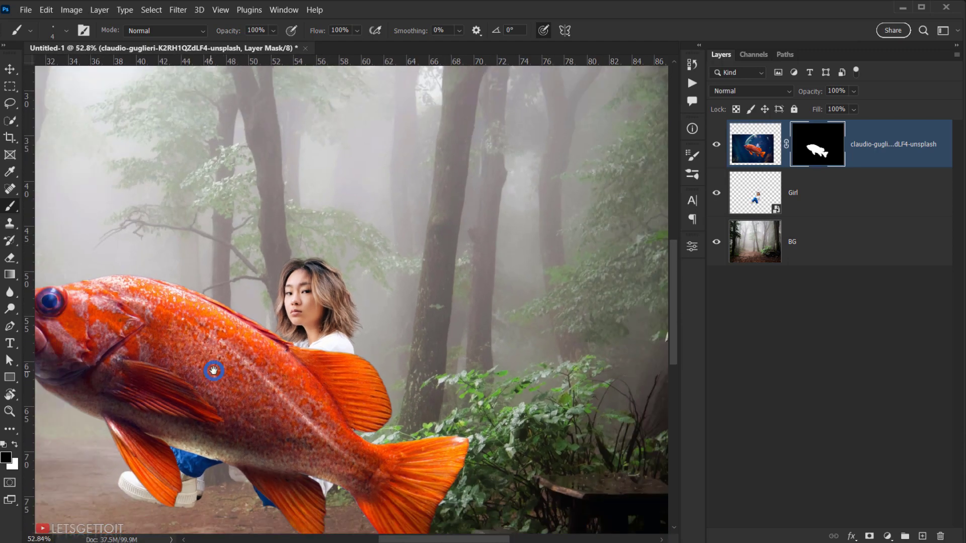
drag(215, 370, 390, 349)
scroll(348, 342, down, 3)
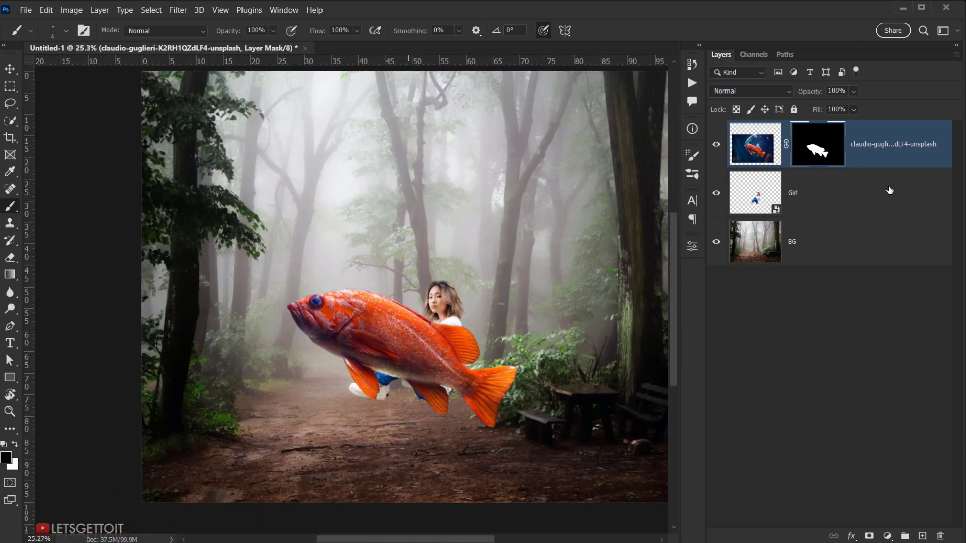
- Convert the masked fish layer to a Smart Object
right_click(884, 155)
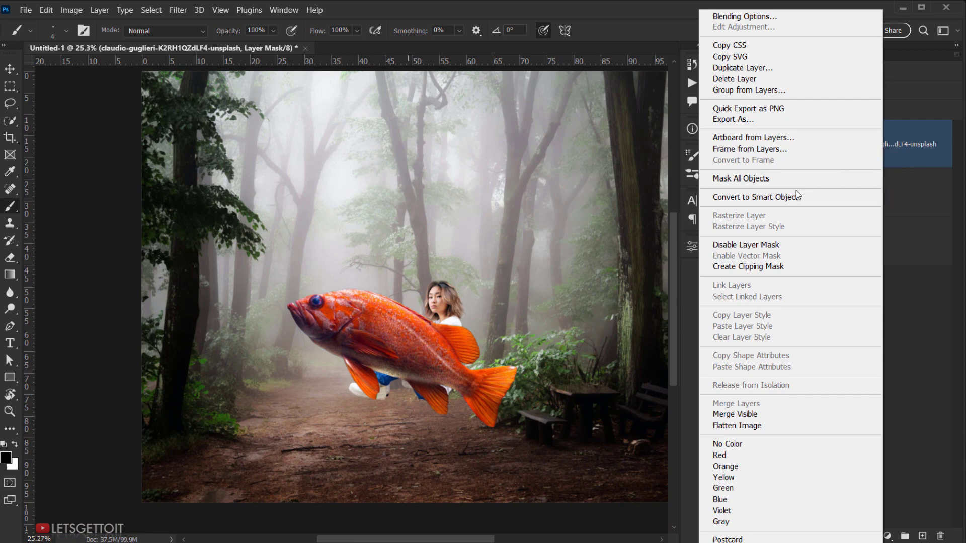
click(755, 197)
- Rotate the fish to -26.87° with Free Transform and move it directly beneath the seated woman
scroll(414, 316, up, 2)
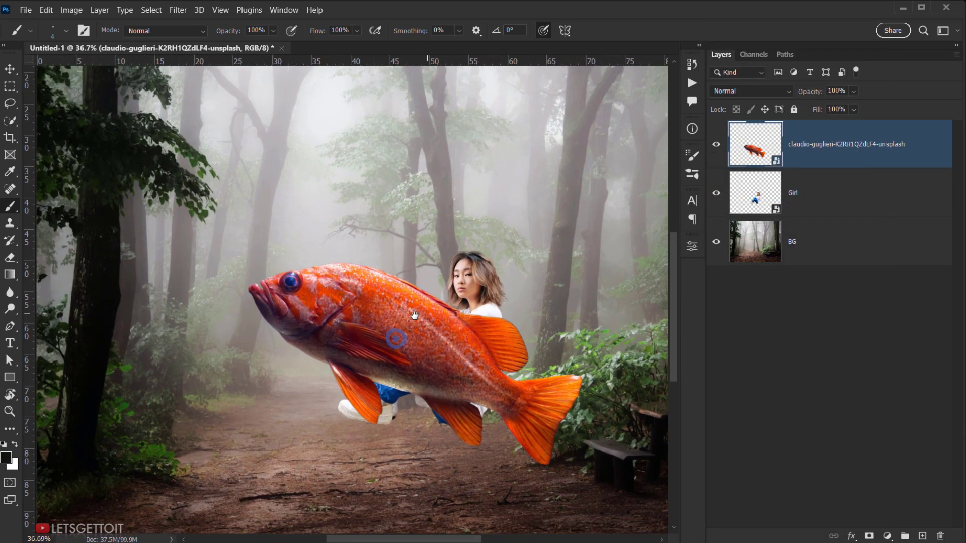
drag(415, 316, 374, 295)
key(ctrl+t)
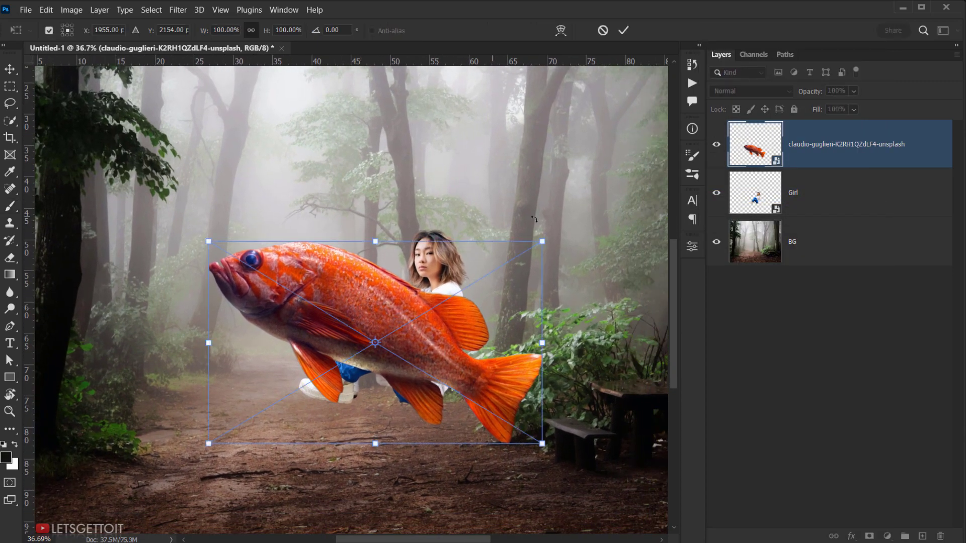
drag(534, 219, 484, 115)
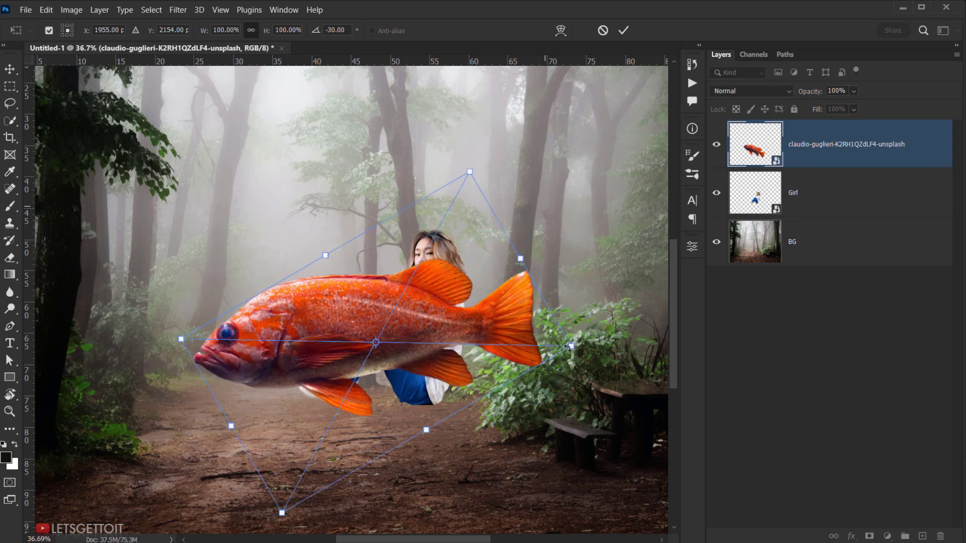
drag(598, 355, 603, 345)
drag(503, 338, 597, 452)
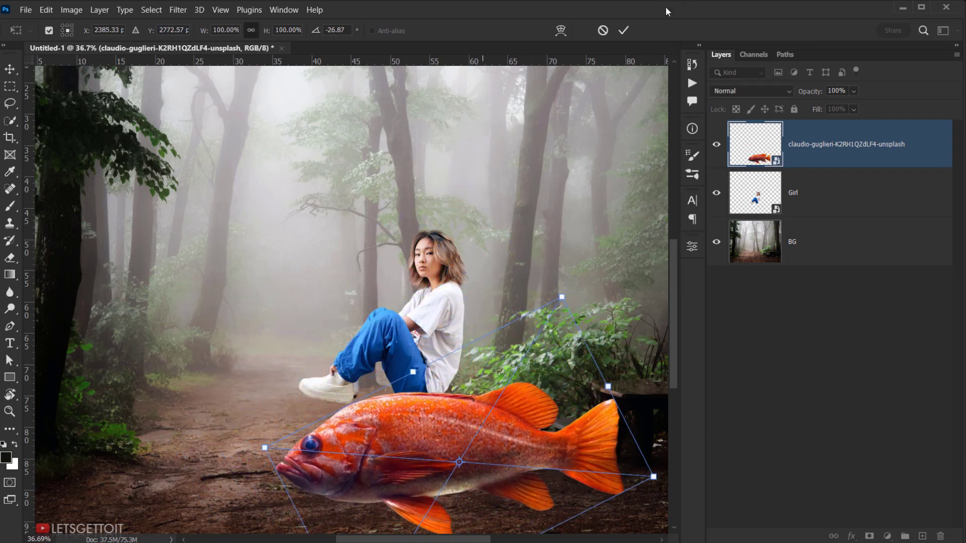
click(622, 31)
mouse_move(475, 399)
mouse_down()
mouse_move(484, 276)
mouse_move(460, 286)
mouse_up()
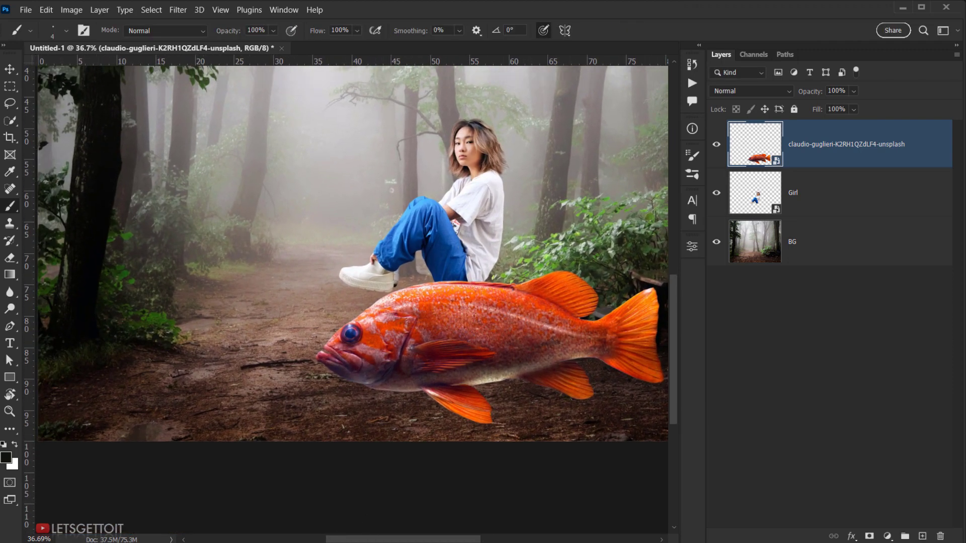
- Place worachat-sodsri-nCz_ZgnbtaE-unsplash.jpg from the Fantasy Manipulation folder into the composition, scaled to 67.94% and shifted so both betta fish fit the canvas
click(119, 542)
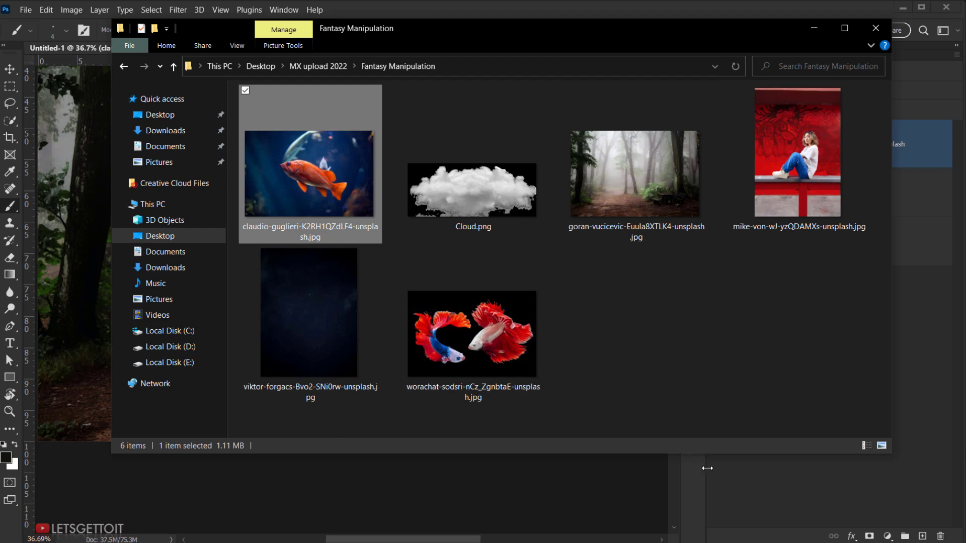
click(456, 346)
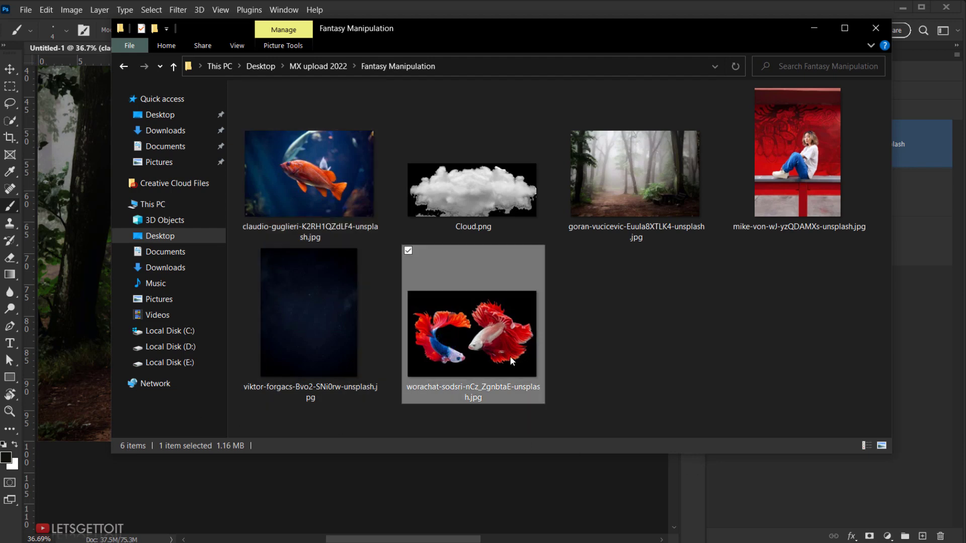
drag(487, 328, 61, 286)
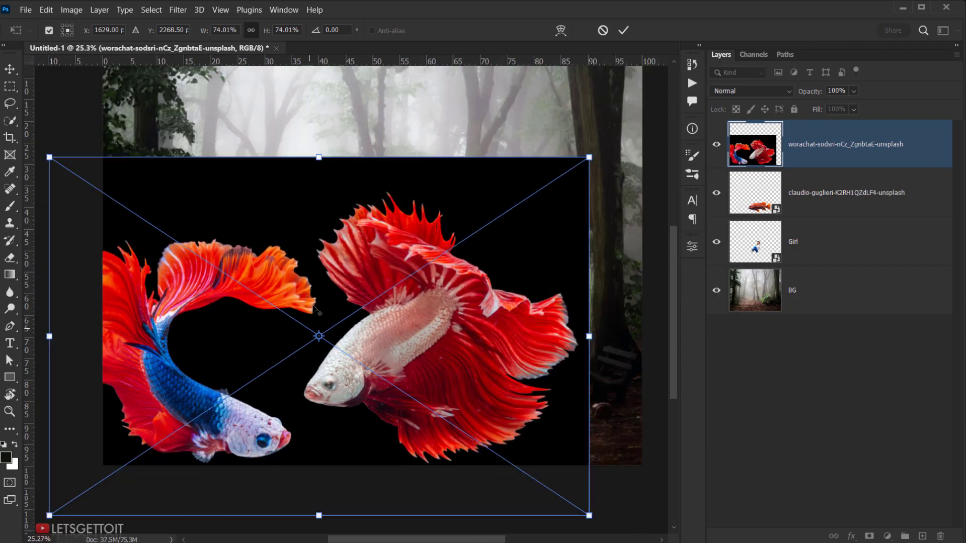
drag(316, 250, 410, 206)
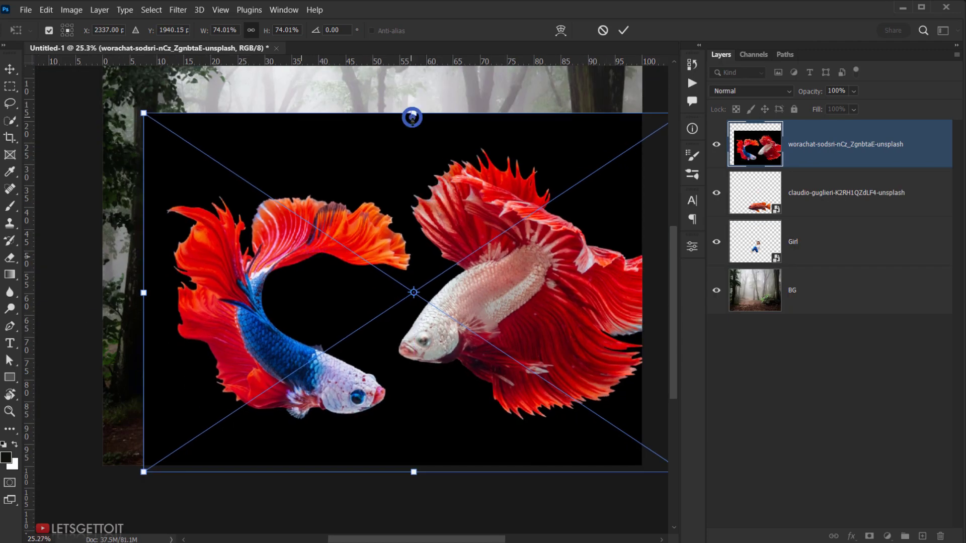
drag(412, 116, 413, 145)
drag(422, 278, 375, 204)
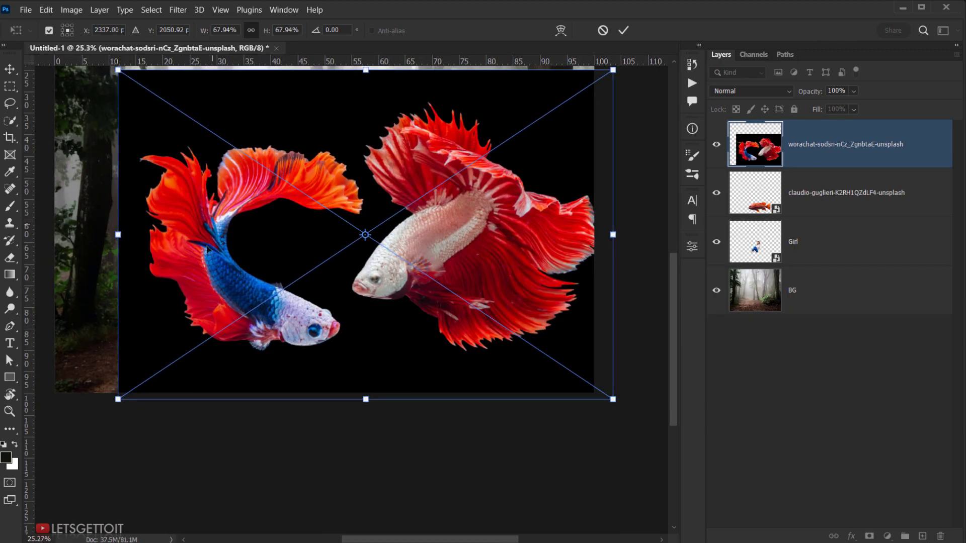
click(623, 31)
- Draw a loose Lasso selection around the blue-and-red betta fish and copy it to a new layer
scroll(423, 192, up, 1)
drag(384, 188, 421, 276)
click(10, 104)
drag(488, 340, 345, 247)
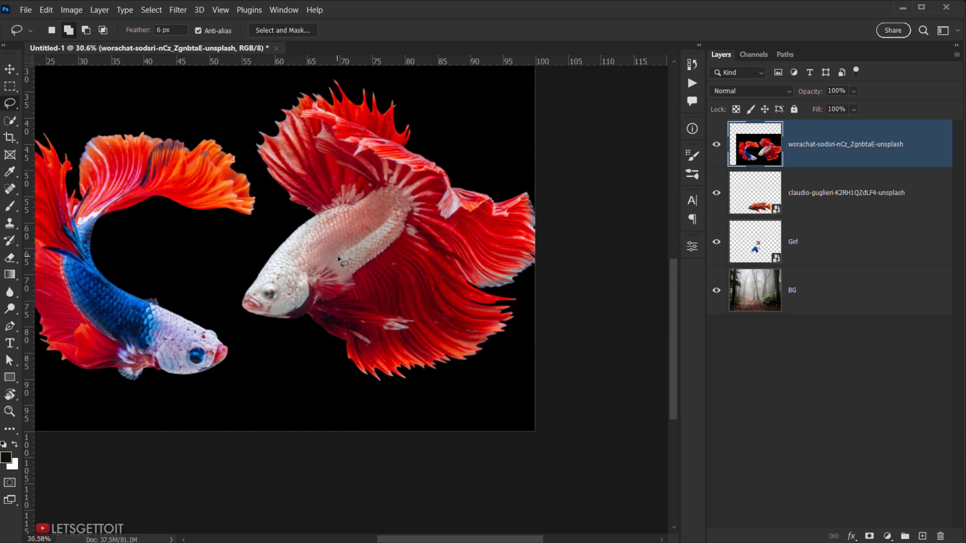
scroll(340, 251, down, 3)
drag(267, 162, 296, 195)
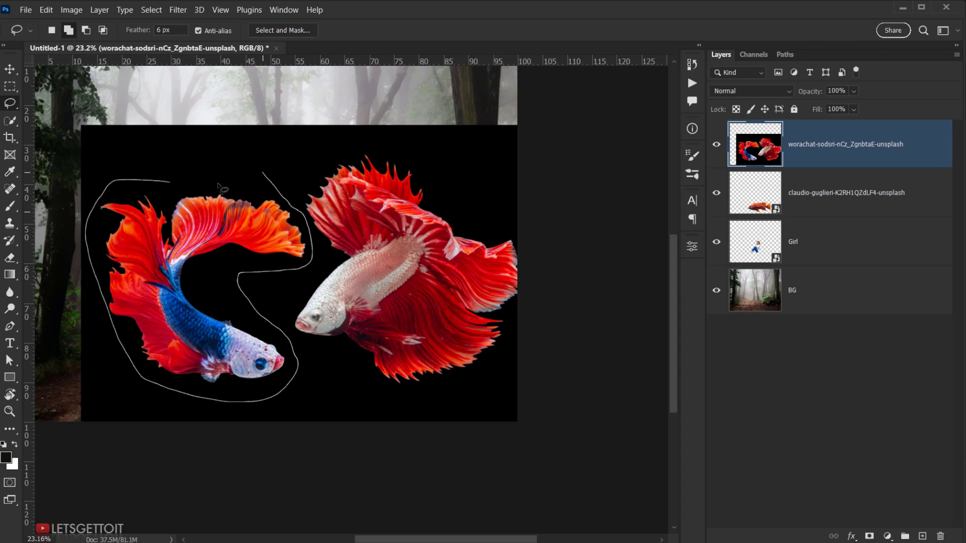
drag(263, 173, 261, 172)
drag(311, 241, 303, 248)
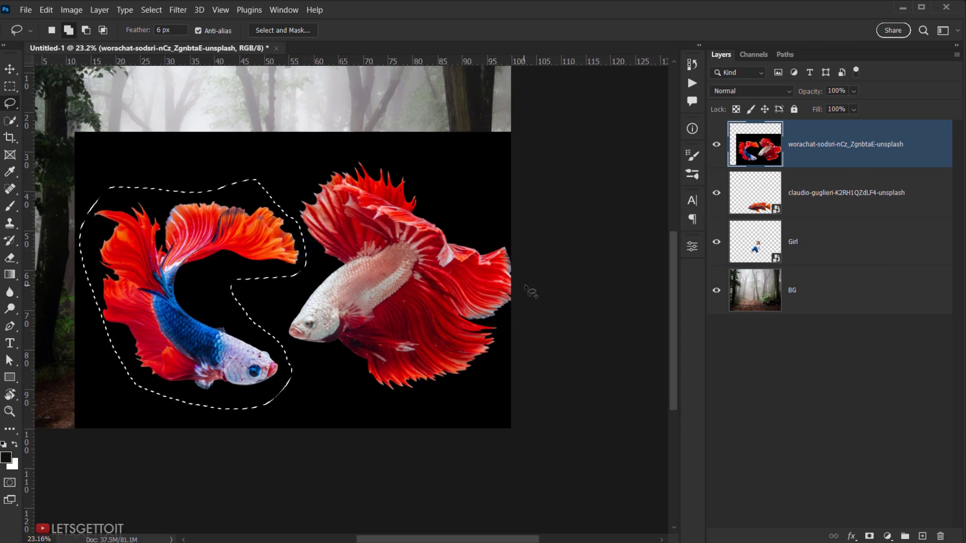
key(ctrl+j)
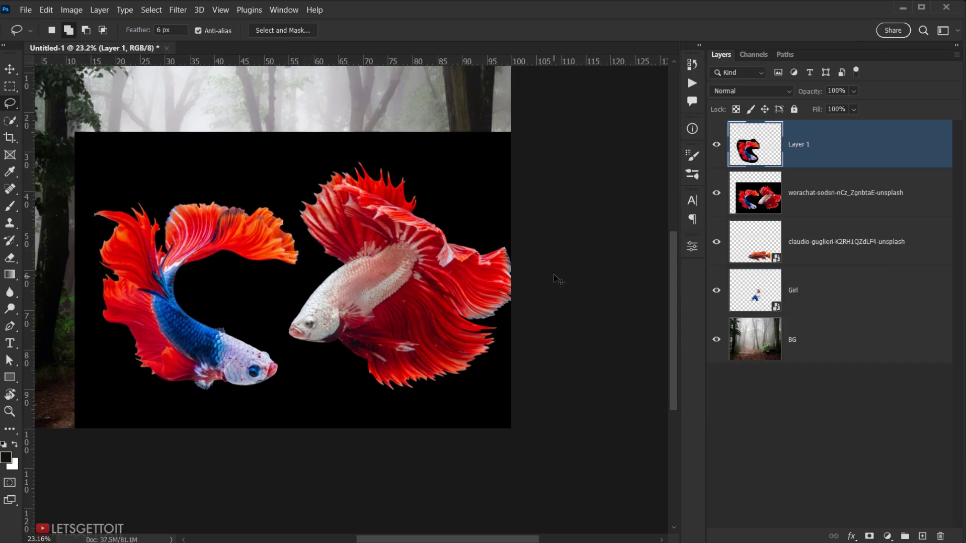
- Hide and delete the source layer containing both betta fish
click(716, 193)
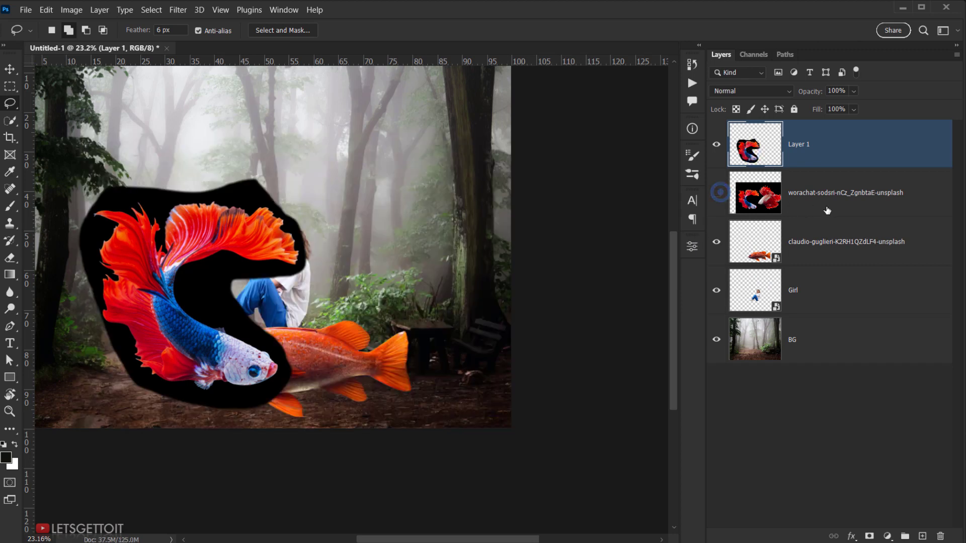
click(845, 203)
drag(825, 191, 941, 535)
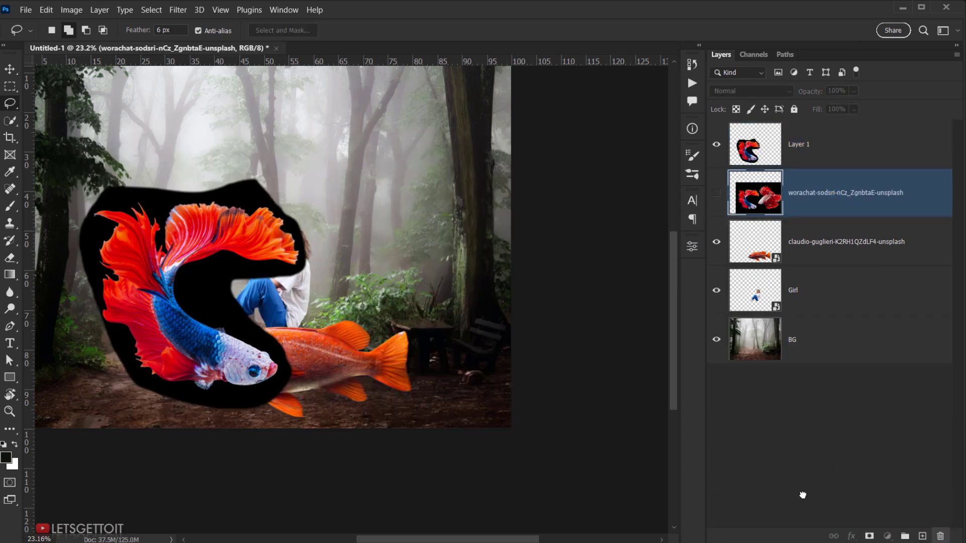
- Rename the copied betta layer to Small Fish and the orange fish layer to Big Fish
drag(378, 276, 467, 286)
click(841, 160)
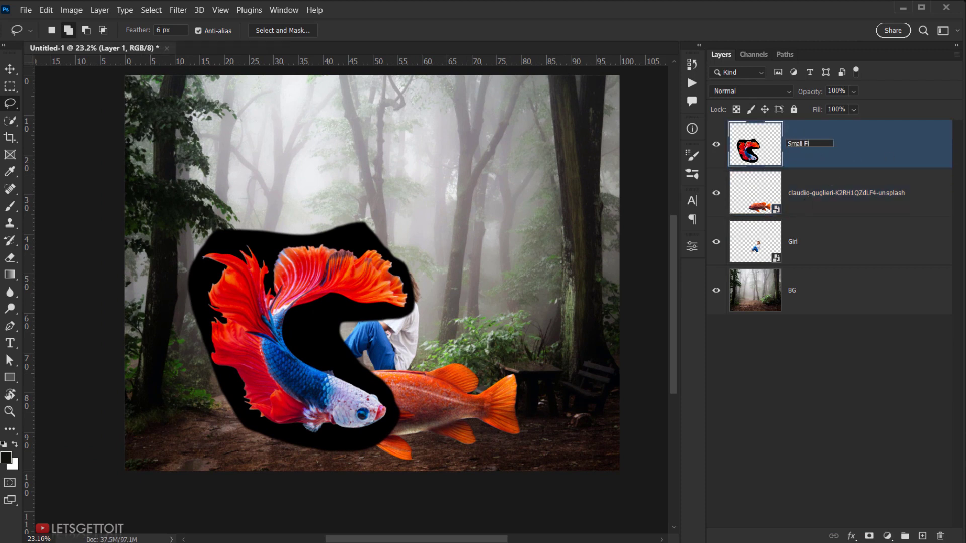
key(Return)
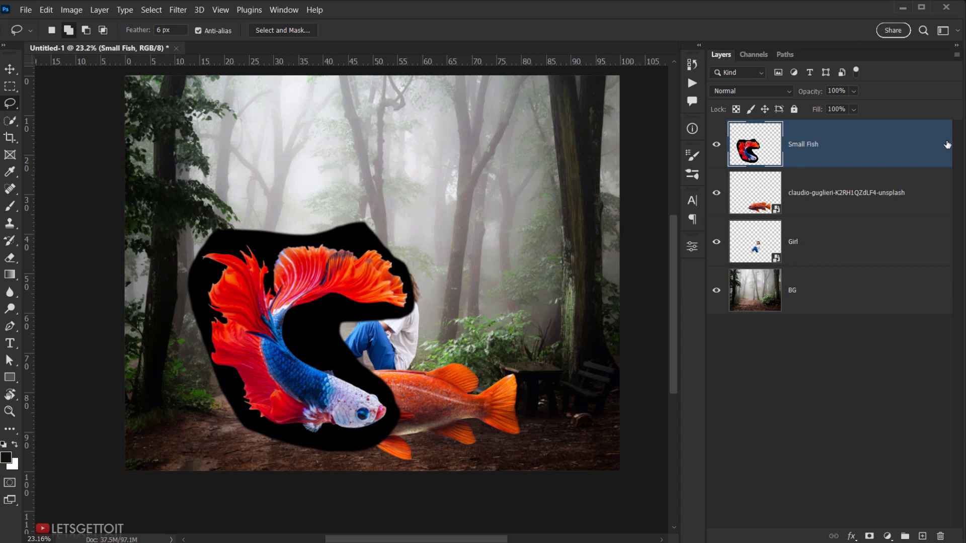
drag(360, 213, 351, 218)
double_click(828, 193)
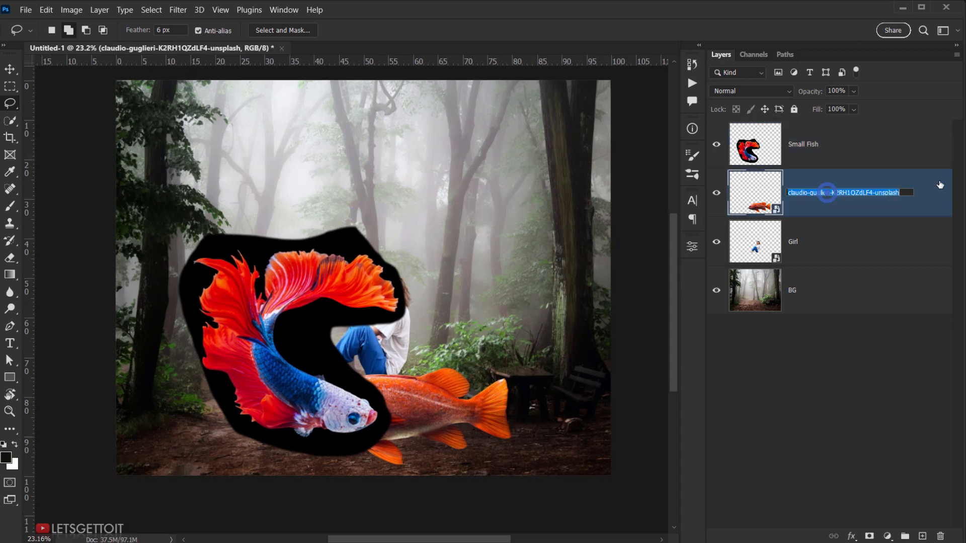
text(Big F)
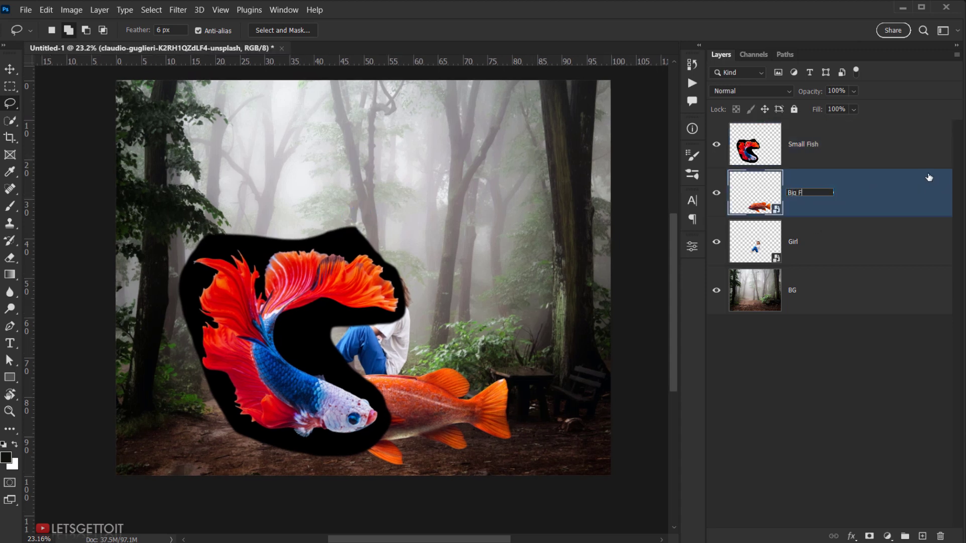
text(ish)
key(Return)
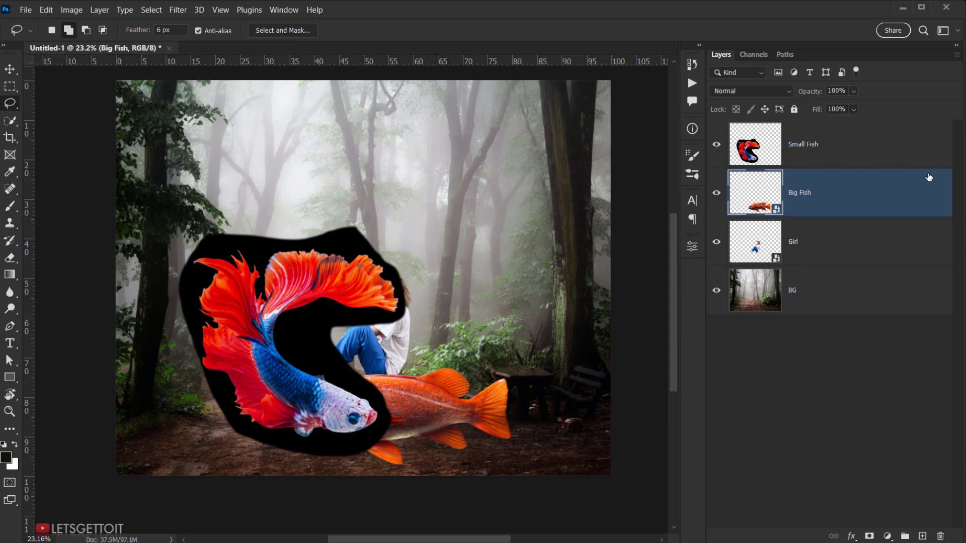
- Select the betta fish on the Small Fish layer with the automatic Subject selection
click(866, 166)
scroll(370, 326, up, 3)
drag(218, 302, 256, 290)
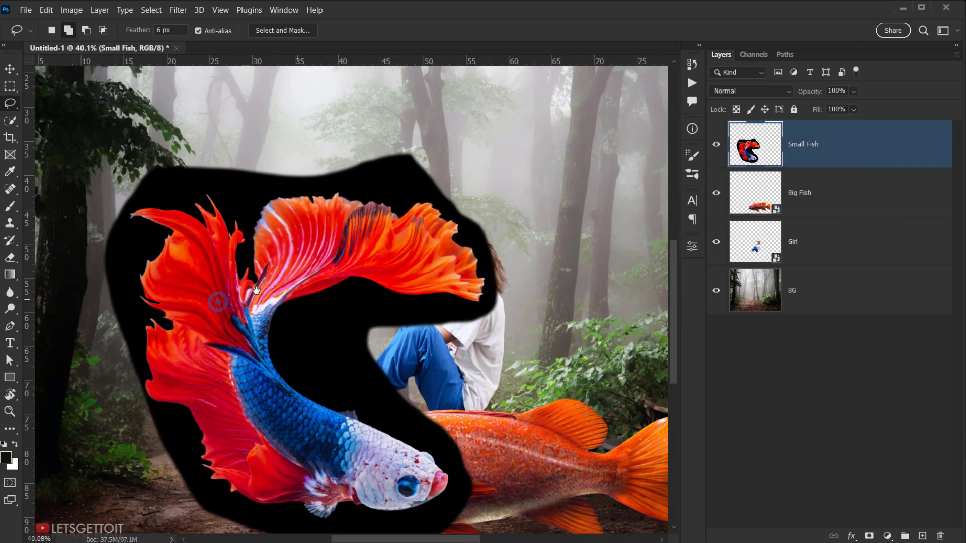
click(151, 10)
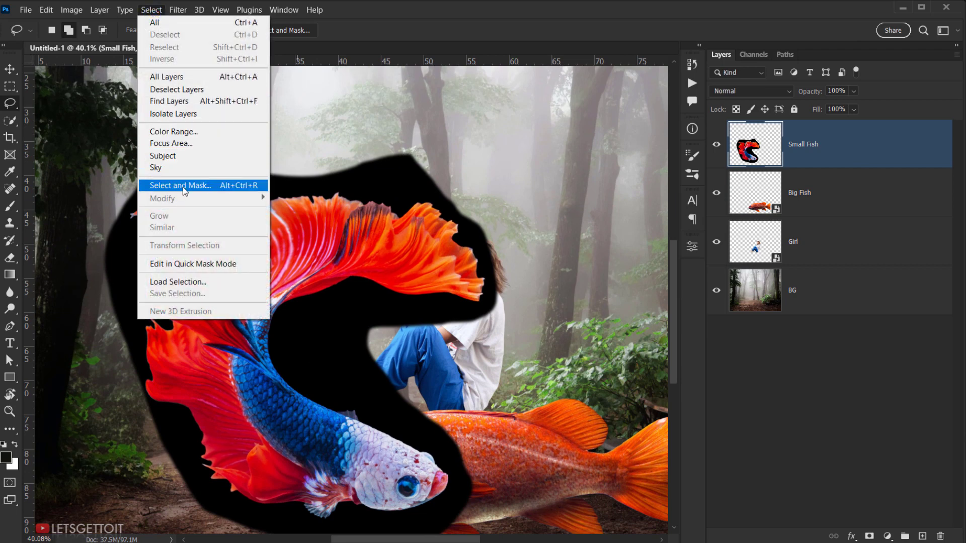
click(164, 156)
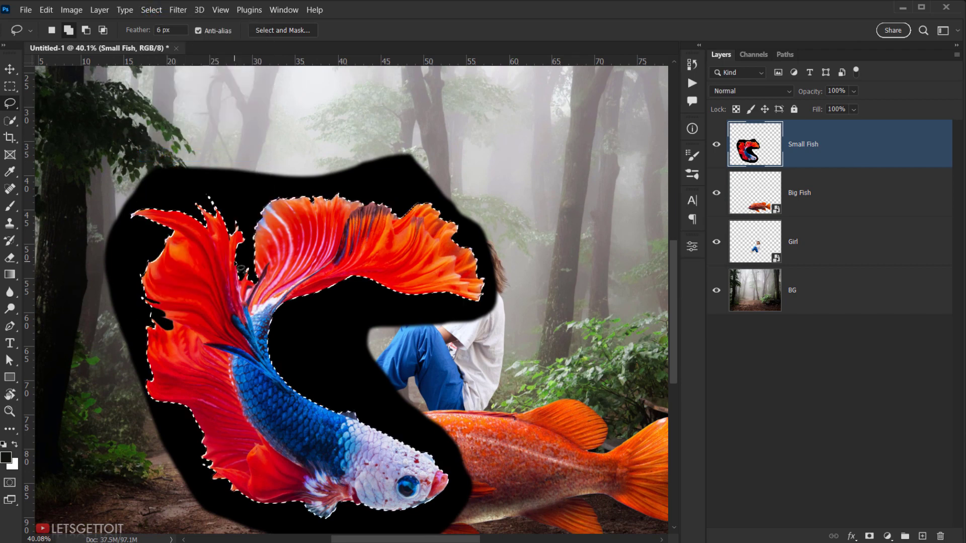
- Subtract the large black gap between the betta's outer tail fin lobes from the selection with the Quick Selection tool
scroll(241, 268, up, 6)
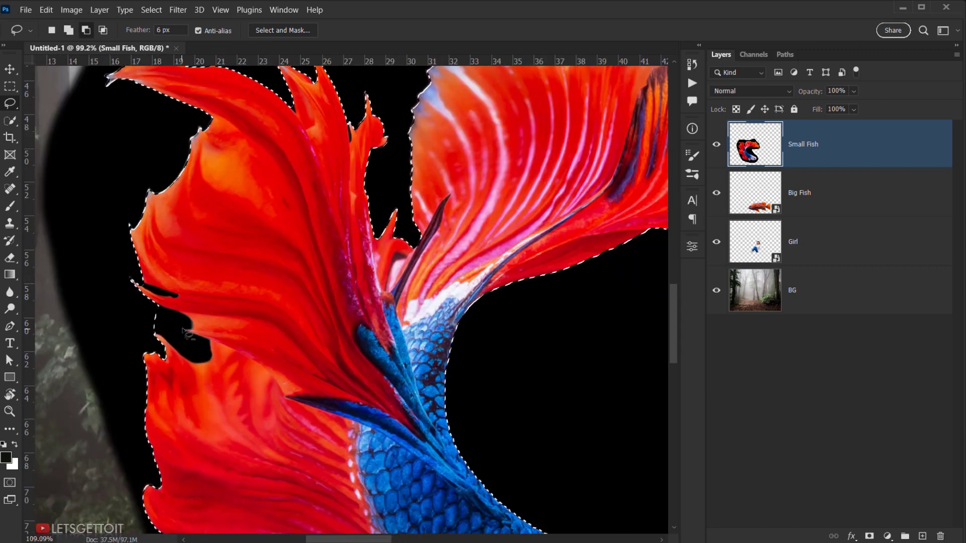
scroll(185, 332, up, 2)
scroll(211, 371, up, 1)
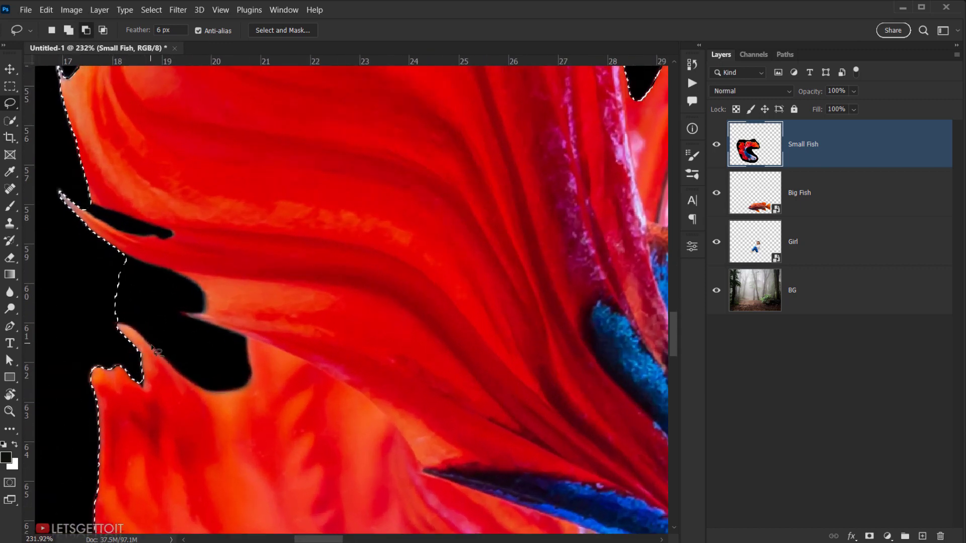
scroll(201, 359, down, 3)
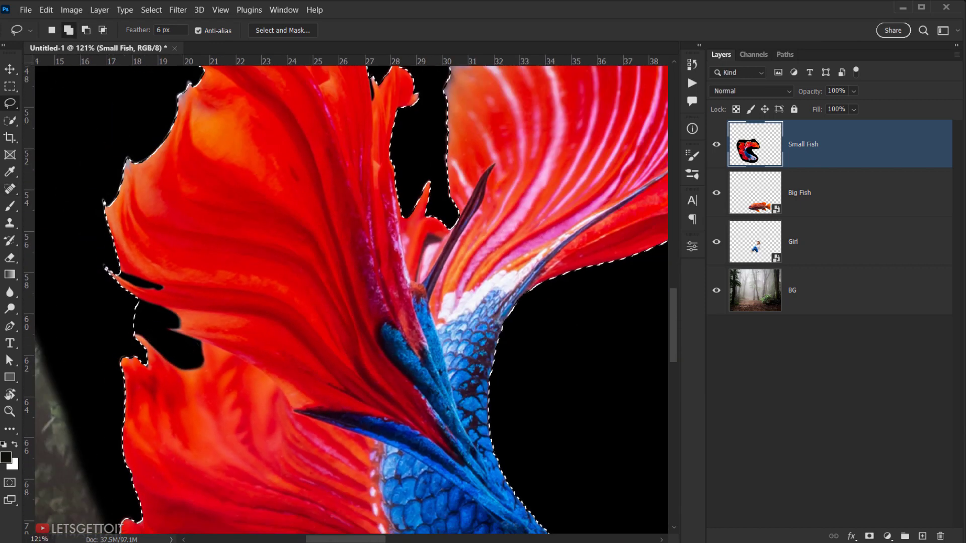
right_click(9, 121)
click(50, 133)
scroll(109, 312, up, 3)
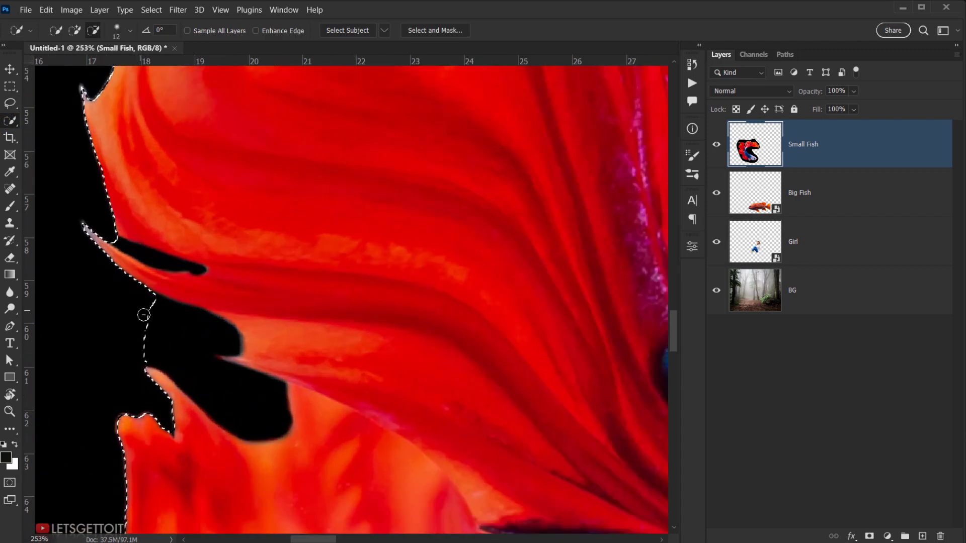
drag(141, 314, 174, 326)
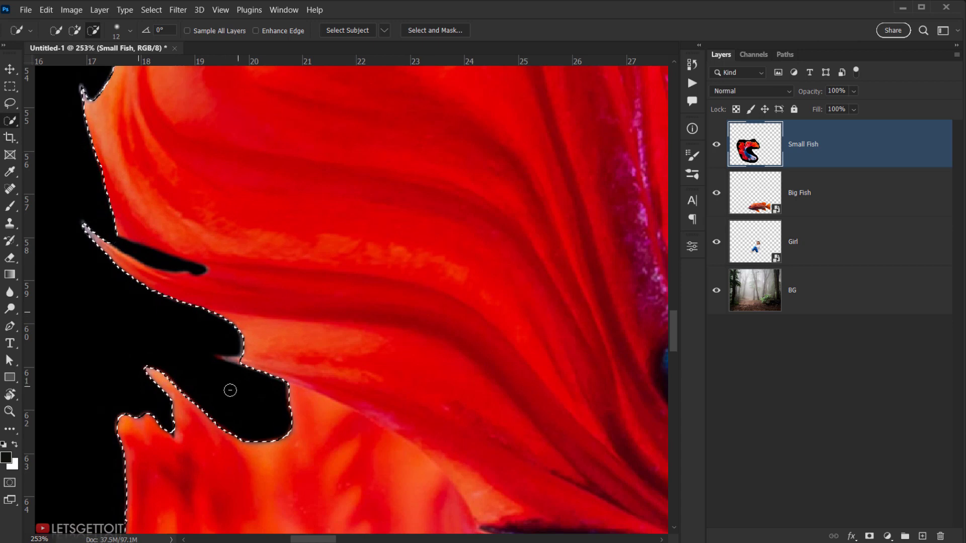
- Refine the selection around the thin fin strand in the gap using a size 3 Quick Selection brush, adding the strand back
scroll(231, 382, up, 3)
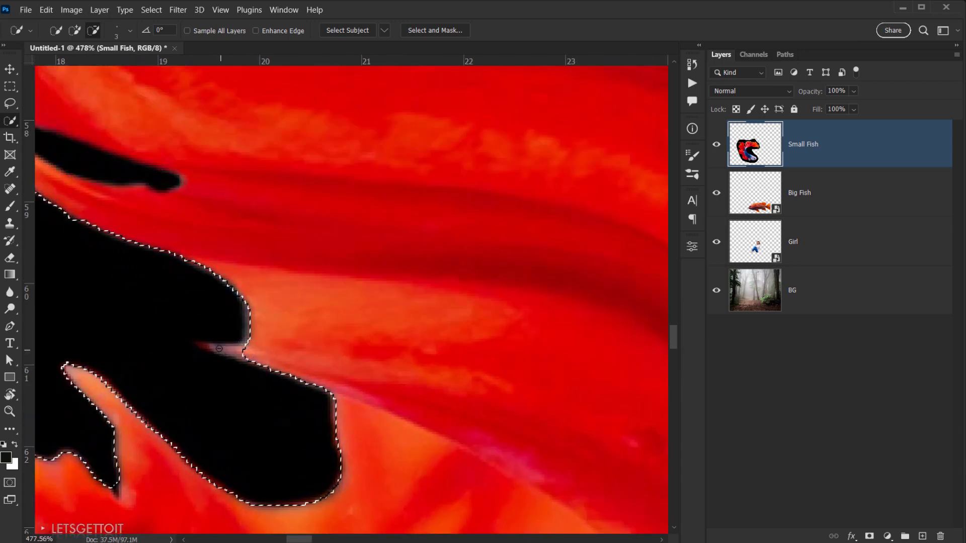
click(237, 352)
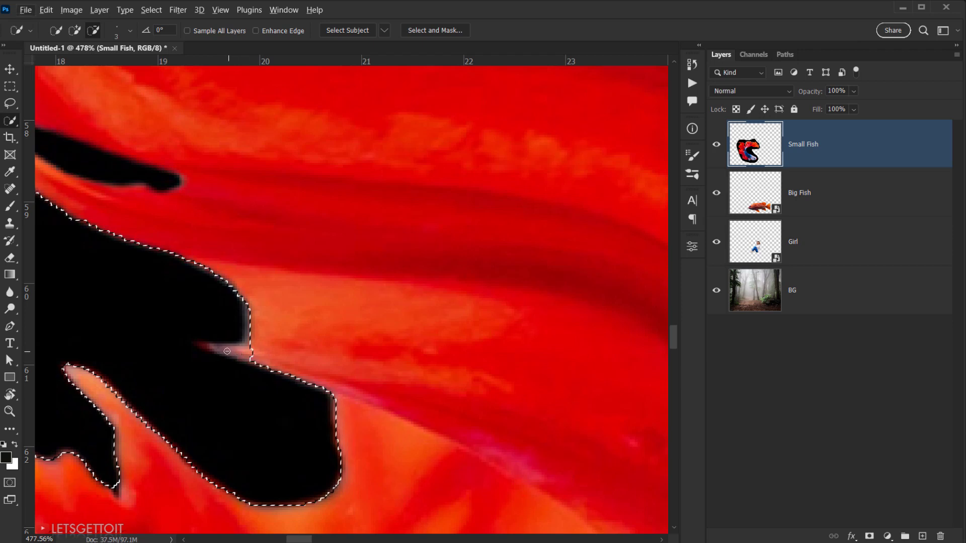
click(227, 351)
click(265, 353)
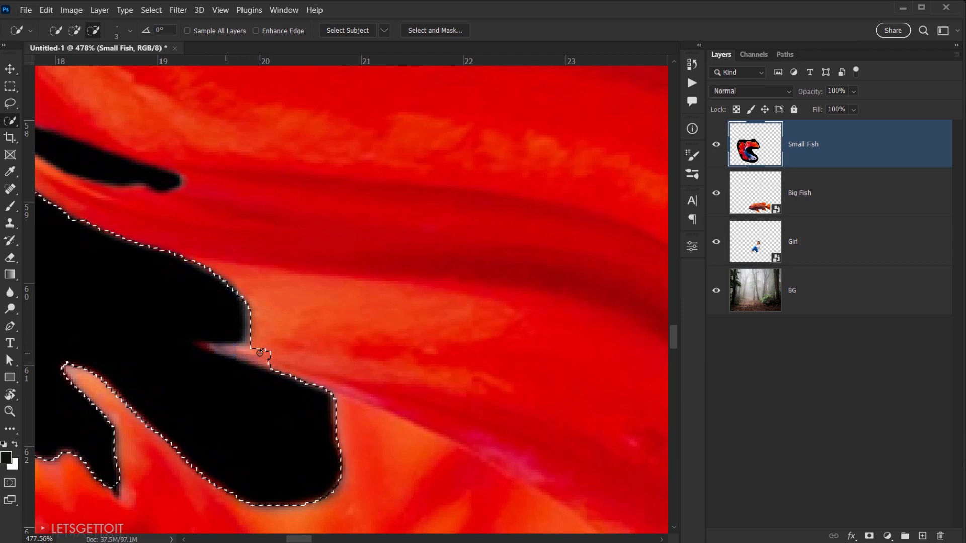
drag(267, 351, 223, 350)
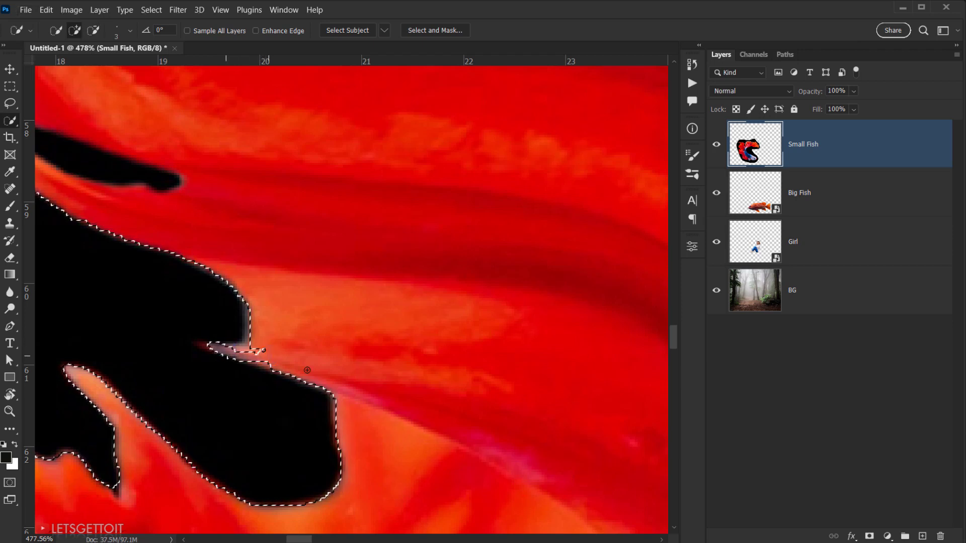
key(alt)
shift+click(263, 350)
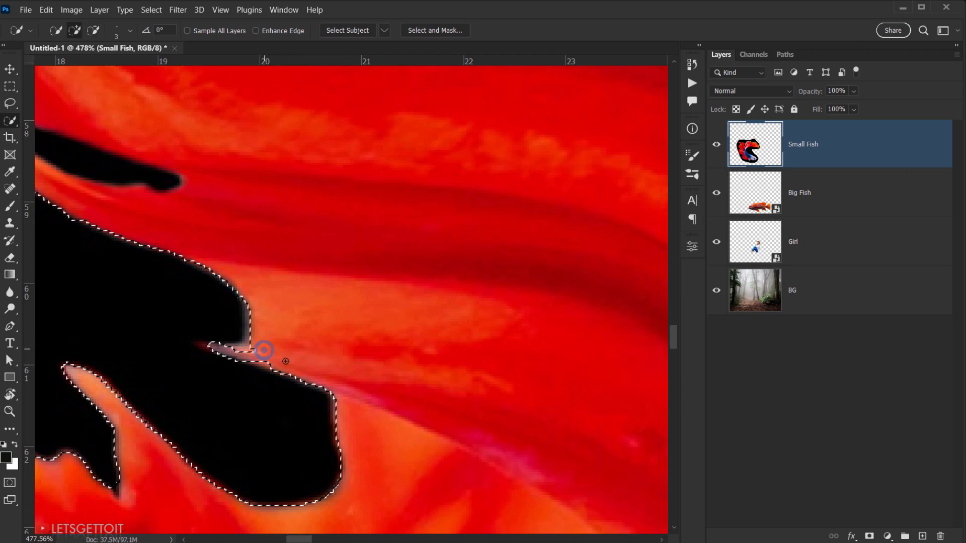
- Subtract the narrow black slit above the pointed fin strand from the selection with a size 6 Quick Selection brush
drag(207, 330, 376, 459)
drag(174, 248, 193, 252)
mouse_move(177, 255)
mouse_down()
mouse_move(169, 257)
mouse_move(189, 339)
mouse_move(173, 297)
mouse_up()
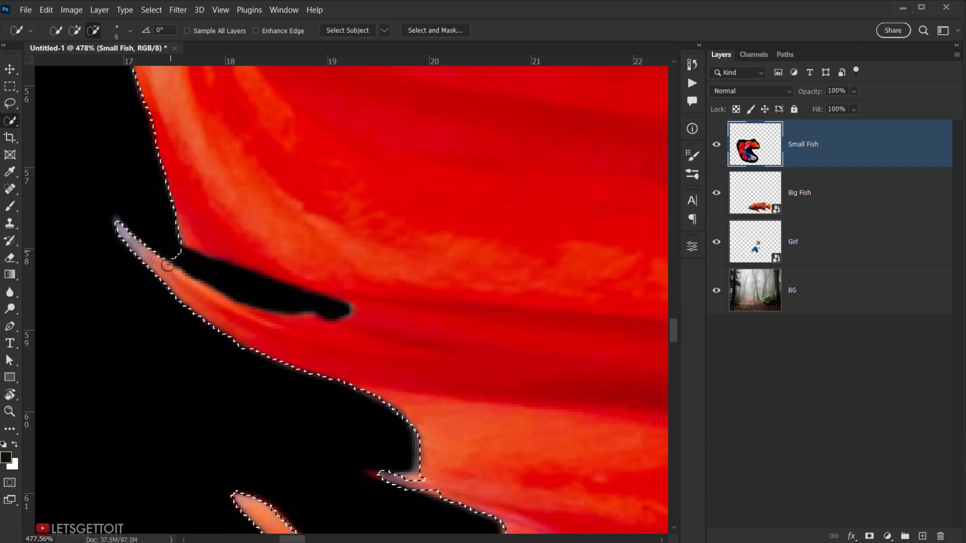
mouse_move(177, 255)
mouse_down()
mouse_move(346, 306)
mouse_move(324, 176)
mouse_move(343, 102)
mouse_move(323, 134)
mouse_move(224, 190)
mouse_move(203, 222)
mouse_move(214, 234)
mouse_up()
- Open the small fish's selection in the Select and Mask workspace and check the whole cut-out
scroll(351, 301, down, 2)
scroll(346, 306, down, 6)
click(445, 31)
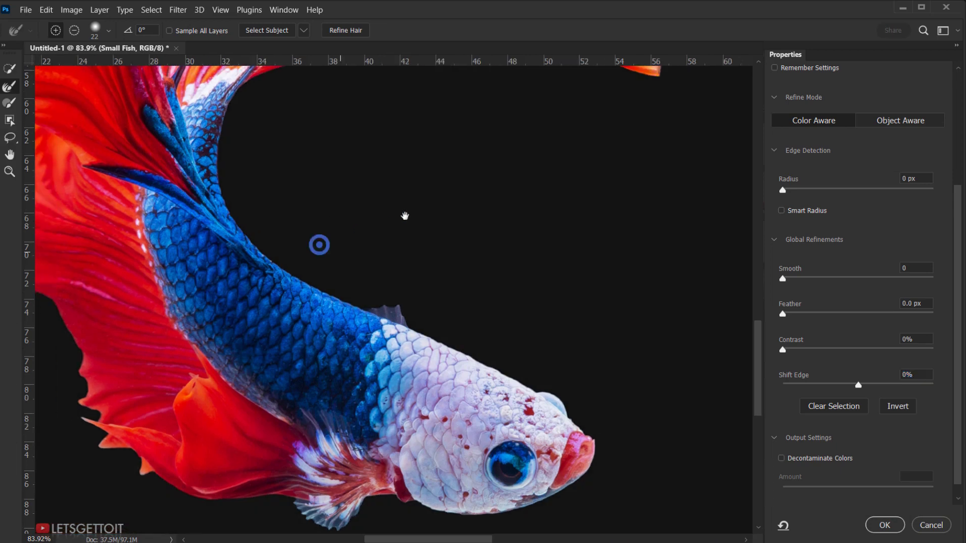
scroll(408, 306, down, 10)
drag(405, 216, 337, 353)
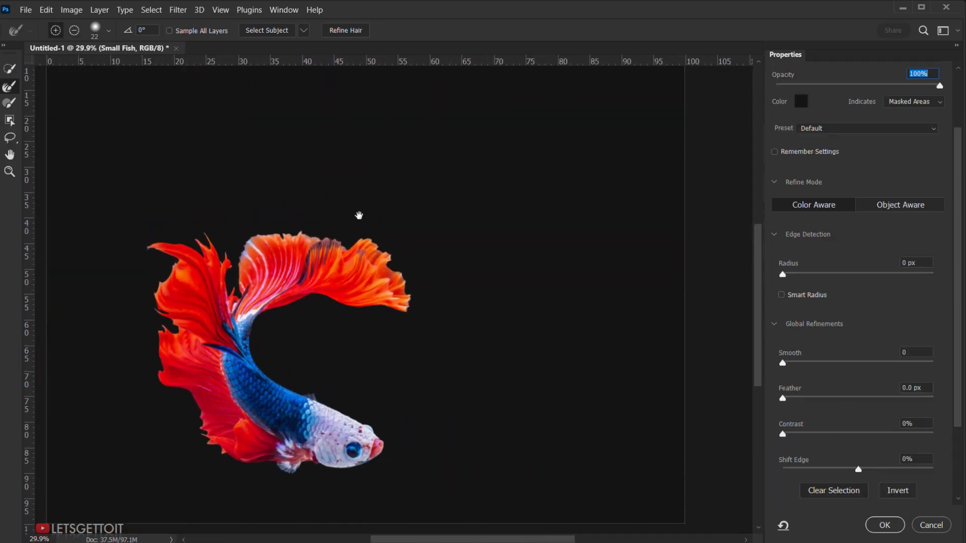
drag(355, 215, 421, 216)
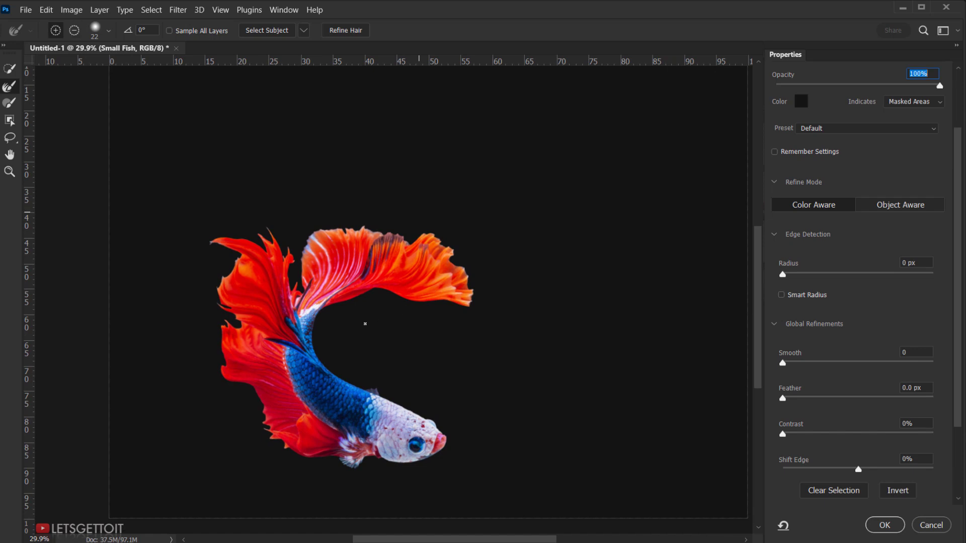
- Refine the small fish selection with Smooth 12 and Shift Edge -10%, and apply it as a mask on the Small Fish layer
drag(366, 323, 406, 300)
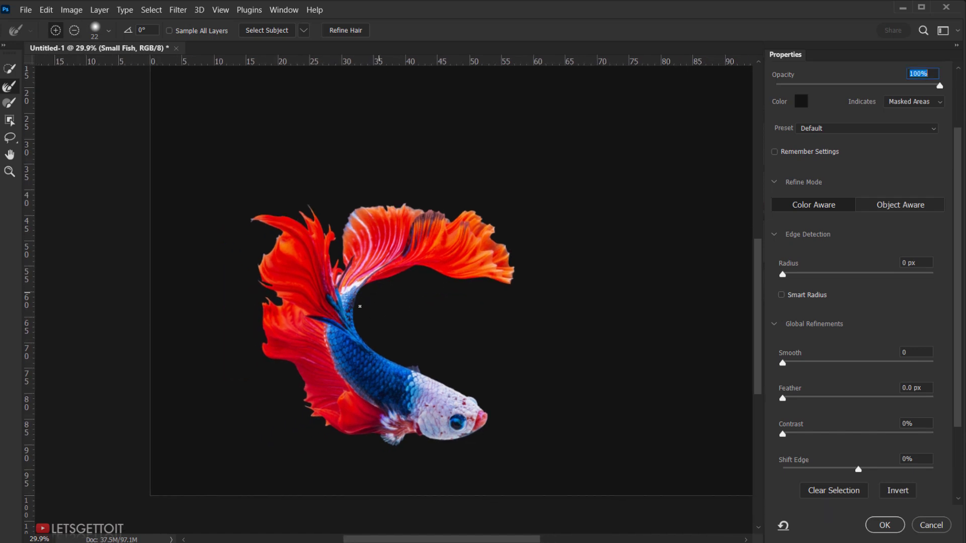
scroll(359, 306, up, 1)
drag(415, 259, 405, 256)
scroll(405, 257, up, 7)
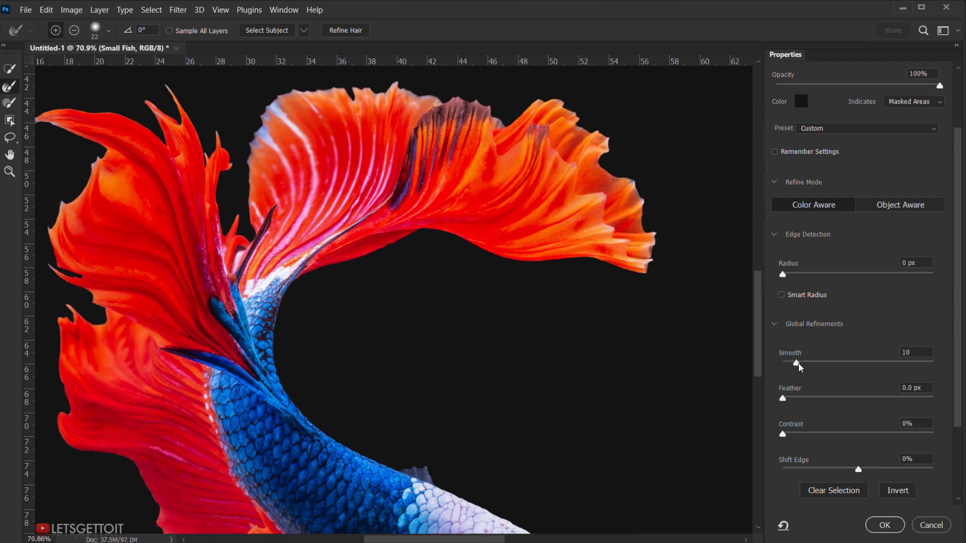
drag(436, 340, 346, 233)
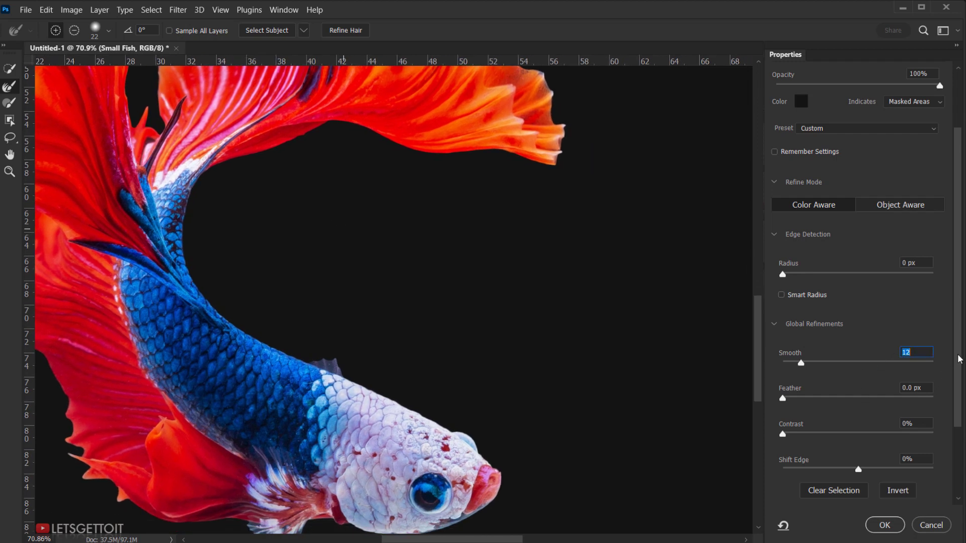
scroll(959, 359, down, 2)
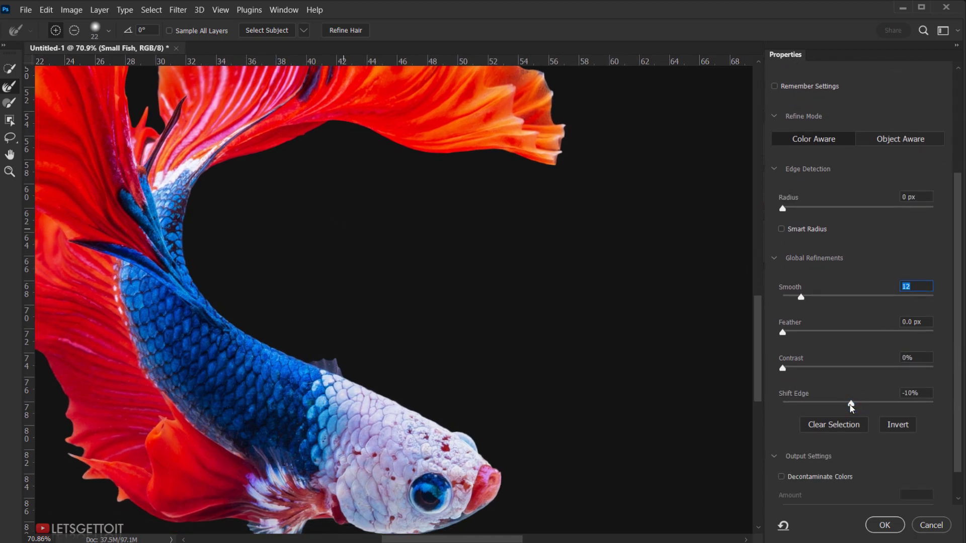
drag(850, 404, 850, 406)
click(887, 524)
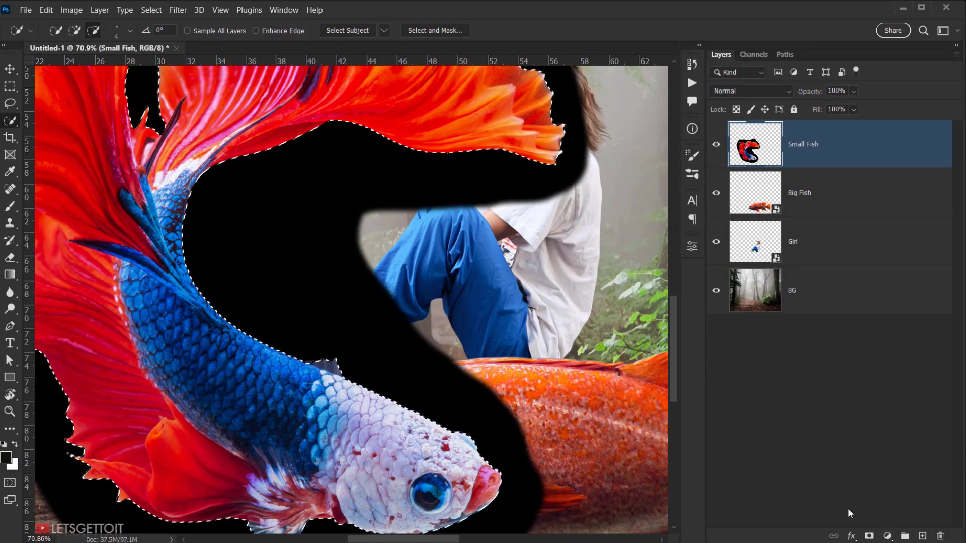
click(869, 536)
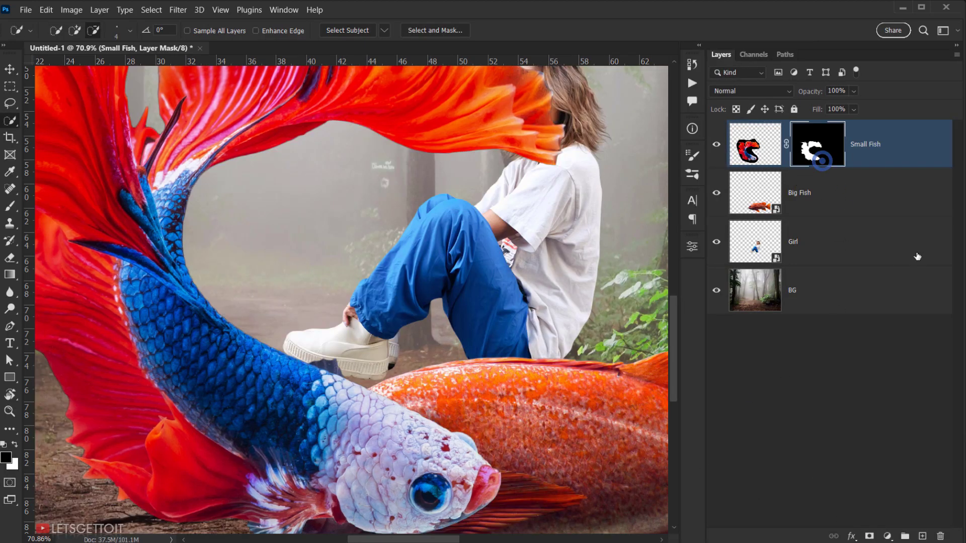
- Brush on the Small Fish layer mask to clean up the black spot in the narrow notch of the tail fin
drag(333, 344, 459, 386)
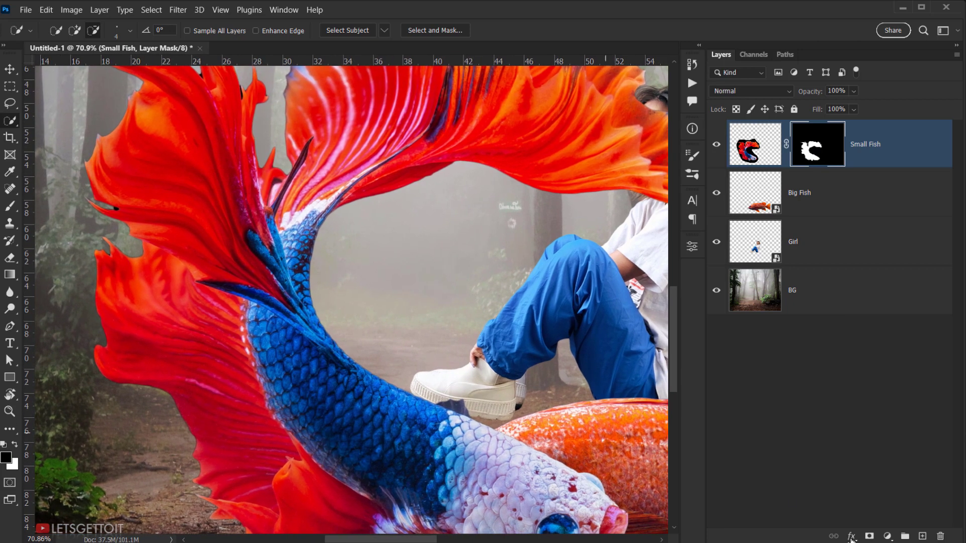
drag(334, 336, 389, 435)
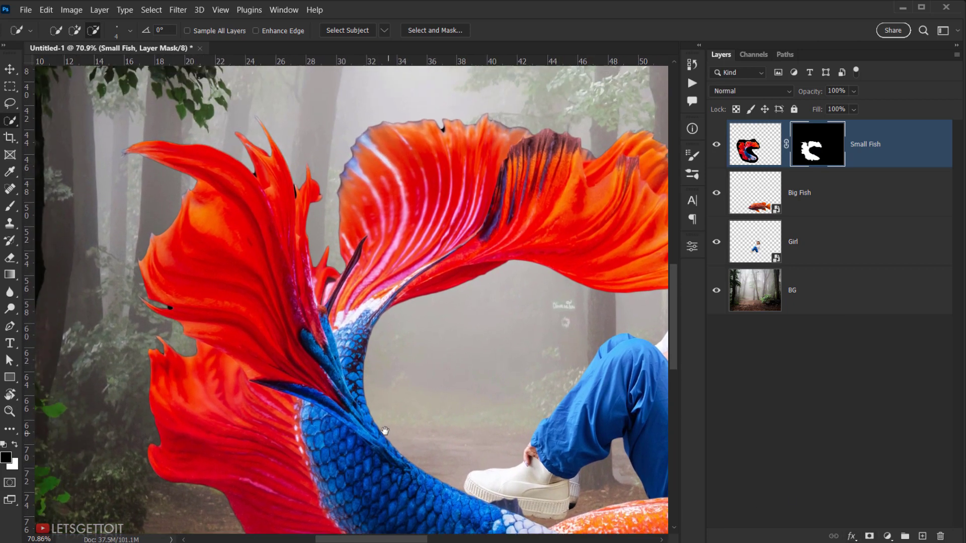
scroll(185, 287, up, 5)
scroll(186, 287, up, 2)
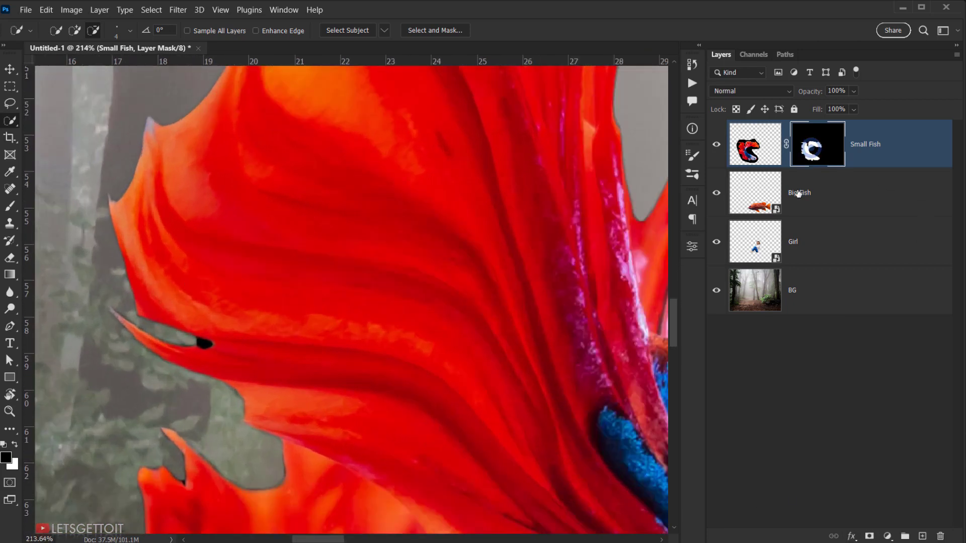
key(b)
alt+right_click(224, 270)
scroll(230, 276, up, 7)
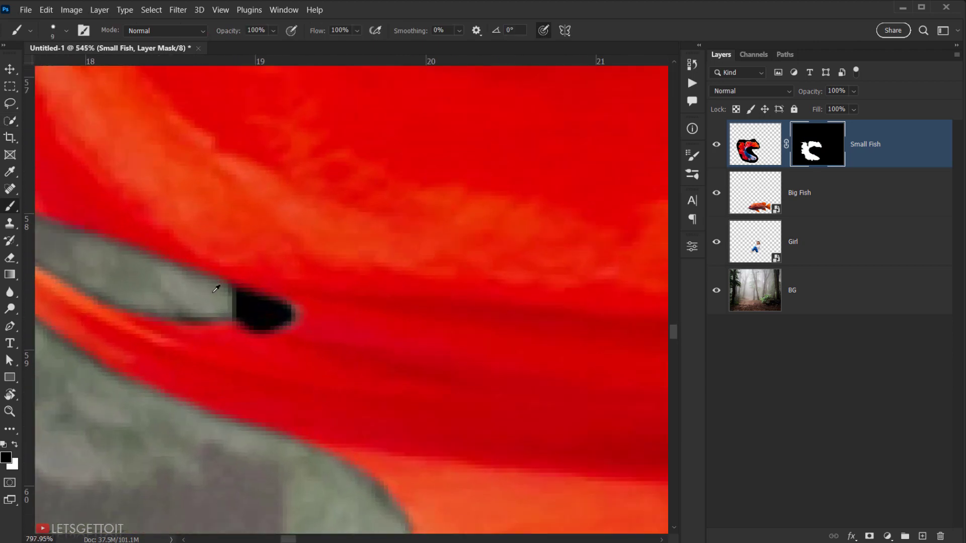
alt+right_click(245, 309)
key(x)
click(222, 299)
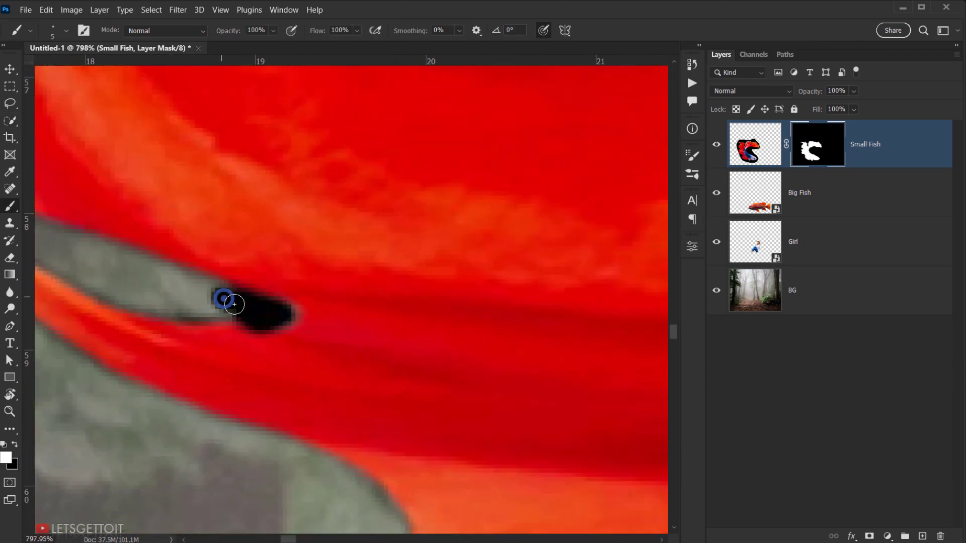
mouse_move(235, 305)
mouse_down()
mouse_move(281, 315)
mouse_move(235, 301)
mouse_move(266, 318)
mouse_move(173, 307)
mouse_move(228, 308)
mouse_move(260, 324)
mouse_move(283, 318)
mouse_move(265, 308)
mouse_move(191, 296)
mouse_move(347, 377)
mouse_move(398, 237)
mouse_move(289, 215)
mouse_up()
key(x)
- Paint black on the mask with a tiny brush to remove the dark fringe around the pointed notch of the lower fin
scroll(350, 306, up, 8)
drag(345, 328, 336, 336)
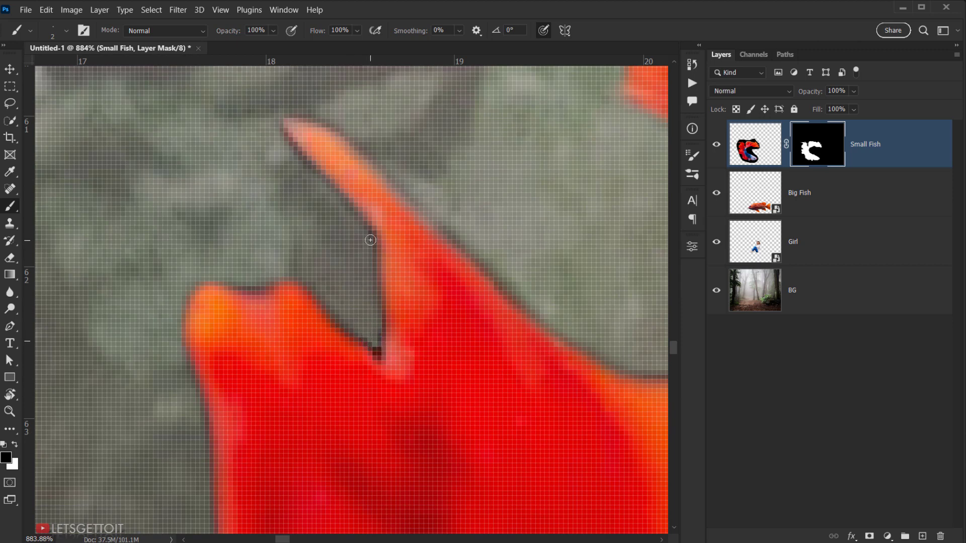
drag(371, 240, 373, 251)
click(371, 237)
drag(308, 168, 276, 131)
key(bracketright)
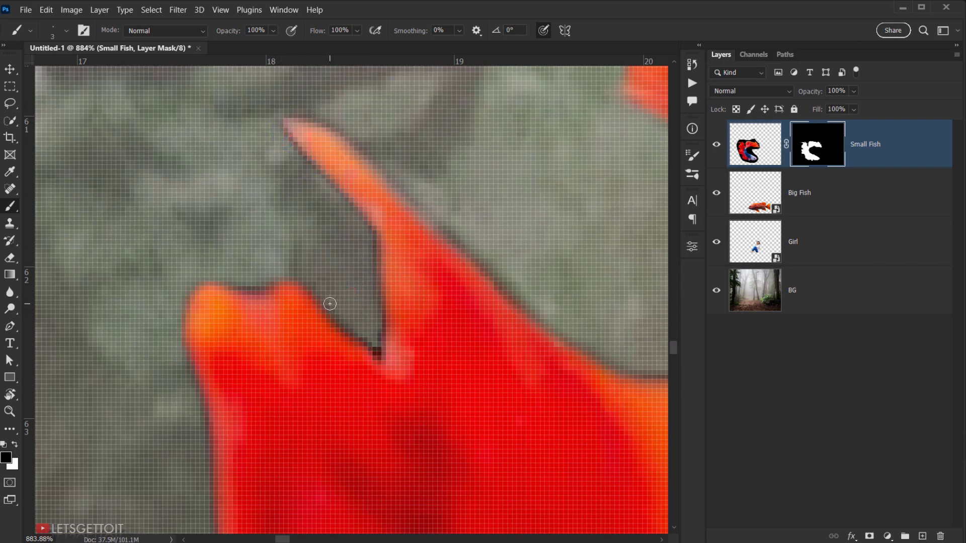
click(373, 348)
drag(377, 324, 370, 234)
- Examine the small fish cutout's edges along the fins, head and body for leftover background
scroll(370, 234, down, 8)
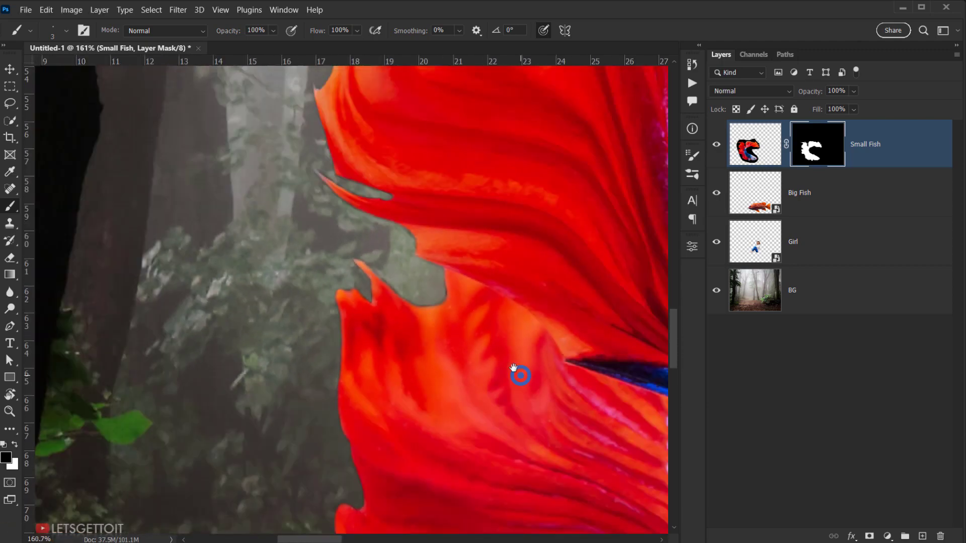
drag(513, 370, 167, 148)
drag(463, 483, 361, 222)
drag(390, 289, 228, 207)
drag(528, 302, 251, 242)
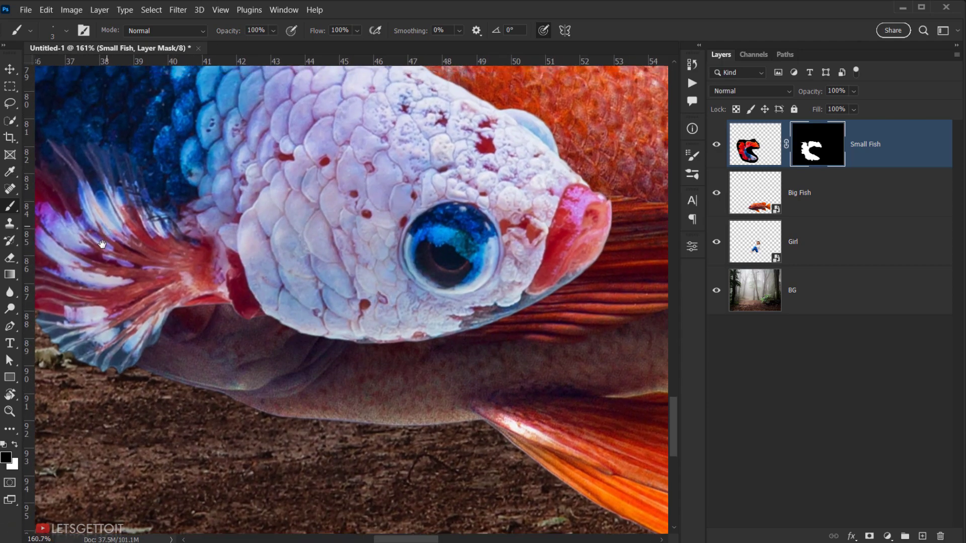
drag(372, 252, 493, 483)
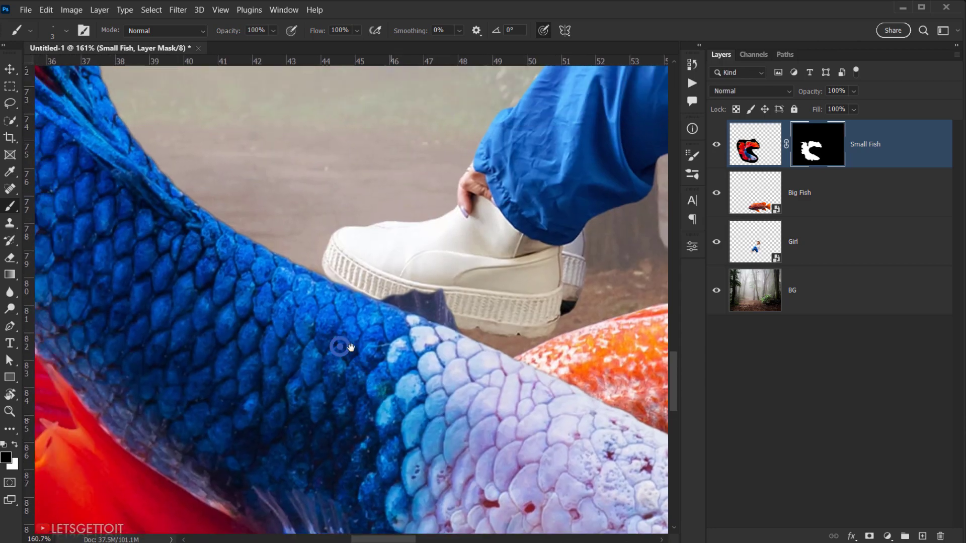
drag(339, 346, 589, 322)
scroll(588, 322, down, 5)
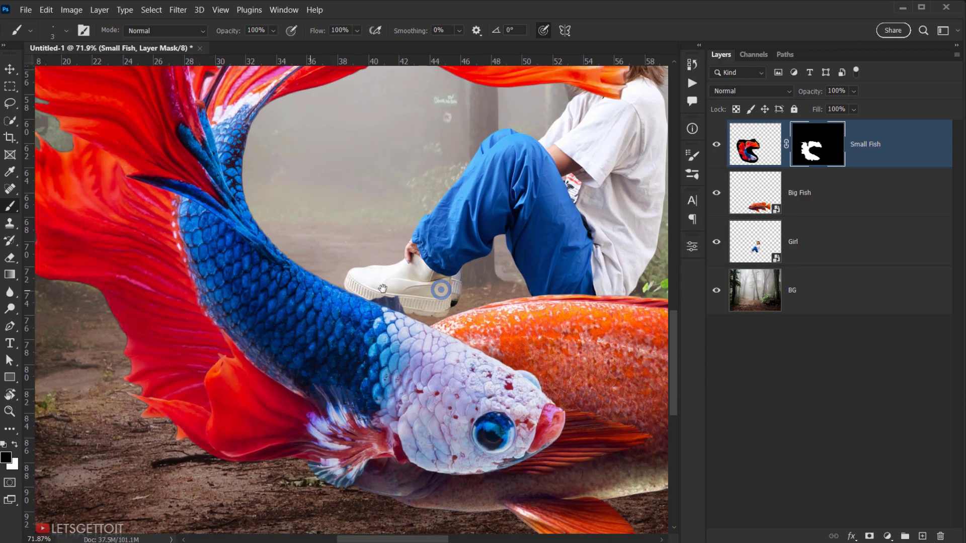
- Convert the masked Small Fish layer to a smart object
right_click(904, 147)
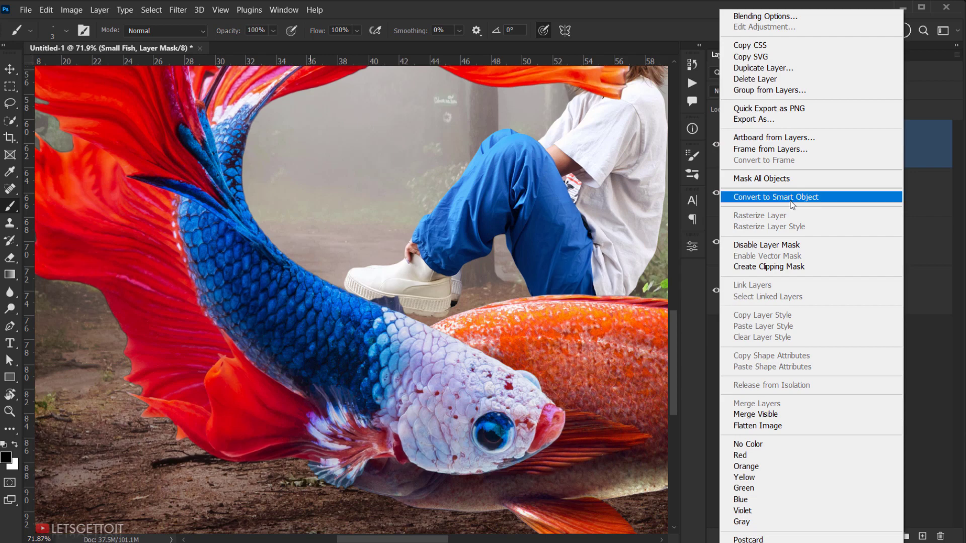
click(792, 195)
scroll(312, 259, up, 1)
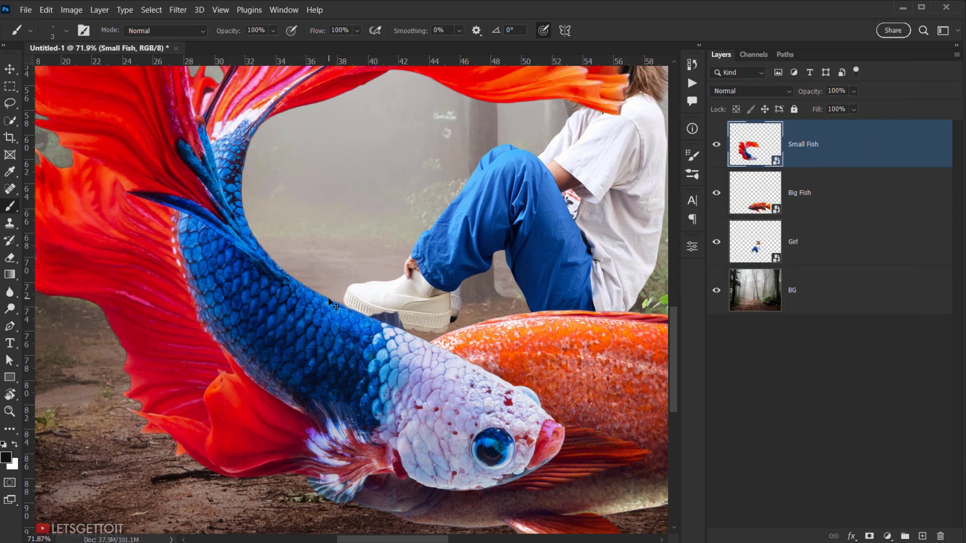
- Scale the small fish to 34% and place it in the air in front of the girl's feet
key(ctrl+t)
drag(268, 32, 228, 53)
drag(302, 209, 116, 220)
click(621, 30)
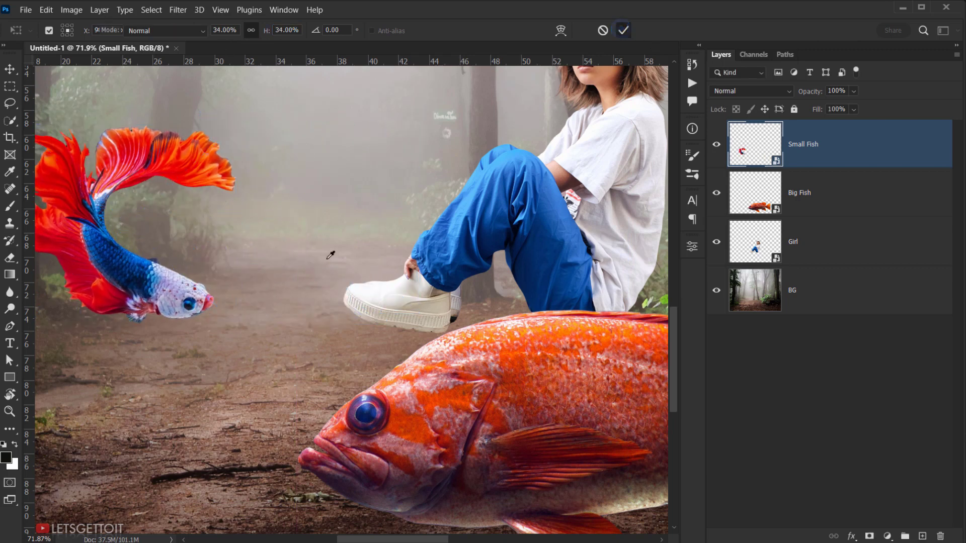
- Place Cloud.png from the Fantasy Manipulation folder into the forest composition as a new layer
scroll(331, 254, down, 4)
scroll(339, 251, down, 3)
drag(406, 262, 407, 324)
scroll(348, 319, up, 4)
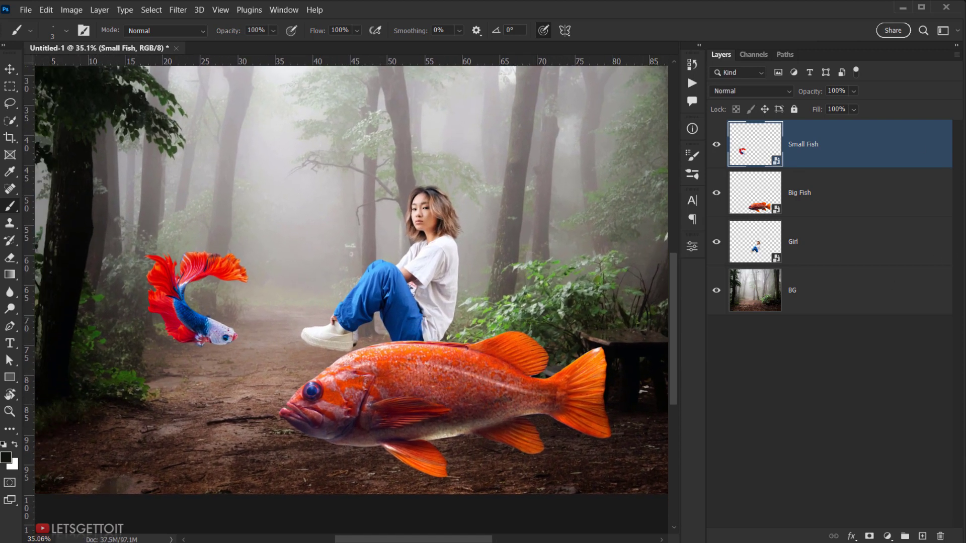
click(207, 539)
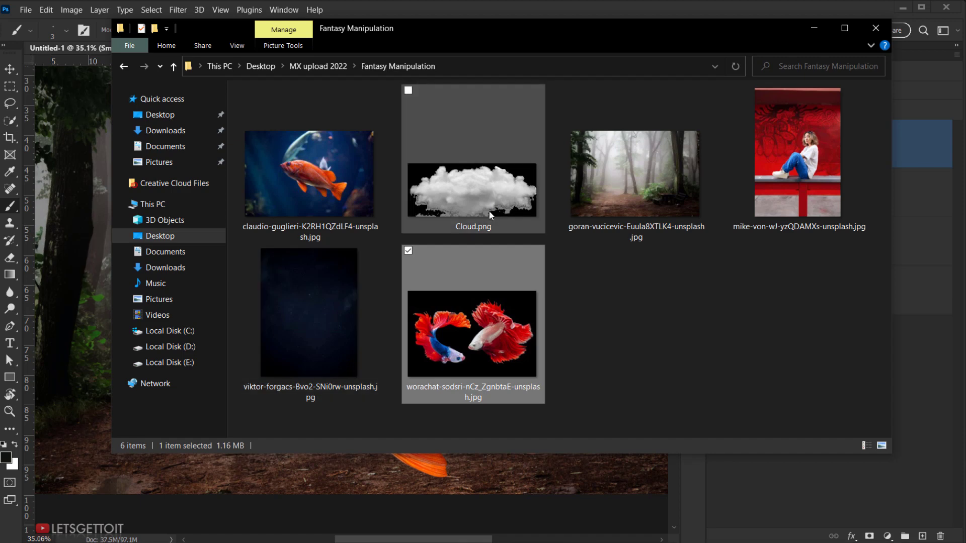
drag(493, 199, 437, 195)
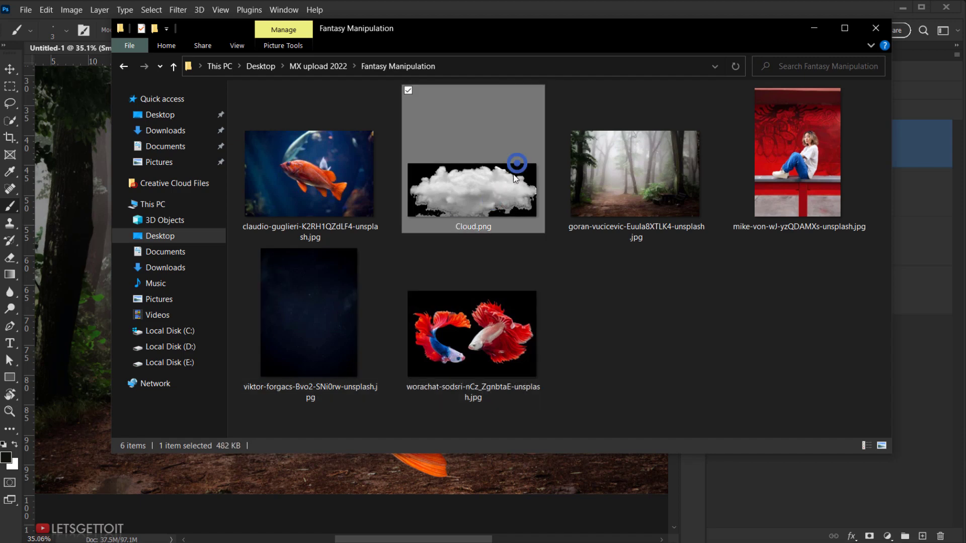
drag(514, 177, 341, 468)
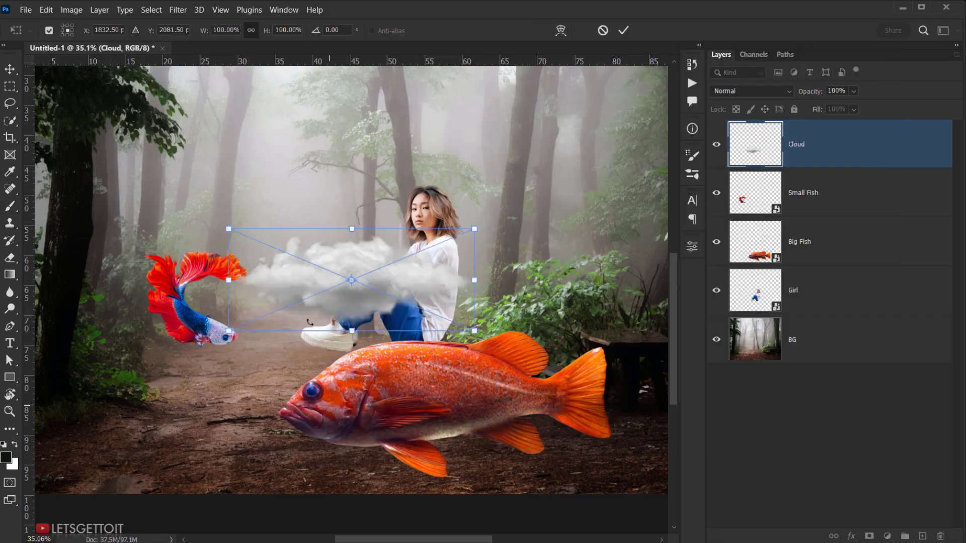
- Enlarge the cloud slightly and position it between the small fish and the girl
drag(399, 272, 369, 261)
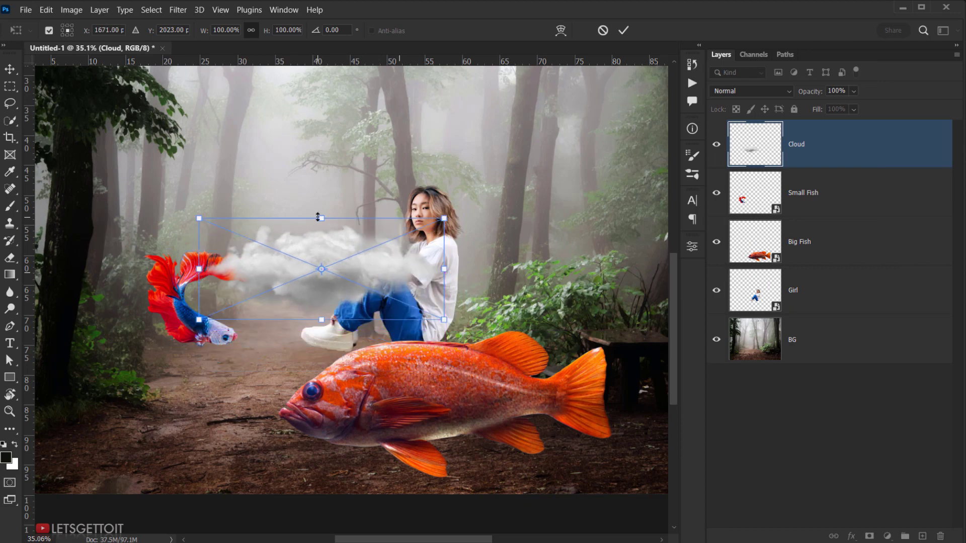
drag(318, 218, 318, 208)
click(624, 31)
key(b)
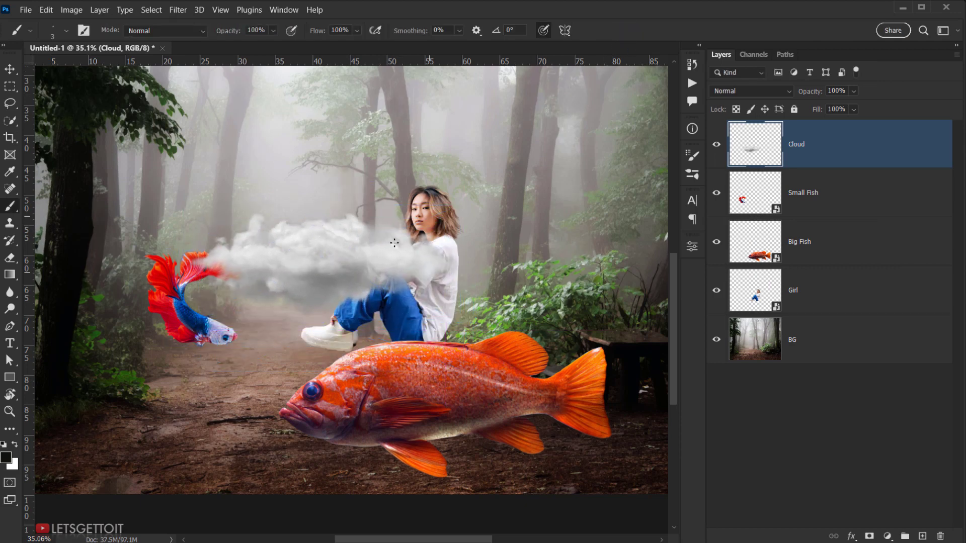
drag(306, 278, 298, 309)
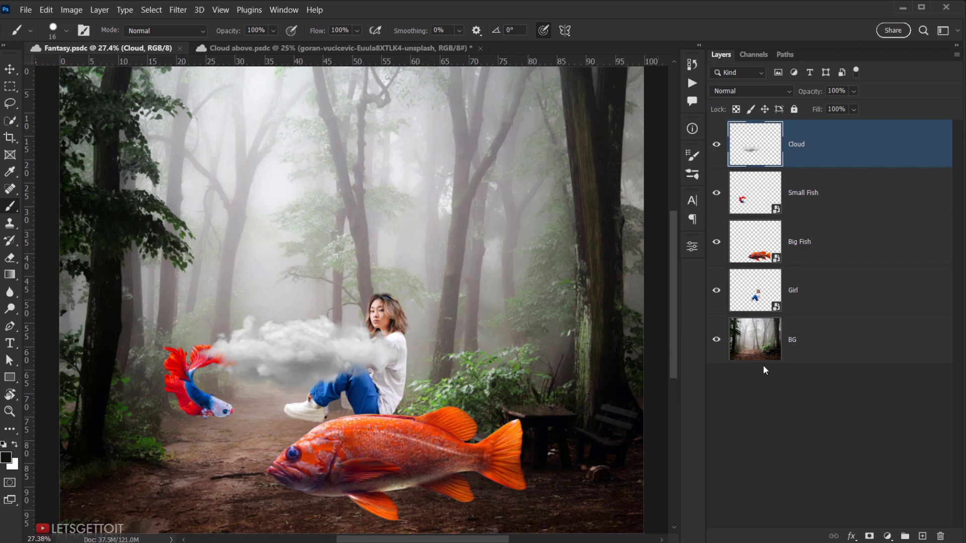
- Hide the Girl, Big Fish, Small Fish and Cloud layers, keeping the BG layer visible and selected
click(783, 349)
drag(716, 292, 717, 144)
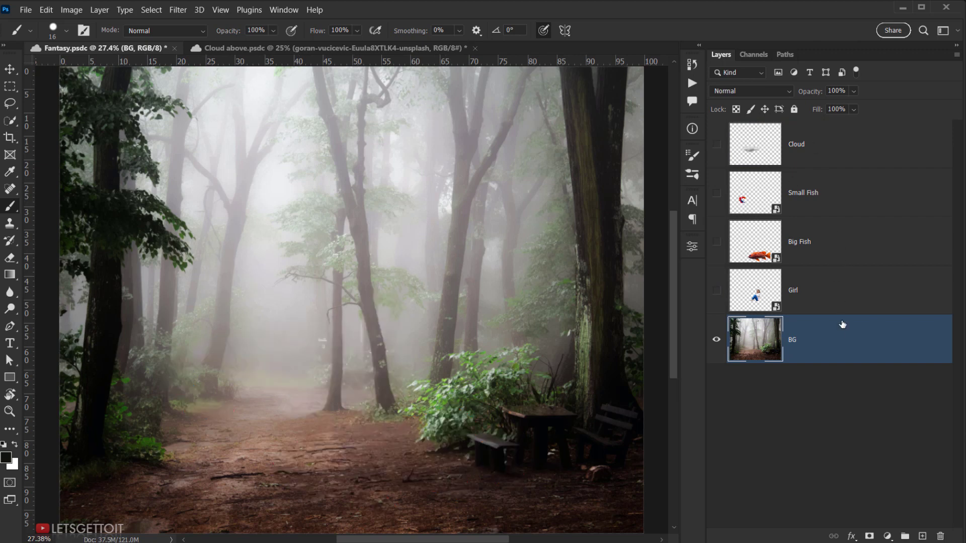
click(837, 332)
- Convert the BG forest layer to a smart object
drag(430, 315, 433, 270)
key(ctrl+0)
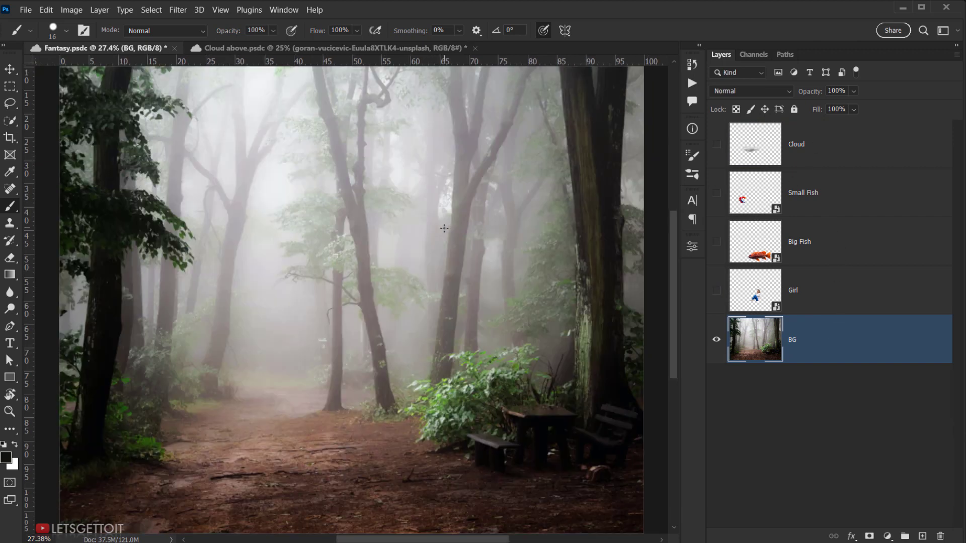
scroll(363, 343, down, 2)
drag(360, 329, 351, 330)
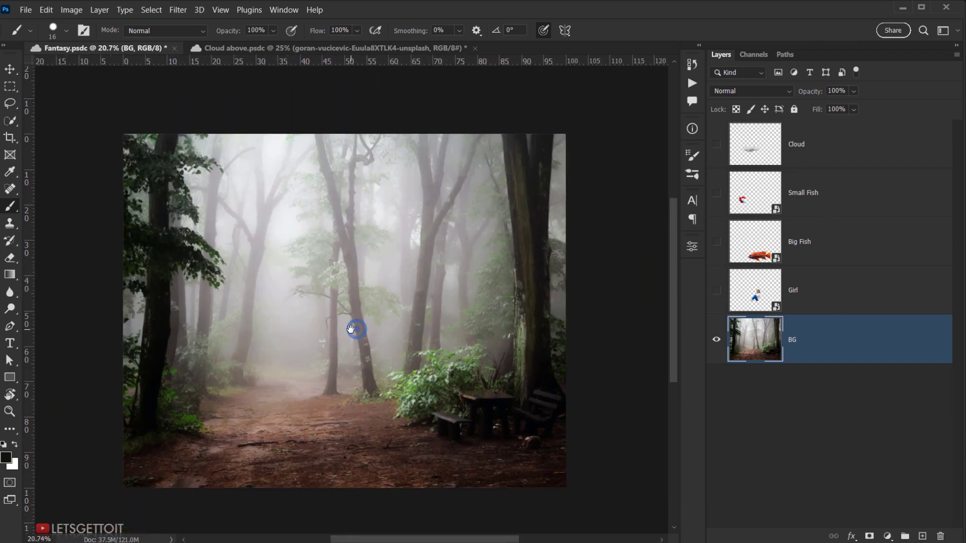
scroll(351, 330, up, 1)
mouse_move(410, 367)
mouse_down()
mouse_move(459, 345)
mouse_move(426, 371)
mouse_up()
right_click(819, 337)
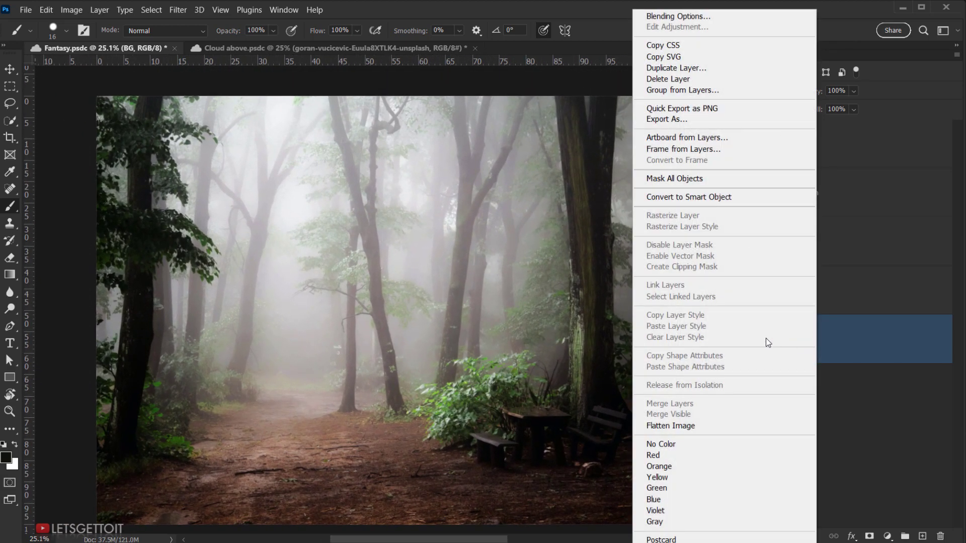
click(686, 196)
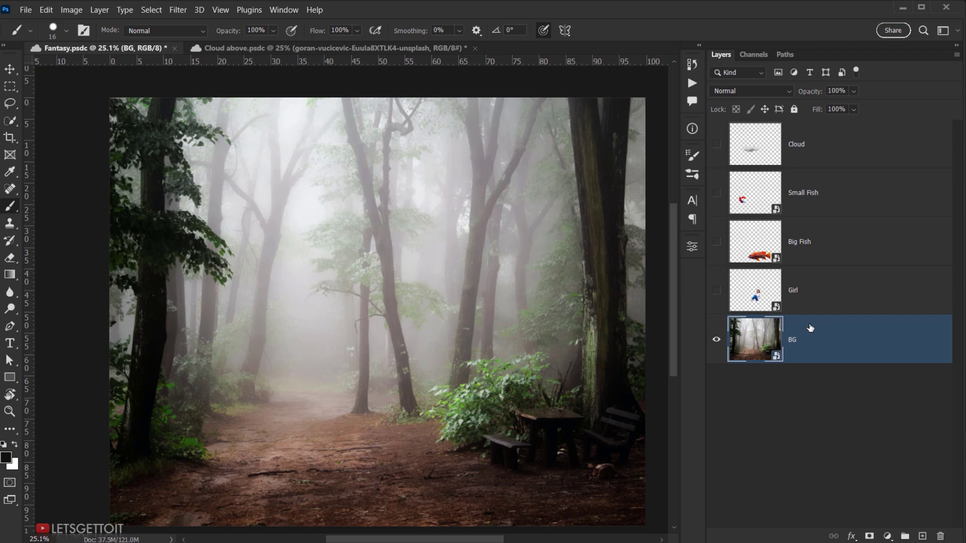
- Open the Camera Raw Filter on the BG layer and set the preview surround color to Default
click(191, 13)
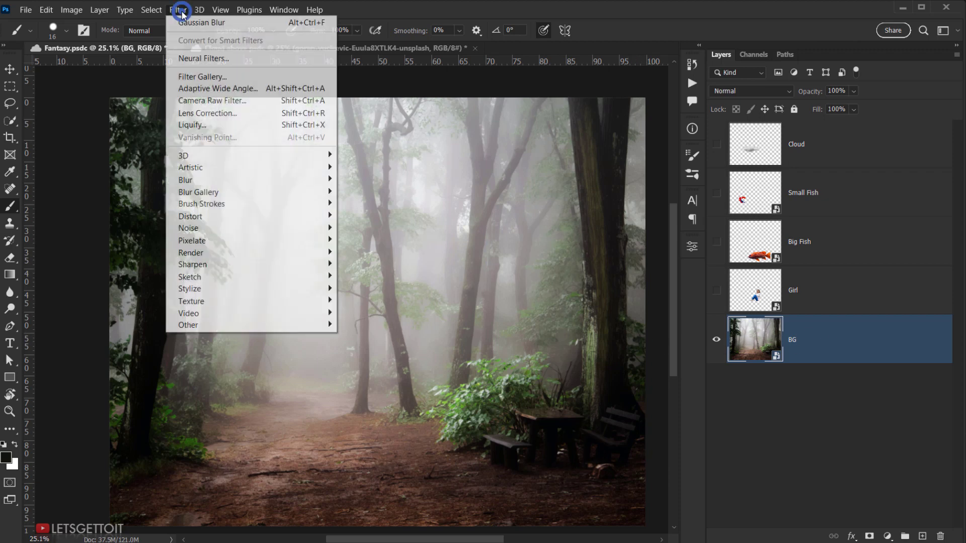
click(214, 101)
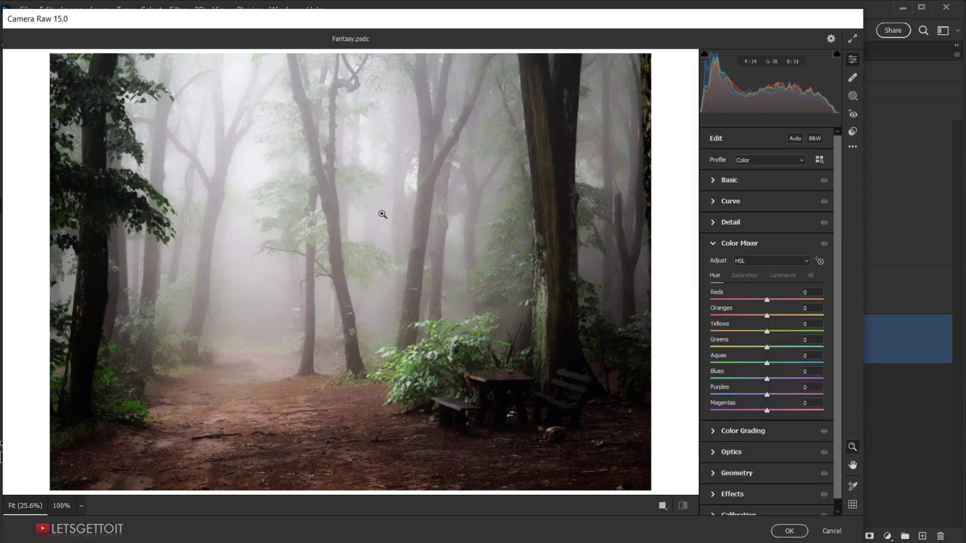
scroll(388, 210, down, 1)
drag(344, 214, 340, 216)
scroll(648, 241, up, 2)
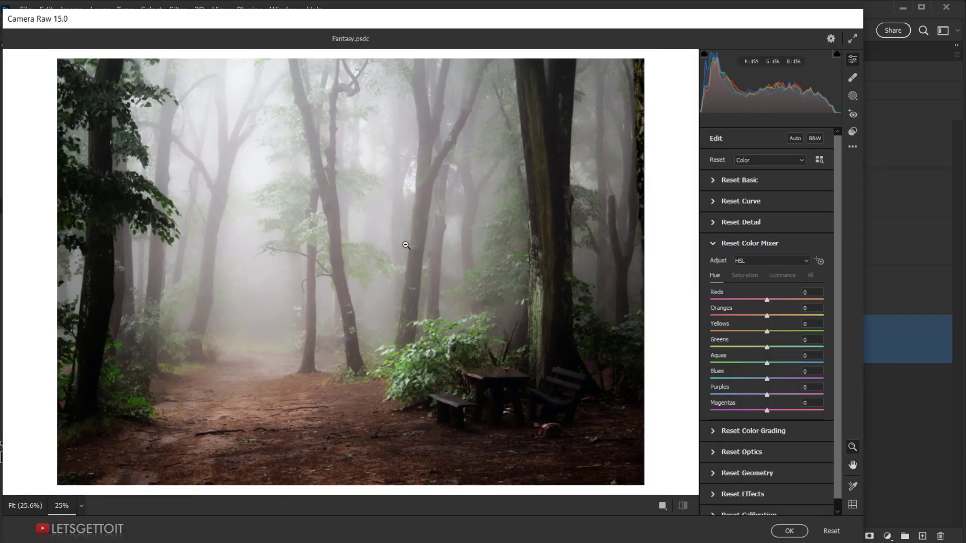
right_click(670, 196)
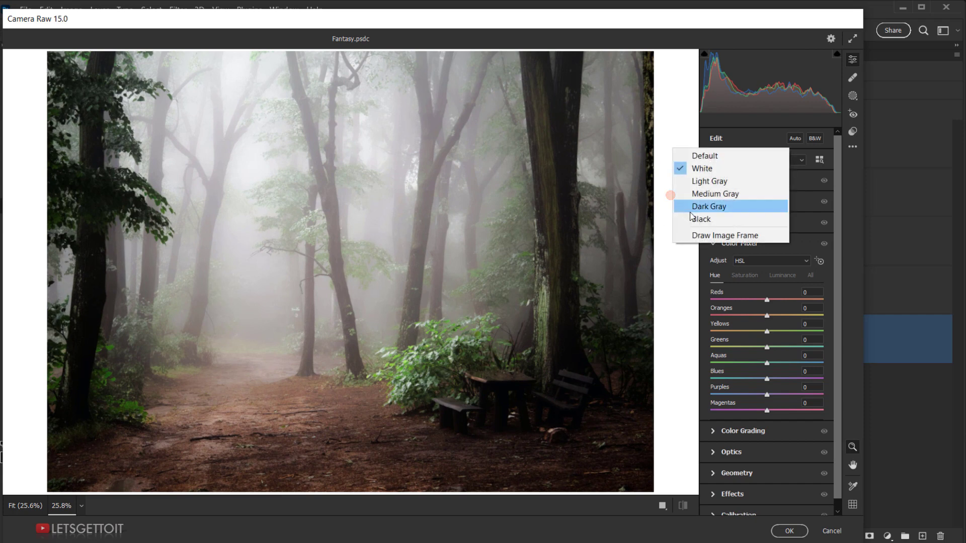
click(704, 155)
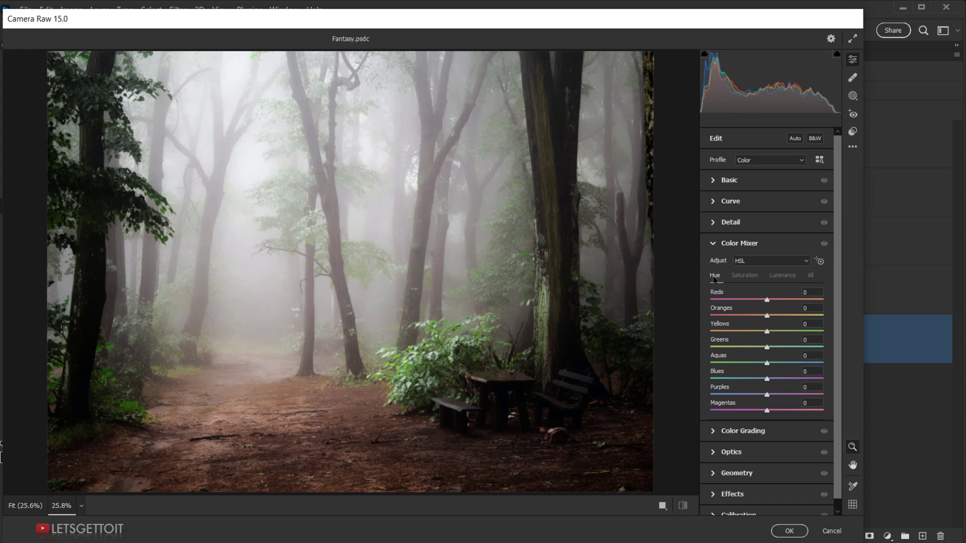
- Cool the forest's white balance in the Basic adjustments, setting Temperature to -35 and Tint to -16
click(713, 245)
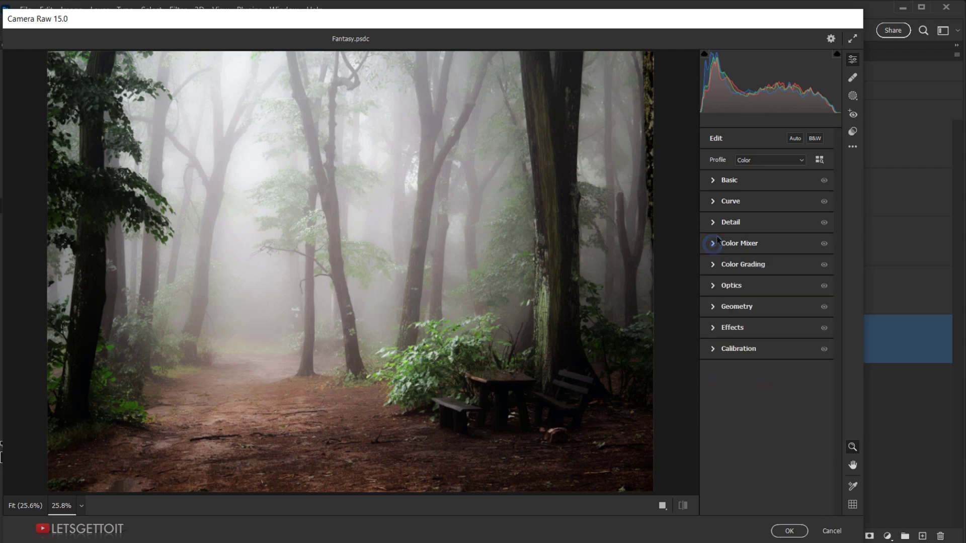
click(714, 180)
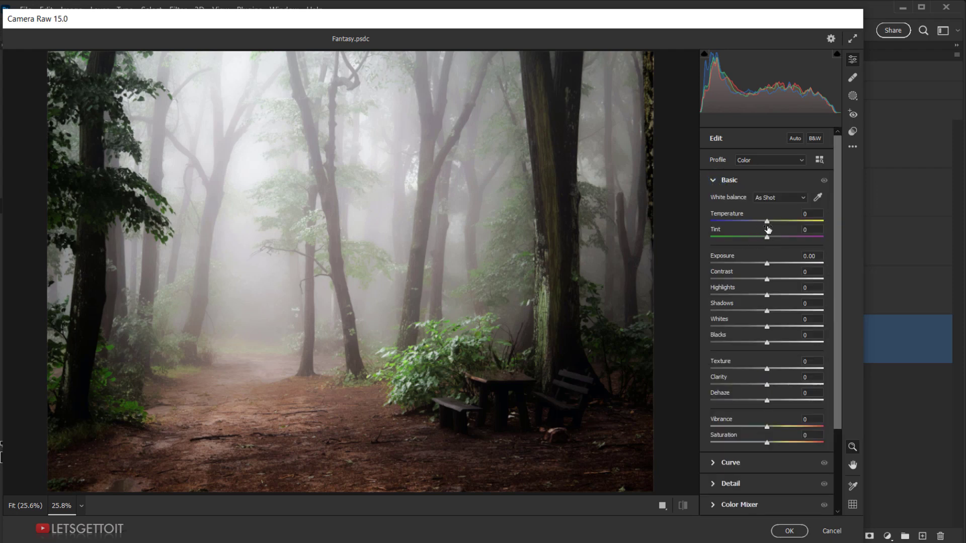
drag(766, 223, 756, 225)
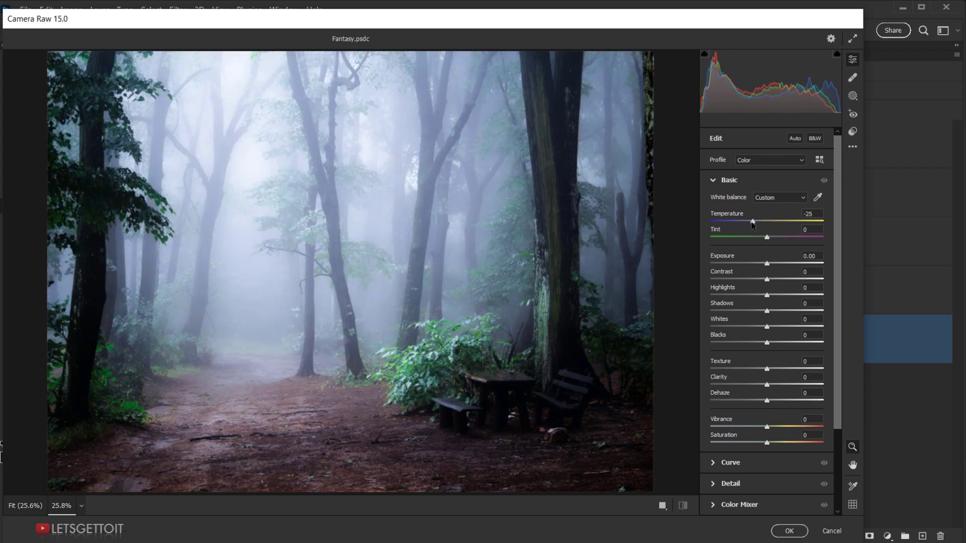
mouse_move(752, 224)
mouse_down()
mouse_move(723, 227)
mouse_move(782, 232)
mouse_move(741, 236)
mouse_move(749, 233)
mouse_up()
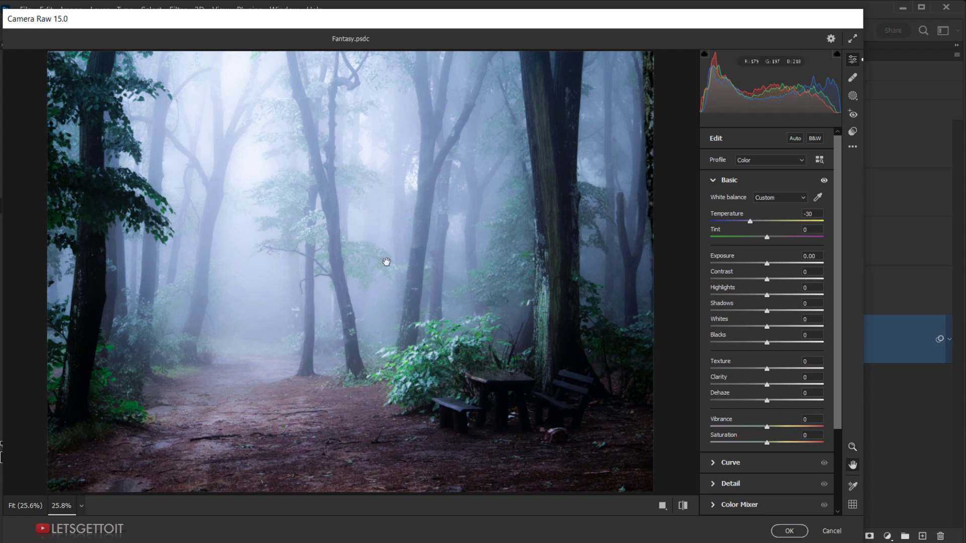
drag(387, 262, 391, 258)
scroll(389, 258, down, 2)
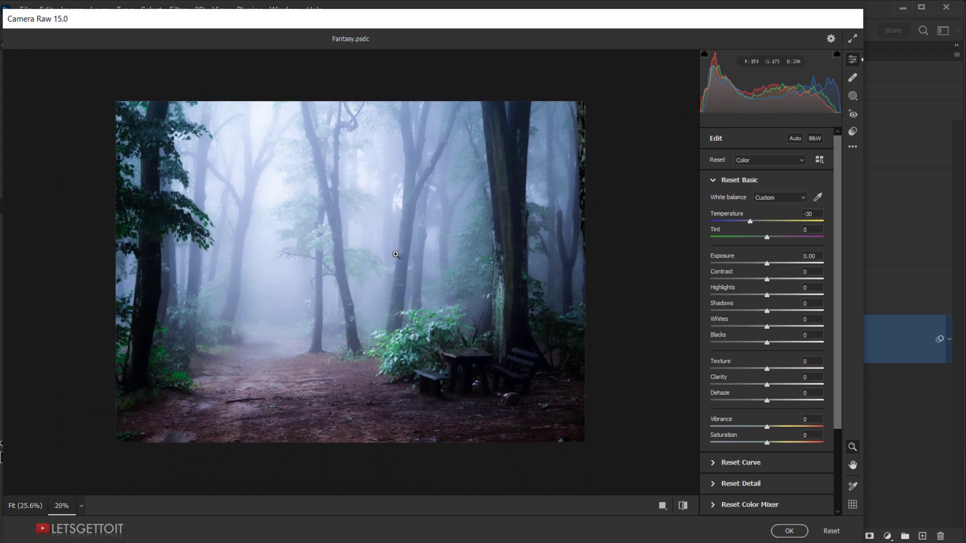
mouse_move(749, 222)
mouse_down()
mouse_move(758, 222)
mouse_move(749, 222)
mouse_up()
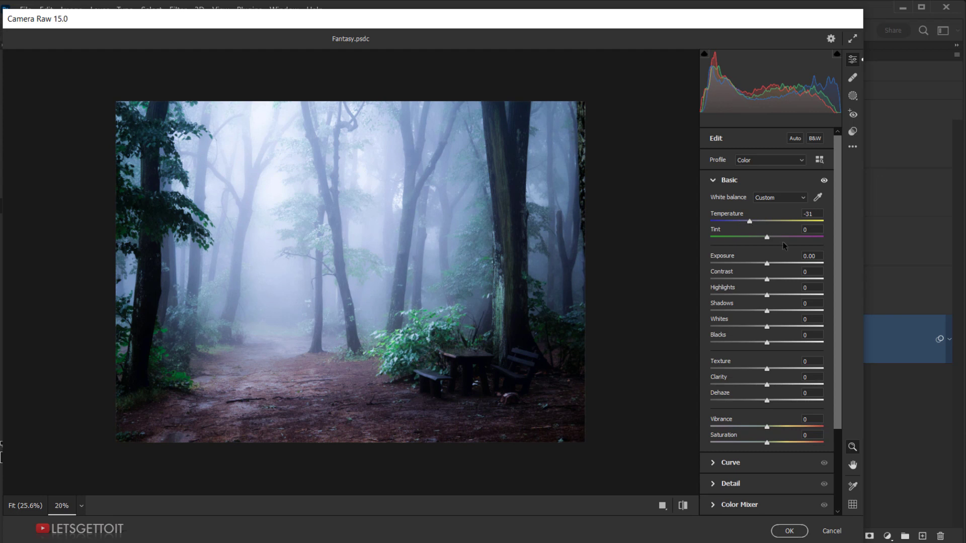
drag(766, 239, 758, 240)
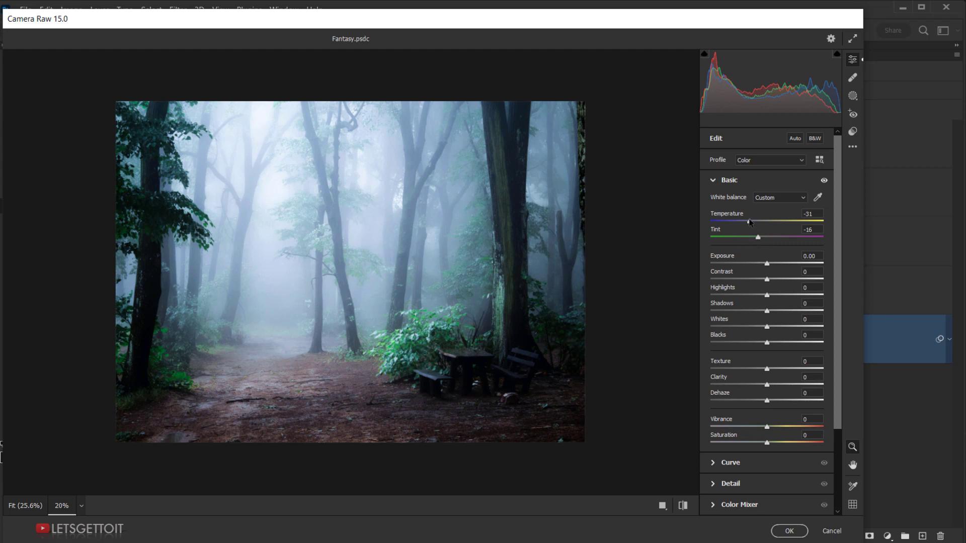
drag(749, 222, 748, 223)
drag(322, 261, 325, 269)
scroll(306, 273, up, 3)
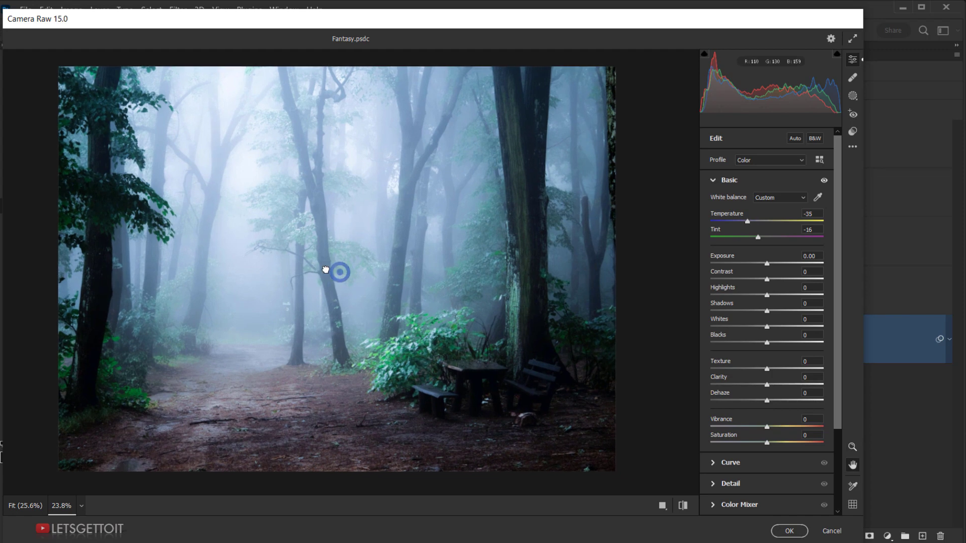
scroll(325, 270, down, 3)
drag(431, 282, 425, 281)
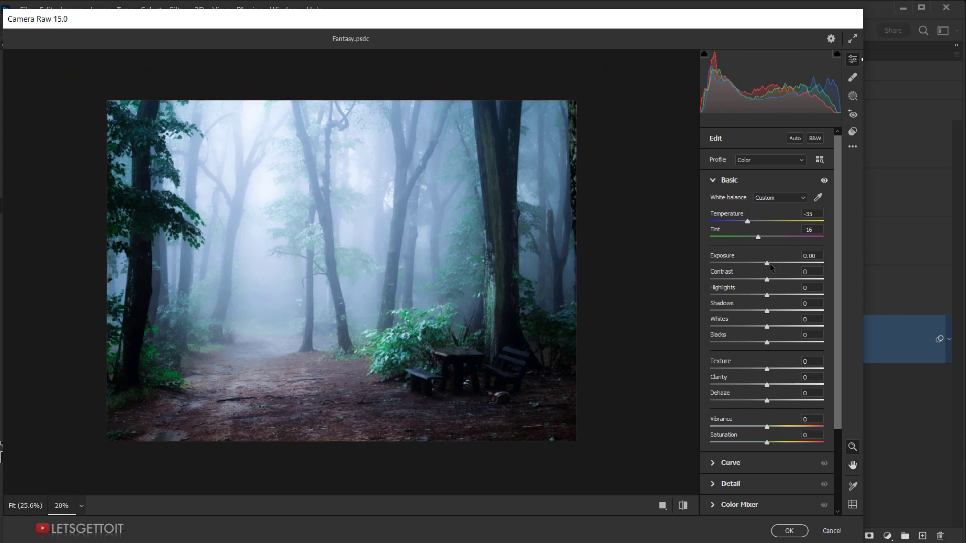
- Set Exposure to -1.05, Contrast to +13, Highlights to +8, Shadows to +1, Whites to +2, Clarity to +12 and Vibrance to +7
drag(769, 263, 770, 295)
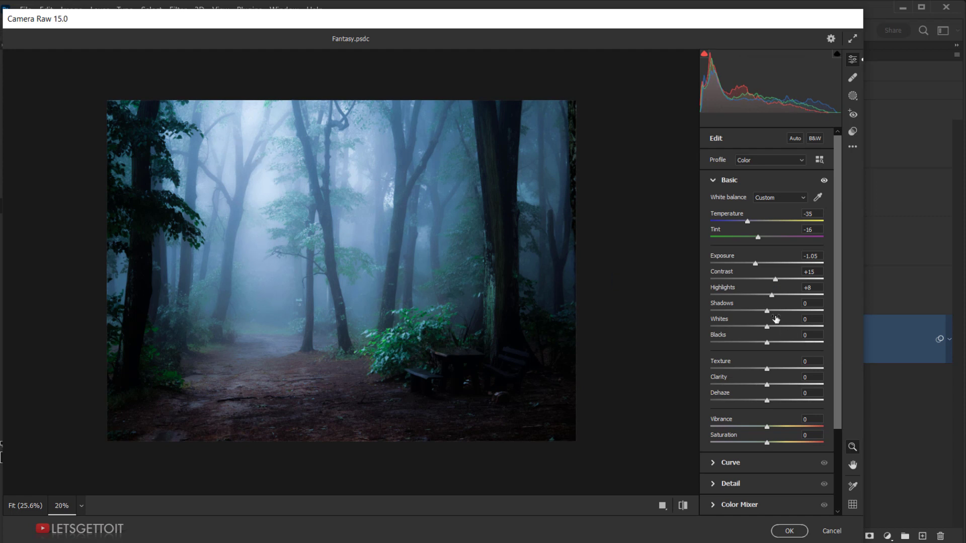
drag(766, 312, 771, 312)
drag(768, 329, 766, 328)
drag(767, 344, 765, 343)
drag(768, 385, 777, 387)
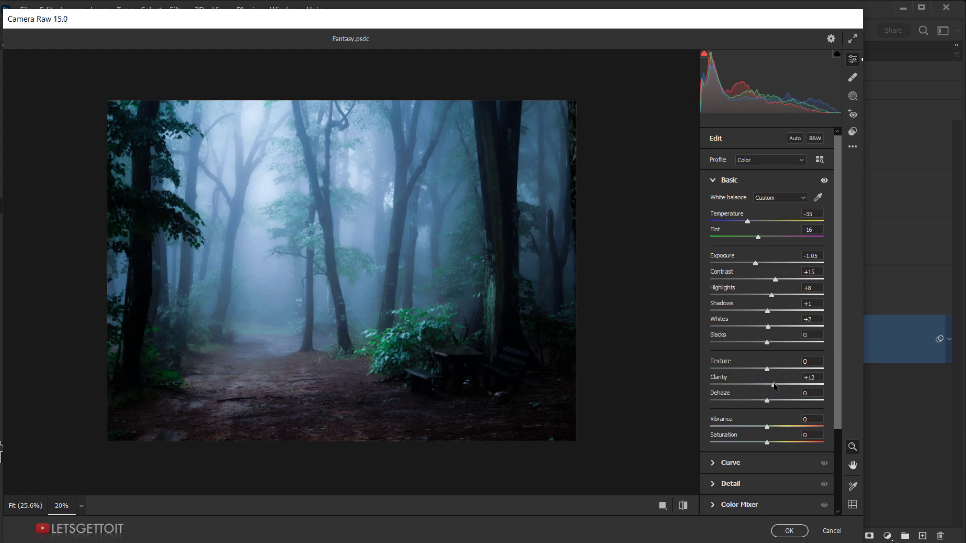
drag(769, 426, 775, 428)
drag(775, 279, 775, 281)
- Shift the hues of the reds, yellows, greens, aquas and blues slightly in the Color Mixer
drag(841, 407, 839, 493)
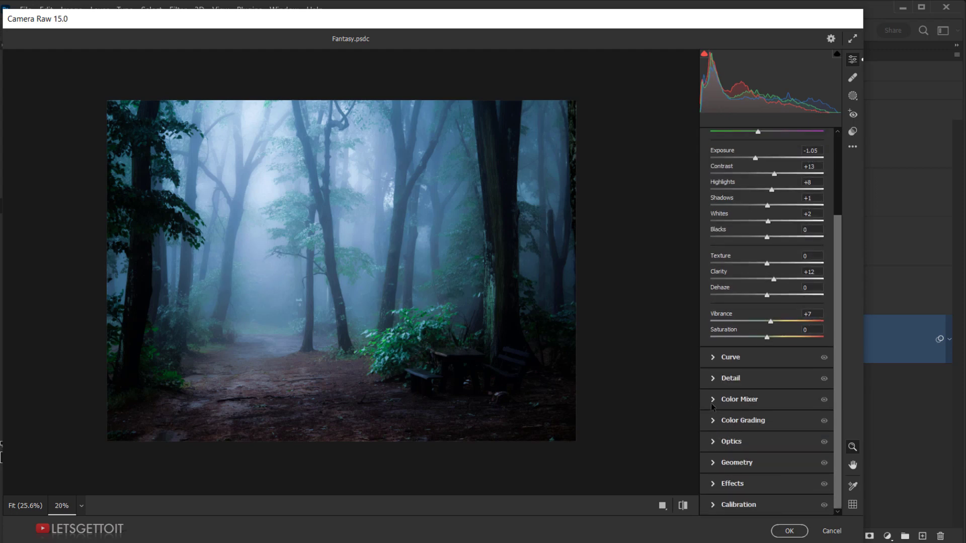
click(713, 420)
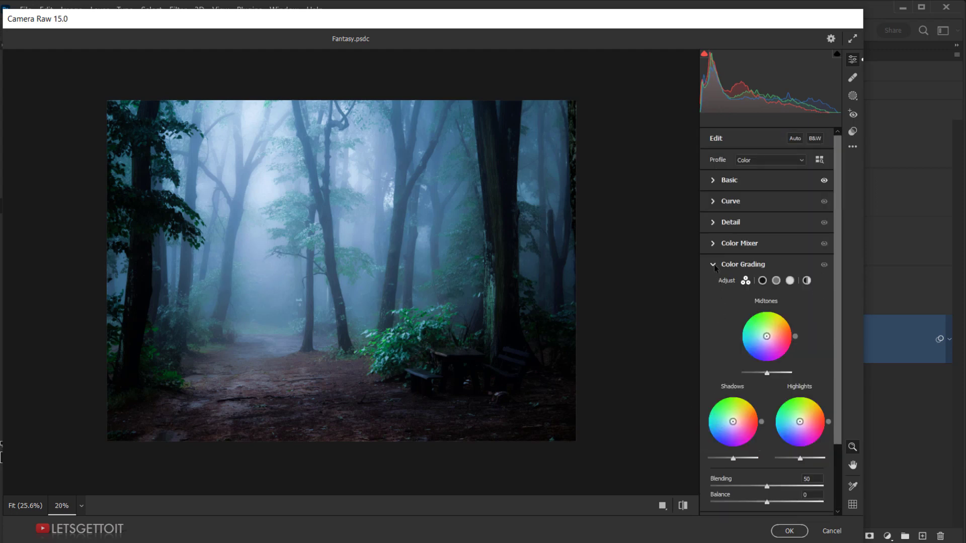
click(713, 266)
click(713, 243)
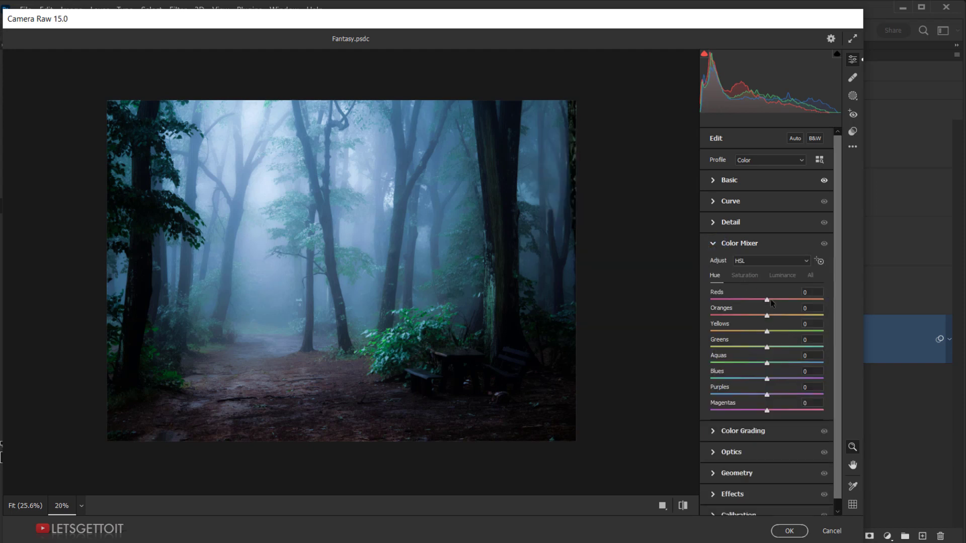
drag(836, 288, 838, 310)
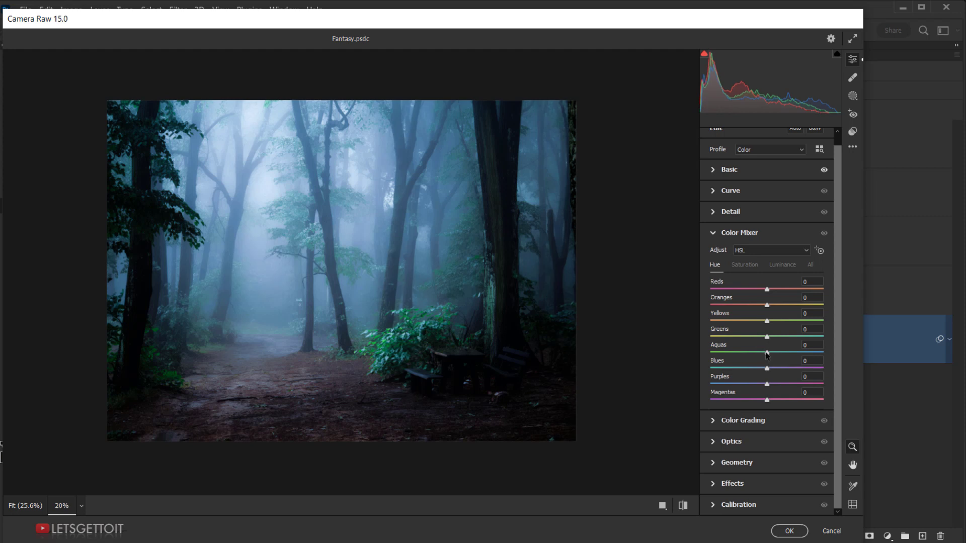
mouse_move(767, 353)
mouse_down()
mouse_move(785, 354)
mouse_move(748, 351)
mouse_move(821, 352)
mouse_move(745, 350)
mouse_move(775, 351)
mouse_move(759, 350)
mouse_up()
mouse_move(765, 320)
mouse_down()
mouse_move(812, 322)
mouse_move(765, 323)
mouse_up()
drag(770, 337, 928, 346)
mouse_move(776, 348)
mouse_down()
mouse_move(727, 341)
mouse_move(785, 340)
mouse_move(765, 342)
mouse_up()
mouse_move(767, 372)
mouse_down()
mouse_move(791, 371)
mouse_move(741, 372)
mouse_move(768, 374)
mouse_up()
mouse_move(766, 294)
mouse_down()
mouse_move(777, 290)
mouse_move(749, 290)
mouse_move(790, 290)
mouse_move(763, 291)
mouse_up()
- Raise the Color Mixer luminance of Greens to +4, Aquas to +4 and Blues to +7
click(745, 265)
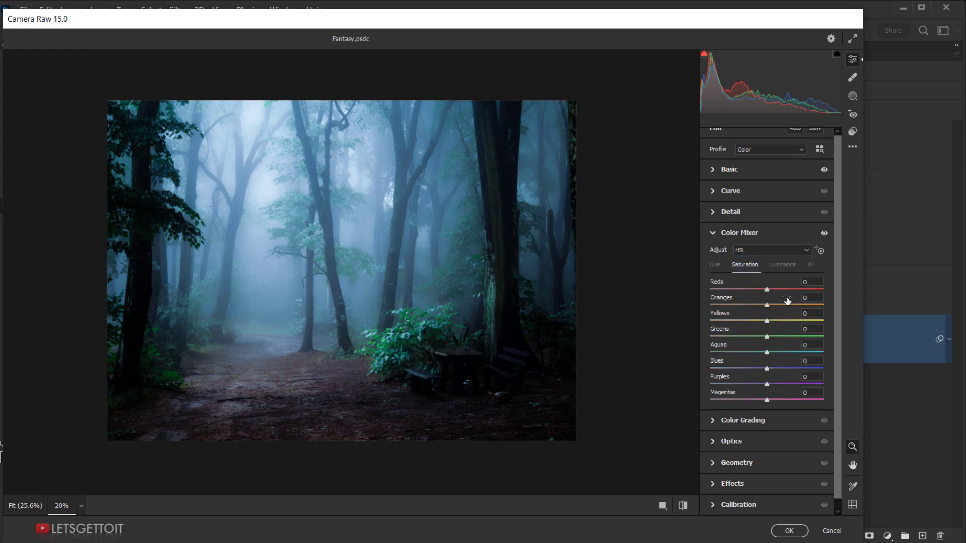
click(779, 263)
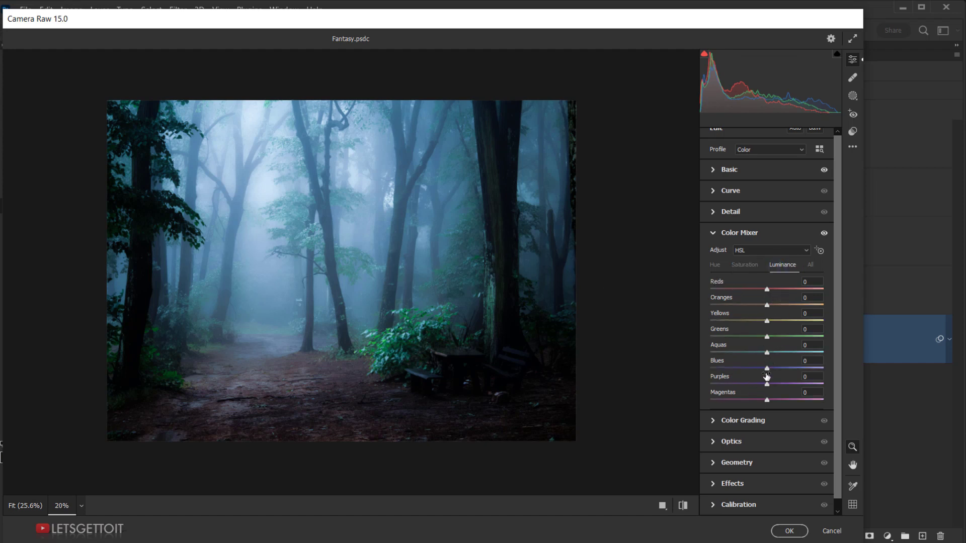
mouse_move(767, 370)
mouse_down()
mouse_move(750, 370)
mouse_move(768, 369)
mouse_up()
drag(768, 370, 769, 370)
mouse_move(767, 337)
mouse_down()
mouse_move(744, 341)
mouse_move(768, 343)
mouse_up()
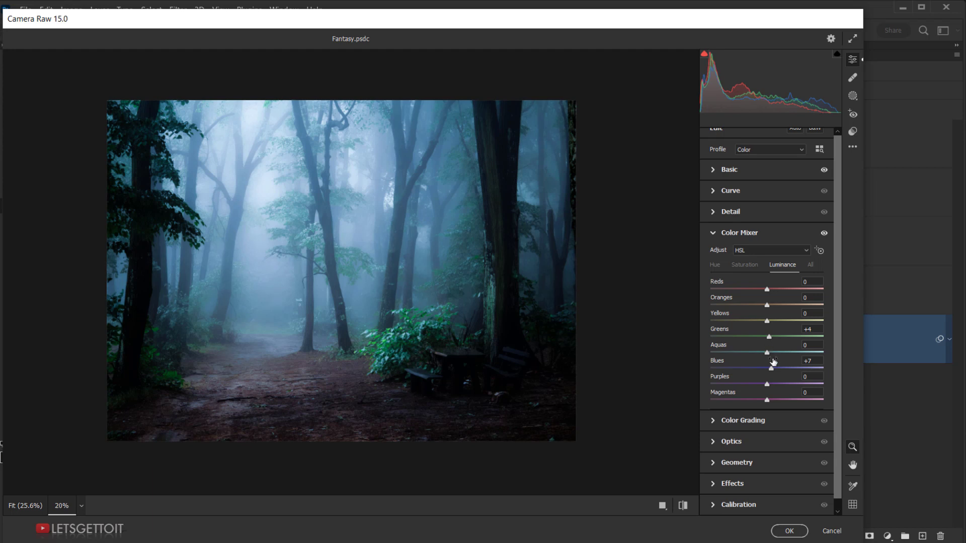
mouse_move(767, 352)
mouse_down()
mouse_move(751, 355)
mouse_move(810, 355)
mouse_move(761, 355)
mouse_move(783, 355)
mouse_move(771, 358)
mouse_up()
- Compare the graded forest with the default settings and examine its fog and foliage up close
click(683, 506)
click(683, 506)
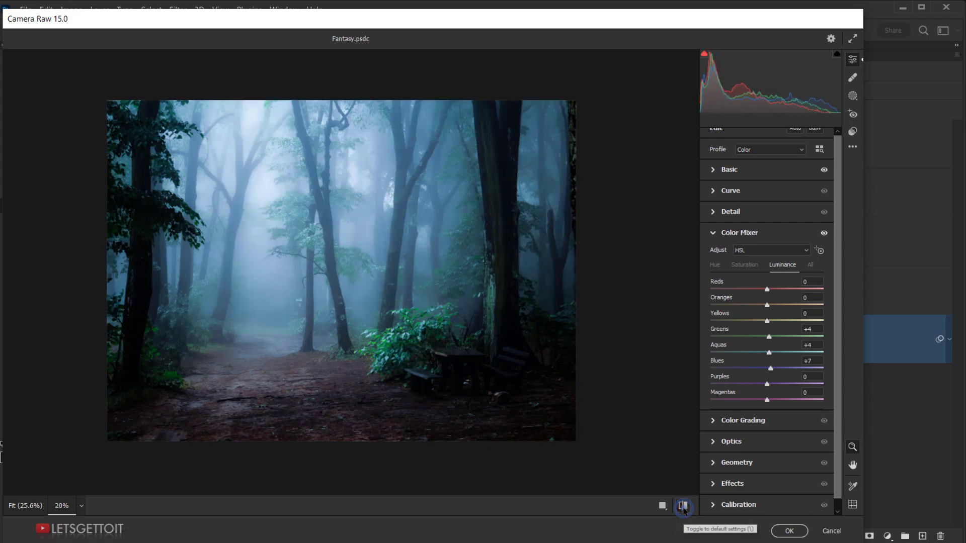
click(683, 506)
click(683, 506)
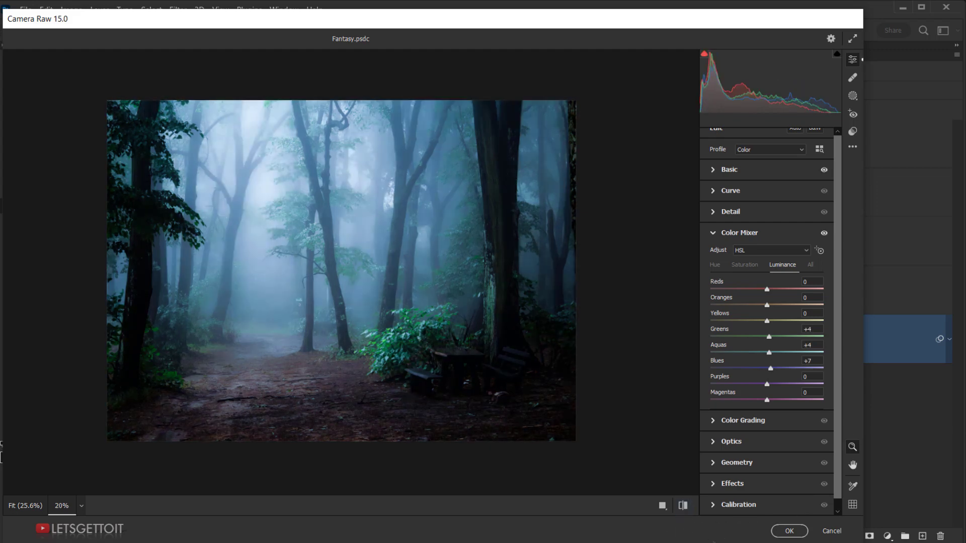
scroll(296, 243, up, 3)
drag(317, 241, 307, 257)
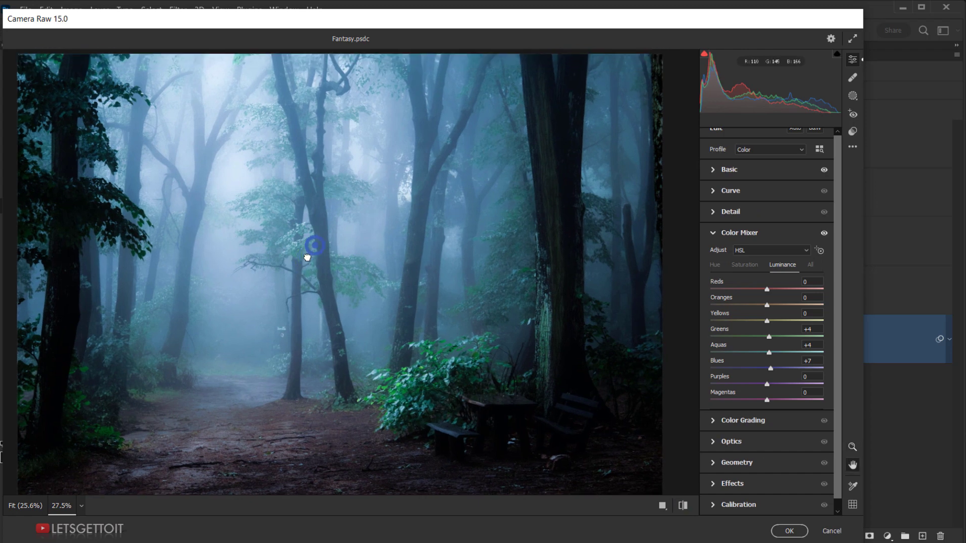
scroll(308, 259, up, 6)
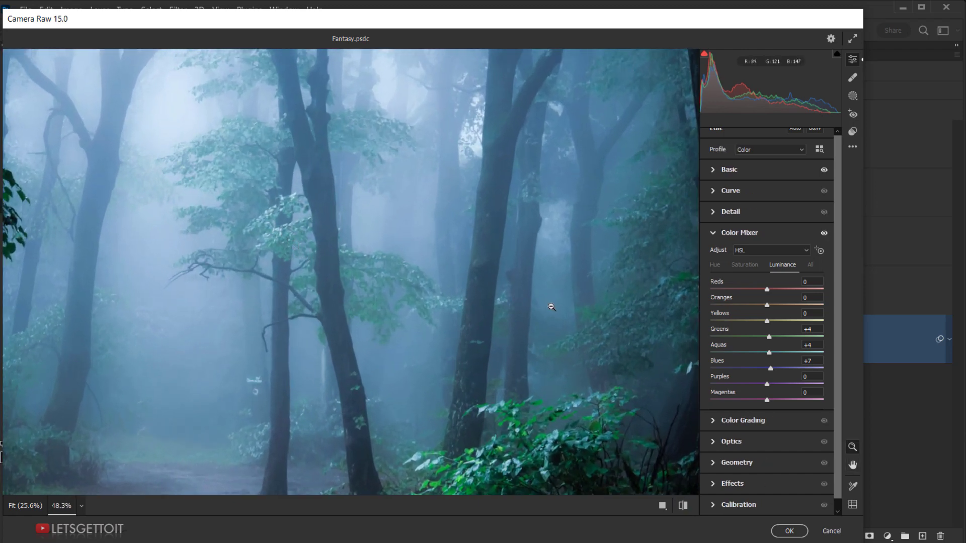
scroll(438, 313, down, 5)
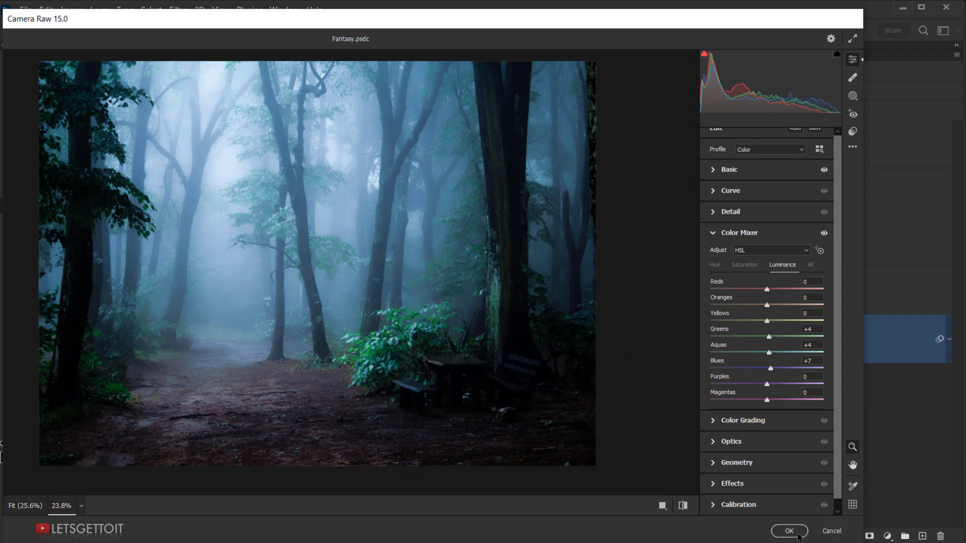
- Apply the Camera Raw grade to the BG layer and delete its smart filter mask
click(797, 535)
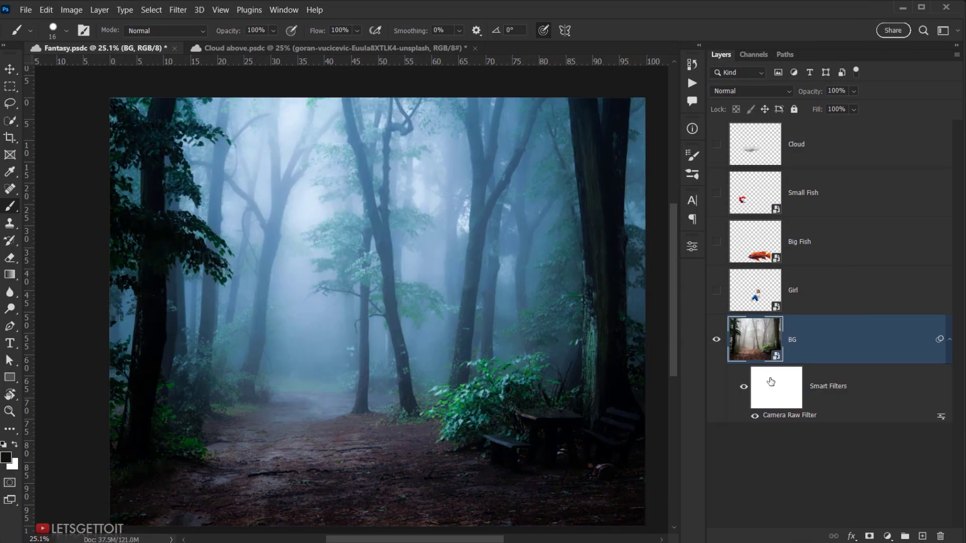
drag(773, 386, 940, 535)
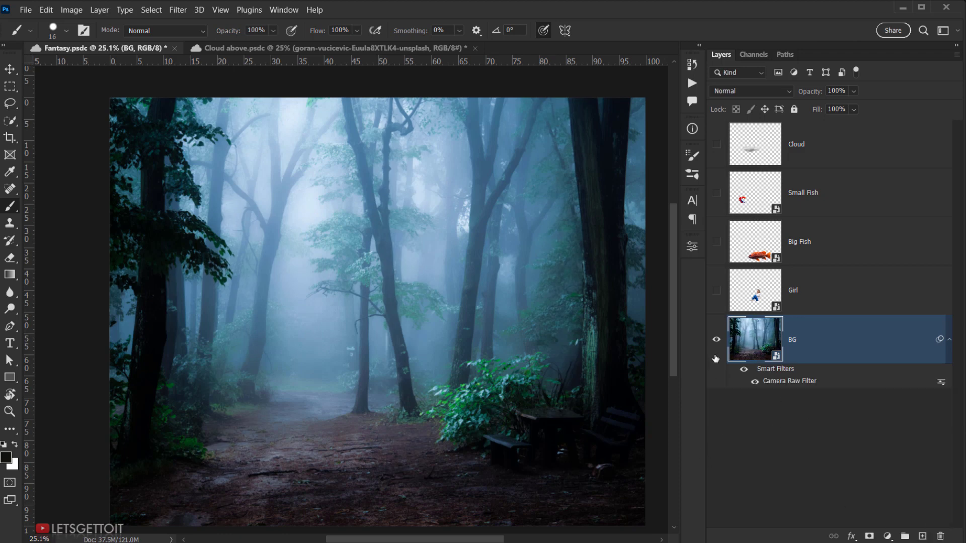
- Compare the BG layer with and without its smart filters and examine the graded forest at several magnifications
click(744, 369)
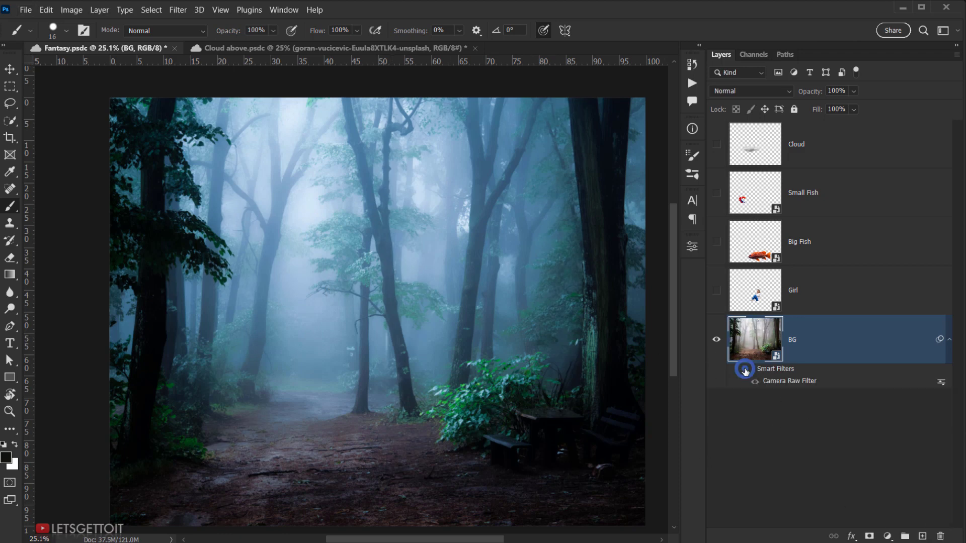
click(744, 369)
scroll(367, 320, down, 2)
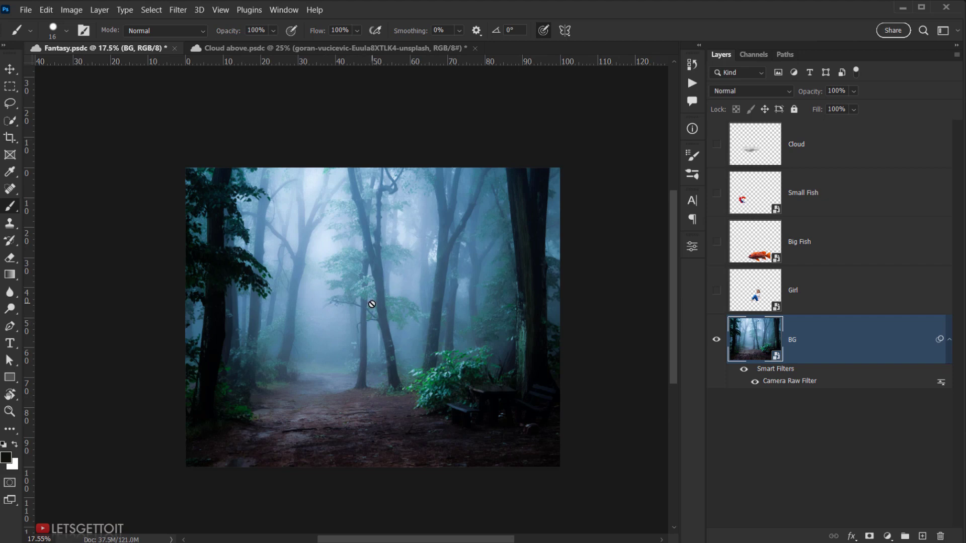
scroll(371, 304, up, 2)
scroll(369, 303, down, 1)
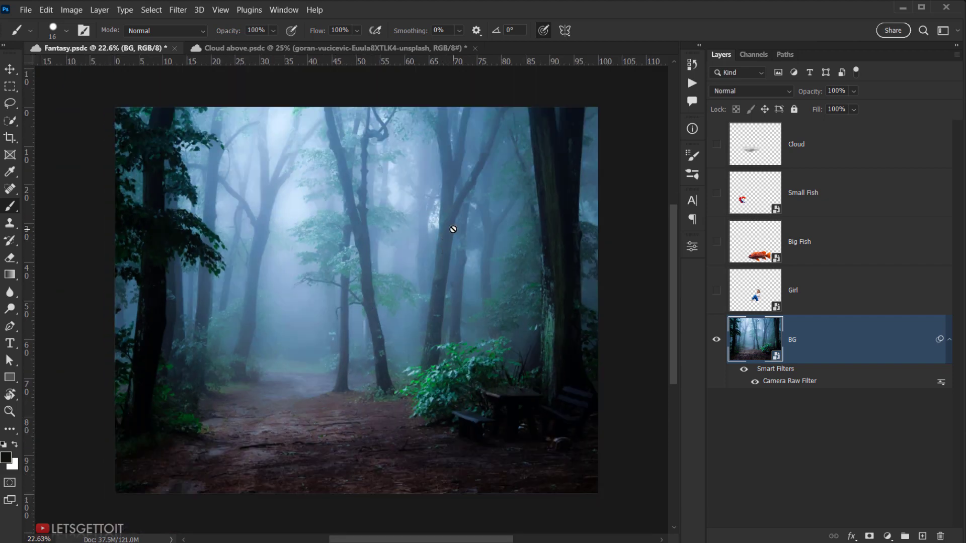
scroll(363, 285, up, 2)
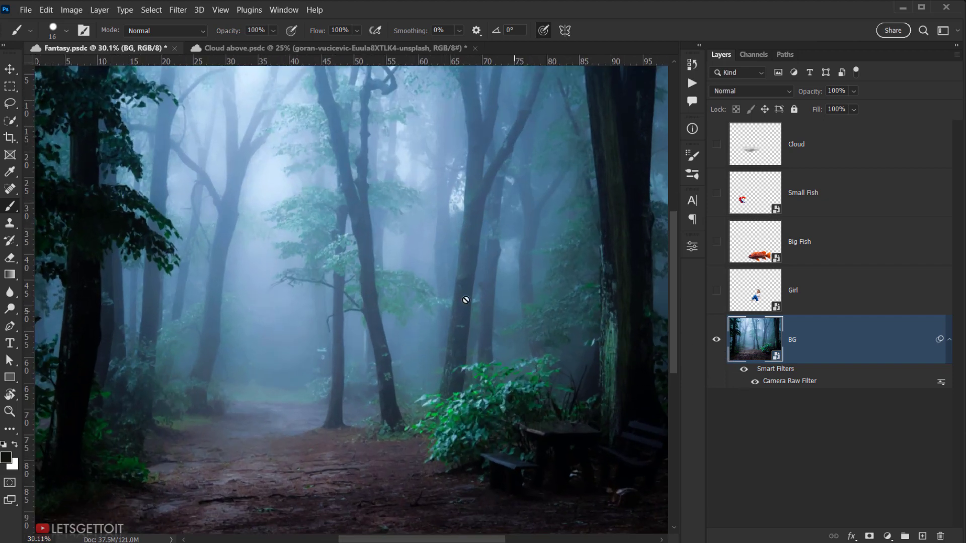
scroll(443, 281, down, 2)
scroll(539, 324, up, 1)
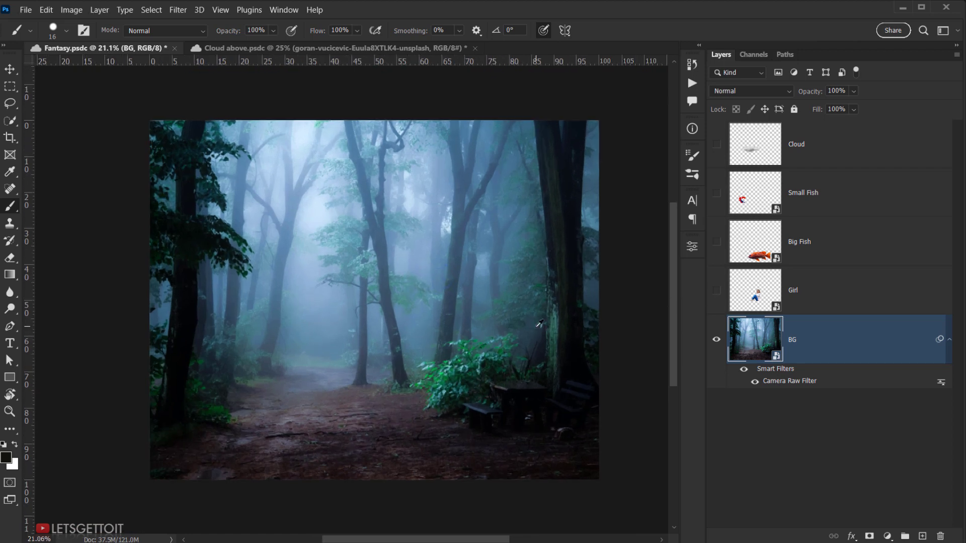
- Show the Girl and Cloud layers and place the Cloud layer directly above Girl in the layer stack
scroll(539, 323, up, 1)
click(716, 290)
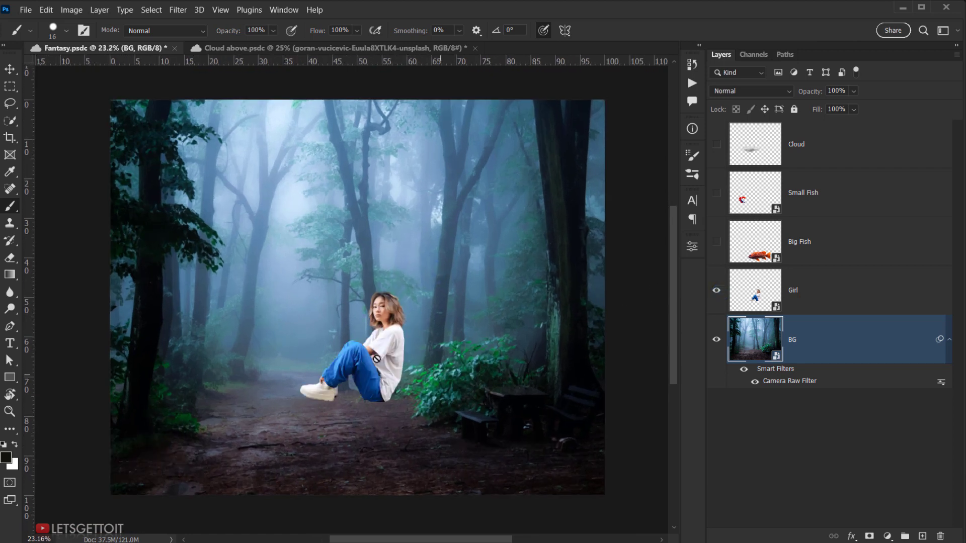
click(784, 287)
click(783, 144)
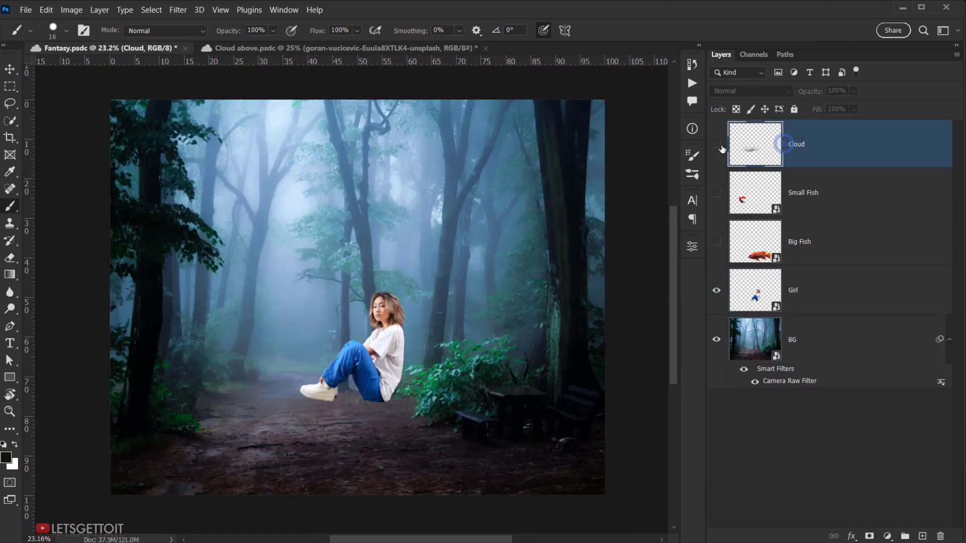
scroll(365, 354, up, 3)
scroll(746, 176, down, 3)
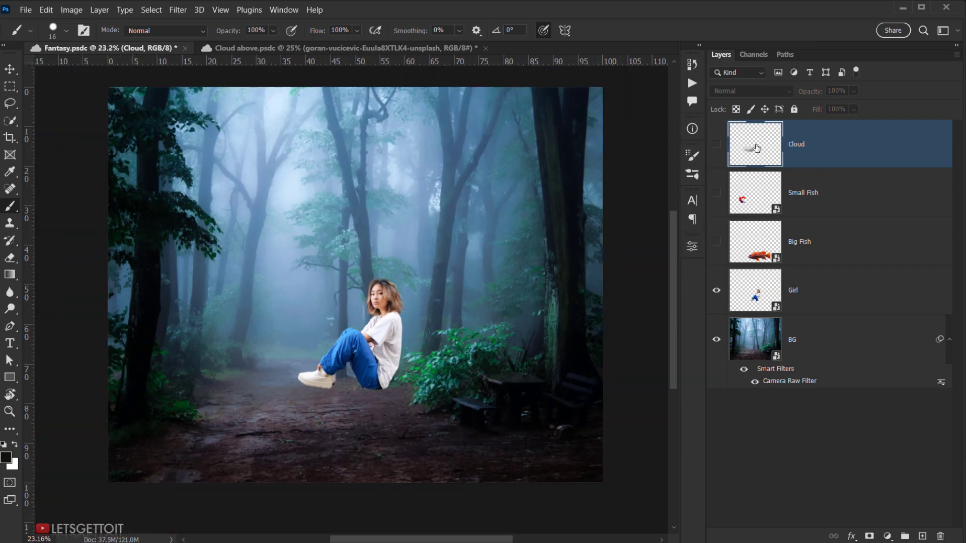
drag(756, 148, 775, 277)
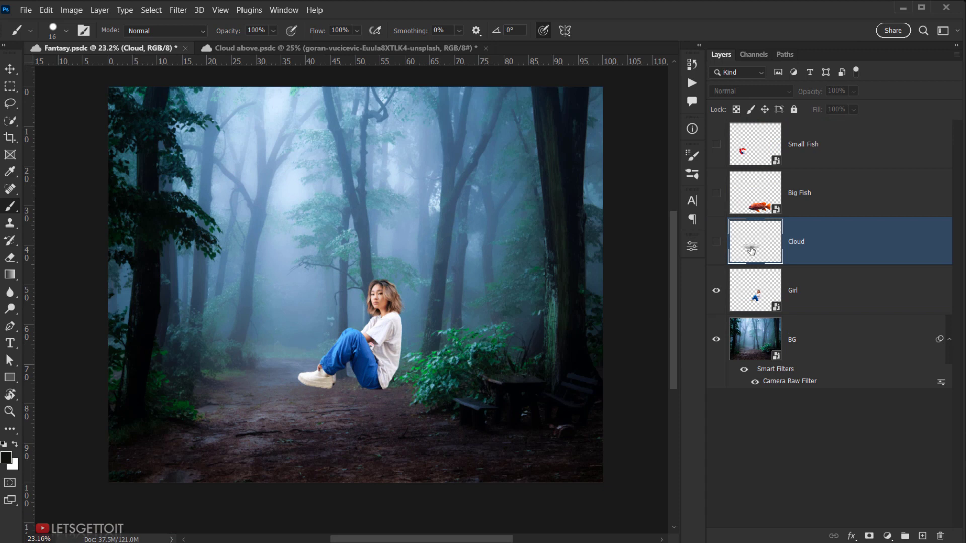
click(716, 242)
- Free-transform the Girl layer and move her up clear of the cloud, into the upper middle of the forest
click(770, 288)
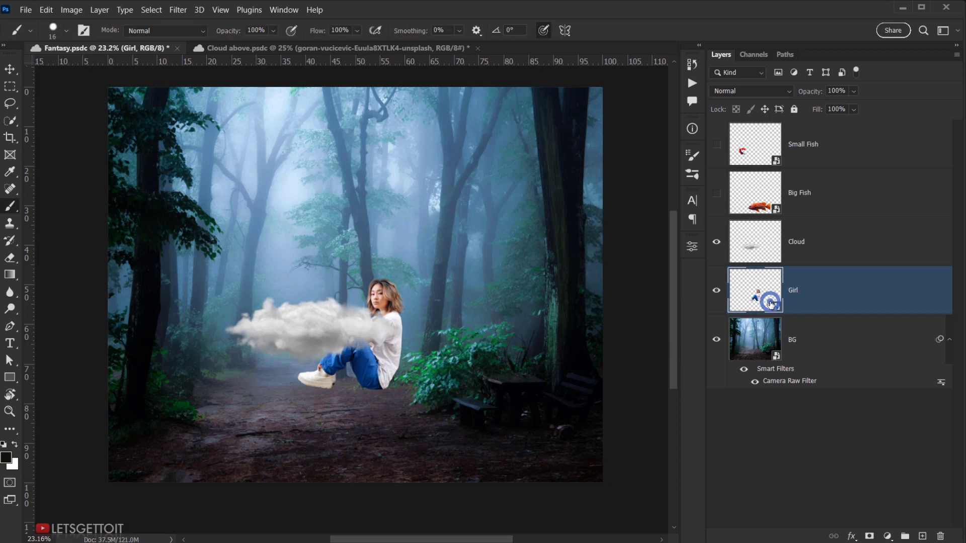
key(ctrl+t)
drag(409, 386, 406, 283)
scroll(406, 283, up, 5)
key(alt+space)
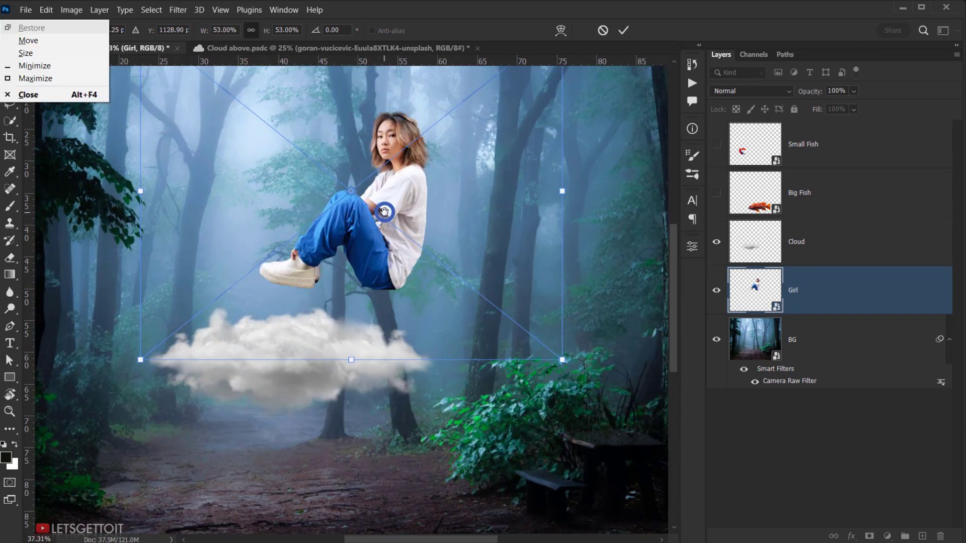
click(385, 212)
drag(395, 228, 453, 308)
scroll(422, 322, down, 4)
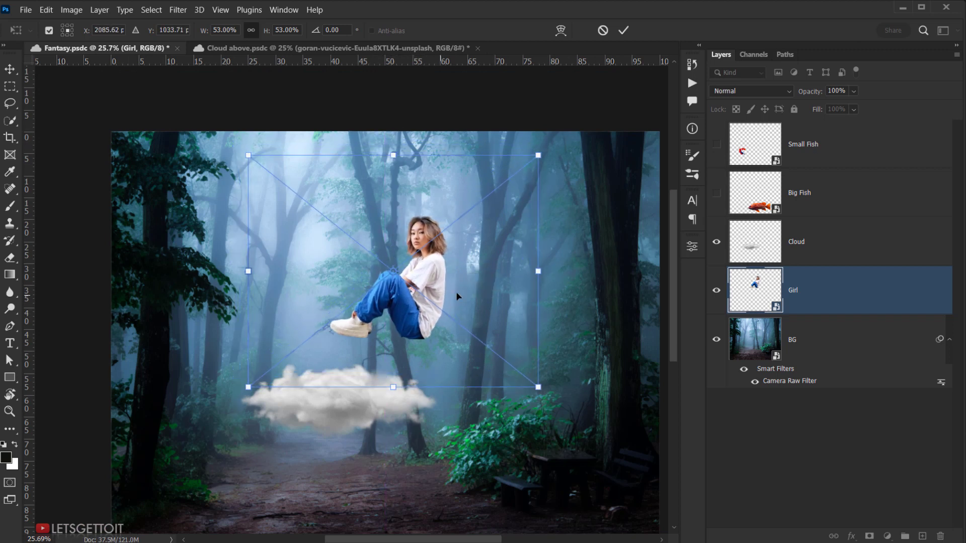
click(624, 31)
- Move the cloud beneath the girl so it overlaps her feet and seat
click(800, 247)
key(b)
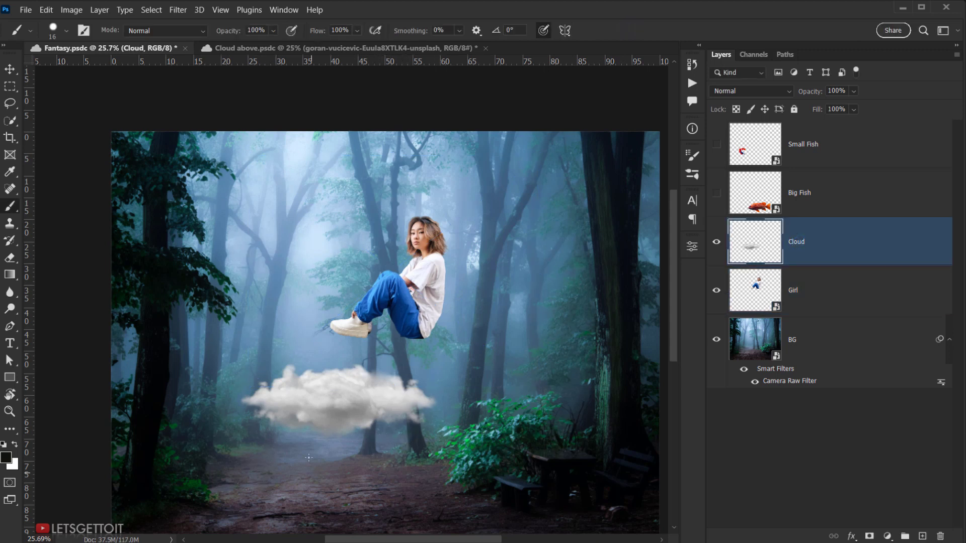
key(v)
mouse_move(349, 419)
mouse_down()
mouse_move(427, 376)
mouse_move(398, 373)
mouse_move(406, 365)
mouse_move(397, 364)
mouse_up()
scroll(398, 374, up, 4)
scroll(397, 363, down, 2)
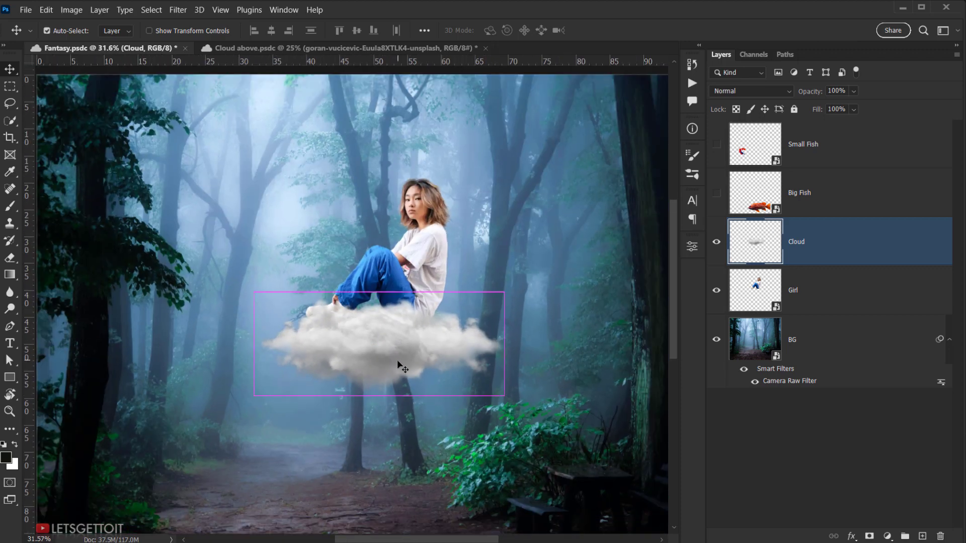
- Scale the Cloud layer proportionally to 115.16% and raise it so it covers the girl's lower legs
key(ctrl+t)
drag(257, 347, 219, 346)
drag(421, 372, 437, 362)
scroll(433, 365, down, 2)
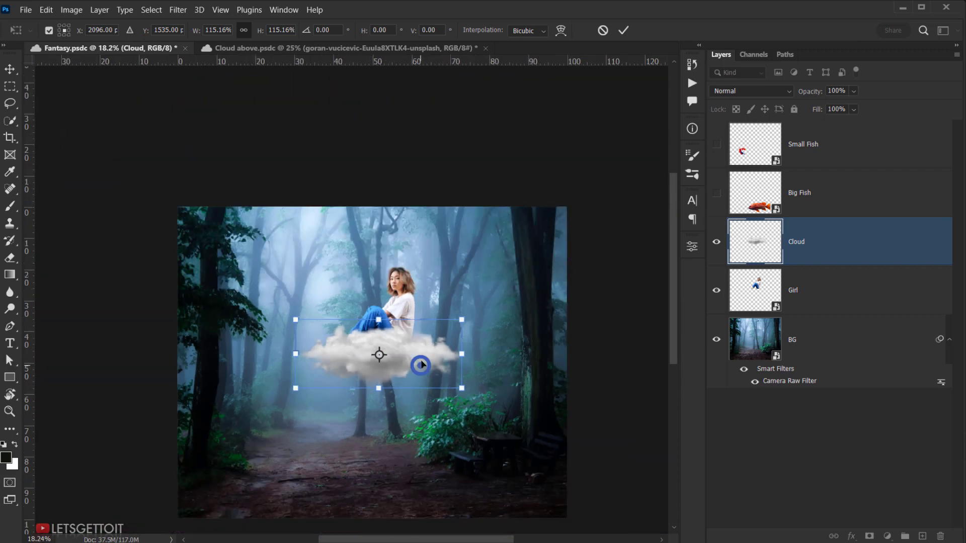
drag(421, 365, 424, 358)
click(622, 30)
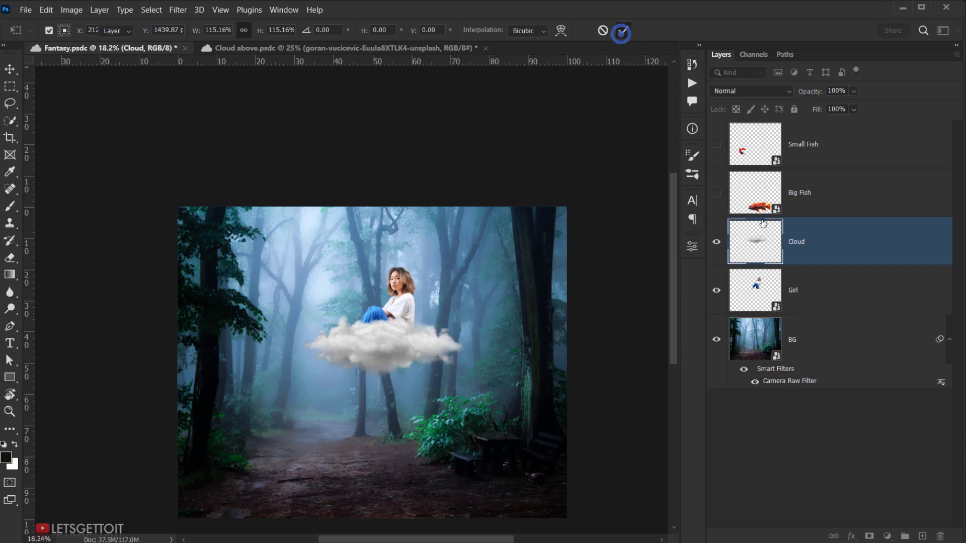
- Raise the girl on the cloud until her blue trousers show above it and she sits near its centre
scroll(406, 292, up, 5)
click(794, 299)
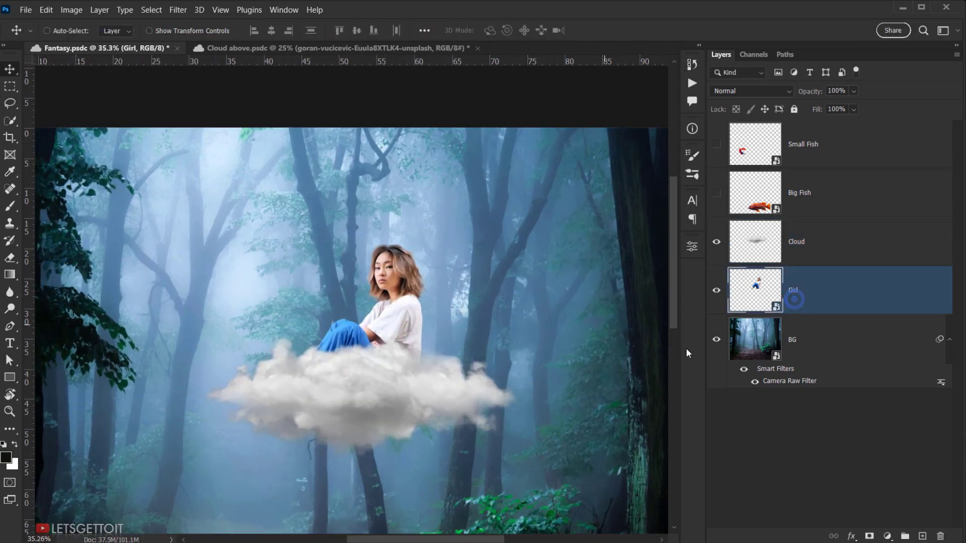
drag(384, 328, 417, 290)
scroll(362, 356, down, 5)
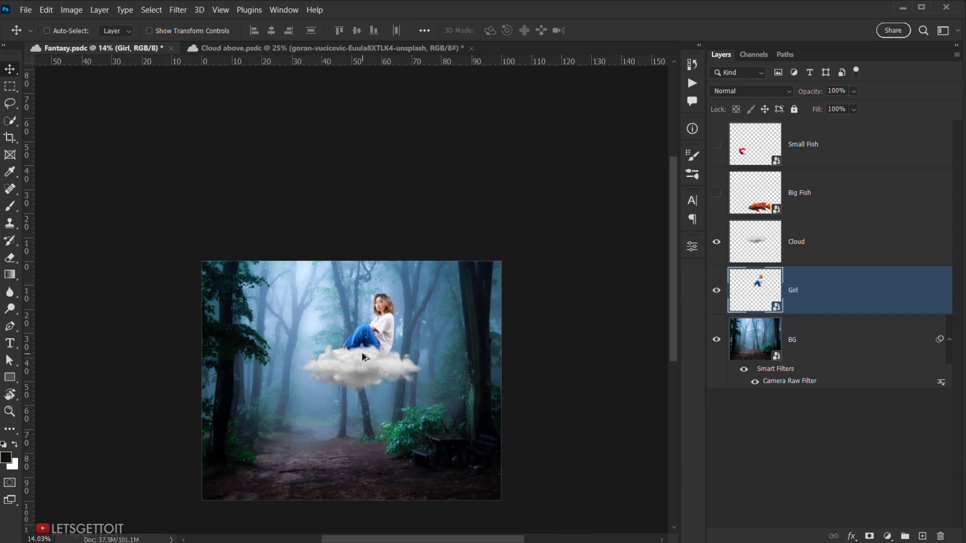
scroll(362, 356, up, 4)
drag(403, 335, 393, 336)
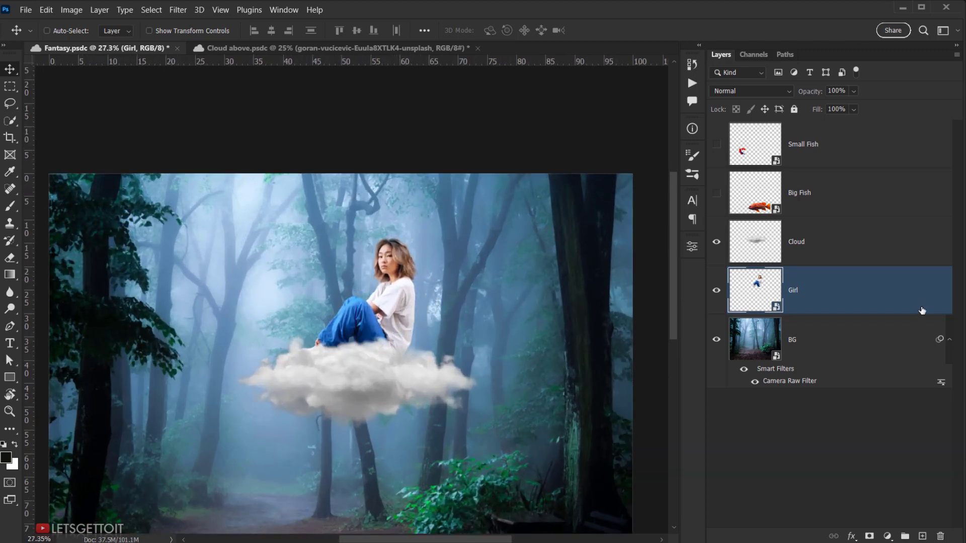
- Scale the Girl and Cloud layers together to 105.02% and reposition the pair near the middle of the forest
shift+click(828, 254)
key(ctrl+t)
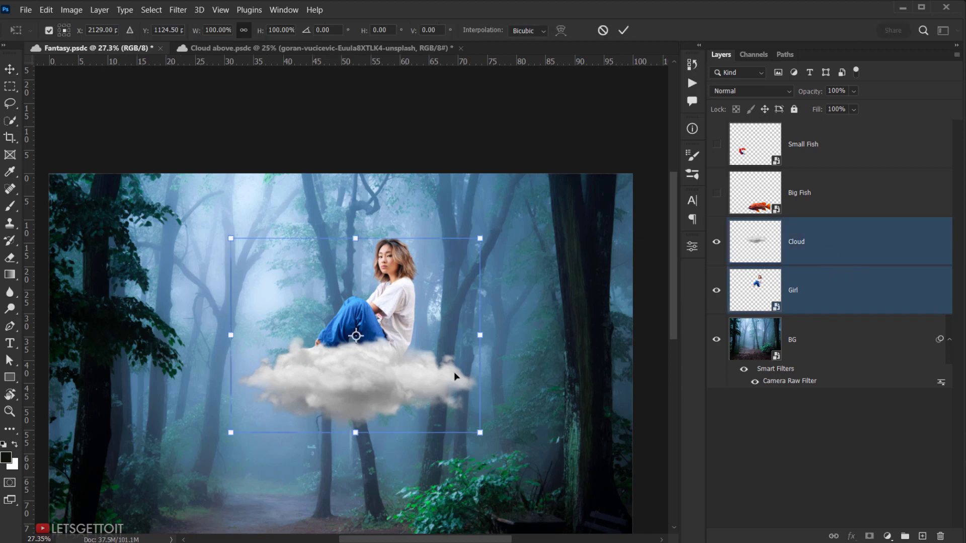
mouse_move(420, 346)
mouse_down()
mouse_move(411, 351)
mouse_move(425, 353)
mouse_up()
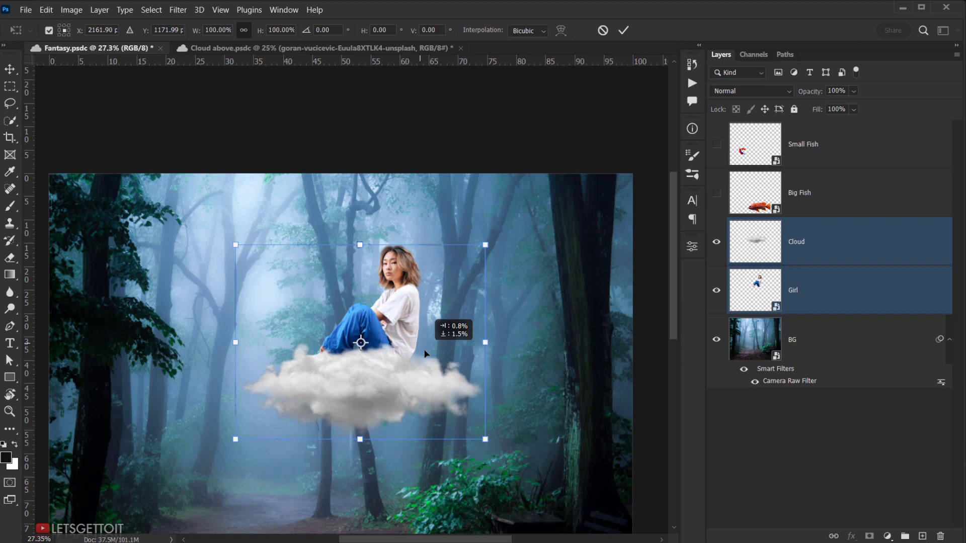
scroll(425, 354, down, 5)
scroll(399, 352, up, 4)
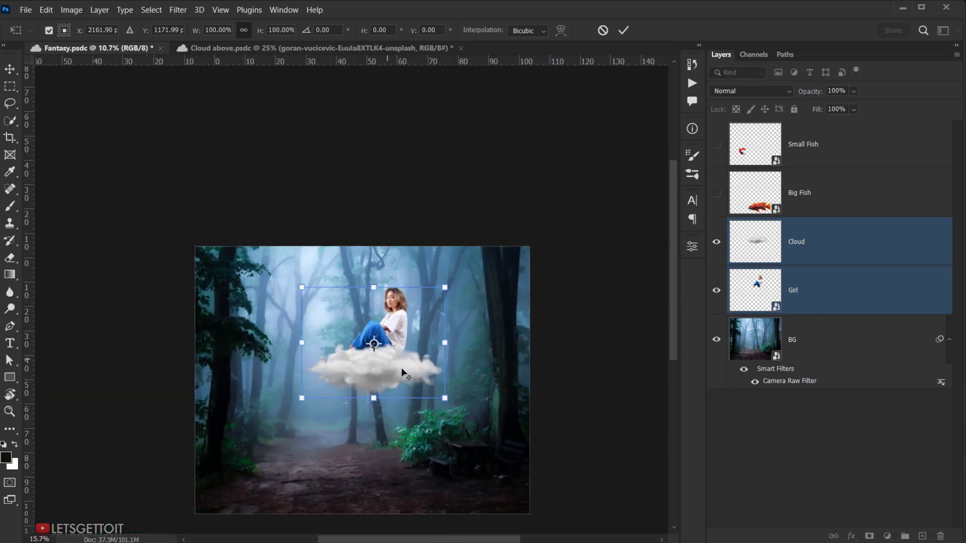
drag(265, 333, 258, 327)
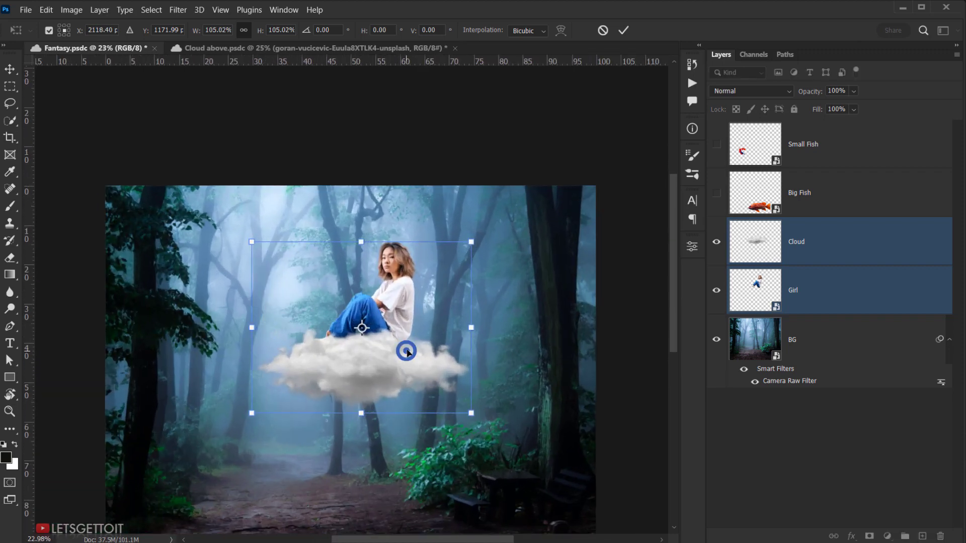
drag(399, 342, 351, 315)
click(623, 30)
- Nudge the girl and cloud together slightly to the left over the forest path
scroll(403, 334, up, 5)
scroll(352, 316, down, 5)
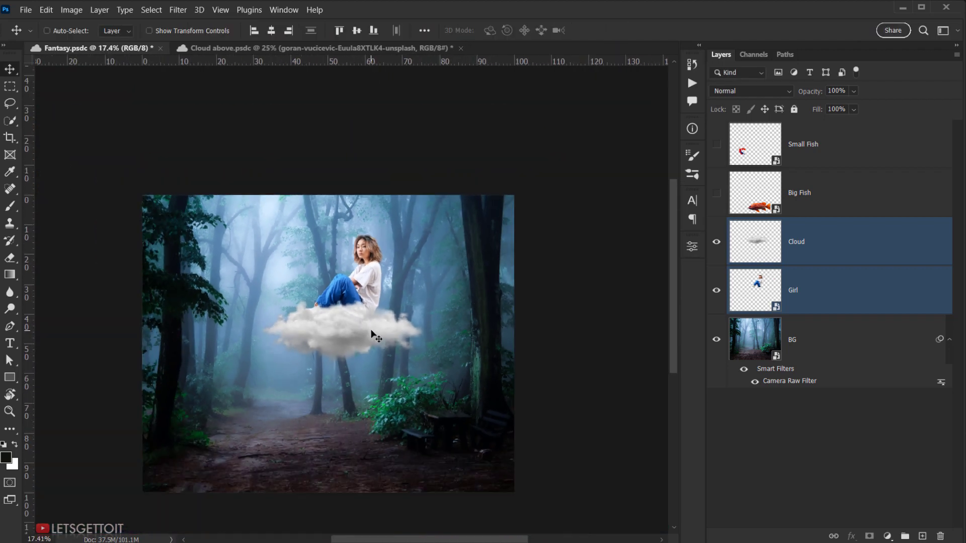
drag(330, 322, 314, 342)
scroll(327, 326, up, 6)
scroll(346, 341, up, 1)
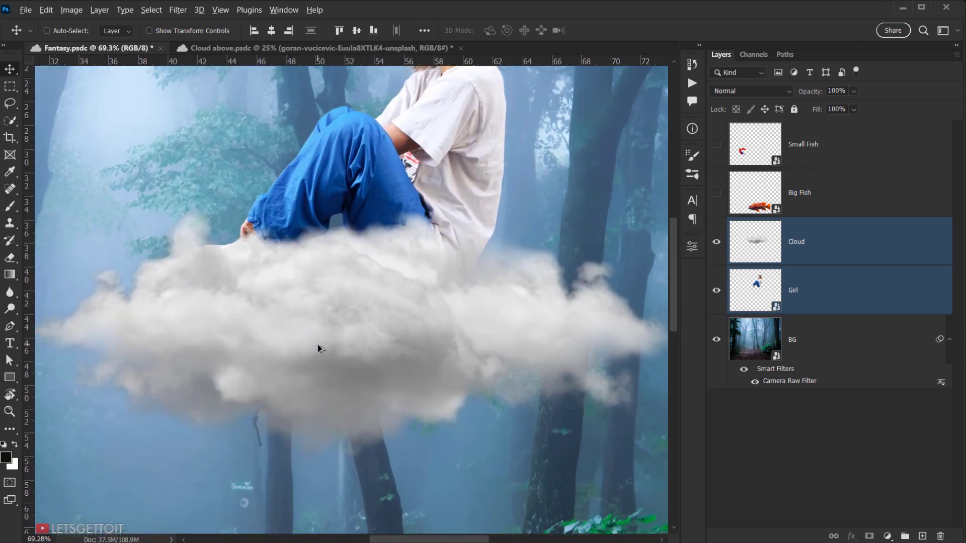
scroll(318, 344, down, 4)
scroll(297, 323, up, 2)
- Scale the Girl layer down slightly and adjust her seat on the cloud
click(780, 273)
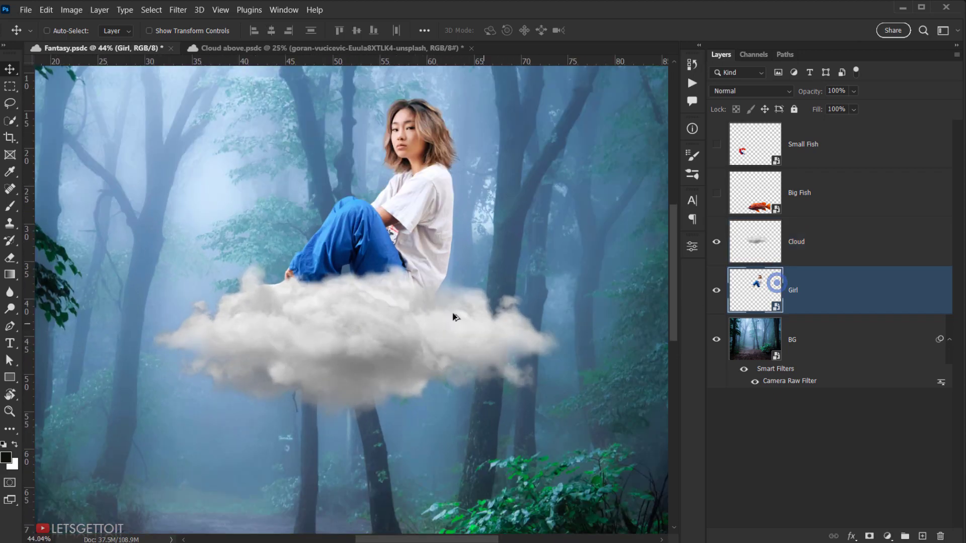
scroll(452, 310, down, 3)
key(ctrl+t)
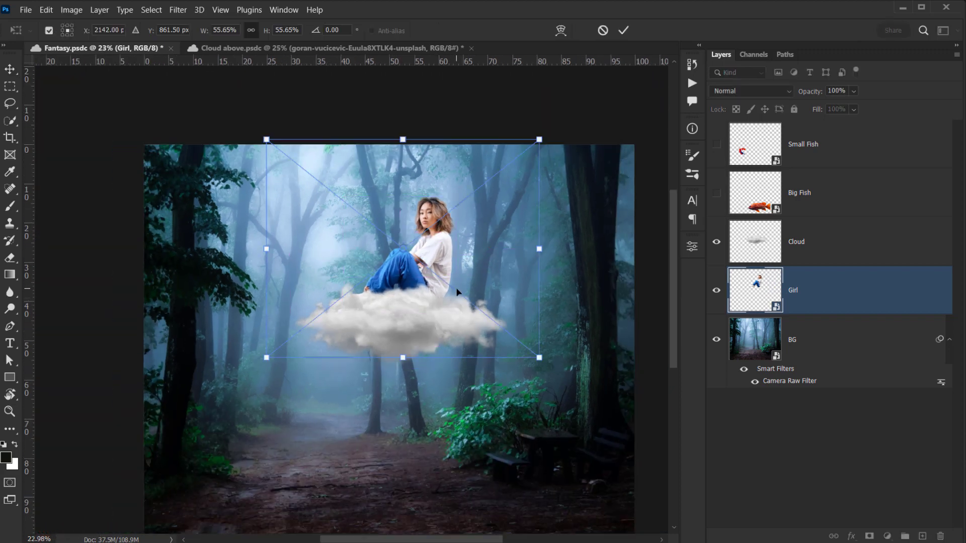
scroll(457, 292, up, 1)
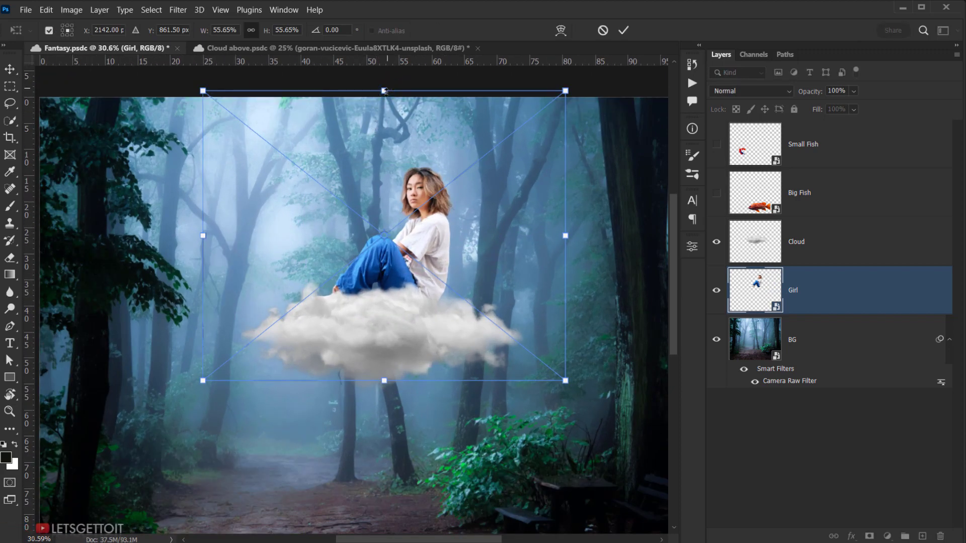
drag(384, 91, 386, 99)
drag(419, 372, 421, 364)
click(624, 34)
- Add a white layer mask to the Cloud layer
scroll(441, 360, up, 6)
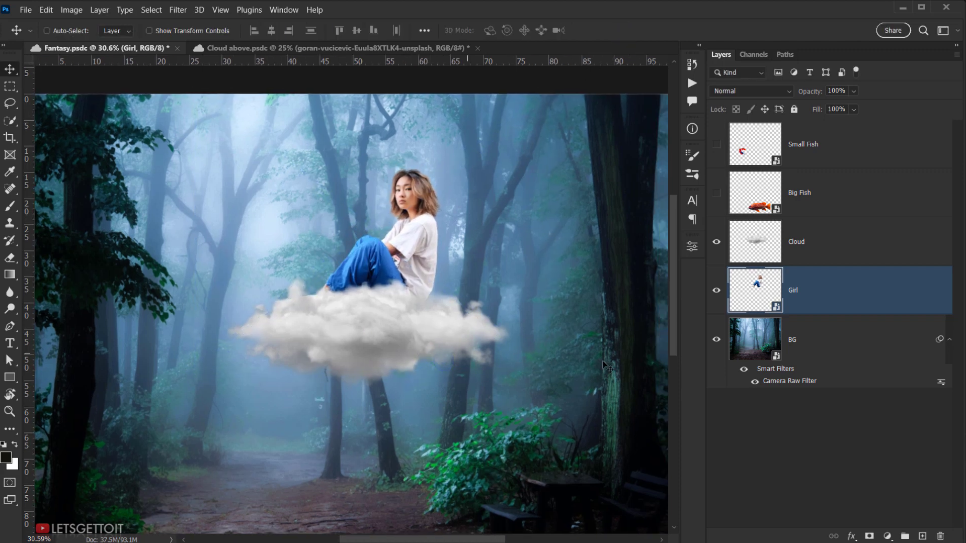
scroll(410, 299, up, 3)
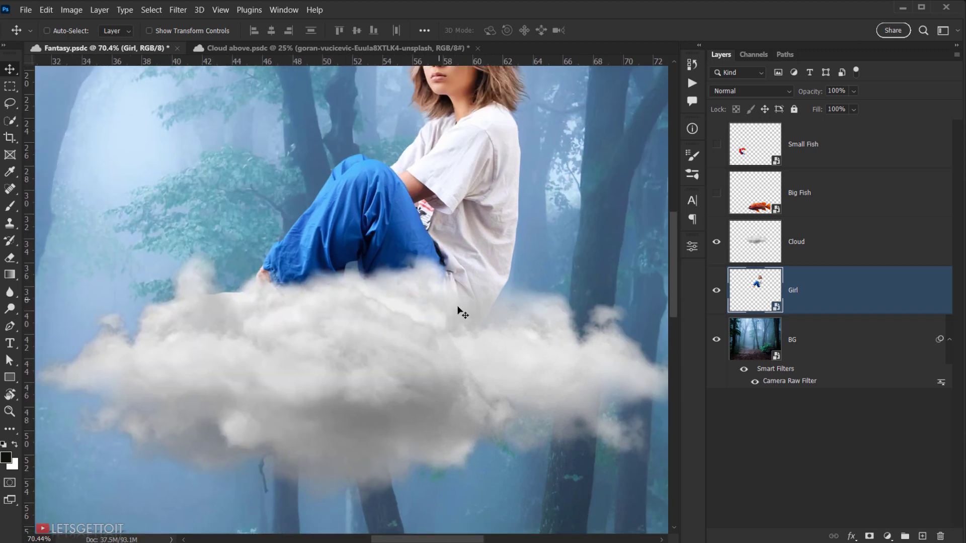
drag(471, 266, 466, 264)
click(778, 240)
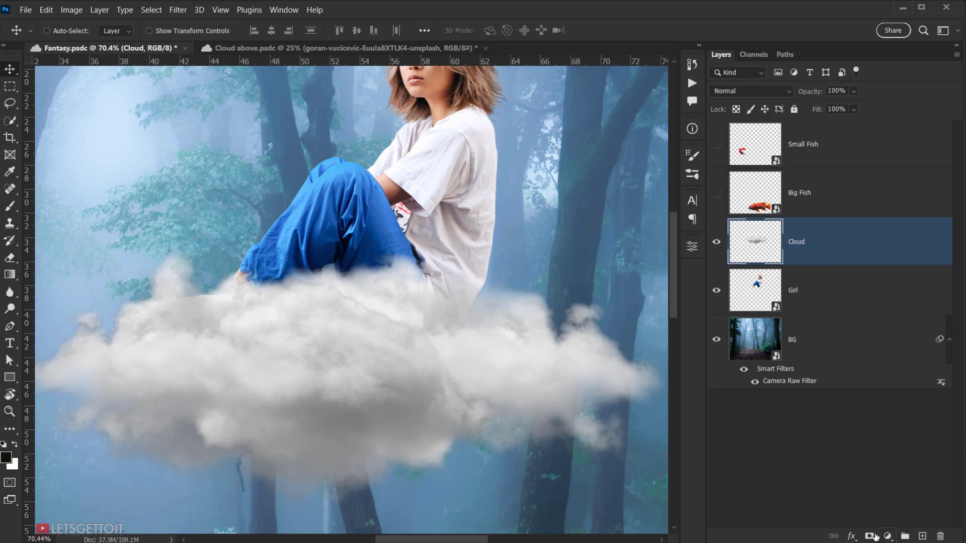
click(875, 537)
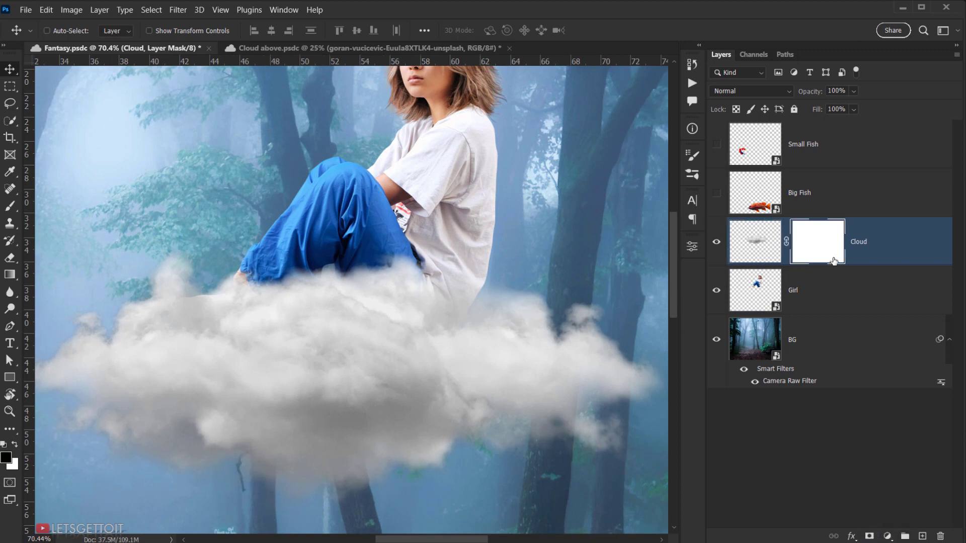
- Set up a Soft Round brush at 693 px with 0% hardness, 30% opacity and 49% flow
click(10, 206)
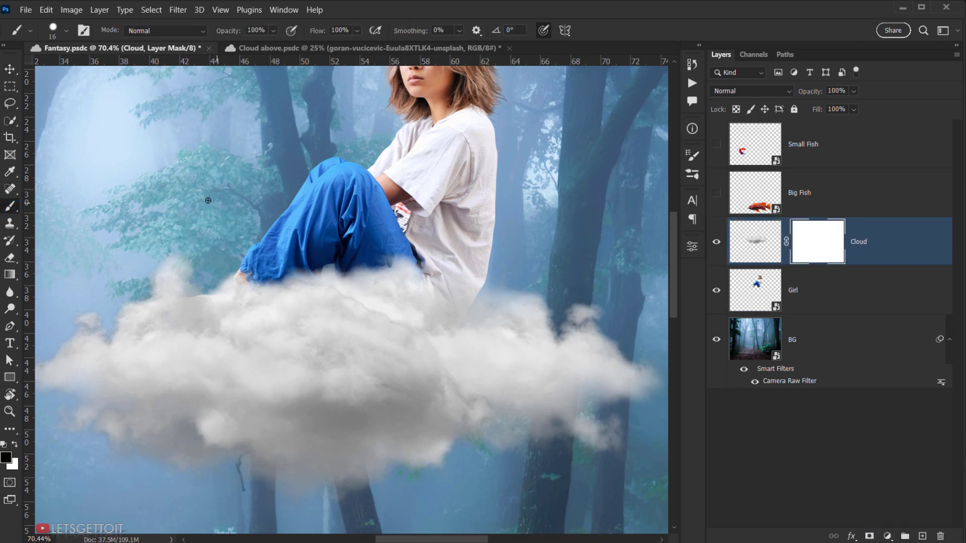
mouse_move(210, 202)
mouse_down()
mouse_move(296, 94)
mouse_move(296, 65)
mouse_up()
drag(302, 323, 286, 82)
drag(241, 245, 274, 240)
right_click(412, 225)
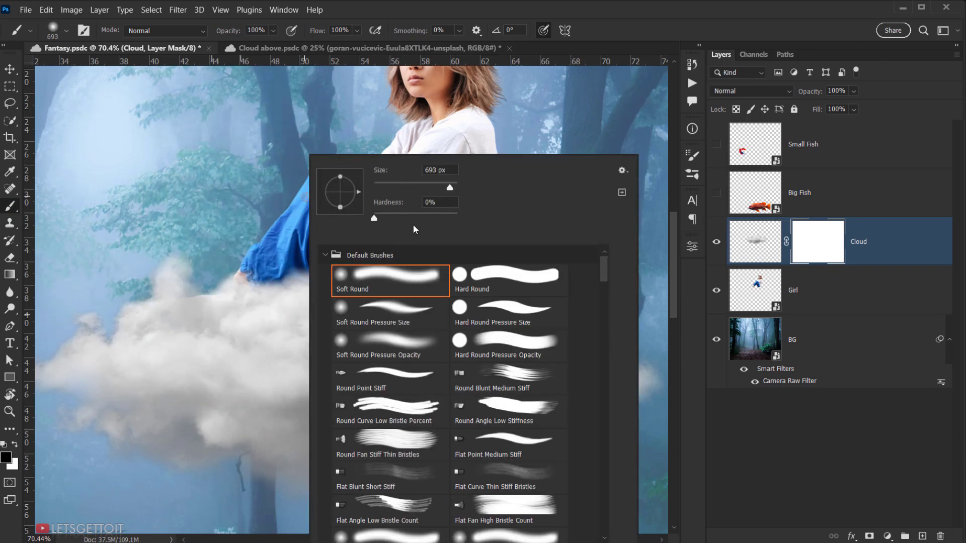
click(730, 4)
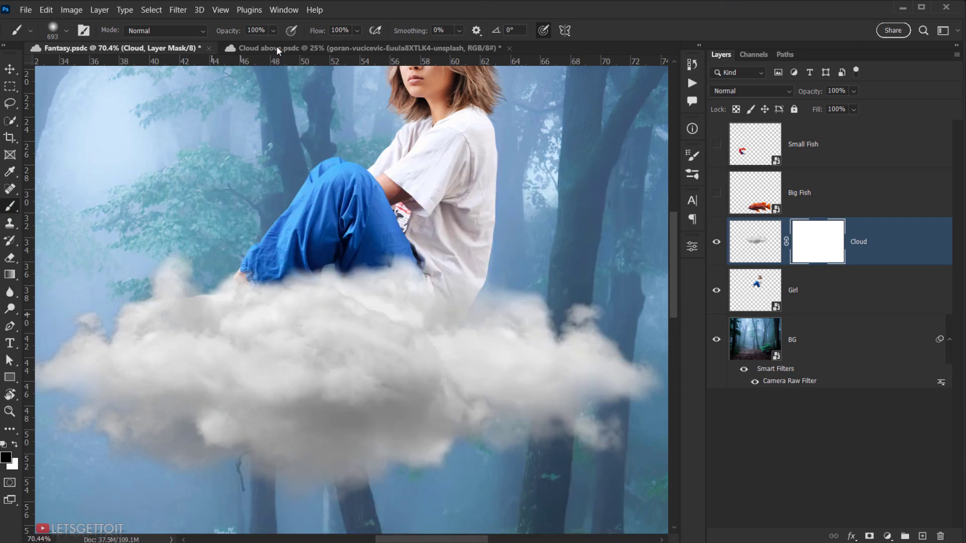
right_click(320, 188)
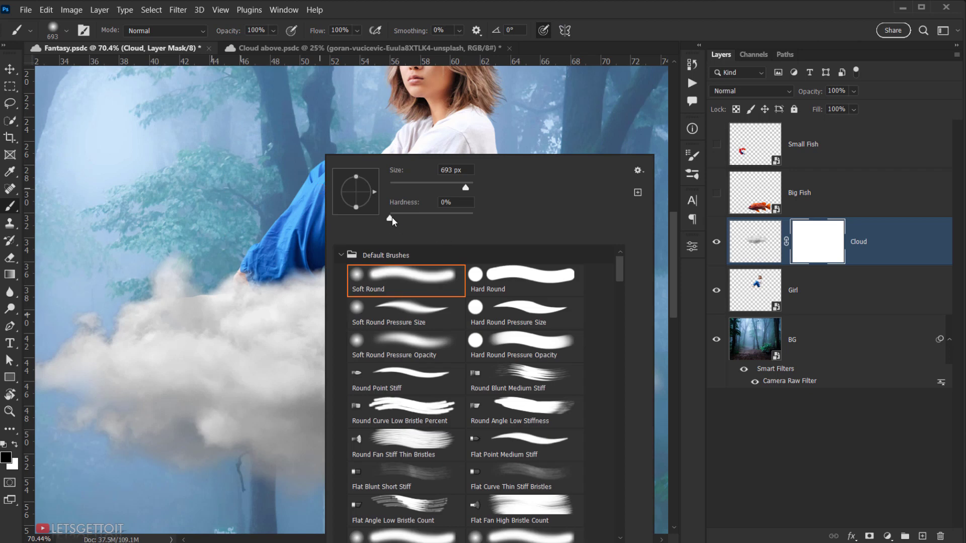
click(660, 5)
drag(272, 32, 246, 48)
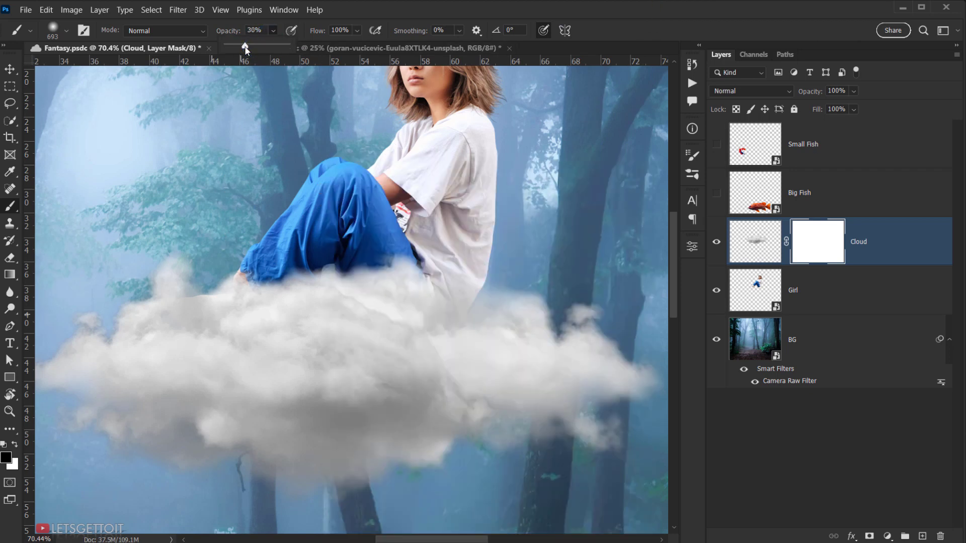
click(356, 31)
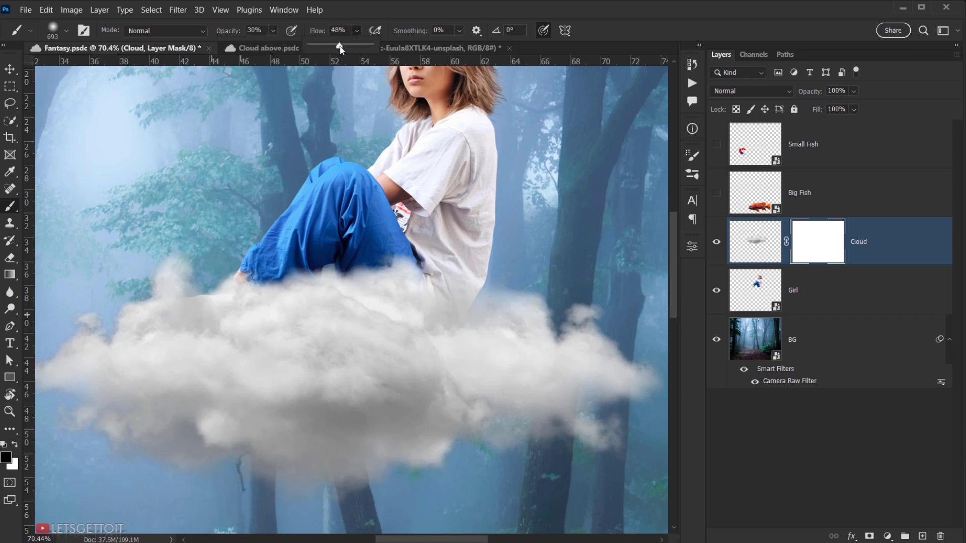
drag(340, 48, 341, 49)
- Paint black on the Cloud mask with a soft 515 px brush to fade the cloud over the girl's trousers
mouse_move(359, 205)
mouse_down()
mouse_move(296, 245)
mouse_move(339, 246)
mouse_up()
mouse_move(384, 257)
mouse_down()
mouse_move(365, 267)
mouse_move(382, 253)
mouse_move(374, 264)
mouse_move(407, 272)
mouse_move(383, 274)
mouse_up()
click(373, 268)
click(385, 265)
click(400, 276)
click(349, 263)
click(348, 273)
click(360, 275)
click(310, 261)
click(278, 259)
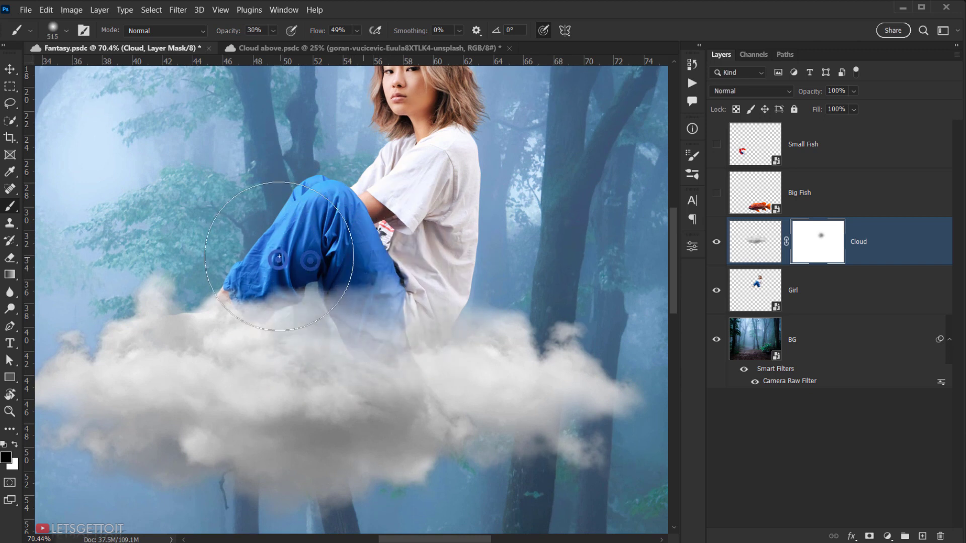
- Fade the cloud over the girl's shoe, lower trouser legs and seat with more black dabs on the Cloud mask
click(263, 261)
click(242, 263)
click(214, 259)
click(209, 272)
click(195, 287)
click(265, 271)
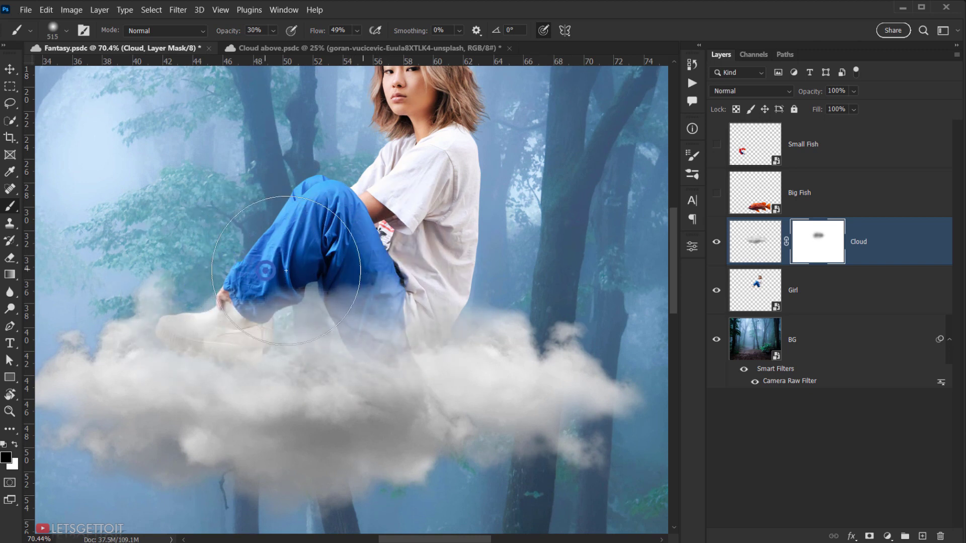
click(319, 273)
click(357, 272)
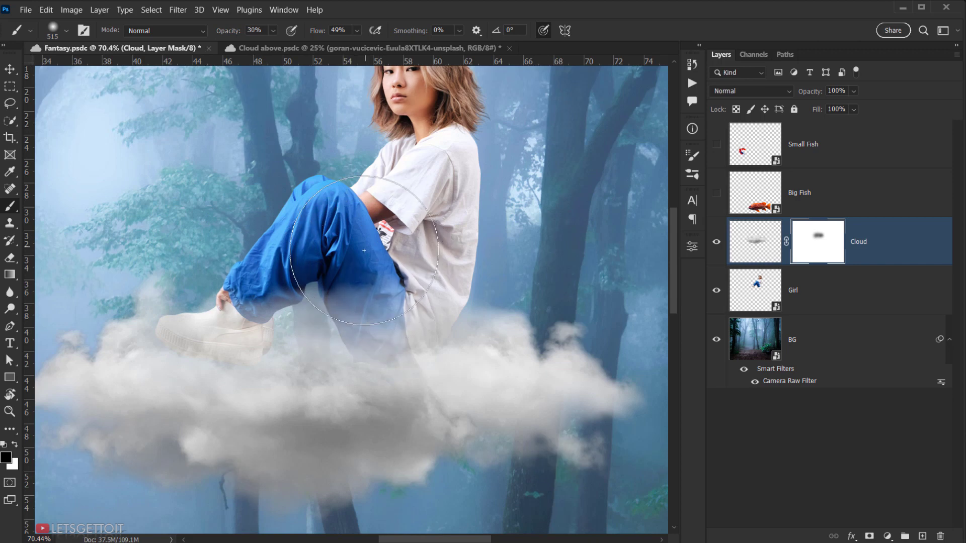
drag(366, 266, 348, 268)
scroll(296, 332, down, 3)
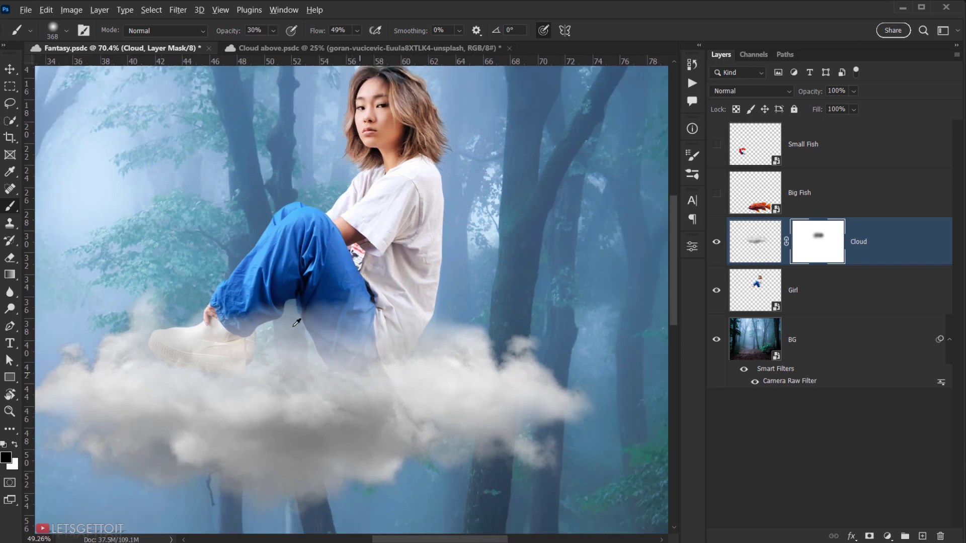
scroll(295, 322, down, 2)
- Paint white on the Cloud mask with a 254 px brush to restore the cloud beneath the girl's shoe
scroll(216, 349, up, 4)
drag(267, 345, 248, 345)
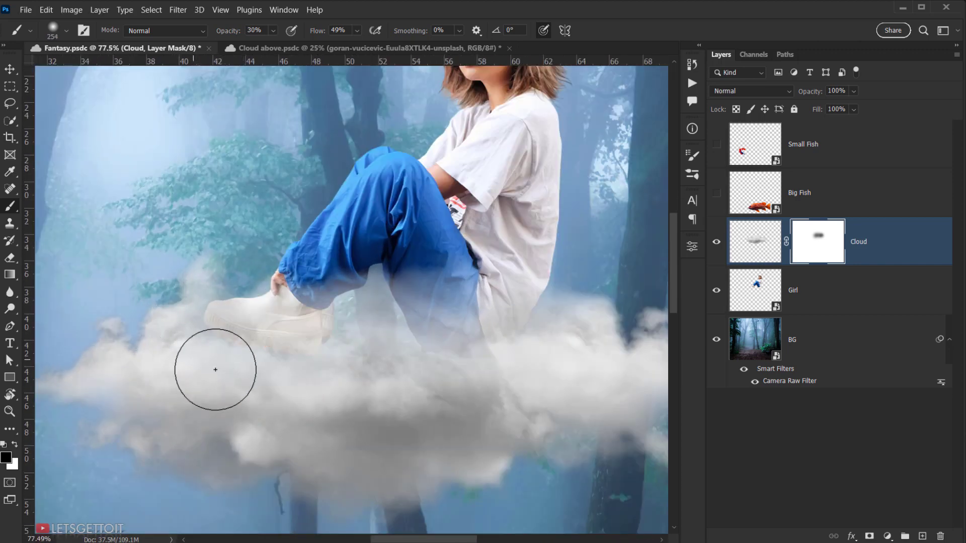
key(x)
click(248, 373)
click(265, 373)
click(300, 379)
- Restore the cloud around the base of the girl's seat and shirt with white dabs on the Cloud mask
click(409, 380)
click(430, 370)
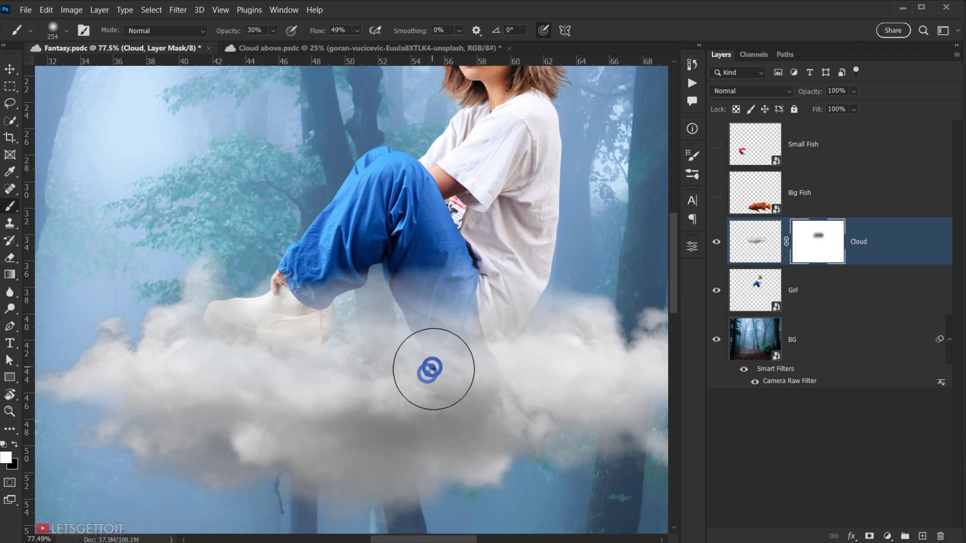
click(436, 365)
click(448, 362)
click(461, 356)
click(467, 361)
click(467, 351)
click(466, 367)
click(543, 371)
click(533, 370)
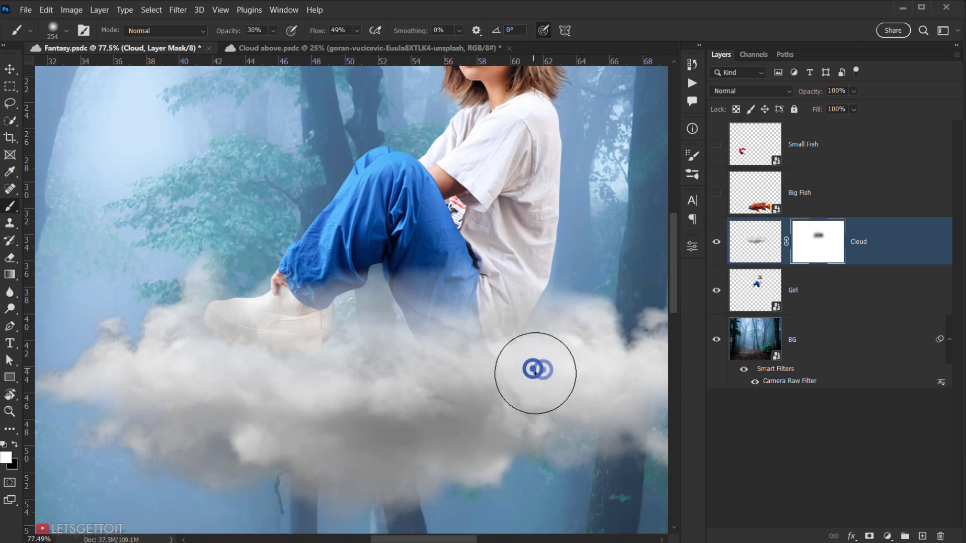
- Touch up the Cloud mask with white strokes where the shoe and seat sink into the cloud
scroll(493, 352, down, 4)
scroll(369, 355, up, 4)
drag(369, 360, 172, 374)
click(384, 341)
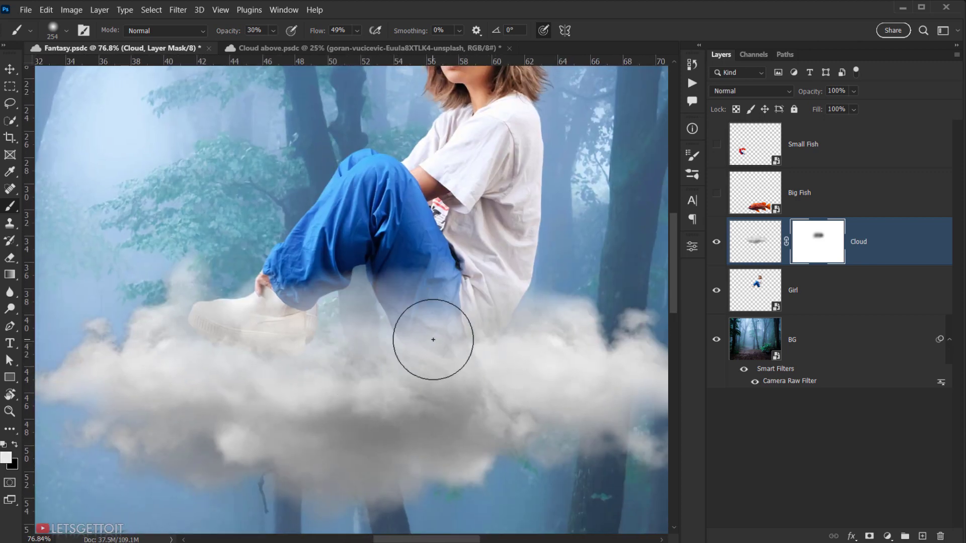
click(433, 356)
scroll(397, 357, down, 5)
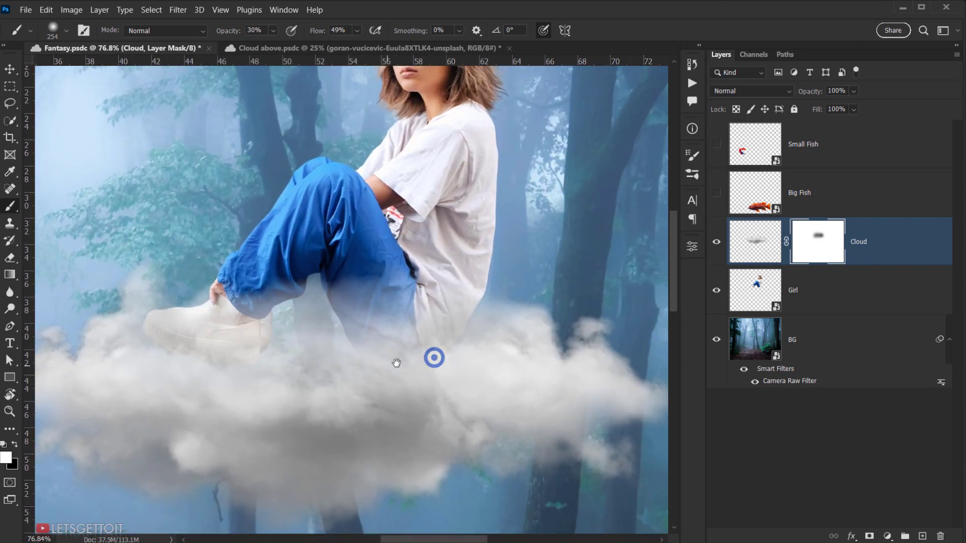
scroll(395, 355, up, 5)
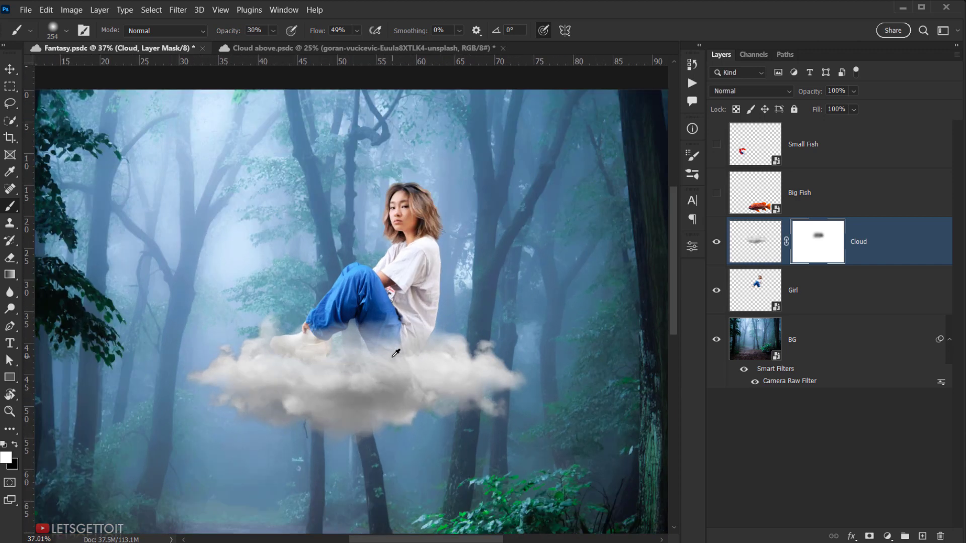
- Compare the girl's seat and shoes with the Cloud layer hidden and shown, including a close-up of the contact area
click(716, 243)
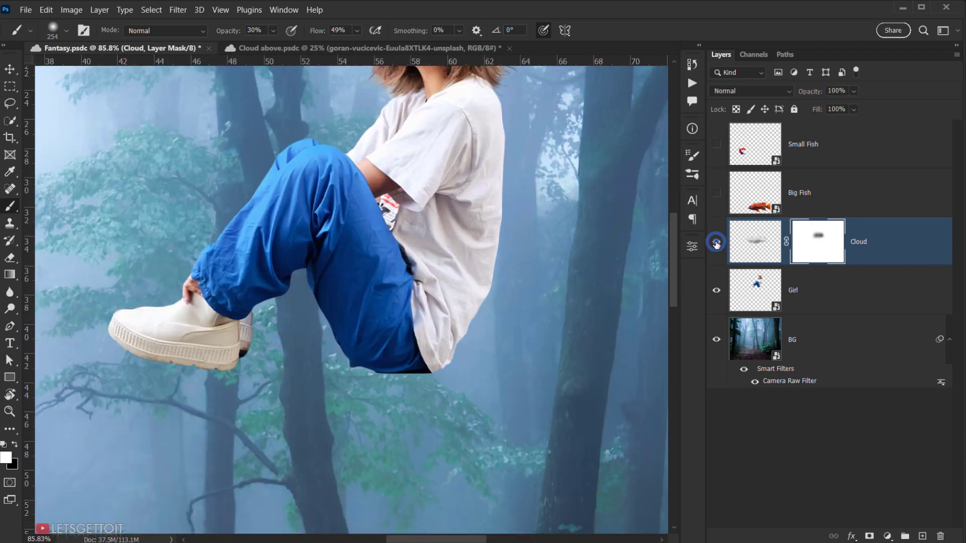
click(716, 243)
click(716, 242)
click(717, 245)
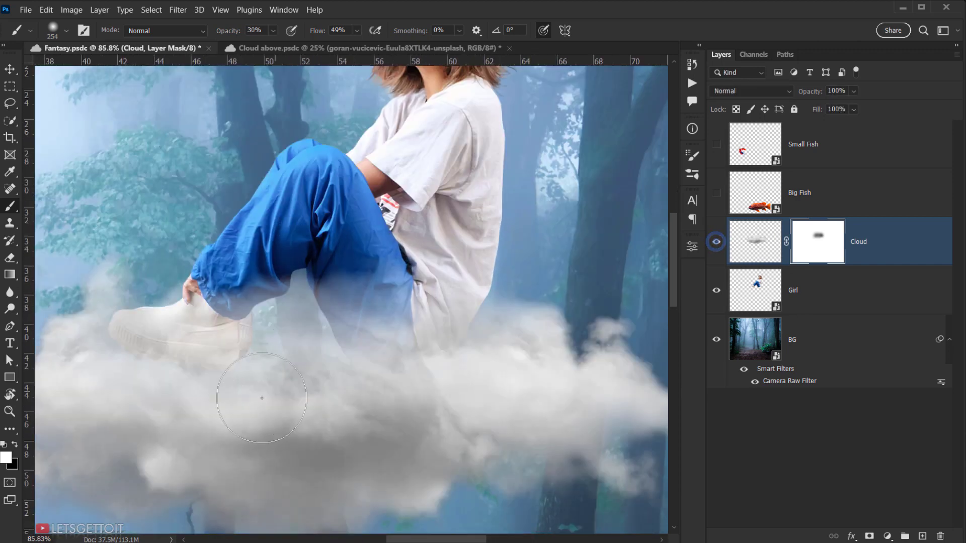
scroll(174, 388, up, 3)
scroll(350, 350, down, 4)
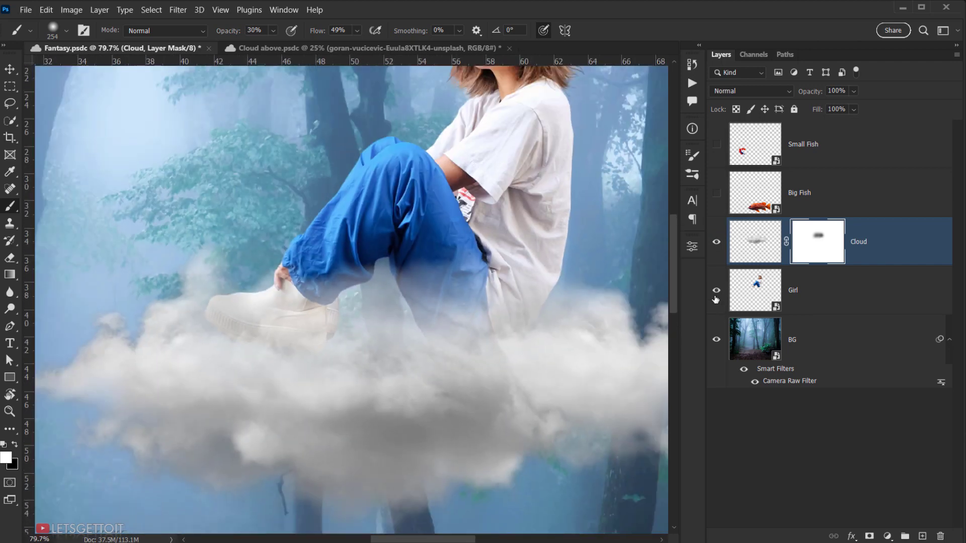
click(816, 304)
scroll(398, 353, down, 2)
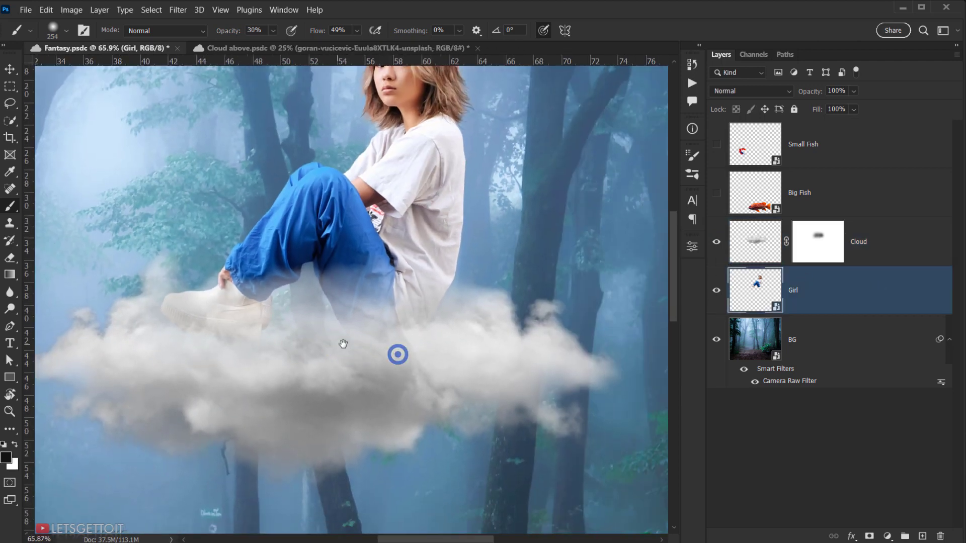
scroll(363, 322, up, 4)
click(715, 244)
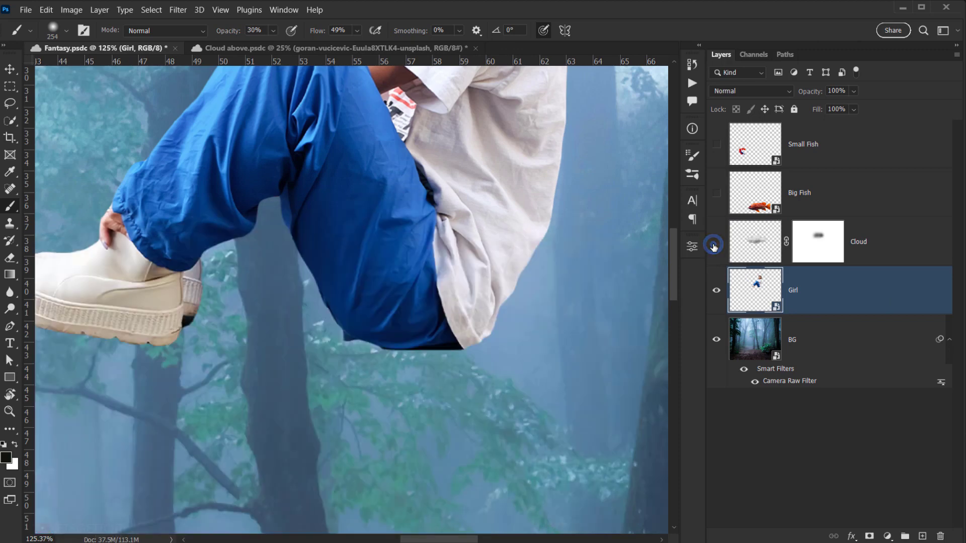
click(714, 244)
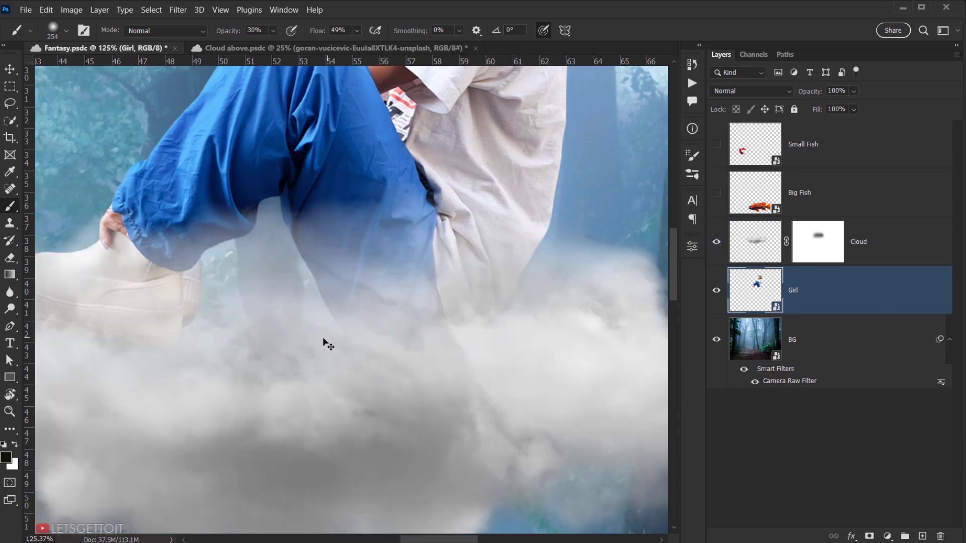
scroll(241, 346, down, 6)
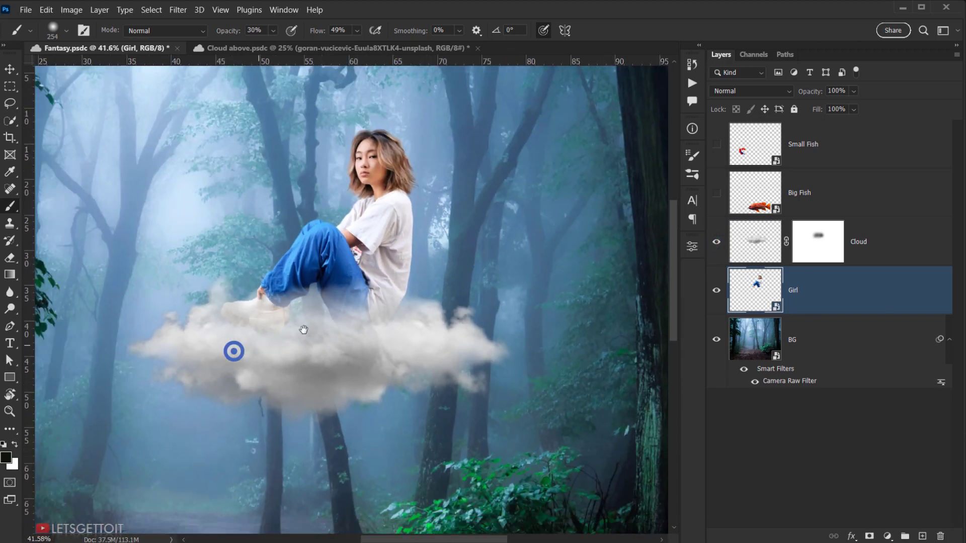
- Create a new layer named Shadow directly beneath the Girl layer
drag(231, 349, 276, 334)
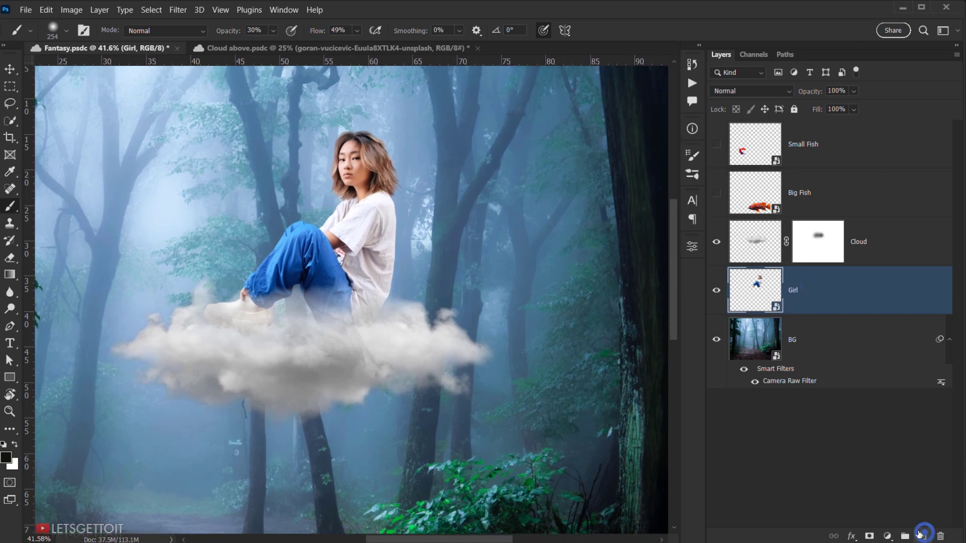
ctrl+click(920, 535)
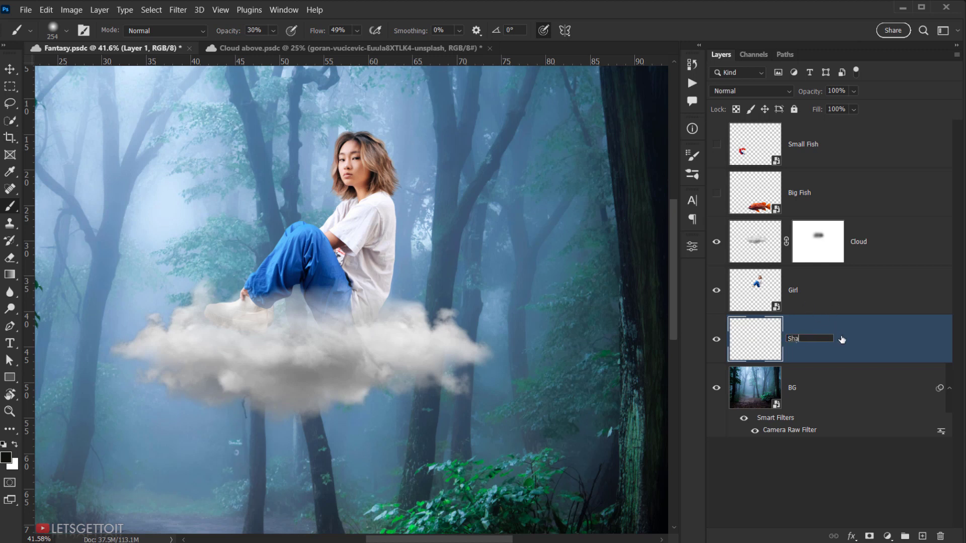
key(Return)
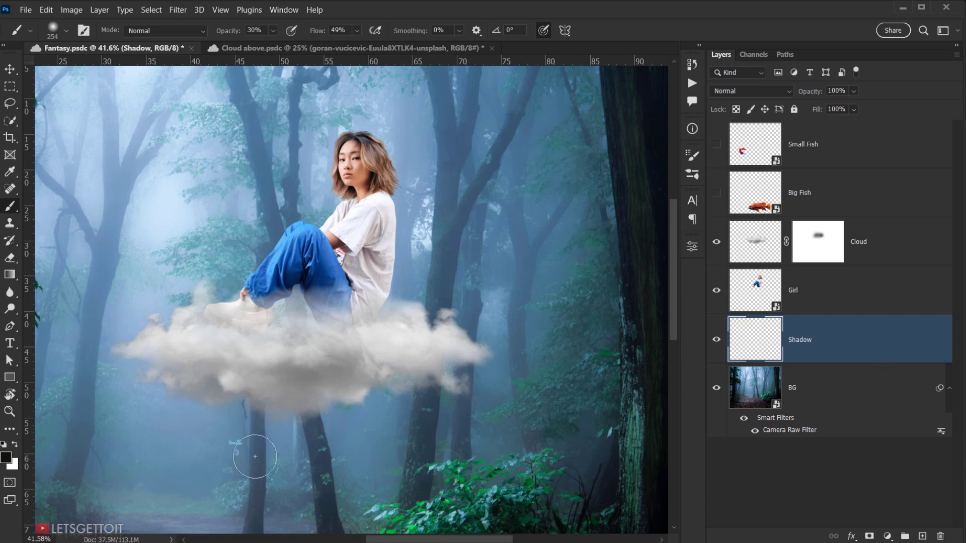
- Paint a black dab beneath the girl's seat on the Shadow layer with a soft 302 px brush at 100% opacity and flow
mouse_move(193, 287)
mouse_down()
mouse_move(226, 289)
mouse_move(198, 288)
mouse_up()
scroll(208, 295, up, 4)
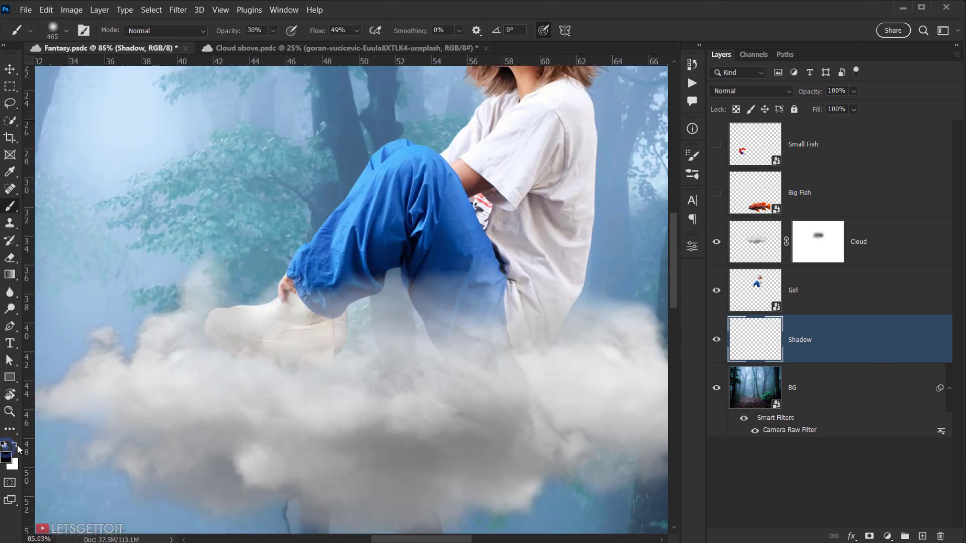
mouse_move(491, 314)
mouse_down()
mouse_move(451, 326)
mouse_move(426, 319)
mouse_up()
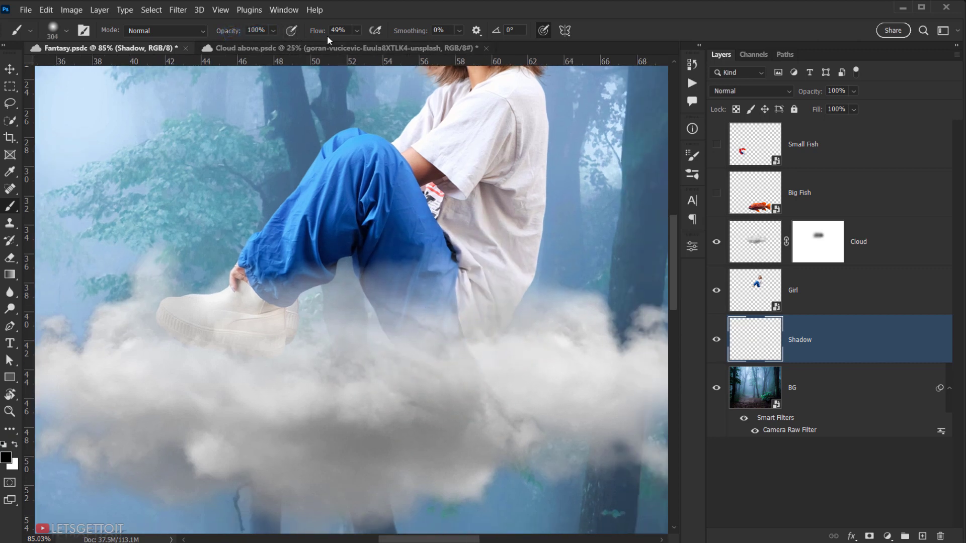
drag(430, 316, 441, 352)
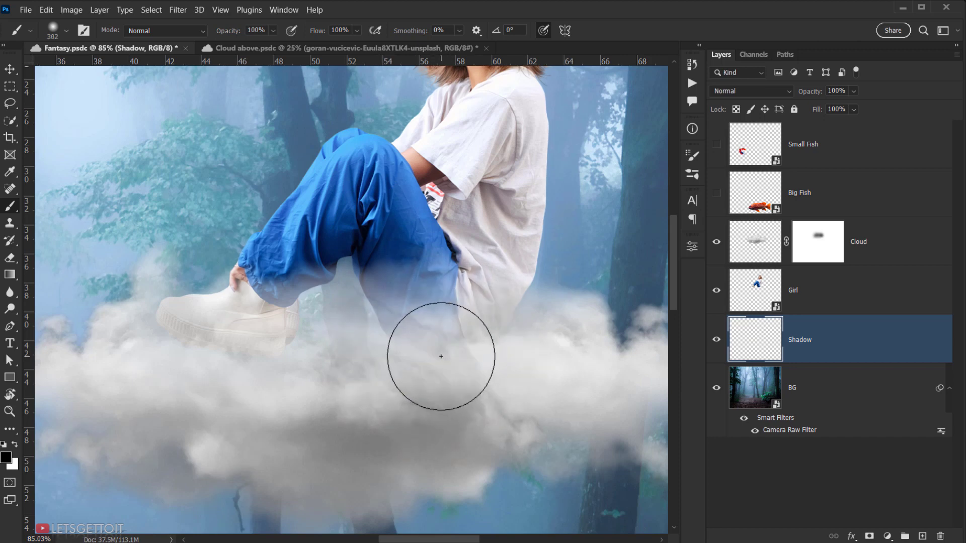
- Hide the Cloud layer to expose the black dab beneath the girl
click(715, 242)
key(ctrl+plus)
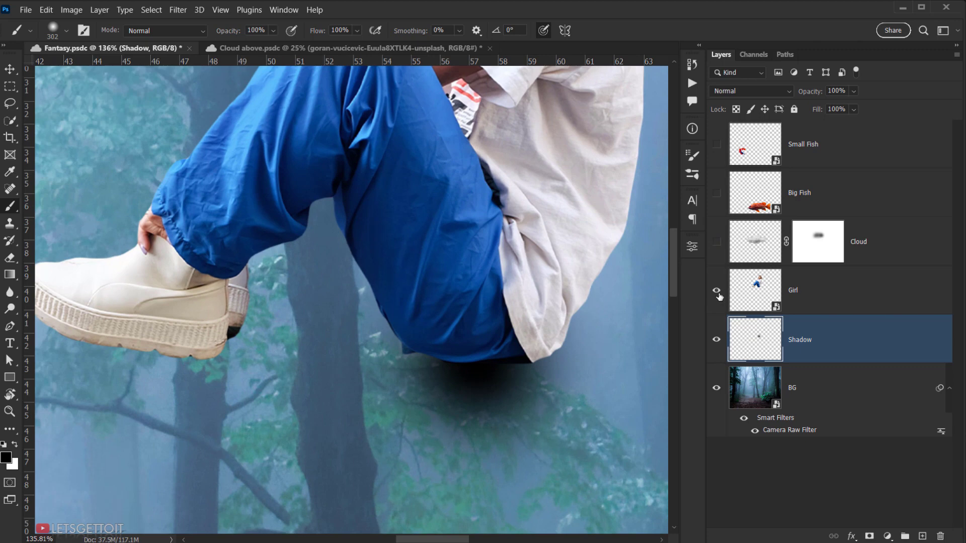
click(716, 241)
click(716, 242)
key(ctrl+0)
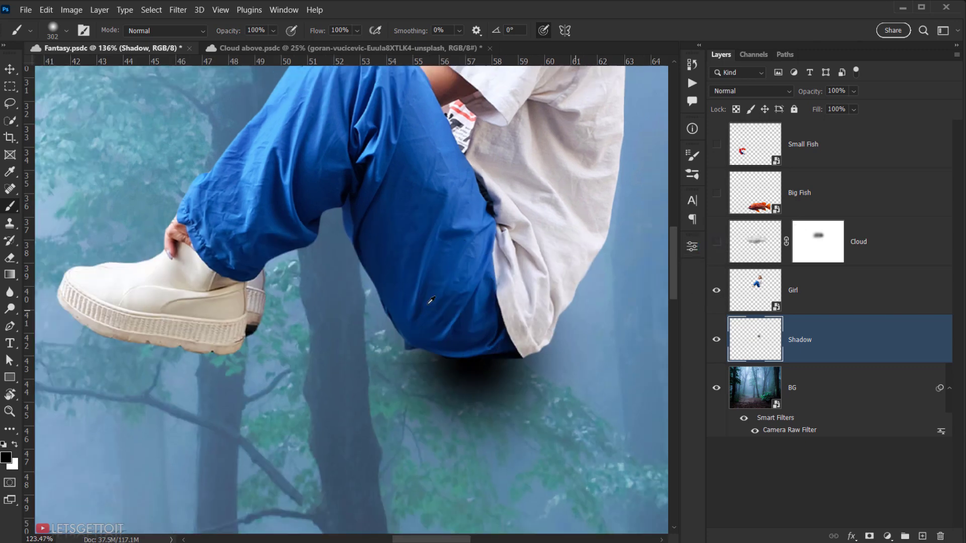
click(755, 252)
- Transform the Shadow layer into a thin strip under the girl's seat, about 210% wide and 15.77% high
click(811, 346)
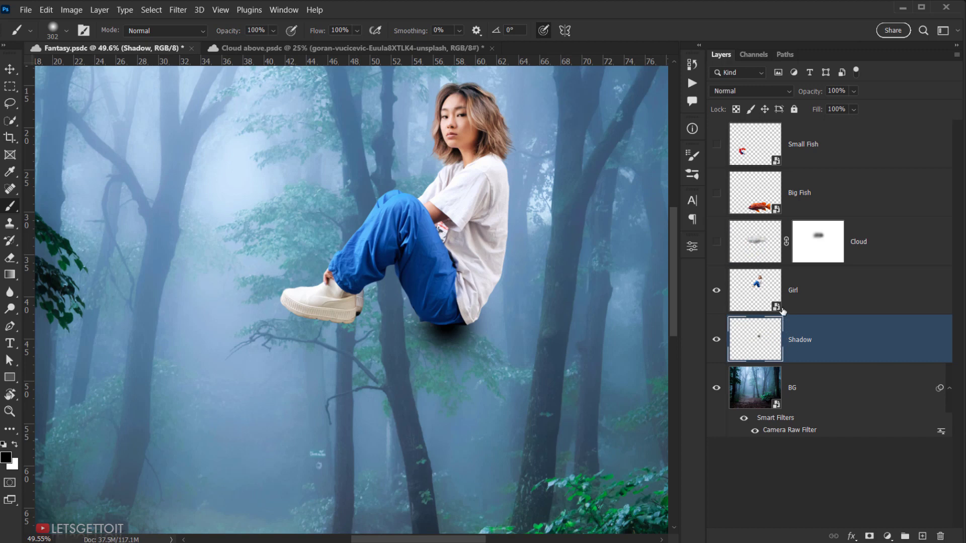
key(ctrl+t)
scroll(440, 349, up, 2)
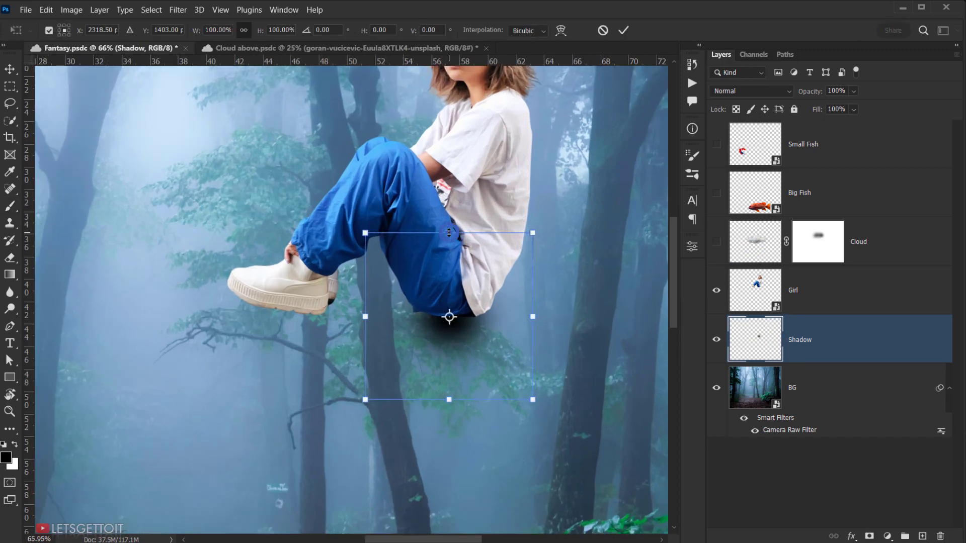
drag(449, 232, 457, 298)
drag(533, 318, 502, 321)
drag(426, 338, 481, 318)
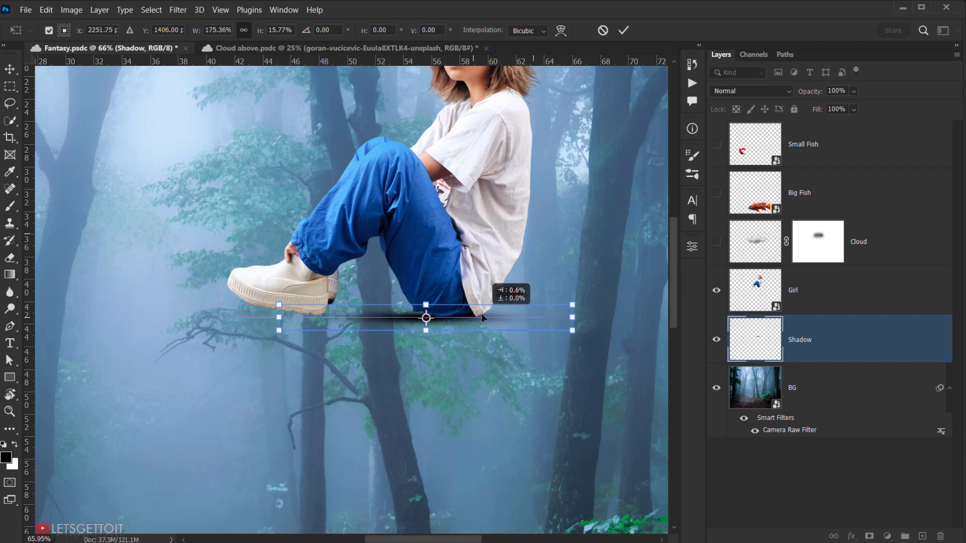
drag(279, 323, 220, 321)
drag(445, 320, 468, 315)
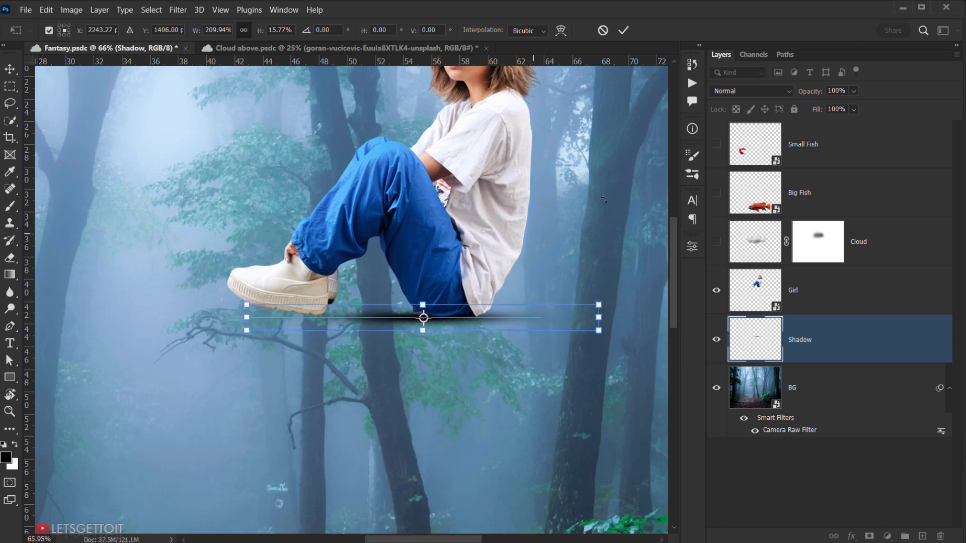
click(623, 31)
- Erase the part of the shadow that extends behind the girl's shirt with a soft eraser at 100% opacity
scroll(488, 327, up, 3)
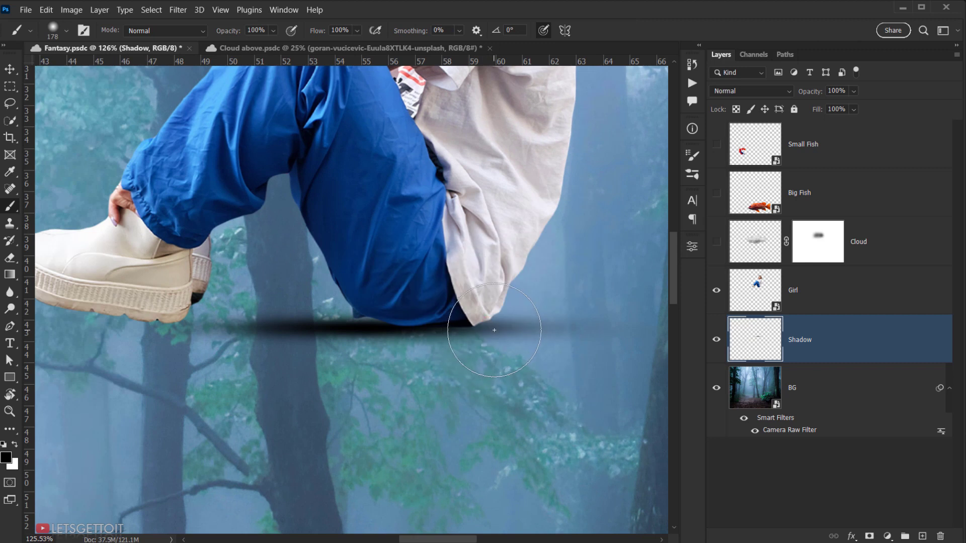
key(e)
click(536, 328)
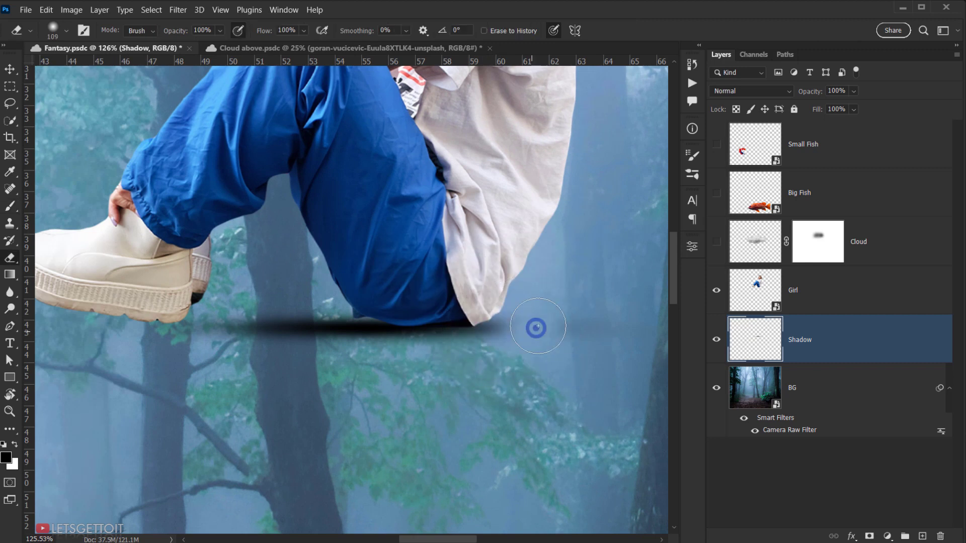
click(497, 336)
drag(530, 337, 576, 332)
click(576, 332)
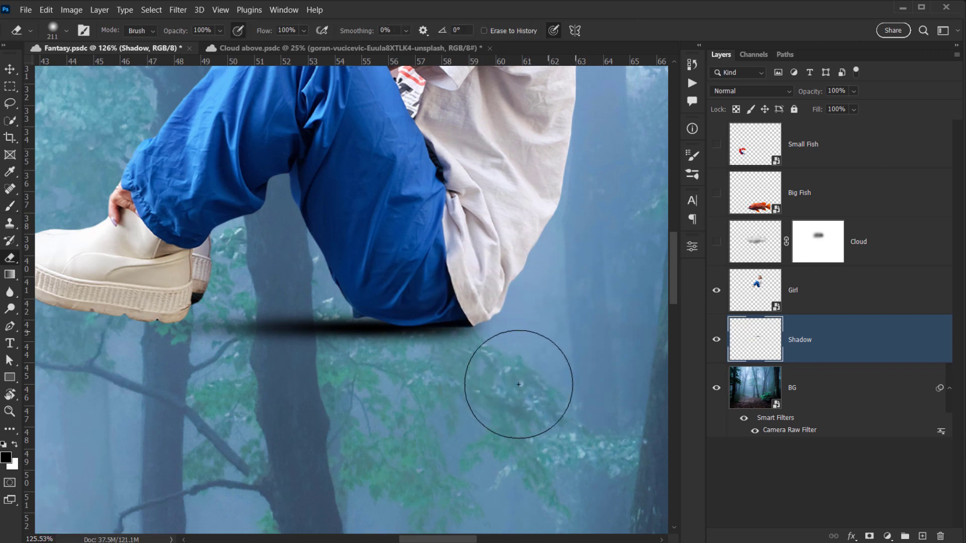
- Nudge the Shadow layer slightly right and up so it sits directly against the girl's seat
scroll(457, 377, down, 6)
click(778, 340)
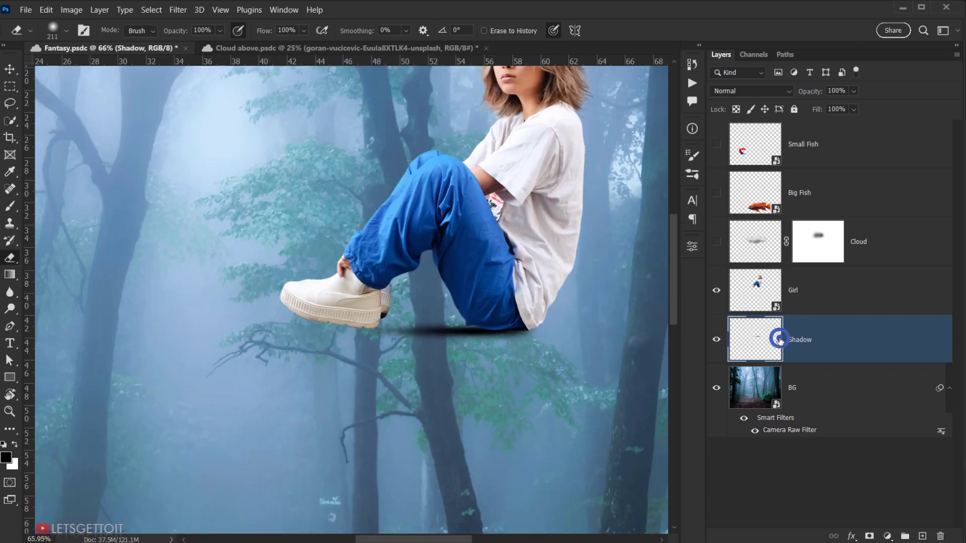
key(ctrl+t)
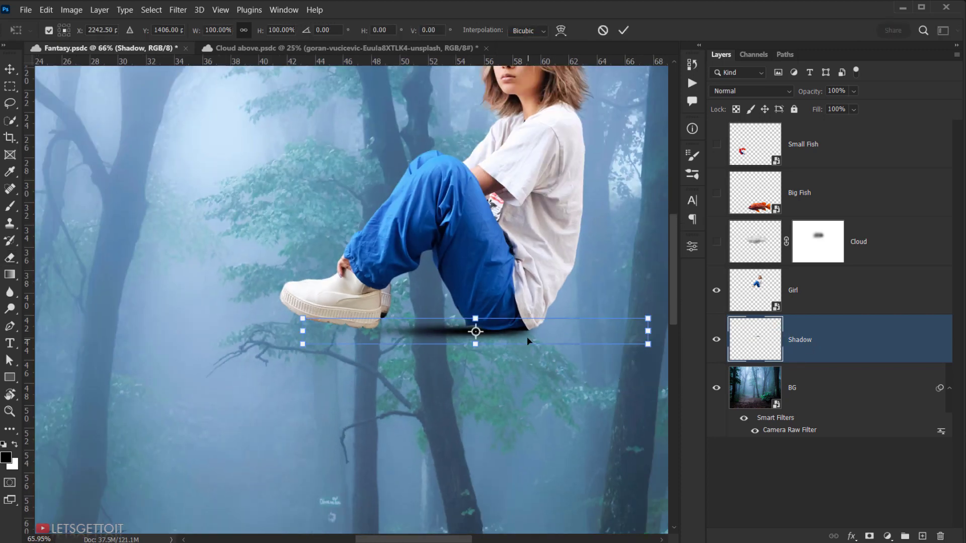
drag(527, 337, 524, 336)
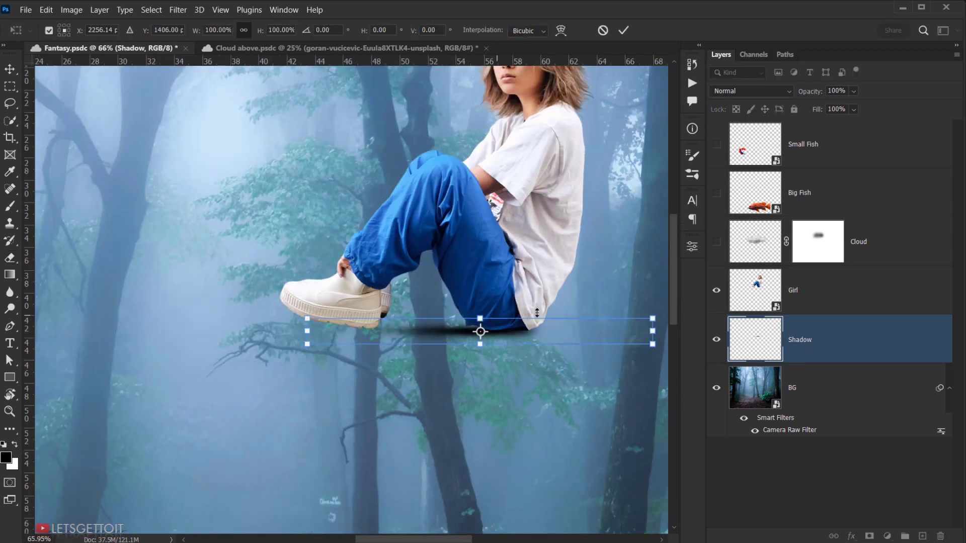
key(Up)
key(Up)
key(Up)
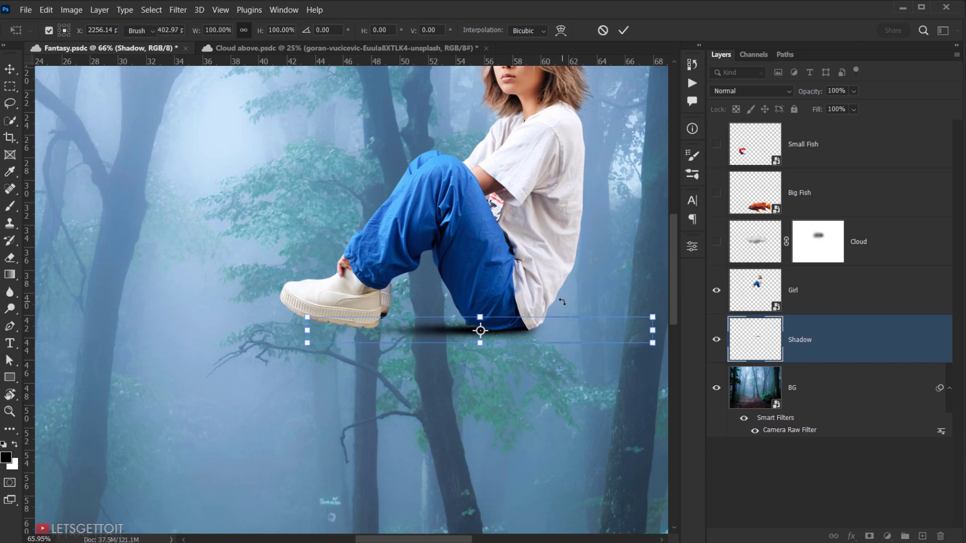
key(Return)
- Lower the Shadow layer's opacity to 77% to soften the shadow under the girl
key(e)
scroll(392, 443, down, 3)
scroll(408, 364, up, 2)
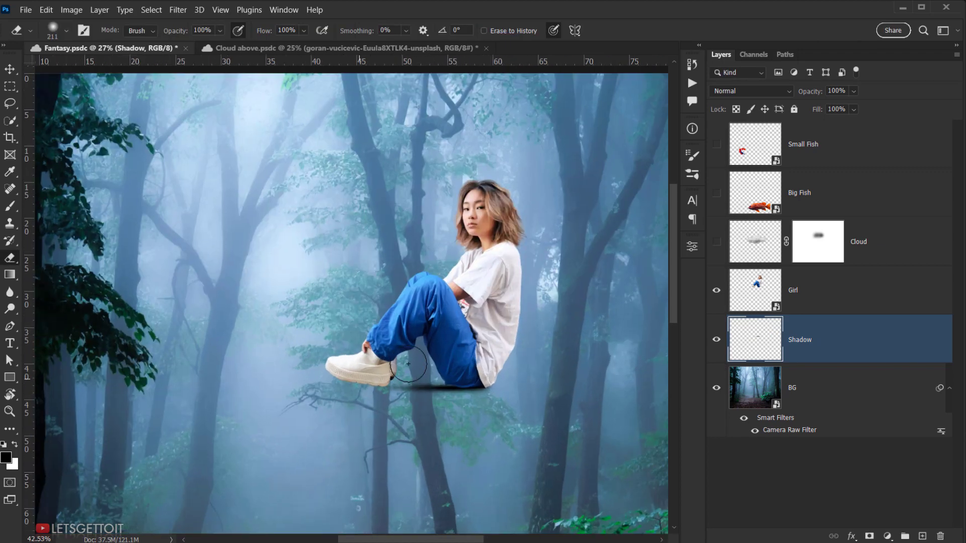
scroll(408, 363, up, 2)
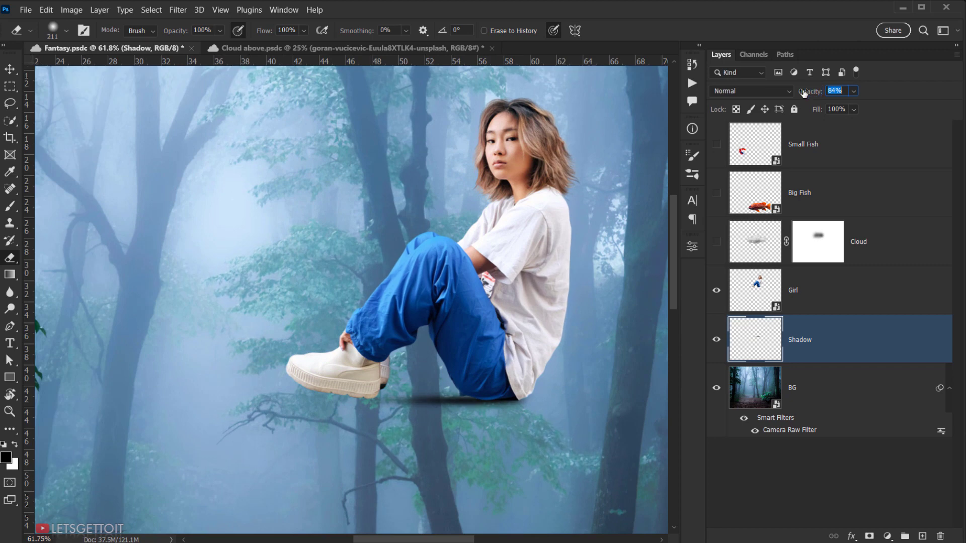
drag(484, 376, 415, 351)
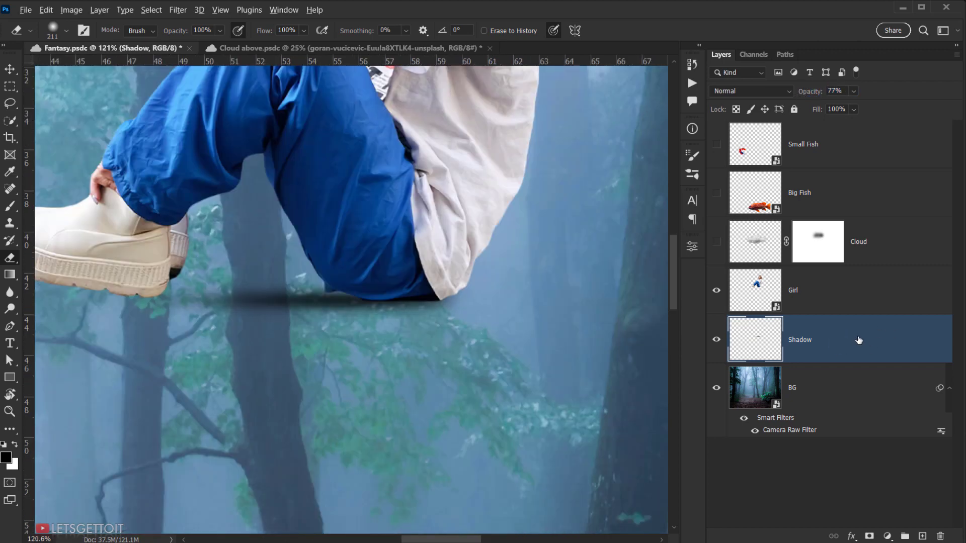
- Duplicate the Shadow layer and move the copy beneath the girl's shoe
key(ctrl+j)
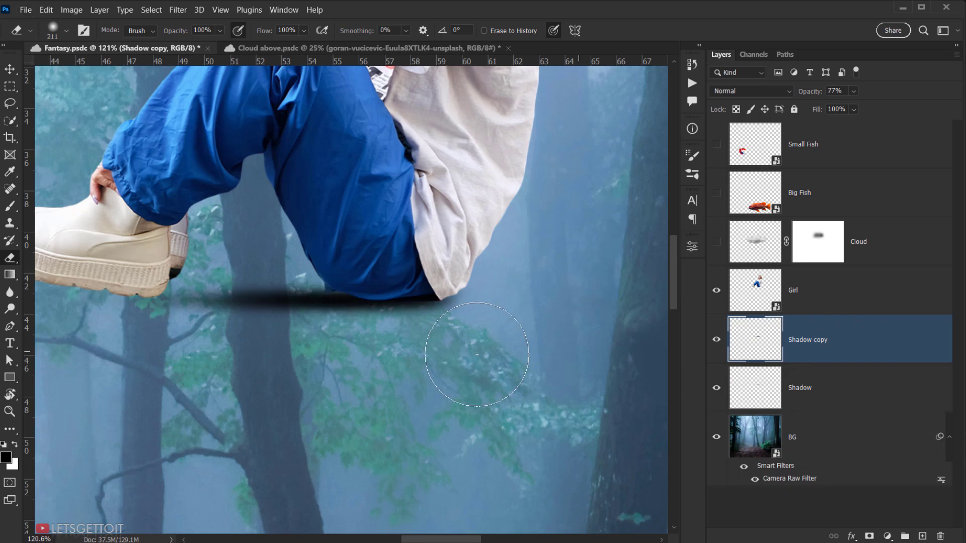
drag(402, 362, 420, 370)
key(ctrl+t)
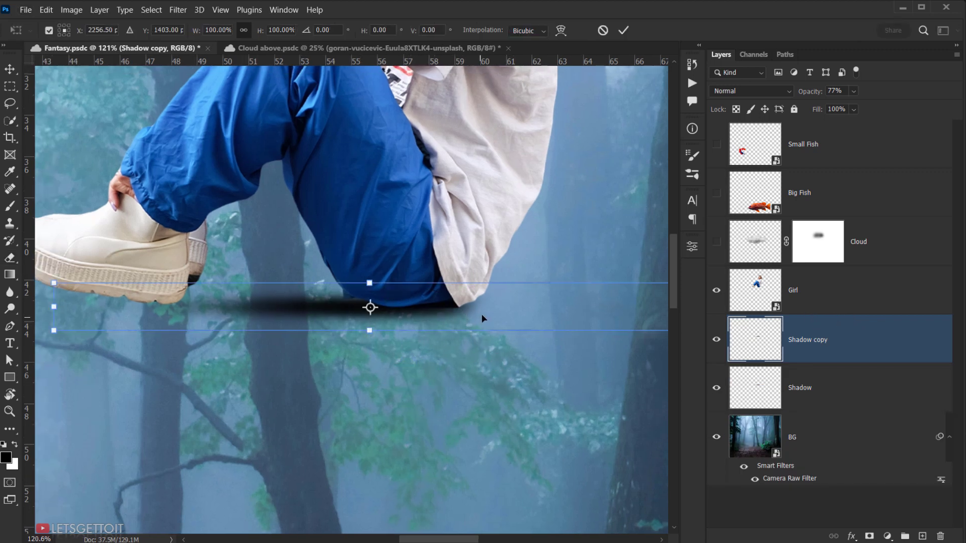
drag(480, 315, 332, 343)
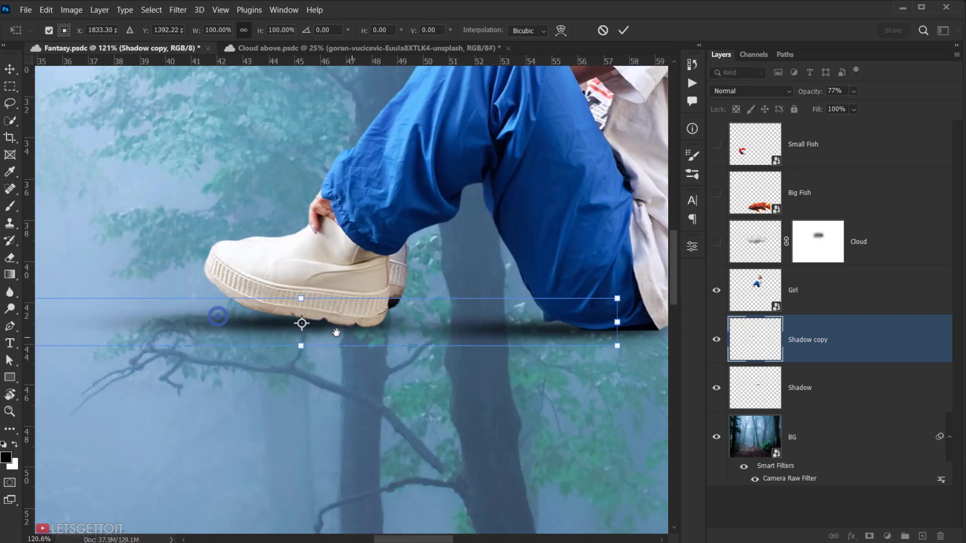
drag(246, 332, 252, 333)
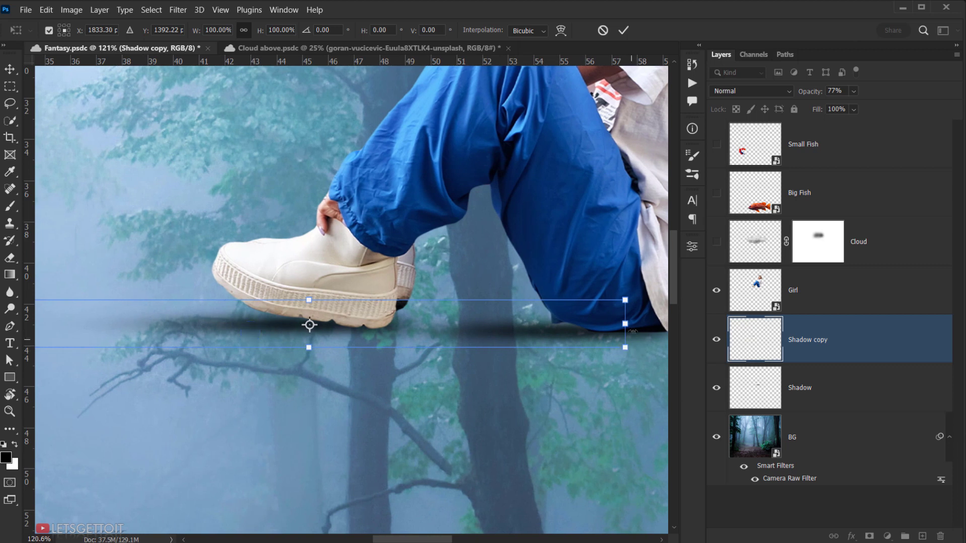
- Resize the shadow copy to about 70% width and 114% height and fit it snugly under the shoe's sole
drag(625, 324, 499, 326)
mouse_move(371, 319)
mouse_down()
mouse_move(389, 322)
mouse_move(381, 325)
mouse_up()
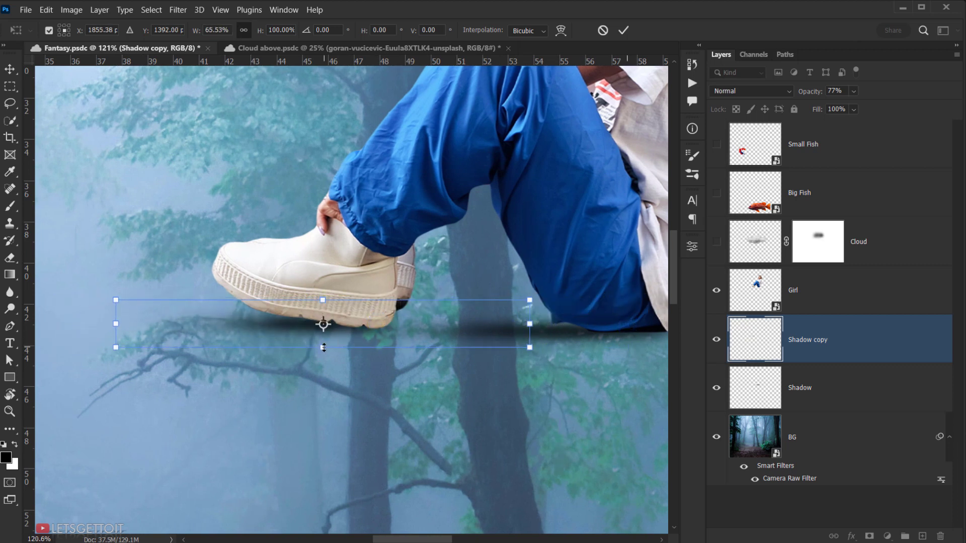
drag(324, 347, 357, 332)
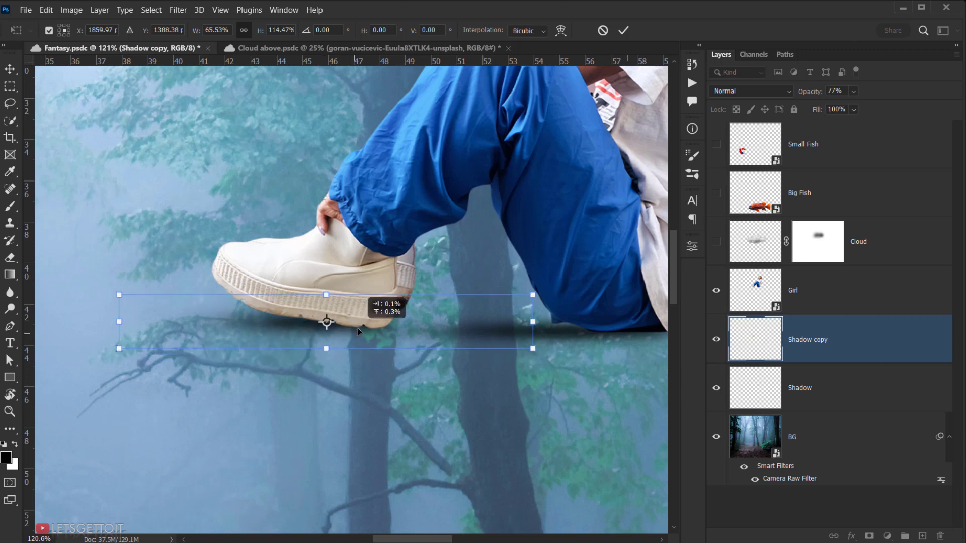
drag(115, 326, 86, 325)
click(623, 31)
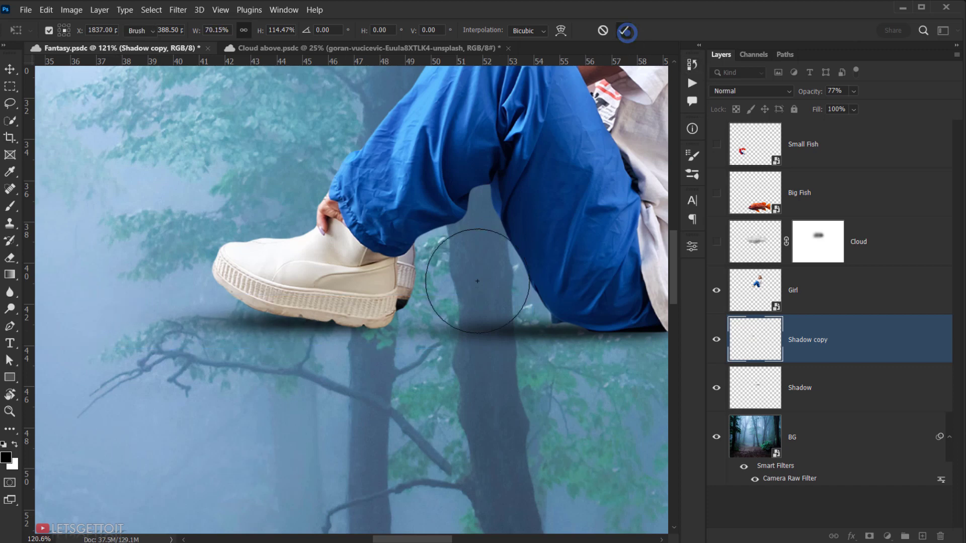
- Show the Cloud layer again and adjust its position slightly beneath the girl
key(e)
scroll(432, 282, down, 5)
scroll(379, 338, up, 3)
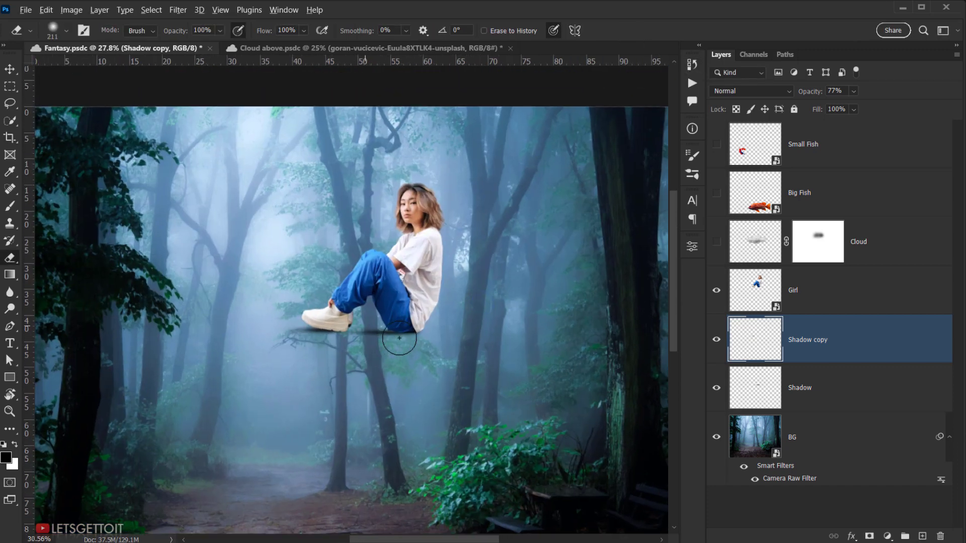
click(717, 242)
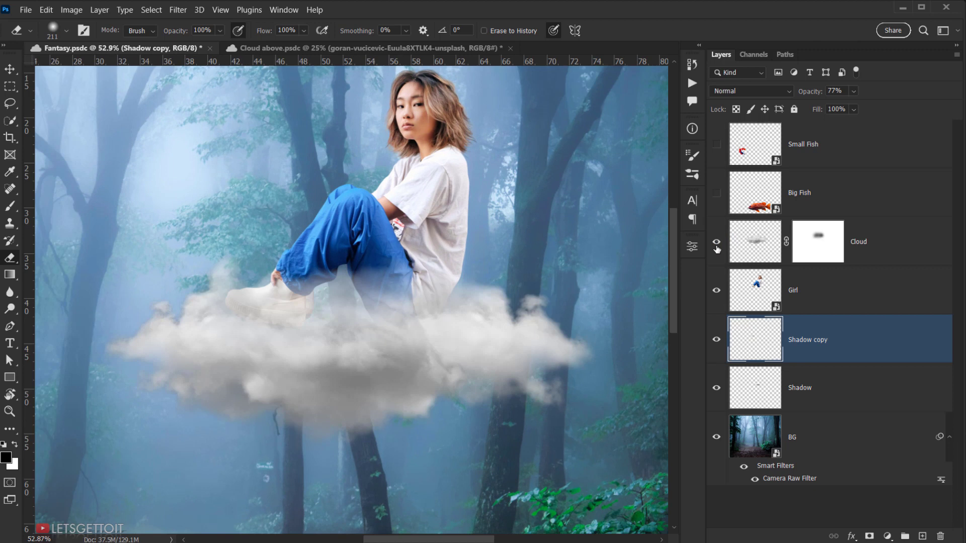
click(798, 248)
click(750, 248)
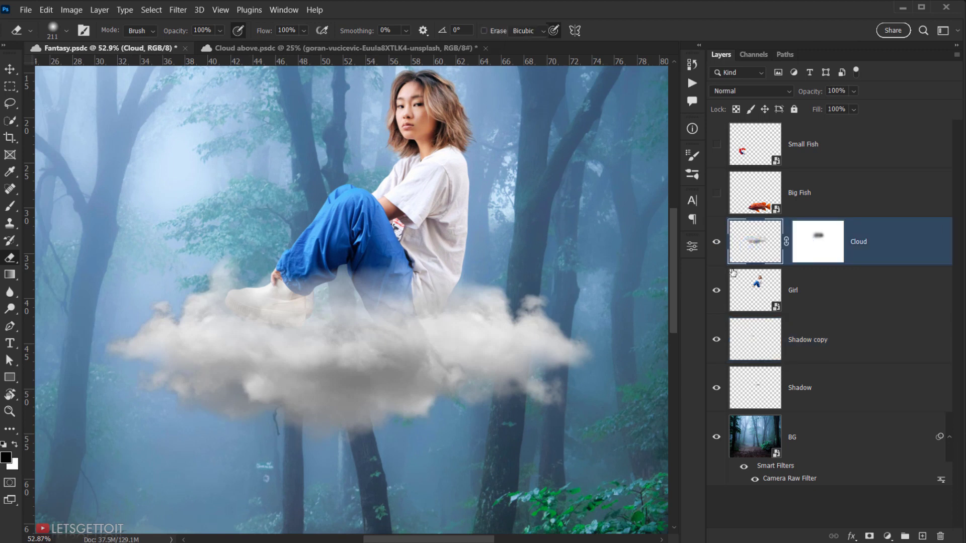
key(ctrl+t)
drag(452, 327, 449, 325)
scroll(362, 337, down, 6)
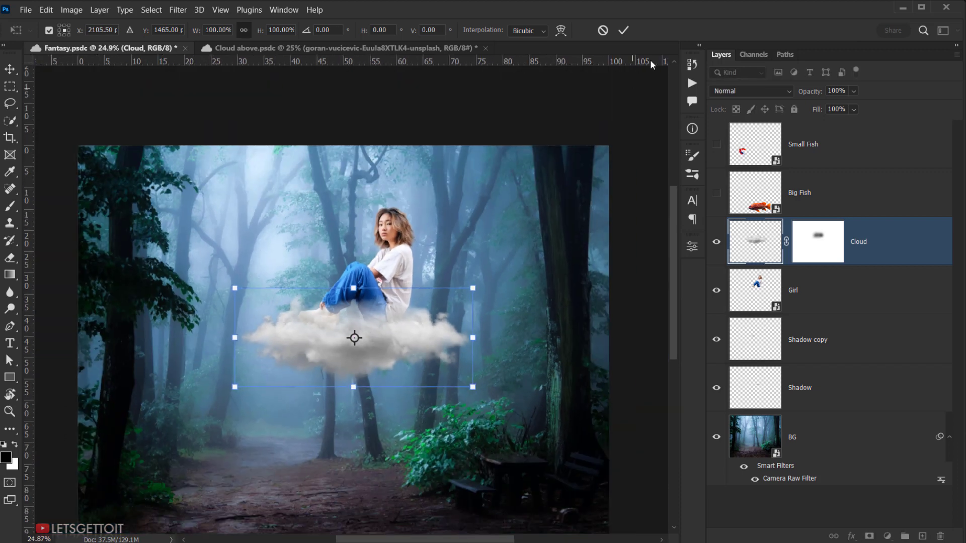
click(623, 33)
- On the Cloud layer's mask, hide the cloud covering the girl's shoe with a soft eraser
scroll(326, 313, up, 8)
mouse_move(229, 332)
mouse_down()
mouse_move(247, 336)
mouse_move(232, 336)
mouse_up()
scroll(282, 308, up, 4)
scroll(282, 308, up, 2)
mouse_move(283, 309)
mouse_down()
mouse_move(285, 318)
mouse_move(270, 312)
mouse_move(413, 329)
mouse_up()
click(818, 242)
key(x)
scroll(433, 330, down, 6)
drag(339, 340, 349, 347)
drag(419, 368, 303, 346)
- Refine the Cloud mask around the girl's seat and thighs with a soft 383 px eraser at 69% opacity and 74% flow
scroll(284, 343, down, 2)
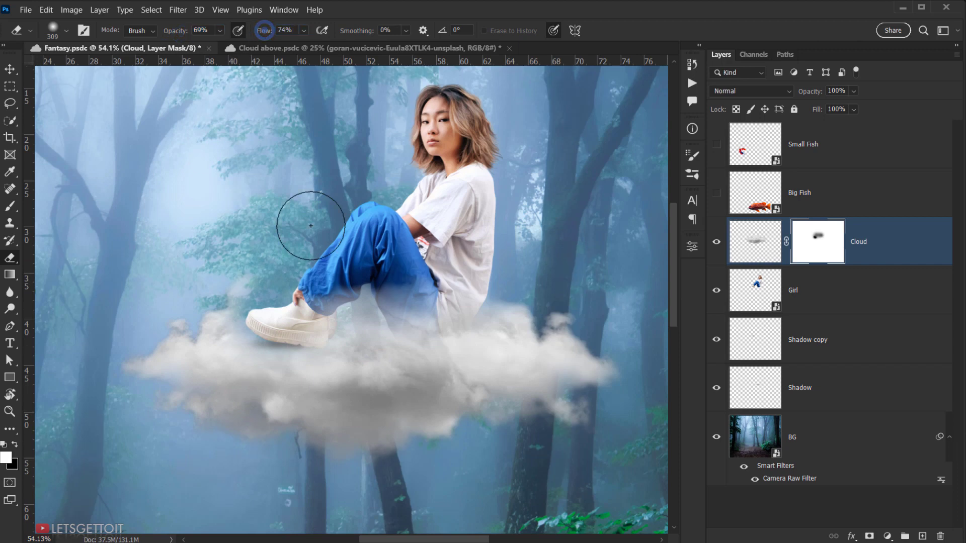
scroll(314, 286, up, 2)
drag(309, 388, 322, 388)
key(x)
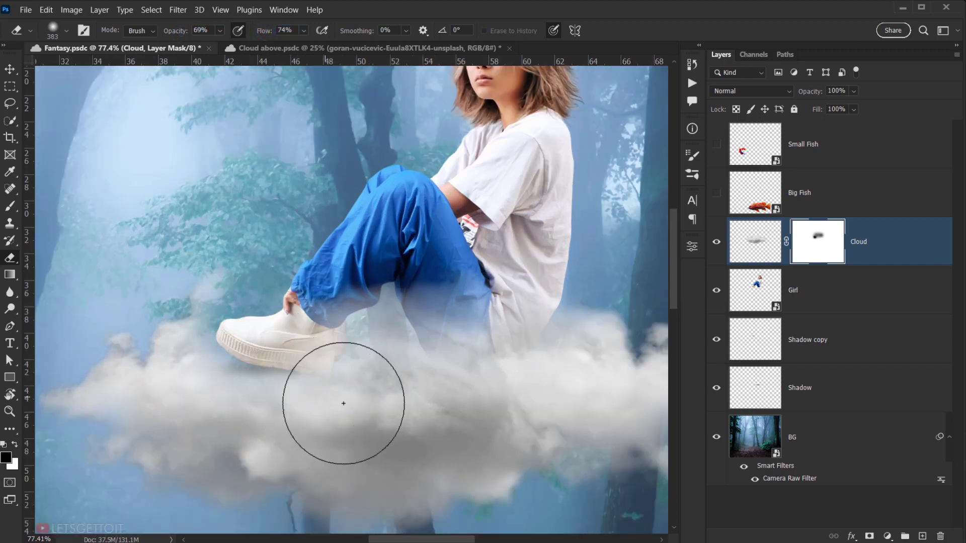
key(x)
click(474, 330)
key(x)
click(505, 419)
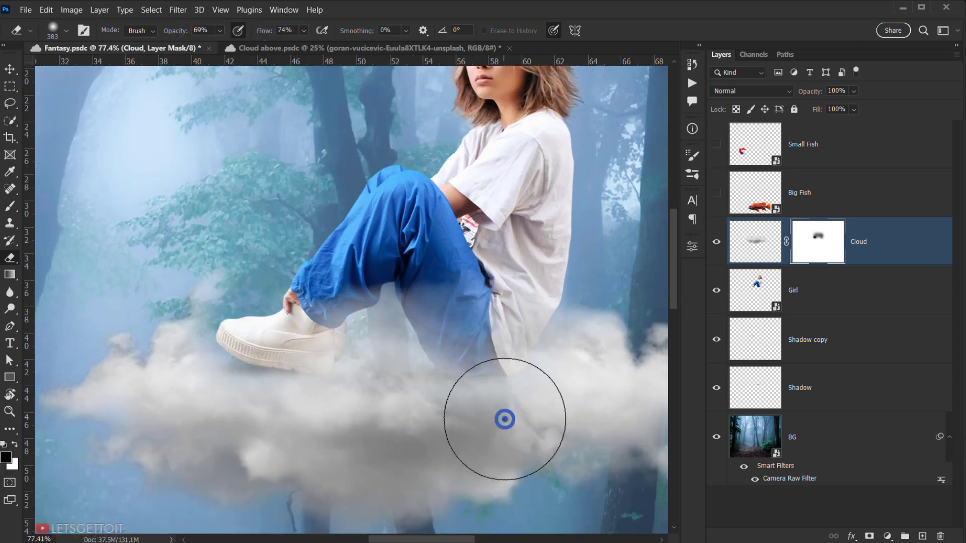
key(x)
click(405, 346)
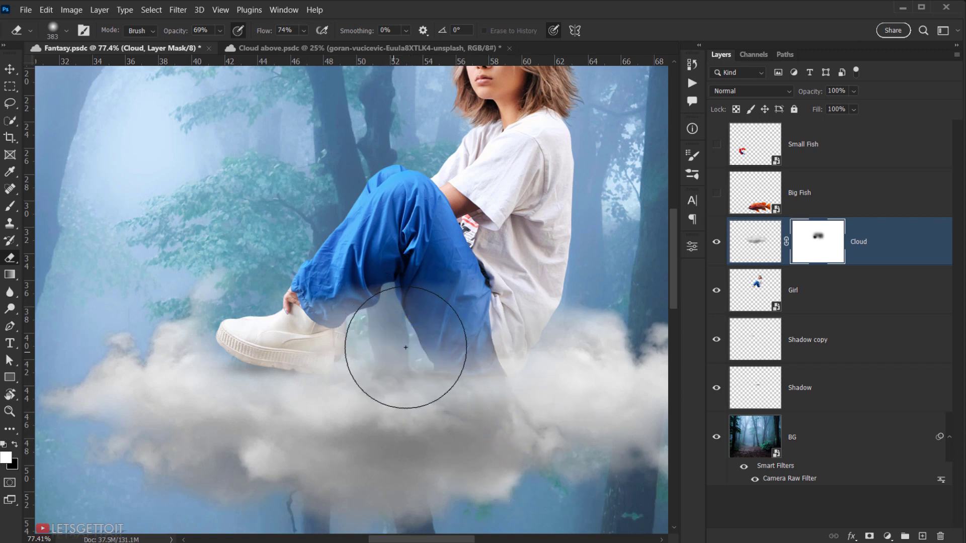
- Restore the cloud's body below the girl's seat and legs on the mask with the same soft eraser
key(x)
click(454, 426)
click(434, 423)
click(390, 442)
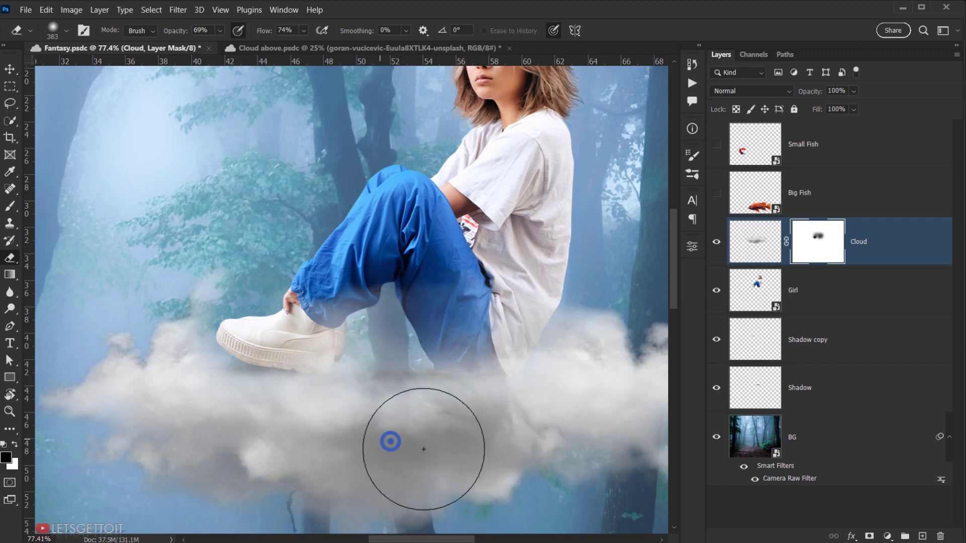
click(385, 429)
click(397, 427)
click(416, 427)
click(535, 417)
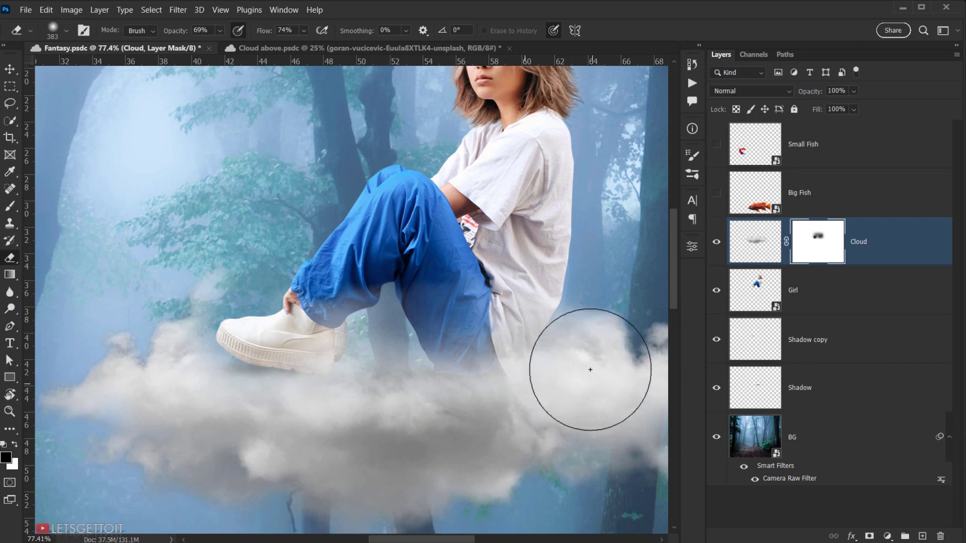
- Touch up the cloud's left edge on the mask with a soft 132 px eraser at 35% opacity and 33% flow
scroll(604, 366, down, 6)
drag(565, 385, 334, 352)
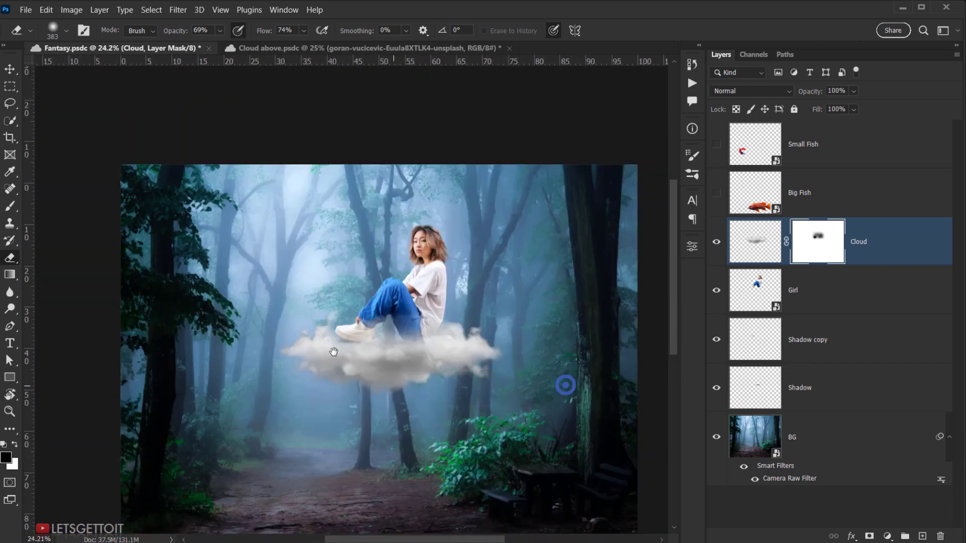
scroll(228, 352, up, 5)
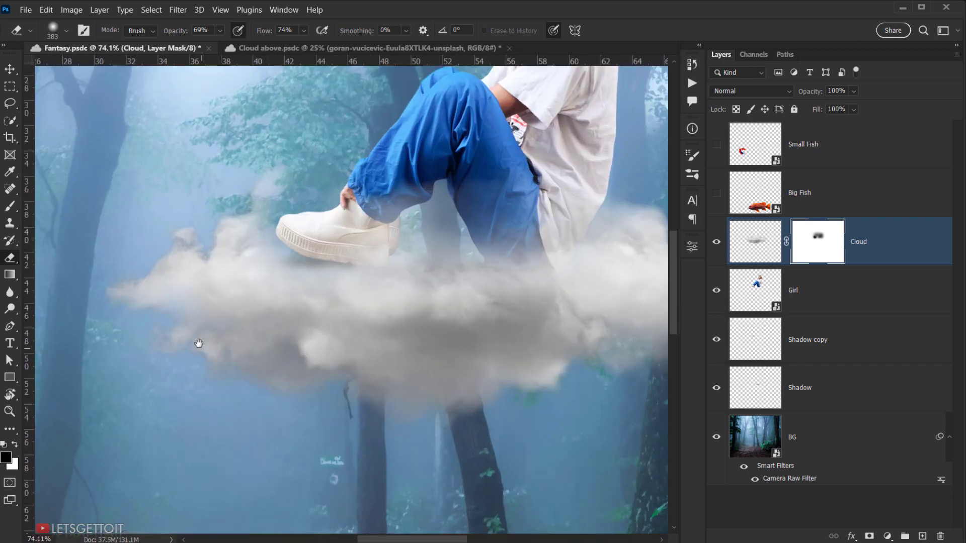
drag(204, 346, 271, 382)
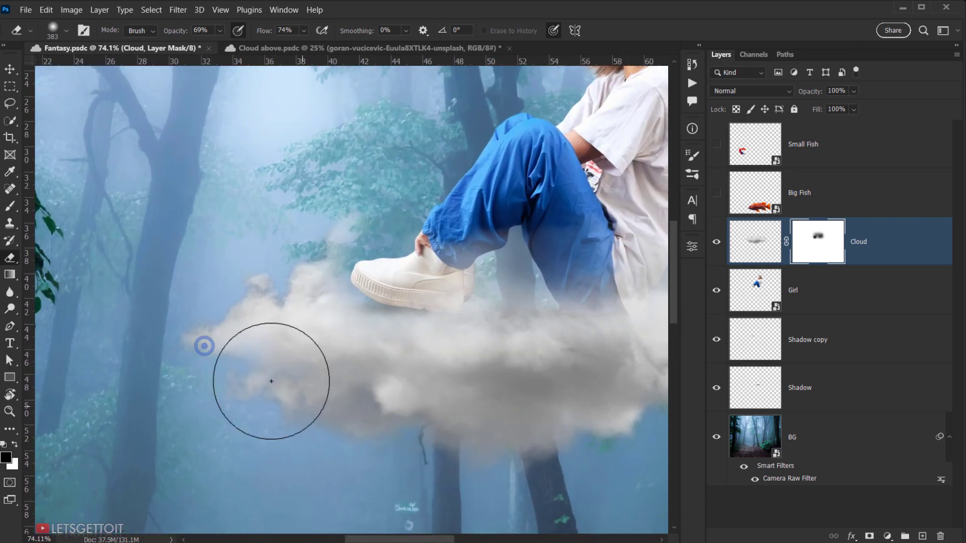
scroll(247, 304, up, 3)
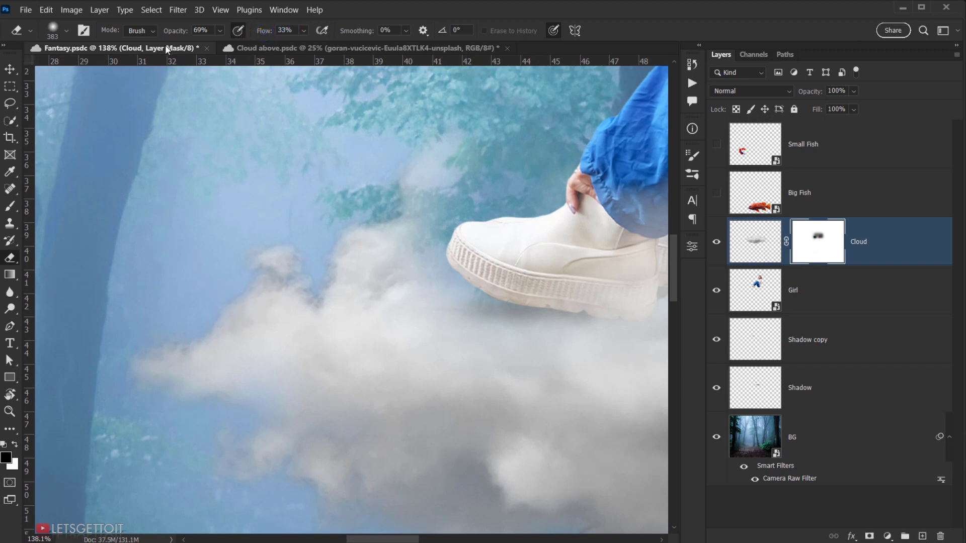
drag(205, 315, 184, 319)
mouse_move(224, 292)
mouse_down()
mouse_move(165, 302)
mouse_move(143, 321)
mouse_move(213, 296)
mouse_move(181, 338)
mouse_move(205, 326)
mouse_move(179, 343)
mouse_move(180, 362)
mouse_move(202, 329)
mouse_move(222, 315)
mouse_up()
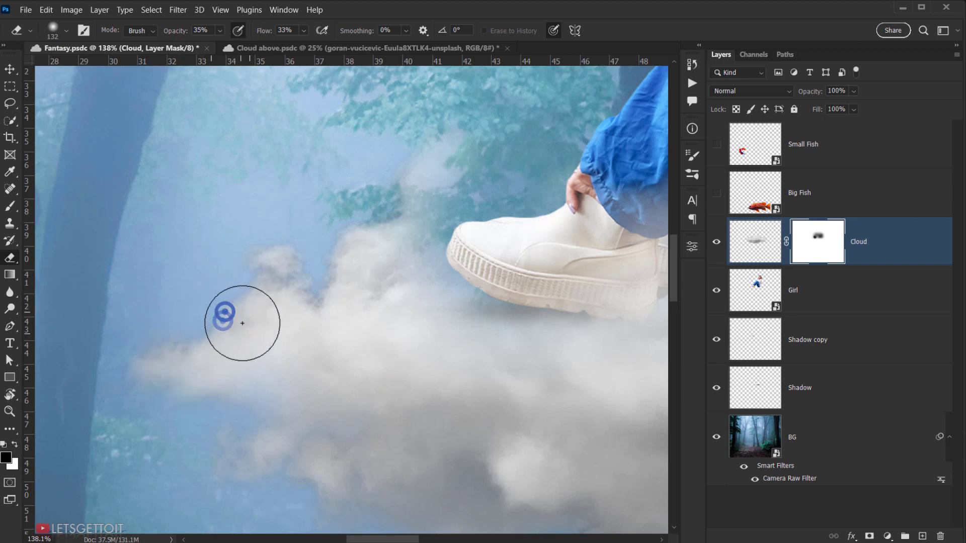
- Touch up the cloud's right edge on the mask with a soft 487 px eraser at 35% opacity
scroll(252, 320, down, 7)
drag(401, 340, 213, 310)
right_click(451, 316)
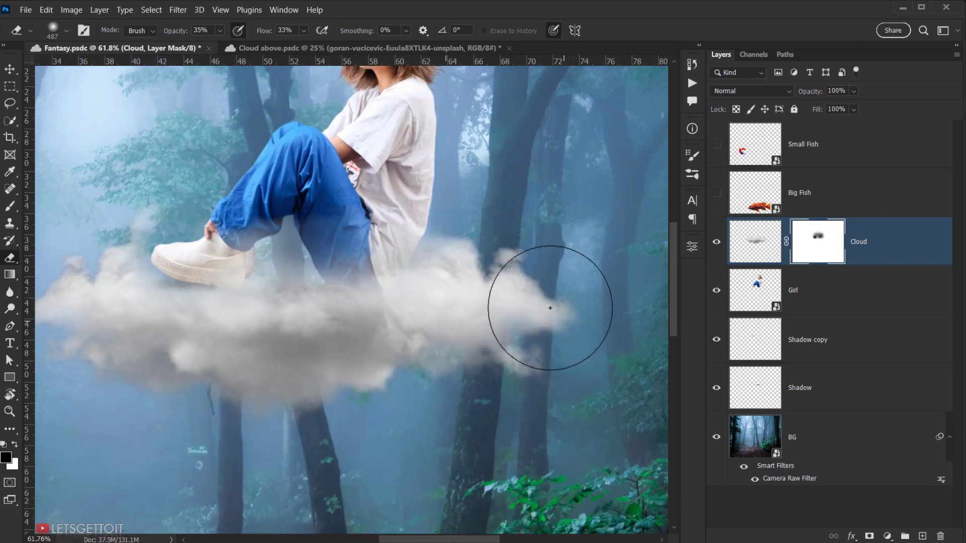
mouse_move(598, 323)
mouse_down()
mouse_move(525, 301)
mouse_move(560, 324)
mouse_up()
scroll(366, 347, down, 8)
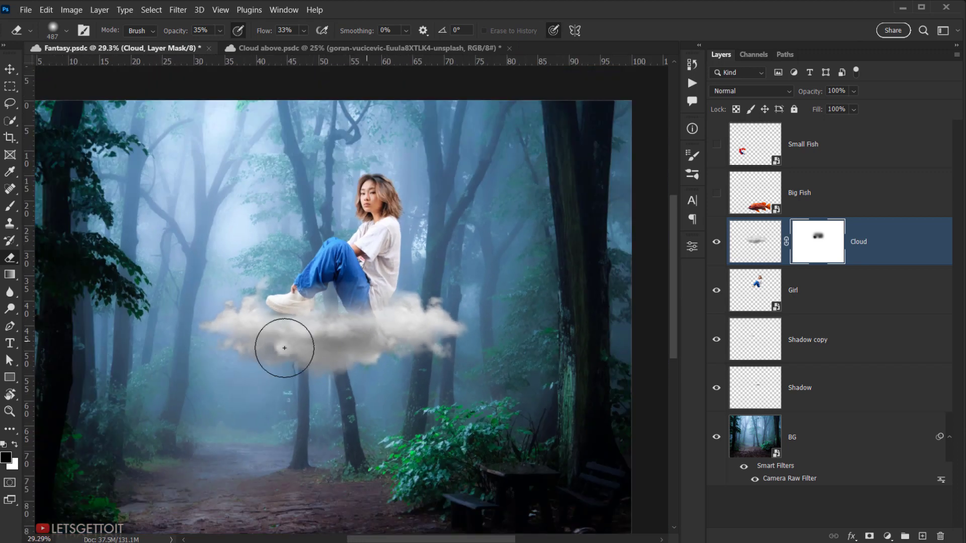
- Blend the cloud beneath the shoe's sole and legs by hiding and restoring parts of the mask with a soft 241 px eraser
scroll(251, 324, up, 10)
drag(315, 319, 278, 331)
key(x)
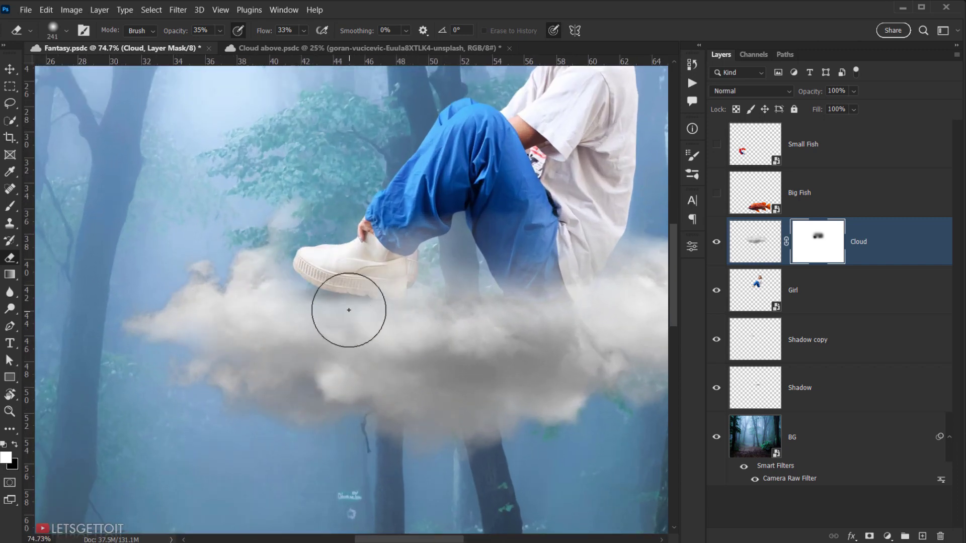
click(350, 311)
key(x)
drag(359, 311, 373, 297)
mouse_move(528, 318)
mouse_down()
mouse_move(472, 307)
mouse_move(436, 324)
mouse_up()
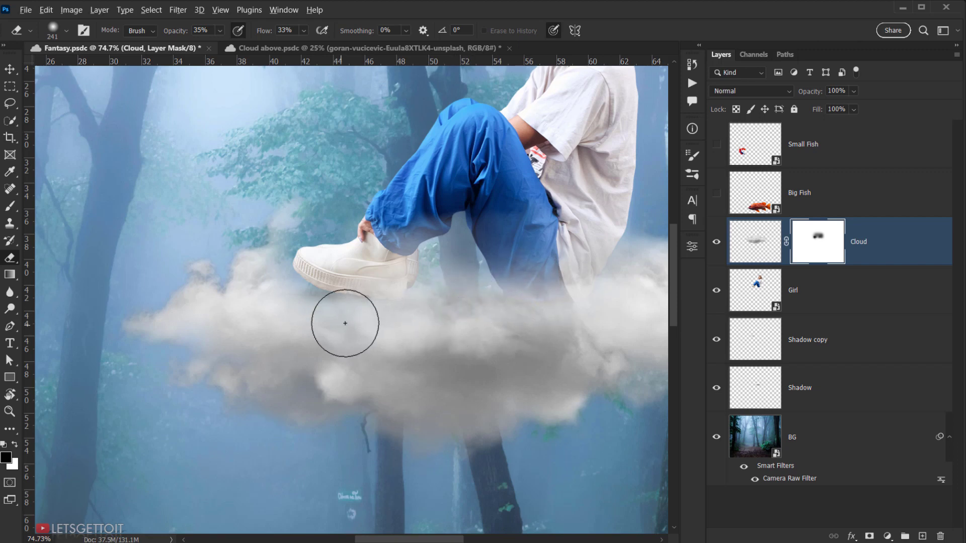
- Even out the cloud in front of the shoe's toe on the mask with the soft eraser at 35% opacity
scroll(351, 311, down, 2)
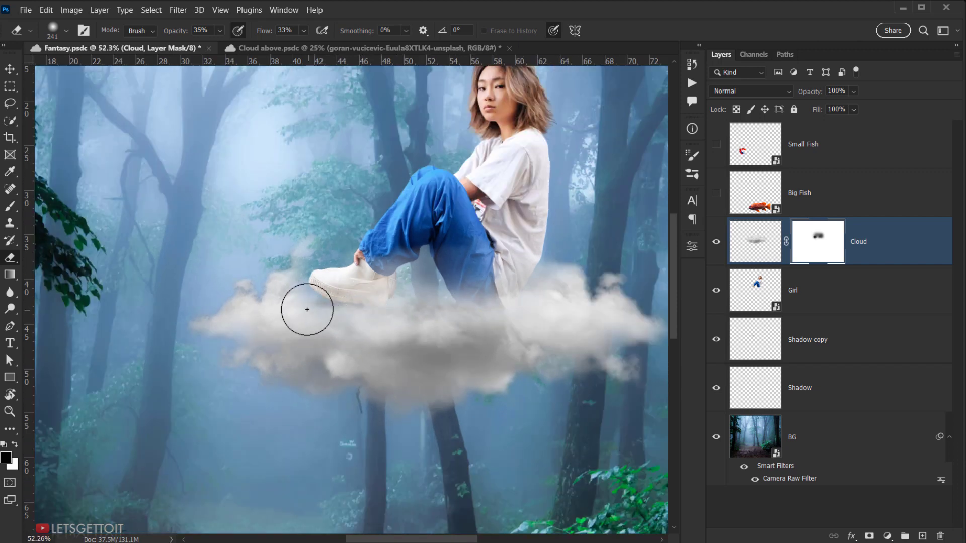
drag(306, 310, 287, 302)
click(289, 293)
scroll(415, 312, down, 3)
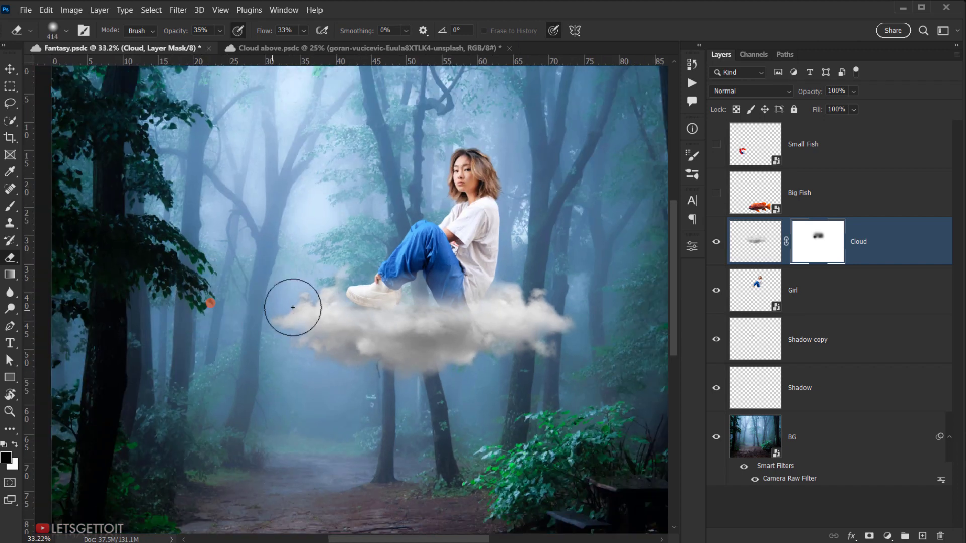
- Examine how the girl blends into the cloud and inspect the forest ground below at several magnifications
click(292, 299)
scroll(416, 328, up, 3)
mouse_move(466, 339)
mouse_down()
mouse_move(337, 323)
mouse_move(347, 323)
mouse_up()
scroll(349, 332, down, 3)
scroll(349, 330, down, 3)
scroll(394, 311, up, 5)
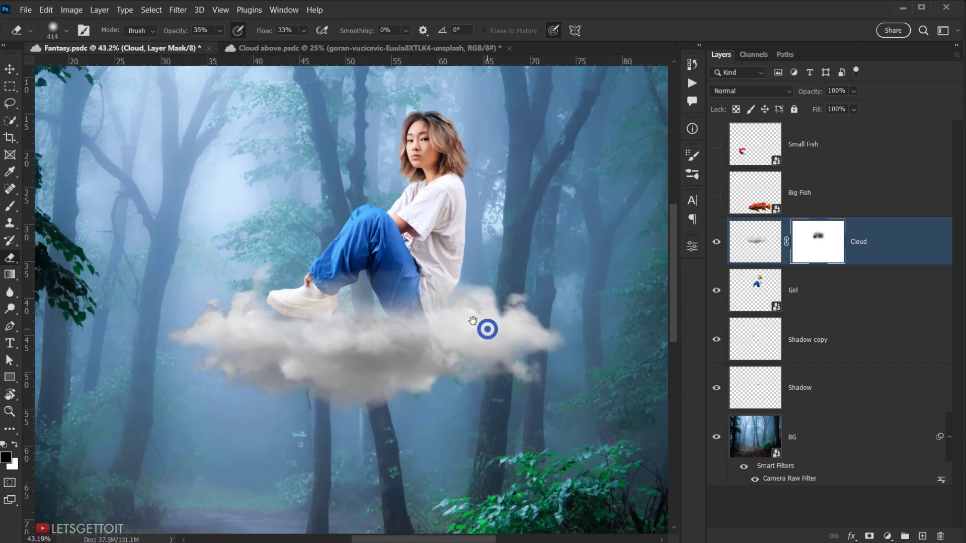
drag(473, 321, 458, 311)
scroll(405, 310, down, 3)
scroll(419, 311, up, 2)
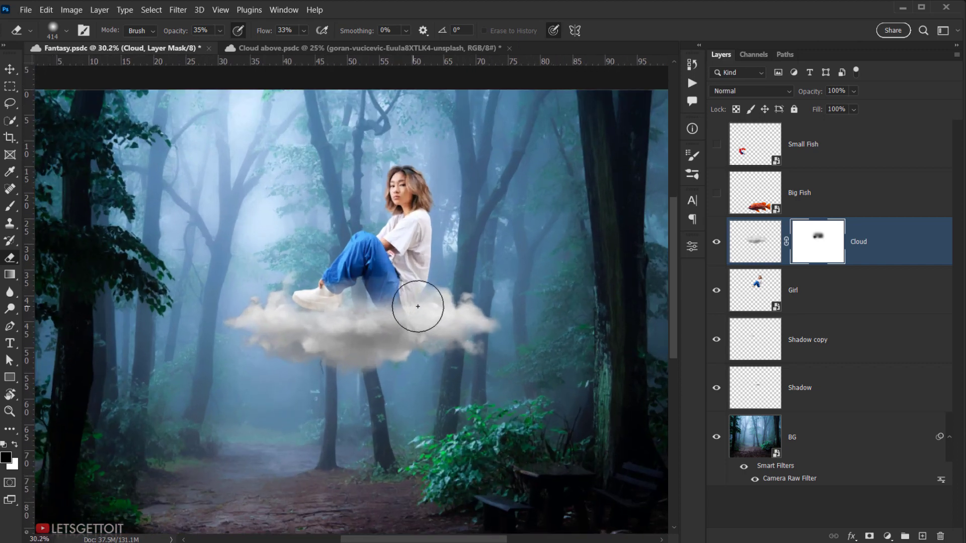
click(893, 256)
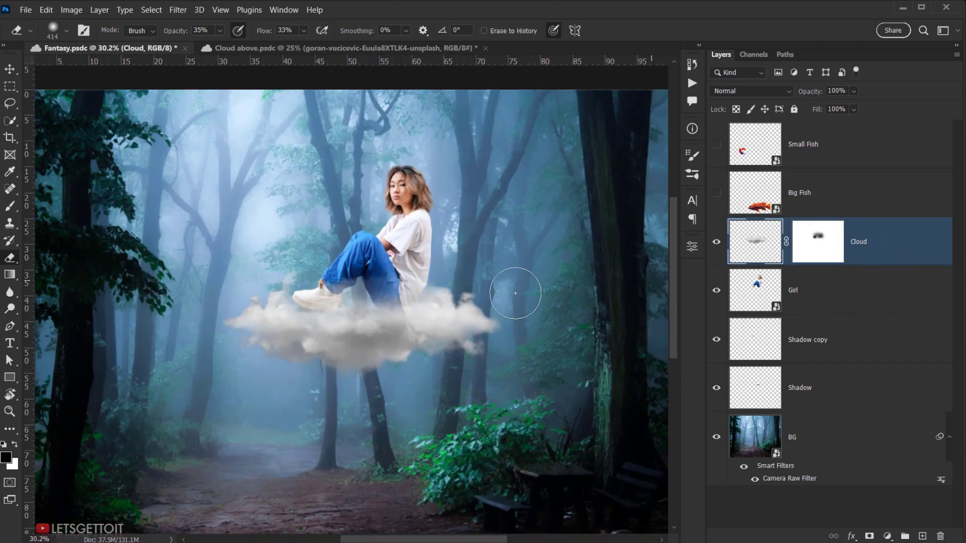
scroll(265, 318, up, 3)
scroll(278, 320, down, 4)
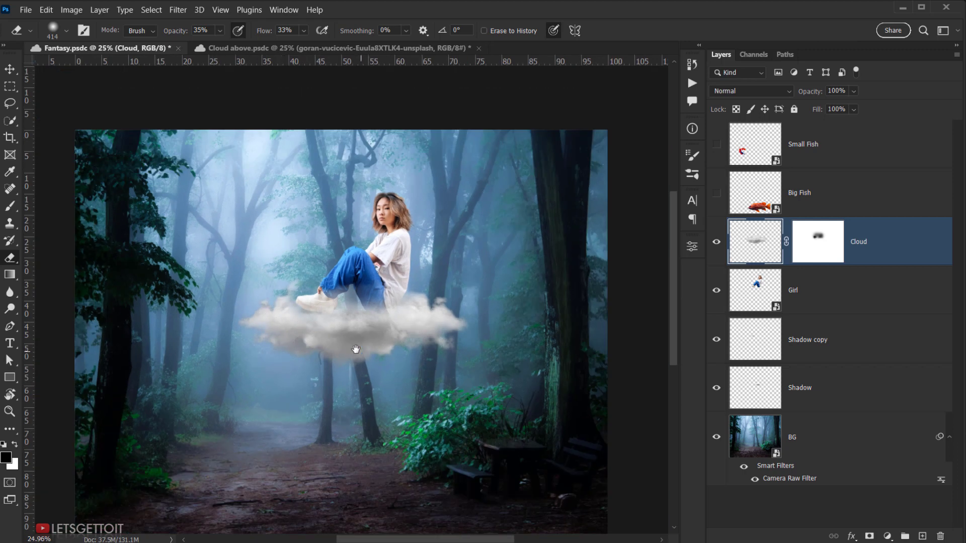
scroll(287, 323, down, 3)
scroll(262, 397, up, 3)
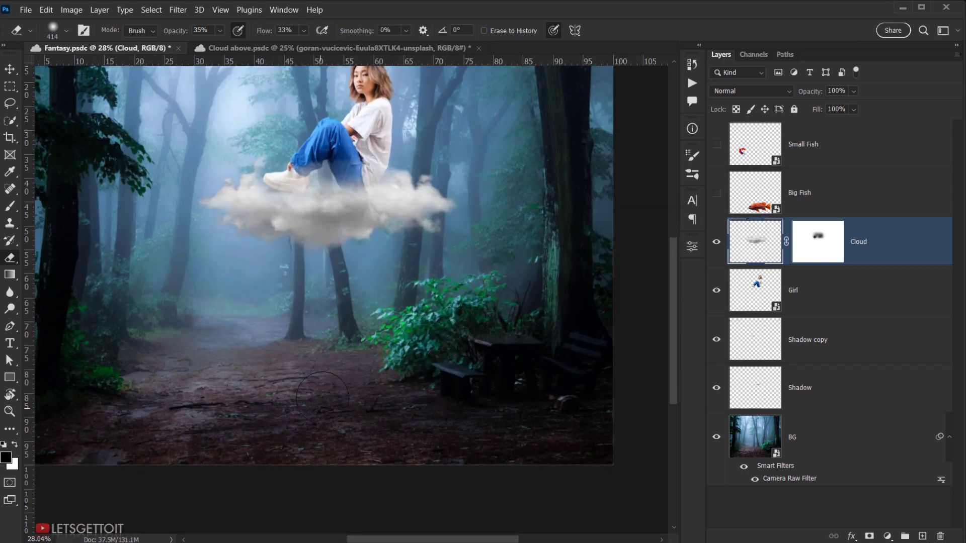
scroll(322, 397, up, 2)
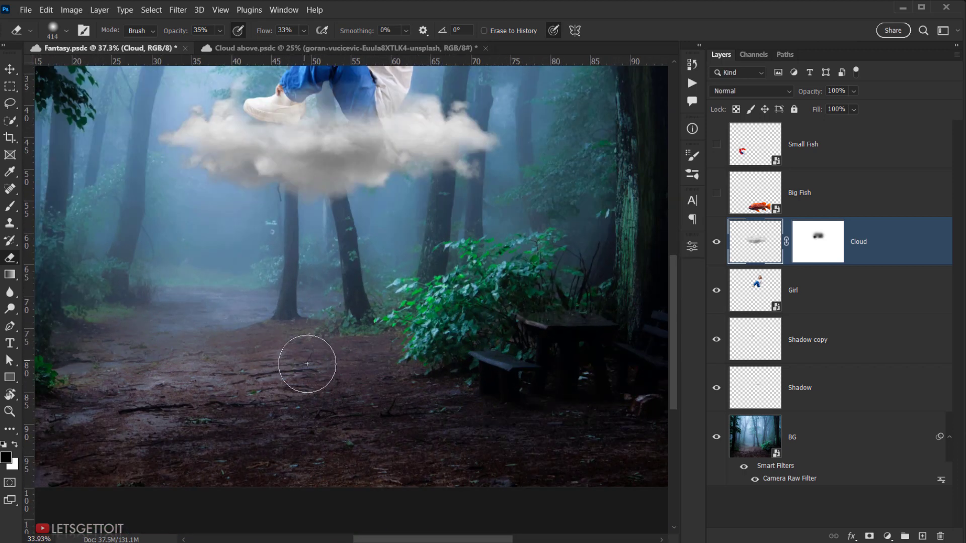
scroll(307, 363, down, 2)
- Add a new layer directly below the lowest Shadow layer, above BG, and name it Shadow
click(835, 397)
scroll(477, 319, up, 2)
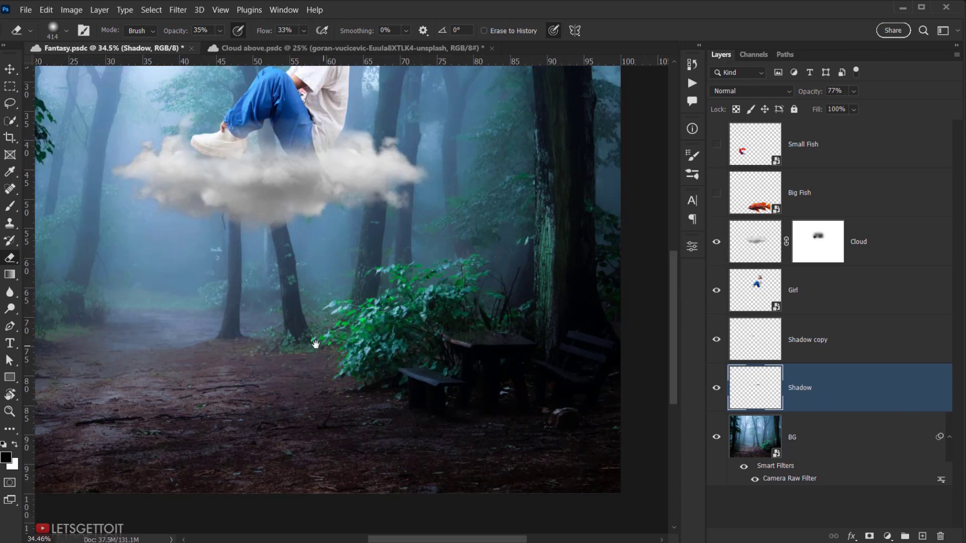
drag(508, 369, 584, 384)
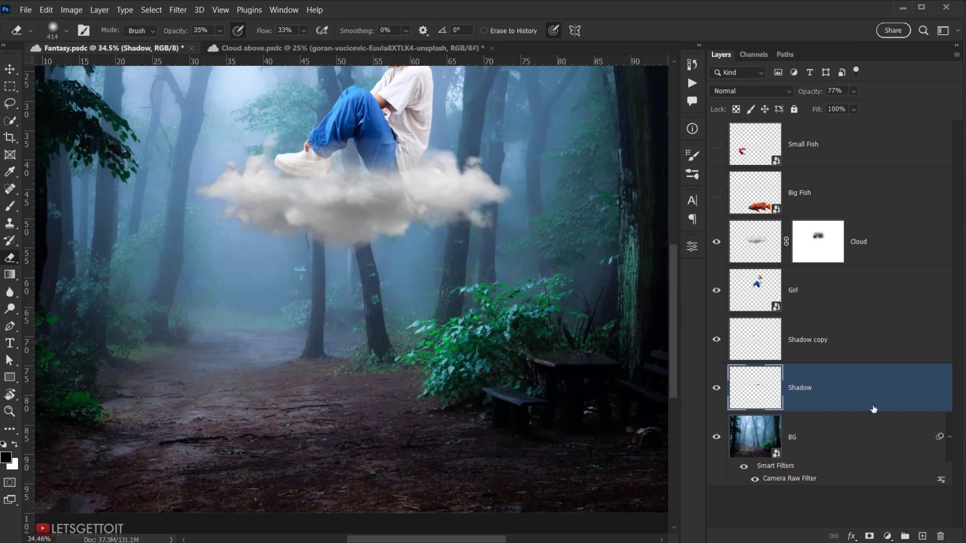
ctrl+click(922, 534)
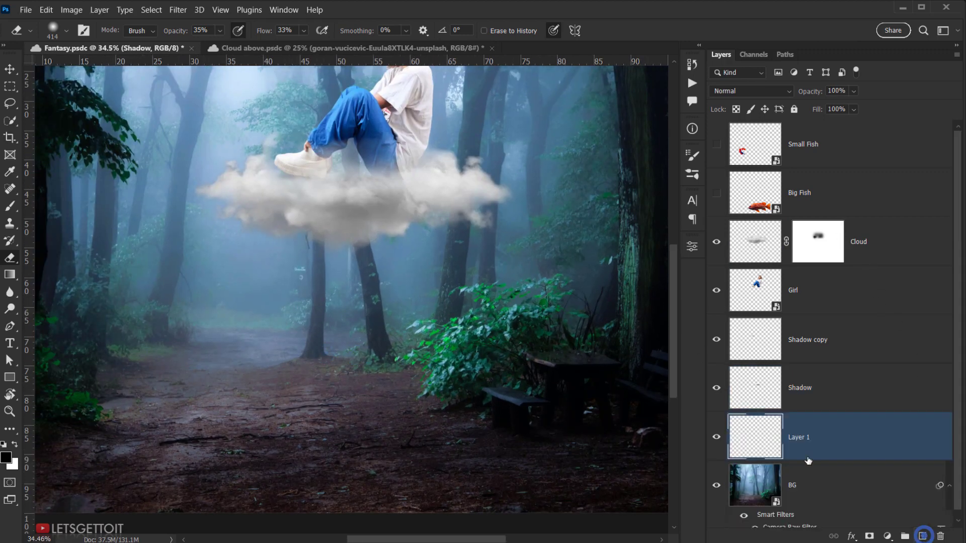
double_click(802, 437)
text(Shado)
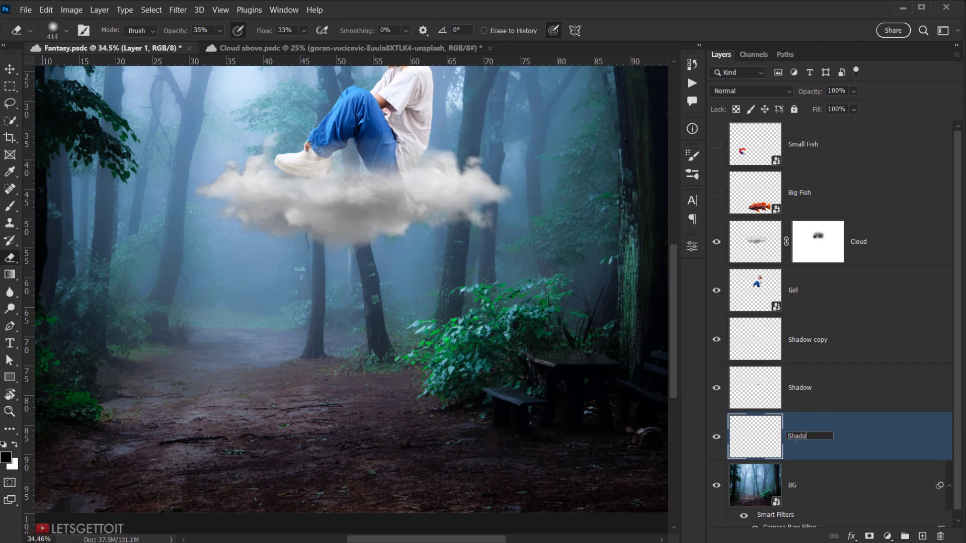
text(w)
key(Return)
drag(458, 283, 449, 299)
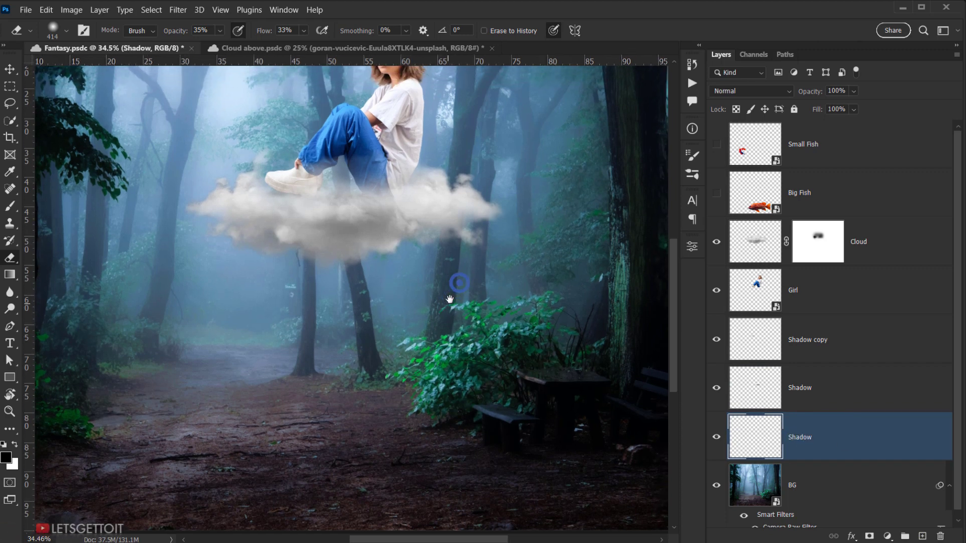
drag(265, 400, 401, 403)
mouse_move(171, 33)
mouse_down()
mouse_move(355, 302)
mouse_move(334, 319)
mouse_move(468, 231)
mouse_up()
drag(369, 261, 351, 234)
drag(347, 393, 302, 387)
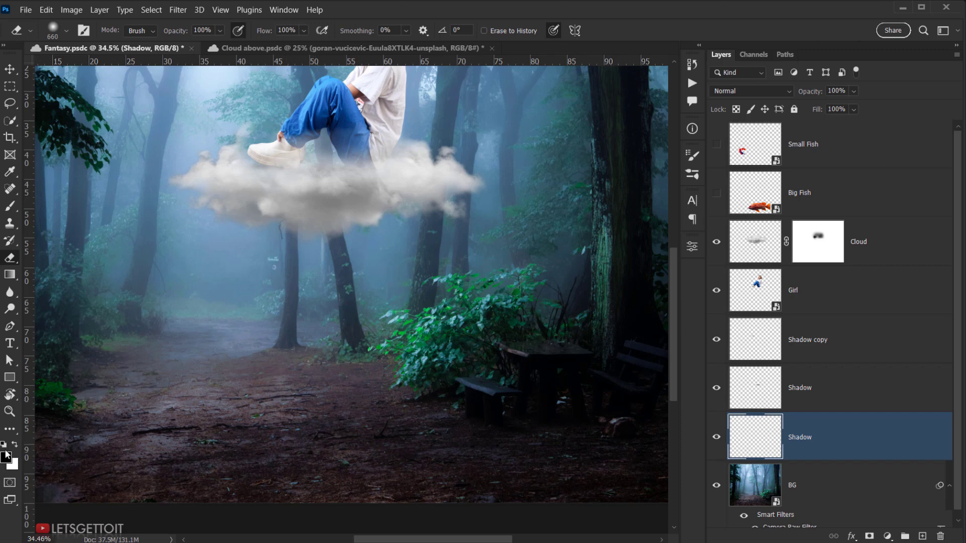
drag(260, 345, 305, 344)
- Paint one soft dab on the path beneath the cloud with an 810 px brush in a dark brown sampled from the ground
click(10, 209)
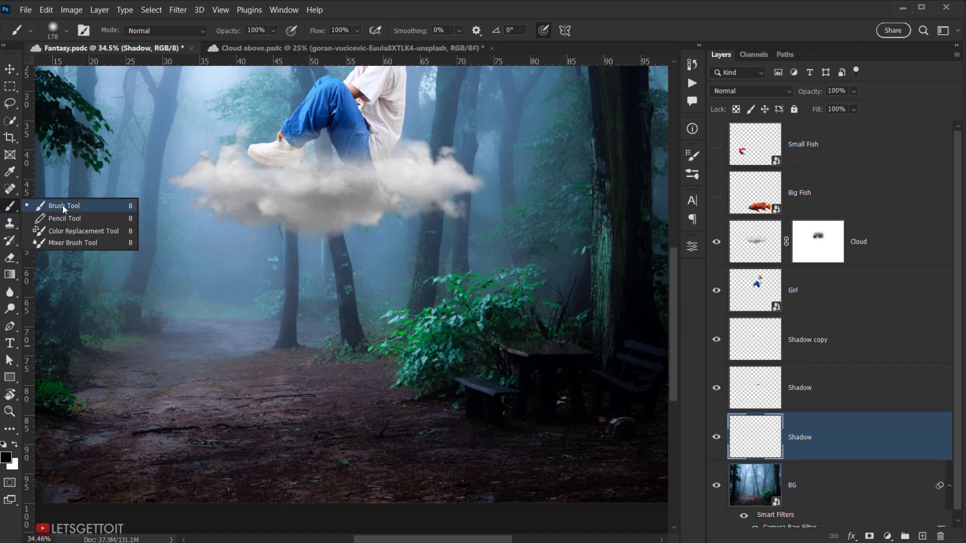
click(62, 205)
mouse_move(297, 394)
mouse_down()
mouse_move(364, 398)
mouse_move(394, 333)
mouse_up()
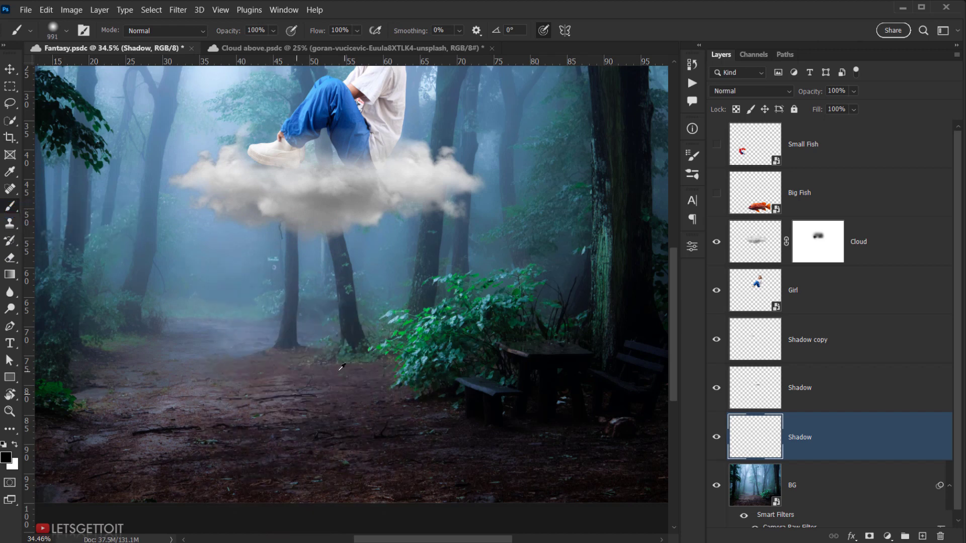
drag(327, 371, 286, 387)
drag(346, 391, 336, 403)
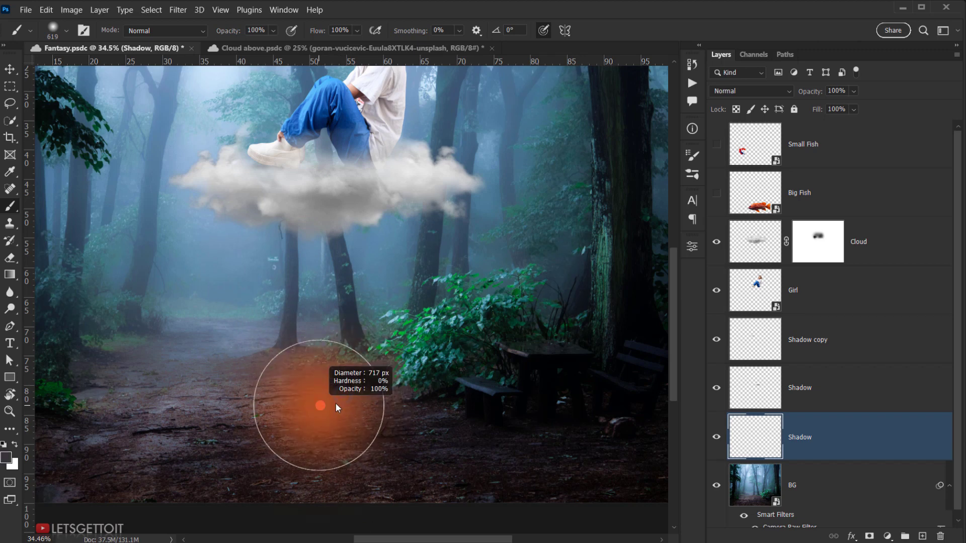
alt+click(345, 403)
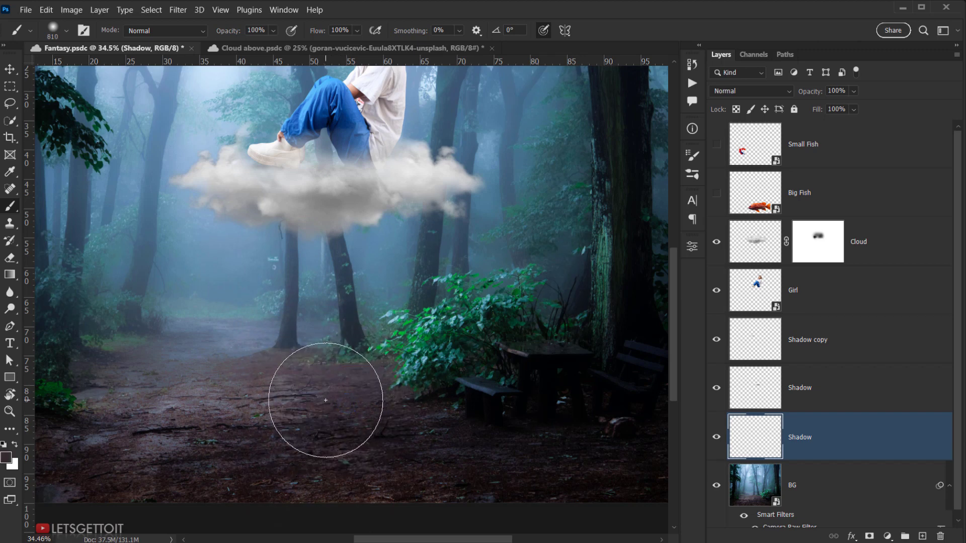
click(326, 400)
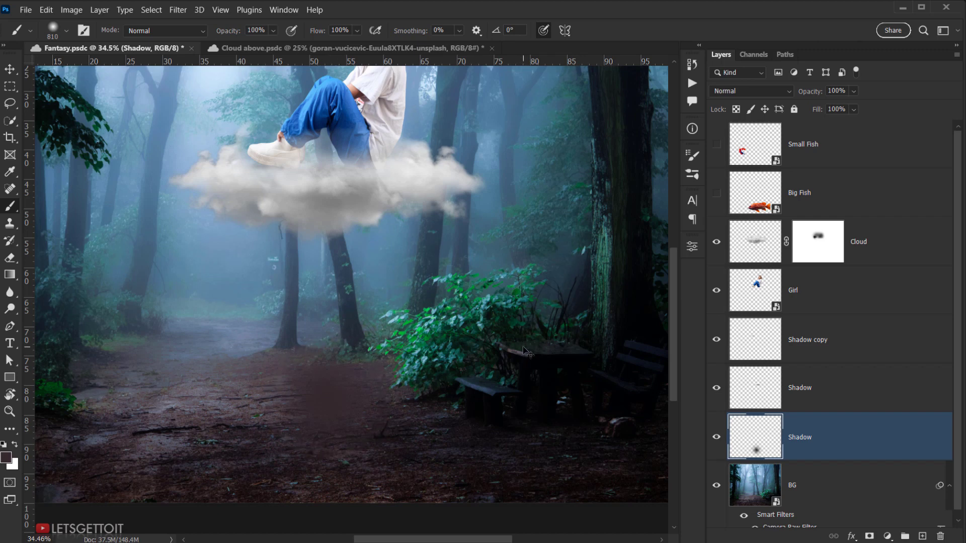
- Transform the dab into a flat ground shadow at 215.49% width and 42.16% height, positioned on the path under the cloud
key(ctrl+t)
drag(322, 280, 323, 347)
drag(371, 399, 344, 407)
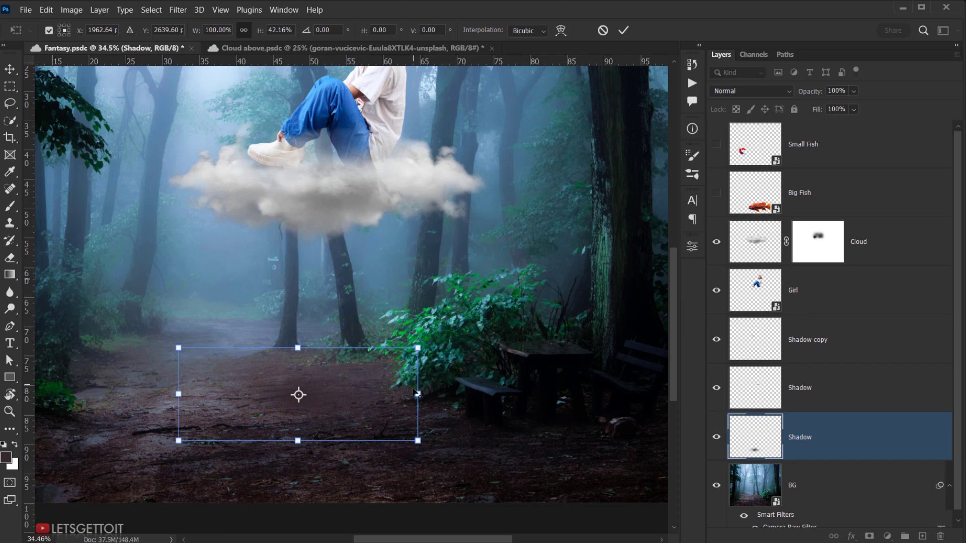
drag(417, 394, 513, 394)
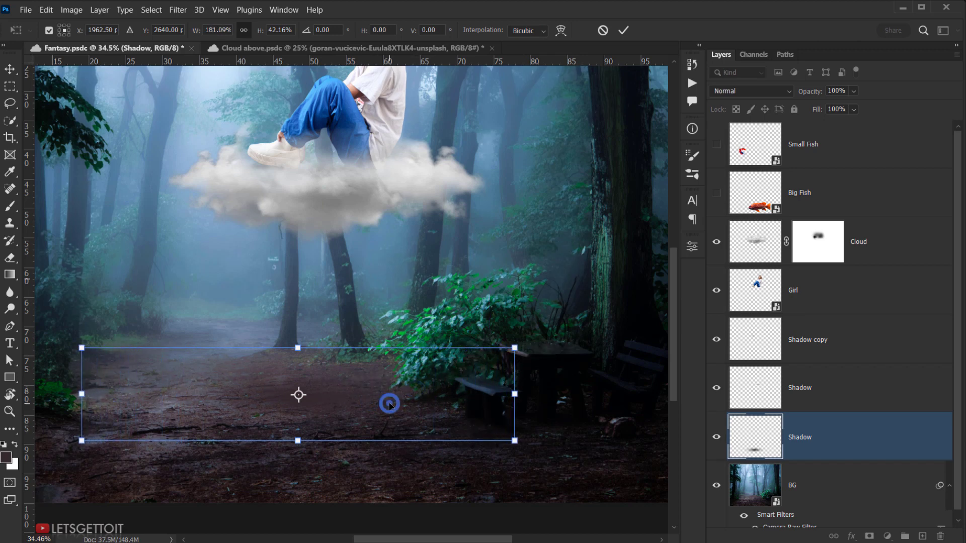
mouse_move(388, 401)
mouse_down()
mouse_move(421, 406)
mouse_move(403, 404)
mouse_up()
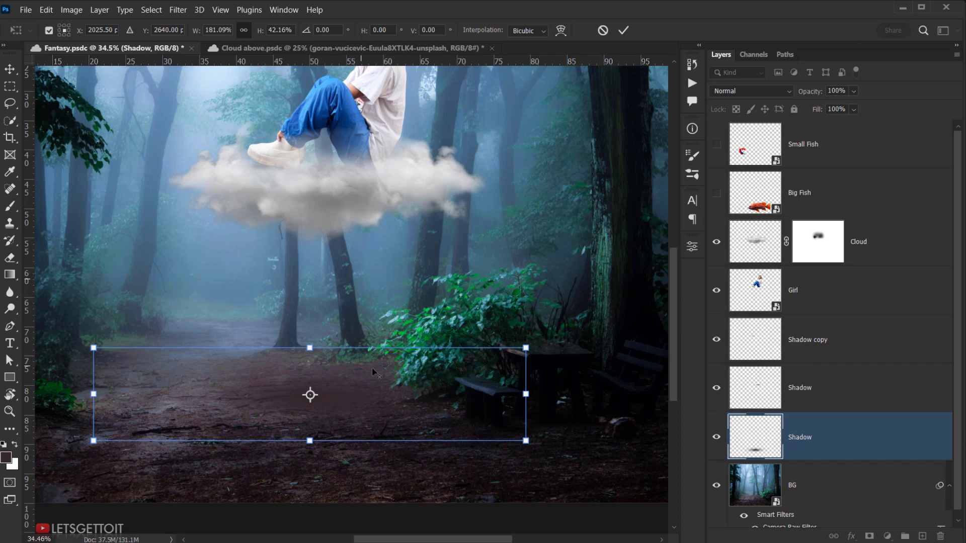
drag(525, 394, 567, 394)
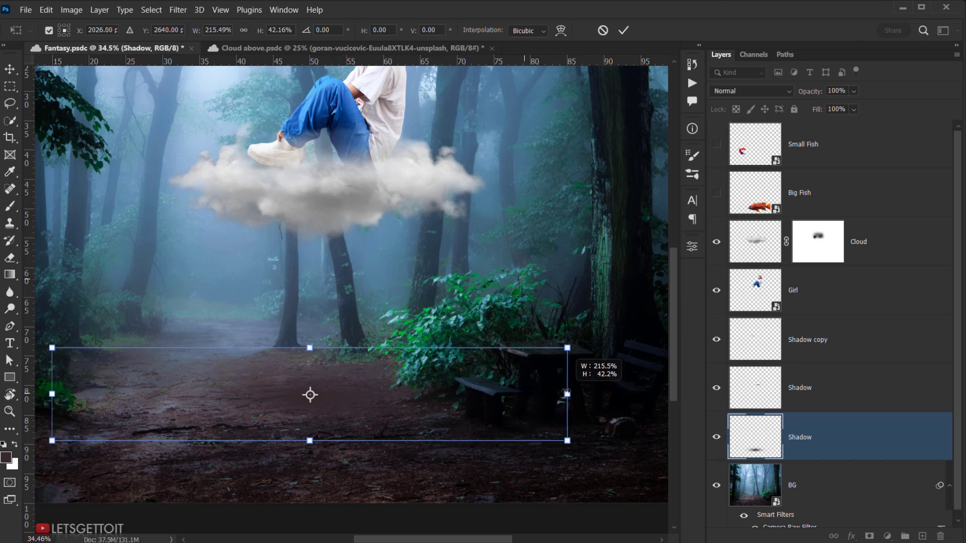
mouse_move(310, 394)
mouse_down()
mouse_move(383, 395)
mouse_move(302, 388)
mouse_move(309, 393)
mouse_up()
drag(376, 400, 371, 402)
drag(309, 392, 305, 396)
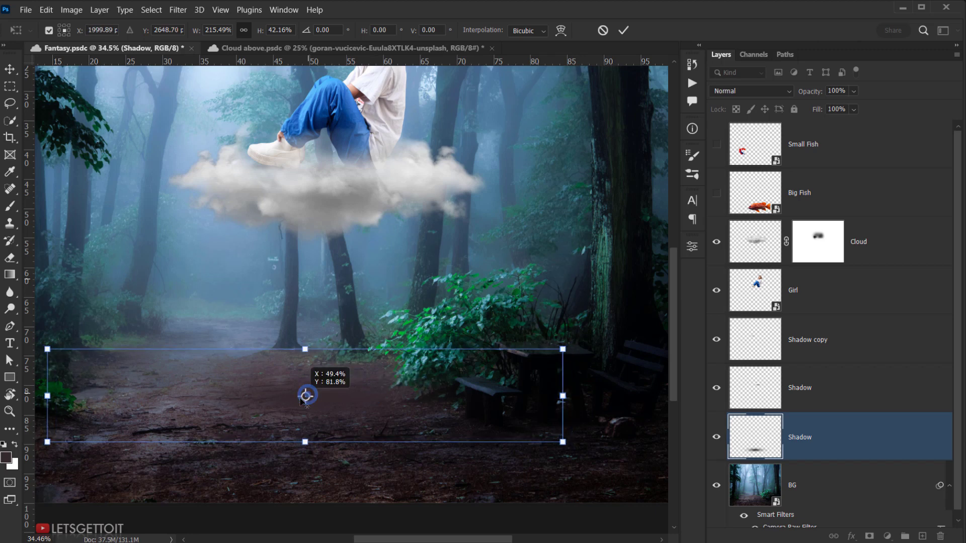
scroll(361, 376, down, 3)
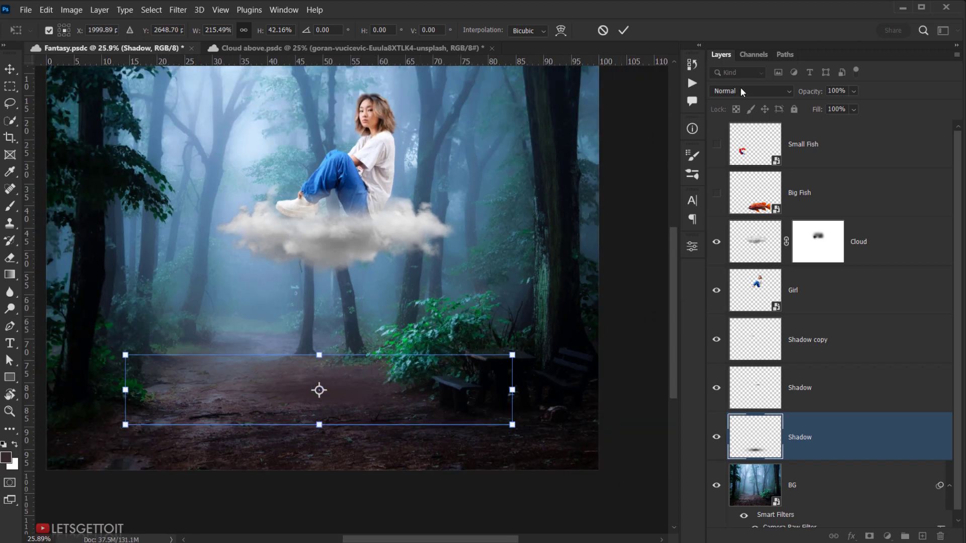
click(626, 32)
- Set the ground shadow layer's blend mode to Multiply
key(b)
scroll(316, 393, up, 2)
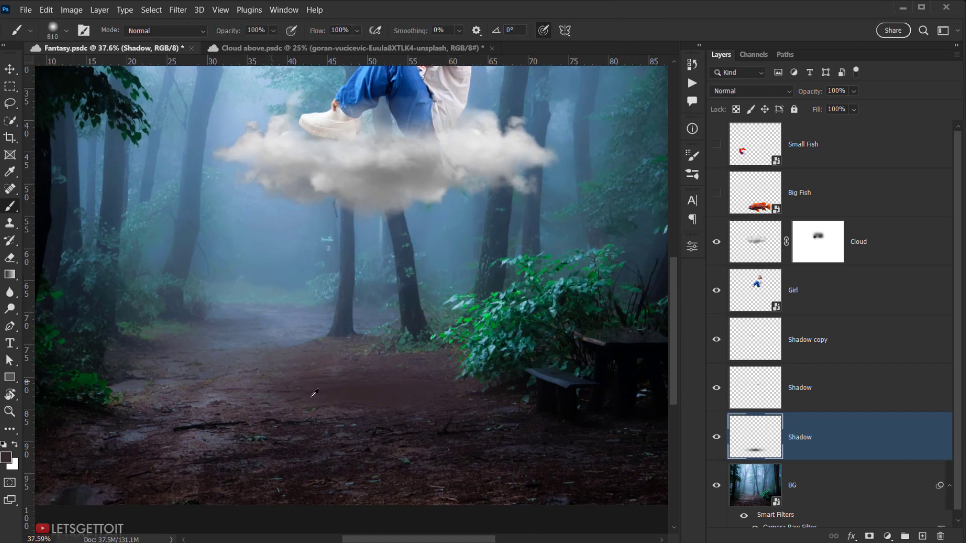
click(732, 91)
click(729, 143)
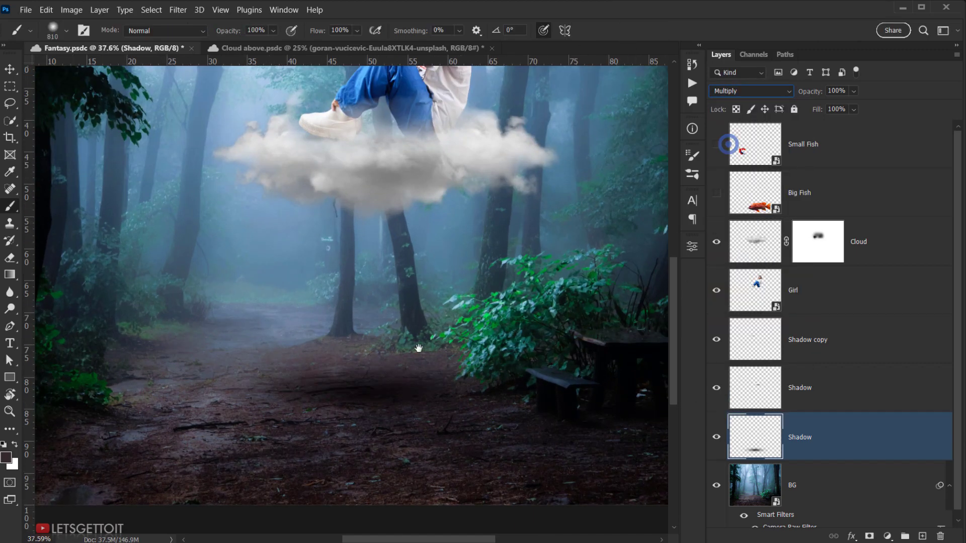
drag(389, 375, 332, 375)
scroll(332, 375, down, 2)
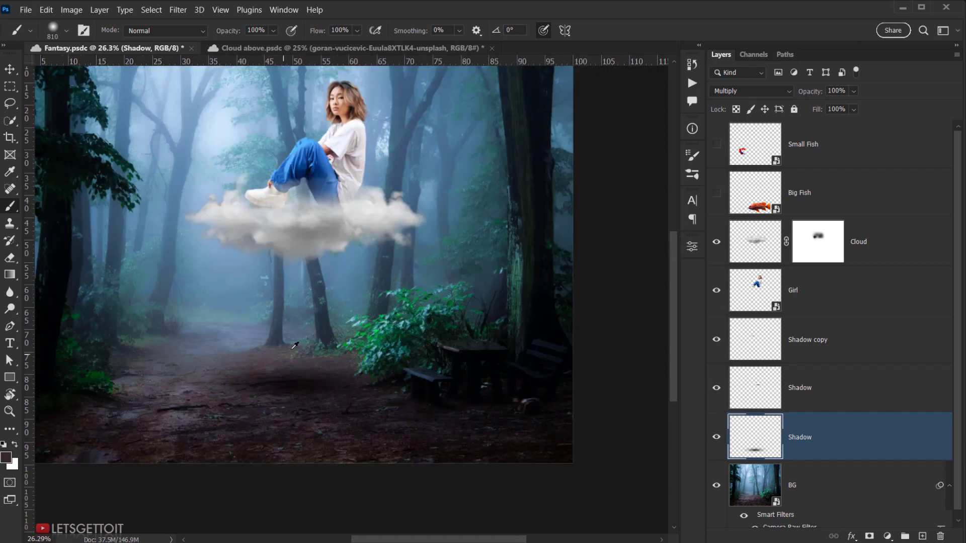
- Compare the scene with and without the ground shadow by toggling its layer's visibility
key(v)
drag(319, 376, 303, 378)
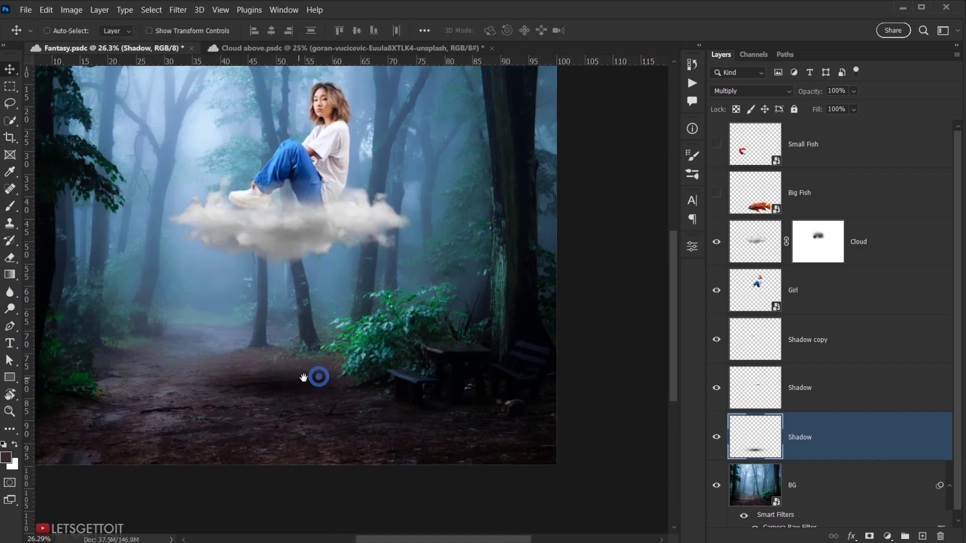
click(715, 438)
click(716, 438)
click(716, 438)
click(716, 437)
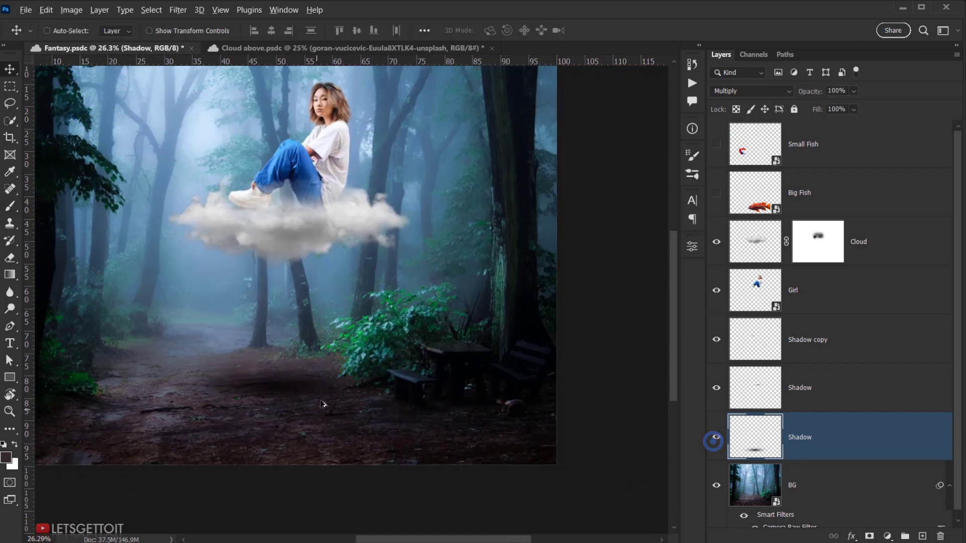
scroll(322, 404, down, 2)
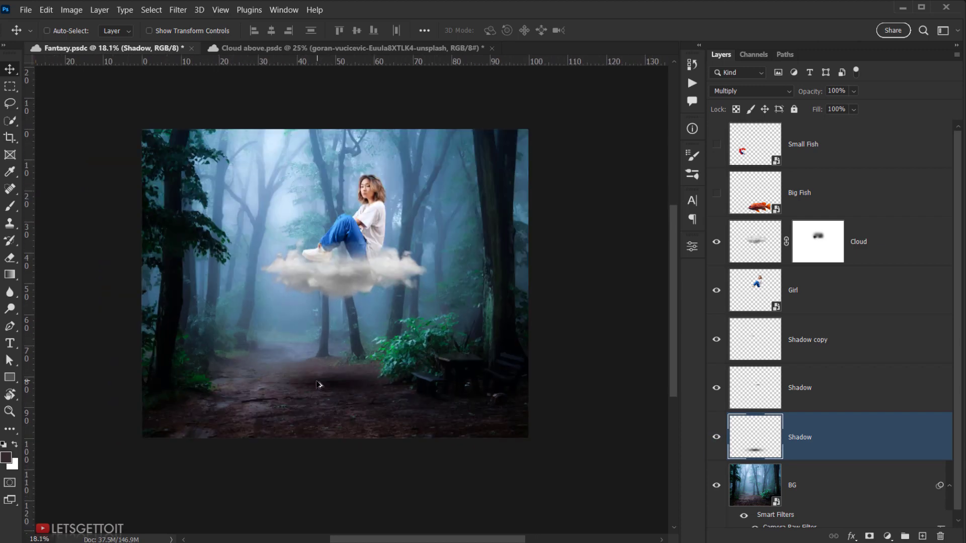
- Set the ground shadow's opacity to 77%, enlarge it to 109.37% width and 113.37% height, and shift it slightly left
scroll(318, 385, up, 2)
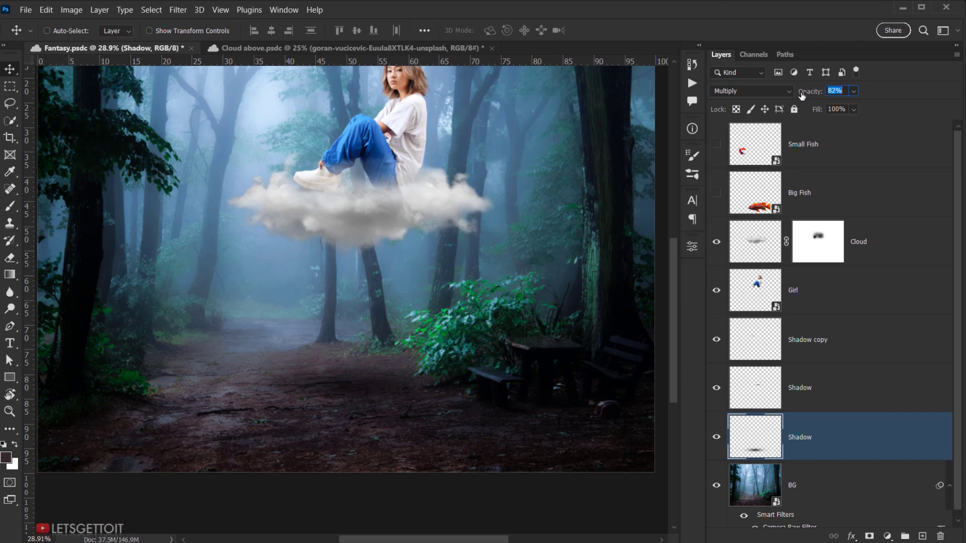
drag(388, 356, 376, 359)
key(ctrl+t)
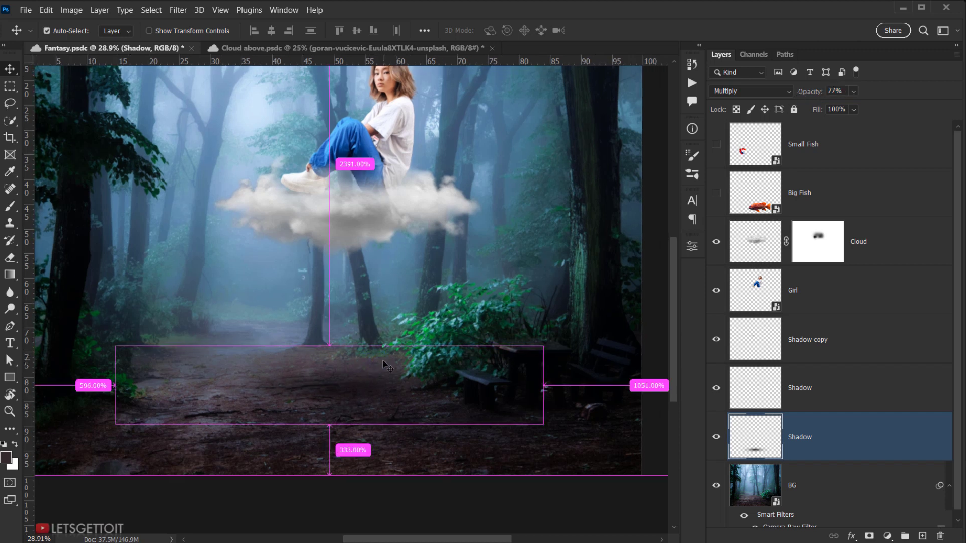
drag(115, 391, 95, 386)
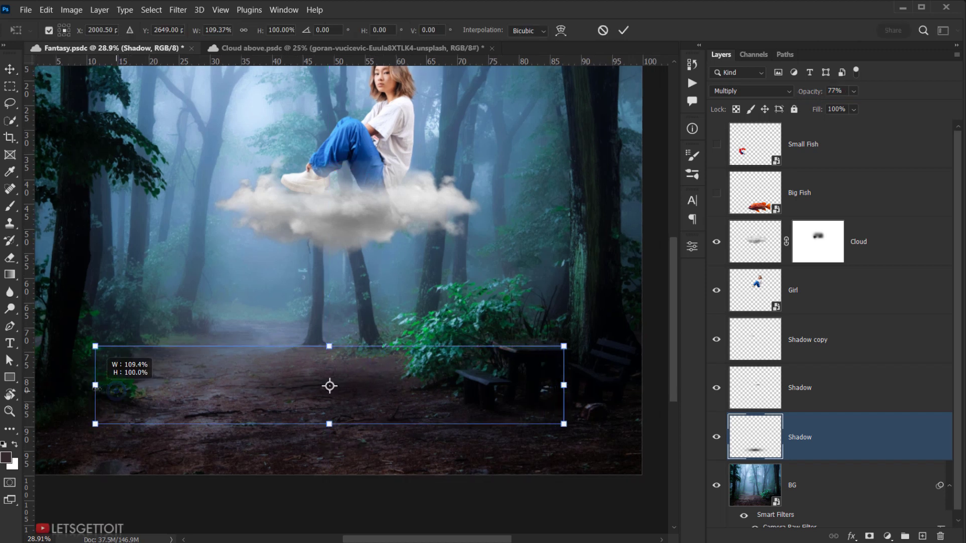
drag(409, 401, 400, 405)
drag(321, 349, 319, 341)
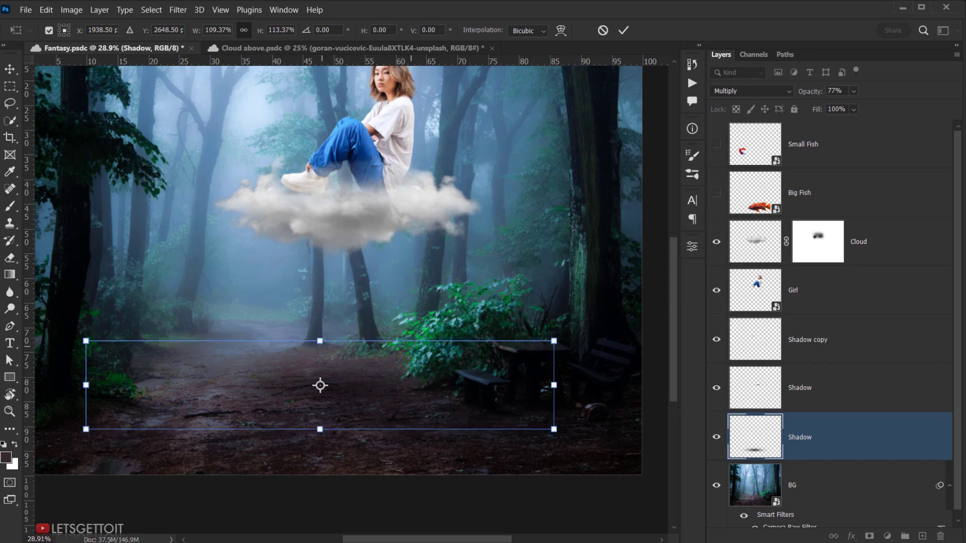
click(624, 30)
scroll(414, 373, down, 5)
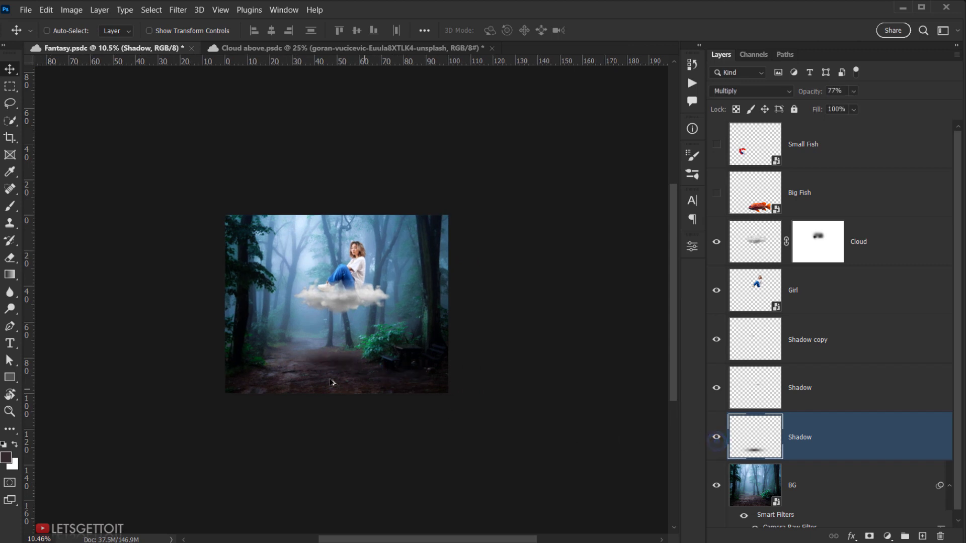
scroll(348, 356, up, 3)
scroll(429, 358, up, 1)
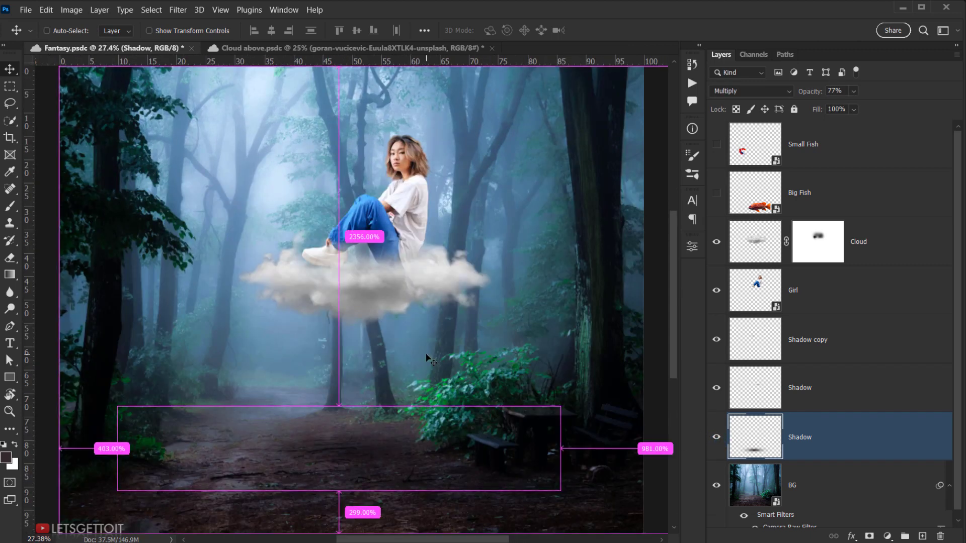
- Examine the girl, the cloud and the ground shadow up close and within the whole forest scene
drag(463, 296, 418, 290)
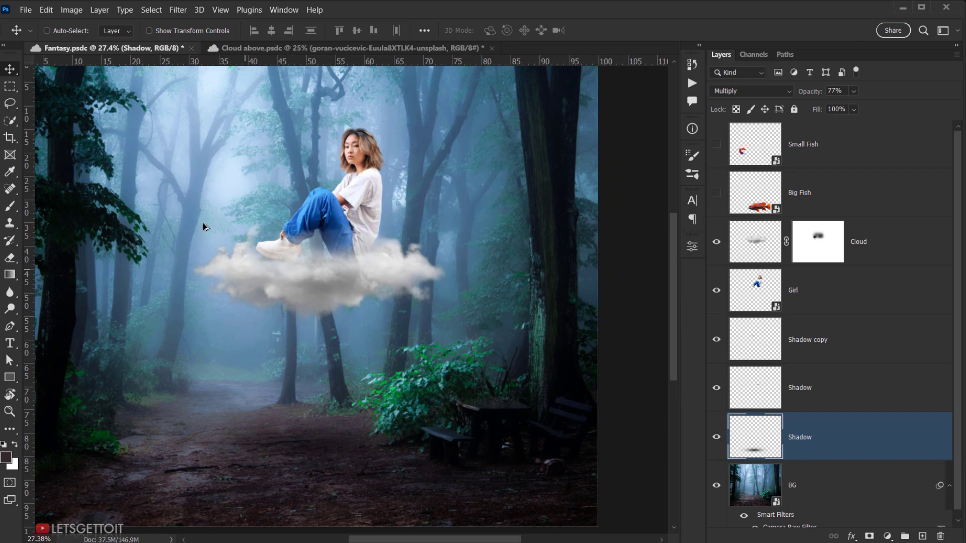
scroll(339, 153, up, 5)
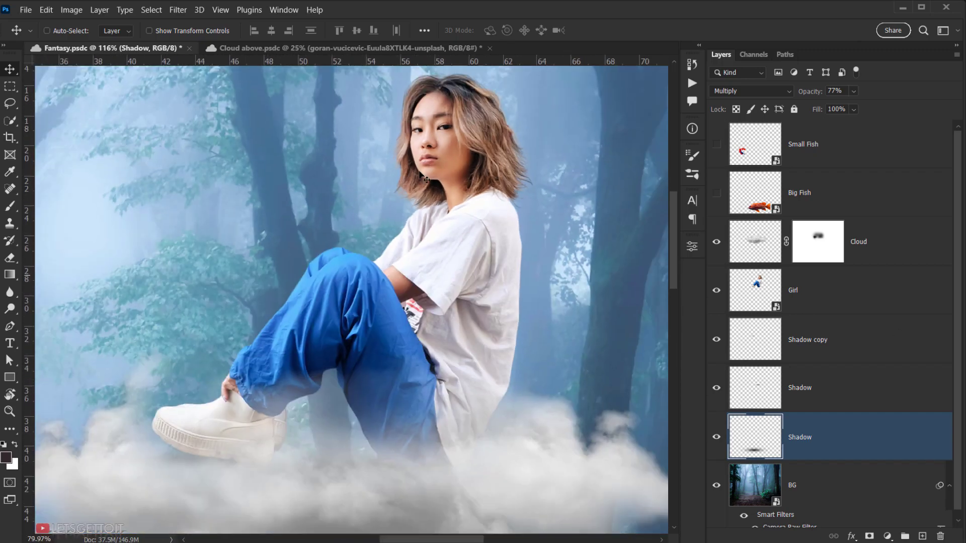
scroll(421, 176, down, 6)
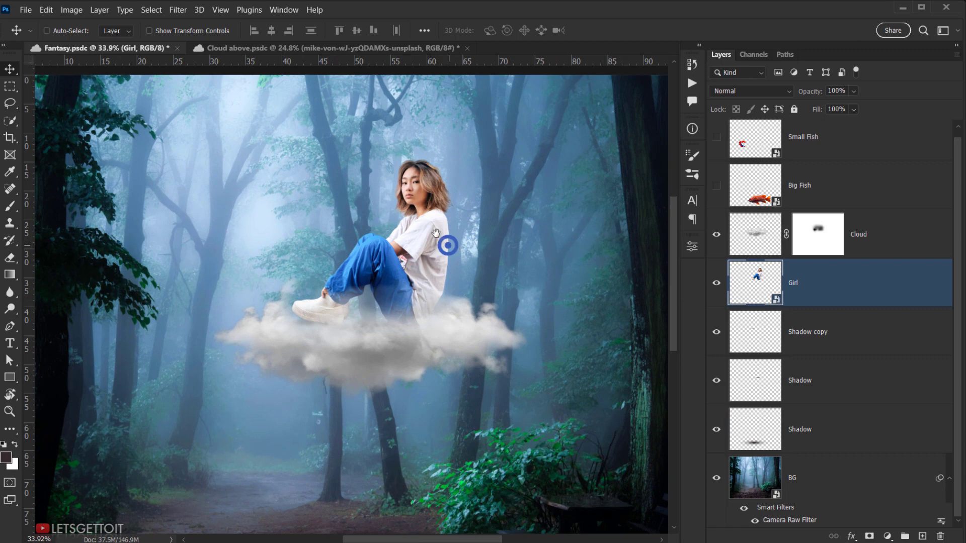
scroll(447, 244, up, 2)
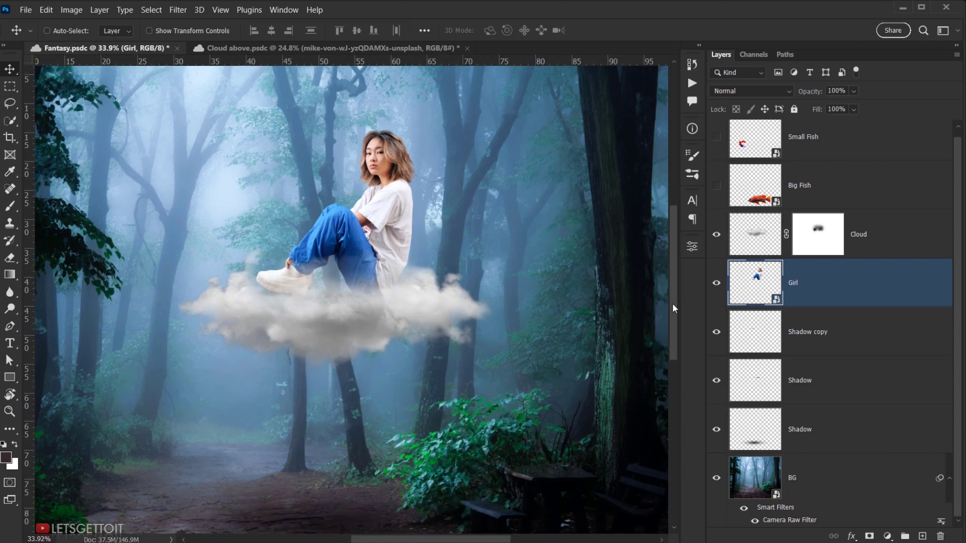
scroll(312, 269, up, 4)
scroll(251, 266, down, 2)
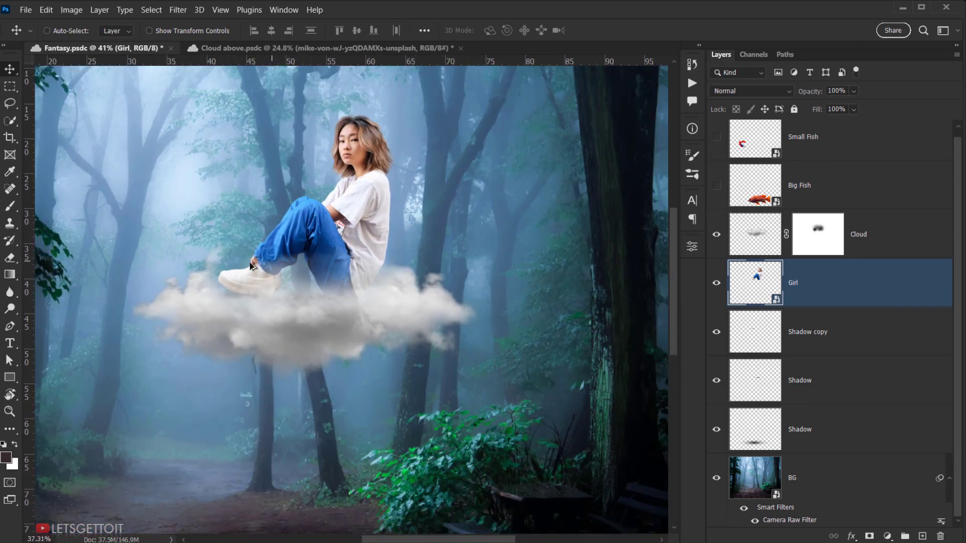
scroll(251, 266, down, 2)
drag(373, 265, 392, 255)
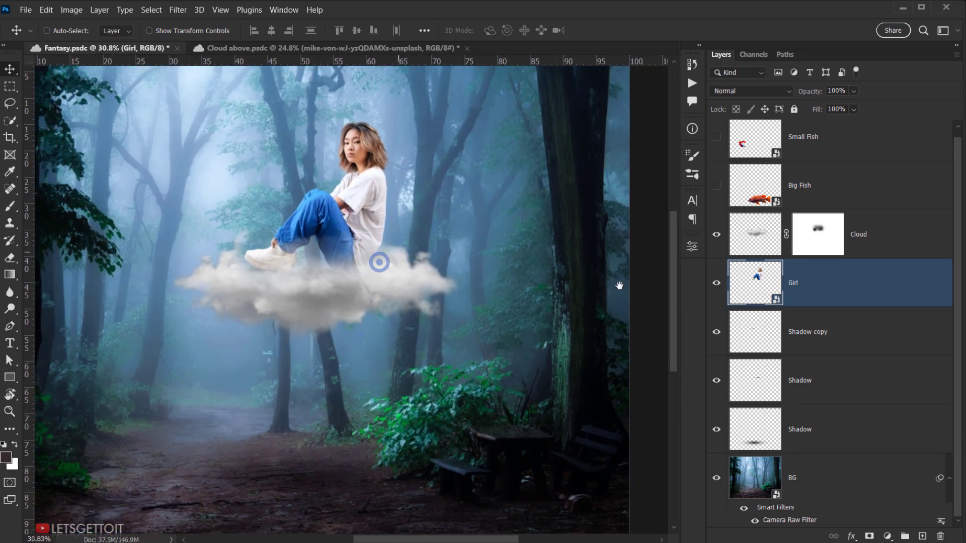
- Move the Cloud, Girl and all three shadow layers together about 1.6% to the left, keeping their height
click(873, 233)
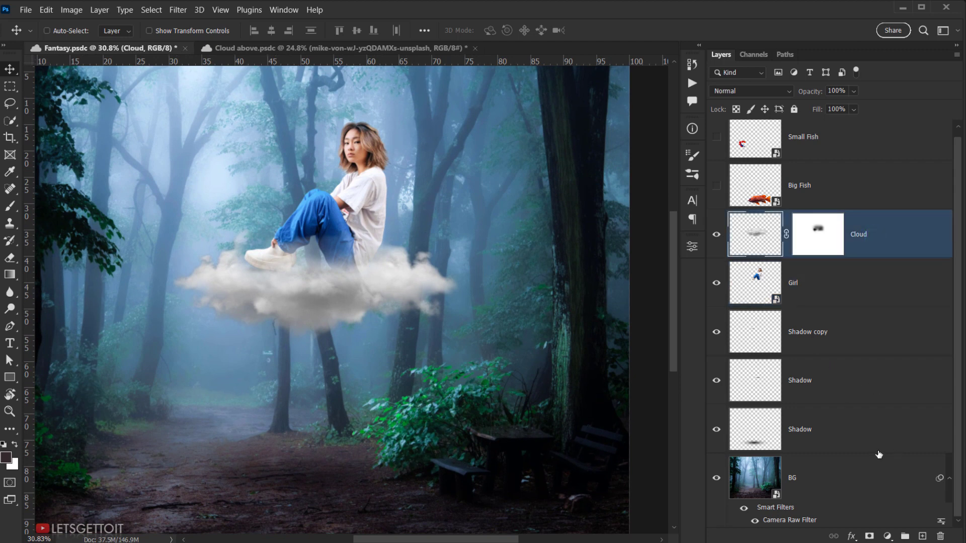
shift+click(846, 438)
drag(367, 313, 377, 311)
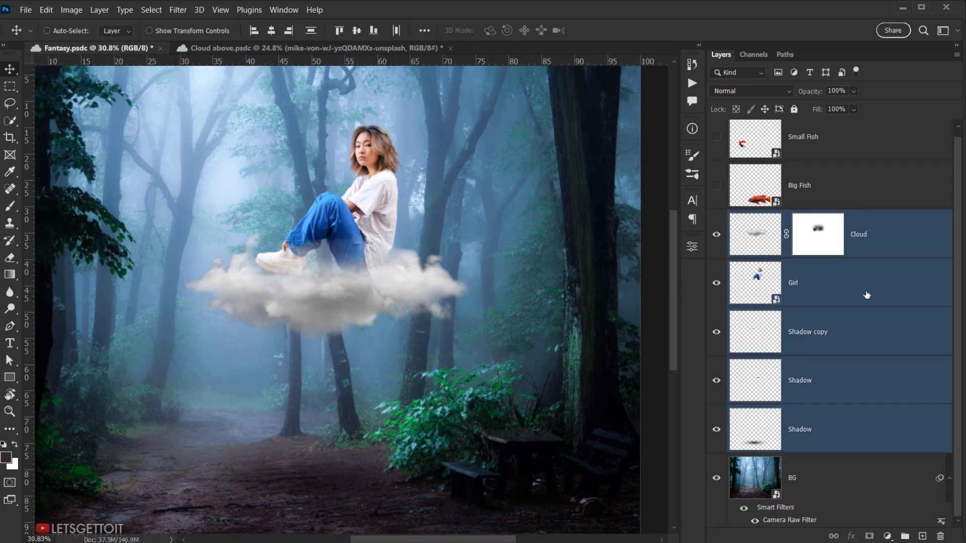
click(841, 435)
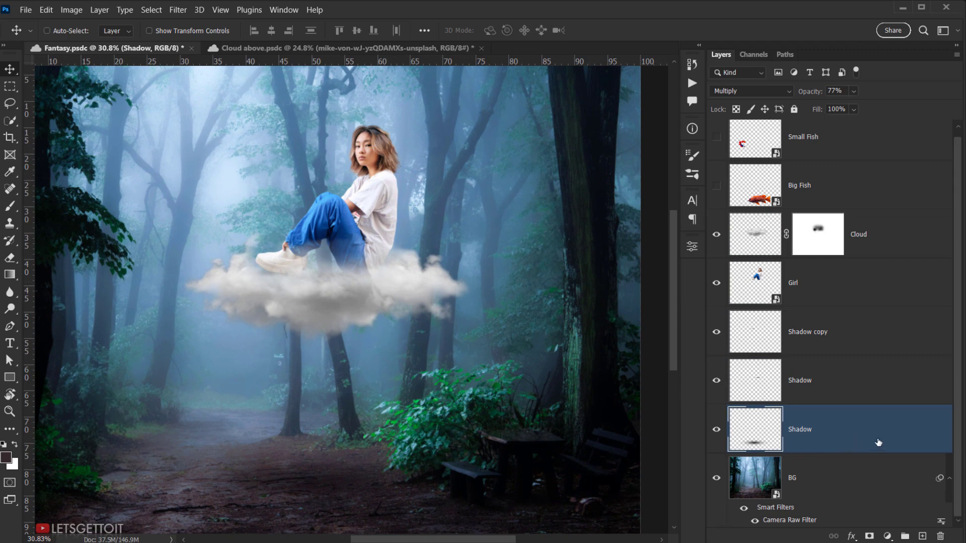
shift+click(890, 235)
mouse_move(403, 244)
mouse_down()
mouse_move(379, 250)
mouse_move(399, 240)
mouse_up()
key(ctrl+t)
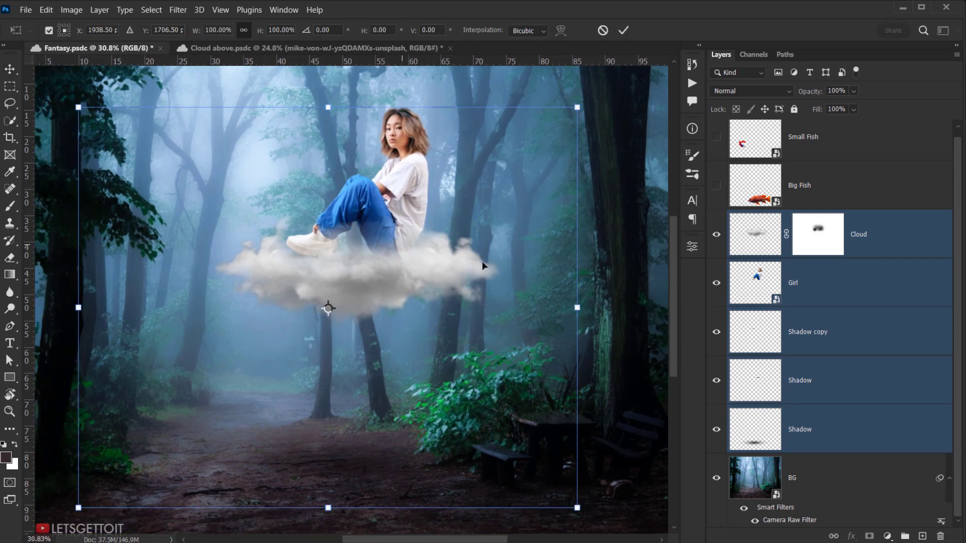
drag(477, 268, 466, 271)
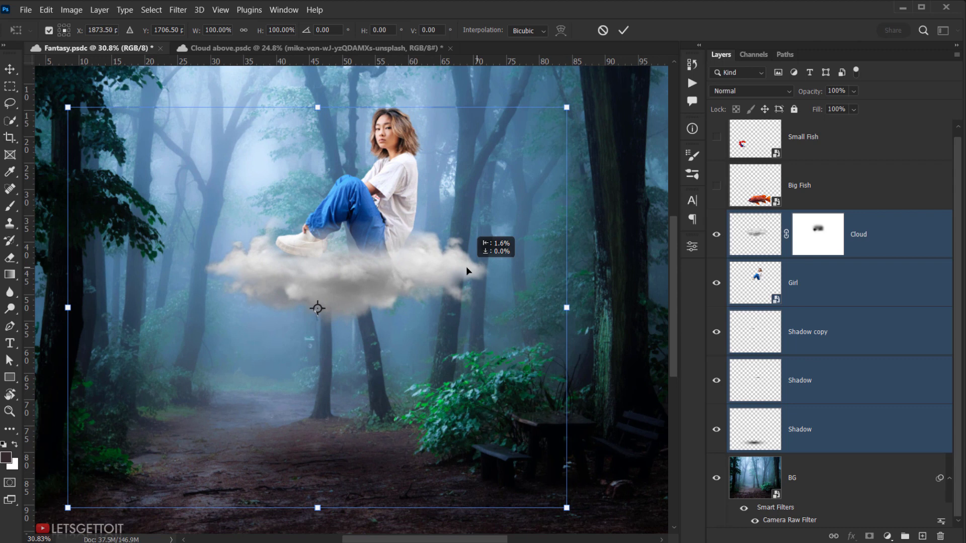
key(Return)
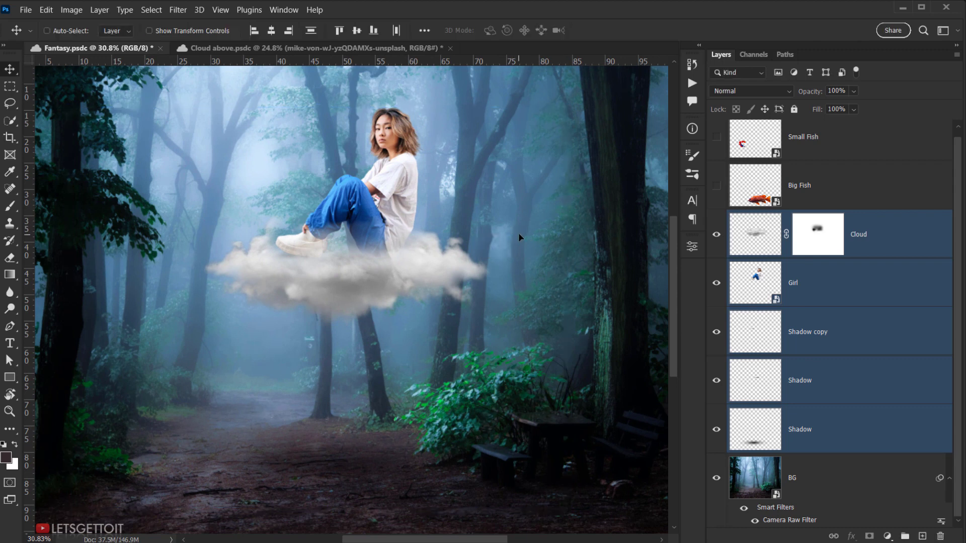
- Scale the Girl layer and the two shadow layers directly beneath it to about 96% and shift them slightly left on the cloud
drag(427, 293, 394, 311)
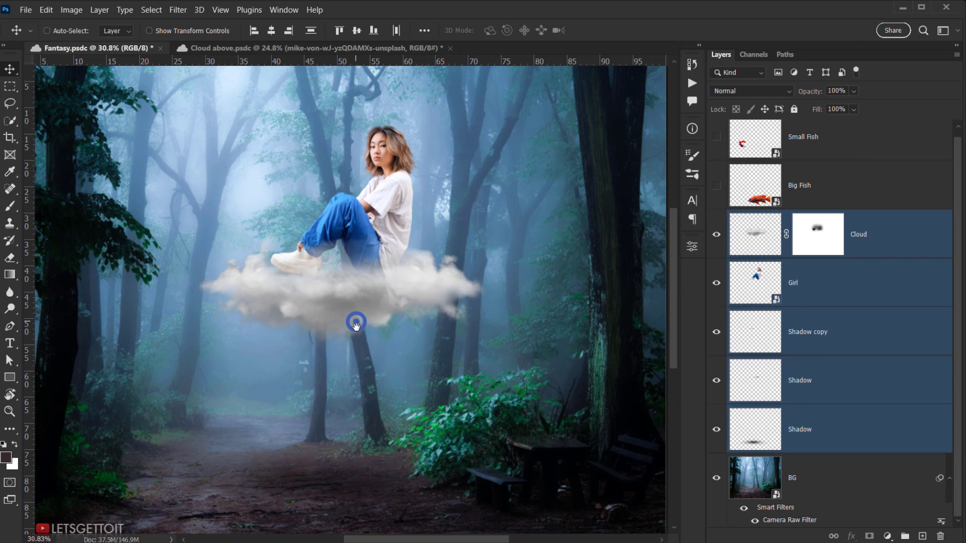
scroll(354, 323, up, 1)
click(847, 297)
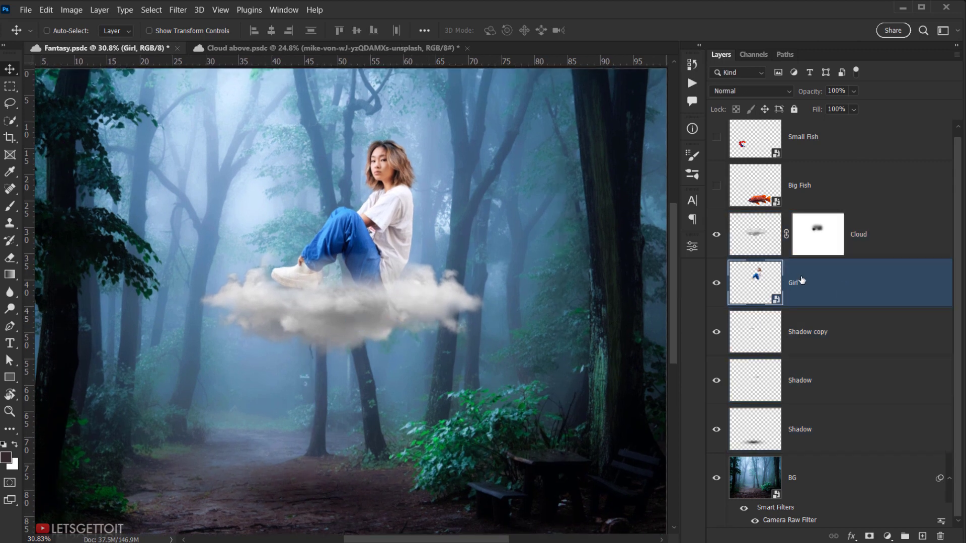
shift+click(834, 342)
shift+click(832, 369)
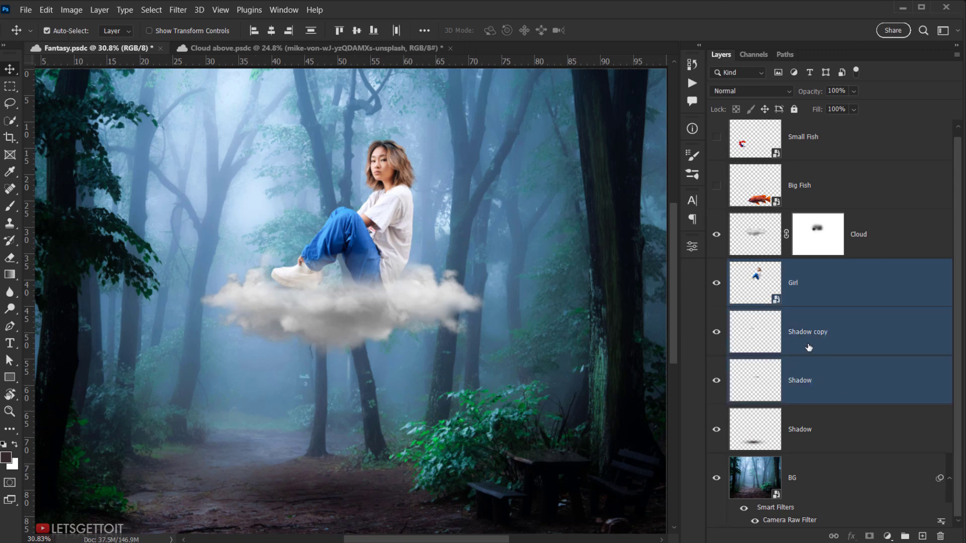
key(ctrl+t)
drag(398, 242, 385, 238)
drag(326, 138, 328, 145)
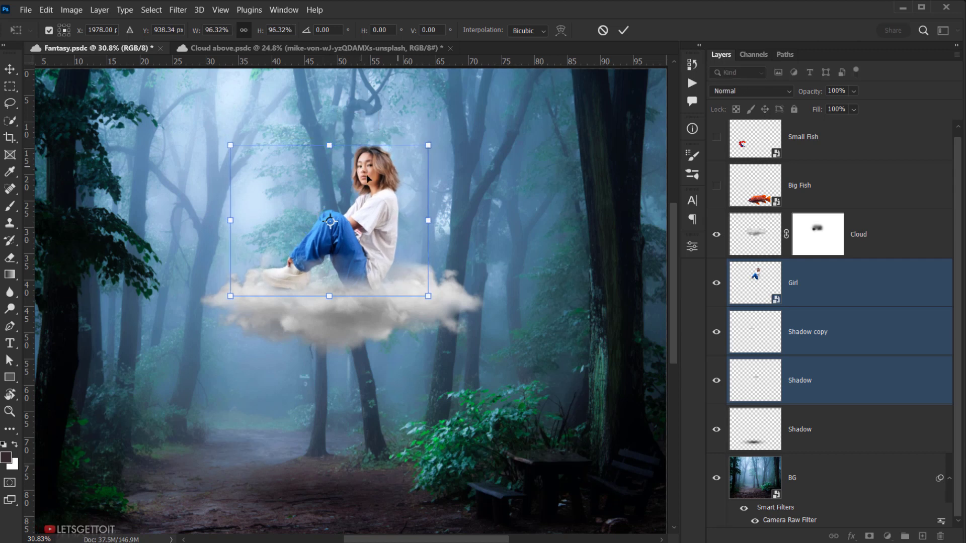
drag(398, 209, 404, 212)
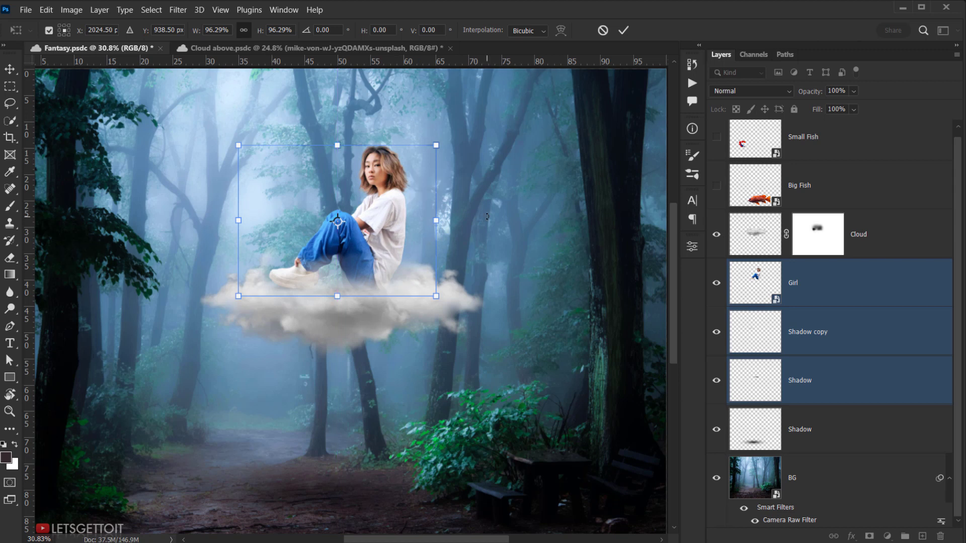
drag(487, 216, 486, 216)
key(Return)
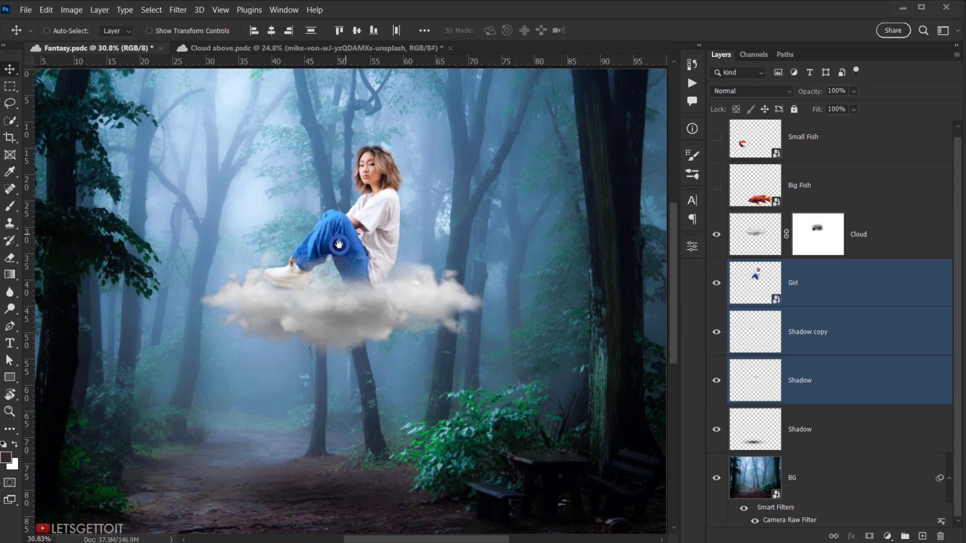
- Inspect how the girl and her shoe sit on the cloud, comparing the view with the Cloud layer hidden and shown
scroll(390, 141, up, 3)
scroll(317, 316, down, 5)
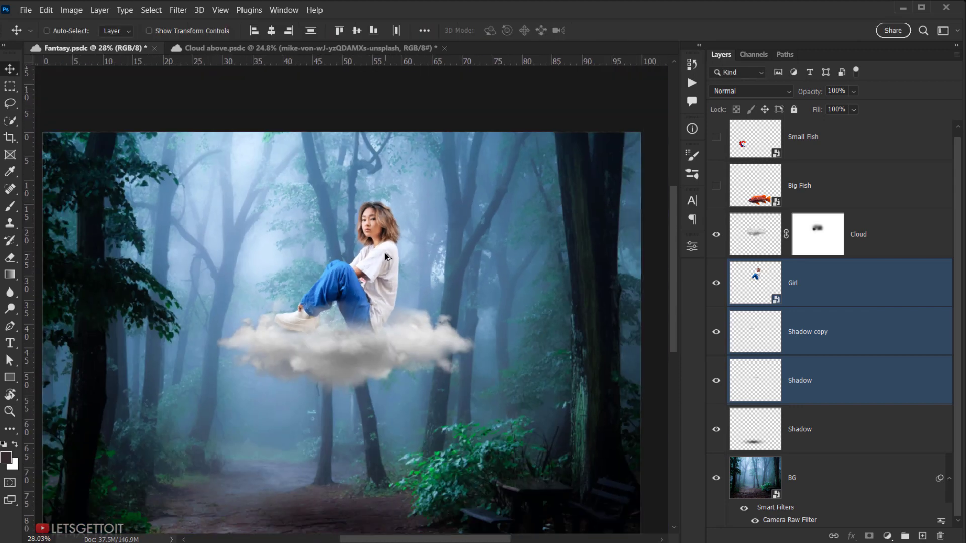
scroll(317, 315, up, 3)
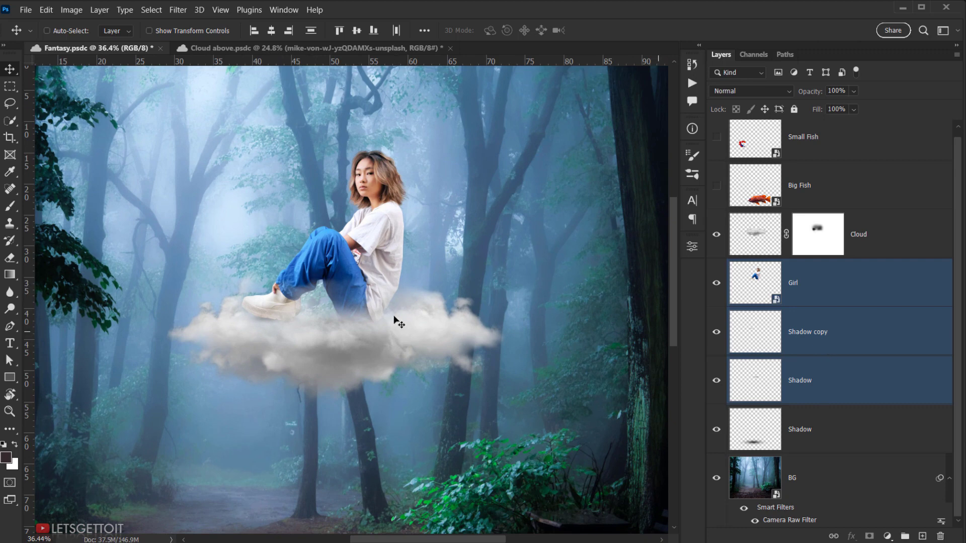
scroll(293, 314, up, 3)
drag(293, 327, 317, 322)
scroll(261, 315, down, 4)
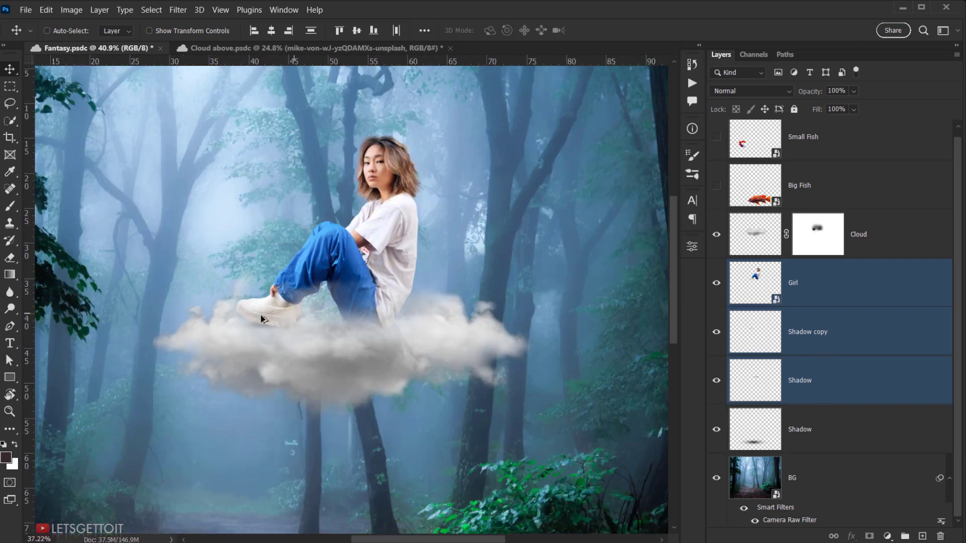
drag(238, 325, 273, 308)
scroll(265, 302, up, 6)
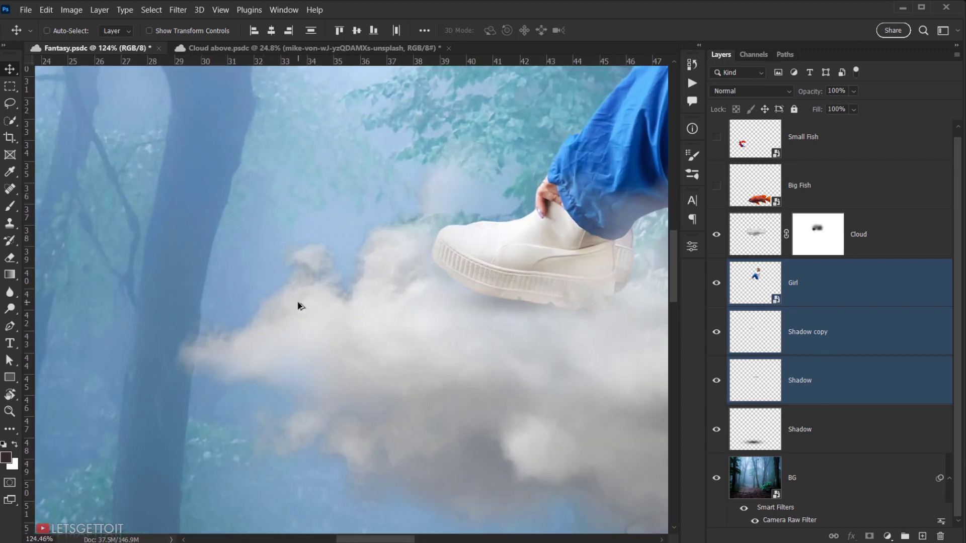
click(798, 263)
click(722, 238)
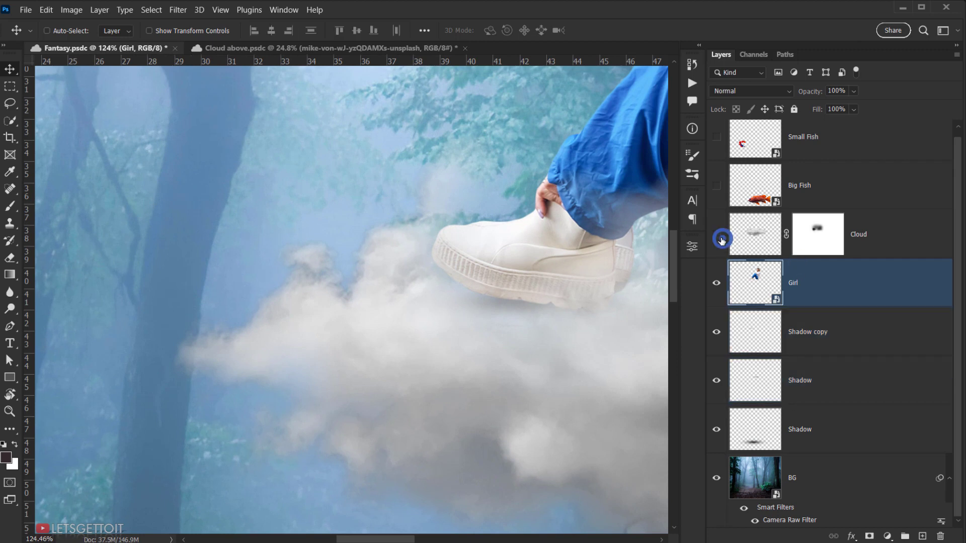
click(721, 238)
- Target the Cloud layer's mask and set up a black Soft Round brush with 0% hardness, 58% opacity and 58% flow
click(813, 243)
shift+click(814, 243)
scroll(310, 245, up, 3)
click(817, 246)
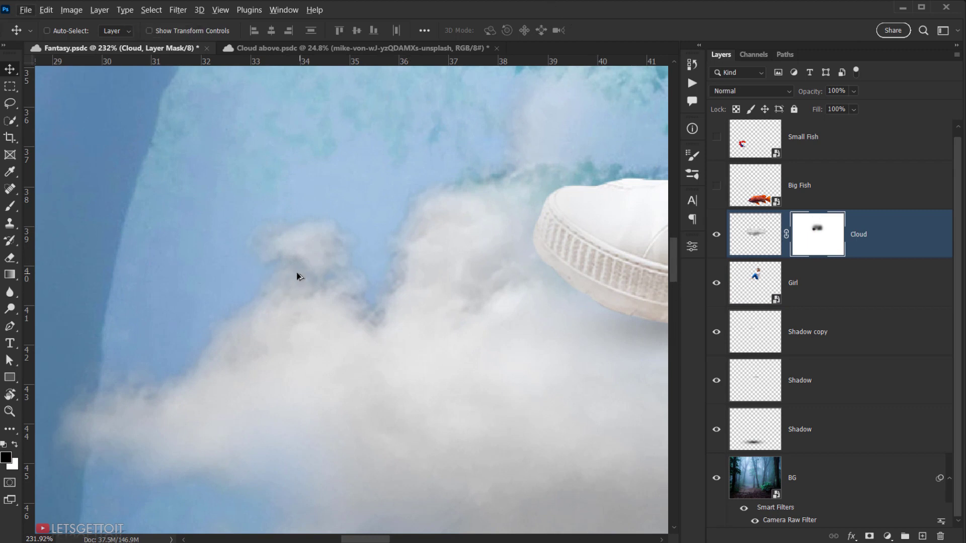
key(ctrl+2)
right_click(351, 283)
click(815, 236)
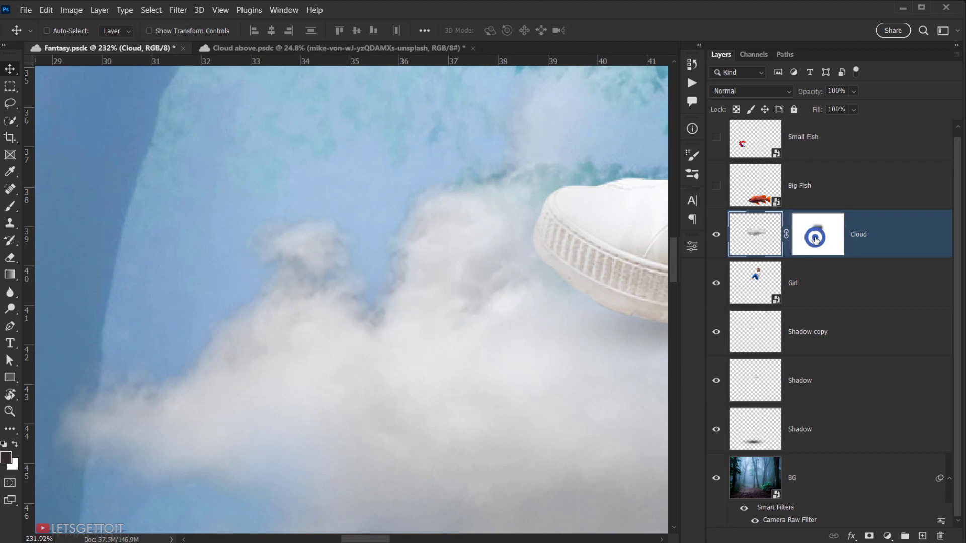
right_click(337, 267)
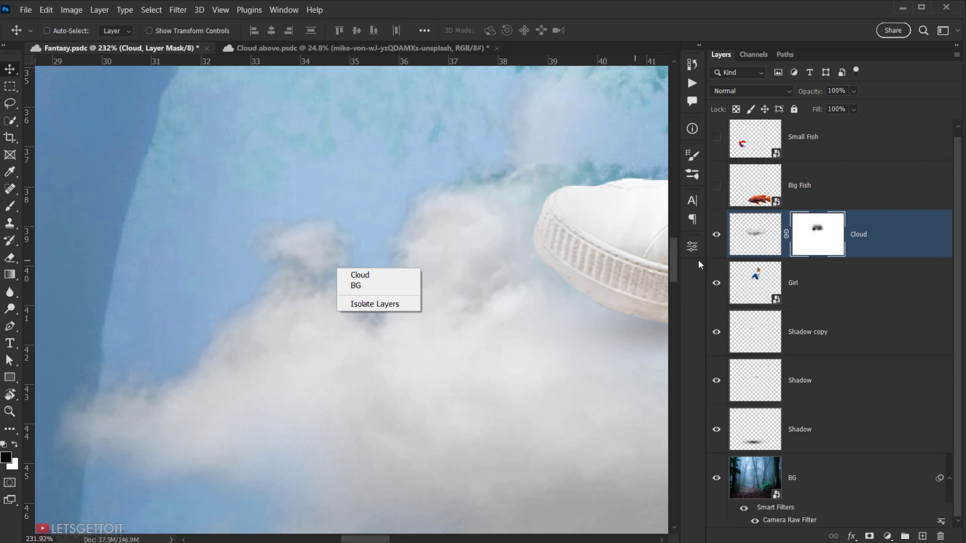
click(835, 236)
key(b)
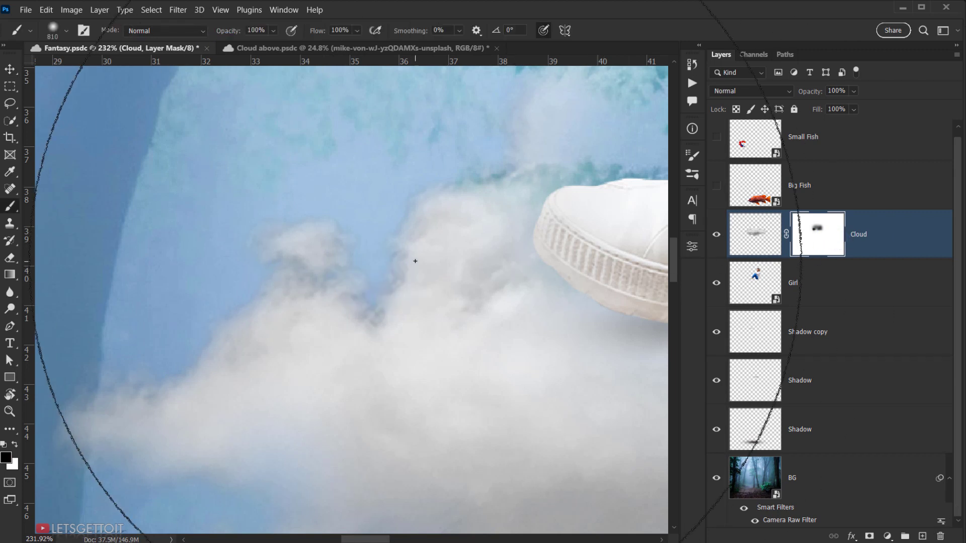
right_click(415, 261)
drag(535, 185, 509, 186)
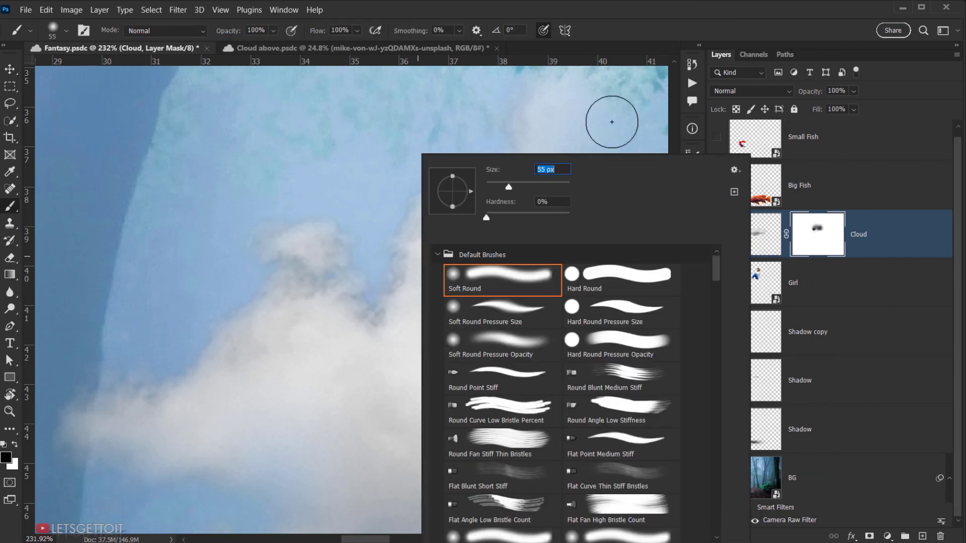
key(Return)
drag(347, 261, 394, 264)
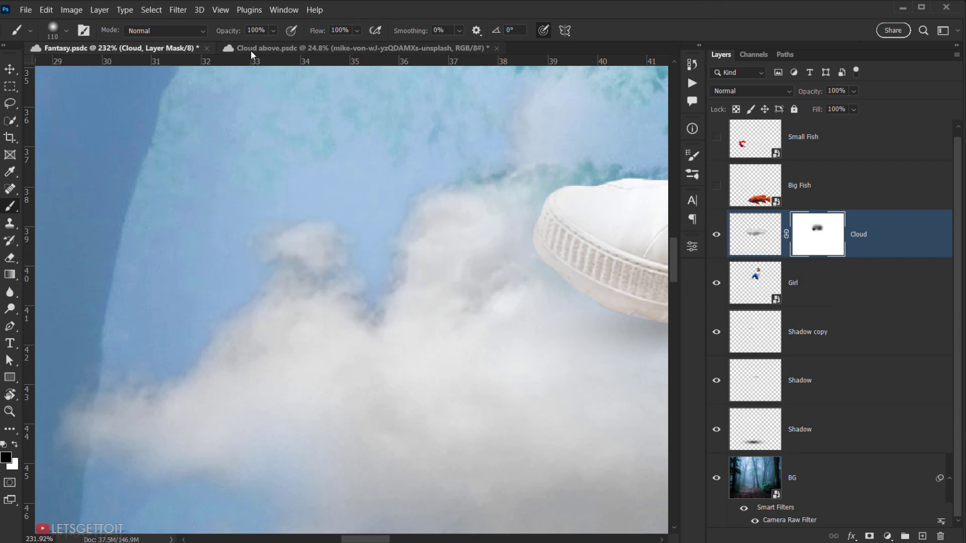
drag(233, 32, 211, 31)
drag(303, 32, 293, 33)
- Paint black on the Cloud mask to fade the small puff and upper-left cloud edges beside the shoe
mouse_move(268, 231)
mouse_down()
mouse_move(291, 235)
mouse_move(281, 234)
mouse_move(297, 256)
mouse_move(274, 249)
mouse_move(263, 265)
mouse_up()
click(829, 230)
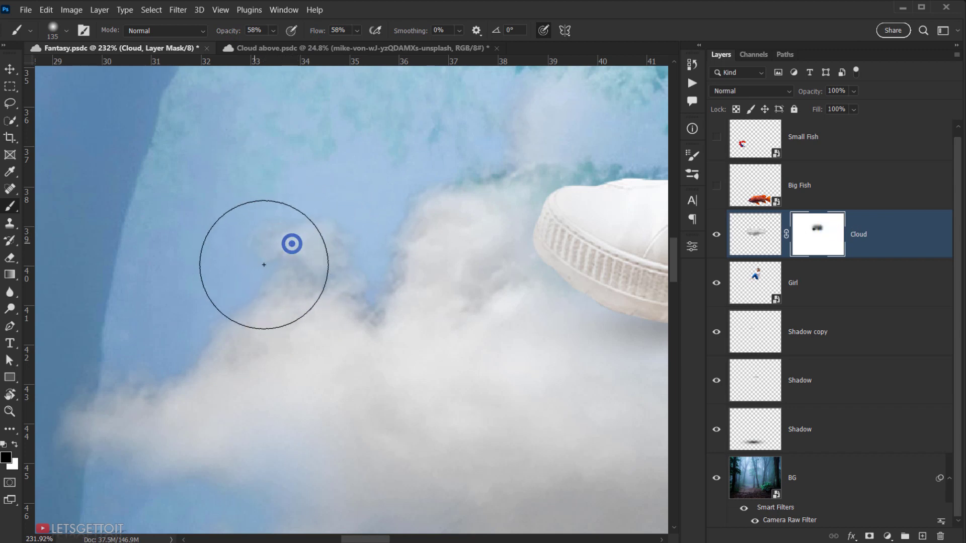
mouse_move(315, 236)
mouse_down()
mouse_move(262, 287)
mouse_move(168, 308)
mouse_move(194, 302)
mouse_move(189, 290)
mouse_up()
drag(185, 289, 126, 337)
click(121, 339)
drag(111, 344, 109, 346)
click(297, 166)
drag(412, 145, 452, 164)
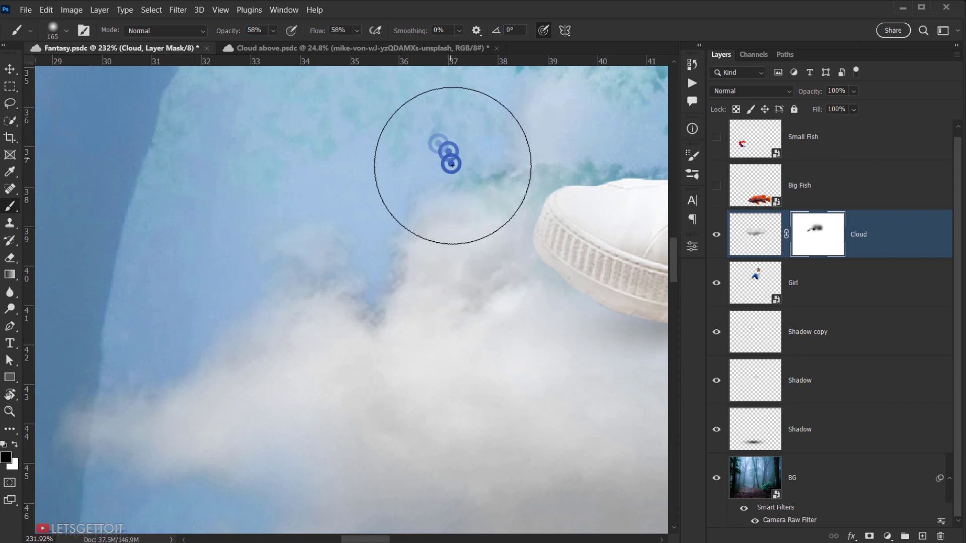
- Paint white on the Cloud mask with a larger brush to bring cloud back around and over the girl's shoe
scroll(364, 250, down, 10)
drag(331, 274, 348, 275)
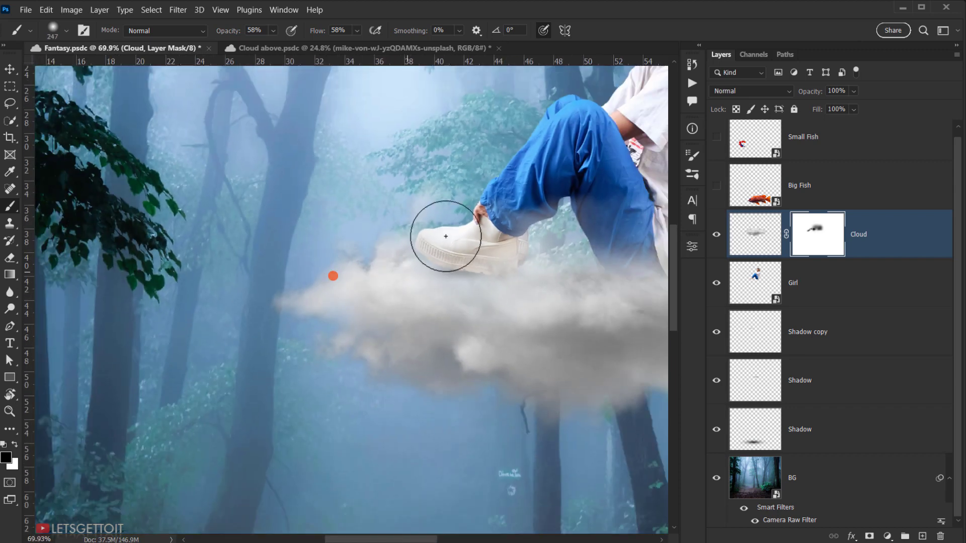
key(x)
mouse_move(438, 224)
mouse_down()
mouse_move(451, 232)
mouse_move(439, 222)
mouse_up()
mouse_move(420, 246)
mouse_down()
mouse_move(396, 278)
mouse_move(368, 275)
mouse_move(360, 262)
mouse_move(340, 279)
mouse_move(420, 286)
mouse_up()
key(x)
drag(472, 317, 366, 309)
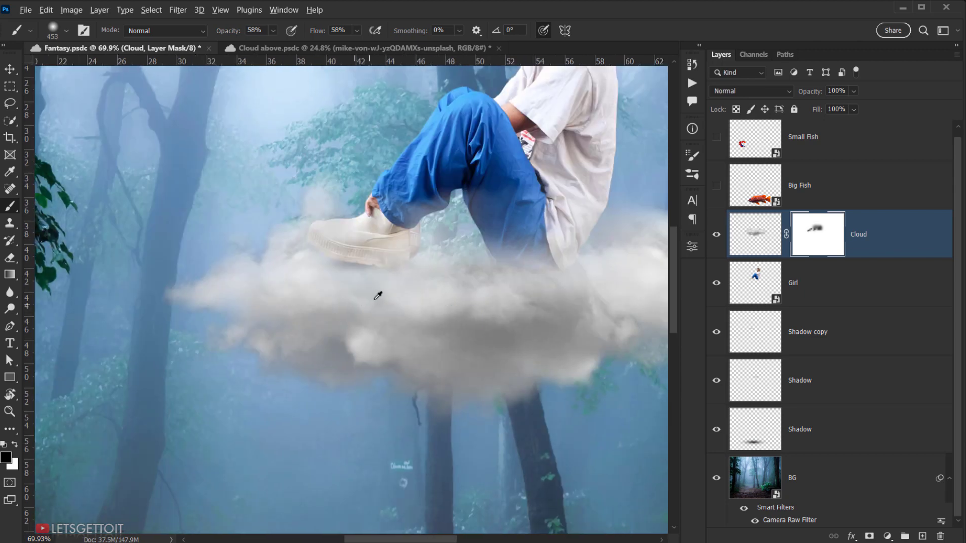
scroll(376, 302, down, 8)
scroll(388, 302, down, 3)
scroll(466, 315, up, 2)
drag(496, 321, 464, 317)
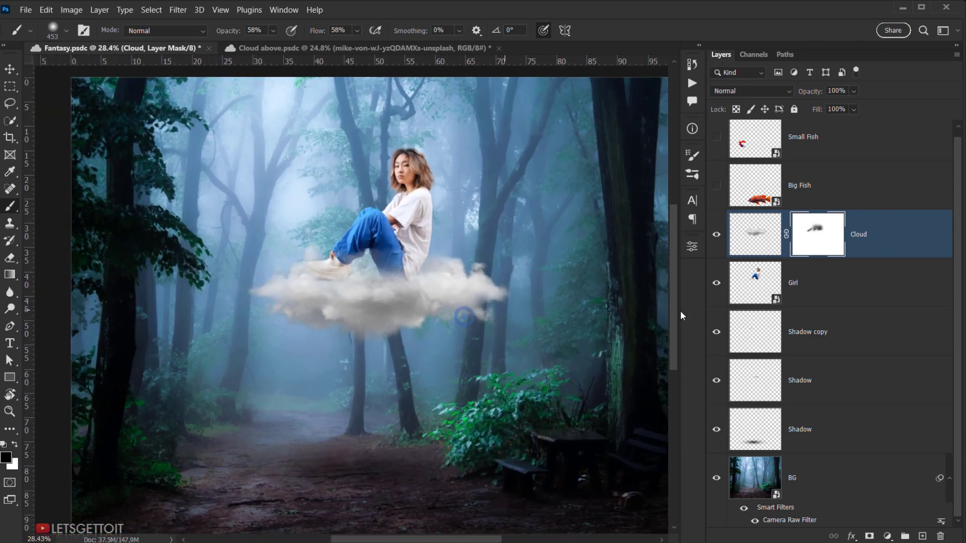
click(902, 244)
click(811, 272)
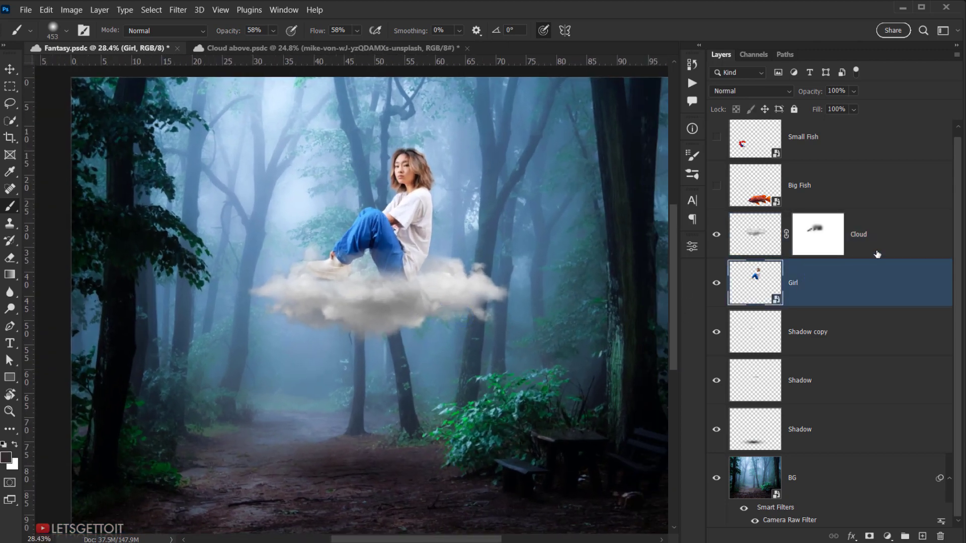
click(880, 230)
scroll(399, 287, up, 4)
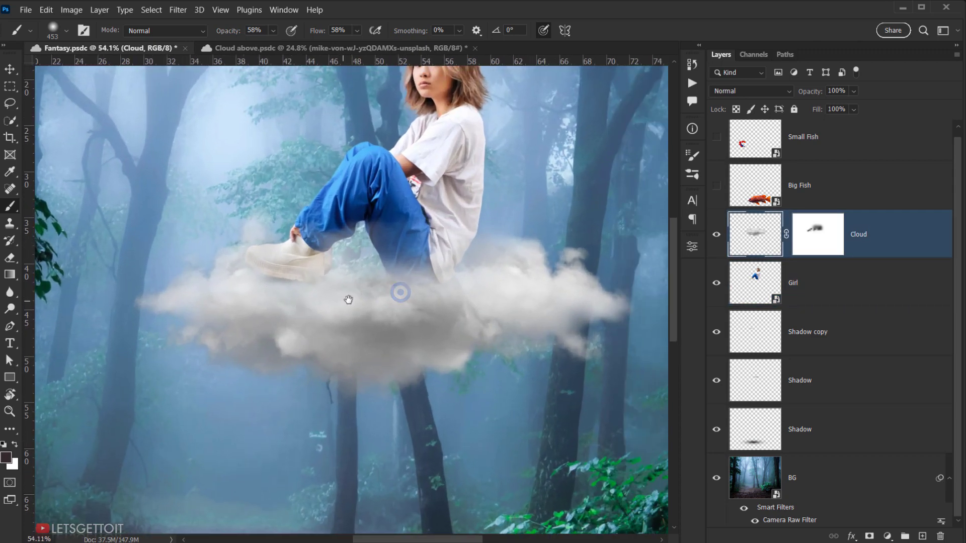
scroll(538, 286, down, 3)
key(v)
drag(518, 296, 409, 305)
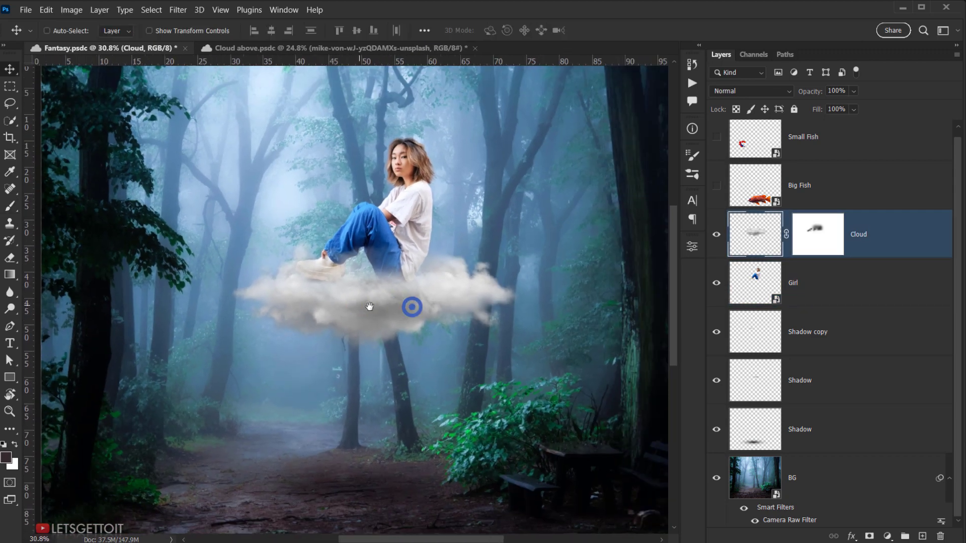
- Group the Shadow copy layer and the two Shadow layers, and name the group Shadows
click(852, 298)
click(830, 334)
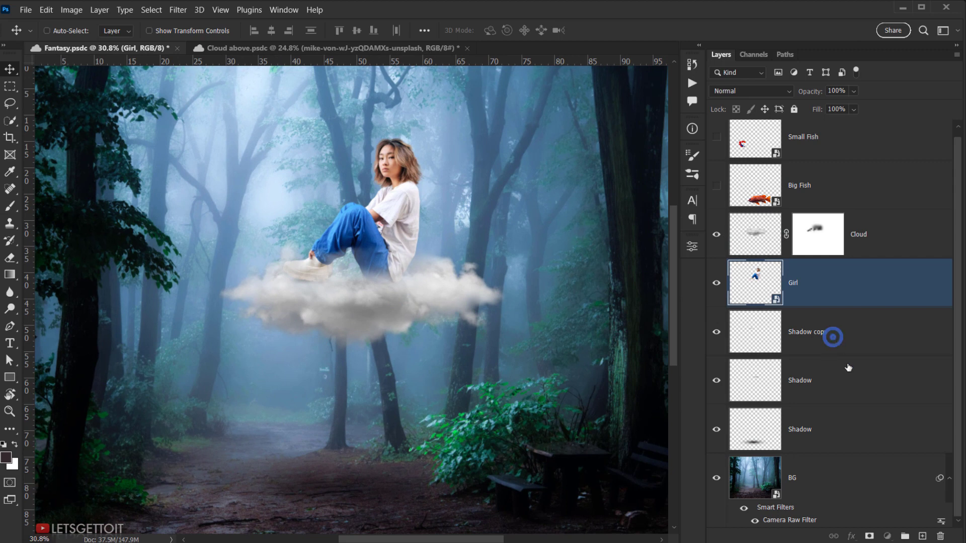
shift+click(859, 427)
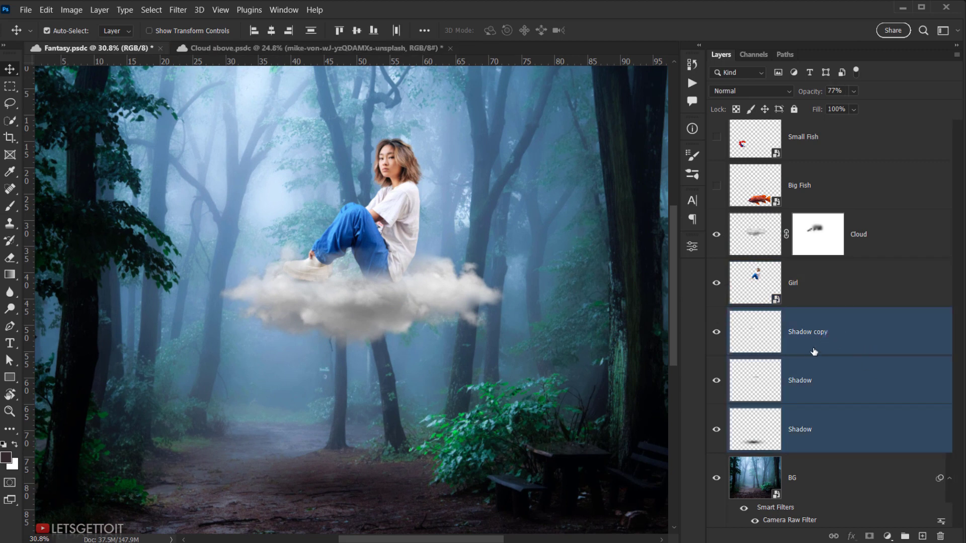
key(ctrl+g)
text(S)
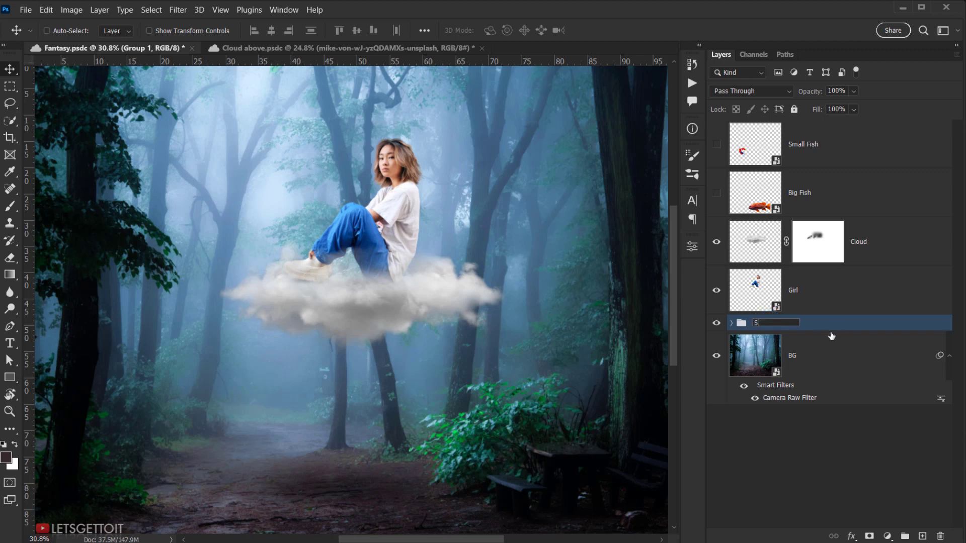
text(hadows)
key(Return)
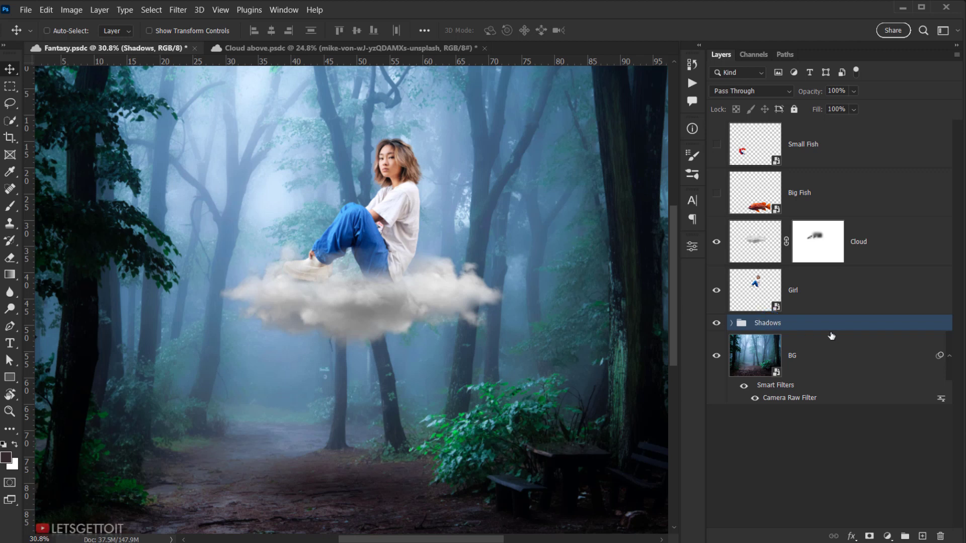
- Compare the composite with the Shadows group hidden and shown, checking the cloud up close and in full view
click(717, 323)
click(716, 323)
click(716, 323)
click(716, 322)
scroll(352, 296, up, 4)
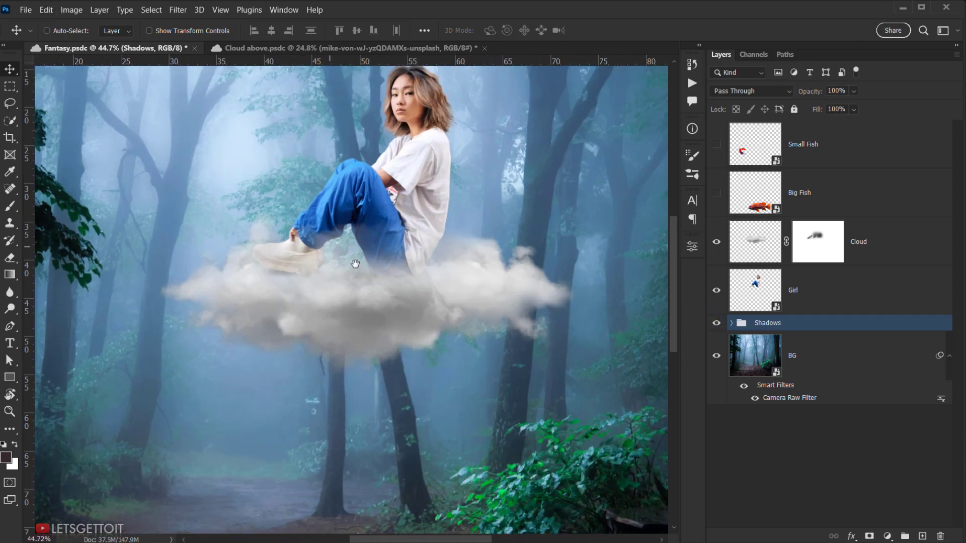
drag(347, 264, 323, 254)
scroll(503, 262, down, 4)
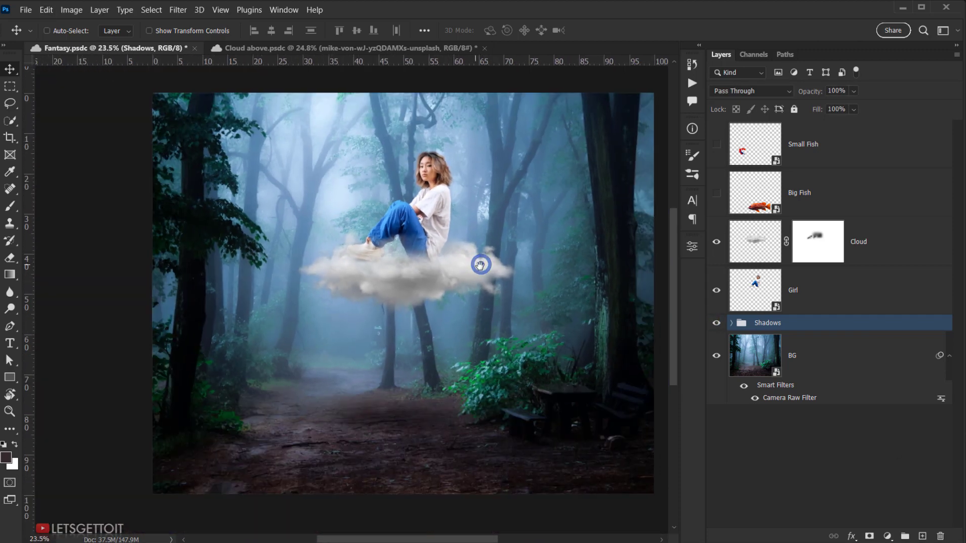
- Open the Girl layer in the Camera Raw Filter, set Temperature to -25 and Tint to -13, and compare before and after
click(856, 301)
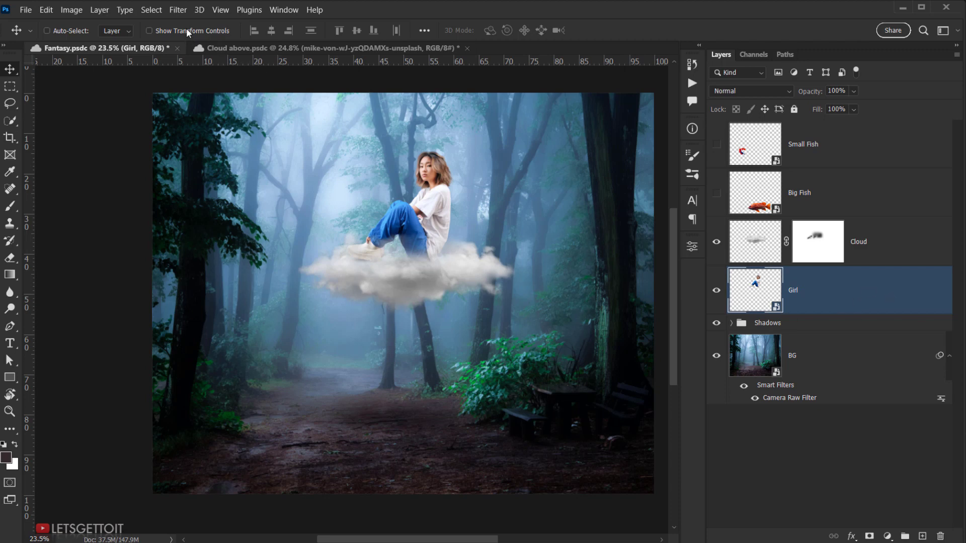
click(178, 10)
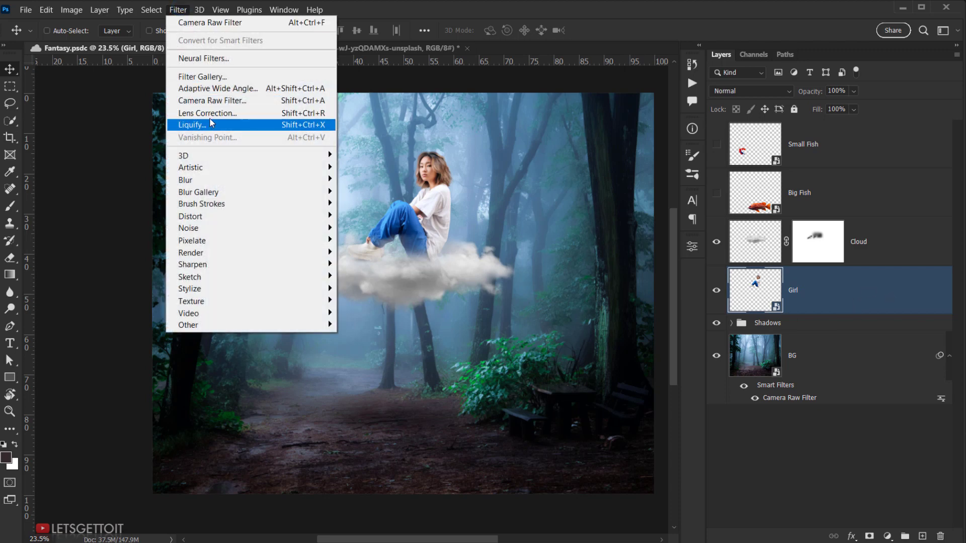
click(207, 101)
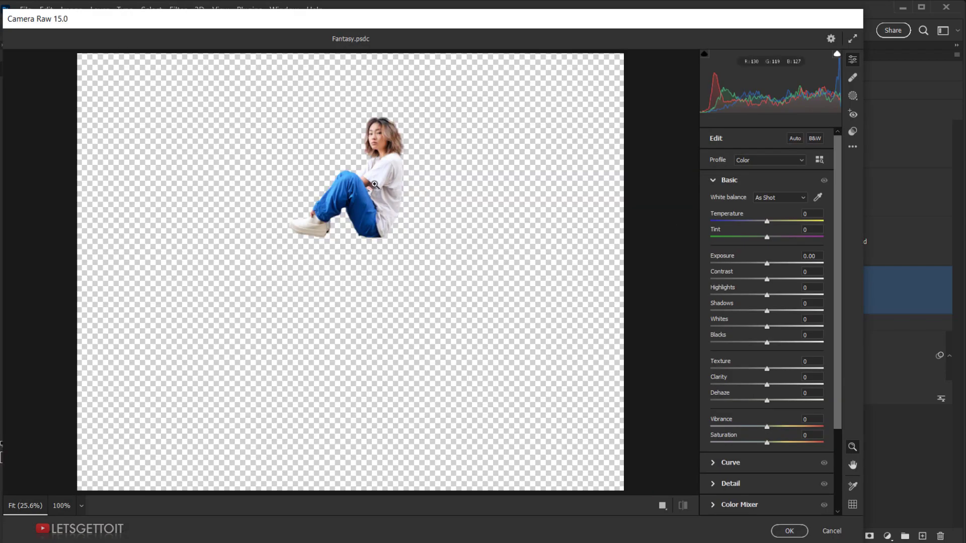
click(364, 132)
drag(433, 285, 415, 164)
scroll(416, 164, down, 1)
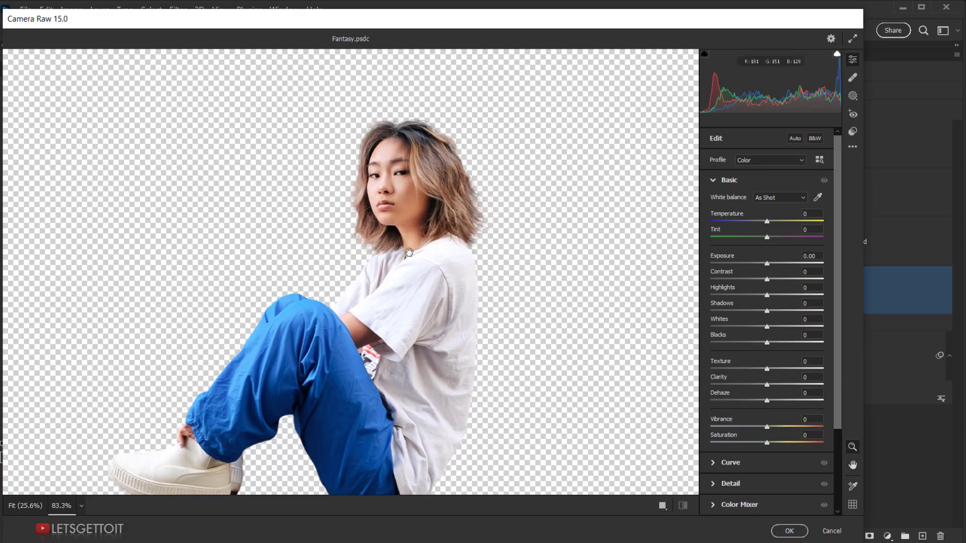
drag(442, 352, 397, 245)
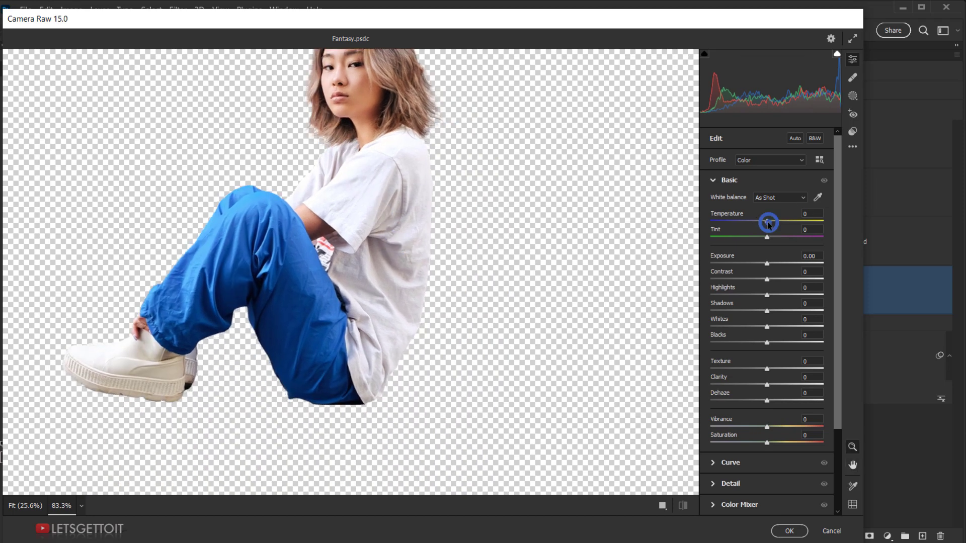
drag(768, 225, 759, 226)
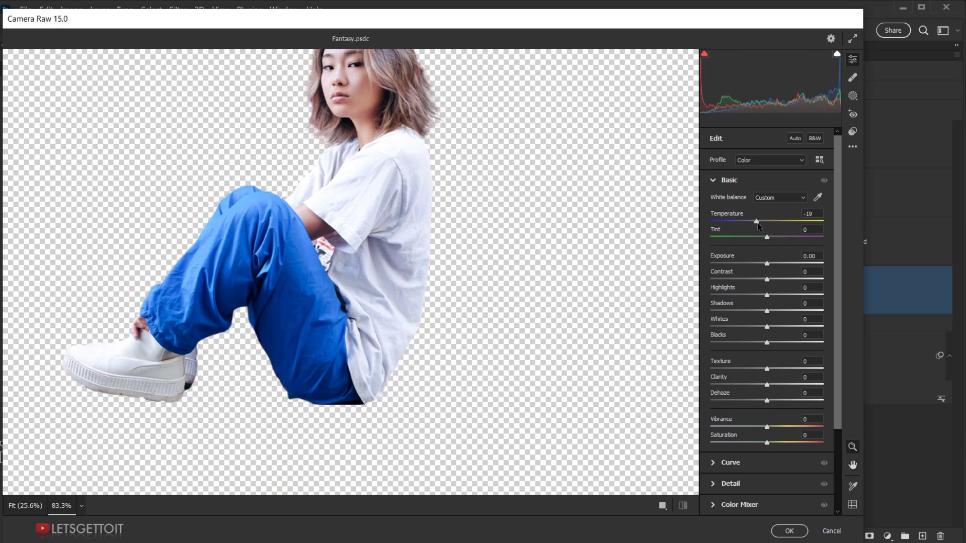
scroll(424, 183, down, 3)
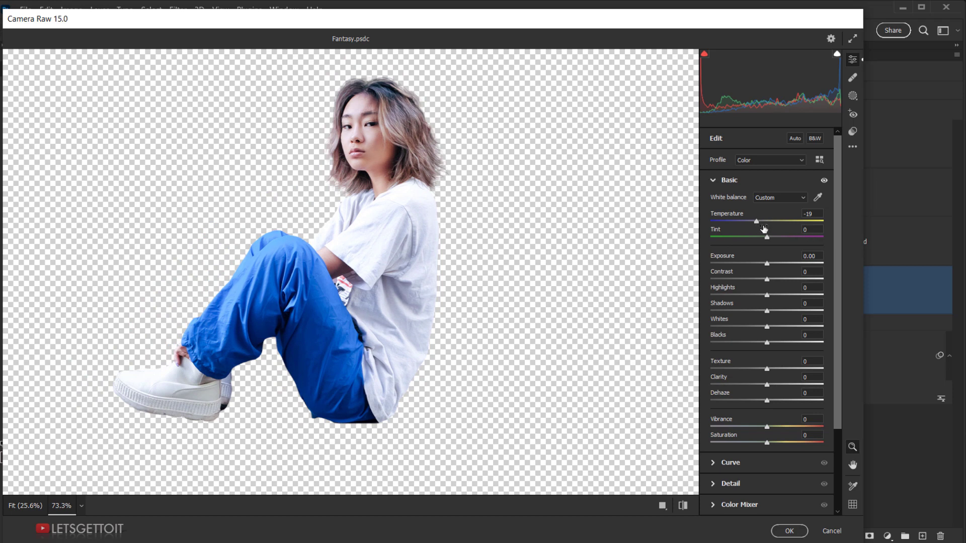
drag(757, 226, 761, 240)
scroll(431, 220, down, 2)
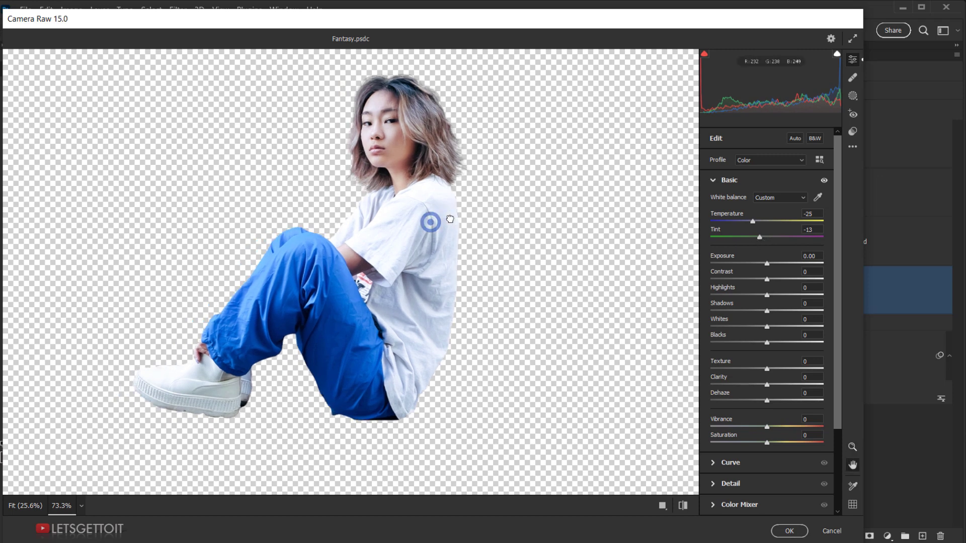
click(682, 505)
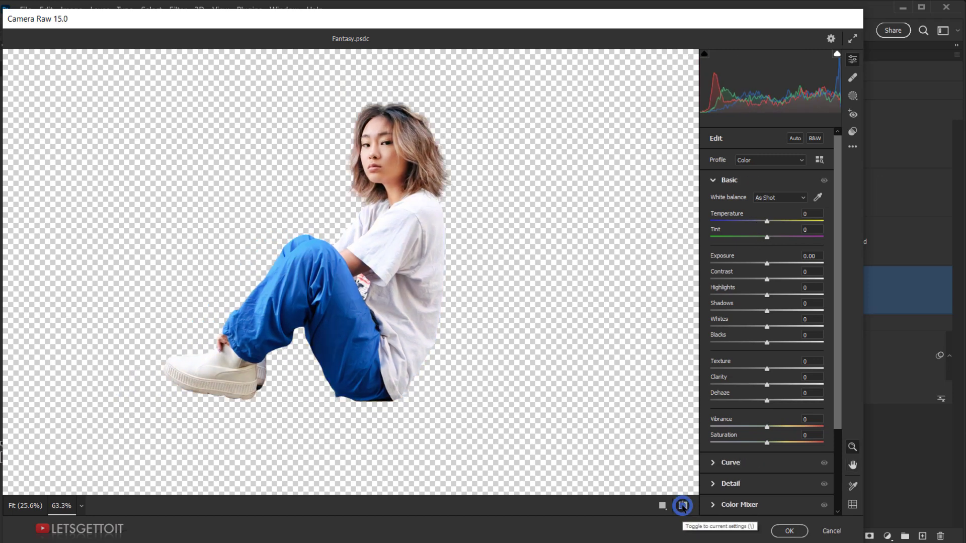
click(683, 505)
- Set the girl's Exposure to -1.05, Contrast to +4 and Highlights to -4
mouse_move(767, 265)
mouse_down()
mouse_move(754, 262)
mouse_move(769, 280)
mouse_up()
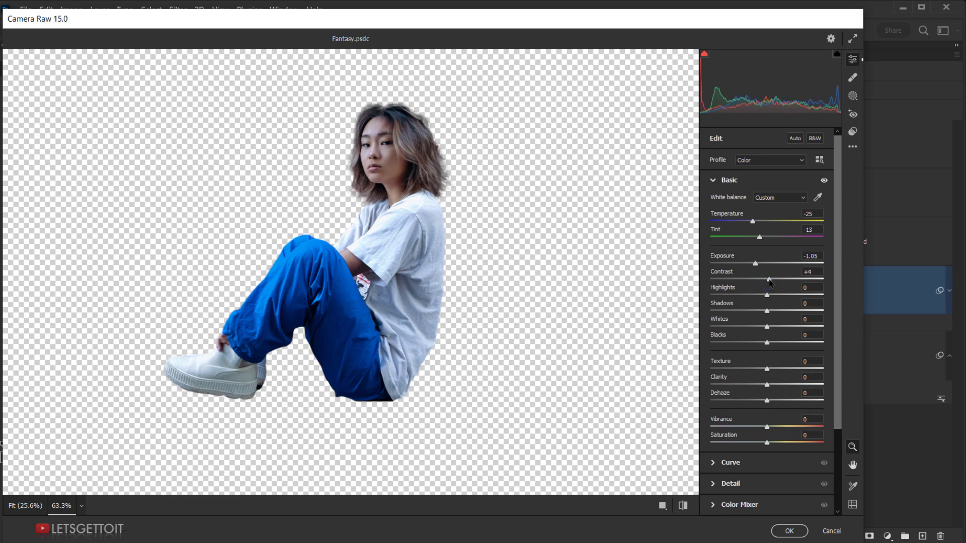
drag(494, 249, 481, 250)
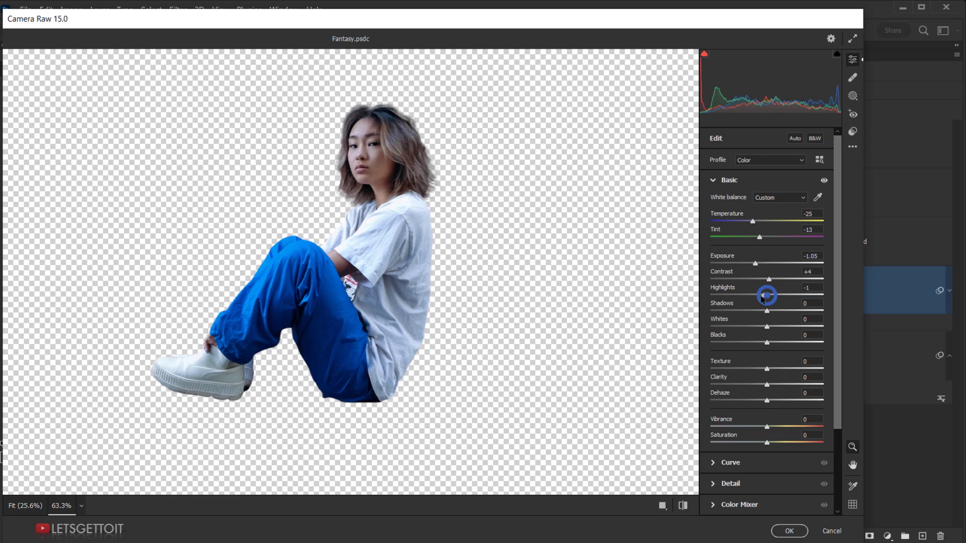
drag(762, 297, 766, 300)
drag(768, 313, 767, 313)
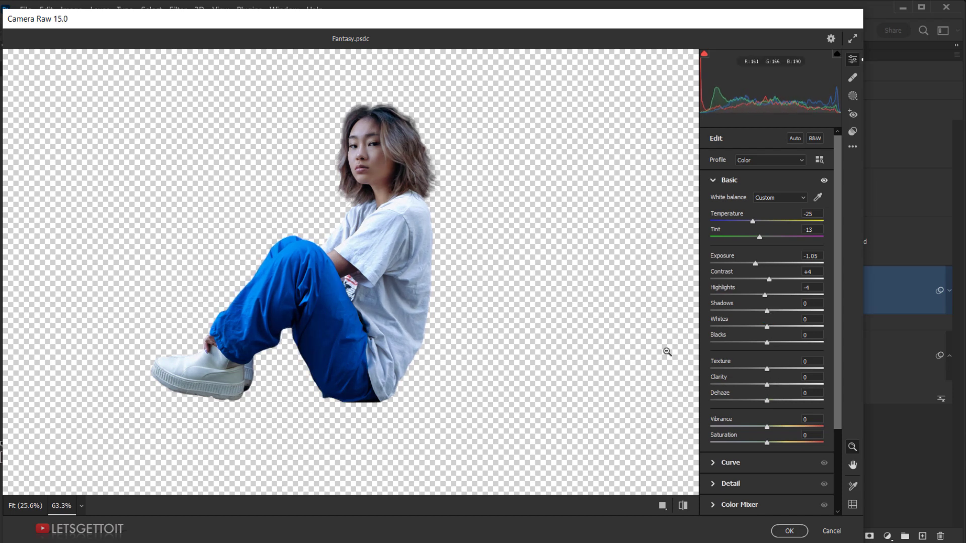
- Set Whites to -5, Clarity to +7 and Vibrance to +4, and apply the Camera Raw Filter to the girl
drag(767, 342, 769, 342)
click(804, 334)
drag(768, 328, 766, 331)
click(767, 386)
drag(767, 385, 772, 385)
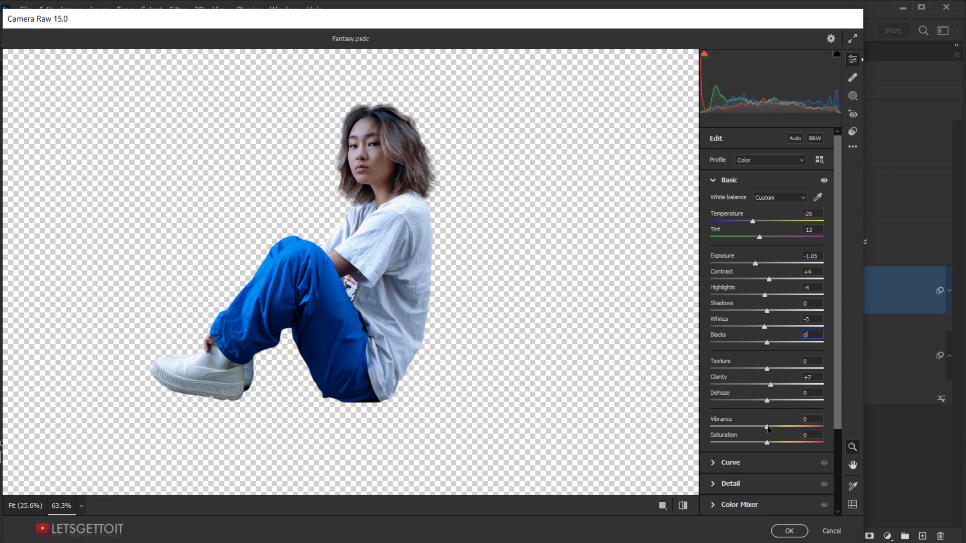
drag(768, 427, 770, 428)
click(790, 531)
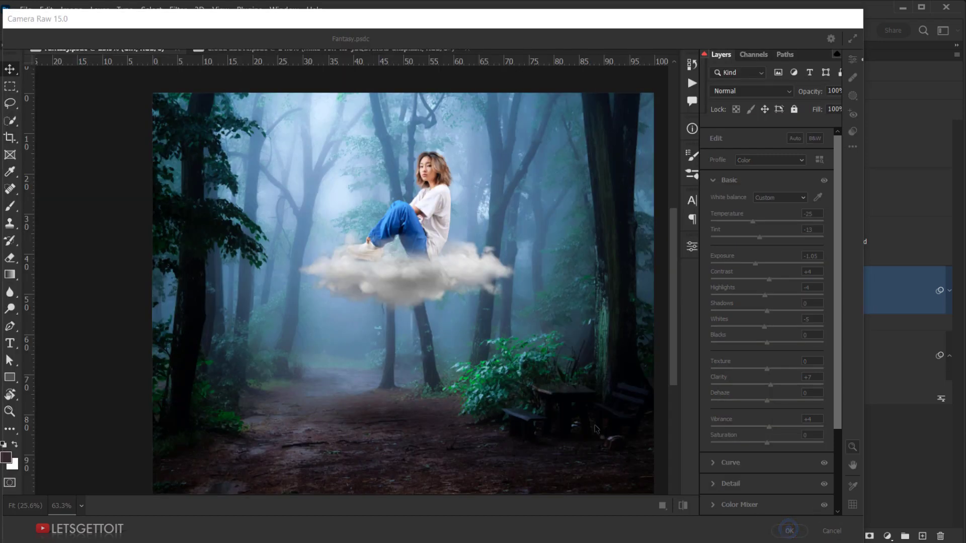
- Compare the girl on the cloud with her layer and its smart filters switched off and on
scroll(428, 244, up, 5)
drag(453, 234, 426, 288)
click(716, 294)
click(716, 294)
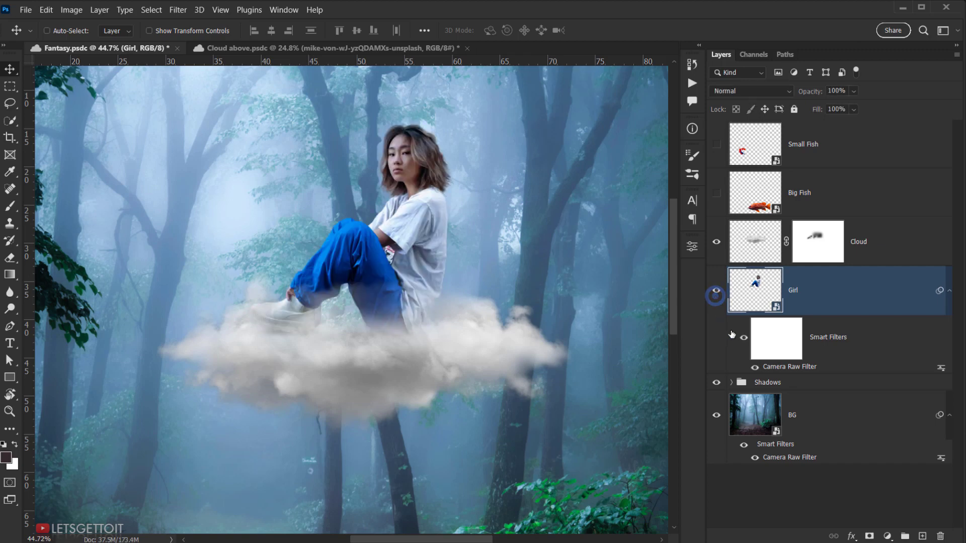
click(743, 338)
click(743, 338)
click(743, 338)
scroll(368, 261, down, 3)
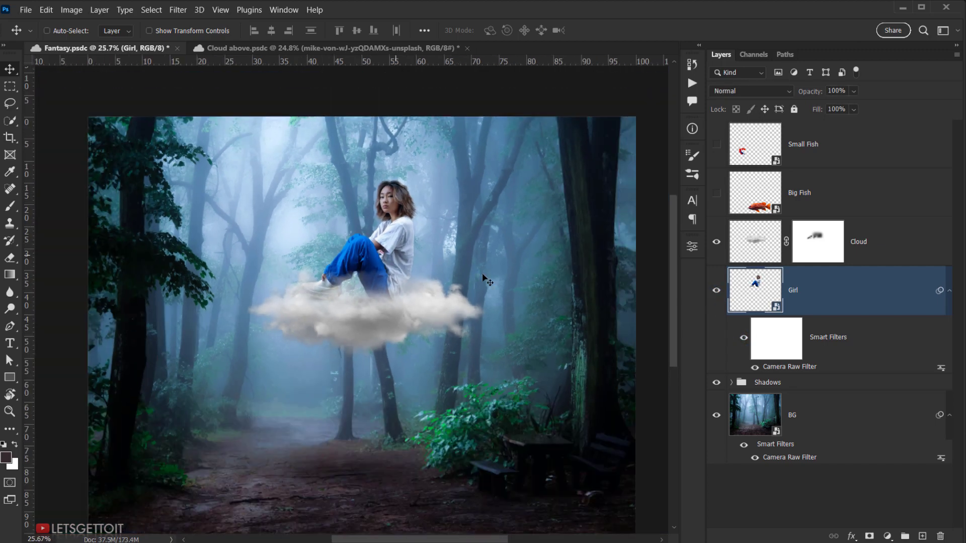
- Delete the smart filter mask from the Girl layer
drag(491, 288, 461, 273)
scroll(306, 273, up, 2)
drag(777, 355, 941, 536)
drag(443, 308, 444, 320)
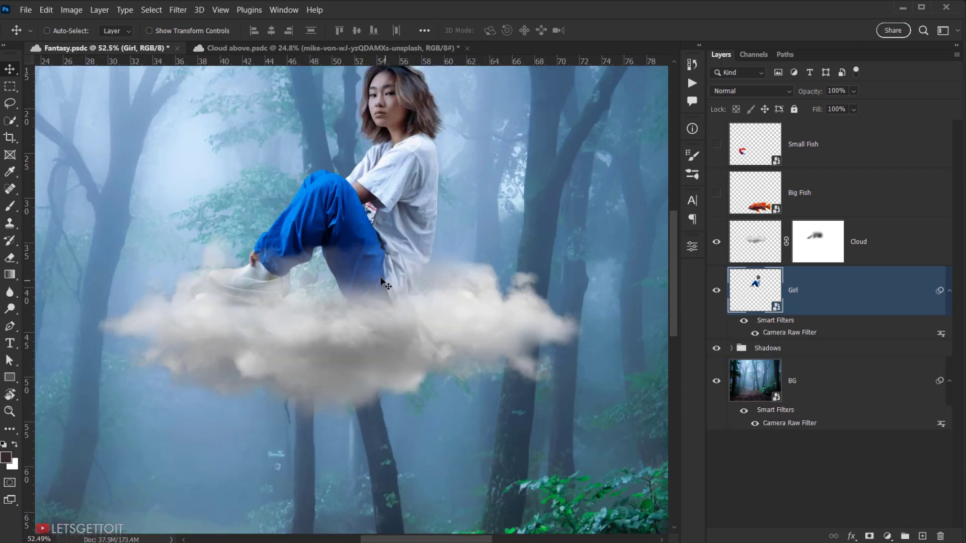
- Add a new layer above Girl, clip it to the Girl layer and name it Shadow
scroll(455, 211, down, 3)
drag(455, 211, 413, 250)
scroll(309, 282, up, 5)
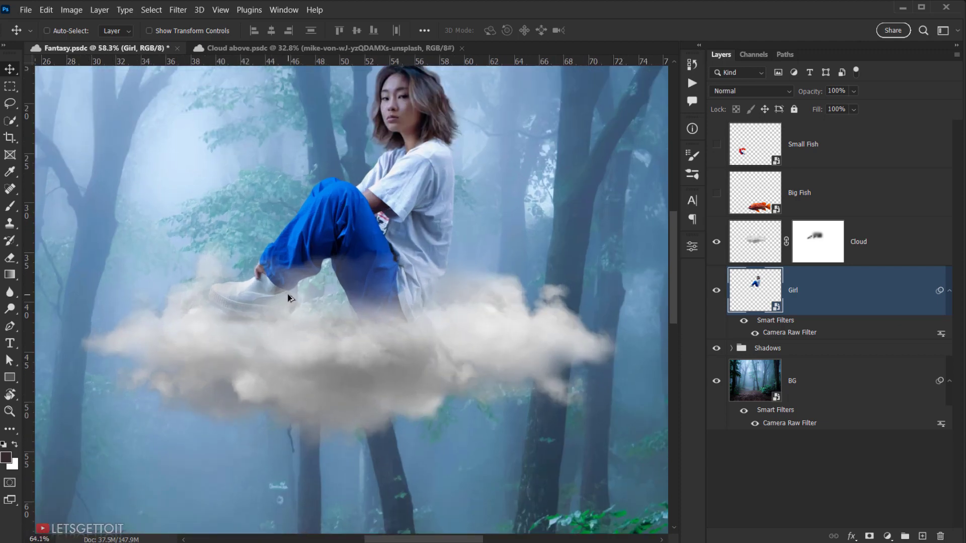
key(ctrl)
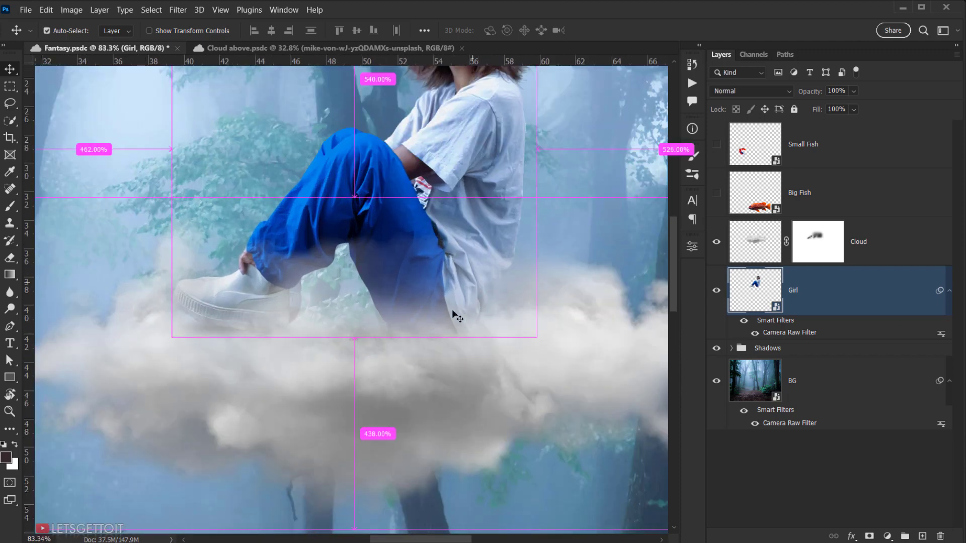
scroll(349, 308, down, 3)
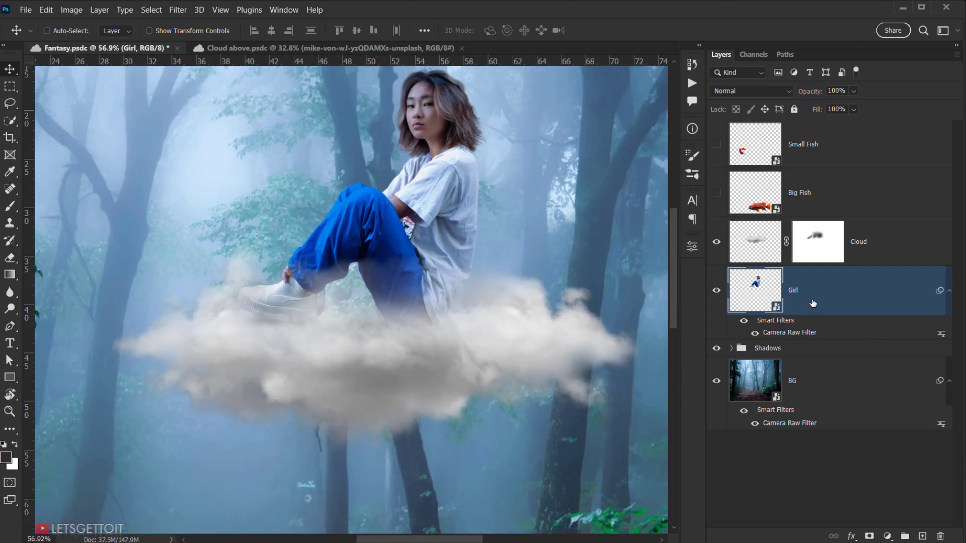
click(808, 294)
click(922, 536)
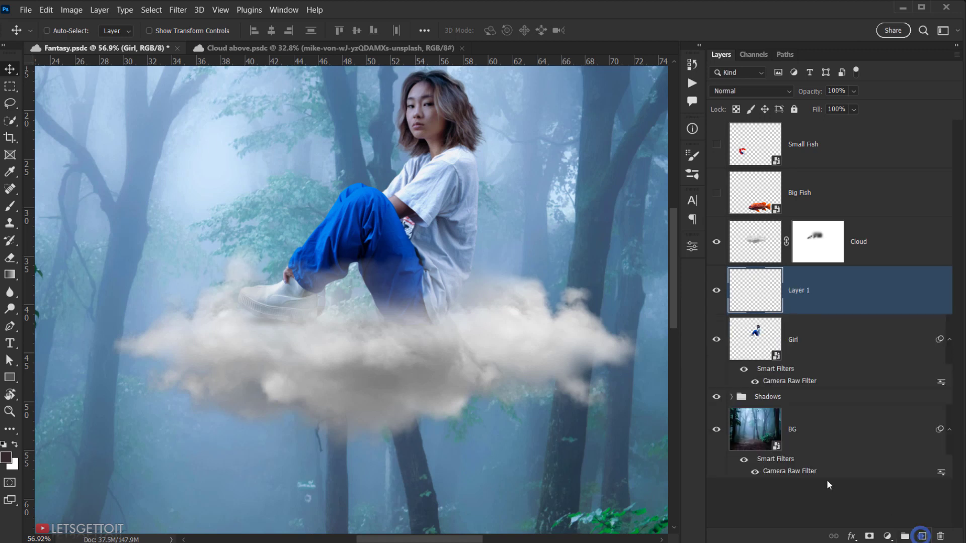
alt+click(855, 313)
double_click(823, 290)
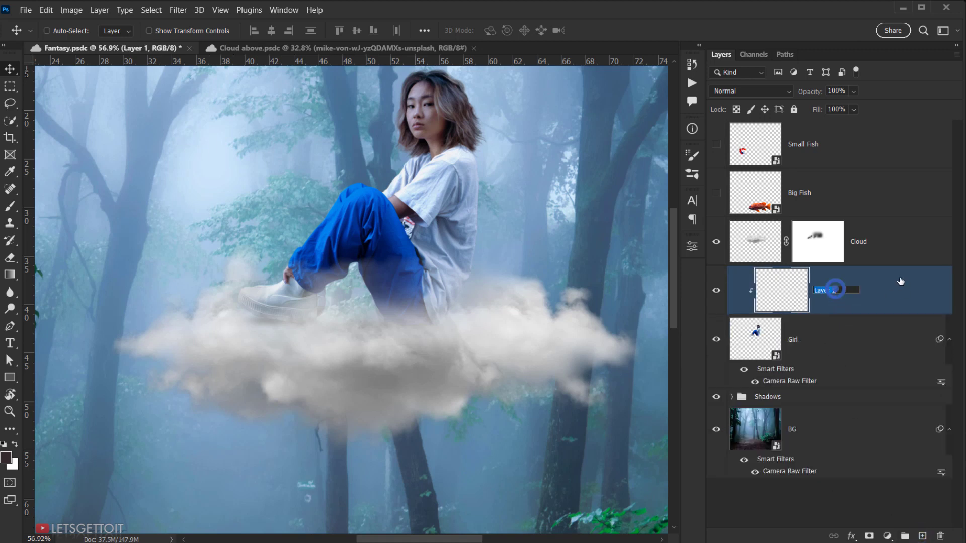
text(Shadow)
key(Return)
- Reset the colours to black and white and set the soft brush to about 436 px with 52% opacity
key(d)
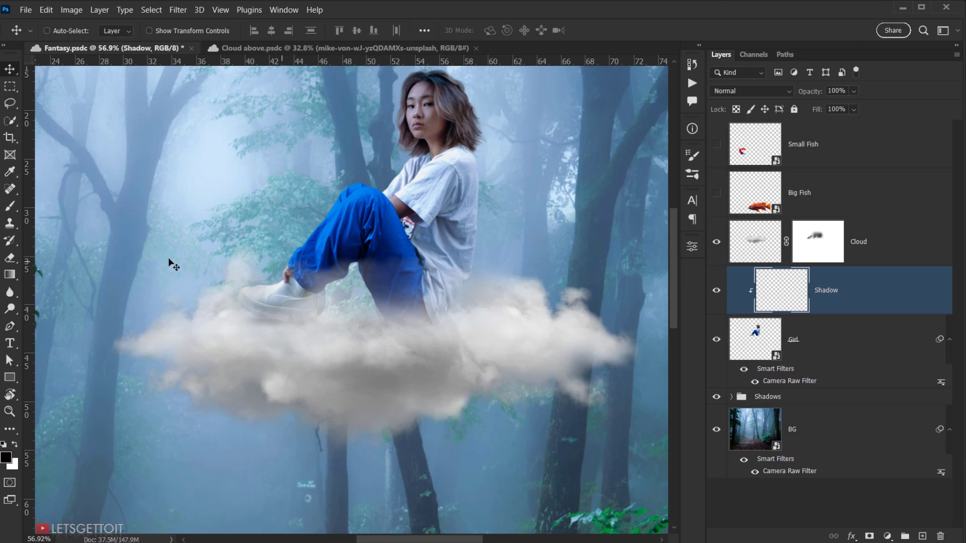
click(10, 206)
click(49, 206)
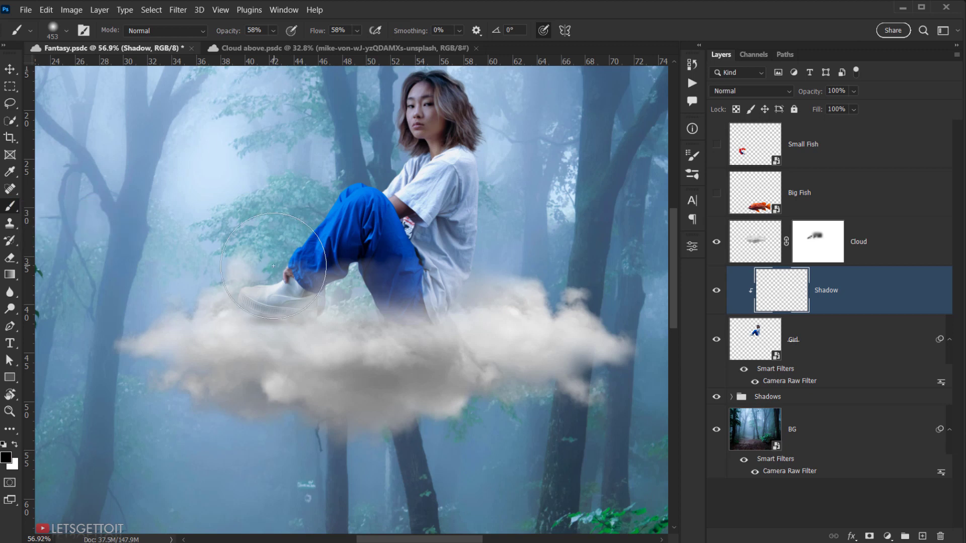
drag(272, 266, 290, 270)
drag(228, 31, 223, 31)
drag(490, 347, 481, 337)
scroll(398, 330, up, 4)
mouse_move(412, 314)
mouse_down()
mouse_move(363, 319)
mouse_move(429, 310)
mouse_move(451, 292)
mouse_up()
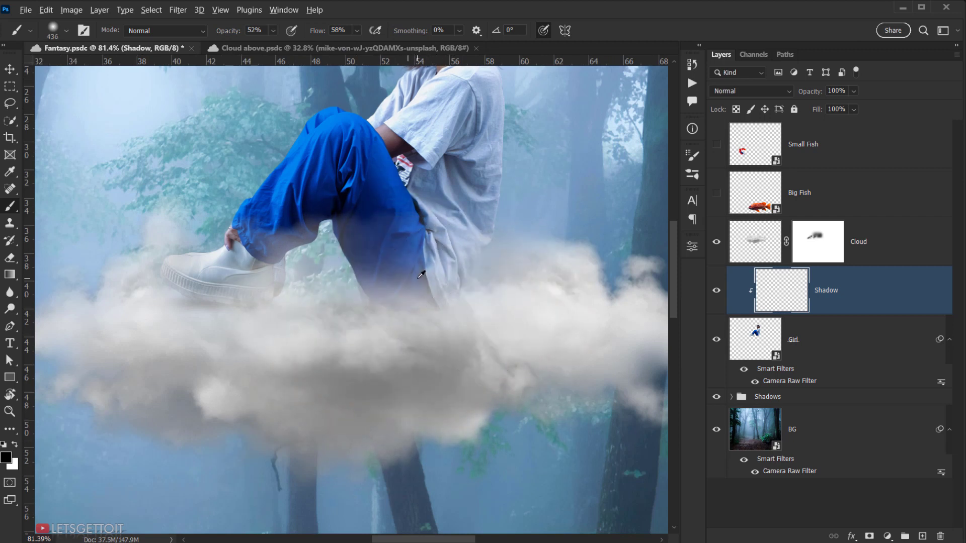
- Paint soft black shading on the Shadow layer where the girl's thighs and seat sink into the cloud
drag(380, 306, 392, 310)
mouse_move(425, 308)
mouse_down()
mouse_move(386, 311)
mouse_move(412, 260)
mouse_move(411, 289)
mouse_up()
mouse_move(335, 301)
mouse_down()
mouse_move(385, 309)
mouse_move(408, 326)
mouse_move(398, 337)
mouse_up()
mouse_move(405, 334)
mouse_down()
mouse_move(377, 336)
mouse_move(386, 327)
mouse_up()
mouse_move(399, 326)
mouse_down()
mouse_move(395, 338)
mouse_move(378, 339)
mouse_up()
mouse_move(376, 318)
mouse_down()
mouse_move(342, 322)
mouse_move(368, 336)
mouse_up()
mouse_move(225, 341)
mouse_down()
mouse_move(254, 343)
mouse_move(225, 343)
mouse_up()
- Shade the shoe's sole, the undersides of the legs and the shirt's lower edge with a soft brush of about 192 px
mouse_move(226, 329)
mouse_down()
mouse_move(199, 328)
mouse_move(157, 324)
mouse_up()
click(156, 289)
click(191, 302)
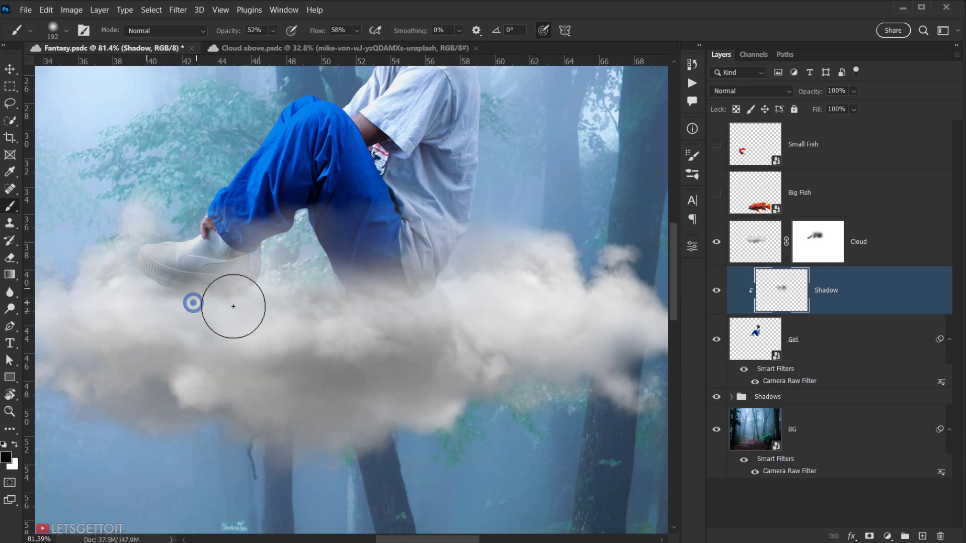
click(228, 302)
click(353, 315)
click(318, 285)
click(358, 285)
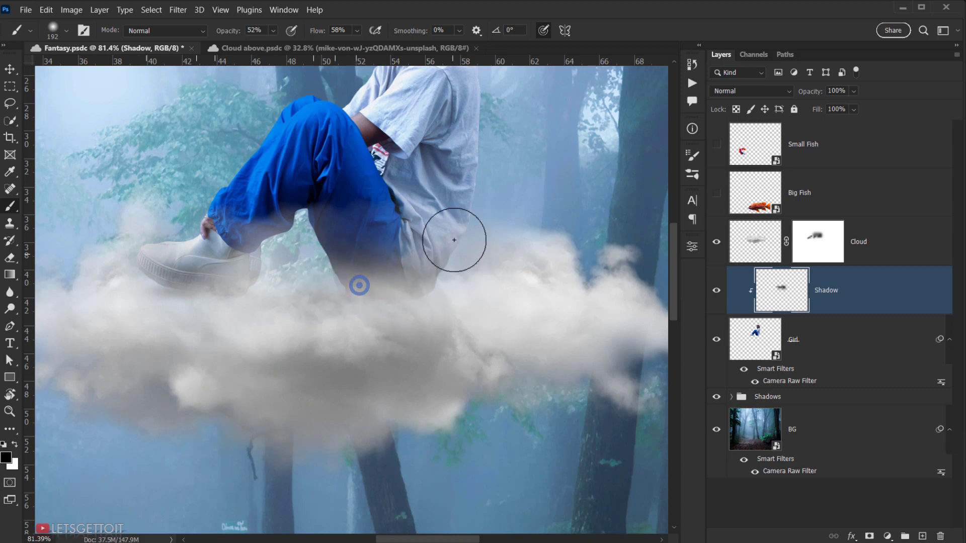
click(454, 241)
alt+right_click(417, 320)
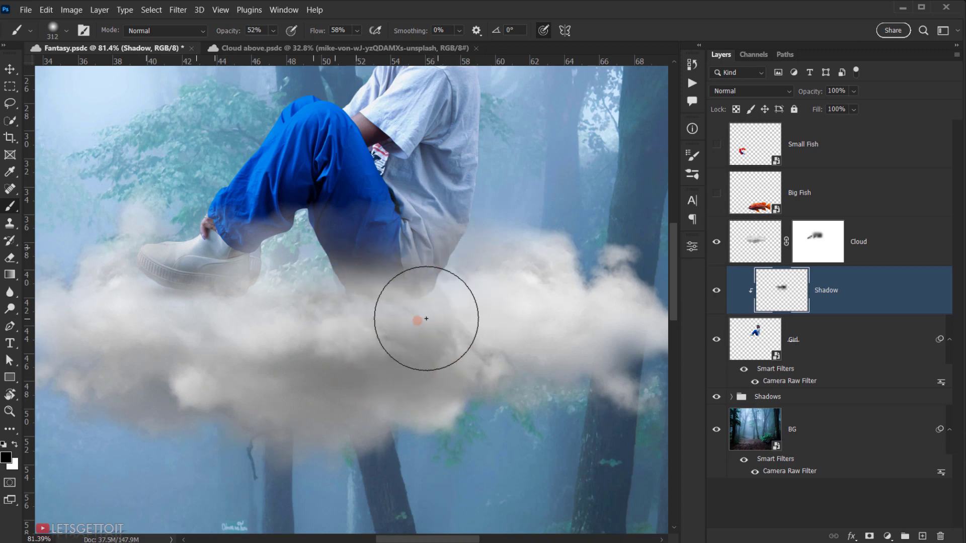
- Erase the excess shading from the shirt and hip with a soft eraser, reducing it to about 241 px
key(e)
alt+right_click(468, 220)
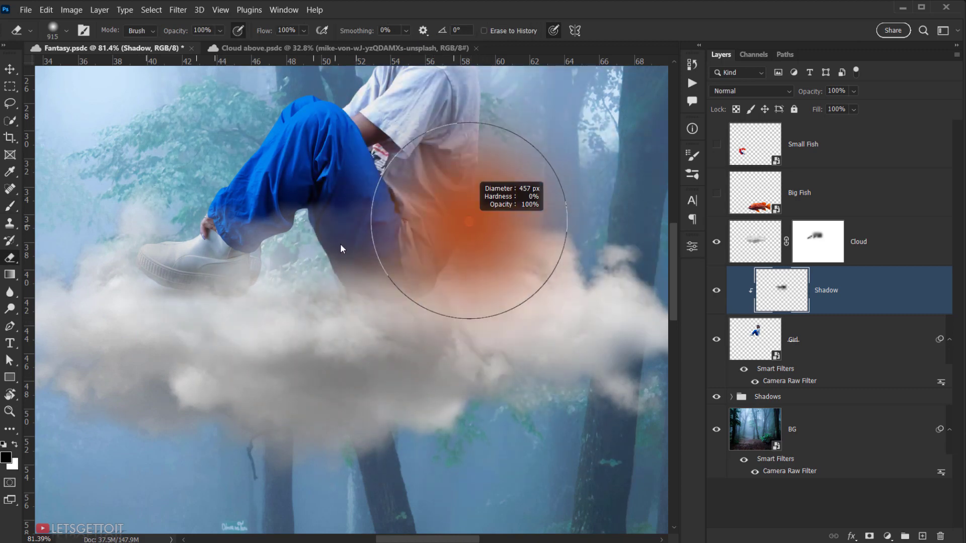
alt+right_click(485, 234)
alt+right_click(400, 254)
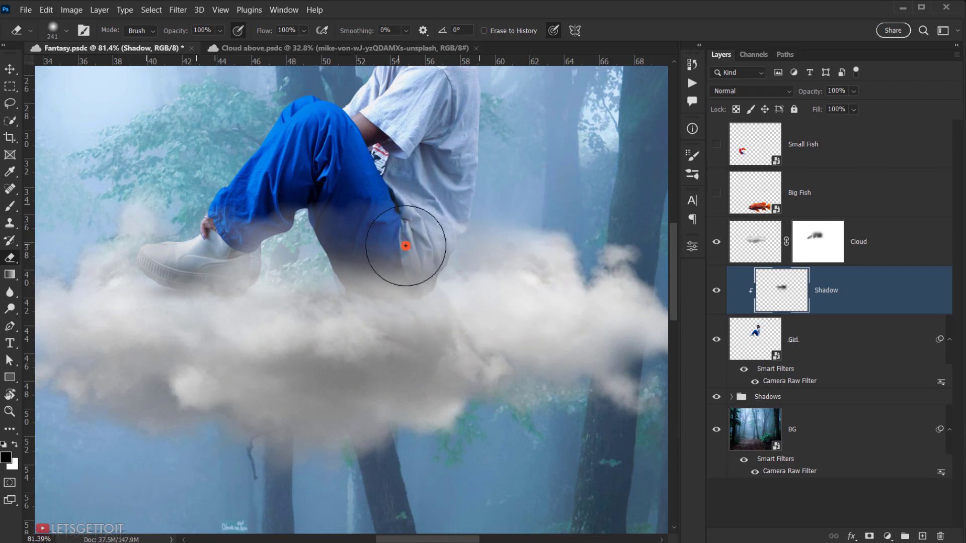
- Deepen the shadow beneath the shoe and legs with a soft black brush of about 155 px
key(b)
alt+right_click(410, 318)
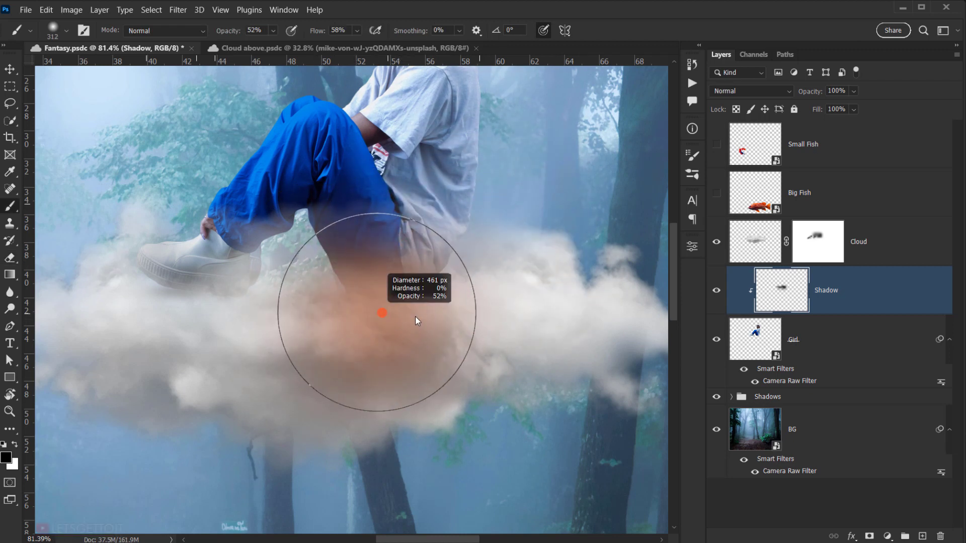
alt+right_click(204, 323)
click(148, 287)
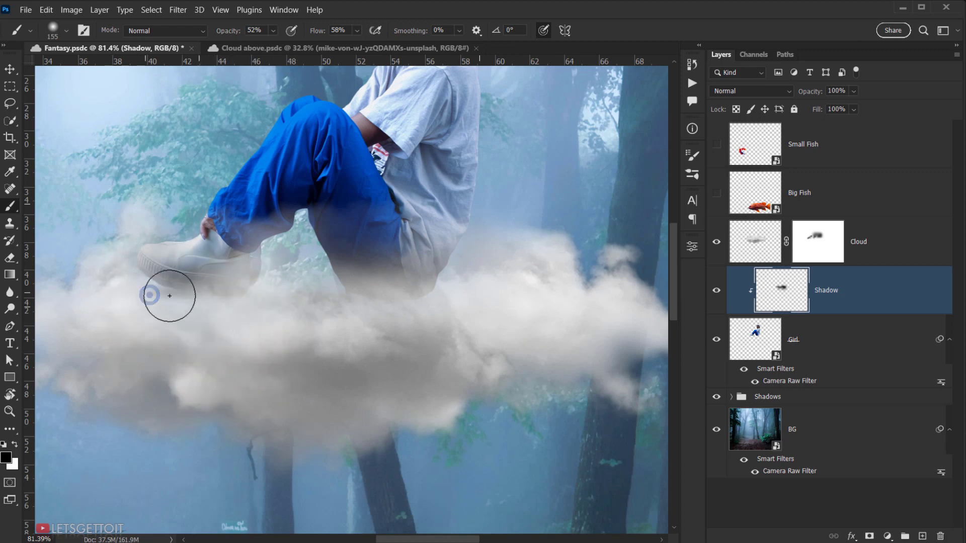
click(179, 295)
click(246, 317)
click(345, 320)
- Set the Shadow layer's blend mode to Multiply and lower its opacity to 49%
scroll(472, 327, down, 4)
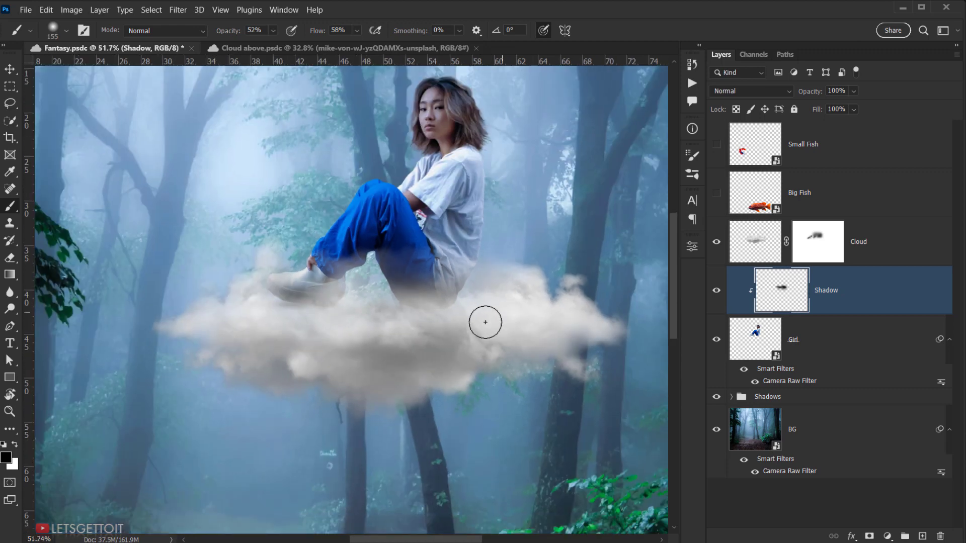
click(425, 349)
click(763, 95)
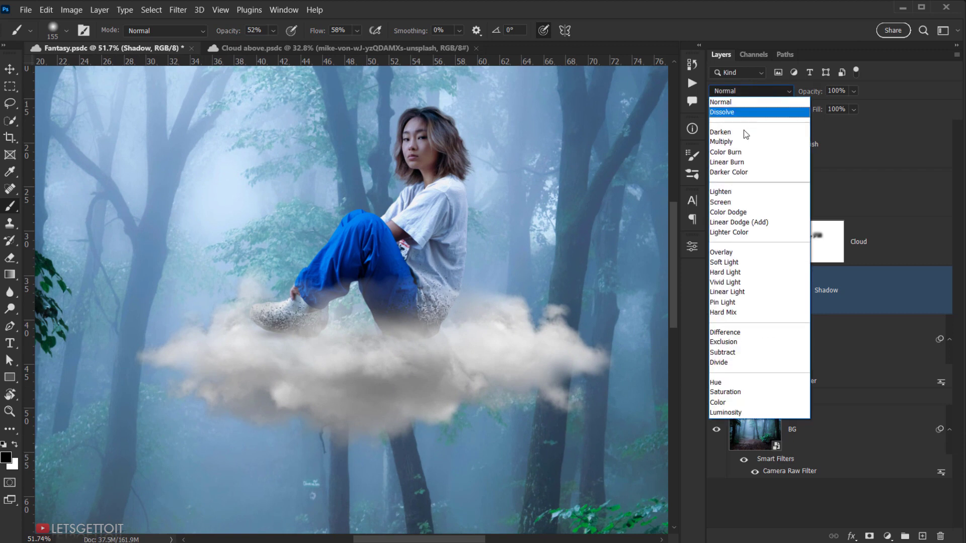
click(739, 144)
drag(441, 336, 433, 336)
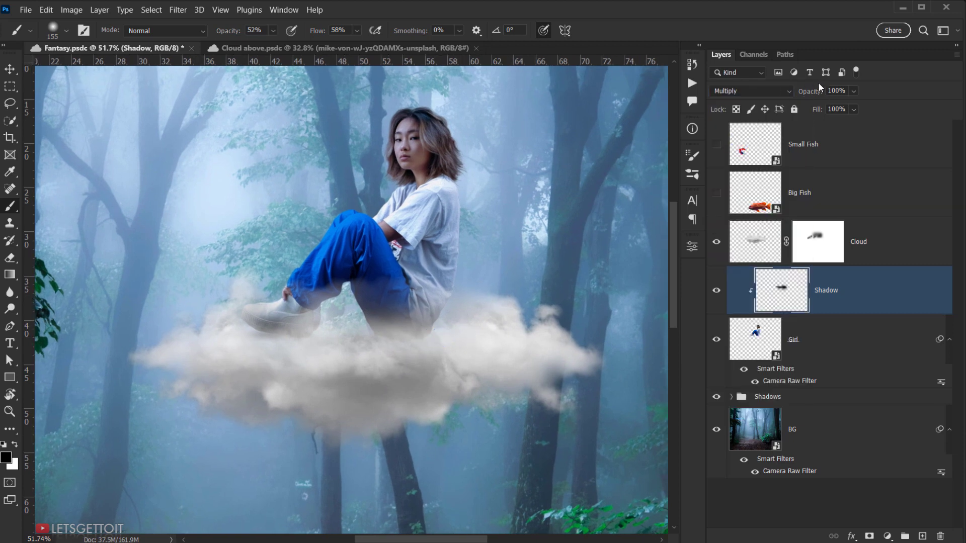
drag(814, 95, 790, 100)
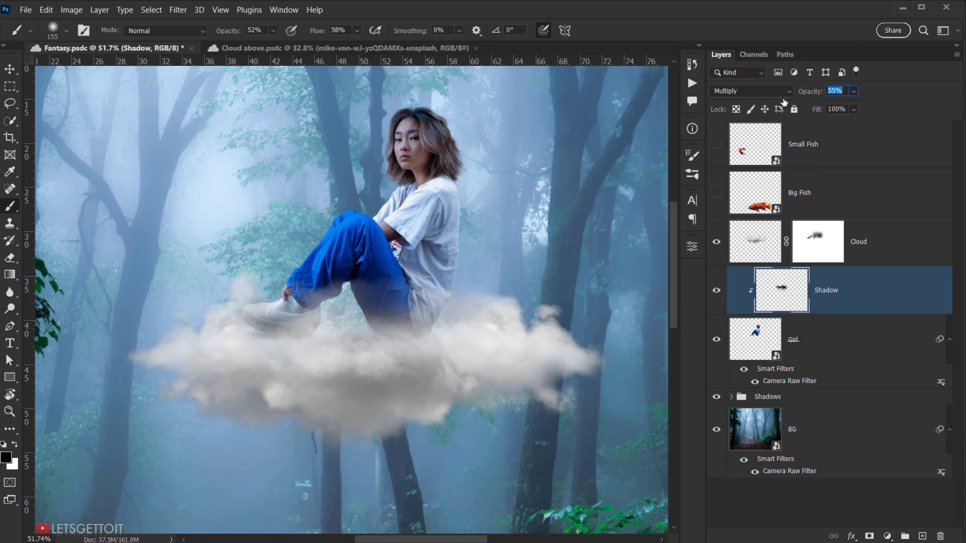
drag(380, 381, 385, 373)
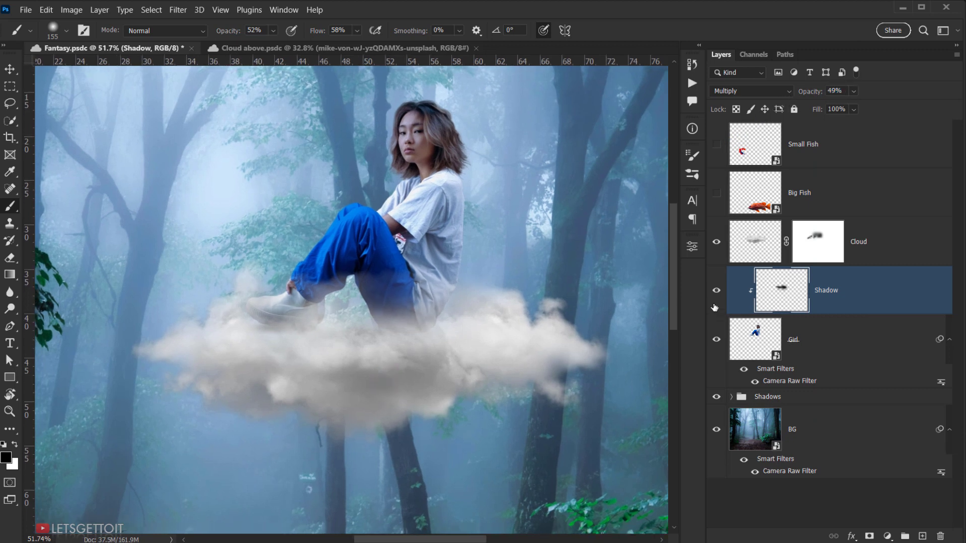
- Compare the girl on the cloud with the Shadow layer hidden and shown
click(715, 291)
click(715, 290)
click(715, 290)
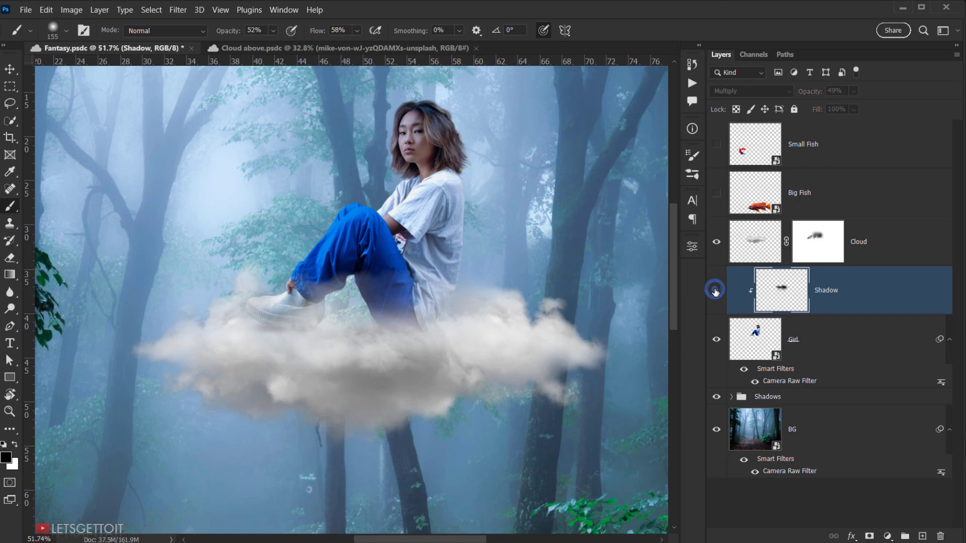
click(715, 291)
scroll(406, 327, up, 2)
scroll(406, 327, down, 2)
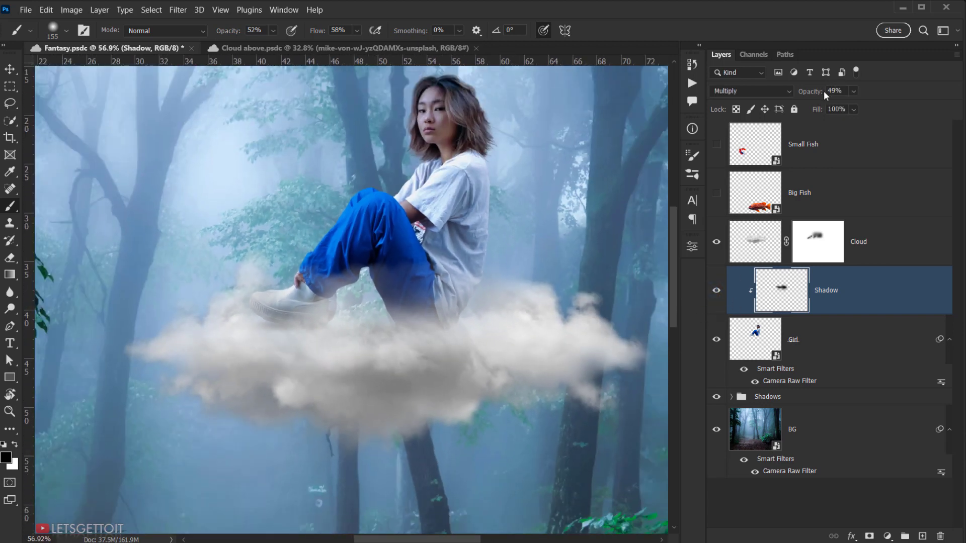
- Lower the Shadow layer's opacity to 36% and check it by toggling the layer's visibility
drag(825, 95, 812, 93)
drag(814, 97, 813, 96)
click(717, 293)
click(716, 293)
click(716, 293)
click(716, 293)
- Examine the shading around the shoe up close and how the girl and cloud blend into the whole forest scene
scroll(254, 311, up, 5)
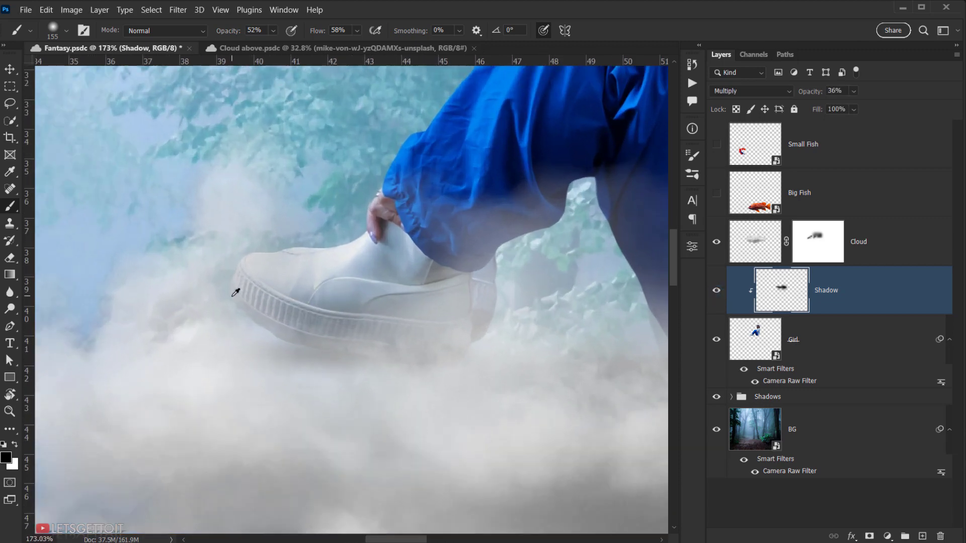
scroll(235, 292, down, 5)
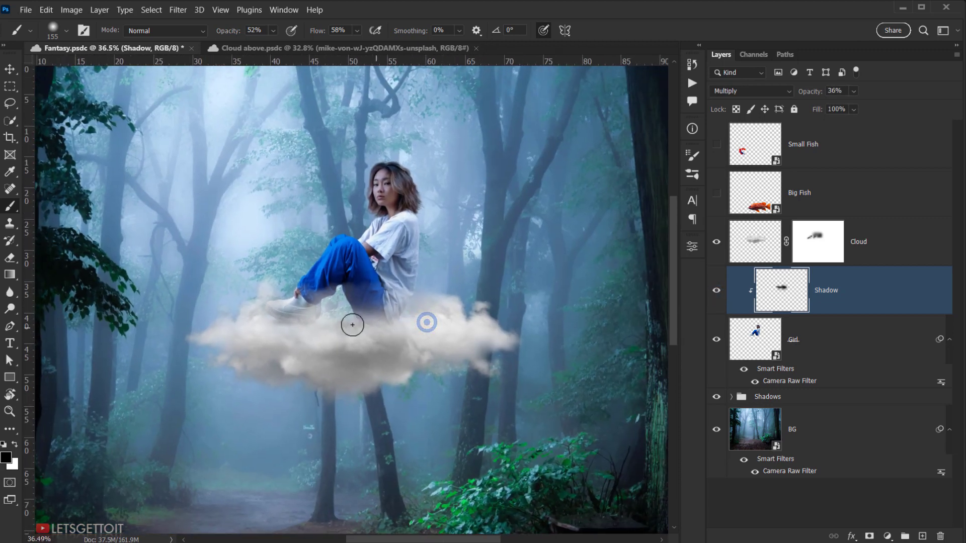
scroll(352, 324, down, 2)
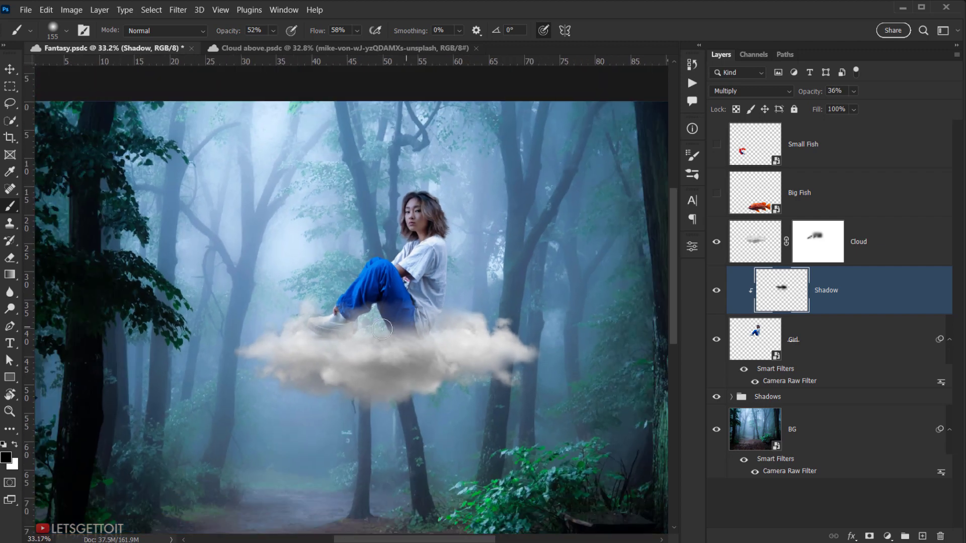
scroll(383, 330, down, 3)
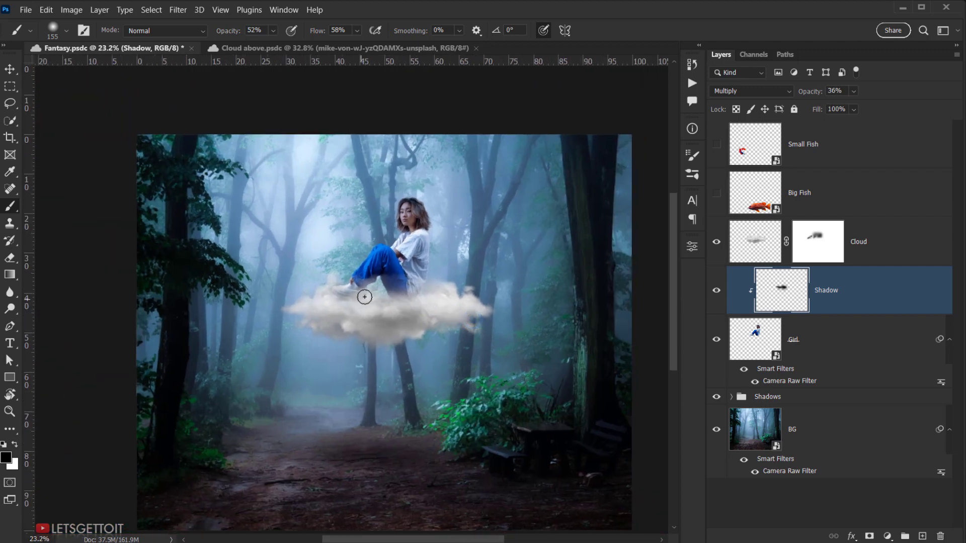
scroll(365, 297, up, 3)
scroll(564, 324, down, 4)
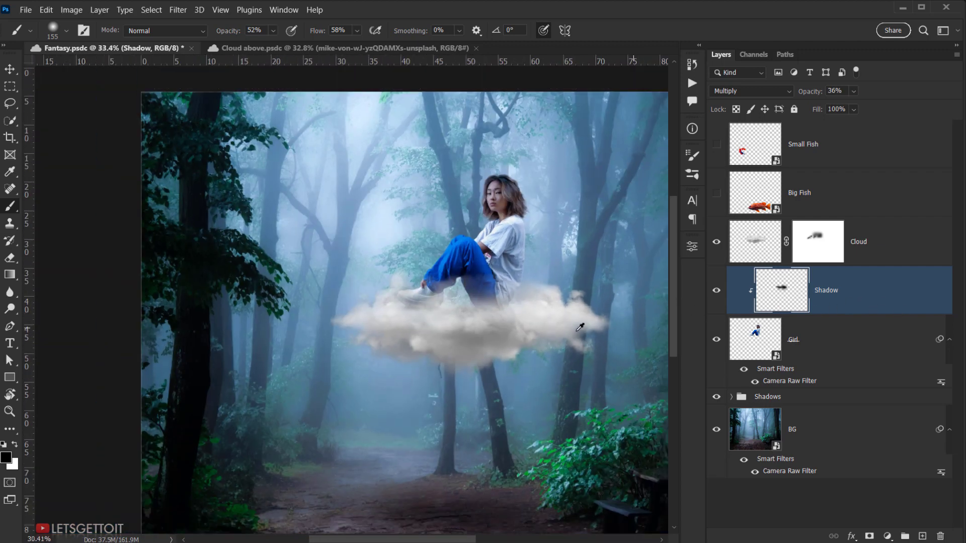
scroll(482, 306, up, 4)
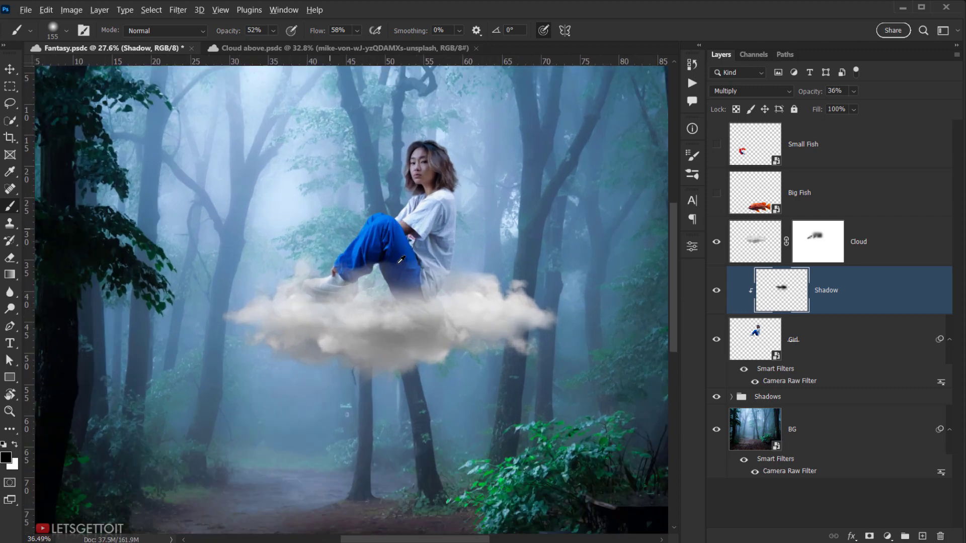
scroll(363, 304, down, 3)
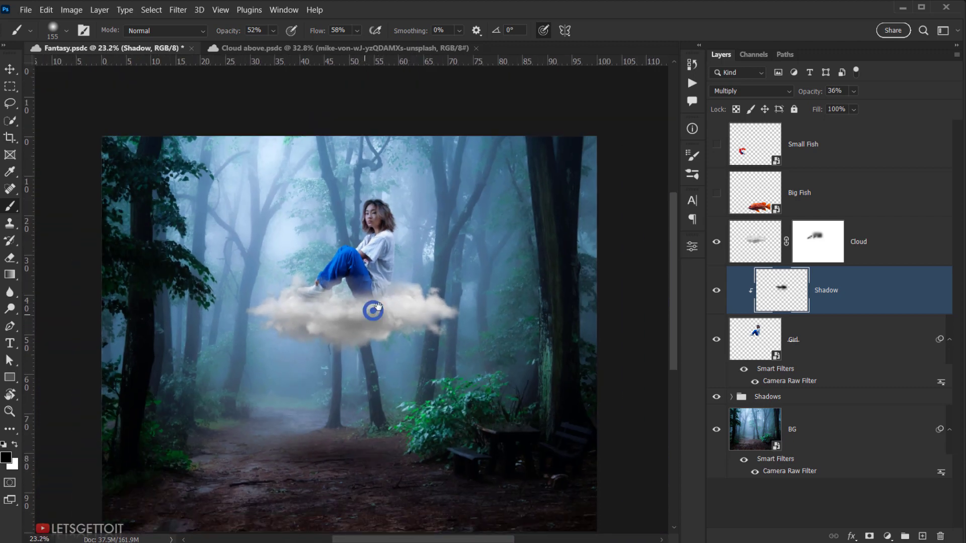
- Add a Gradient Map adjustment layer above the Shadow layer
click(889, 536)
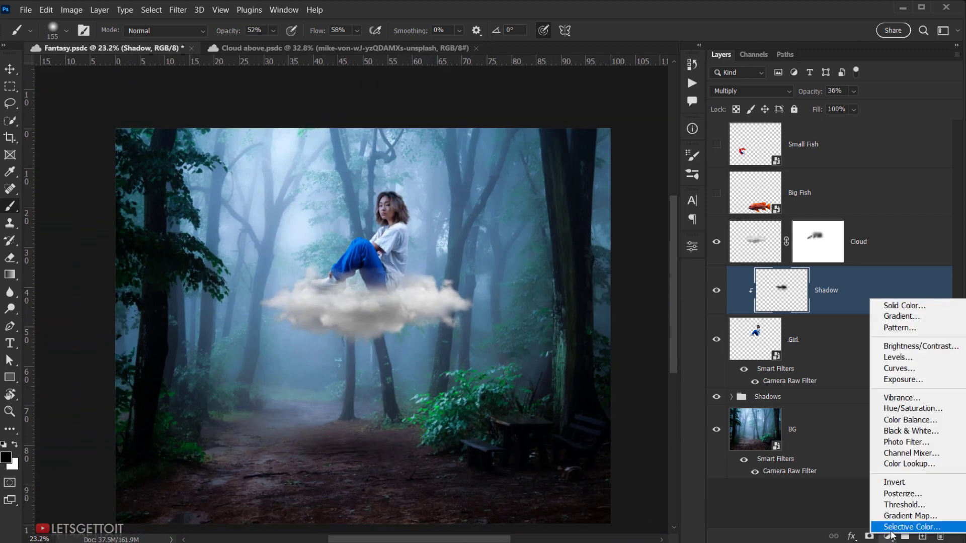
click(898, 516)
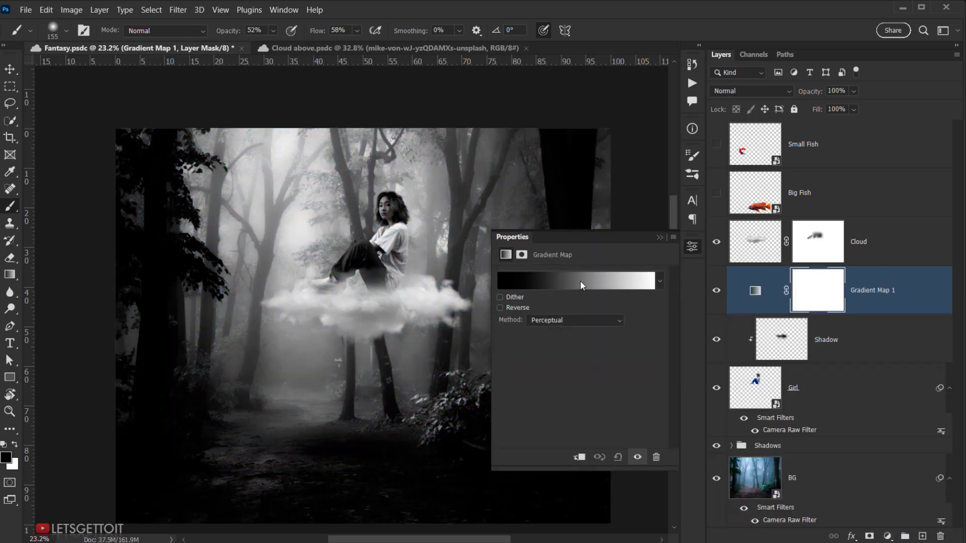
click(563, 281)
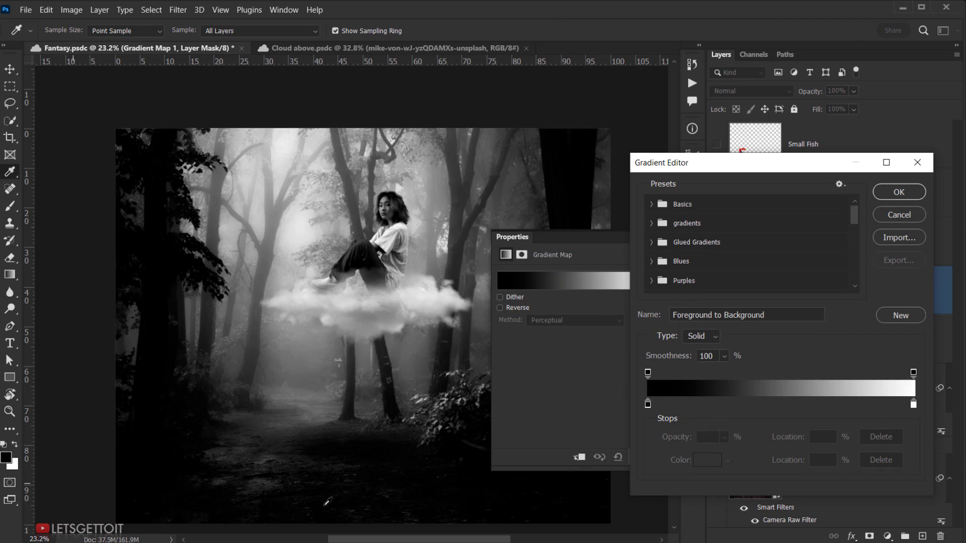
click(648, 402)
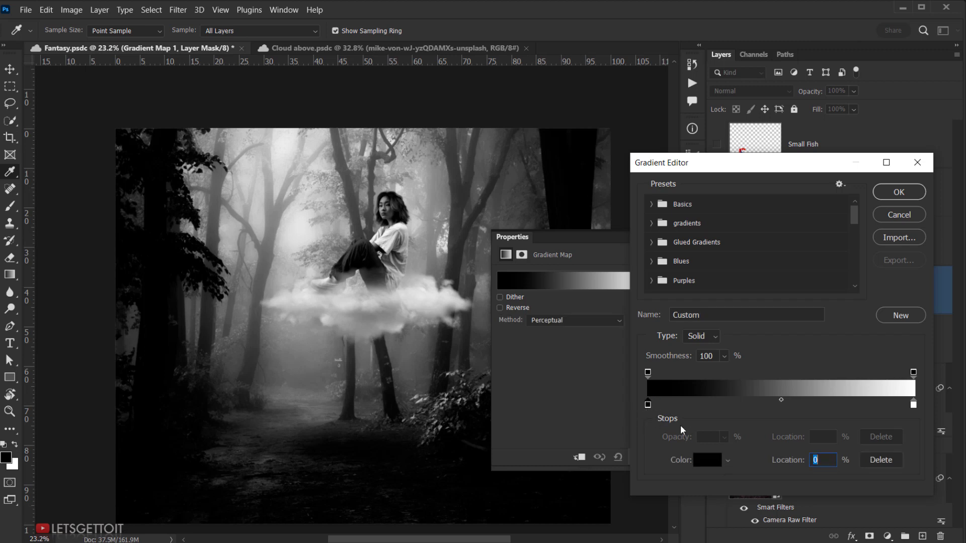
click(709, 461)
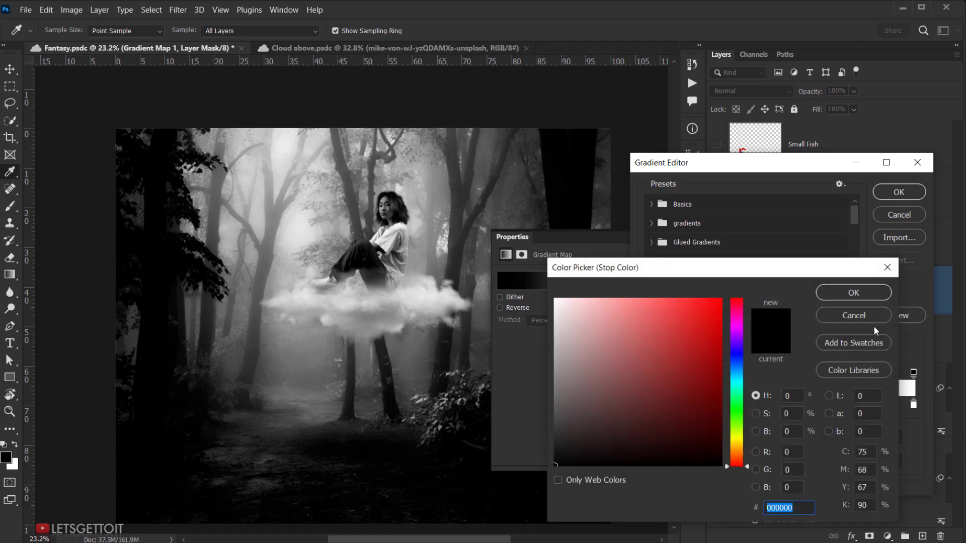
click(876, 312)
click(899, 215)
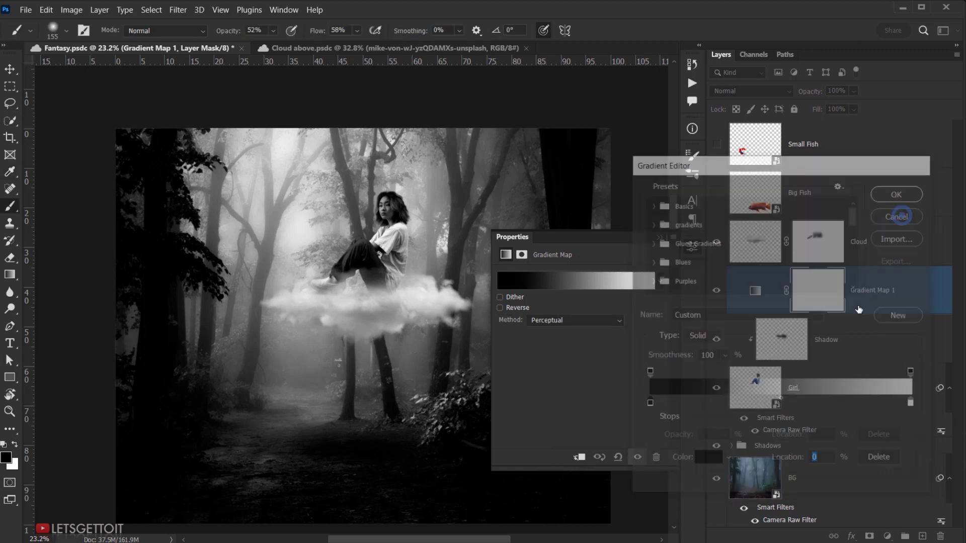
- Clip the Gradient Map adjustment to the Girl layer and keep the adjustment selected
click(586, 460)
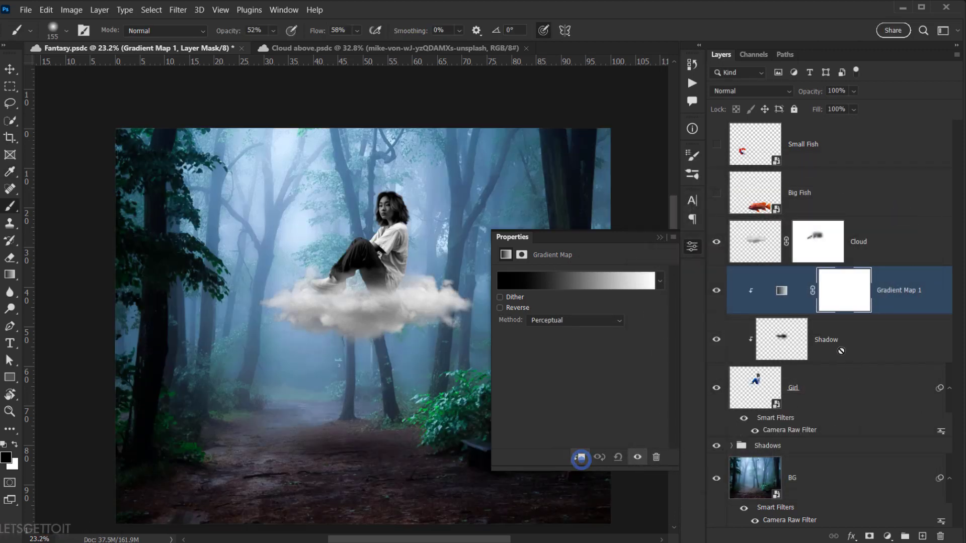
click(805, 390)
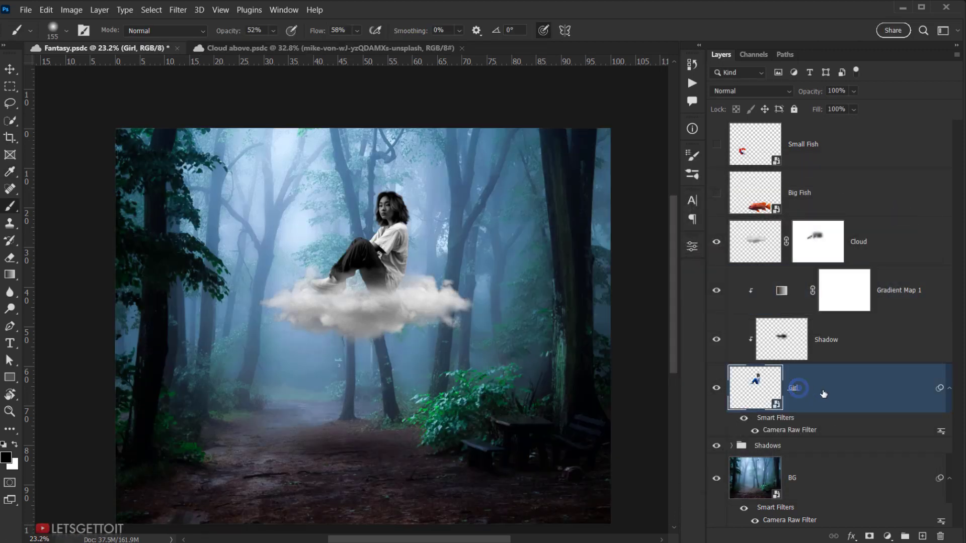
click(876, 297)
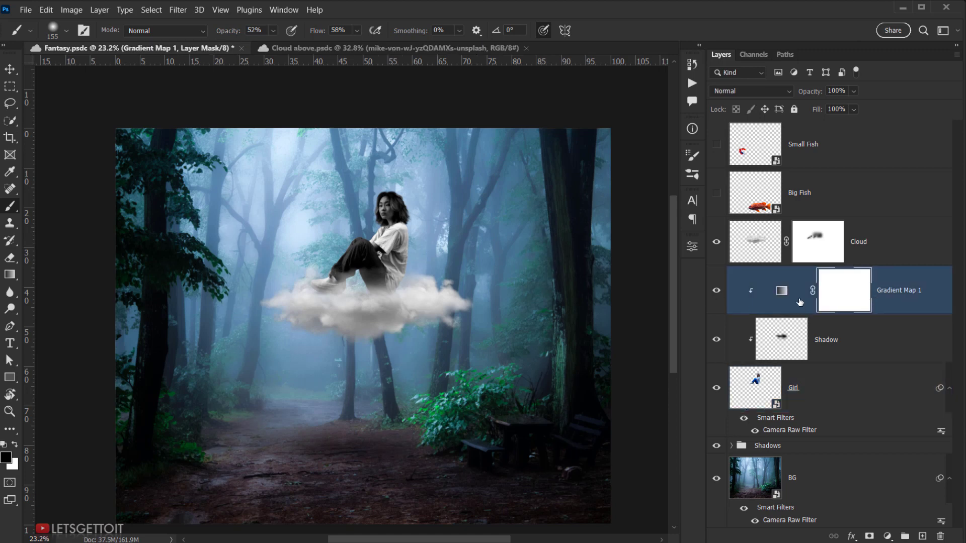
- Set the gradient map's dark stop to a near-black navy, about 060910, based on a colour sampled from the shadowed forest
click(781, 292)
double_click(781, 292)
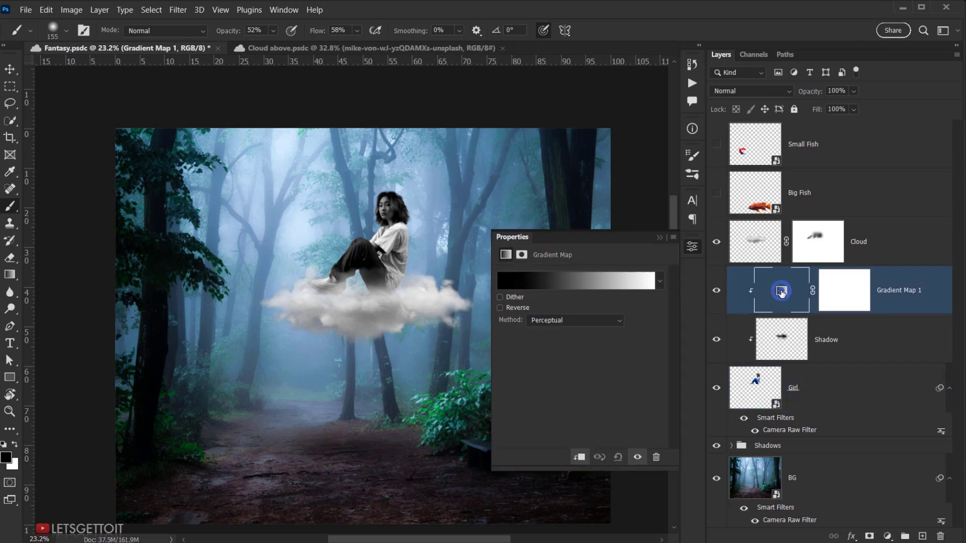
click(572, 282)
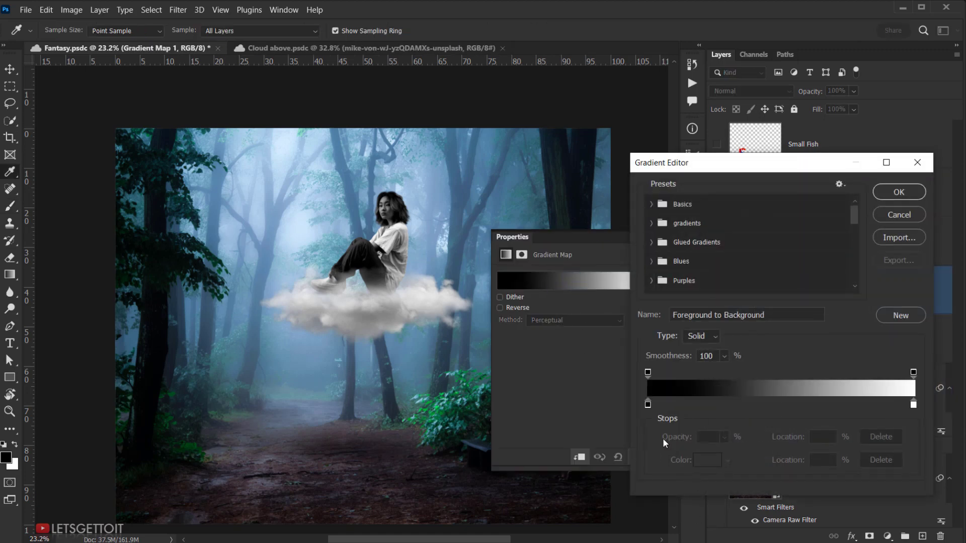
click(648, 405)
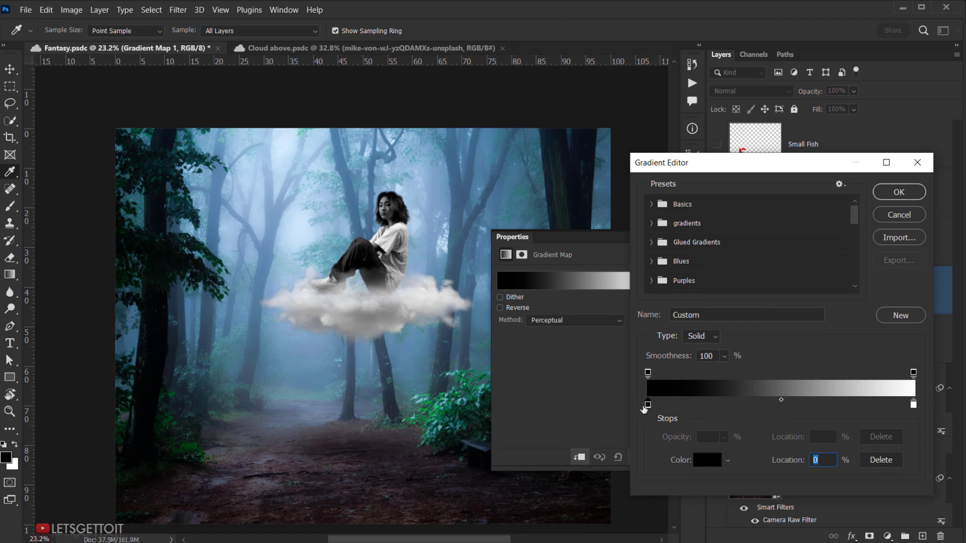
click(706, 461)
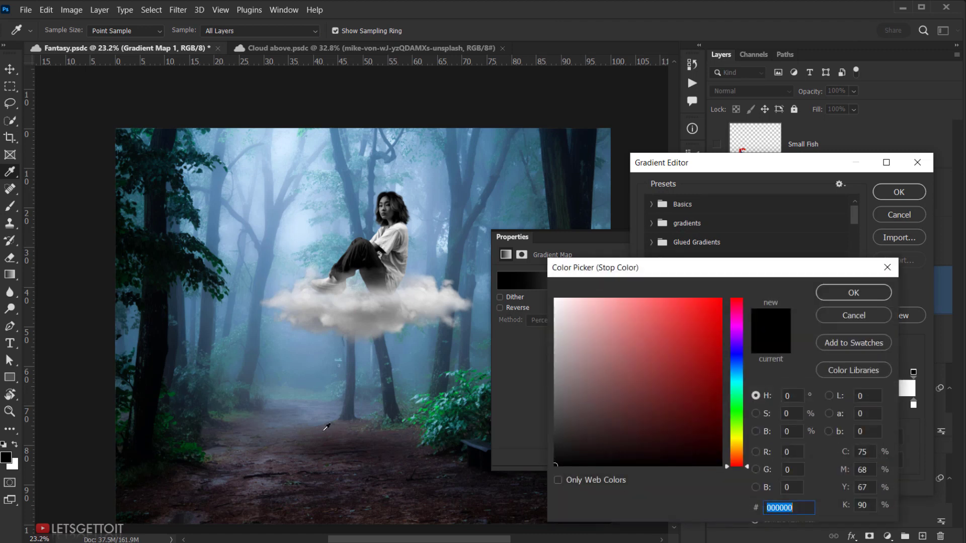
click(154, 333)
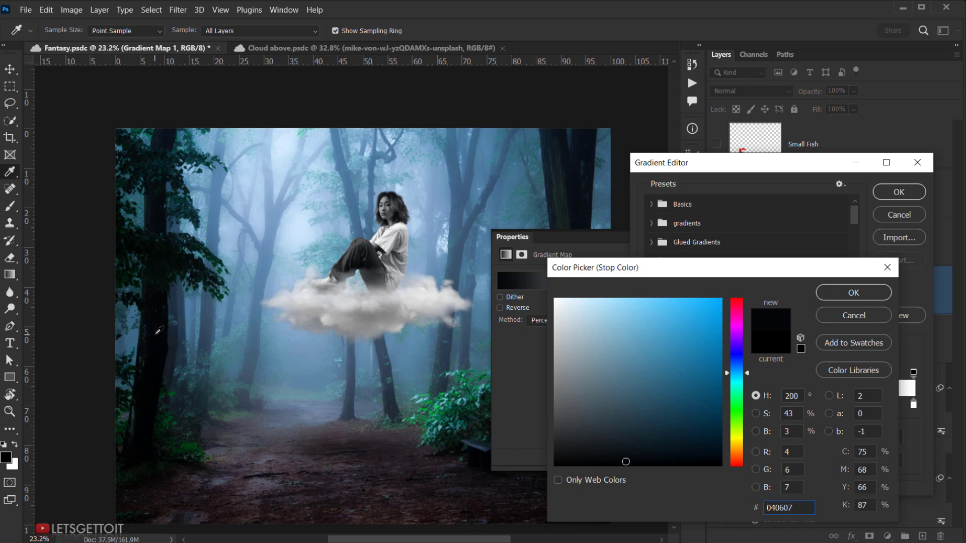
click(208, 327)
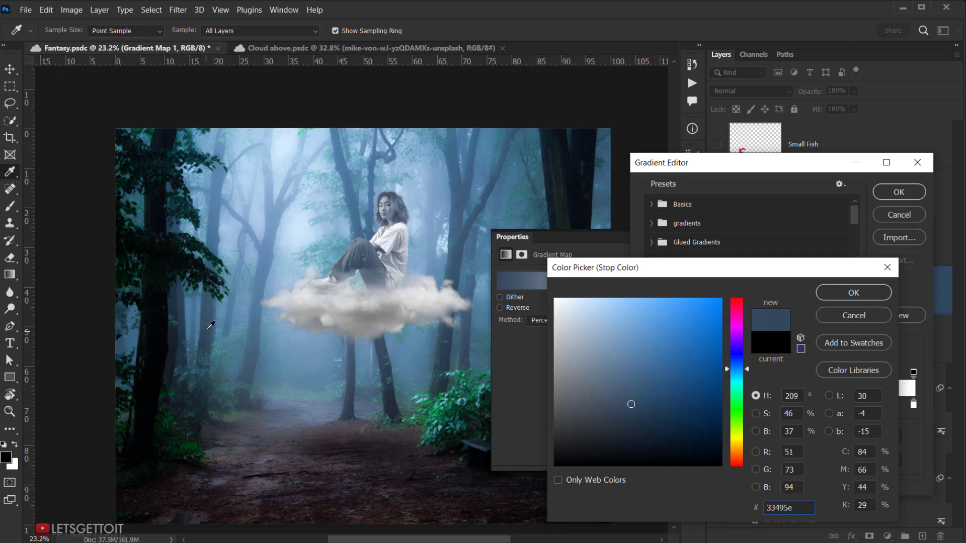
click(208, 340)
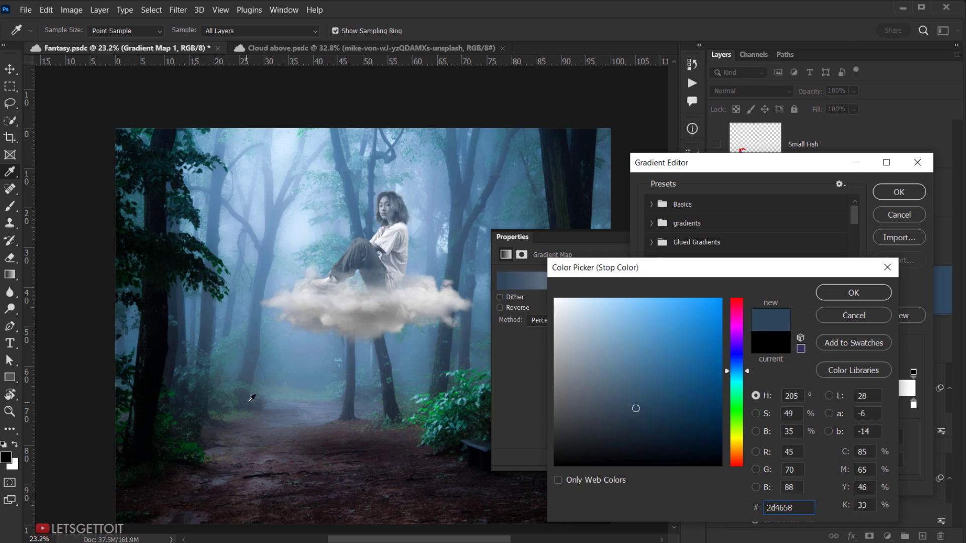
drag(250, 370, 288, 400)
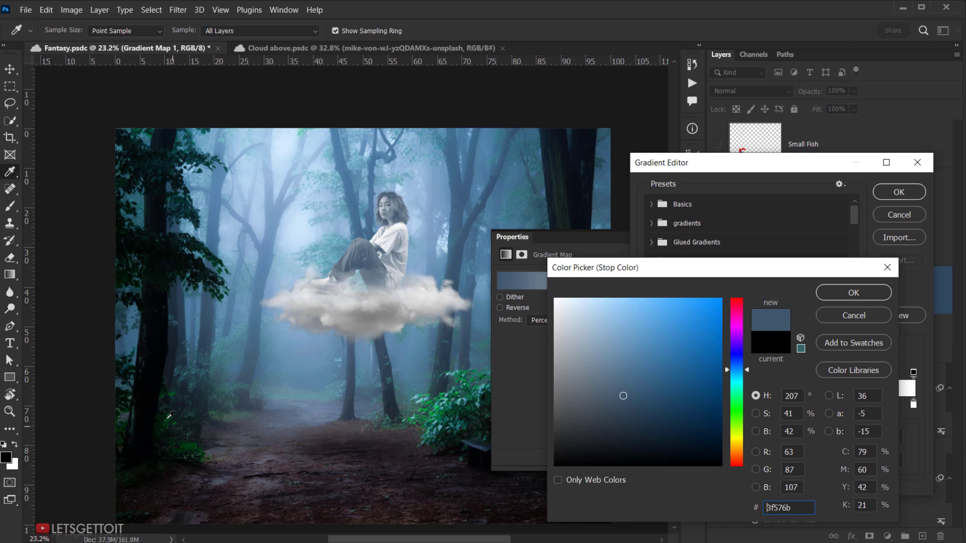
click(147, 410)
click(655, 455)
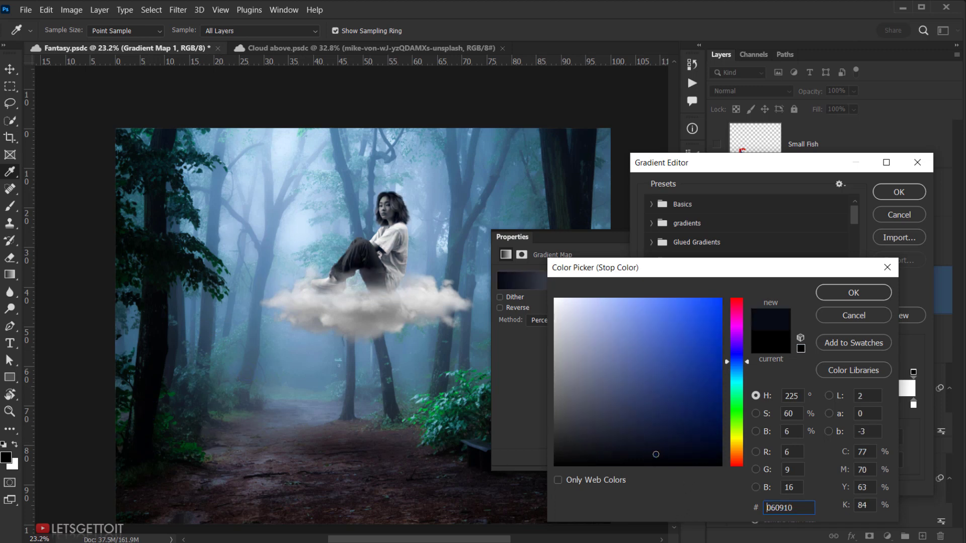
click(655, 454)
click(857, 294)
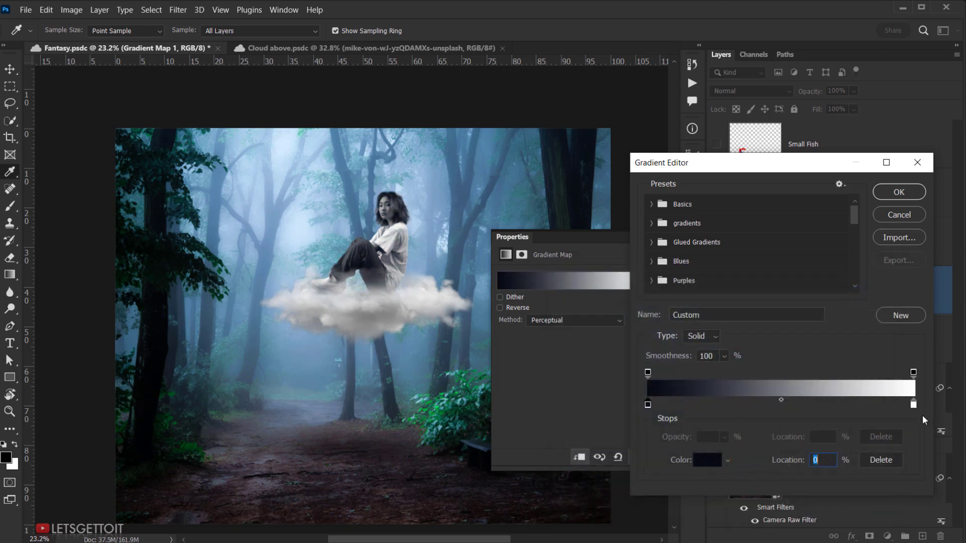
- Set the gradient map's light stop to a mid blue, about 7ca5c5, based on the fog colour, and apply the gradient
click(913, 404)
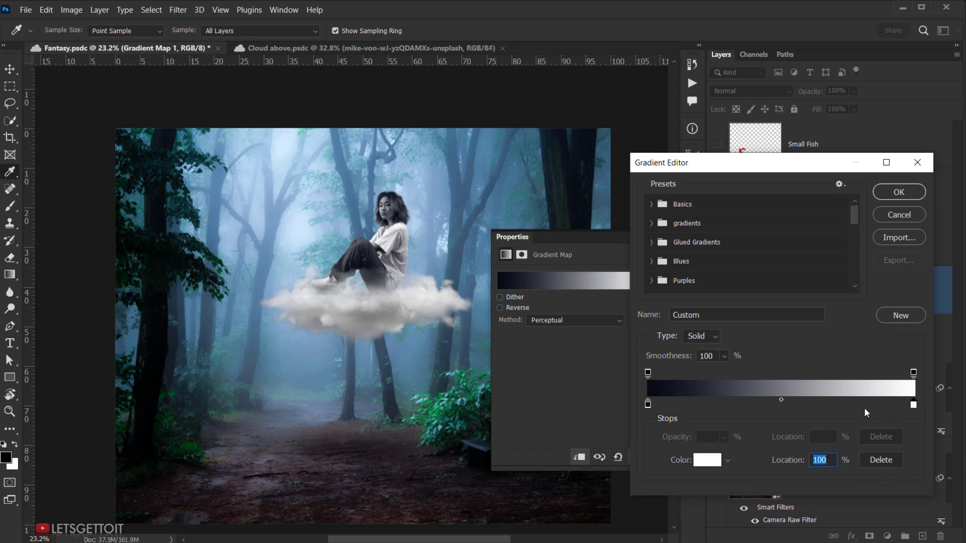
click(708, 459)
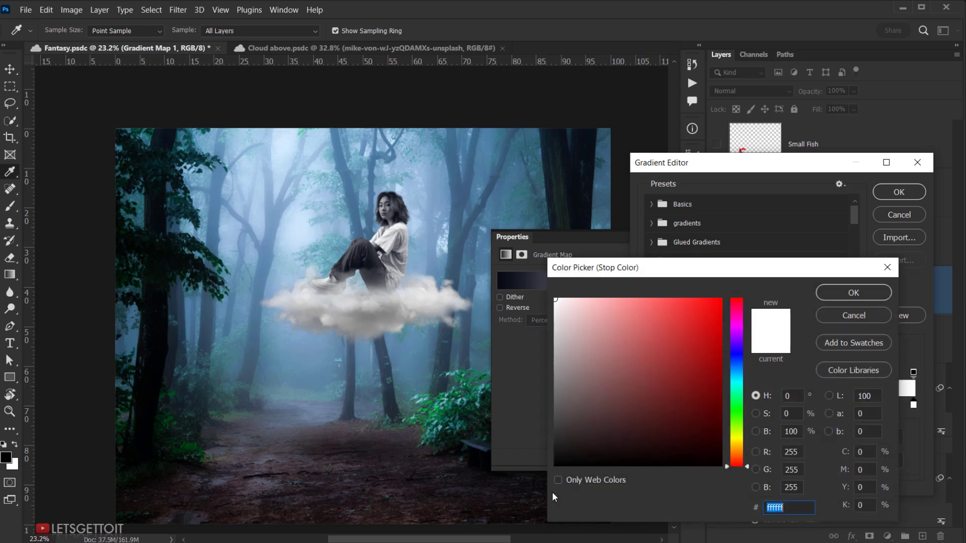
click(302, 234)
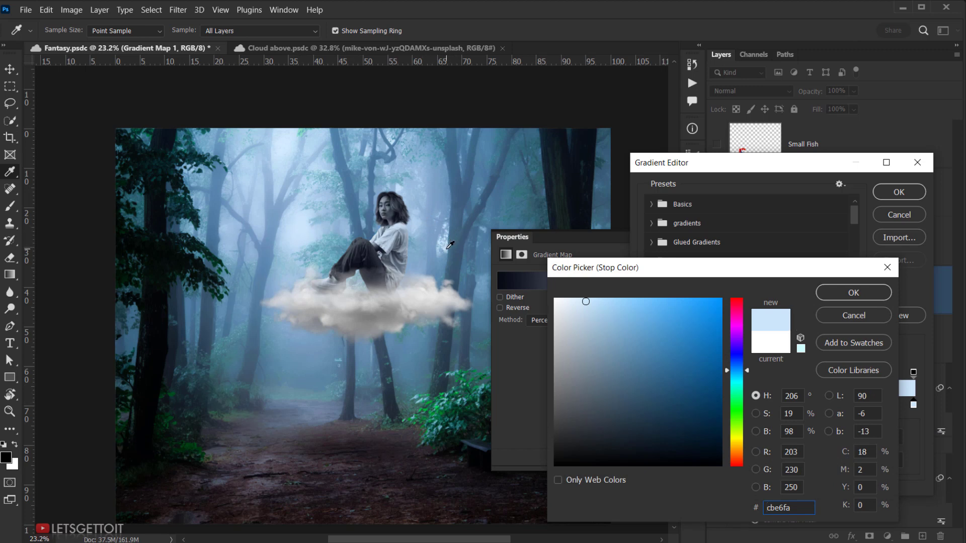
click(447, 249)
click(295, 232)
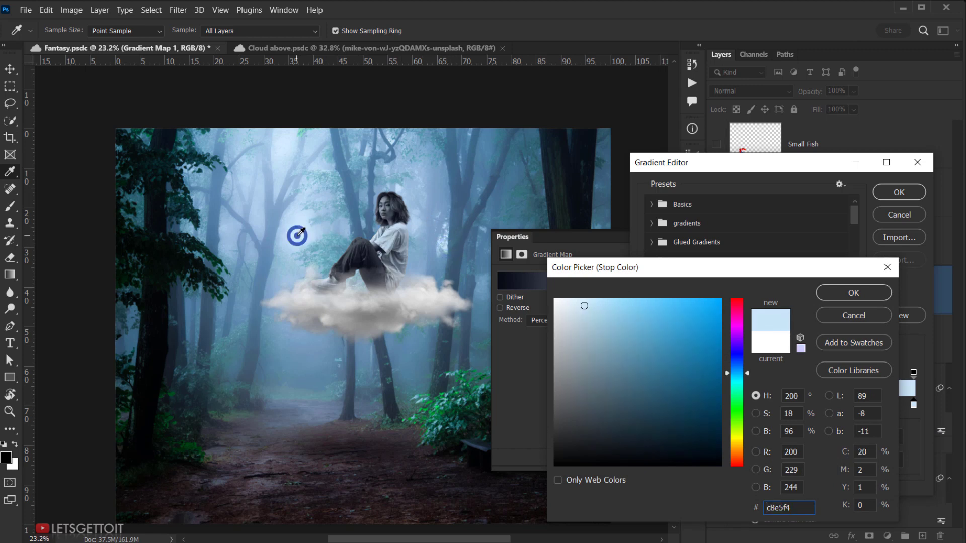
click(616, 337)
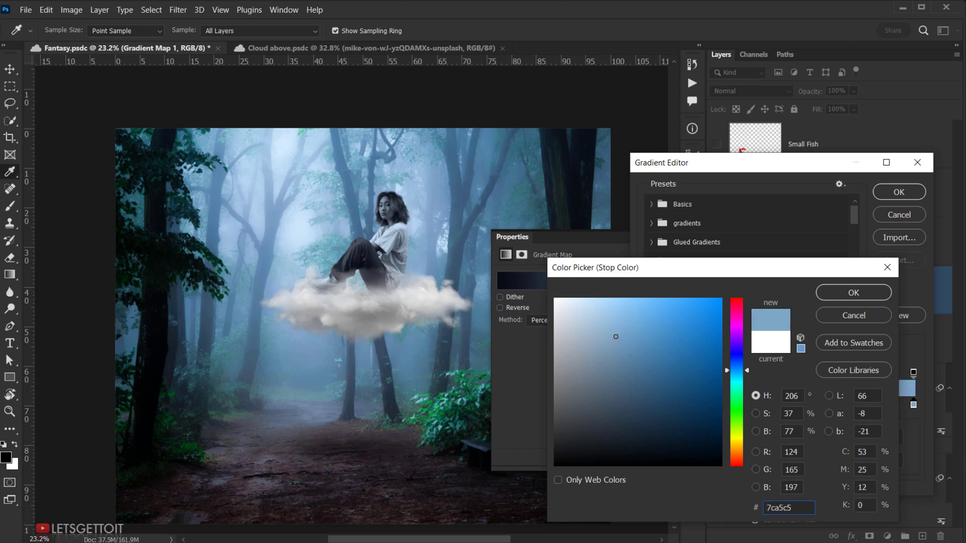
click(613, 339)
mouse_move(609, 341)
mouse_down()
mouse_move(604, 334)
mouse_move(628, 332)
mouse_move(615, 335)
mouse_up()
click(866, 292)
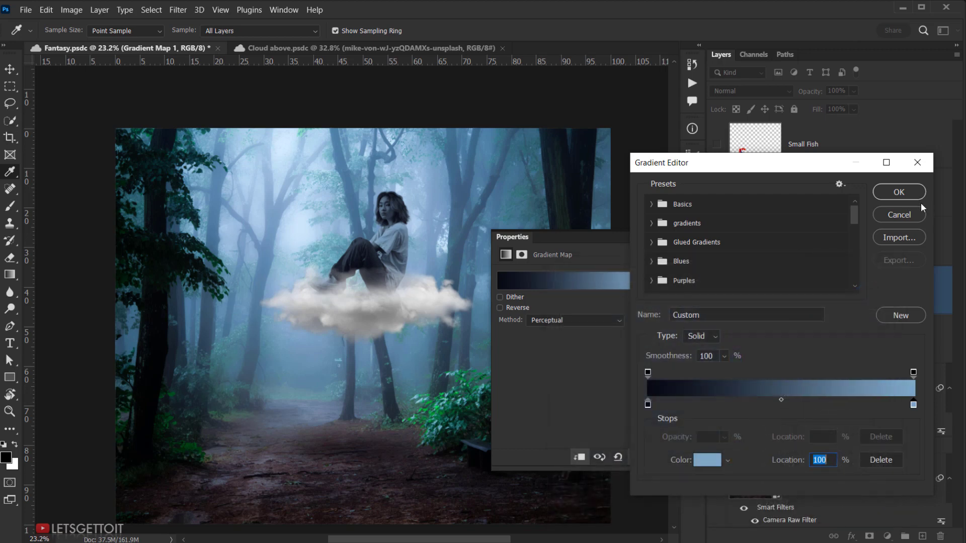
click(900, 192)
key(b)
click(658, 237)
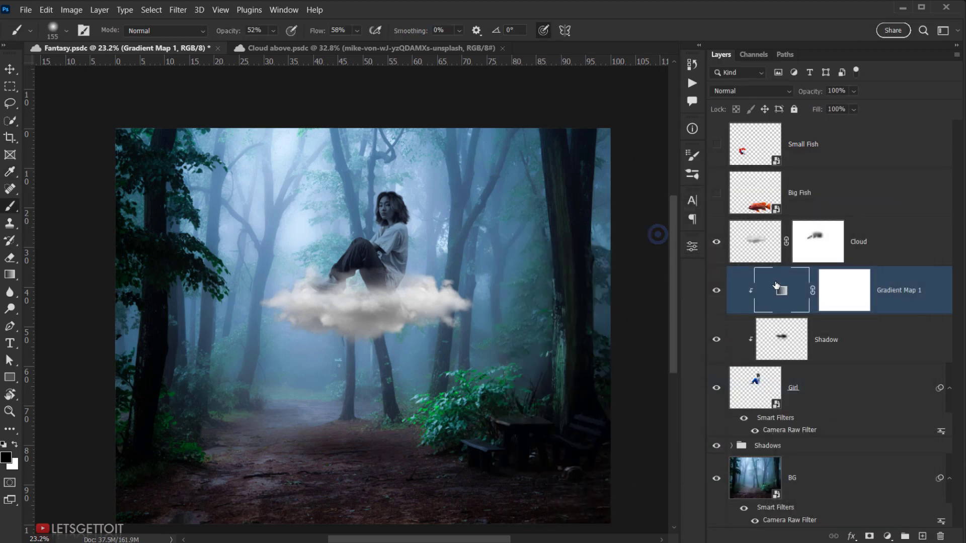
- Change the Gradient Map layer's blend mode to Color and compare the girl with the adjustment off and on
click(757, 90)
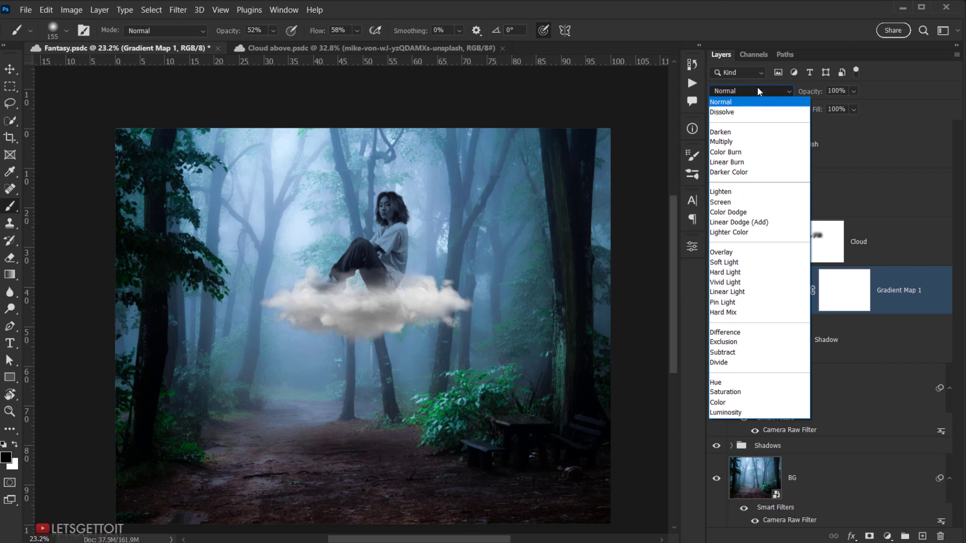
click(724, 403)
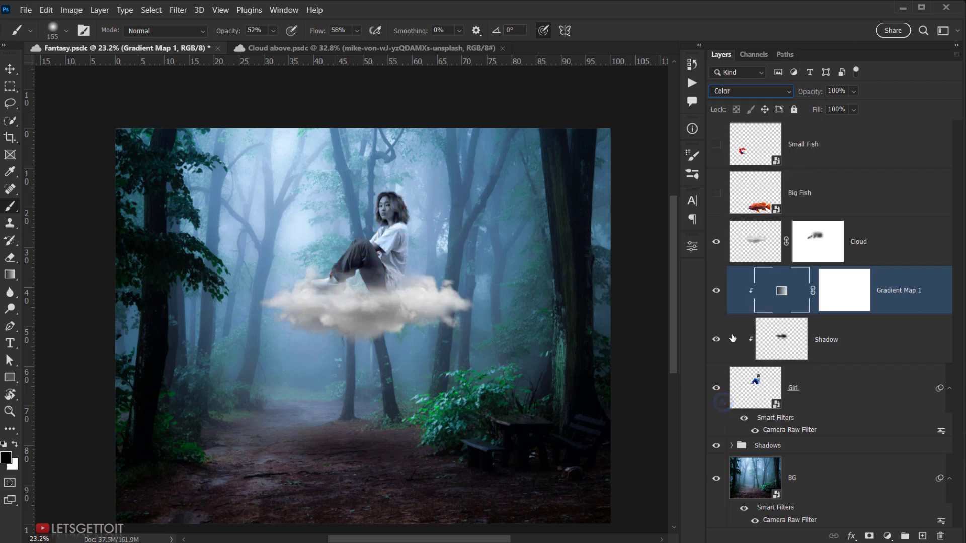
click(715, 292)
click(715, 291)
scroll(426, 256, up, 5)
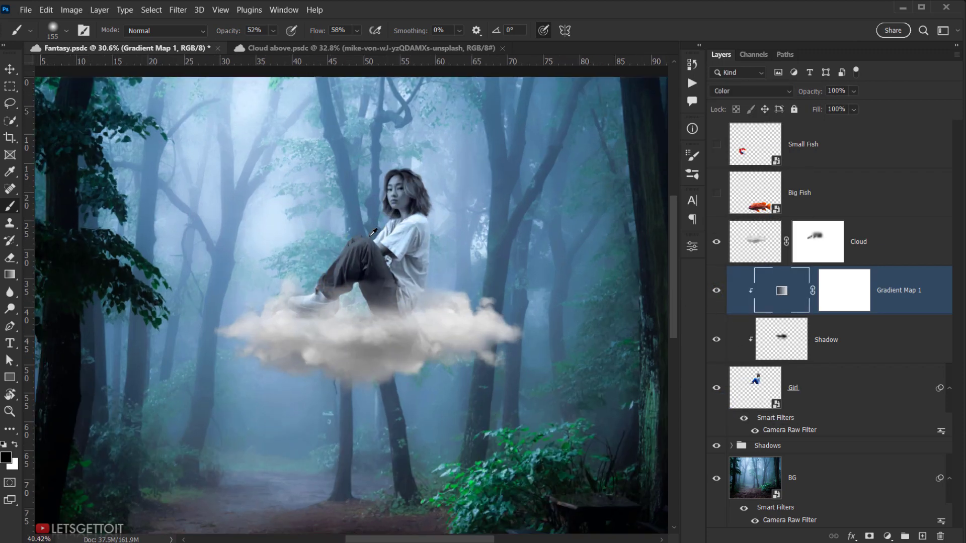
- Lower the Gradient Map layer's opacity to 34%
scroll(426, 256, down, 5)
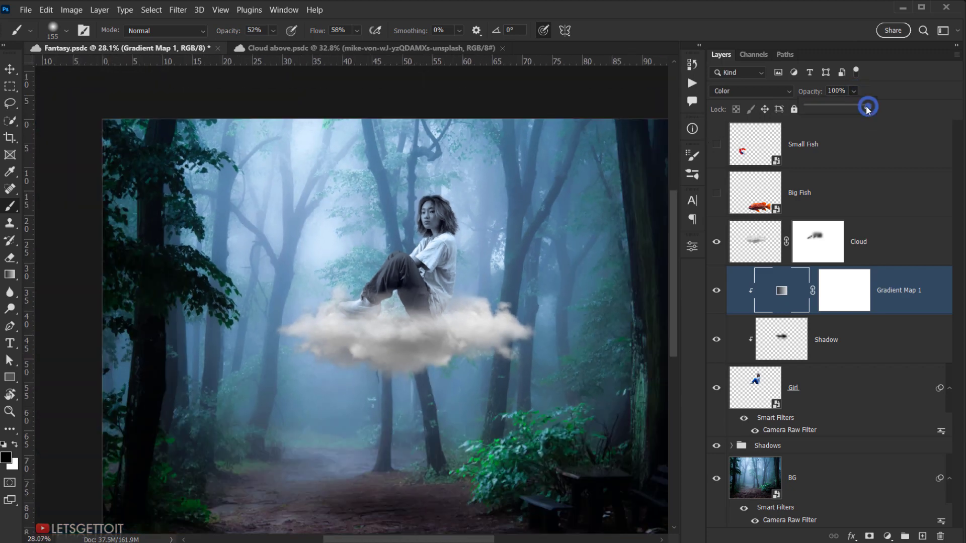
drag(843, 107, 831, 108)
scroll(439, 260, up, 5)
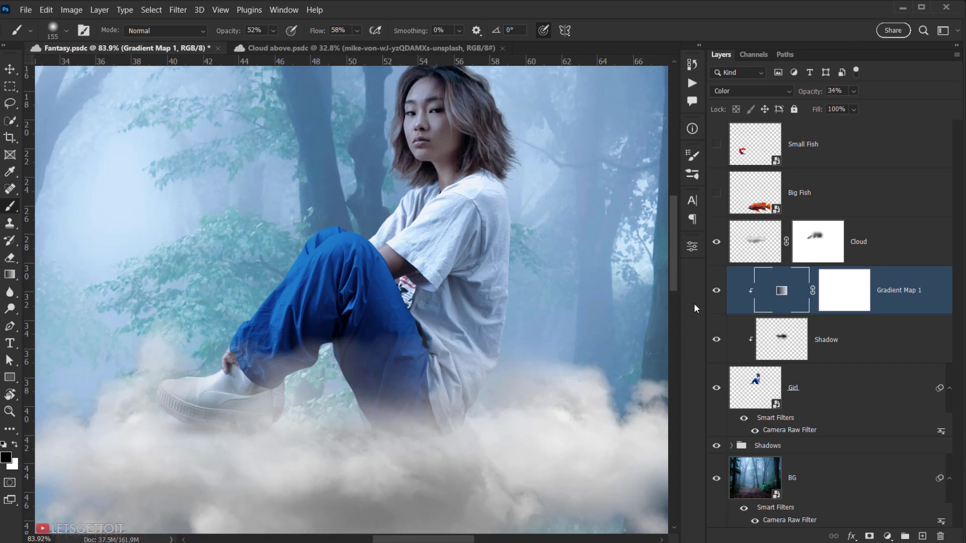
- Compare the girl's colours with the Gradient Map layer hidden and shown, both up close and within the whole forest scene
click(715, 292)
click(715, 291)
click(715, 292)
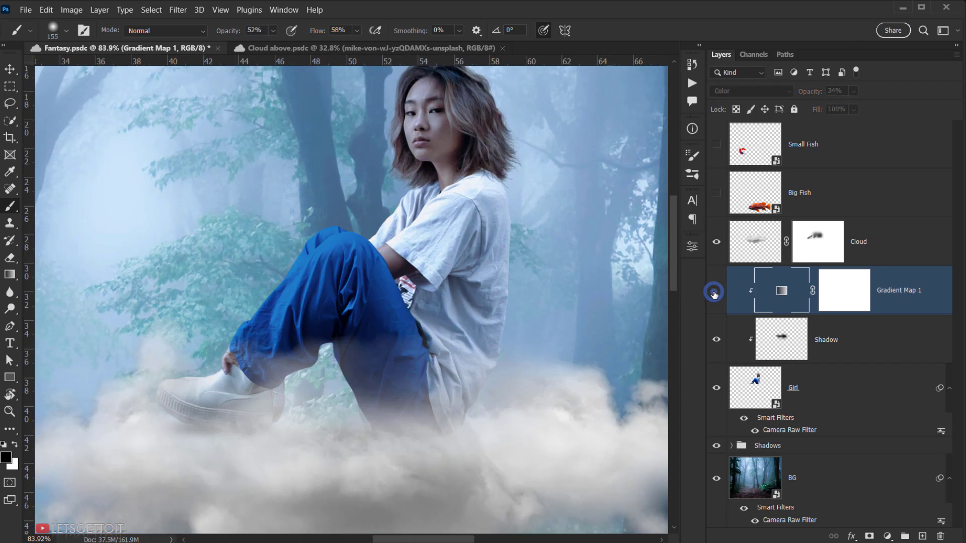
click(715, 292)
click(715, 292)
click(715, 292)
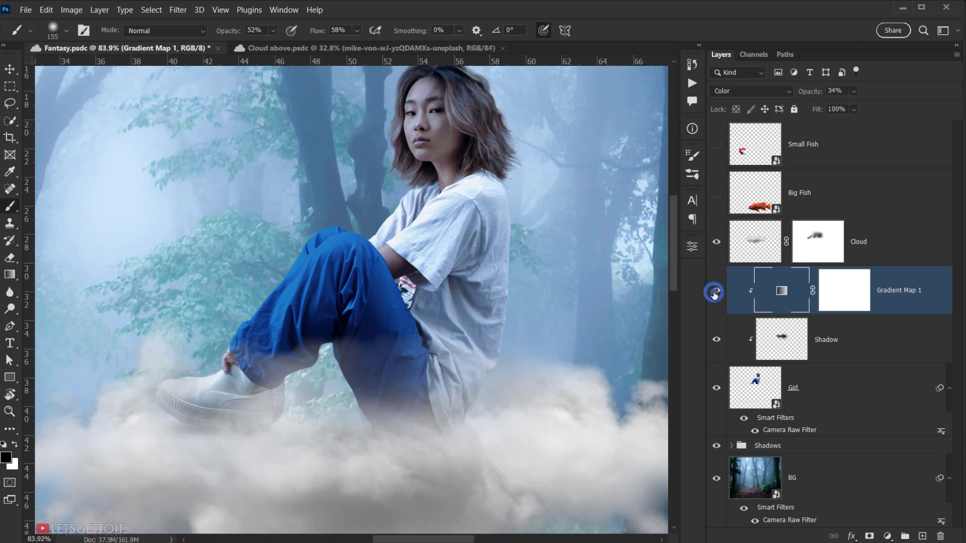
click(715, 292)
click(715, 291)
scroll(346, 334, down, 6)
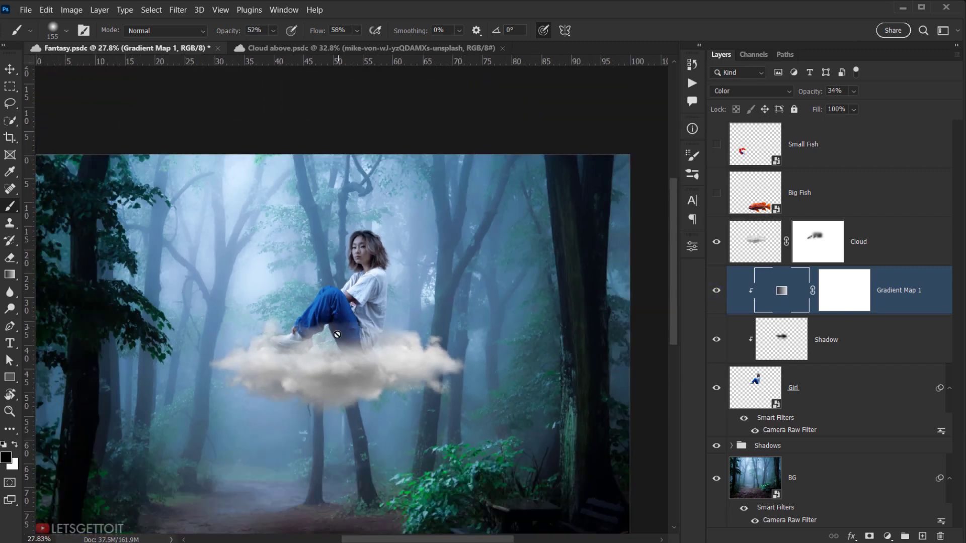
drag(346, 335, 372, 290)
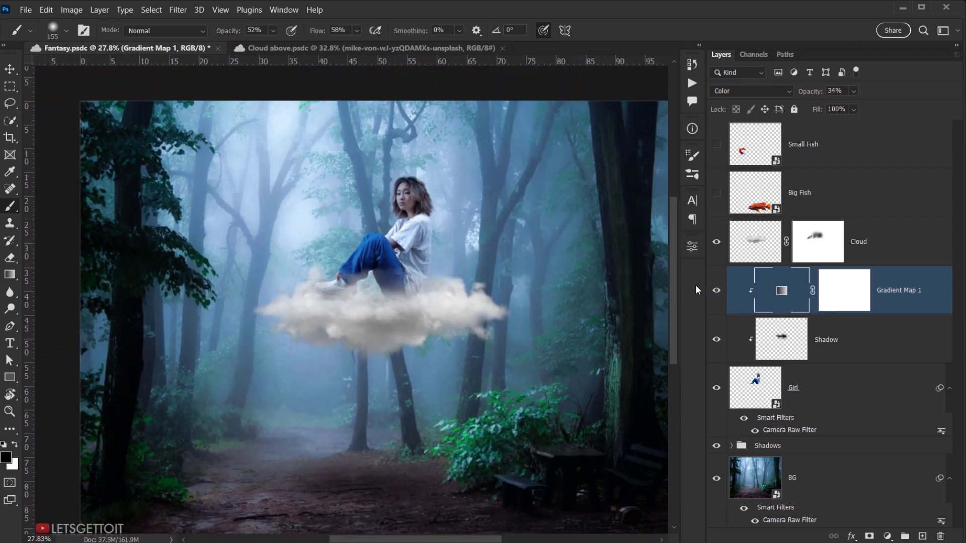
click(712, 294)
click(712, 295)
scroll(331, 315, down, 3)
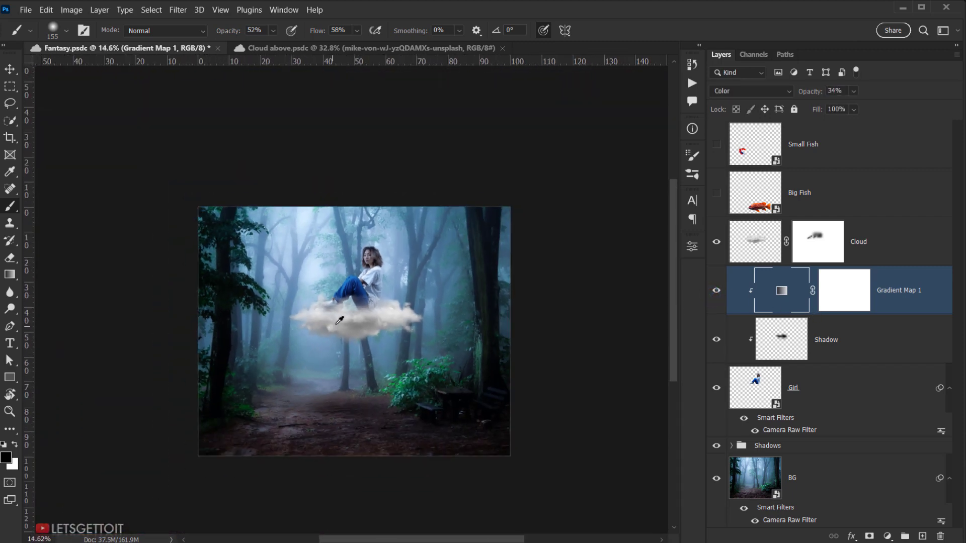
- Set the Gradient Map layer's opacity to 46% and review how the girl blends into the forest
drag(801, 91, 807, 92)
scroll(359, 279, up, 6)
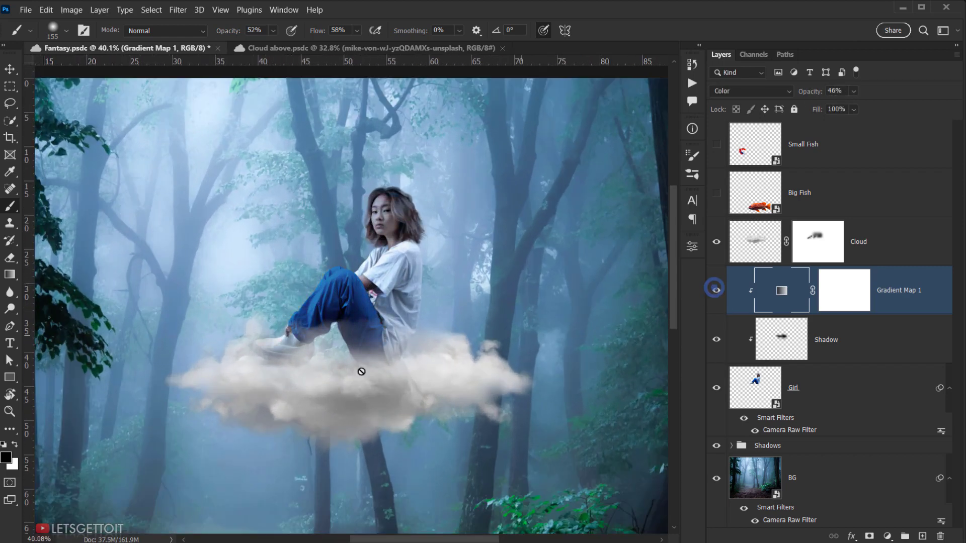
scroll(358, 370, down, 5)
drag(355, 347, 364, 340)
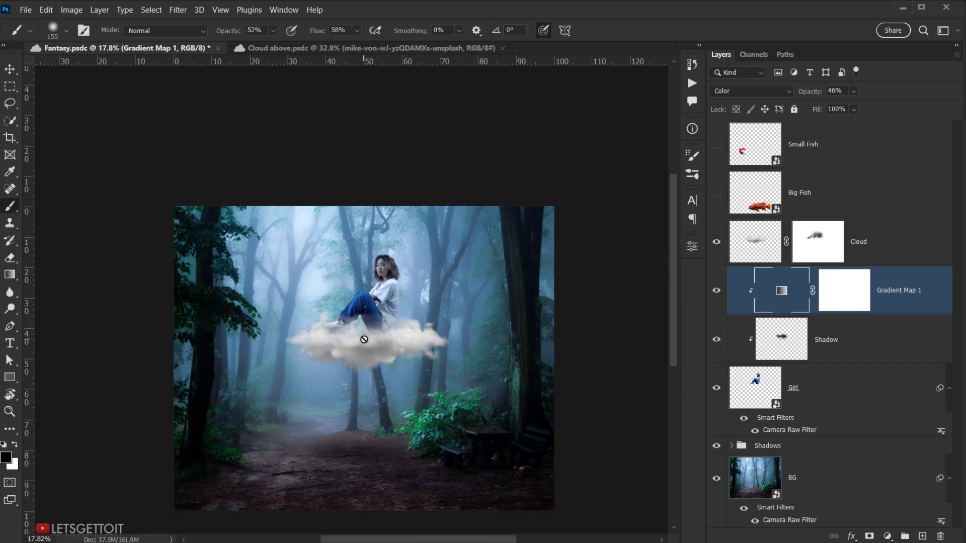
scroll(364, 340, up, 3)
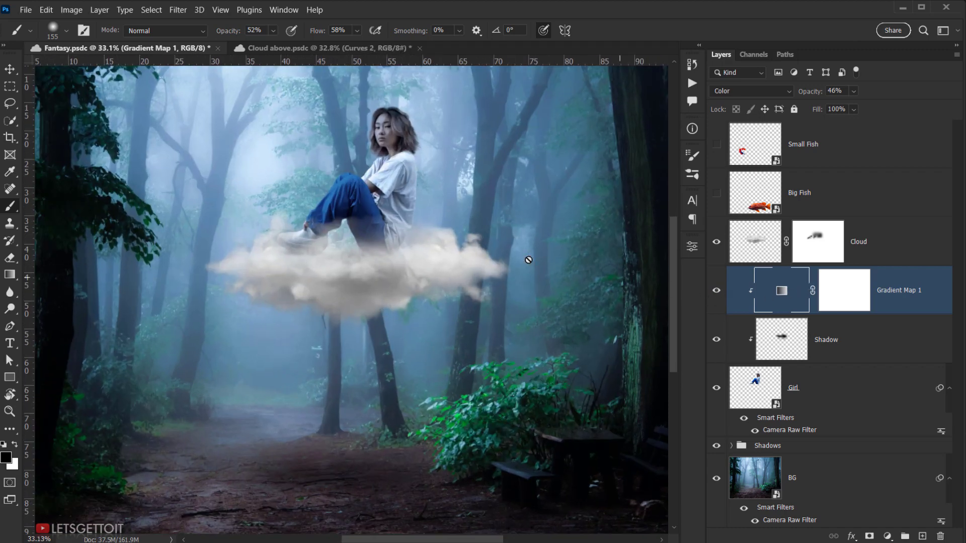
- Add a Curves adjustment layer above the Gradient Map and clip it to the Girl layer
scroll(425, 244, up, 1)
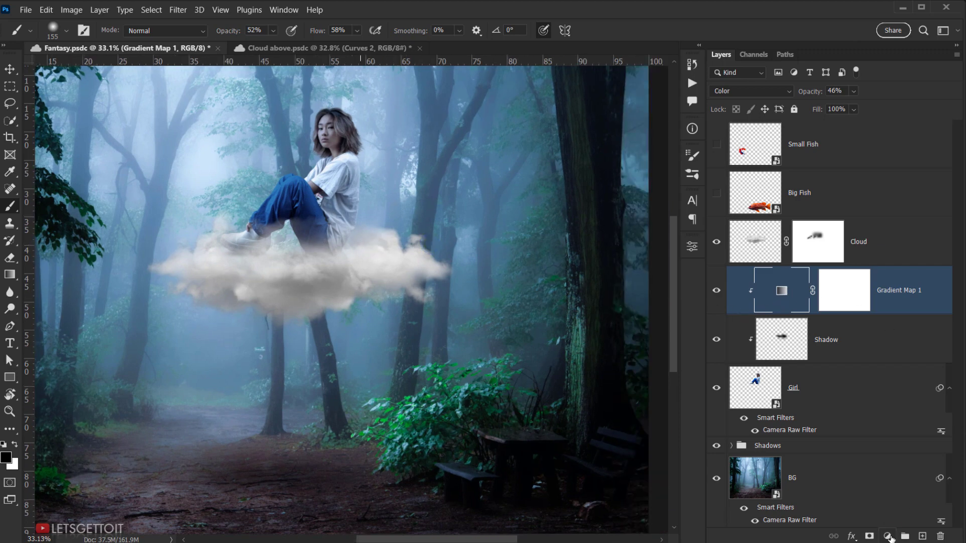
click(888, 536)
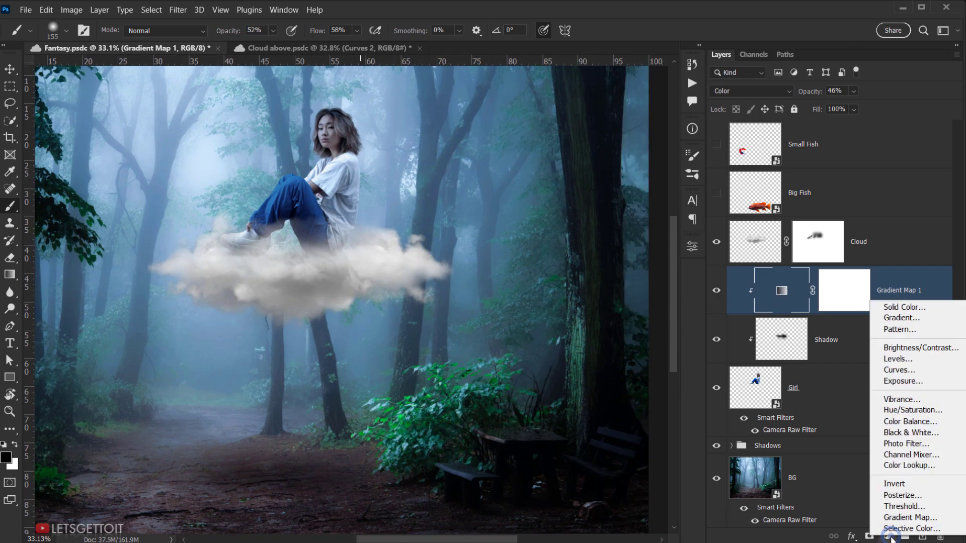
click(907, 371)
click(581, 458)
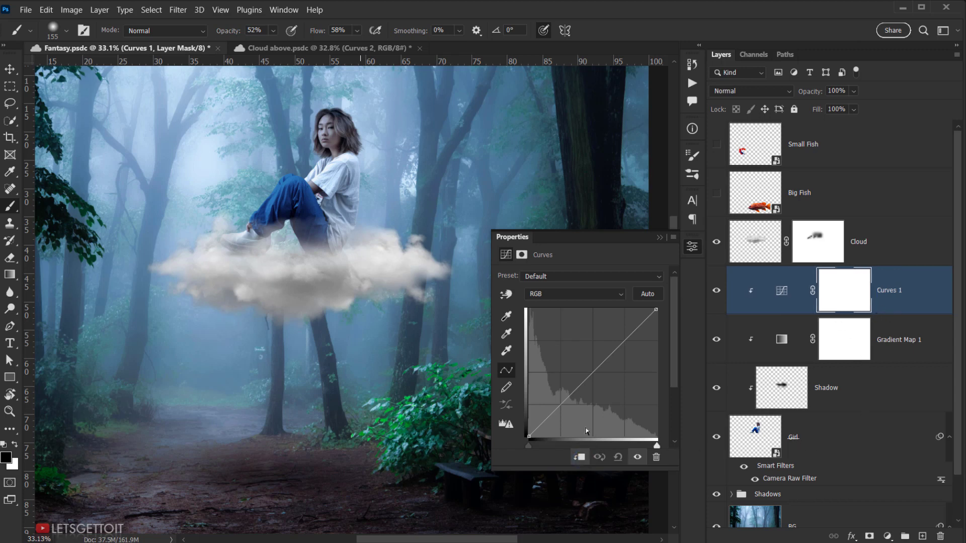
- Add a control point in the shadow quarter of the RGB curve
click(559, 406)
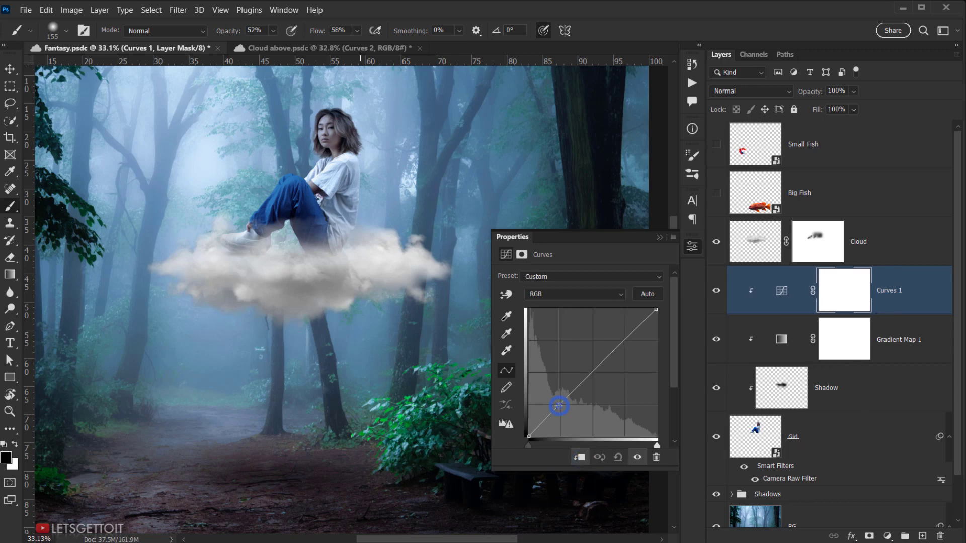
drag(559, 405, 560, 406)
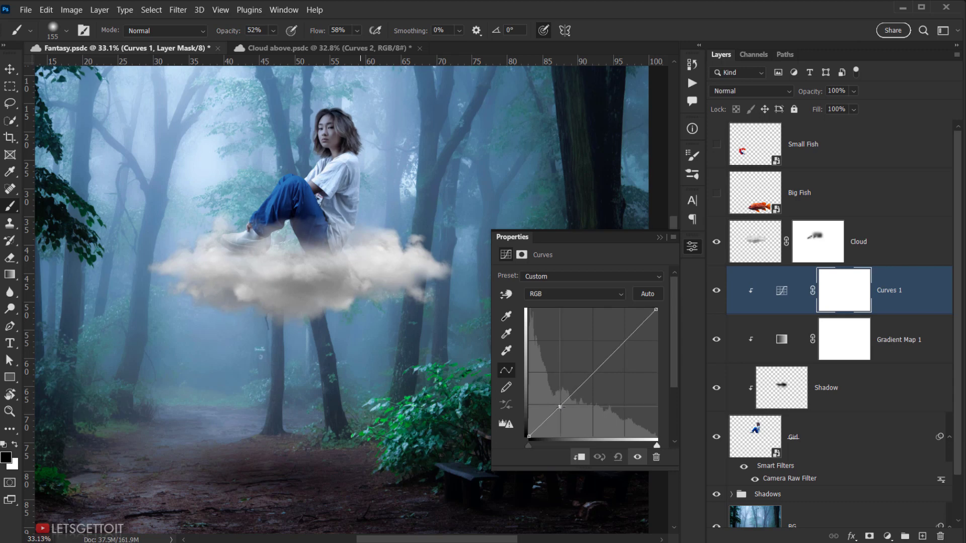
- Lift the midtones and highlights slightly on the RGB curve of the Curves 1 adjustment
click(624, 340)
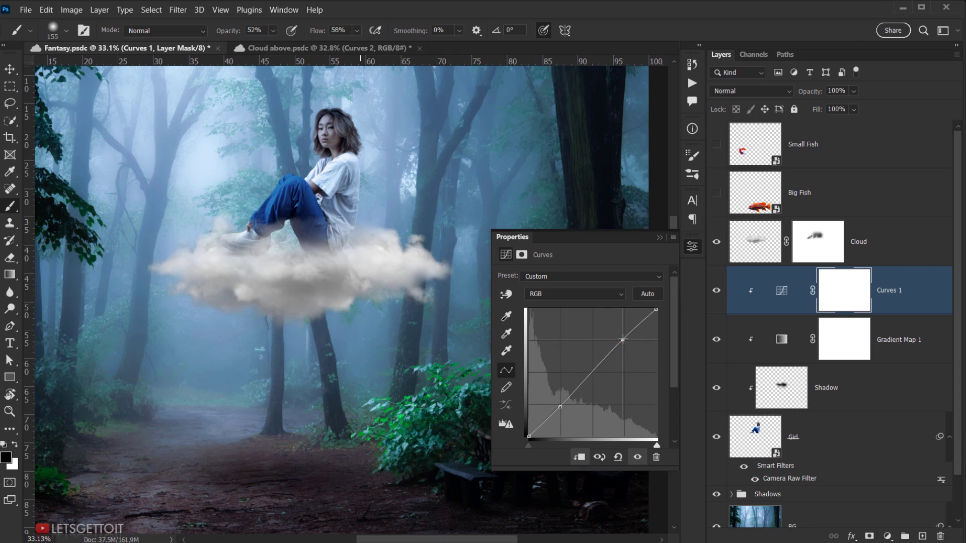
drag(623, 340, 625, 337)
drag(590, 374, 590, 371)
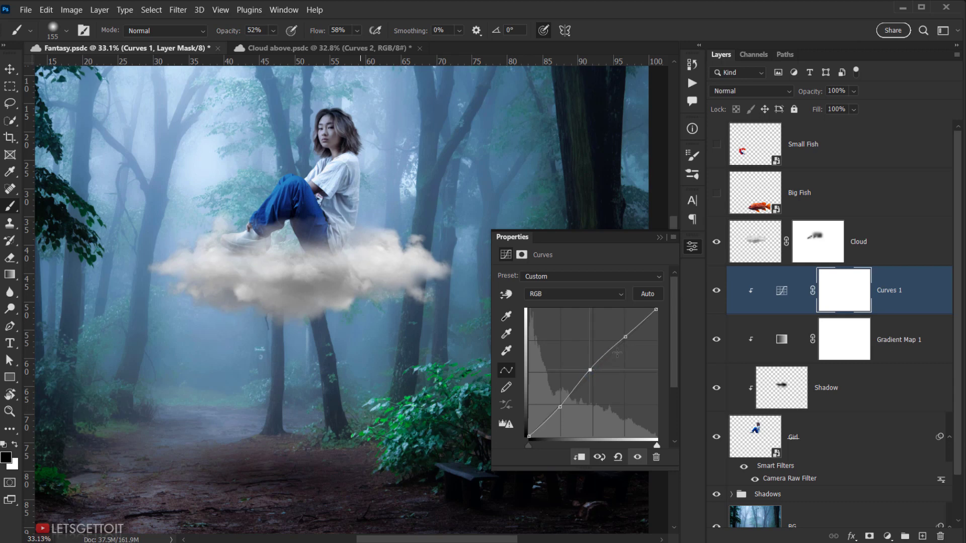
drag(623, 337, 624, 335)
click(659, 237)
- Compare the girl's brightness with the Curves 1 adjustment hidden and shown
click(716, 291)
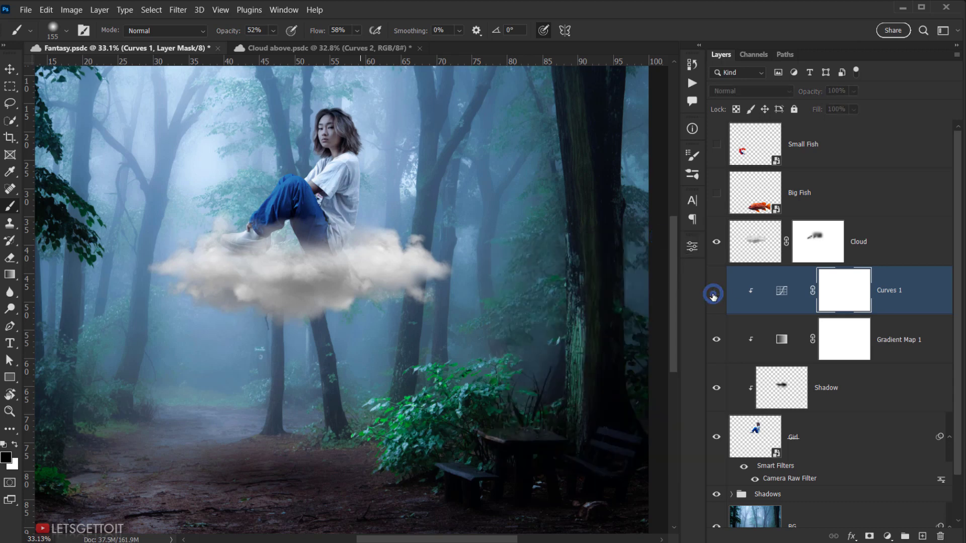
click(716, 291)
click(716, 291)
click(716, 291)
scroll(325, 177, up, 5)
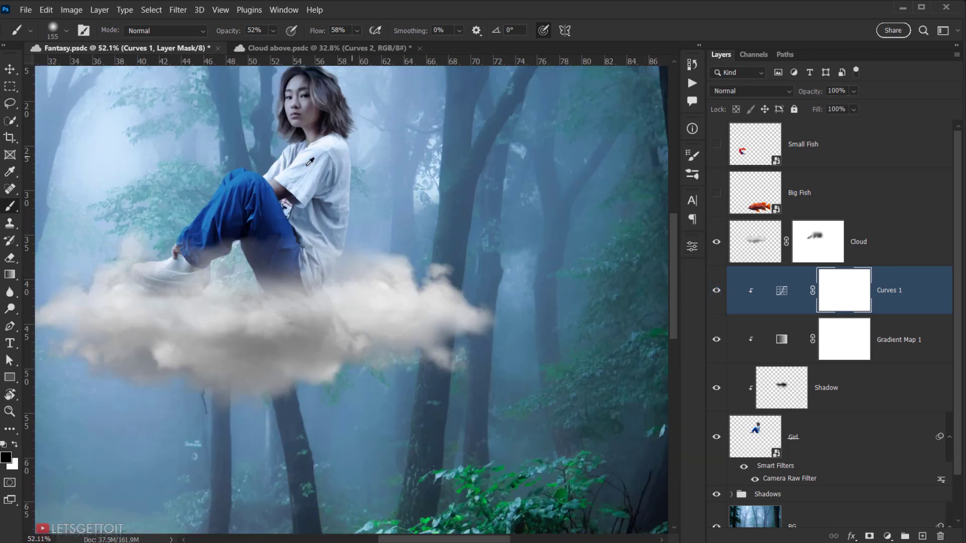
scroll(324, 177, down, 4)
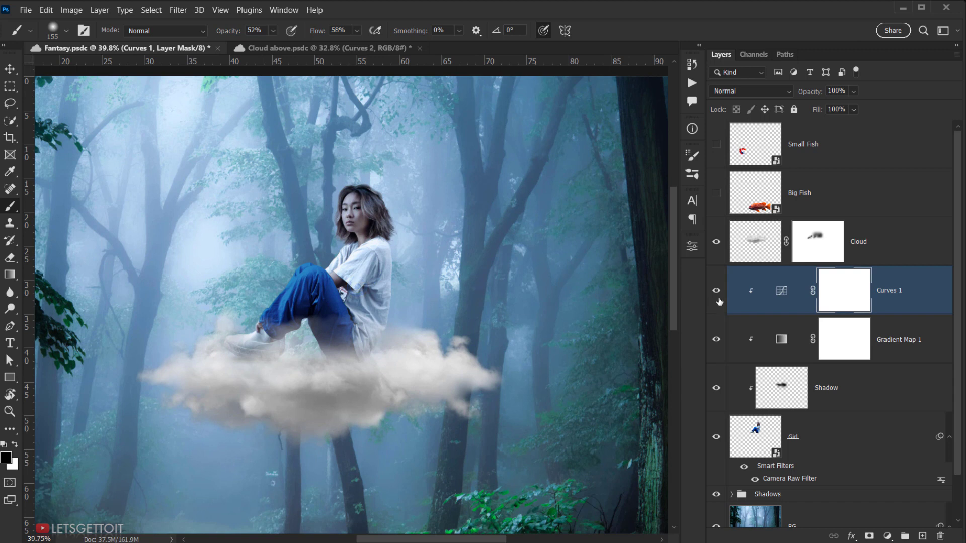
click(716, 291)
click(716, 291)
- Lower the Curves 1 layer opacity to 68% and check the girl against the whole scene
drag(856, 108, 850, 110)
click(713, 286)
drag(383, 321, 371, 316)
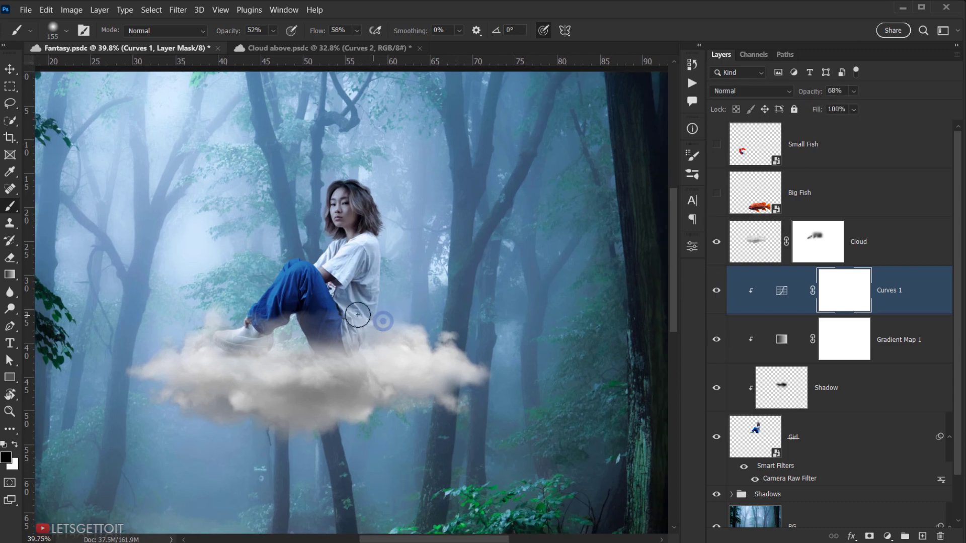
scroll(357, 315, down, 3)
scroll(375, 305, up, 5)
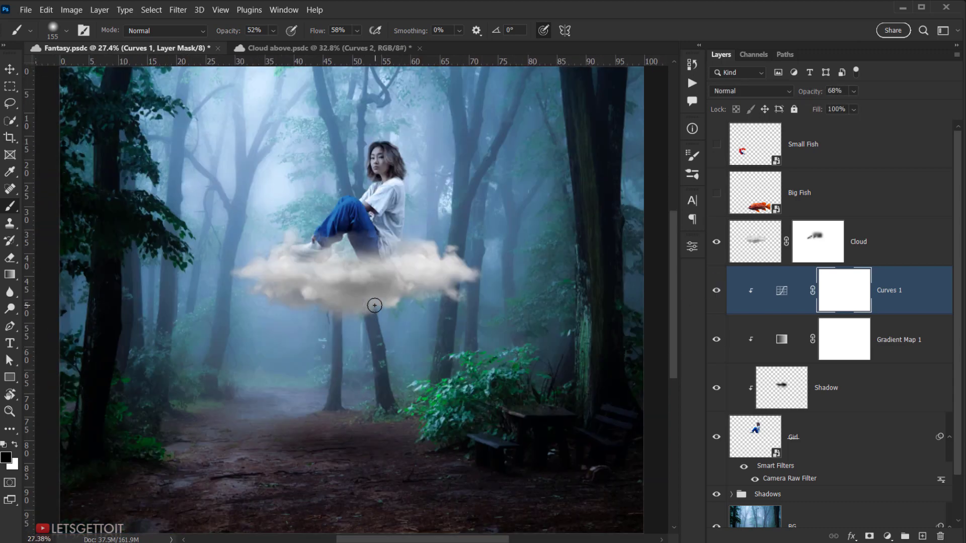
scroll(356, 204, down, 4)
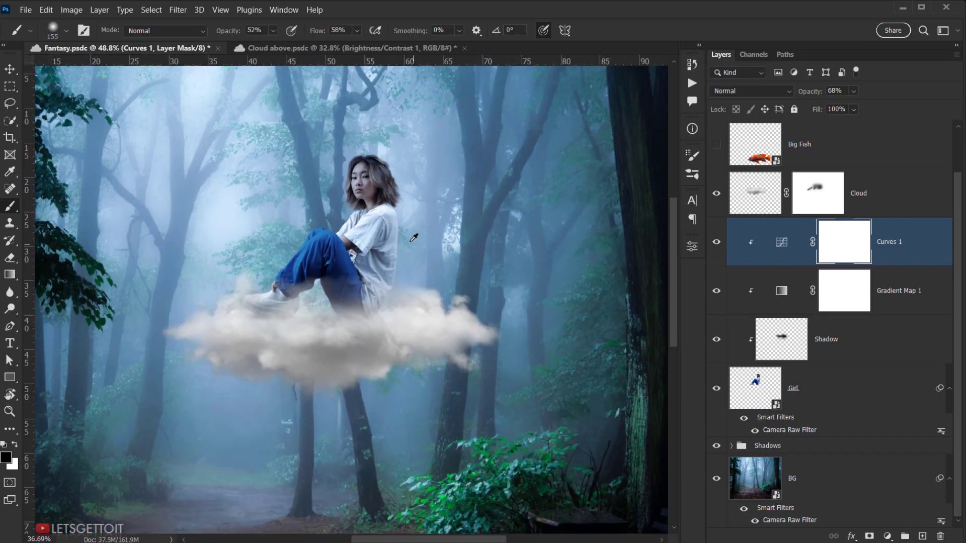
- Add a Brightness/Contrast adjustment layer above Curves 1 and clip it to the girl's layer stack
click(887, 536)
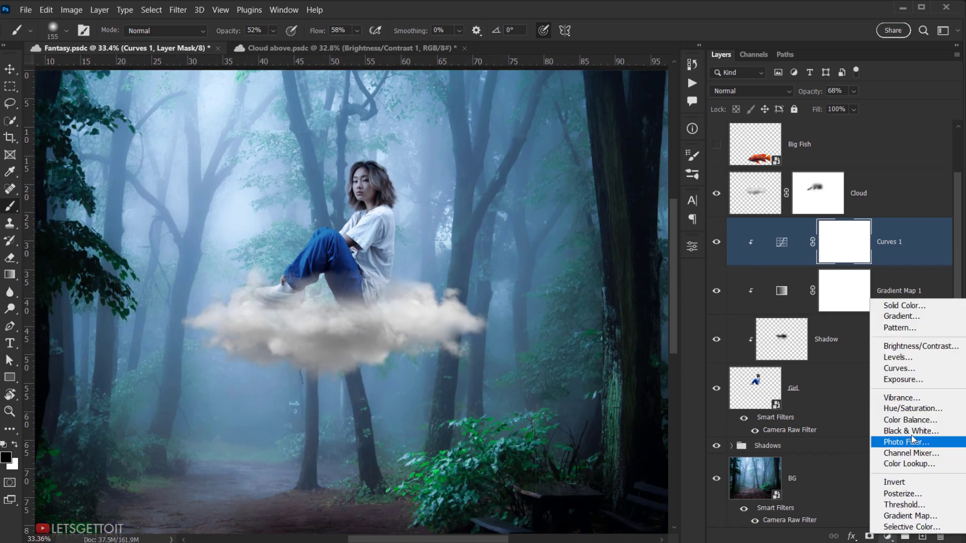
click(903, 346)
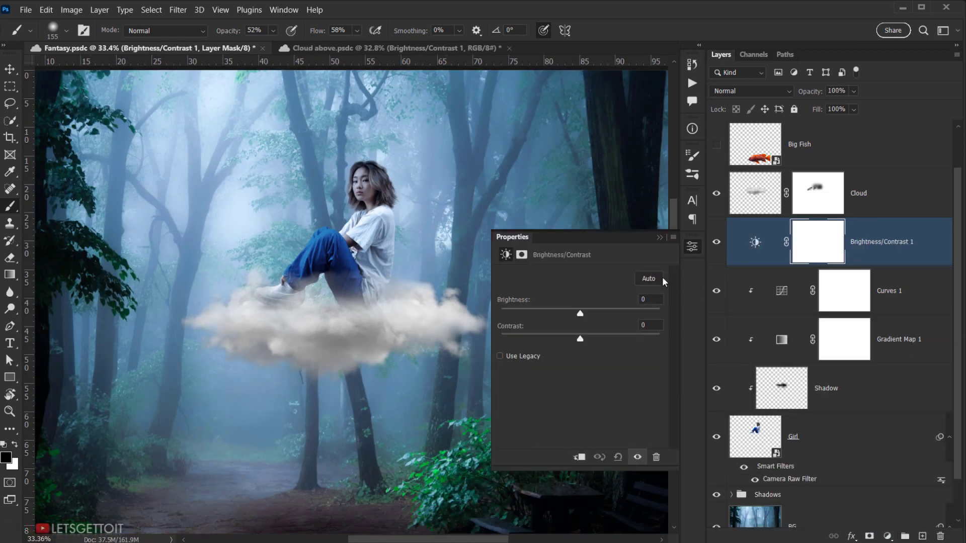
scroll(351, 208, up, 3)
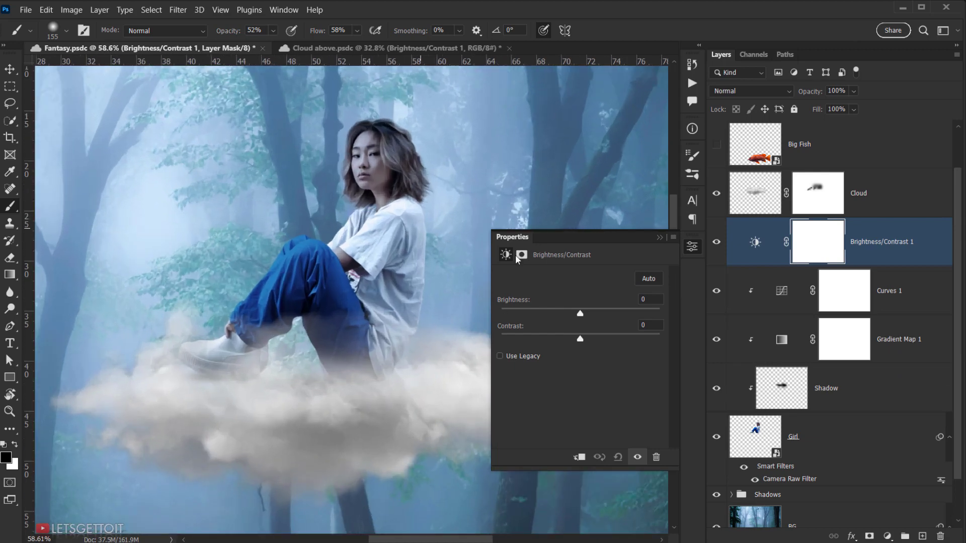
click(579, 456)
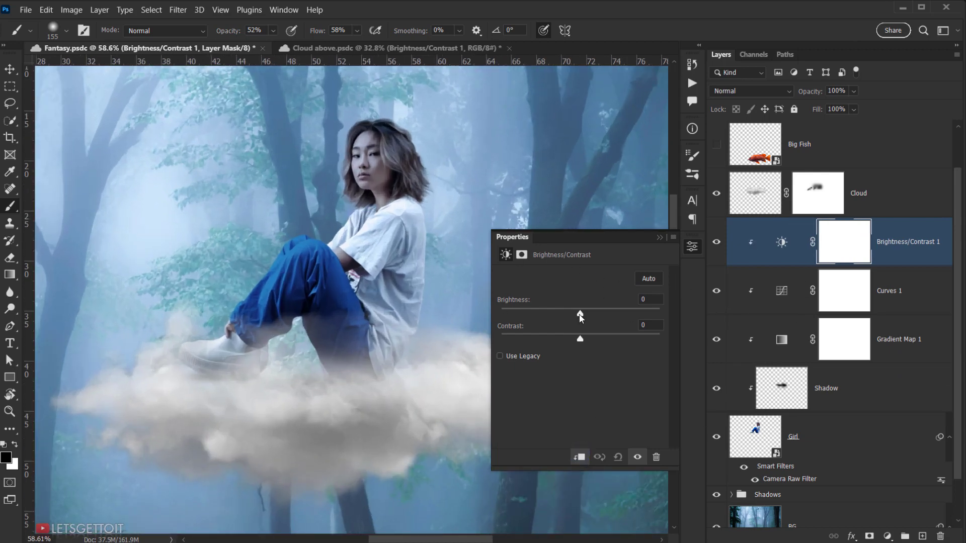
- Raise the adjustment's brightness to 36 and invert its layer mask to black
drag(580, 314, 587, 314)
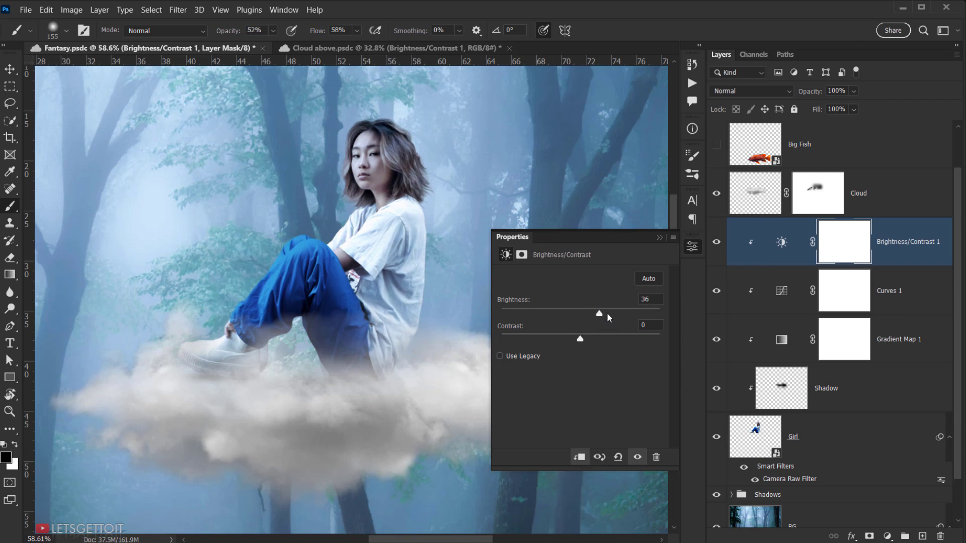
click(649, 299)
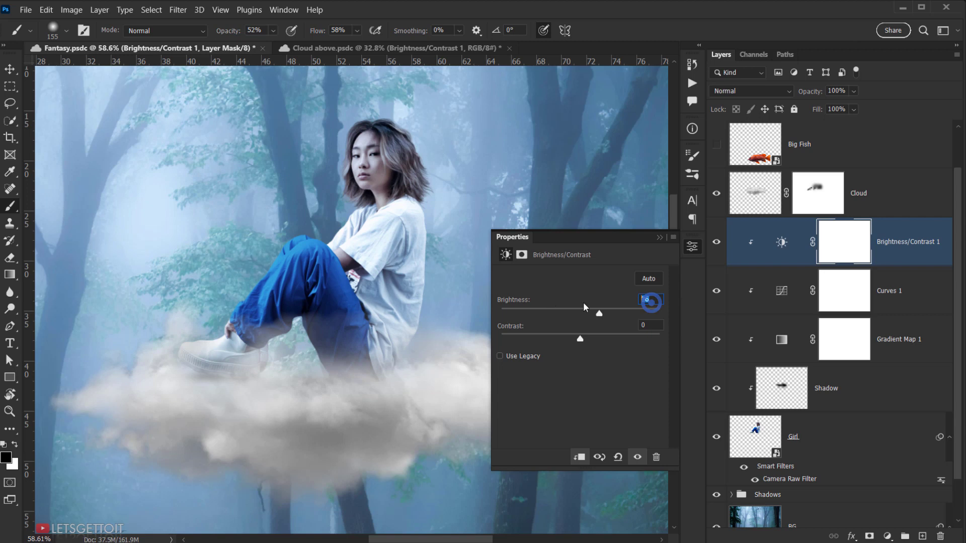
click(660, 237)
scroll(837, 246, up, 1)
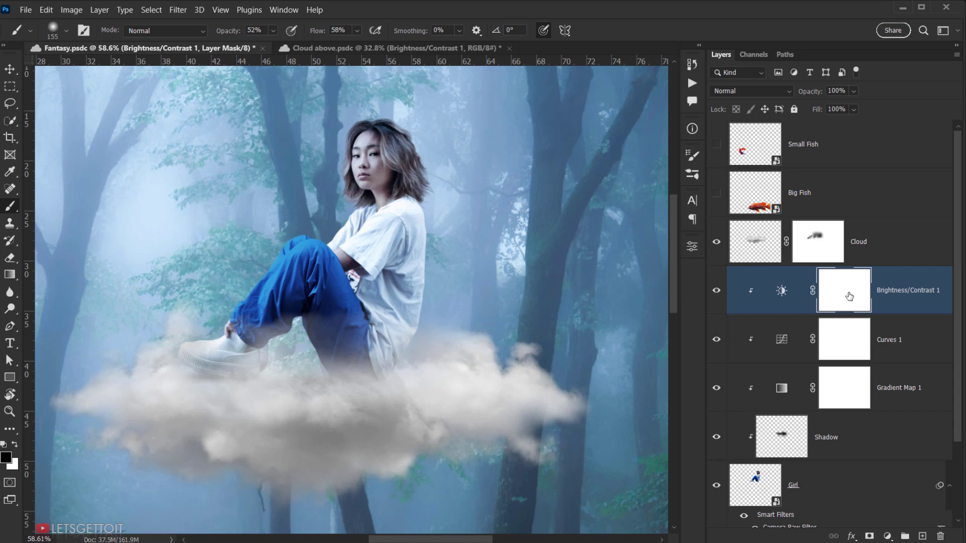
key(ctrl+i)
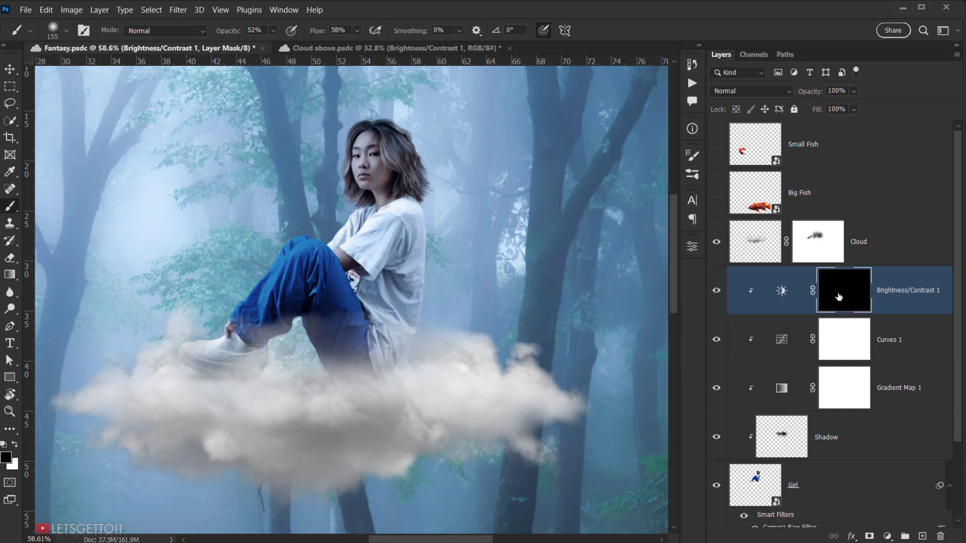
- Paint white with a soft brush on the Brightness/Contrast 1 mask over the girl's face and neck
scroll(220, 153, up, 4)
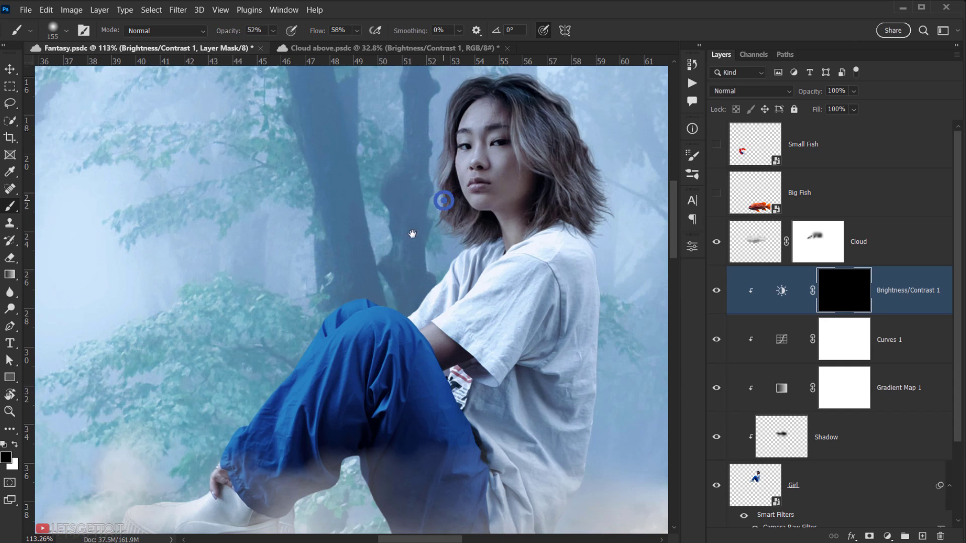
mouse_move(444, 201)
mouse_down()
mouse_move(382, 251)
mouse_move(398, 232)
mouse_move(426, 240)
mouse_up()
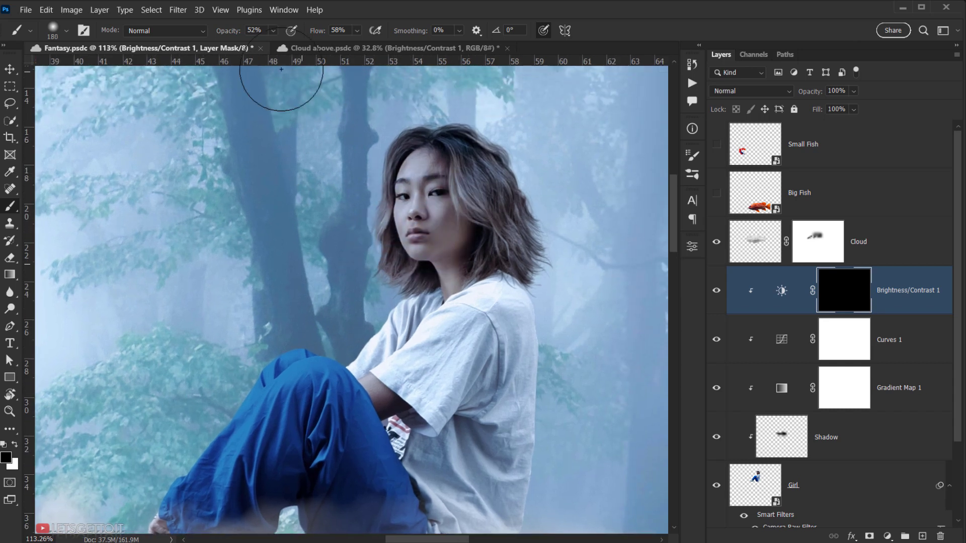
mouse_move(413, 185)
mouse_down()
mouse_move(389, 195)
mouse_move(384, 184)
mouse_up()
mouse_move(394, 210)
mouse_down()
mouse_move(384, 213)
mouse_move(397, 207)
mouse_up()
key(x)
click(400, 186)
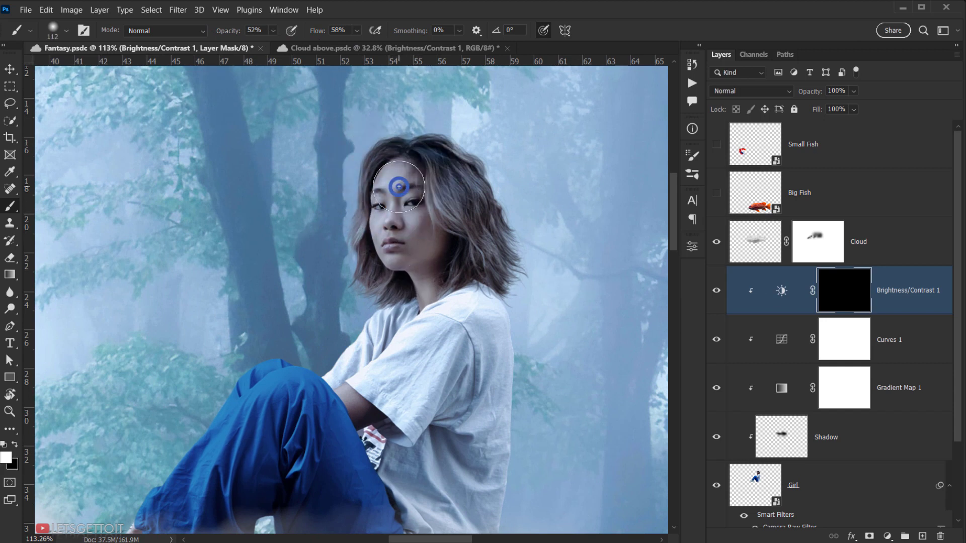
mouse_move(408, 245)
mouse_down()
mouse_move(396, 246)
mouse_move(414, 230)
mouse_up()
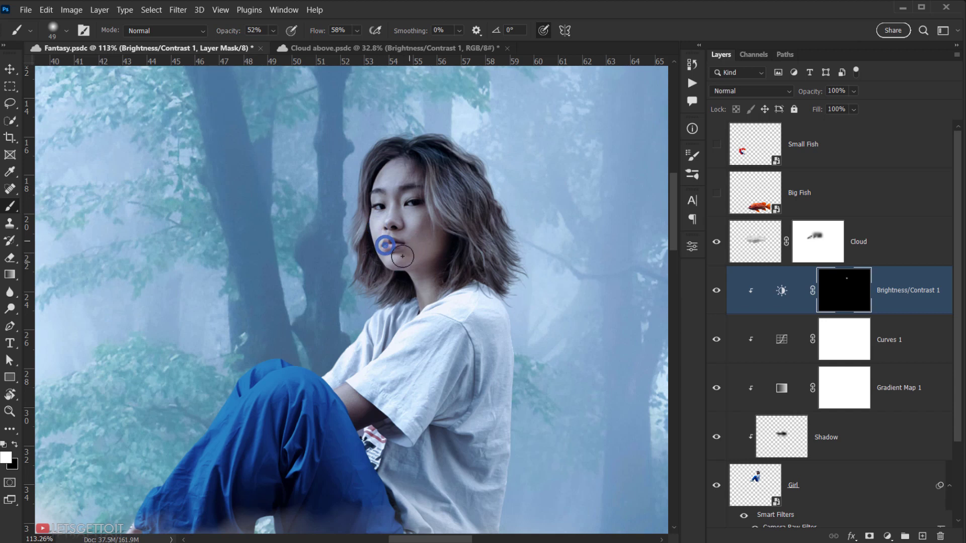
click(429, 280)
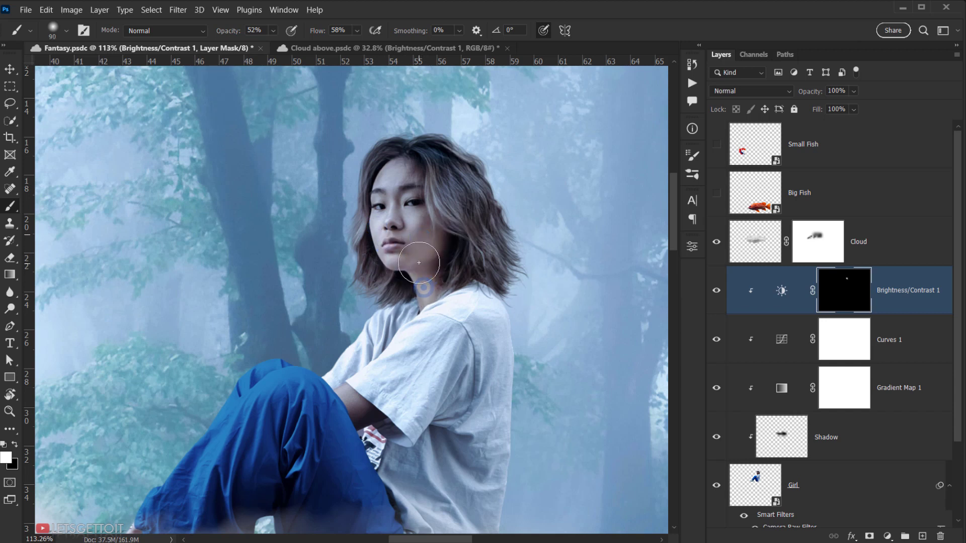
drag(419, 282, 430, 282)
drag(398, 220, 391, 187)
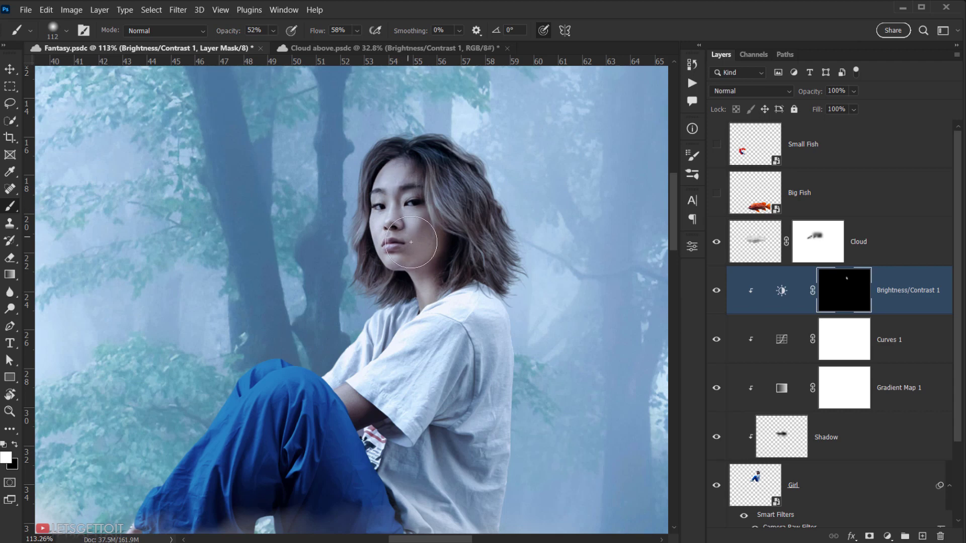
- Compare the girl's face with the Brightness/Contrast 1 adjustment hidden and shown, up close and in the whole scene
scroll(469, 326, down, 2)
scroll(468, 326, down, 3)
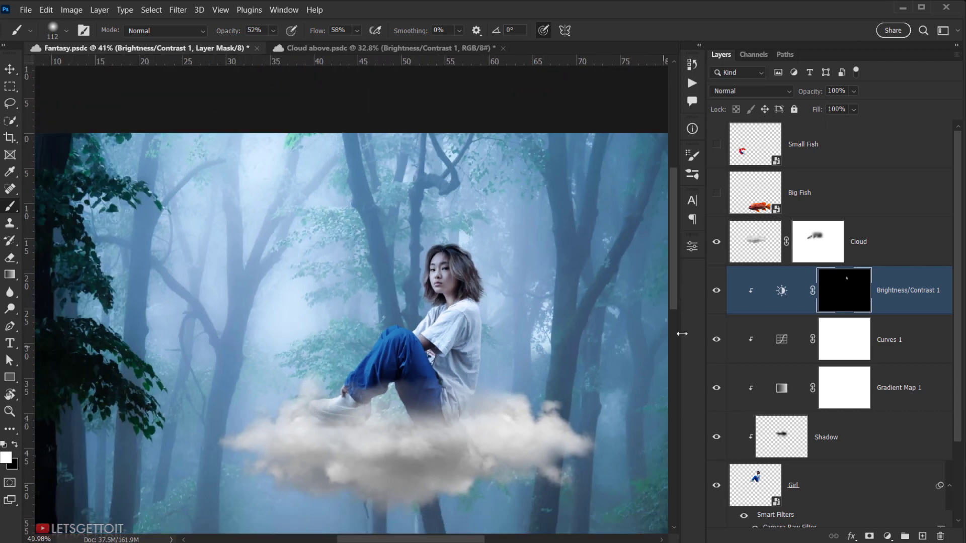
click(718, 296)
click(719, 297)
click(718, 297)
click(718, 296)
scroll(425, 280, up, 3)
scroll(425, 280, down, 3)
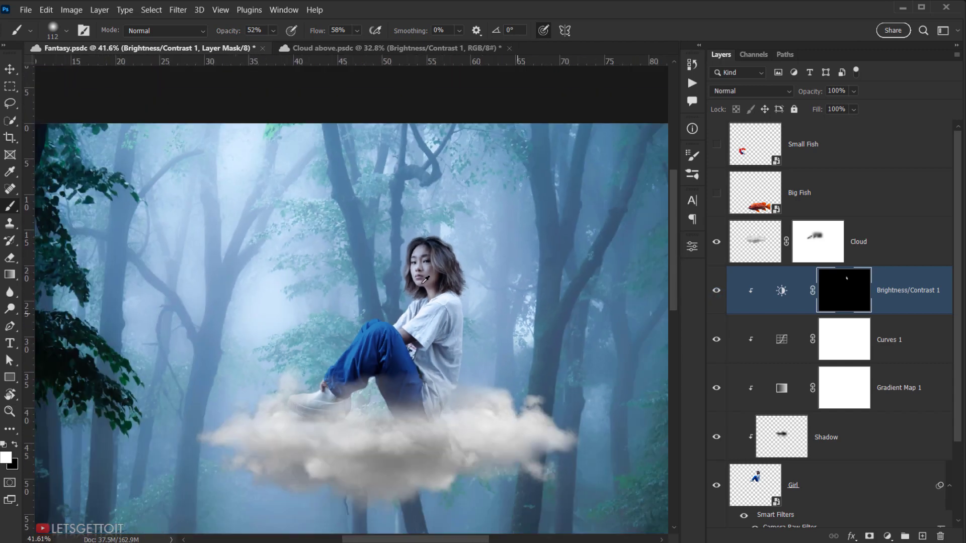
scroll(426, 280, down, 4)
scroll(351, 282, up, 2)
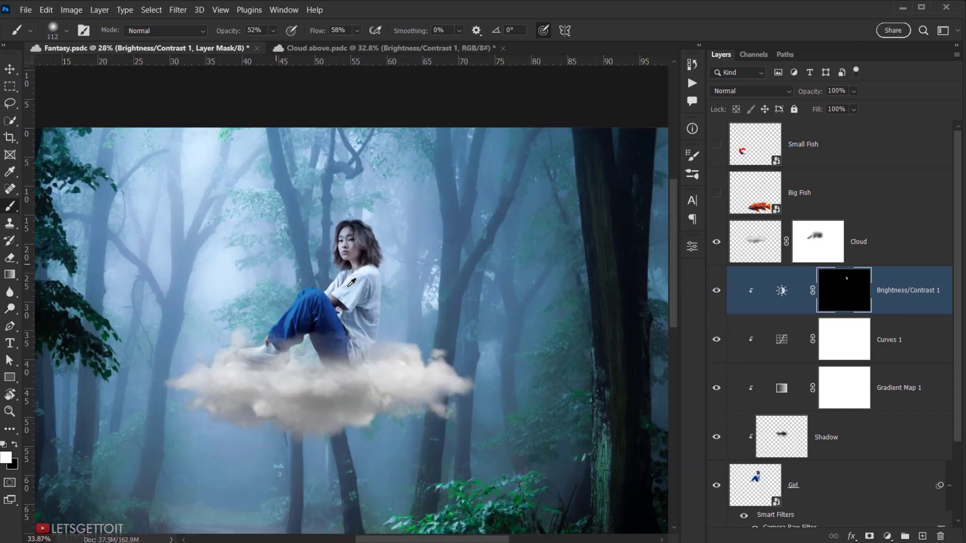
- Paint white on the Brightness/Contrast 1 mask over the girl's exposed forearm with a 60 px soft brush
scroll(352, 282, up, 5)
key(bracketleft)
key(bracketleft)
key(bracketleft)
key(bracketleft)
key(bracketleft)
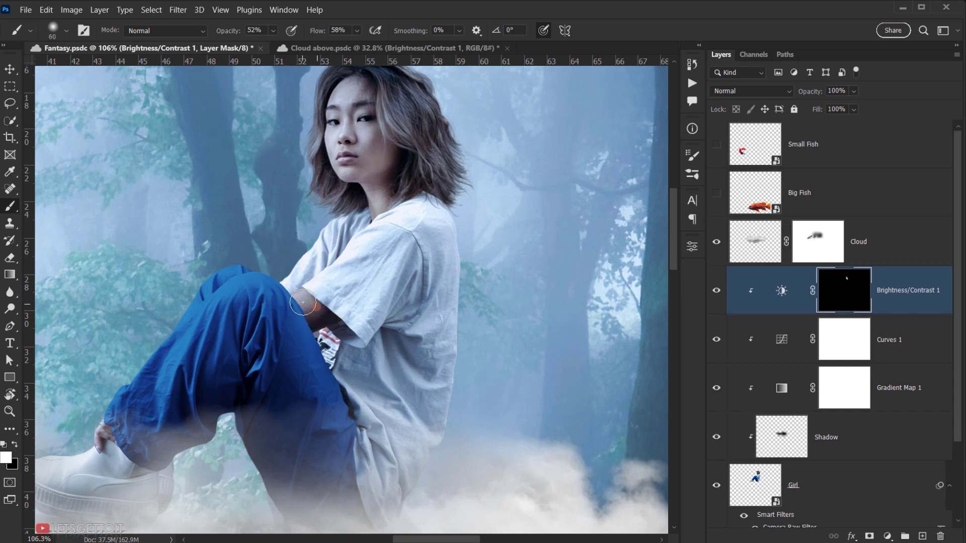
mouse_move(302, 302)
mouse_down()
mouse_move(317, 304)
mouse_move(311, 317)
mouse_move(334, 312)
mouse_up()
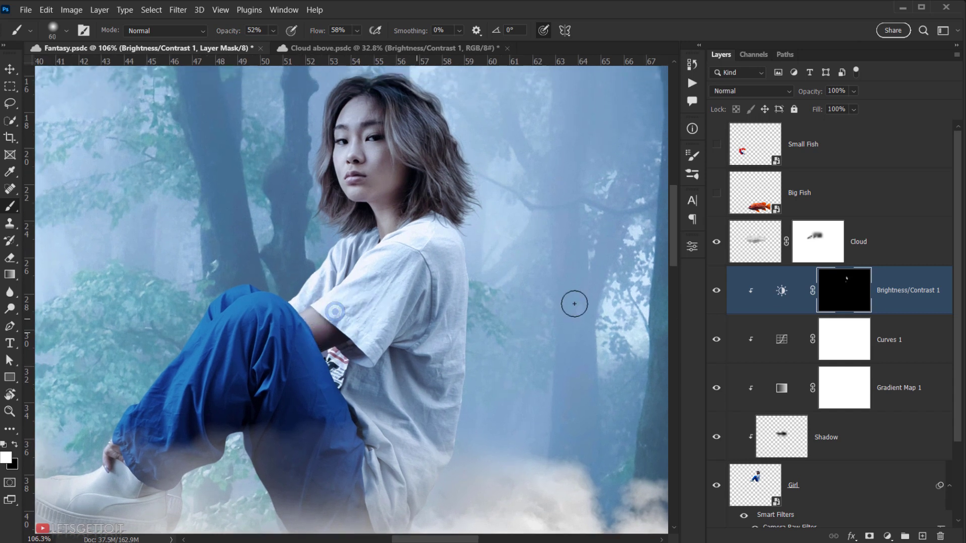
- Compare the girl's face and arm with the brightness adjustment hidden and shown, and inspect her face up close
click(717, 297)
click(717, 297)
click(716, 291)
click(716, 290)
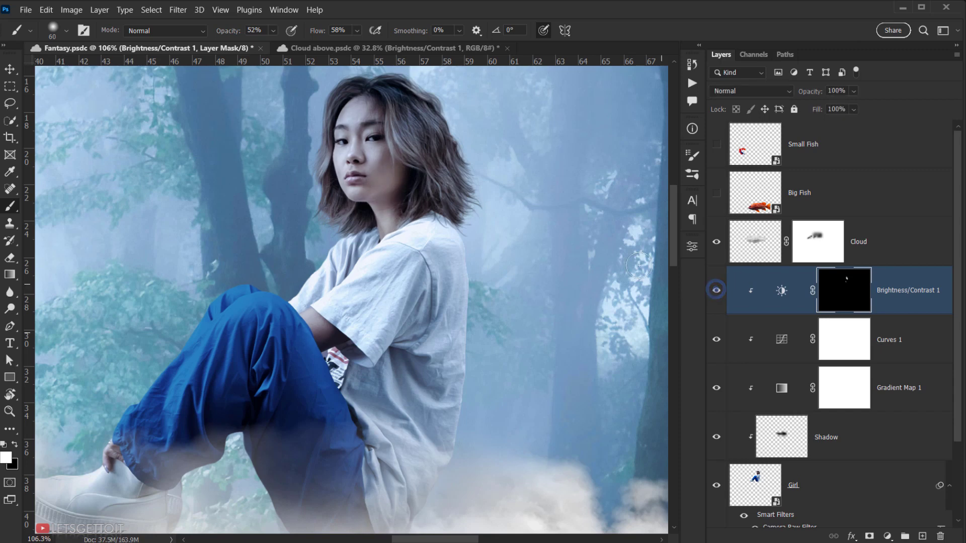
scroll(430, 305, down, 4)
scroll(430, 306, down, 2)
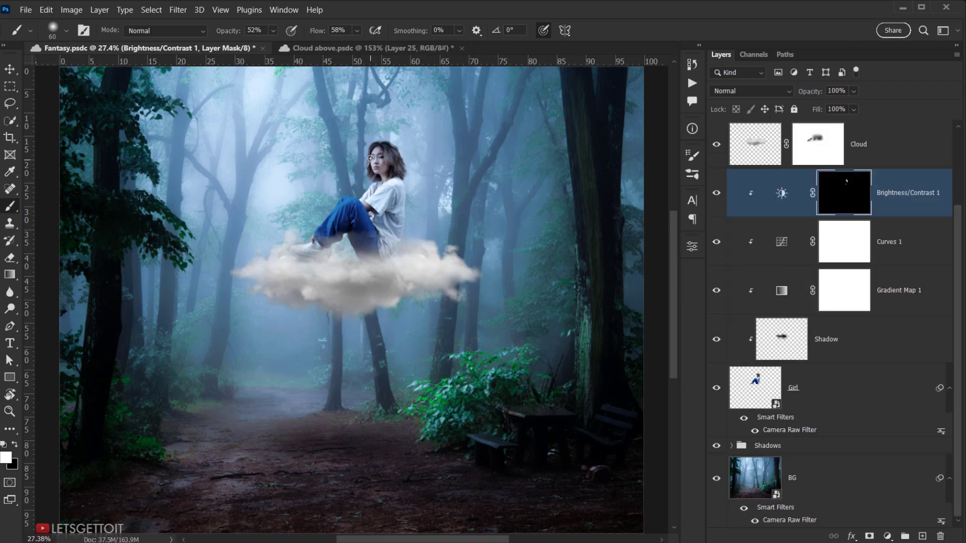
scroll(382, 160, up, 4)
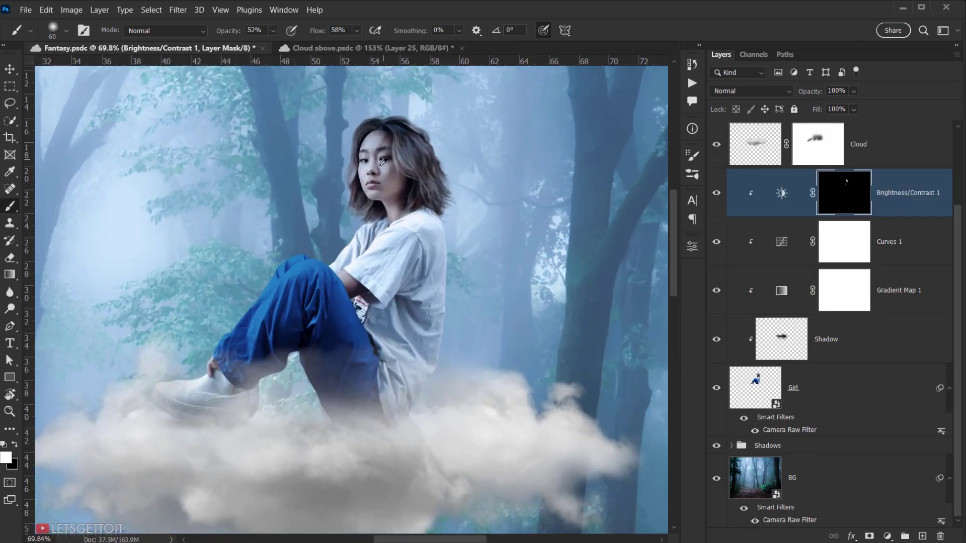
scroll(382, 160, up, 6)
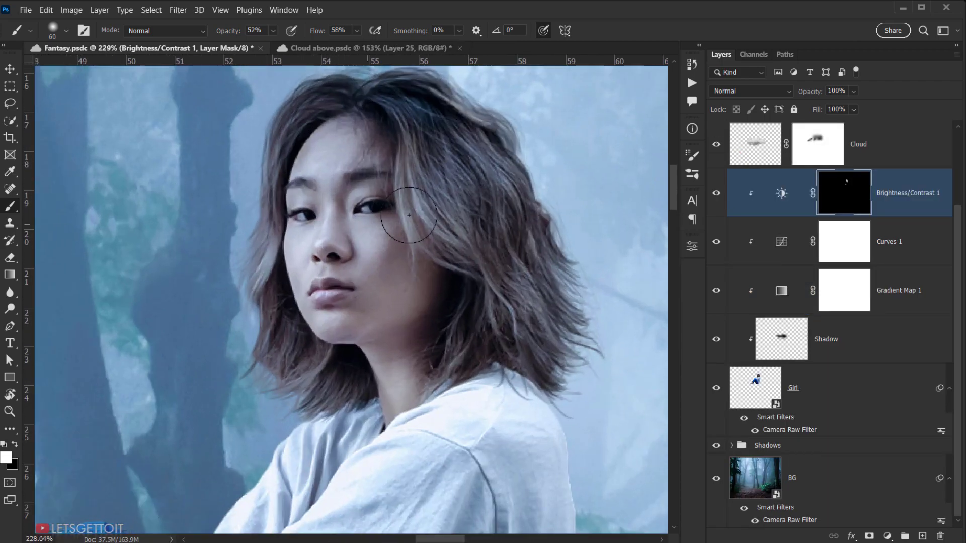
scroll(346, 141, down, 5)
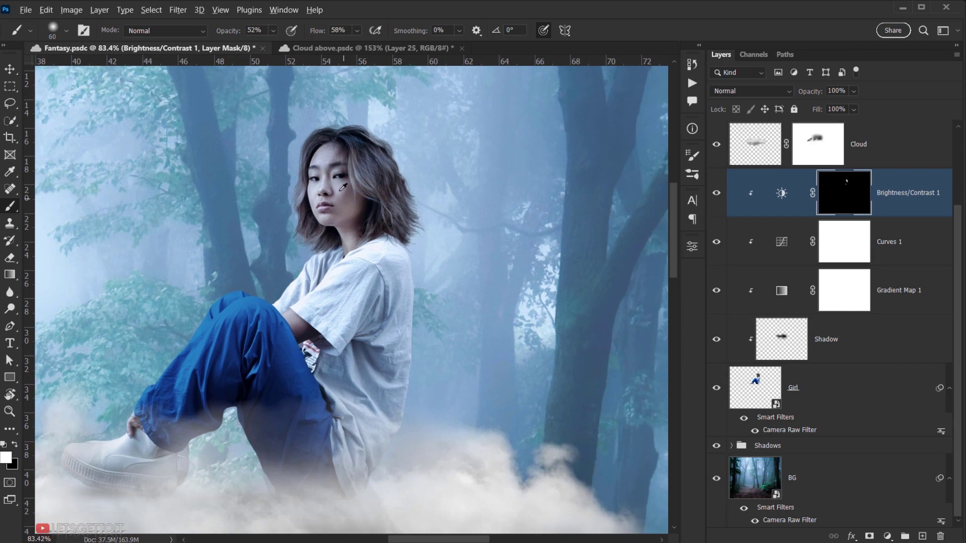
- Set the brush diameter to 74 px and add a new empty layer clipped above Brightness/Contrast 1
scroll(343, 187, up, 3)
drag(348, 198, 356, 198)
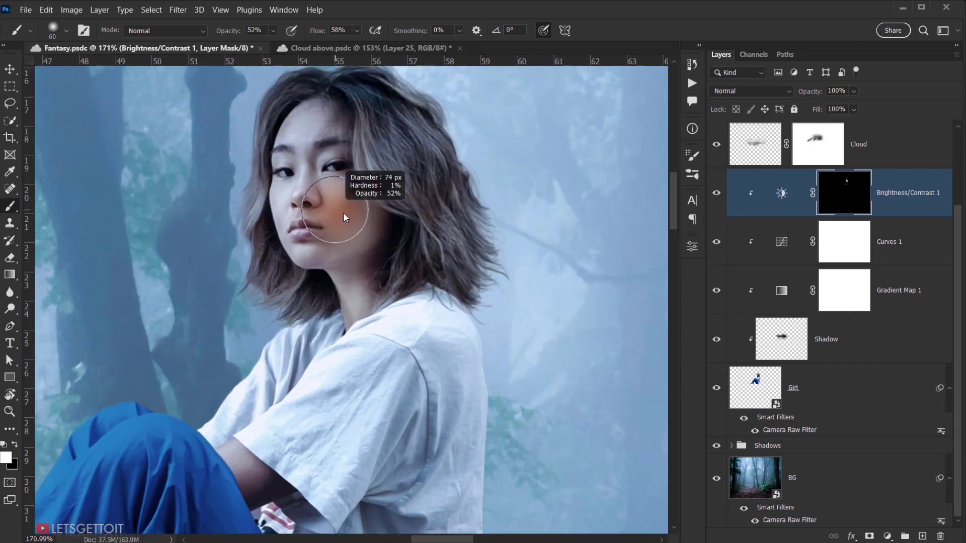
click(922, 536)
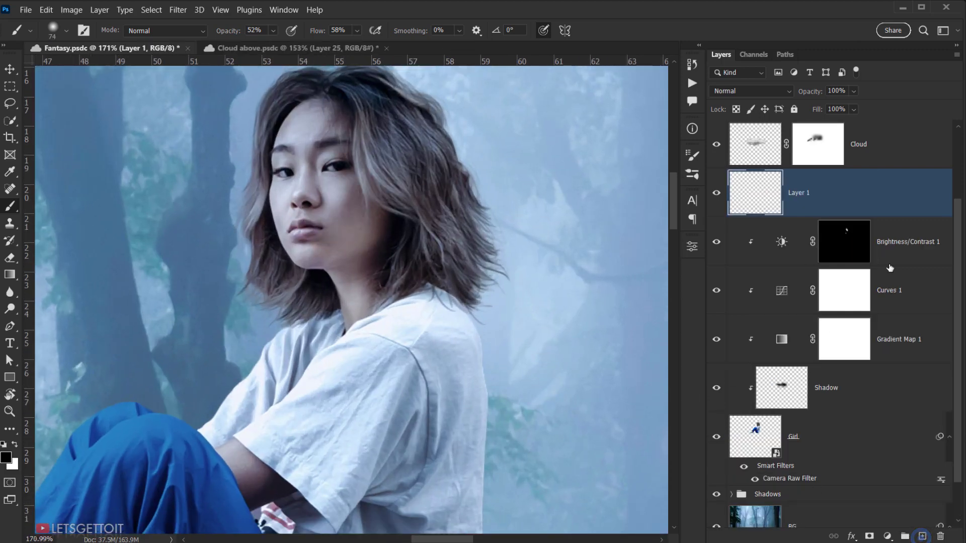
key(x)
alt+click(848, 216)
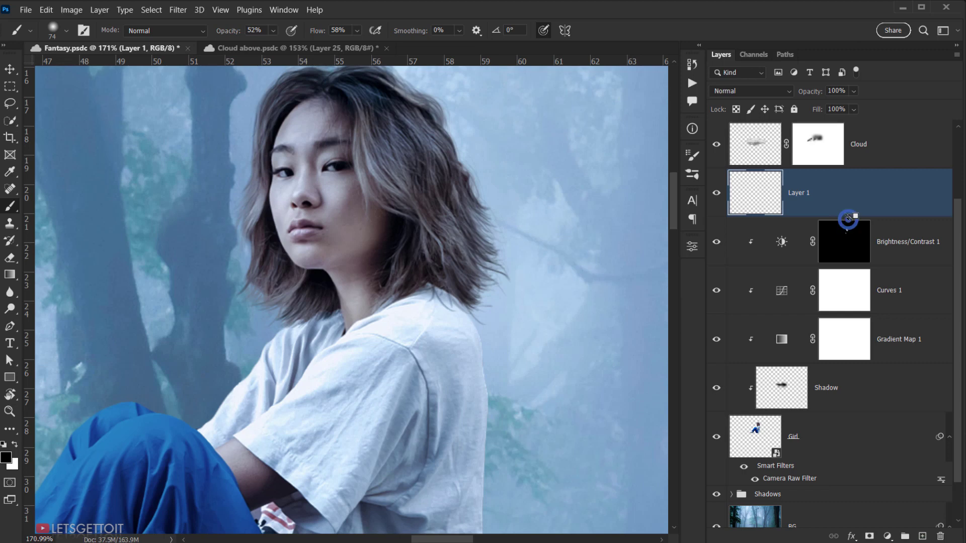
- Rename the new clipped layer as Eyes and make white the painting color for the eye close-up
double_click(829, 192)
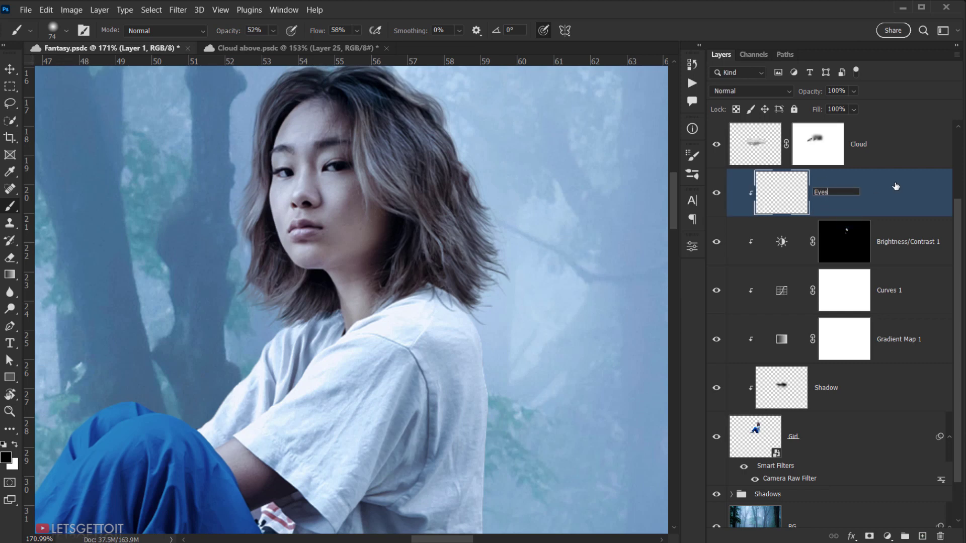
key(Return)
scroll(377, 146, up, 9)
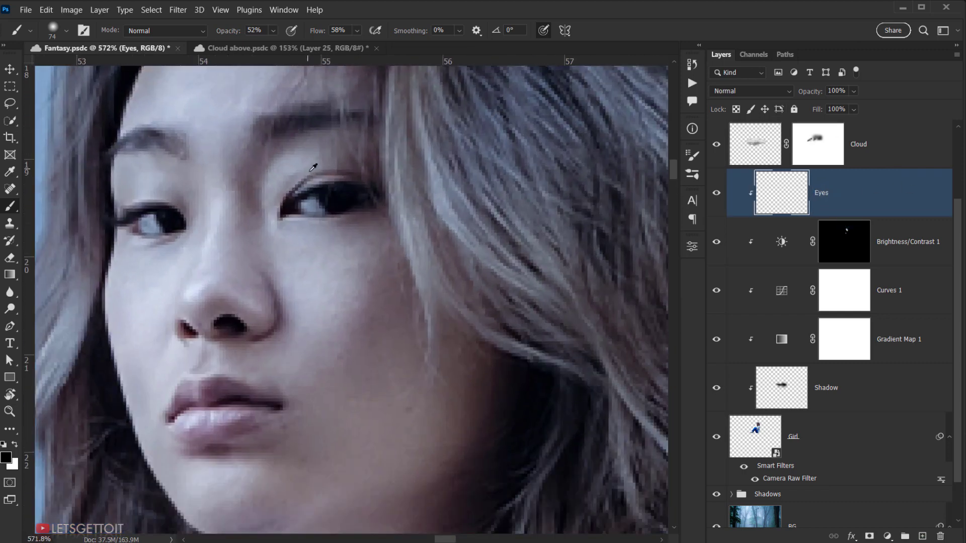
mouse_move(324, 213)
mouse_down()
mouse_move(266, 226)
mouse_move(288, 225)
mouse_up()
scroll(310, 216, down, 5)
scroll(307, 216, up, 4)
click(15, 445)
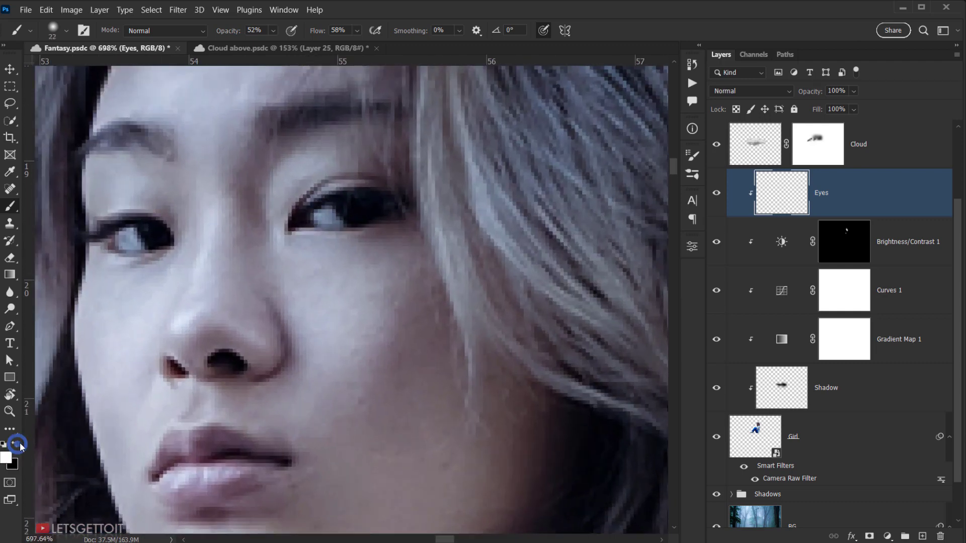
- Set up a 6 px Soft Round Pressure Size brush at 34% opacity for painting the irises
drag(347, 262, 333, 273)
mouse_move(353, 216)
mouse_down()
mouse_move(342, 220)
mouse_move(351, 211)
mouse_up()
scroll(354, 201, up, 5)
scroll(351, 211, down, 5)
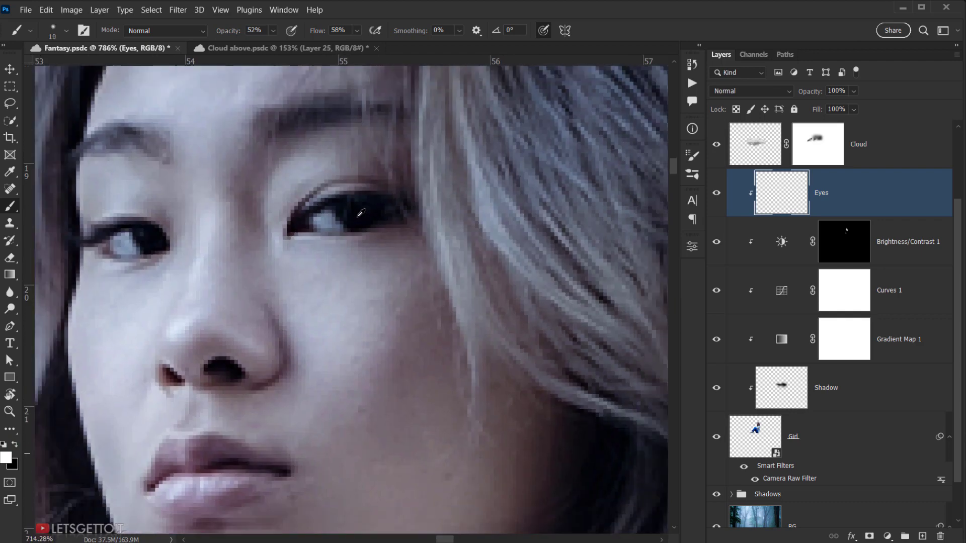
drag(332, 251, 329, 252)
scroll(343, 232, up, 2)
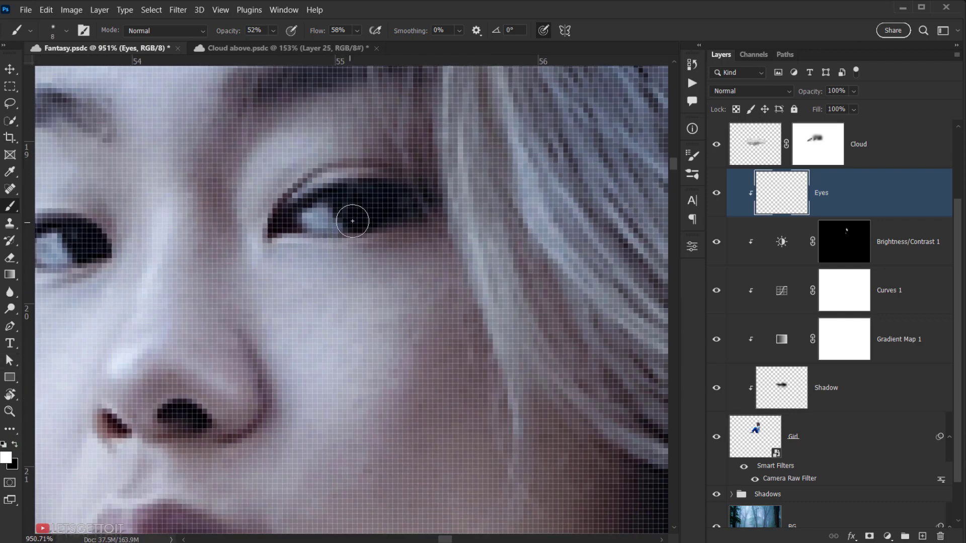
scroll(353, 217, down, 1)
drag(351, 214, 344, 219)
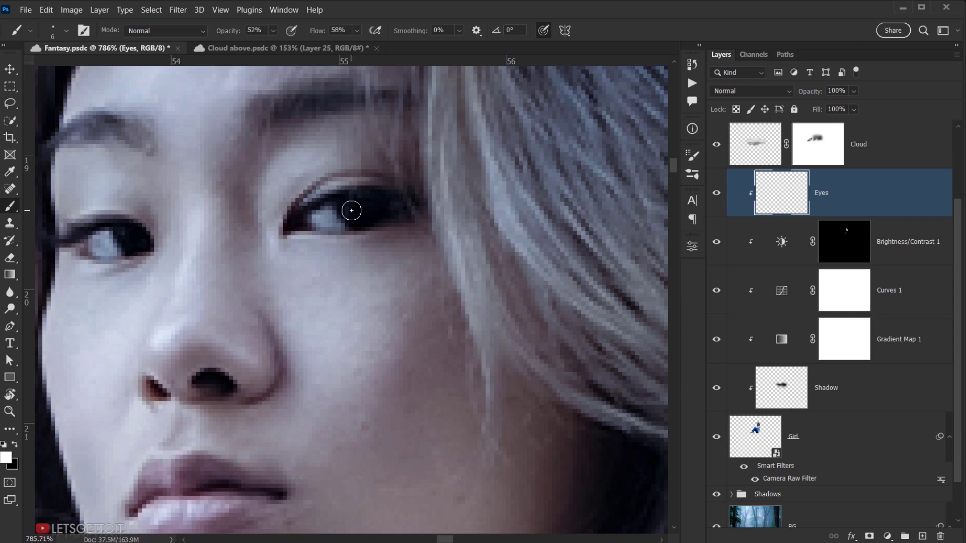
right_click(306, 198)
click(417, 309)
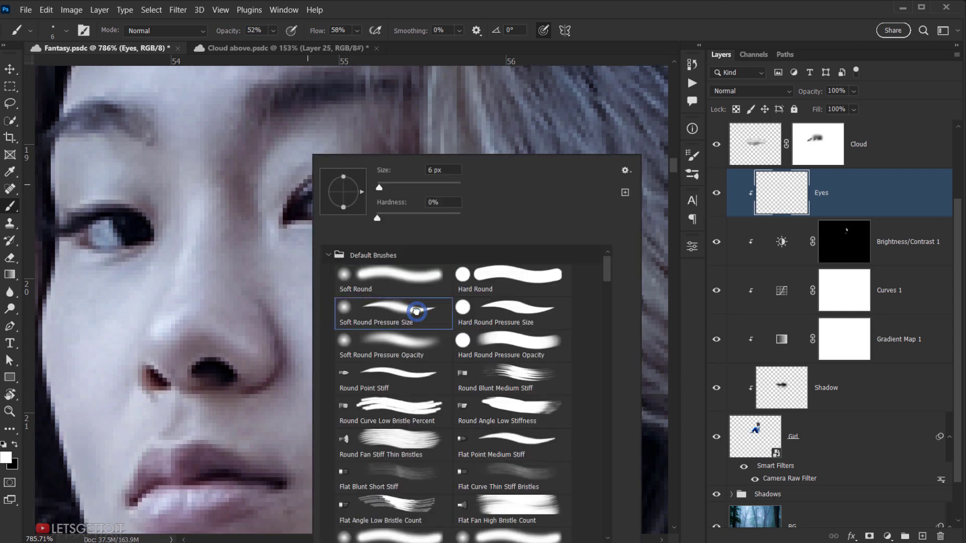
click(636, 11)
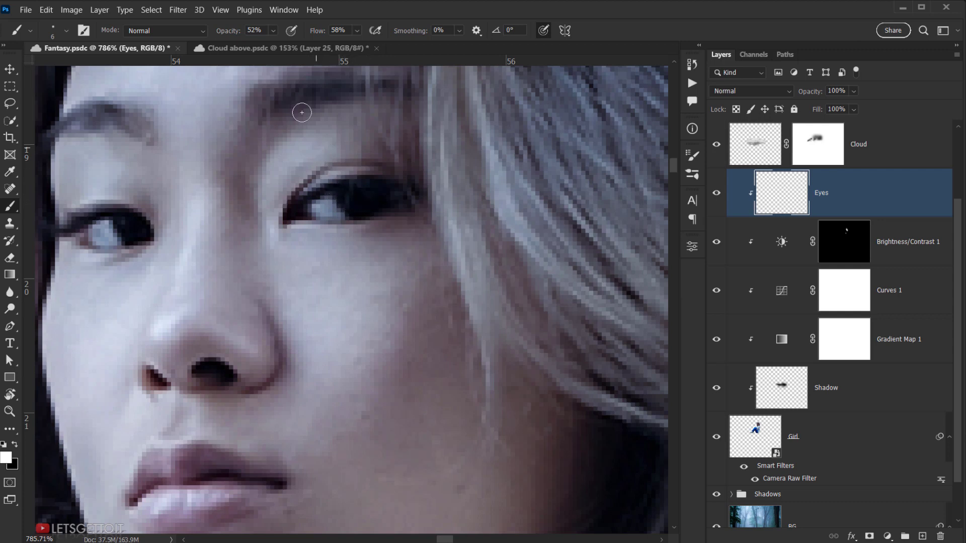
drag(240, 32, 243, 32)
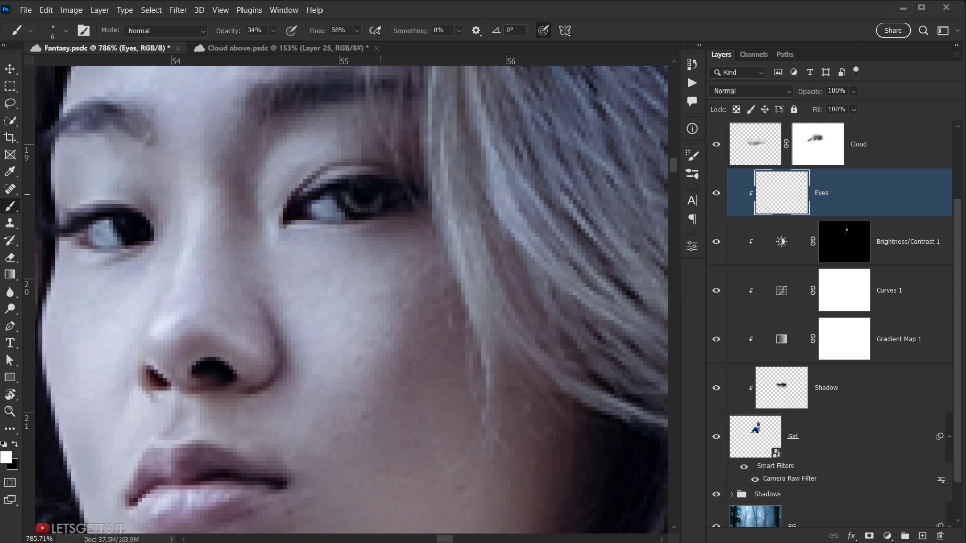
- Paint faint white reflections inside both irises on the Eyes layer and undo the last stroke
mouse_move(370, 205)
mouse_down()
mouse_move(341, 186)
mouse_move(360, 204)
mouse_move(383, 190)
mouse_move(386, 201)
mouse_move(356, 210)
mouse_move(340, 199)
mouse_move(348, 187)
mouse_move(373, 202)
mouse_move(381, 185)
mouse_move(370, 200)
mouse_move(379, 186)
mouse_move(345, 202)
mouse_move(386, 216)
mouse_up()
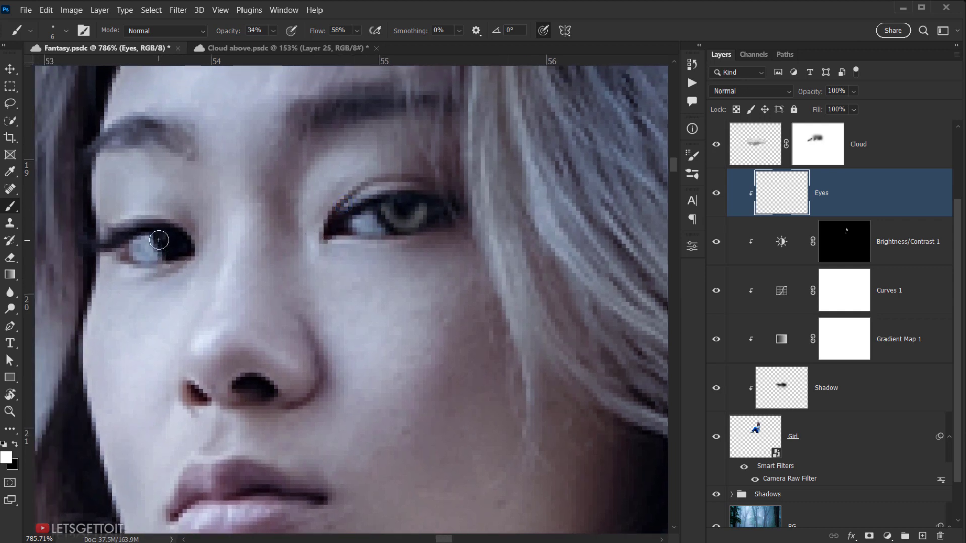
mouse_move(174, 244)
mouse_down()
mouse_move(188, 243)
mouse_move(173, 250)
mouse_up()
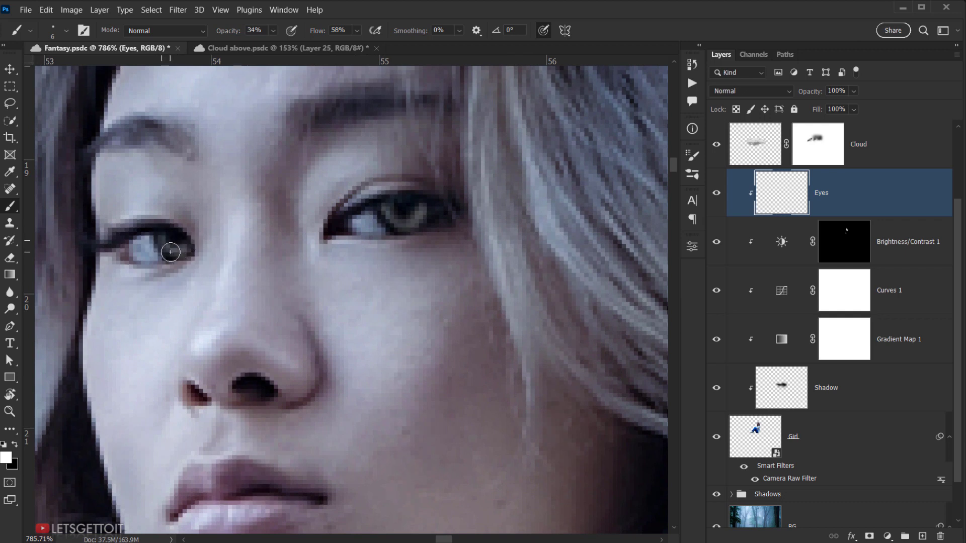
mouse_move(388, 202)
mouse_down()
mouse_move(397, 225)
mouse_move(420, 209)
mouse_move(412, 225)
mouse_move(433, 216)
mouse_move(399, 226)
mouse_move(386, 213)
mouse_move(416, 226)
mouse_move(426, 212)
mouse_move(405, 219)
mouse_up()
key(ctrl+z)
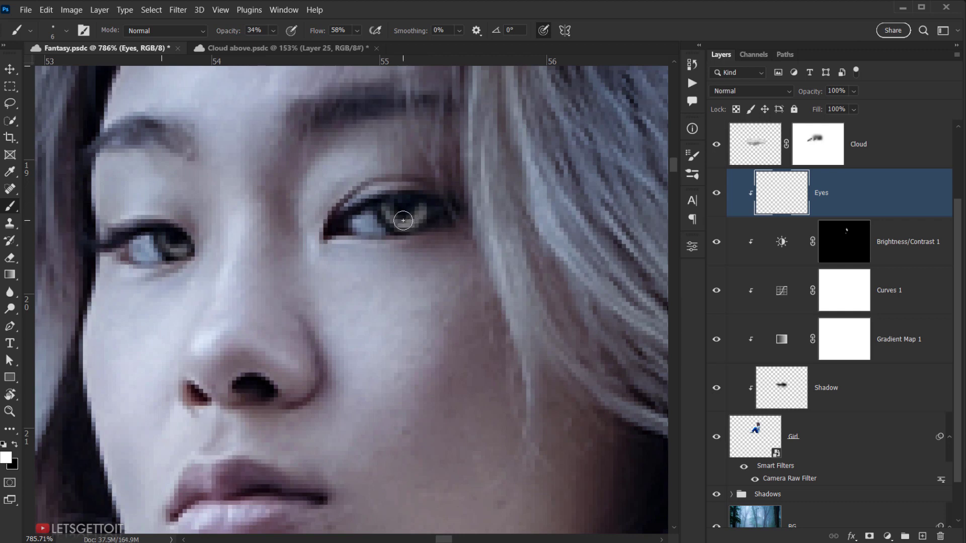
- Build up the white highlights in both irises with more soft strokes, and switch the painting color back to black
key(x)
drag(254, 231, 169, 261)
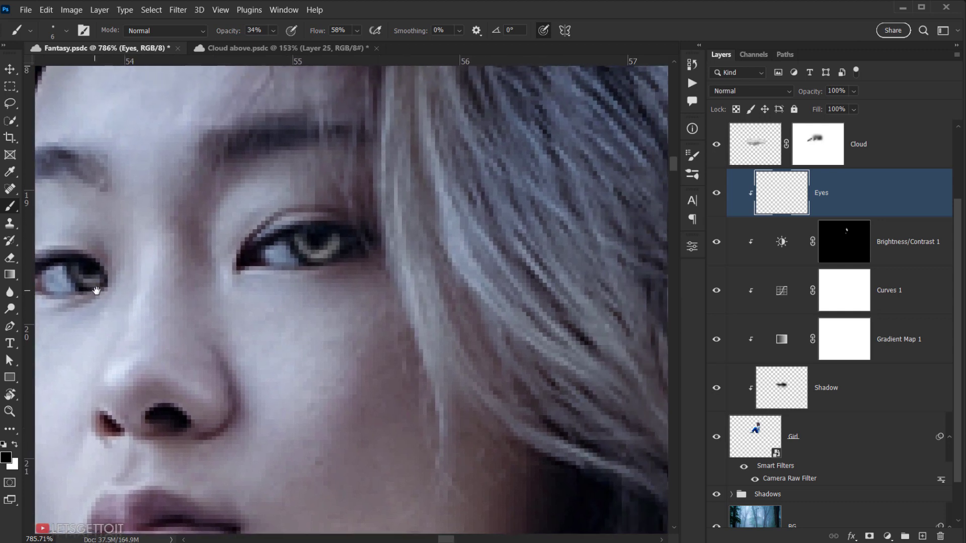
key(x)
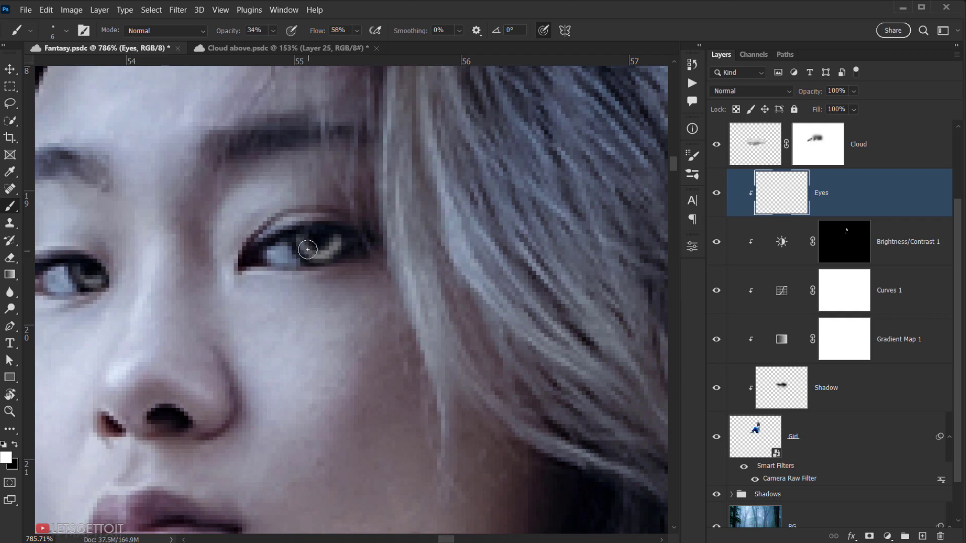
drag(311, 257, 390, 236)
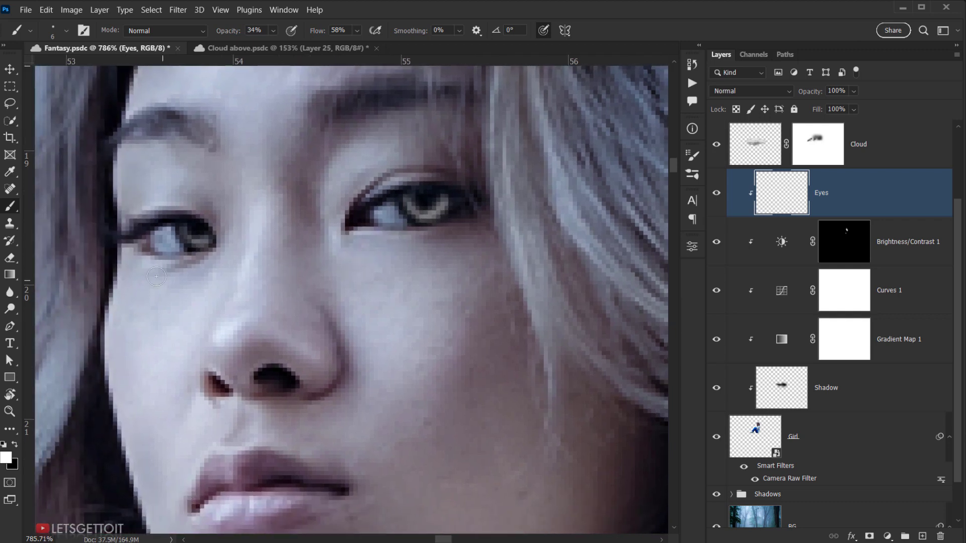
mouse_move(177, 235)
mouse_down()
mouse_move(183, 226)
mouse_move(194, 247)
mouse_move(213, 248)
mouse_move(200, 251)
mouse_up()
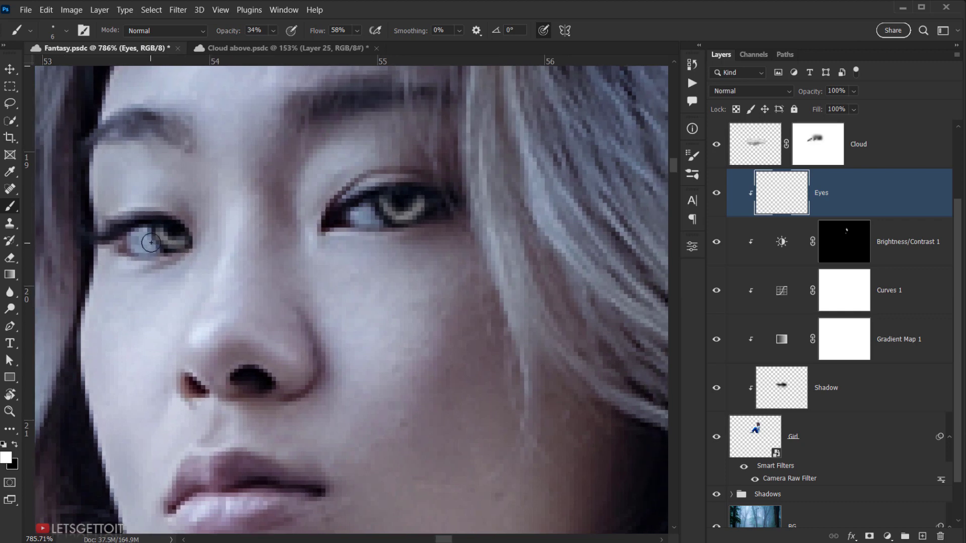
key(x)
- Check the painted eyes against the whole face and set the Eyes layer's blend mode to Screen
scroll(428, 253, down, 10)
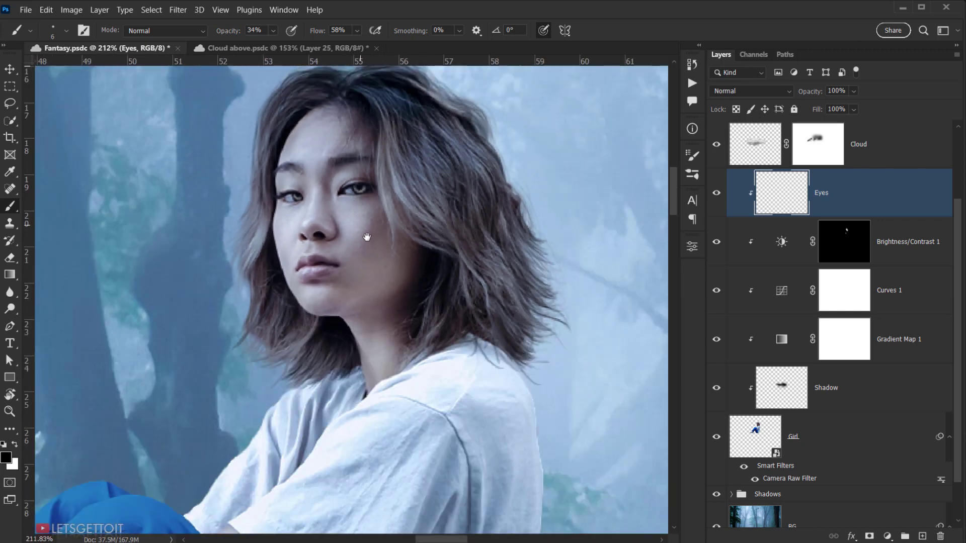
scroll(352, 221, down, 3)
scroll(360, 216, up, 5)
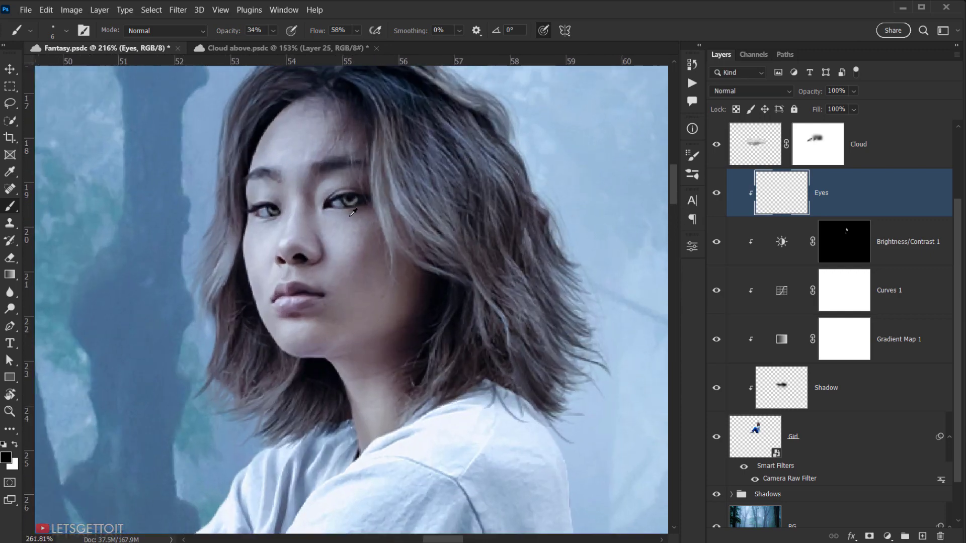
scroll(360, 215, up, 6)
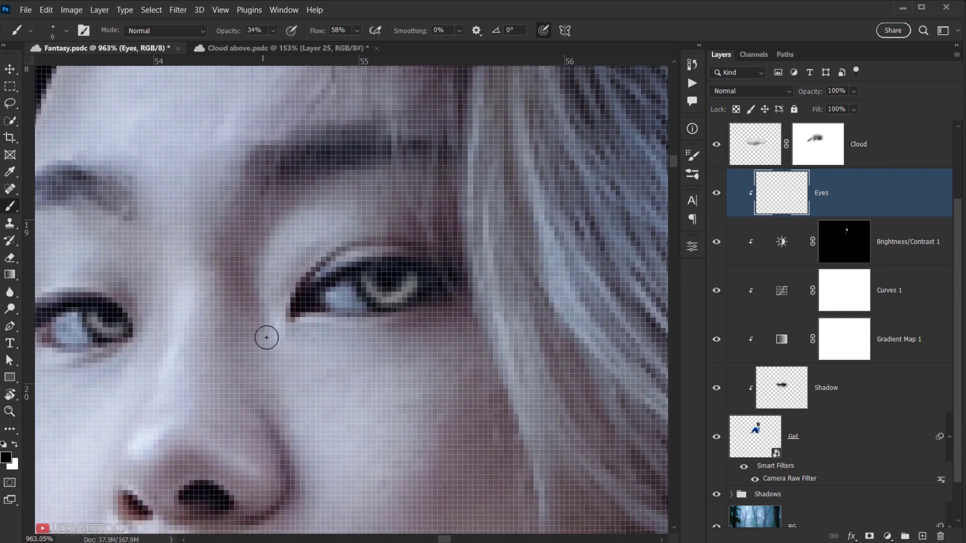
scroll(377, 298, down, 10)
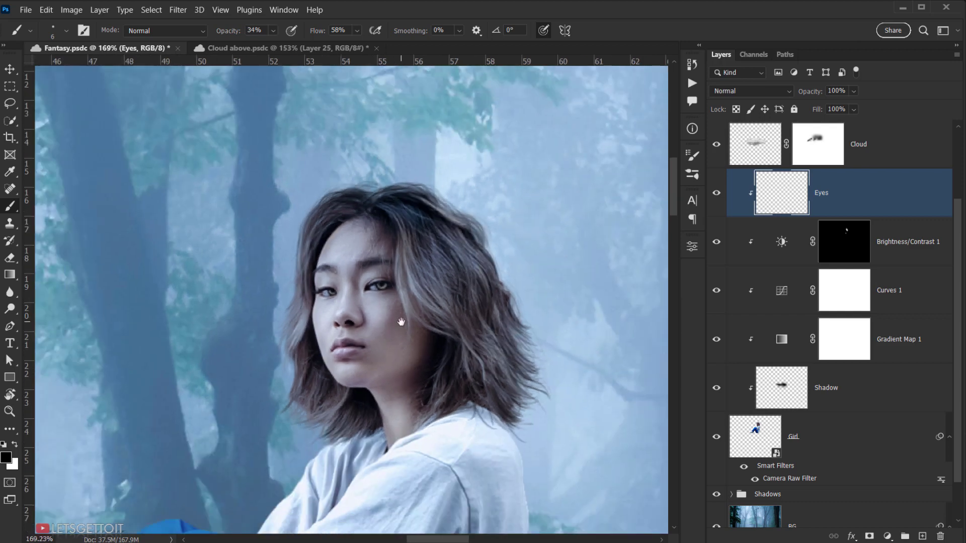
scroll(361, 308, up, 4)
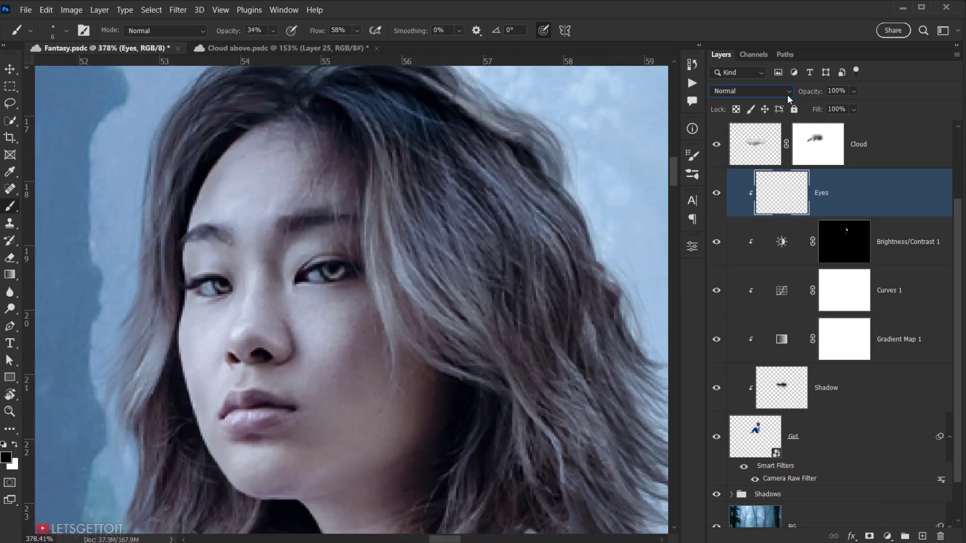
click(787, 95)
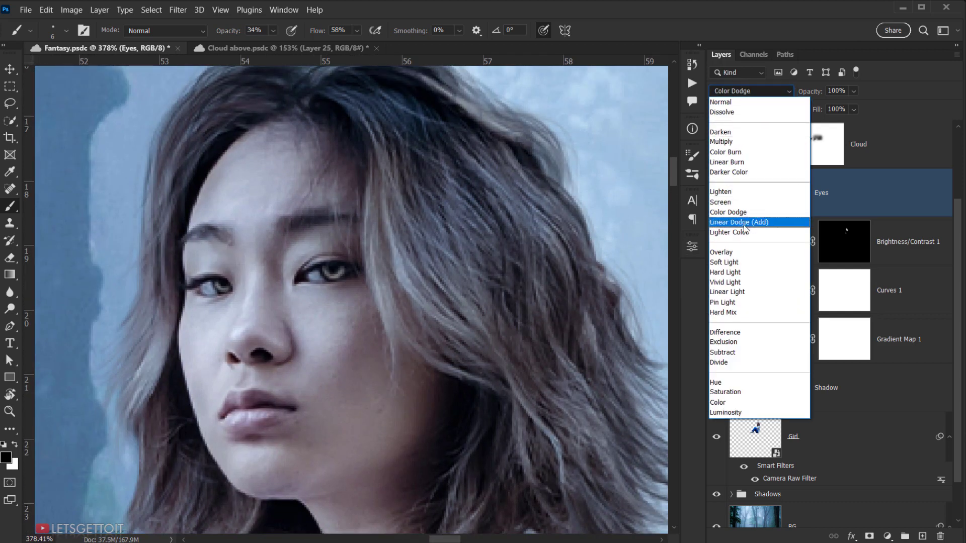
click(723, 203)
drag(264, 294, 248, 294)
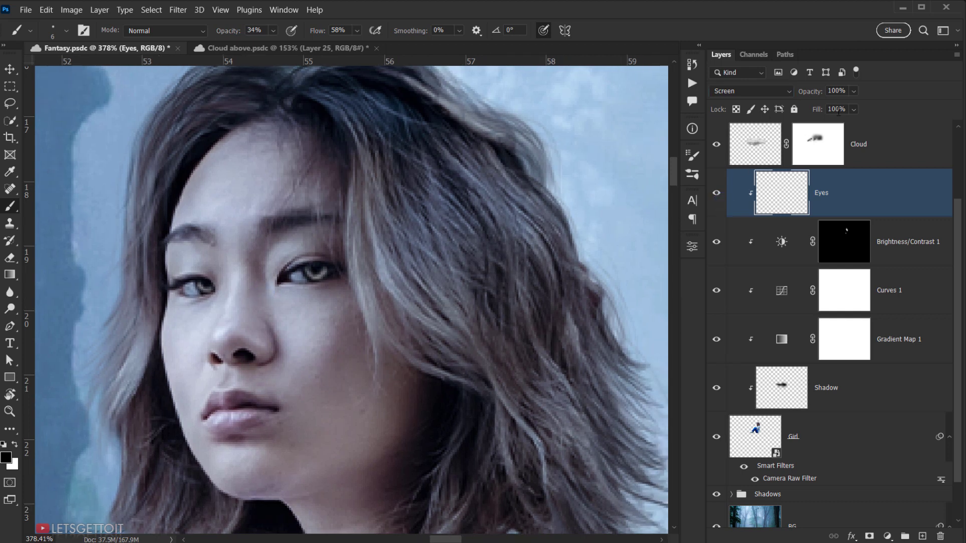
- Lower the Eyes layer's opacity to 71% and compare the eyes in the full scene and up close
click(854, 95)
drag(856, 101, 848, 105)
scroll(298, 346, down, 10)
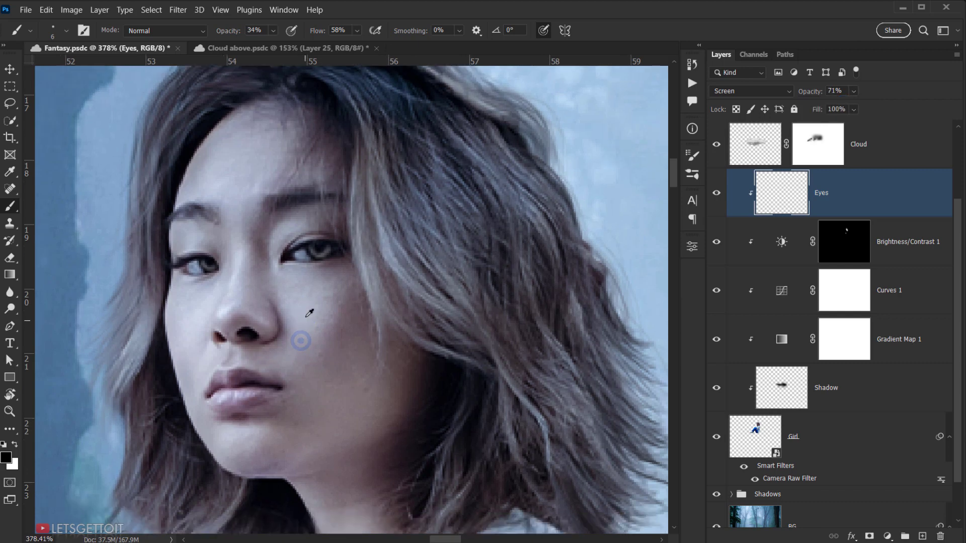
scroll(311, 335, down, 4)
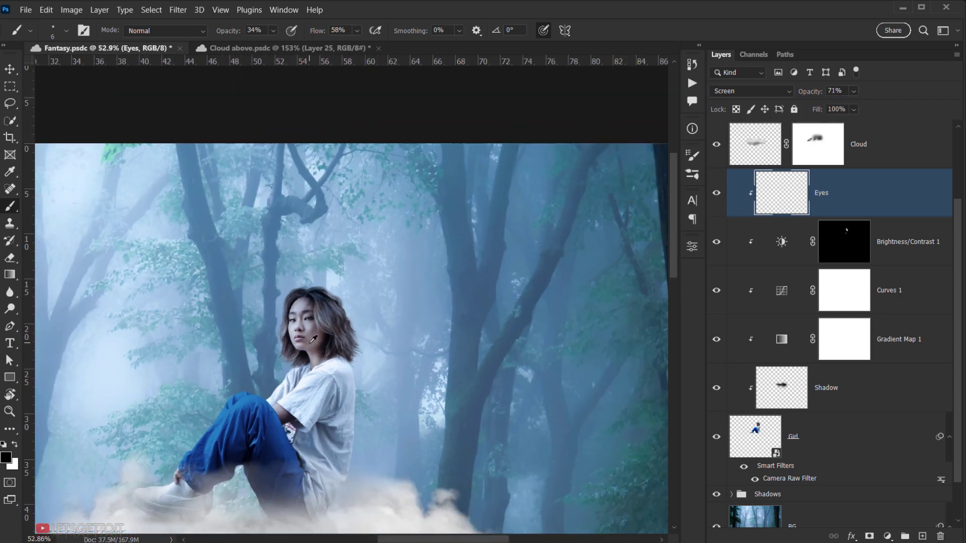
scroll(307, 322, up, 8)
scroll(304, 308, up, 5)
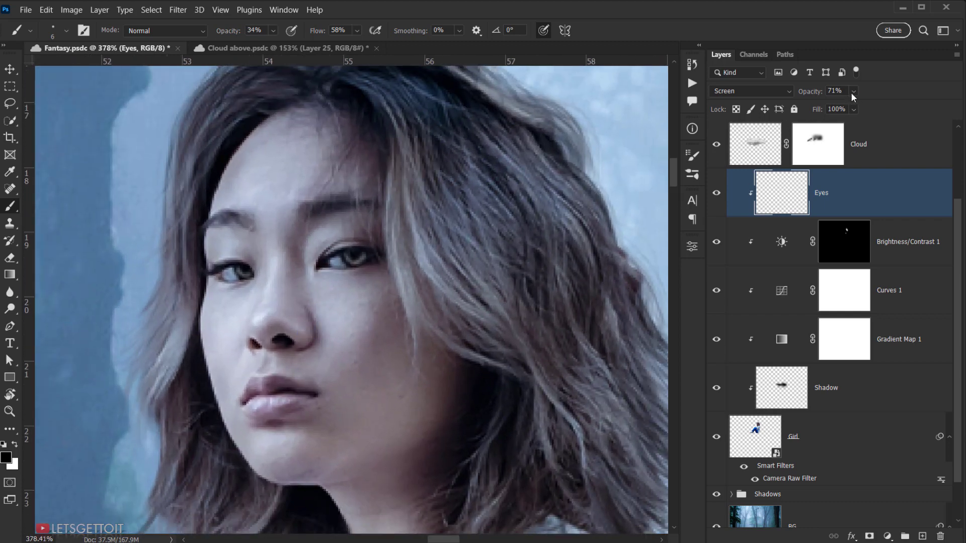
- Reduce the Eyes layer's opacity to 60% and inspect the irises from near and far
drag(863, 106, 858, 108)
scroll(297, 328, down, 7)
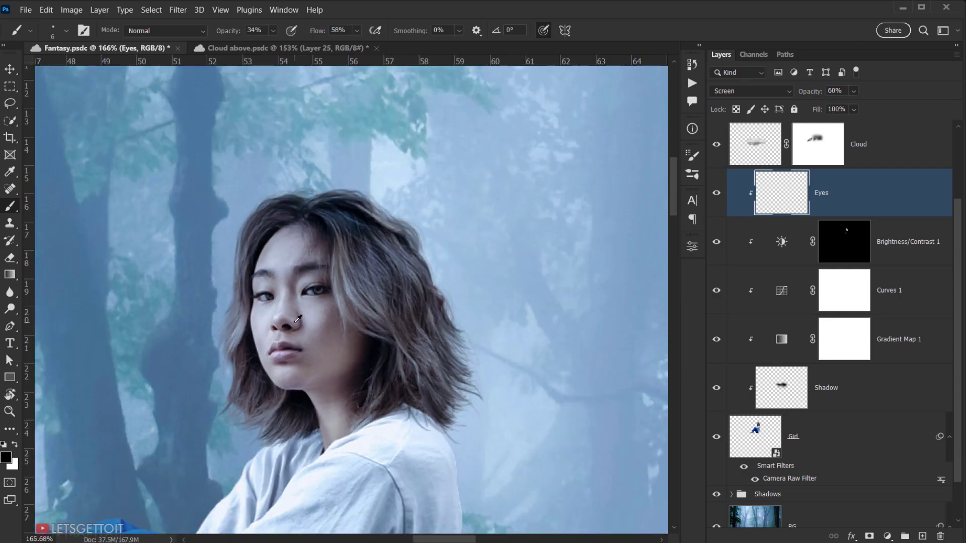
scroll(296, 327, up, 4)
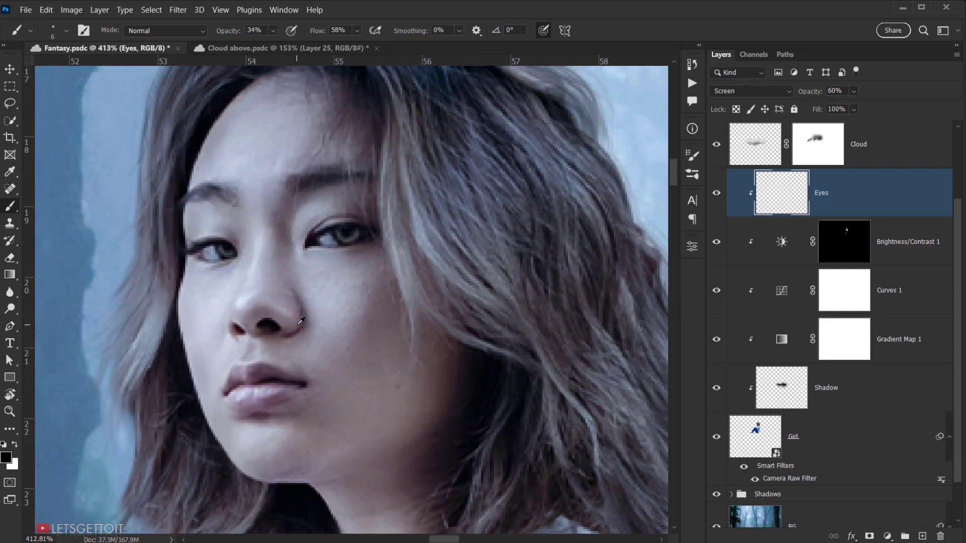
scroll(297, 325, down, 7)
scroll(297, 325, up, 4)
scroll(336, 268, up, 4)
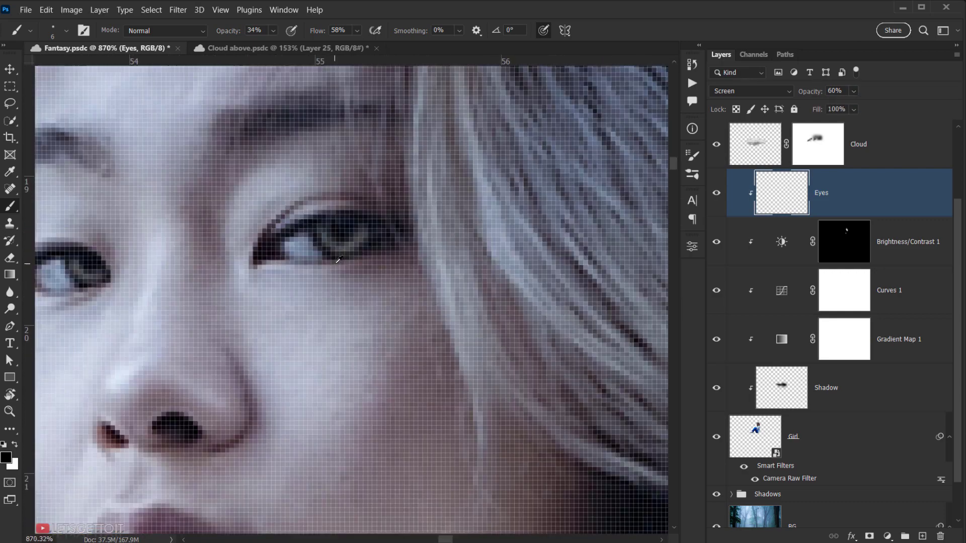
scroll(336, 268, down, 3)
- Enlarge the brush to 9 px and set the Eyes layer's opacity to 73%
key(bracketright)
key(bracketright)
key(bracketright)
scroll(403, 244, up, 3)
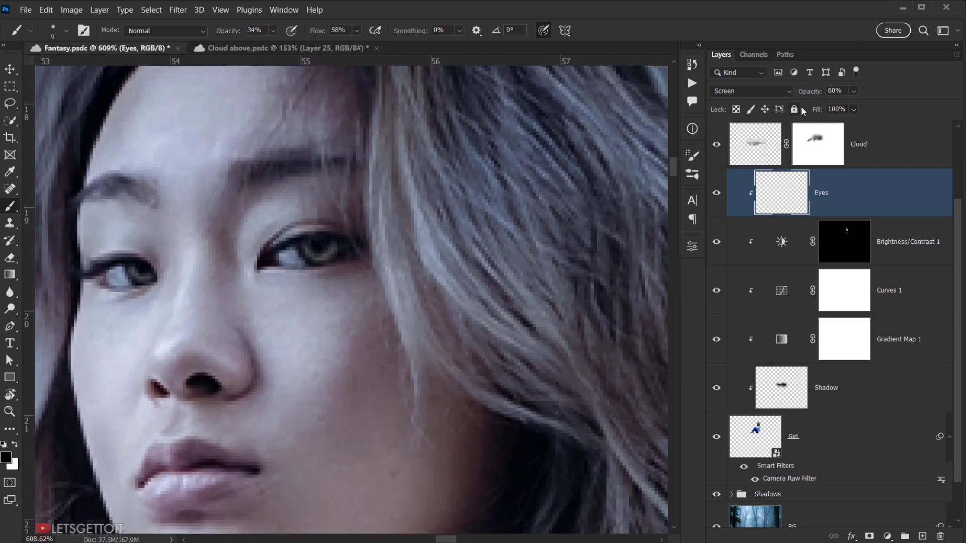
click(852, 95)
drag(864, 108, 869, 110)
scroll(339, 244, up, 2)
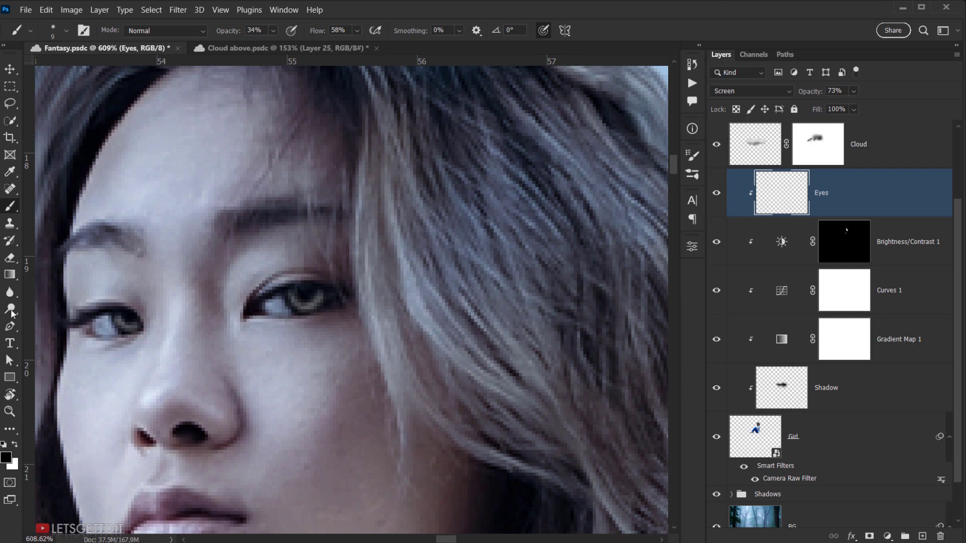
- Soften the painted highlights in both irises with the Blur tool at 12% strength, reducing its size to 8 px
click(12, 296)
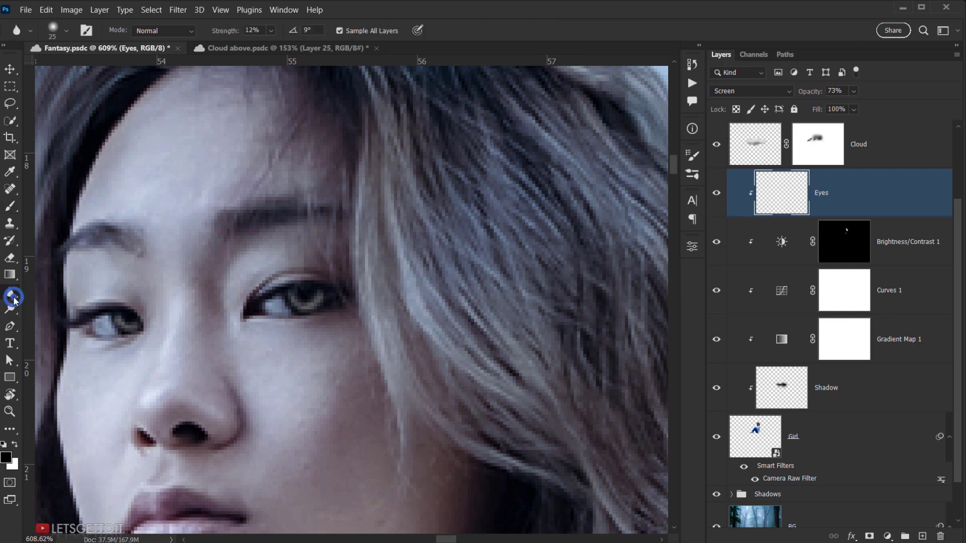
click(90, 295)
drag(230, 317, 207, 324)
scroll(268, 330, up, 8)
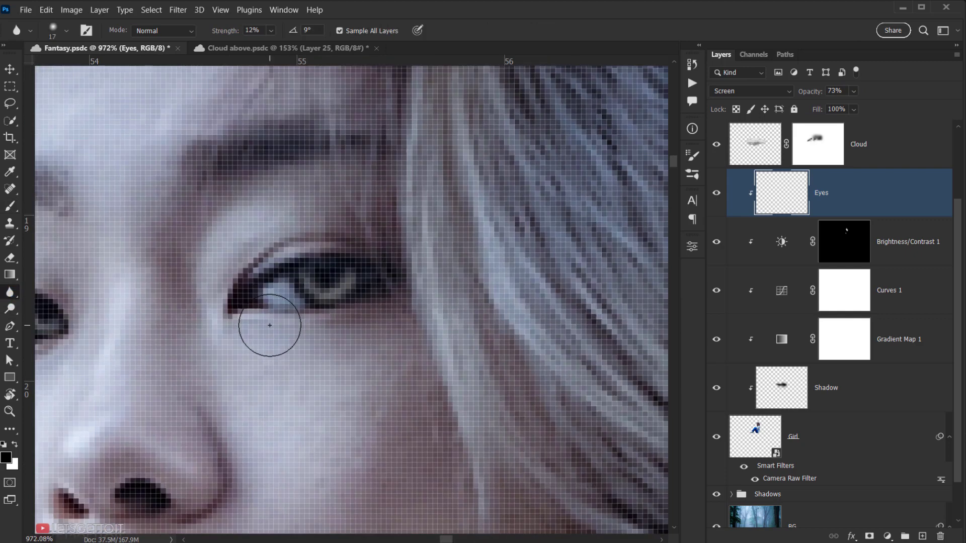
mouse_move(317, 288)
mouse_down()
mouse_move(298, 295)
mouse_move(304, 282)
mouse_move(319, 291)
mouse_move(339, 279)
mouse_up()
scroll(301, 301, down, 5)
scroll(302, 292, down, 3)
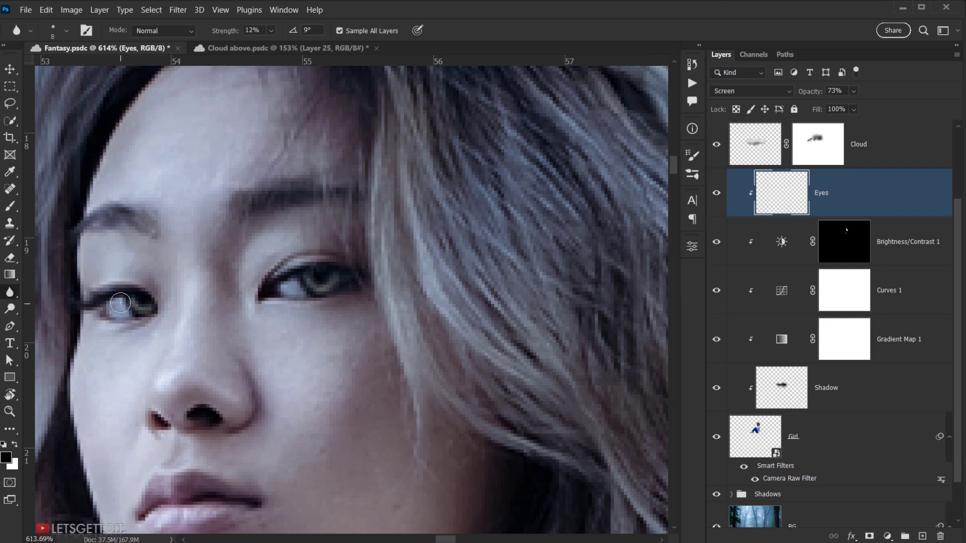
drag(124, 303, 149, 309)
scroll(319, 324, down, 3)
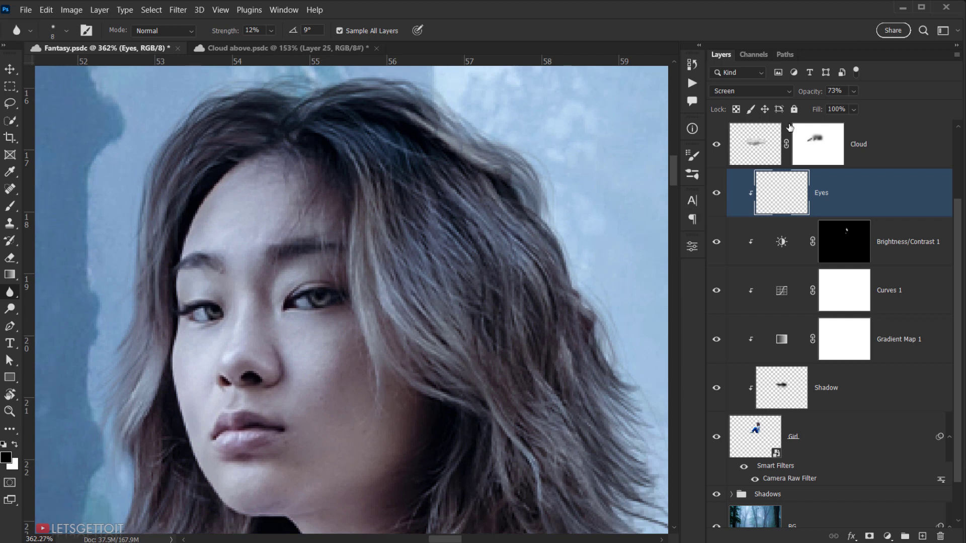
- Raise the Eyes layer's opacity to 76% and check the eyes from a distance and up close
drag(812, 94, 823, 94)
scroll(288, 327, down, 5)
scroll(289, 342, down, 4)
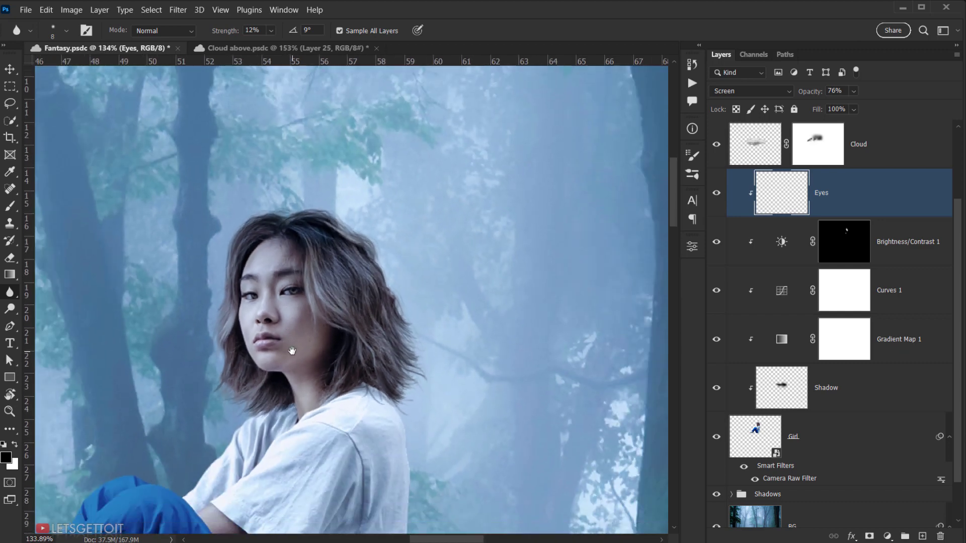
scroll(292, 343, up, 10)
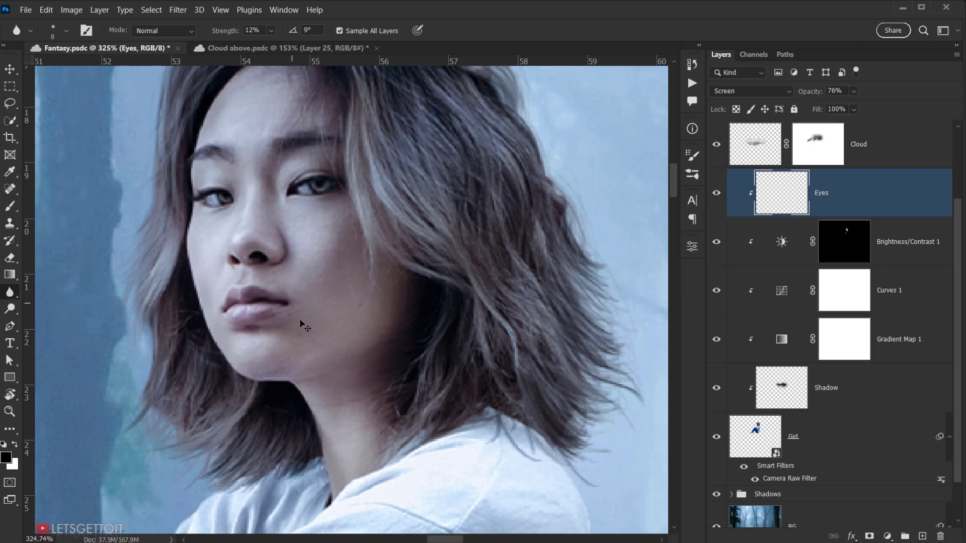
- Add a new layer above the Eyes layer, clipped to the girl, and name it Lips
click(922, 536)
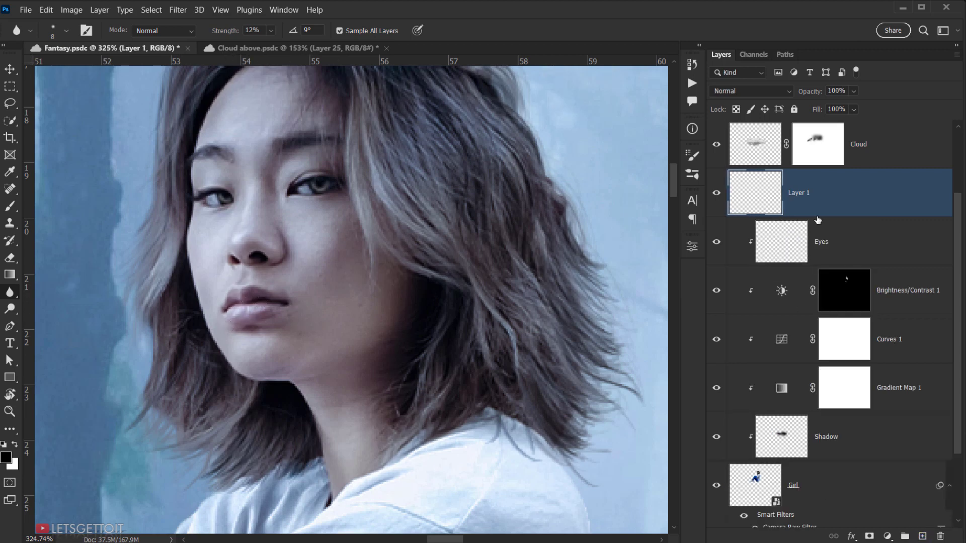
alt+click(850, 213)
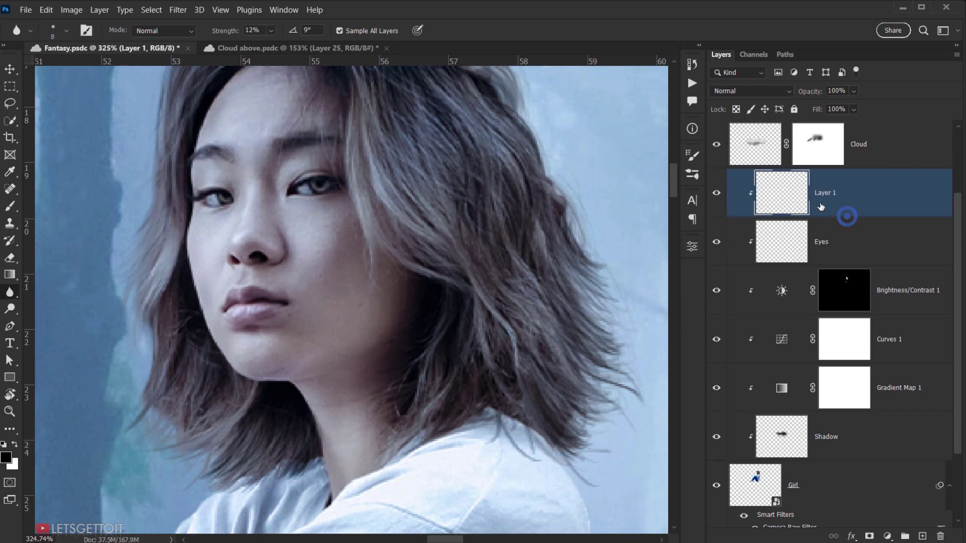
double_click(824, 193)
text(Lips)
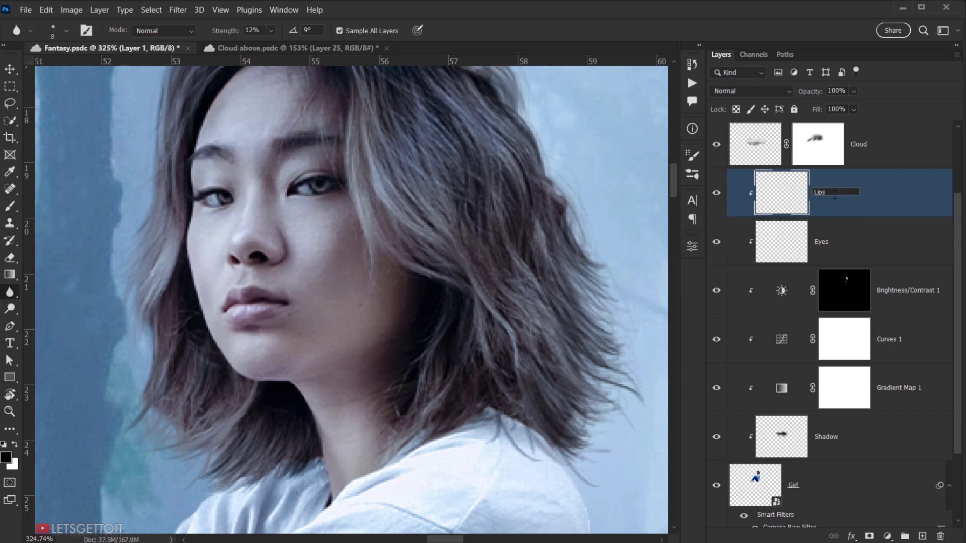
key(Return)
- Rename the Lips layer as Eye shadow
double_click(821, 193)
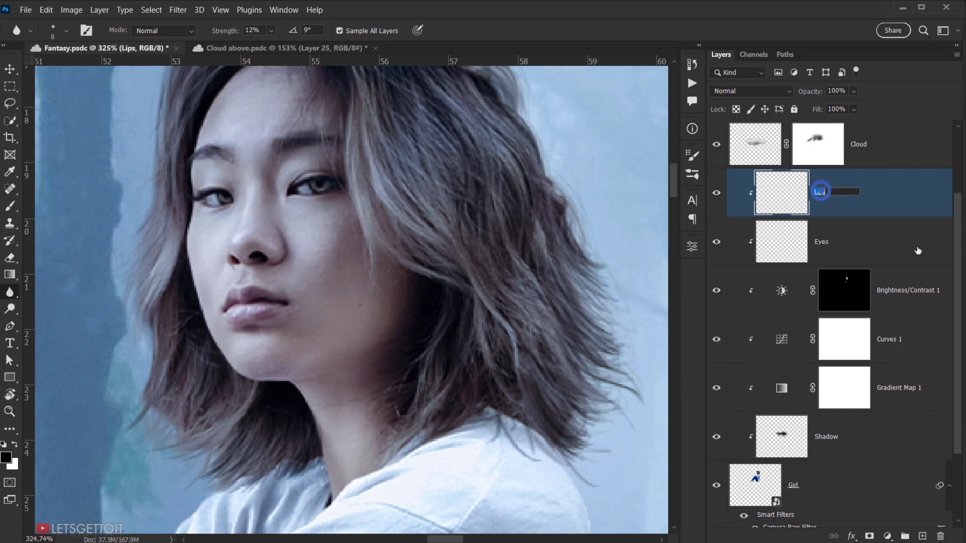
key(Return)
drag(319, 207, 320, 211)
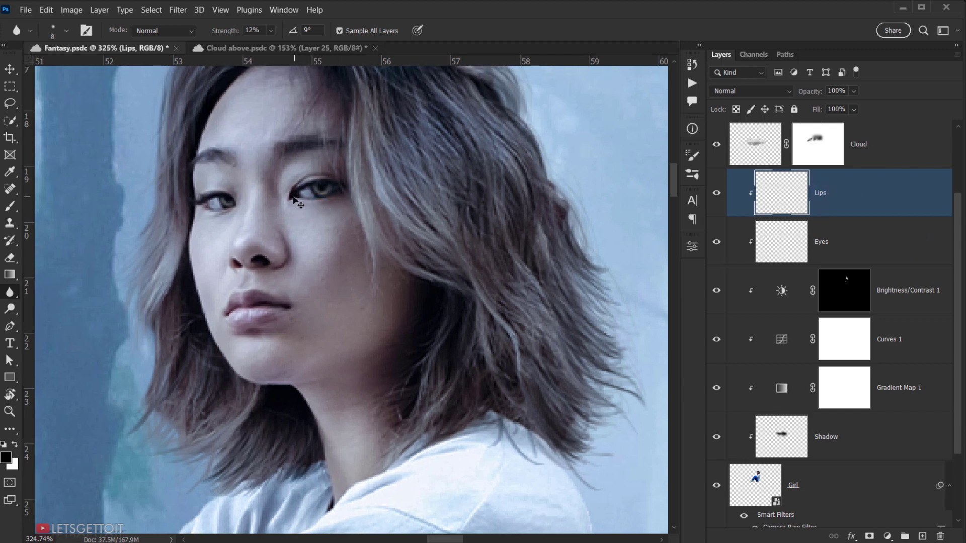
double_click(820, 196)
key(Return)
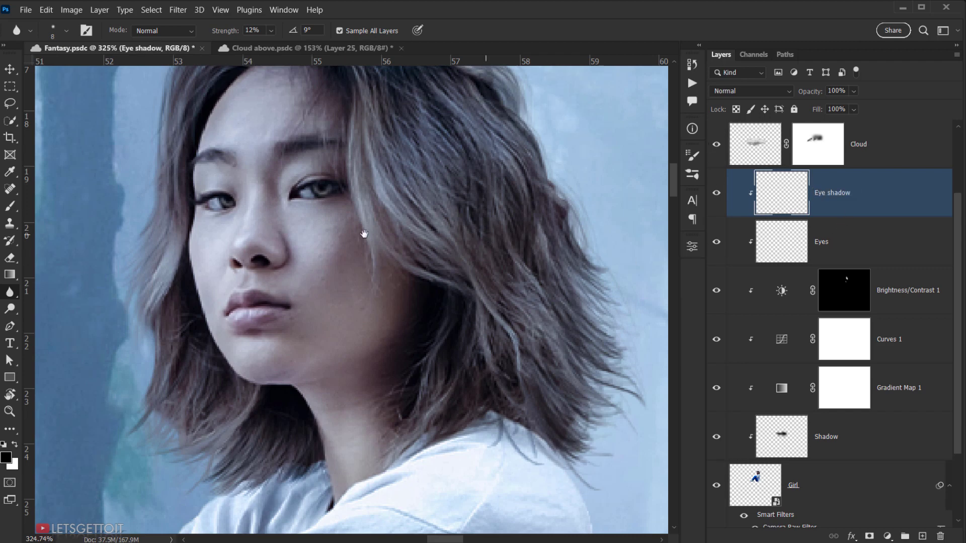
- Change the foreground color from black to a dark red for the eye shadow
drag(360, 241, 334, 263)
scroll(141, 344, up, 2)
scroll(43, 430, down, 2)
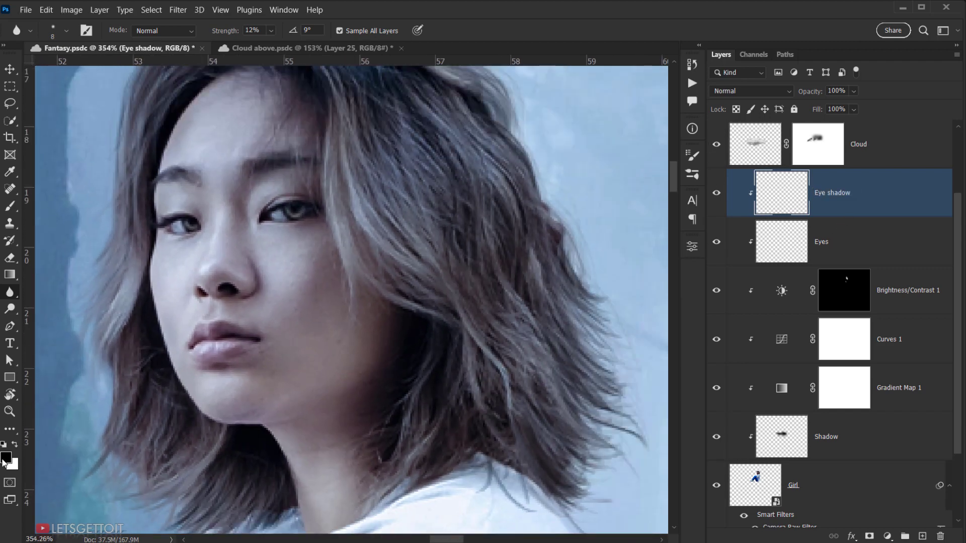
click(5, 459)
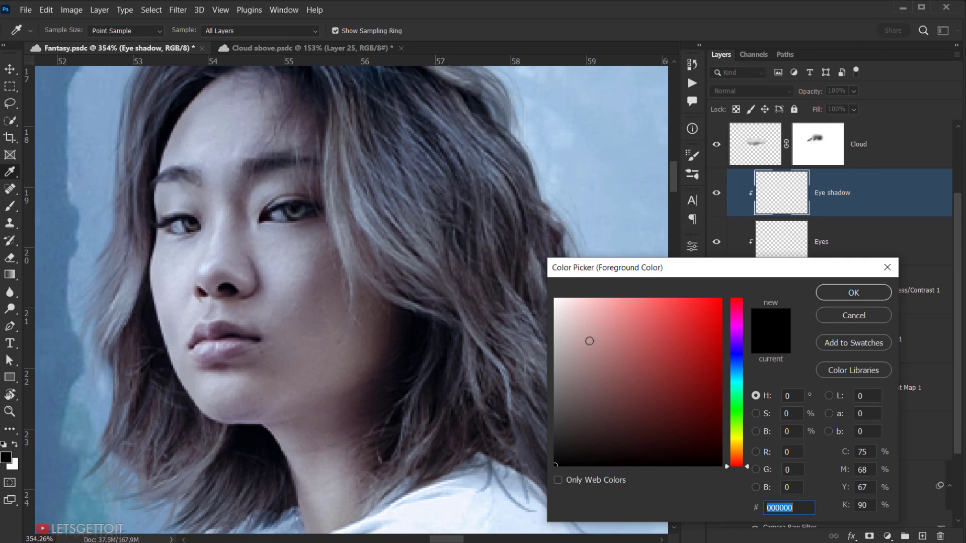
drag(719, 370, 719, 396)
click(863, 297)
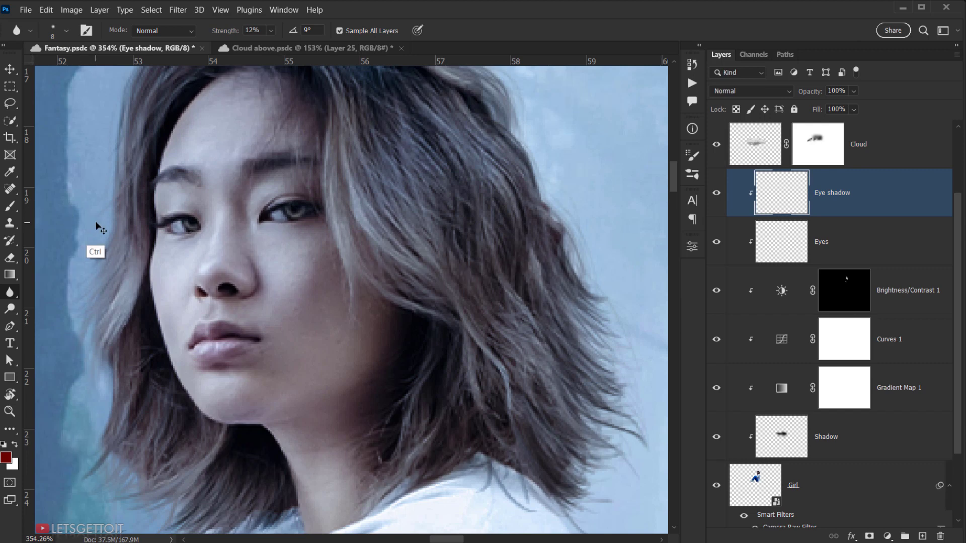
- Brush dark red along the upper and lower lids of the eye nearest the falling hair on the Eye shadow layer
click(10, 209)
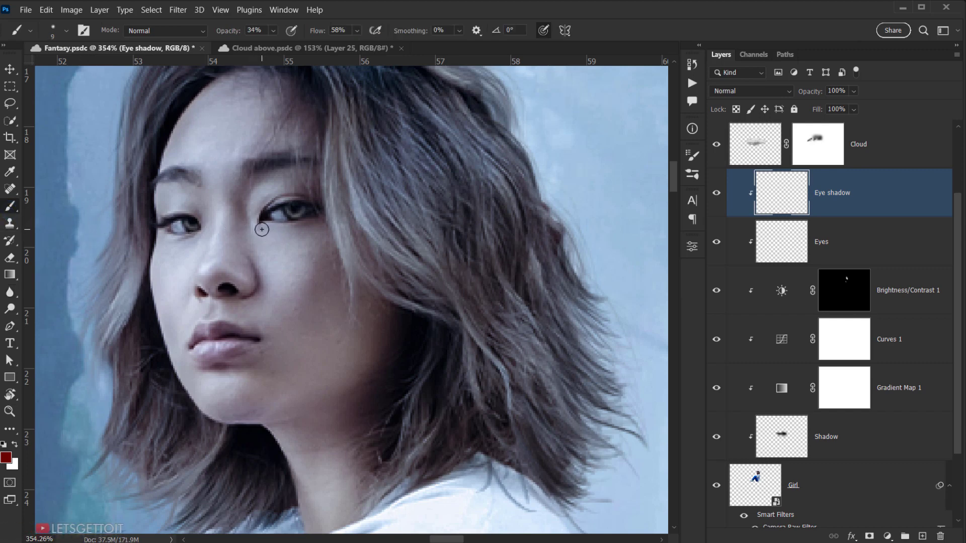
mouse_move(262, 229)
mouse_down()
mouse_move(312, 221)
mouse_move(259, 227)
mouse_move(272, 225)
mouse_up()
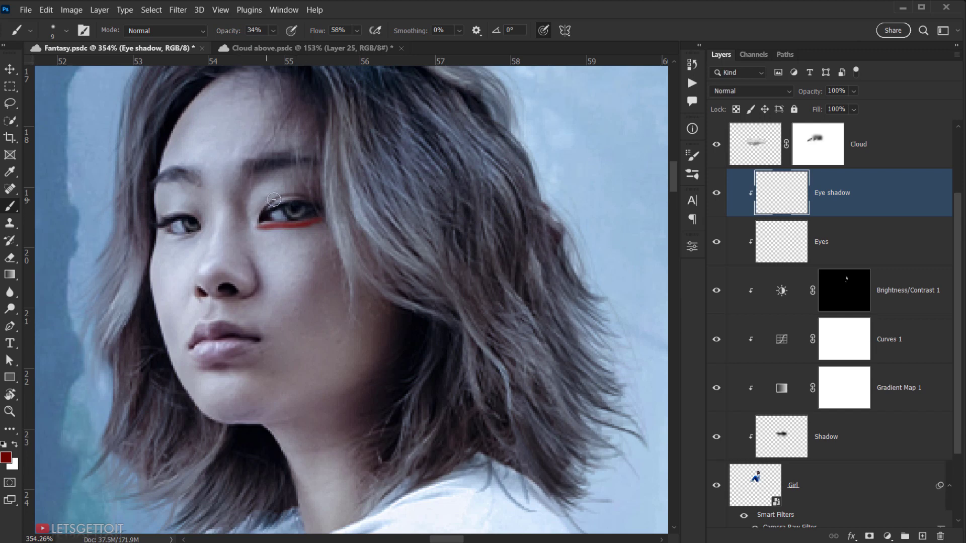
mouse_move(301, 196)
mouse_down()
mouse_move(311, 195)
mouse_move(267, 206)
mouse_move(254, 226)
mouse_move(298, 229)
mouse_move(265, 231)
mouse_up()
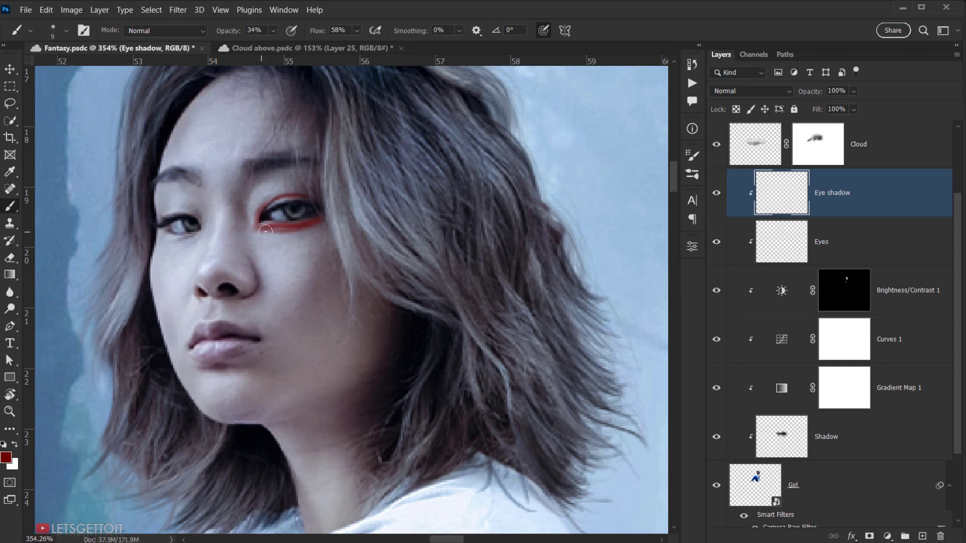
mouse_move(287, 201)
mouse_down()
mouse_move(308, 199)
mouse_move(263, 208)
mouse_move(280, 196)
mouse_move(259, 210)
mouse_move(294, 196)
mouse_move(320, 201)
mouse_up()
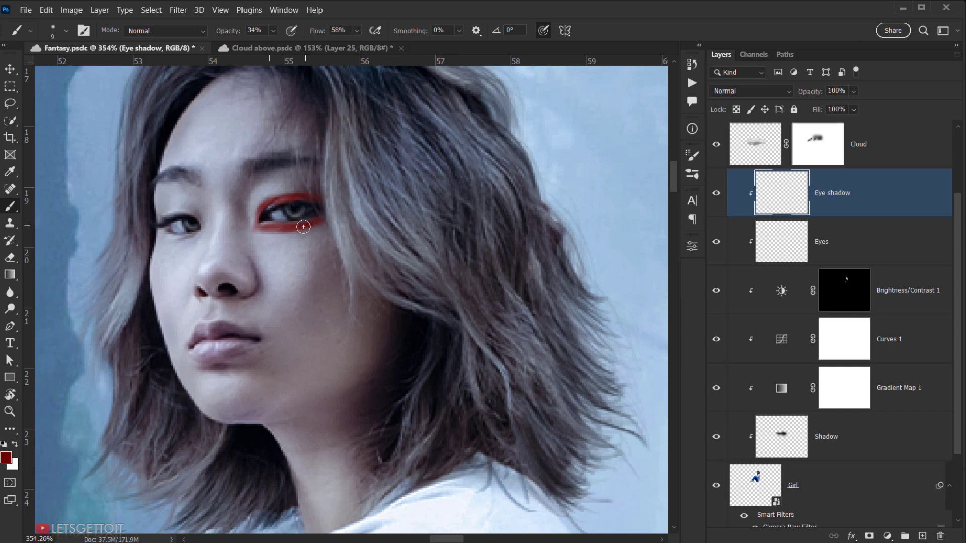
mouse_move(267, 229)
mouse_down()
mouse_move(255, 229)
mouse_move(292, 273)
mouse_up()
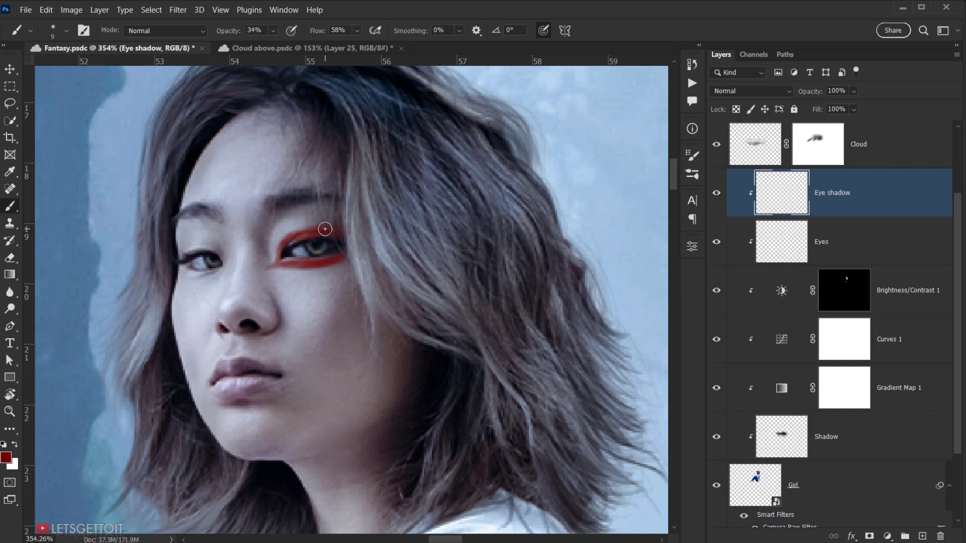
- Paint the same dark red shadow around the girl's other eye and touch up the first eye's upper lid
scroll(256, 249, left, 3)
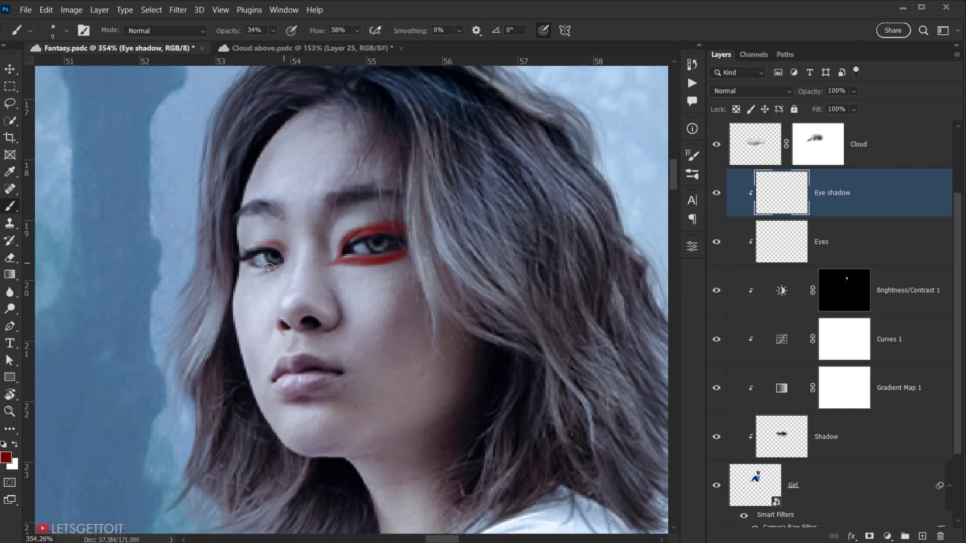
mouse_move(269, 270)
mouse_down()
mouse_move(246, 271)
mouse_move(280, 267)
mouse_move(244, 267)
mouse_move(265, 271)
mouse_up()
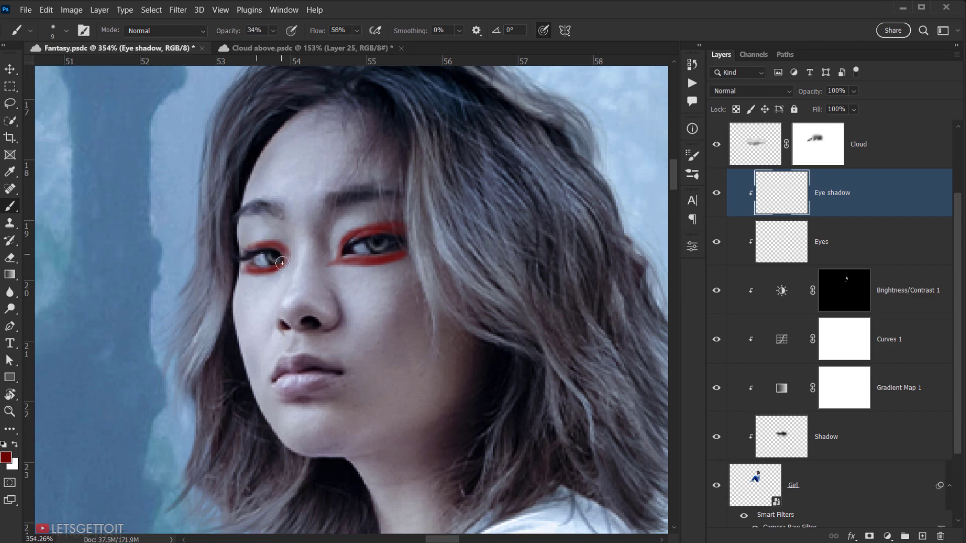
drag(300, 253, 281, 264)
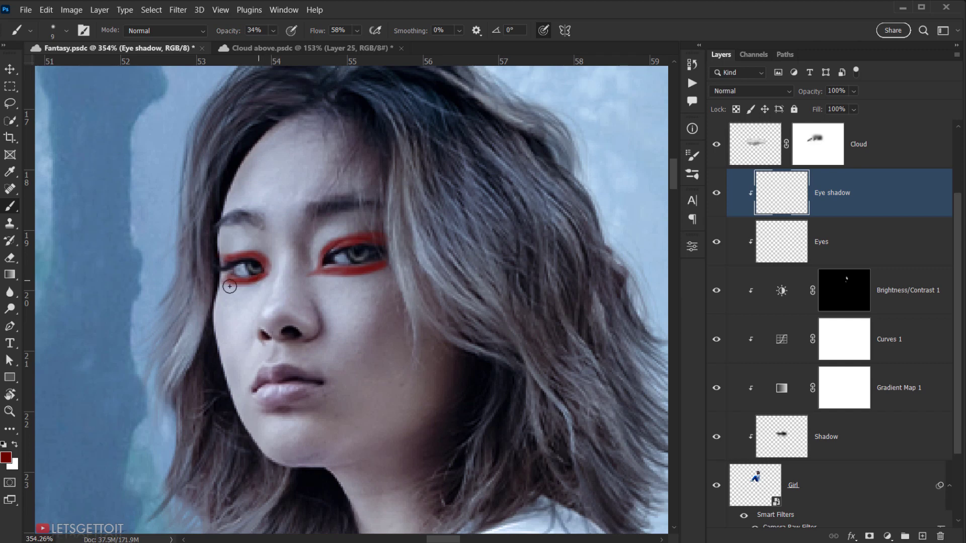
drag(228, 282, 205, 291)
drag(300, 292, 259, 301)
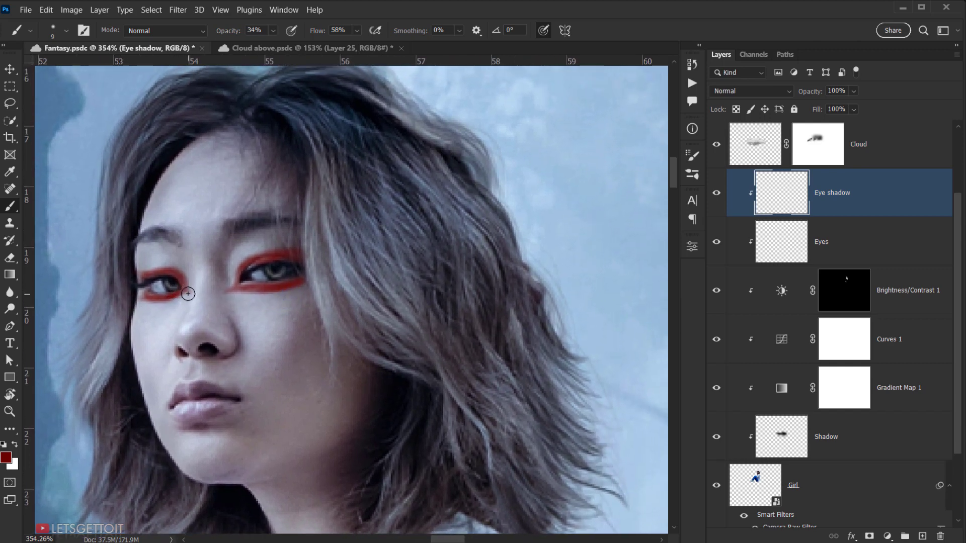
drag(166, 301, 199, 297)
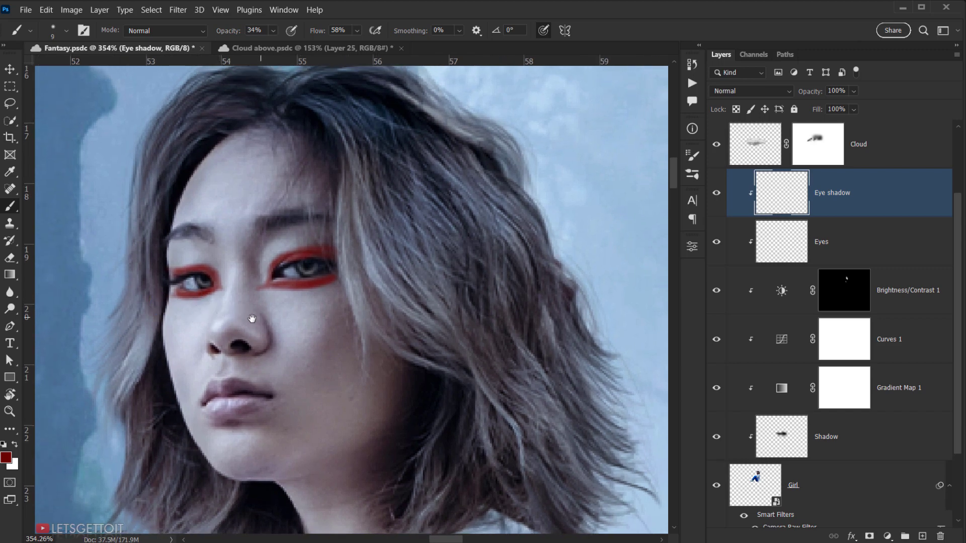
mouse_move(252, 319)
mouse_down()
mouse_move(285, 292)
mouse_move(263, 281)
mouse_up()
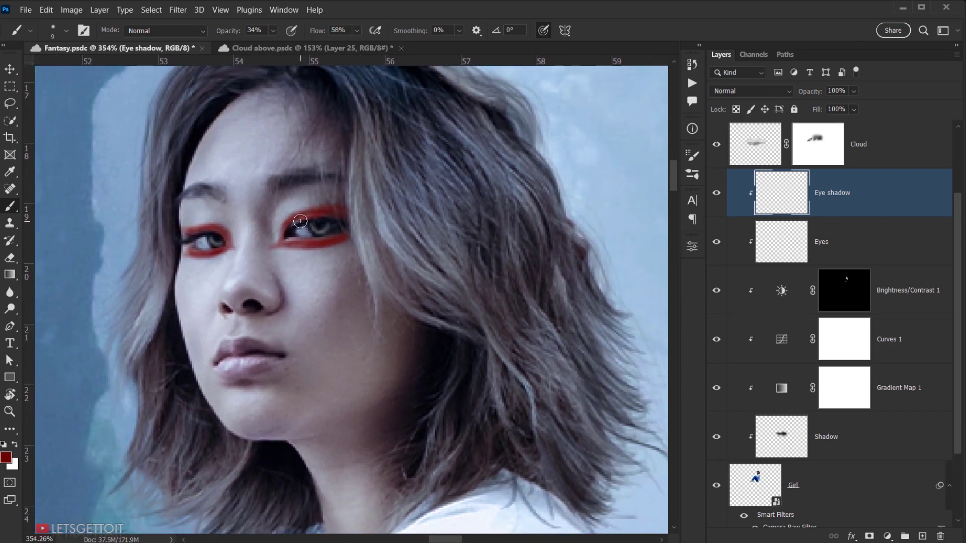
drag(300, 220, 294, 224)
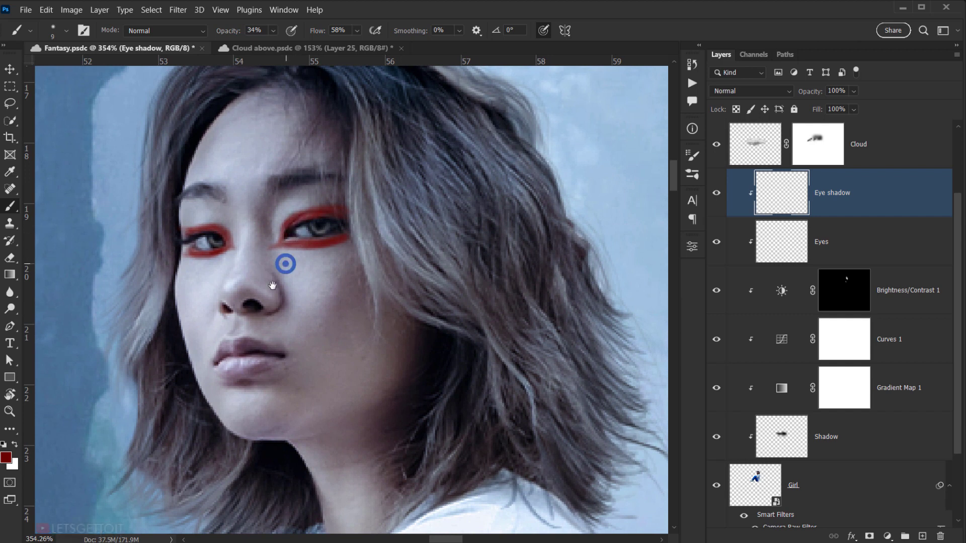
- Set the Eye shadow layer to Overlay blending and lower its opacity to 62%
mouse_move(285, 263)
mouse_down()
mouse_move(262, 286)
mouse_move(291, 270)
mouse_move(259, 277)
mouse_up()
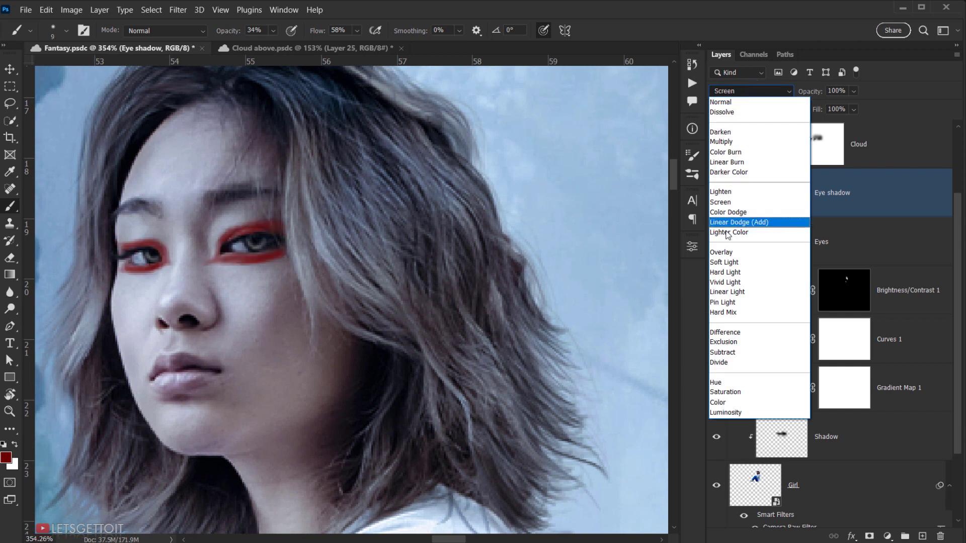
click(731, 253)
drag(267, 330, 292, 333)
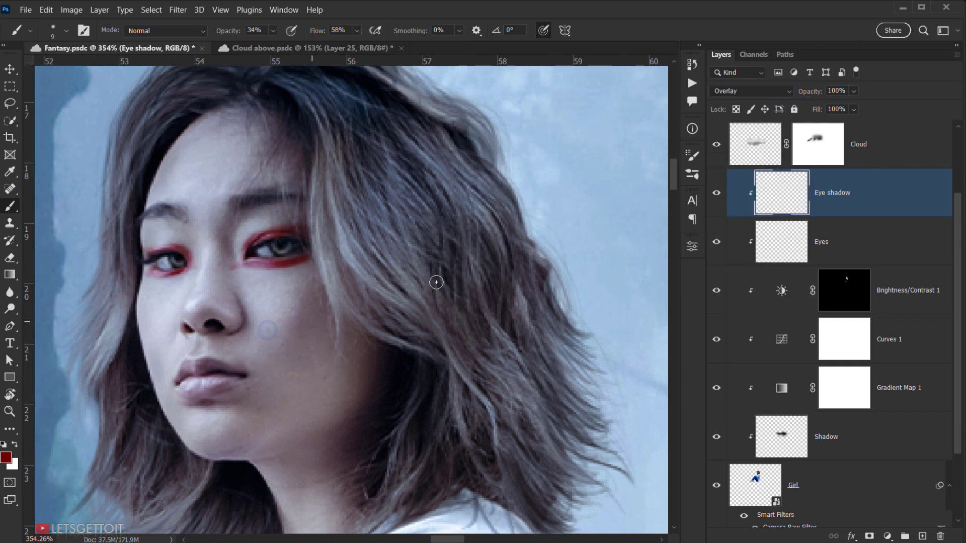
click(853, 91)
drag(871, 105, 815, 110)
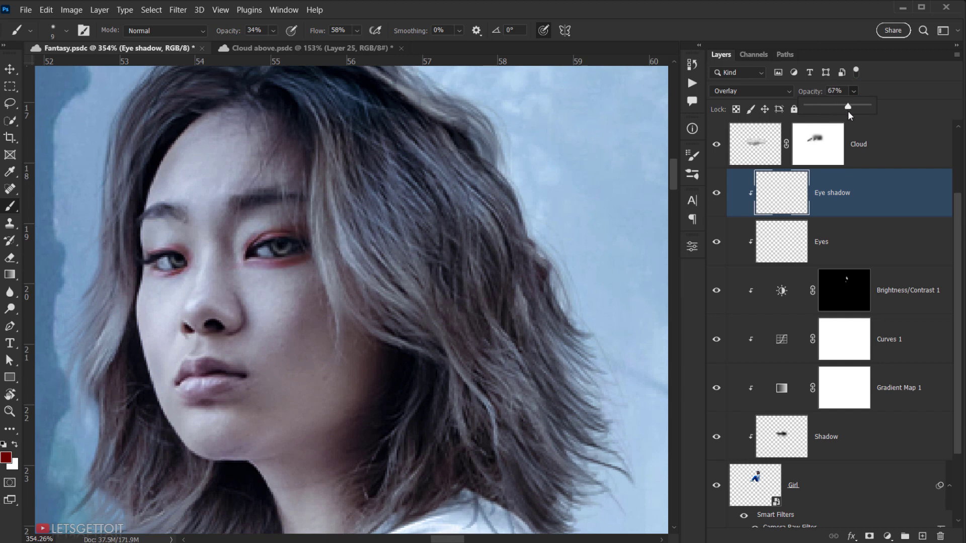
drag(848, 111, 845, 111)
drag(267, 285, 352, 279)
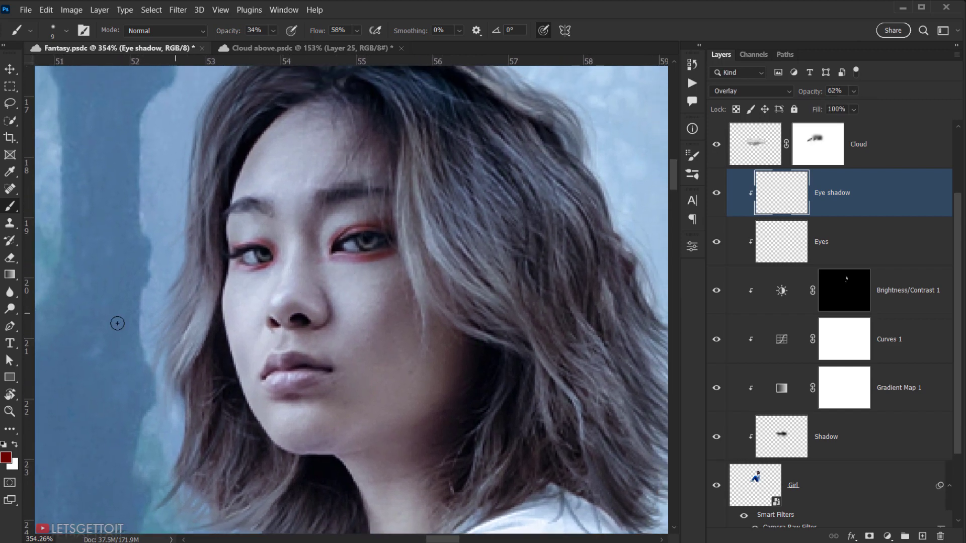
- Soften the red eye shadow around both eyes with the Blur tool enlarged to 20 px
right_click(10, 291)
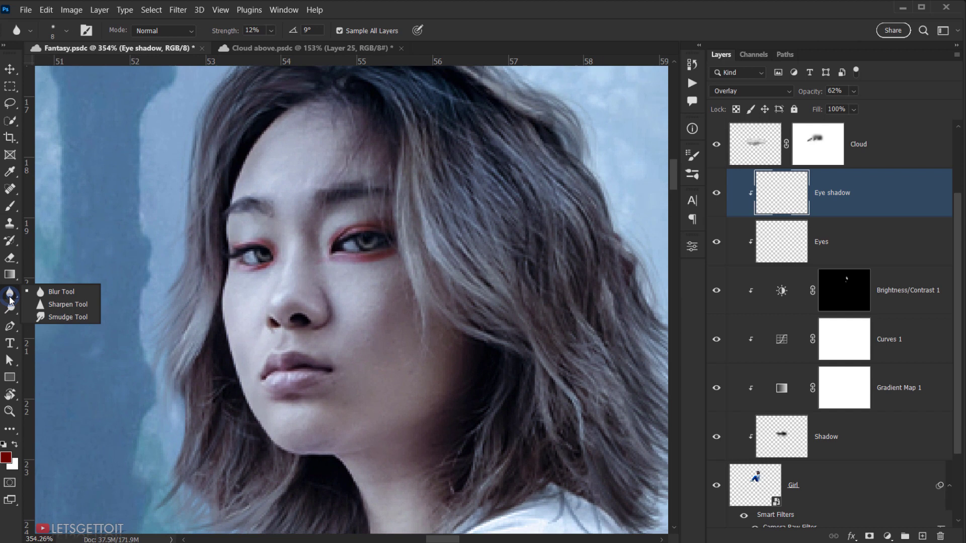
click(43, 288)
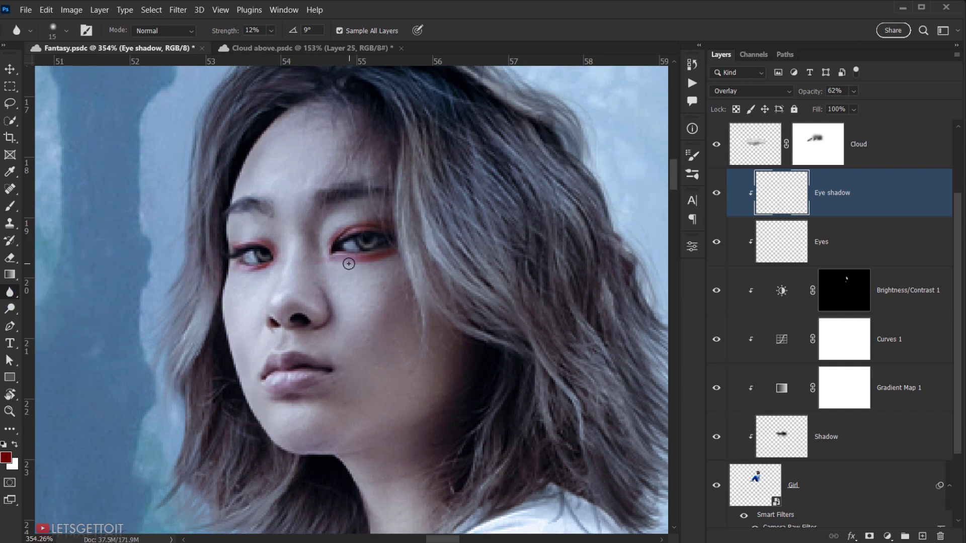
key(bracketright)
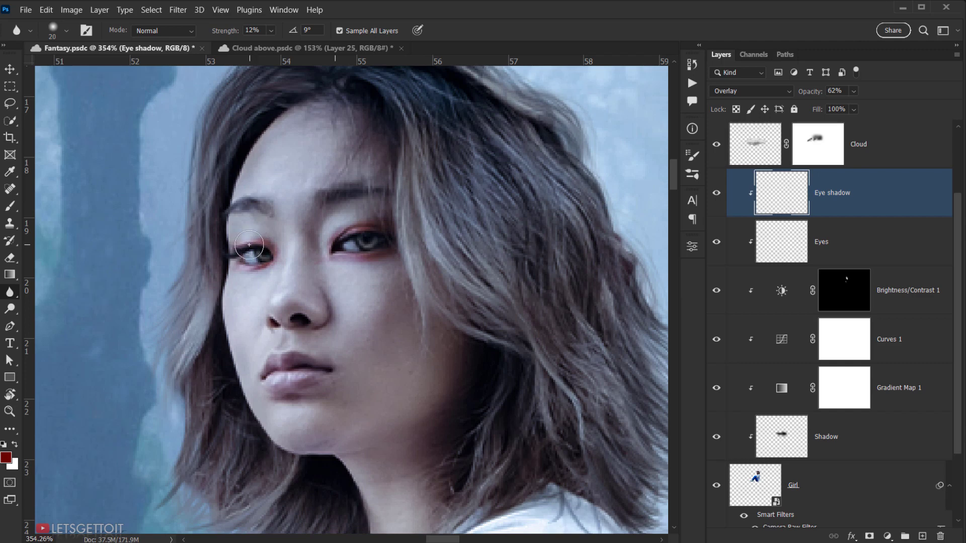
- Raise the Eye shadow layer's opacity to 68% and compare the face with and without it, near and far
drag(269, 272, 208, 268)
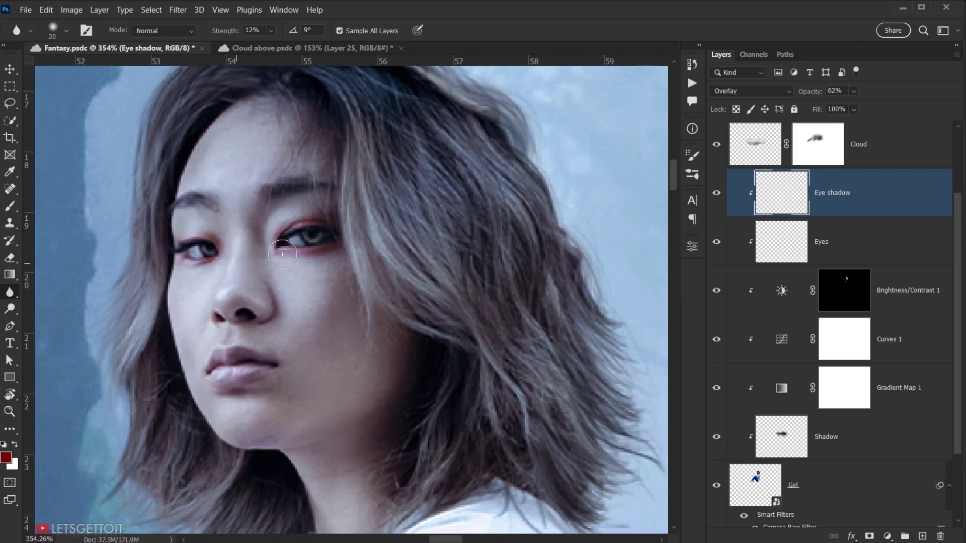
drag(861, 107, 873, 109)
drag(869, 107, 867, 107)
mouse_move(290, 307)
mouse_down()
mouse_move(317, 294)
mouse_move(307, 290)
mouse_move(341, 248)
mouse_up()
click(717, 194)
click(716, 193)
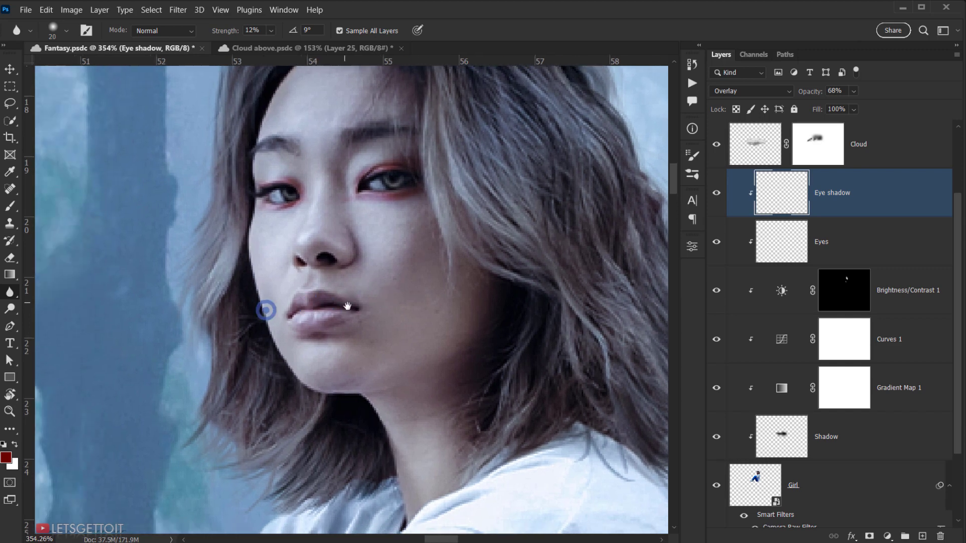
drag(265, 308, 290, 320)
key(ctrl+minus)
key(ctrl+minus)
key(ctrl+minus)
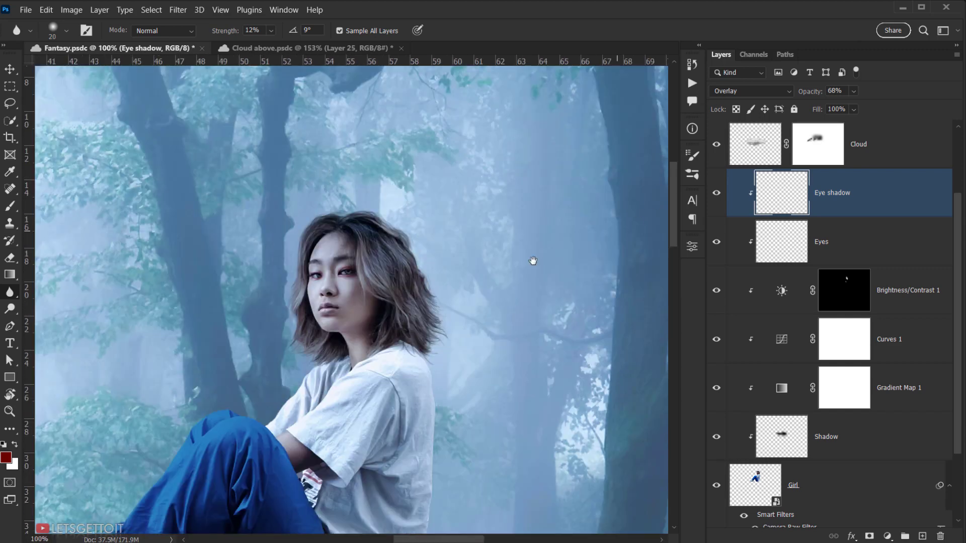
drag(342, 334, 273, 314)
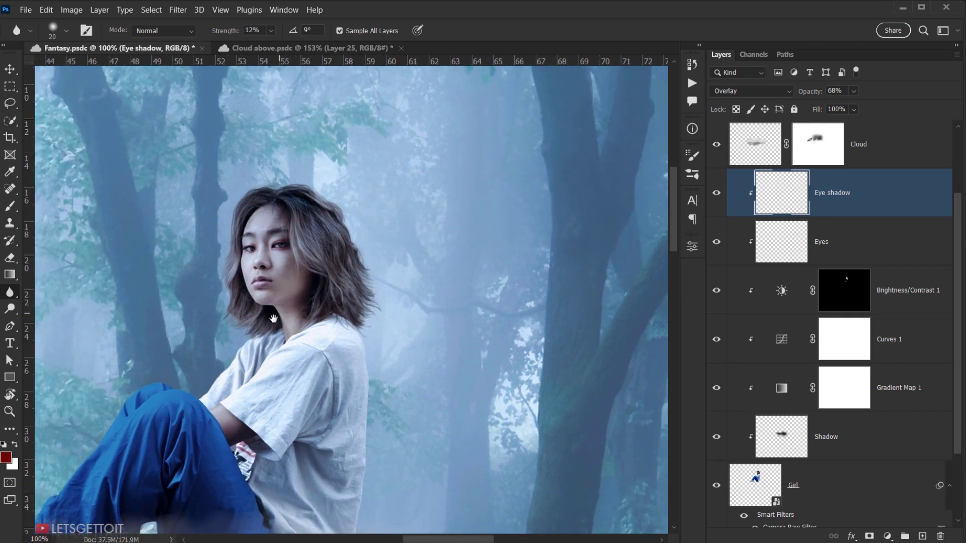
scroll(308, 257, up, 2)
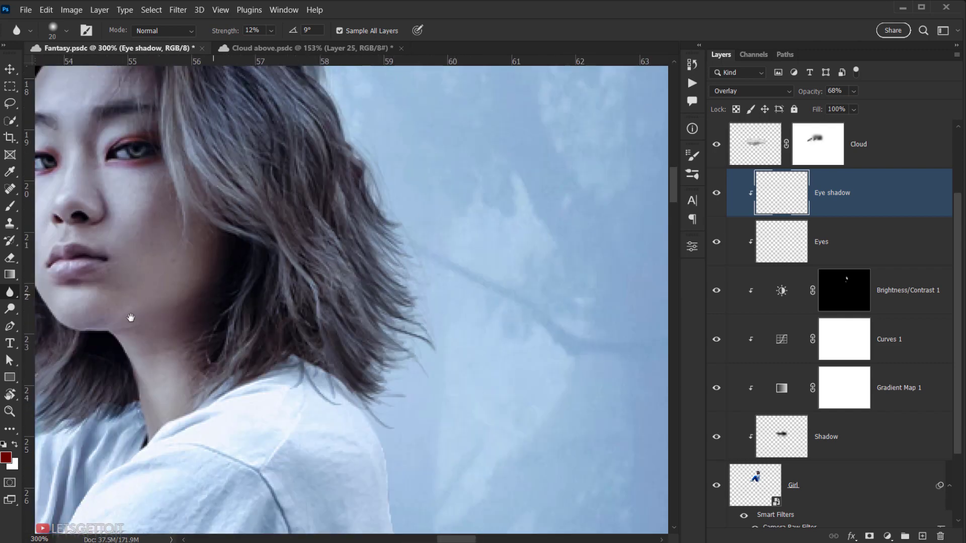
- Add a new layer named Lips above the Eye shadow layer and clip it to the girl
drag(130, 318, 255, 328)
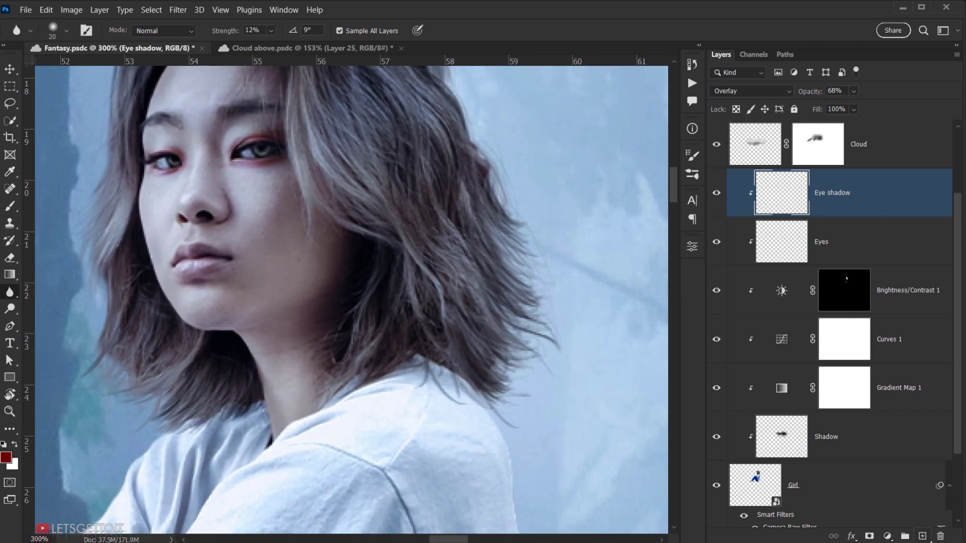
click(922, 535)
double_click(798, 194)
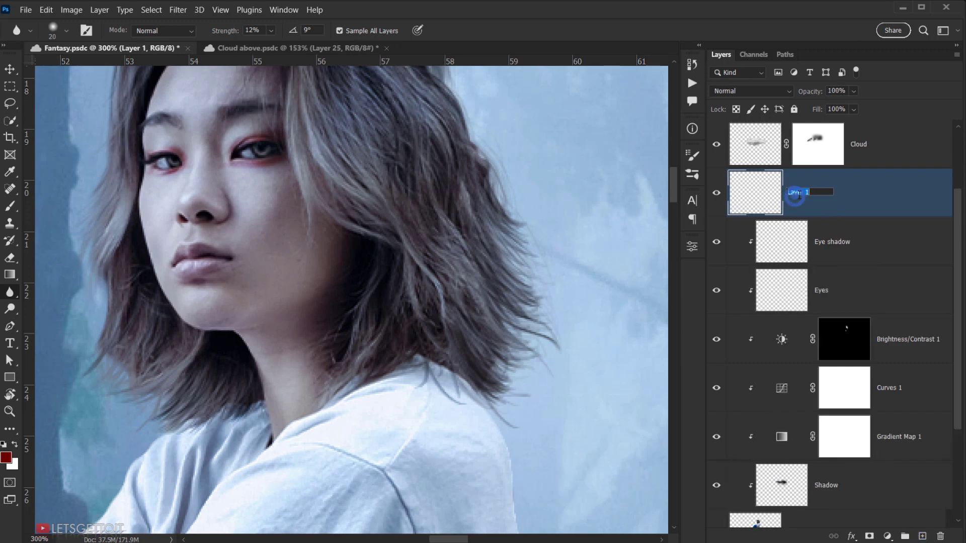
text(Lips)
key(Return)
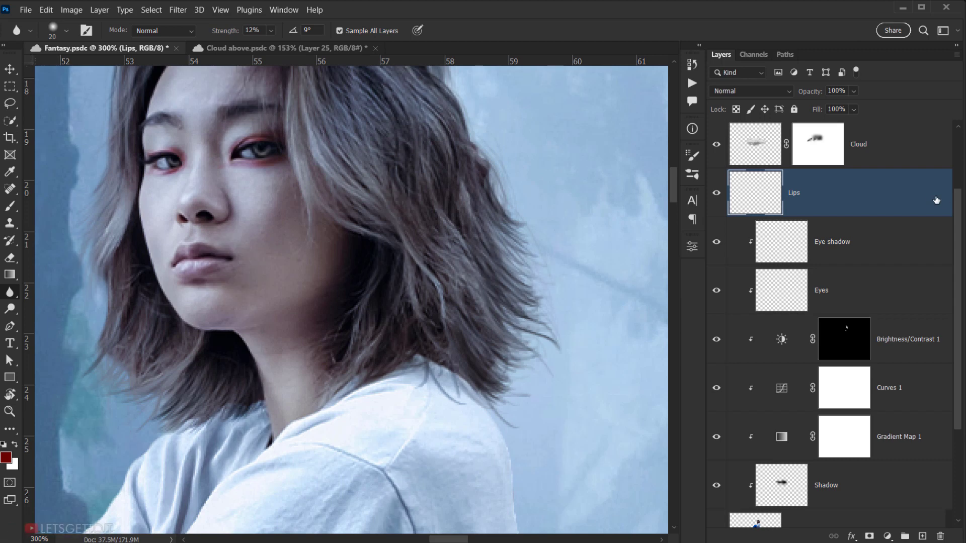
alt+click(865, 215)
- Brush a first thin coat of dark red over the girl's upper and lower lips on the Lips layer
drag(259, 305, 333, 340)
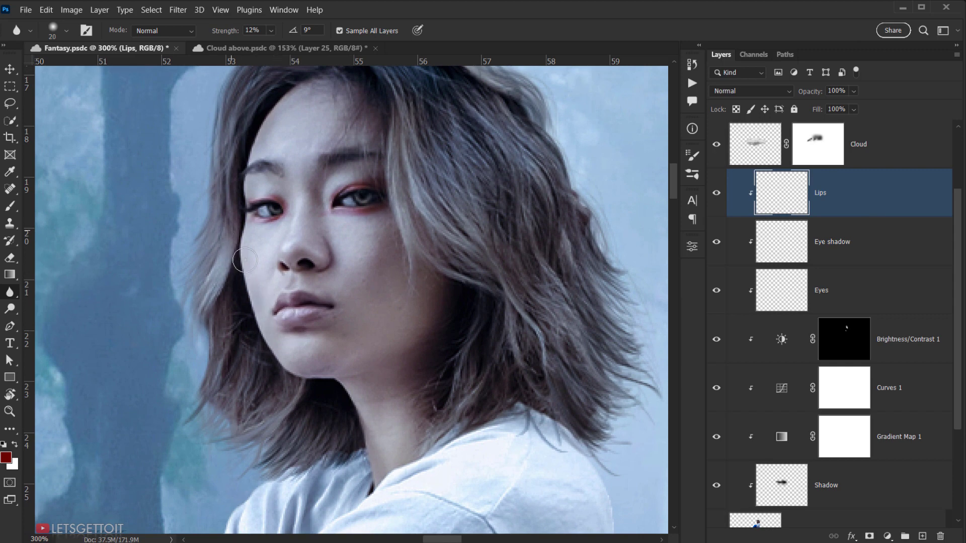
key(b)
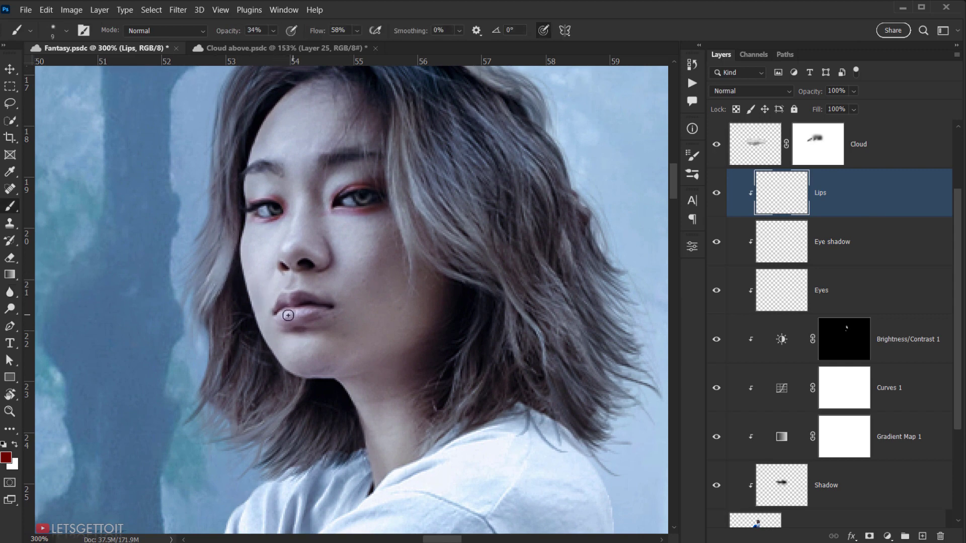
key(ctrl+plus)
key(ctrl+plus)
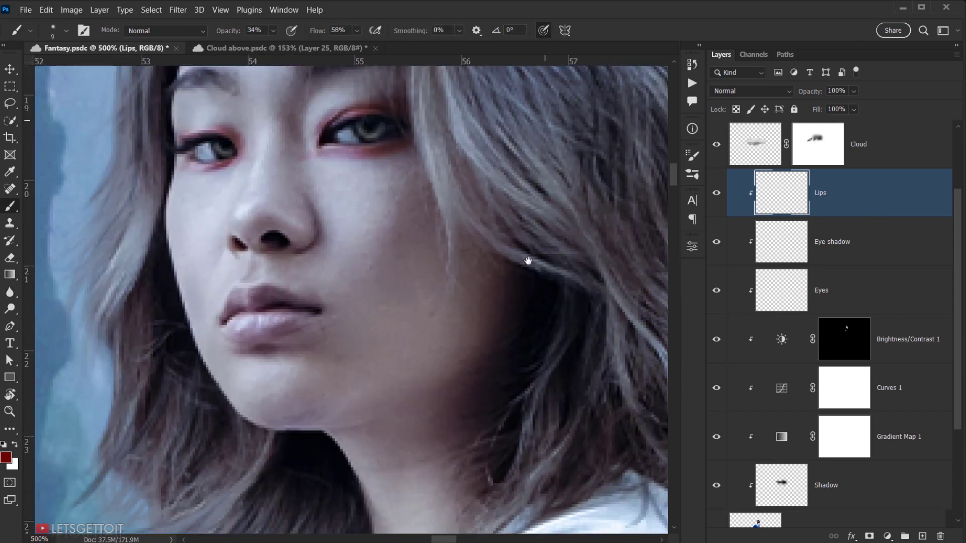
drag(300, 370, 416, 363)
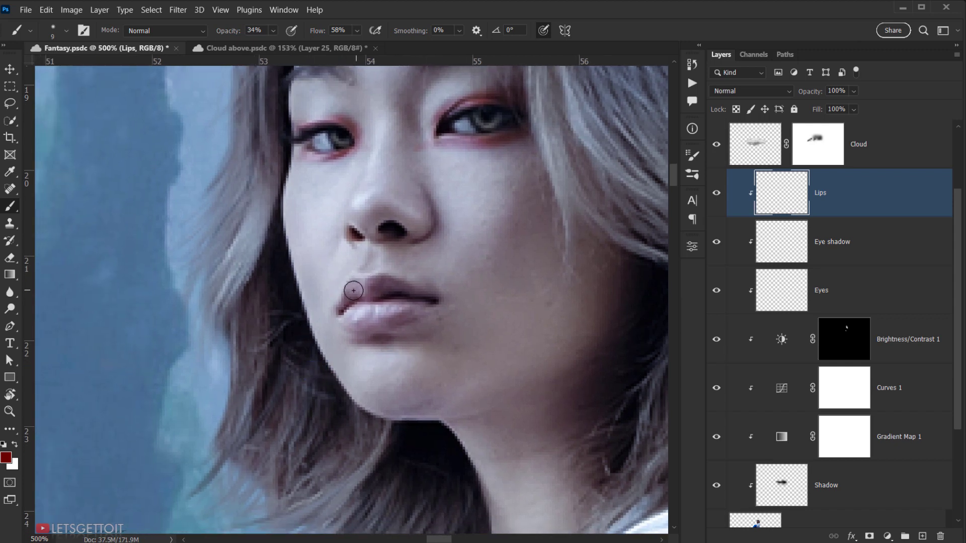
mouse_move(358, 282)
mouse_down()
mouse_move(339, 315)
mouse_move(373, 294)
mouse_move(353, 290)
mouse_move(368, 288)
mouse_move(442, 293)
mouse_move(410, 292)
mouse_move(429, 312)
mouse_up()
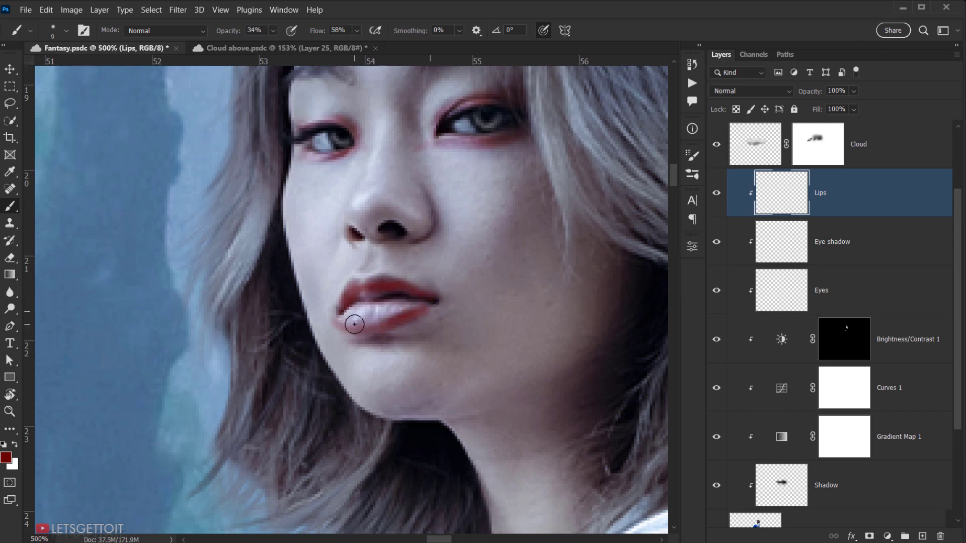
key(ctrl+z)
mouse_move(351, 325)
mouse_down()
mouse_move(405, 314)
mouse_move(375, 322)
mouse_up()
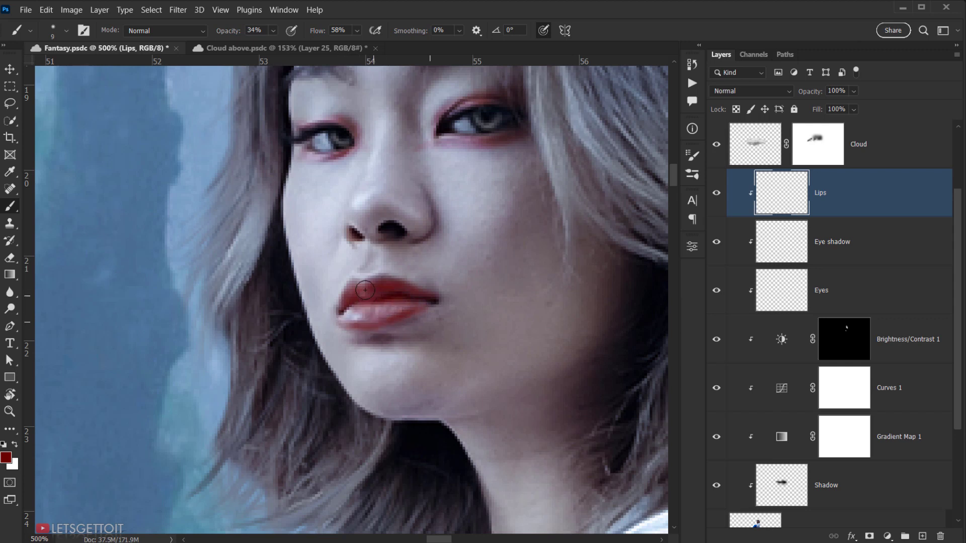
- Build up the dark red over both lips to solid coverage, filling the lower lip, edges and corners
mouse_move(381, 282)
mouse_down()
mouse_move(426, 294)
mouse_move(389, 294)
mouse_up()
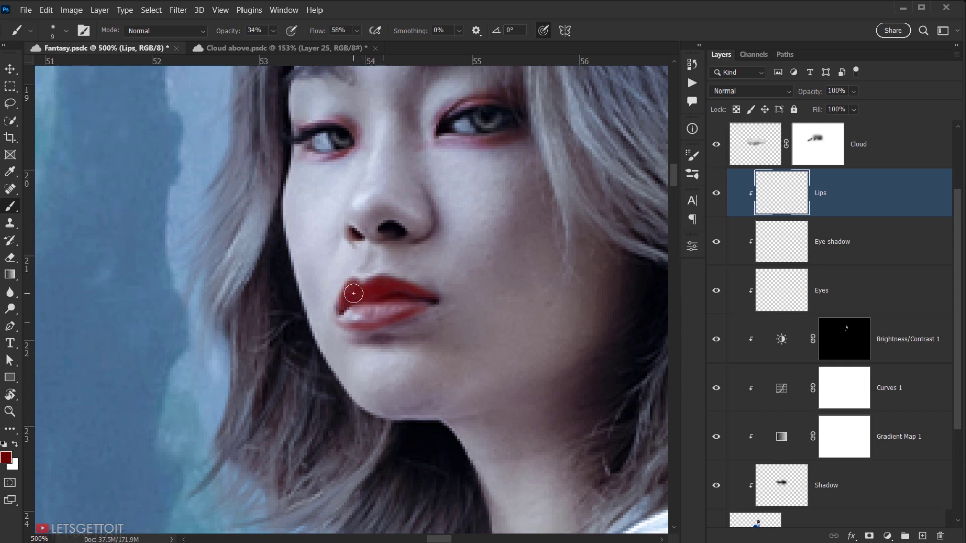
mouse_move(350, 309)
mouse_down()
mouse_move(379, 316)
mouse_move(397, 308)
mouse_move(368, 313)
mouse_move(384, 313)
mouse_up()
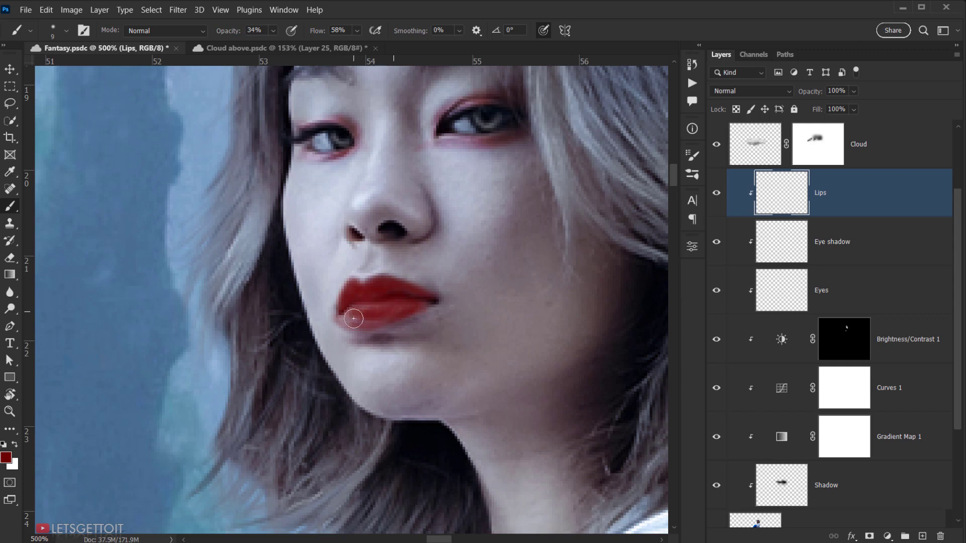
drag(353, 318, 428, 303)
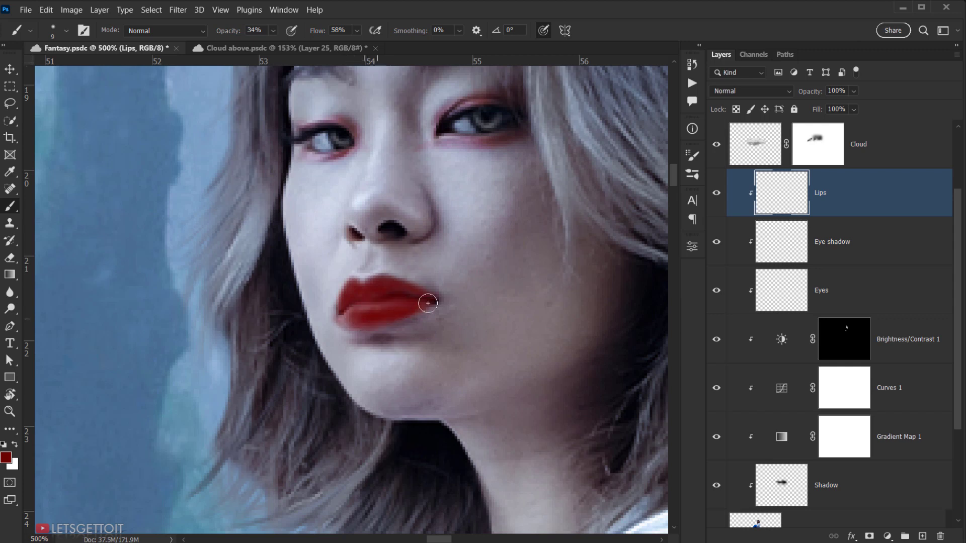
mouse_move(349, 316)
mouse_down()
mouse_move(398, 311)
mouse_move(390, 297)
mouse_move(416, 302)
mouse_move(344, 320)
mouse_move(399, 317)
mouse_move(336, 347)
mouse_up()
drag(257, 333, 270, 319)
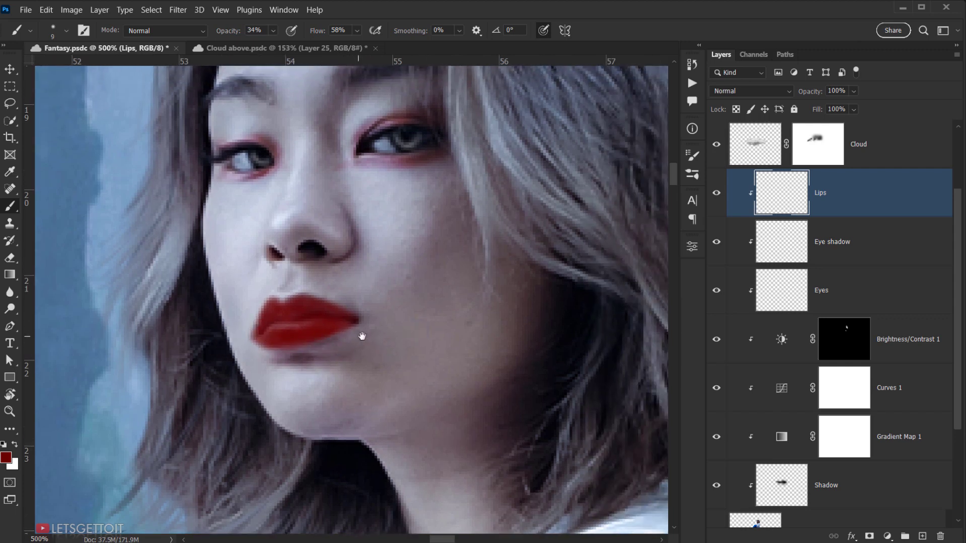
drag(361, 334, 317, 345)
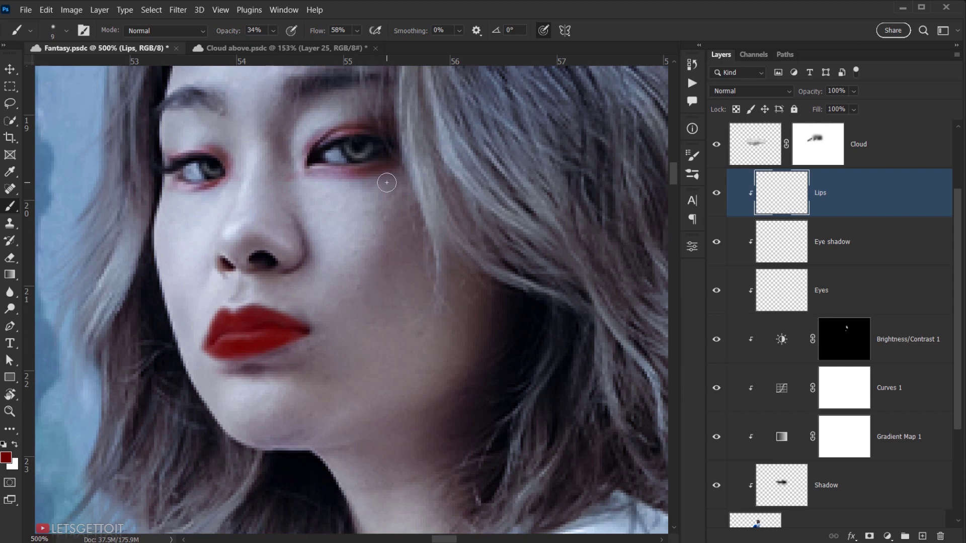
drag(238, 375, 159, 399)
drag(256, 356, 273, 353)
- Set the Lips layer to Overlay blending and lower its opacity to 52%
scroll(548, 255, up, 2)
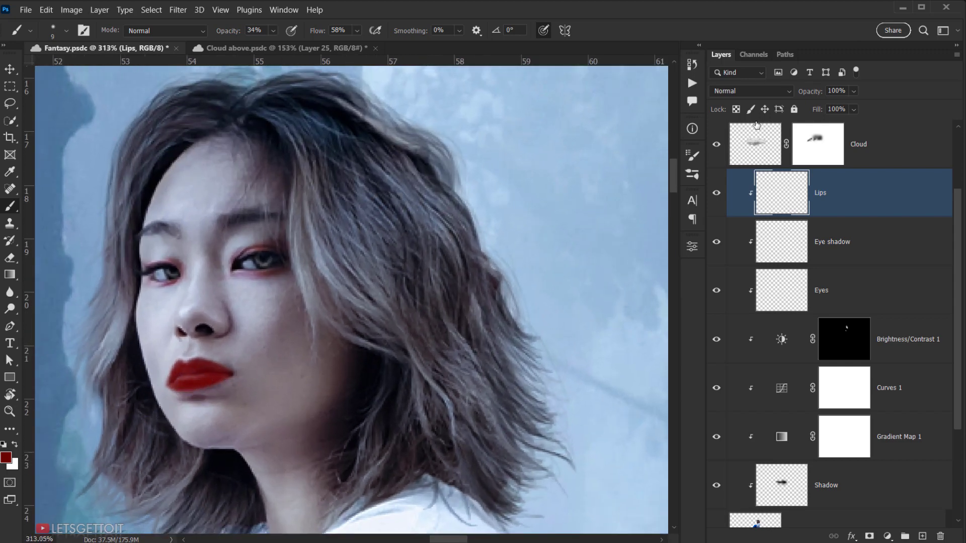
click(750, 92)
click(752, 254)
drag(250, 349, 306, 334)
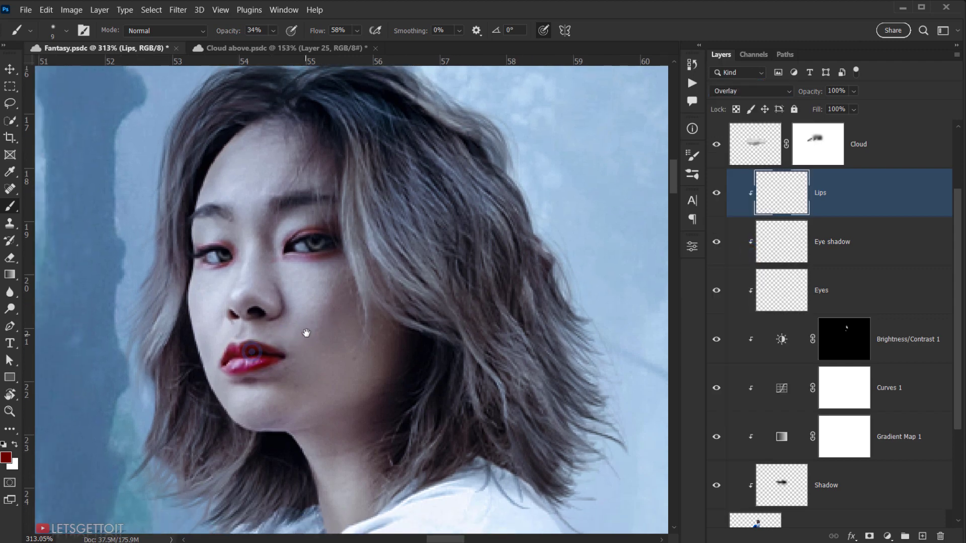
click(853, 90)
drag(858, 107, 839, 110)
scroll(321, 340, down, 3)
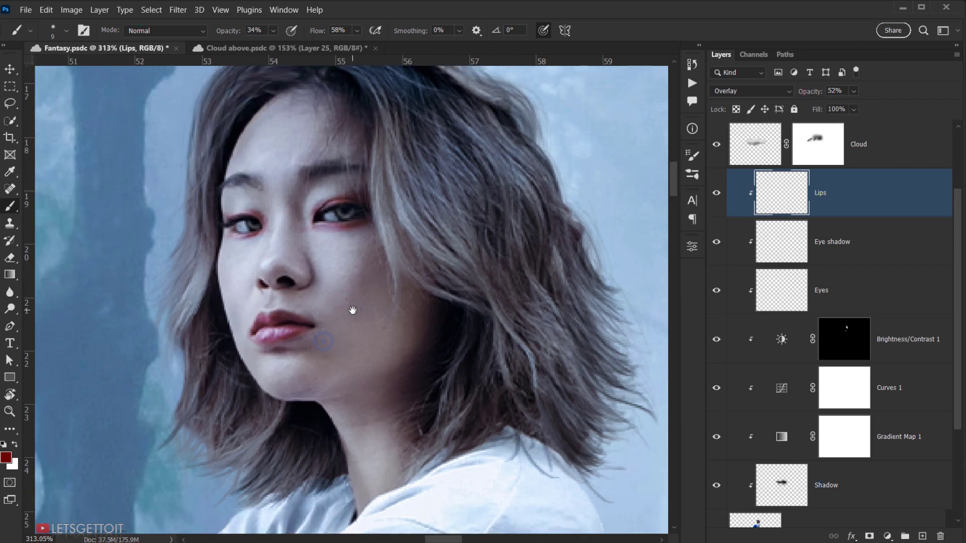
- Soften the painted lip colour with the Blur tool at 24% strength and a 17 px brush
scroll(357, 307, down, 3)
scroll(193, 368, up, 5)
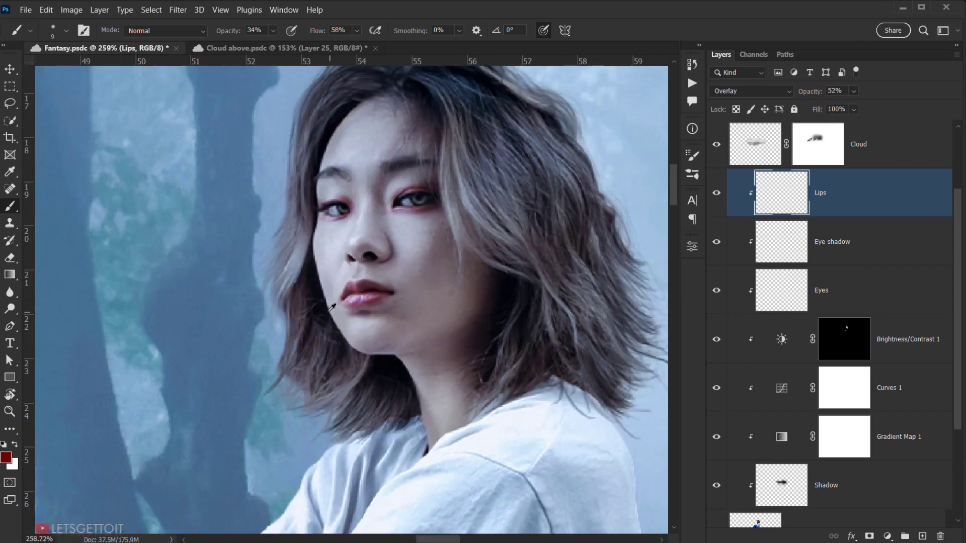
click(11, 308)
click(11, 293)
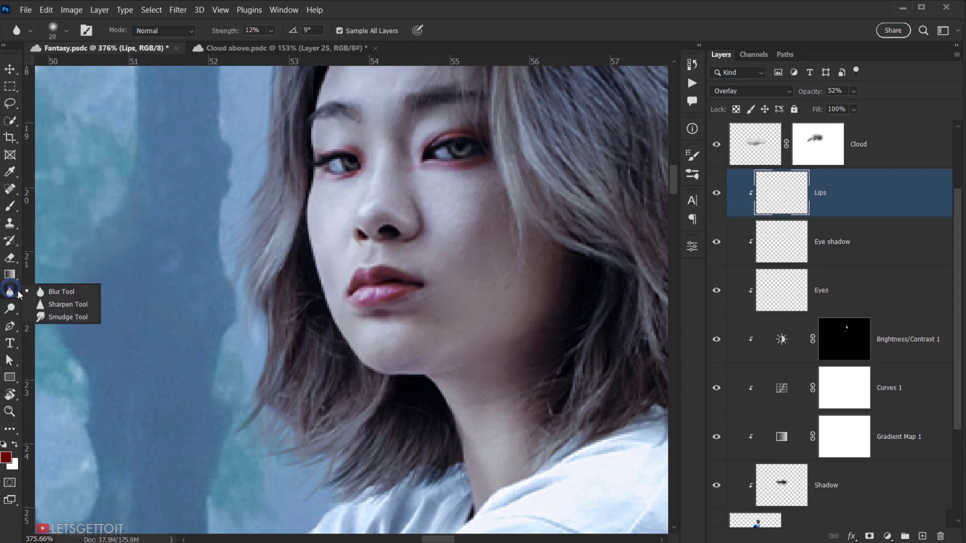
click(55, 291)
mouse_move(396, 290)
mouse_down()
mouse_move(361, 296)
mouse_move(371, 315)
mouse_move(357, 301)
mouse_move(380, 307)
mouse_up()
scroll(354, 308, up, 2)
alt+right_click(373, 314)
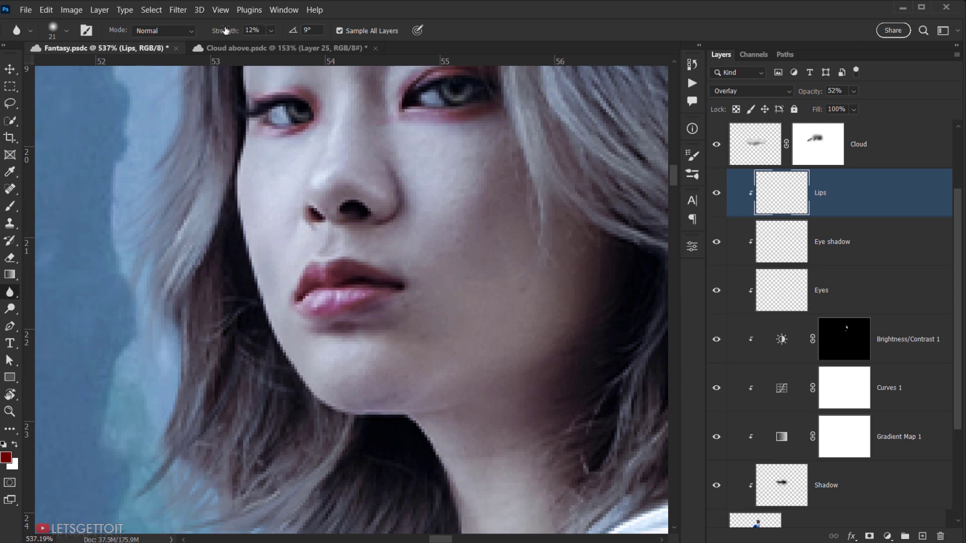
drag(226, 30, 229, 32)
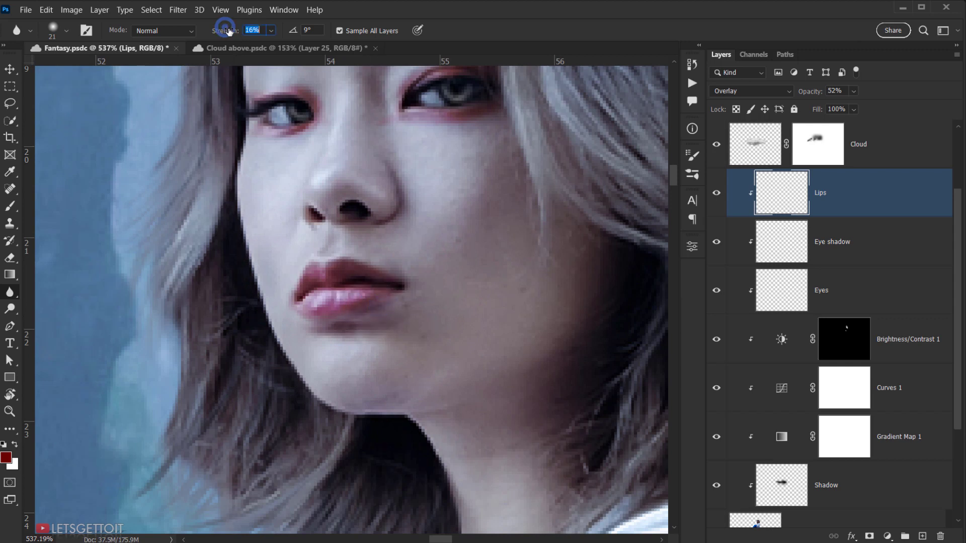
alt+right_click(372, 326)
mouse_move(381, 296)
mouse_down()
mouse_move(358, 309)
mouse_move(387, 304)
mouse_move(368, 300)
mouse_move(377, 304)
mouse_move(344, 318)
mouse_move(299, 320)
mouse_move(283, 295)
mouse_move(298, 269)
mouse_move(321, 257)
mouse_move(350, 261)
mouse_move(396, 285)
mouse_move(387, 311)
mouse_move(367, 320)
mouse_move(314, 328)
mouse_move(314, 319)
mouse_move(342, 339)
mouse_up()
- Raise the Lips layer's opacity to 55% and then 68%, judging the lip colour near and far
scroll(320, 320, down, 2)
scroll(320, 320, down, 5)
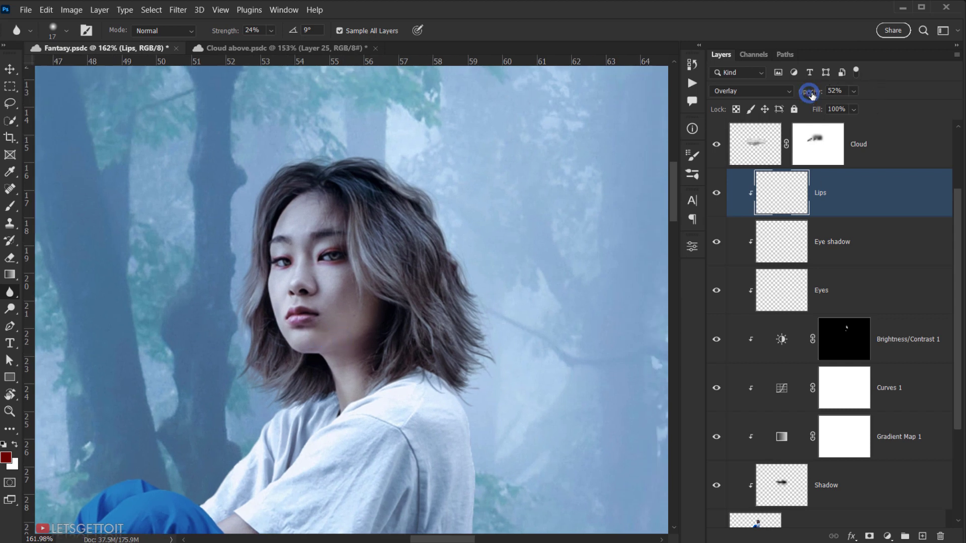
drag(811, 96, 820, 96)
scroll(384, 297, down, 6)
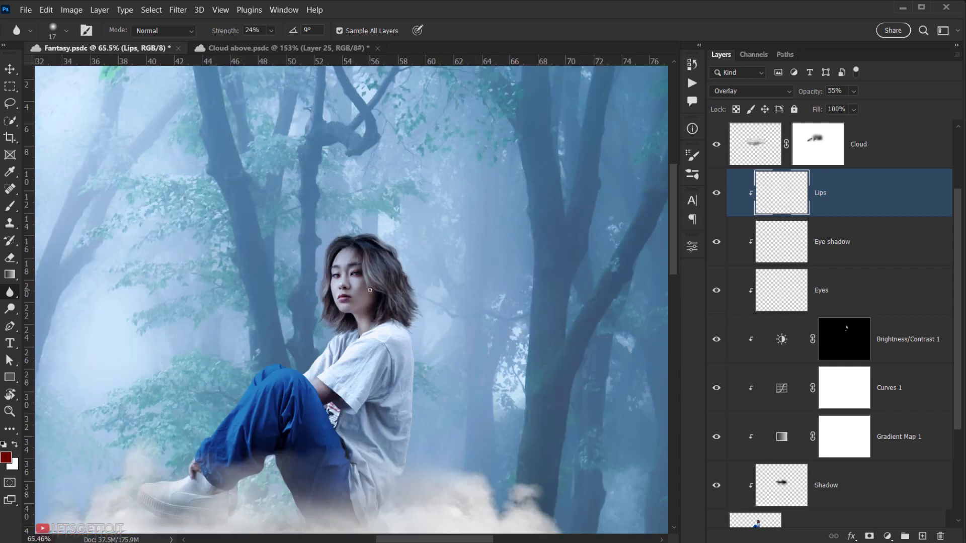
scroll(365, 331, up, 7)
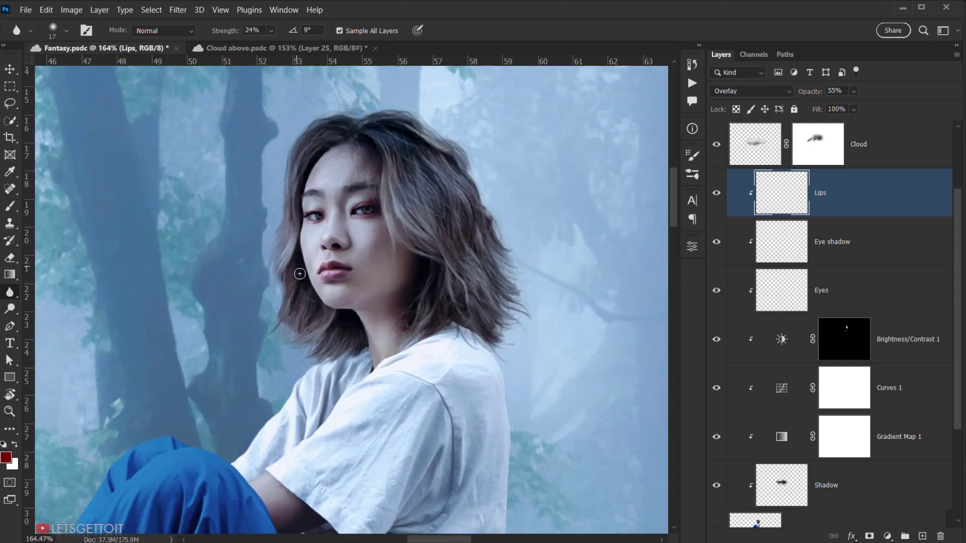
scroll(361, 305, down, 5)
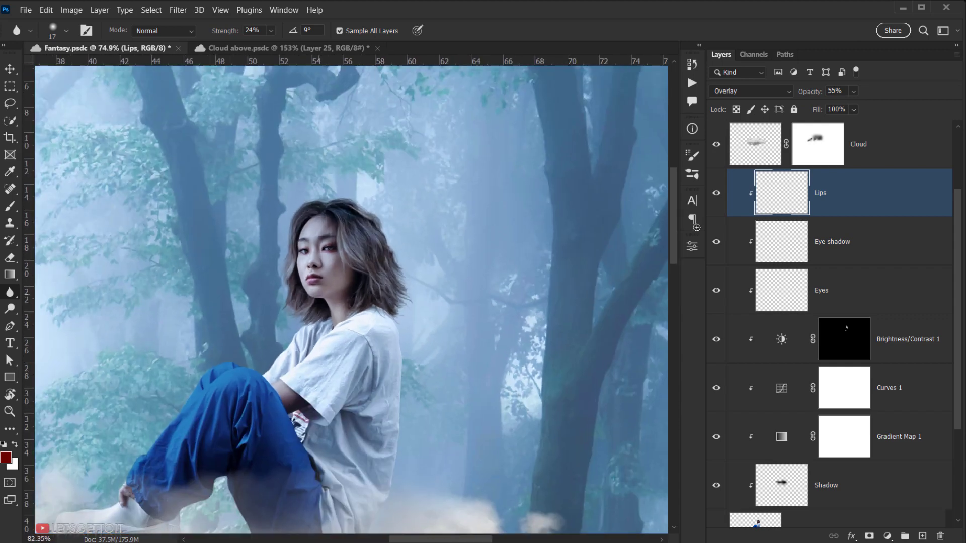
scroll(317, 249, up, 2)
drag(809, 96, 817, 97)
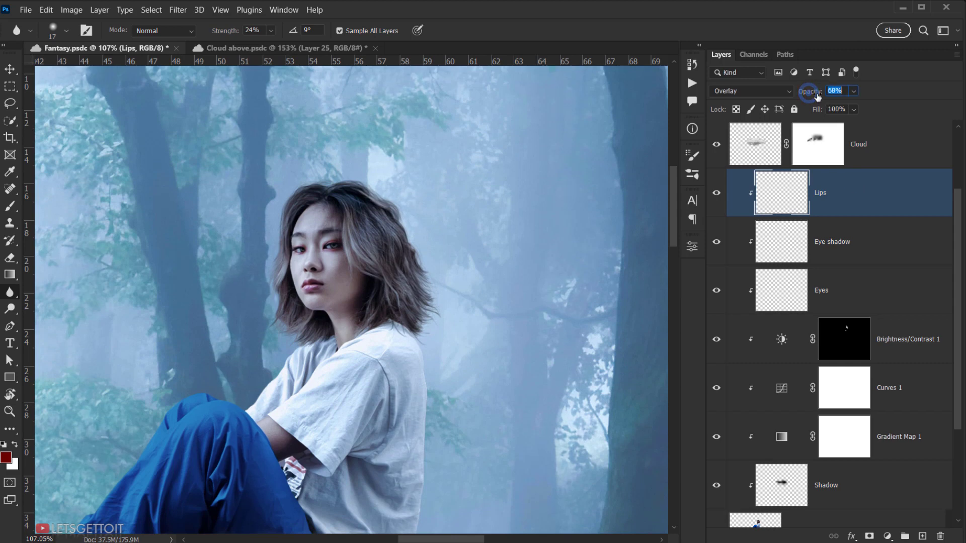
scroll(312, 375, down, 4)
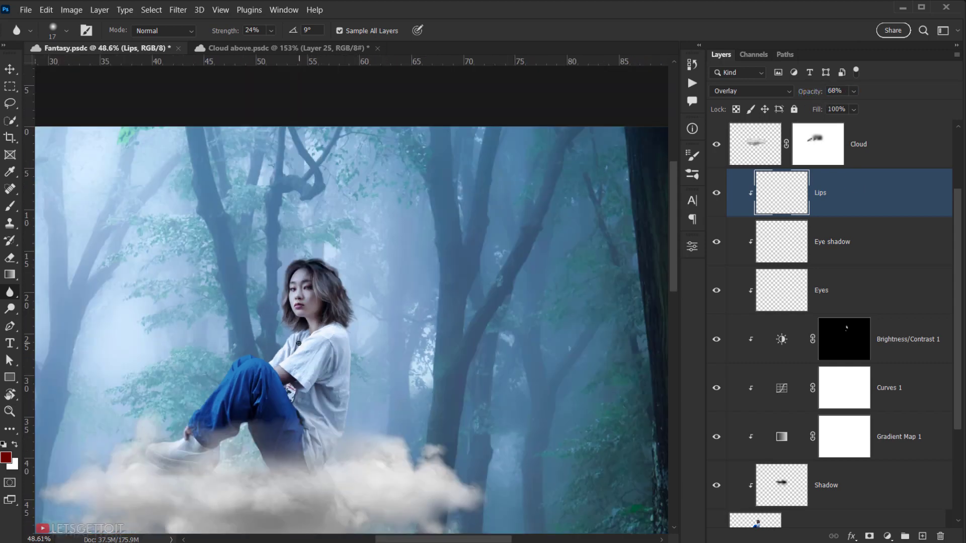
scroll(312, 375, up, 2)
scroll(319, 281, up, 8)
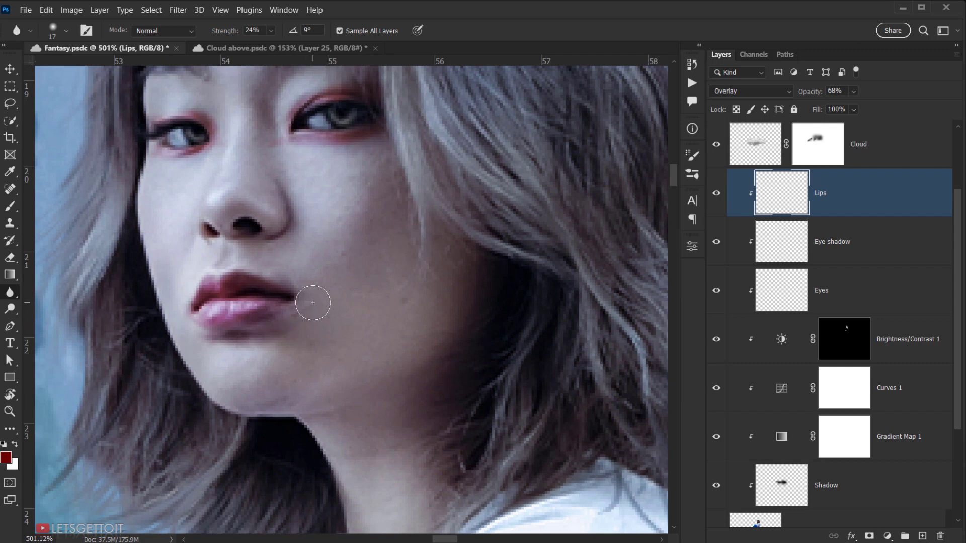
- Increase the Lips layer's saturation to +27 with a Hue/Saturation adjustment
scroll(661, 250, up, 1)
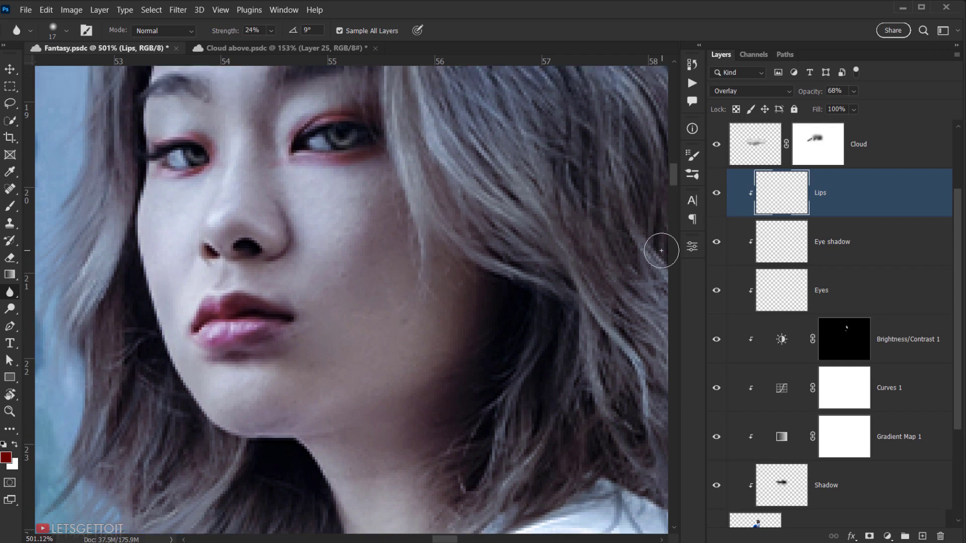
key(ctrl+u)
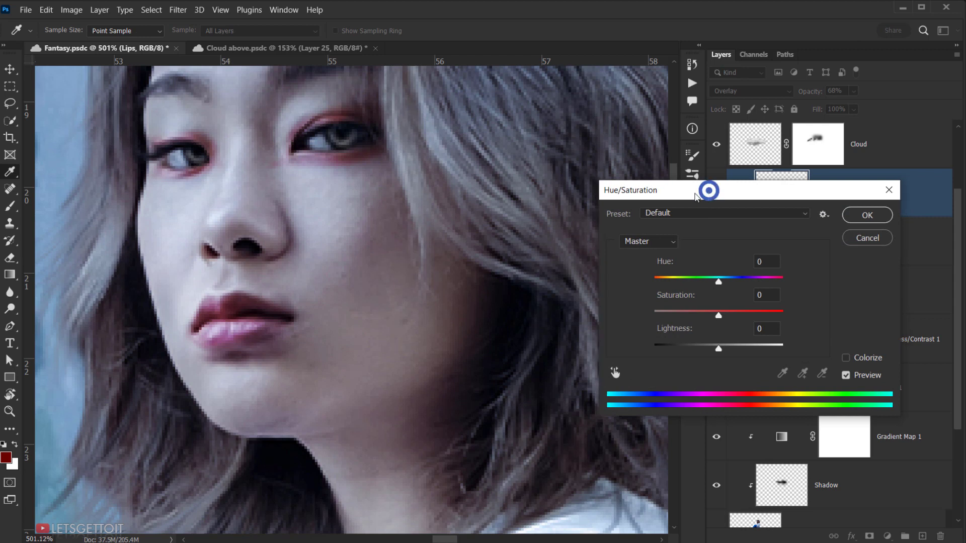
drag(711, 188, 668, 195)
drag(678, 324, 696, 322)
drag(717, 203, 627, 216)
click(738, 236)
key(r)
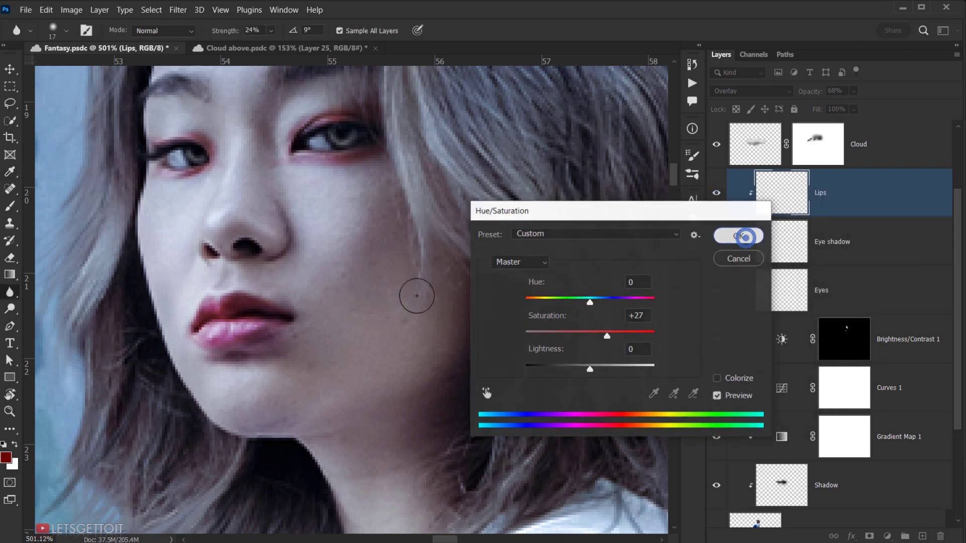
- Lower the Lips layer's opacity to 53% to tone down the lip colour
scroll(336, 313, down, 5)
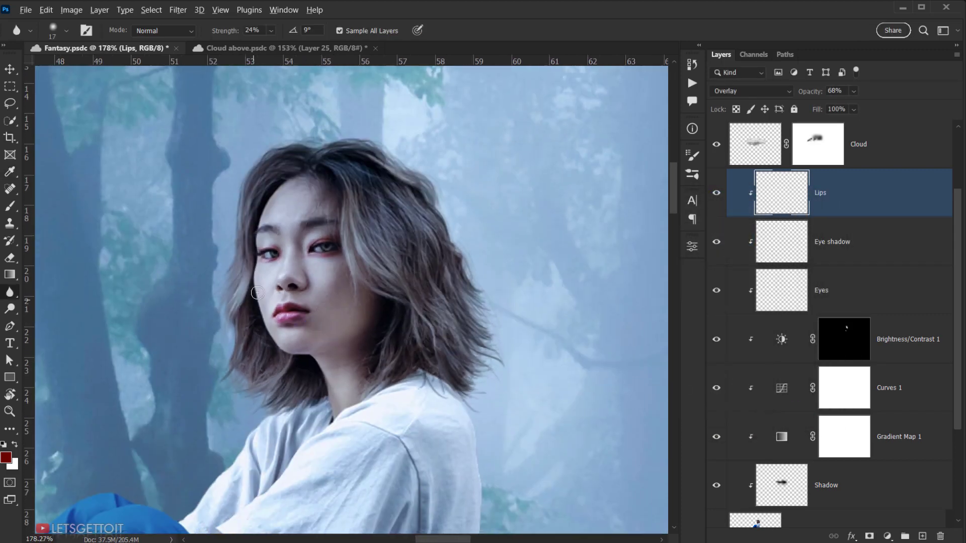
scroll(314, 328, up, 3)
click(853, 91)
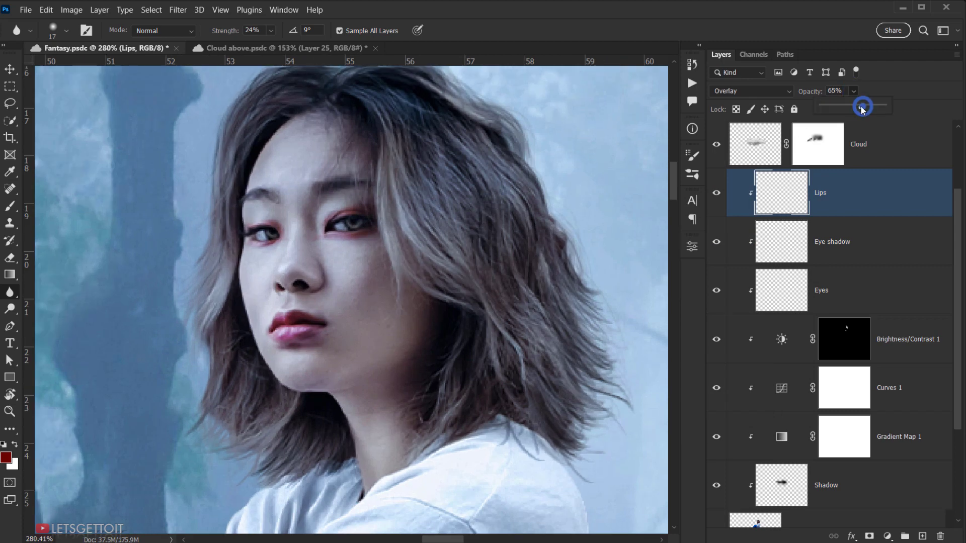
drag(864, 104, 855, 109)
scroll(389, 291, down, 8)
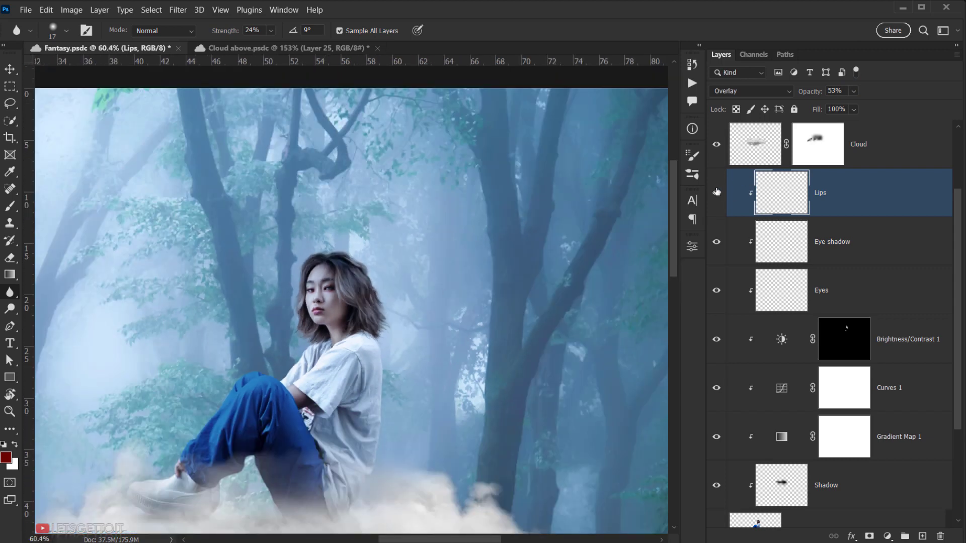
- Compare the girl's face with the Lips layer hidden and shown
click(716, 192)
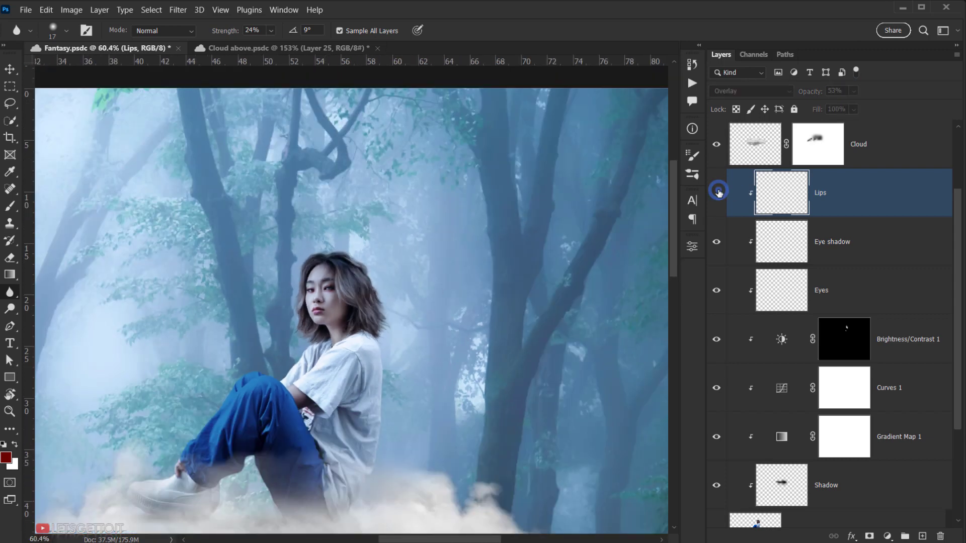
click(716, 192)
click(718, 192)
click(718, 192)
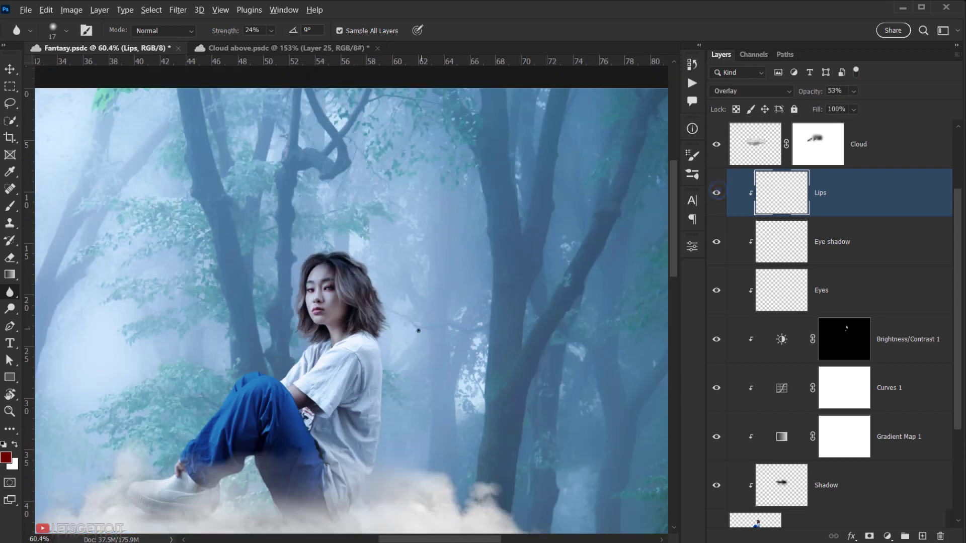
- Examine the girl's eye and lip makeup up close and against the whole forest composite
scroll(416, 327, down, 2)
scroll(385, 337, up, 5)
scroll(385, 337, up, 3)
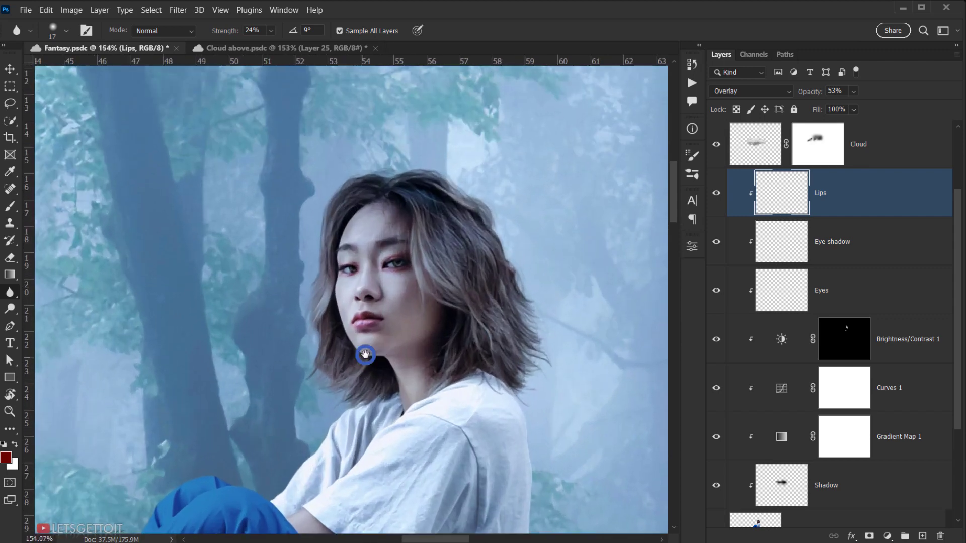
scroll(376, 341, down, 5)
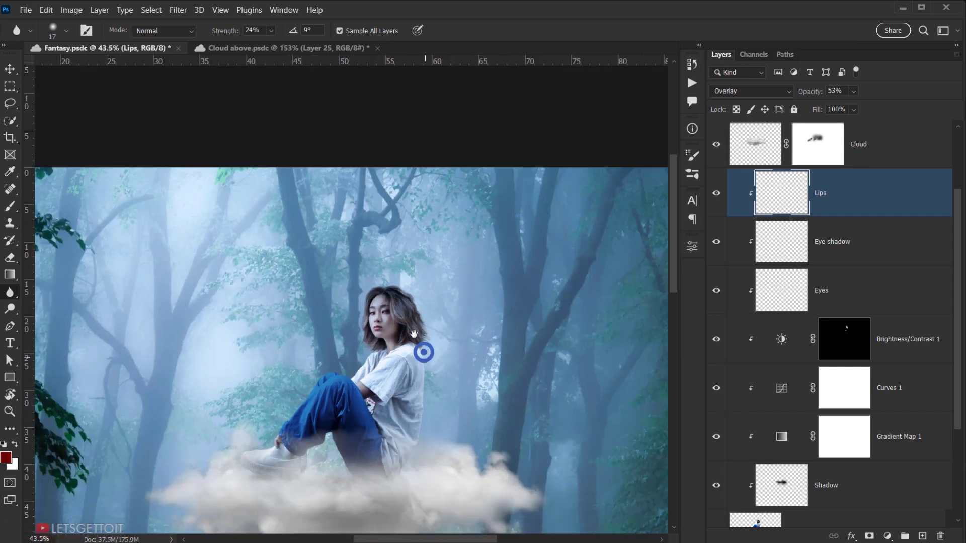
drag(424, 347, 389, 279)
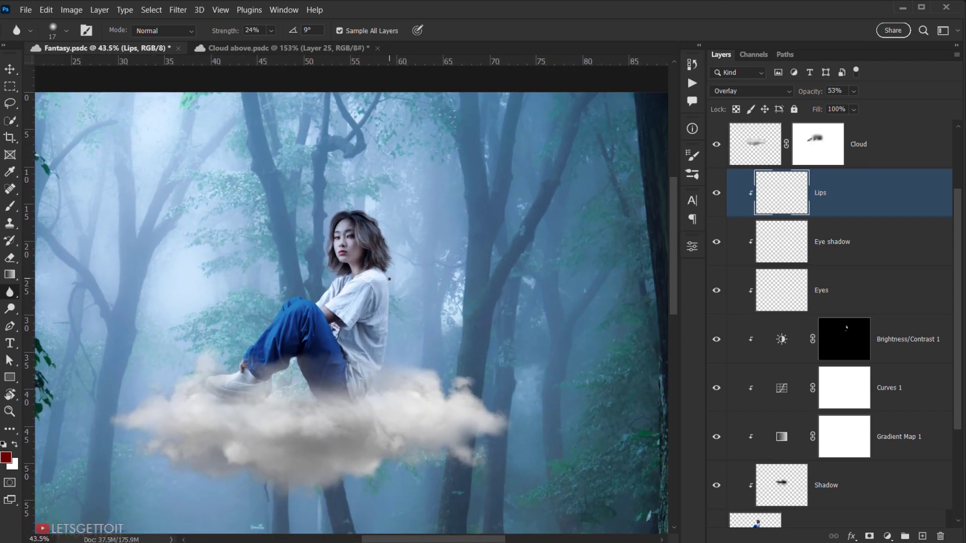
scroll(389, 278, down, 5)
scroll(332, 150, up, 10)
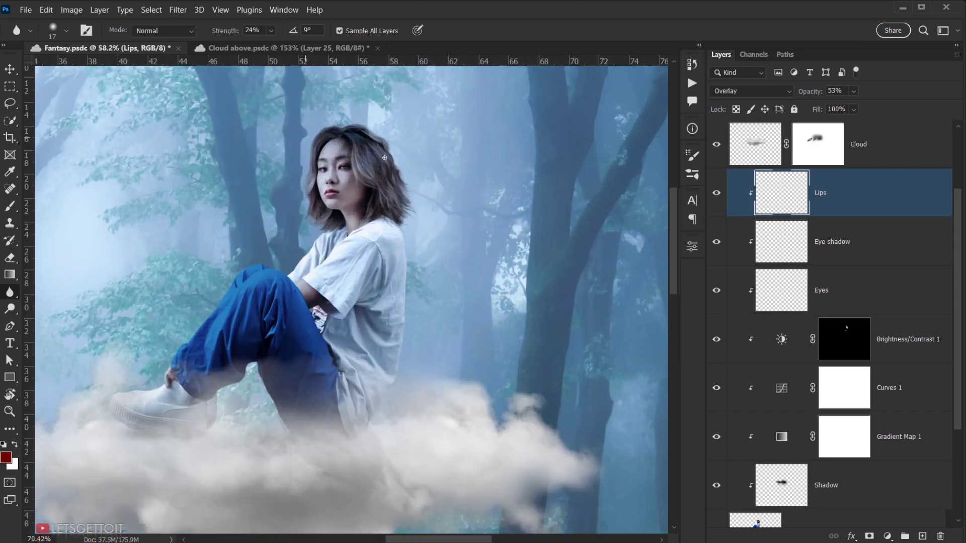
scroll(384, 157, up, 8)
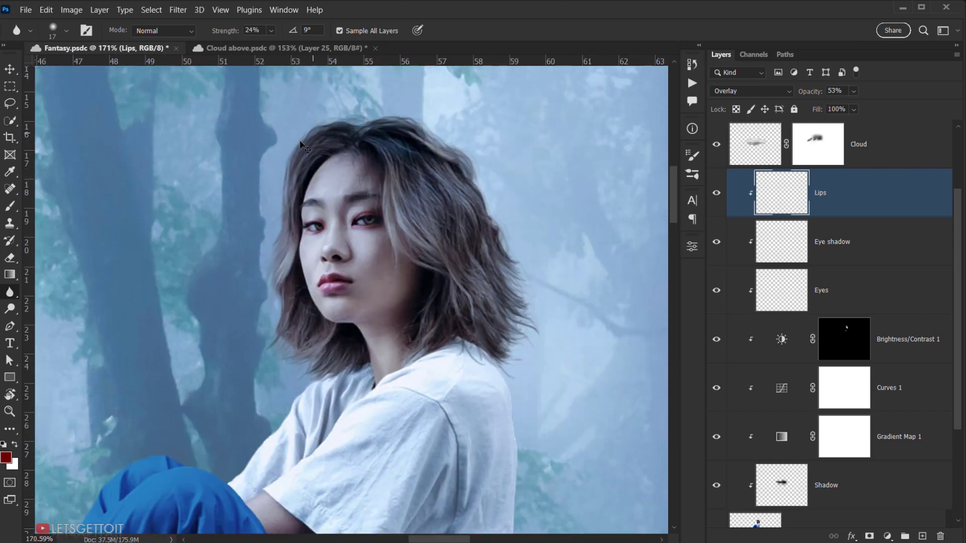
scroll(346, 234, down, 7)
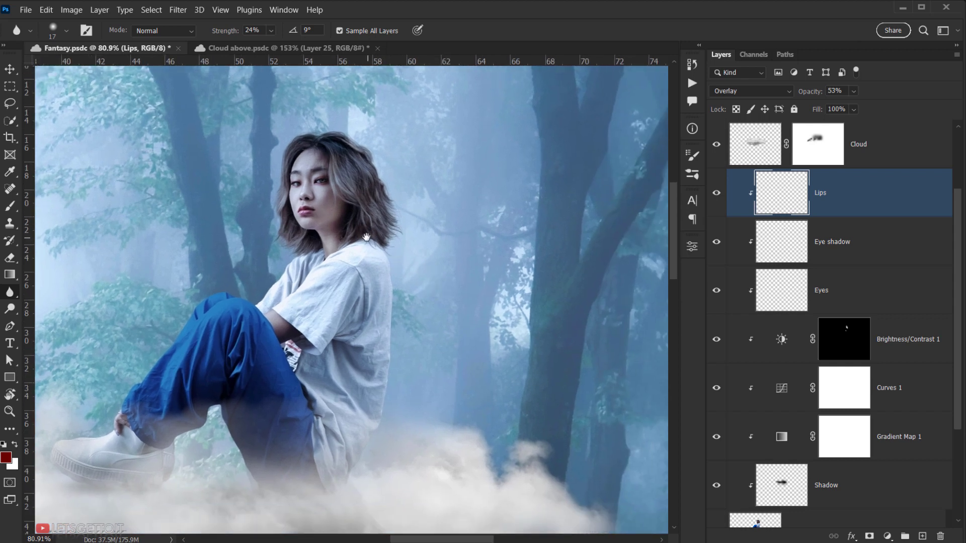
- Add a layer named "Hair Highlights" above the Lips layer and clip it to the girl
click(922, 535)
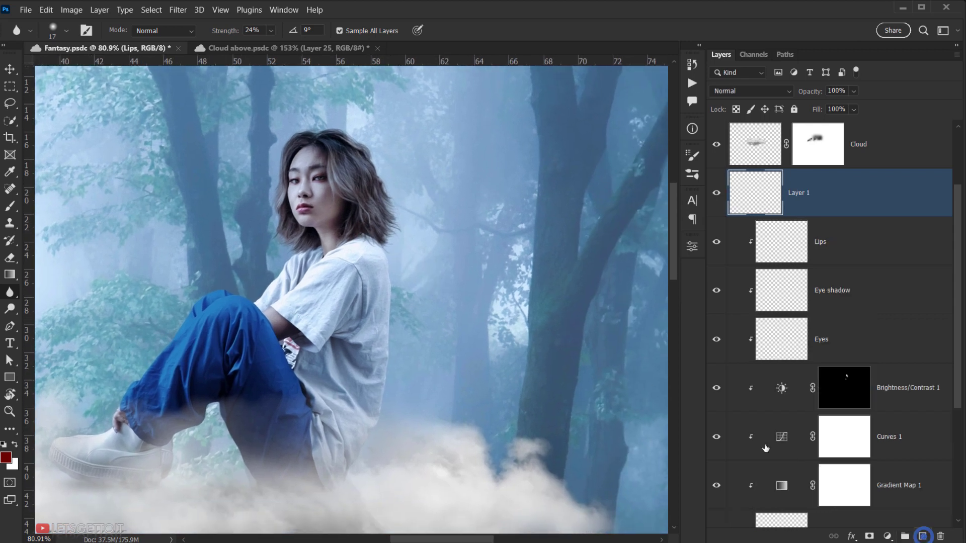
double_click(801, 192)
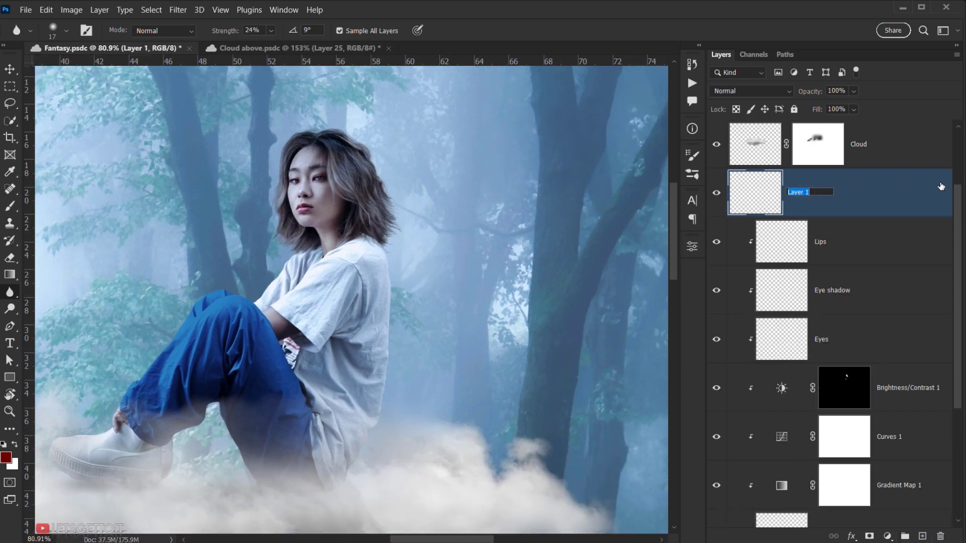
text(Hair Highlights)
key(Return)
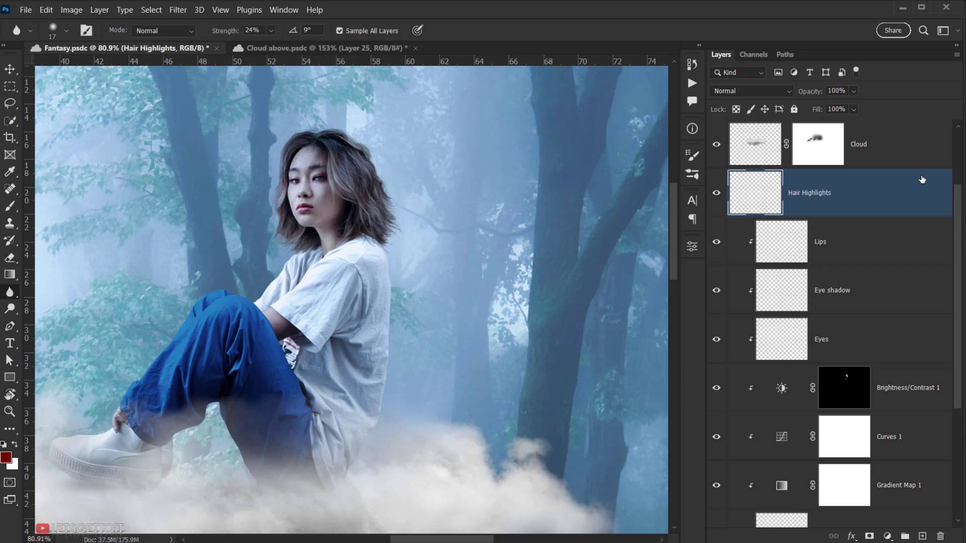
key(ctrl+alt+g)
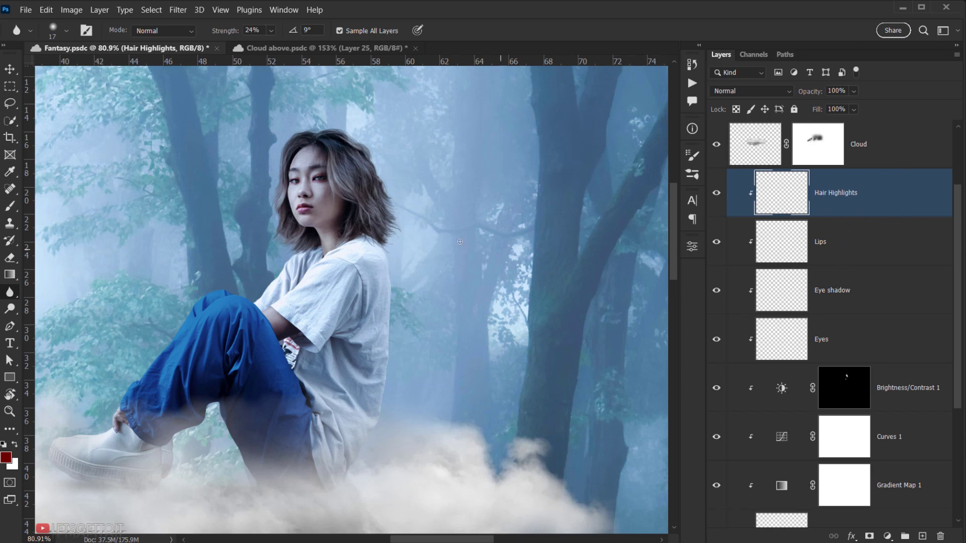
- Prepare the Brush tool with white as the foreground colour and a 30 px tip for highlighting the hair
drag(352, 244, 362, 245)
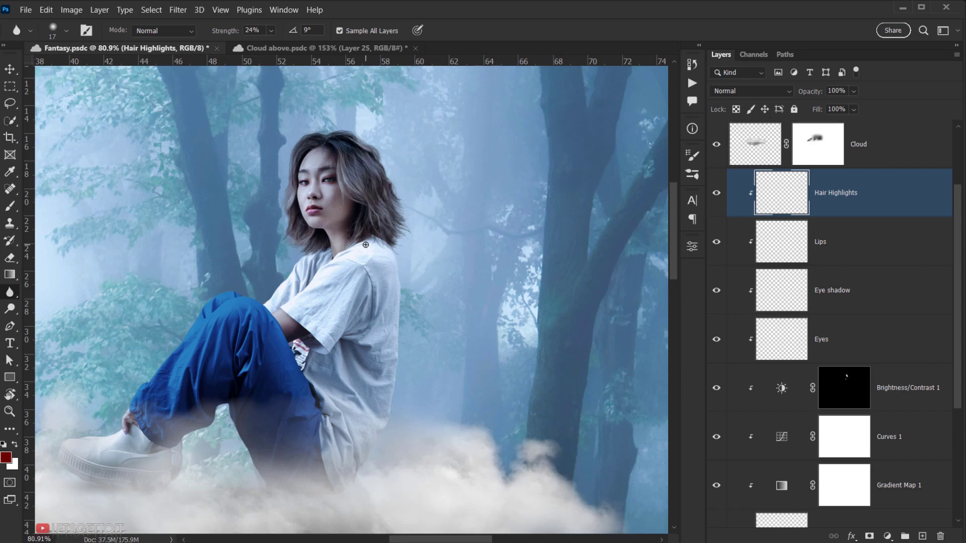
drag(419, 183, 351, 213)
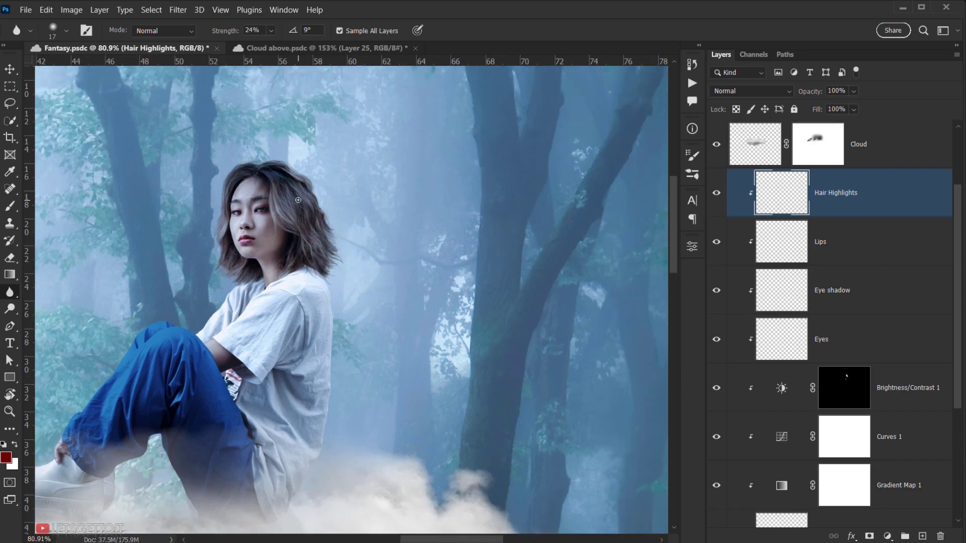
scroll(298, 200, up, 2)
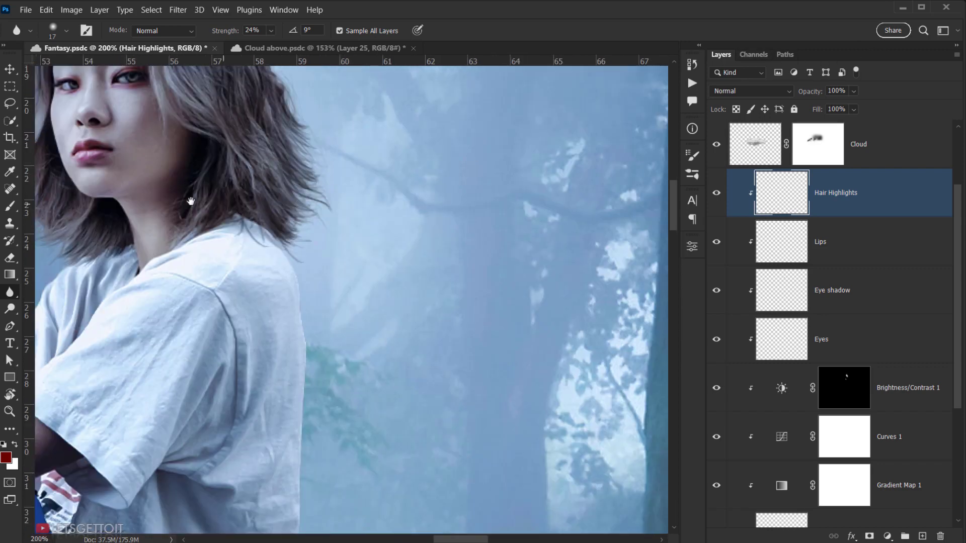
drag(191, 201, 416, 406)
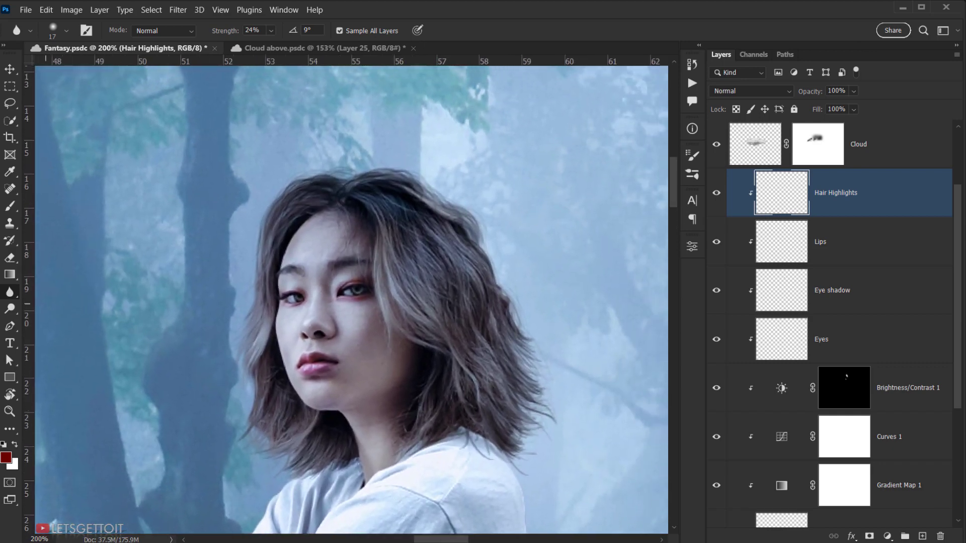
click(6, 207)
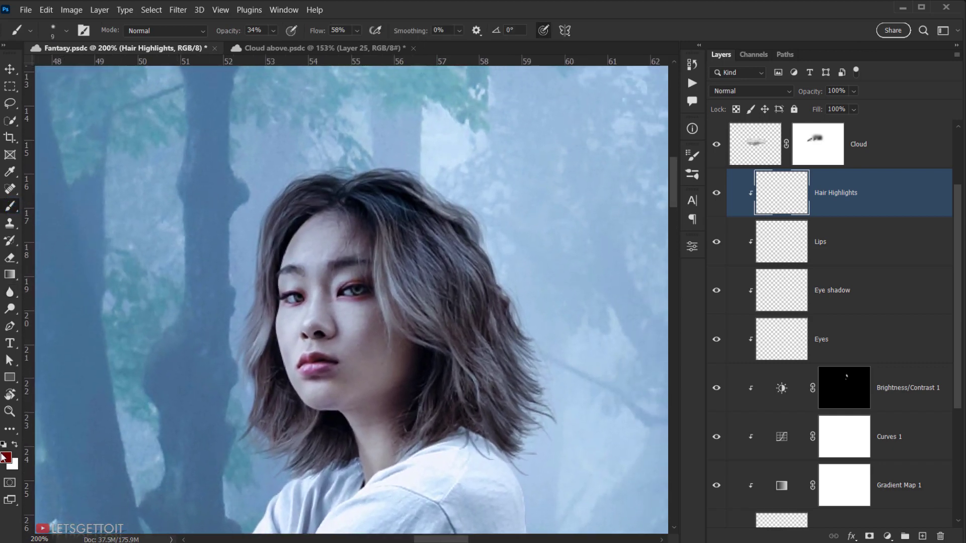
click(12, 442)
key(bracketright)
key(bracketright)
key(bracketright)
click(305, 235)
drag(305, 235, 321, 290)
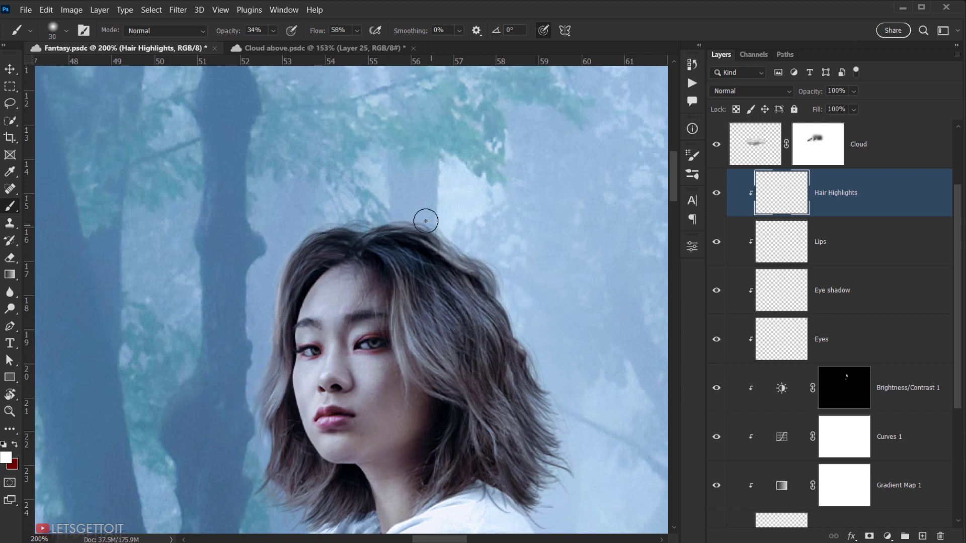
drag(535, 337, 445, 286)
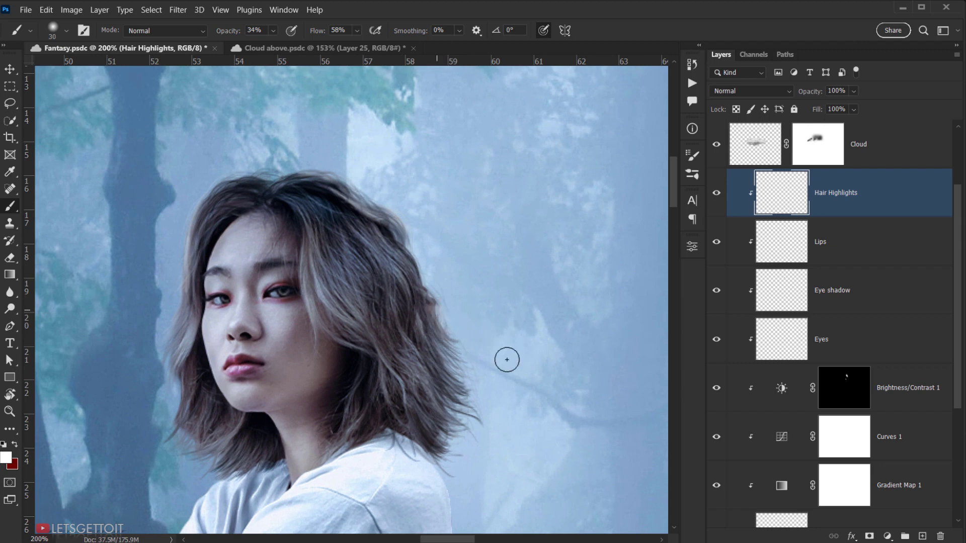
- Enlarge the brush to 90 px and paint soft white highlights along the left outer edge of the girl's hair
key(bracketright)
key(bracketright)
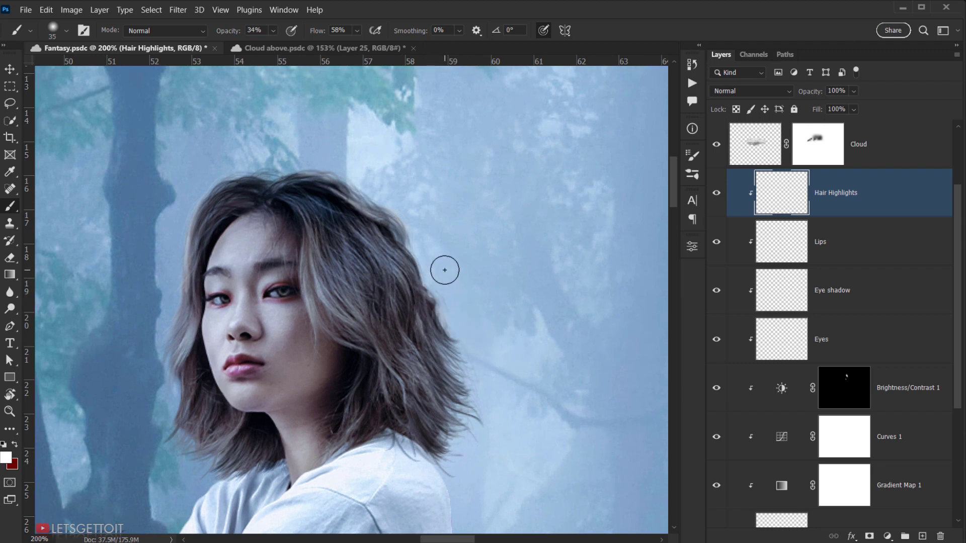
key(bracketright)
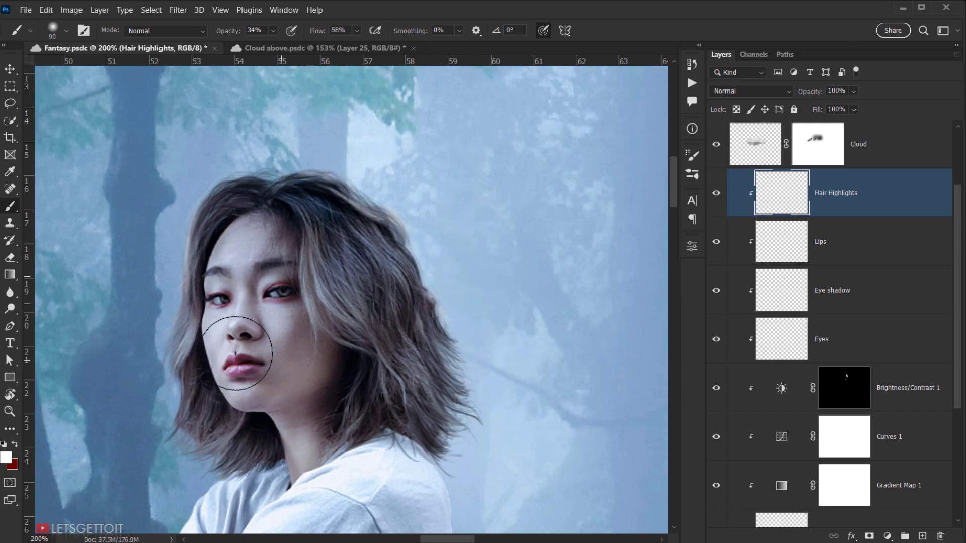
mouse_move(162, 339)
mouse_down()
mouse_move(170, 401)
mouse_move(163, 456)
mouse_move(164, 397)
mouse_move(181, 414)
mouse_move(159, 467)
mouse_move(186, 423)
mouse_move(217, 444)
mouse_up()
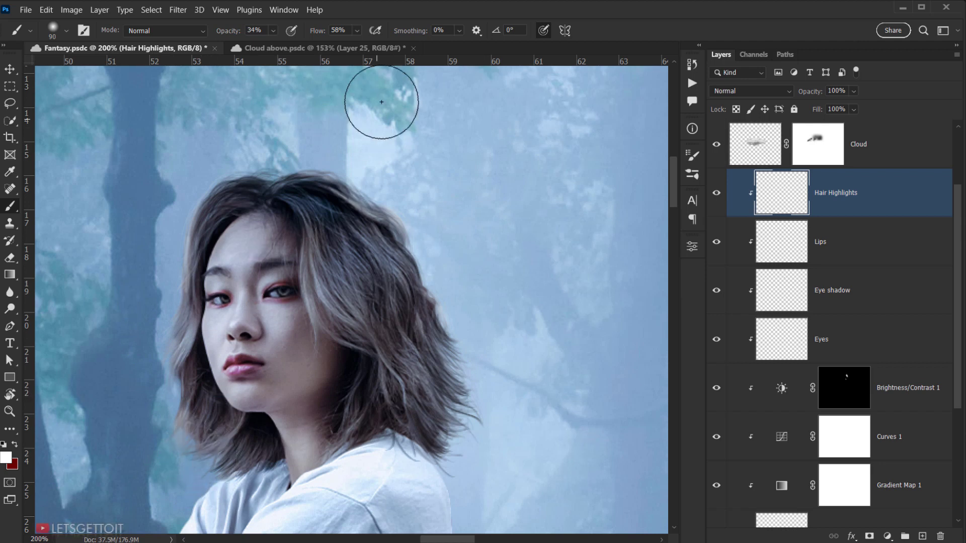
- Switch to the Soft Round brush preset and paint faint white highlights along both outer edges of the hair
right_click(326, 119)
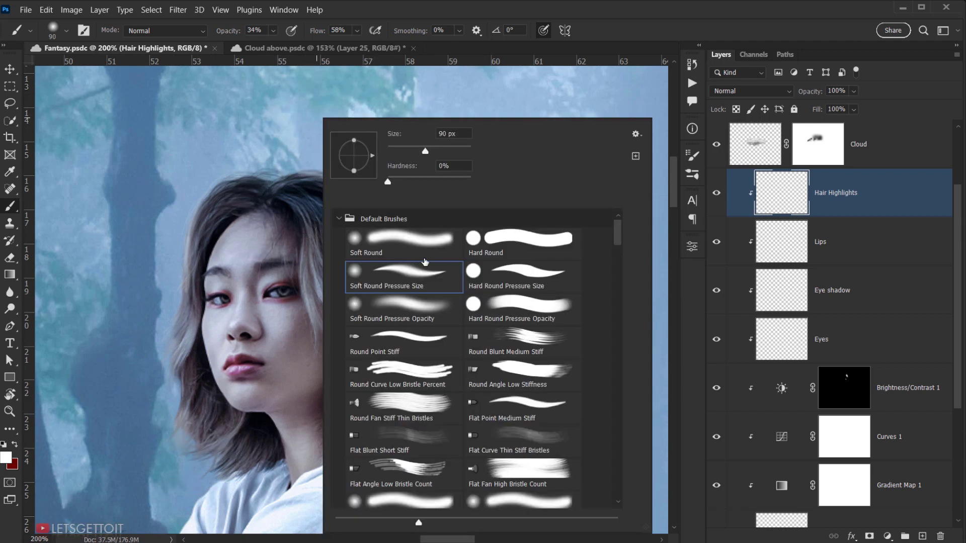
click(423, 242)
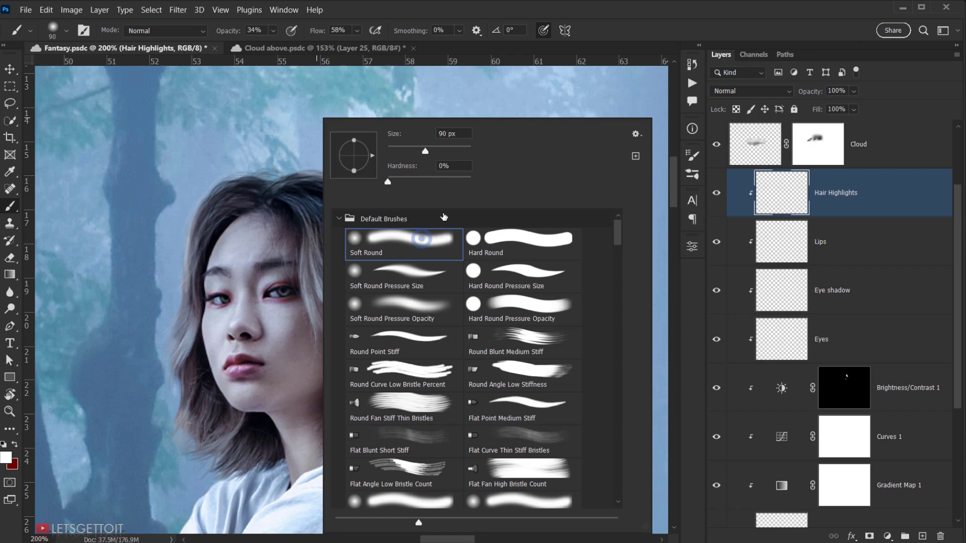
click(661, 5)
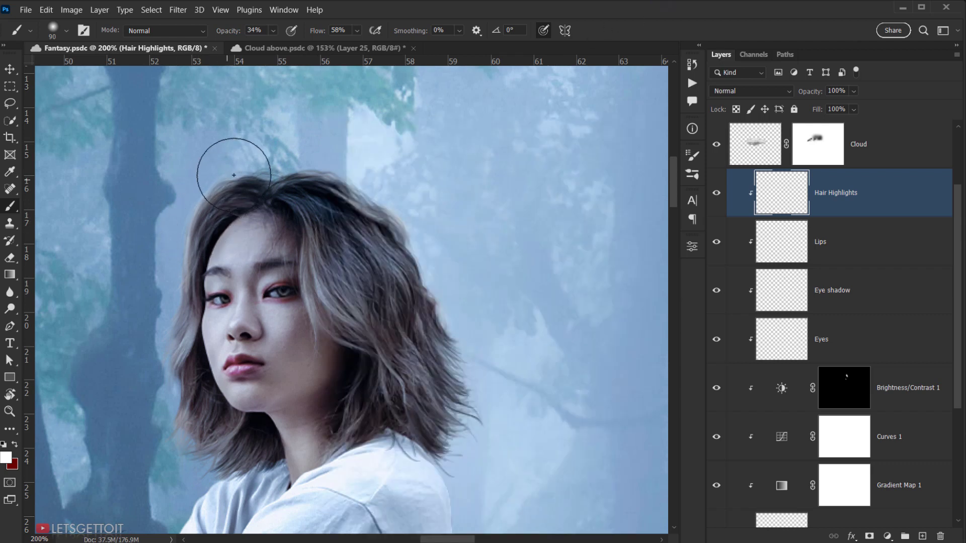
mouse_move(180, 267)
mouse_down()
mouse_move(152, 371)
mouse_move(165, 333)
mouse_move(182, 374)
mouse_move(173, 462)
mouse_up()
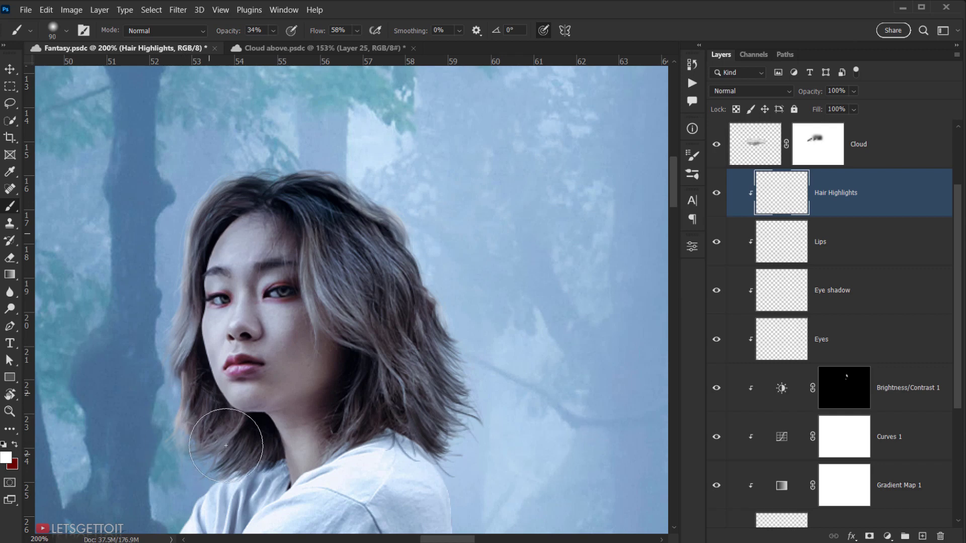
drag(400, 238, 435, 325)
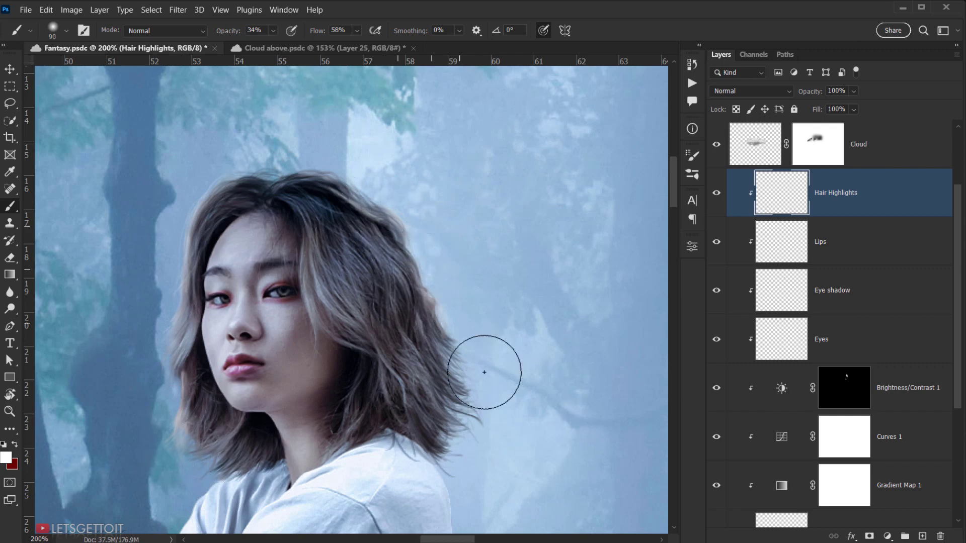
mouse_move(455, 388)
mouse_down()
mouse_move(511, 332)
mouse_move(531, 380)
mouse_up()
- Choose the Hair Brush preset from the hair_brush_by_missmalefic_d6syux5 brush set
right_click(171, 201)
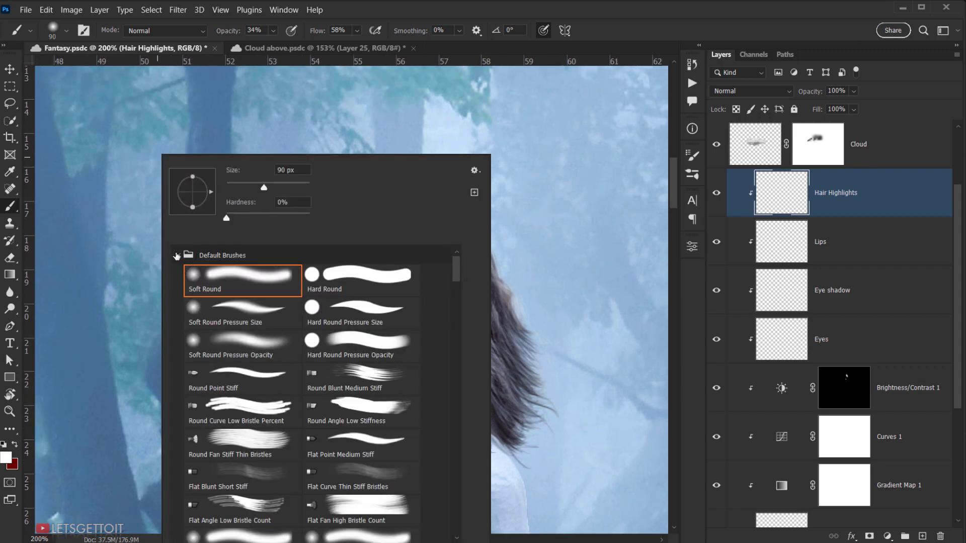
click(176, 256)
click(177, 273)
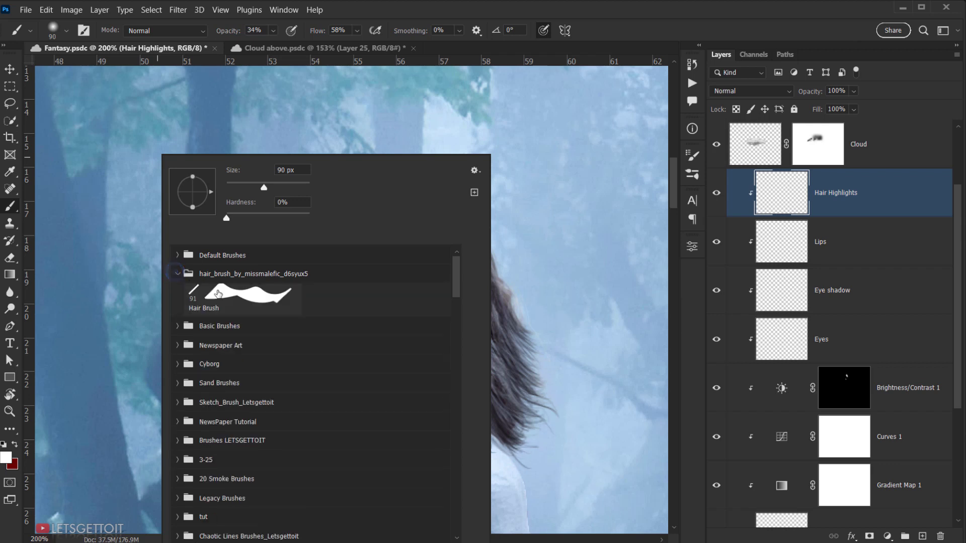
click(218, 293)
click(668, 16)
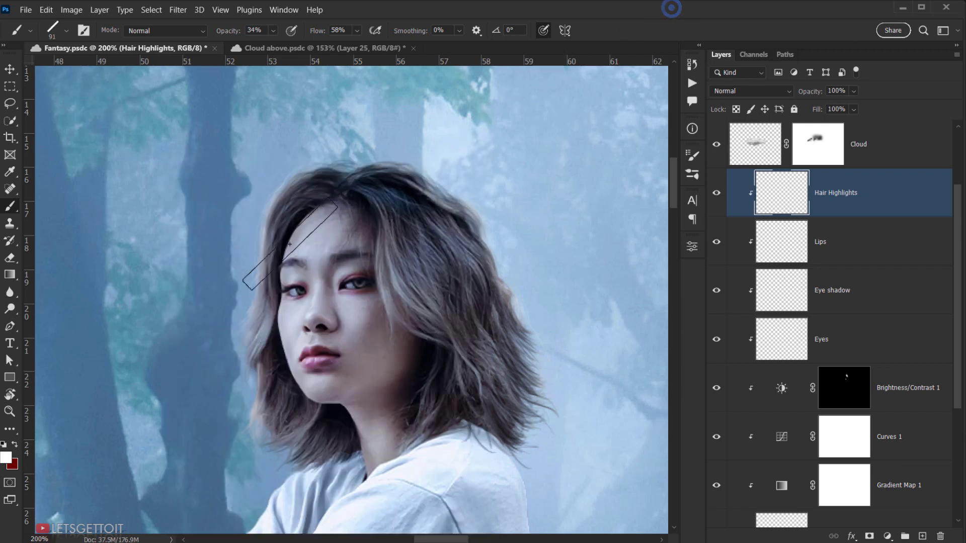
- Shrink the hair brush to 7 px and paint a fine white strand highlight down the left side of the girl's hair
key([)
key([)
key([)
key([)
key([)
key([)
key([)
key([)
key([)
key([)
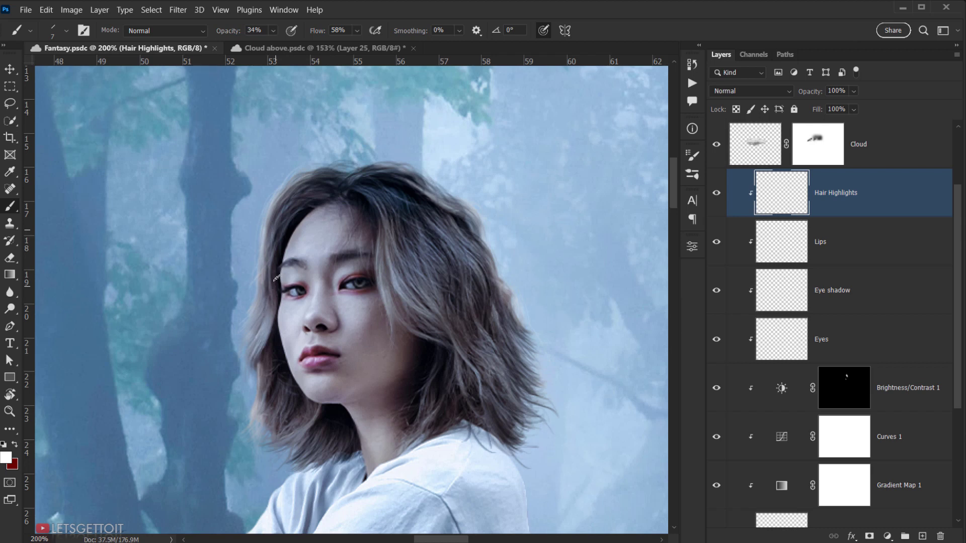
mouse_move(270, 298)
mouse_down()
mouse_move(253, 360)
mouse_move(322, 427)
mouse_move(292, 425)
mouse_move(273, 360)
mouse_up()
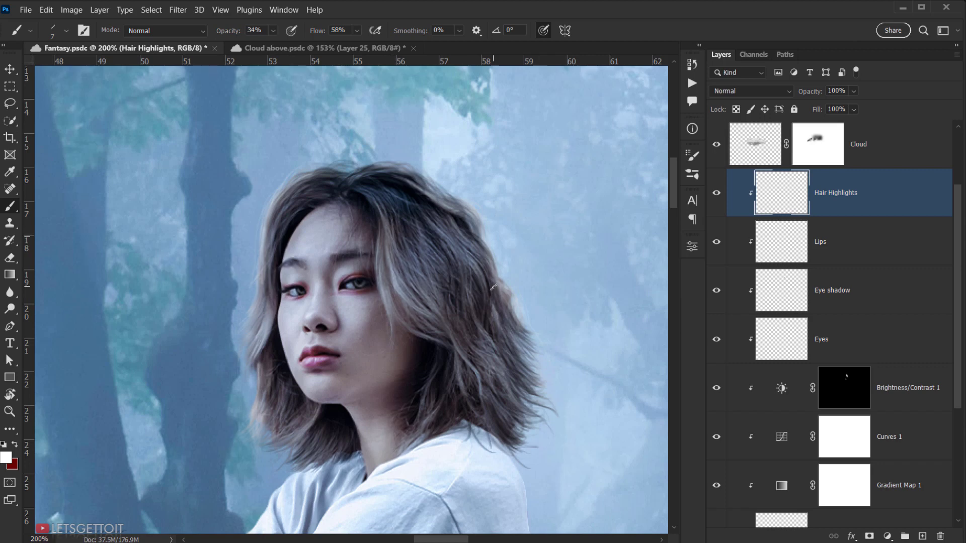
- Paint fine white strand highlights down the right side of the hair, from the crown to the outer tips
drag(495, 322, 526, 409)
drag(470, 342, 522, 425)
drag(489, 290, 537, 384)
drag(447, 232, 482, 329)
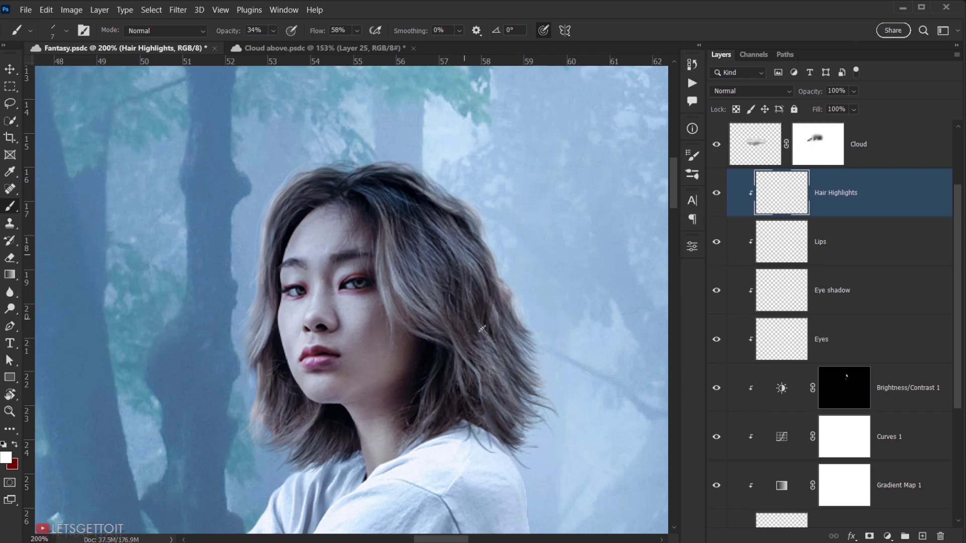
- Add fine white strand highlights to the lower left hair beside the chin and along the left outer edge
scroll(482, 328, down, 2)
scroll(482, 329, left, 3)
drag(418, 342, 379, 333)
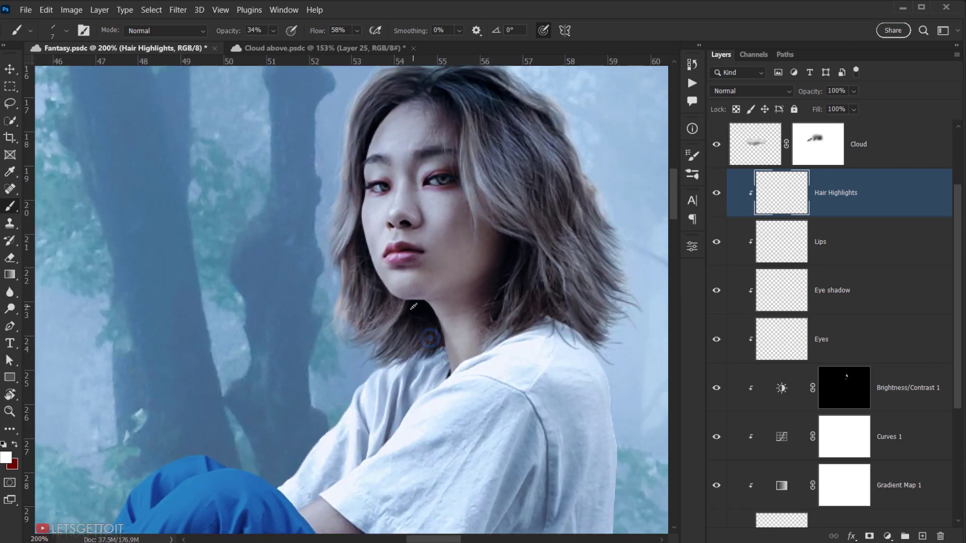
mouse_move(414, 306)
mouse_down()
mouse_move(384, 352)
mouse_move(388, 369)
mouse_up()
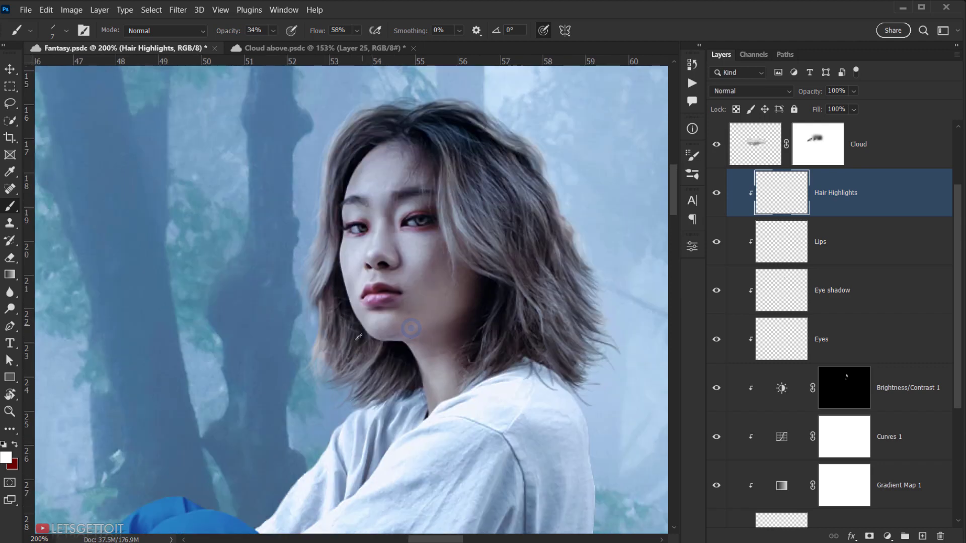
drag(342, 210, 320, 233)
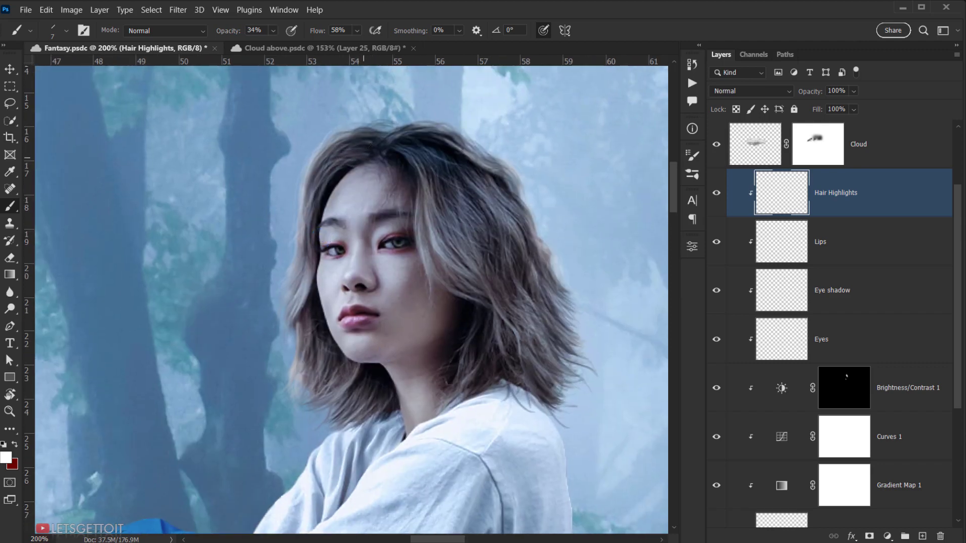
- Paint fine white strand highlights across the top of the head on both sides of the parting
mouse_move(359, 150)
mouse_down()
mouse_move(322, 186)
mouse_move(326, 169)
mouse_up()
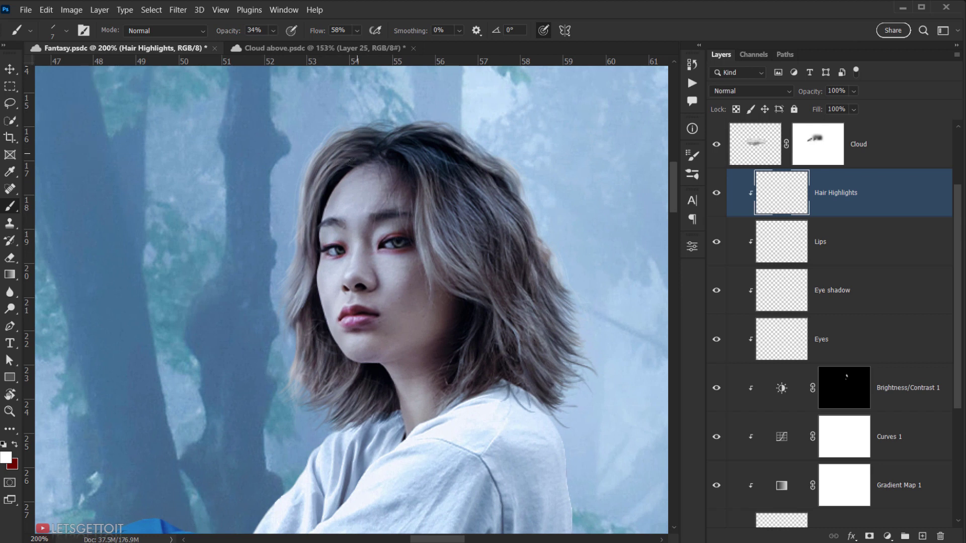
drag(371, 140, 333, 160)
drag(374, 142, 320, 179)
drag(355, 151, 318, 190)
mouse_move(357, 131)
mouse_down()
mouse_move(311, 175)
mouse_move(312, 186)
mouse_move(391, 140)
mouse_move(443, 189)
mouse_up()
- Lower the Hair Highlights layer's opacity to 78% and compare the hair with the layer hidden and shown
mouse_move(424, 152)
mouse_down()
mouse_move(454, 204)
mouse_move(432, 188)
mouse_move(306, 209)
mouse_up()
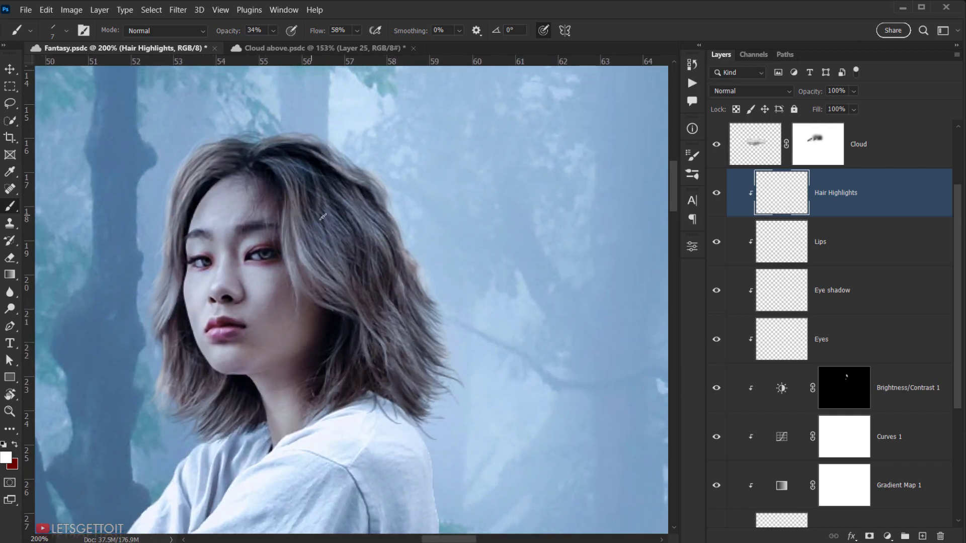
click(716, 193)
click(717, 193)
click(715, 193)
click(714, 194)
click(853, 91)
drag(867, 108, 856, 110)
drag(338, 311, 395, 275)
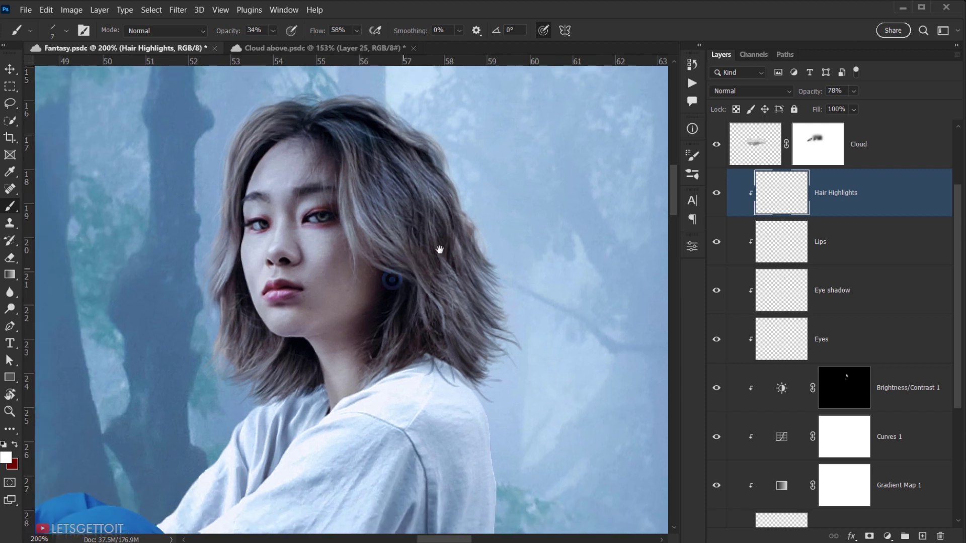
click(717, 192)
click(717, 192)
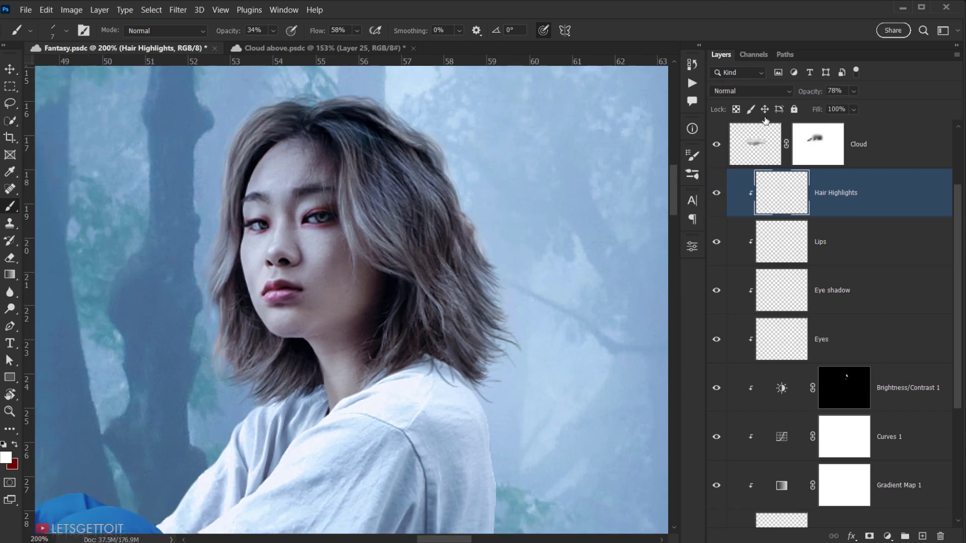
- Toggle the Hair Highlights layer's visibility to compare the girl's hair with and without the painted highlights
drag(230, 248, 188, 227)
key(ctrl+0)
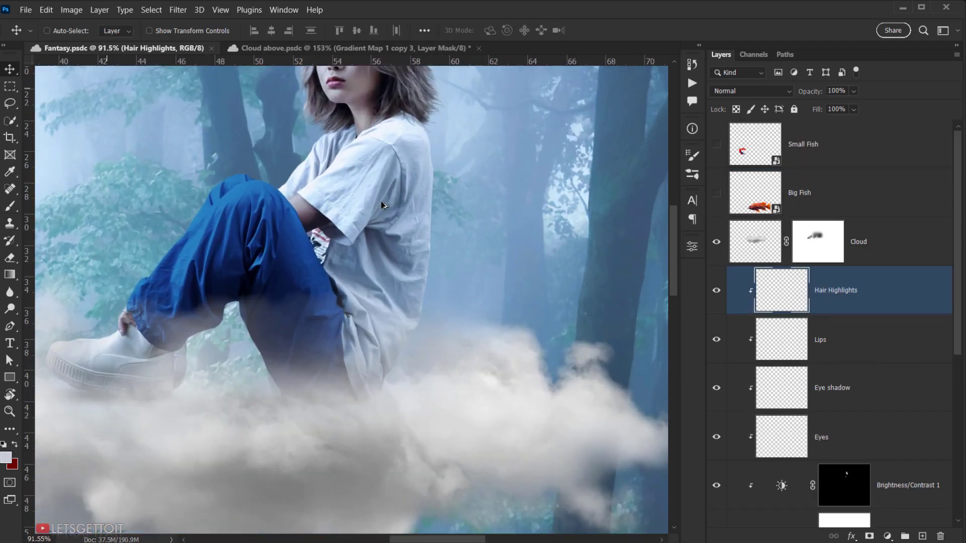
scroll(320, 208, up, 3)
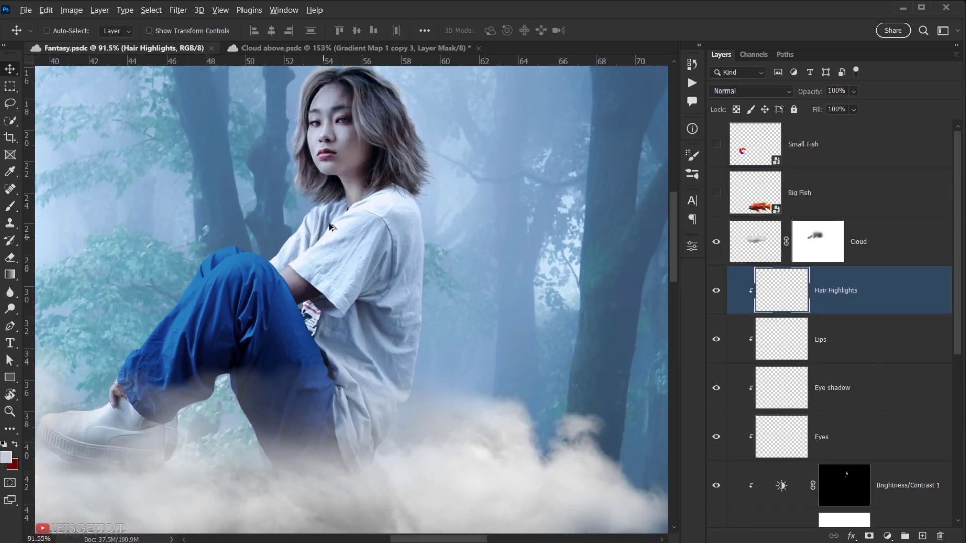
scroll(329, 227, up, 4)
click(719, 291)
click(719, 291)
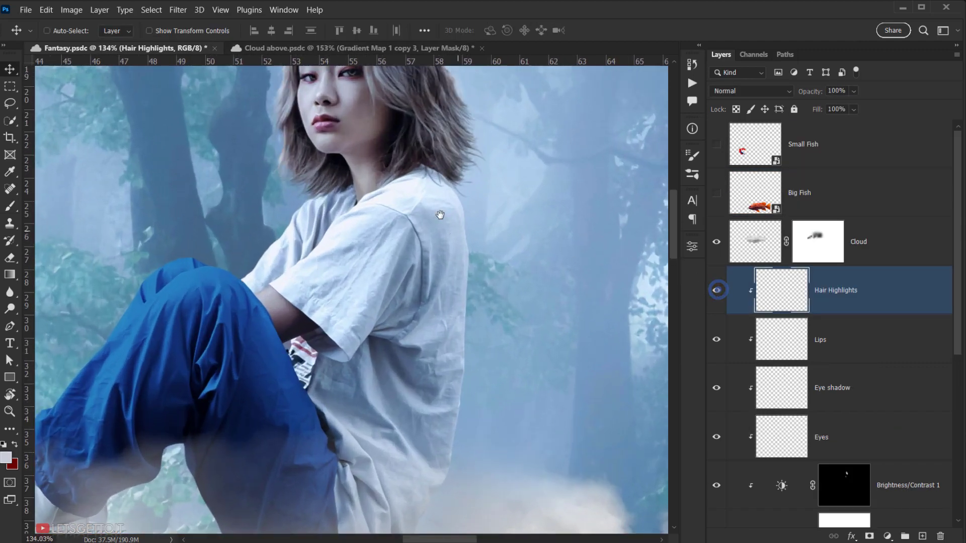
drag(439, 216, 399, 409)
click(721, 296)
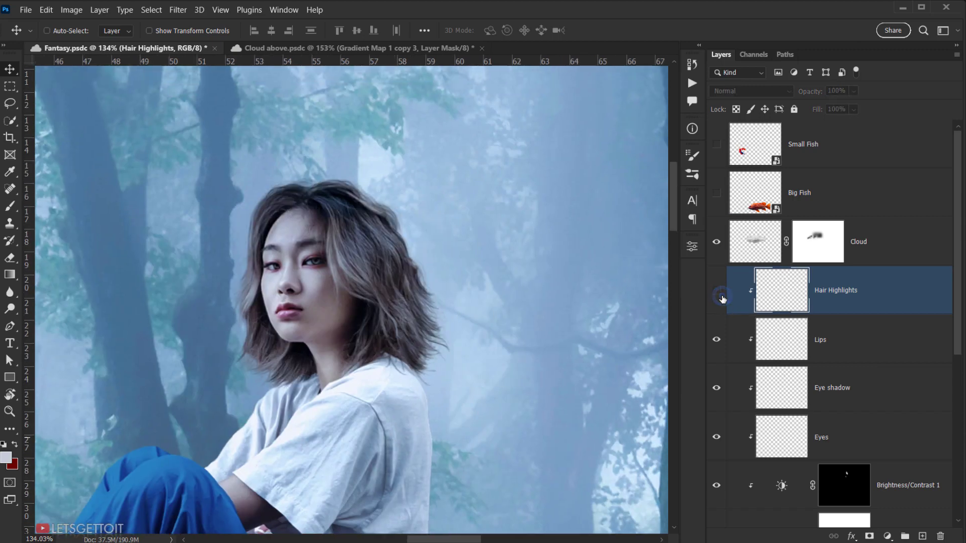
click(722, 296)
scroll(495, 324, down, 4)
drag(405, 322, 433, 287)
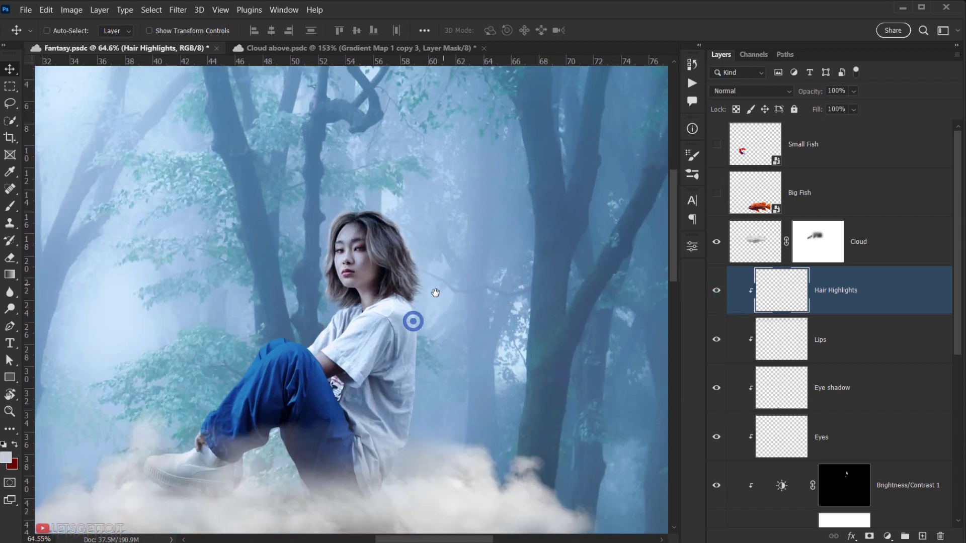
- Select the Cloud layer and review how the cloud sits in the forest scene and in the layer stack
click(895, 244)
scroll(394, 318, down, 3)
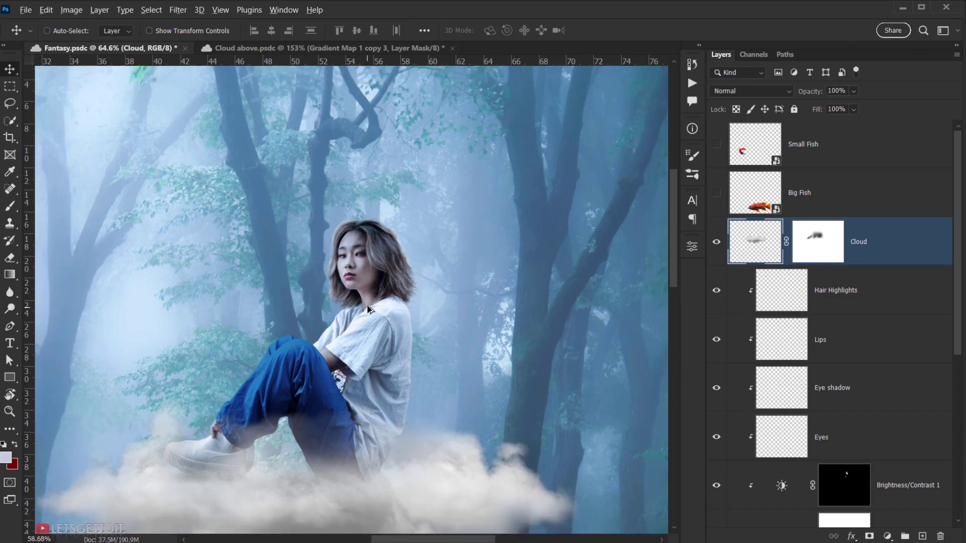
scroll(362, 312, up, 3)
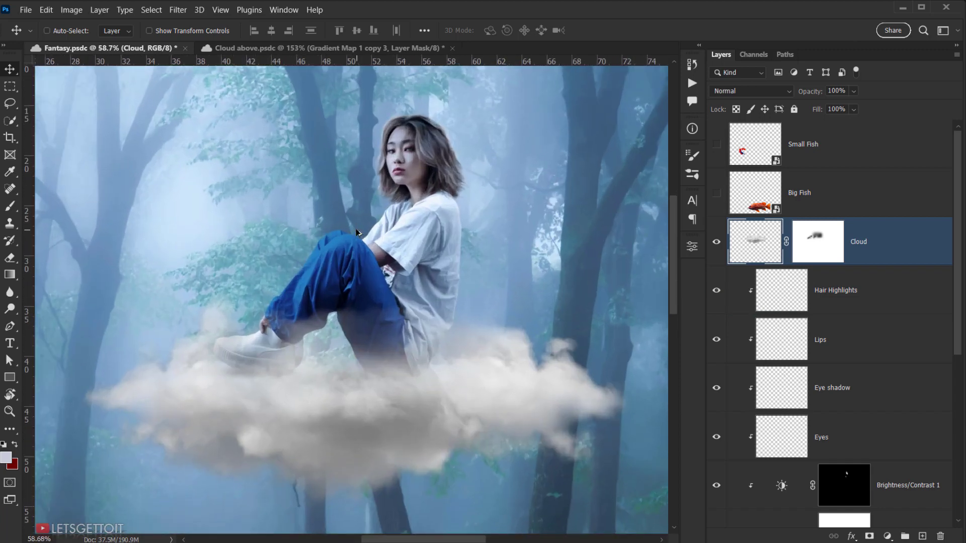
scroll(433, 227, down, 3)
drag(450, 267, 408, 284)
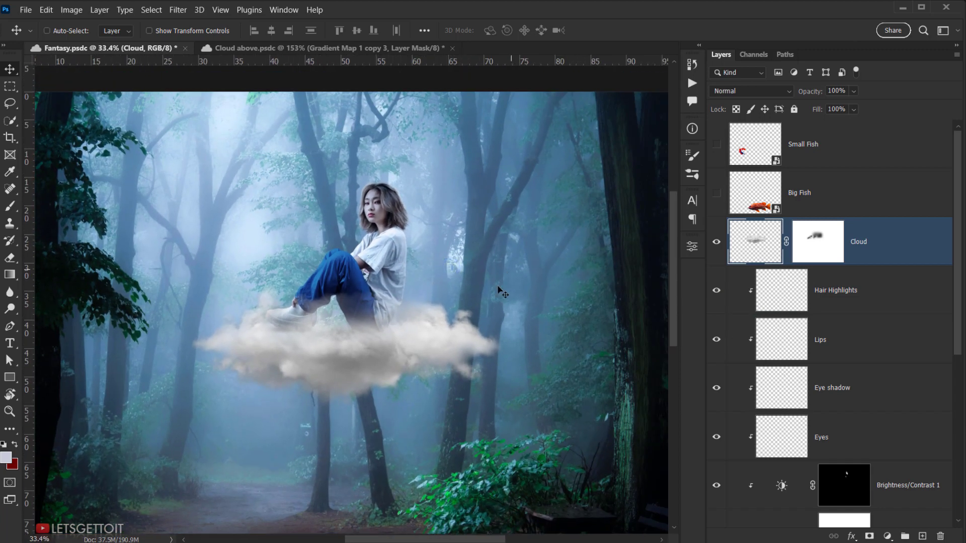
scroll(906, 324, down, 5)
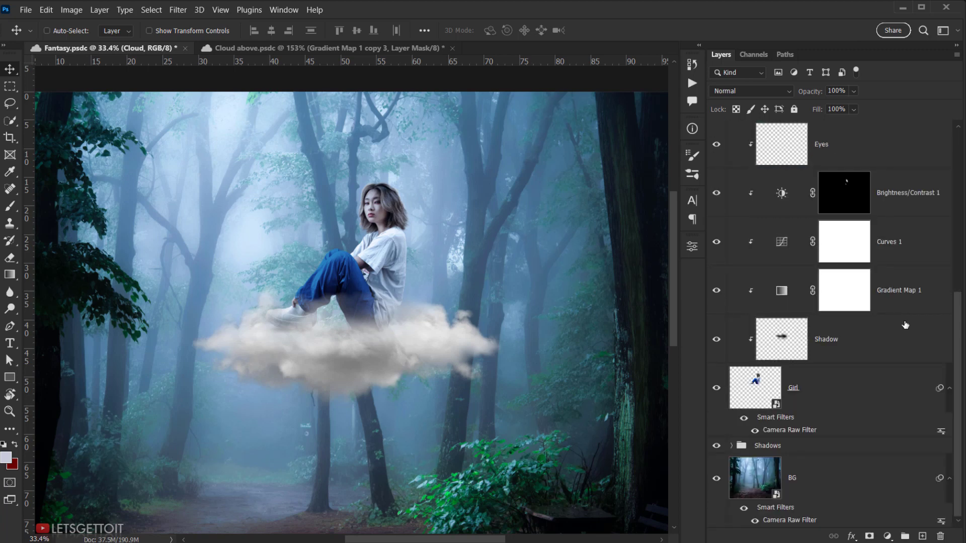
scroll(905, 321, up, 5)
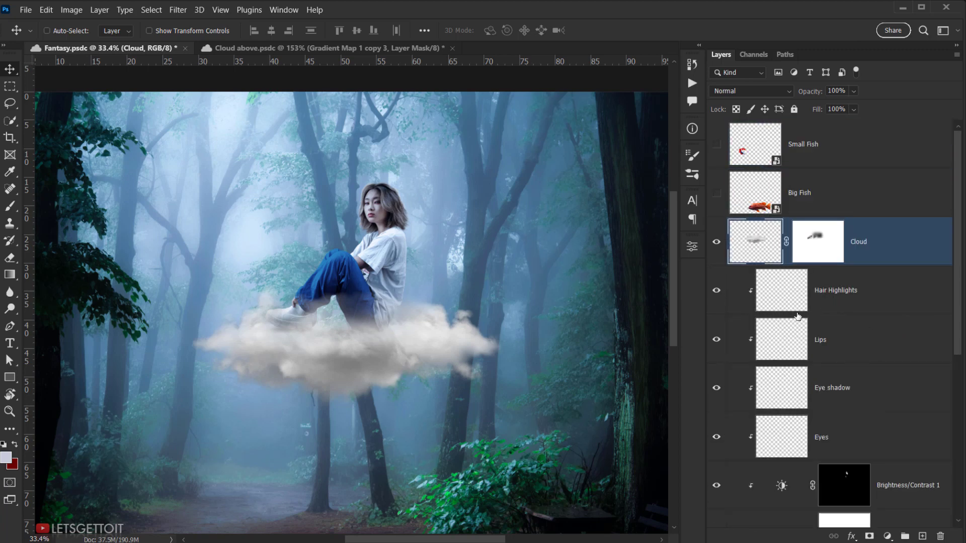
drag(274, 245, 287, 250)
scroll(518, 270, up, 3)
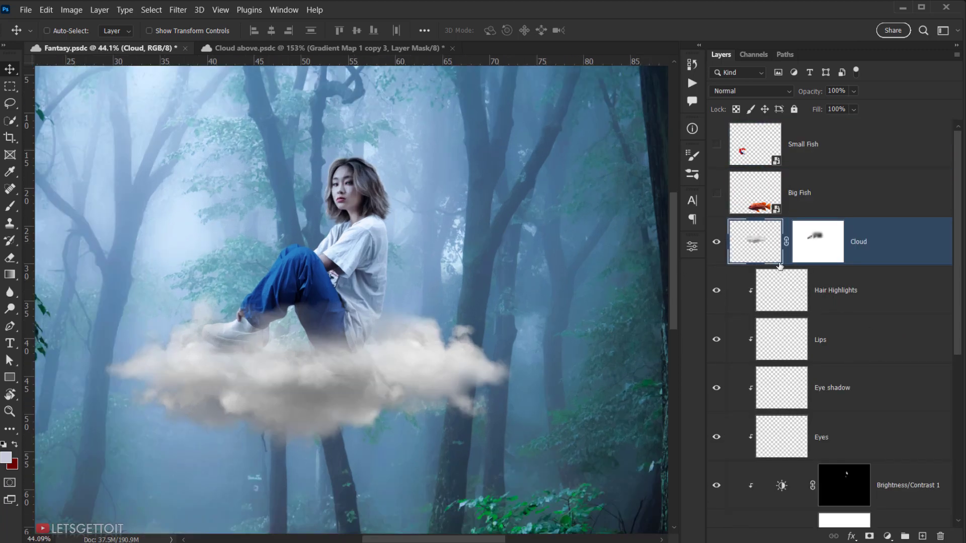
- Toggle the Cloud layer's visibility to compare the scene with and without it, and inspect the girl's adjustment layers
click(718, 247)
click(718, 246)
click(718, 247)
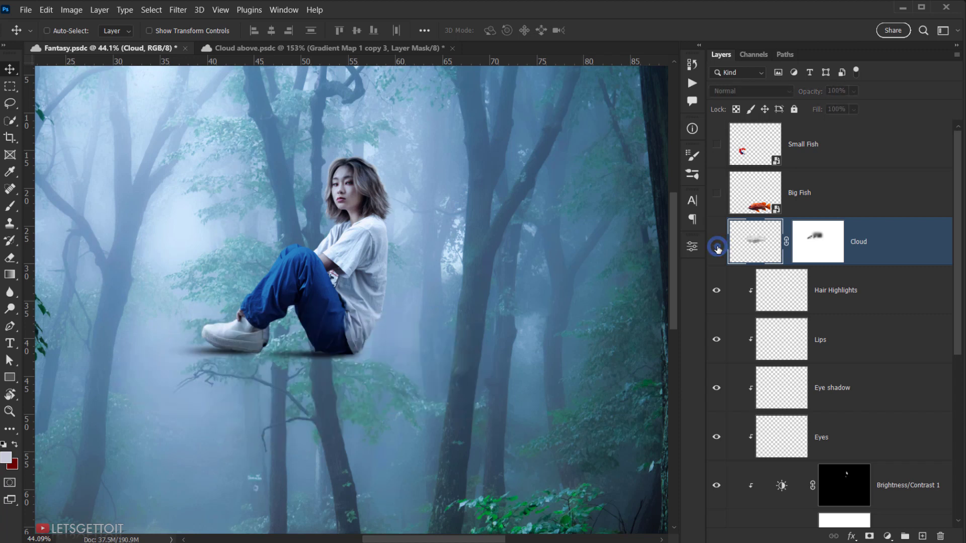
click(718, 248)
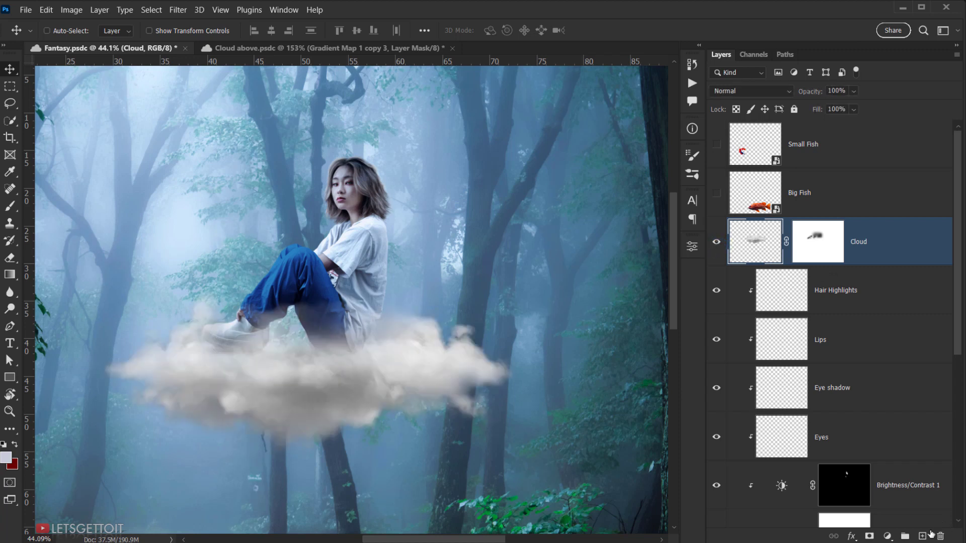
scroll(881, 411, down, 5)
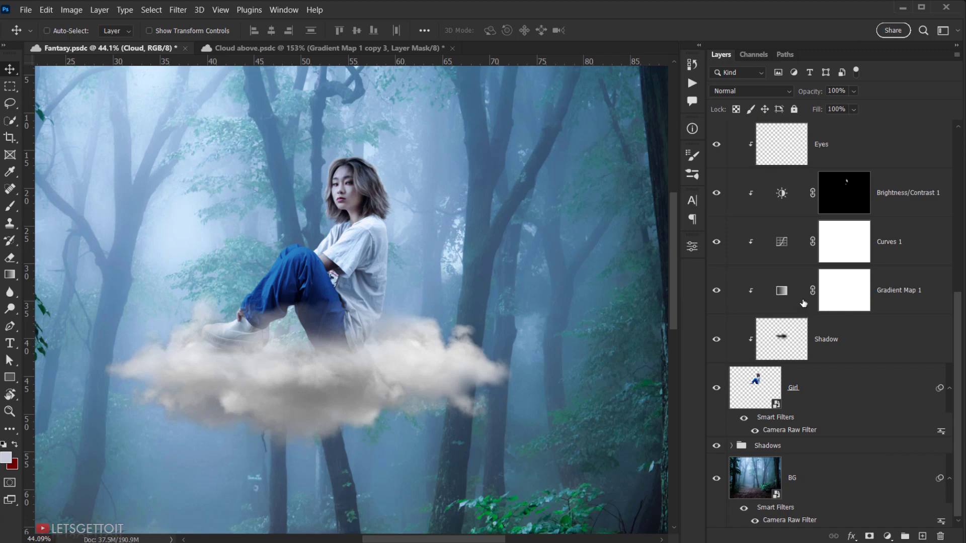
scroll(869, 305, up, 6)
drag(473, 344, 453, 346)
drag(451, 347, 442, 302)
- Add a Gradient Map adjustment layer above the Cloud layer and clip it to the cloud
click(886, 538)
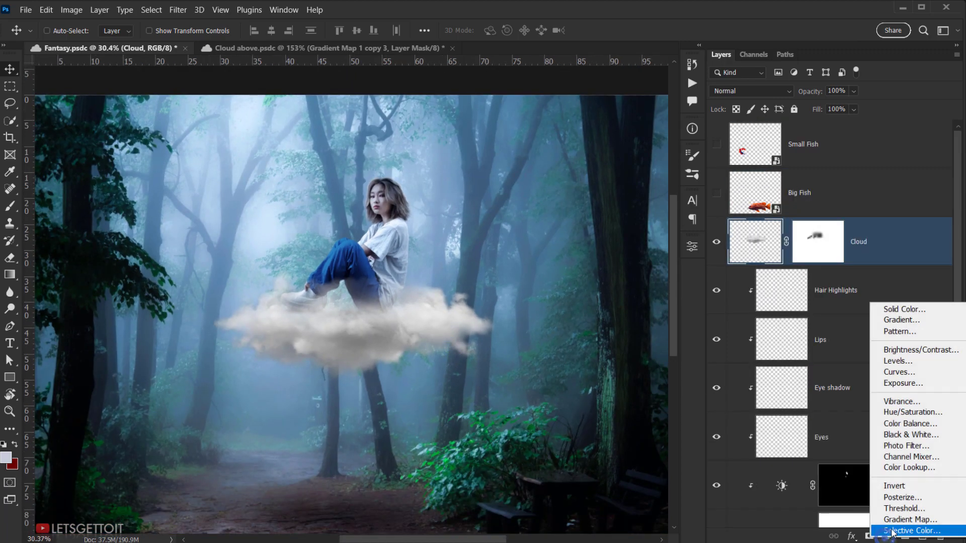
click(900, 519)
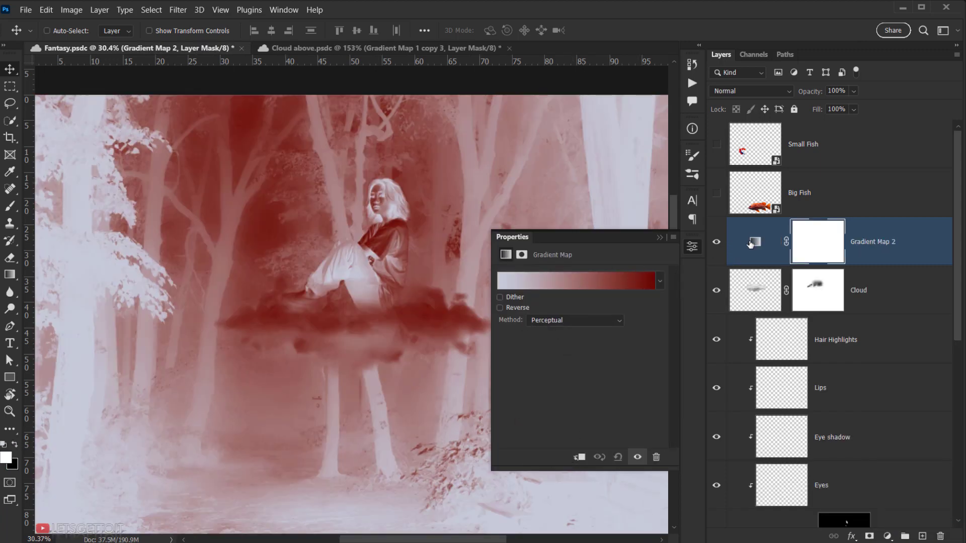
click(580, 458)
click(864, 288)
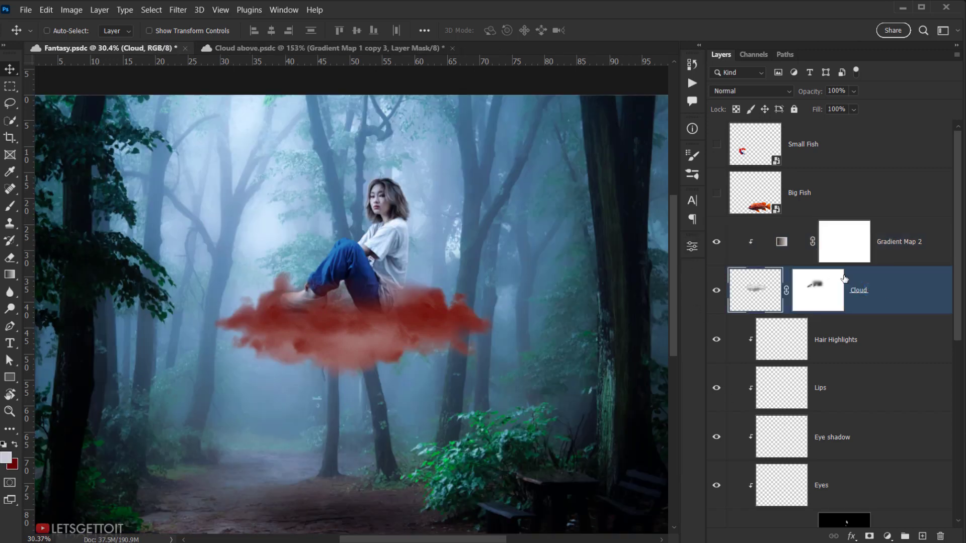
- Set the cloud gradient map's starting colour stop to the dark blue 202933, based on a shade sampled from the forest
double_click(788, 247)
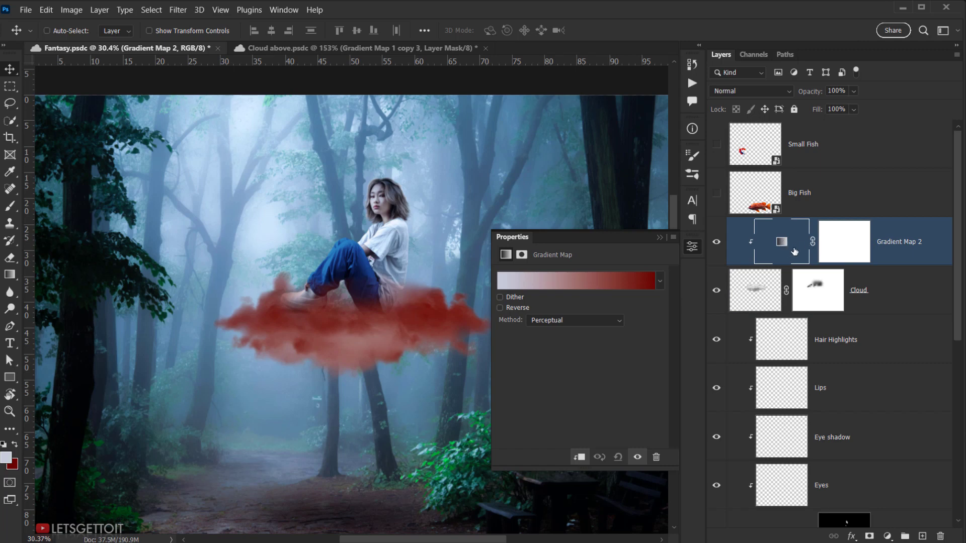
click(605, 280)
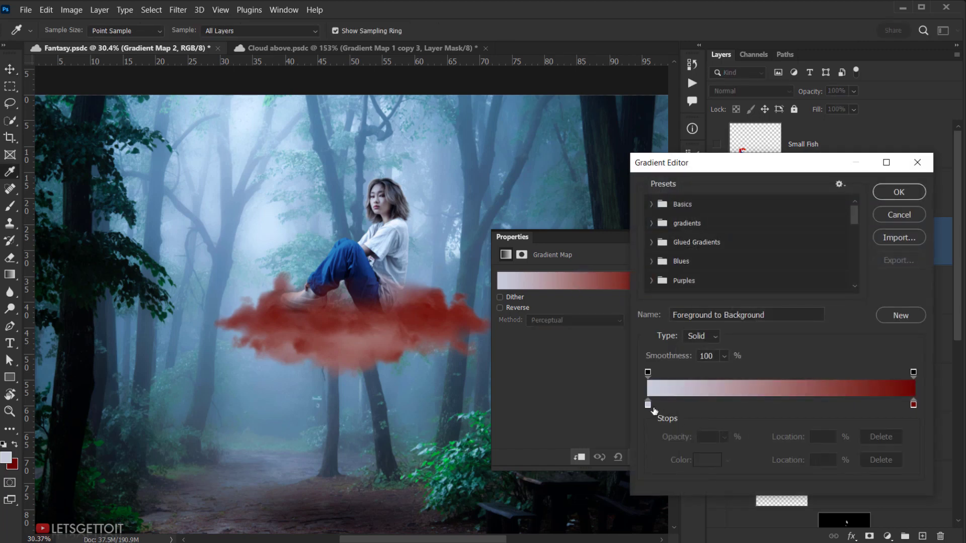
click(648, 405)
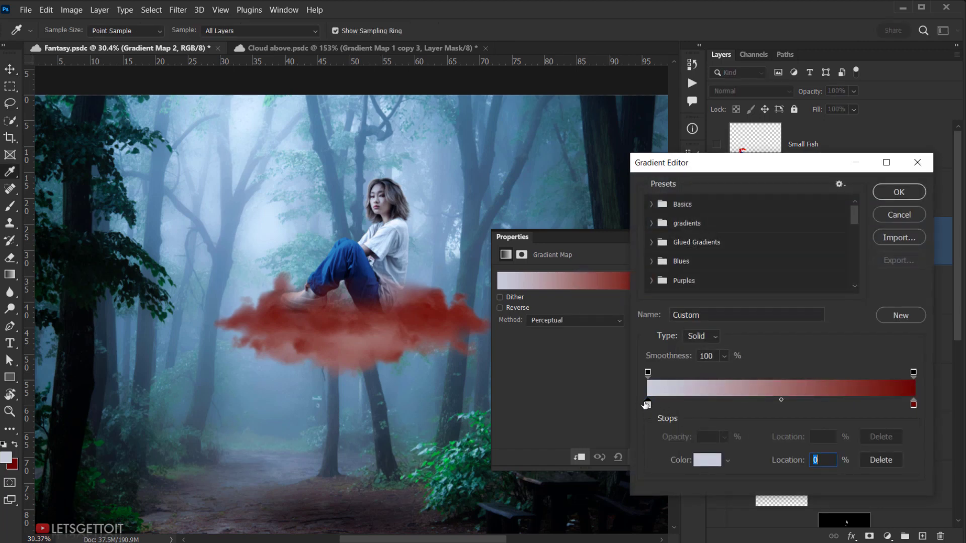
click(708, 460)
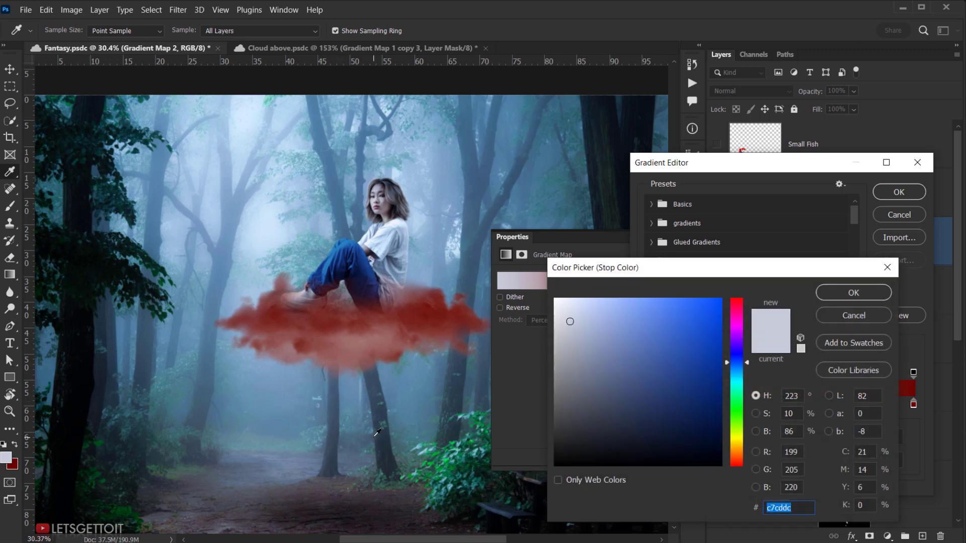
click(337, 431)
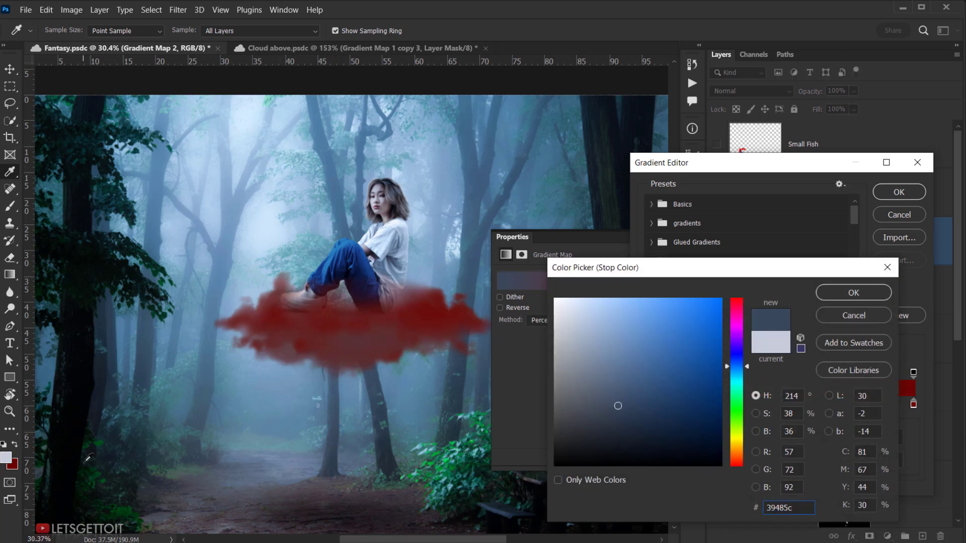
click(334, 464)
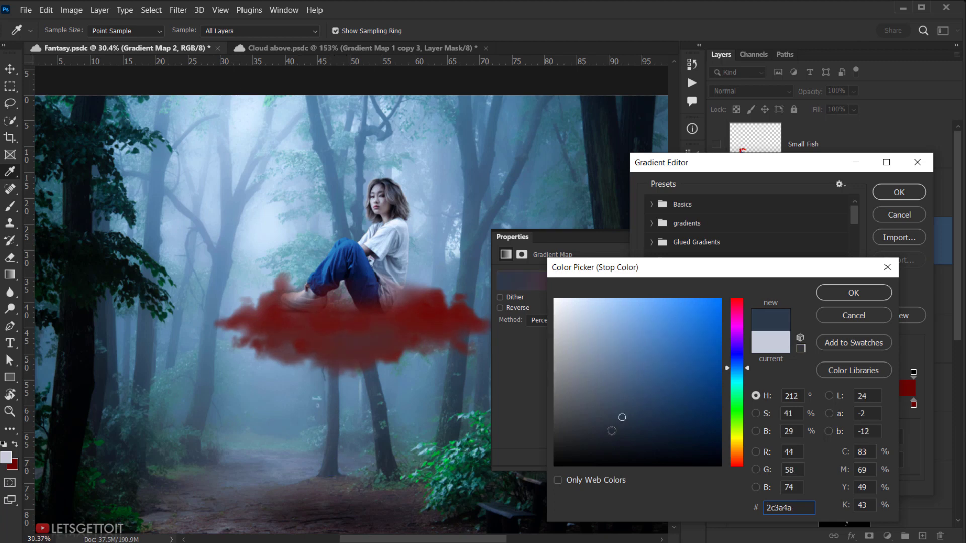
drag(611, 431, 617, 432)
click(840, 295)
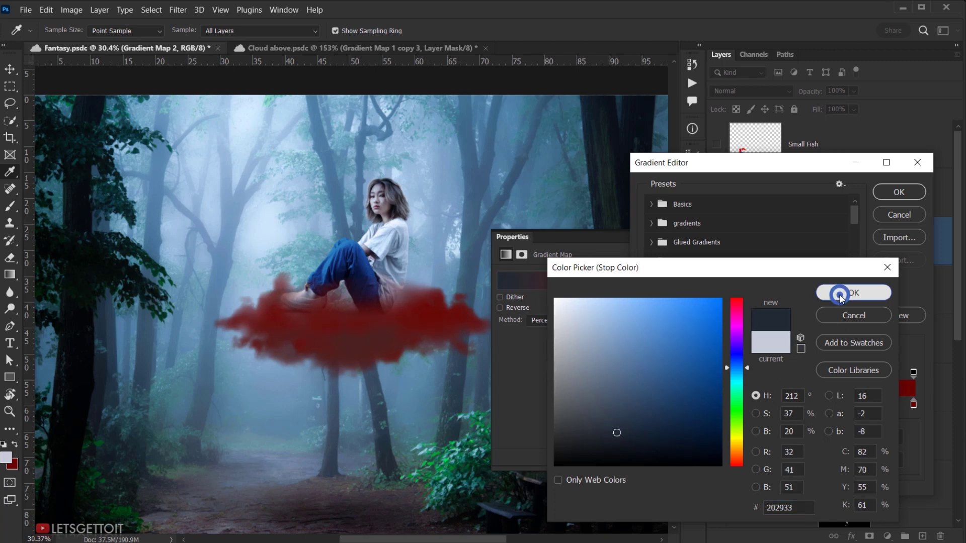
- Set the cloud gradient map's ending colour stop to light blue 9ccaee, based on a shade sampled from the misty background, and accept the gradient
click(915, 403)
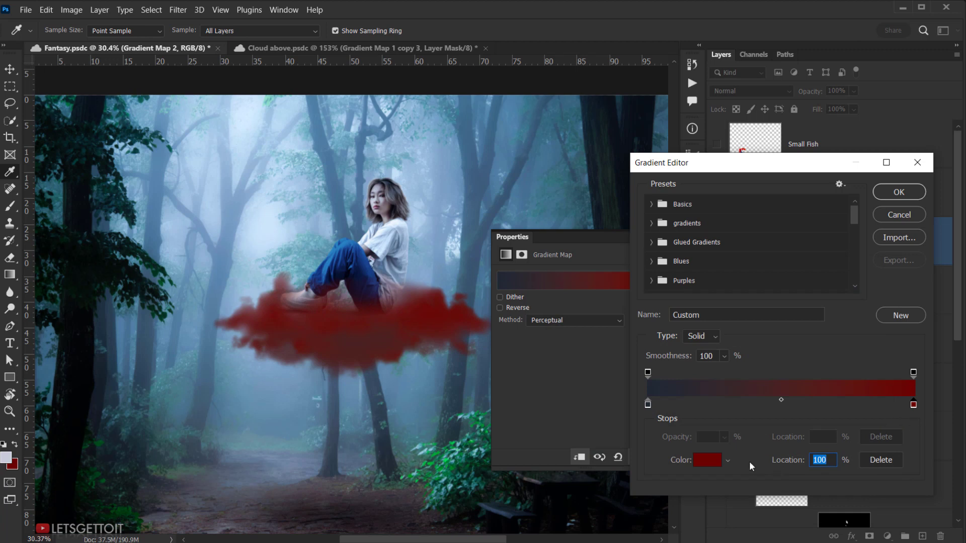
click(714, 460)
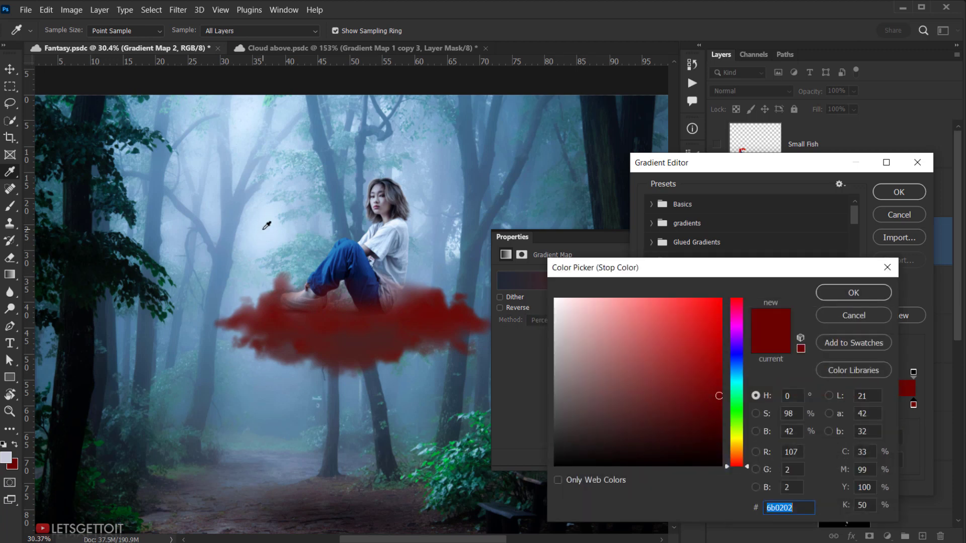
click(267, 225)
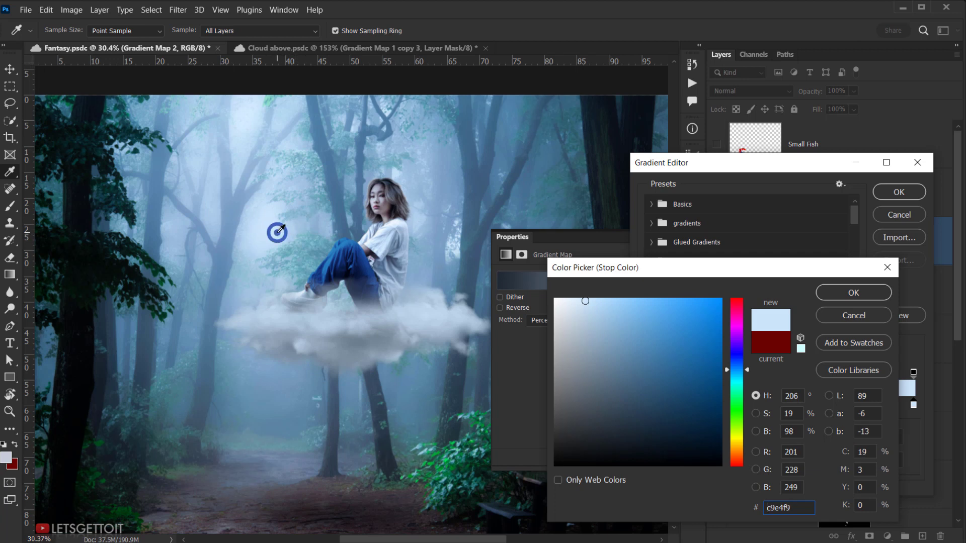
mouse_move(604, 309)
mouse_down()
mouse_move(614, 322)
mouse_move(609, 309)
mouse_up()
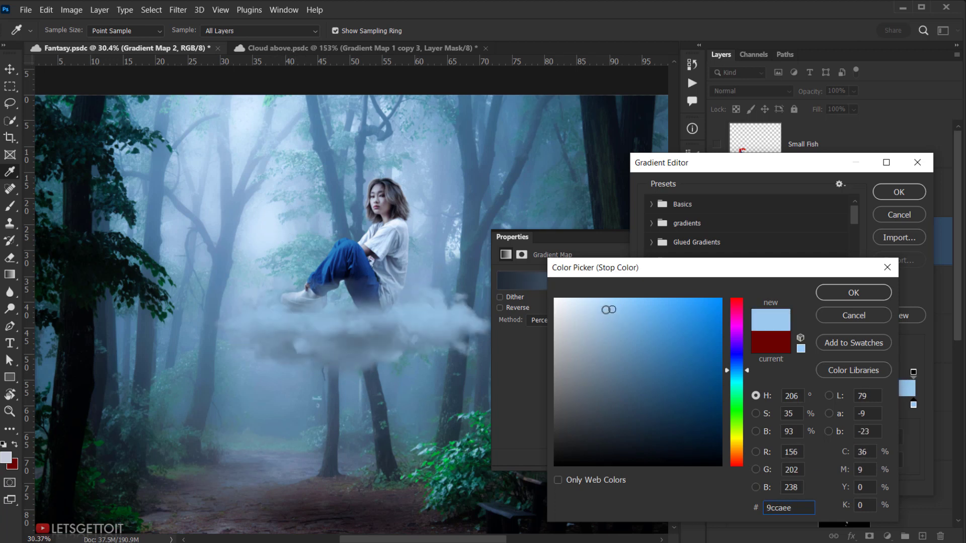
click(869, 293)
click(898, 191)
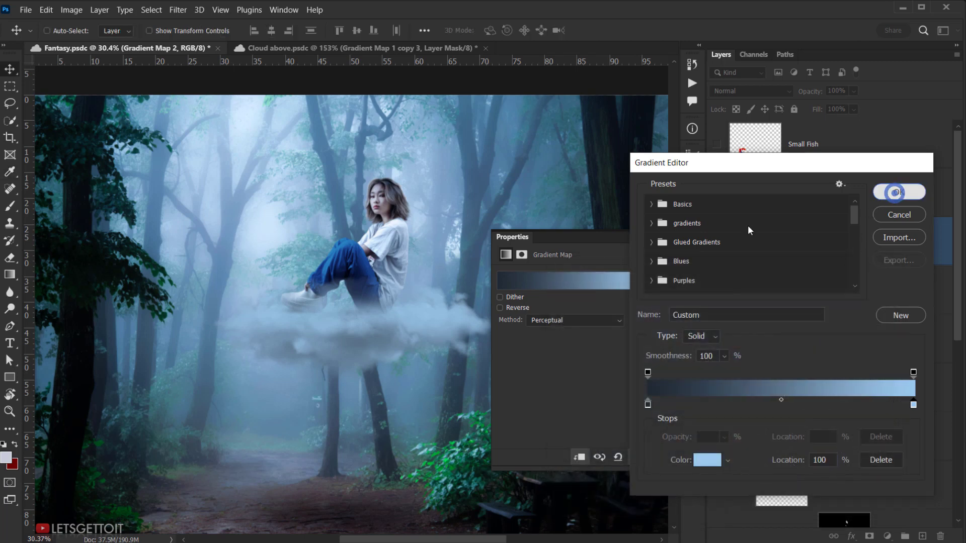
- Change the cloud gradient map's blend mode to Color and toggle its visibility to compare the cloud's colour
click(658, 236)
click(737, 91)
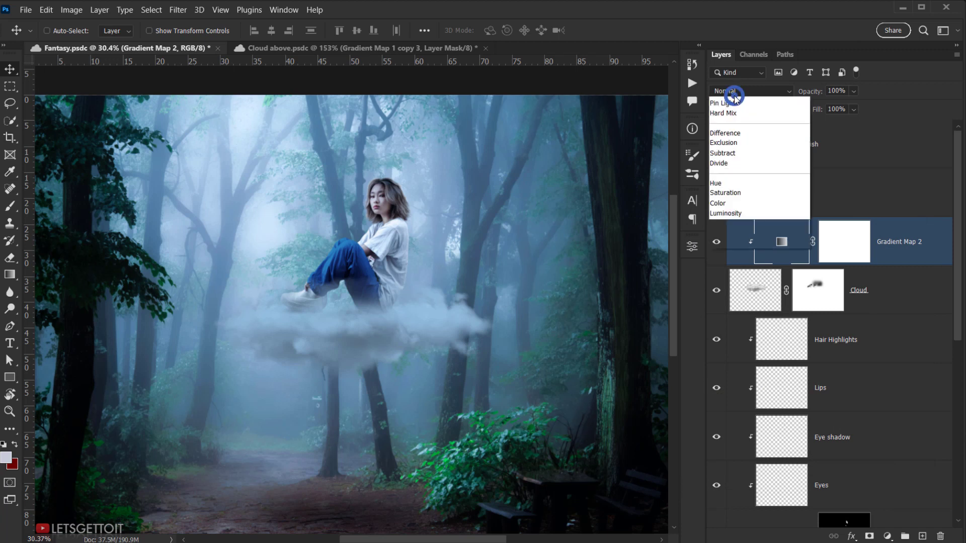
click(737, 406)
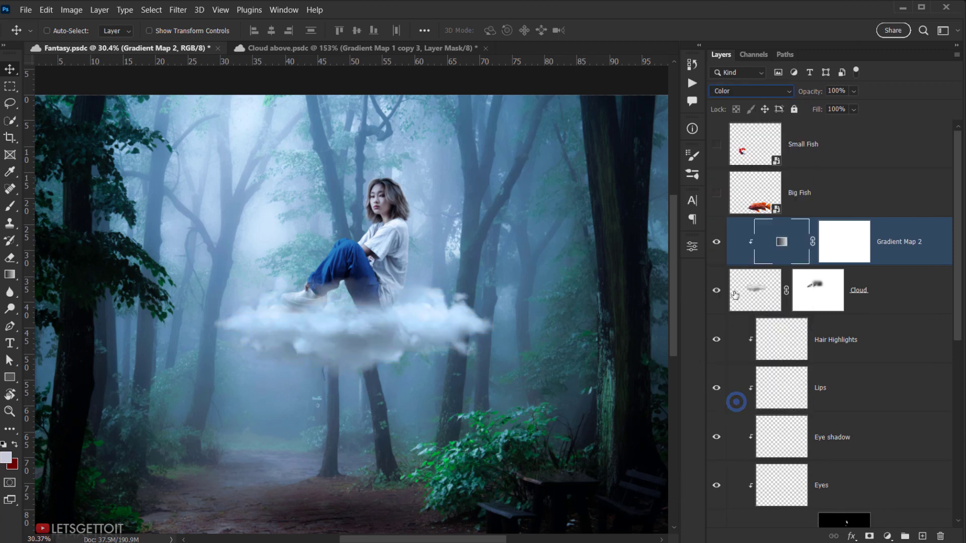
click(716, 242)
click(716, 242)
click(716, 242)
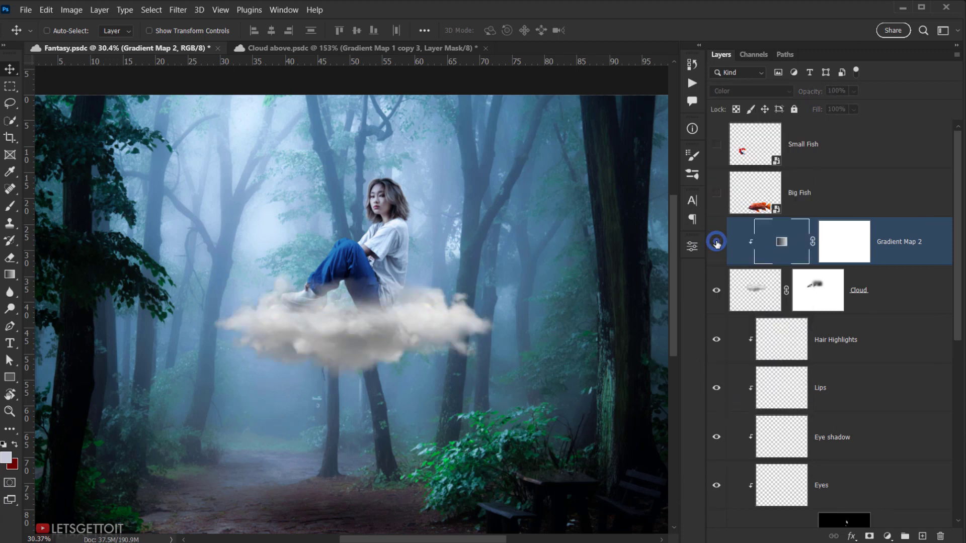
click(717, 242)
scroll(349, 349, up, 4)
scroll(300, 346, down, 4)
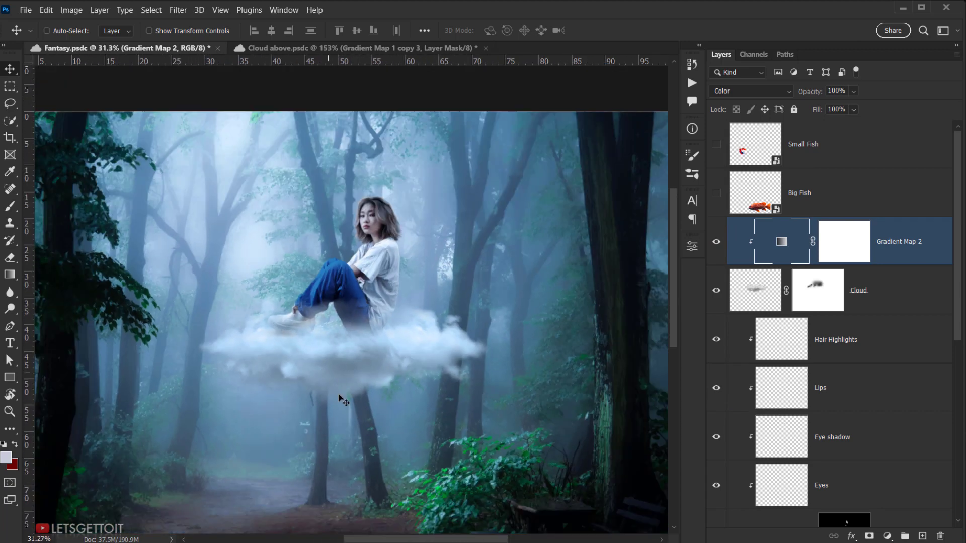
- Reduce the cloud gradient map's opacity to 77% and check how the cloud blends with the forest
drag(339, 396, 312, 333)
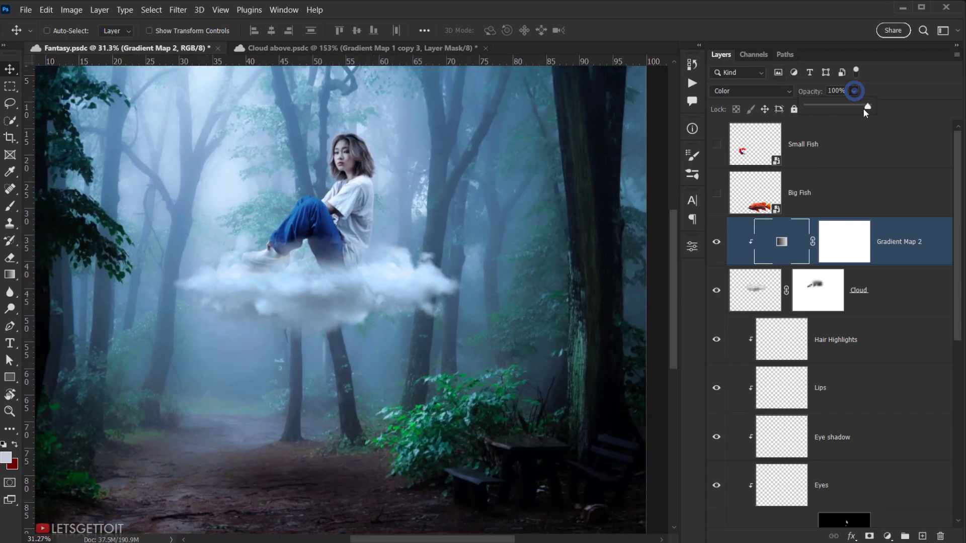
drag(864, 110, 849, 108)
click(715, 249)
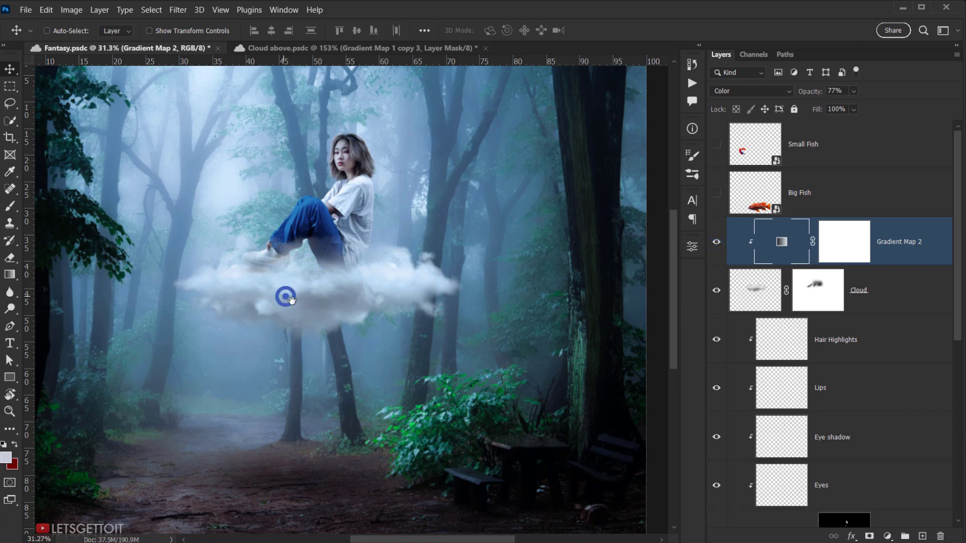
scroll(334, 309, down, 3)
scroll(354, 302, up, 2)
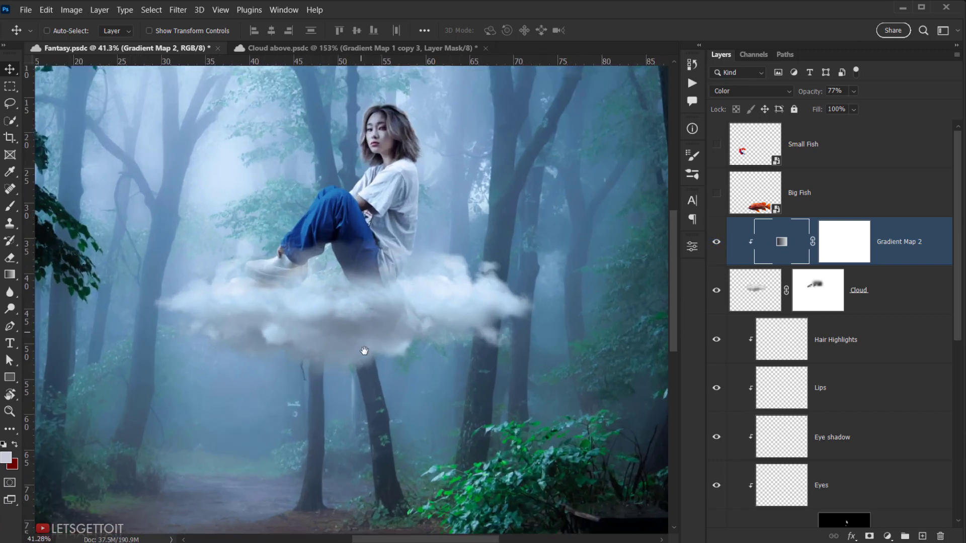
scroll(367, 355, down, 2)
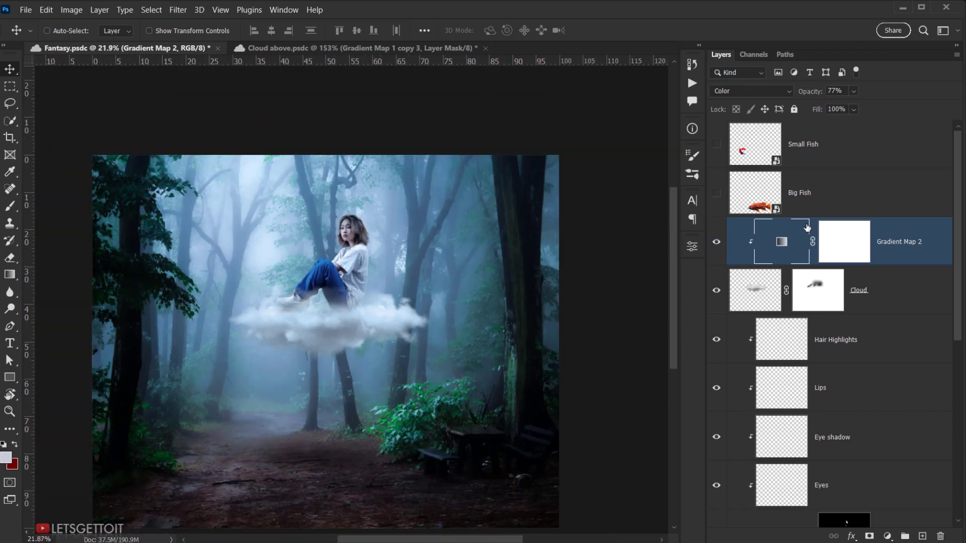
- Move the Small Fish layer directly beneath the Cloud layer and make it visible in the forest scene
click(839, 148)
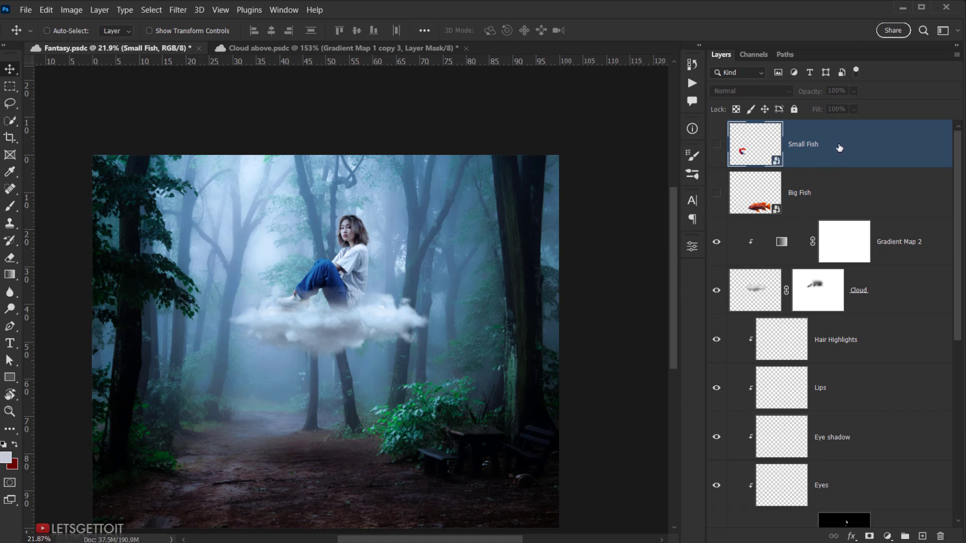
drag(824, 169, 750, 318)
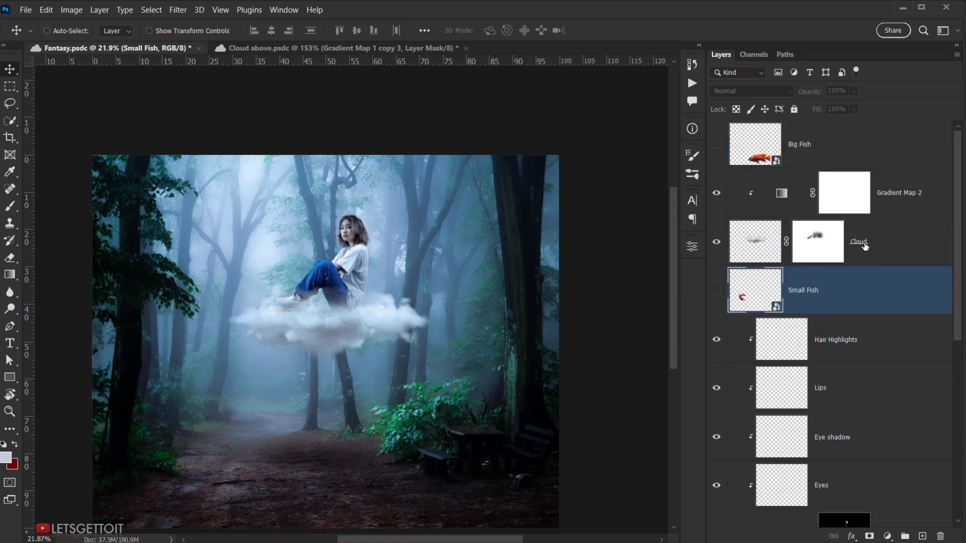
click(883, 243)
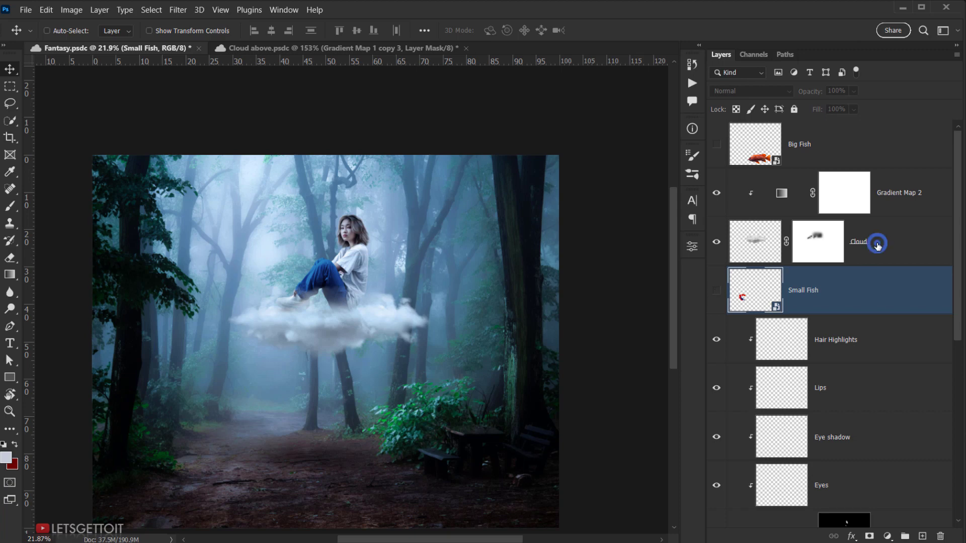
click(716, 290)
scroll(215, 351, up, 2)
drag(256, 372, 527, 351)
click(815, 292)
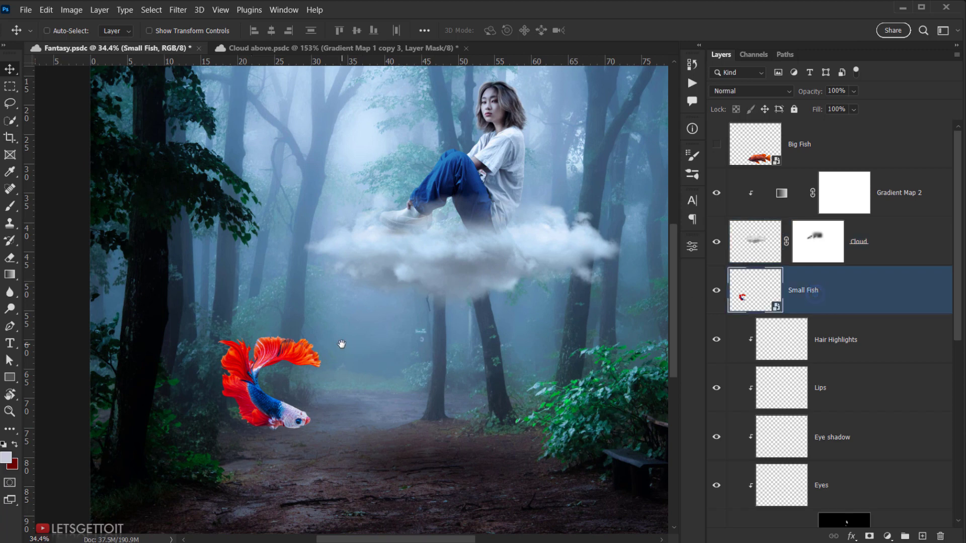
drag(340, 341, 389, 325)
scroll(301, 379, up, 3)
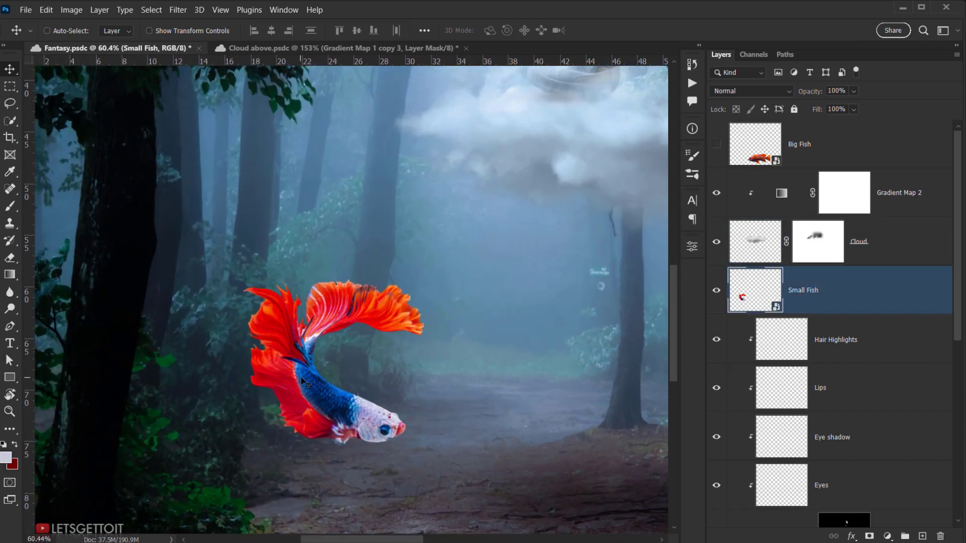
- Copy the Girl layer's Camera Raw smart filter onto the Small Fish layer, check the fish's tones and reselect its layer
scroll(304, 378, down, 2)
scroll(865, 389, down, 5)
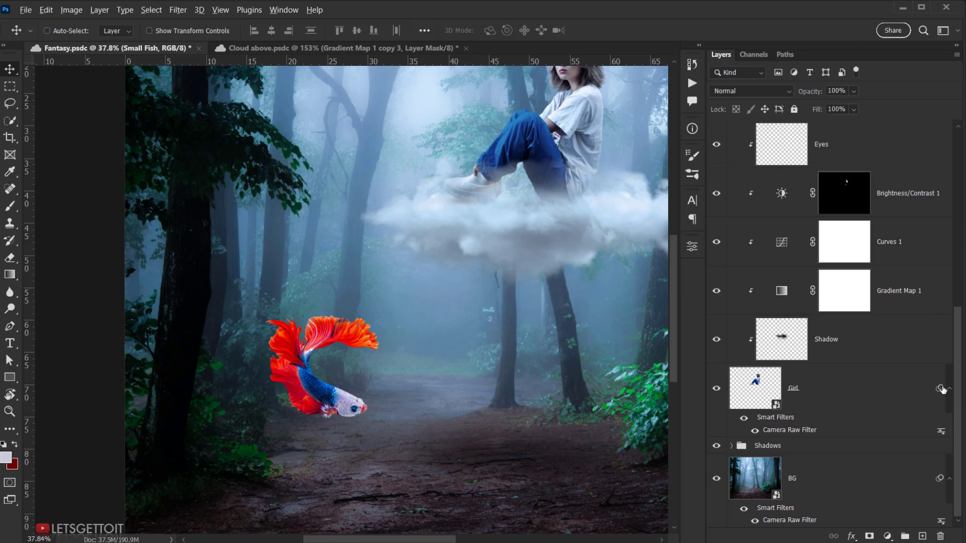
drag(942, 387, 942, 307)
drag(940, 121, 859, 248)
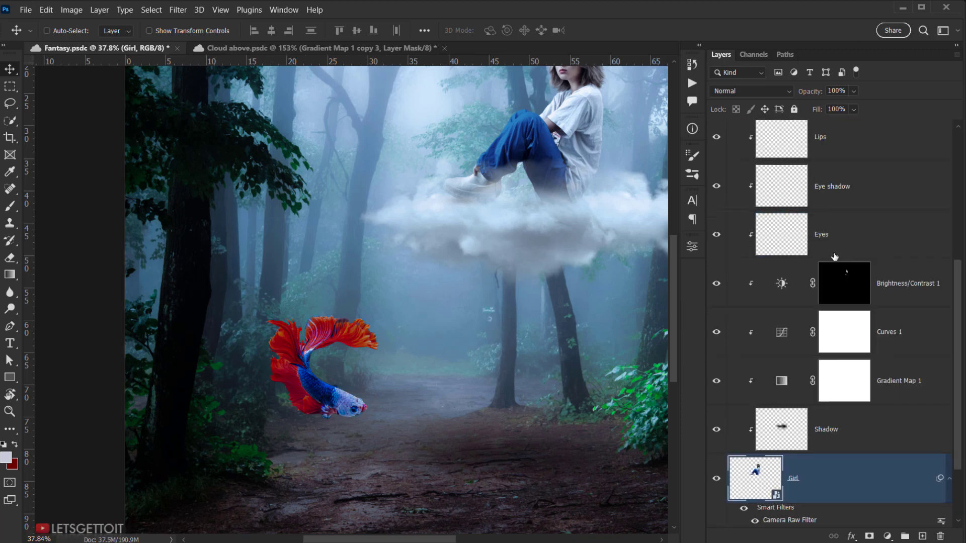
scroll(312, 398, up, 5)
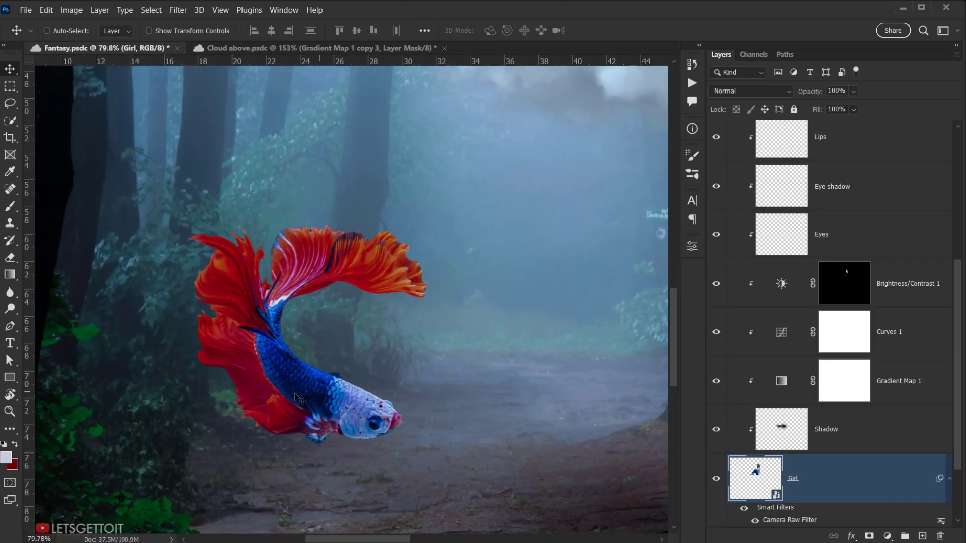
scroll(297, 399, down, 5)
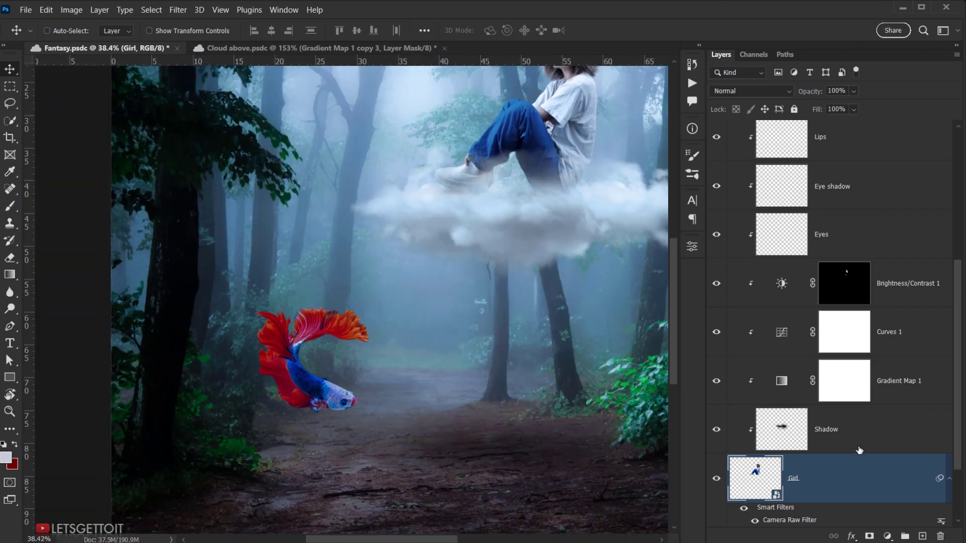
scroll(860, 449, up, 5)
click(867, 297)
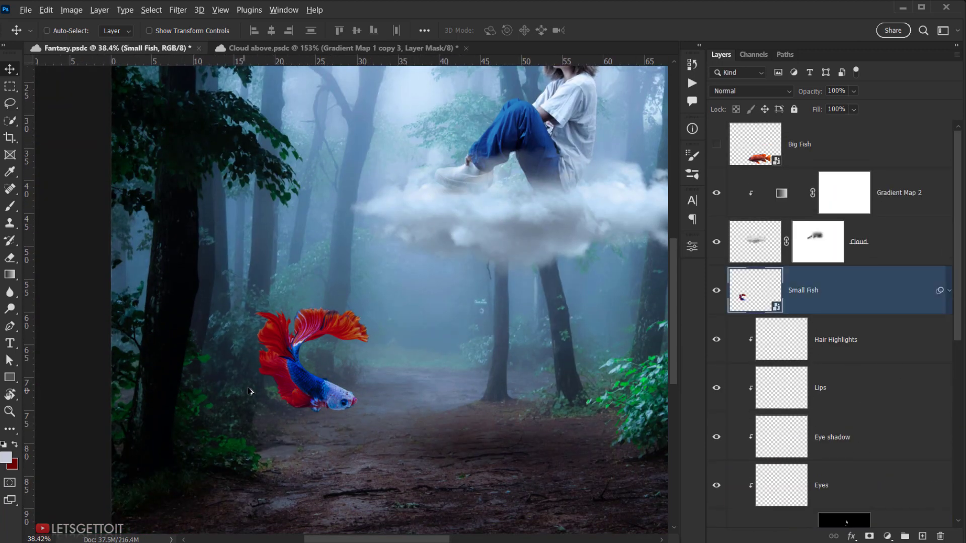
- Duplicate the girl's Gradient Map 1 adjustment to just above the Small Fish layer and clip it to the fish
scroll(293, 449, up, 3)
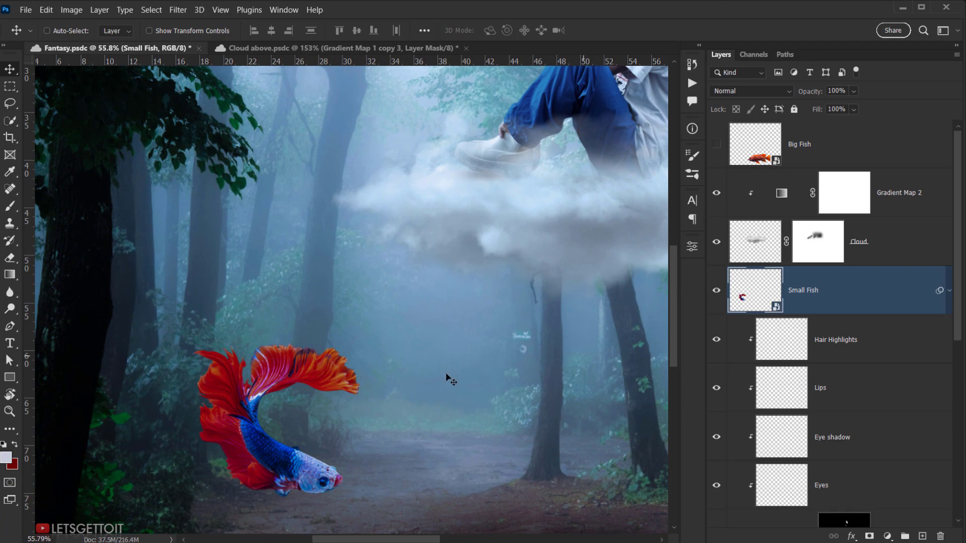
scroll(308, 414, up, 2)
drag(308, 414, 354, 375)
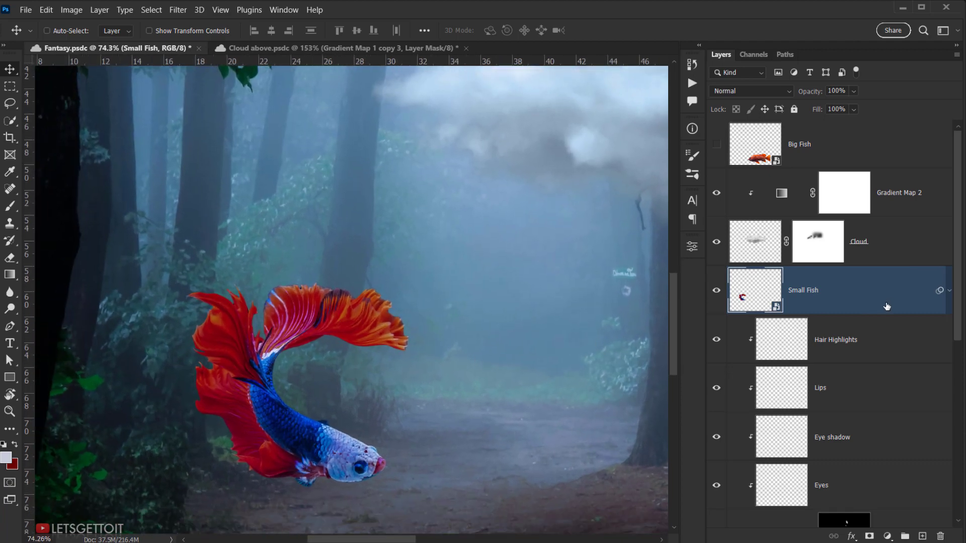
scroll(900, 326, down, 7)
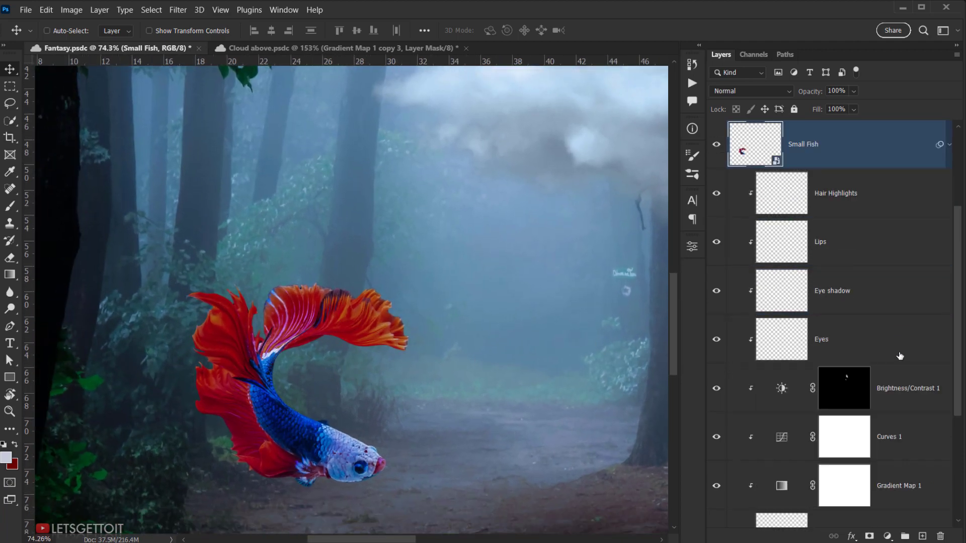
click(905, 290)
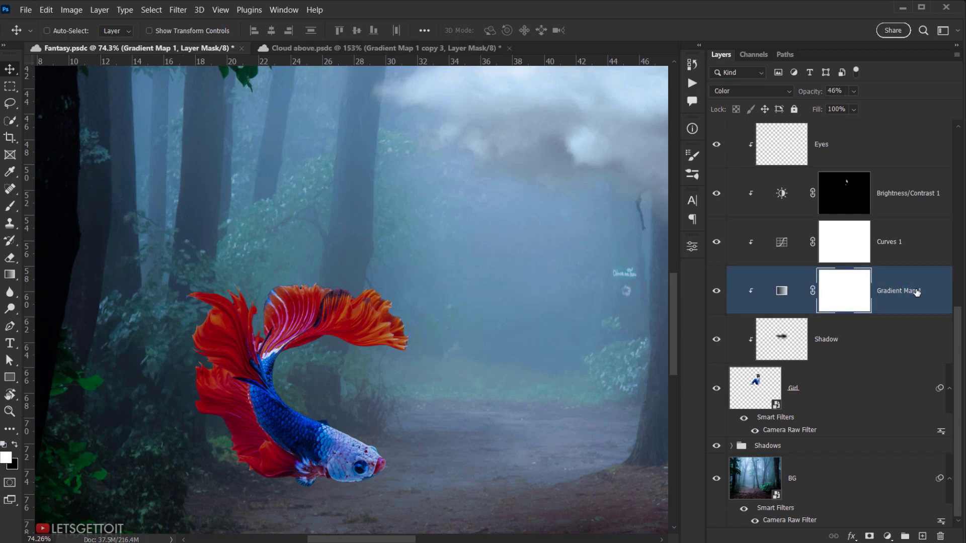
drag(924, 291, 899, 282)
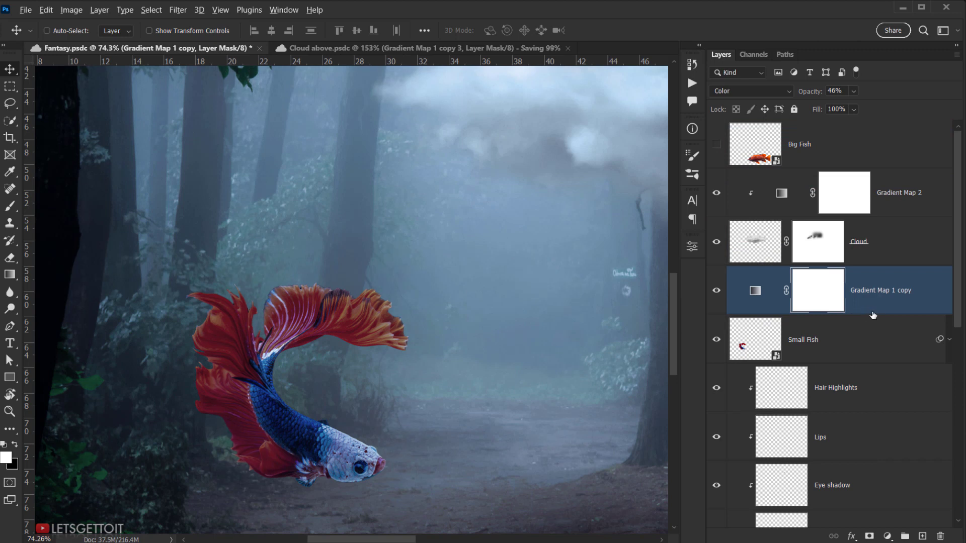
alt+click(893, 312)
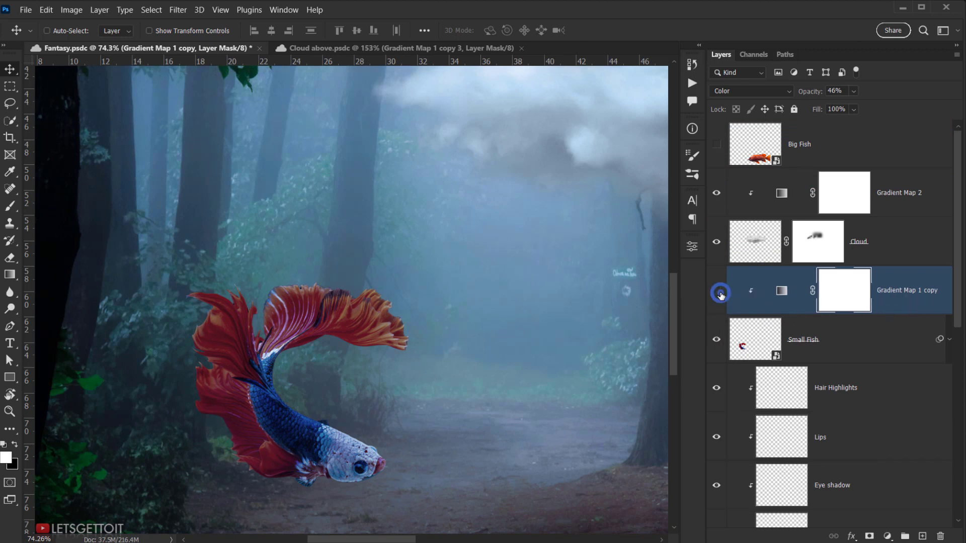
- Examine the small fish's colours up close and against the surrounding forest
drag(252, 414, 273, 391)
scroll(274, 391, up, 3)
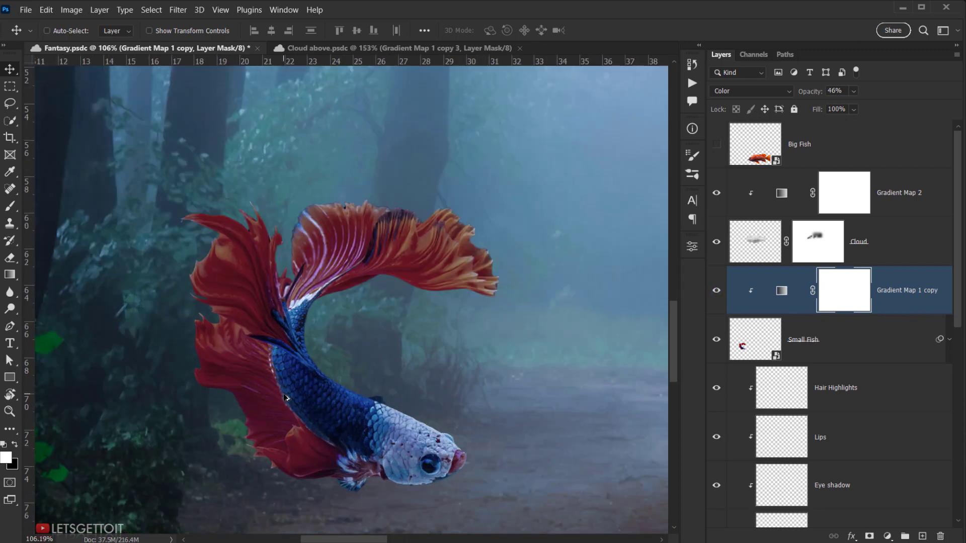
mouse_move(303, 428)
mouse_down()
mouse_move(286, 418)
mouse_move(317, 425)
mouse_up()
scroll(284, 418, down, 3)
scroll(284, 417, down, 3)
scroll(255, 433, up, 4)
scroll(254, 434, up, 2)
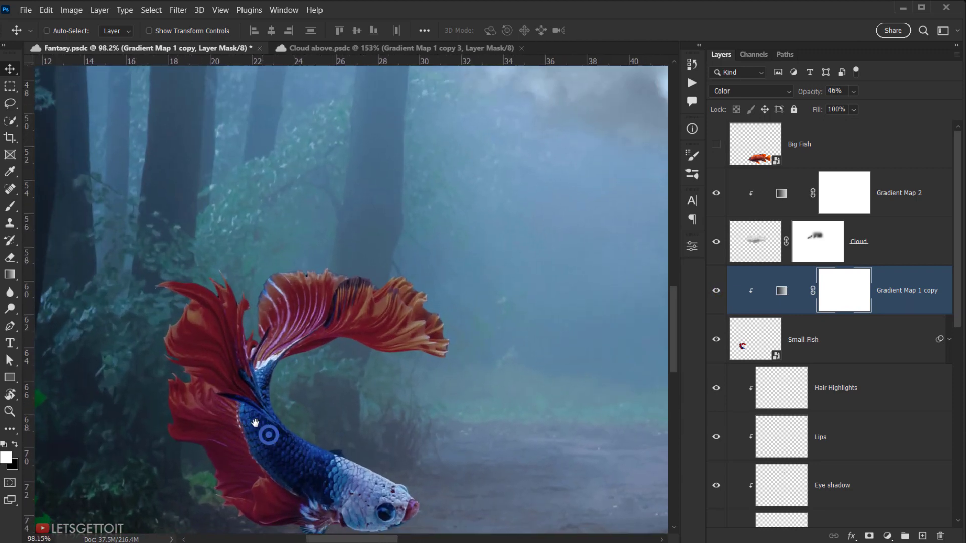
- Compare the fish with and without its clipped gradient map, and set that adjustment's opacity to 69%
click(723, 291)
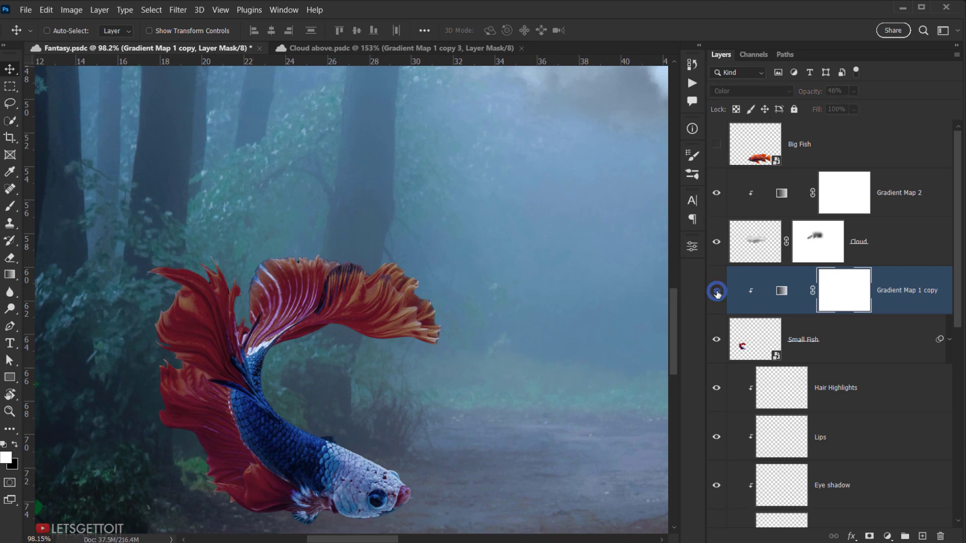
click(723, 291)
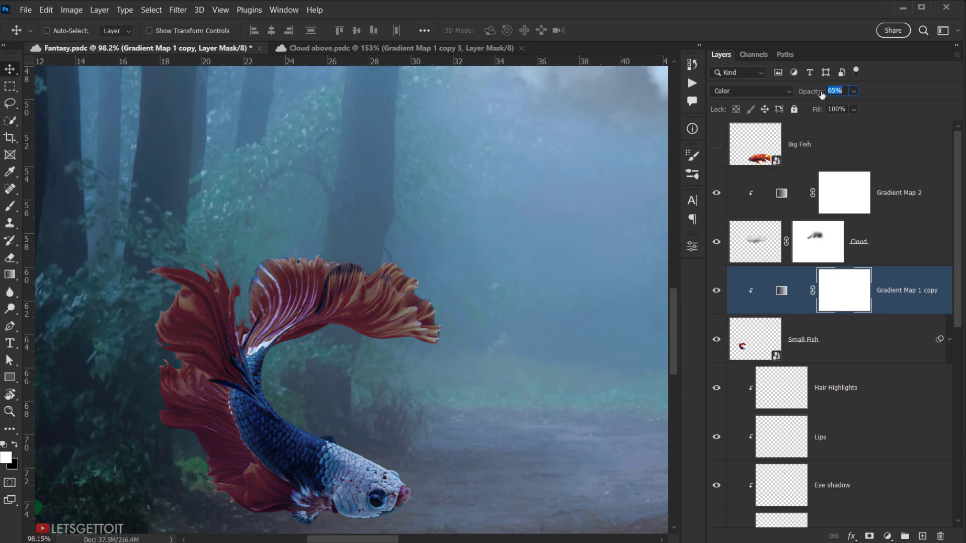
drag(375, 319, 372, 307)
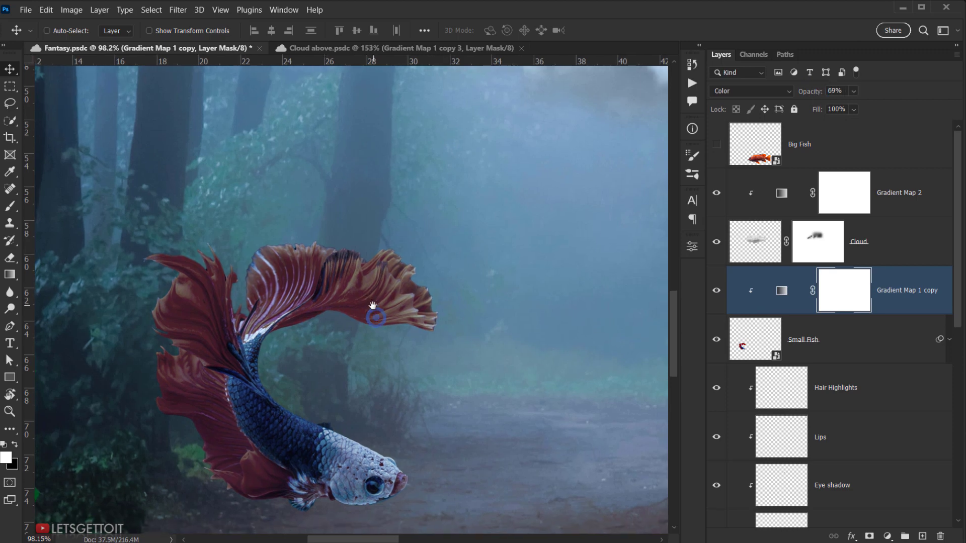
scroll(331, 319, down, 7)
scroll(334, 318, up, 5)
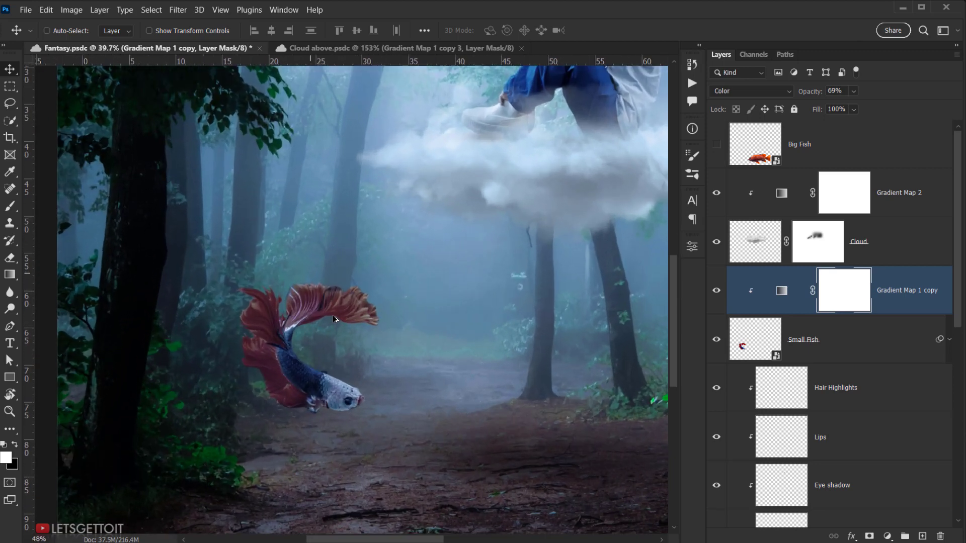
- Set the opacity of the Gradient Map 1 adjustment clipped to the Girl layer to 54%
scroll(282, 350, down, 5)
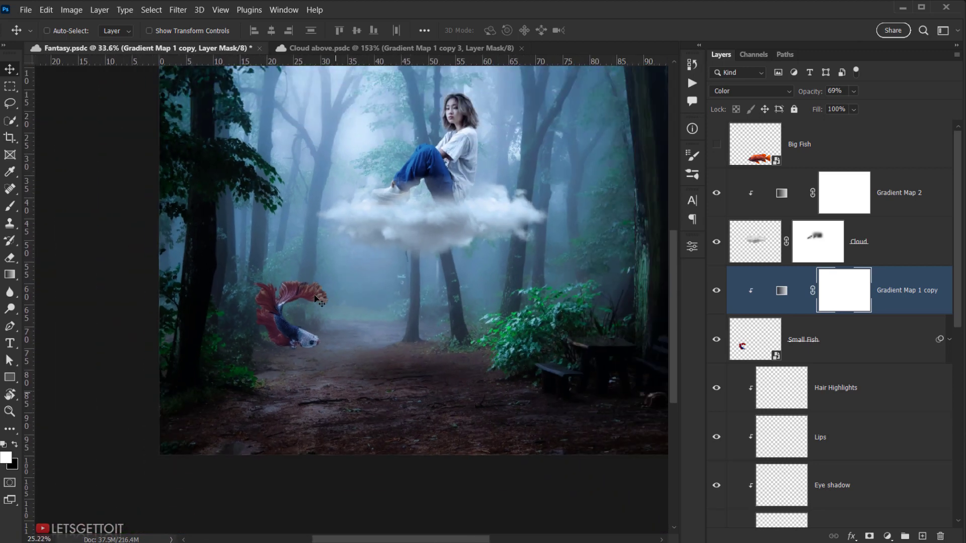
drag(364, 291, 359, 313)
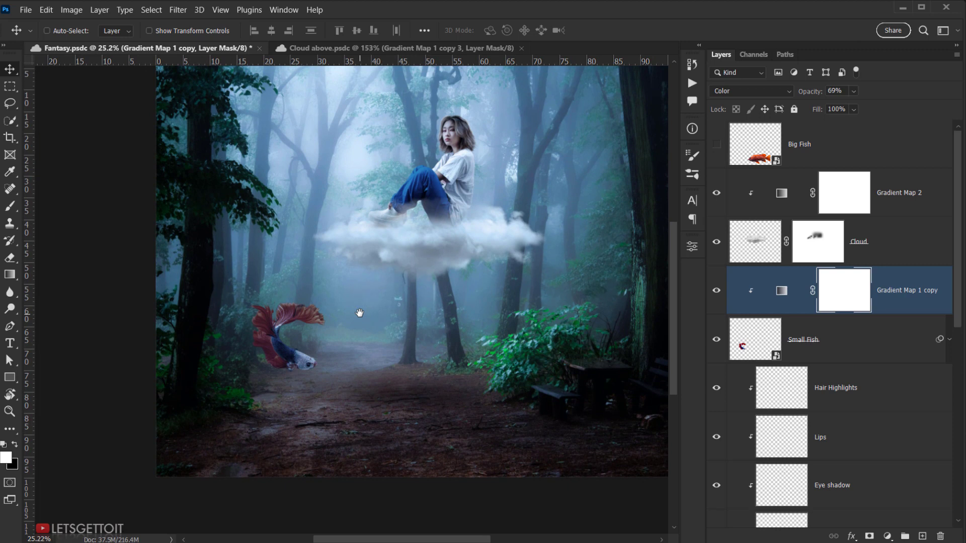
scroll(830, 302, down, 10)
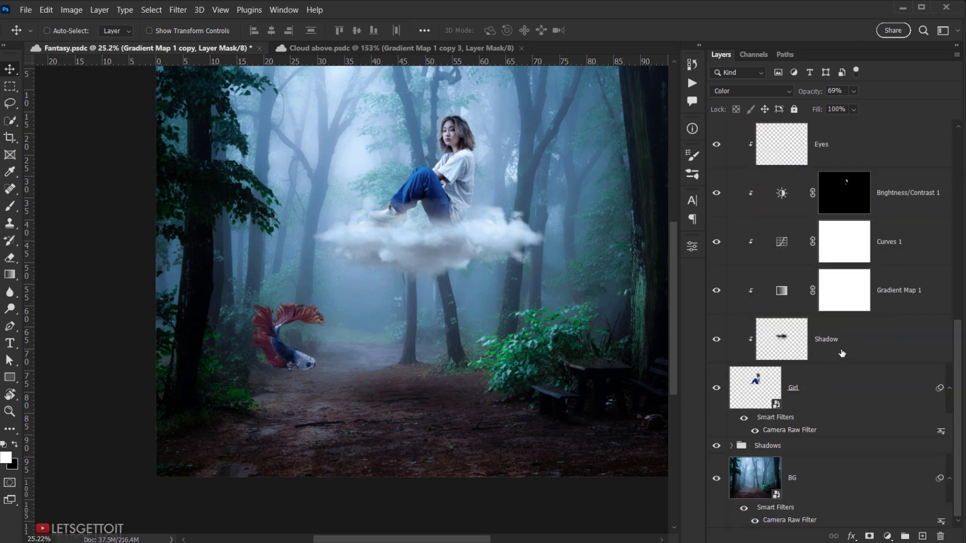
click(873, 302)
drag(395, 297, 387, 331)
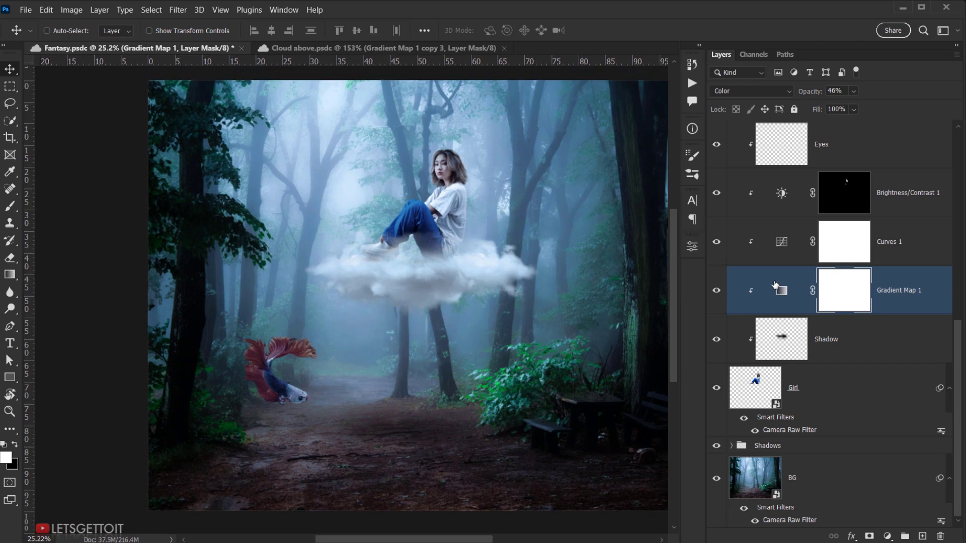
scroll(830, 217, up, 2)
click(781, 387)
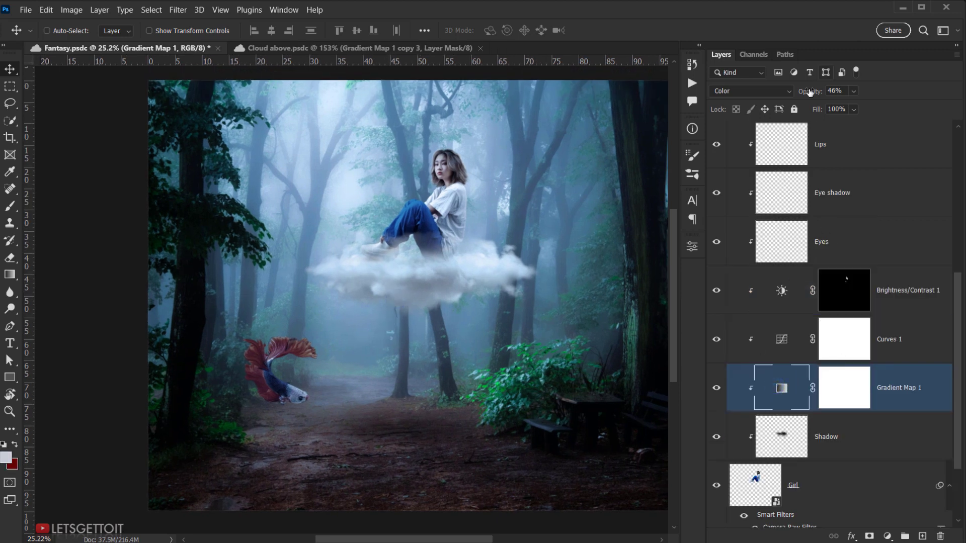
drag(809, 91, 812, 92)
drag(420, 240, 420, 281)
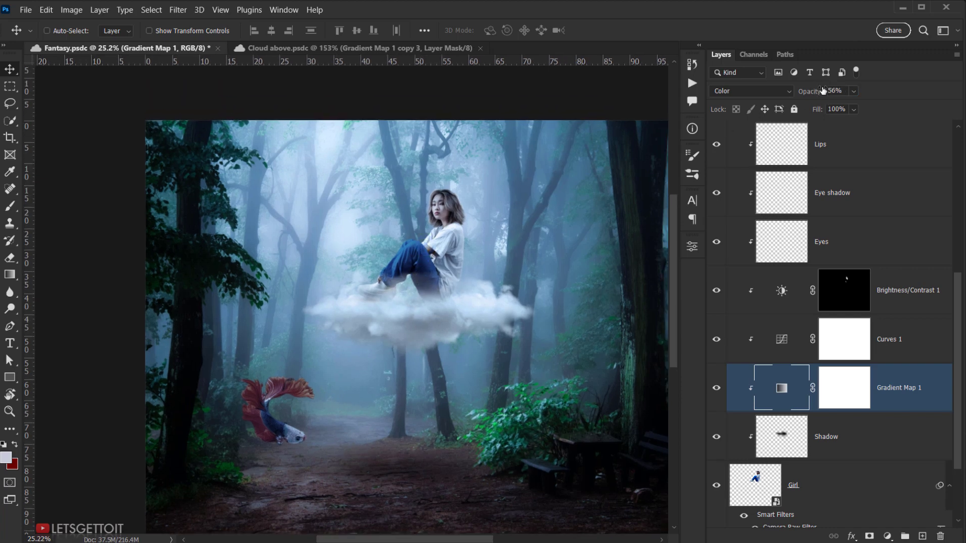
drag(823, 91, 815, 91)
drag(447, 237, 452, 253)
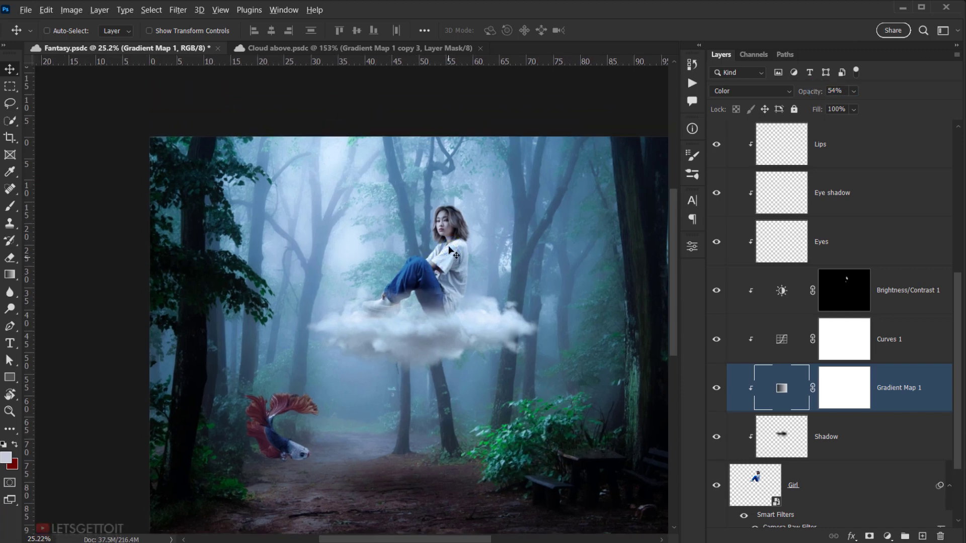
- Compare the girl's colours with and without the Gradient Map 1 adjustment, up close and against the whole forest
scroll(450, 248, up, 6)
click(724, 389)
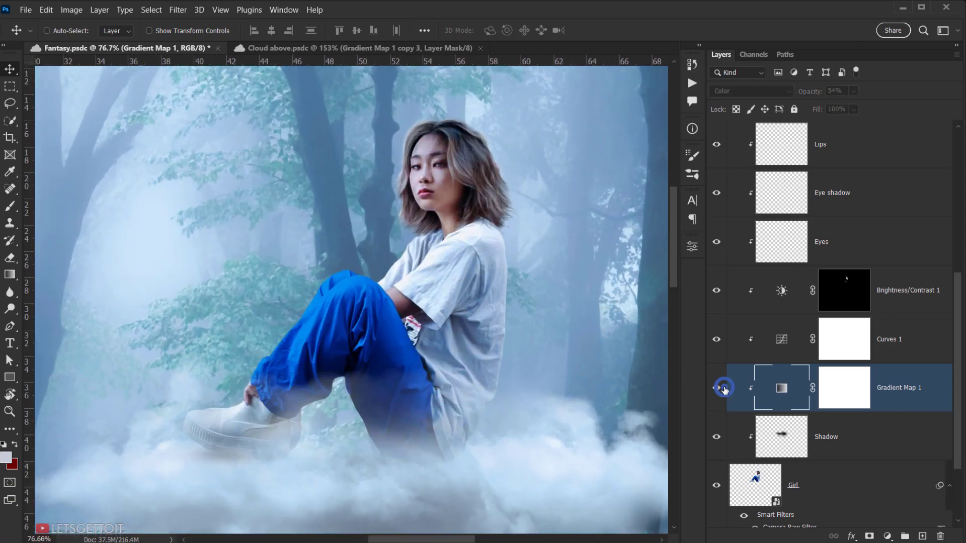
click(724, 388)
click(724, 388)
click(724, 388)
scroll(448, 379, down, 4)
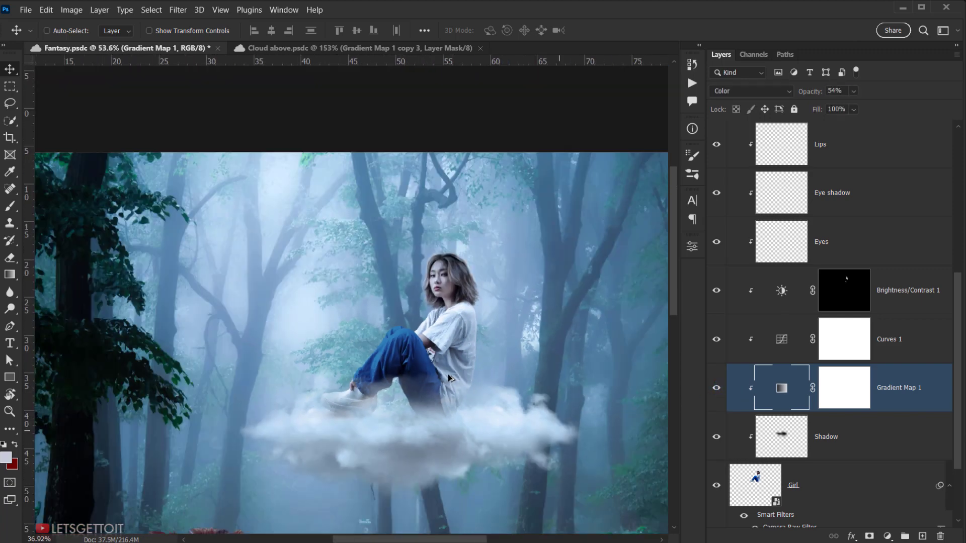
scroll(448, 378, down, 1)
- Move the small fish from the forest path up beside the girl, above the near edge of her cloud
scroll(763, 336, up, 5)
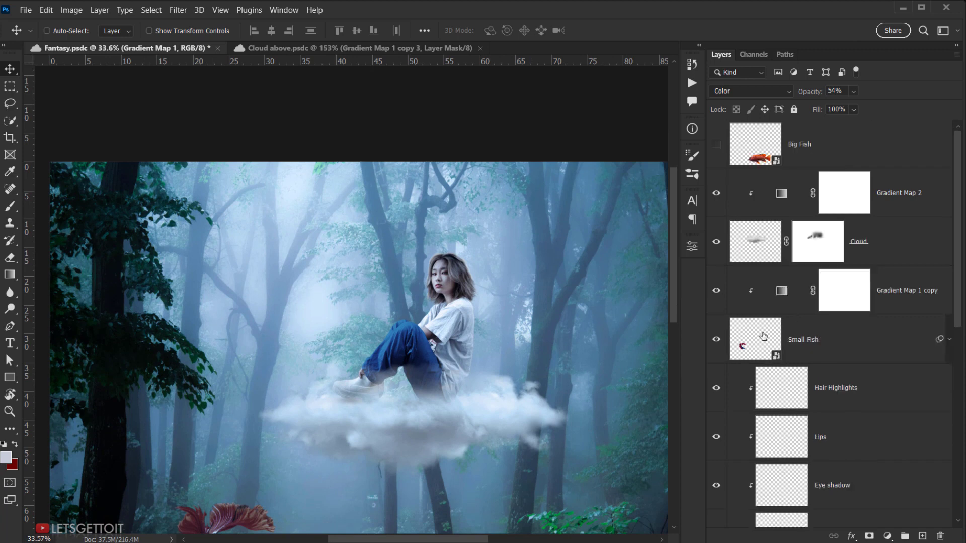
click(824, 340)
drag(282, 441, 358, 319)
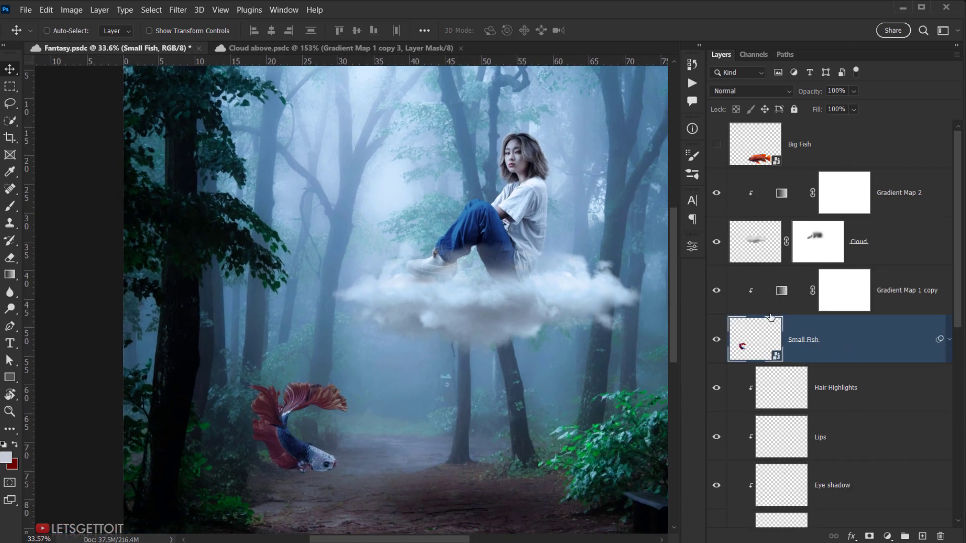
drag(297, 462, 388, 223)
scroll(389, 222, up, 1)
scroll(388, 223, up, 6)
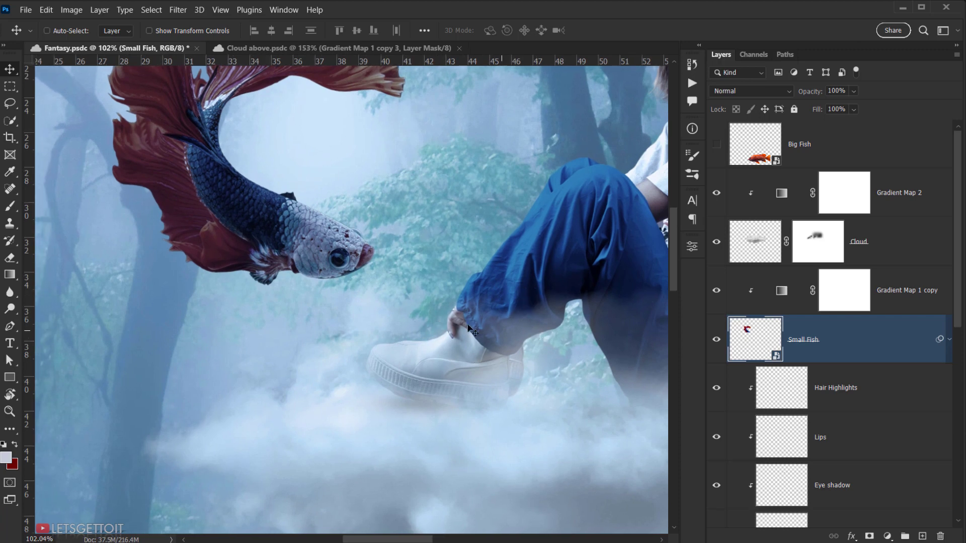
drag(471, 329, 396, 377)
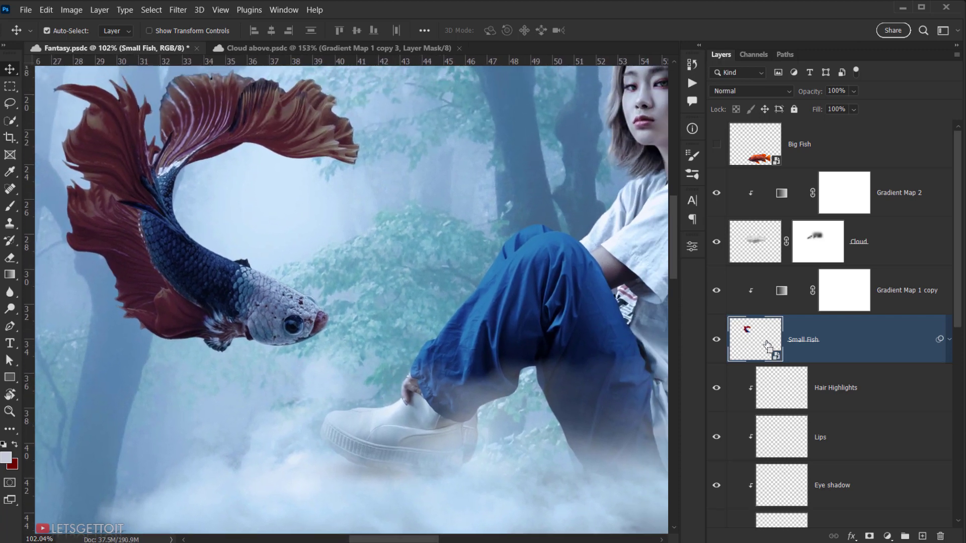
- Flip the small fish horizontally, move it onto the cloud over the girl's shoe and rotate it to about -123°
key(ctrl+t)
right_click(283, 229)
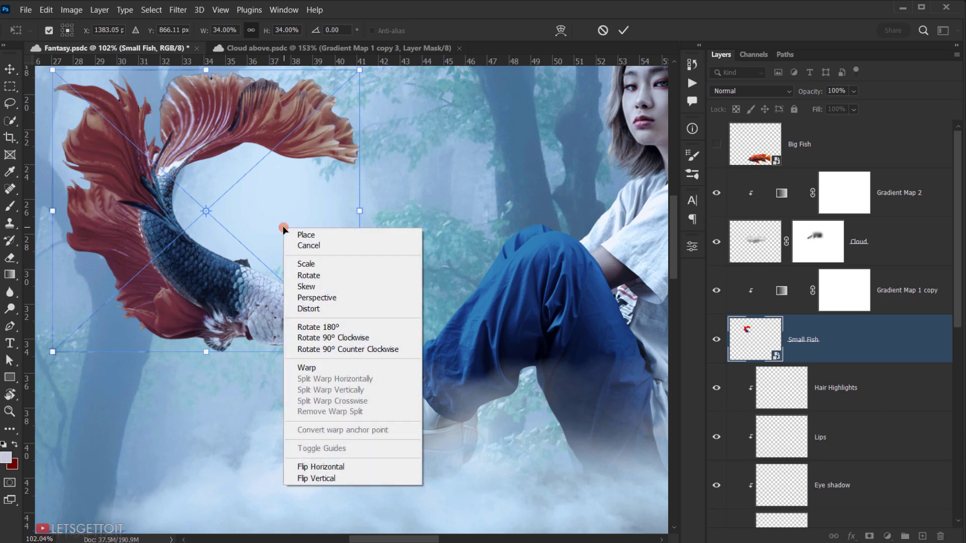
click(333, 466)
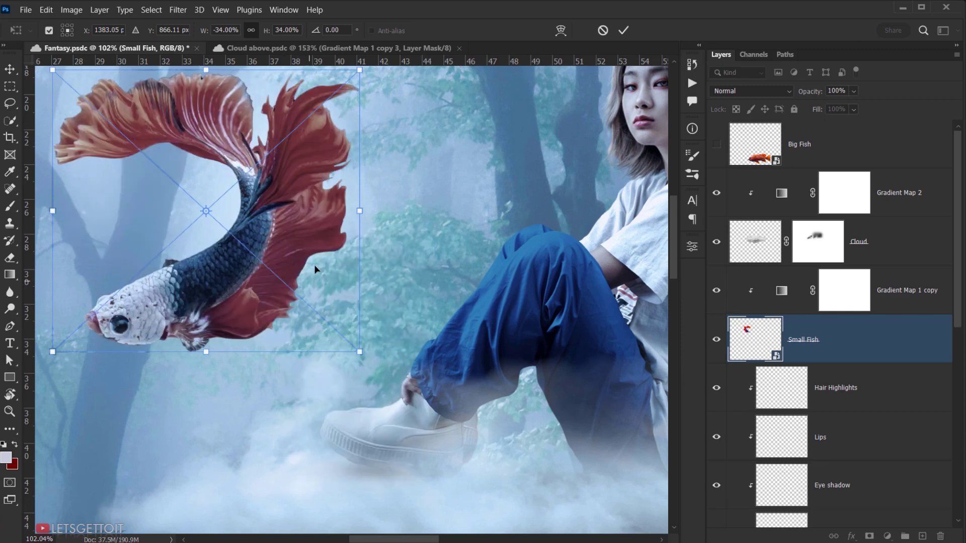
drag(354, 307, 478, 455)
drag(501, 187, 502, 398)
drag(440, 379, 520, 432)
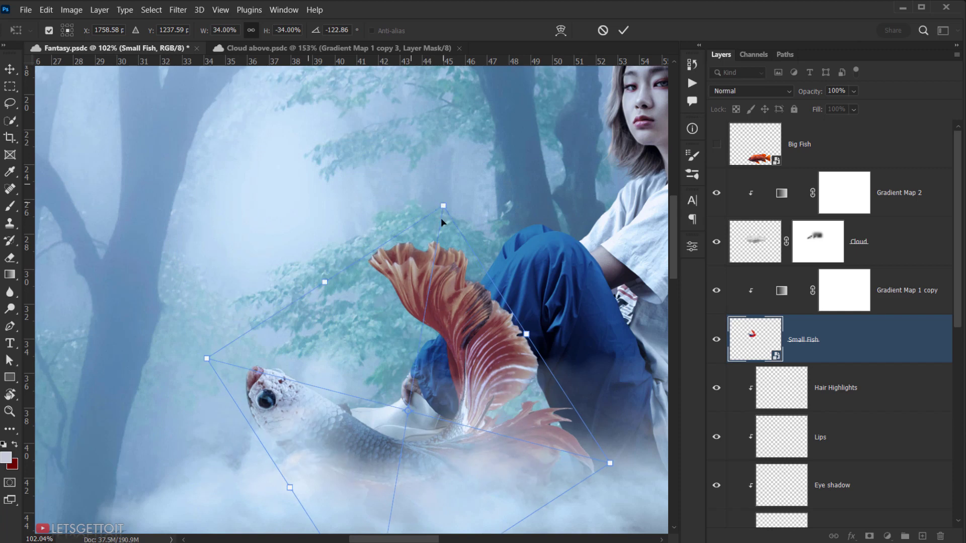
- Scale the small fish down to about 27% and rotate it to about -105° beside the girl's lower leg
mouse_move(459, 358)
mouse_down()
mouse_move(495, 382)
mouse_move(473, 394)
mouse_move(474, 357)
mouse_up()
drag(458, 206, 458, 225)
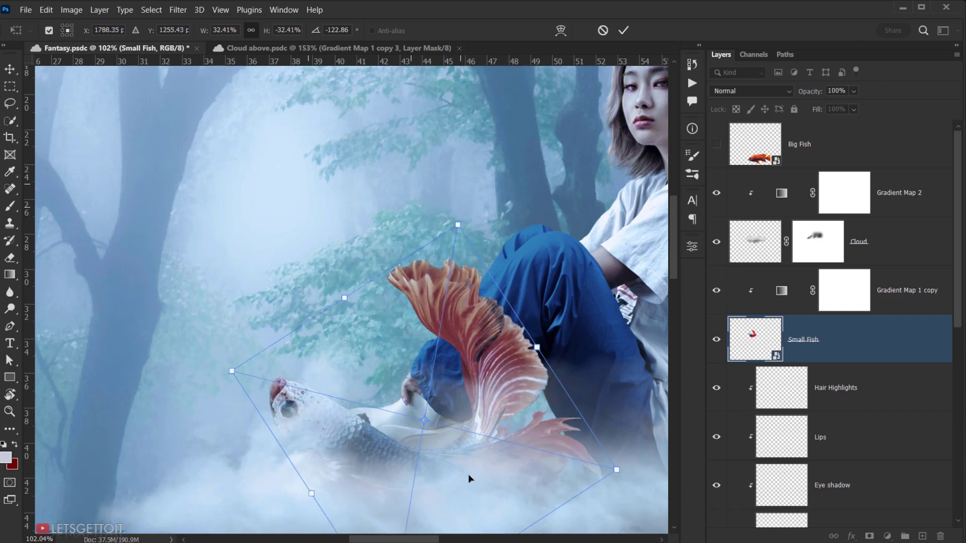
drag(463, 448, 463, 437)
drag(572, 319, 518, 350)
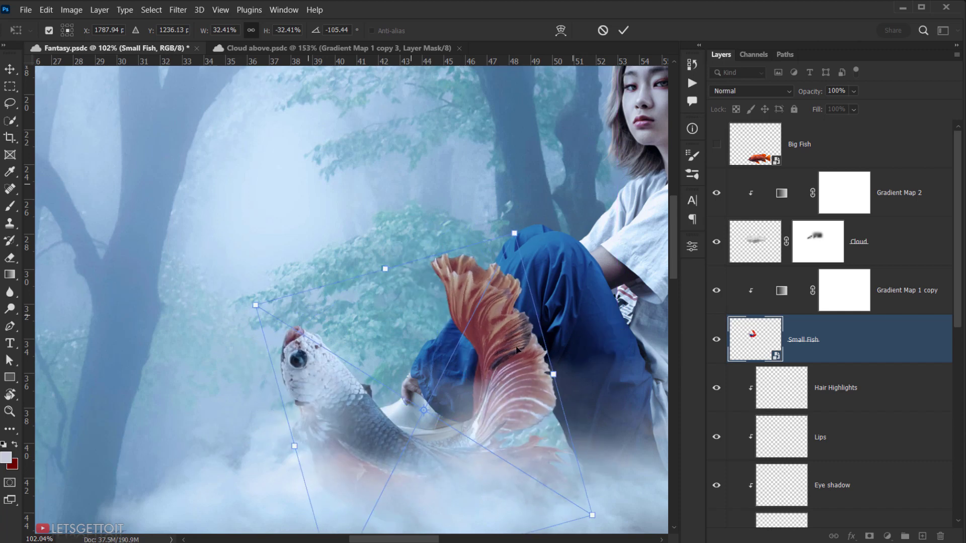
drag(516, 229, 509, 285)
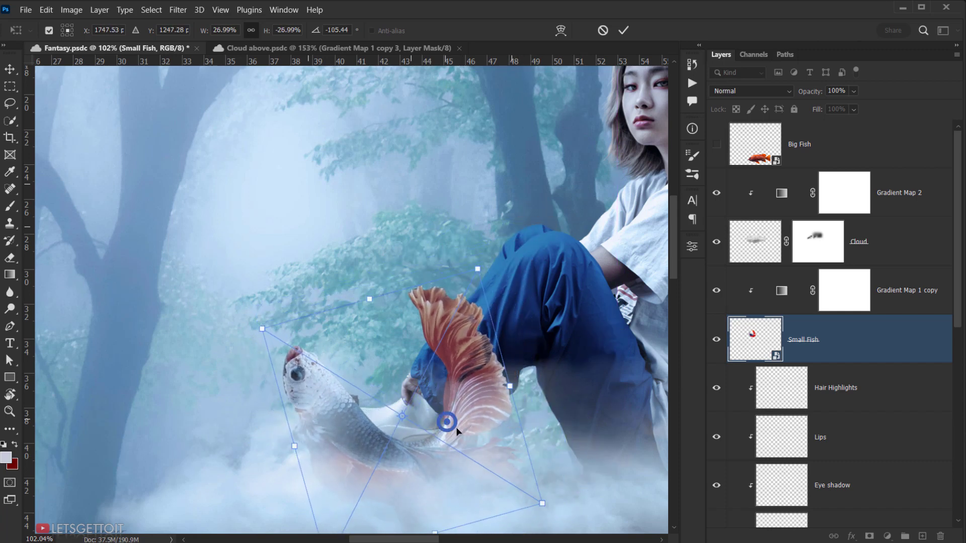
- Shrink the small fish to 22.5%, rotate it to about -121° and shift it over the girl's shoe
drag(456, 427, 486, 435)
drag(586, 315, 553, 281)
drag(490, 270, 490, 331)
drag(477, 448, 504, 416)
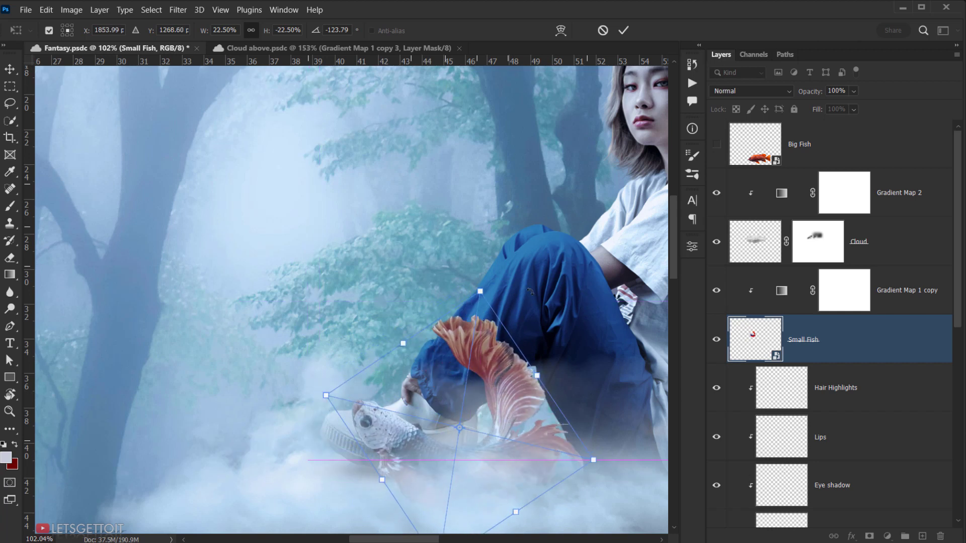
drag(531, 289, 537, 295)
drag(496, 429, 493, 424)
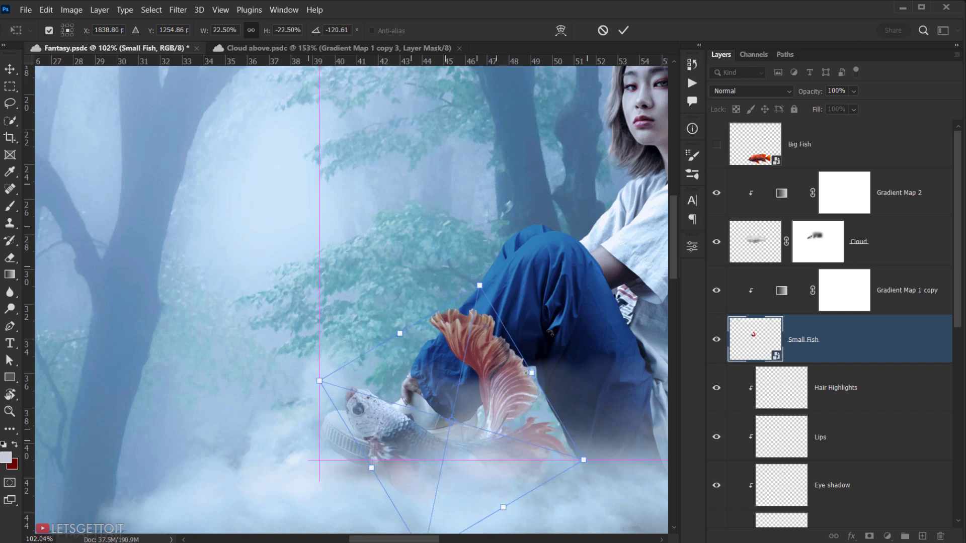
- Fine-tune the small fish's position over the shoe, rotate it to about -105° and apply the transform
drag(551, 338, 559, 349)
drag(489, 415, 487, 423)
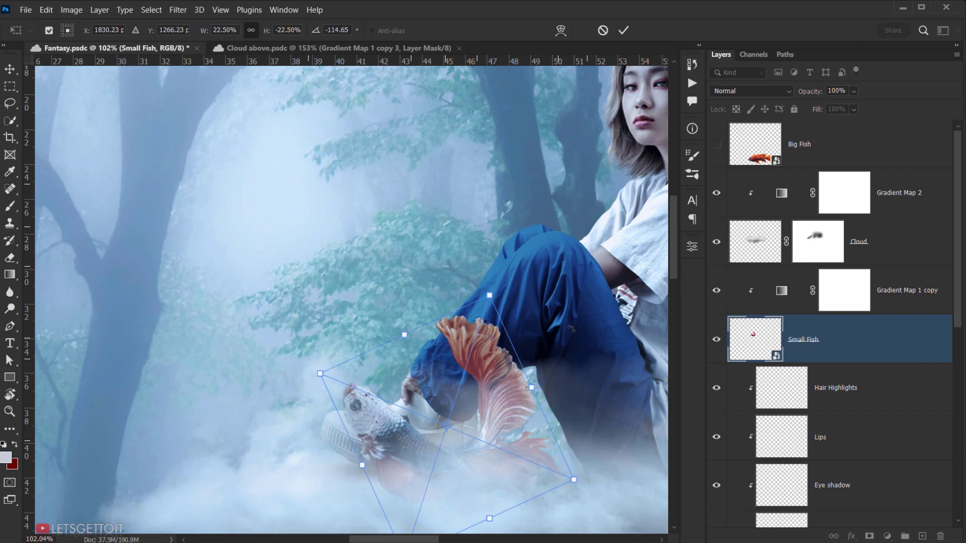
drag(568, 334, 569, 346)
drag(469, 460, 465, 453)
drag(559, 367, 557, 379)
drag(492, 425, 497, 431)
drag(492, 437, 488, 436)
click(619, 38)
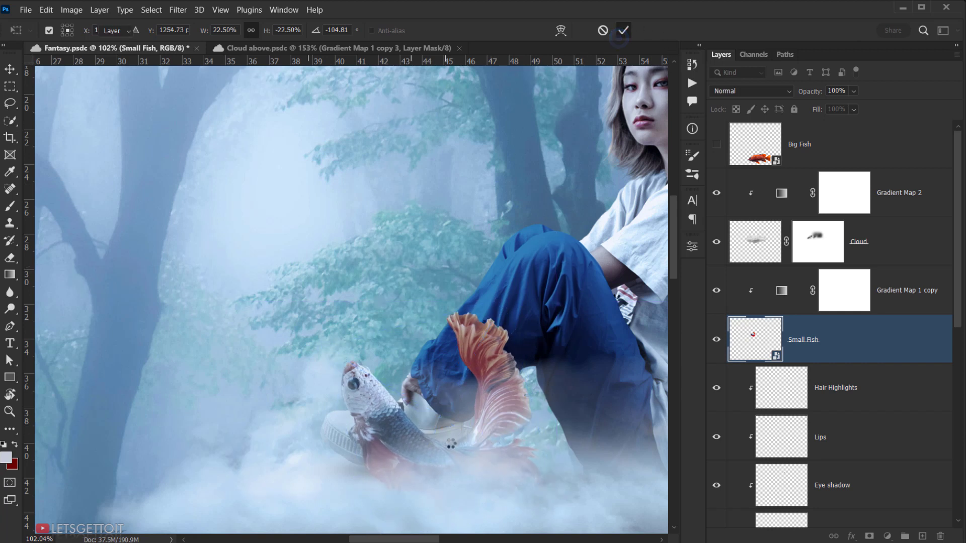
- Add a layer mask to the Small Fish layer and load the Girl layer's outline as a selection
scroll(457, 439, up, 3)
scroll(408, 333, down, 5)
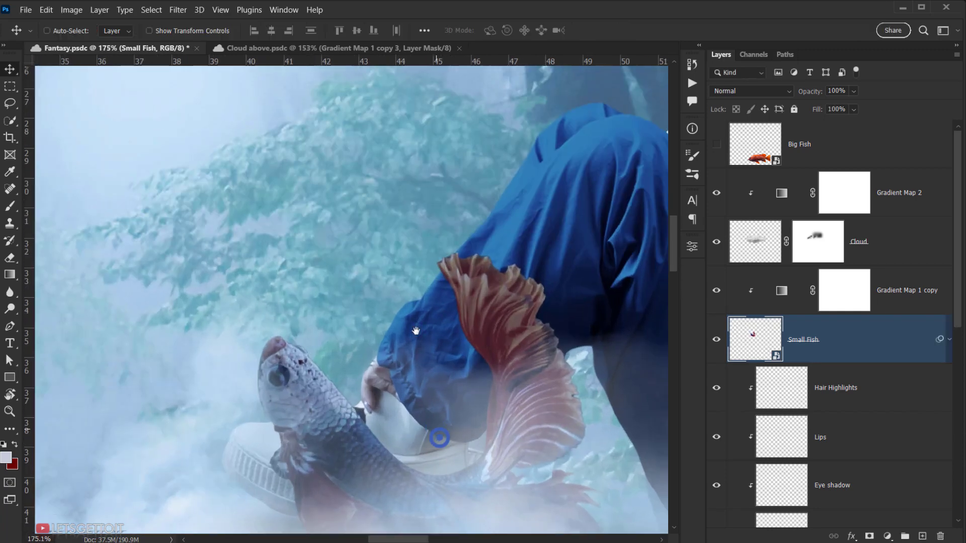
scroll(402, 332, down, 3)
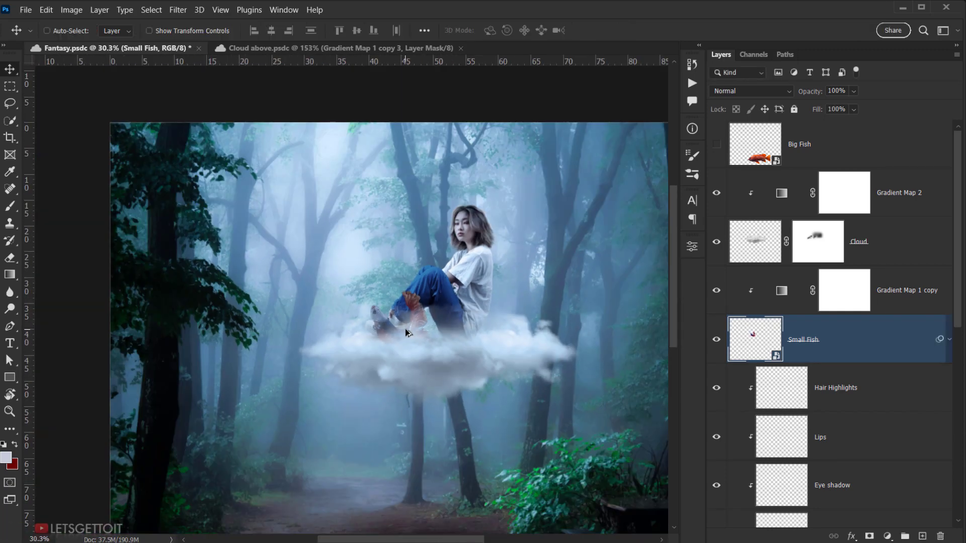
scroll(408, 333, up, 5)
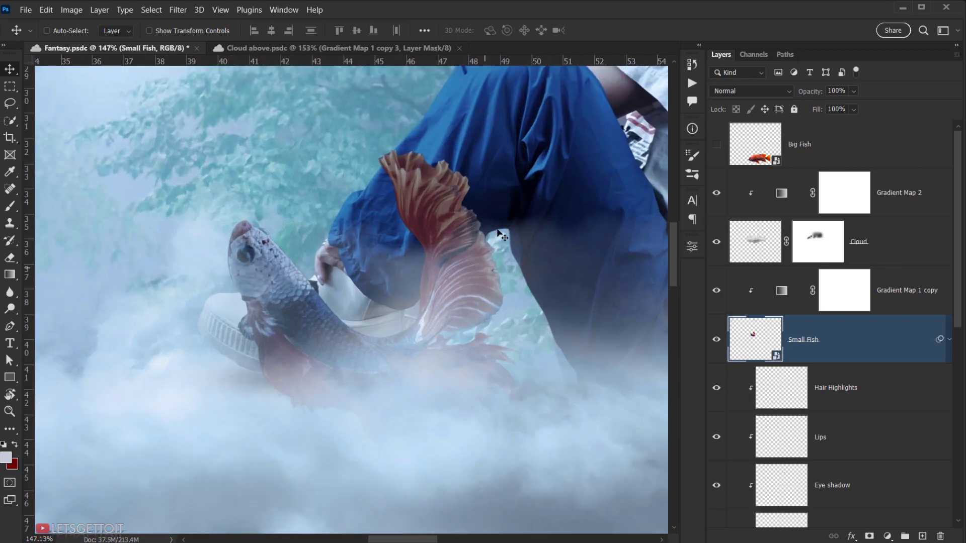
scroll(482, 232, up, 4)
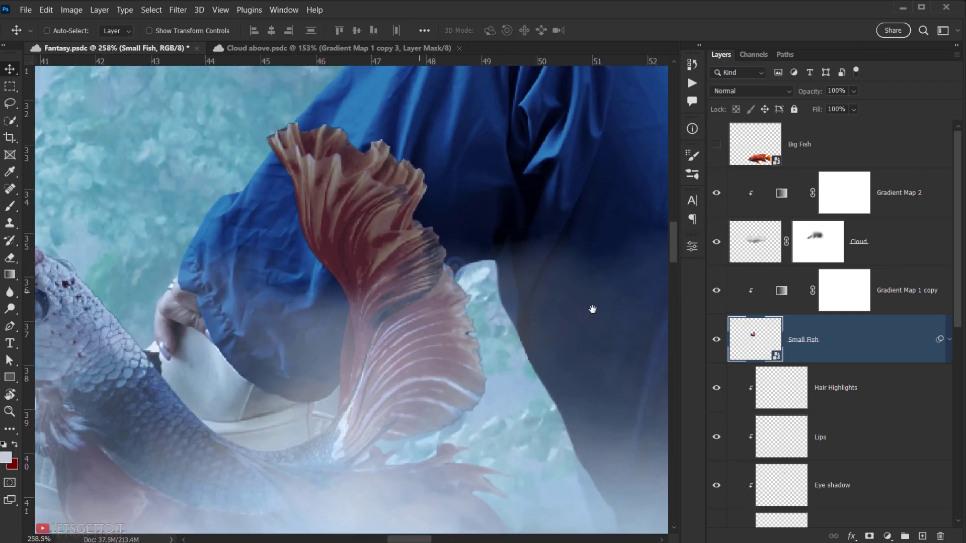
click(870, 536)
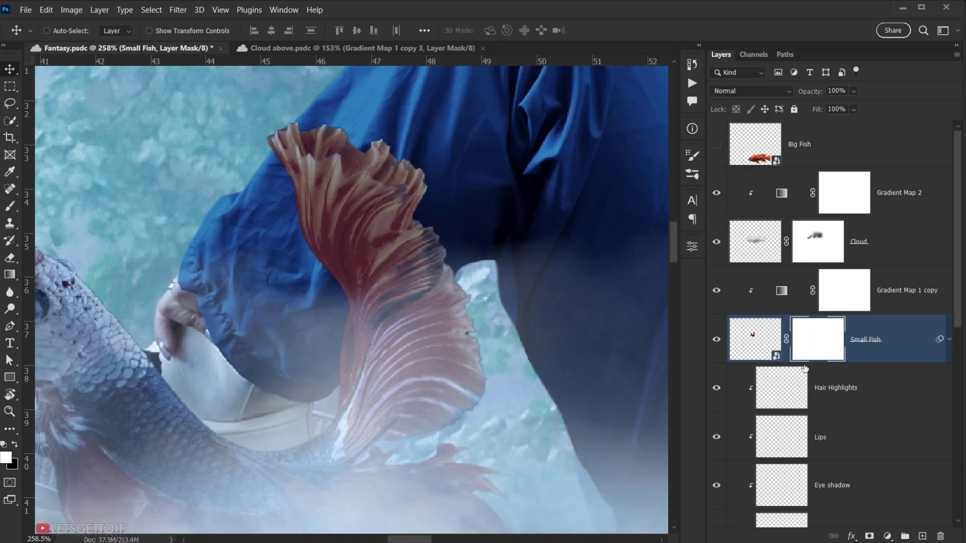
scroll(805, 370, down, 8)
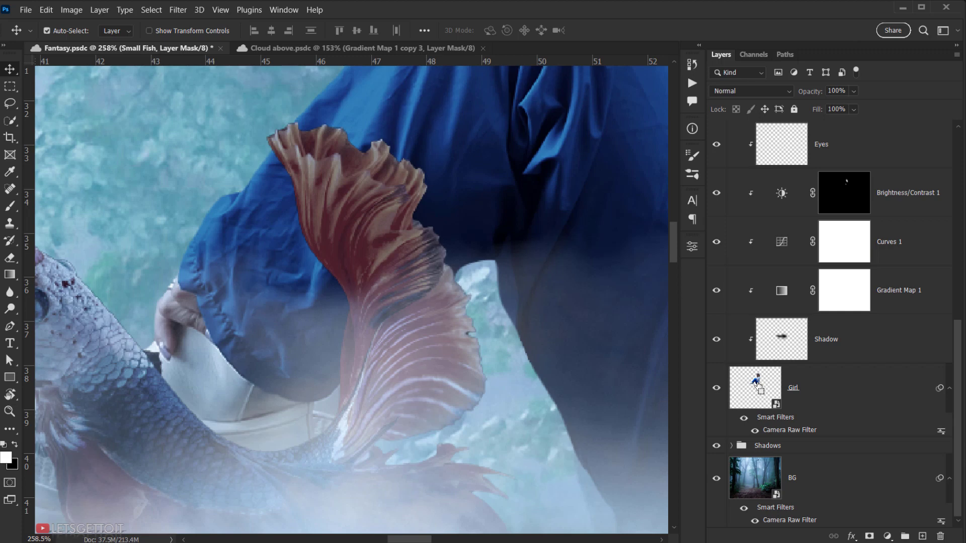
ctrl+click(757, 381)
scroll(442, 370, down, 3)
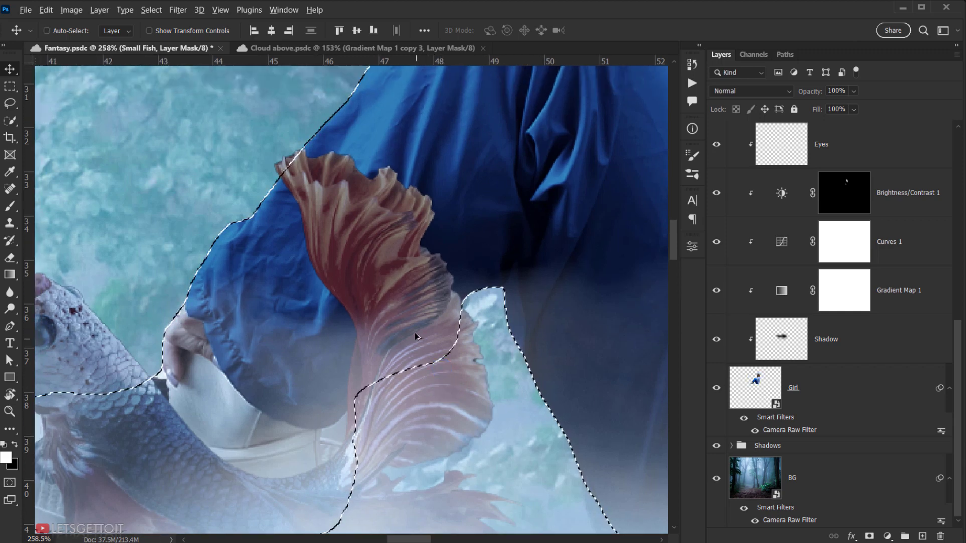
drag(512, 252, 481, 291)
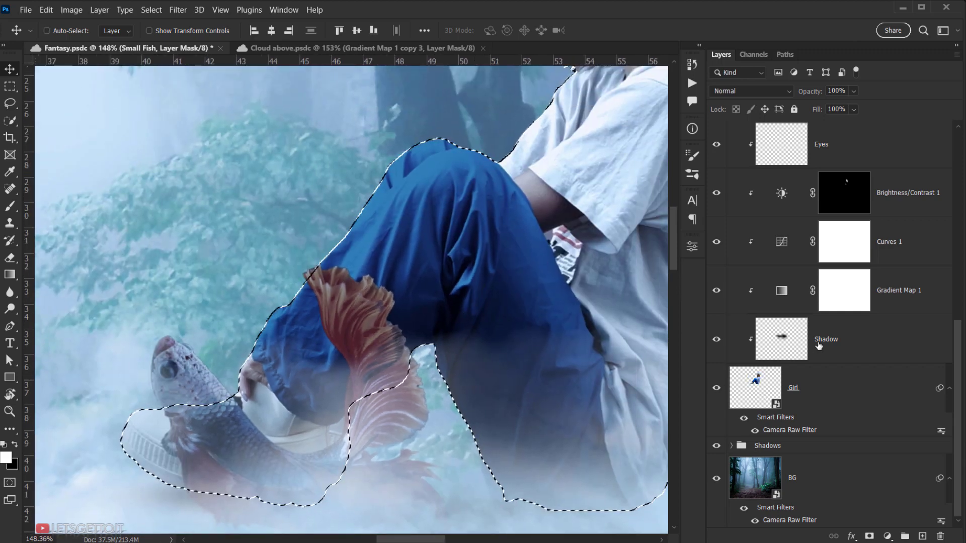
scroll(842, 367, up, 7)
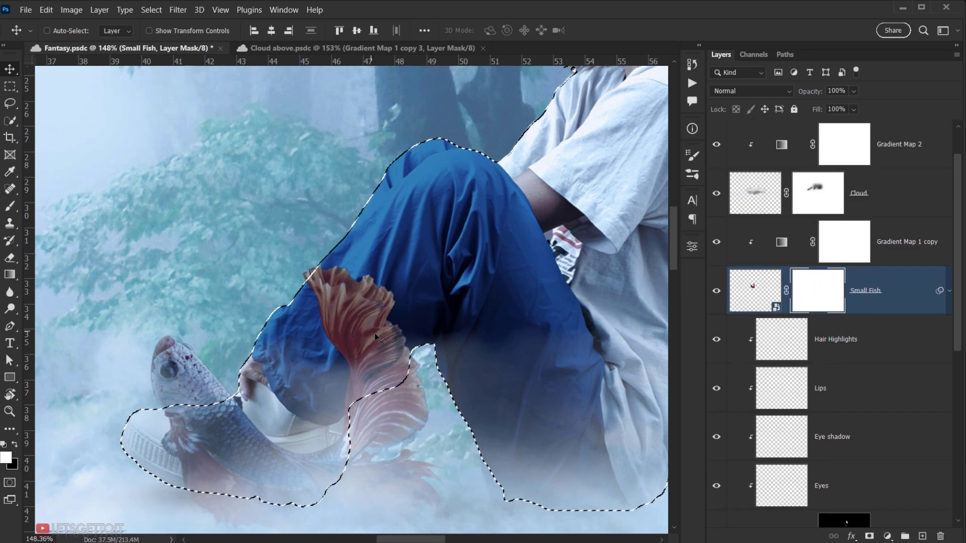
- Mask out the small fish's tail over the girl's trousers inside the selection with a black brush at 100% opacity and flow, and deselect
key(b)
alt+right_click(335, 335)
drag(362, 340, 354, 340)
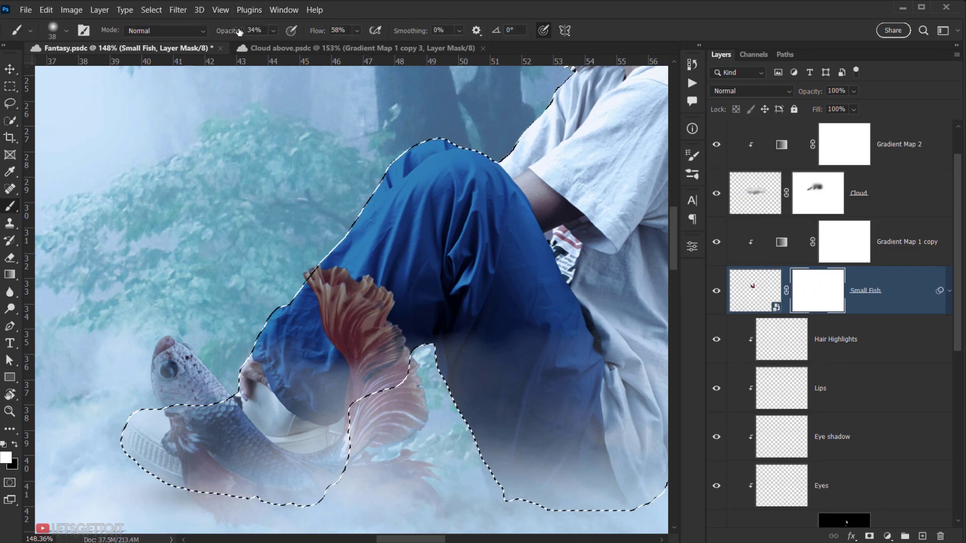
drag(233, 29, 386, 43)
drag(318, 36, 352, 35)
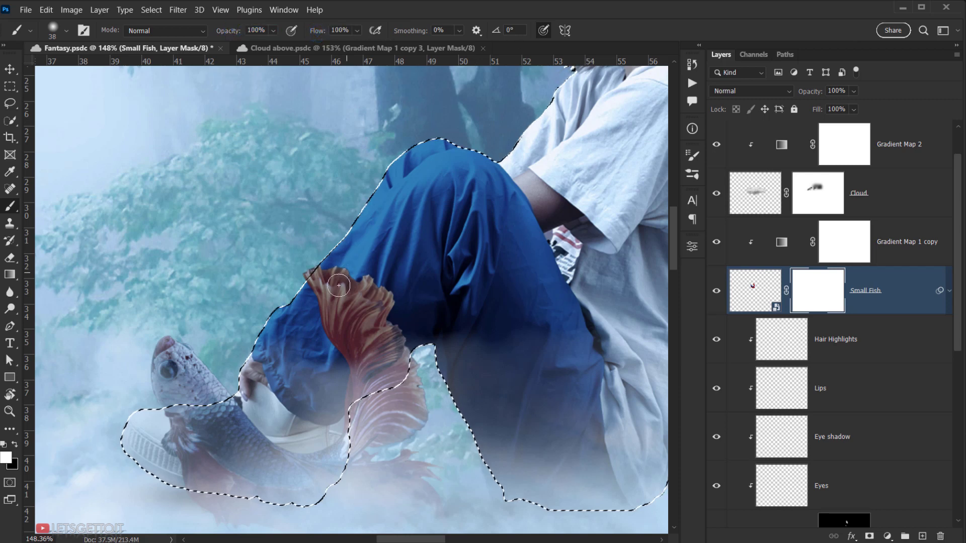
scroll(347, 300, up, 3)
key(x)
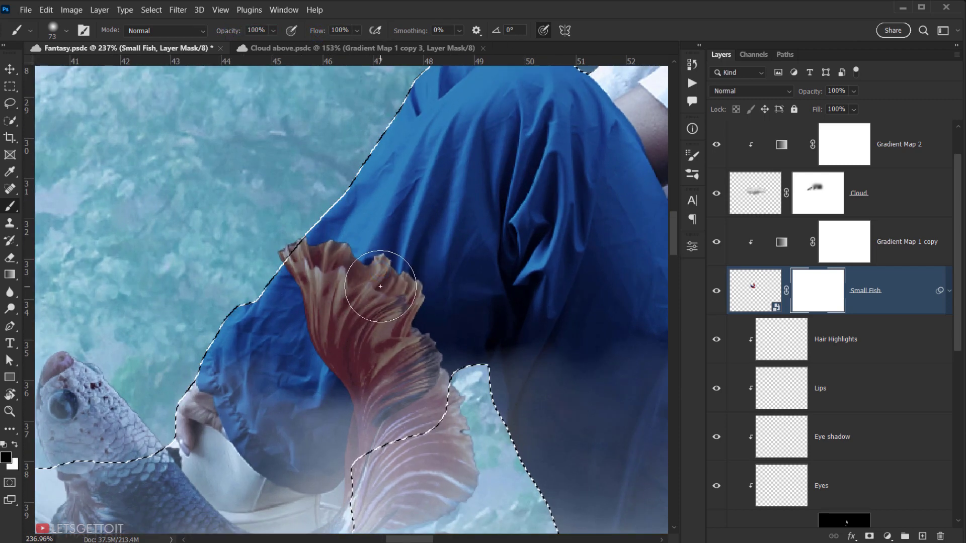
mouse_move(359, 298)
mouse_down()
mouse_move(310, 335)
mouse_move(371, 293)
mouse_move(346, 280)
mouse_move(295, 298)
mouse_move(316, 286)
mouse_move(302, 335)
mouse_move(348, 370)
mouse_move(375, 357)
mouse_move(400, 362)
mouse_move(411, 408)
mouse_move(415, 395)
mouse_move(402, 409)
mouse_move(369, 418)
mouse_move(370, 409)
mouse_move(325, 458)
mouse_up()
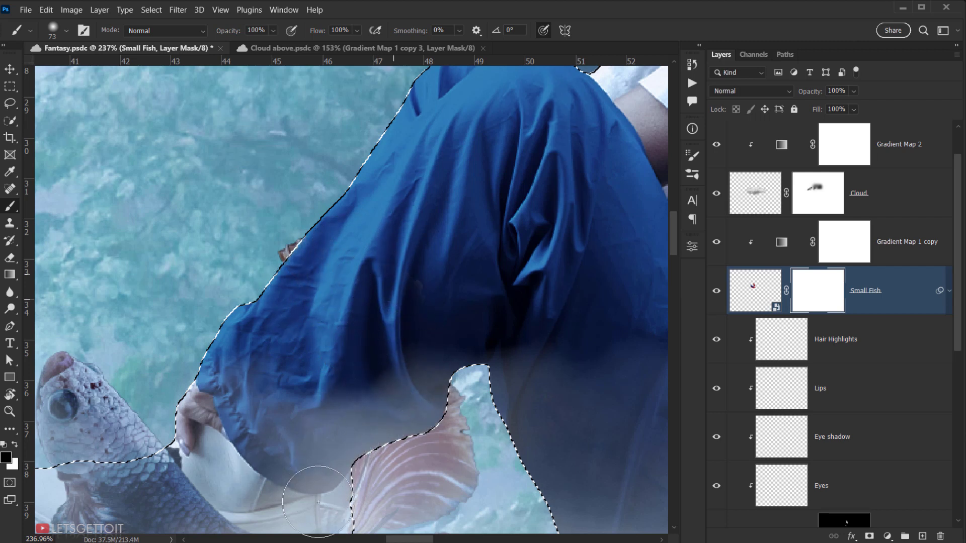
mouse_move(318, 502)
mouse_down()
mouse_move(297, 395)
mouse_move(334, 423)
mouse_move(390, 394)
mouse_move(327, 458)
mouse_up()
drag(320, 453, 404, 283)
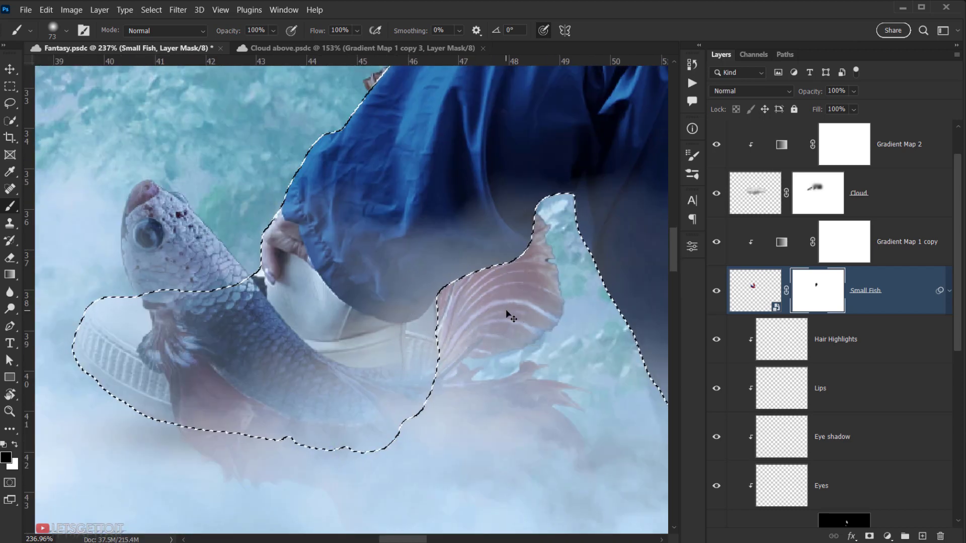
key(ctrl+d)
- Mask out the leftover bit of tail fin sticking out beyond the outer edge of the trousers
scroll(491, 308, down, 6)
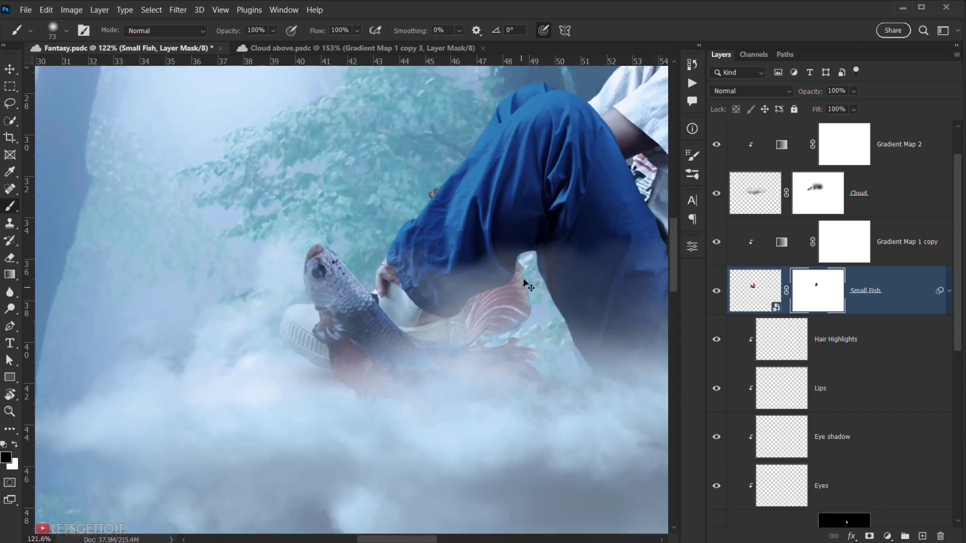
scroll(457, 336, up, 6)
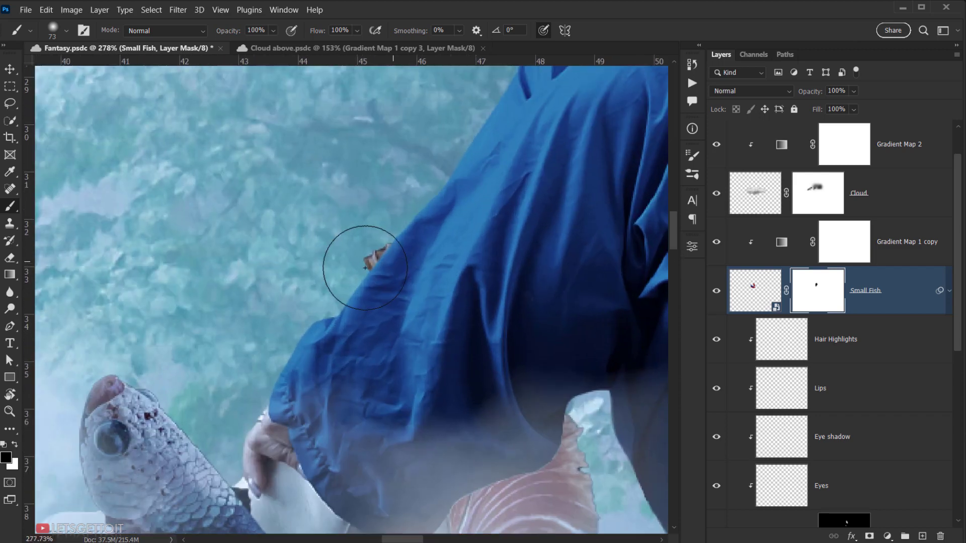
scroll(384, 263, down, 7)
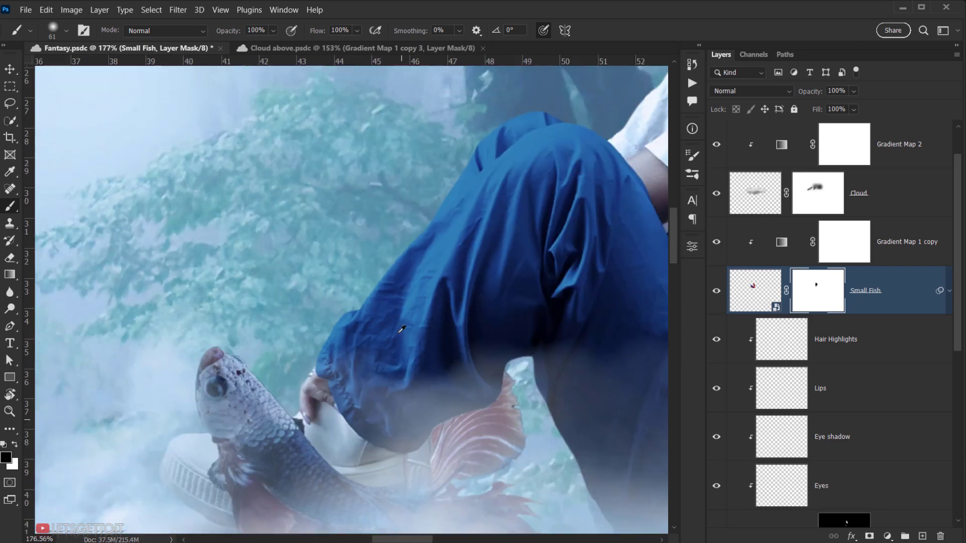
scroll(277, 406, up, 10)
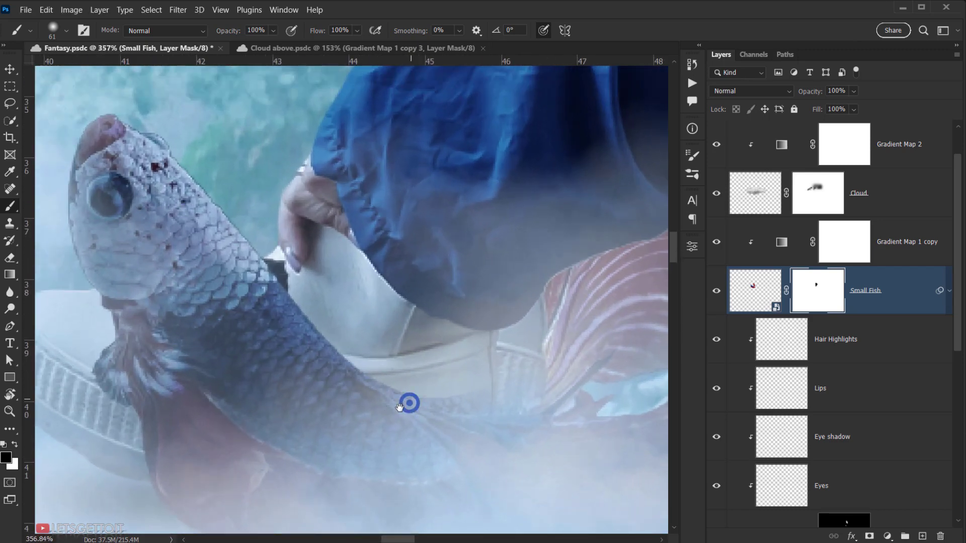
drag(410, 403, 272, 404)
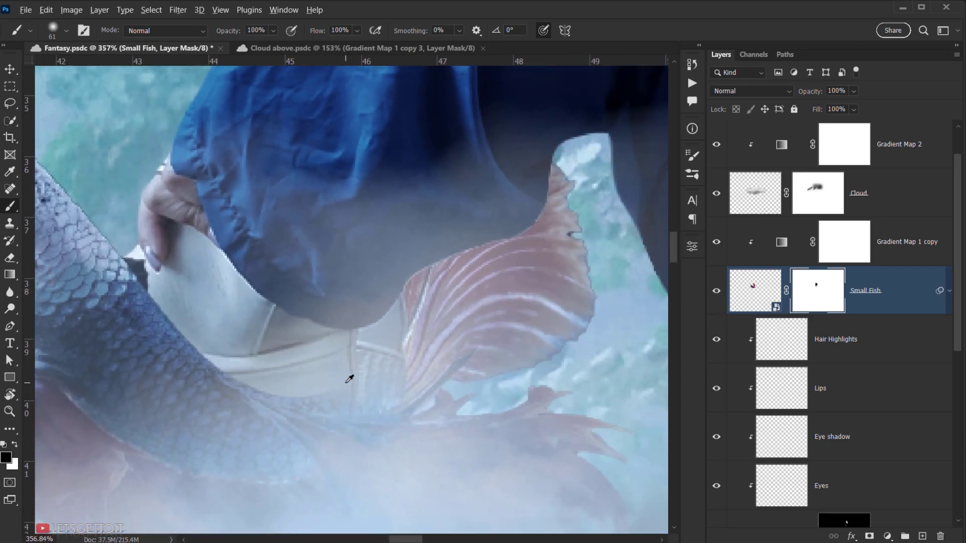
scroll(403, 401, down, 5)
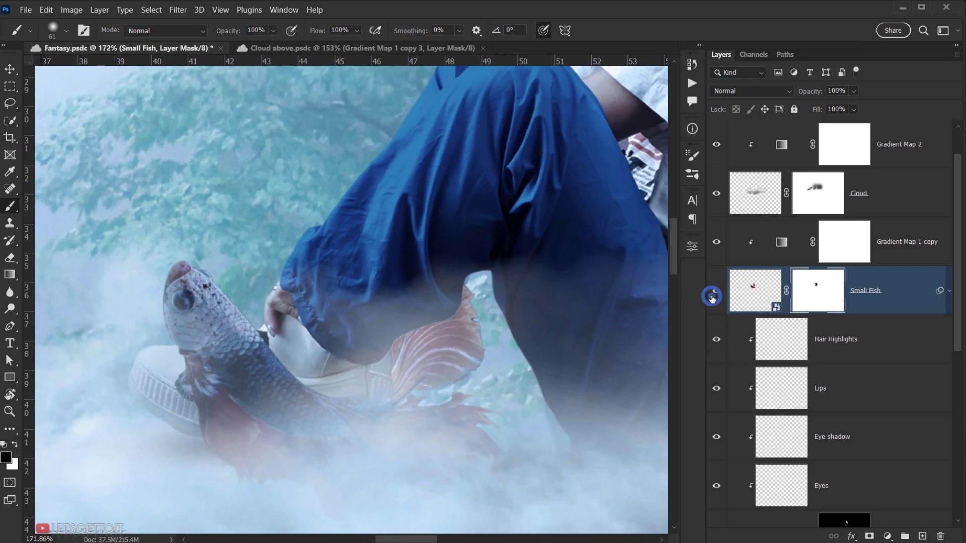
- Toggle the Small Fish layer's visibility to compare the shoe with and without the fish
click(715, 292)
click(715, 291)
click(713, 294)
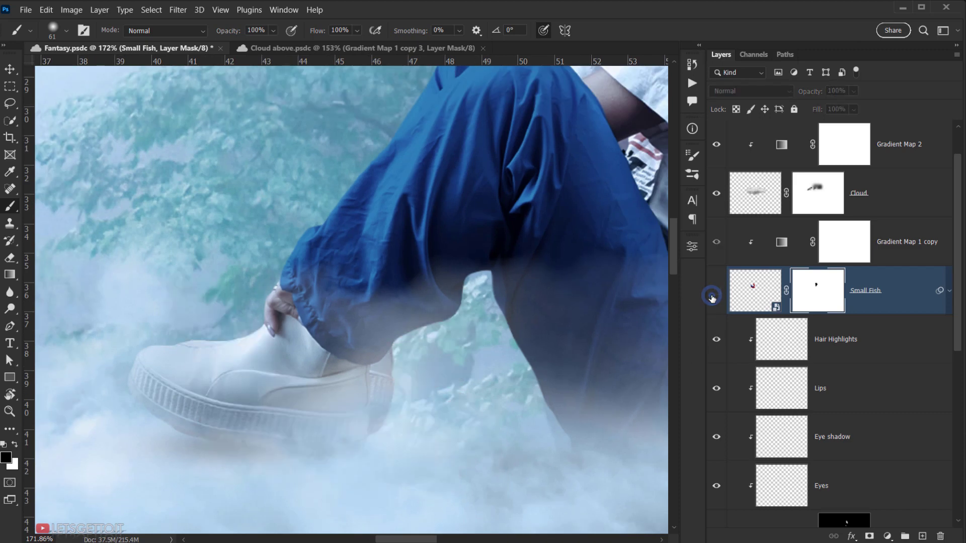
click(713, 294)
- Refine the Small Fish mask where the base of the tail crosses the shoe's heel, using small brush strokes
scroll(393, 393, up, 6)
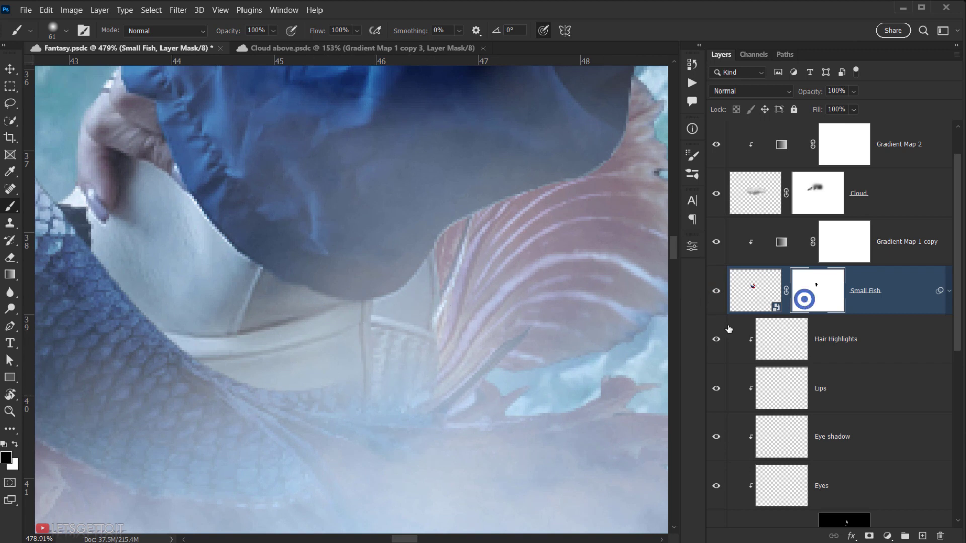
mouse_move(391, 403)
mouse_down()
mouse_move(354, 393)
mouse_move(333, 403)
mouse_move(416, 389)
mouse_move(388, 396)
mouse_move(433, 362)
mouse_move(461, 311)
mouse_move(407, 384)
mouse_move(402, 367)
mouse_move(381, 397)
mouse_move(412, 360)
mouse_up()
scroll(418, 370, down, 5)
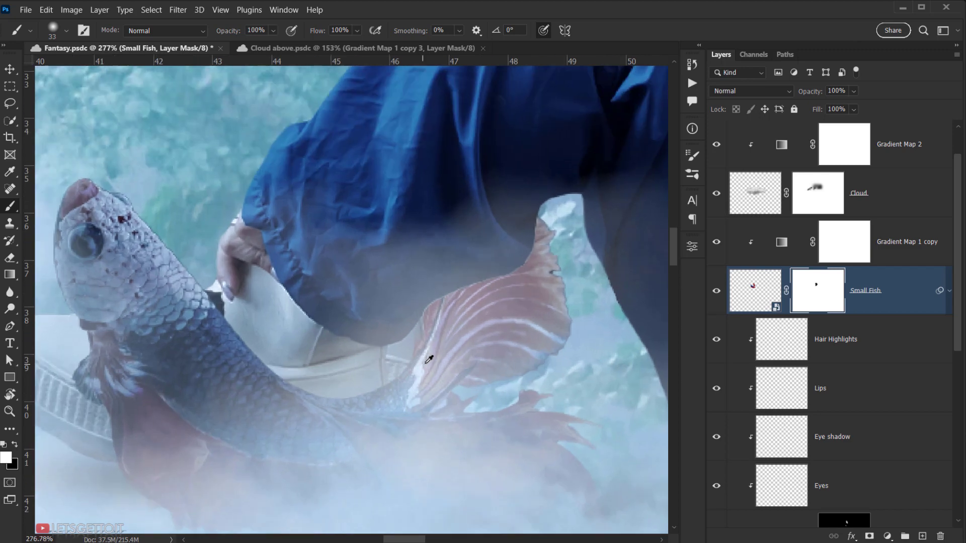
scroll(426, 364, up, 5)
drag(429, 325, 418, 326)
drag(428, 319, 431, 310)
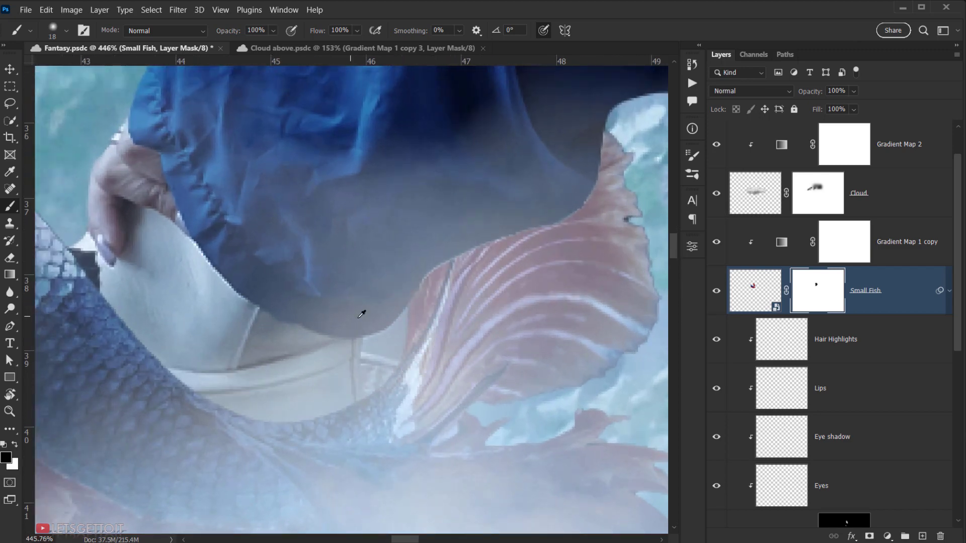
scroll(361, 314, down, 10)
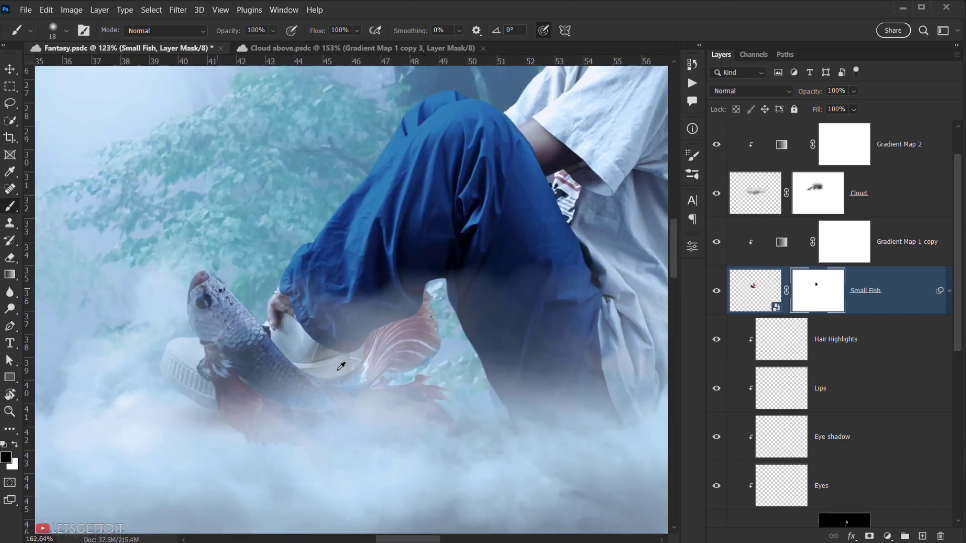
scroll(341, 366, down, 5)
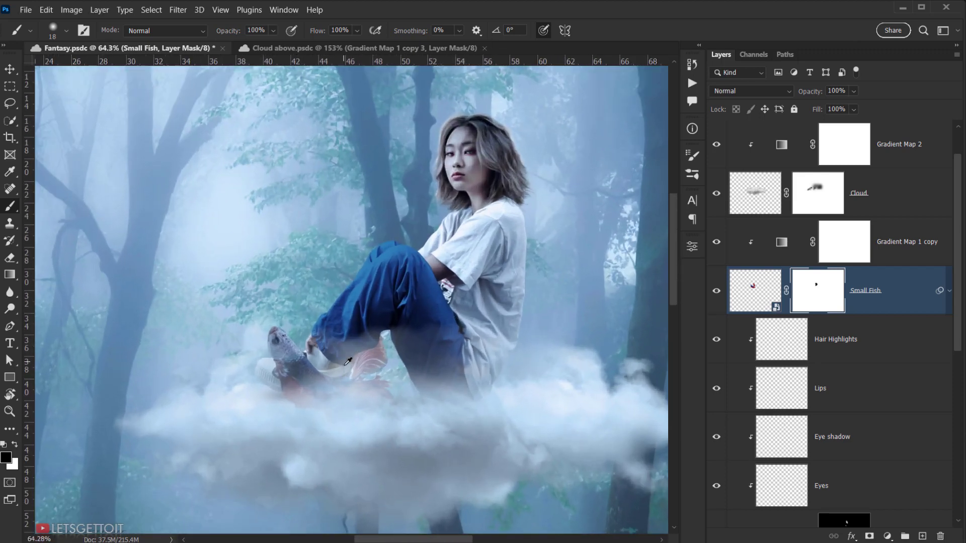
- Select the small fish's image instead of its mask and shift the fish slightly to the right over the shoe
scroll(347, 361, up, 6)
click(766, 287)
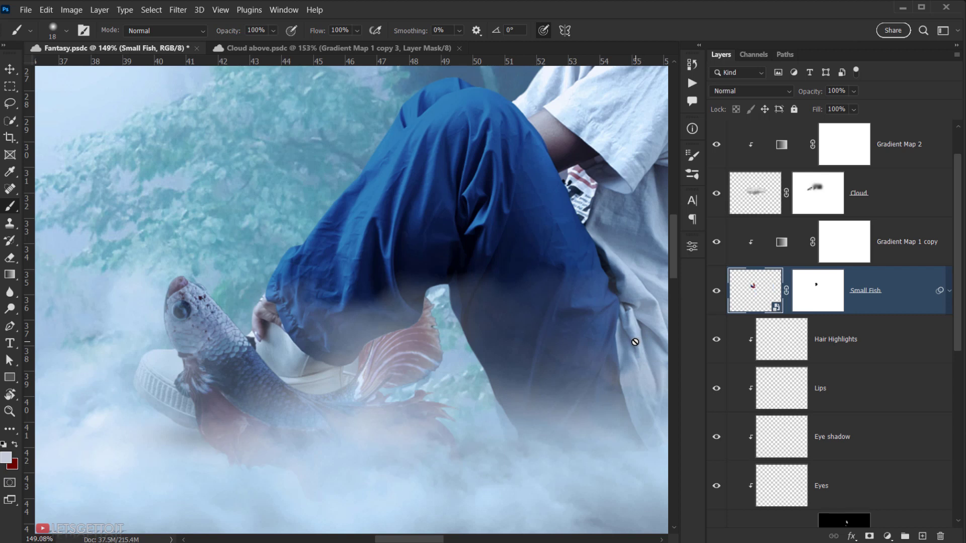
key(v)
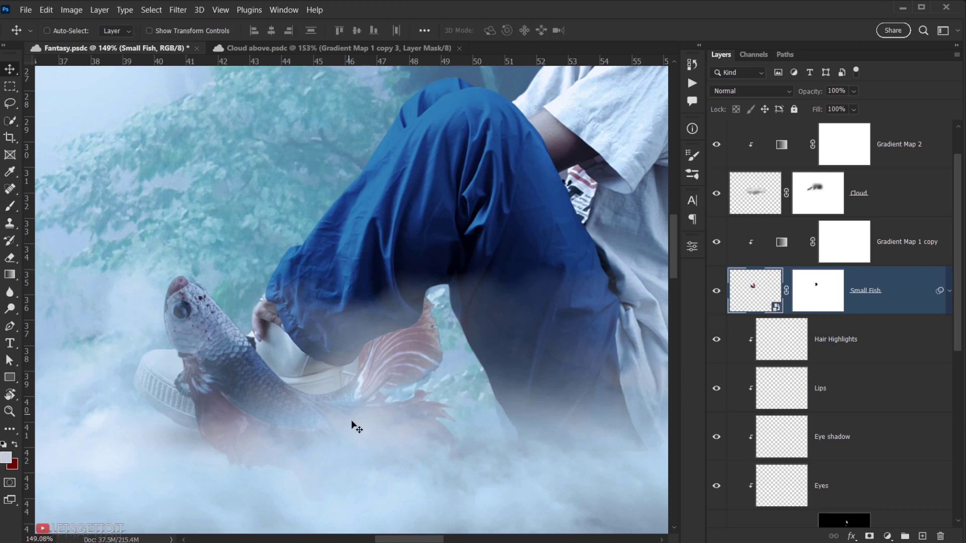
drag(349, 424, 359, 424)
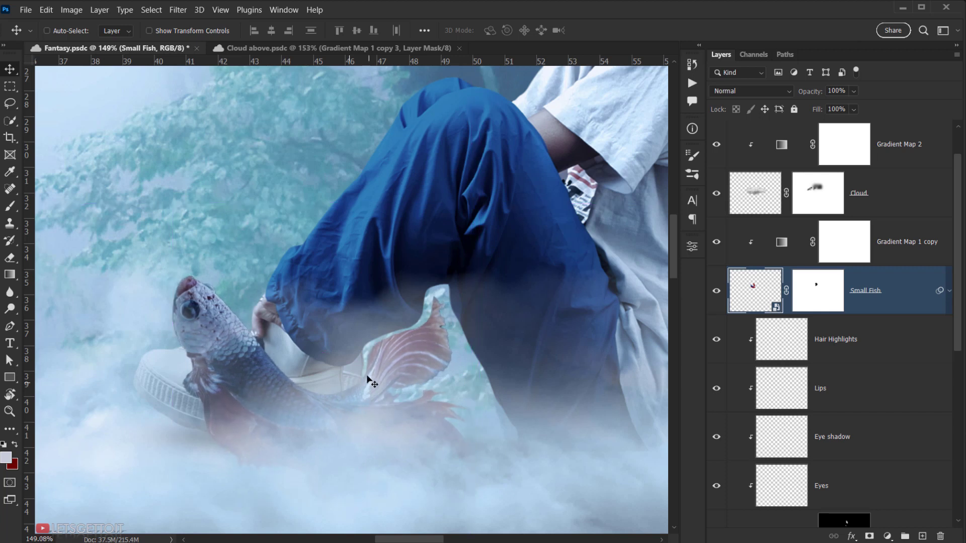
- Load the Girl layer's outline as a selection to guide the mask around the shifted tail
scroll(471, 321, up, 3)
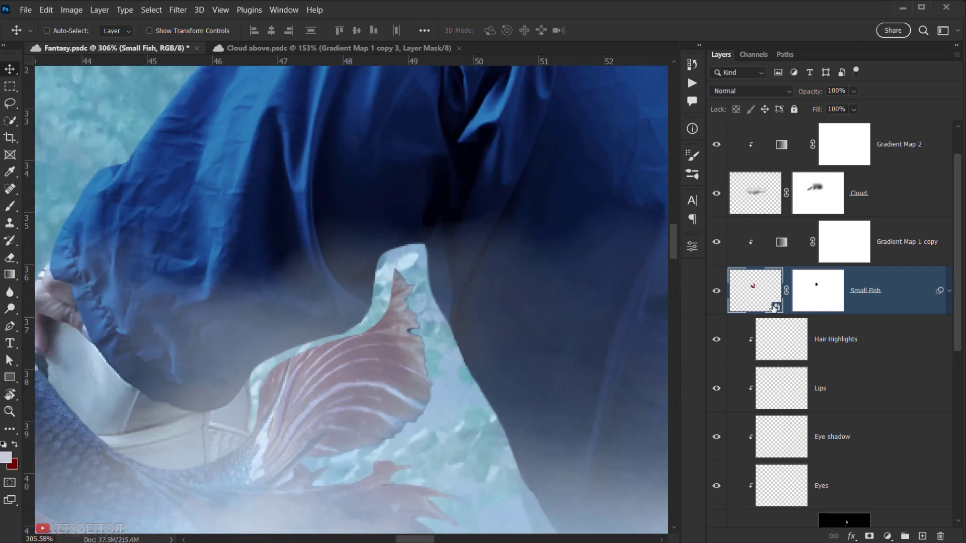
scroll(758, 386, down, 3)
scroll(763, 373, down, 3)
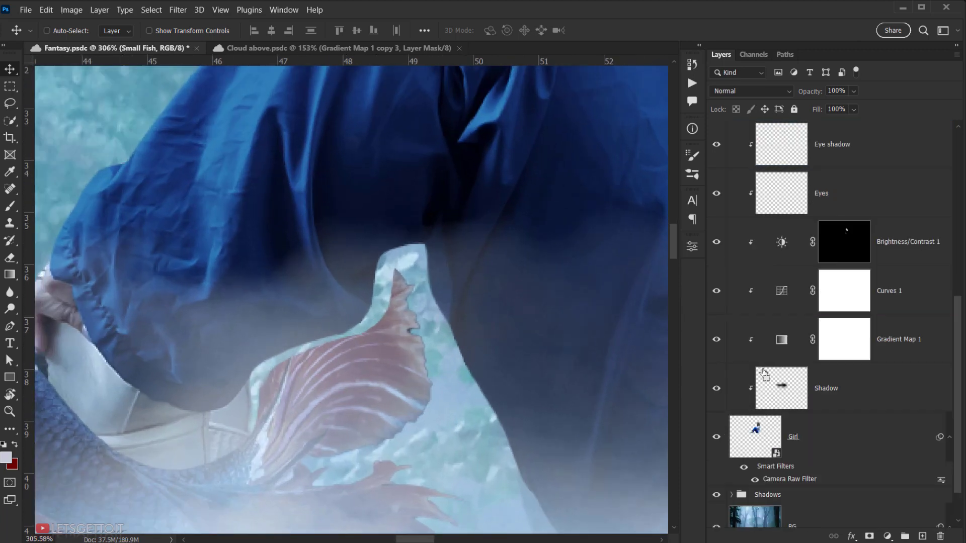
ctrl+click(759, 435)
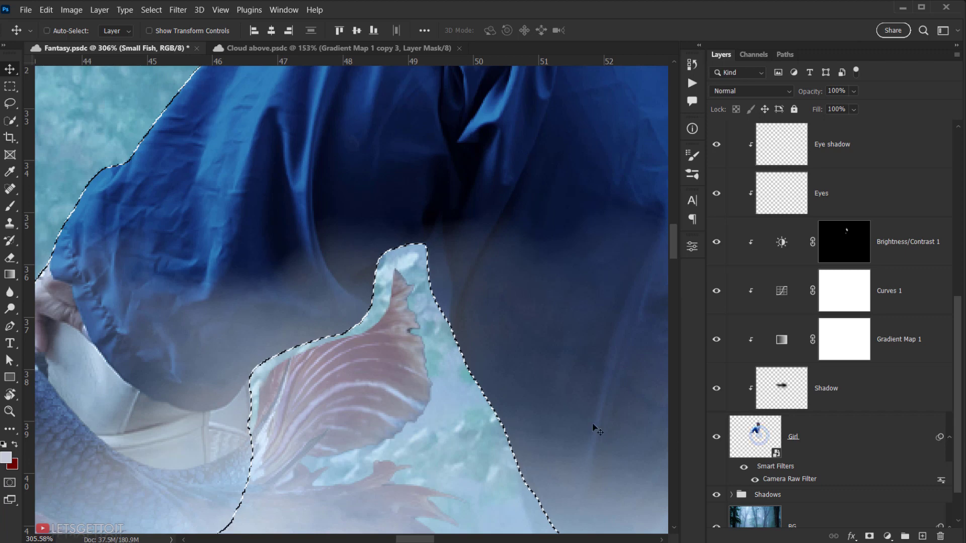
scroll(394, 405, down, 5)
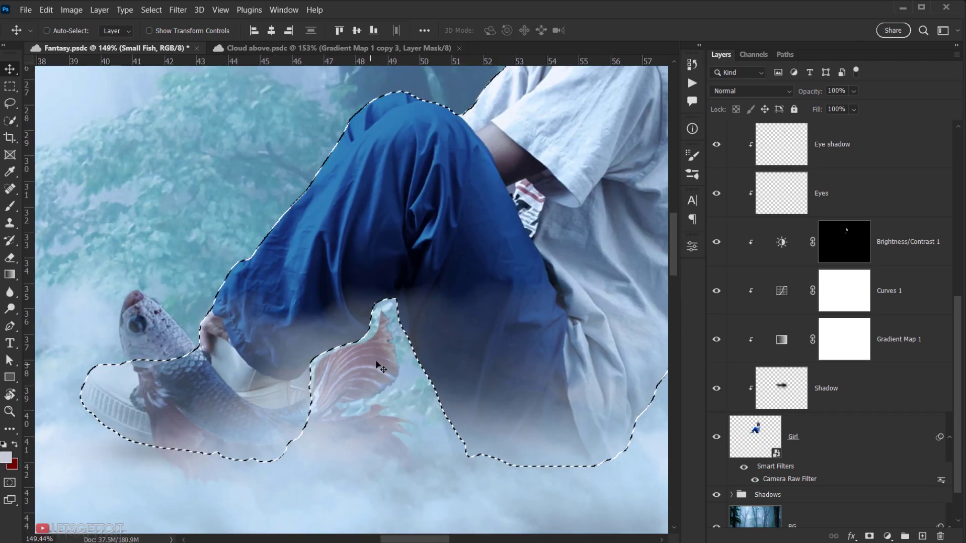
scroll(380, 368, up, 2)
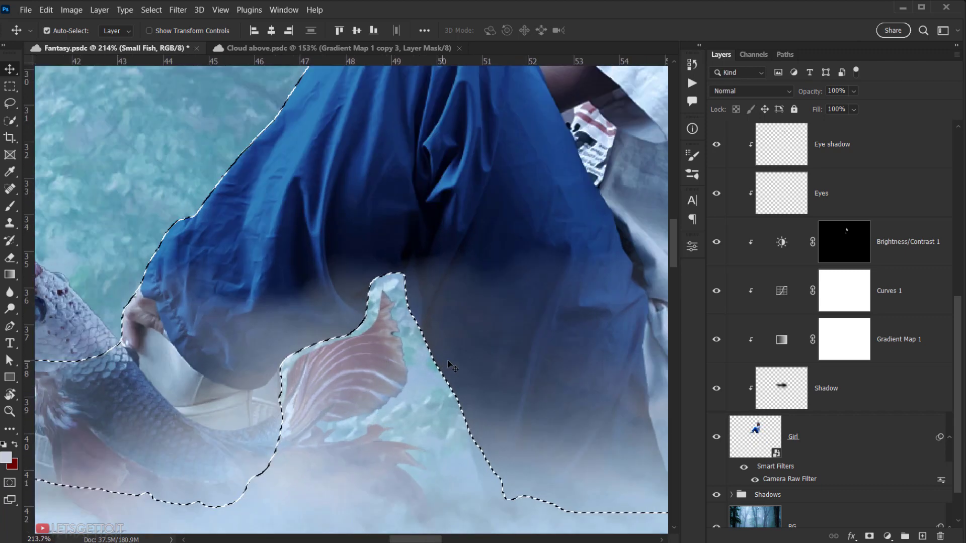
key(ctrl)
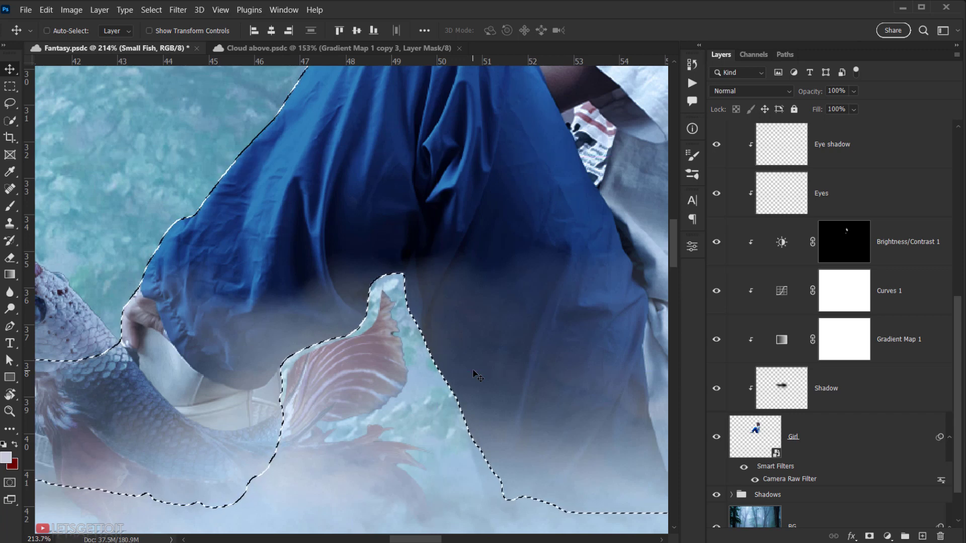
- Paint white on the Small Fish mask to restore the tail up to the trousers' edge outside the girl's outline, and deselect
scroll(358, 339, up, 2)
key(b)
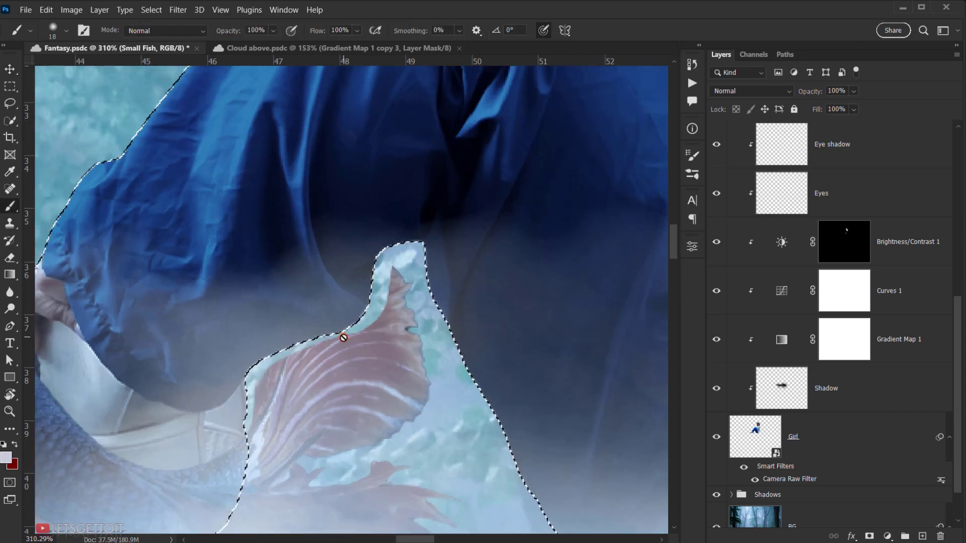
scroll(825, 277, up, 5)
click(818, 339)
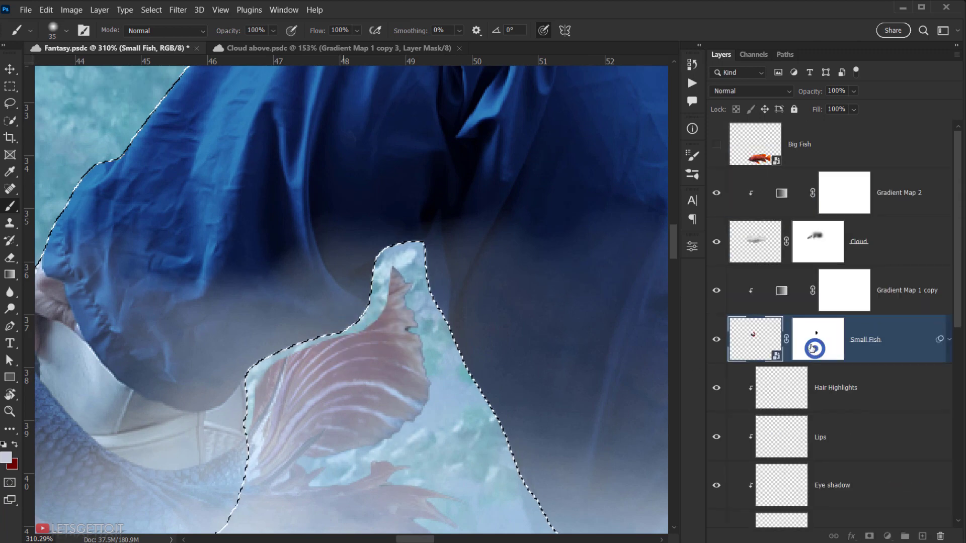
scroll(386, 338, up, 2)
alt+right_click(363, 339)
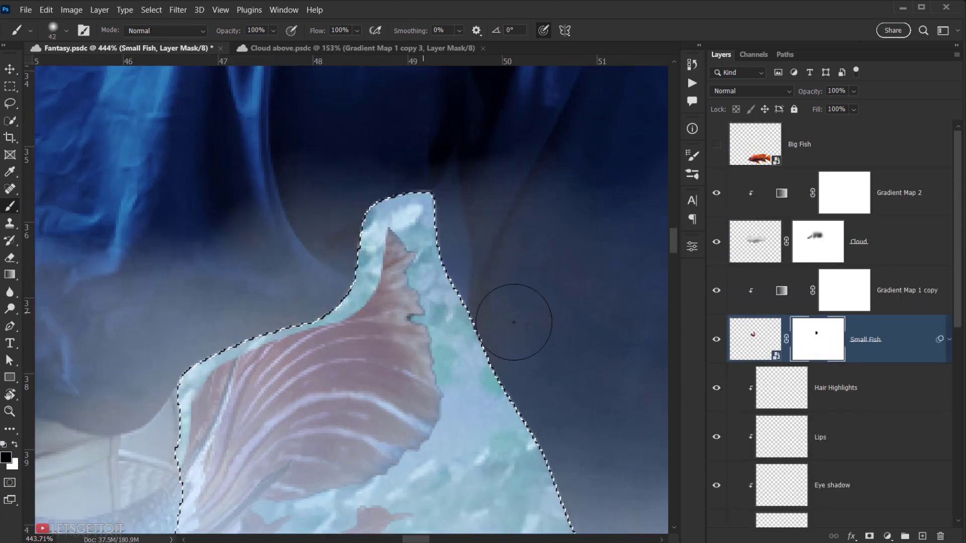
key(x)
mouse_move(393, 269)
mouse_down()
mouse_move(379, 228)
mouse_move(357, 335)
mouse_move(244, 352)
mouse_move(192, 377)
mouse_move(200, 341)
mouse_up()
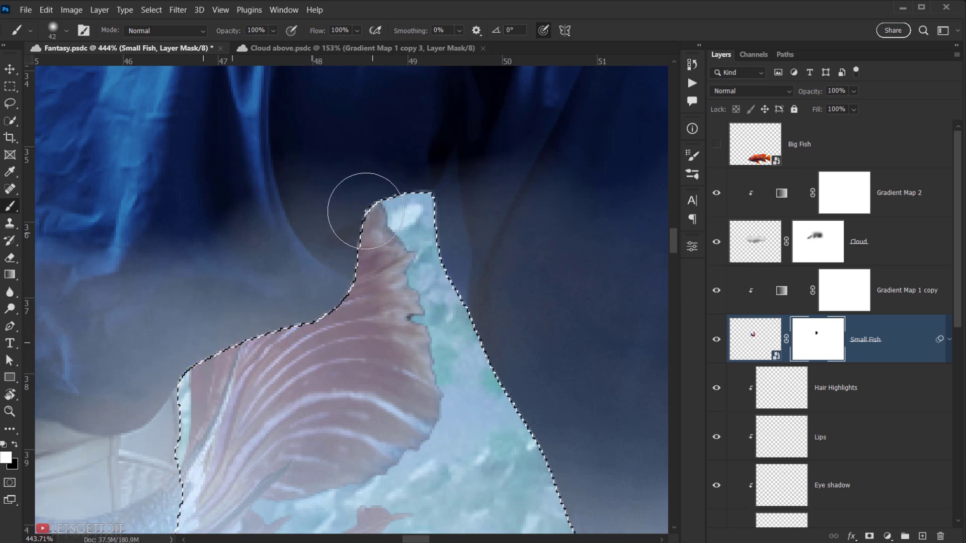
mouse_move(354, 237)
mouse_down()
mouse_move(350, 192)
mouse_move(247, 336)
mouse_move(316, 335)
mouse_up()
key(ctrl+d)
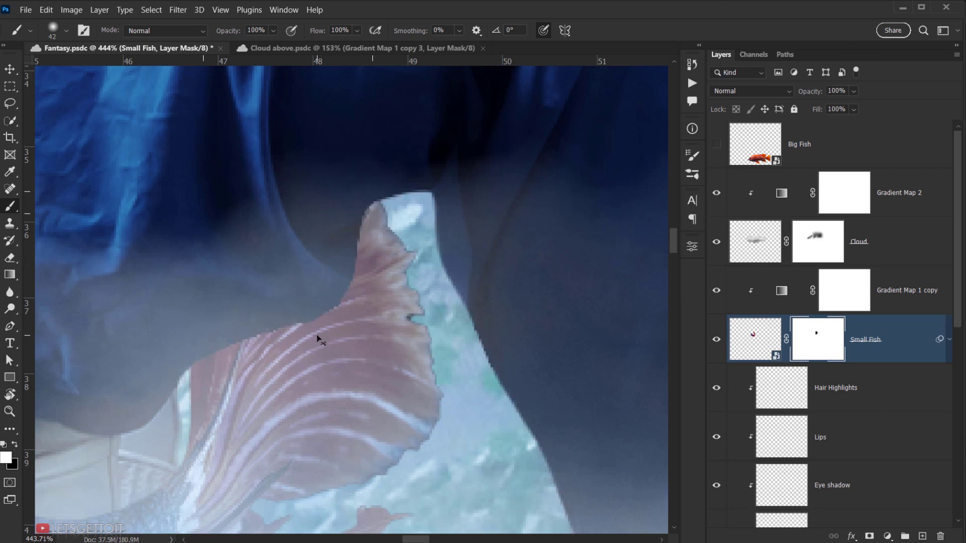
- Examine the masked small fish around the leg and shoe in the full composite and close up
scroll(316, 334, down, 5)
scroll(305, 337, down, 5)
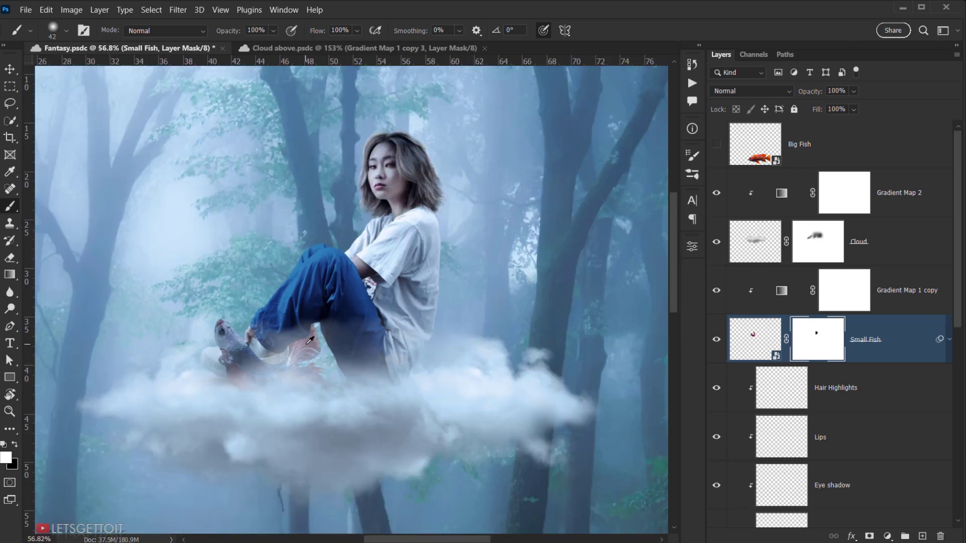
scroll(249, 359, up, 7)
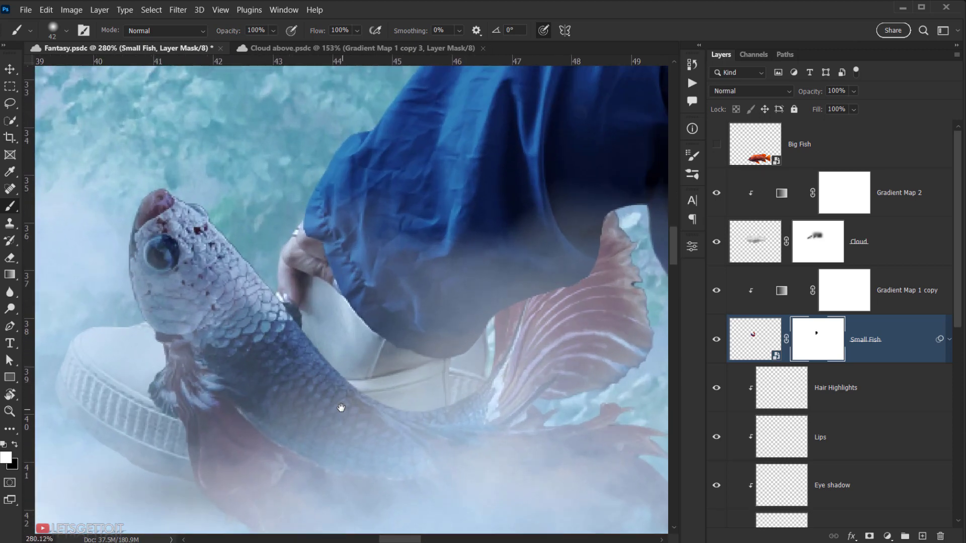
scroll(312, 387, down, 3)
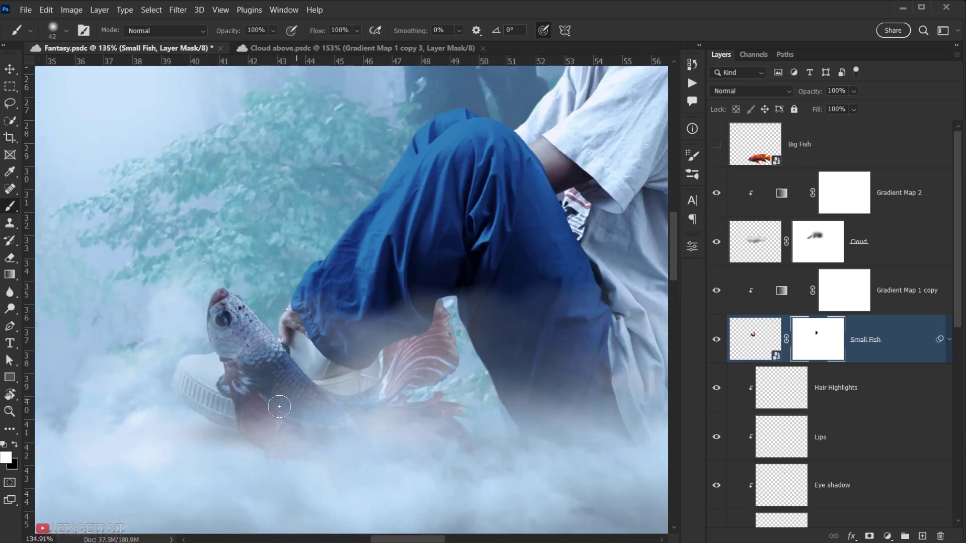
scroll(280, 406, up, 4)
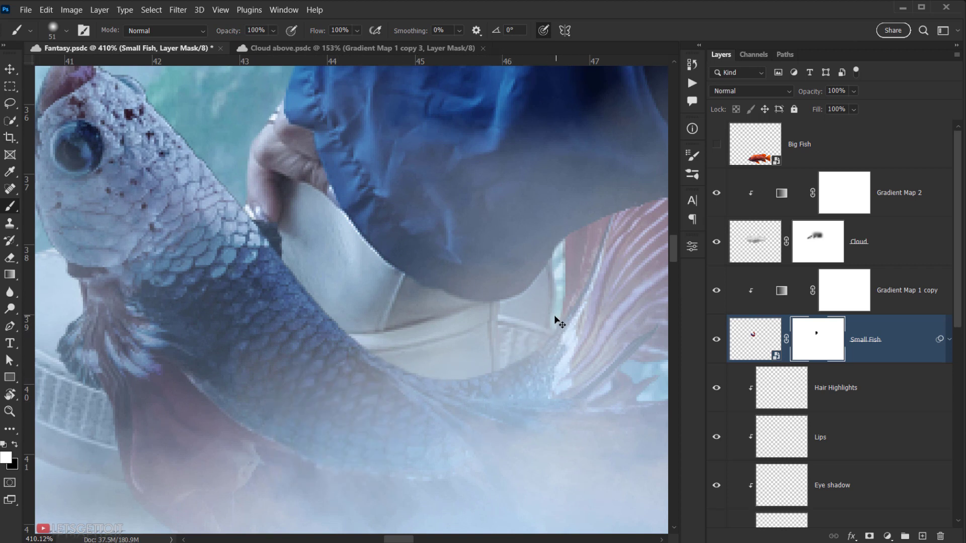
- Add a new layer directly above Hair Highlights and clip it to the layers below
scroll(375, 370, down, 3)
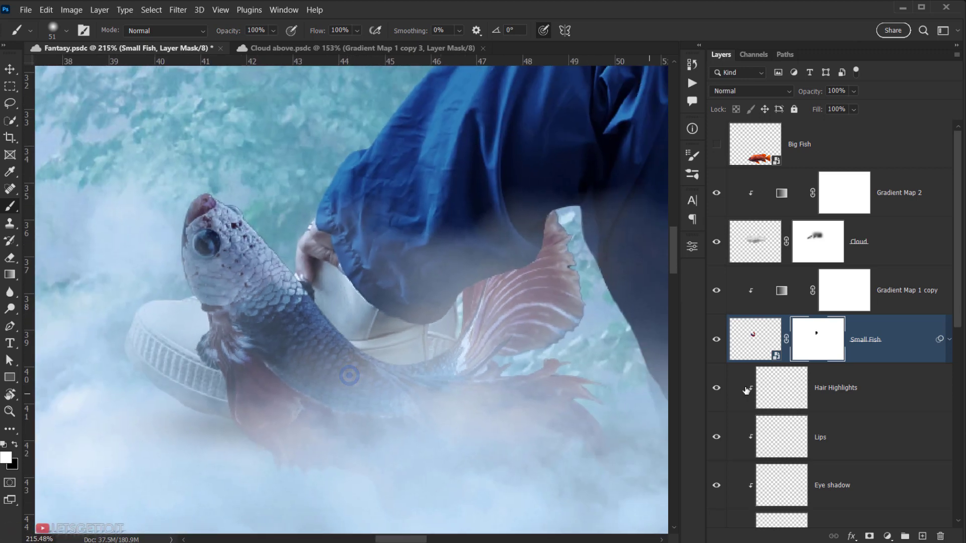
scroll(805, 360, down, 4)
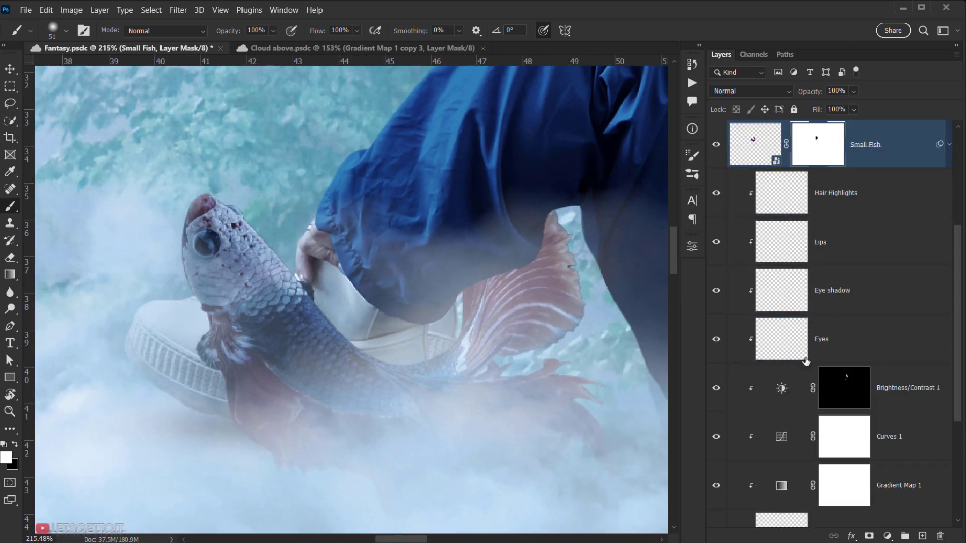
click(876, 199)
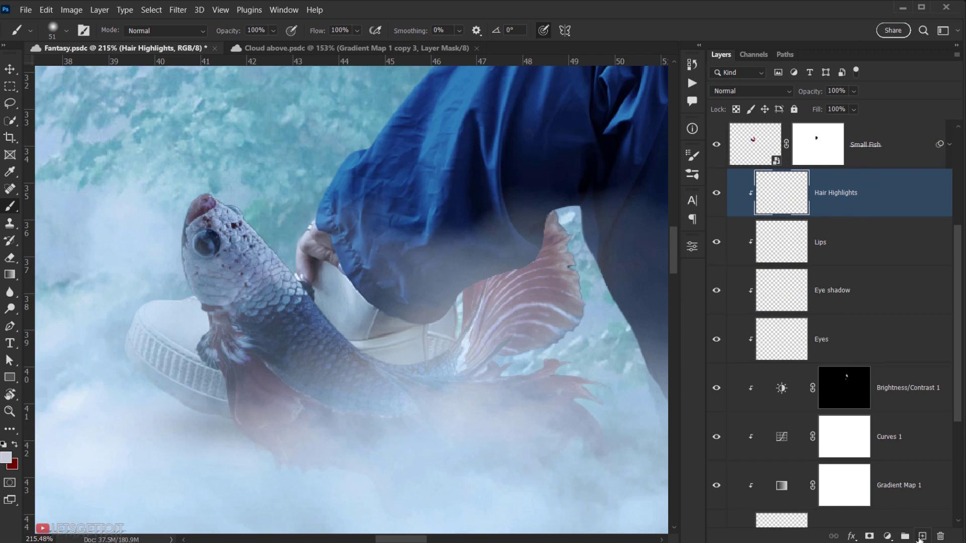
click(920, 537)
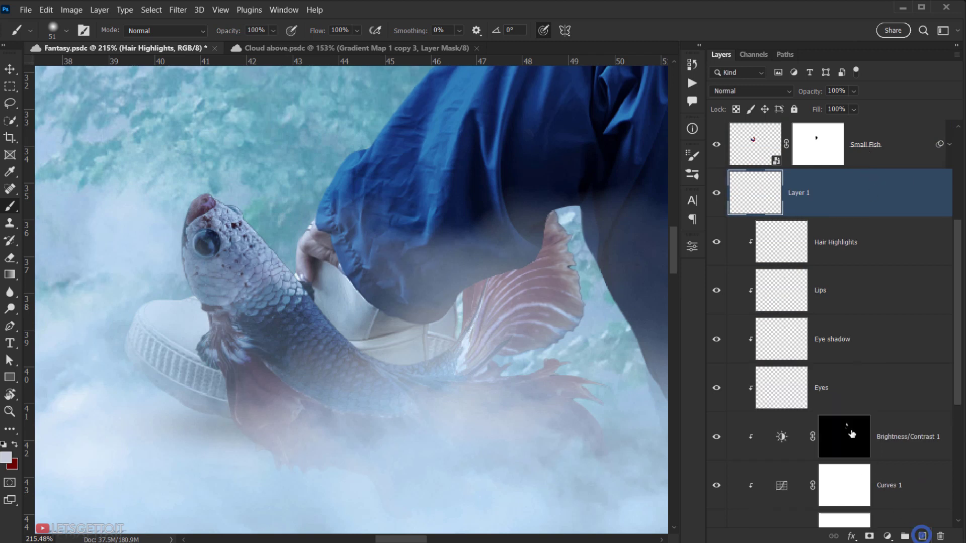
alt+click(887, 216)
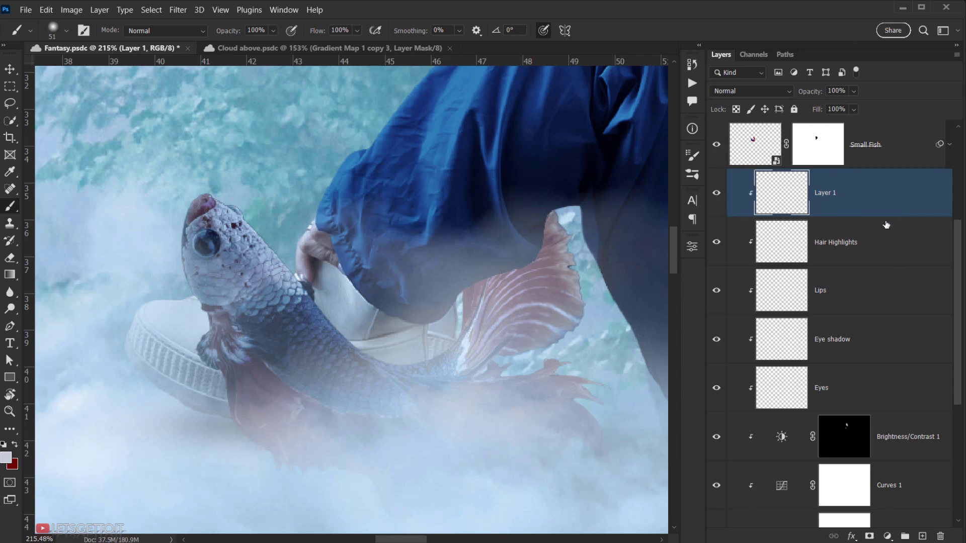
- Rename the new clipped layer as Small Fish Shadow
scroll(838, 247, down, 4)
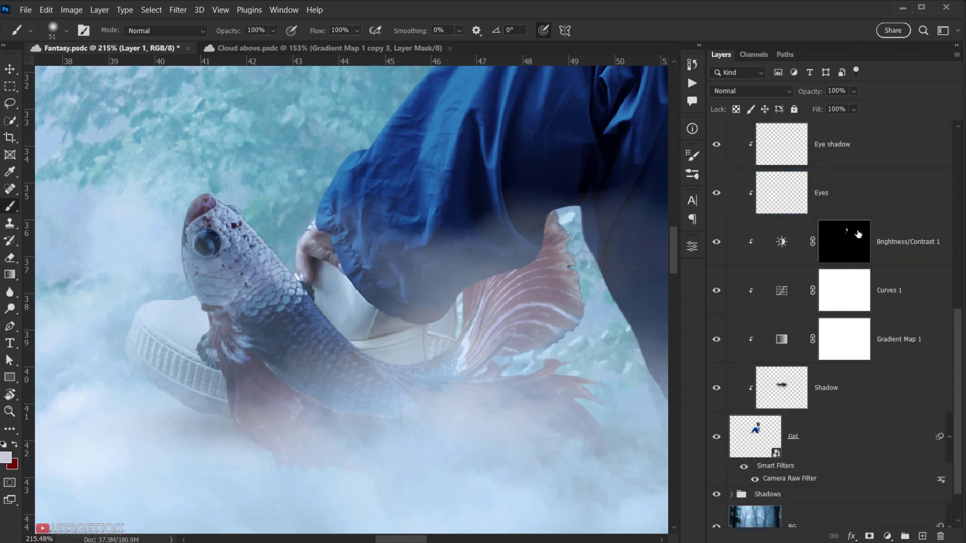
scroll(858, 234, up, 6)
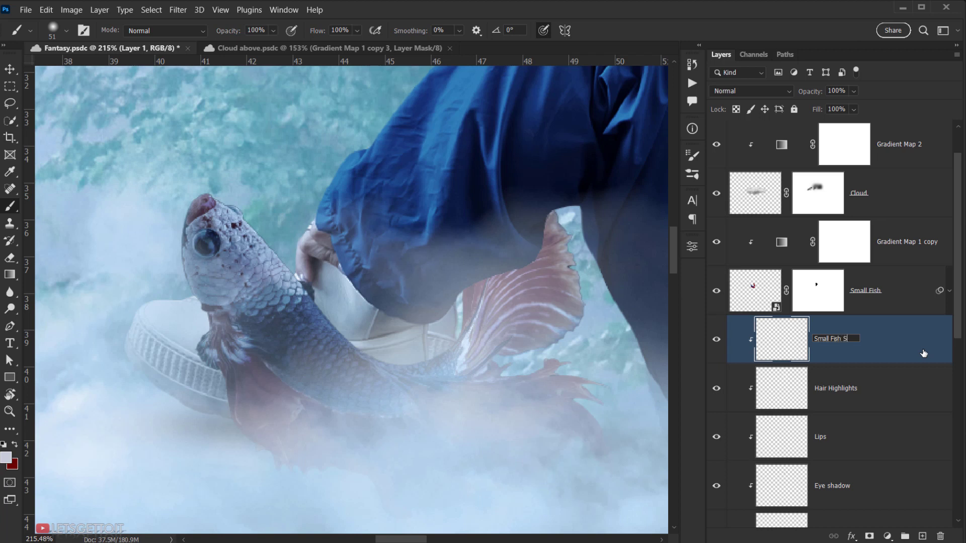
key(Return)
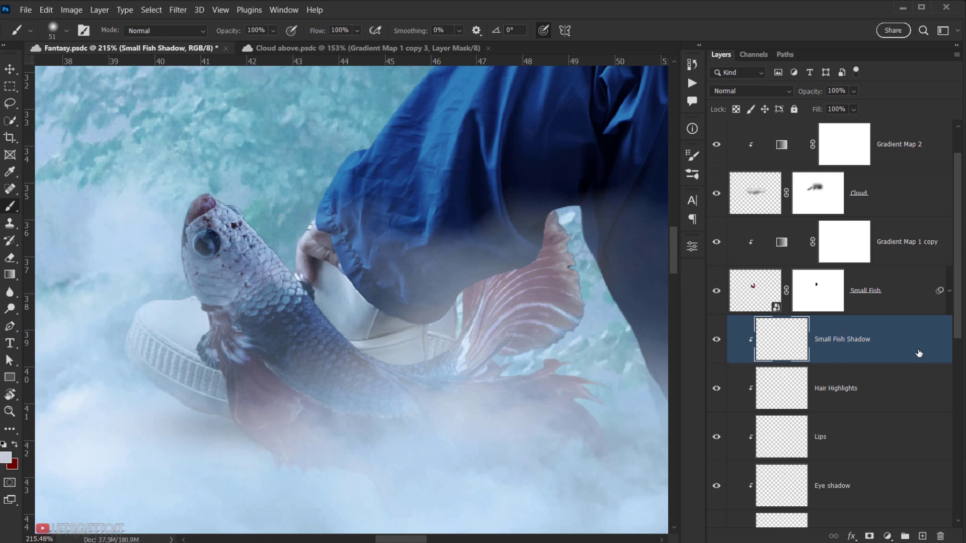
- Paint a soft black shadow at 55% brush opacity on the shoe where the small fish's tail curves around it
drag(556, 331, 533, 328)
scroll(445, 383, up, 2)
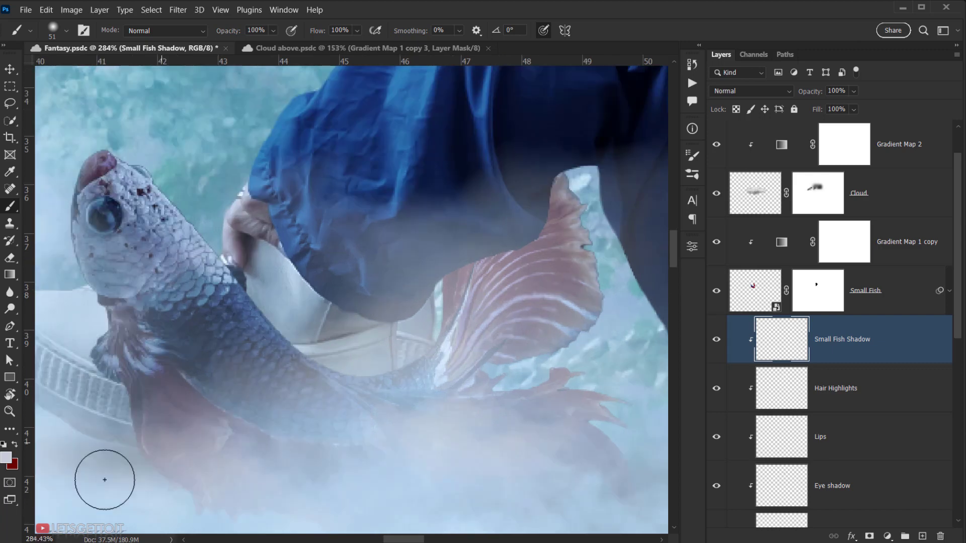
scroll(340, 363, up, 4)
drag(345, 386, 322, 395)
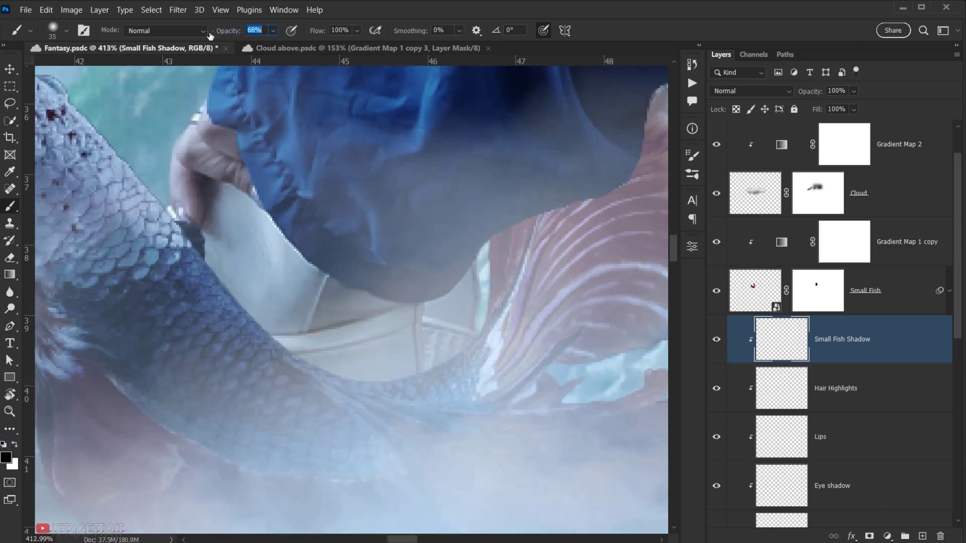
drag(492, 453, 473, 449)
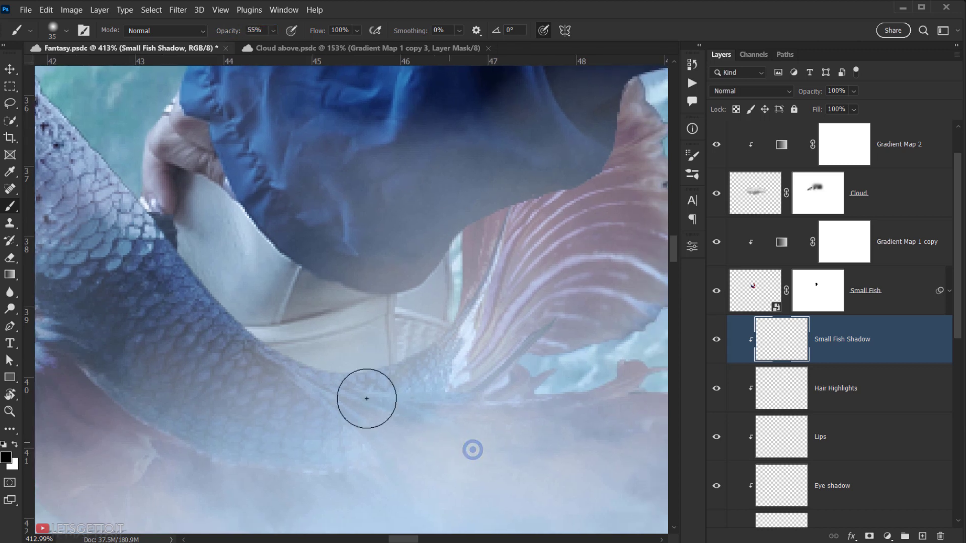
drag(357, 396, 365, 399)
drag(433, 365, 448, 348)
mouse_move(405, 386)
mouse_down()
mouse_move(444, 360)
mouse_move(316, 394)
mouse_move(385, 382)
mouse_move(286, 394)
mouse_move(343, 398)
mouse_move(258, 375)
mouse_move(321, 396)
mouse_move(427, 378)
mouse_move(287, 396)
mouse_up()
mouse_move(292, 397)
mouse_down()
mouse_move(453, 387)
mouse_move(477, 412)
mouse_up()
drag(377, 381, 392, 374)
mouse_move(369, 321)
mouse_down()
mouse_move(411, 382)
mouse_move(397, 367)
mouse_move(440, 390)
mouse_move(416, 379)
mouse_up()
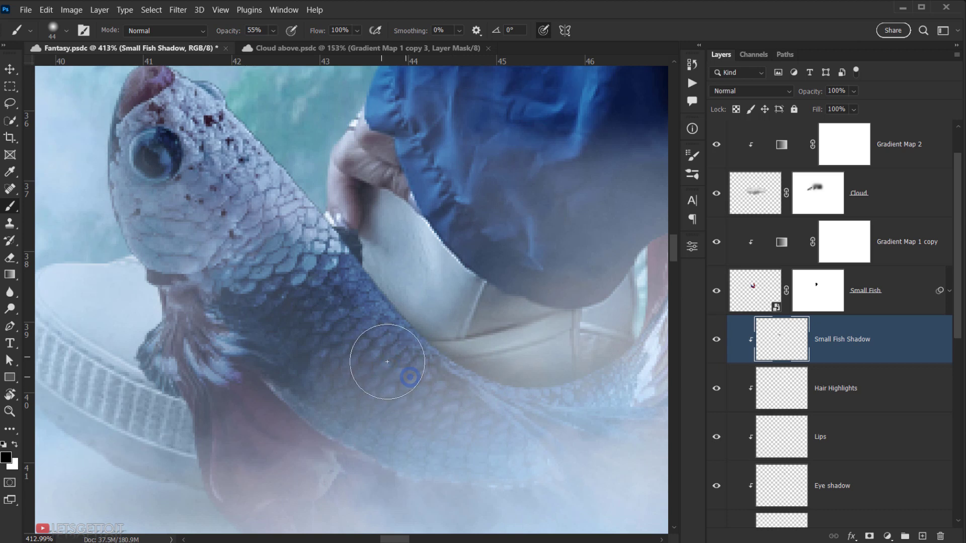
- Deepen and extend the black shadow along the fish's upper body edge across the shoe, using a size 44 brush
mouse_move(361, 323)
mouse_down()
mouse_move(358, 349)
mouse_move(394, 393)
mouse_move(574, 489)
mouse_up()
drag(386, 348, 522, 439)
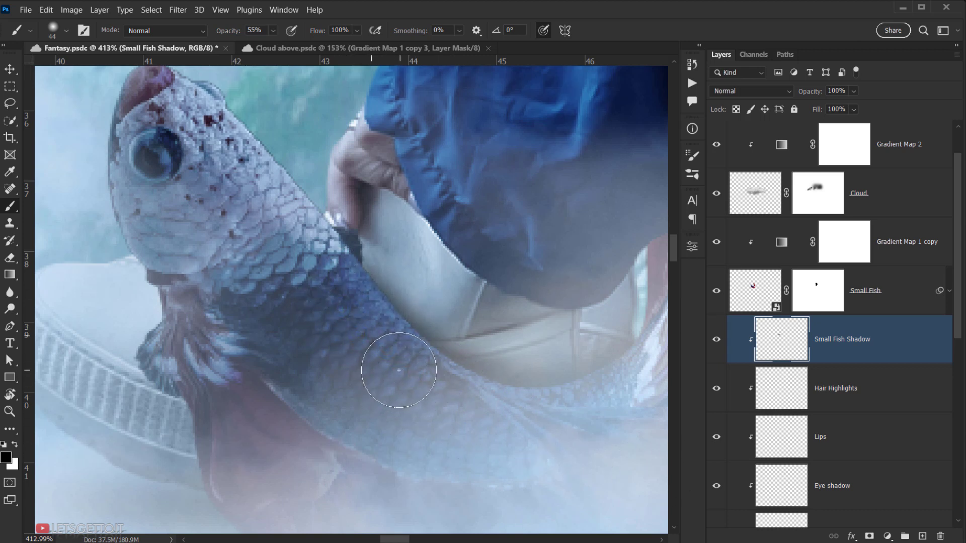
mouse_move(566, 411)
mouse_down()
mouse_move(603, 406)
mouse_move(525, 354)
mouse_up()
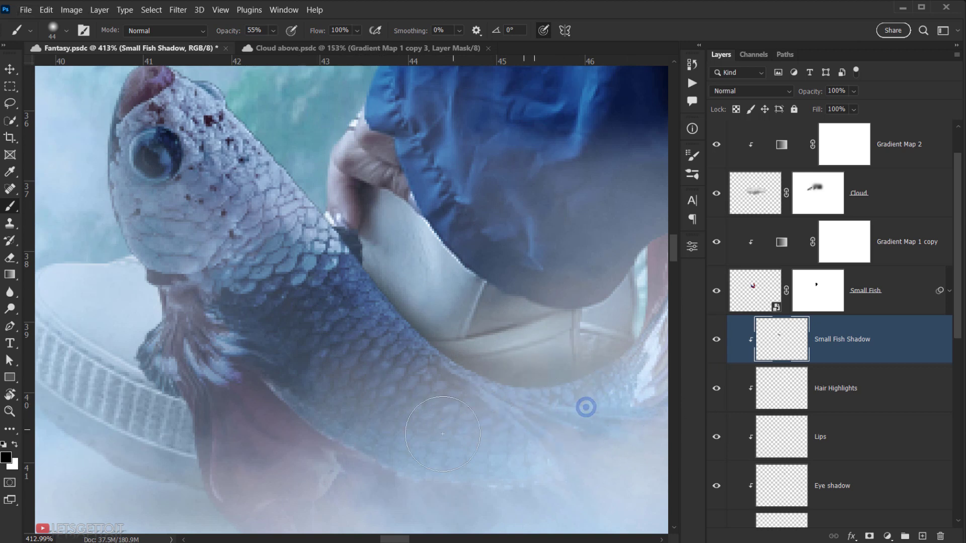
mouse_move(447, 429)
mouse_down()
mouse_move(543, 420)
mouse_move(387, 307)
mouse_move(297, 212)
mouse_up()
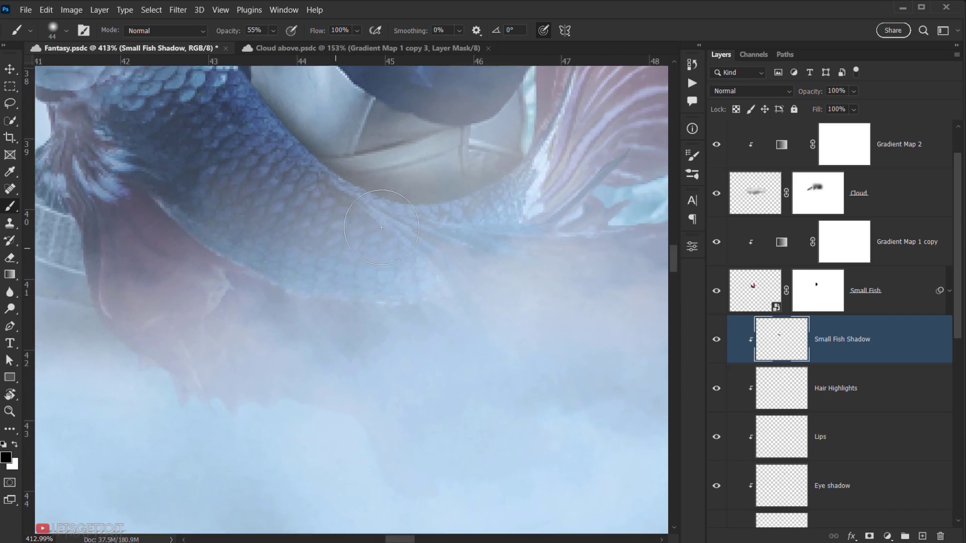
drag(357, 218, 360, 365)
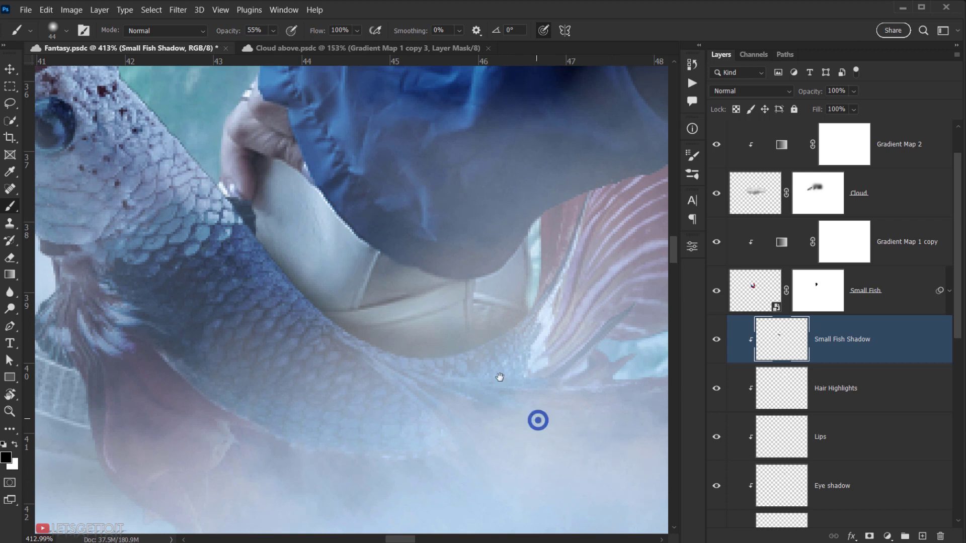
drag(539, 421, 431, 391)
drag(254, 350, 427, 378)
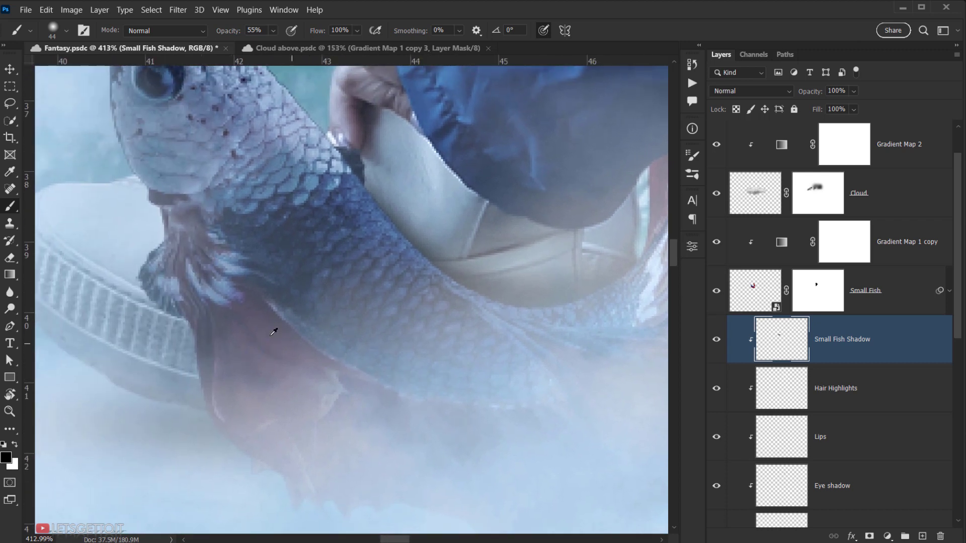
- Paint shadow on the shoe's sole beside the fish's front fins with a smaller size 26 brush, undoing the unwanted stroke
mouse_move(269, 334)
mouse_down()
mouse_move(231, 338)
mouse_move(200, 317)
mouse_move(229, 405)
mouse_move(216, 360)
mouse_move(219, 378)
mouse_up()
alt+right_click(220, 384)
drag(233, 323, 274, 441)
mouse_move(230, 370)
mouse_down()
mouse_move(223, 382)
mouse_move(241, 396)
mouse_move(267, 393)
mouse_move(258, 431)
mouse_move(305, 443)
mouse_up()
key(ctrl+z)
alt+right_click(223, 378)
scroll(281, 406, down, 2)
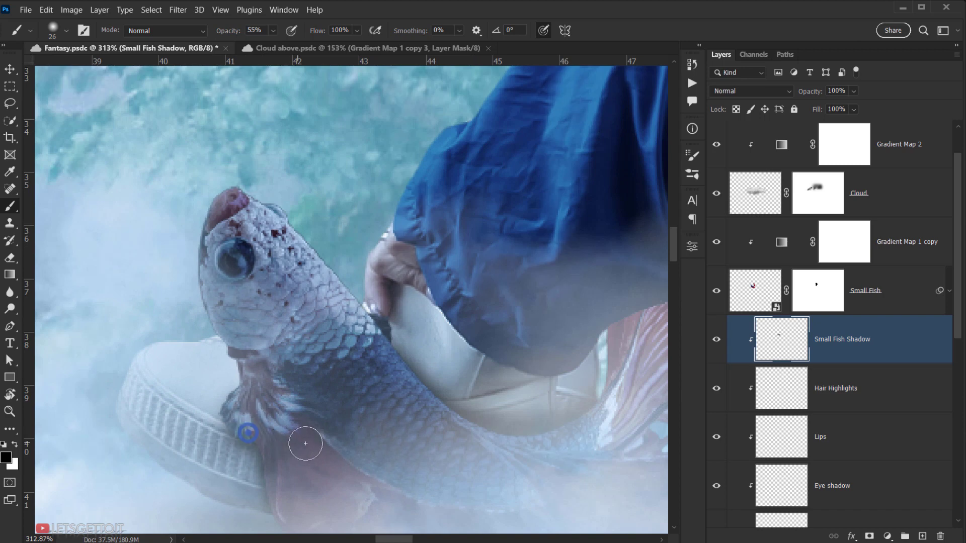
scroll(347, 445, down, 5)
mouse_move(364, 455)
mouse_down()
mouse_move(259, 383)
mouse_move(262, 400)
mouse_up()
- Set the Small Fish Shadow layer to Multiply blending with 64% opacity
scroll(279, 397, up, 3)
click(751, 92)
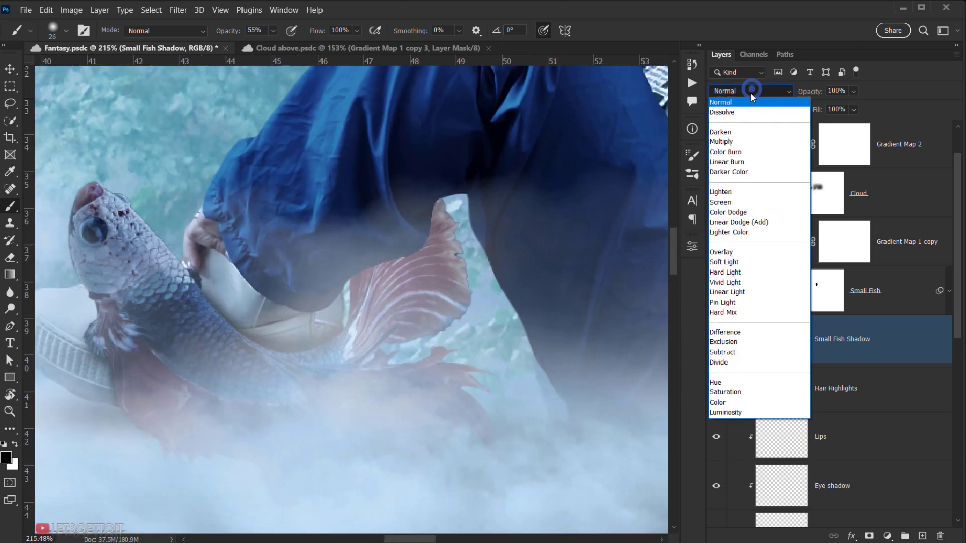
click(743, 141)
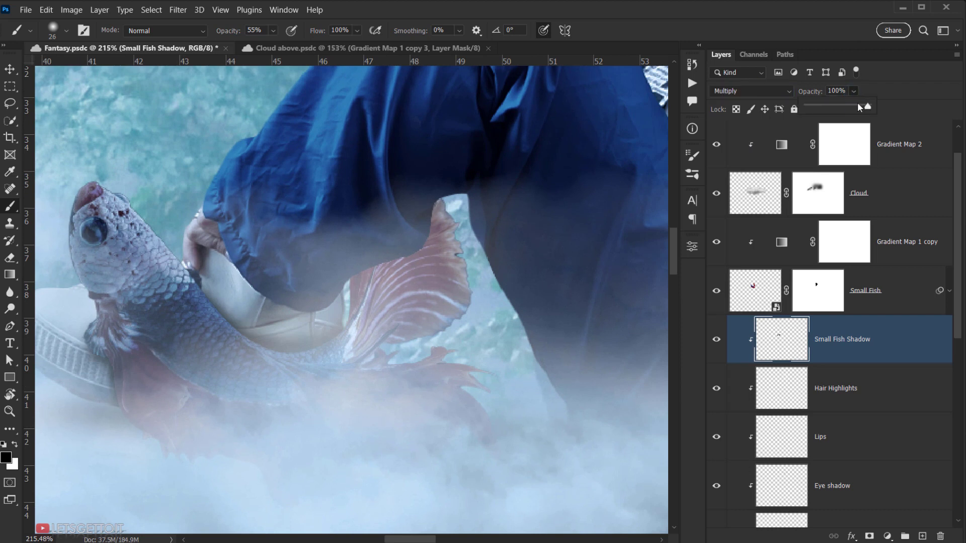
click(854, 91)
drag(871, 104, 840, 106)
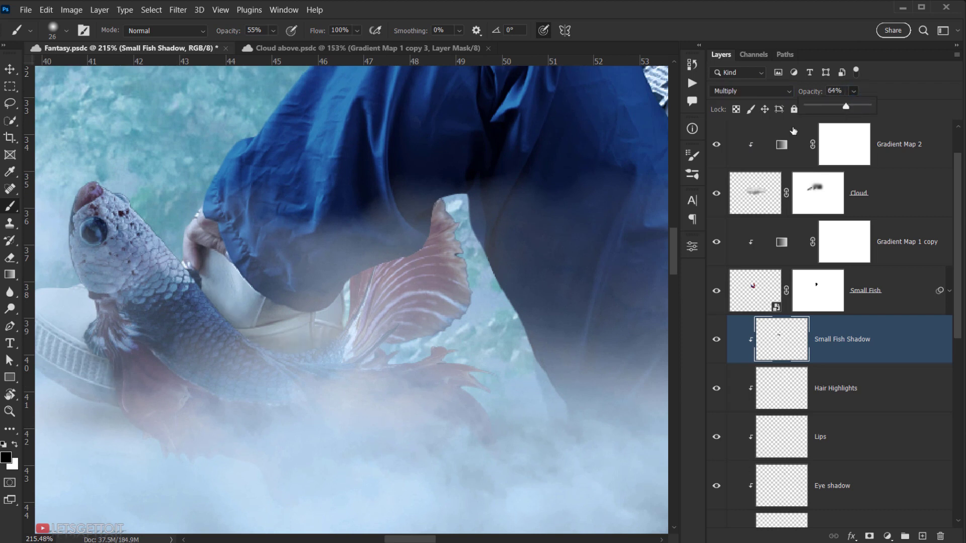
- Compare the composite with the Small Fish Shadow layer hidden and shown, and try a layer opacity of 52%
scroll(297, 337, down, 6)
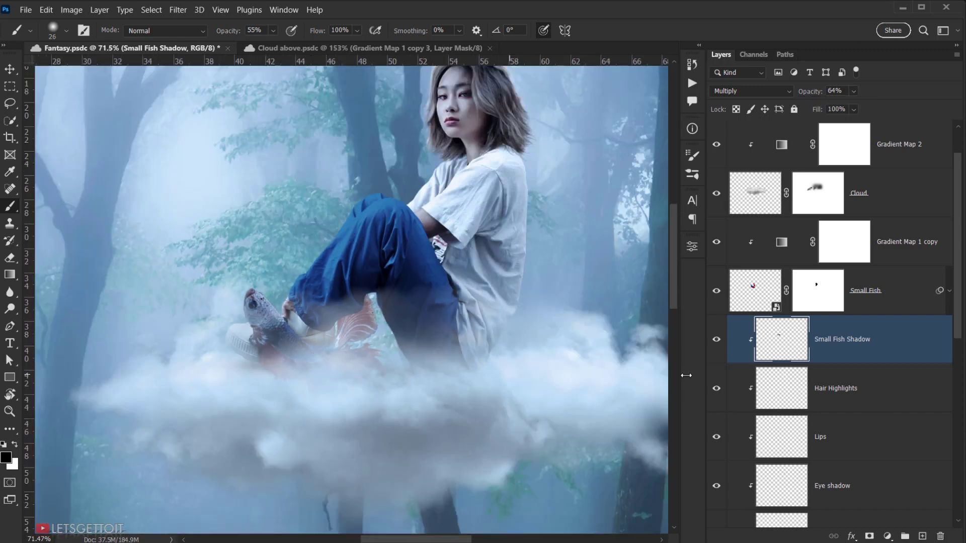
click(715, 341)
click(715, 341)
drag(849, 107, 853, 108)
- Erase the excess shadow from the upper part of the shoe with a small soft Eraser, leaving shading near the fish
scroll(324, 370, up, 5)
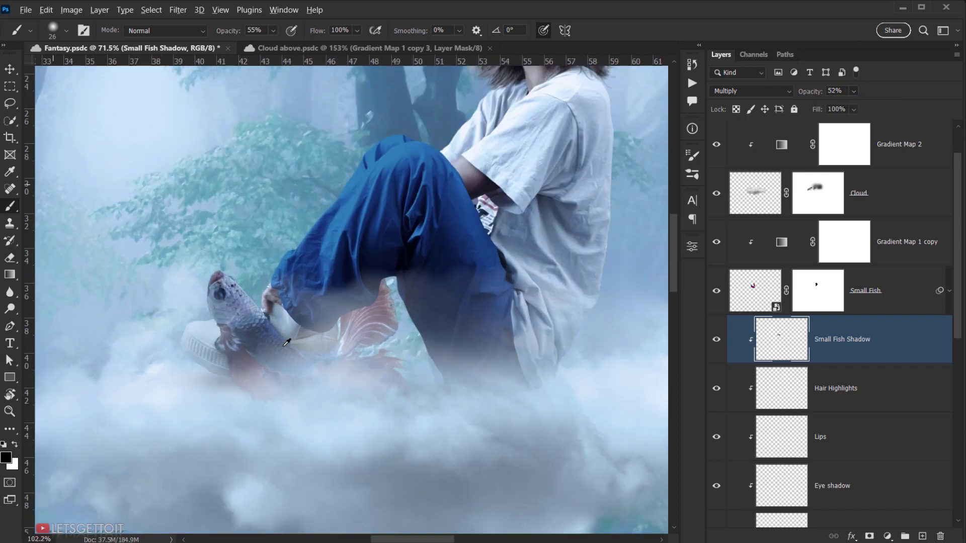
scroll(286, 342, up, 6)
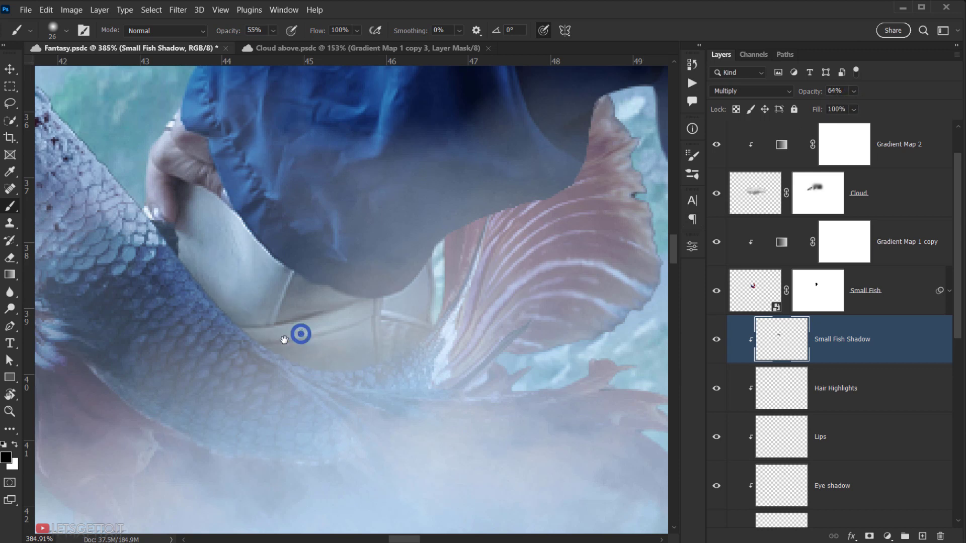
scroll(299, 334, up, 2)
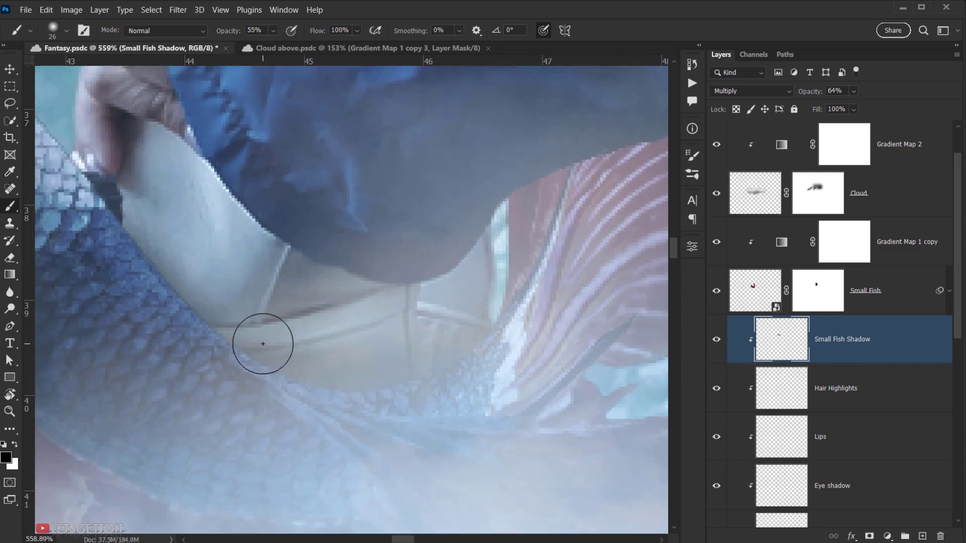
key(e)
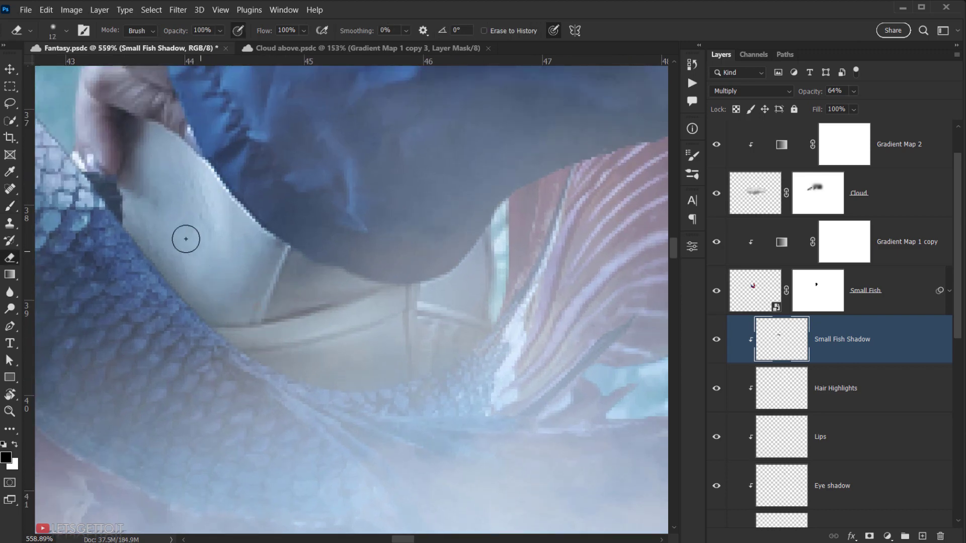
drag(160, 237, 205, 273)
mouse_move(184, 261)
mouse_down()
mouse_move(301, 347)
mouse_move(398, 344)
mouse_move(435, 331)
mouse_move(467, 301)
mouse_move(382, 344)
mouse_move(338, 344)
mouse_move(441, 330)
mouse_move(379, 346)
mouse_move(481, 317)
mouse_up()
- Check the shadow in the wider composite and reduce the Small Fish Shadow layer's opacity to 55%
scroll(489, 316, down, 3)
scroll(493, 340, down, 6)
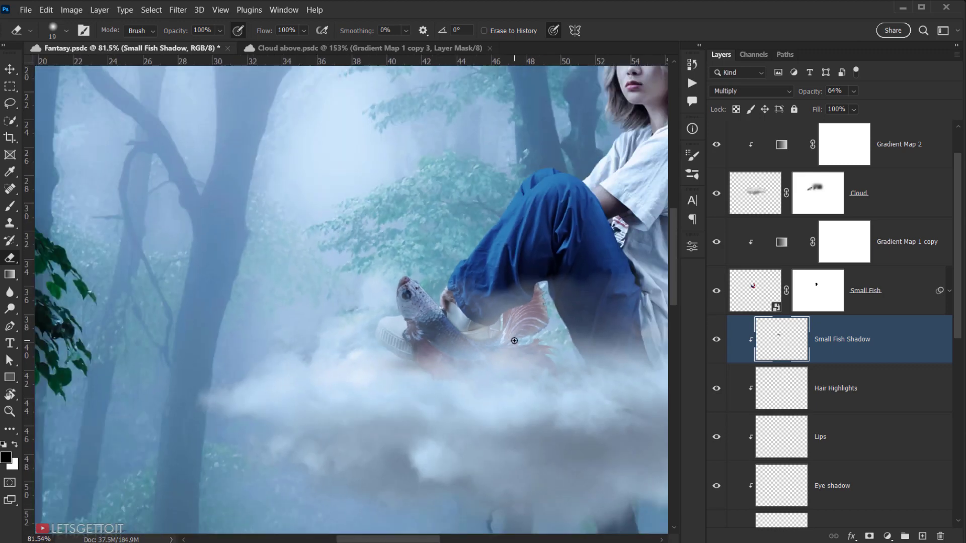
scroll(514, 340, up, 3)
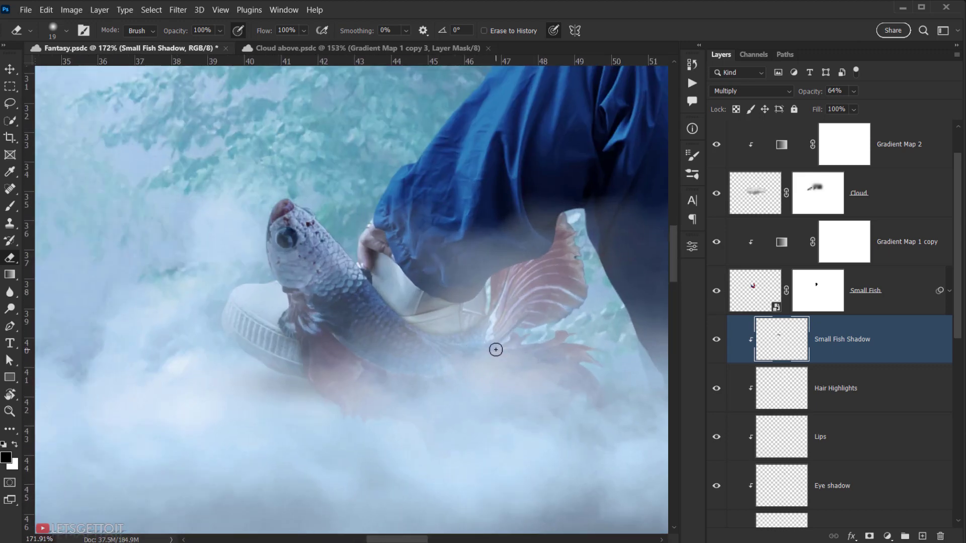
drag(854, 91, 860, 107)
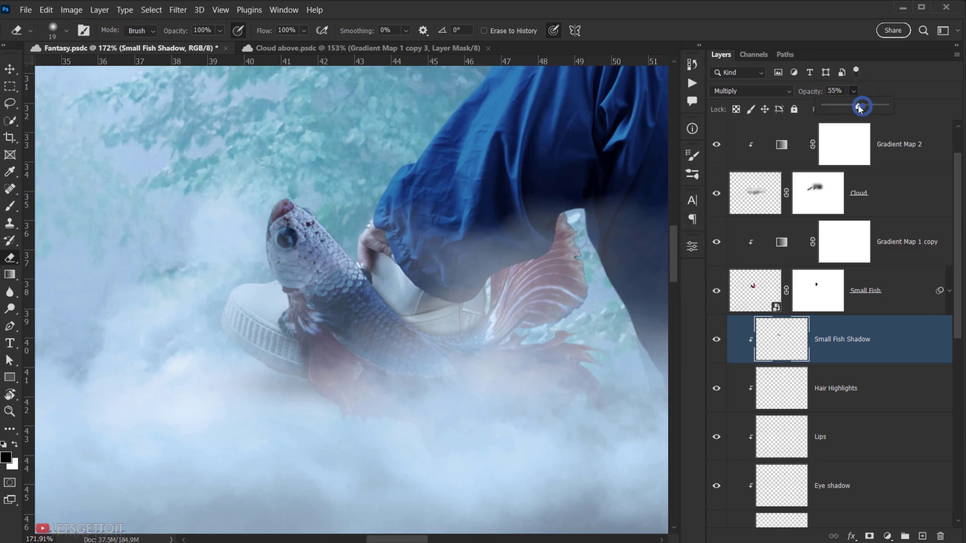
- Paint more black shadow beneath the fish's body on the Small Fish Shadow layer with a 29 px brush at 55% opacity
scroll(340, 402, down, 3)
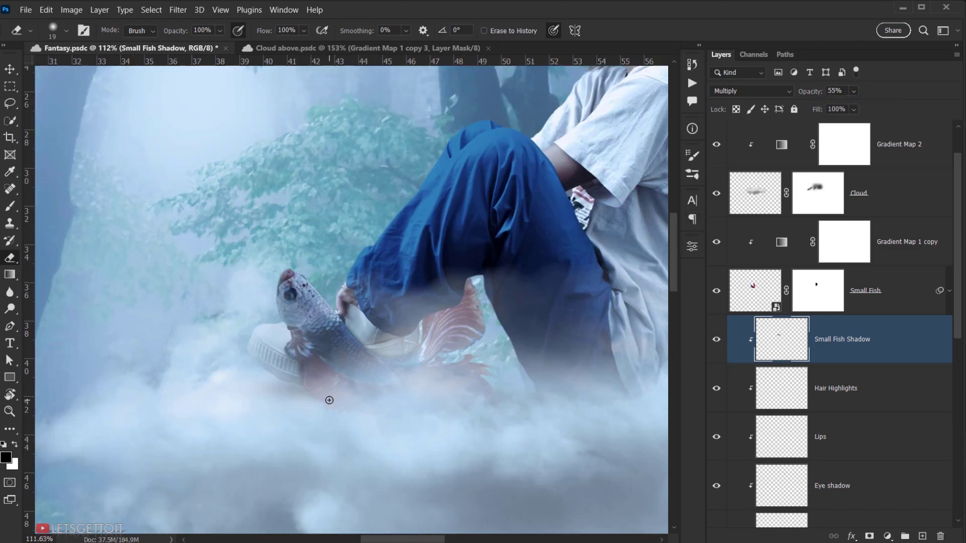
scroll(349, 395, up, 5)
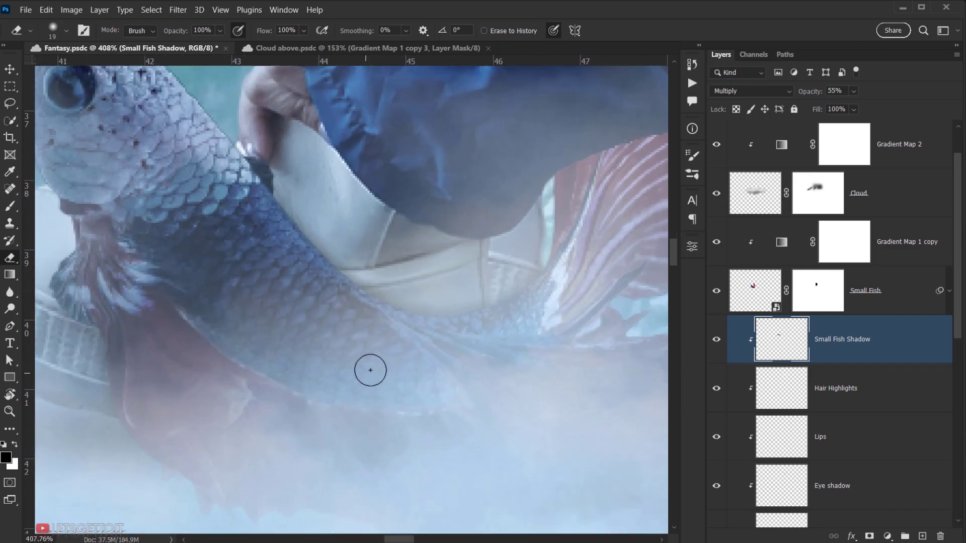
key(bracketright)
key(bracketright)
click(774, 343)
key(b)
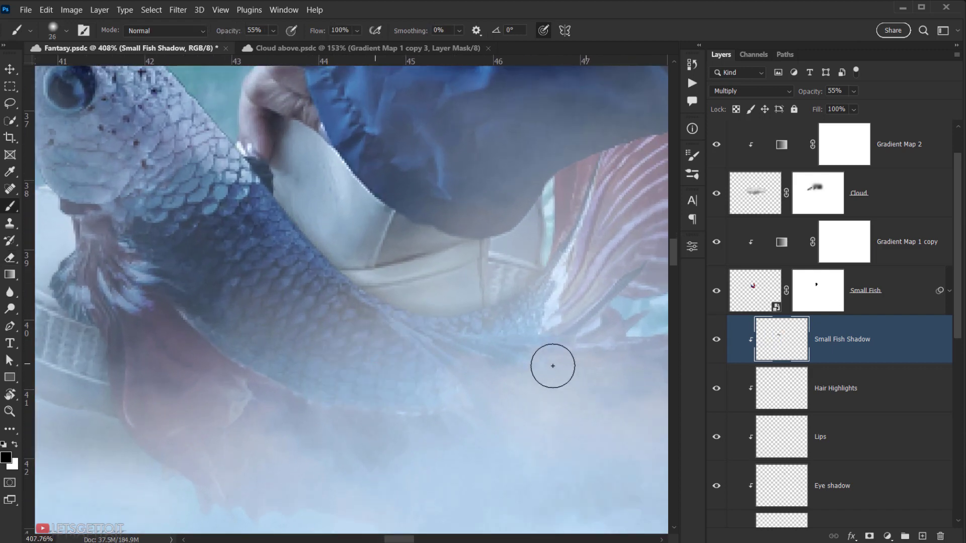
alt+right_click(440, 337)
mouse_move(396, 324)
mouse_down()
mouse_move(464, 334)
mouse_move(576, 280)
mouse_move(493, 331)
mouse_move(502, 308)
mouse_move(420, 342)
mouse_move(470, 319)
mouse_move(376, 340)
mouse_move(356, 312)
mouse_up()
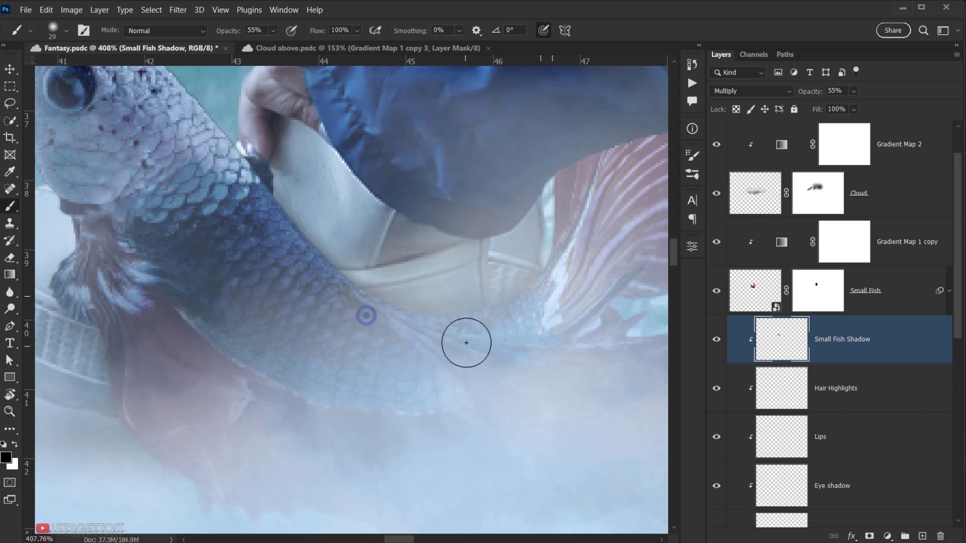
- Add a new layer above Gradient Map 1 copy and clip it to the Small Fish layer
scroll(468, 339, down, 10)
scroll(489, 373, down, 8)
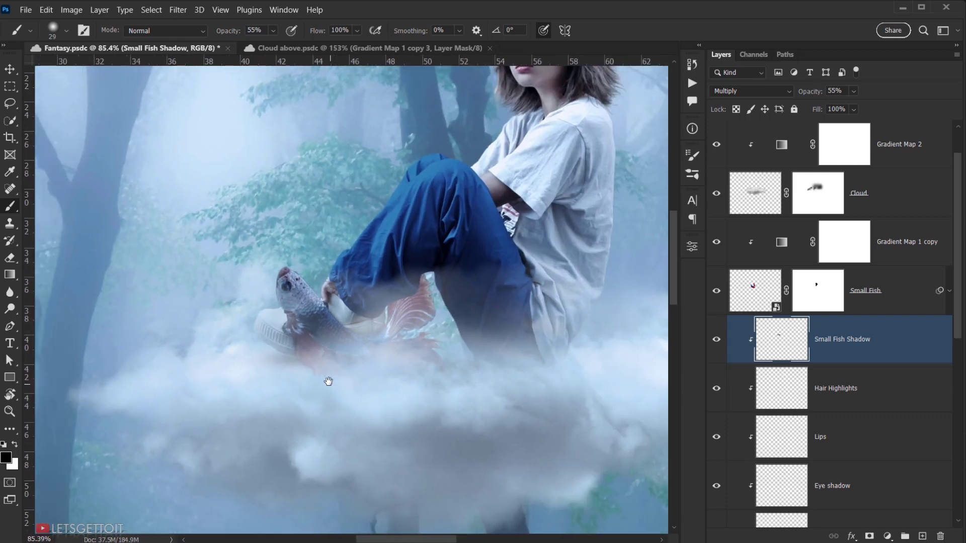
scroll(389, 395, up, 5)
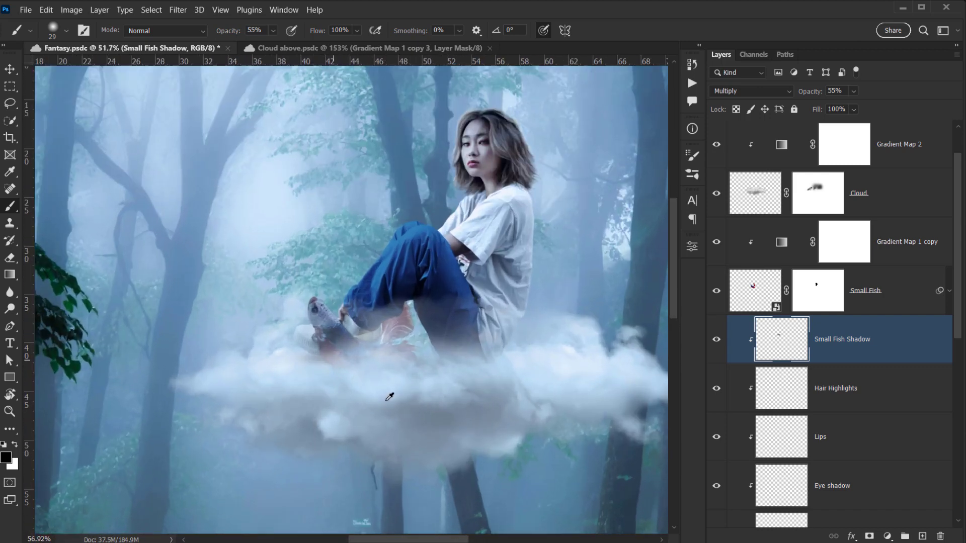
drag(401, 410, 277, 414)
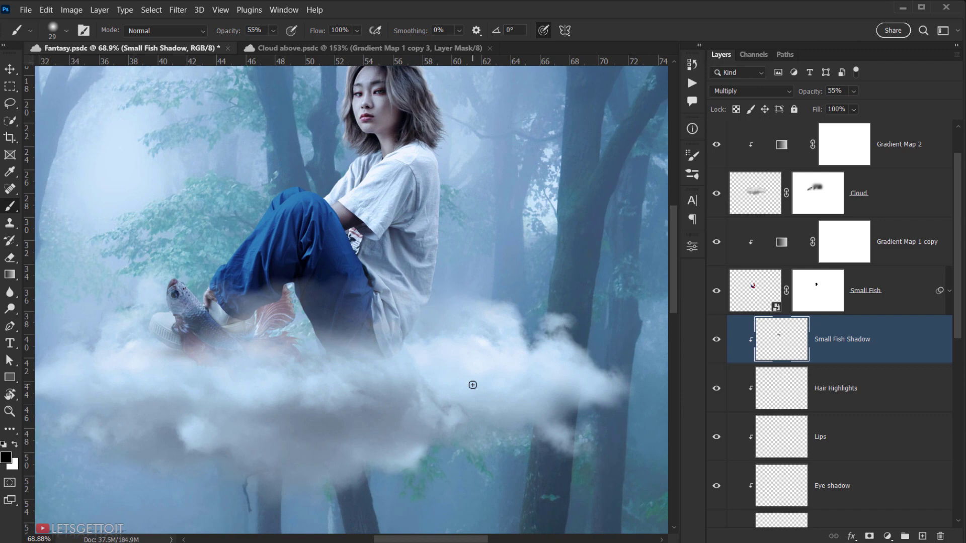
scroll(258, 383, up, 13)
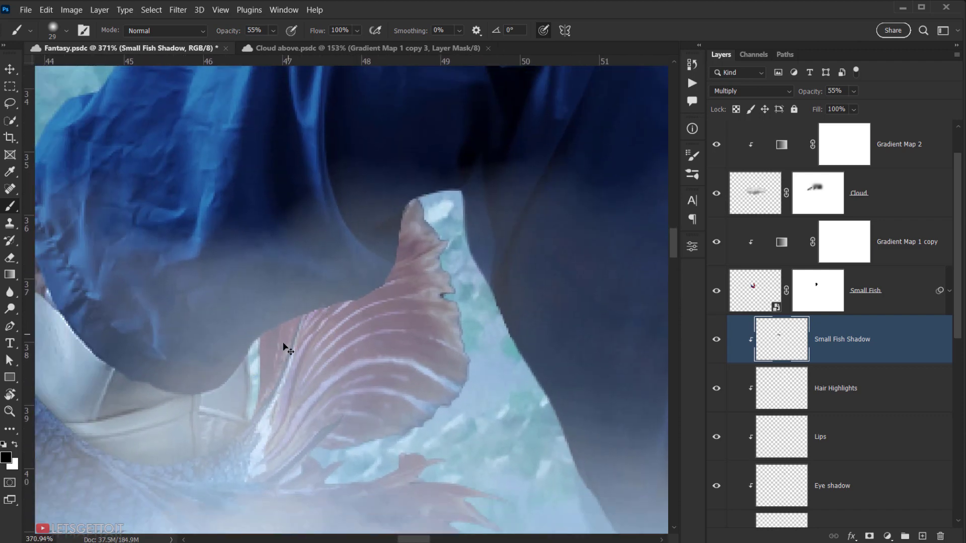
scroll(287, 348, down, 5)
scroll(769, 347, up, 1)
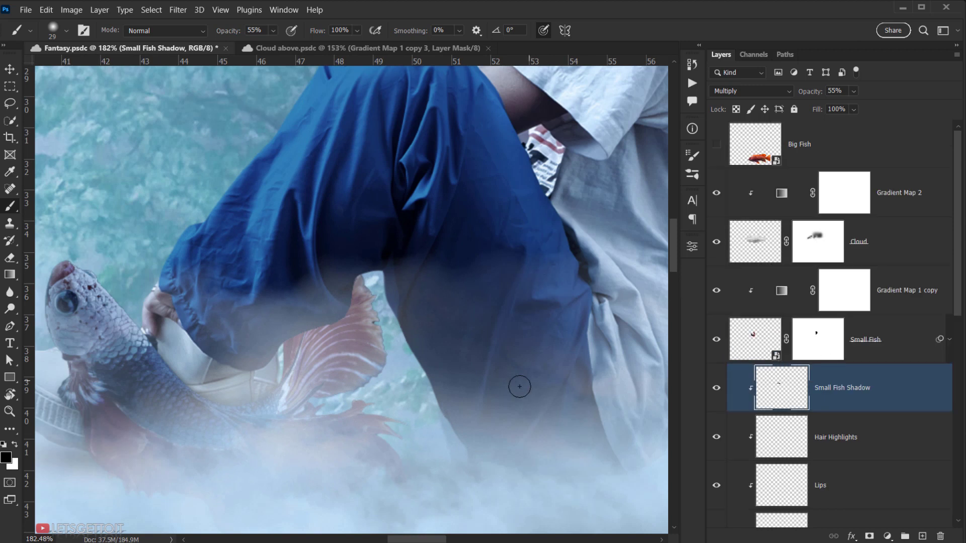
click(906, 304)
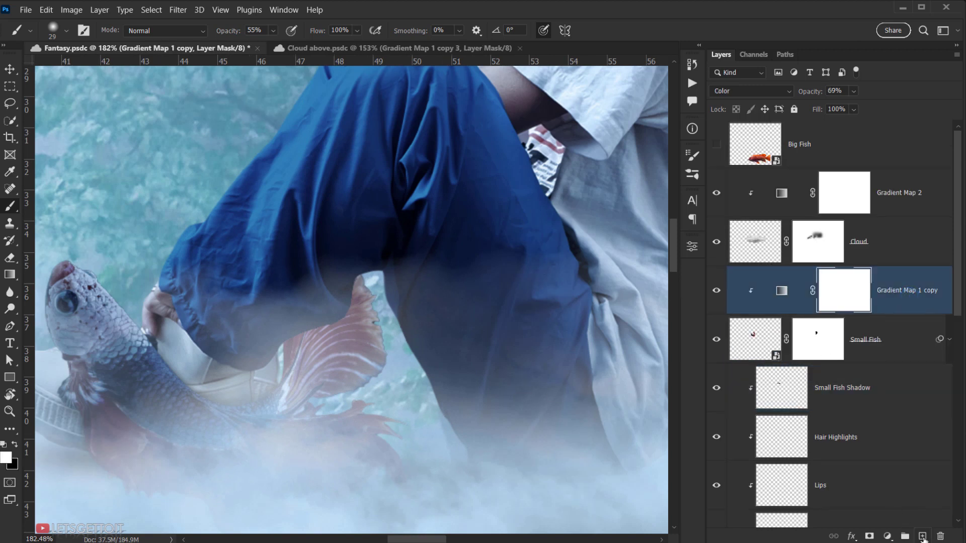
click(923, 536)
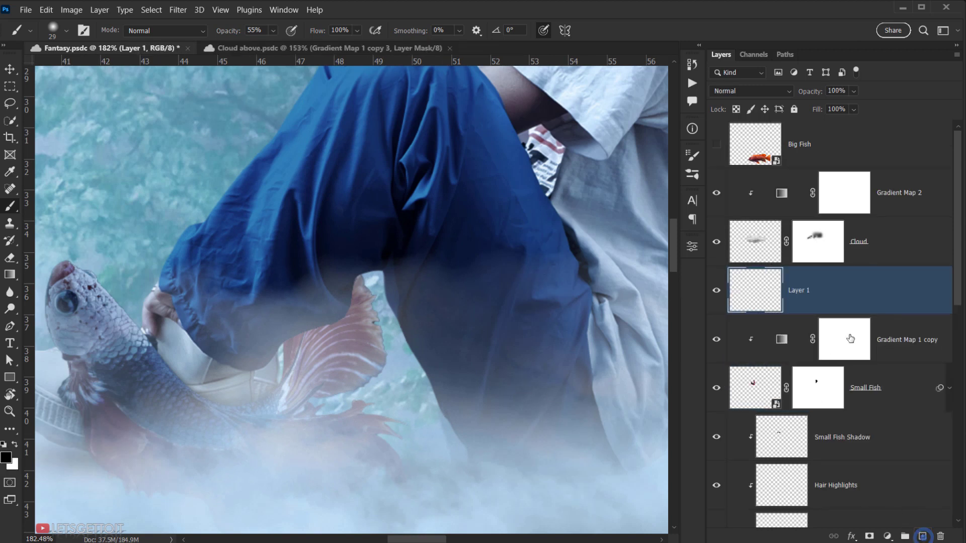
alt+click(888, 310)
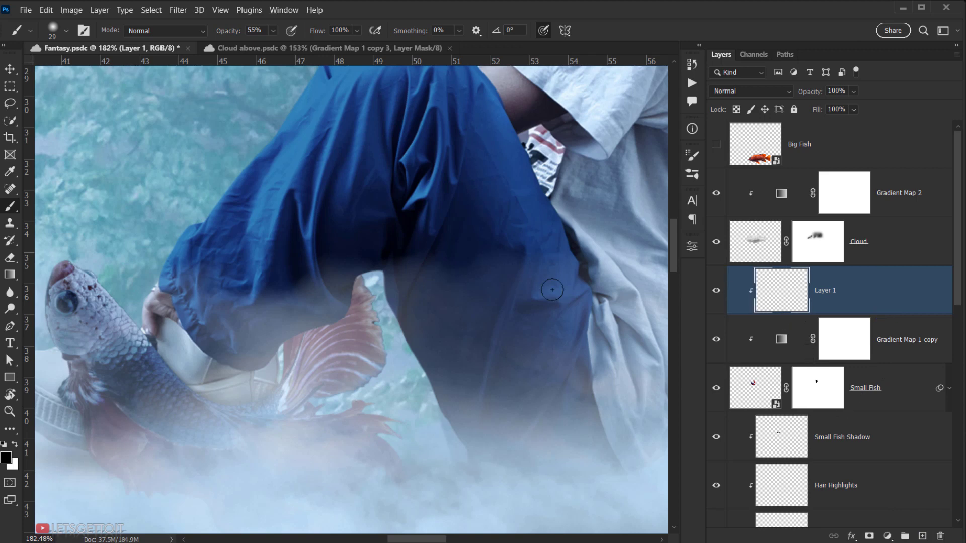
- Paint soft black shading on Layer 1 along the fish tail's edge where it meets the blue trousers
mouse_move(327, 308)
mouse_down()
mouse_move(334, 297)
mouse_move(353, 308)
mouse_up()
drag(344, 323, 348, 333)
drag(370, 261, 344, 330)
drag(366, 289, 351, 325)
mouse_move(372, 272)
mouse_down()
mouse_move(349, 333)
mouse_move(323, 341)
mouse_move(326, 332)
mouse_move(299, 334)
mouse_move(207, 377)
mouse_up()
drag(276, 348, 289, 334)
mouse_move(338, 308)
mouse_down()
mouse_move(353, 302)
mouse_move(376, 238)
mouse_up()
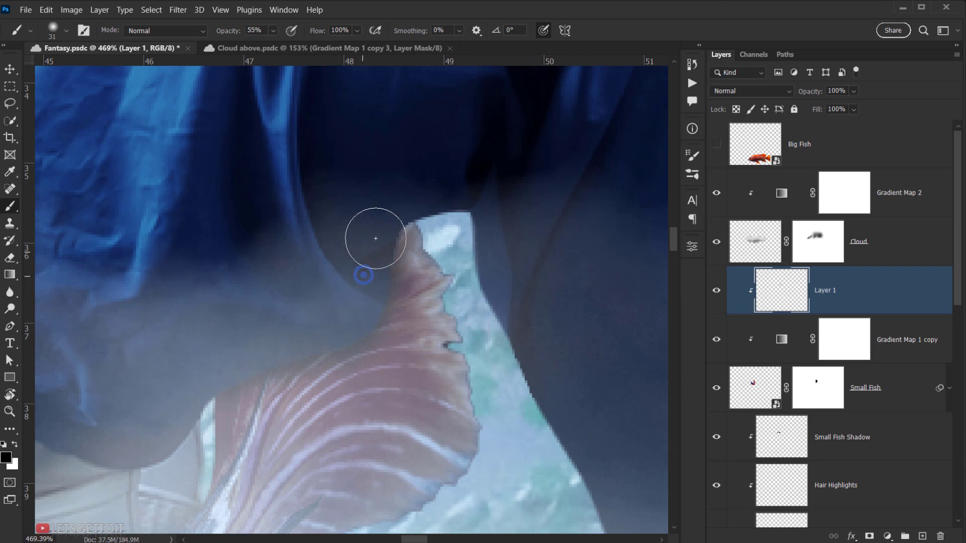
- Lower Layer 1's opacity to 86% to soften the tail shading
scroll(358, 241, down, 8)
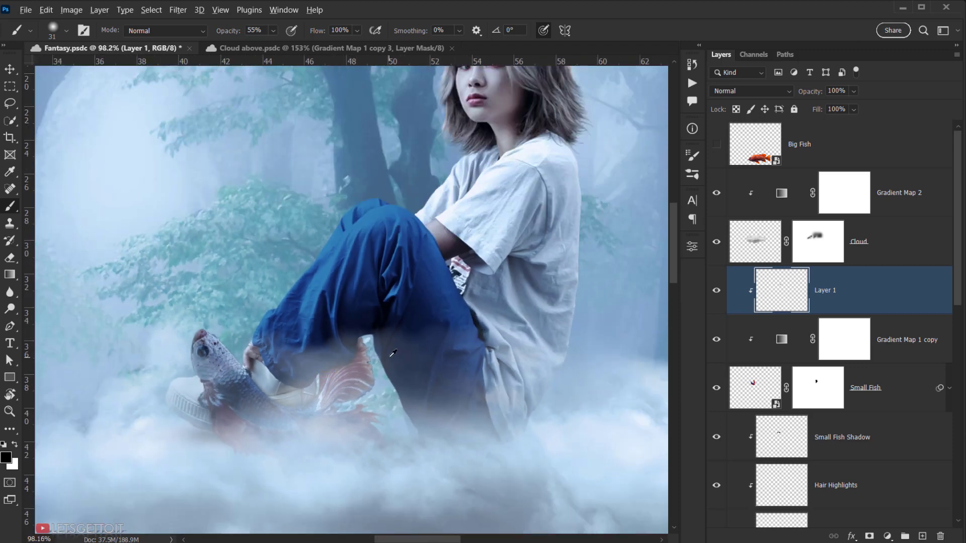
scroll(392, 354, up, 3)
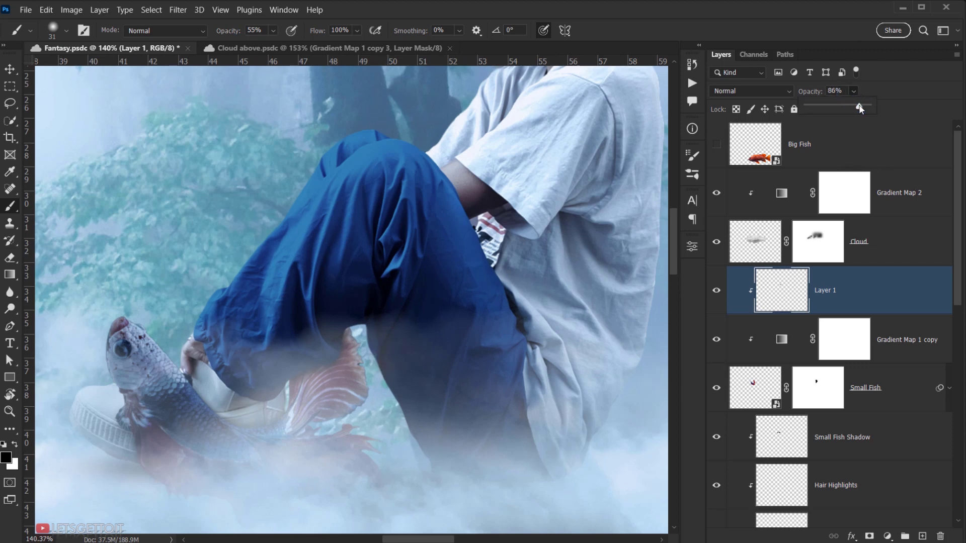
scroll(369, 405, down, 6)
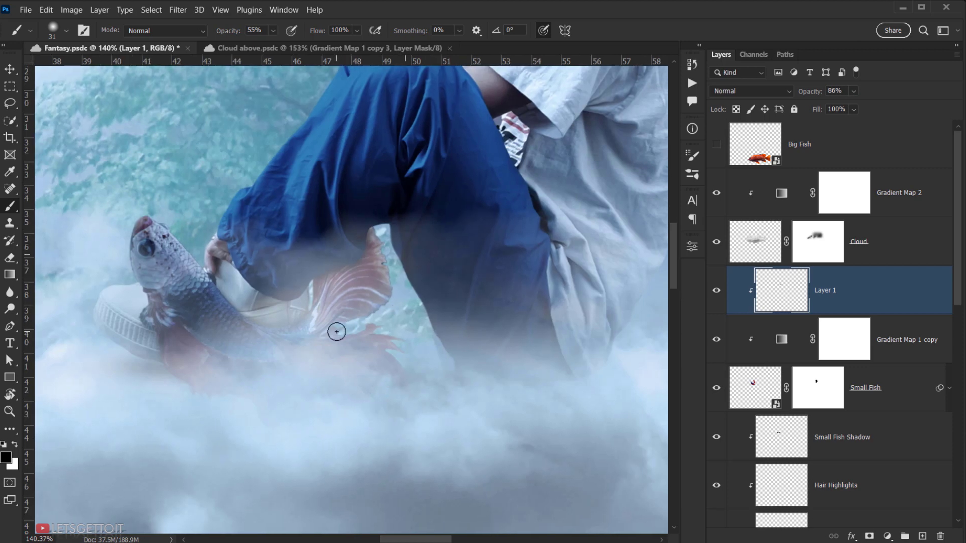
scroll(356, 348, down, 1)
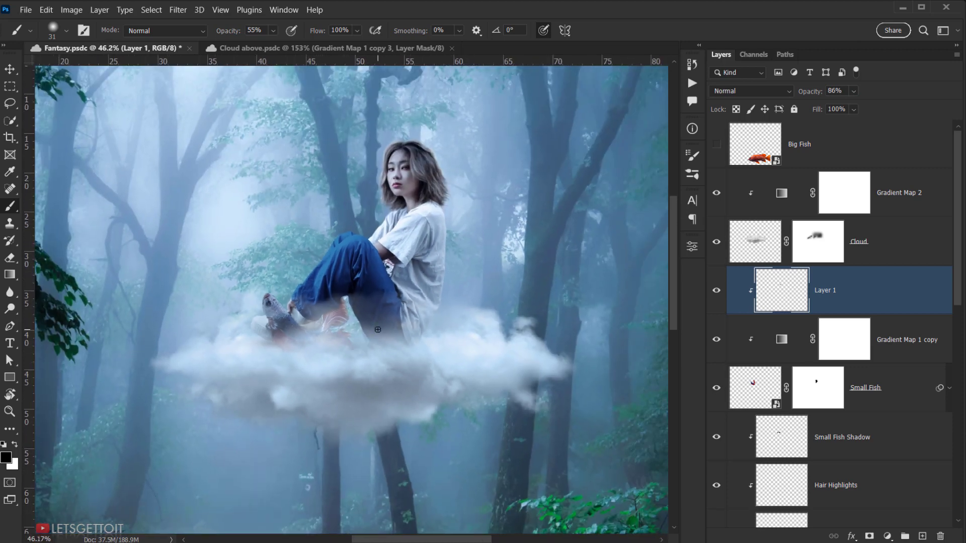
scroll(377, 330, down, 1)
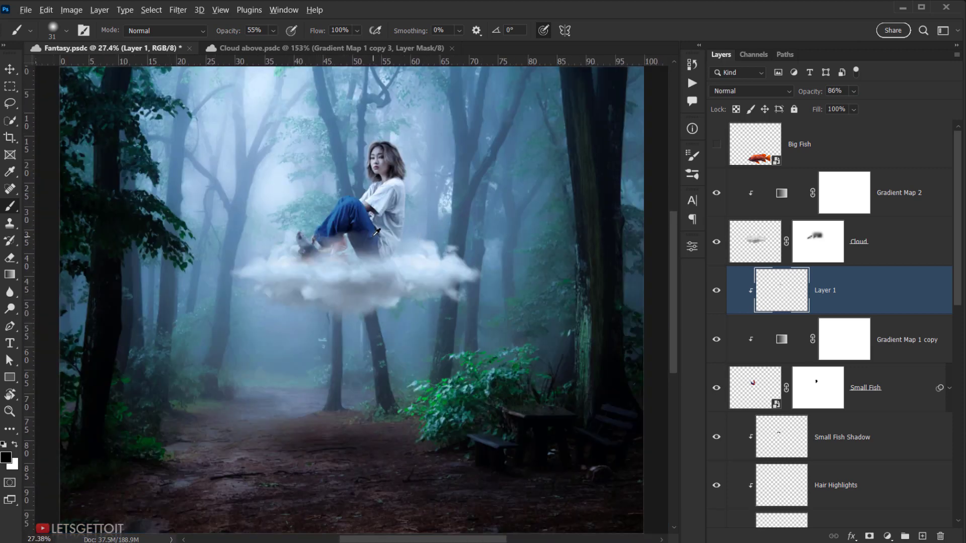
- Refine the Cloud layer's mask around the fish and shoe with a soft brush at 50% opacity and 61% flow
scroll(377, 232, up, 4)
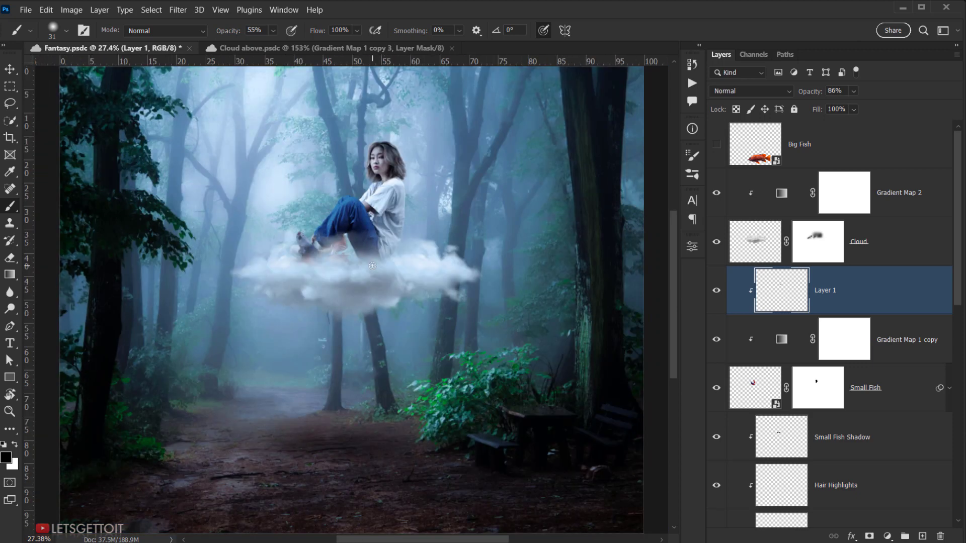
scroll(355, 247, up, 3)
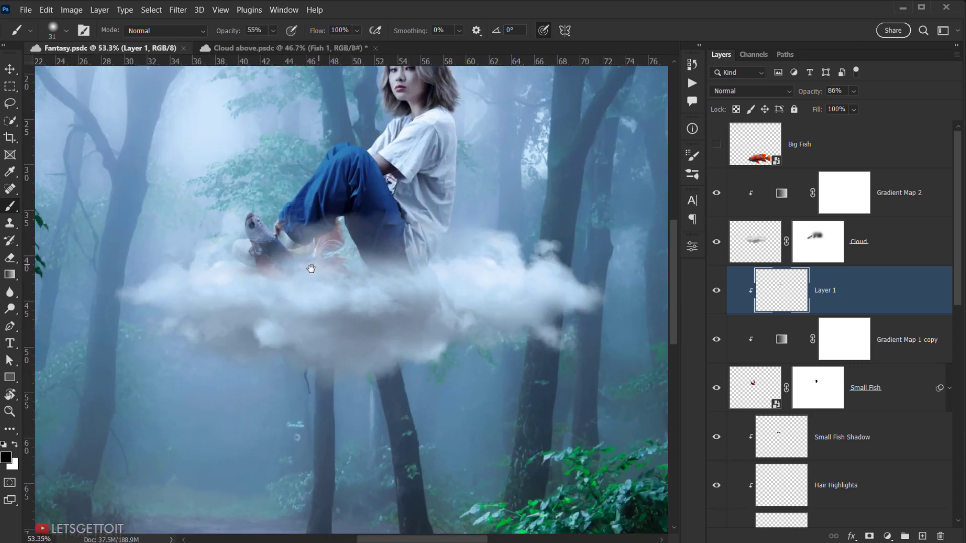
scroll(308, 268, up, 1)
click(819, 244)
key(x)
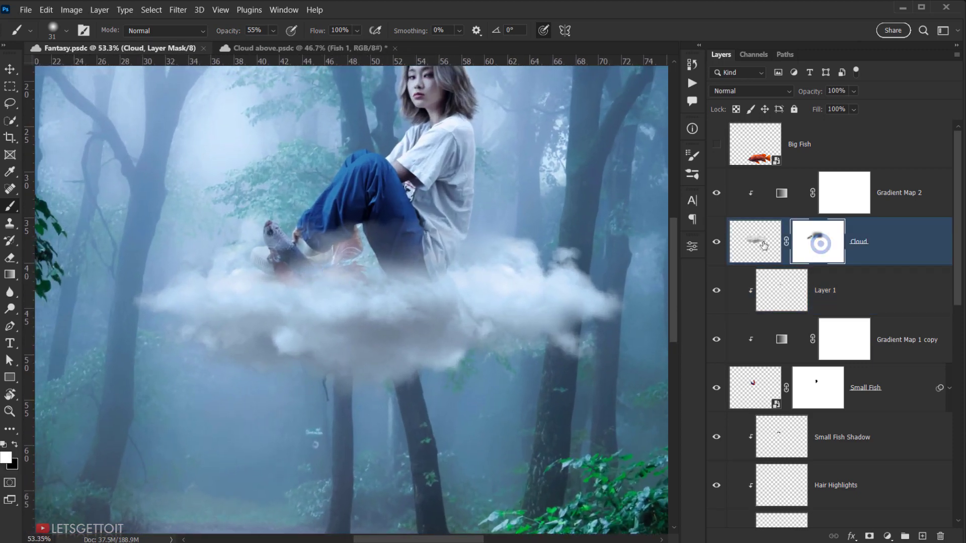
scroll(347, 260, up, 4)
mouse_move(292, 277)
mouse_down()
mouse_move(335, 283)
mouse_move(262, 276)
mouse_up()
scroll(304, 273, up, 6)
click(817, 249)
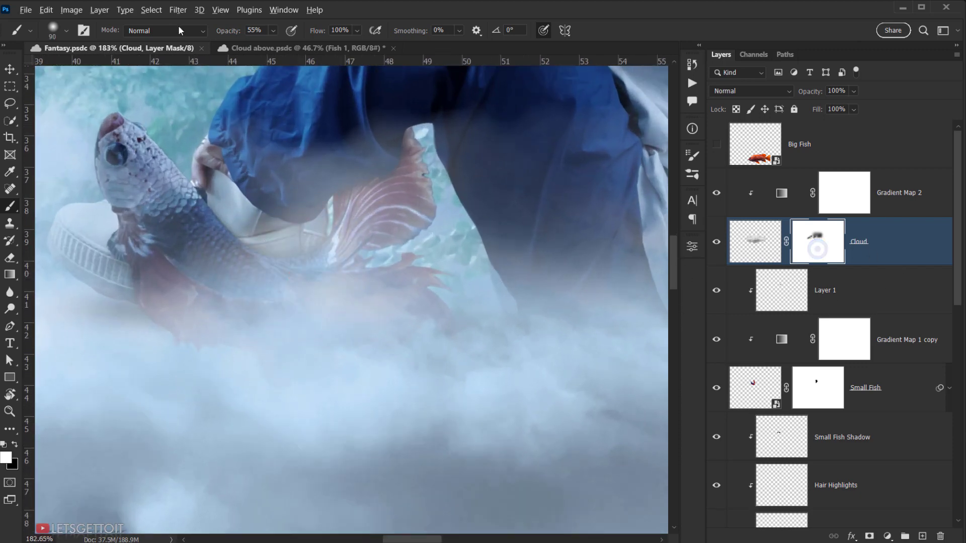
drag(227, 31, 224, 32)
mouse_move(305, 274)
mouse_down()
mouse_move(323, 275)
mouse_move(313, 268)
mouse_up()
drag(320, 31, 290, 33)
mouse_move(302, 242)
mouse_down()
mouse_move(258, 253)
mouse_move(310, 240)
mouse_move(290, 236)
mouse_move(294, 186)
mouse_move(339, 177)
mouse_move(324, 220)
mouse_move(308, 189)
mouse_up()
key(x)
scroll(332, 252, down, 6)
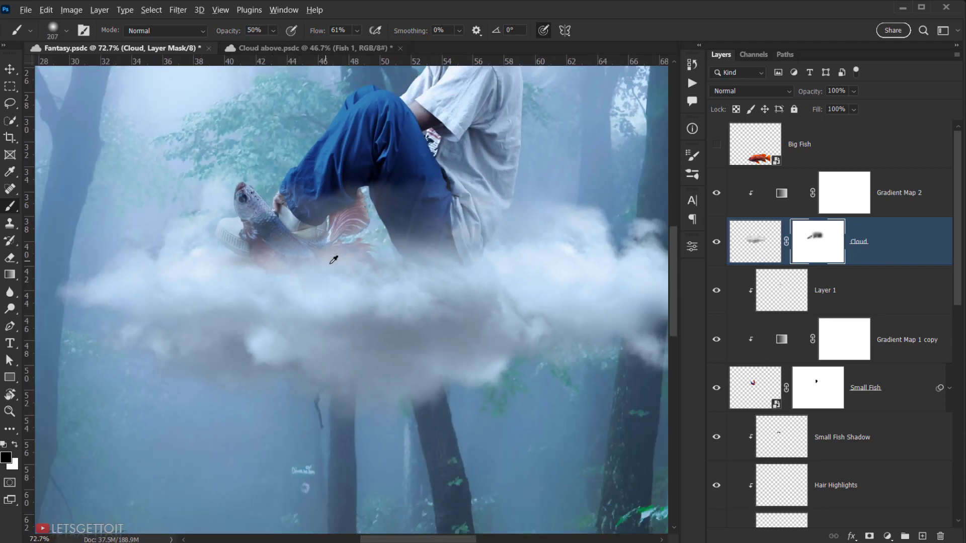
- Compare the image with the Cloud layer hidden and shown, and review the whole composition
scroll(302, 274, up, 2)
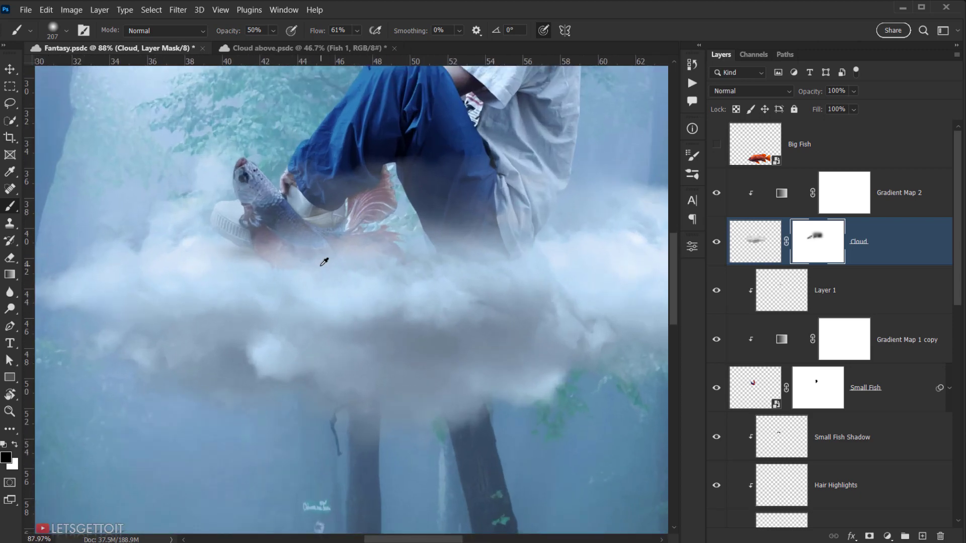
click(716, 241)
click(717, 241)
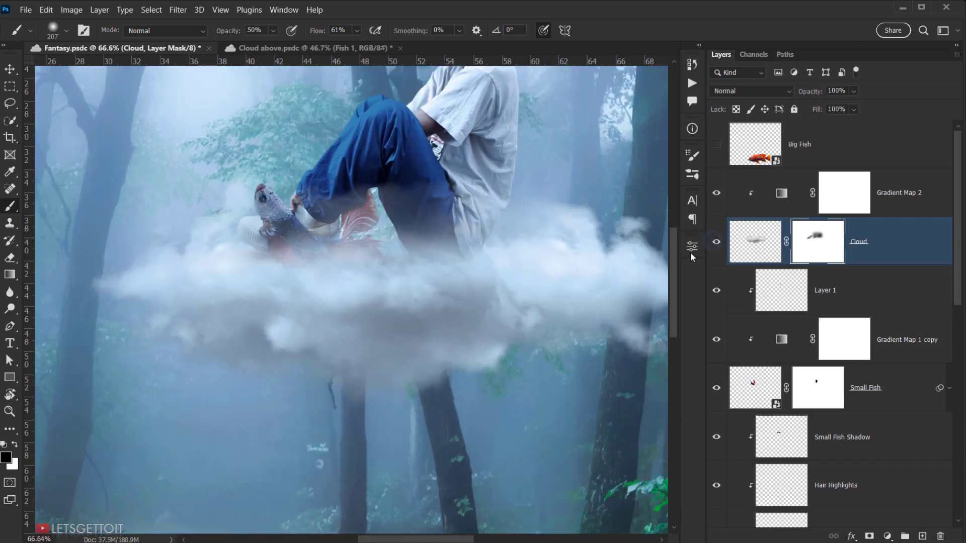
scroll(416, 345, down, 3)
drag(416, 345, 387, 345)
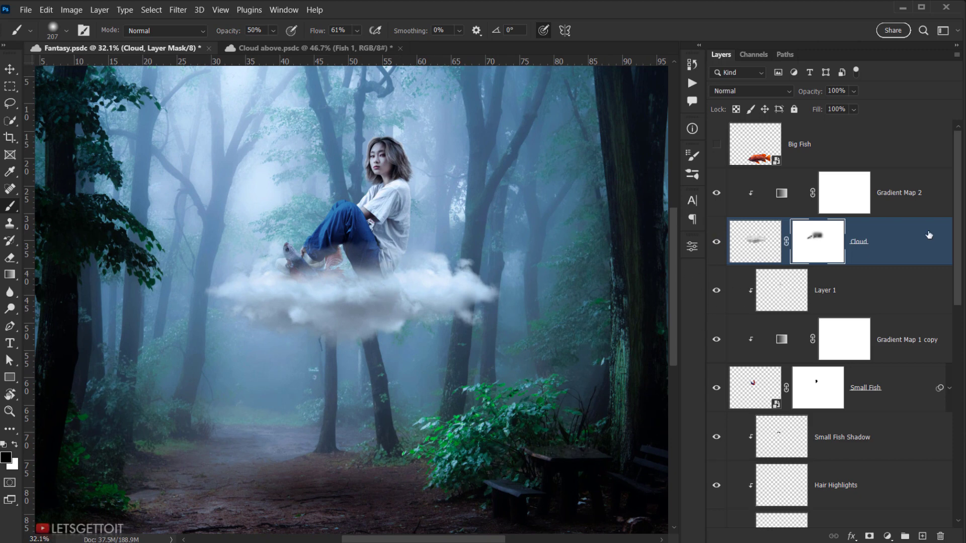
- Select the Girl layer and collapse its list of smart filters
click(929, 200)
scroll(872, 276, down, 7)
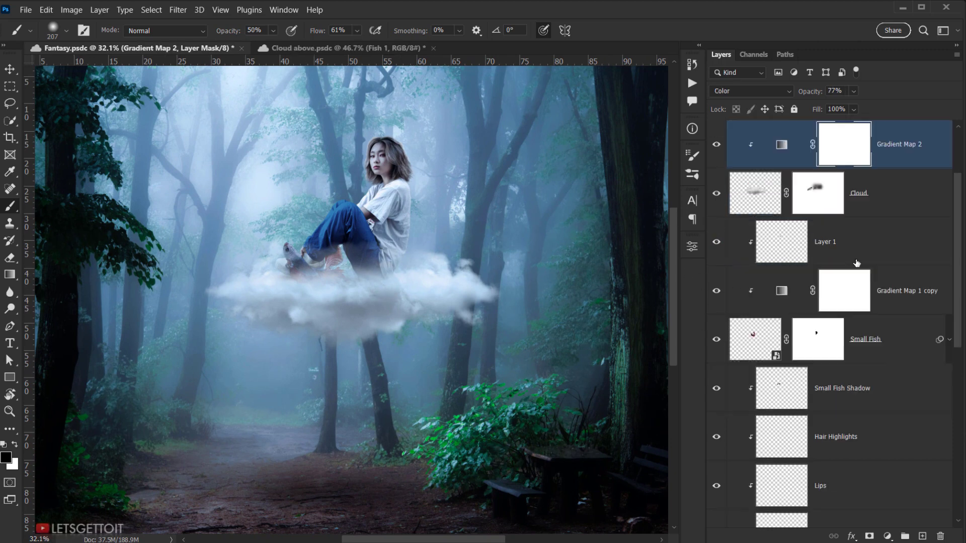
scroll(874, 278, down, 3)
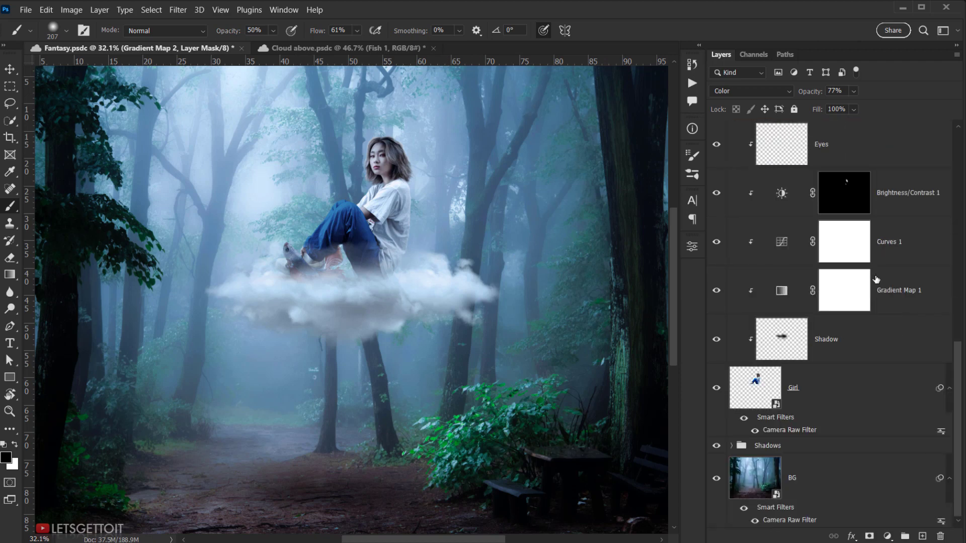
click(863, 380)
click(948, 391)
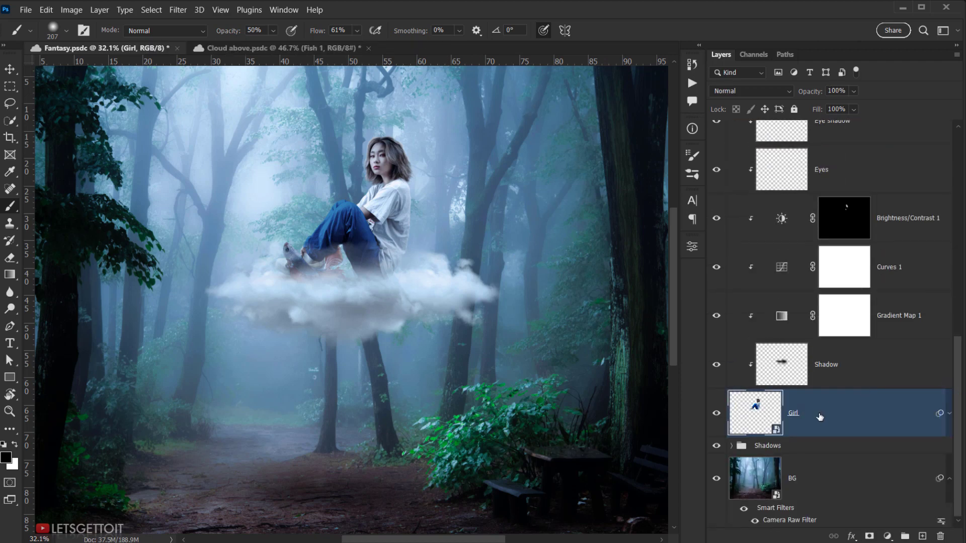
- Check the Shadows group's effect, and group all layers from the Shadows group up to Gradient Map 2
scroll(812, 410, up, 10)
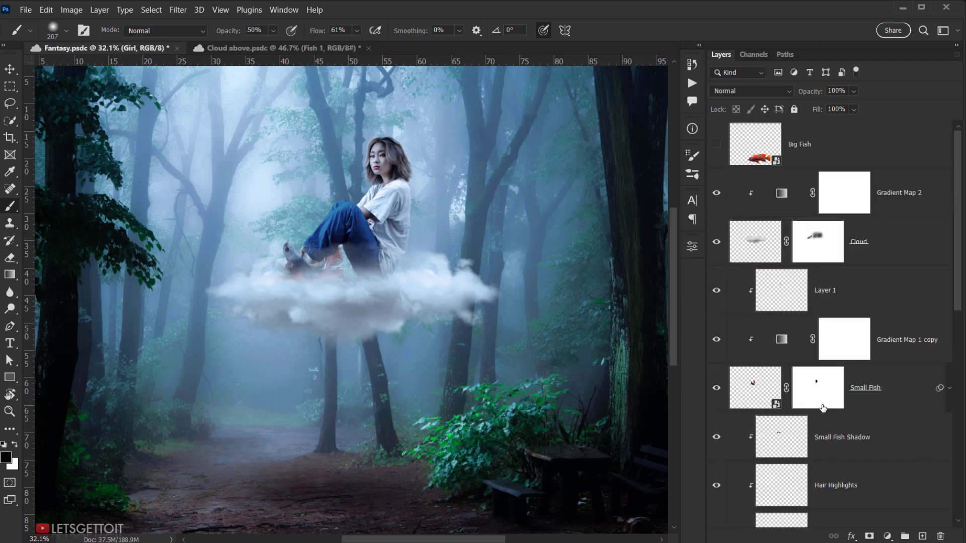
scroll(822, 408, down, 7)
scroll(822, 406, down, 3)
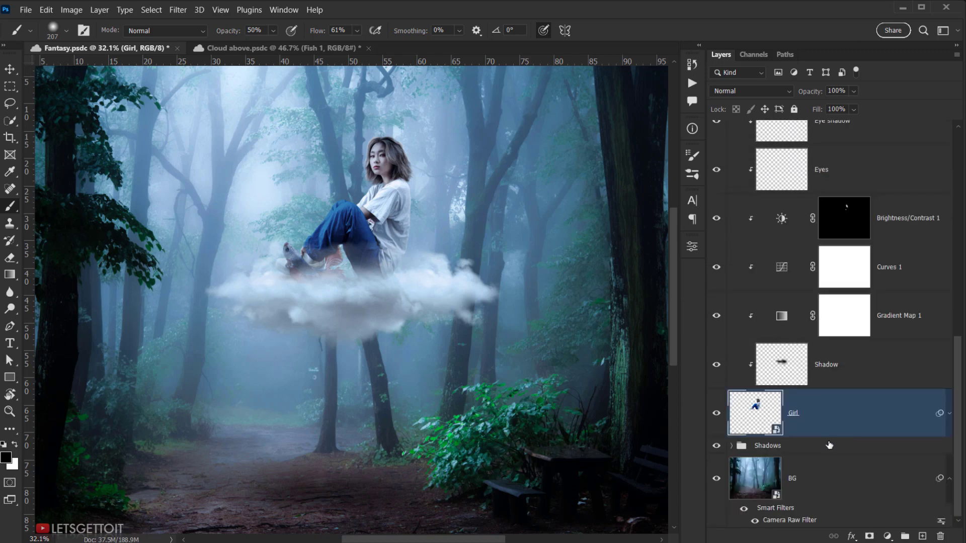
click(816, 443)
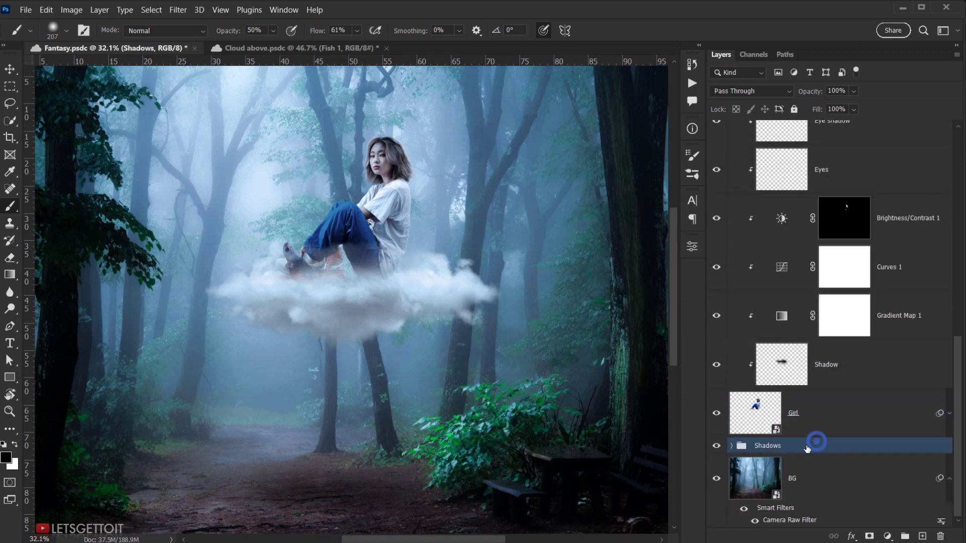
click(715, 446)
click(715, 446)
scroll(828, 451, up, 10)
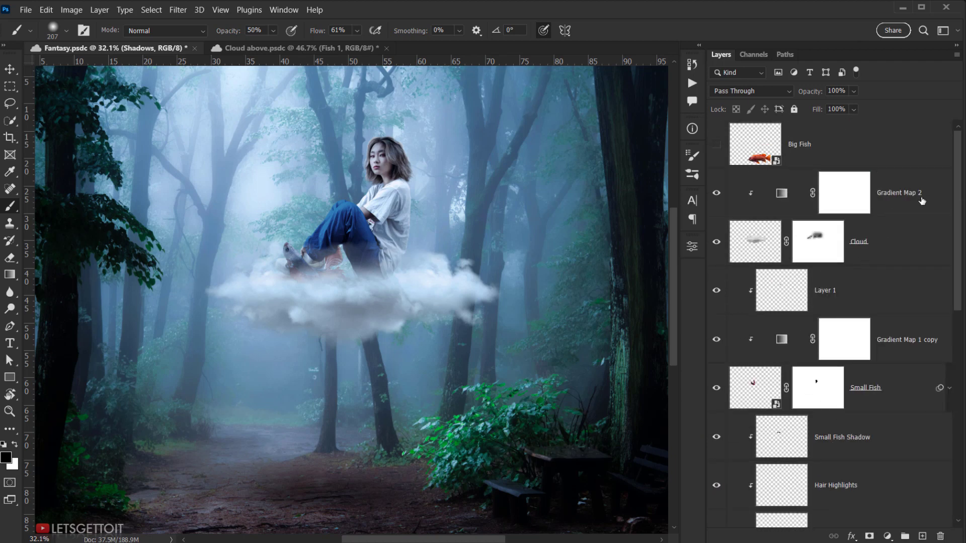
shift+click(914, 199)
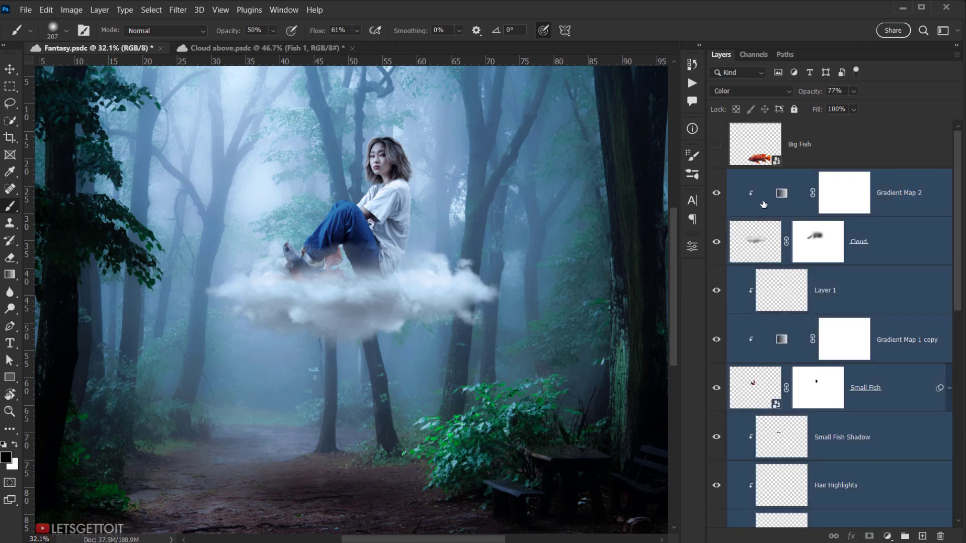
click(714, 193)
key(ctrl+g)
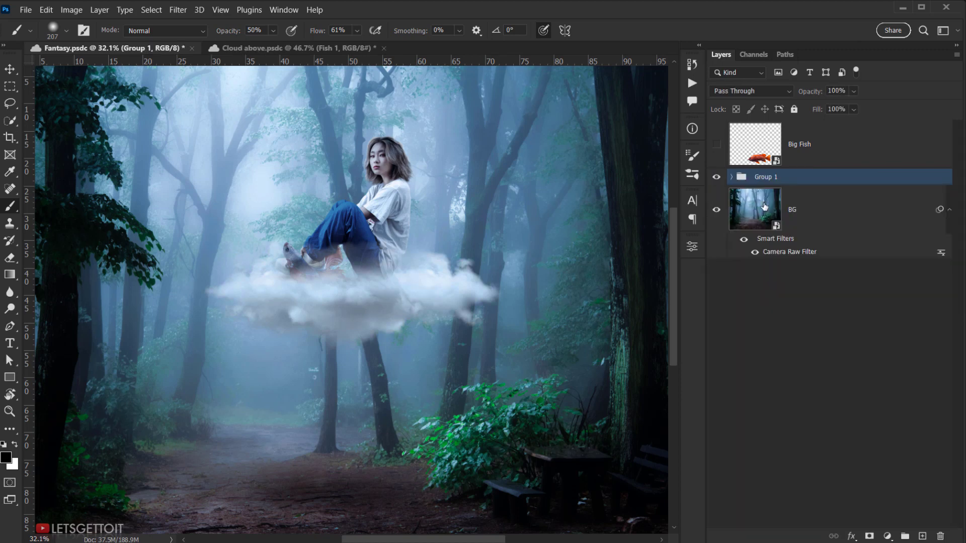
- Compare the image with the new layer group hidden and shown, and rename the group "Girl nd Cloud"
click(717, 177)
click(717, 177)
click(717, 177)
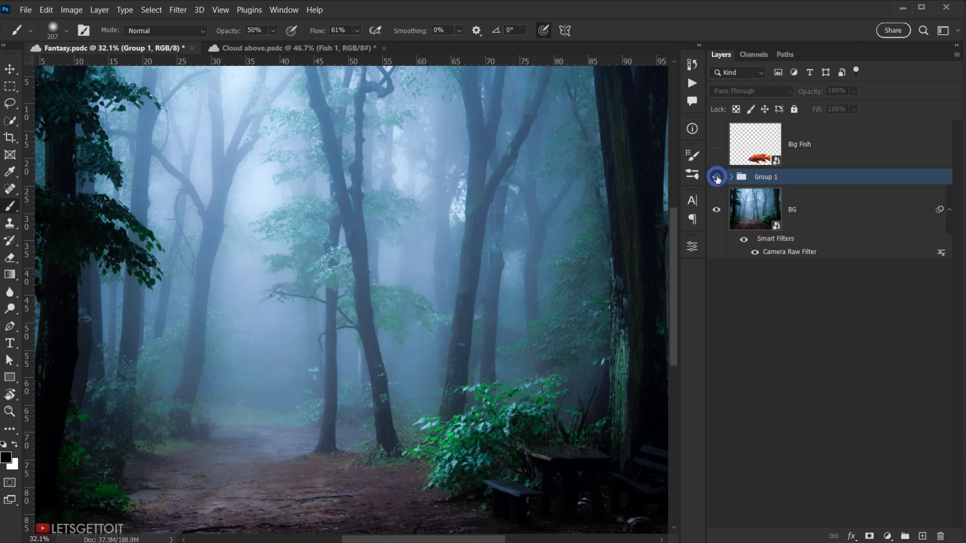
click(717, 177)
double_click(764, 176)
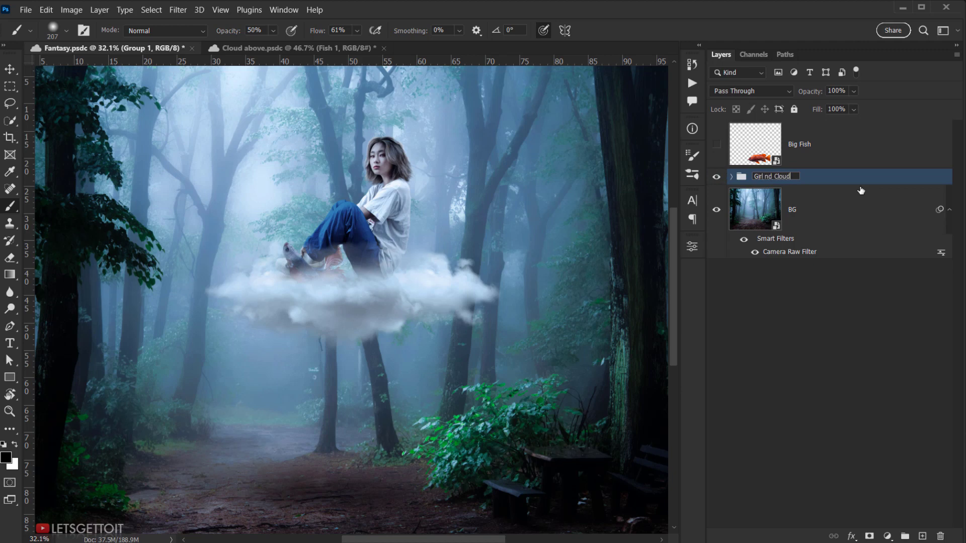
key(Return)
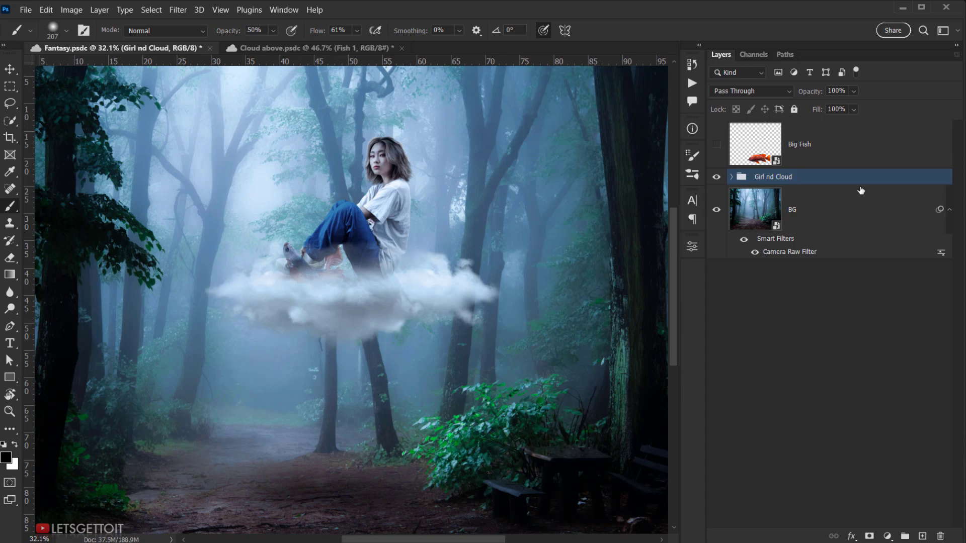
- Compare the composite with the Girl nd Cloud group hidden and shown
click(716, 176)
click(716, 177)
click(717, 178)
click(718, 177)
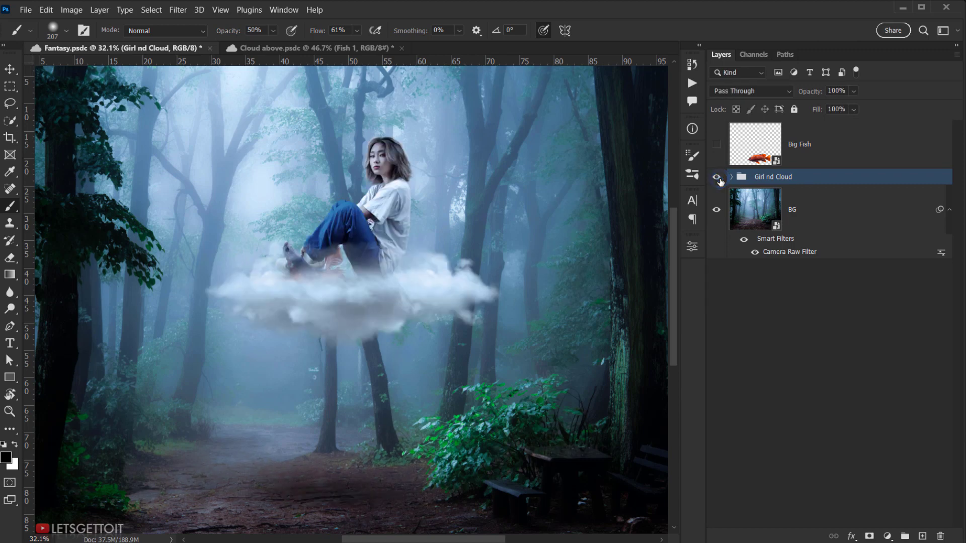
- Collapse the BG layer's smart filters, then select the Big Fish layer and make it visible
click(947, 209)
click(838, 143)
click(717, 145)
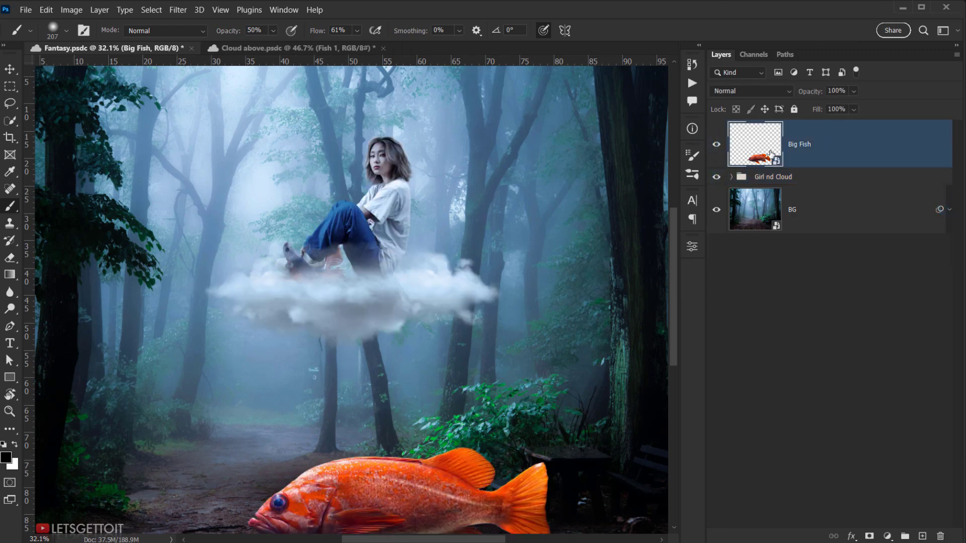
scroll(431, 374, down, 5)
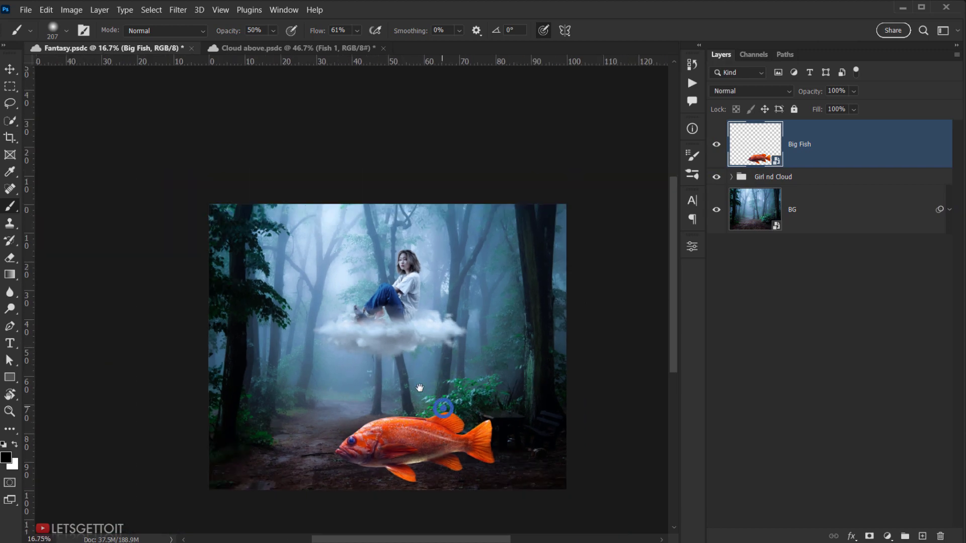
drag(421, 387, 397, 368)
scroll(425, 384, up, 3)
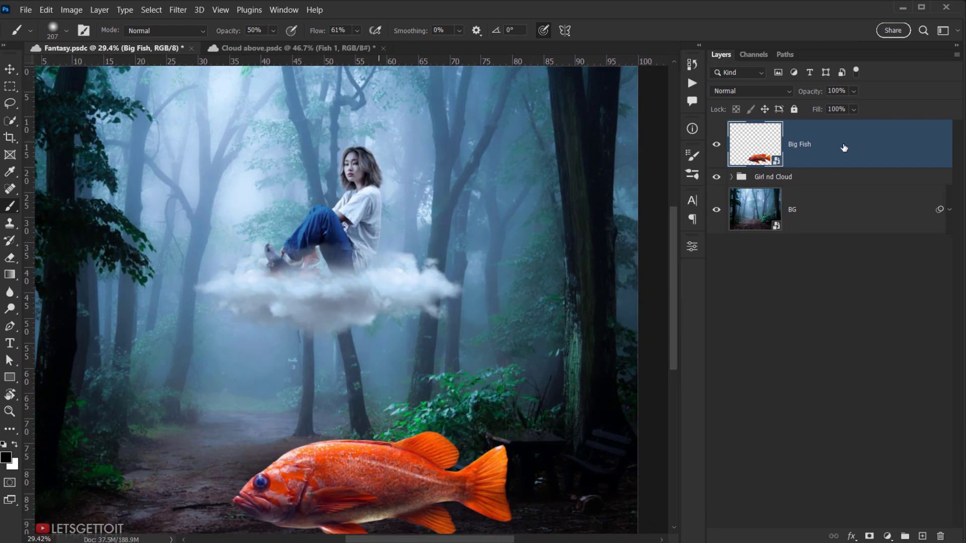
key(ctrl+j)
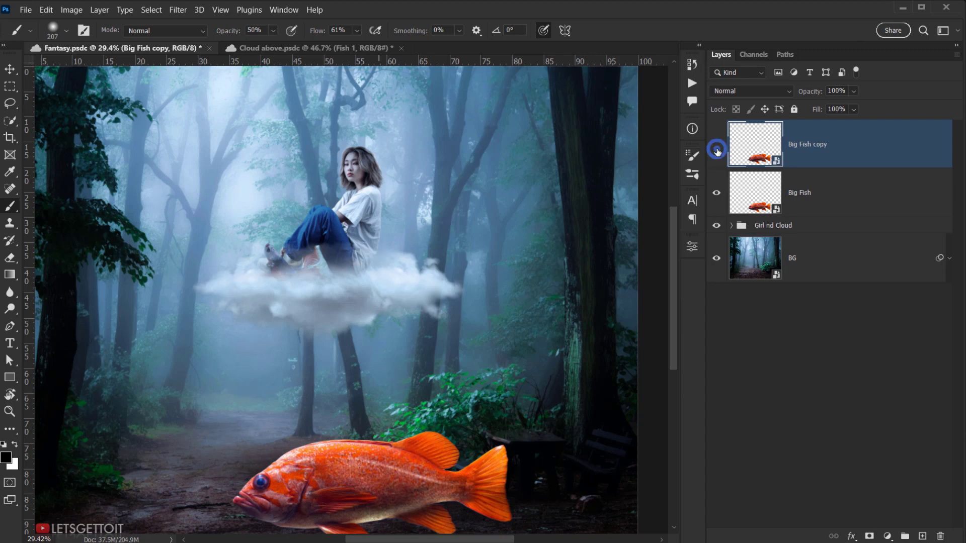
click(716, 147)
click(822, 204)
scroll(442, 336, down, 2)
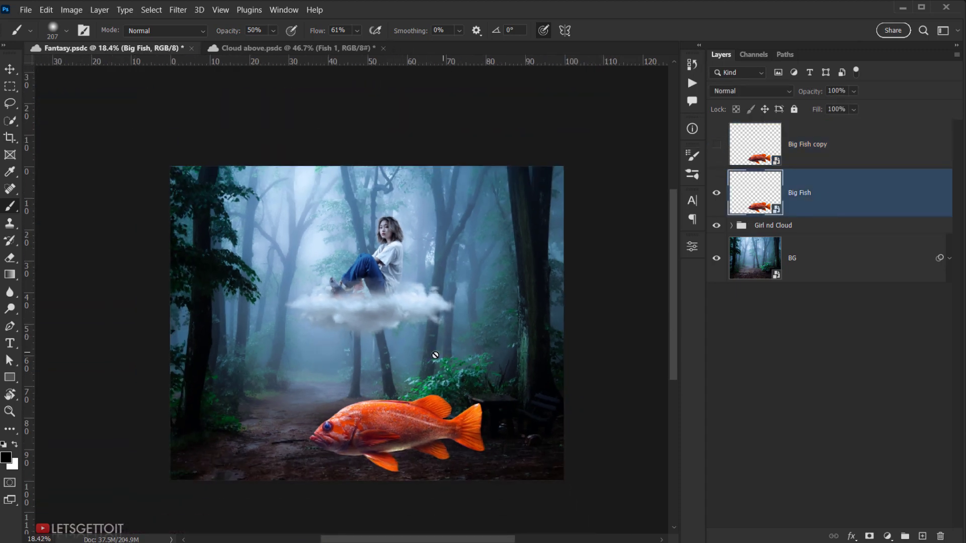
scroll(434, 354, up, 3)
drag(441, 376, 439, 344)
key(ctrl+z)
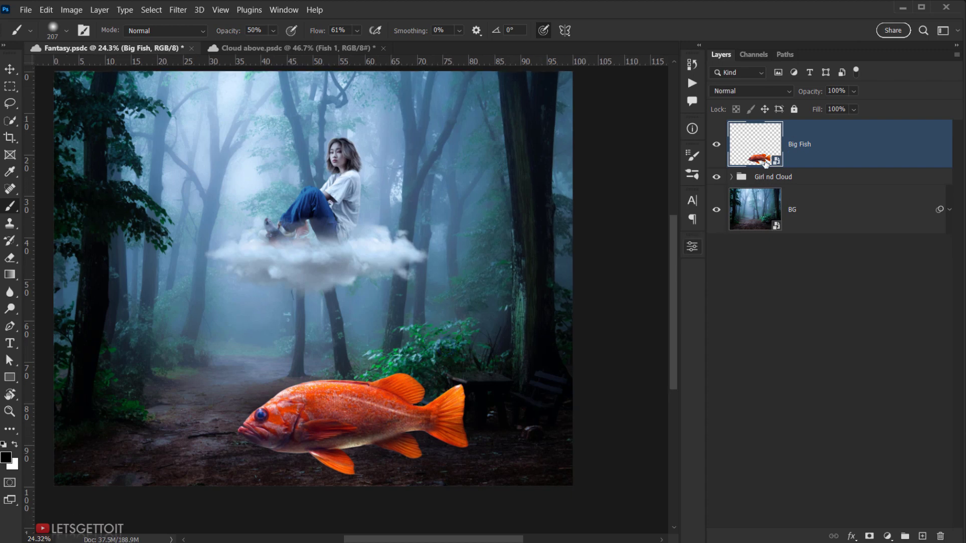
- Move the big fish up so it floats above the forest path, just beneath the cloud
scroll(370, 387, up, 3)
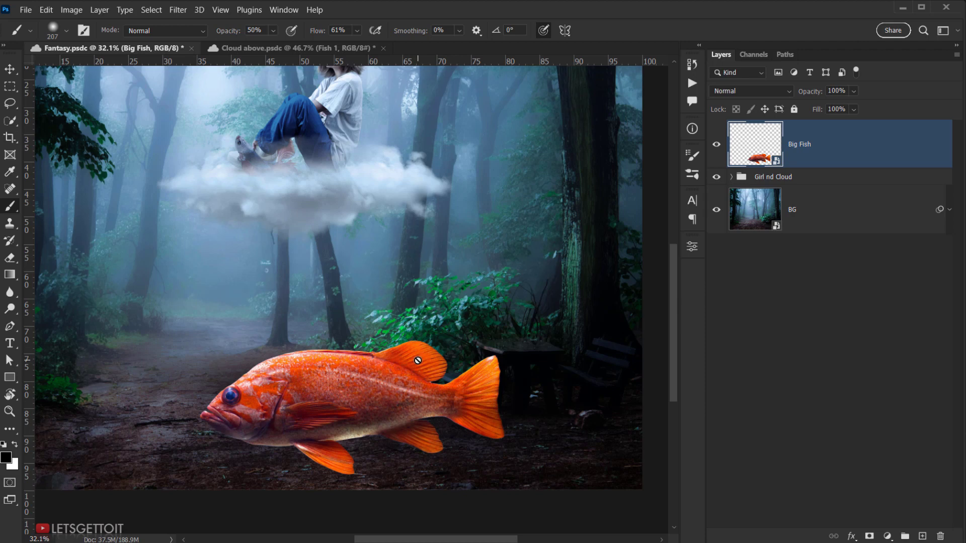
key(v)
drag(371, 354, 363, 276)
scroll(382, 386, up, 2)
drag(404, 388, 373, 394)
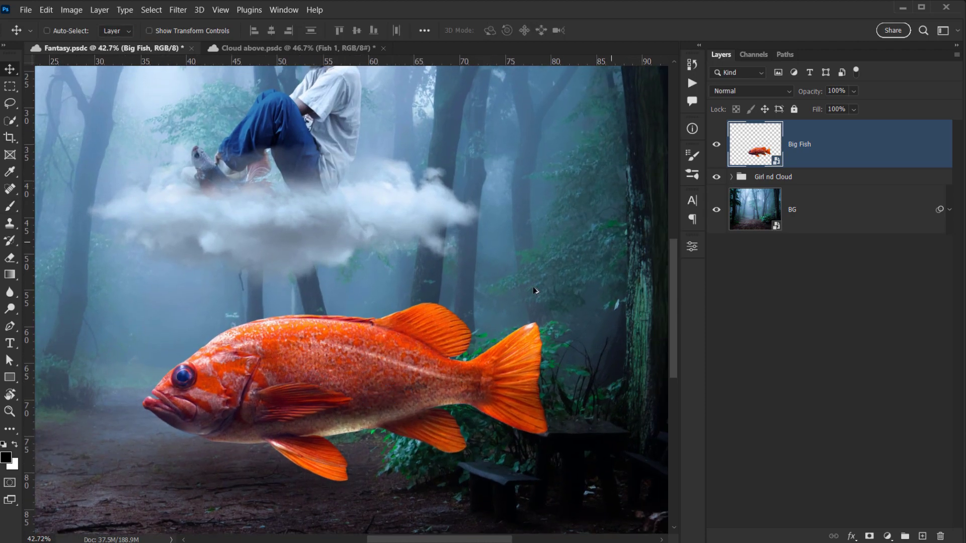
scroll(503, 295, down, 3)
drag(471, 313, 481, 310)
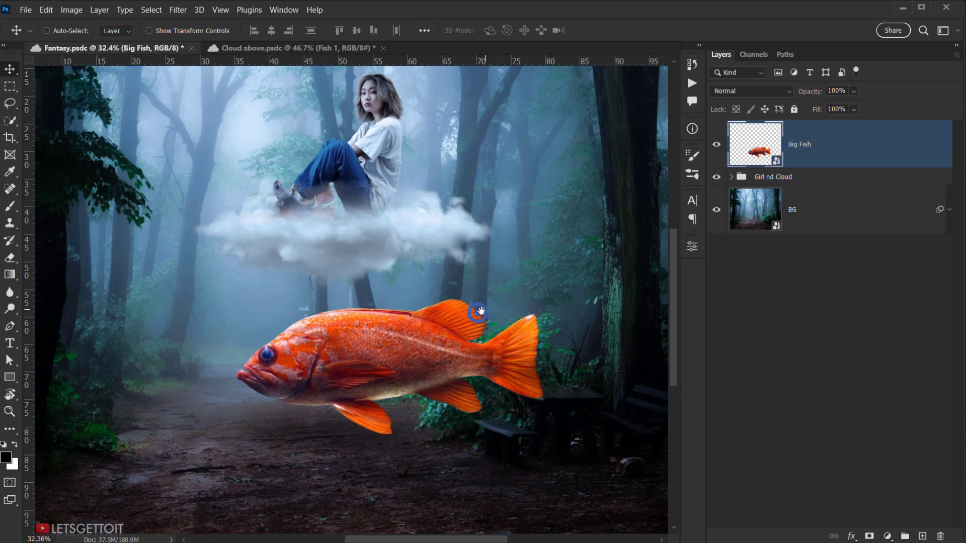
- Copy the smart filters from the Small Fish layer in the Girl nd Cloud group onto the Big Fish layer, and collapse the group
click(730, 177)
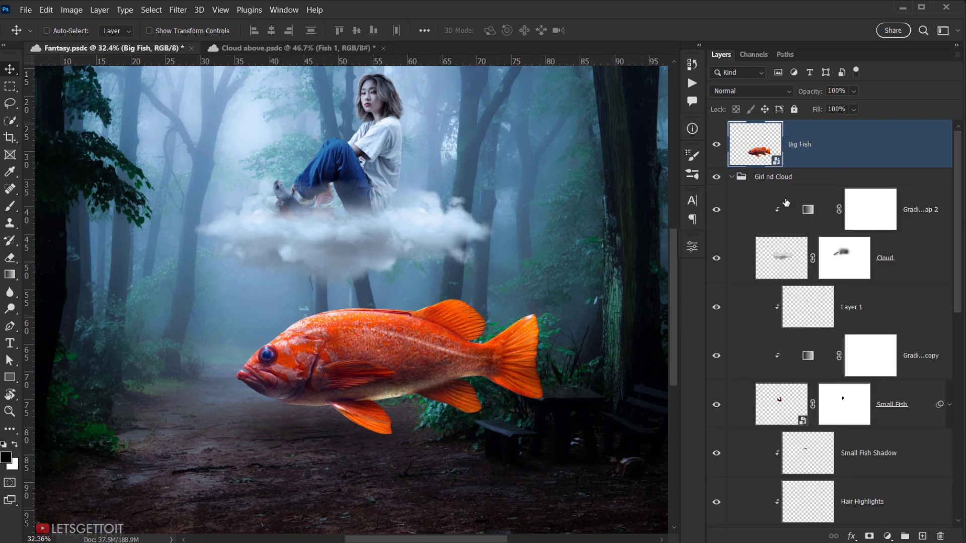
click(763, 178)
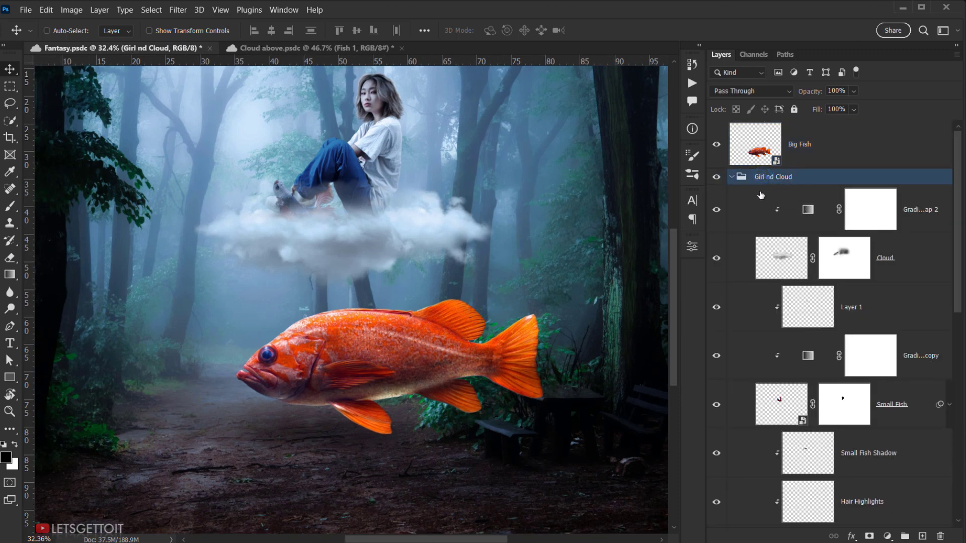
click(910, 413)
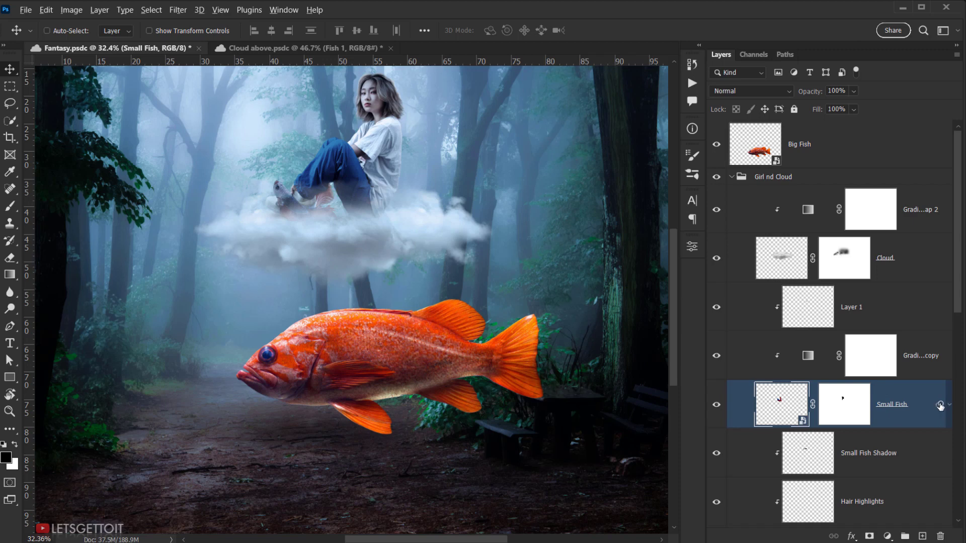
drag(940, 407, 934, 352)
drag(892, 150, 892, 149)
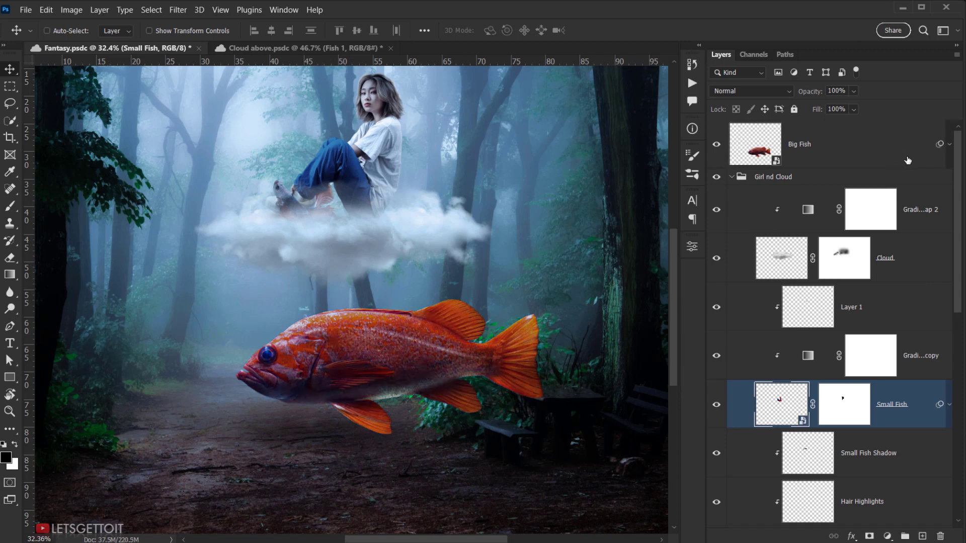
click(732, 177)
drag(333, 327, 363, 344)
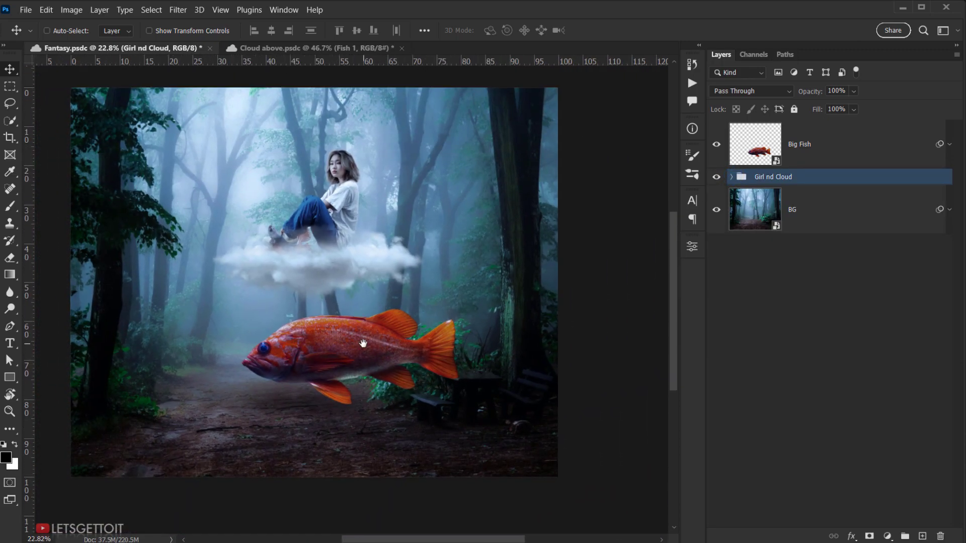
scroll(368, 324, up, 3)
drag(344, 310, 323, 316)
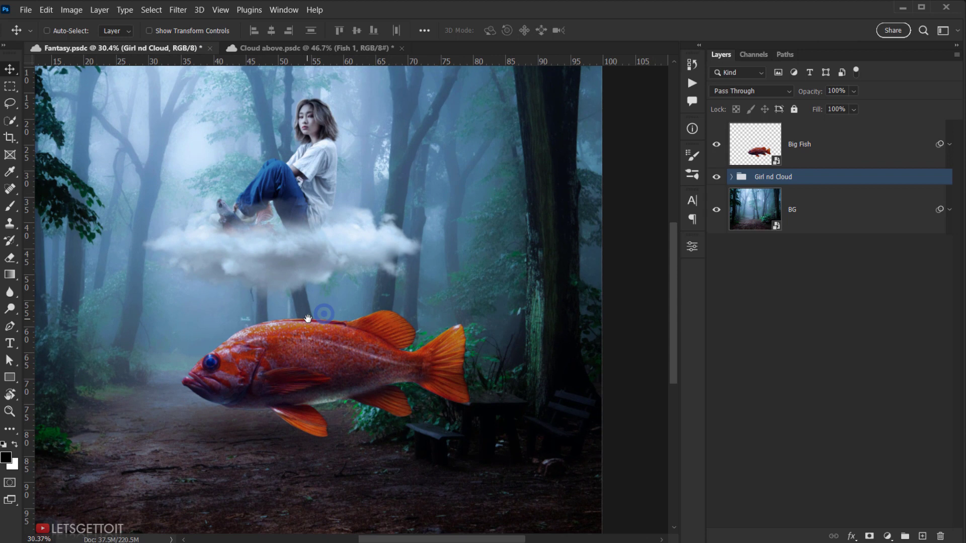
- Duplicate the Big Fish layer as a backup, hide the copy and select the original Big Fish layer
click(806, 152)
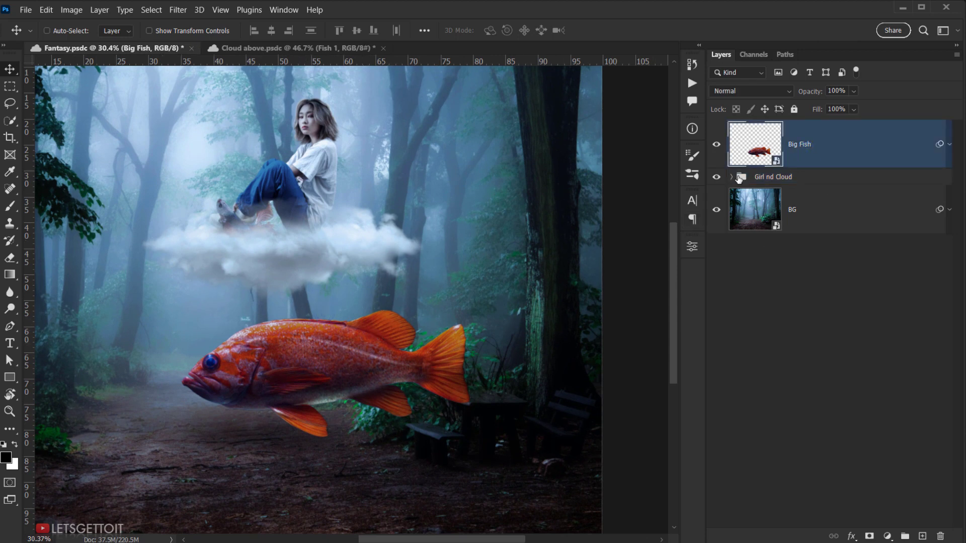
mouse_move(335, 329)
mouse_down()
mouse_move(325, 332)
mouse_move(340, 329)
mouse_up()
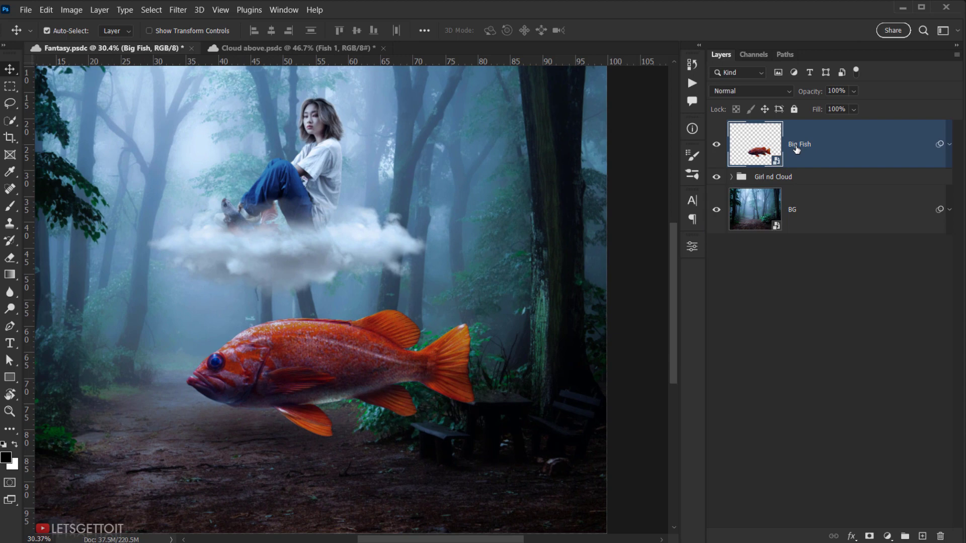
key(ctrl+j)
scroll(395, 319, down, 3)
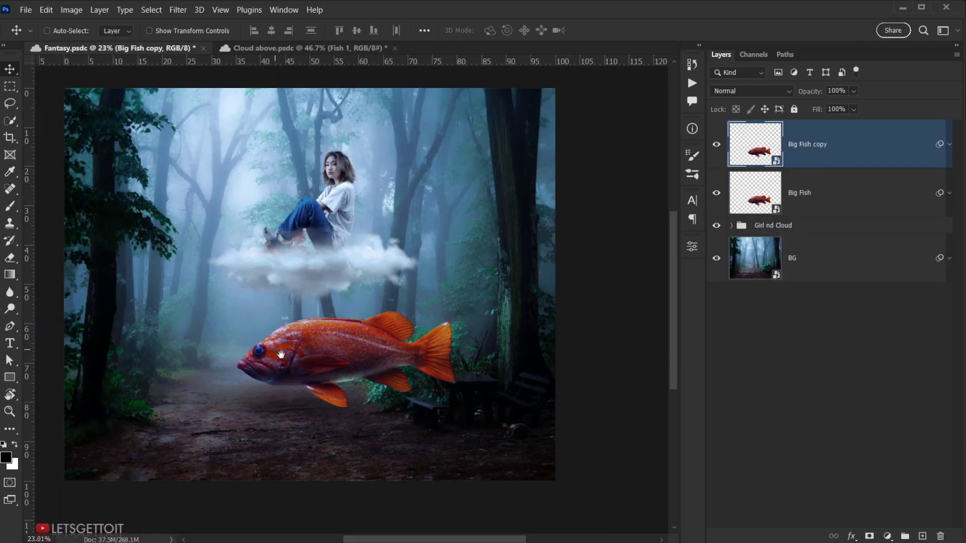
drag(274, 360, 309, 371)
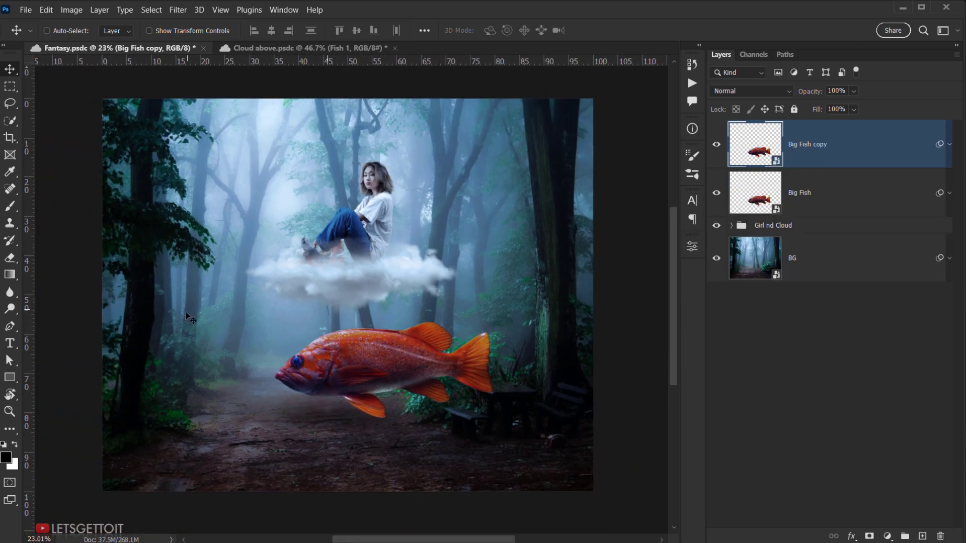
scroll(345, 373, up, 3)
drag(369, 388, 367, 403)
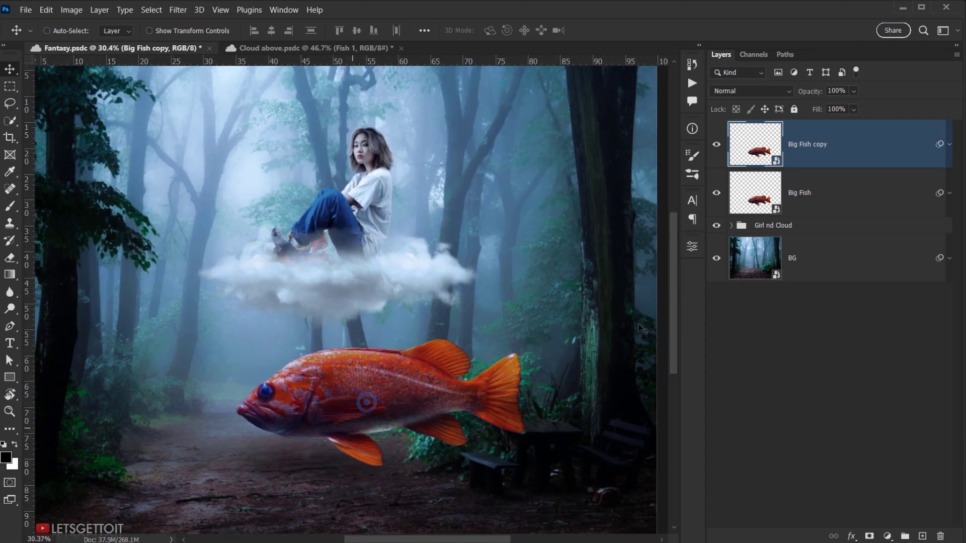
click(716, 147)
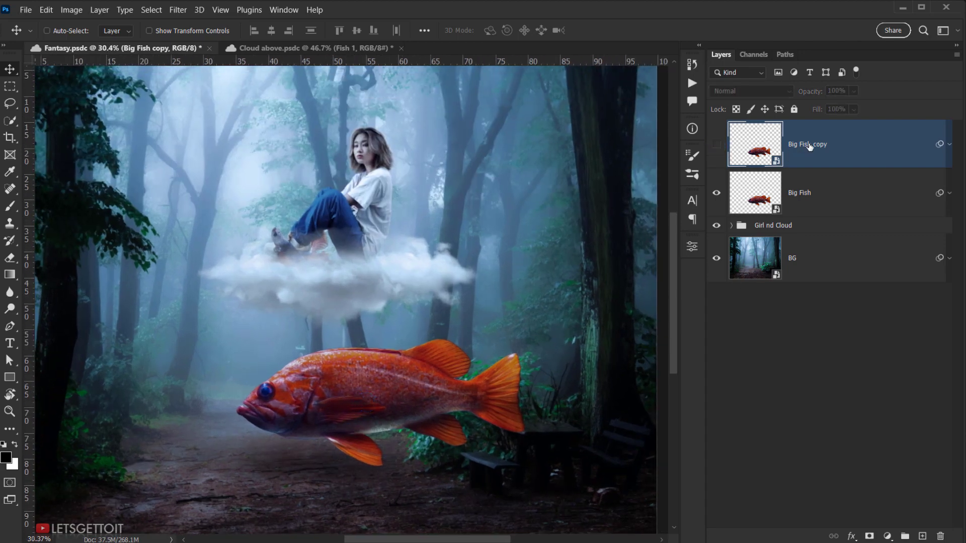
click(835, 196)
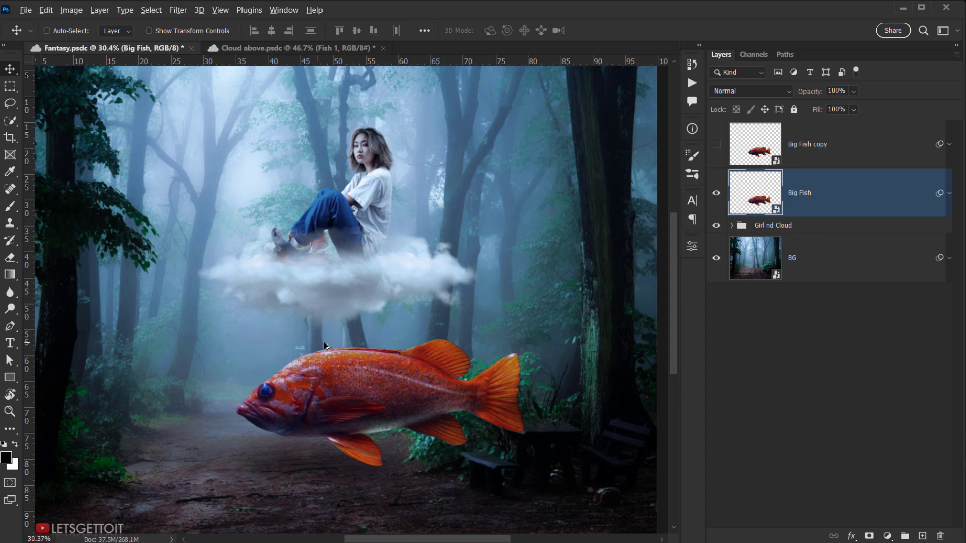
- Add a Gradient Map adjustment above the Big Fish layer and clip it to that layer
drag(439, 372, 415, 374)
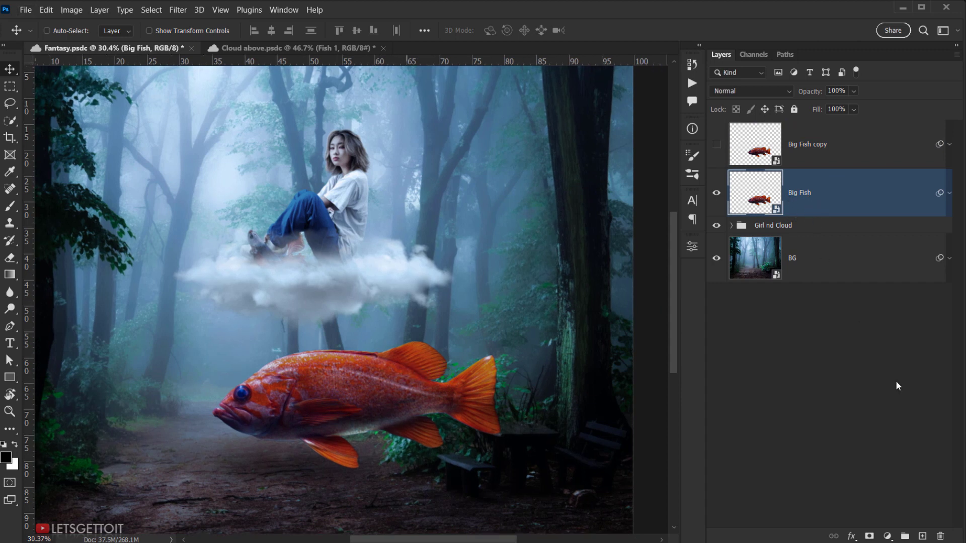
click(885, 536)
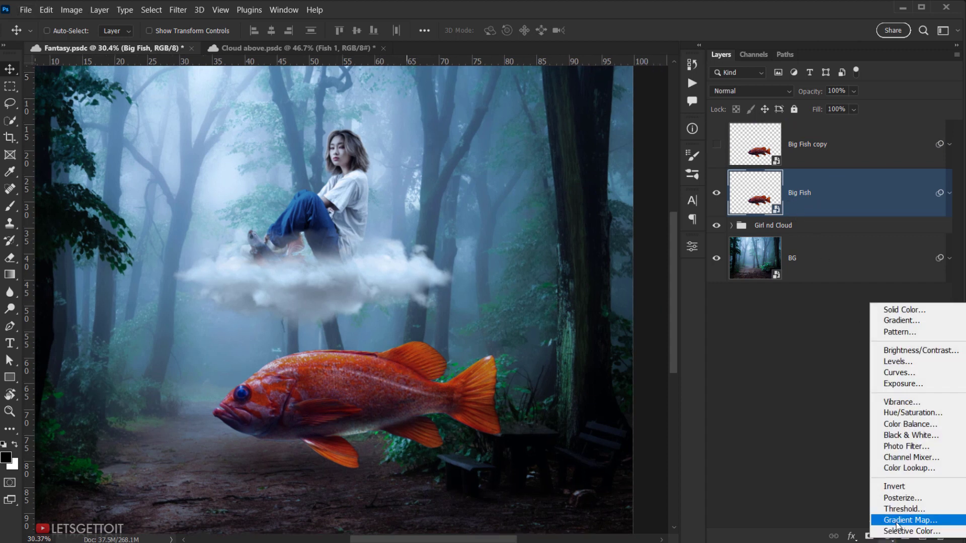
click(889, 520)
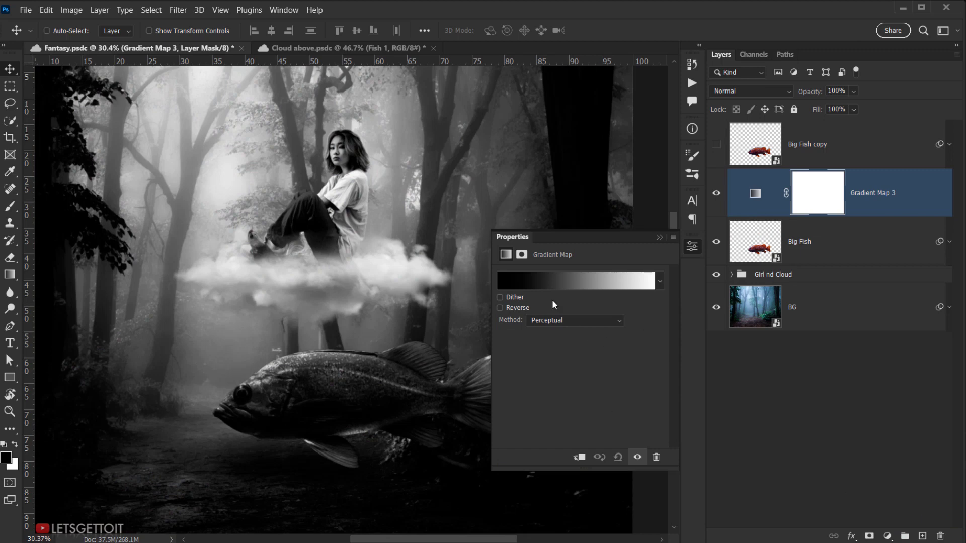
click(579, 457)
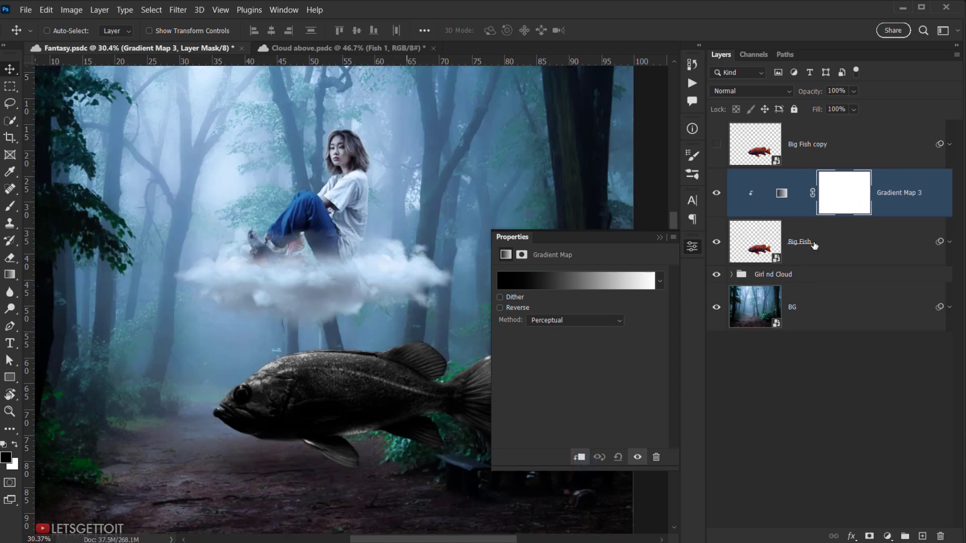
click(554, 288)
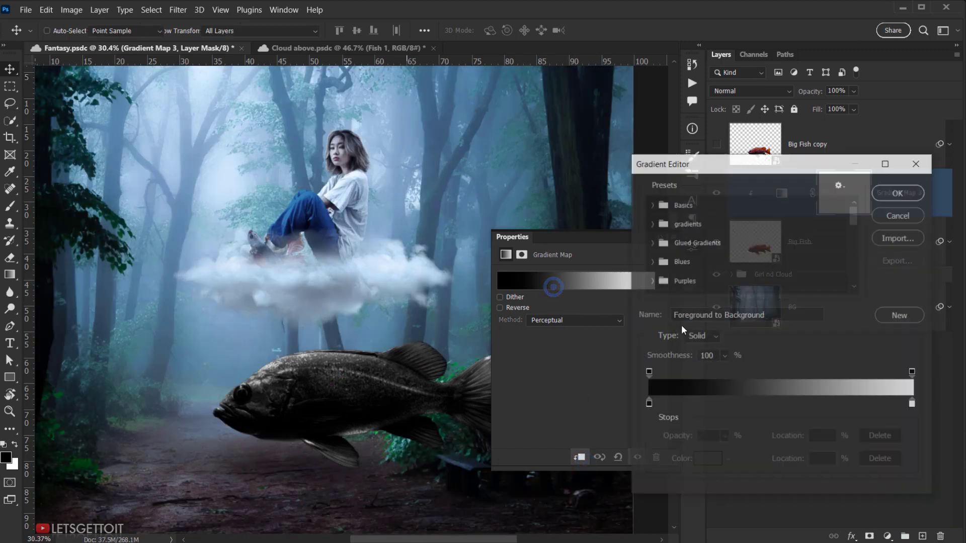
click(648, 404)
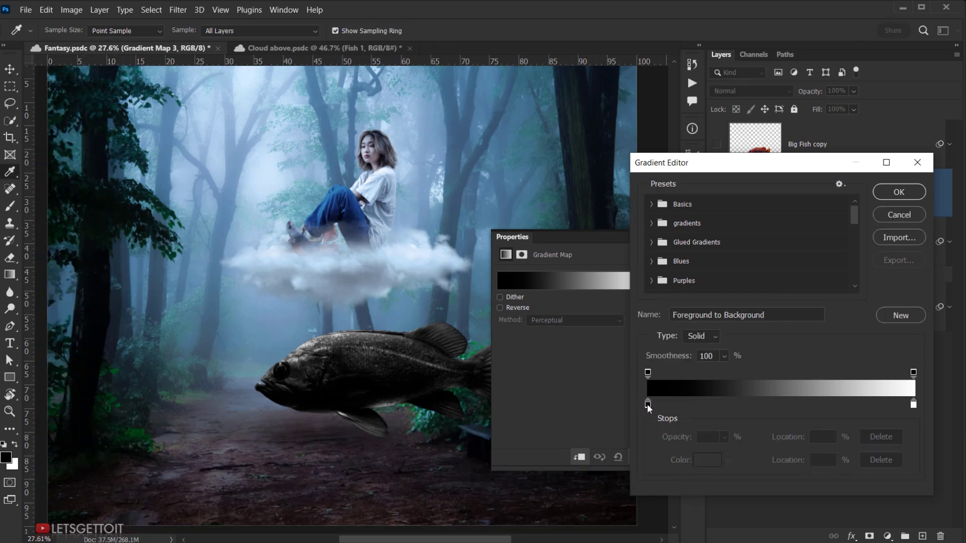
click(647, 403)
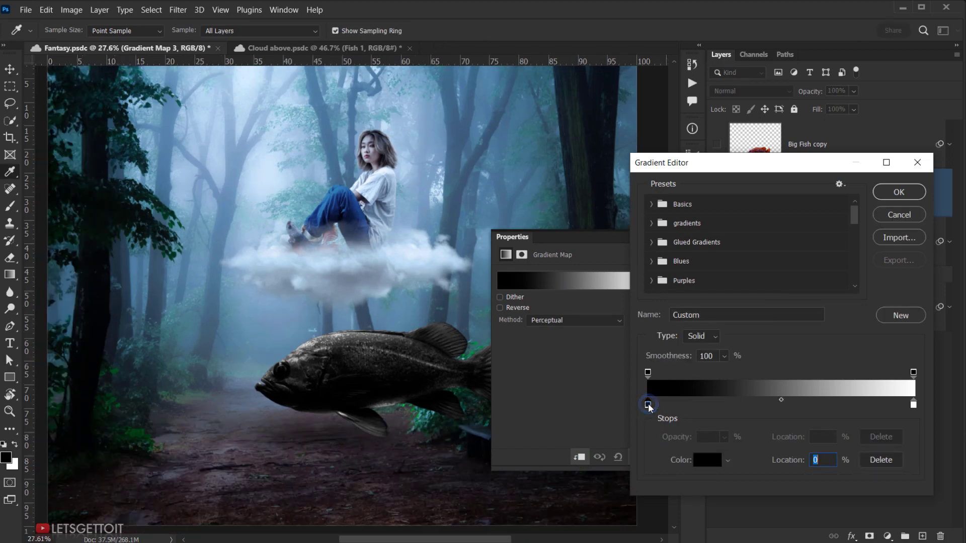
click(704, 460)
click(256, 342)
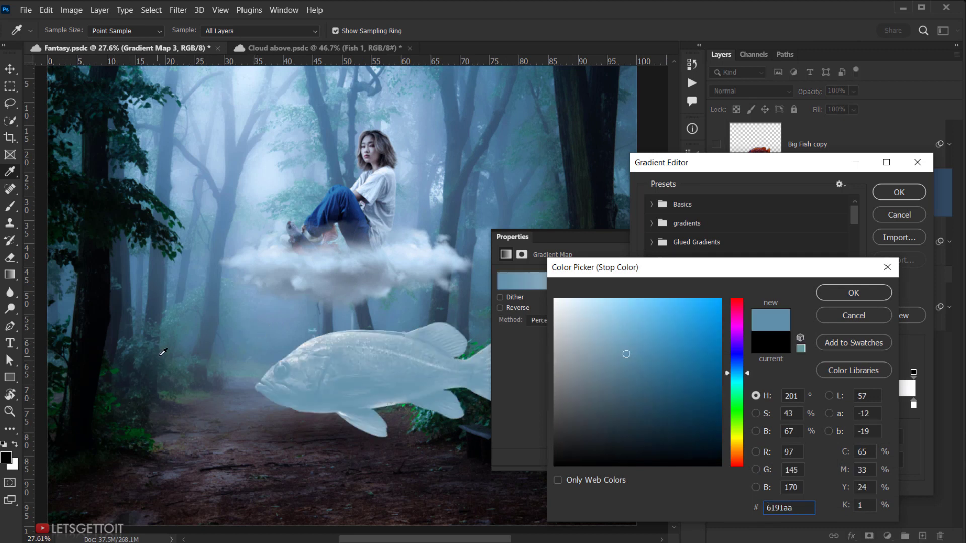
click(203, 375)
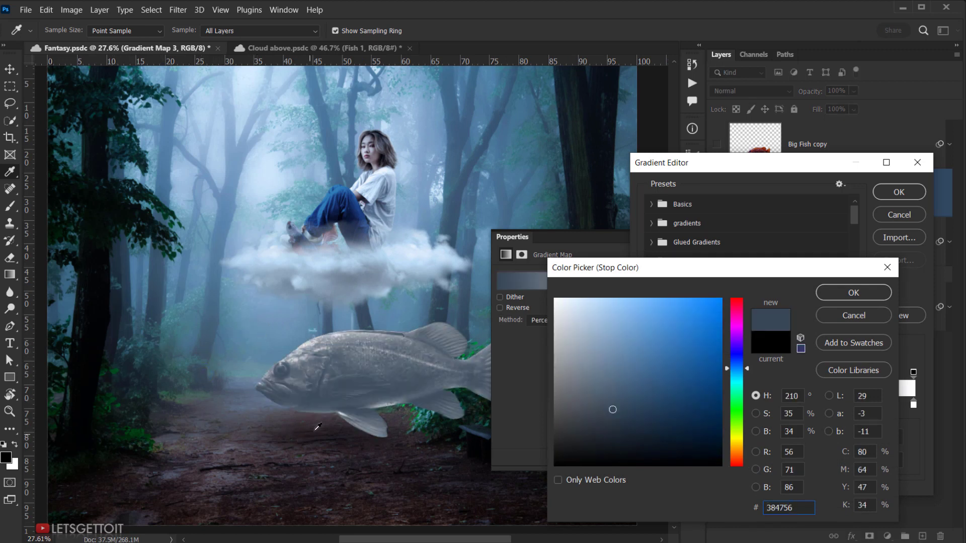
click(615, 437)
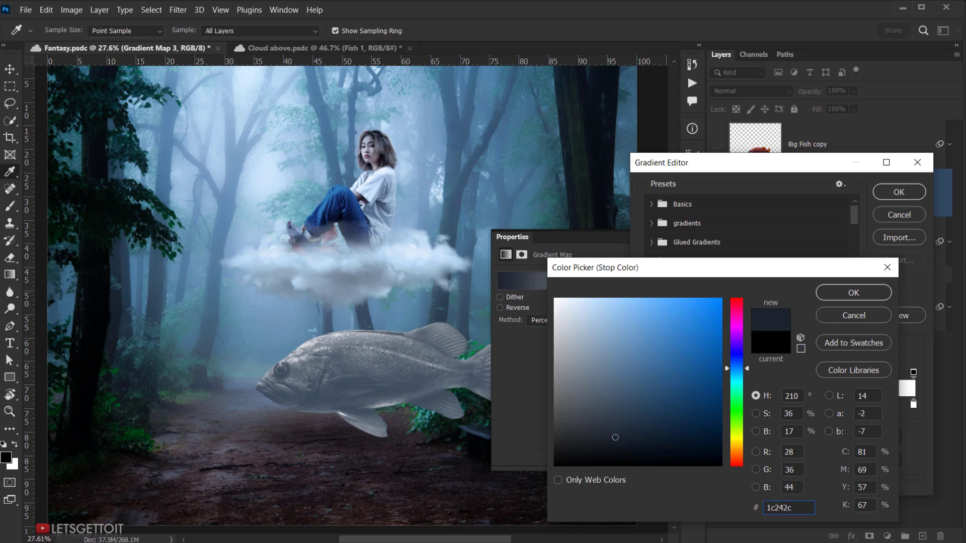
click(870, 294)
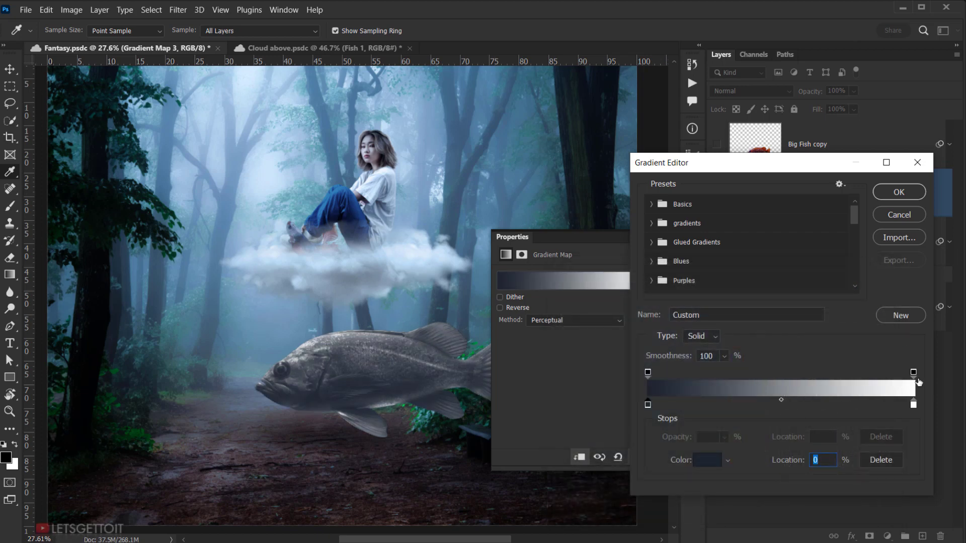
click(914, 406)
click(706, 460)
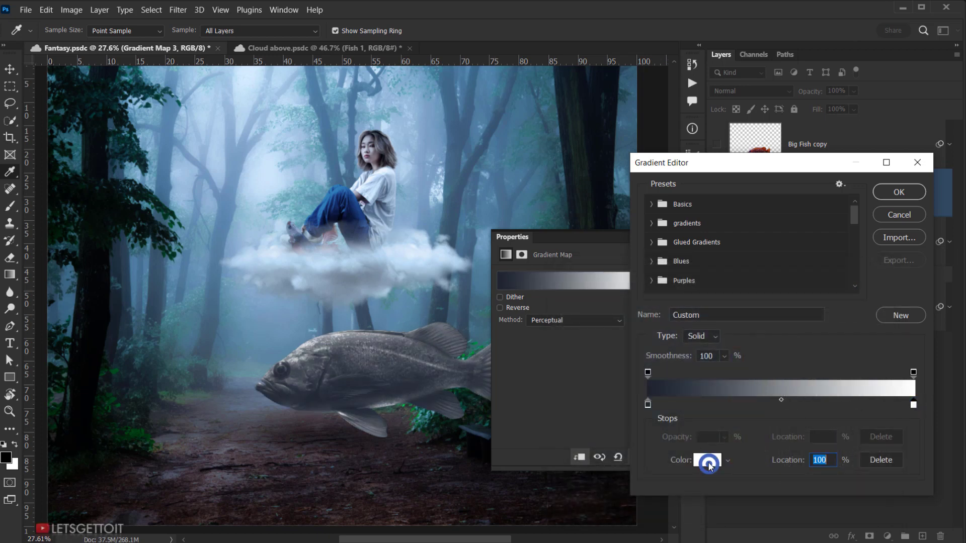
click(268, 179)
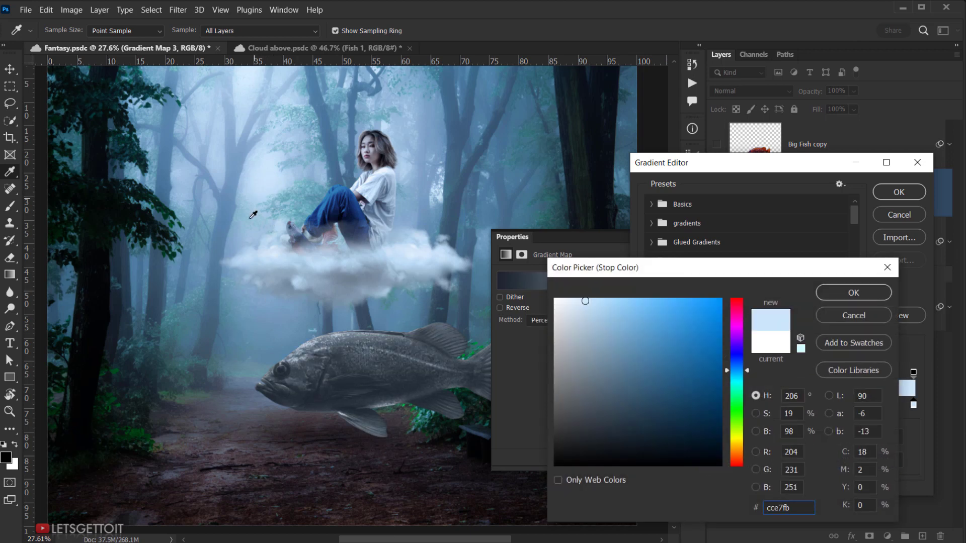
click(844, 295)
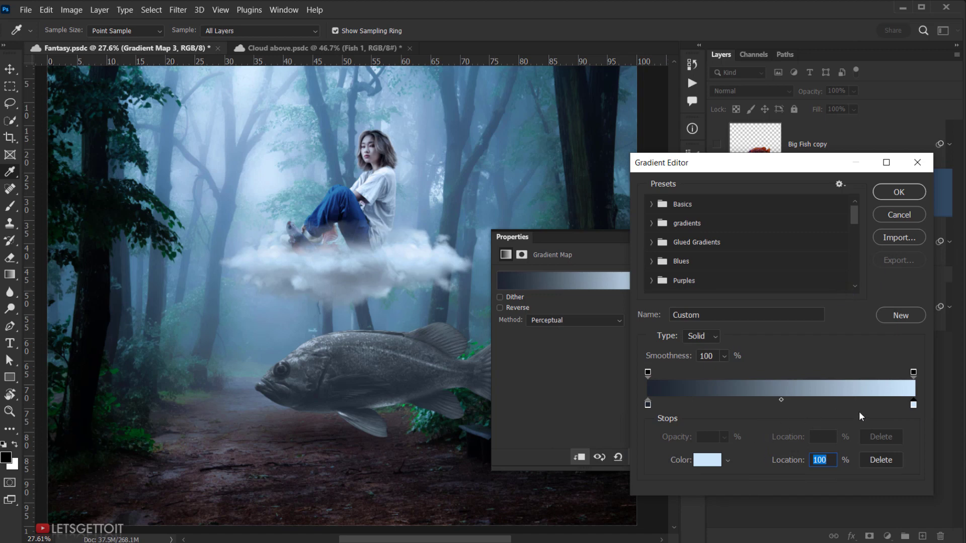
double_click(914, 406)
drag(612, 325, 626, 347)
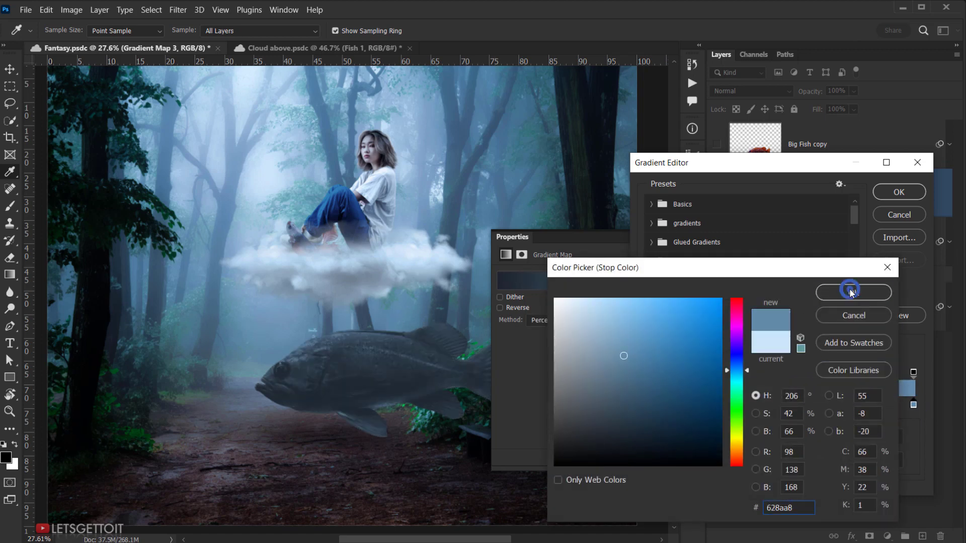
click(850, 291)
click(914, 199)
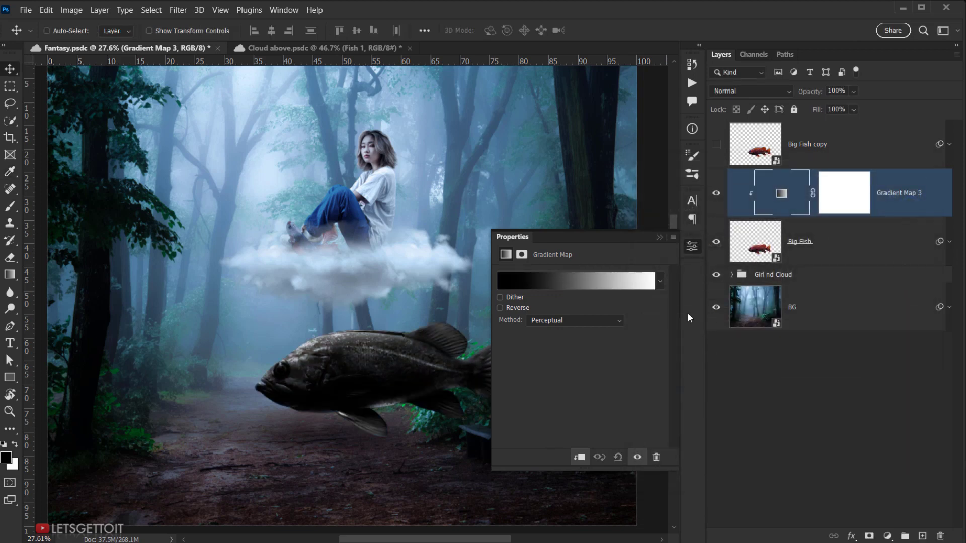
- Set the blend mode of the Gradient Map 3 layer to Color and toggle the layer's visibility to compare
click(755, 91)
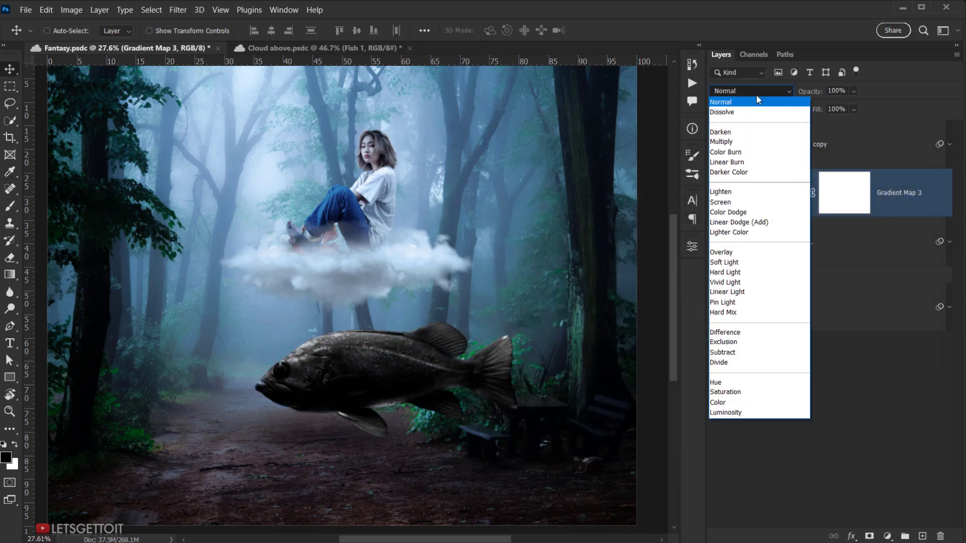
click(732, 402)
click(717, 197)
click(717, 196)
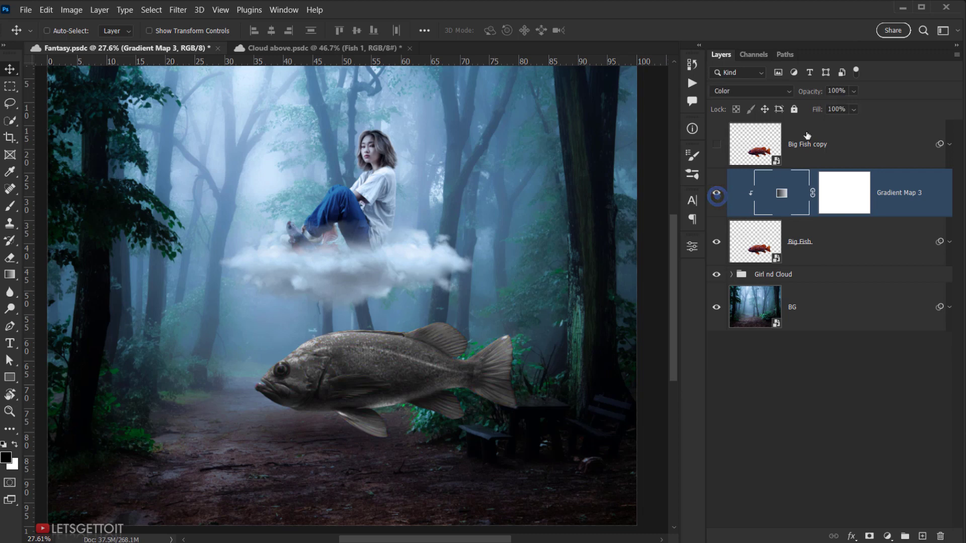
- Lower the opacity of Gradient Map 3 to 60% and compare the big fish with and without it
click(853, 92)
drag(861, 108, 849, 108)
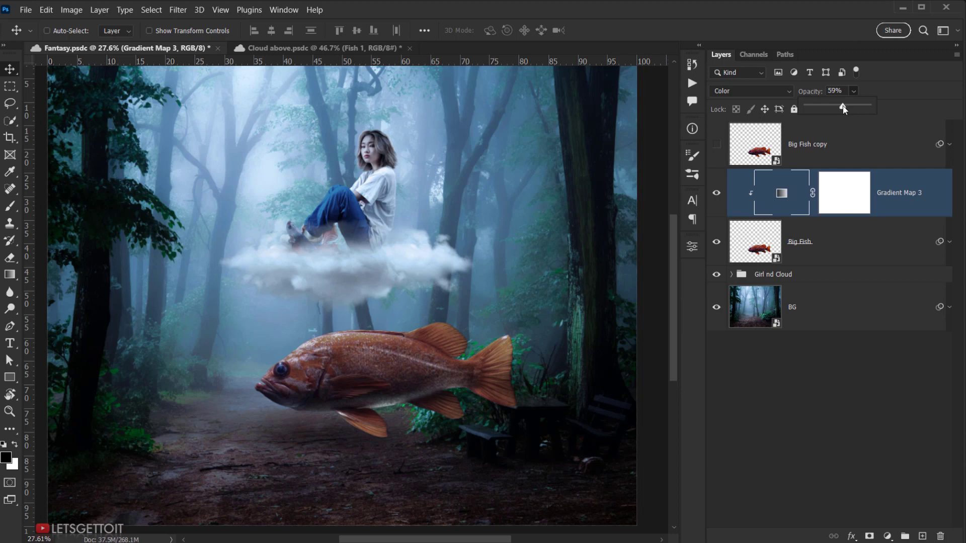
scroll(354, 395, up, 5)
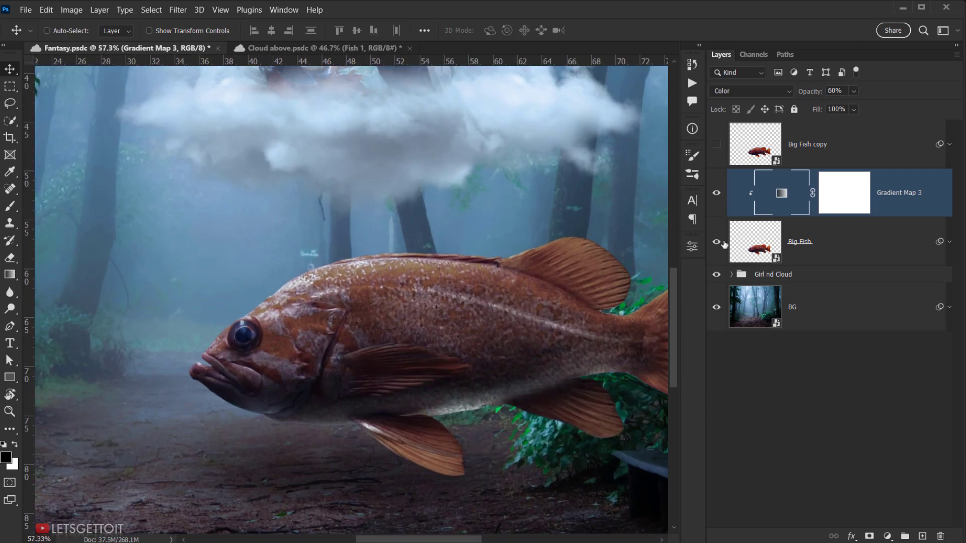
click(716, 196)
click(716, 196)
click(717, 196)
scroll(356, 392, down, 5)
drag(356, 392, 327, 399)
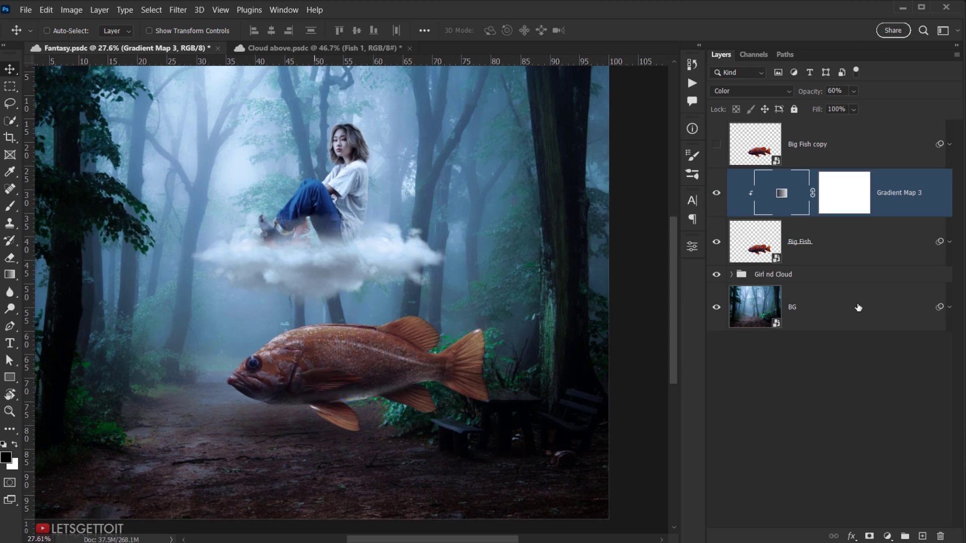
- Transform the Big Fish layer to about 141% scale and -25.3° rotation, placing its tail over the large tree trunk
click(803, 245)
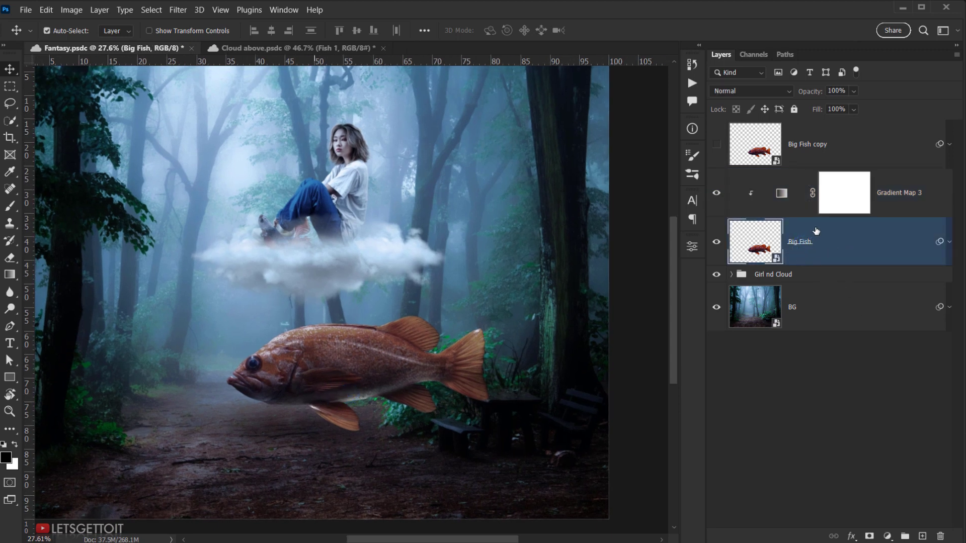
key(ctrl+t)
drag(477, 319, 528, 332)
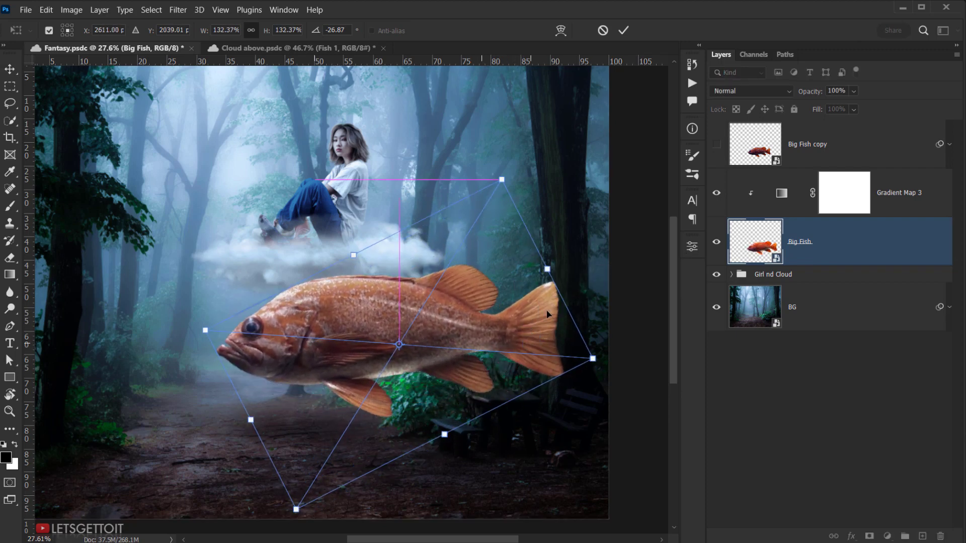
drag(543, 279, 603, 258)
drag(582, 313, 577, 325)
drag(194, 329, 229, 330)
drag(555, 317, 563, 310)
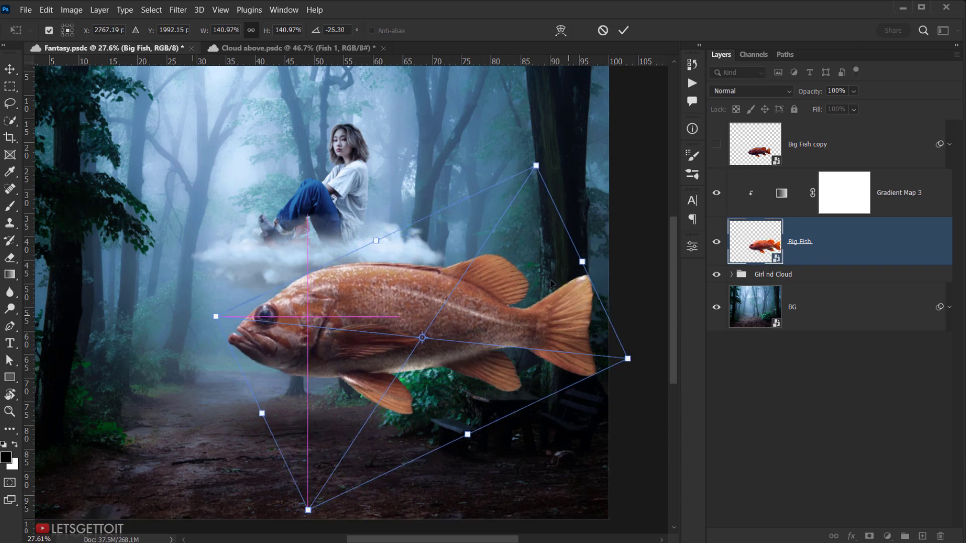
click(624, 31)
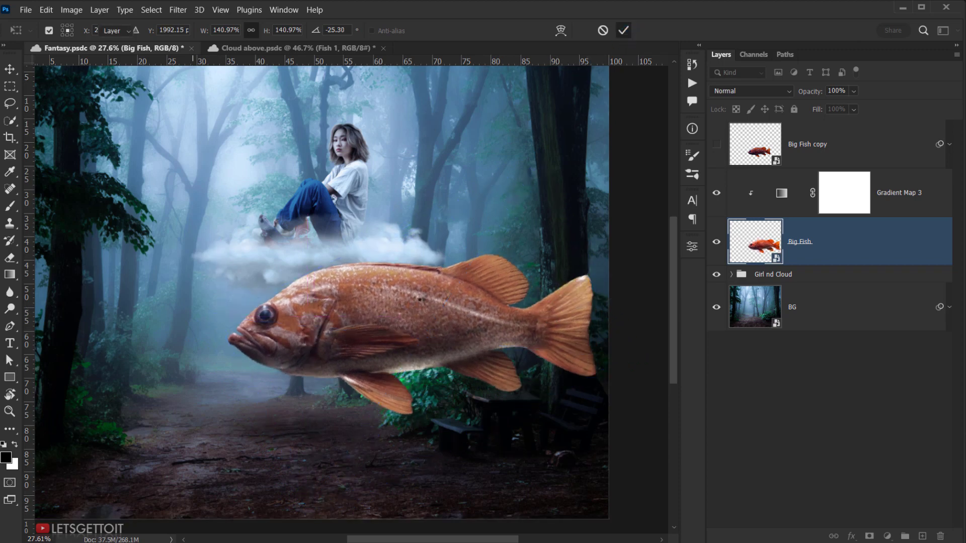
- Examine the enlarged big fish up close and in full view, especially where its tail overlaps the tree trunk
scroll(458, 317, up, 5)
drag(463, 318, 416, 330)
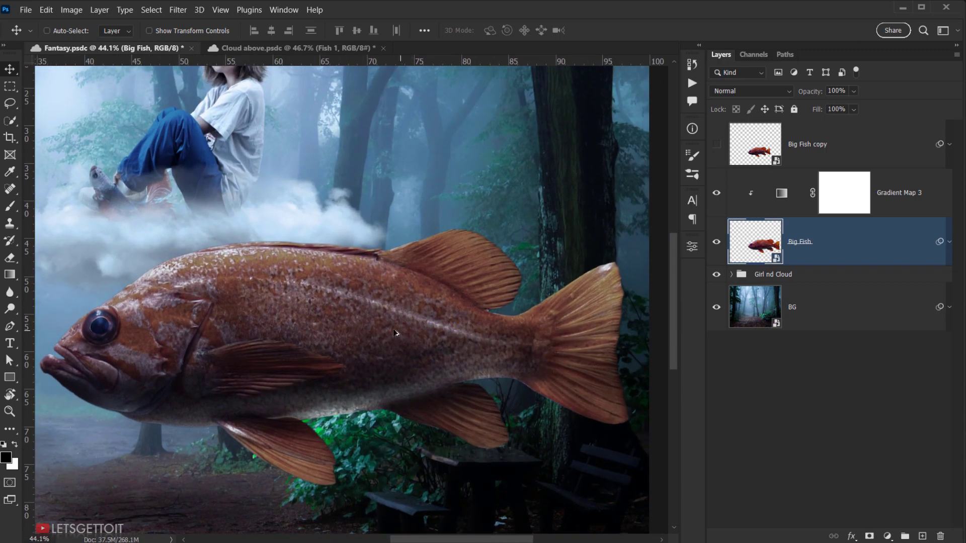
scroll(398, 331, down, 9)
scroll(362, 404, up, 6)
drag(345, 403, 338, 434)
scroll(331, 423, down, 2)
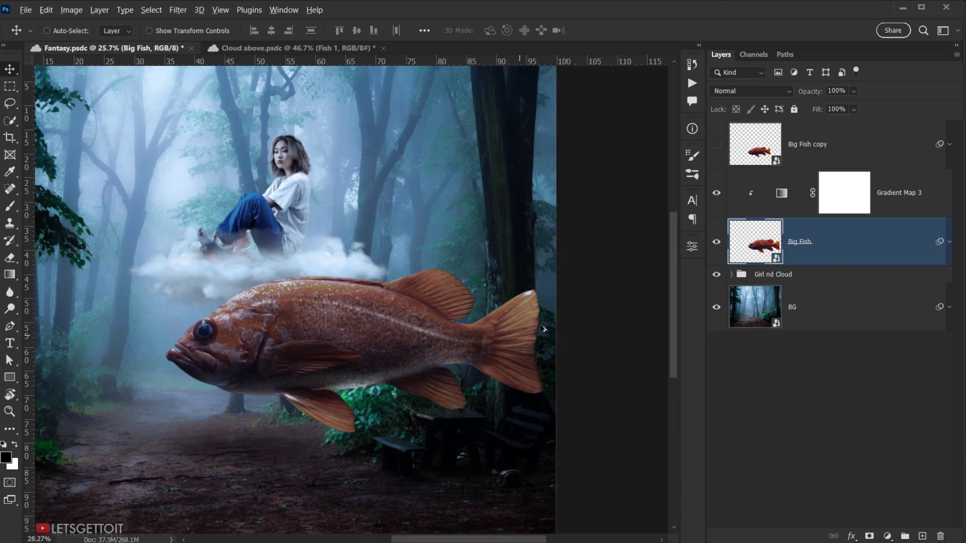
scroll(543, 329, up, 5)
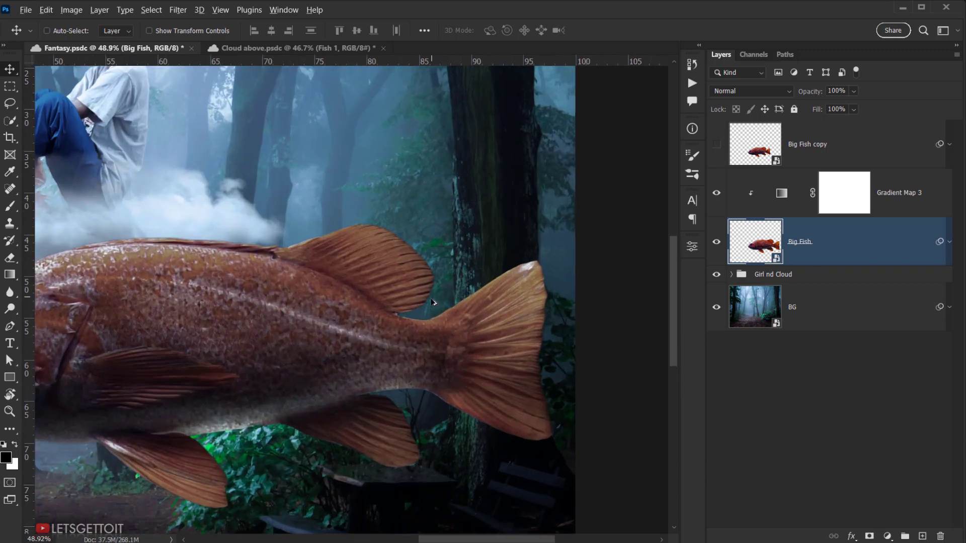
scroll(431, 302, down, 3)
drag(393, 340, 411, 366)
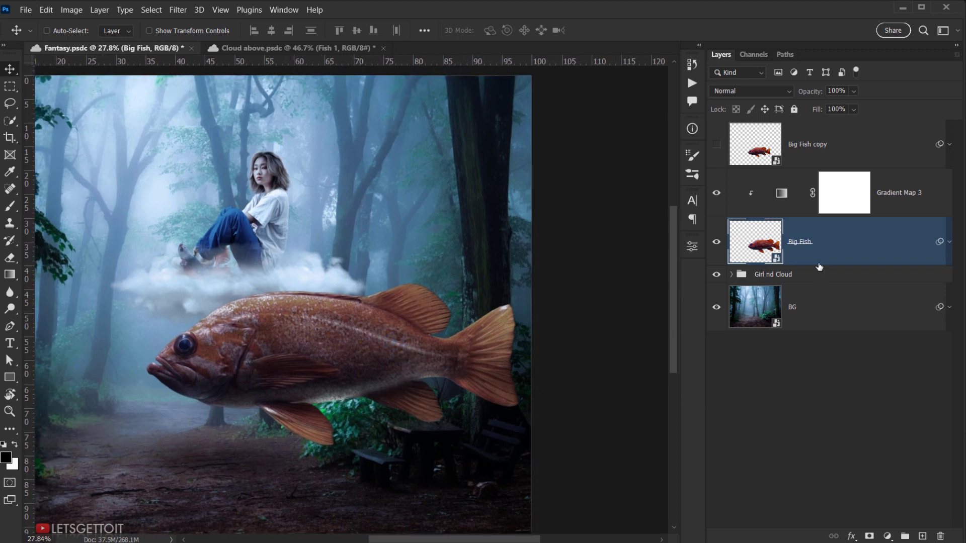
- Add a layer mask to the Big Fish layer and set the Brush tool's opacity and flow to 100%
click(869, 536)
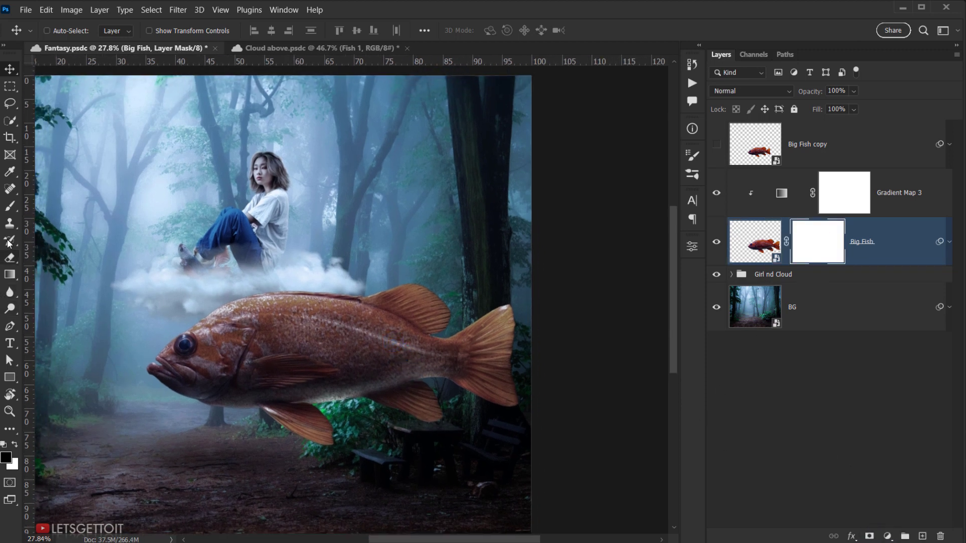
click(9, 206)
drag(247, 270, 227, 267)
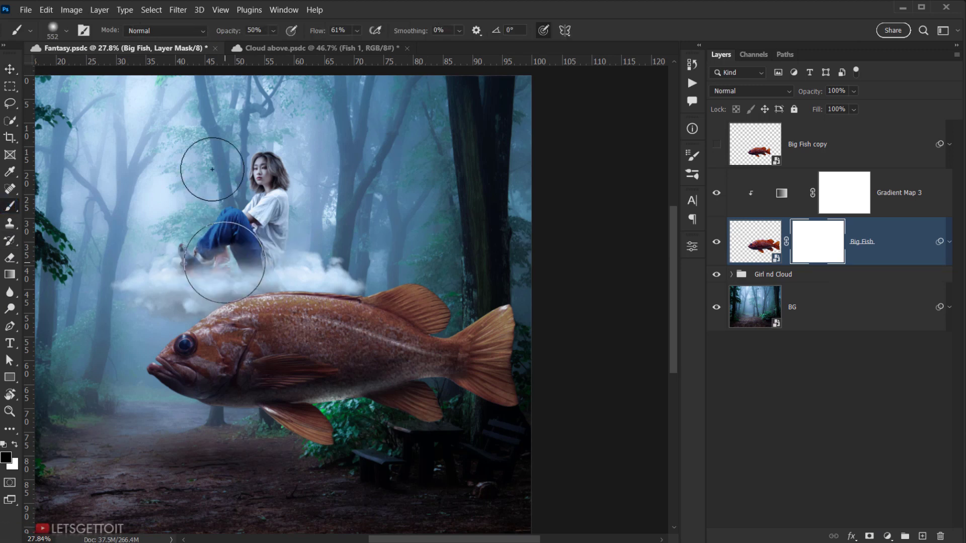
drag(216, 30, 229, 30)
drag(313, 31, 359, 34)
- Size the brush to 351 px and set its hardness to 100%
mouse_move(436, 290)
mouse_down()
mouse_move(408, 308)
mouse_move(426, 428)
mouse_up()
scroll(470, 314, up, 3)
drag(491, 274, 481, 426)
right_click(482, 431)
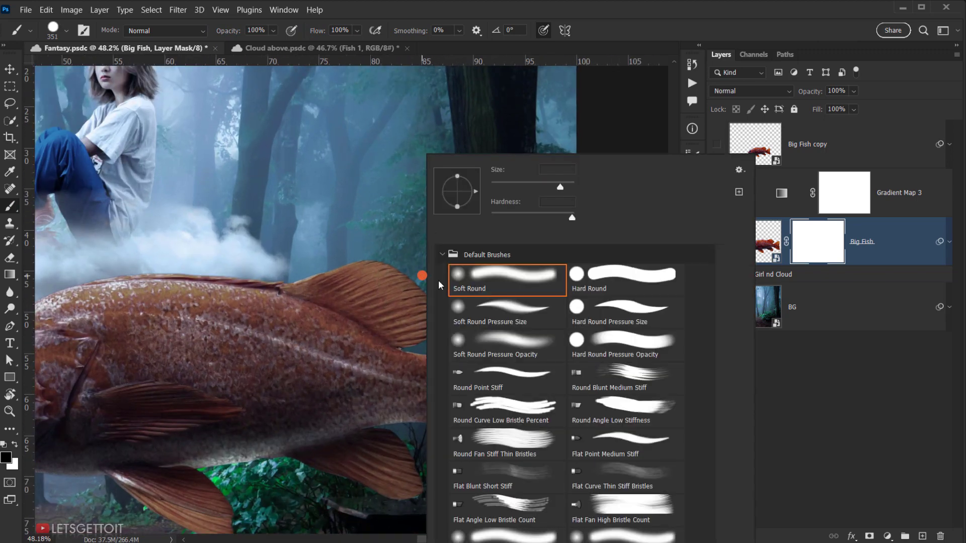
drag(569, 217, 586, 220)
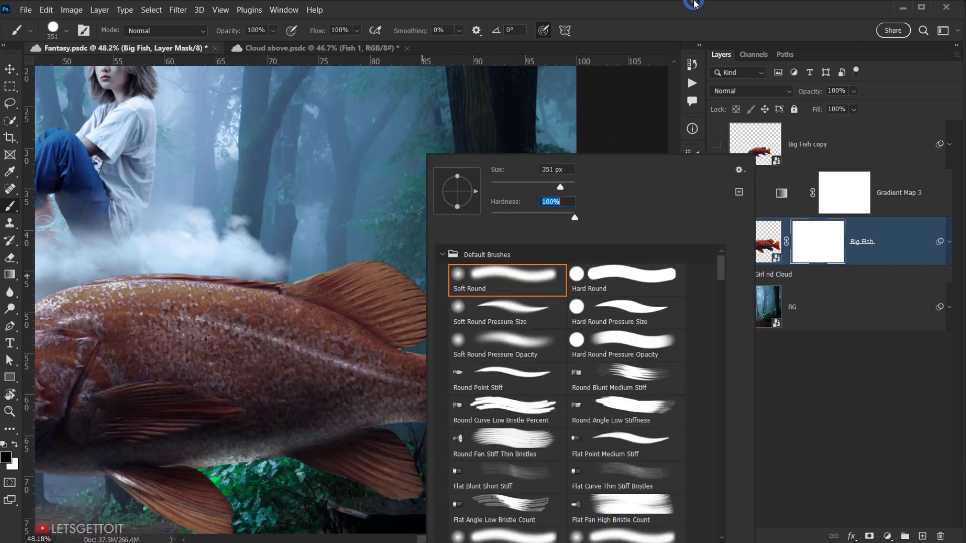
click(695, 4)
- Paint black with a smaller brush on the Big Fish mask to hide the tail where it crosses the tree trunk
mouse_move(494, 315)
mouse_down()
mouse_move(433, 312)
mouse_move(473, 313)
mouse_up()
scroll(491, 357, up, 4)
scroll(454, 282, up, 2)
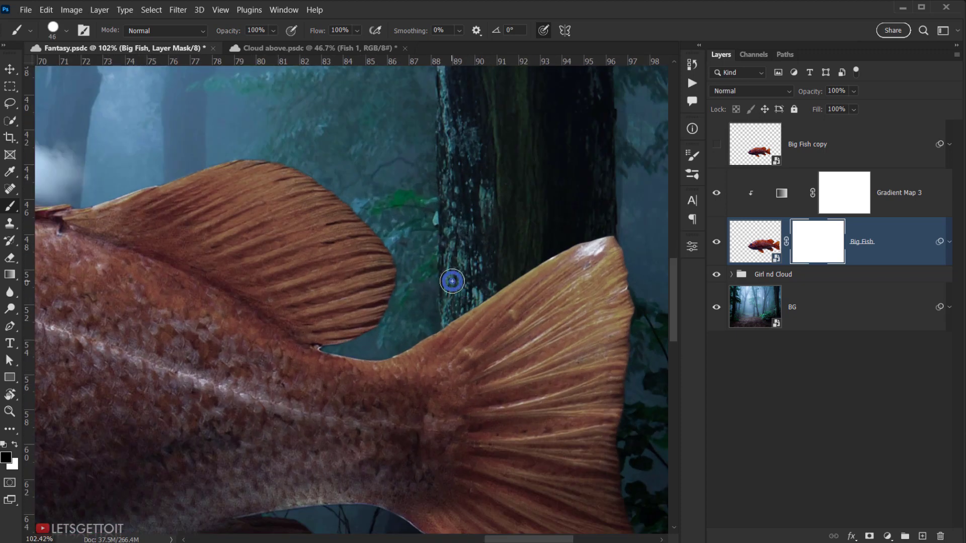
click(451, 281)
mouse_move(451, 341)
mouse_down()
mouse_move(435, 515)
mouse_move(433, 346)
mouse_up()
mouse_move(428, 382)
mouse_down()
mouse_move(432, 412)
mouse_move(458, 382)
mouse_move(469, 332)
mouse_move(460, 288)
mouse_move(486, 198)
mouse_move(478, 185)
mouse_move(588, 115)
mouse_move(522, 141)
mouse_move(510, 176)
mouse_move(595, 198)
mouse_move(612, 298)
mouse_move(613, 388)
mouse_move(598, 466)
mouse_move(512, 462)
mouse_move(522, 200)
mouse_move(483, 311)
mouse_move(514, 288)
mouse_move(589, 306)
mouse_move(576, 384)
mouse_move(550, 365)
mouse_move(534, 417)
mouse_move(570, 442)
mouse_move(464, 170)
mouse_move(472, 357)
mouse_up()
- Paint white with a 36 px hard brush on the Big Fish mask to restore the tail's upper part up to the trunk's edge
scroll(403, 228, up, 6)
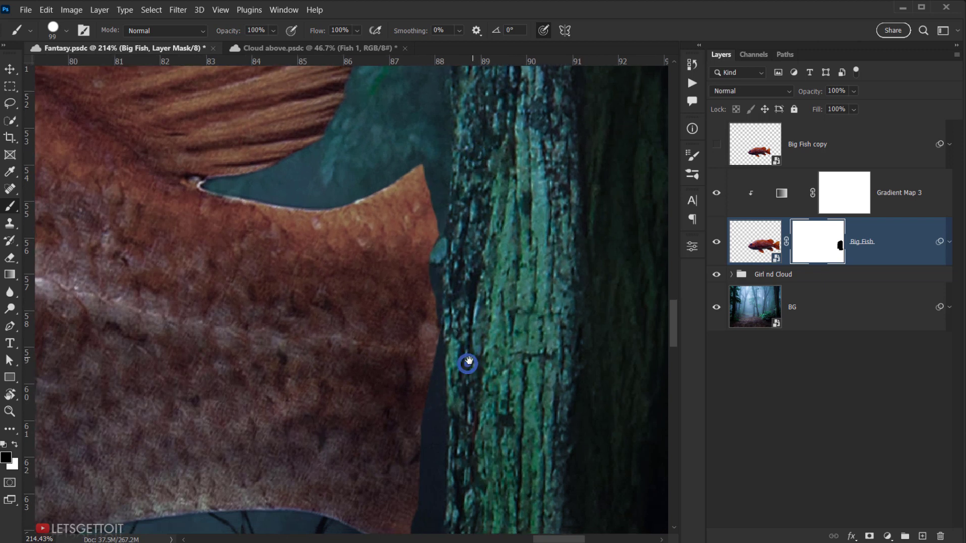
drag(412, 239, 397, 233)
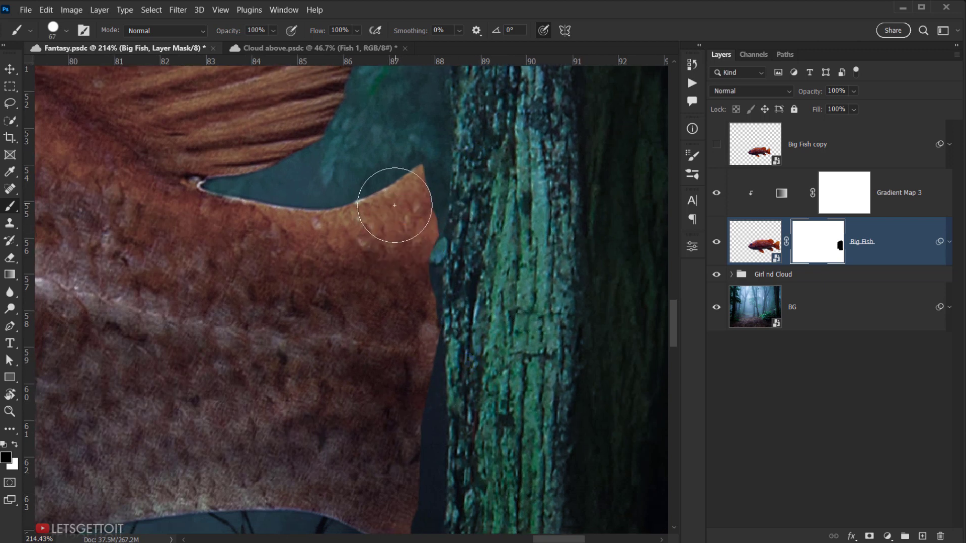
key(x)
drag(408, 175, 402, 168)
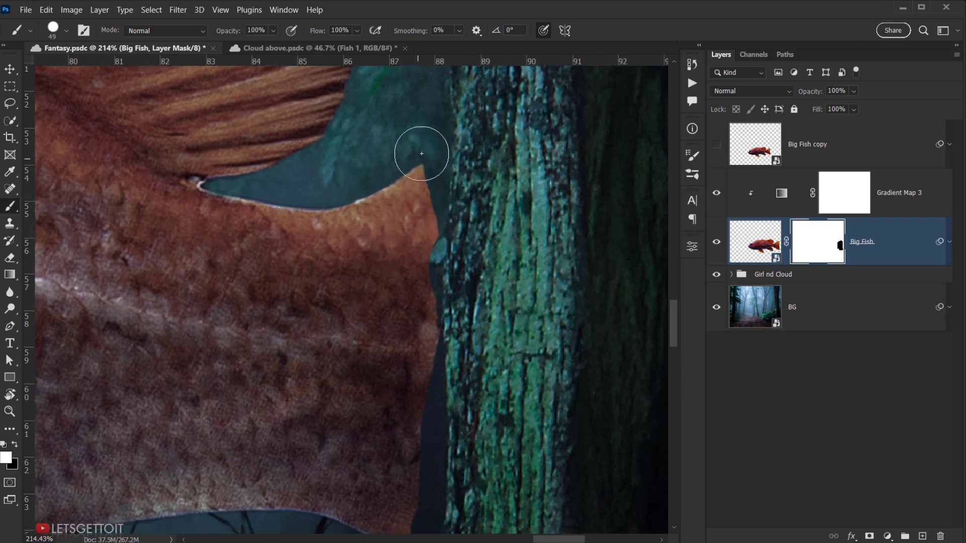
right_click(430, 152)
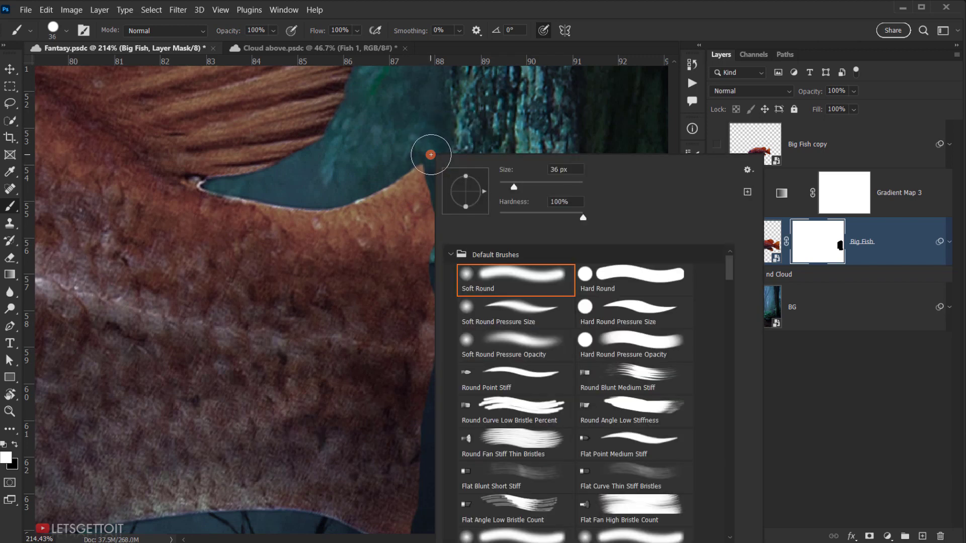
key(Escape)
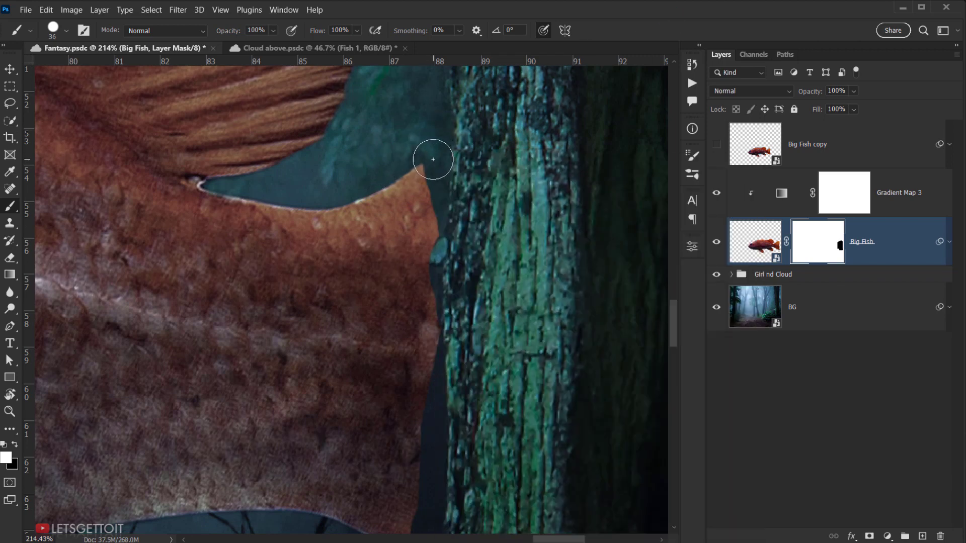
click(433, 157)
drag(423, 220, 422, 252)
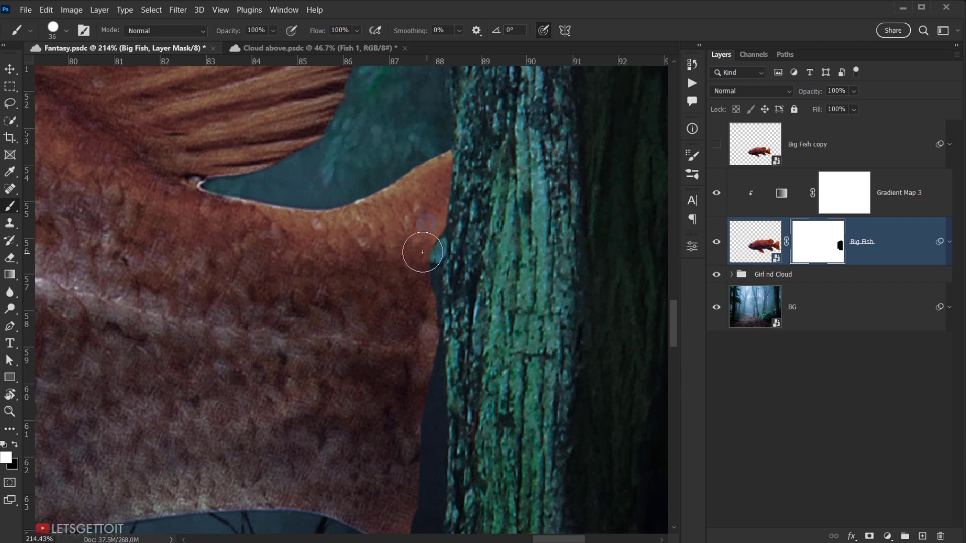
click(423, 268)
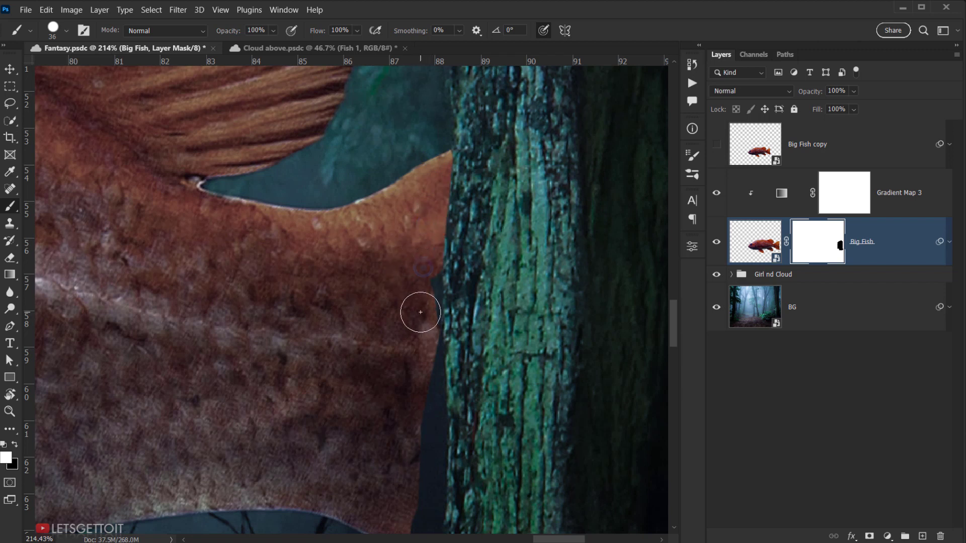
drag(421, 312, 424, 360)
shift+click(427, 360)
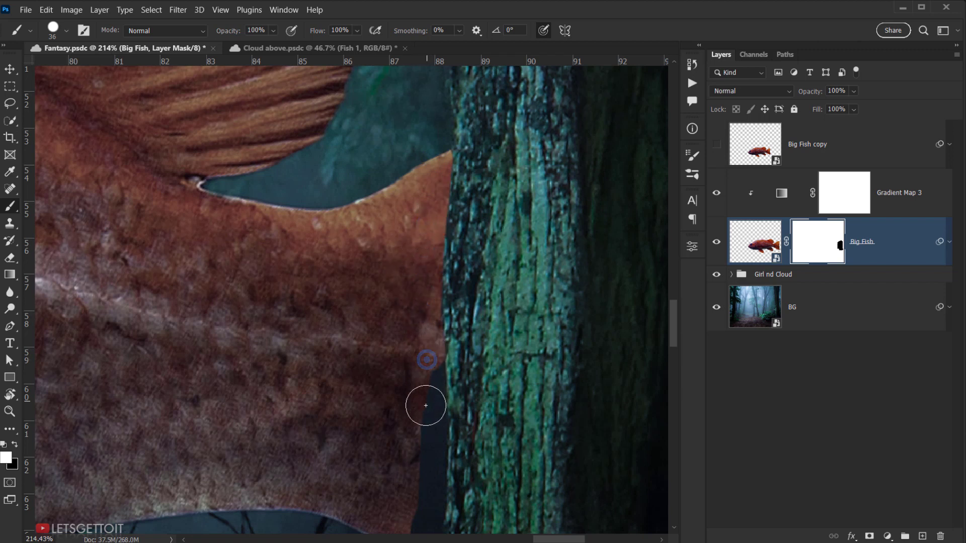
shift+click(428, 407)
- Restore the lower part of the fish's tail on the mask down to its bottom edge, following the trunk's edge
drag(435, 453, 445, 275)
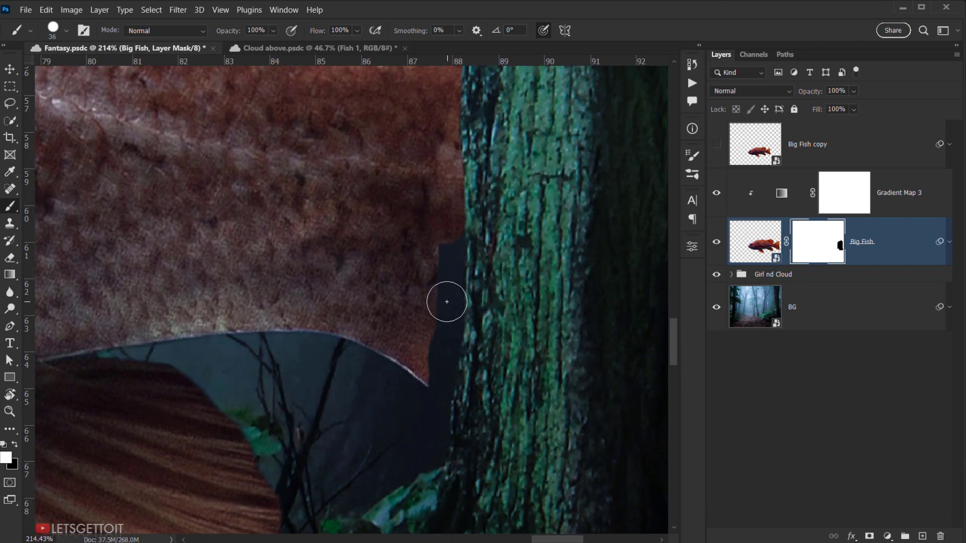
shift+click(444, 303)
shift+click(443, 337)
shift+click(438, 365)
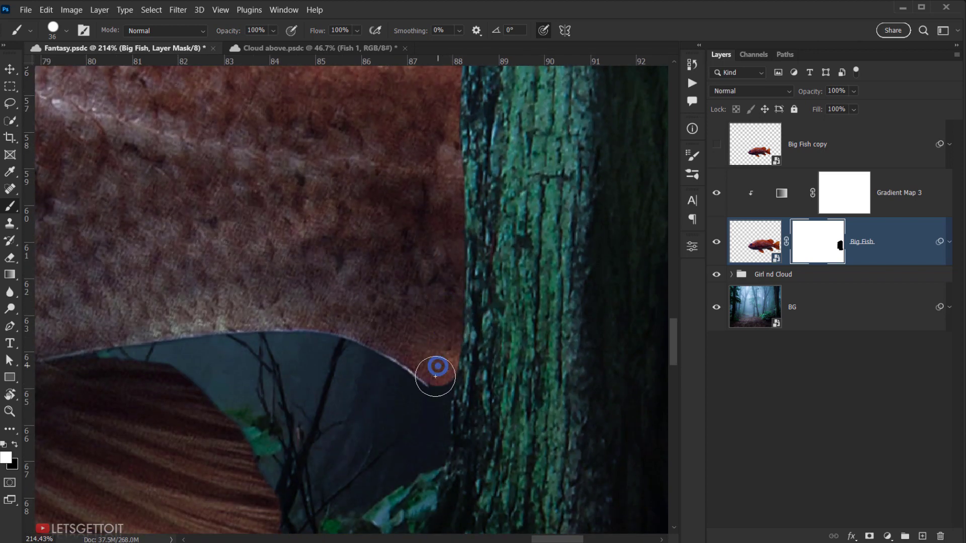
shift+click(436, 390)
shift+click(441, 398)
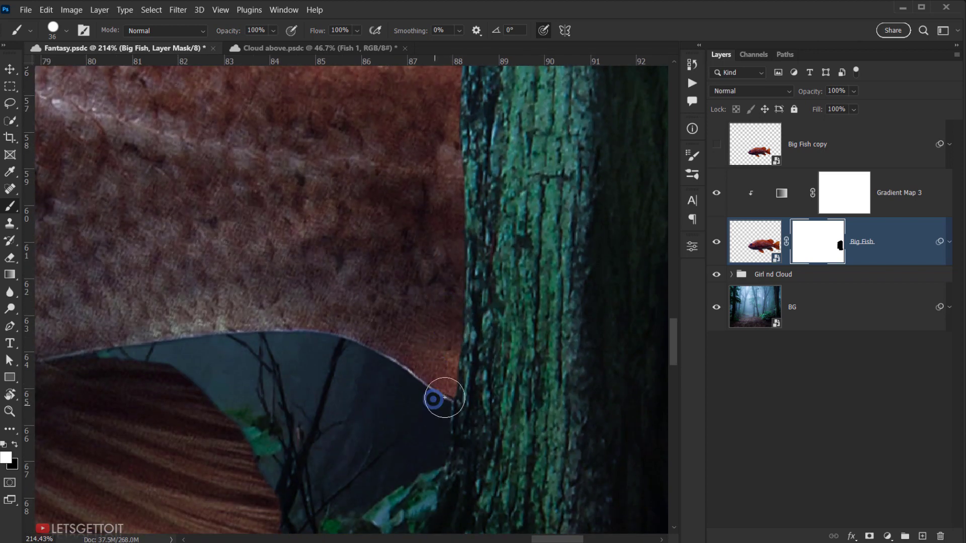
- Examine the masked tail against the tree and the big fish within the whole composition
scroll(480, 352, down, 3)
scroll(483, 333, down, 5)
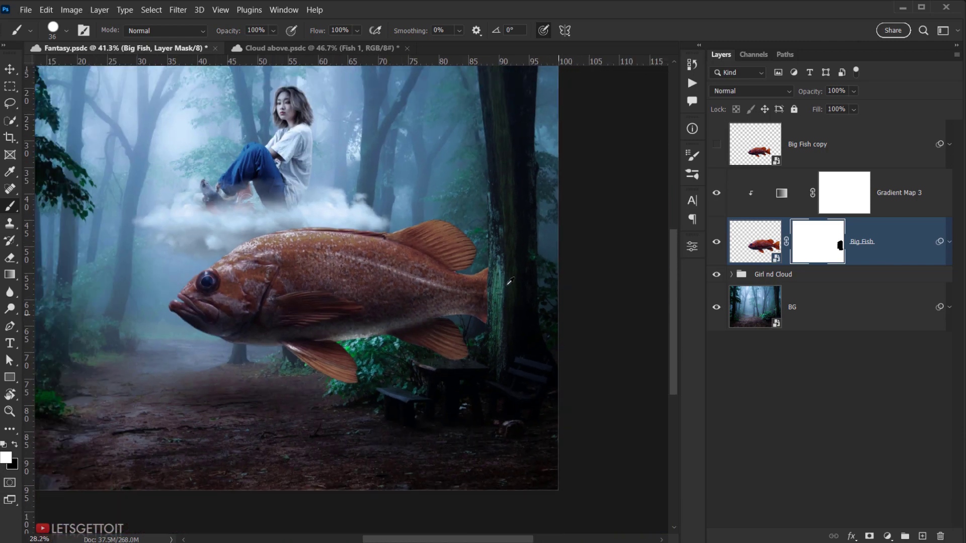
scroll(482, 309, up, 3)
scroll(482, 309, down, 4)
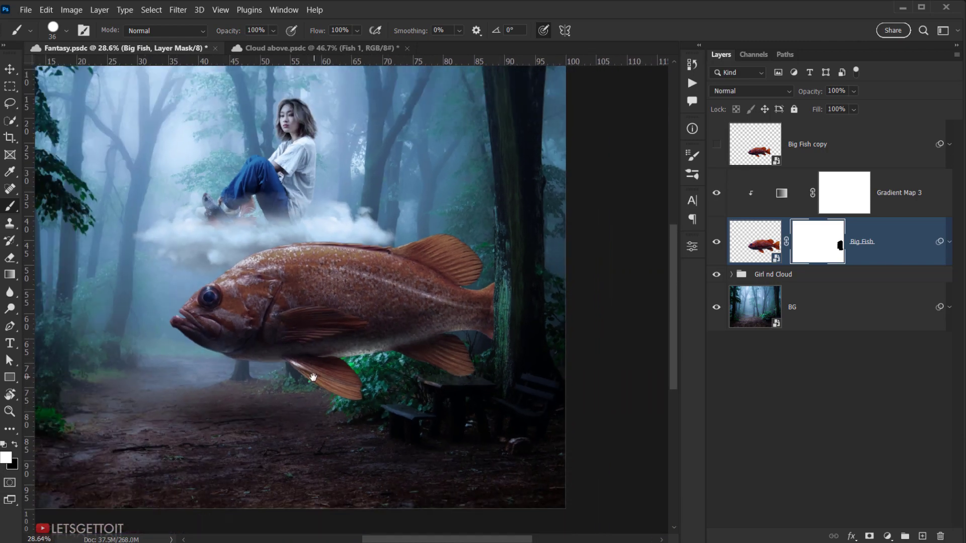
drag(286, 403, 347, 436)
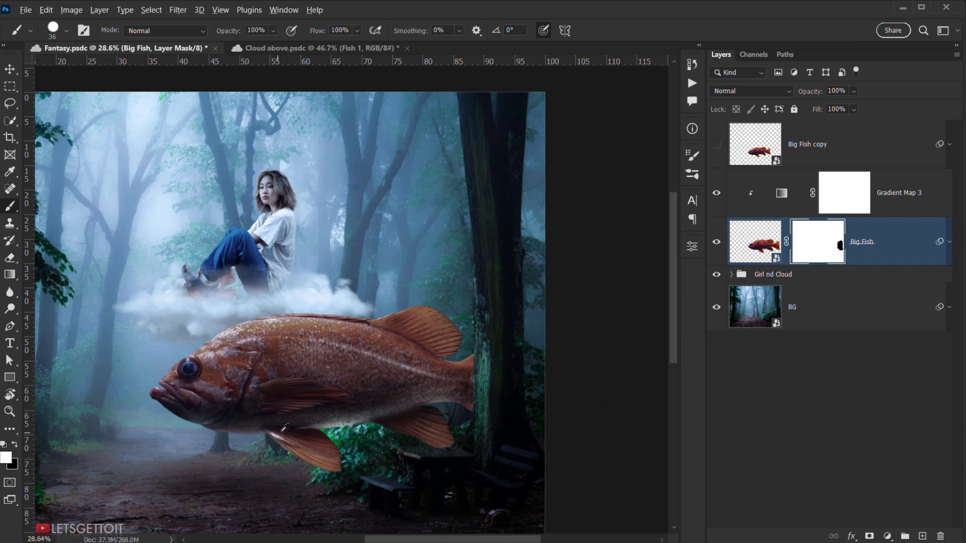
scroll(280, 433, down, 4)
drag(279, 455, 311, 412)
scroll(282, 442, up, 4)
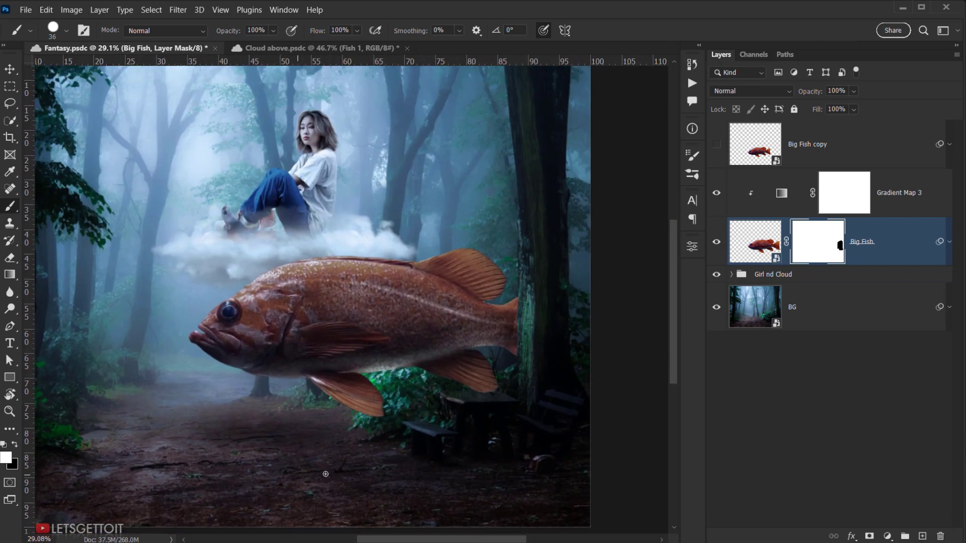
- Create a new layer directly beneath the Big Fish layer and rename it Shadow
click(871, 279)
click(888, 249)
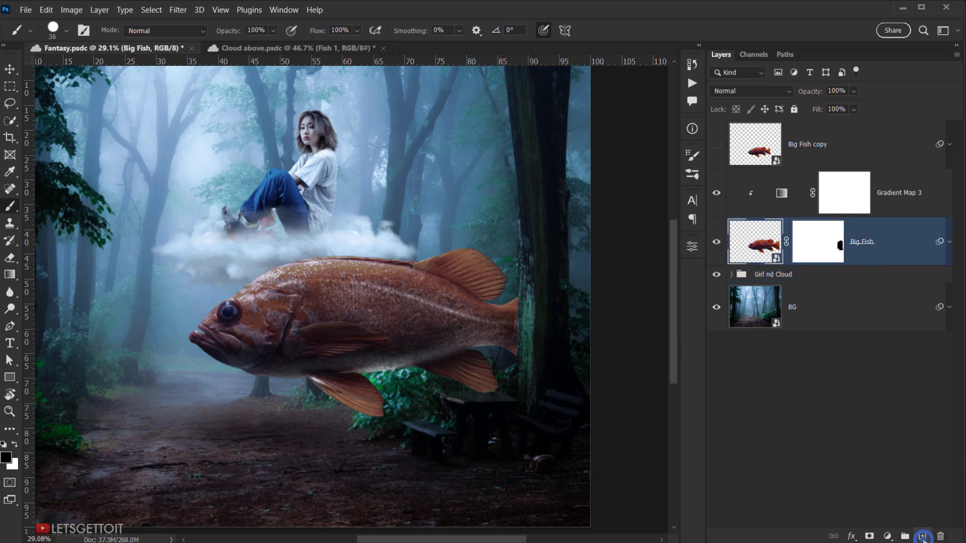
ctrl+click(924, 537)
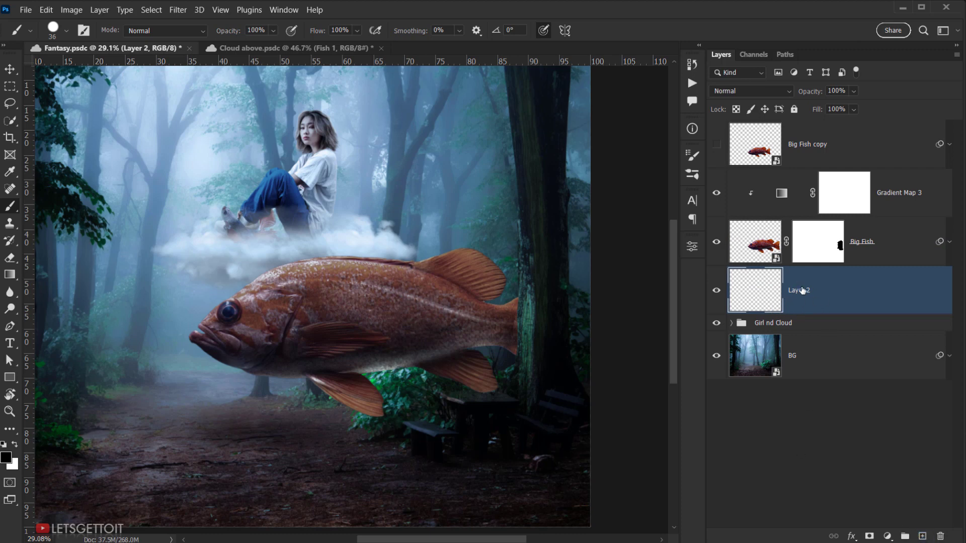
click(803, 292)
double_click(804, 289)
text(Shadow)
key(Return)
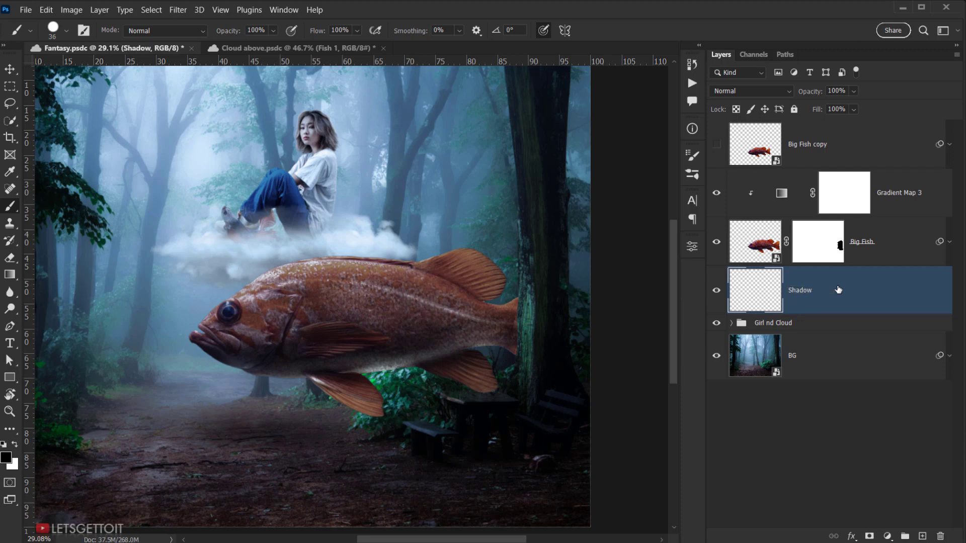
- Sample a dark tone from the ground and paint one soft 790 px spot on the Shadow layer beneath the fish
mouse_move(266, 353)
mouse_down()
mouse_move(347, 359)
mouse_move(351, 322)
mouse_up()
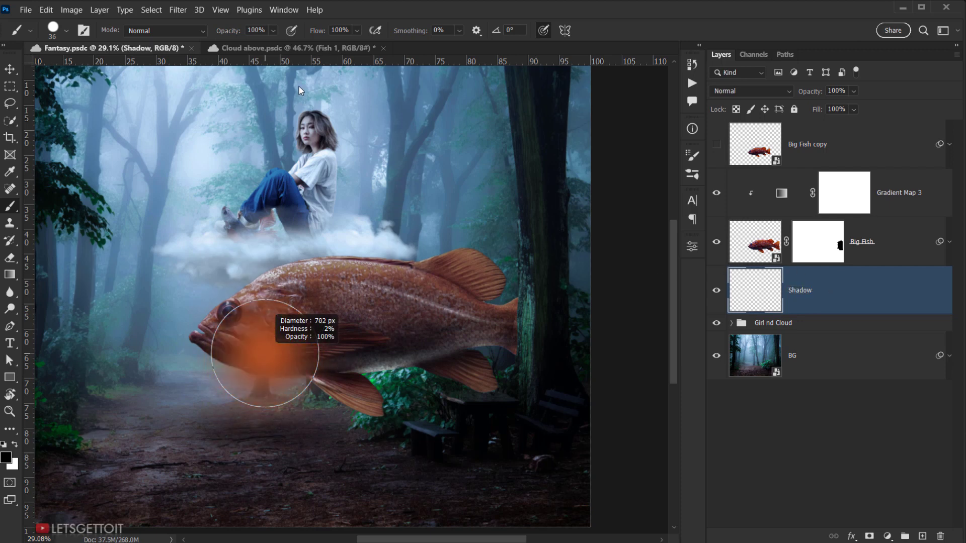
drag(350, 381, 336, 304)
mouse_move(233, 342)
mouse_down()
mouse_move(322, 362)
mouse_move(337, 381)
mouse_up()
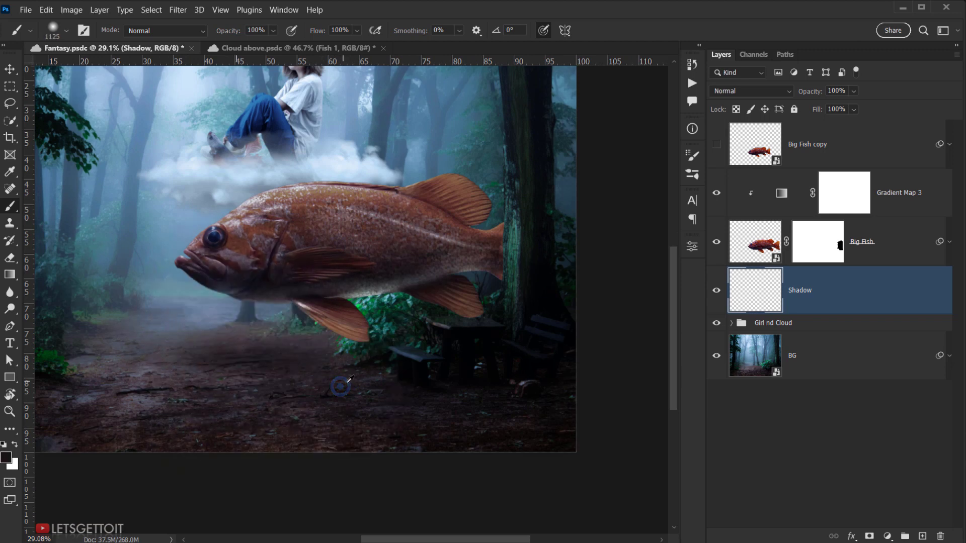
mouse_move(227, 199)
mouse_down()
mouse_move(240, 203)
mouse_move(222, 244)
mouse_move(209, 243)
mouse_up()
click(312, 371)
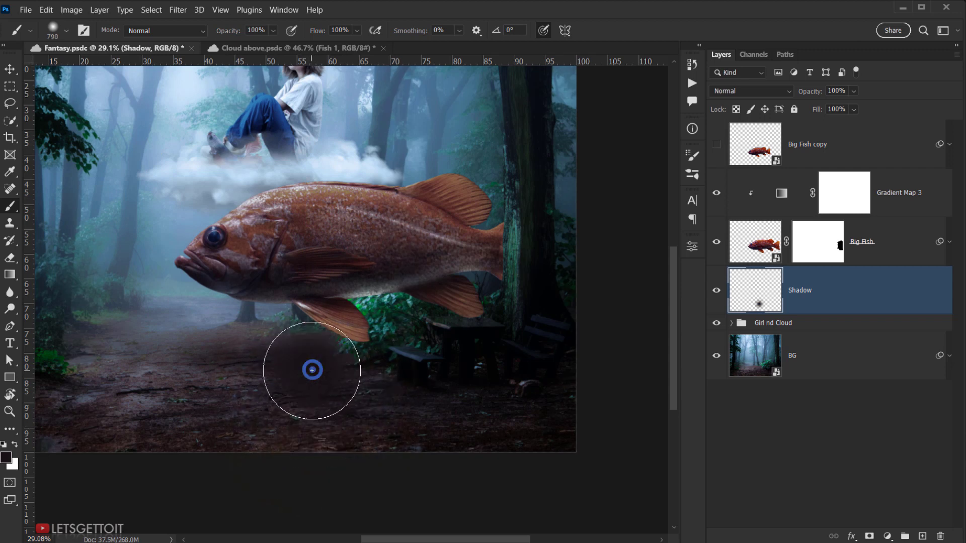
- Free-transform the shadow spot to about 187.5% width and 54.3% height, shifting it along the ground beneath the fish
key(ctrl+t)
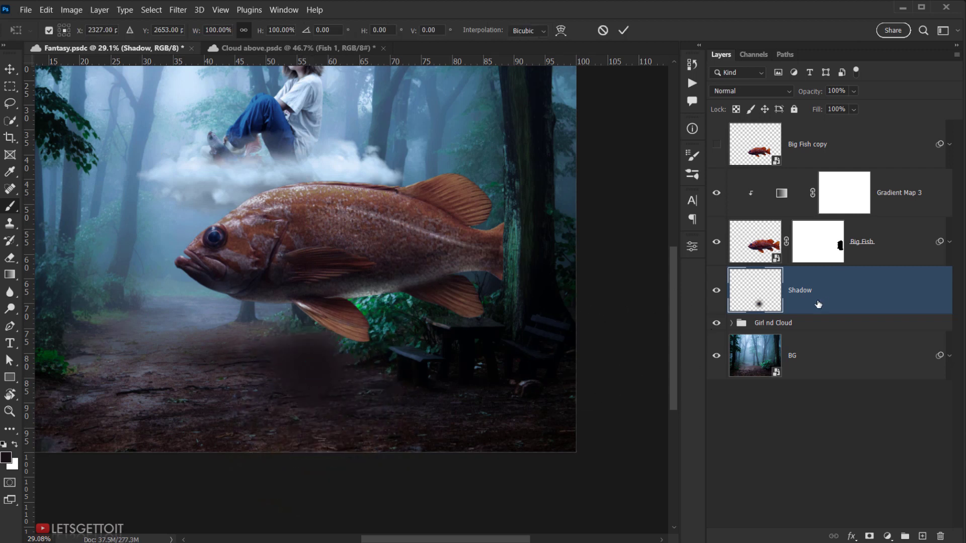
drag(312, 274, 312, 312)
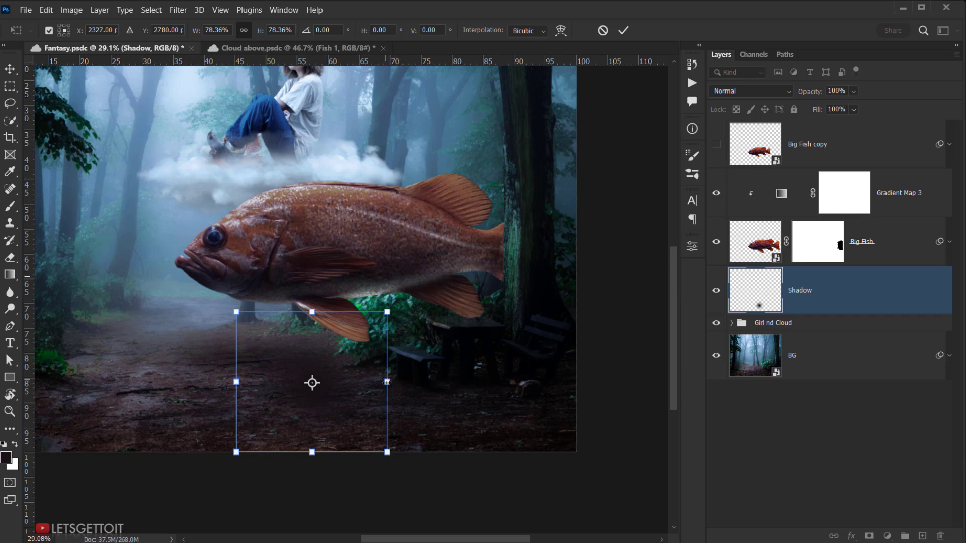
drag(387, 382, 493, 382)
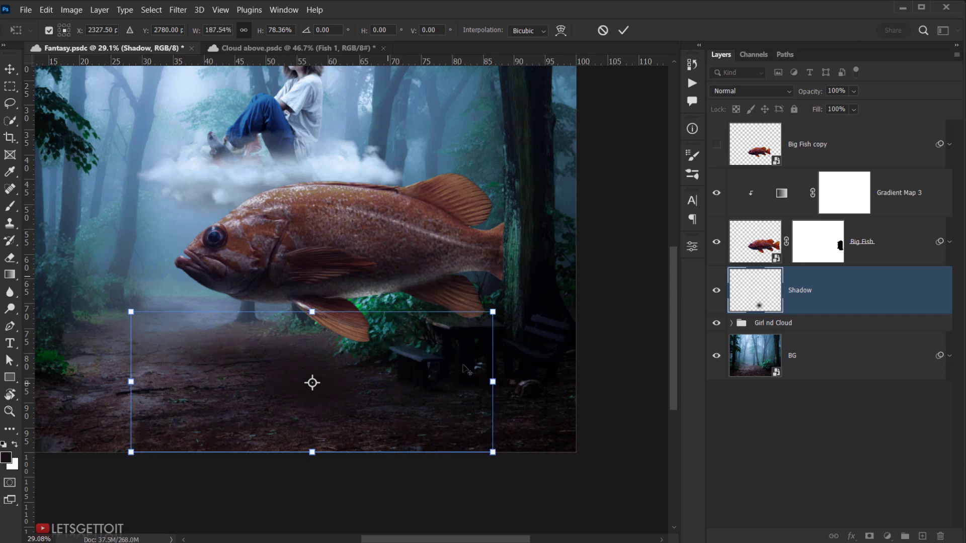
drag(312, 311, 312, 333)
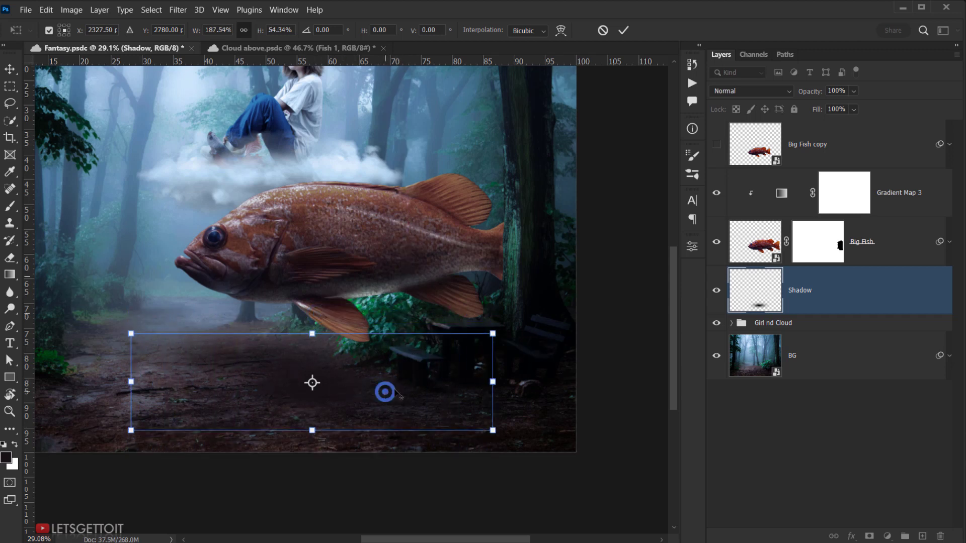
drag(384, 391, 400, 388)
drag(322, 390, 346, 391)
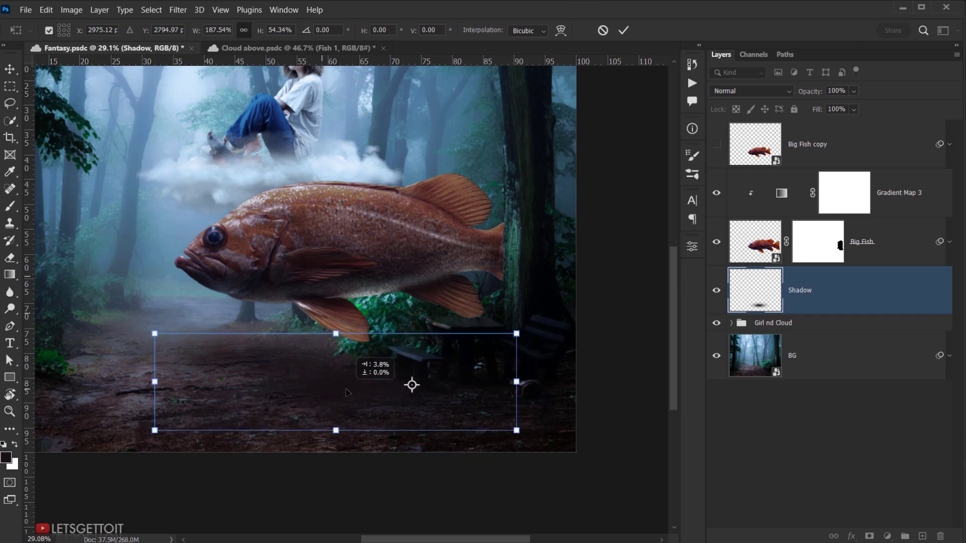
- Flatten the shadow to about 43% height, stretch it to about 250% width under the fish, and apply the transform
drag(410, 388, 380, 400)
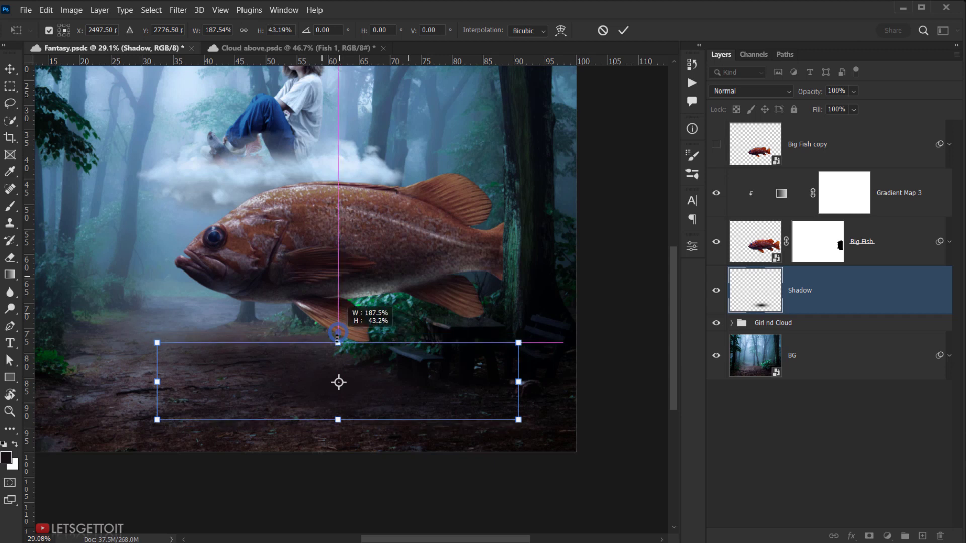
drag(338, 332, 338, 343)
drag(157, 382, 90, 391)
drag(400, 406, 389, 406)
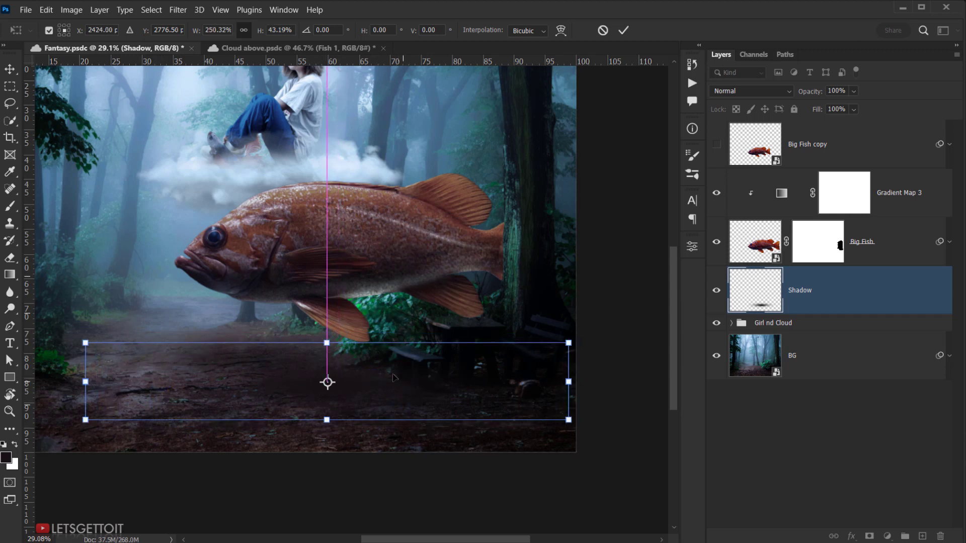
click(623, 33)
key(b)
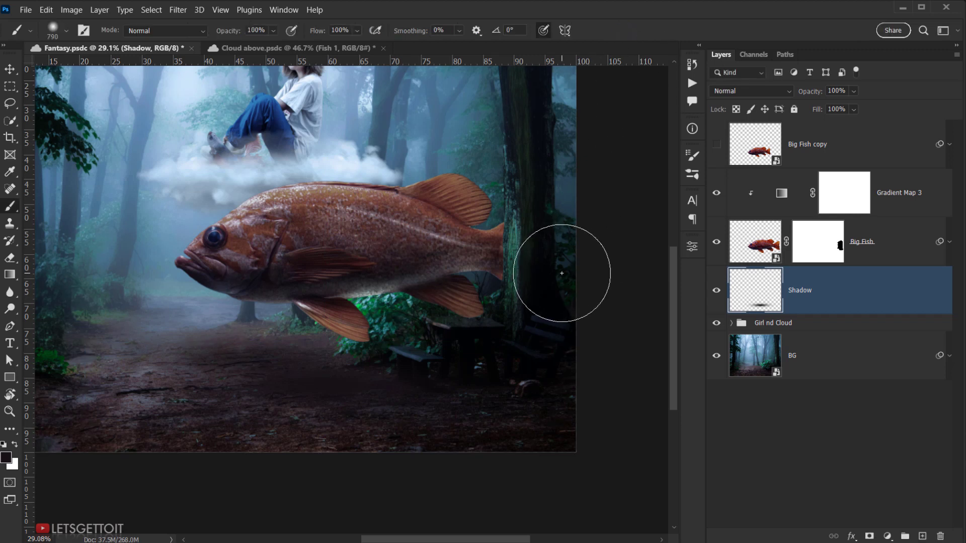
- Set the Shadow layer's blend mode to Multiply and its opacity to 50%, then deselect the layer
click(764, 91)
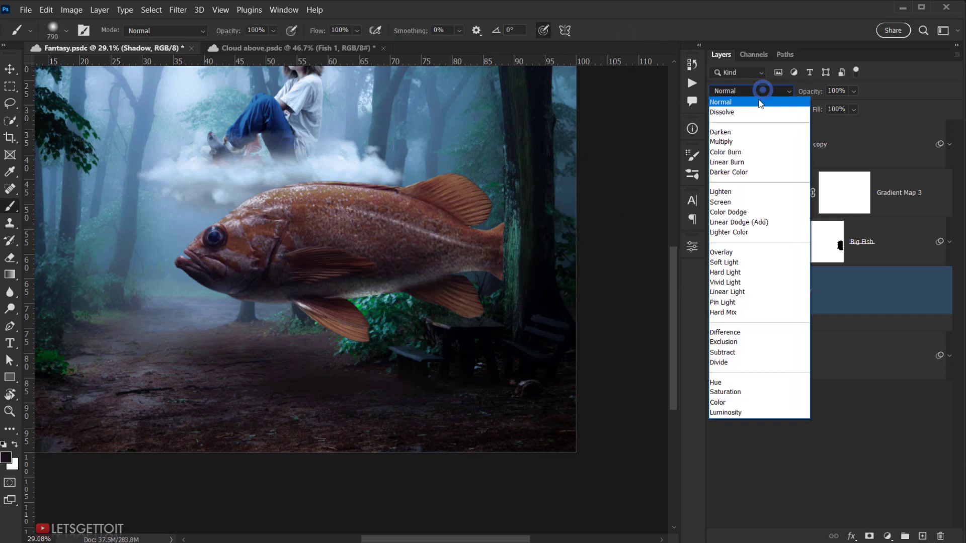
click(745, 141)
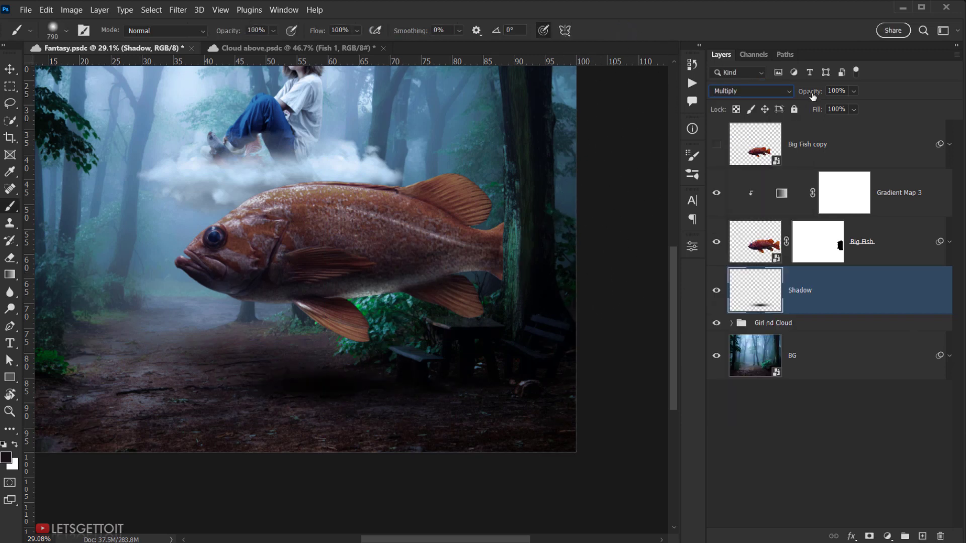
click(853, 91)
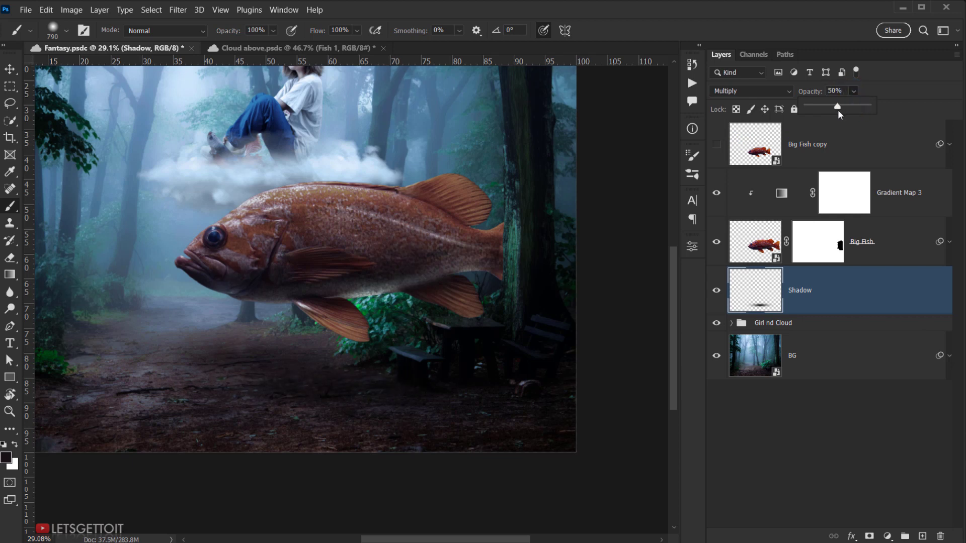
click(784, 396)
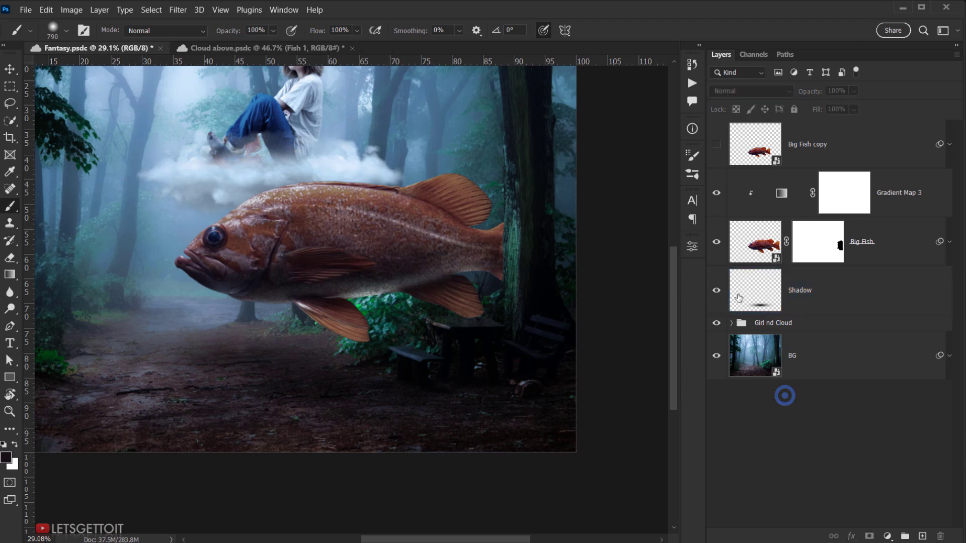
- Toggle the Shadow layer's visibility to compare the ground with and without the fish's shadow
click(714, 291)
click(714, 291)
click(714, 291)
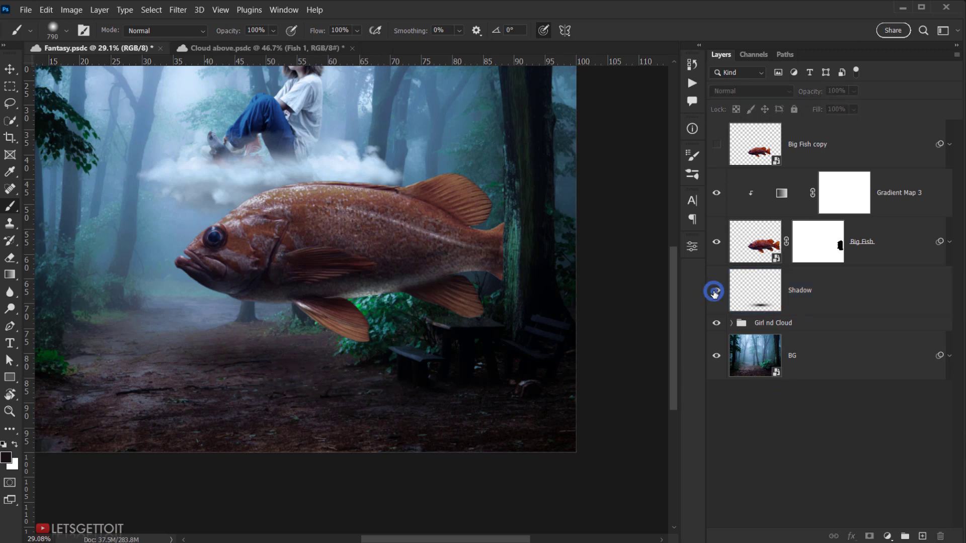
click(714, 292)
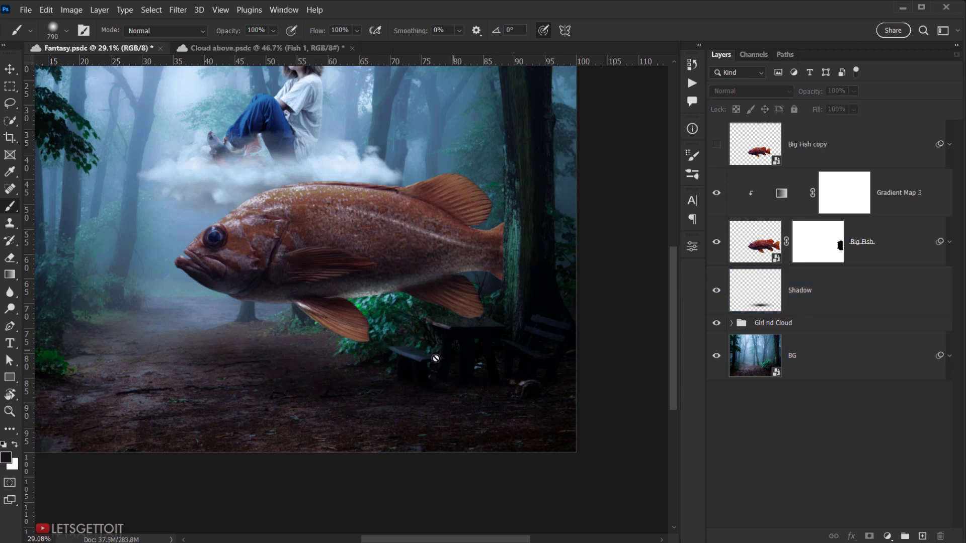
- Free-transform the Shadow layer to about 95.6% width and 66% height, shift it slightly down the ground, and apply the transform
click(764, 289)
key(ctrl+t)
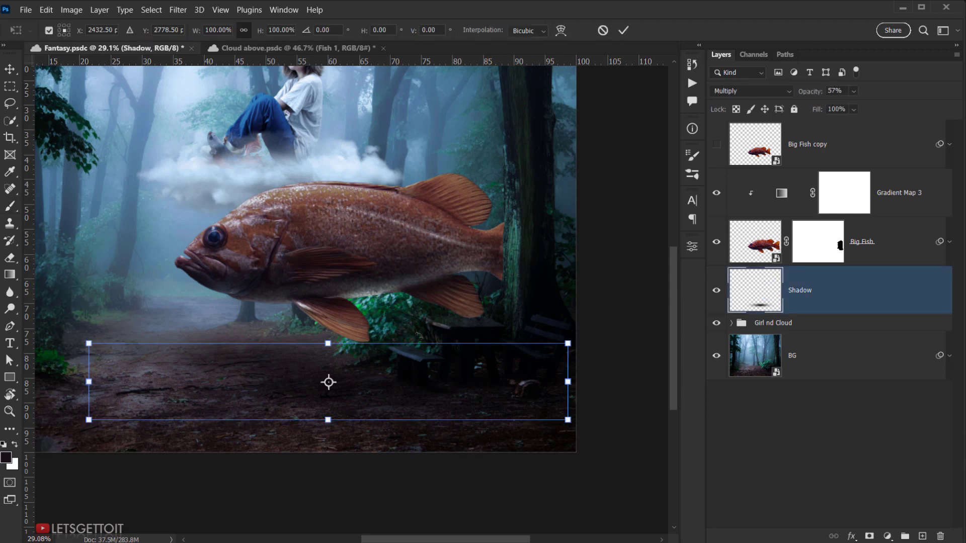
drag(86, 381, 128, 381)
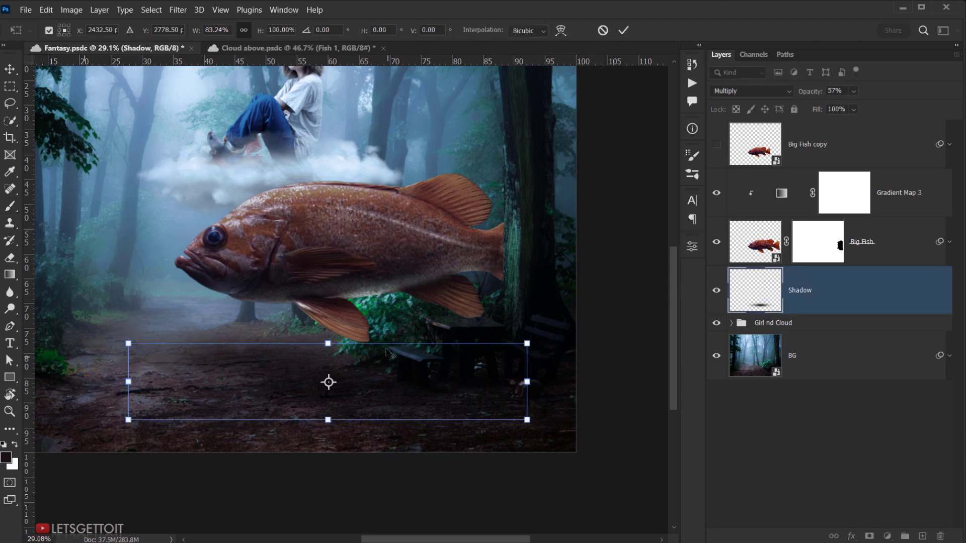
drag(328, 344, 328, 356)
drag(362, 384, 367, 397)
drag(527, 390, 556, 390)
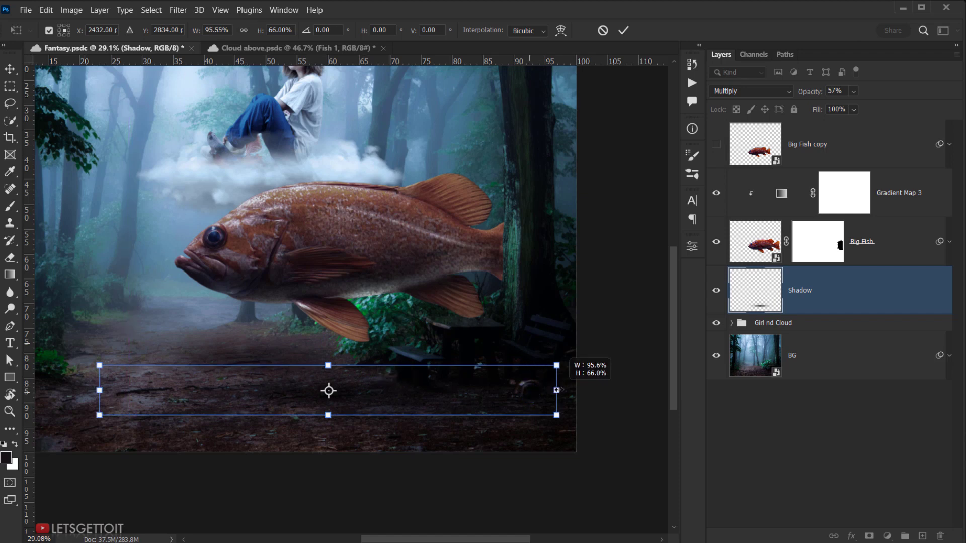
click(624, 30)
key(b)
- Set the Shadow layer's opacity to 47% and check how the big fish sits in the composite
scroll(364, 327, down, 5)
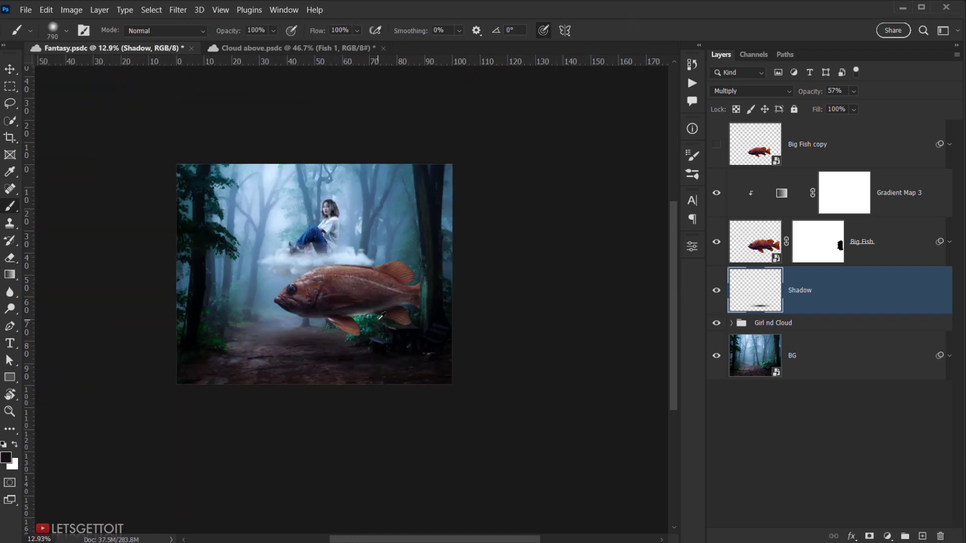
scroll(402, 347, up, 3)
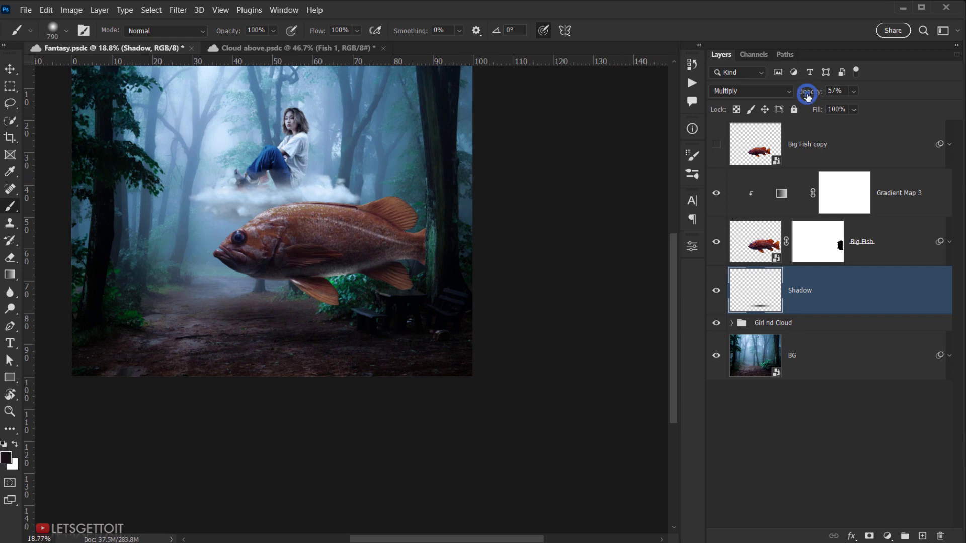
scroll(236, 337, down, 3)
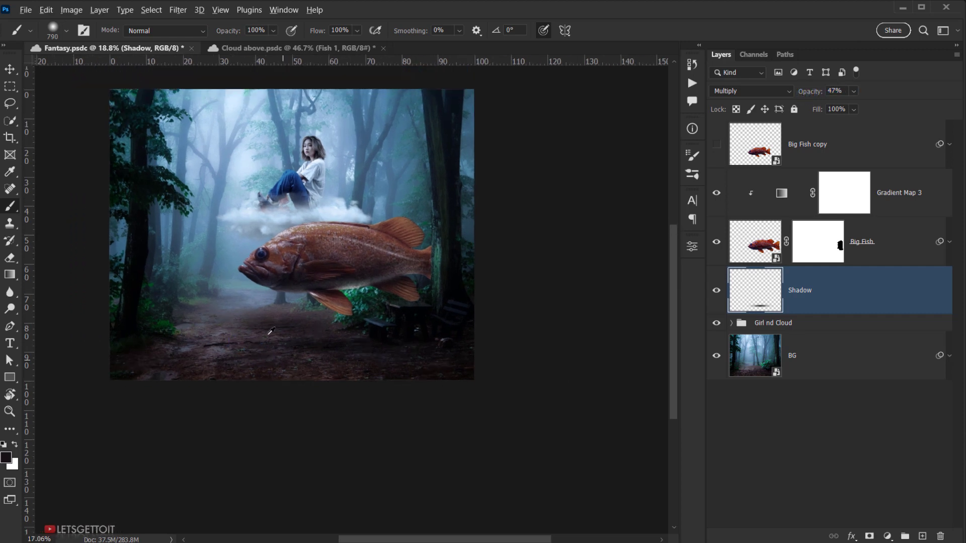
scroll(266, 306, up, 4)
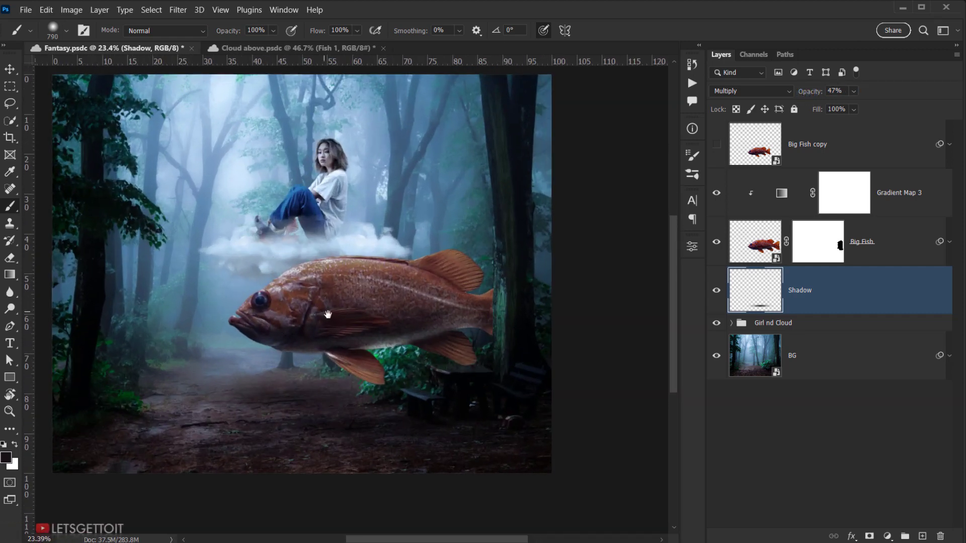
scroll(270, 297, up, 3)
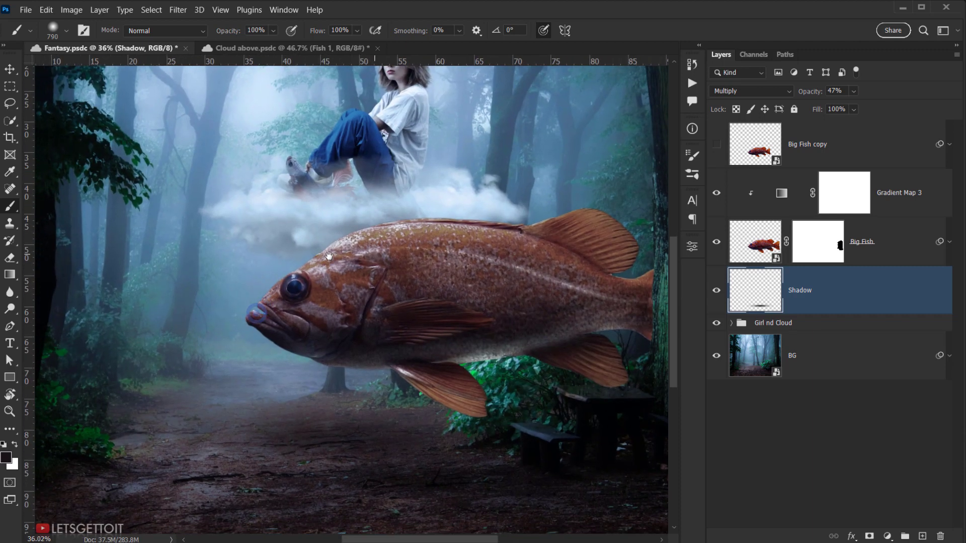
scroll(312, 260, up, 1)
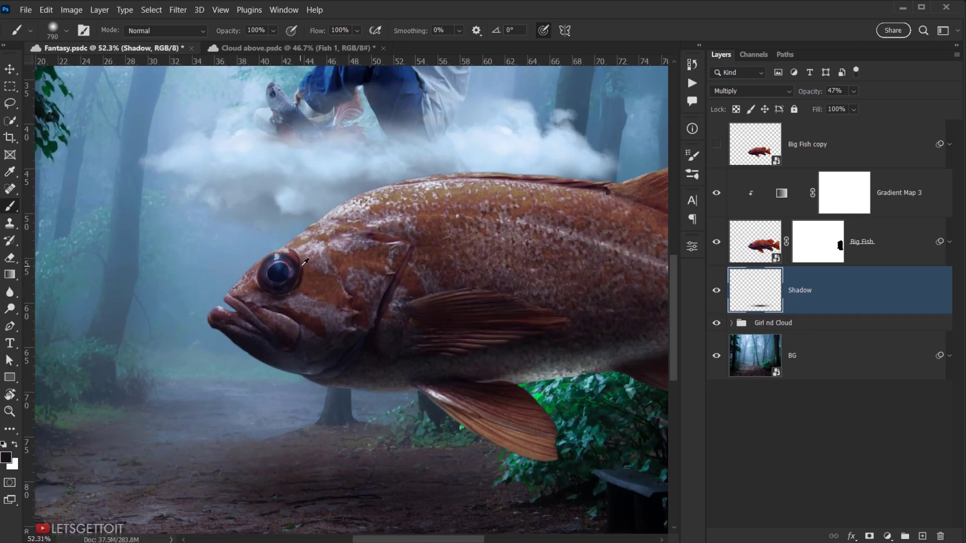
scroll(311, 260, down, 3)
- Show the Big Fish copy layer and move it below the Girl nd Cloud group, directly above BG
click(794, 146)
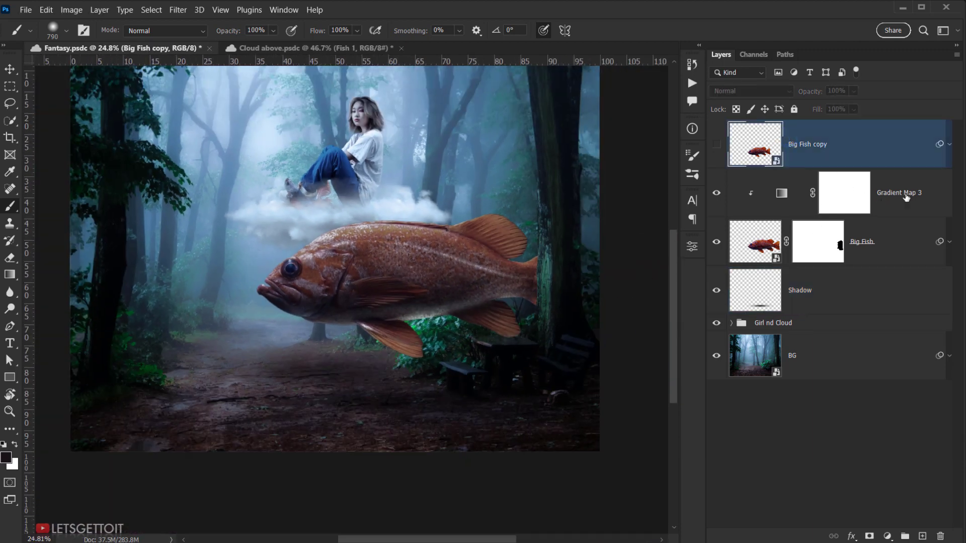
click(913, 193)
click(815, 145)
click(715, 144)
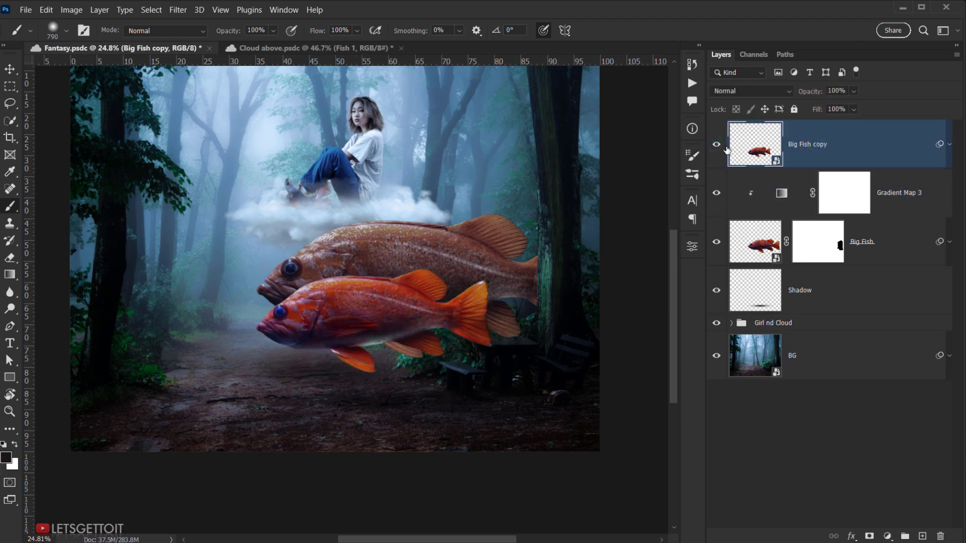
alt+scroll(316, 308, up, 3)
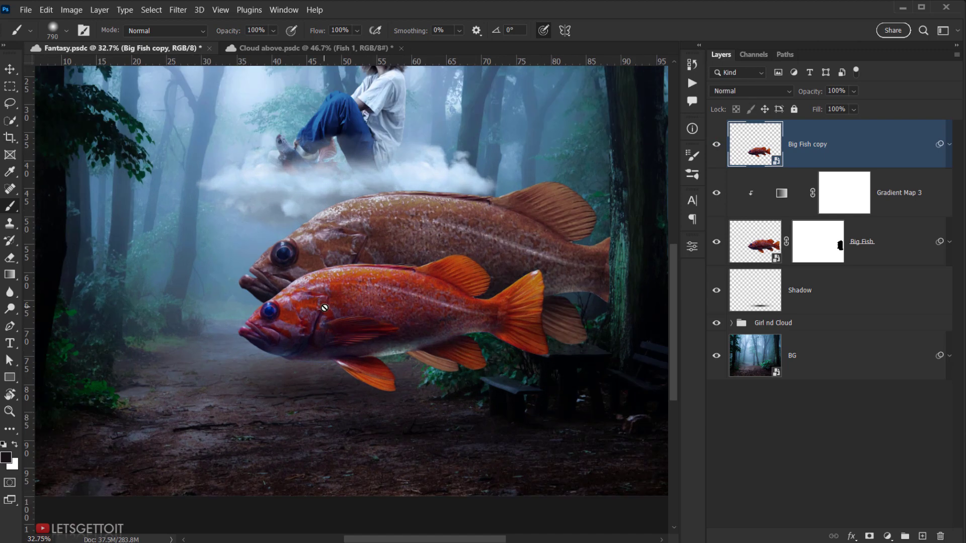
drag(812, 145, 759, 343)
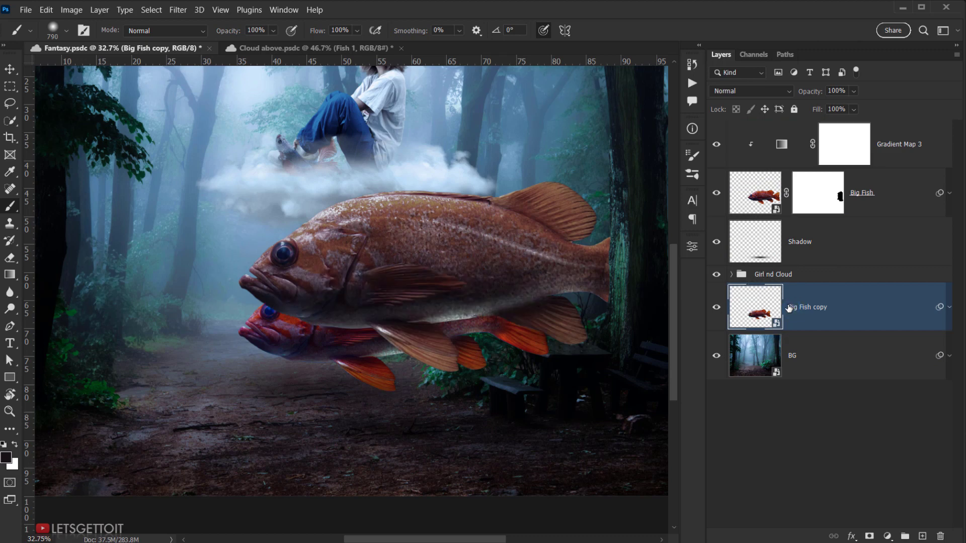
- Free-transform Big Fish copy, scaling it to about 46.7% and placing it among the trees in front of the big fish's mouth
key(ctrl+t)
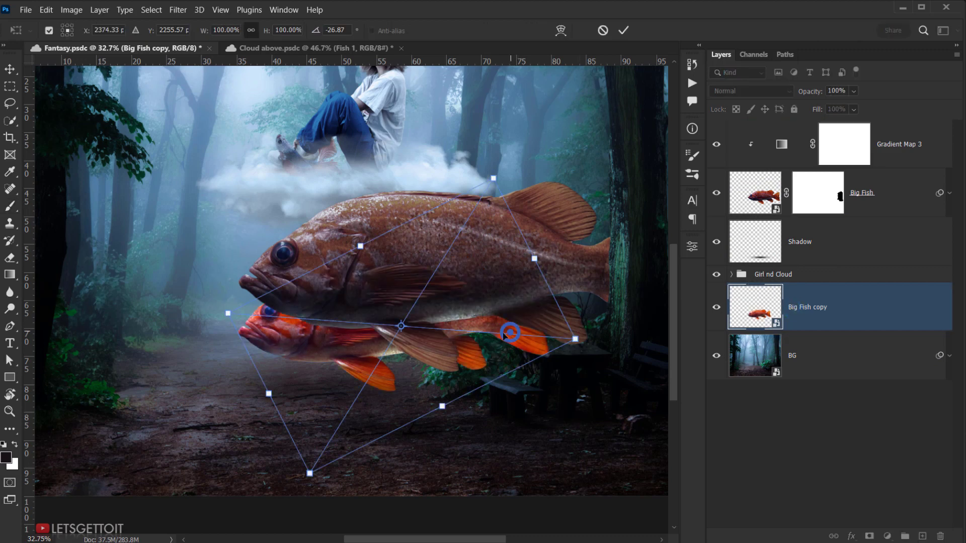
drag(539, 326, 398, 241)
drag(397, 177, 247, 245)
drag(208, 274, 189, 231)
drag(131, 236, 246, 304)
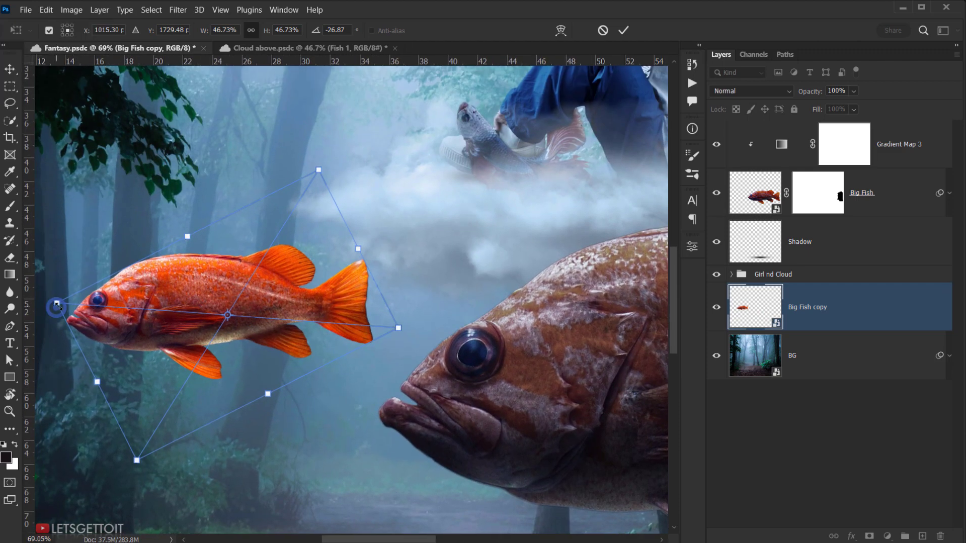
- Refine the small fish copy to about 45% scale and a -25° rotation, nudge it into place, and apply the transform
drag(57, 305, 69, 306)
mouse_move(267, 354)
mouse_down()
mouse_move(260, 347)
mouse_move(269, 338)
mouse_up()
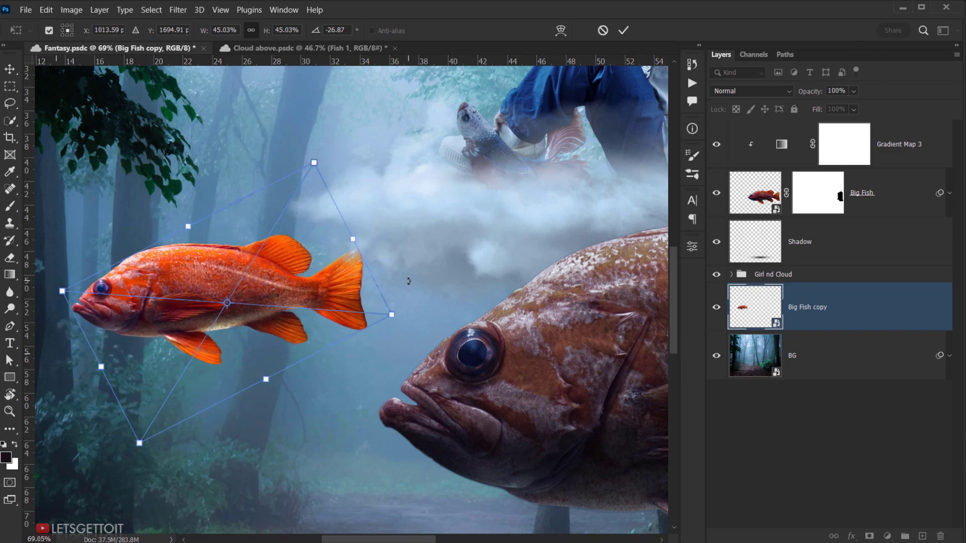
drag(408, 282, 404, 288)
mouse_move(329, 283)
mouse_down()
mouse_move(319, 291)
mouse_move(330, 291)
mouse_up()
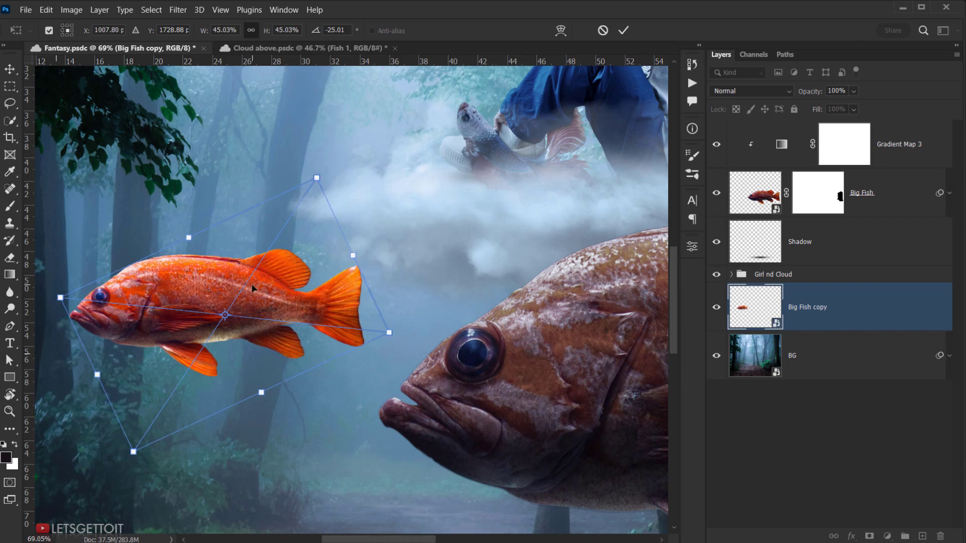
click(624, 32)
key(b)
scroll(398, 236, down, 5)
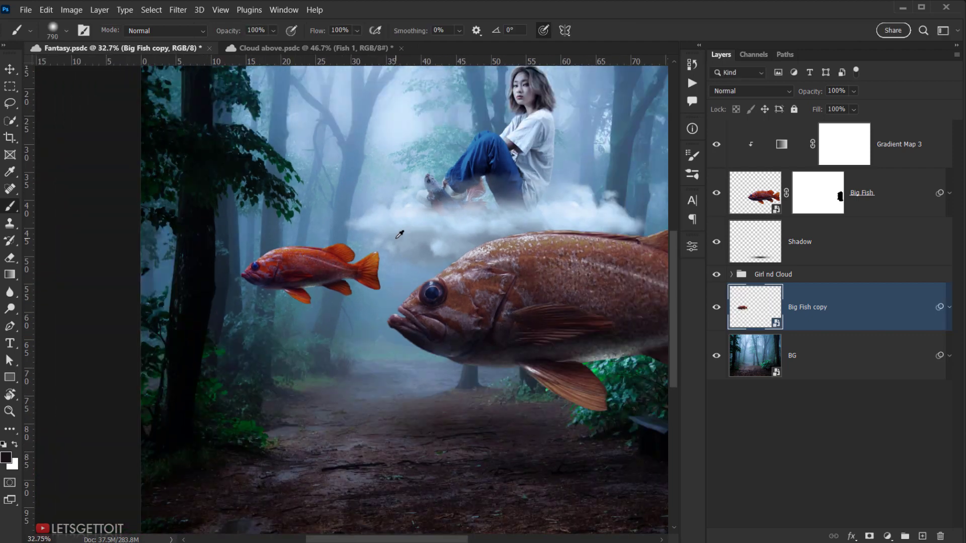
- Duplicate Gradient Map 3 above Big Fish copy, clip it to that layer, and compare the fish with and without it
scroll(351, 269, up, 6)
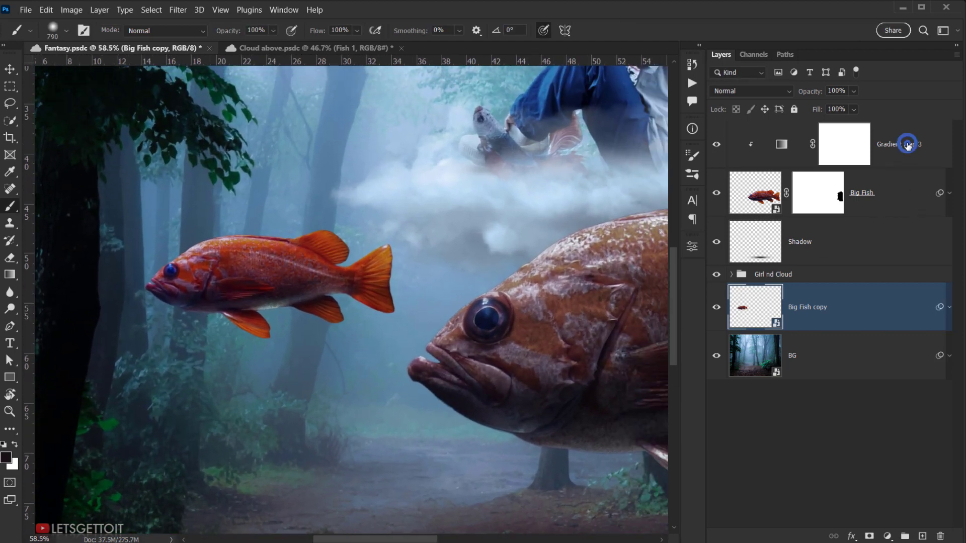
click(907, 144)
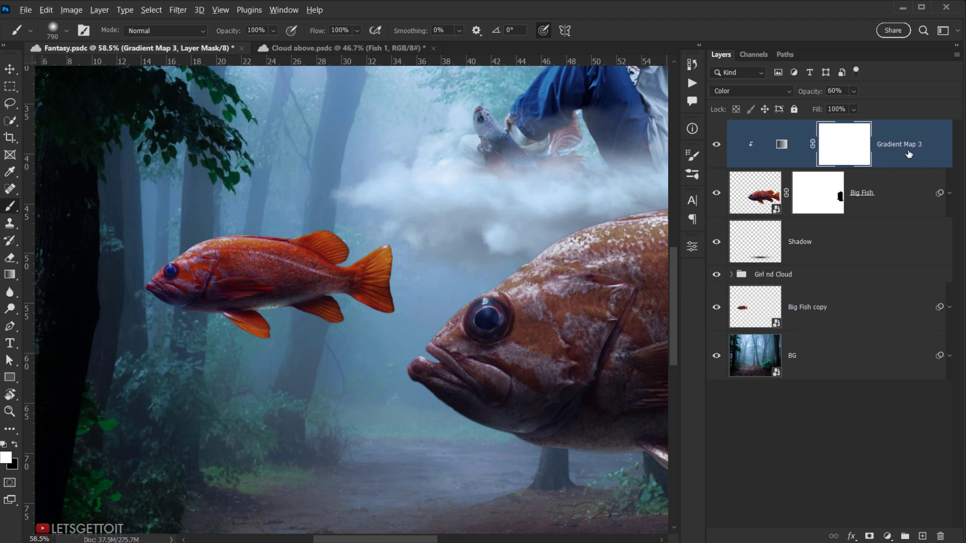
drag(912, 153, 875, 292)
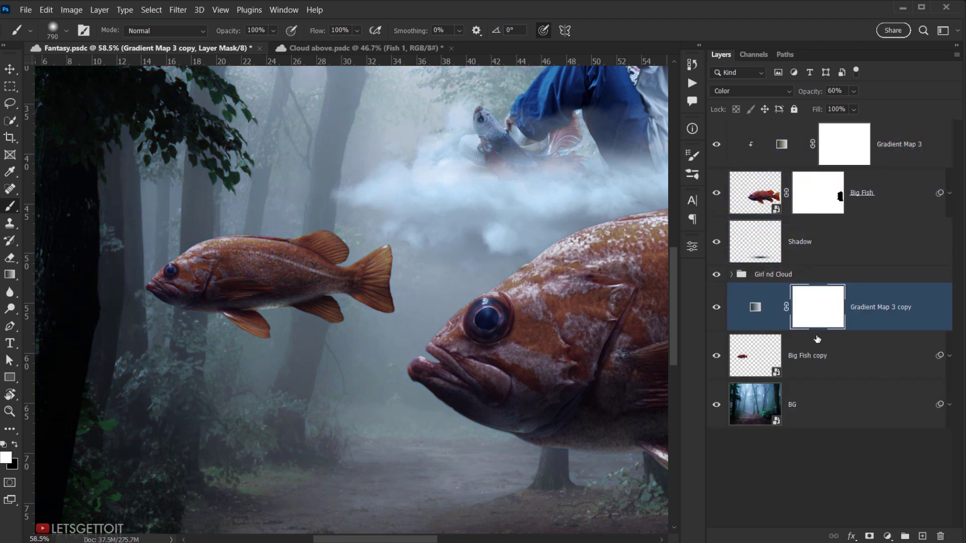
alt+click(896, 332)
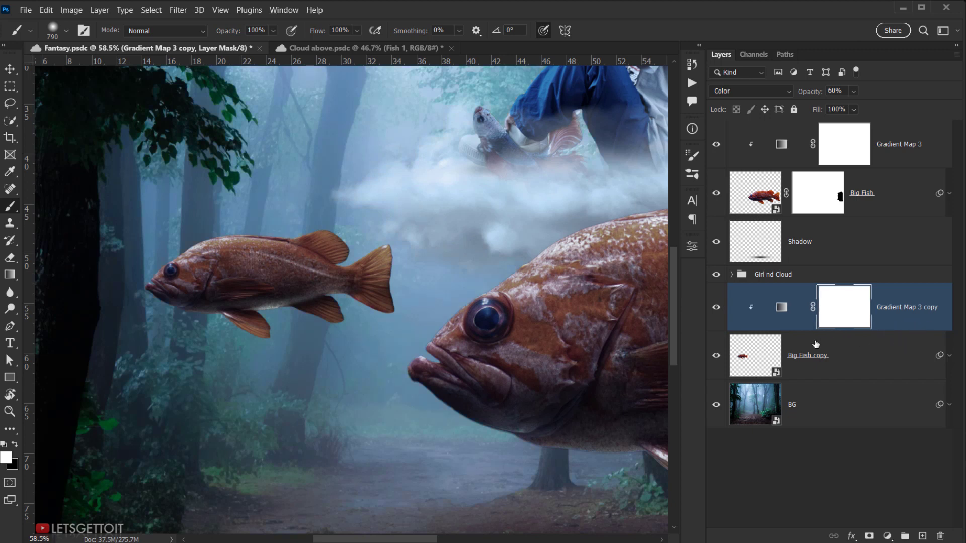
click(722, 311)
click(722, 311)
- Add a layer mask to Big Fish copy and make the mask active
click(841, 362)
scroll(375, 329, down, 2)
scroll(316, 261, up, 6)
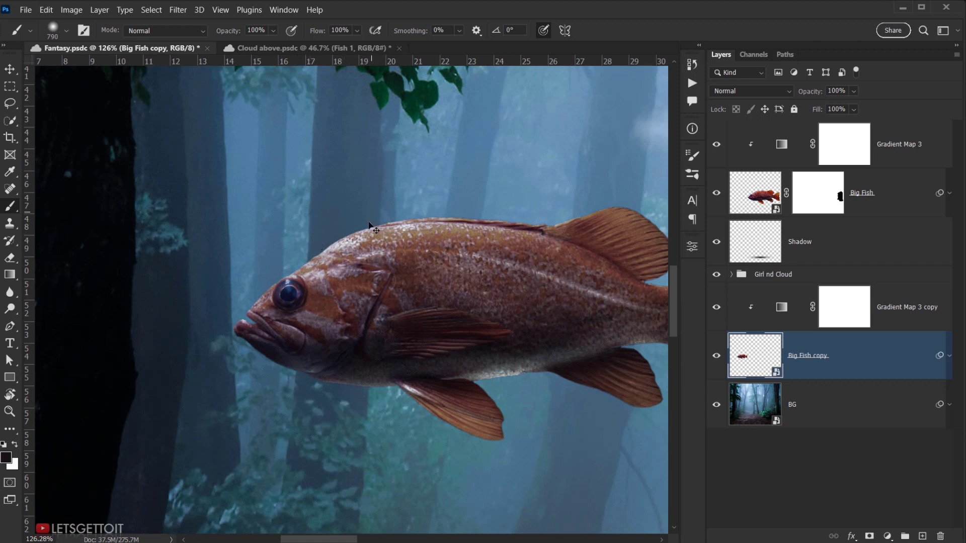
click(840, 375)
click(871, 538)
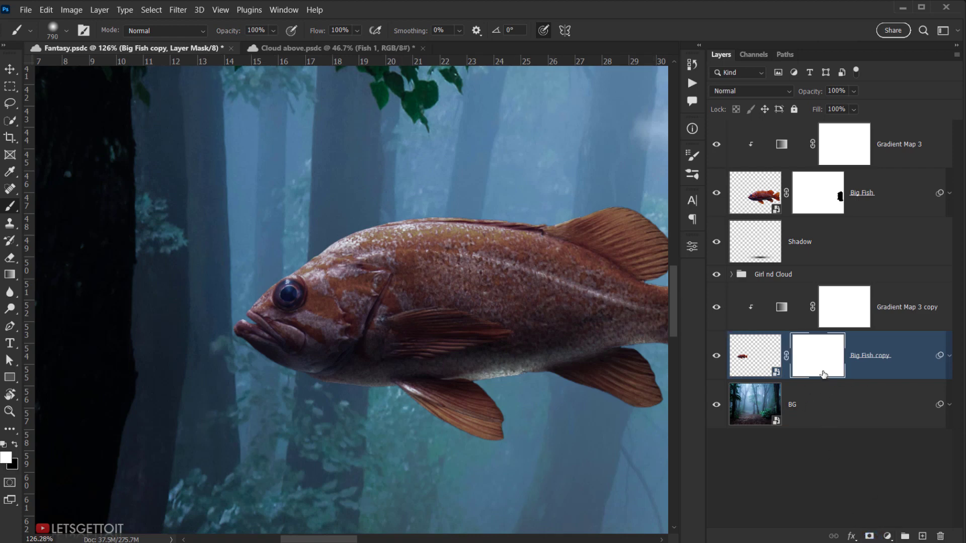
click(822, 371)
- Paint black on the mask with a soft brush of about 99 px to hide the fish where it crosses the tree trunk
mouse_move(301, 299)
mouse_down()
mouse_move(119, 302)
mouse_move(282, 282)
mouse_move(317, 243)
mouse_up()
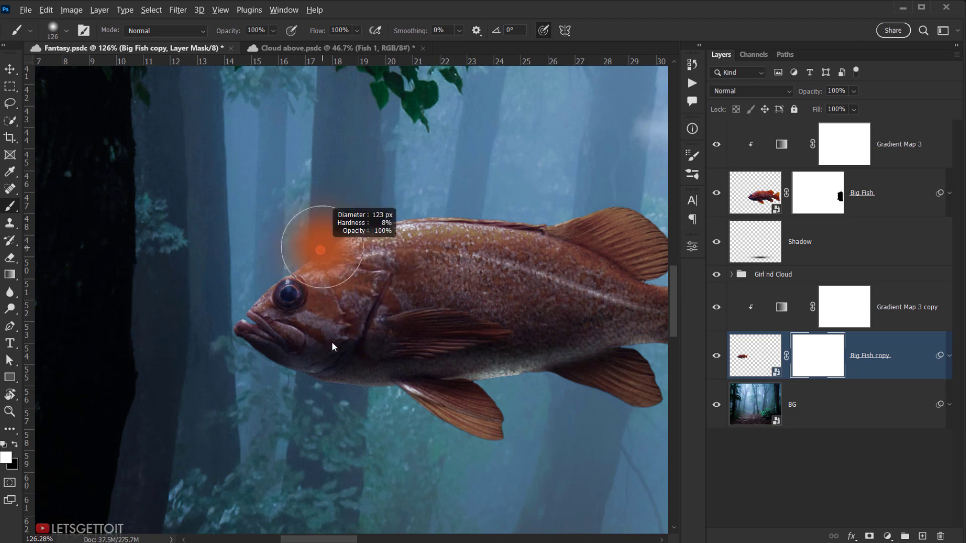
key(x)
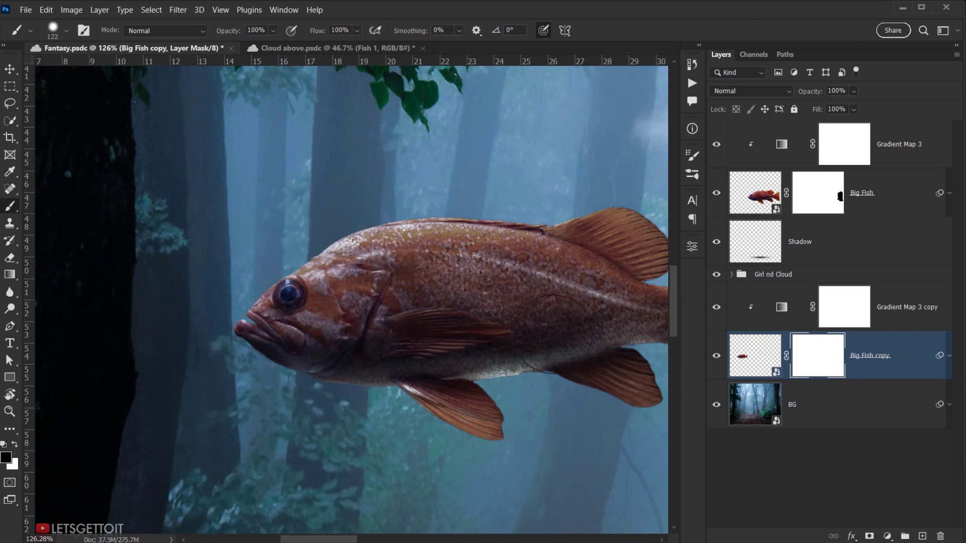
drag(335, 260, 323, 260)
mouse_move(343, 227)
mouse_down()
mouse_move(333, 306)
mouse_move(328, 256)
mouse_move(338, 389)
mouse_move(354, 207)
mouse_move(339, 265)
mouse_up()
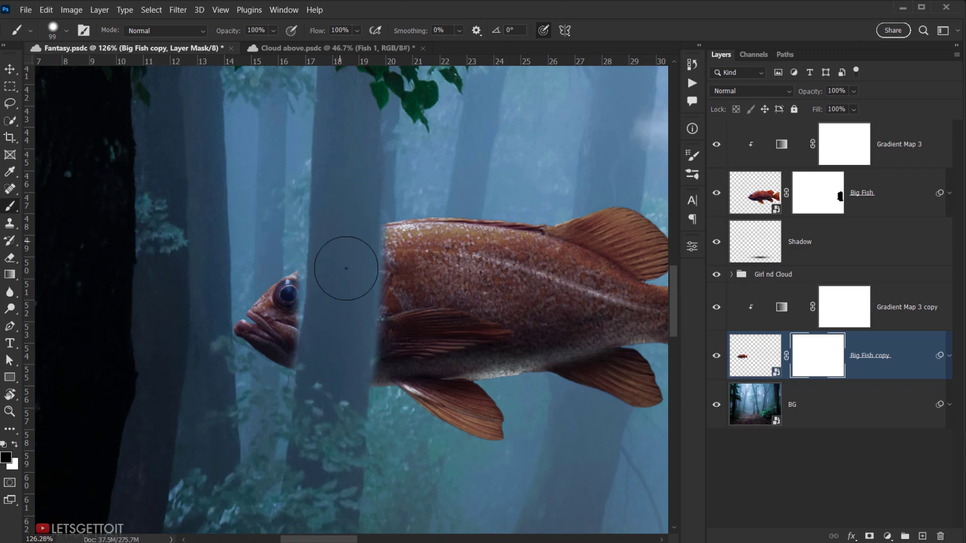
- Paint white on the mask with a harder 48 px brush to restore the fish's head cleanly up to the trunk's edge
scroll(334, 349, up, 3)
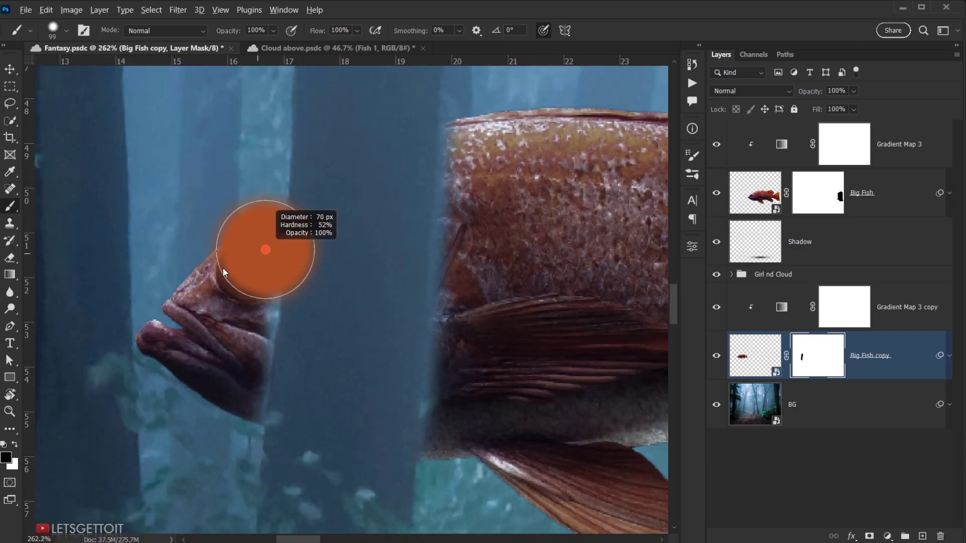
drag(272, 455, 273, 478)
scroll(223, 292, up, 2)
key(x)
drag(250, 194, 216, 205)
mouse_move(261, 176)
mouse_down()
mouse_move(265, 161)
mouse_move(270, 175)
mouse_move(259, 172)
mouse_up()
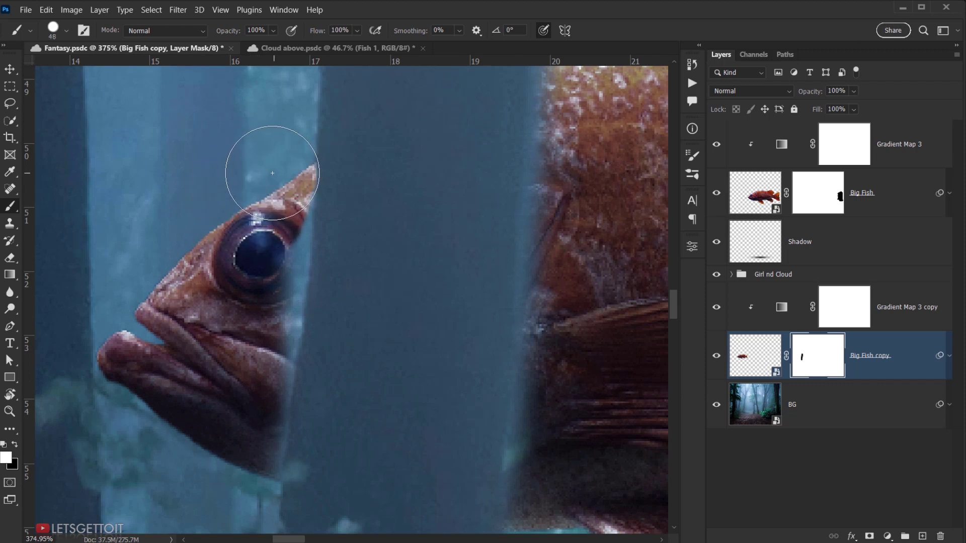
click(271, 173)
shift+click(250, 347)
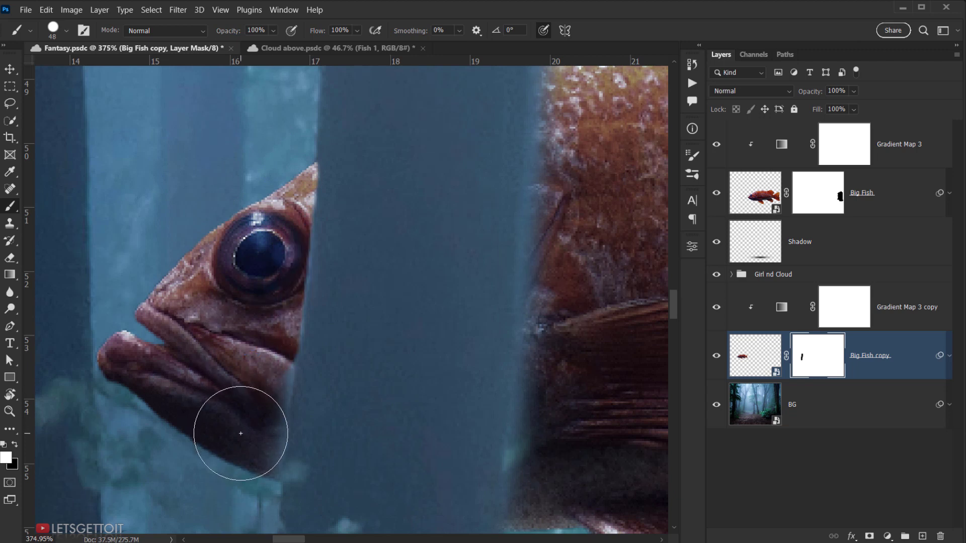
shift+click(240, 434)
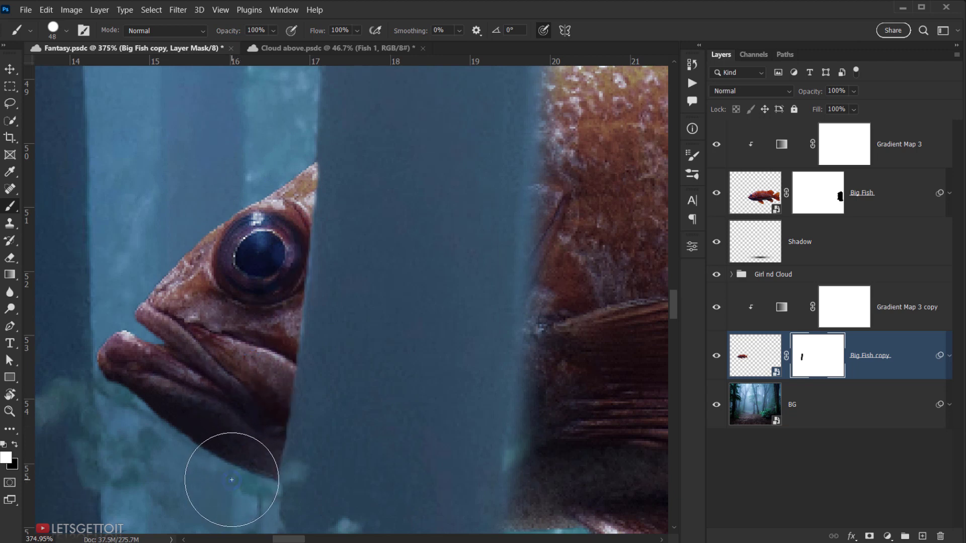
shift+click(236, 474)
- Restore the fish's body along the trunk's other edge with straight white strokes on the mask, then check the whole fish
click(552, 505)
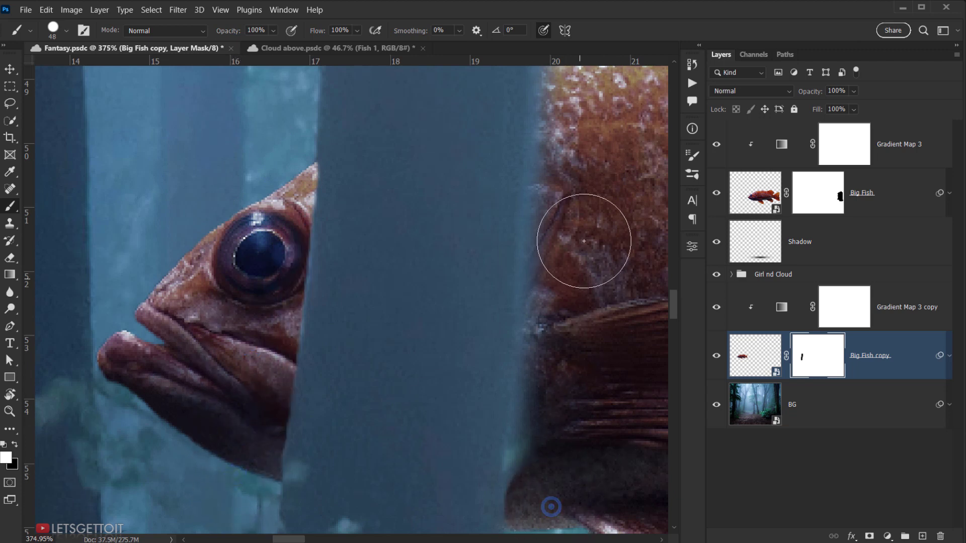
shift+click(568, 186)
drag(588, 179, 580, 326)
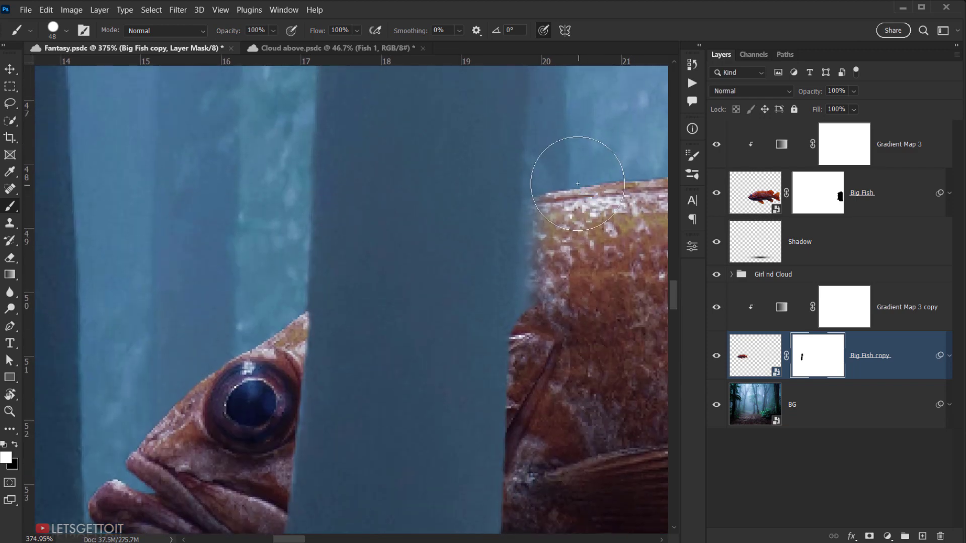
shift+click(570, 186)
scroll(572, 304, down, 10)
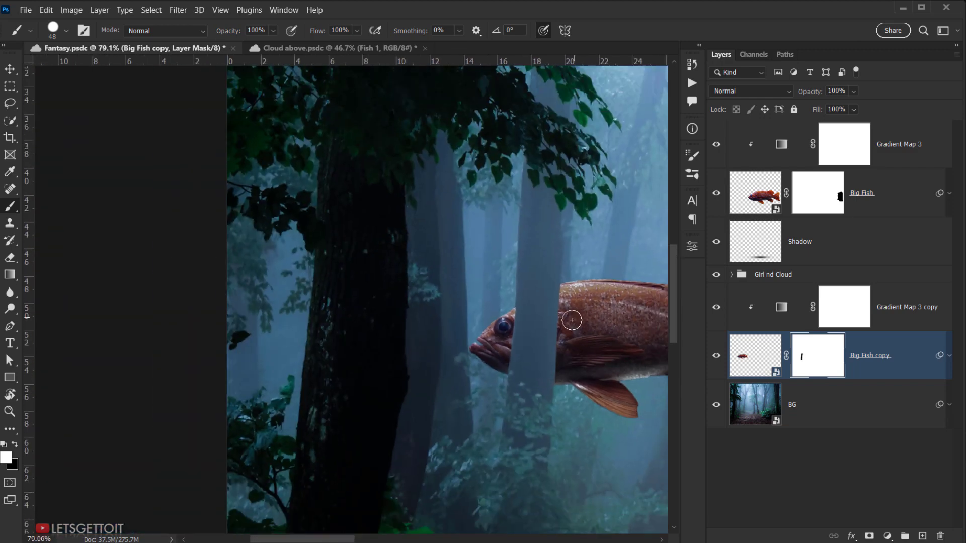
mouse_move(557, 324)
mouse_down()
mouse_move(408, 292)
mouse_move(215, 272)
mouse_move(253, 278)
mouse_up()
scroll(226, 296, up, 3)
scroll(253, 278, down, 5)
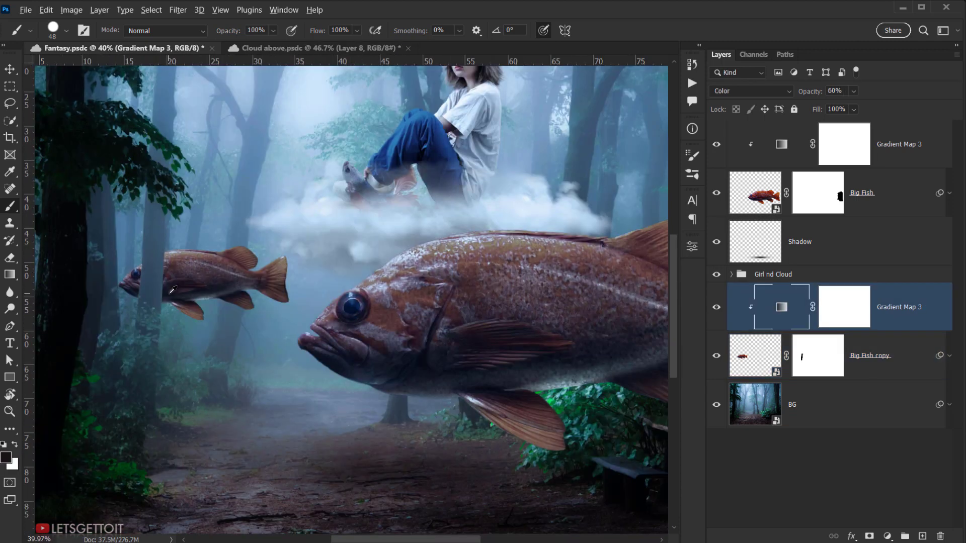
- Compare the small fish with and without its Gradient Map 3 adjustment to judge how well its colour fits the forest
scroll(192, 287, up, 2)
drag(192, 286, 281, 280)
scroll(242, 287, down, 3)
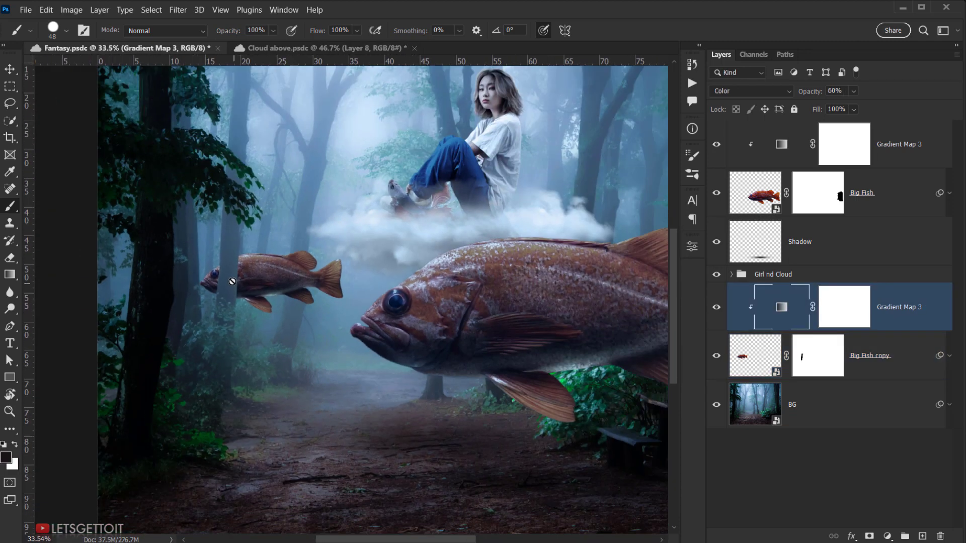
click(718, 308)
click(718, 307)
click(717, 308)
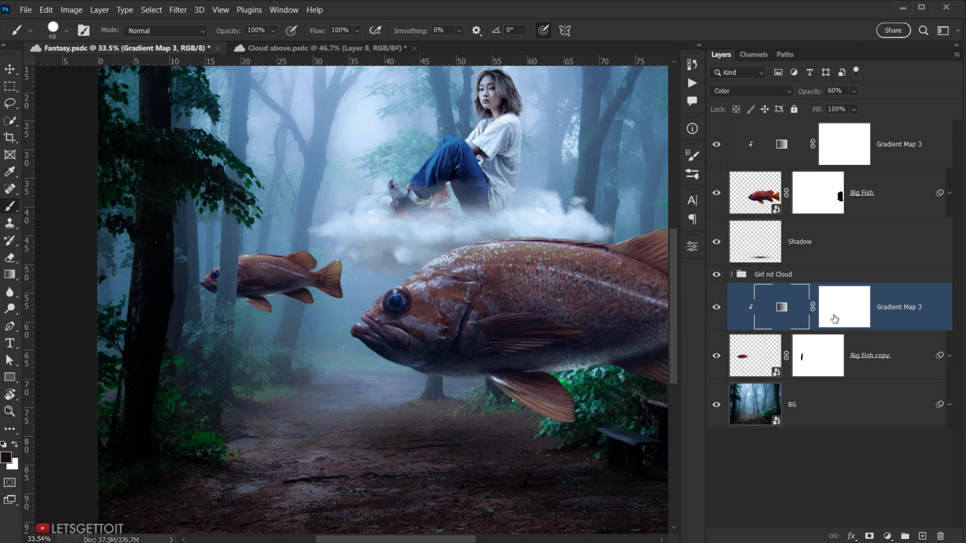
click(719, 310)
click(719, 309)
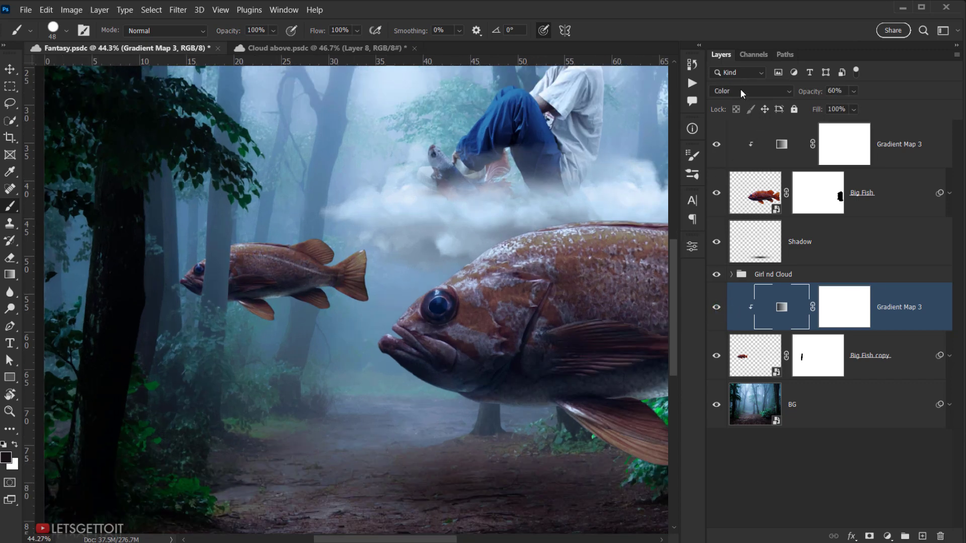
- Set the small fish's Gradient Map 3 to Normal blending at 77% opacity and compare the fish with and without it
click(742, 93)
click(738, 95)
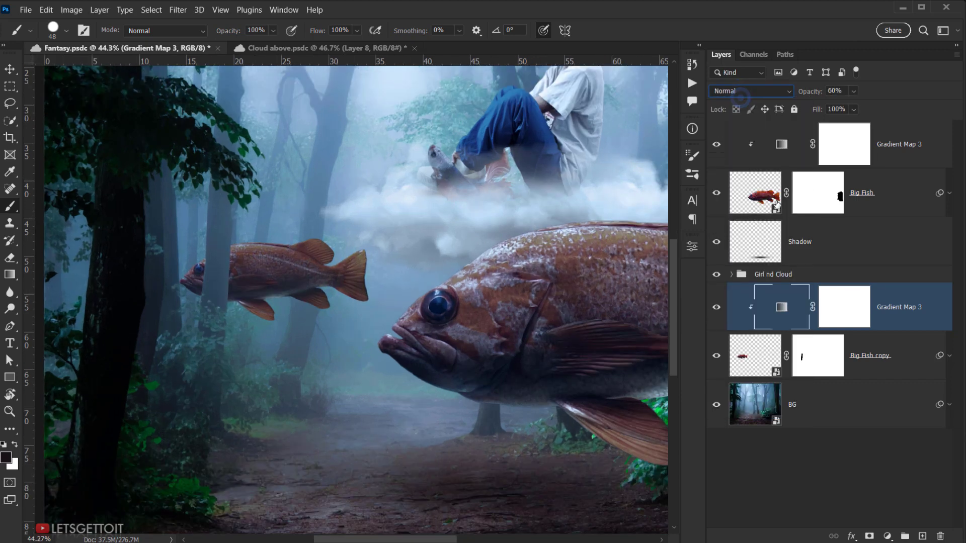
click(719, 309)
click(719, 308)
drag(808, 92, 833, 101)
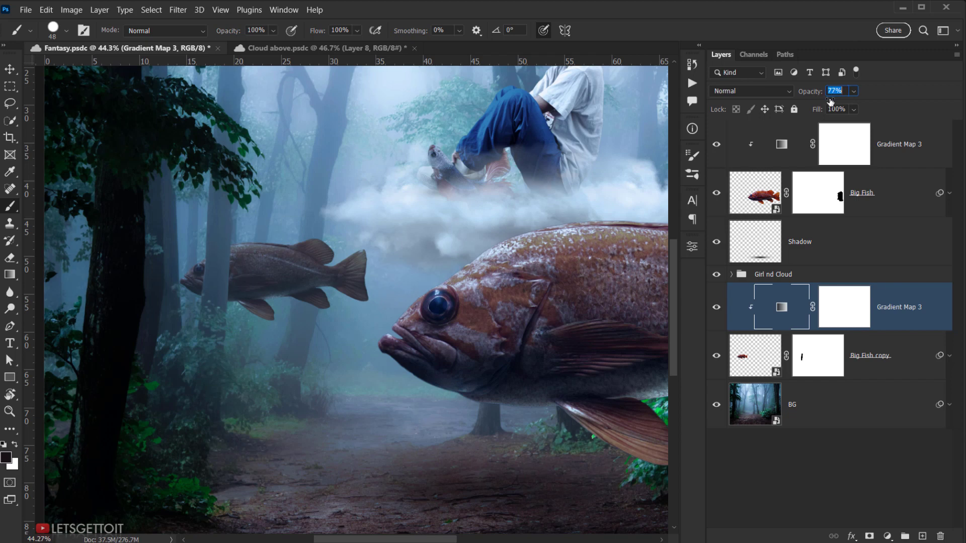
drag(347, 317, 382, 295)
scroll(297, 269, up, 4)
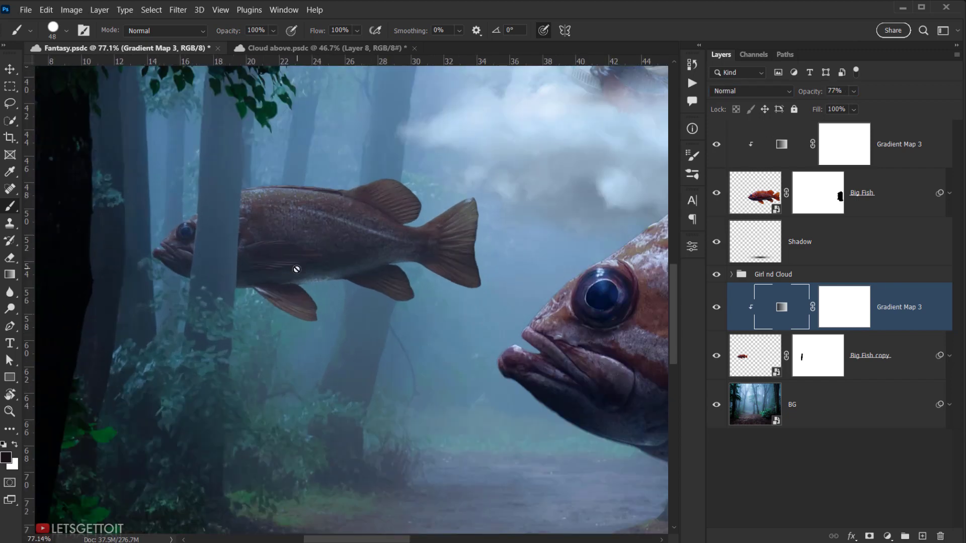
click(717, 307)
click(717, 307)
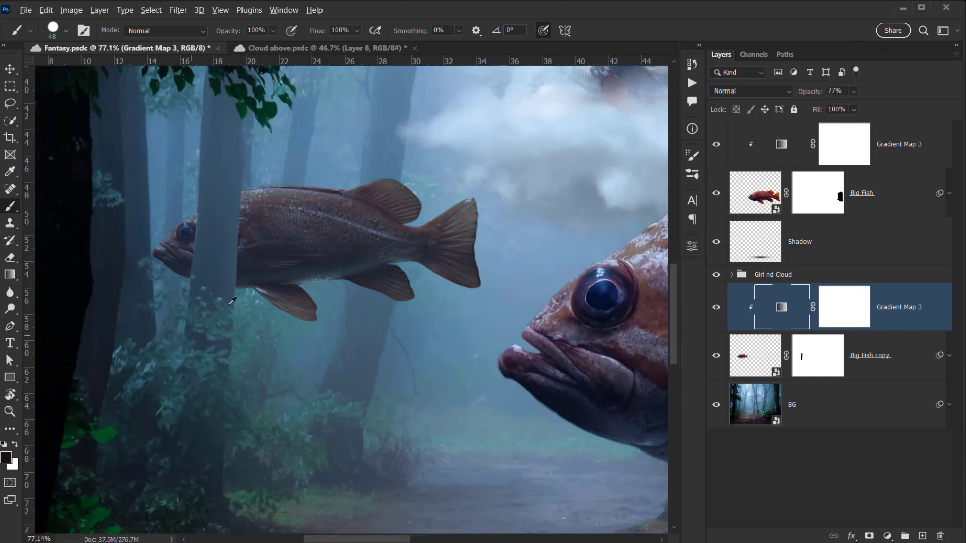
- Create a new empty layer directly below Big Fish copy and name it Shadow
scroll(257, 287, down, 4)
scroll(257, 286, down, 1)
scroll(257, 289, up, 4)
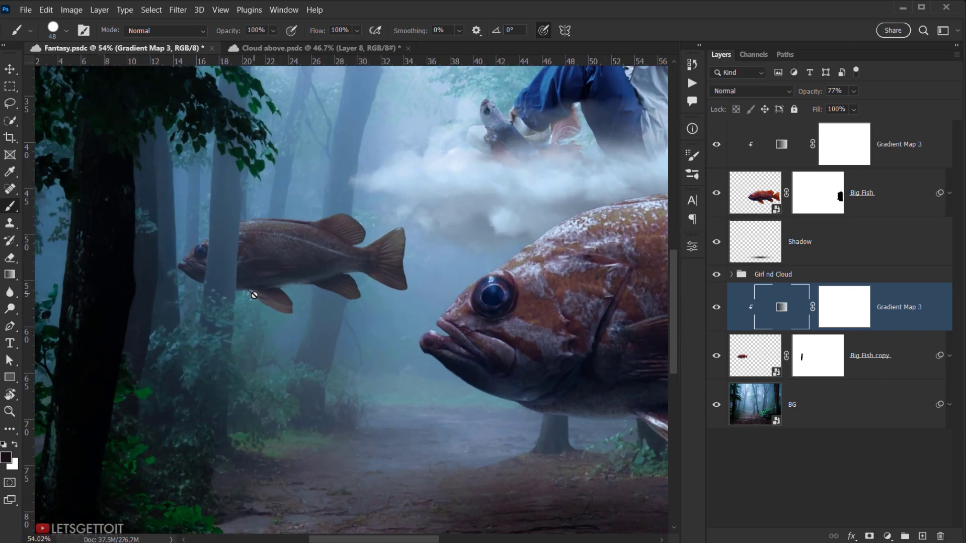
scroll(308, 362, down, 3)
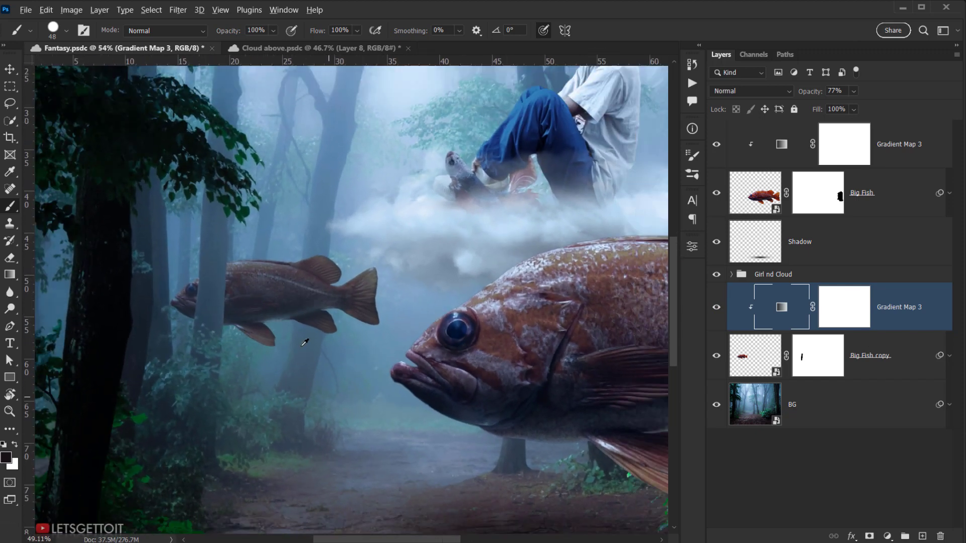
scroll(308, 362, up, 2)
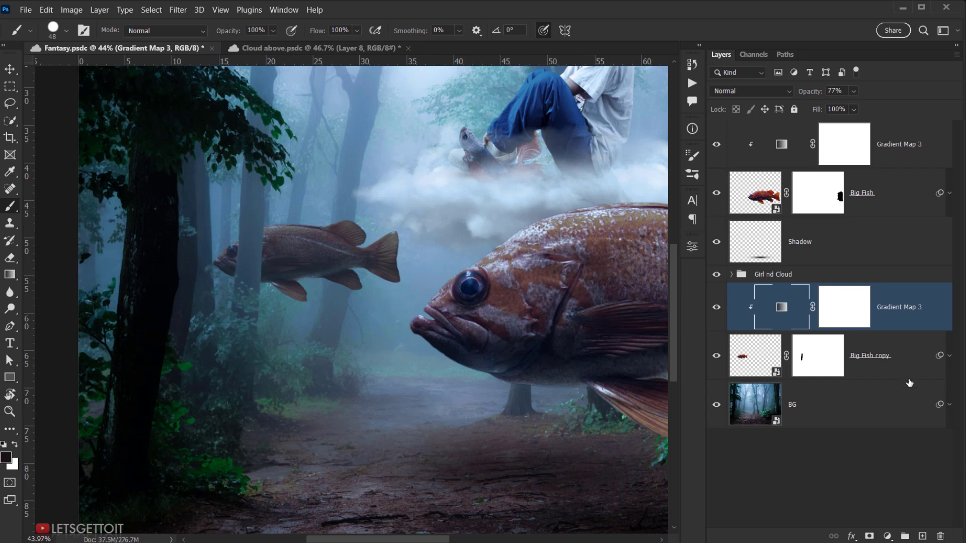
click(890, 358)
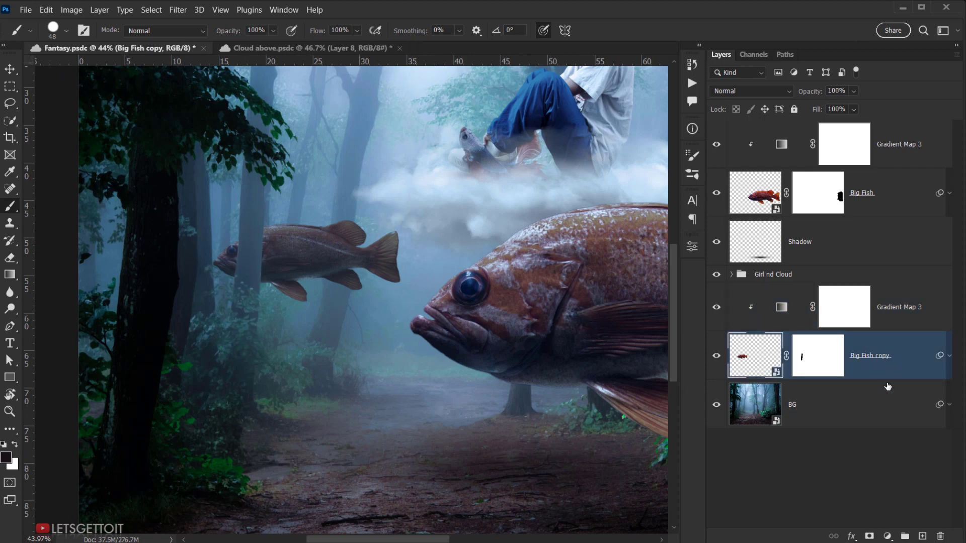
ctrl+click(924, 536)
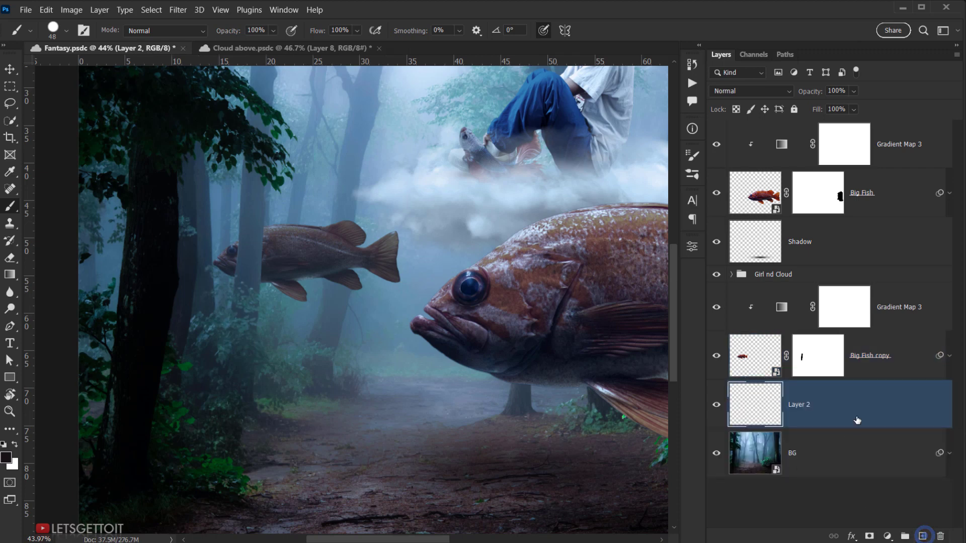
double_click(803, 408)
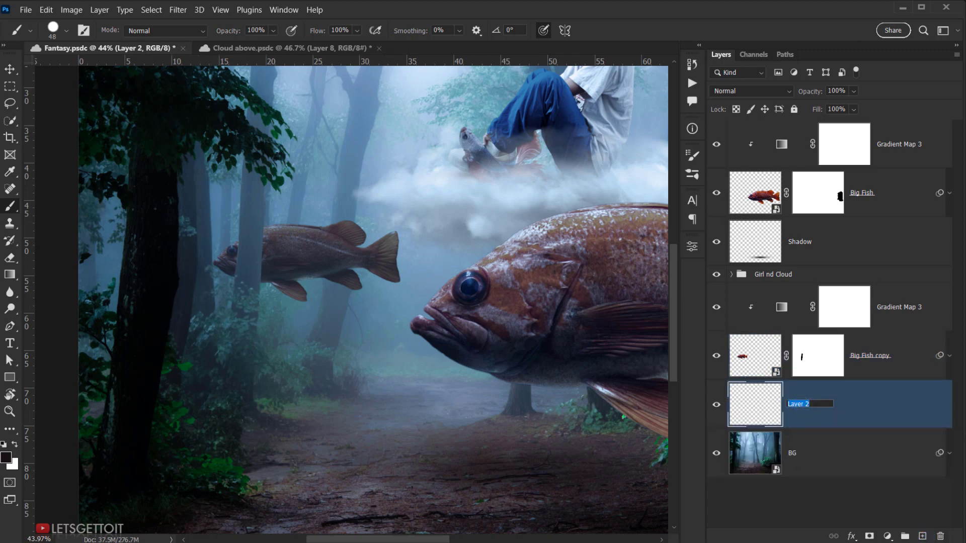
text(Shadow)
key(Return)
- Sample the ground colour beneath the small fish and paint one soft 599 px brush spot there on the new Shadow layer
scroll(332, 396, down, 1)
scroll(330, 404, up, 6)
alt+click(328, 422)
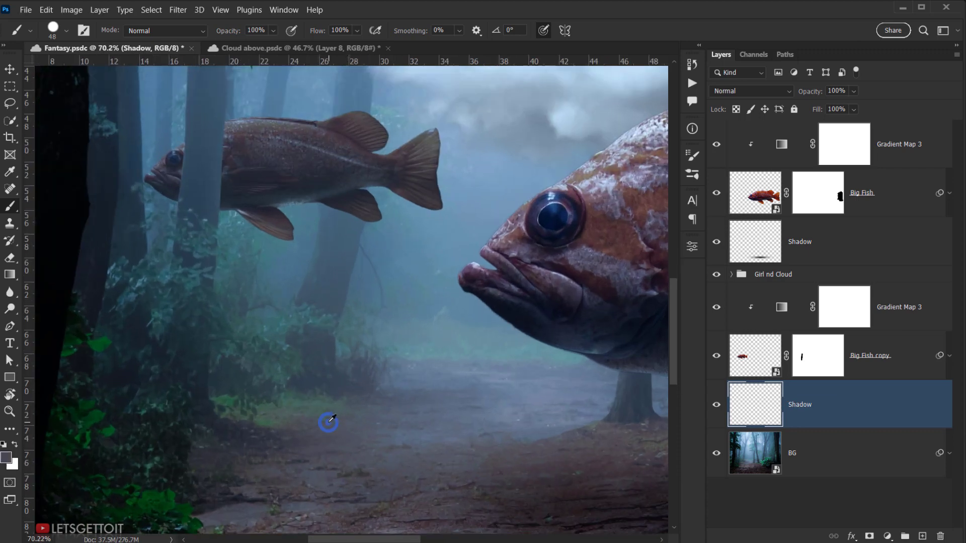
mouse_move(290, 418)
mouse_down()
mouse_move(355, 415)
mouse_move(361, 278)
mouse_move(345, 133)
mouse_move(337, 357)
mouse_move(338, 242)
mouse_move(305, 390)
mouse_move(358, 386)
mouse_move(295, 384)
mouse_up()
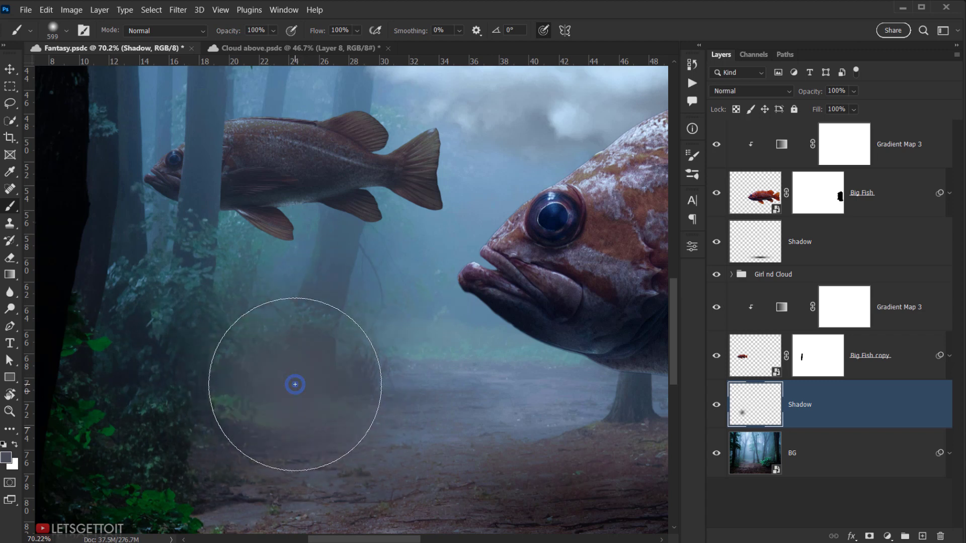
click(847, 400)
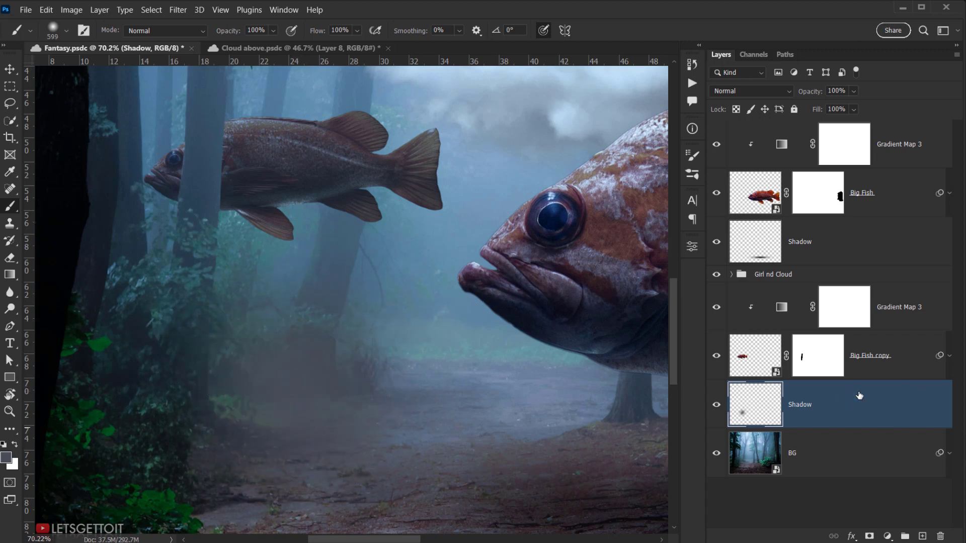
- Transform the painted spot to 128.14% width and 28.34% height and place it on the ground beneath the small fish
key(ctrl+t)
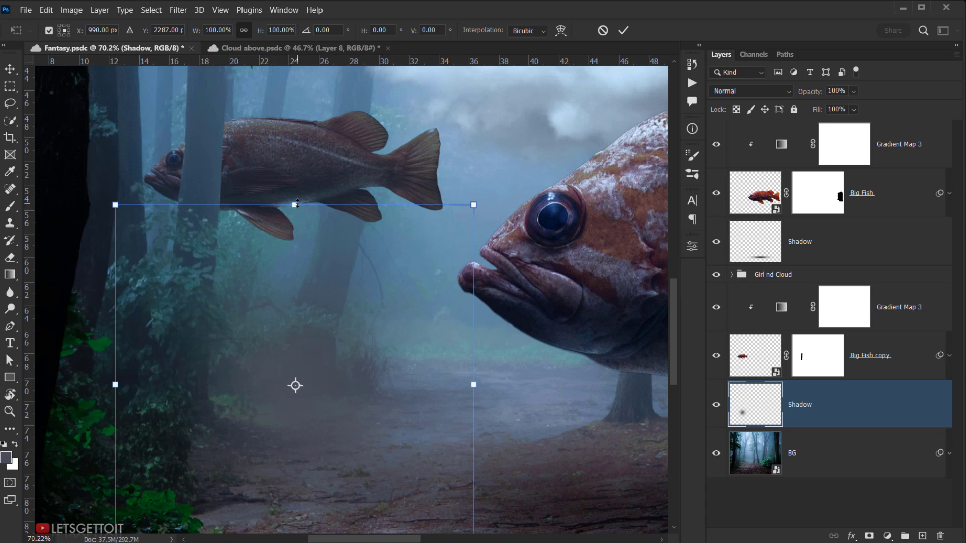
drag(297, 203, 295, 351)
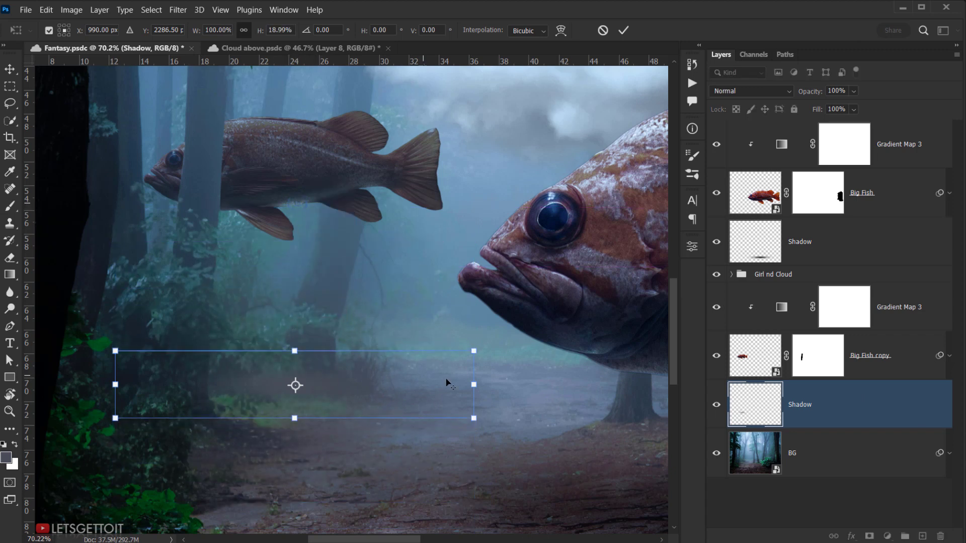
drag(479, 385, 524, 385)
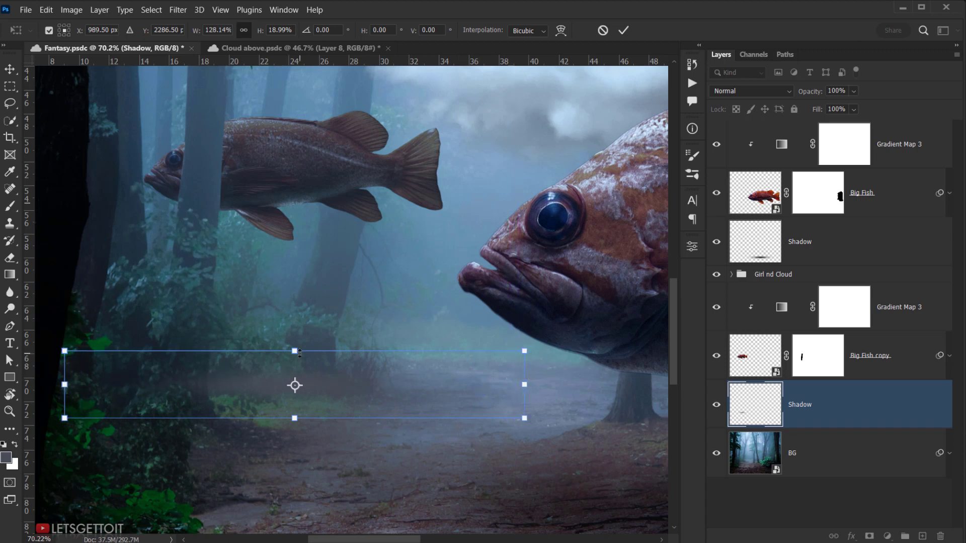
drag(299, 353, 300, 336)
mouse_move(338, 397)
mouse_down()
mouse_move(351, 404)
mouse_move(298, 384)
mouse_move(346, 410)
mouse_move(306, 400)
mouse_move(299, 391)
mouse_move(352, 404)
mouse_move(345, 410)
mouse_up()
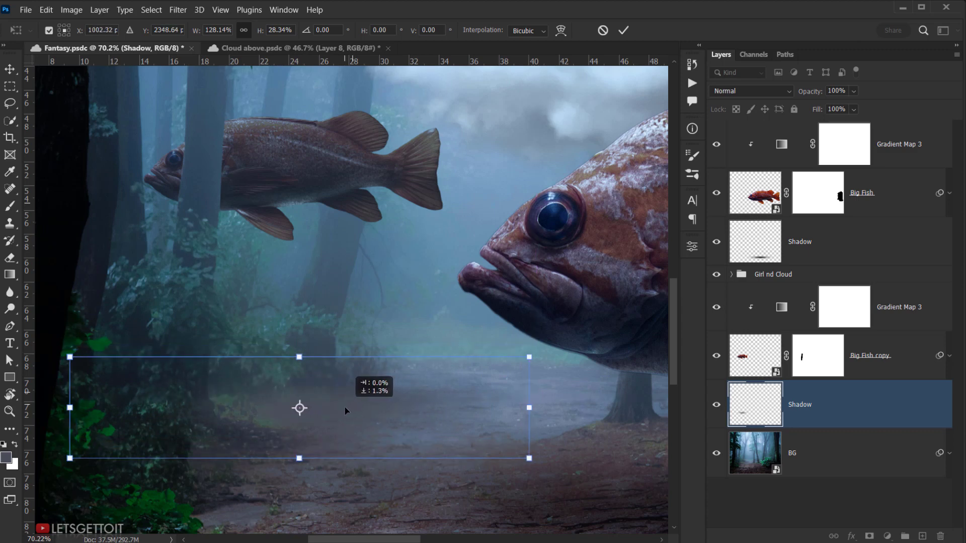
click(623, 30)
key(b)
scroll(356, 392, down, 3)
- Set the small fish's Shadow layer to Multiply blending at 71% opacity and check it in the whole image
click(753, 91)
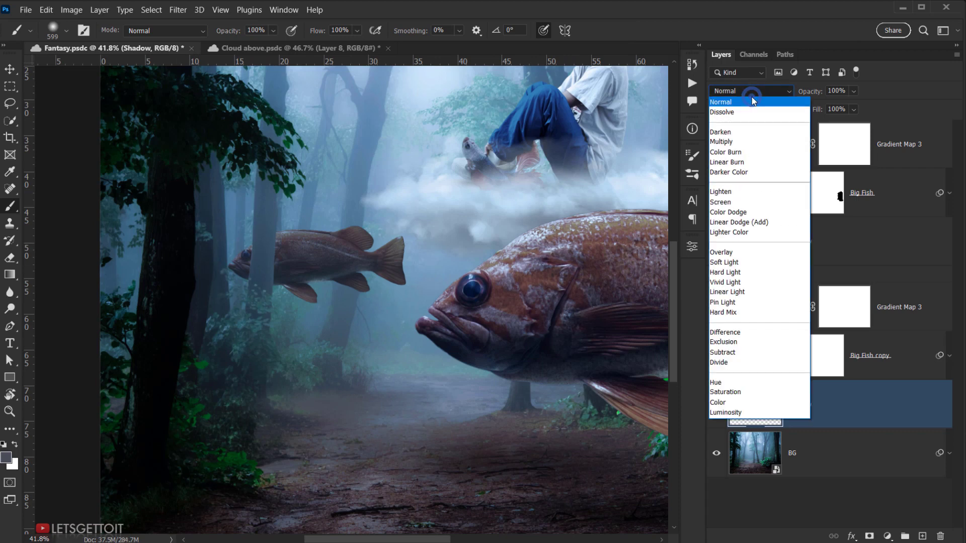
click(752, 133)
drag(451, 391, 387, 387)
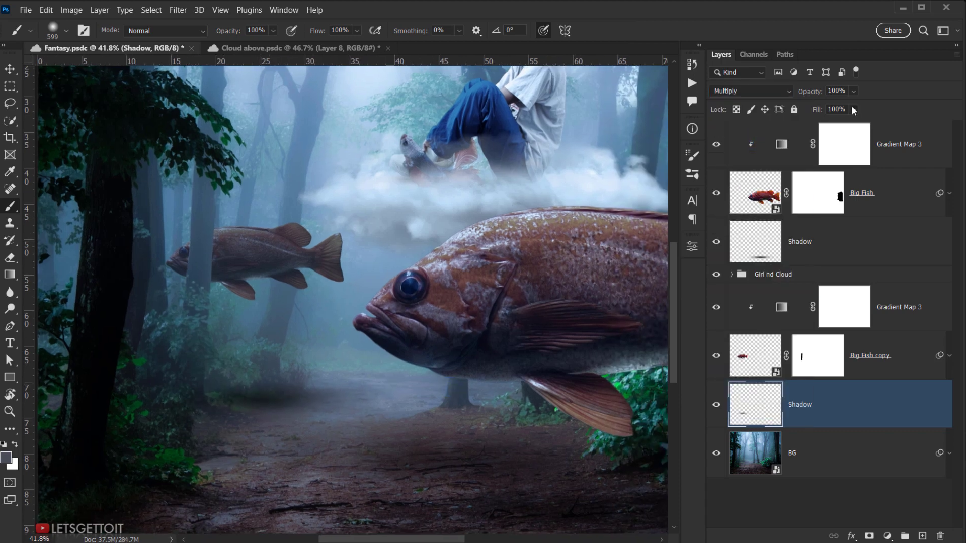
drag(808, 91, 791, 97)
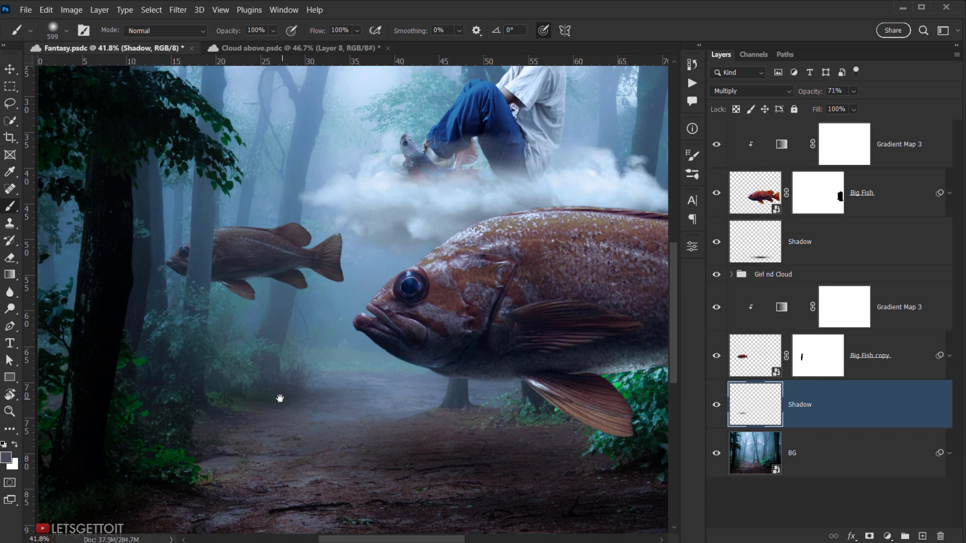
scroll(271, 382, down, 4)
scroll(299, 400, up, 2)
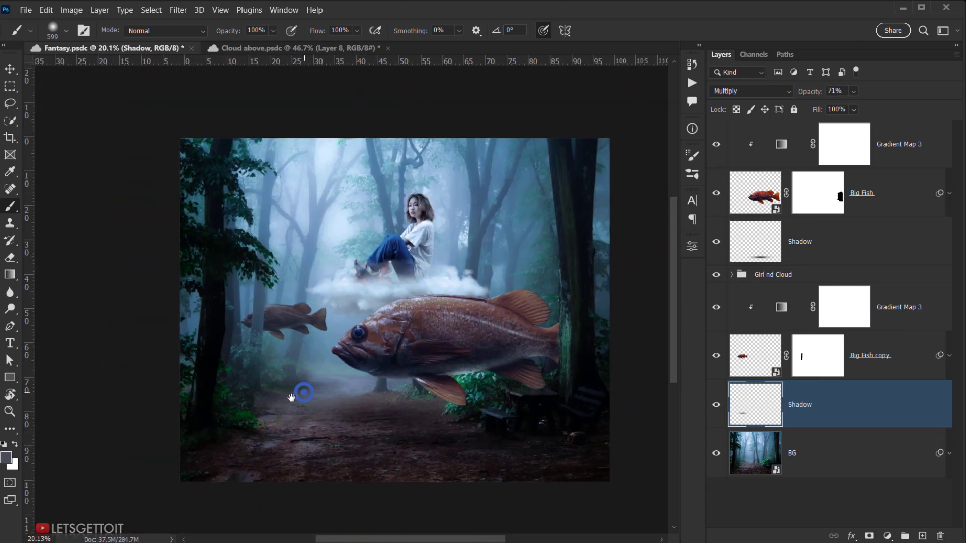
- Reposition the small fish's shadow on the path and scale it to 118.35% width and 72.16% height
key(v)
scroll(274, 389, up, 2)
scroll(281, 389, up, 2)
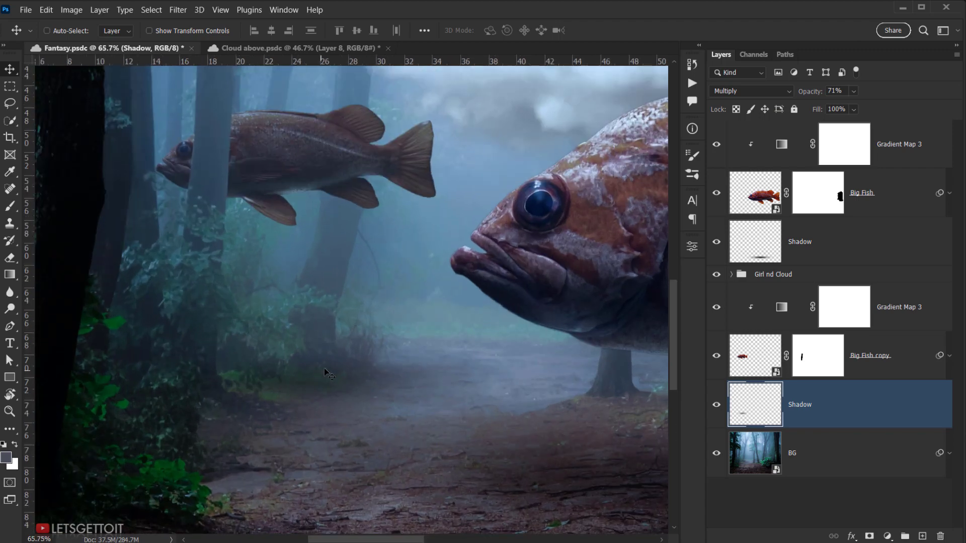
drag(322, 381, 324, 377)
key(ctrl+t)
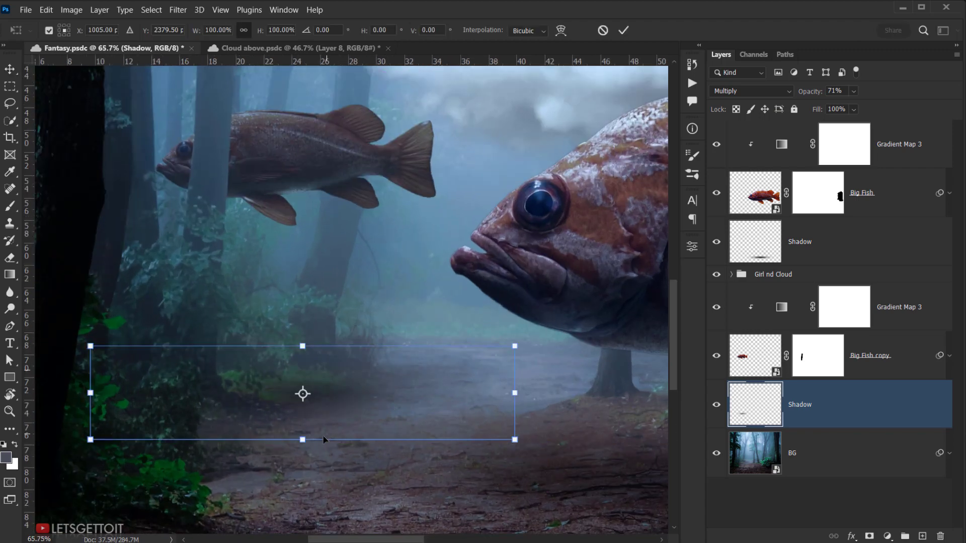
drag(302, 439, 360, 400)
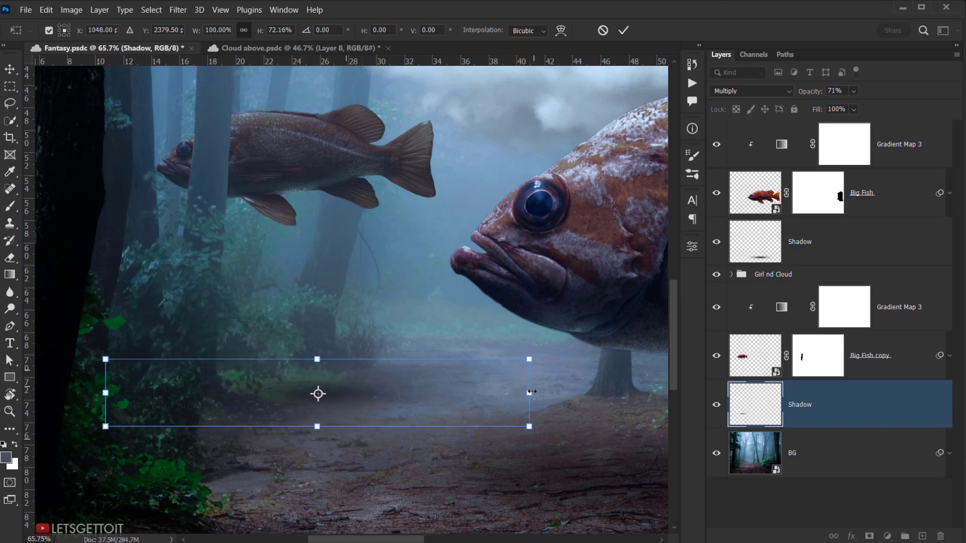
drag(532, 391, 571, 392)
drag(439, 398, 431, 397)
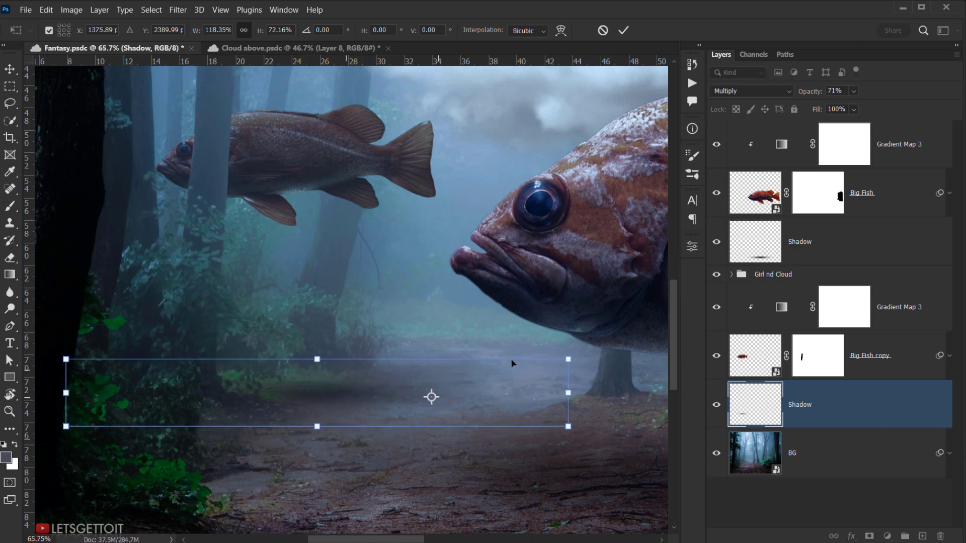
click(623, 30)
- Nudge the small fish's shadow slightly on the ground and set its layer opacity to 67%
scroll(358, 362, down, 4)
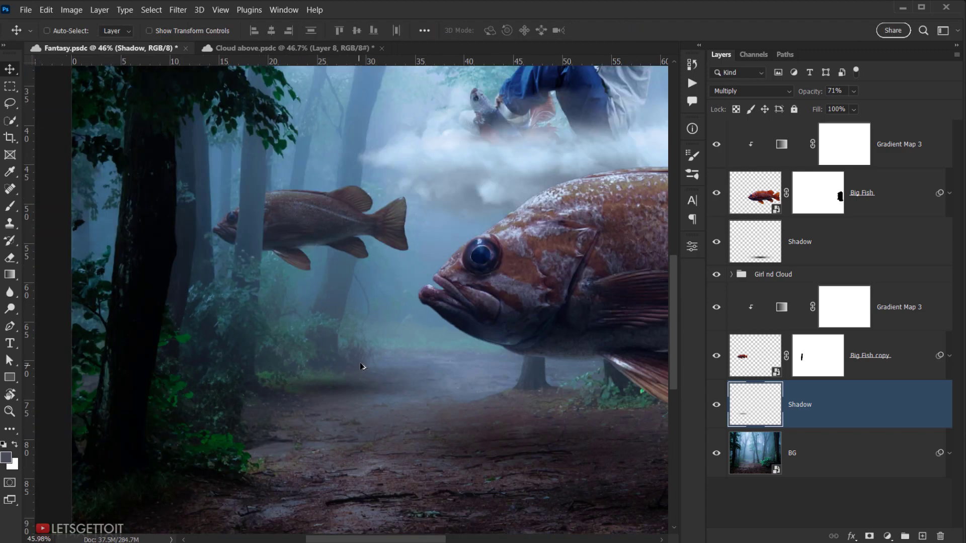
drag(336, 378, 333, 373)
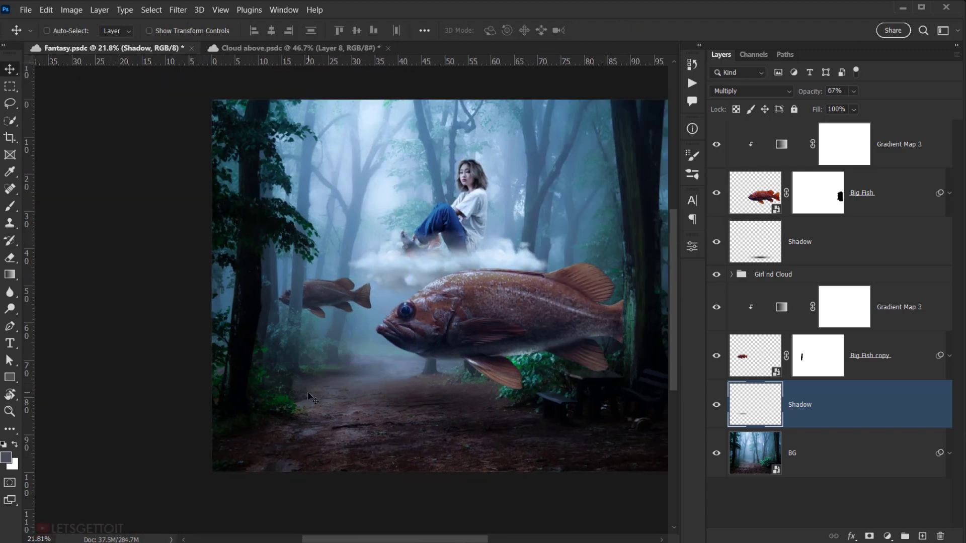
scroll(318, 386, up, 4)
scroll(318, 388, up, 5)
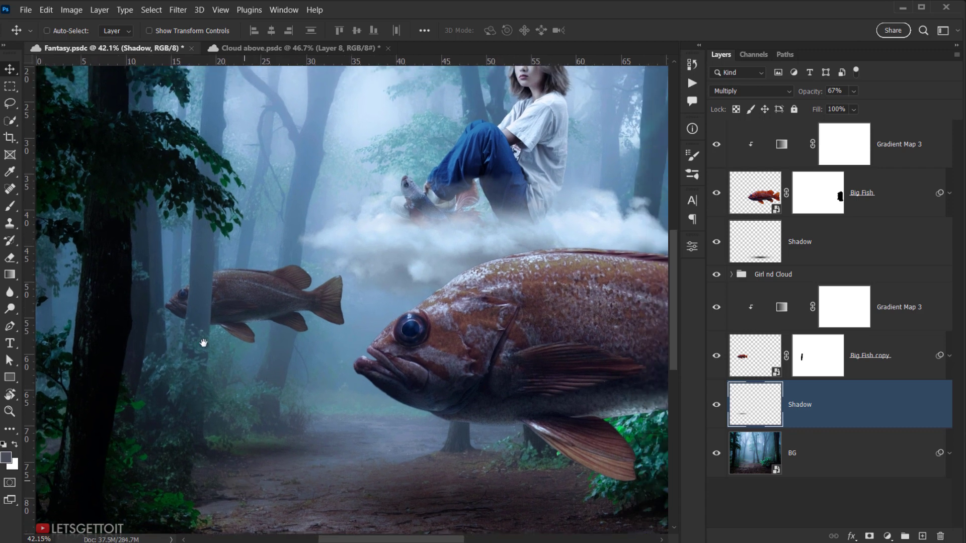
- Add a new layer above the small fish's Gradient Map 3, clip it to the fish and name it Fog
scroll(256, 335, up, 2)
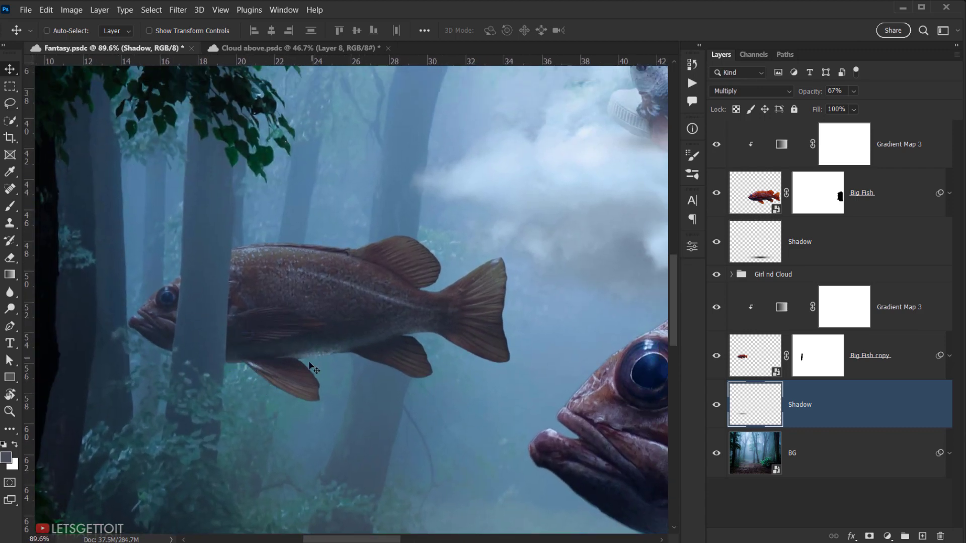
scroll(318, 366, down, 6)
scroll(268, 361, up, 3)
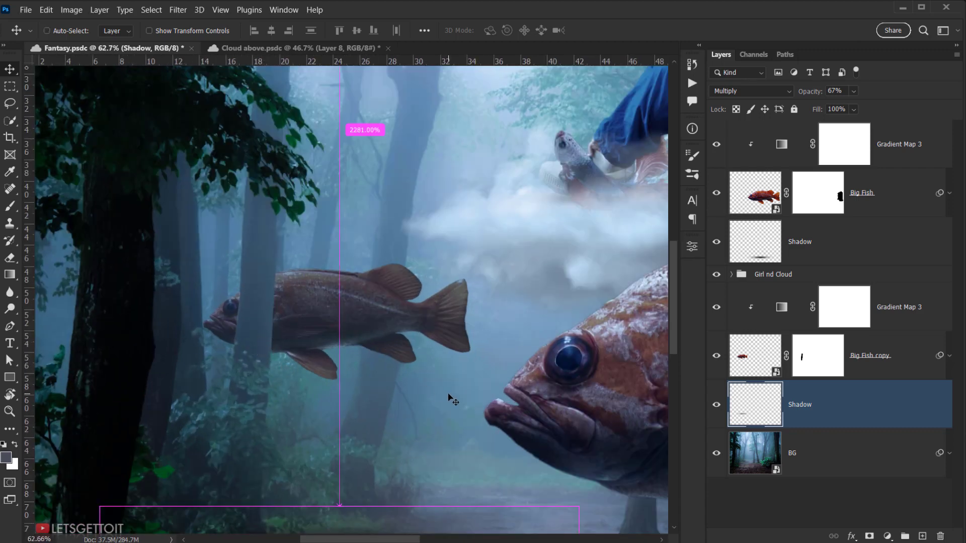
drag(429, 399, 361, 369)
scroll(360, 358, down, 4)
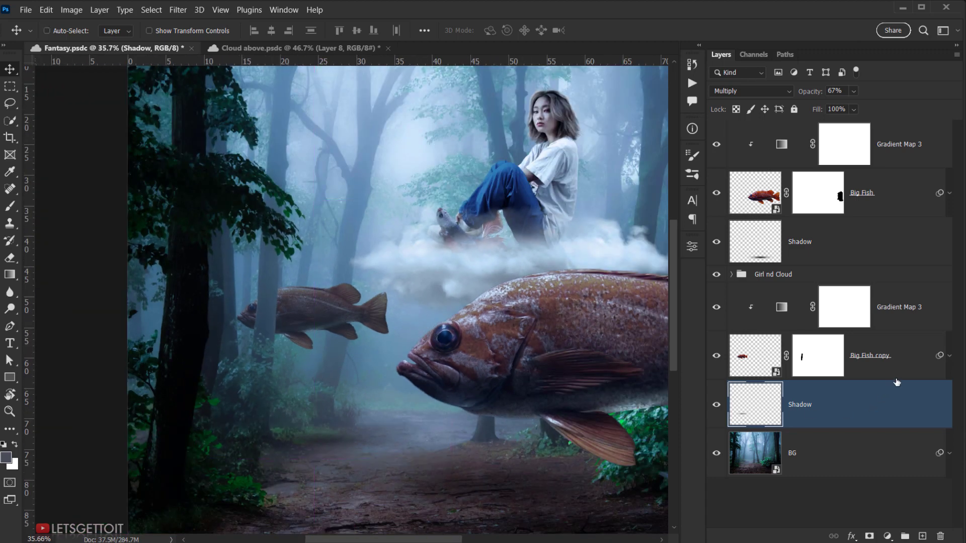
click(896, 312)
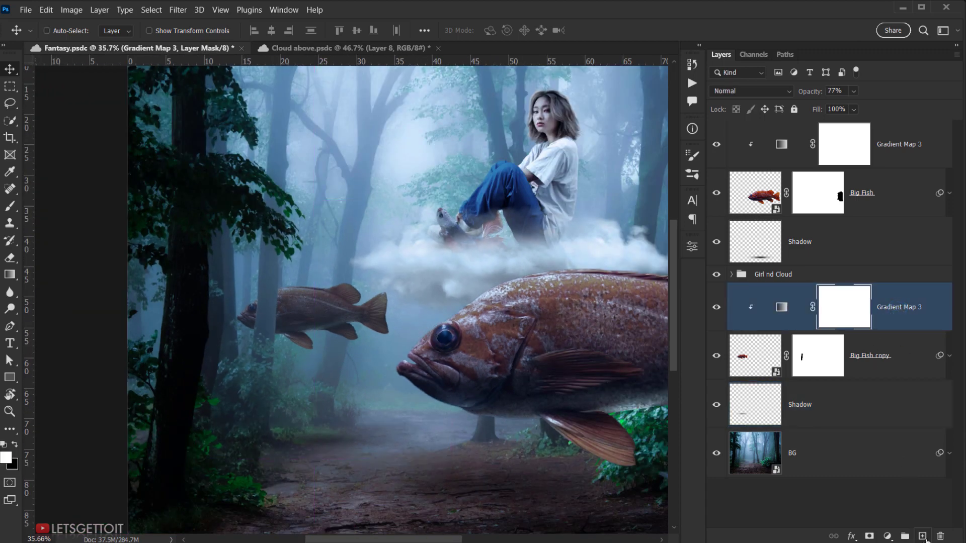
click(924, 537)
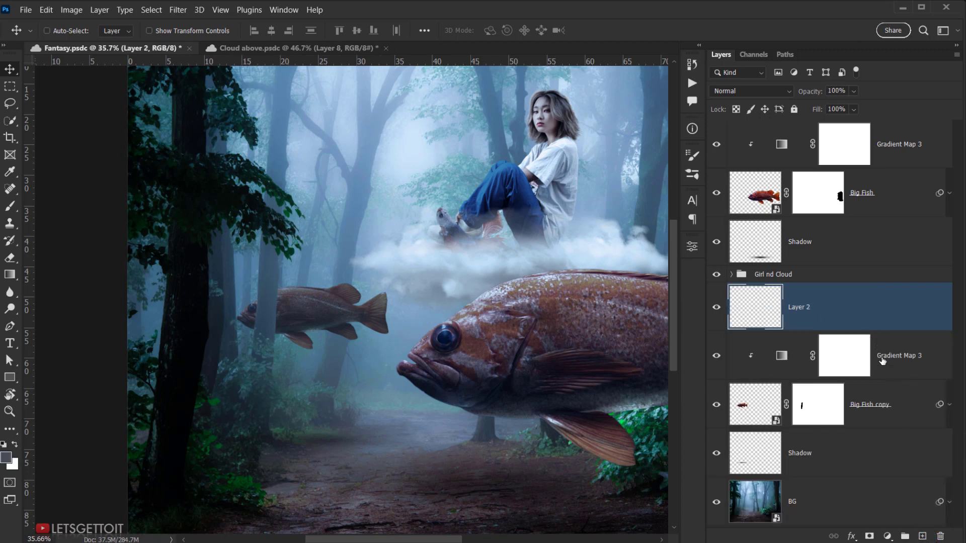
alt+click(895, 330)
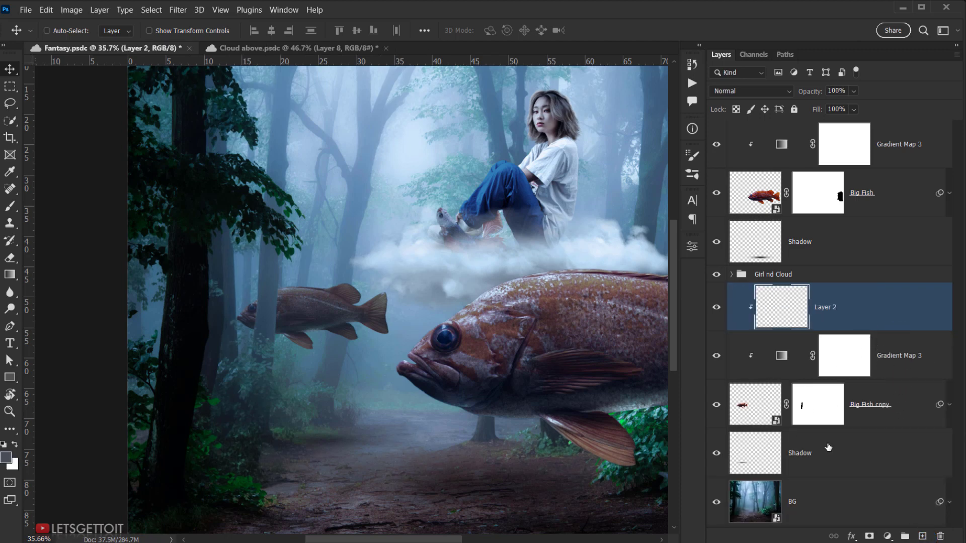
double_click(829, 312)
text(L)
key(Return)
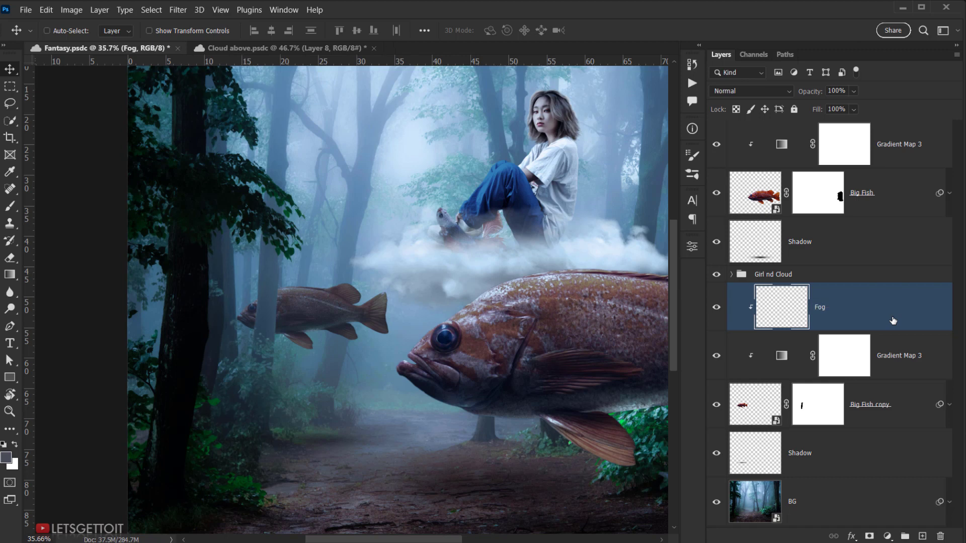
- Select the Gradient Tool and choose the foreground-to-transparent preset from the Basics gradients
click(10, 276)
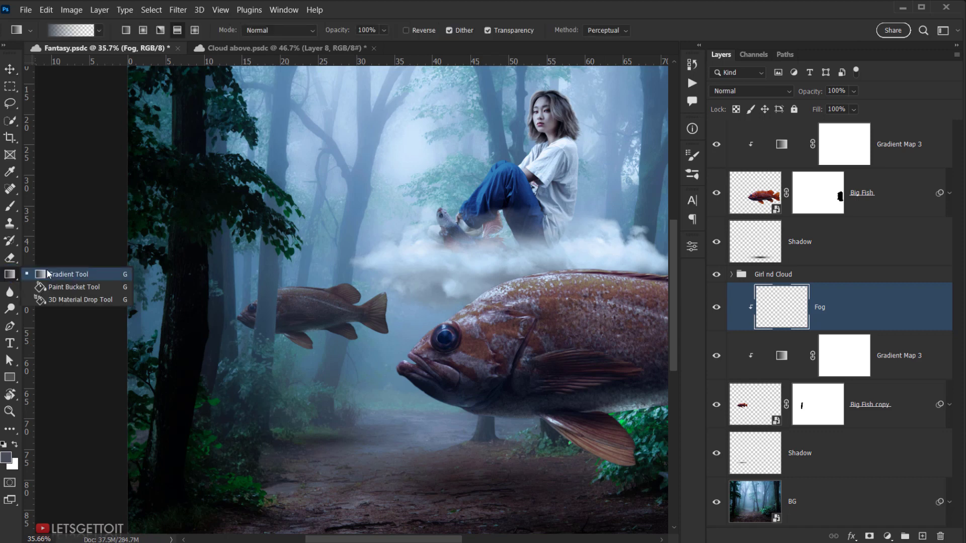
click(48, 274)
click(100, 30)
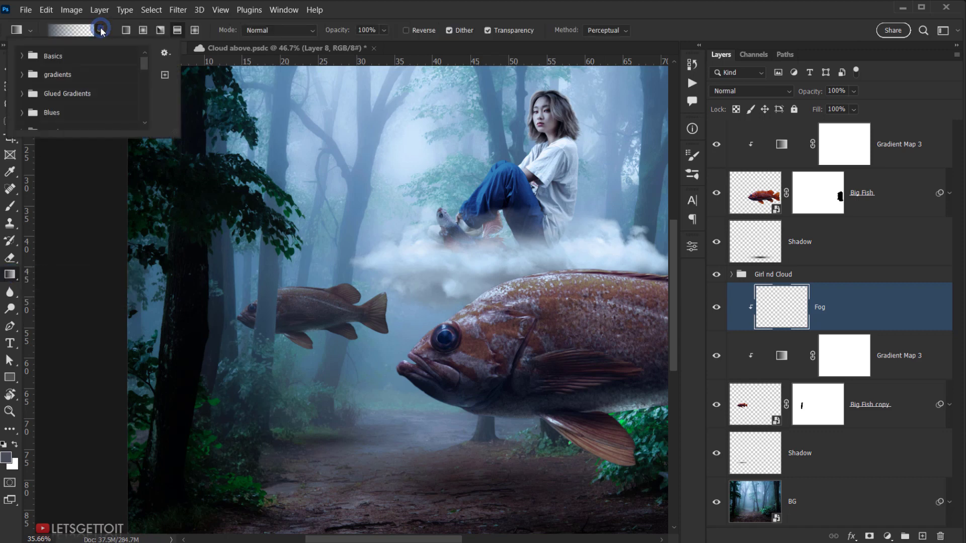
click(23, 56)
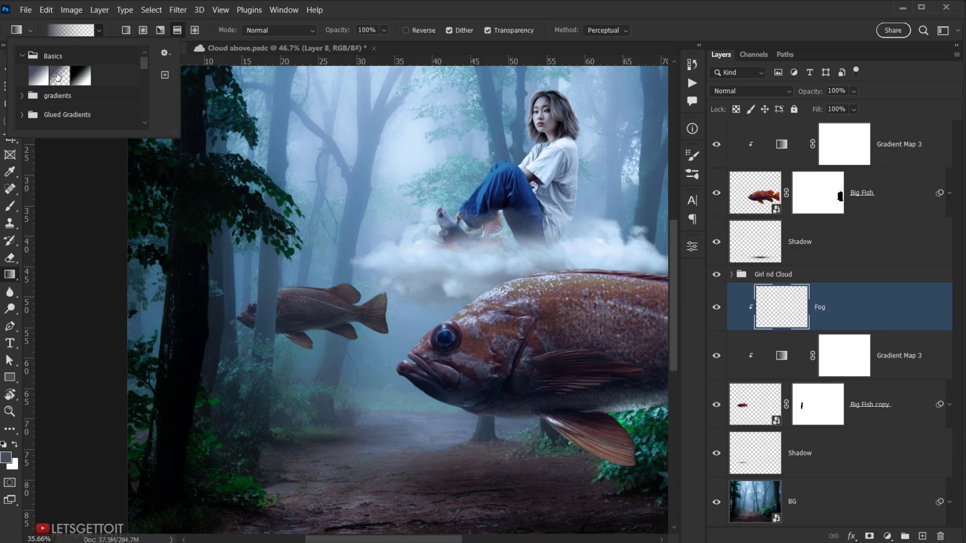
click(60, 77)
click(572, 12)
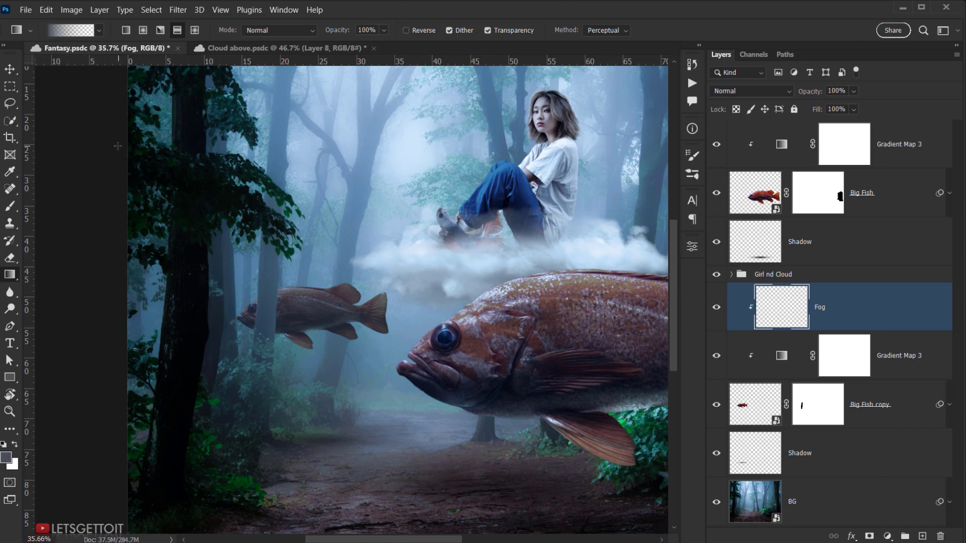
- Sample the misty blue between the two fish as the foreground colour and set the gradient style to linear
scroll(329, 350, up, 4)
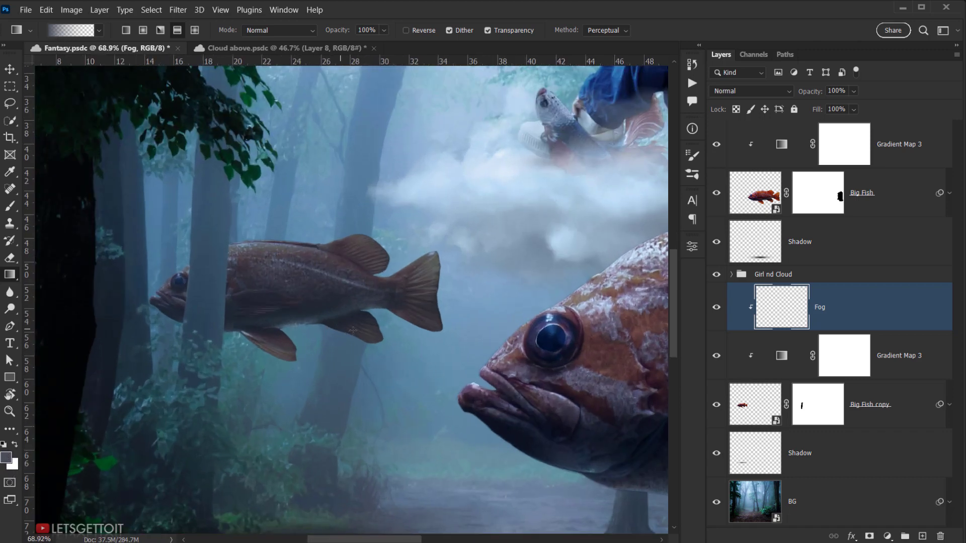
drag(396, 373, 321, 341)
scroll(321, 342, down, 4)
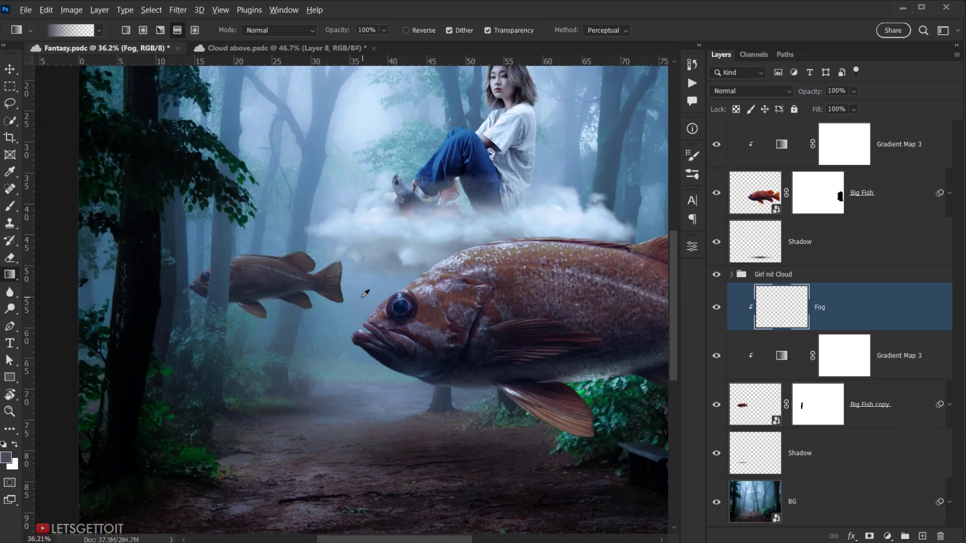
alt+click(350, 305)
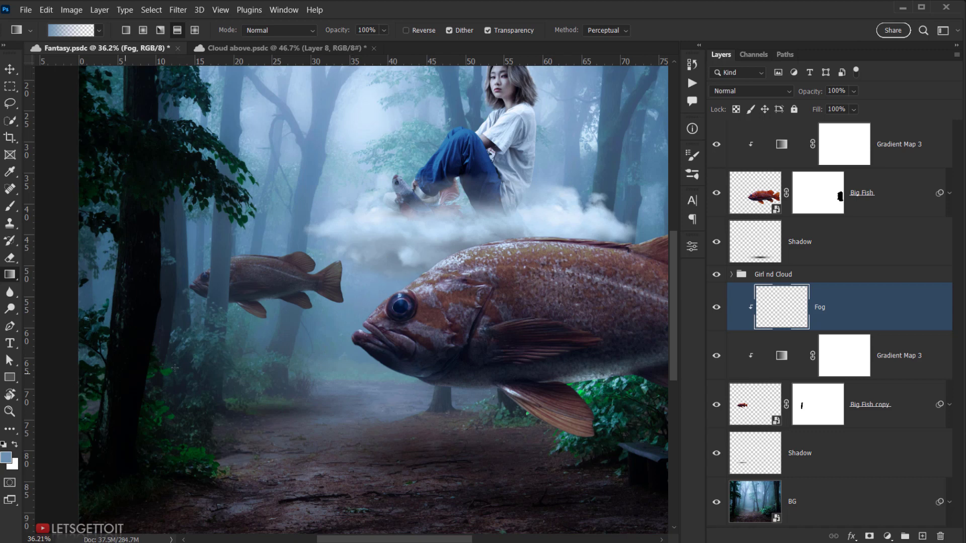
scroll(202, 352, up, 3)
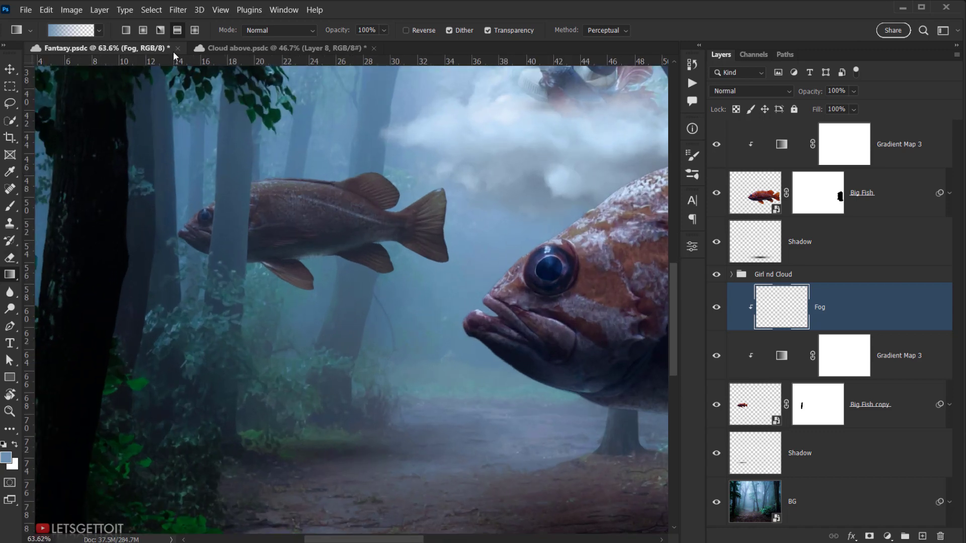
click(126, 33)
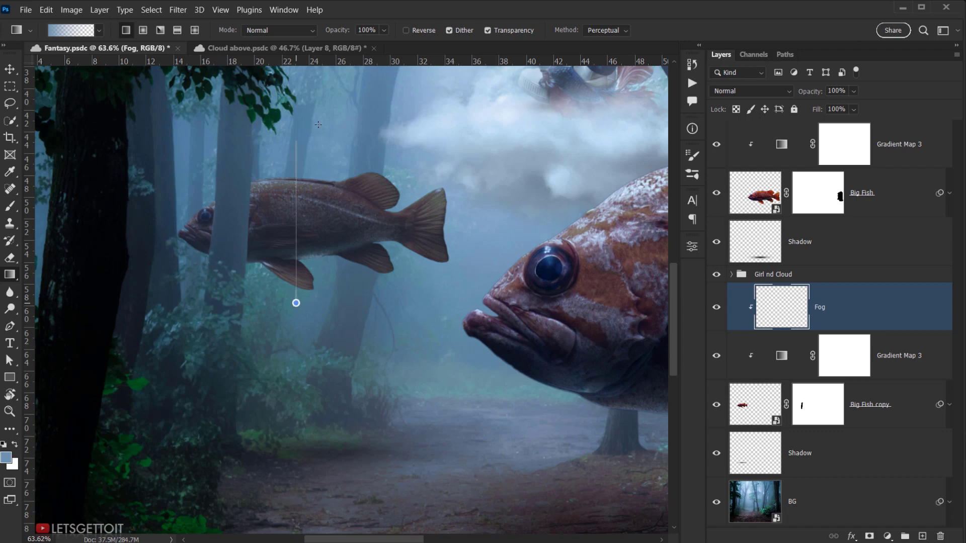
- Try linear fog gradients of different lengths upward across the small fish on the Fog layer and undo them
drag(318, 124, 318, 116)
scroll(302, 171, down, 5)
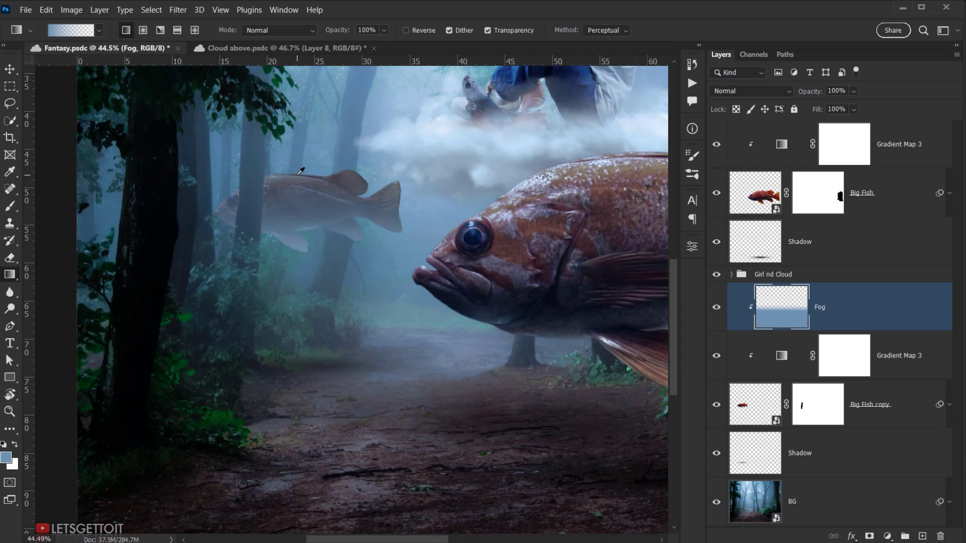
scroll(304, 254, up, 3)
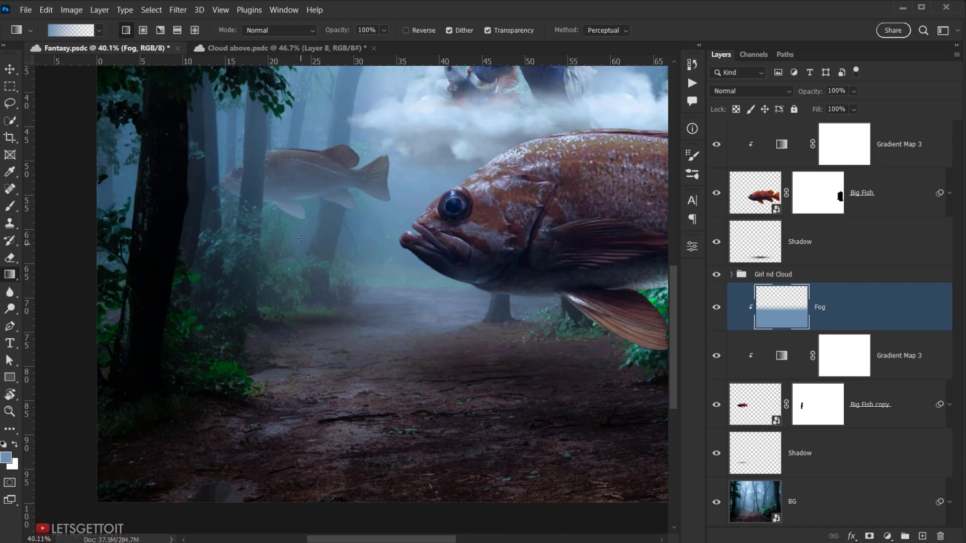
key(ctrl+z)
scroll(300, 215, up, 7)
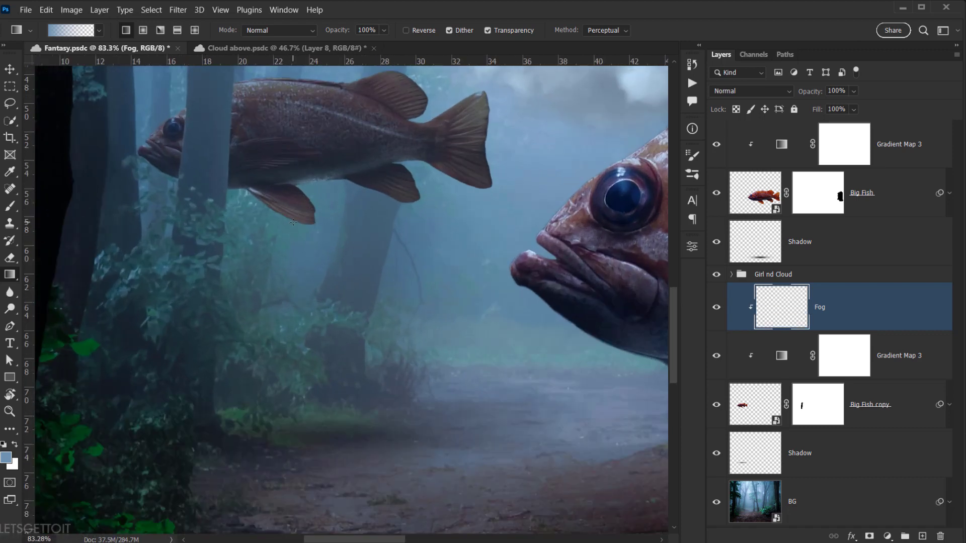
drag(293, 221, 330, 47)
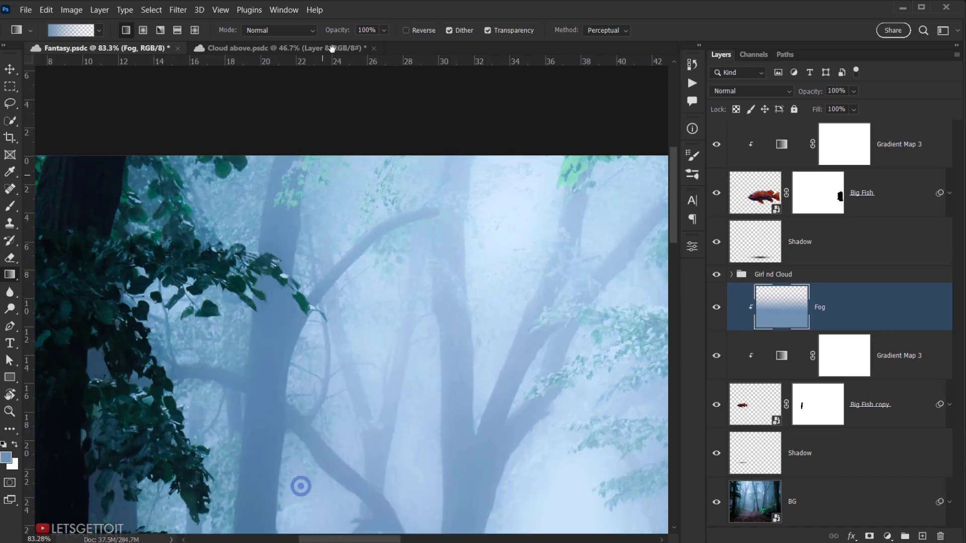
drag(282, 412, 317, 81)
drag(322, 408, 319, 457)
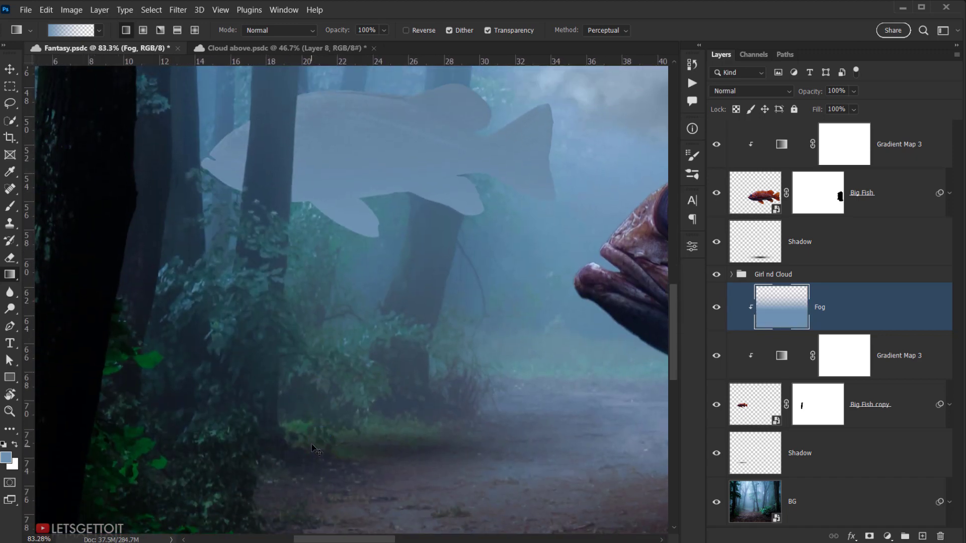
key(ctrl+z)
- Draw a linear blue gradient upward from the small fish's lower fins on the Fog layer to fade its belly
drag(361, 197, 350, 62)
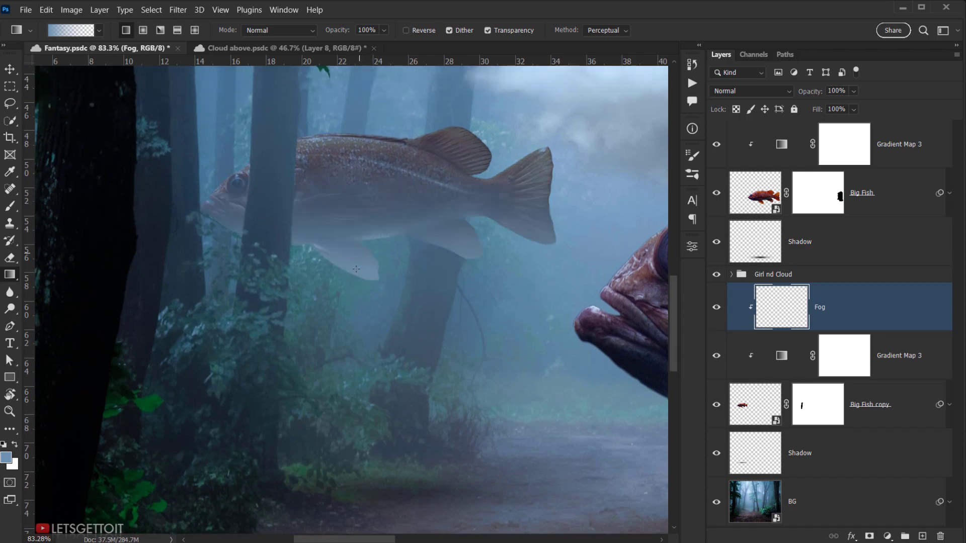
scroll(356, 272, down, 2)
scroll(351, 315, down, 1)
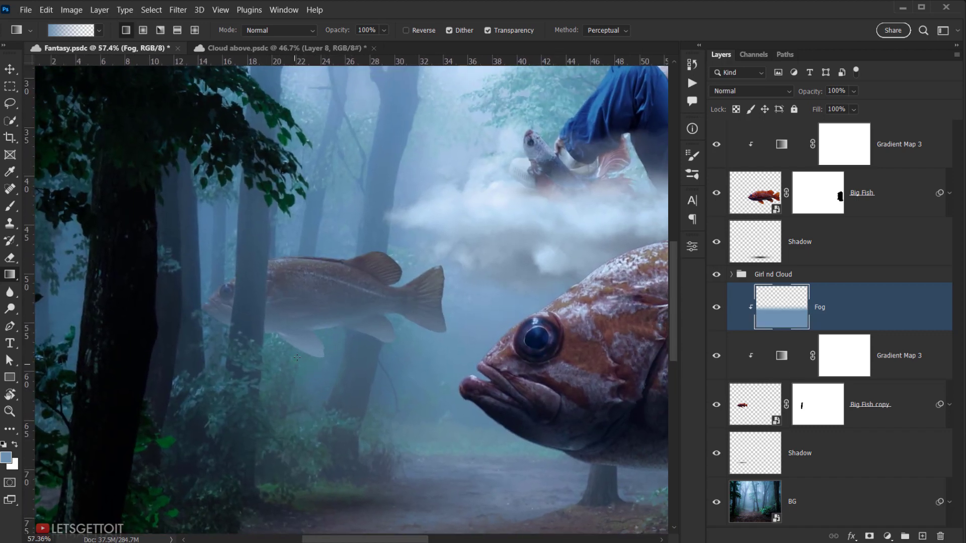
drag(355, 341, 310, 407)
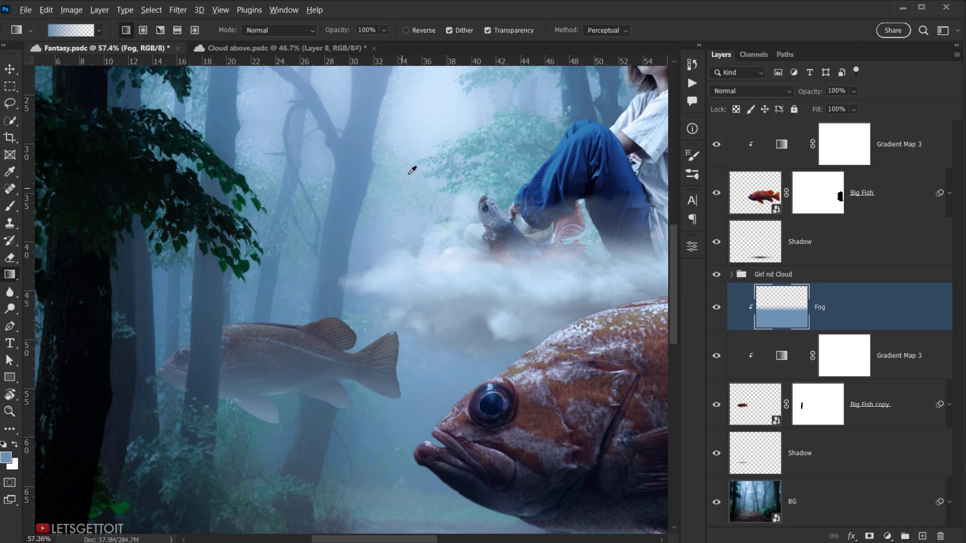
drag(389, 388, 378, 386)
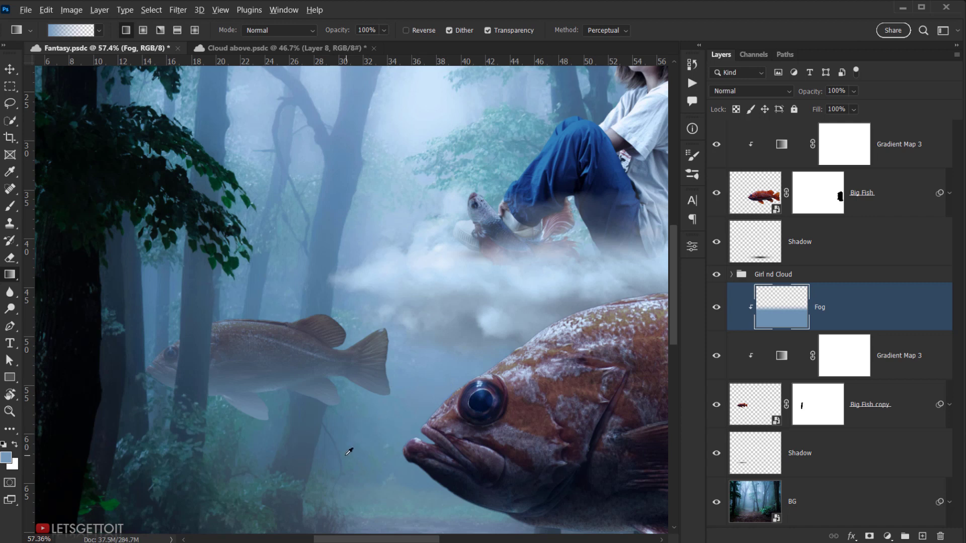
- Sample the teal-blue mist below the small fish and draw a gradient downward from above its back on the Fog layer
alt+click(345, 456)
drag(279, 242, 266, 395)
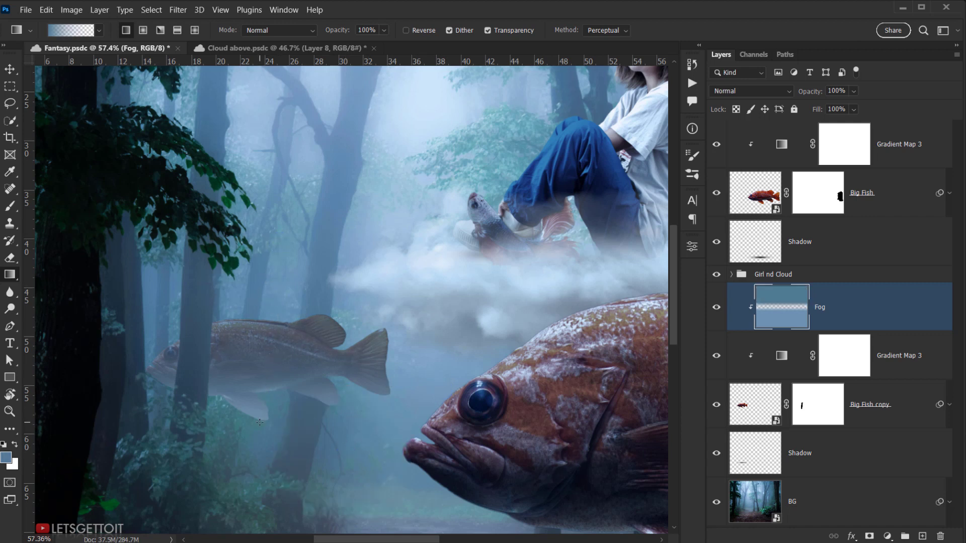
drag(284, 248, 260, 389)
scroll(278, 401, down, 3)
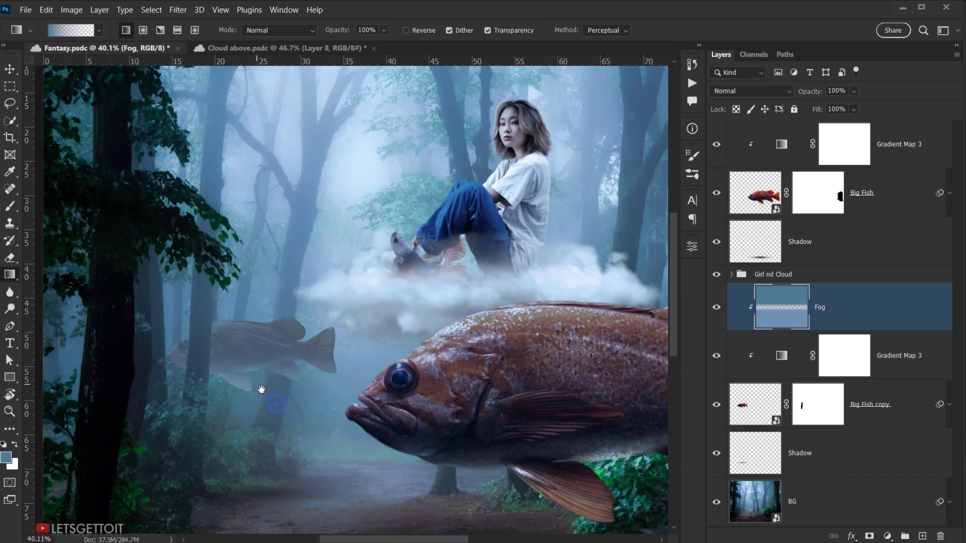
- Compare the small fish up close with the Fog layer hidden and shown
scroll(252, 347, up, 5)
click(719, 312)
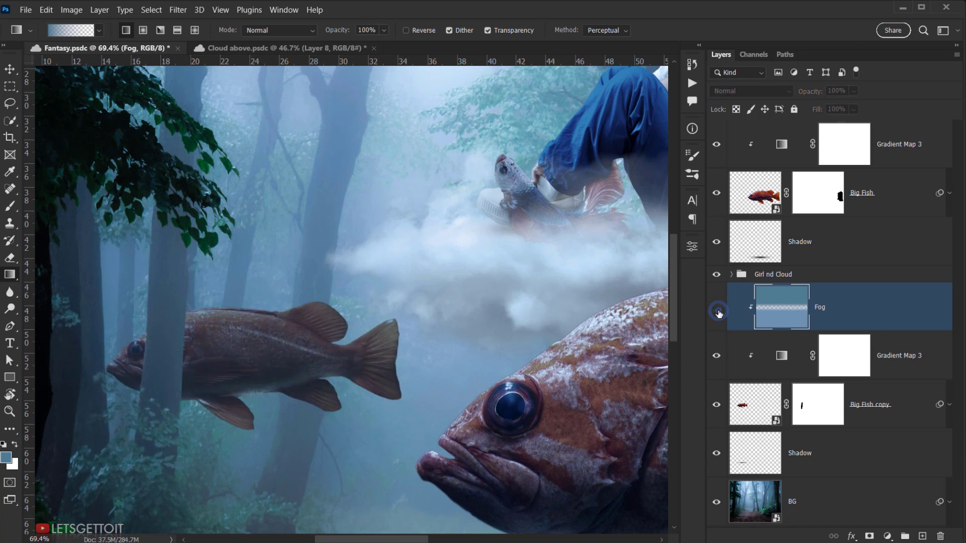
click(719, 313)
click(720, 313)
click(719, 313)
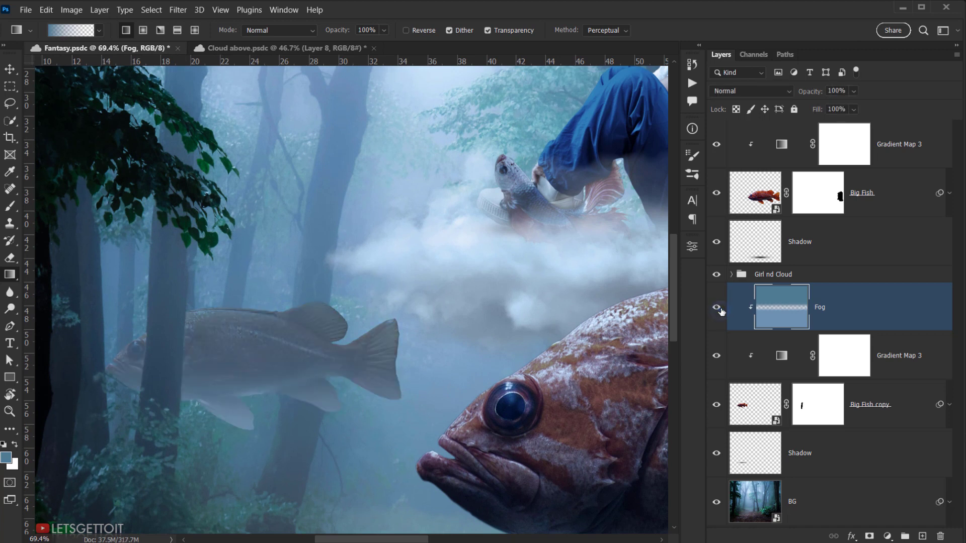
- Set the Fog layer to Screen blending at 52% opacity
click(753, 94)
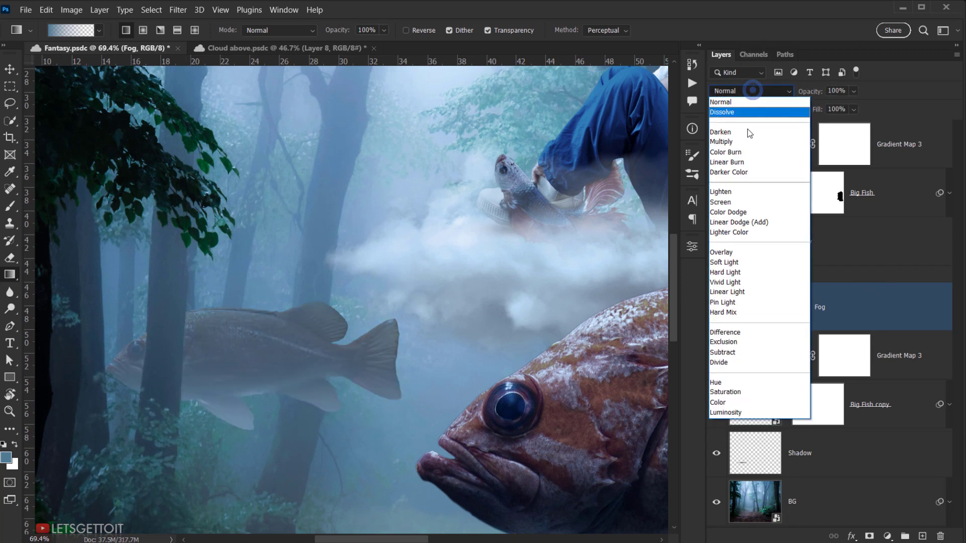
click(731, 199)
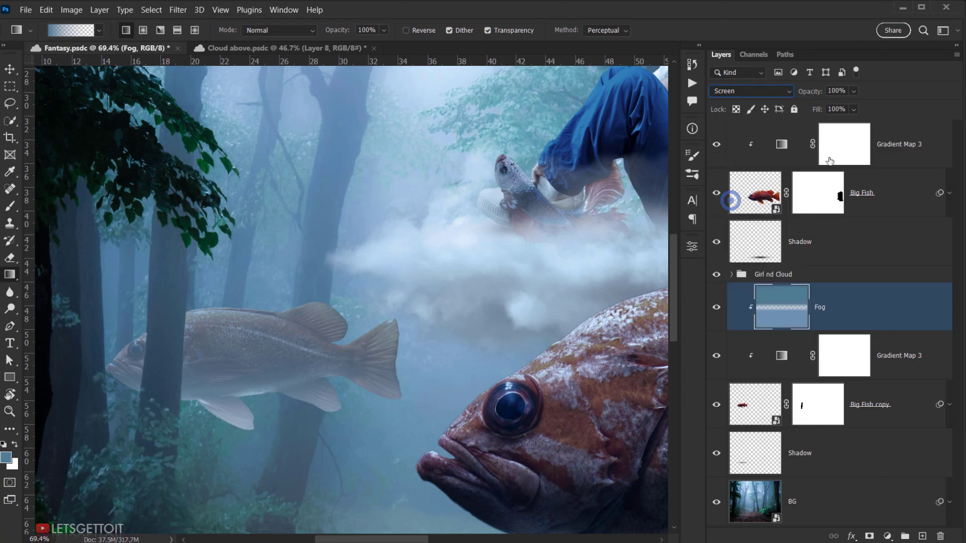
click(853, 91)
drag(849, 104, 833, 107)
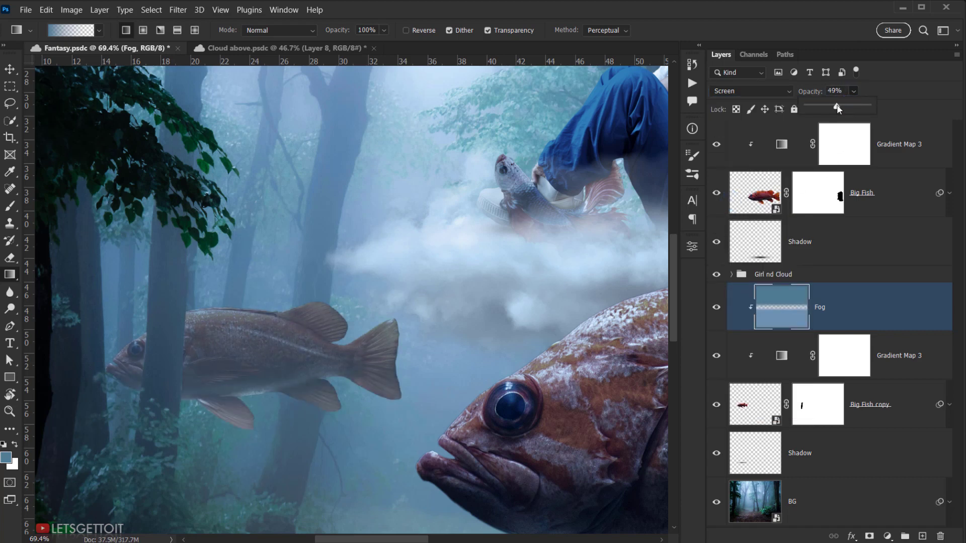
drag(838, 109, 841, 110)
- Judge the small fish in the wider scene with the Fog layer hidden and shown, and set the layer's opacity to 46%
drag(268, 317, 285, 280)
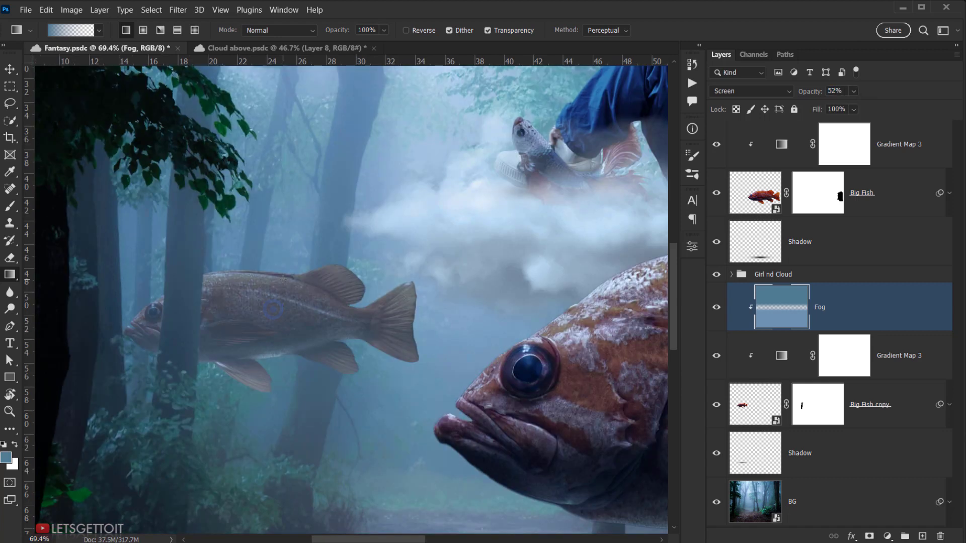
scroll(285, 279, down, 5)
scroll(286, 280, up, 2)
scroll(287, 280, up, 2)
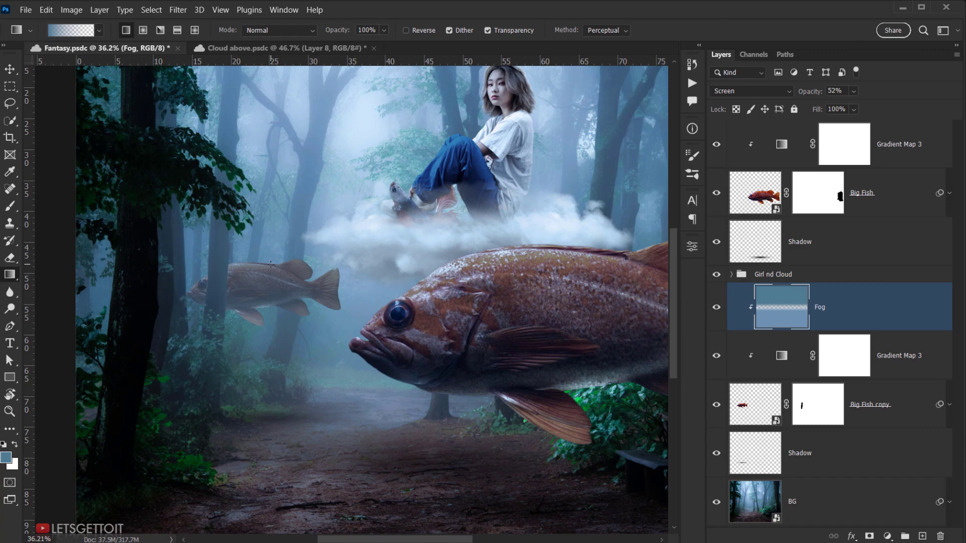
click(716, 307)
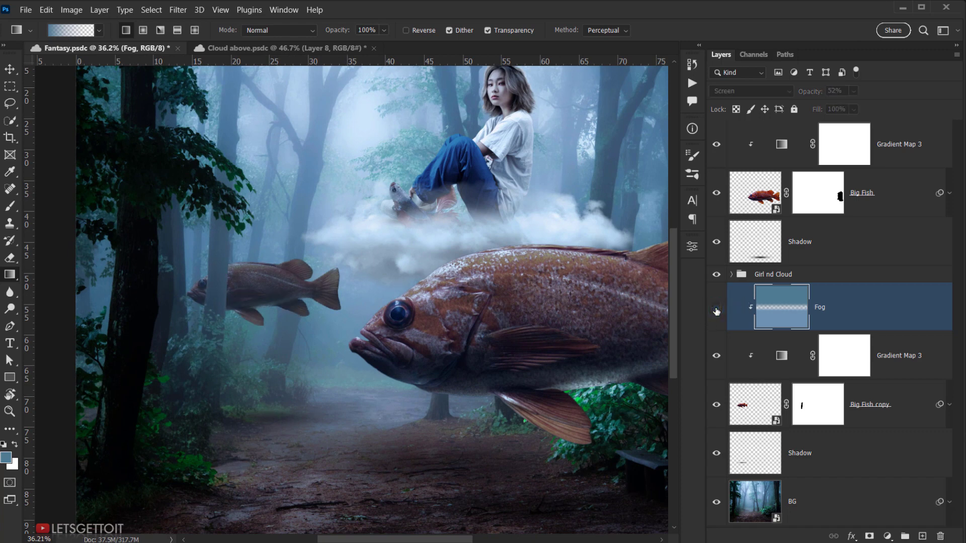
click(716, 308)
click(716, 308)
click(717, 307)
click(853, 91)
drag(861, 107, 858, 108)
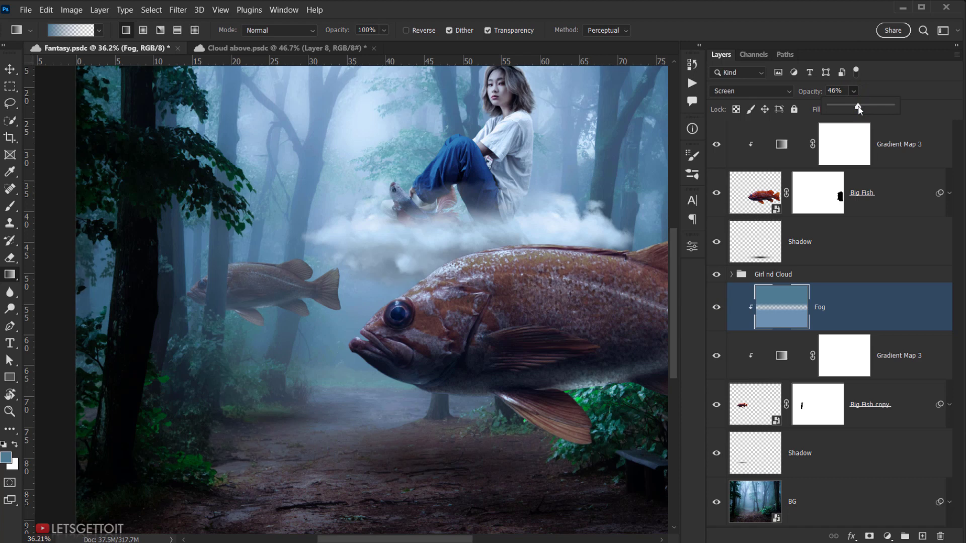
- Examine the whole composite, checking how both fish and the girl on the cloud sit in the misty forest
drag(334, 297, 313, 298)
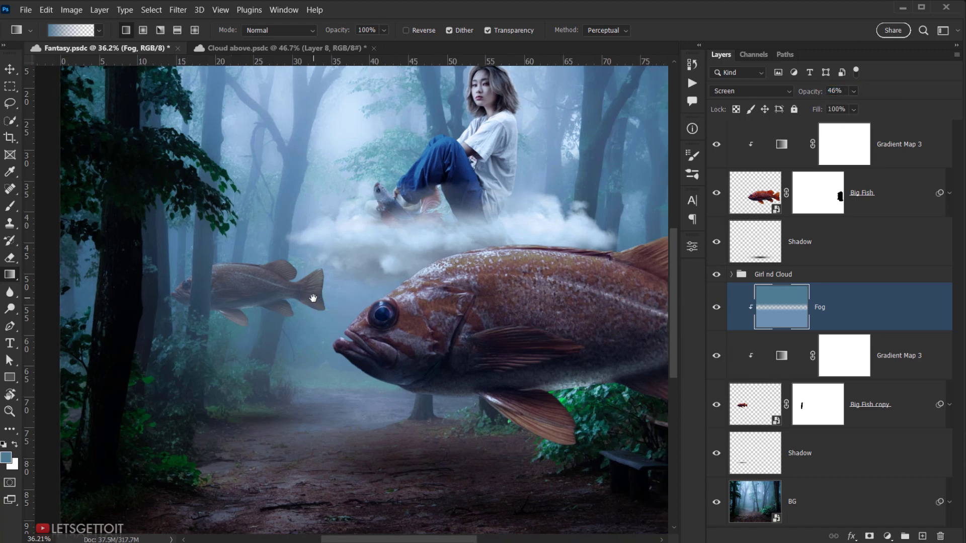
scroll(313, 298, down, 2)
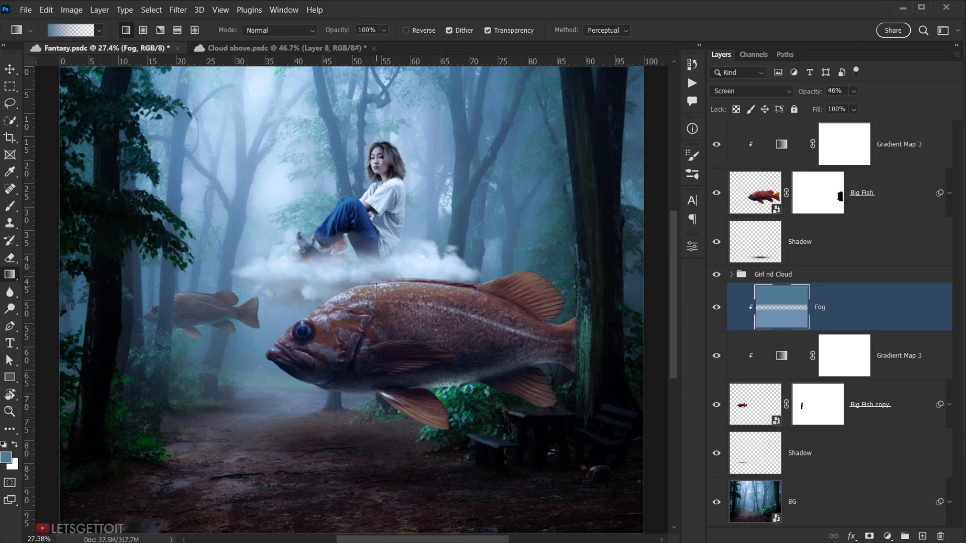
scroll(384, 285, down, 2)
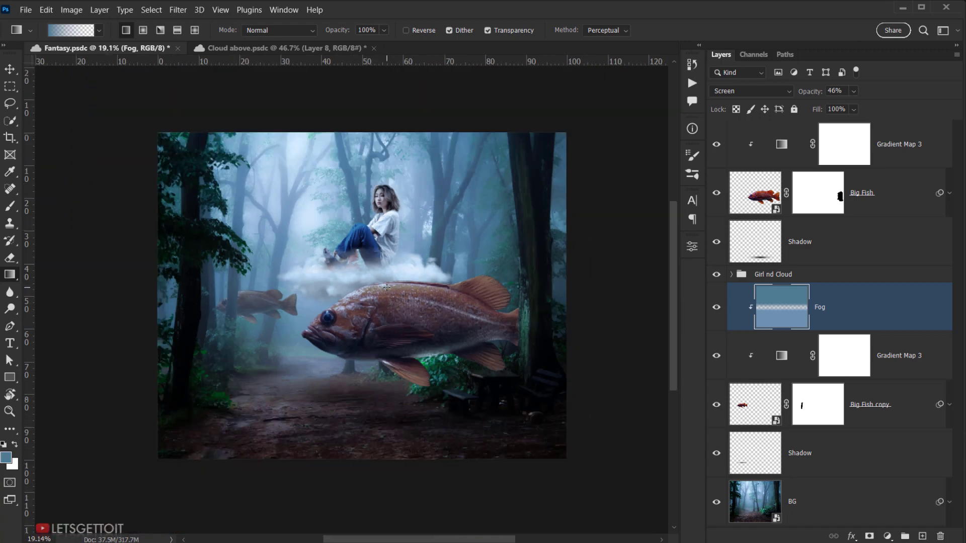
scroll(393, 316, up, 3)
scroll(394, 308, down, 3)
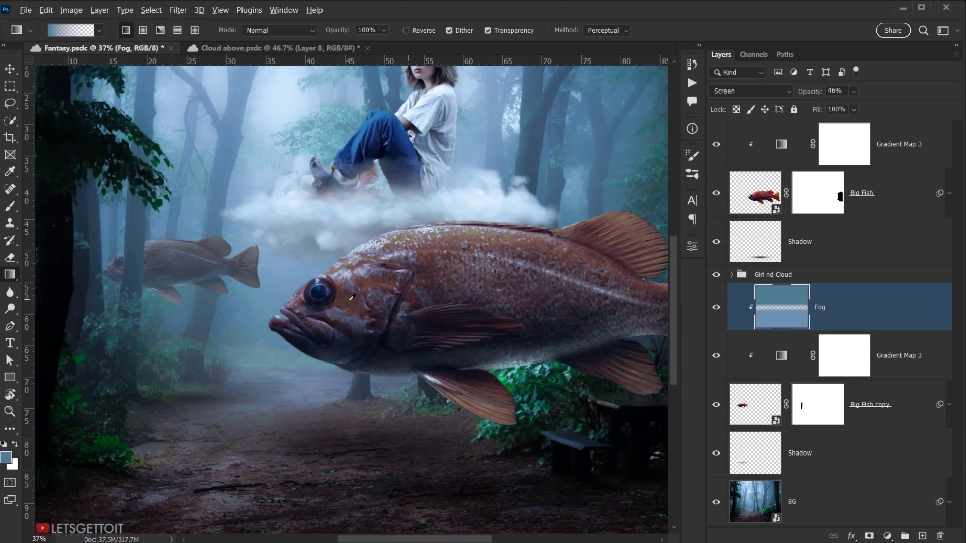
scroll(302, 234, up, 3)
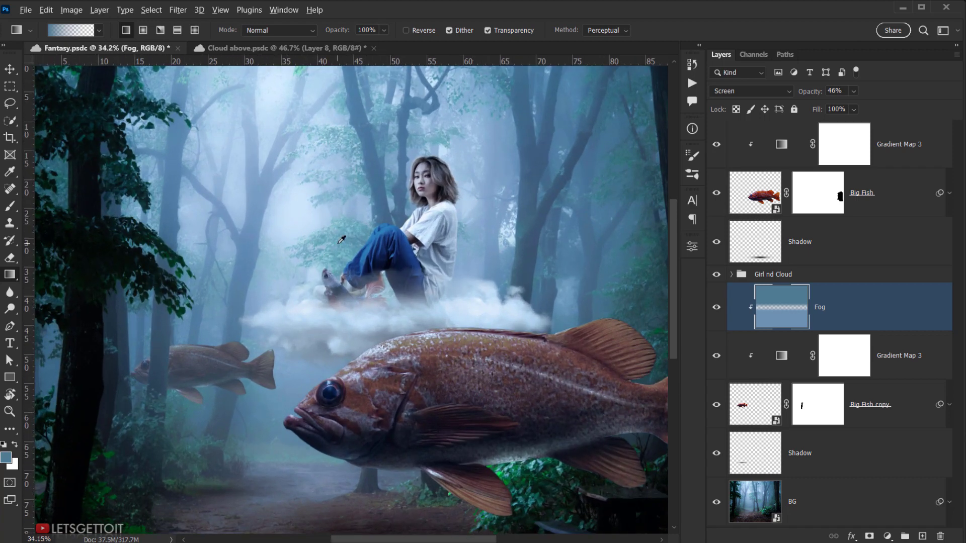
scroll(341, 240, down, 1)
scroll(418, 294, down, 1)
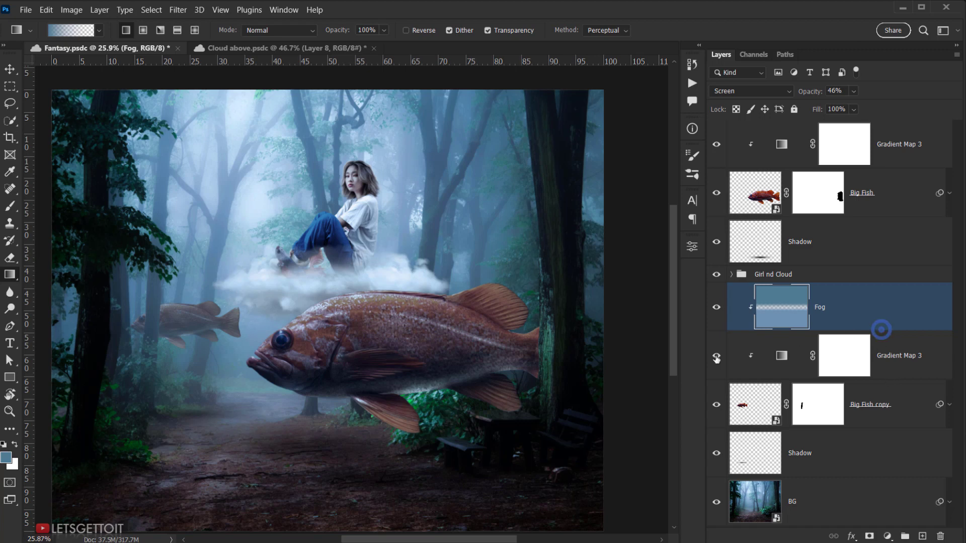
- Group the small background fish's layers, from its Shadow up to Fog, and name the group Fish 2
click(835, 455)
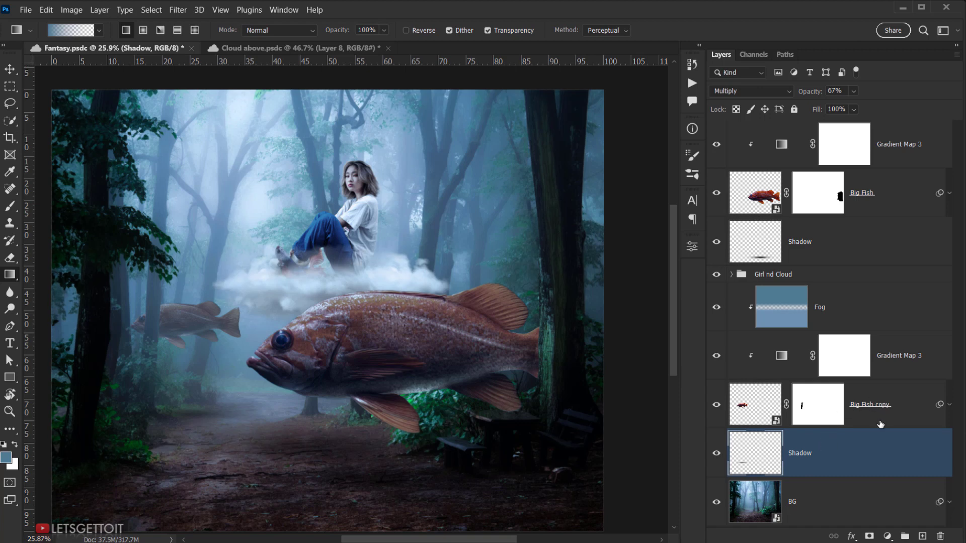
shift+click(845, 308)
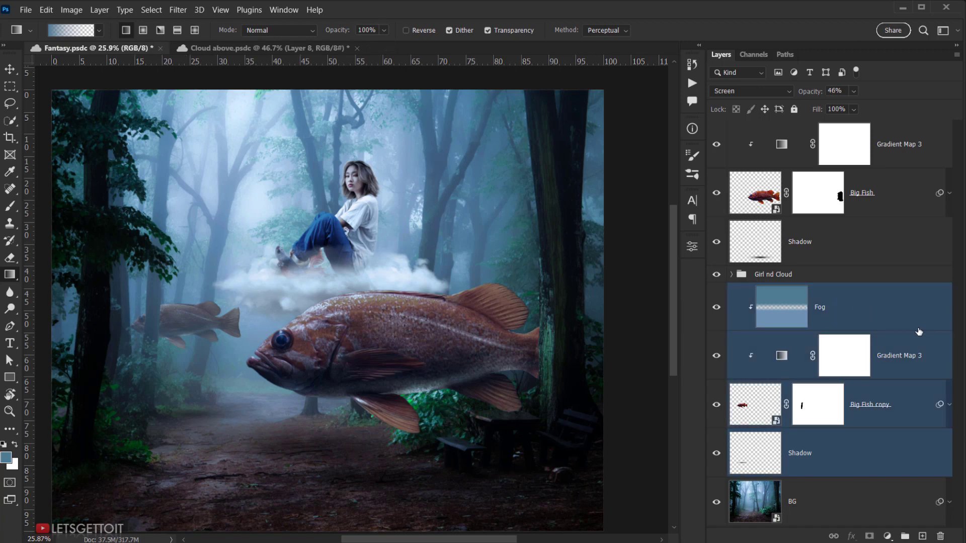
key(ctrl+g)
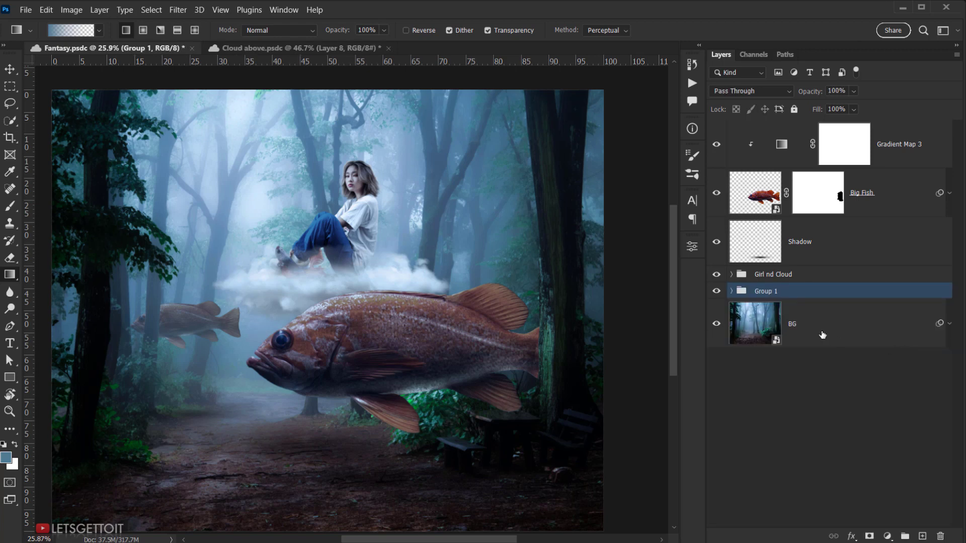
double_click(769, 291)
text(Fish 2)
key(Return)
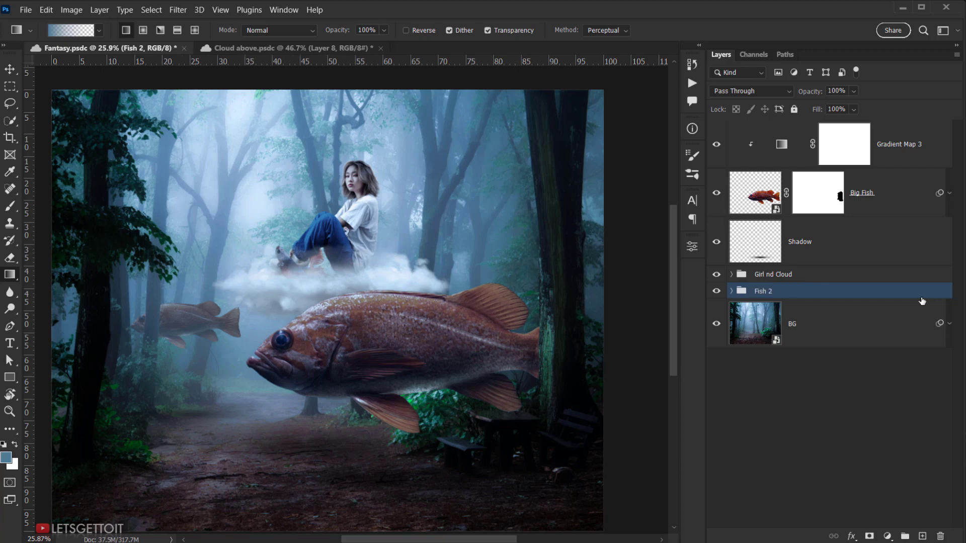
- Group the large fish's Shadow, Big Fish and Gradient Map 3 layers and name the group Fish 1
click(847, 233)
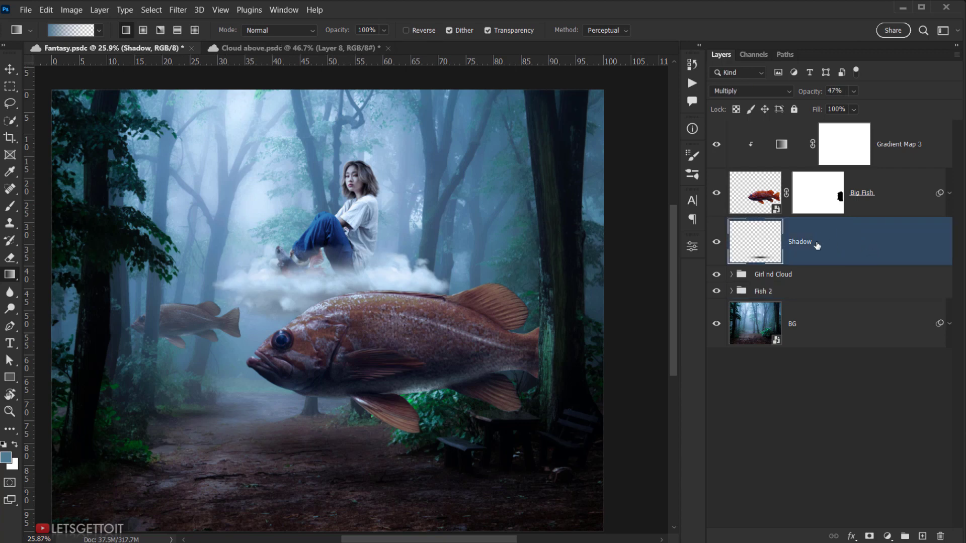
shift+click(888, 151)
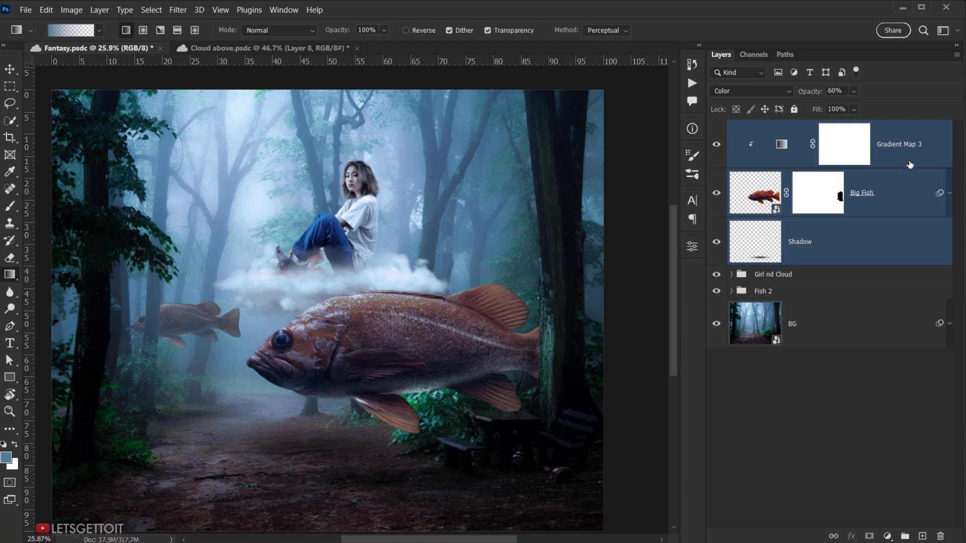
key(ctrl+g)
double_click(766, 128)
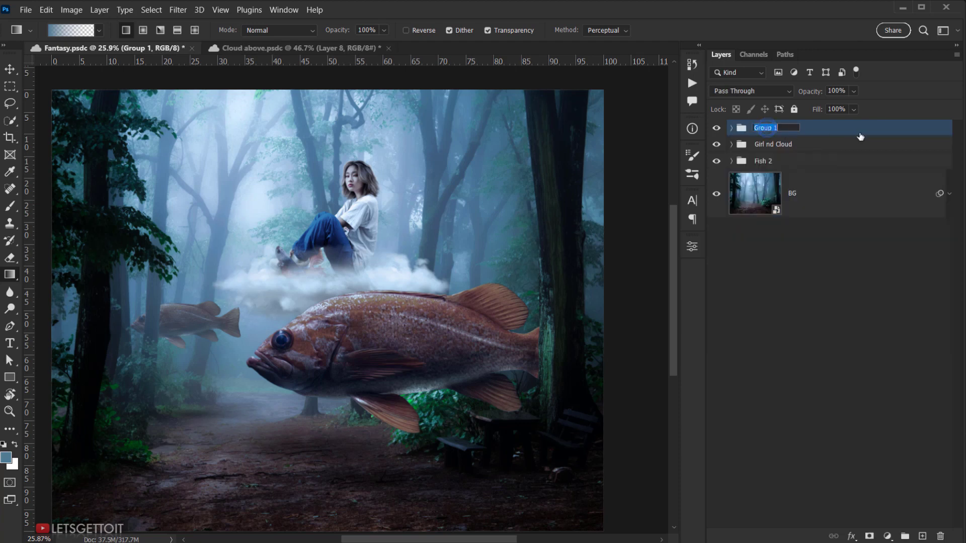
text(Fish)
key(Return)
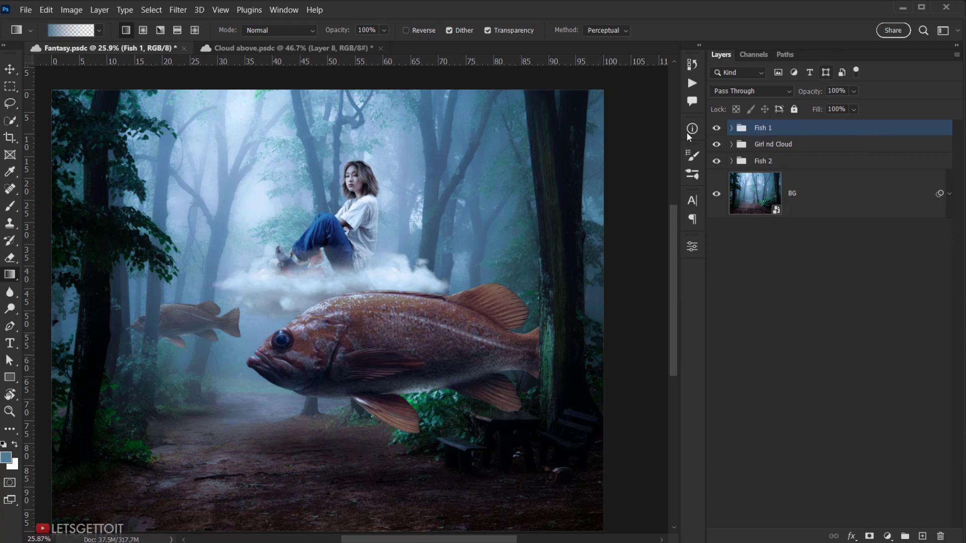
- Compare the composite with the Fish 1, Girl nd Cloud and Fish 2 groups each hidden and shown, and inspect the overall blend
scroll(373, 300, up, 3)
click(716, 129)
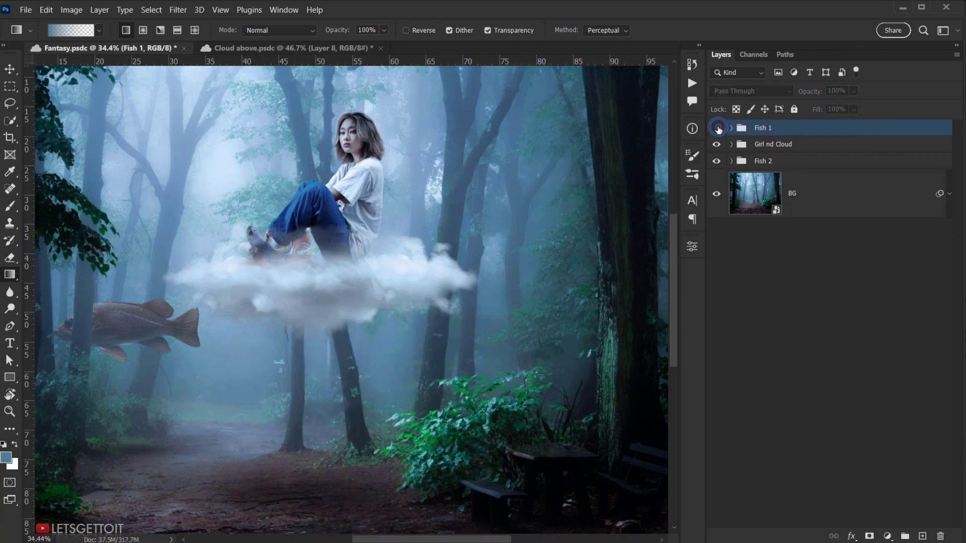
click(716, 129)
scroll(284, 292, down, 3)
scroll(284, 293, down, 1)
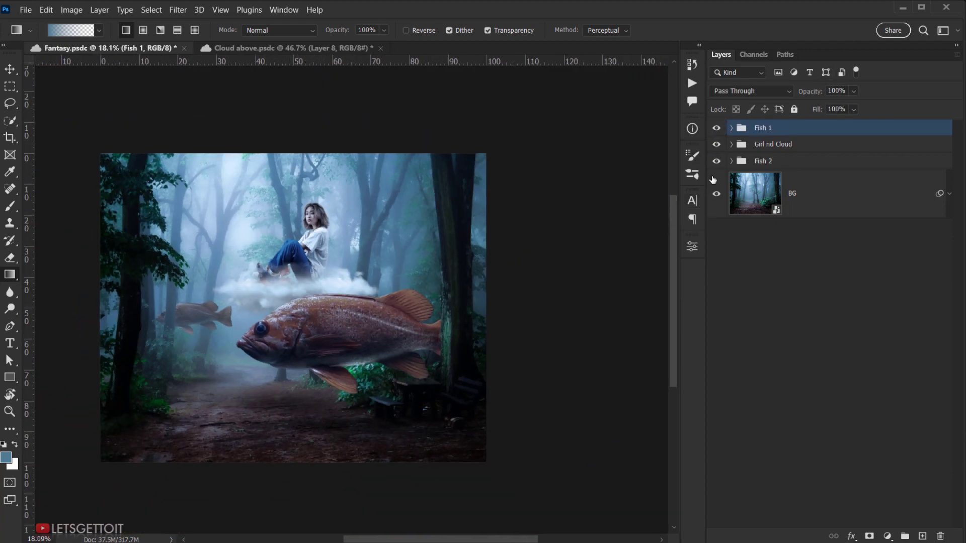
click(716, 144)
click(716, 144)
click(716, 161)
click(716, 161)
scroll(337, 288, up, 4)
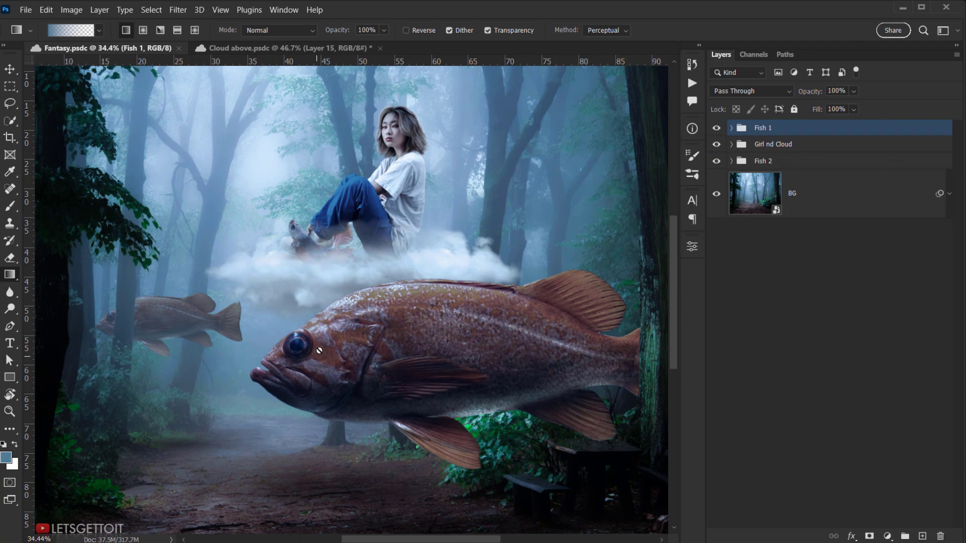
scroll(319, 351, down, 3)
drag(350, 378, 319, 371)
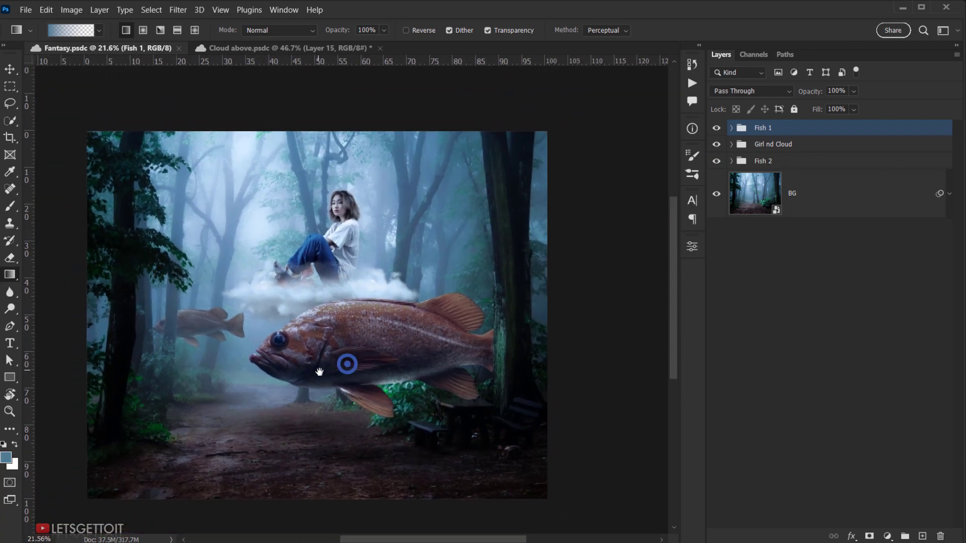
scroll(319, 371, up, 4)
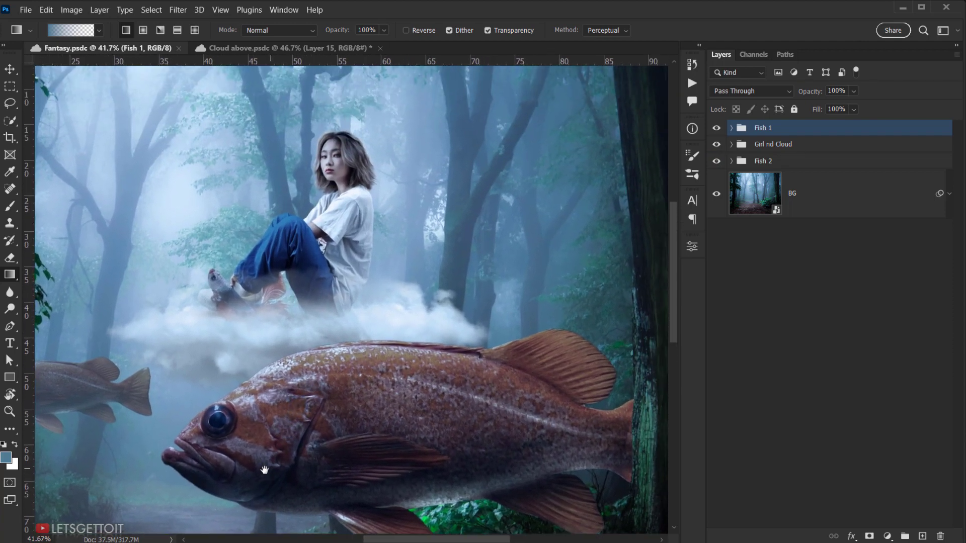
scroll(264, 471, down, 4)
scroll(288, 386, up, 2)
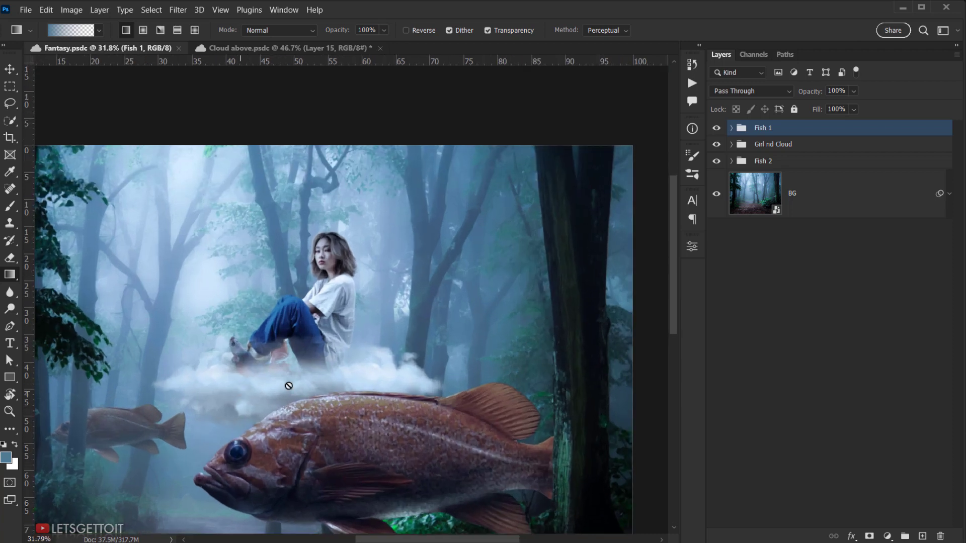
- Expand the Girl nd Cloud group and select its Girl layer together with the Shadows group
click(730, 145)
click(731, 145)
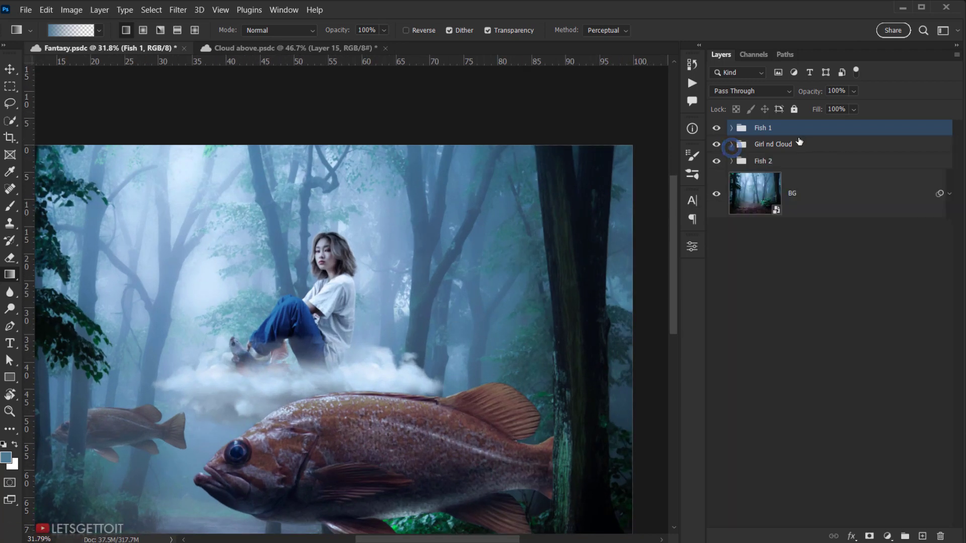
click(739, 144)
click(730, 145)
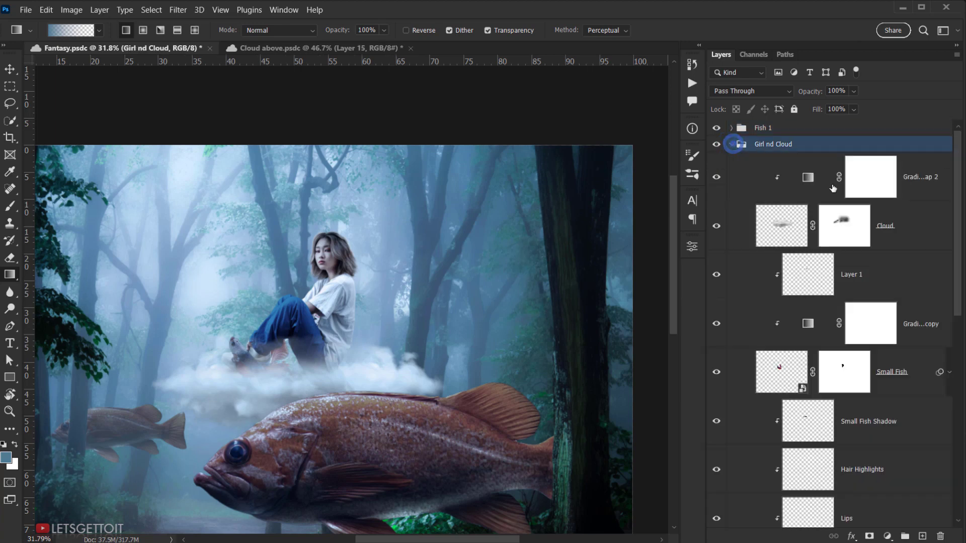
scroll(833, 188, down, 5)
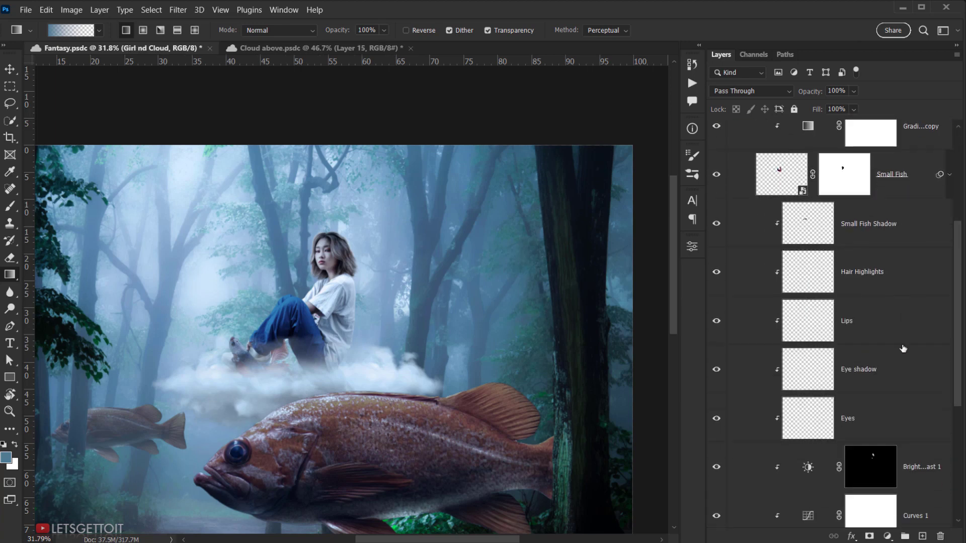
scroll(903, 348, down, 5)
scroll(489, 388, down, 7)
click(868, 452)
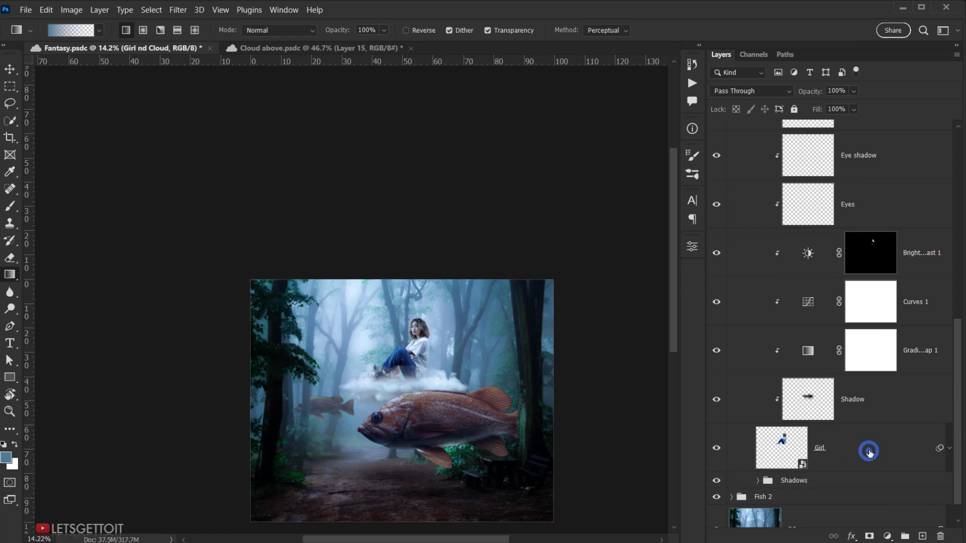
click(833, 480)
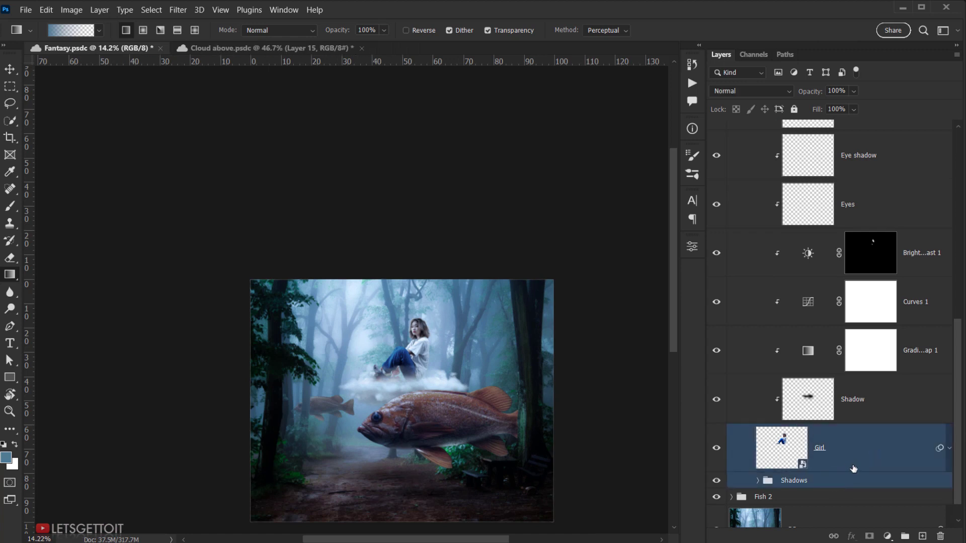
- Extend the layer selection upward through Layer 1 and Cloud to Gradient Map 2 at the head of the Girl nd Cloud group
scroll(853, 465, up, 4)
scroll(859, 437, up, 2)
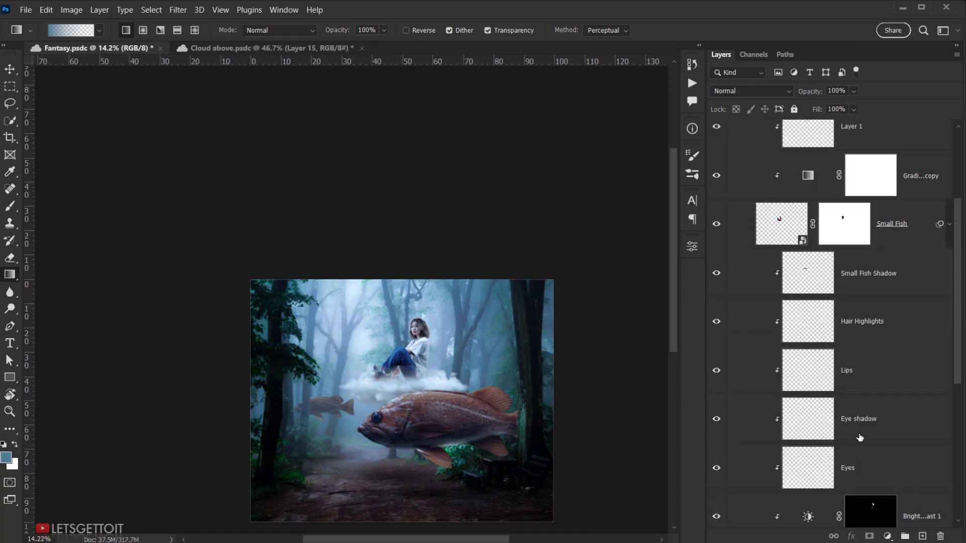
scroll(859, 437, up, 2)
click(892, 225)
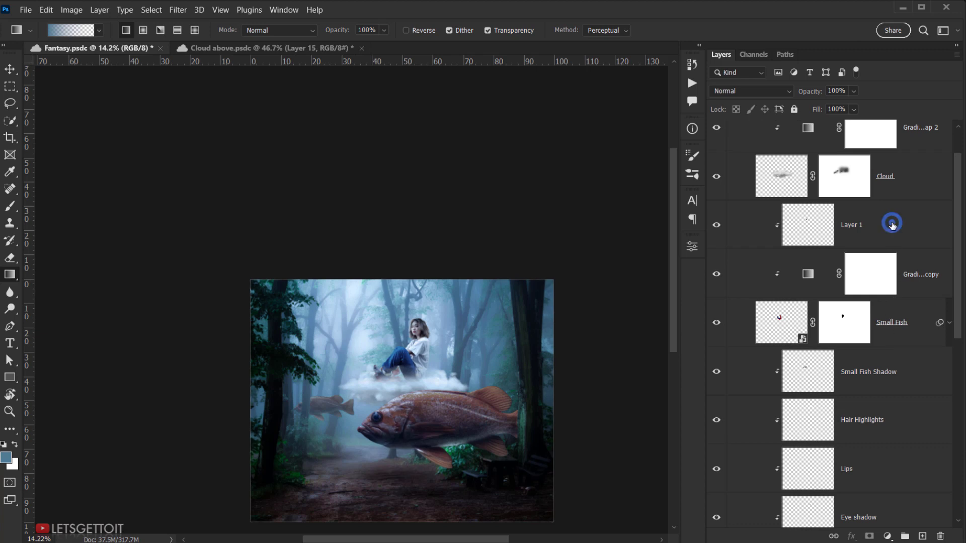
scroll(634, 336, up, 2)
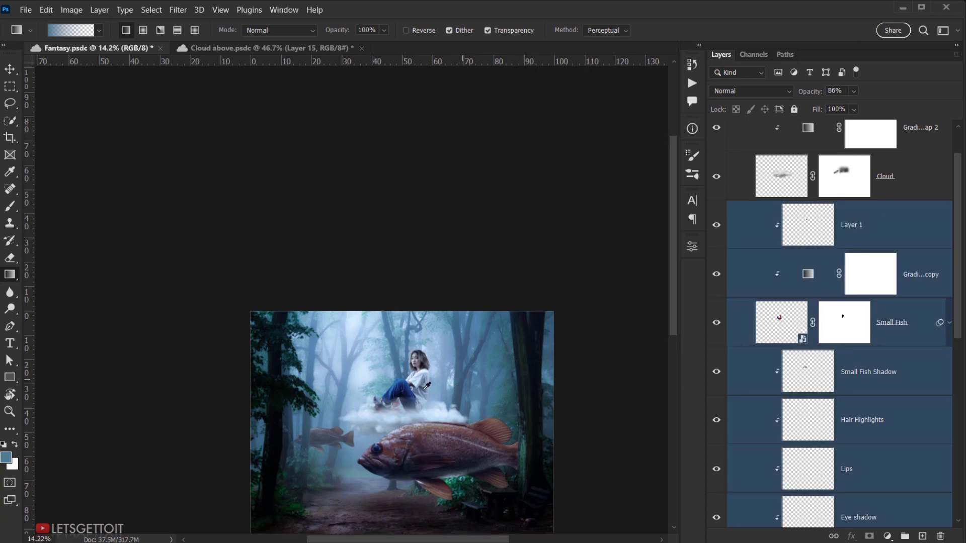
scroll(427, 385, up, 2)
scroll(900, 232, up, 1)
shift+click(905, 229)
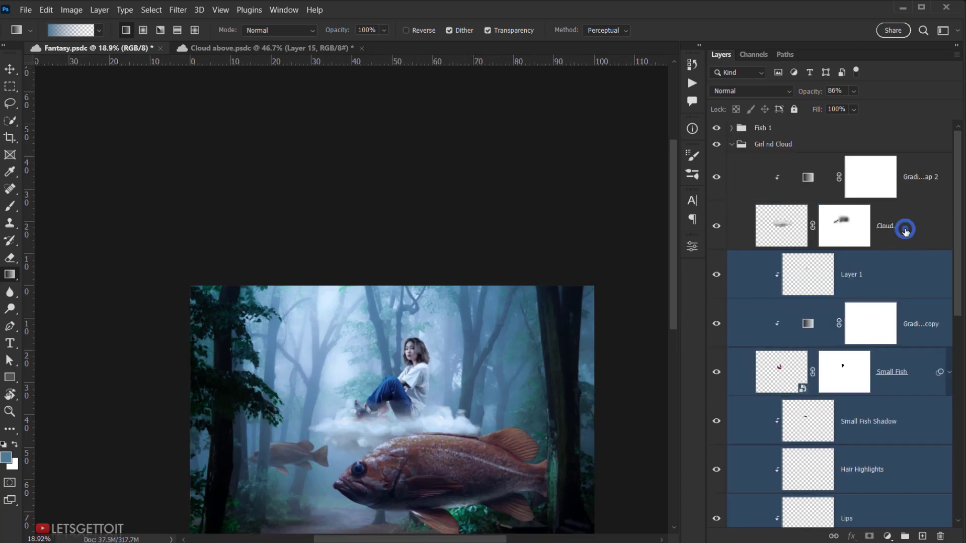
shift+click(923, 194)
- Remove the Shadows group from the layer selection, keeping the Girl layer and the layers above it selected
scroll(855, 396, down, 3)
drag(957, 307, 957, 449)
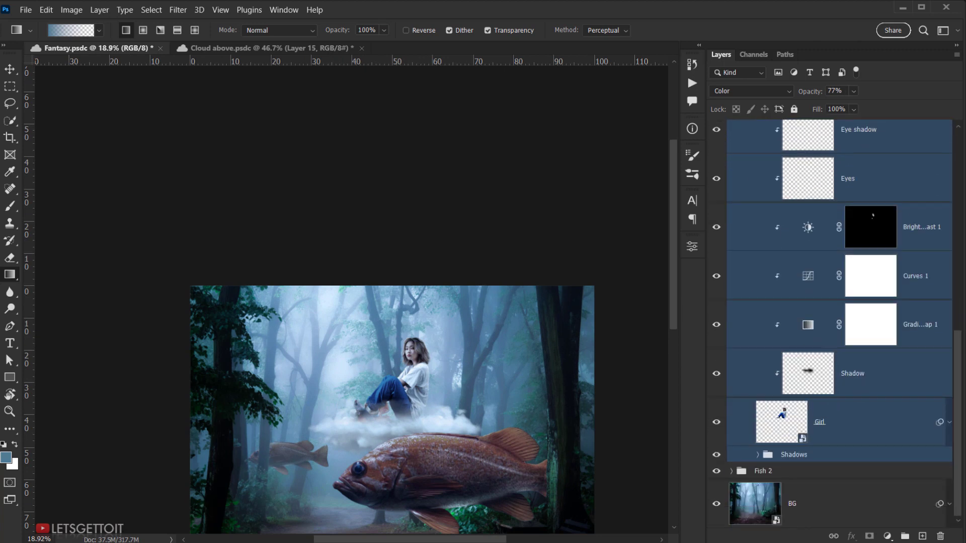
ctrl+click(802, 456)
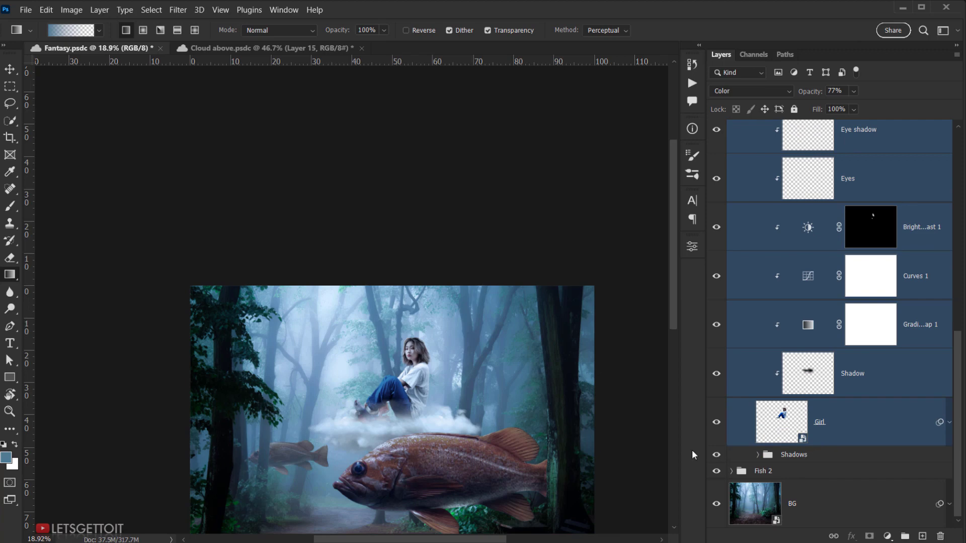
- Select only the Girl nd Cloud group and collapse it in the layer stack
key(v)
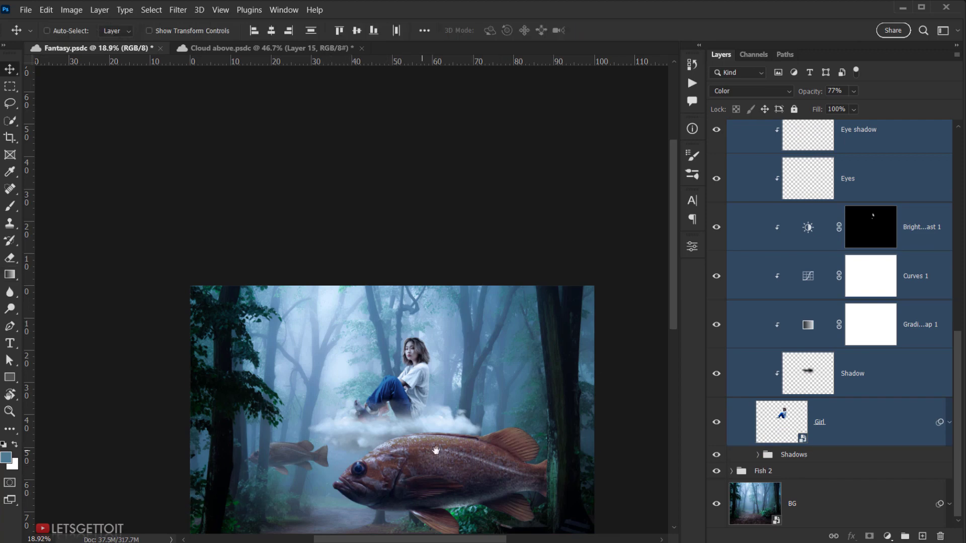
drag(435, 435, 387, 327)
scroll(383, 342, up, 3)
scroll(384, 333, down, 5)
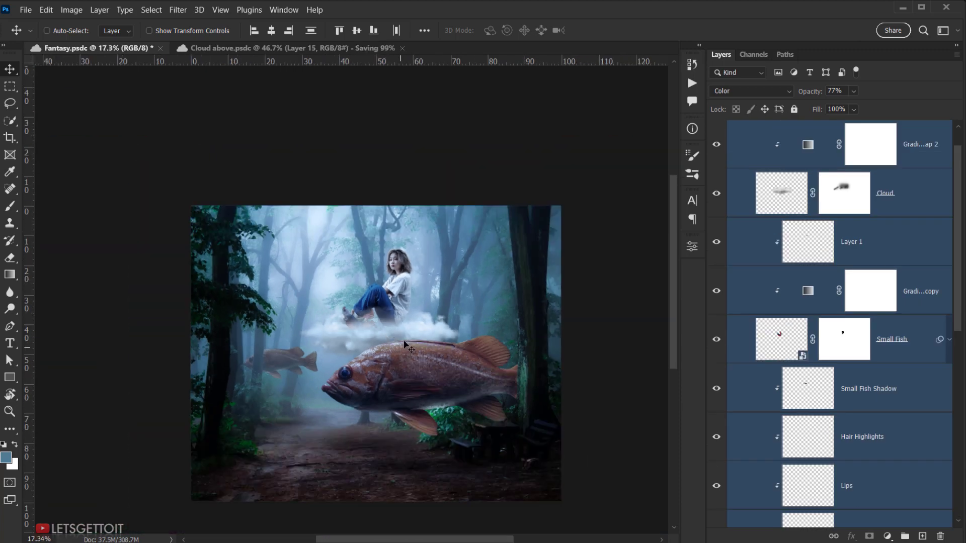
scroll(784, 230, up, 2)
click(735, 150)
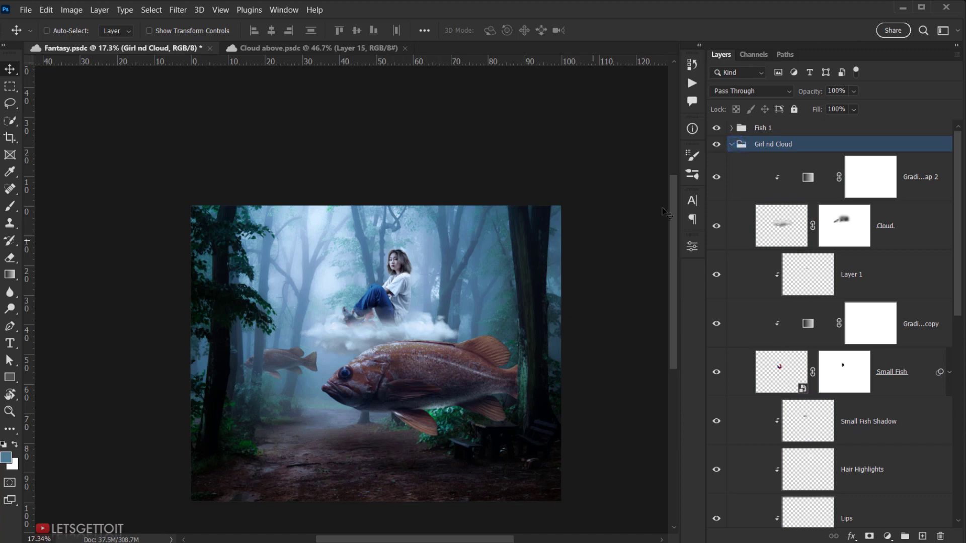
click(732, 144)
- Create a new layer above the Fish 1 group and name it Light 1
scroll(373, 303, up, 5)
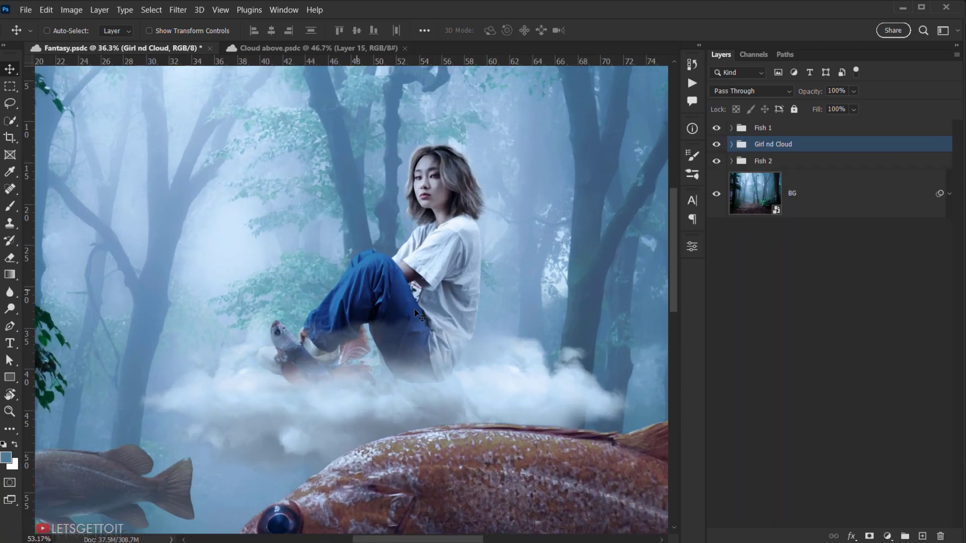
drag(408, 318, 356, 330)
scroll(395, 196, up, 4)
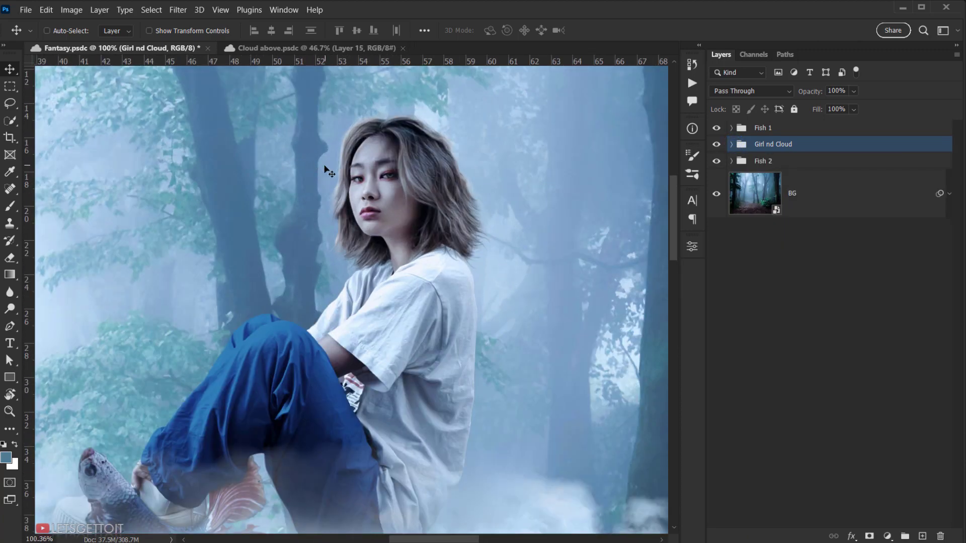
scroll(309, 206, down, 2)
scroll(309, 208, down, 5)
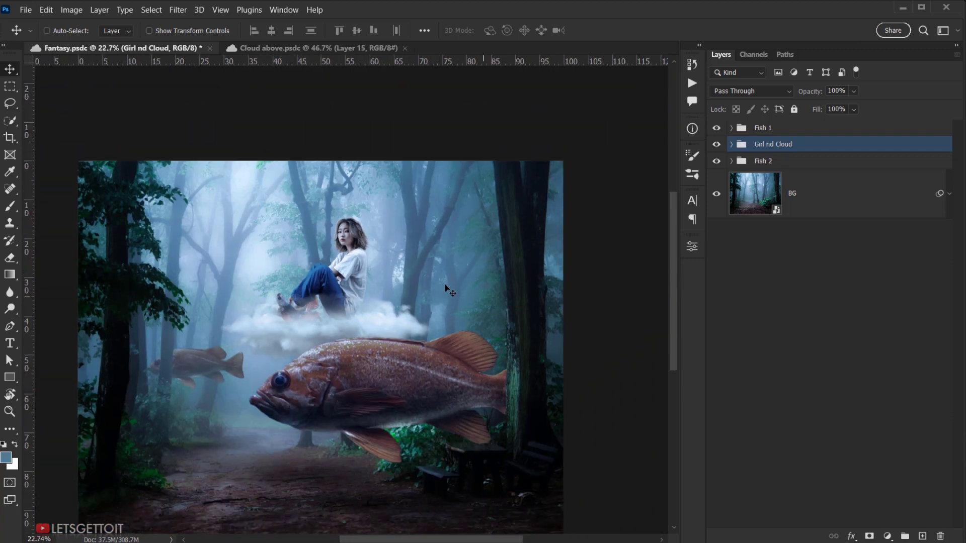
drag(360, 289, 385, 289)
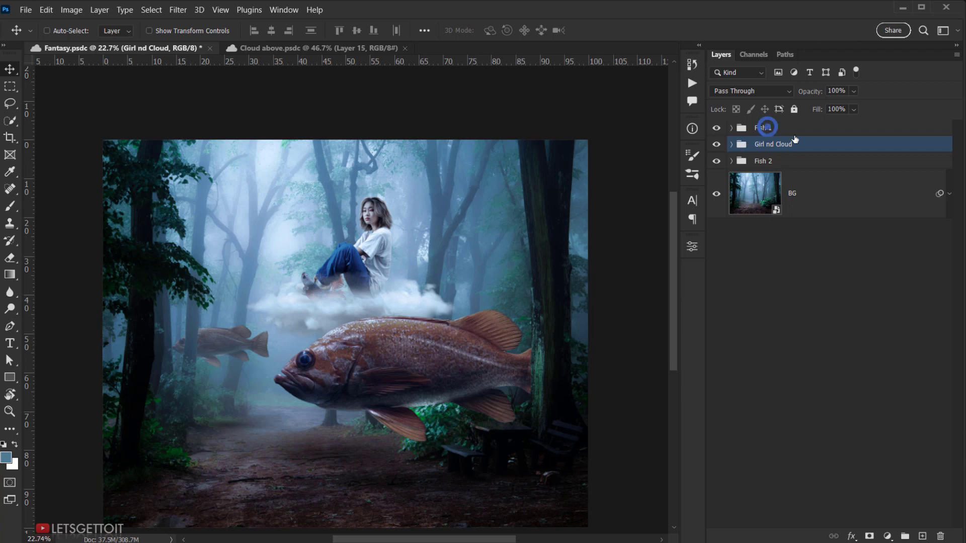
click(767, 128)
click(922, 535)
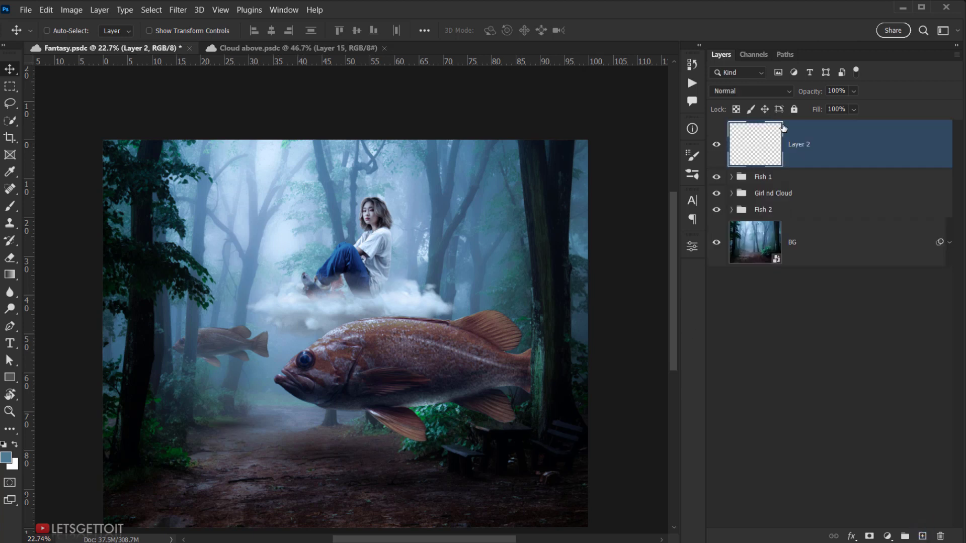
click(802, 145)
double_click(802, 145)
text(Light 1)
key(Return)
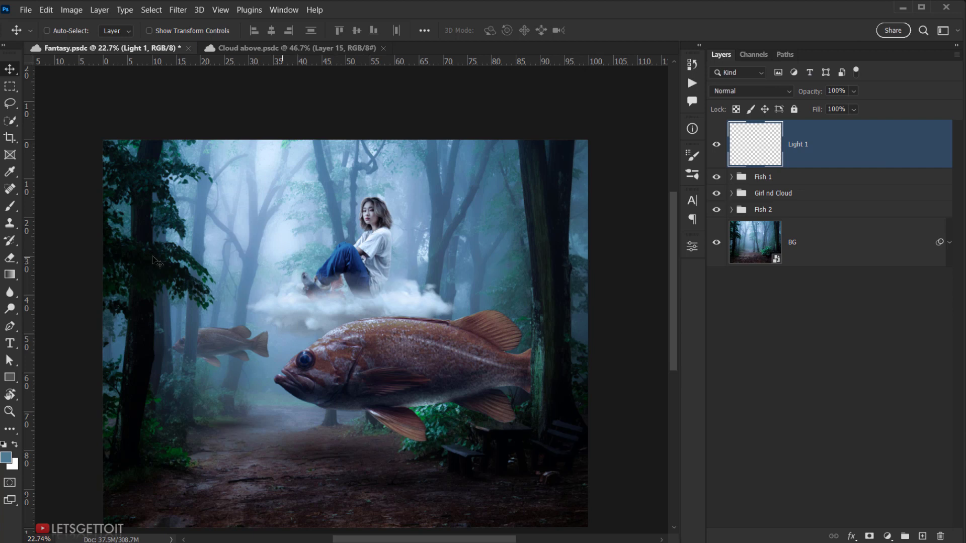
- Set up the Gradient tool with a foreground-to-transparent gradient in radial style
click(10, 275)
click(48, 275)
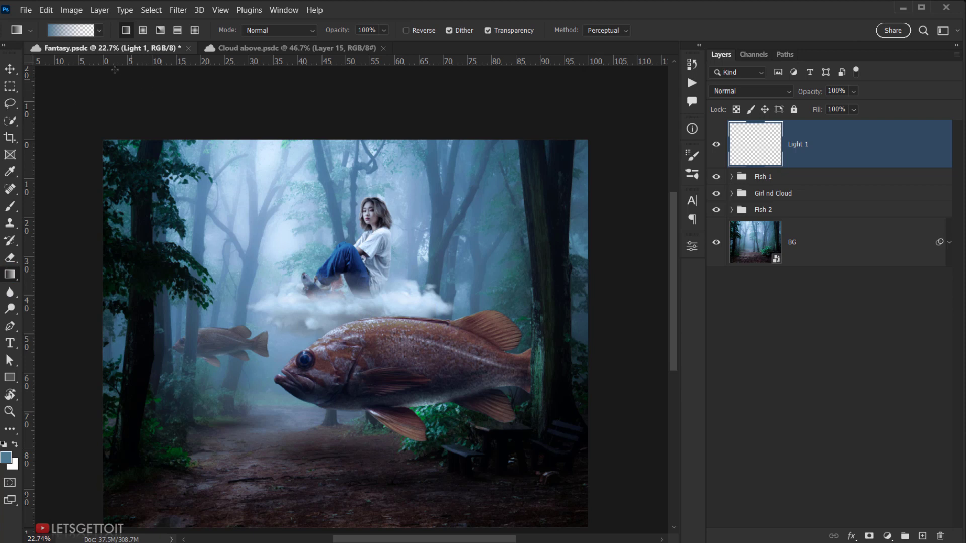
click(98, 30)
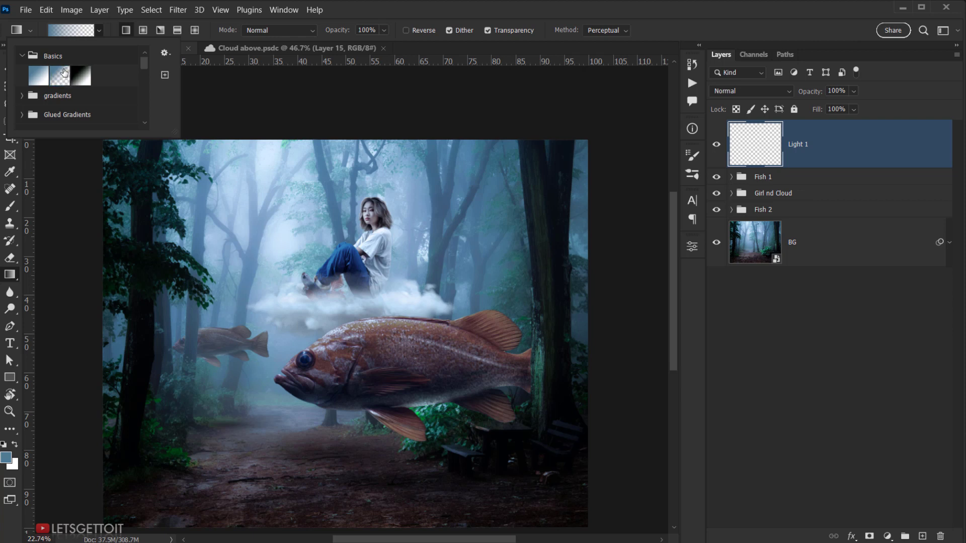
click(146, 30)
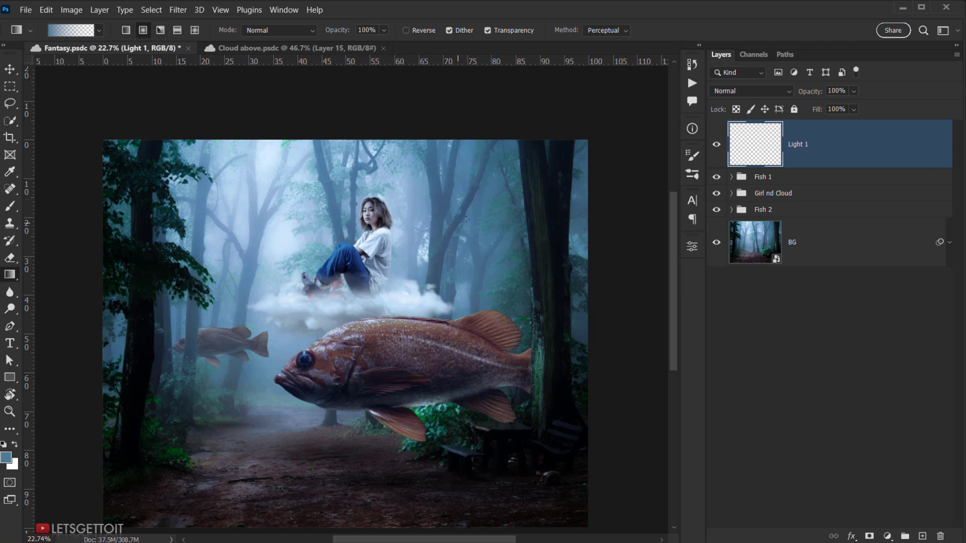
- Sample a pale blue from the bright fog gap between the trees behind the girl as the gradient colour
scroll(371, 224, up, 3)
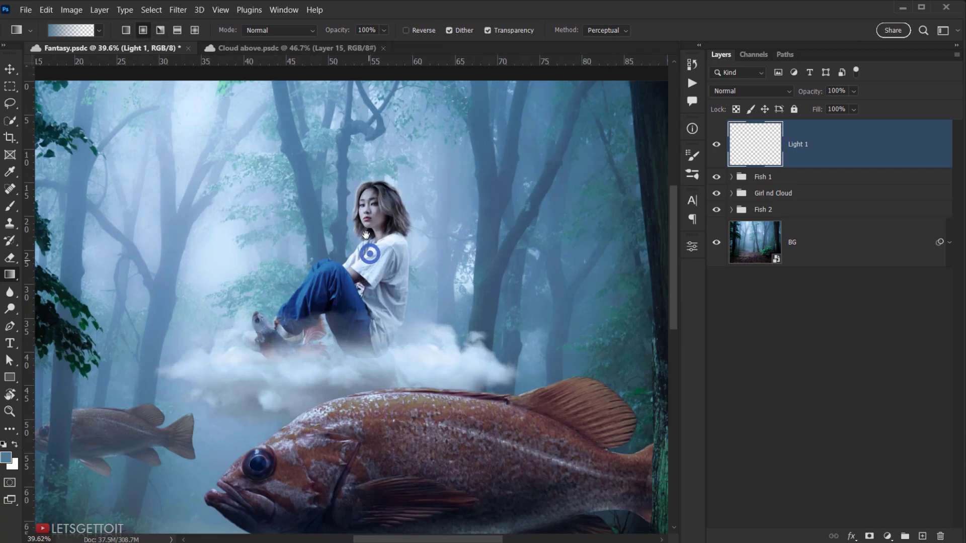
drag(377, 261, 438, 234)
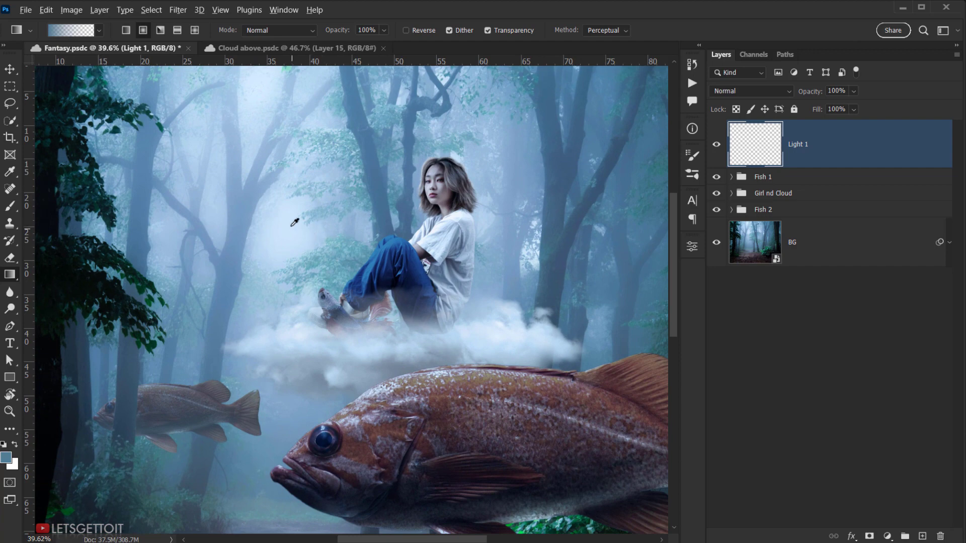
scroll(309, 238, down, 2)
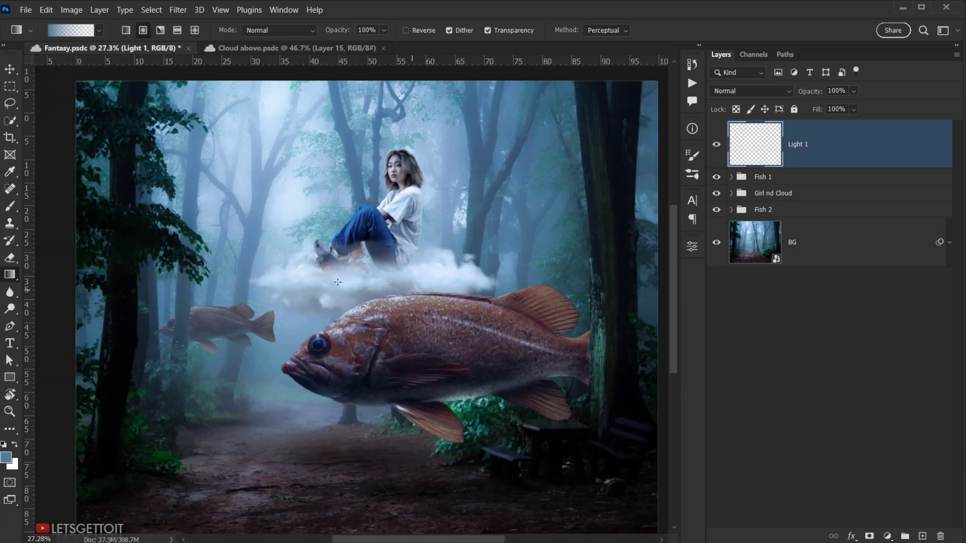
drag(381, 326, 283, 336)
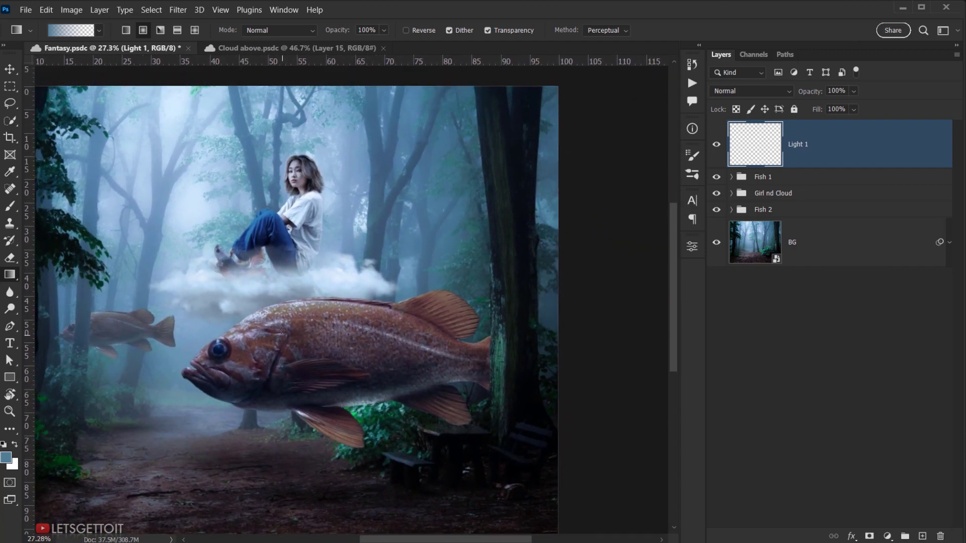
scroll(328, 261, up, 1)
scroll(331, 257, up, 1)
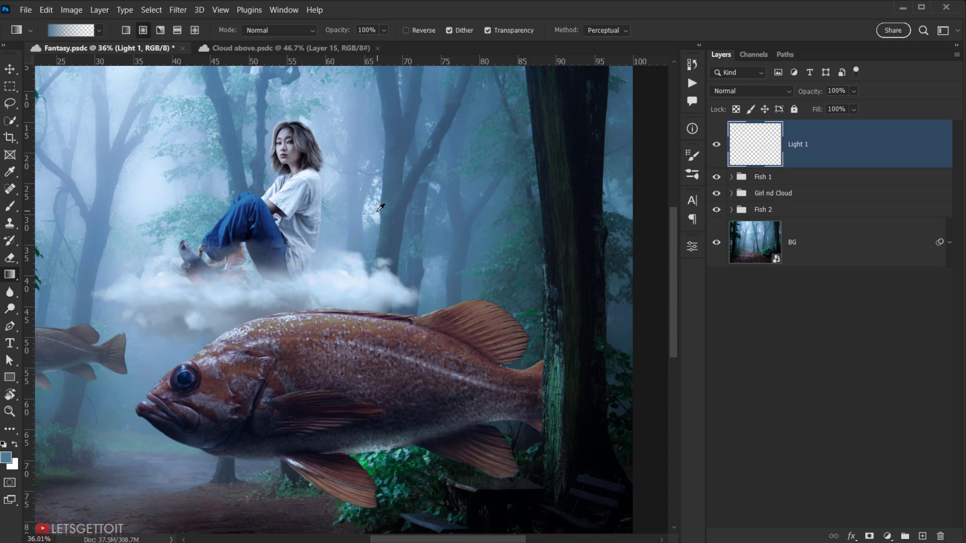
alt+click(380, 207)
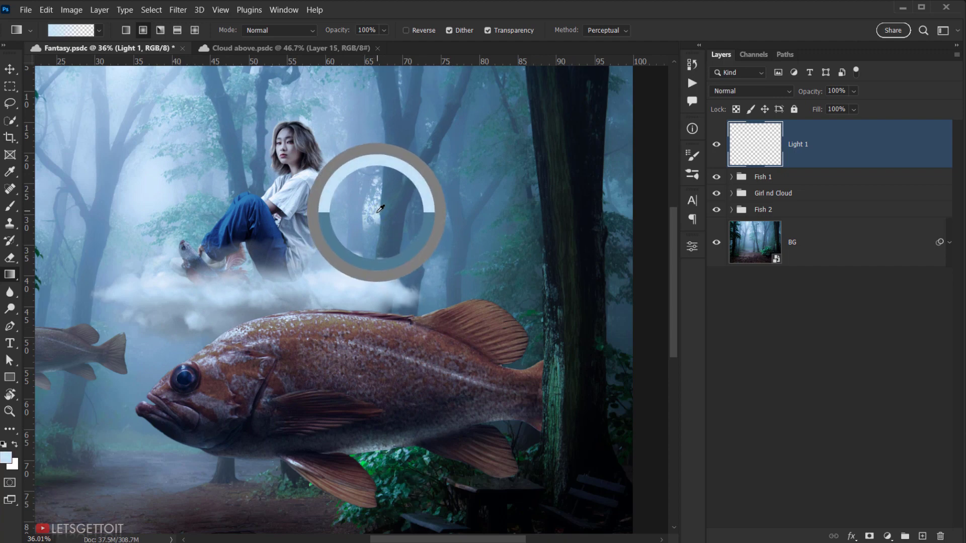
- Try a pale blue radial glow over the bright fog gap behind the girl's back, and undo it
scroll(380, 208, down, 3)
scroll(373, 208, up, 2)
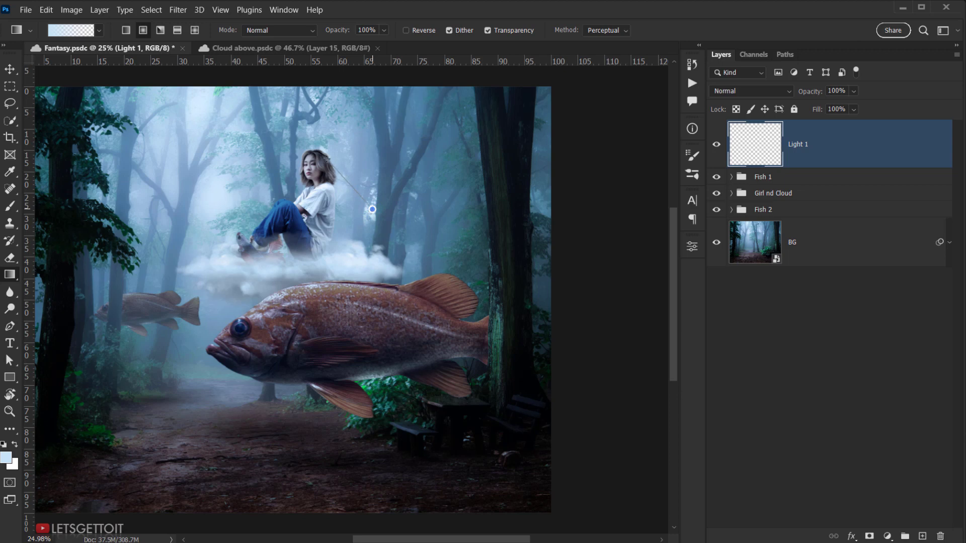
drag(325, 156, 325, 157)
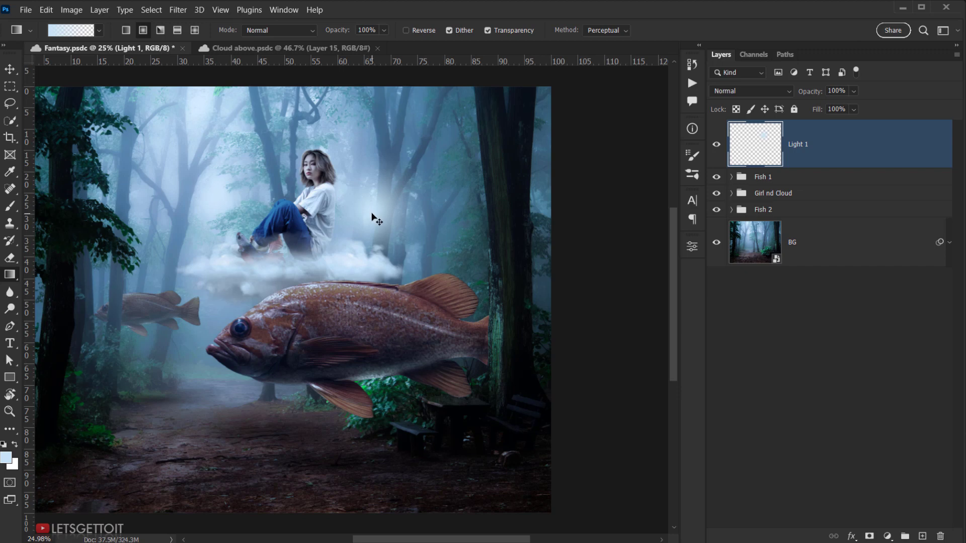
key(ctrl+z)
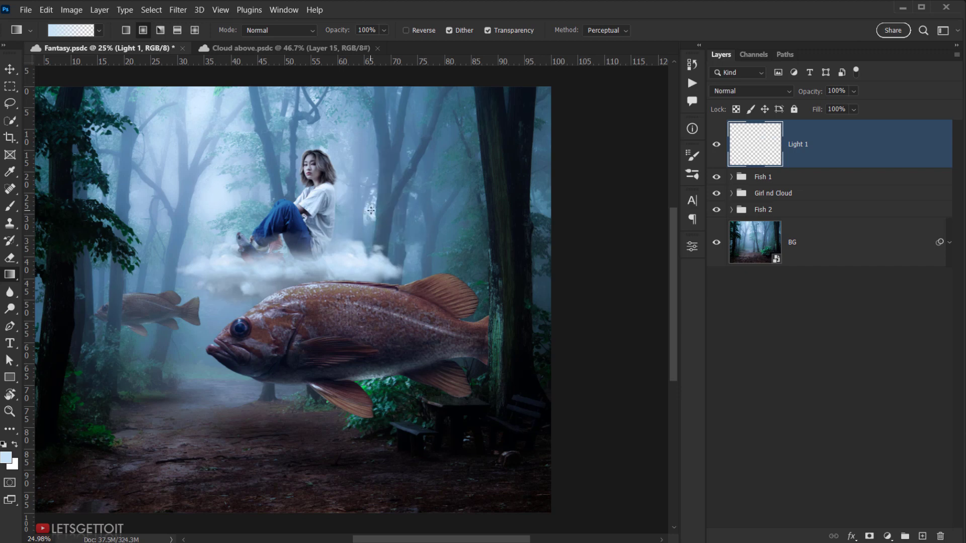
- Draw pale blue radial glows behind the girl's back on Light 1 and set the layer to Screen blending at 58% opacity
drag(370, 210, 355, 173)
drag(333, 121, 332, 122)
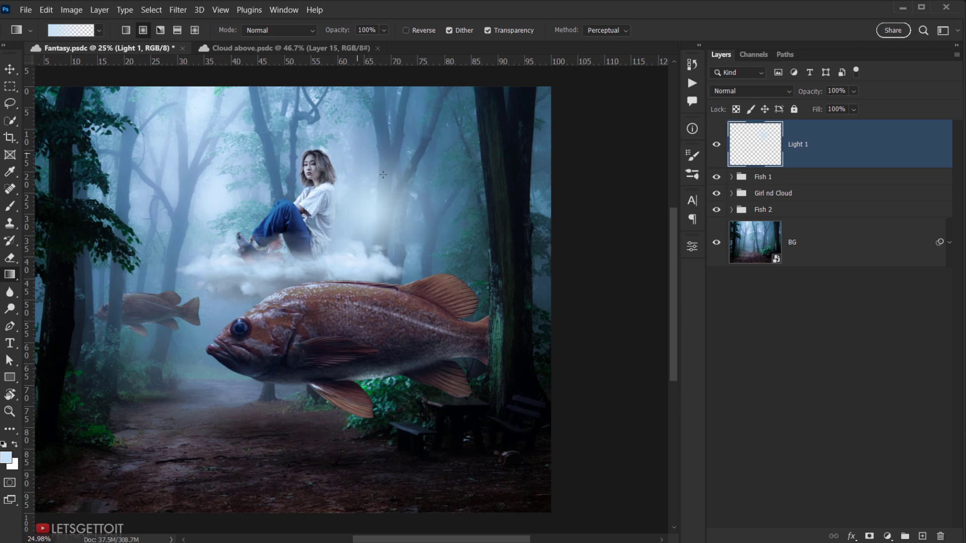
click(763, 92)
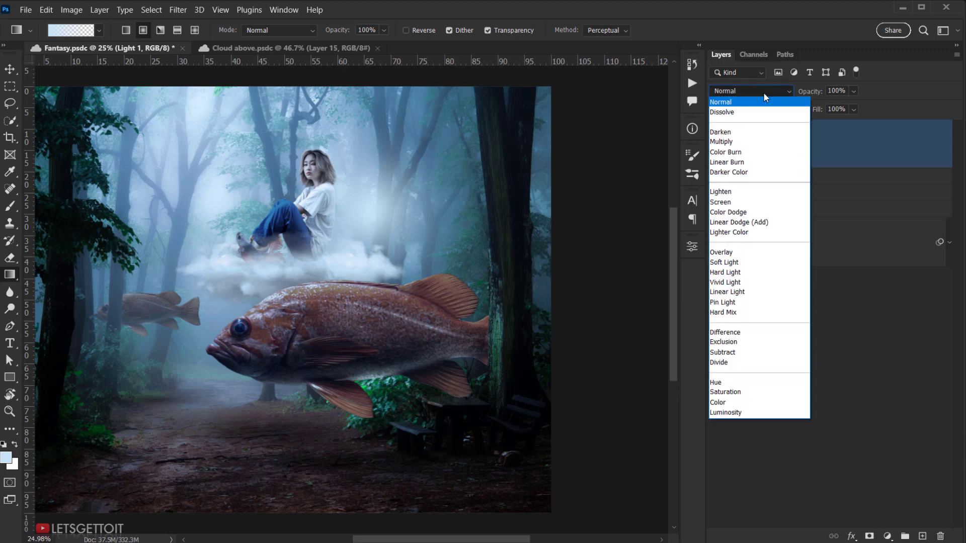
click(734, 200)
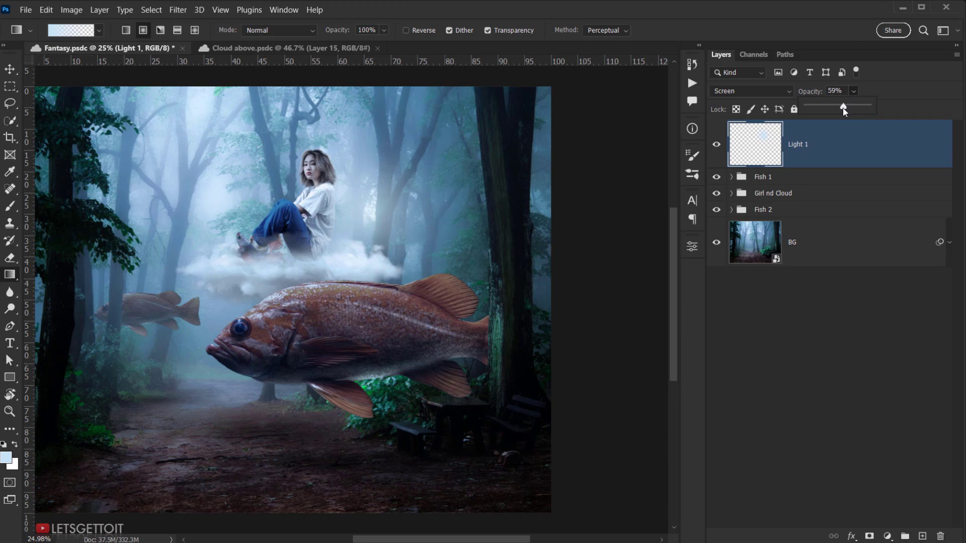
drag(844, 107, 842, 108)
- Sample the light fog colour beside the girl's head and draw a radial glow over her hair on Light 1
scroll(367, 168, up, 4)
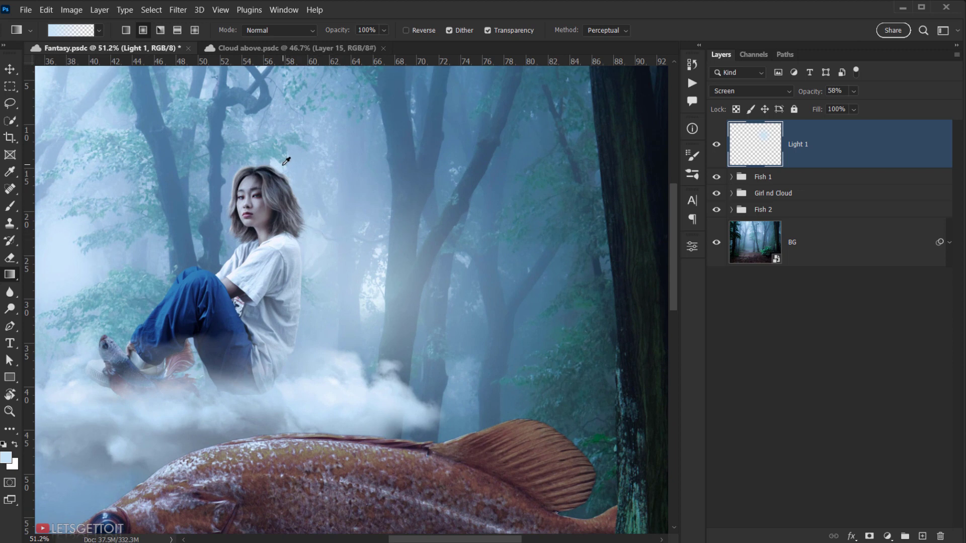
alt+click(276, 162)
drag(274, 165, 241, 104)
scroll(212, 140, down, 2)
scroll(209, 144, down, 2)
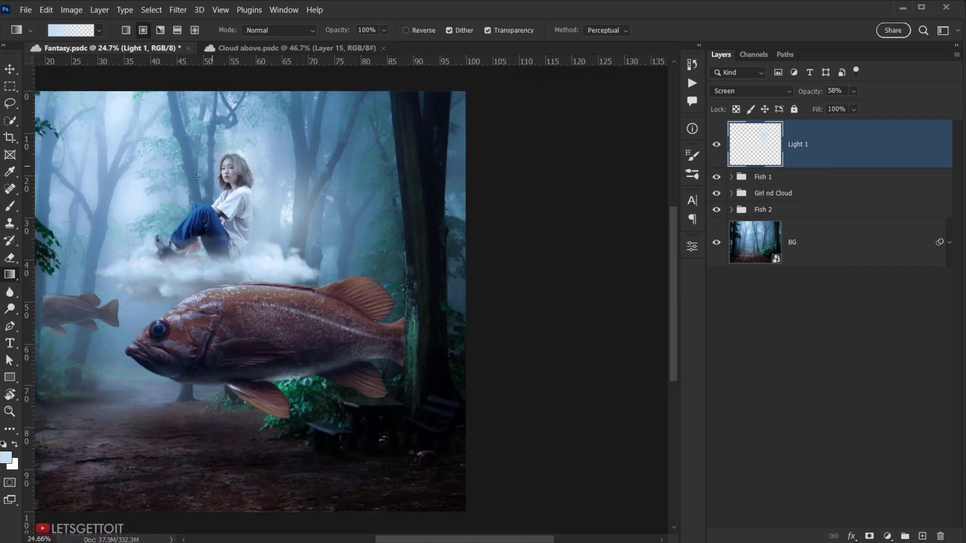
- Sample the blue next to the girl's face and add a radial glow on that side of her head
drag(180, 185, 283, 186)
scroll(238, 189, up, 4)
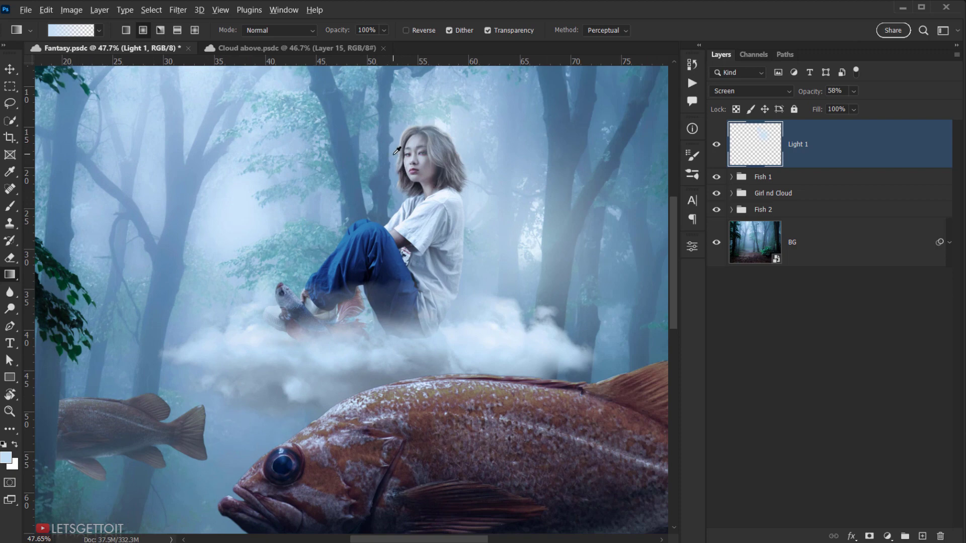
alt+click(393, 154)
drag(392, 160, 405, 85)
drag(388, 176, 207, 151)
drag(384, 217, 337, 222)
- Sample a pale blue from the fog in front of the girl and draw a large radial glow there
scroll(322, 221, up, 5)
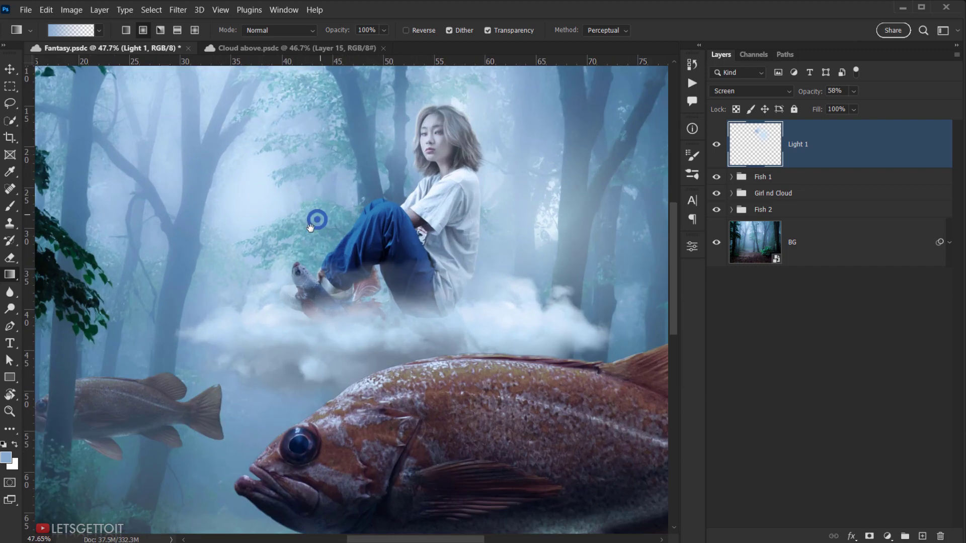
scroll(298, 257, down, 1)
scroll(296, 255, up, 4)
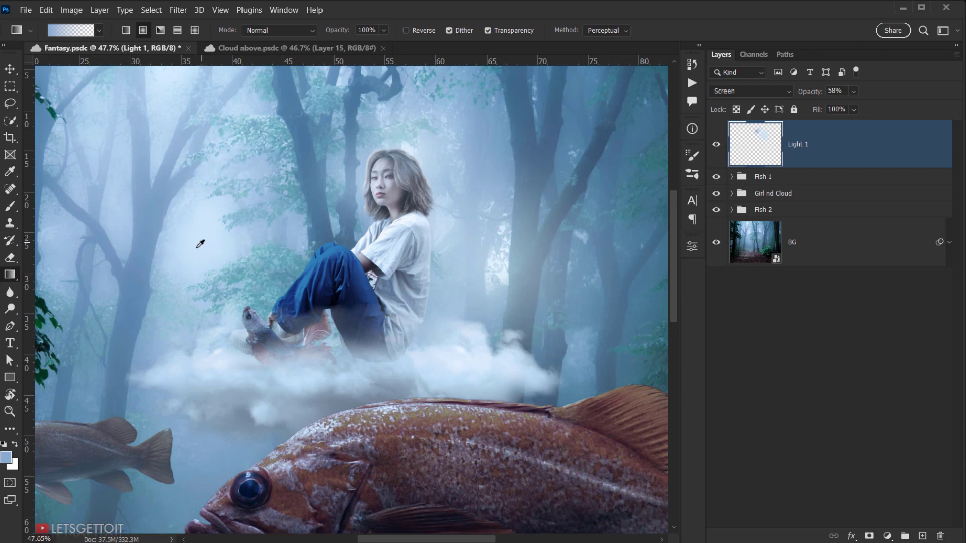
scroll(204, 244, down, 5)
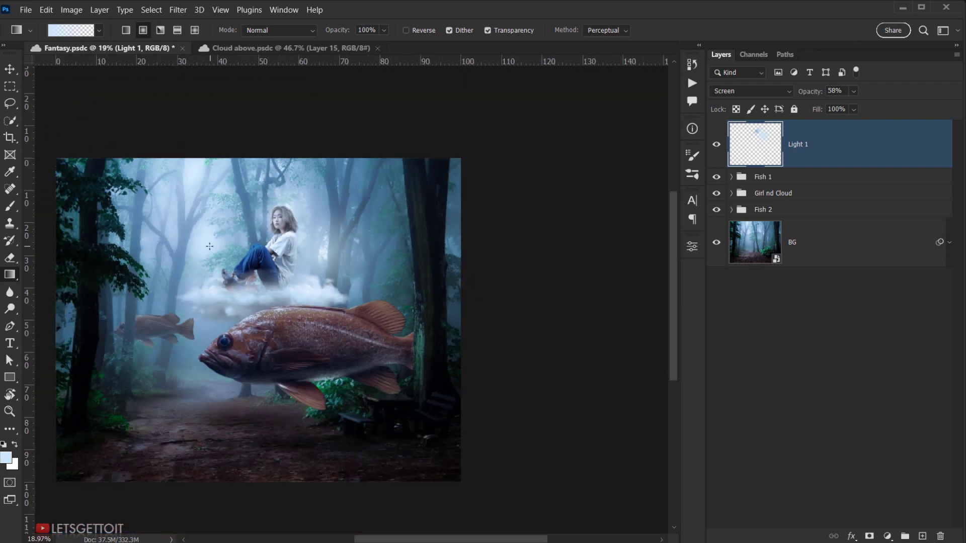
mouse_move(206, 251)
mouse_down()
mouse_move(173, 216)
mouse_move(120, 204)
mouse_up()
- Sample the blue fog just above the large fish's eye and draw a radial haze over the fish's head
scroll(162, 237, up, 4)
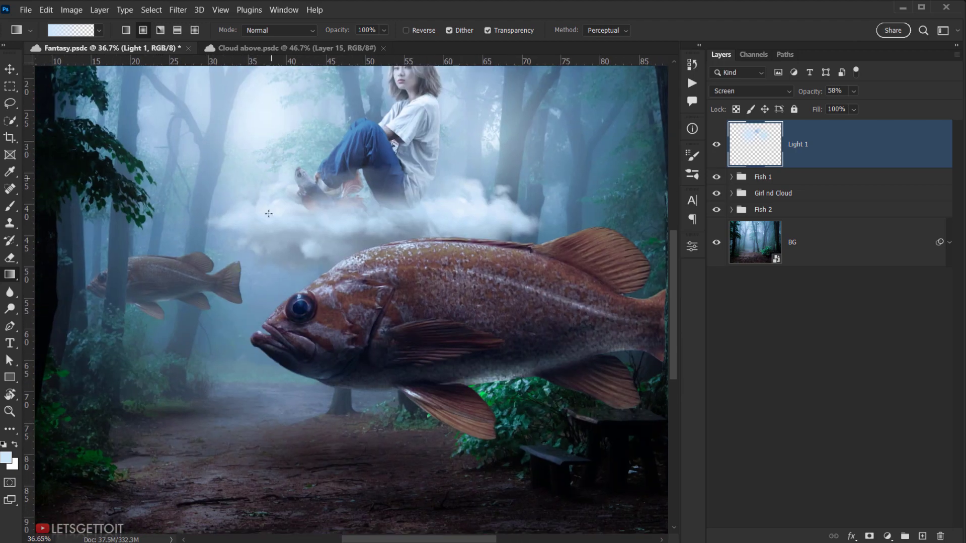
alt+click(289, 291)
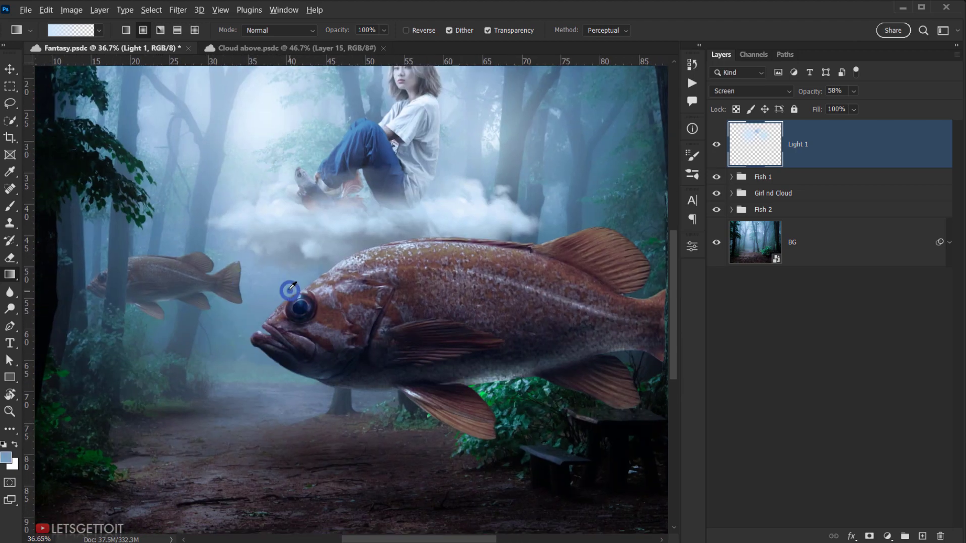
alt+click(297, 285)
drag(359, 256, 419, 238)
- Sample the fog colour above the large fish's dorsal fin and add a radial haze over the fin on Light 1
drag(457, 263, 248, 302)
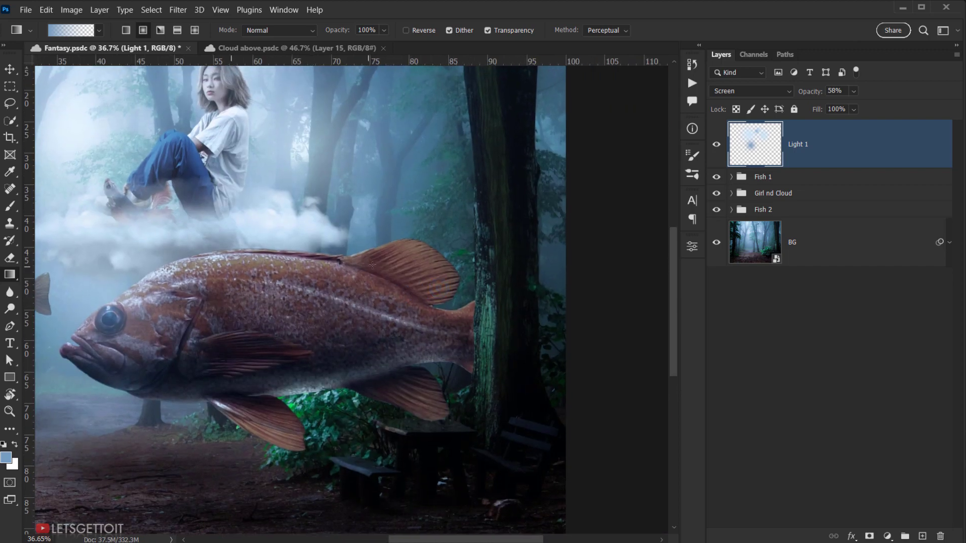
alt+click(361, 241)
drag(360, 237, 314, 374)
drag(332, 359, 412, 328)
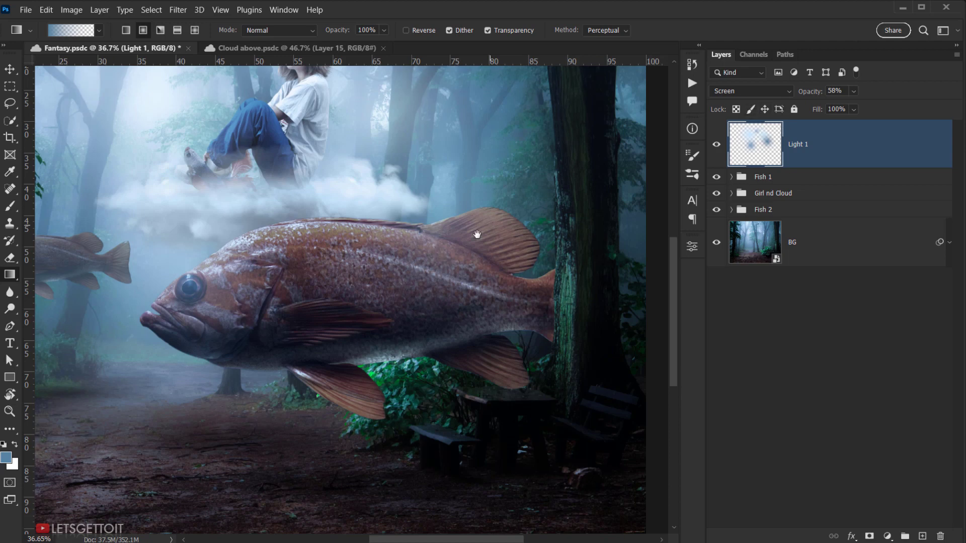
drag(476, 234, 453, 274)
scroll(452, 220, down, 3)
drag(368, 264, 352, 271)
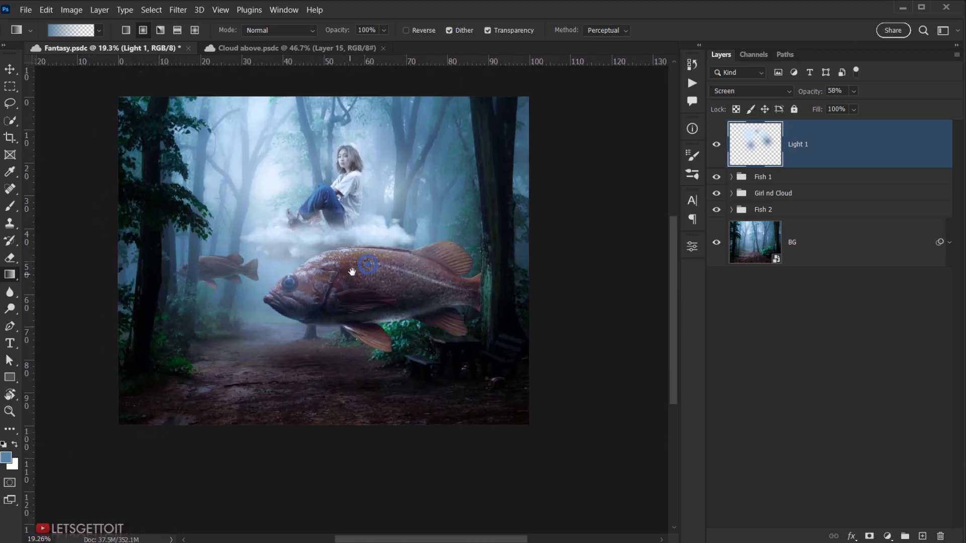
- Compare the composite with the Light 1 layer hidden and shown
scroll(395, 237, up, 2)
click(716, 145)
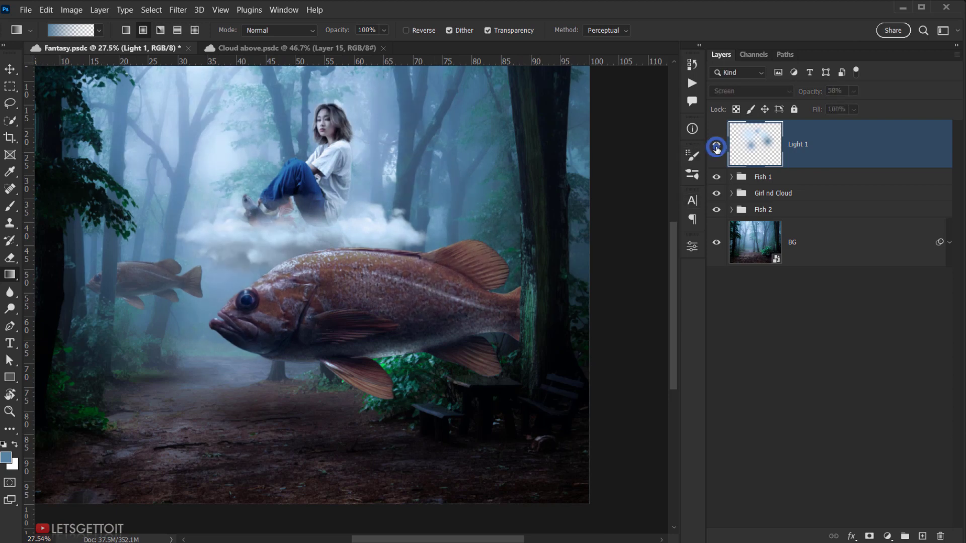
click(716, 145)
click(717, 145)
click(716, 145)
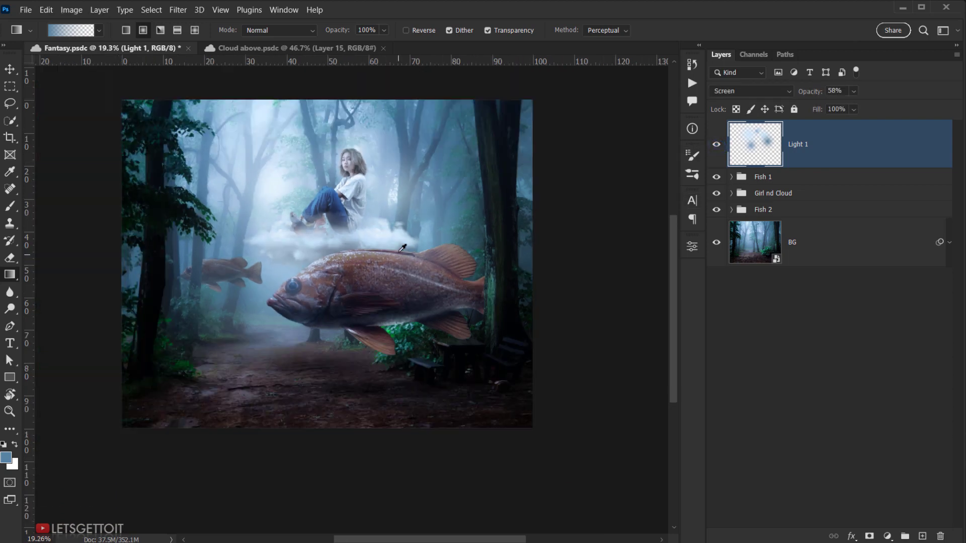
scroll(218, 272, down, 2)
- Sample the fog colour around the small fish and add a radial haze over its body on Light 1
scroll(217, 272, up, 3)
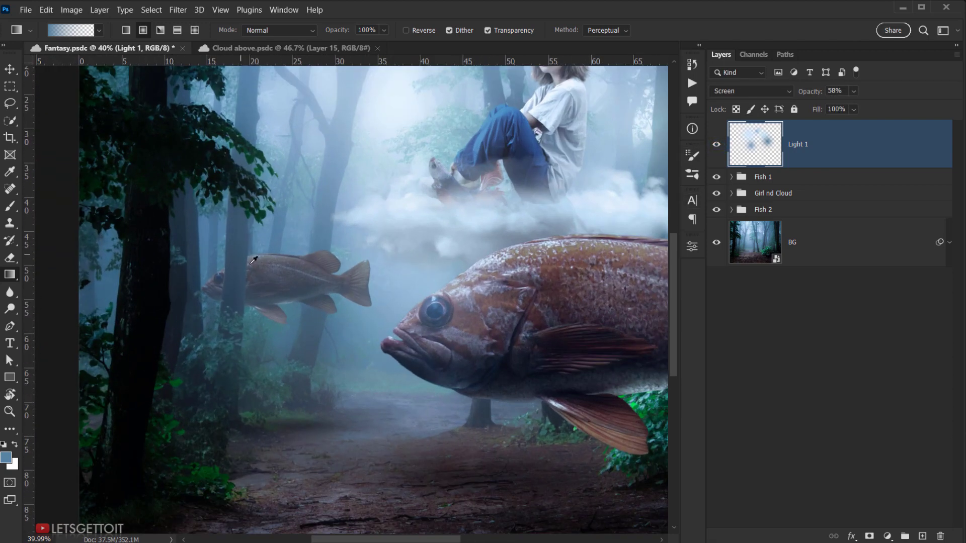
alt+click(292, 313)
drag(294, 309, 259, 306)
key(ctrl+z)
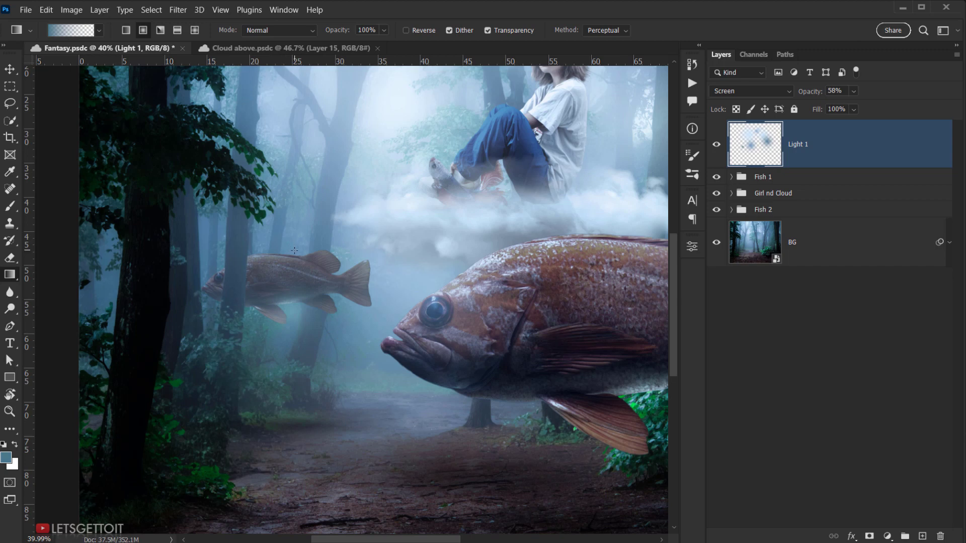
alt+click(293, 243)
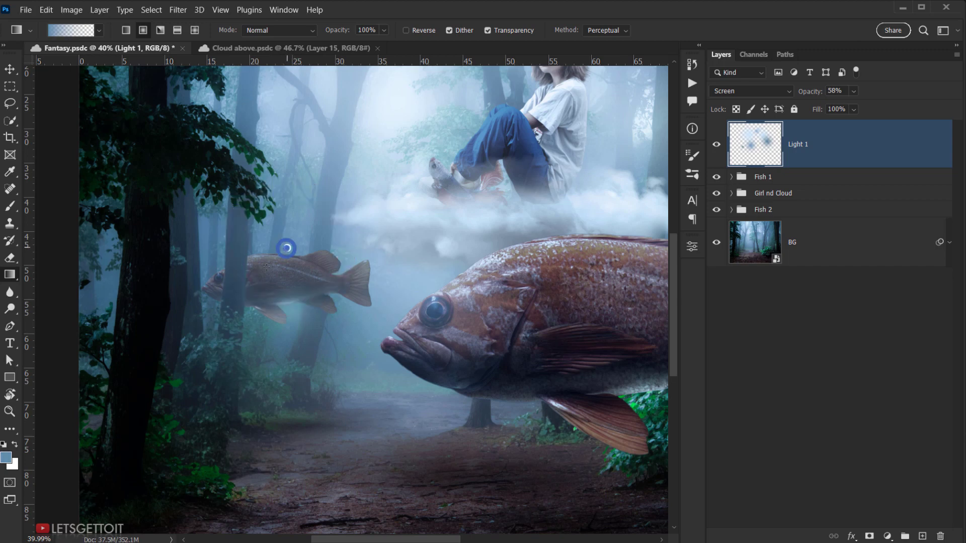
alt+click(291, 245)
scroll(259, 266, left, 1)
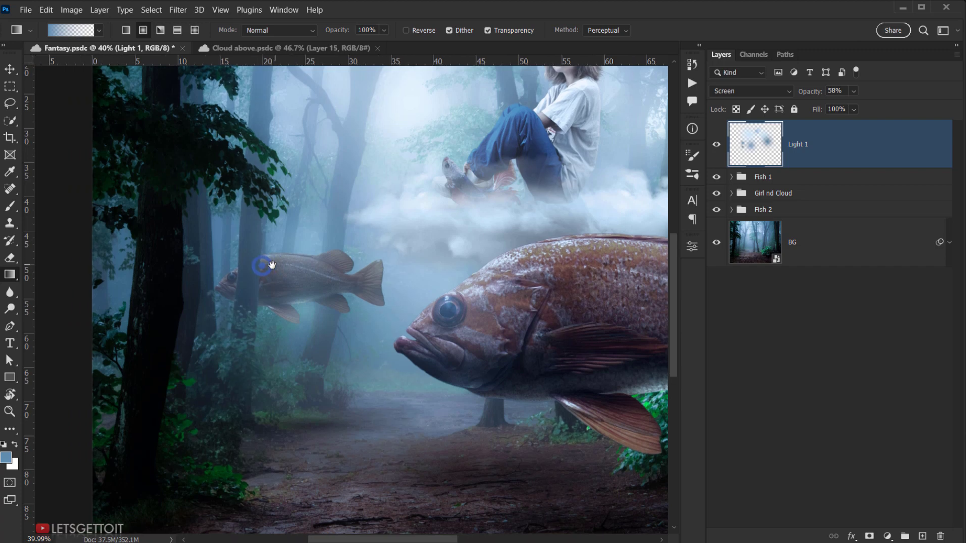
- Try radial hazes over the small fish's head on Light 1 with fog colours sampled beside it, undoing each one
alt+click(216, 255)
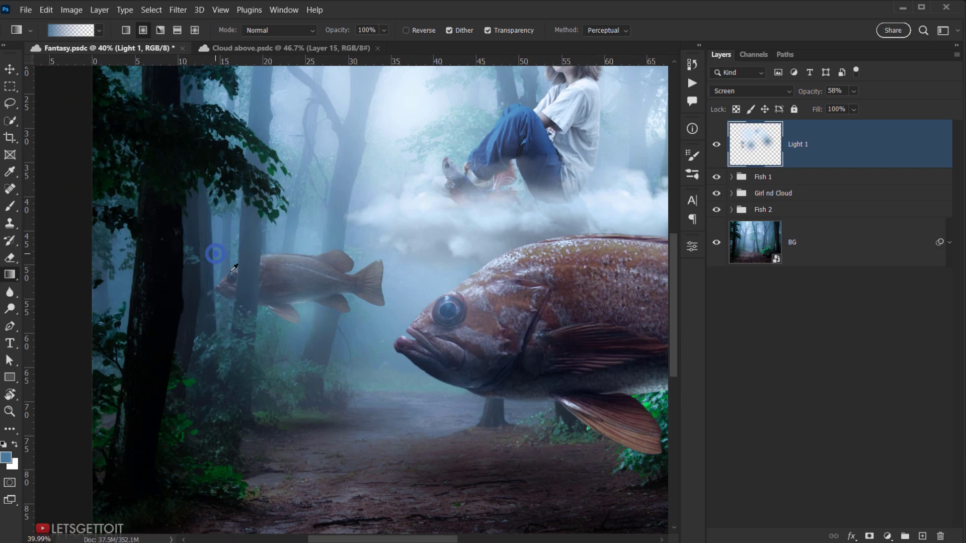
alt+click(218, 247)
alt+click(217, 269)
drag(256, 321, 257, 324)
key(ctrl+z)
drag(220, 247, 232, 335)
key(ctrl+z)
drag(217, 281, 226, 346)
key(ctrl+z)
drag(219, 278, 295, 264)
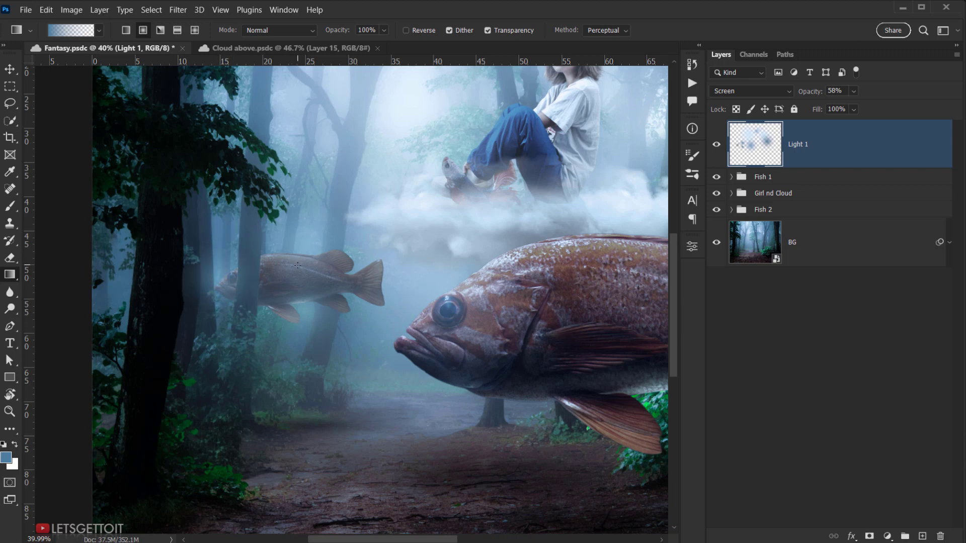
scroll(235, 261, down, 3)
scroll(235, 261, up, 4)
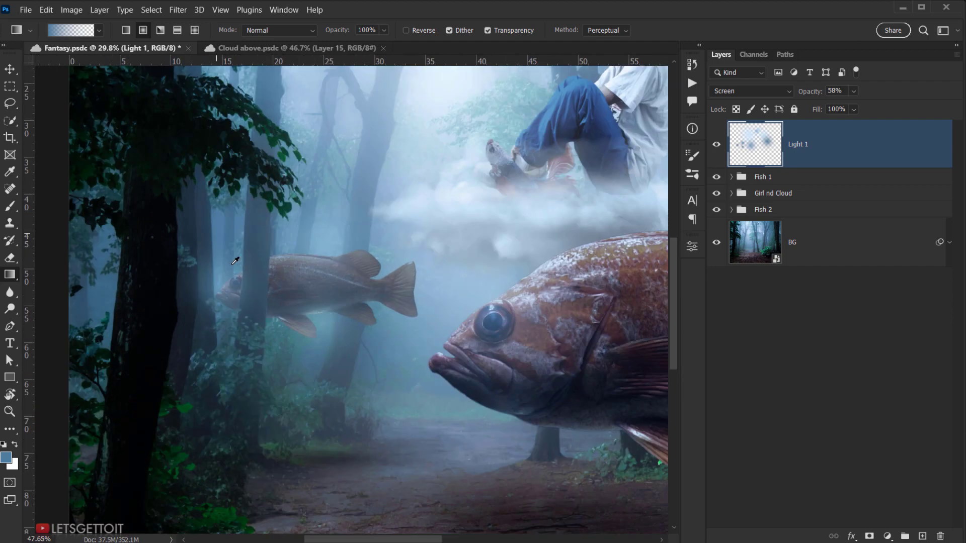
key(ctrl+z)
- Add a new layer above Light 1 and set its blend mode to Screen
scroll(239, 278, up, 3)
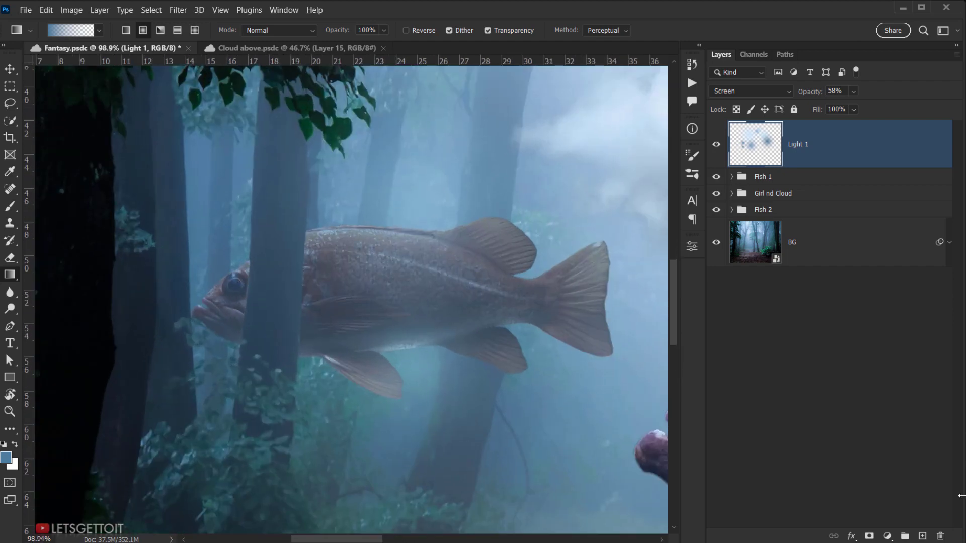
click(921, 536)
scroll(431, 323, down, 3)
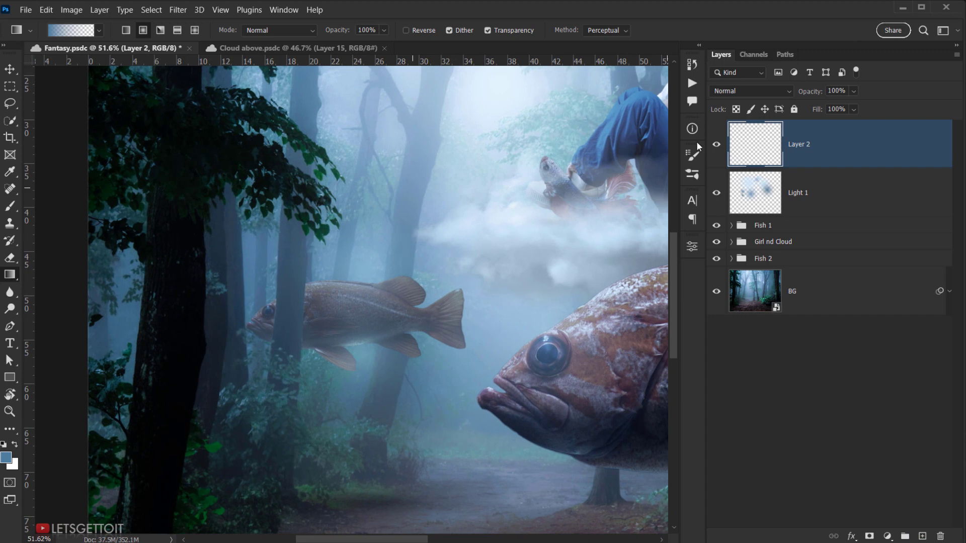
click(751, 91)
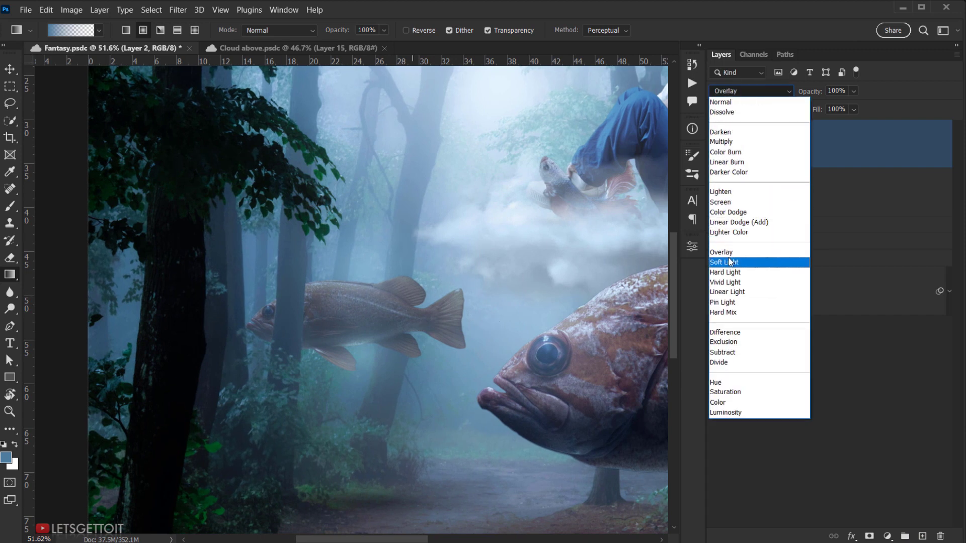
click(722, 203)
- Draw a radial glow over the small fish's head using fog blue sampled between the two fish, and reduce the layer opacity to 21%
scroll(312, 287, left, 1)
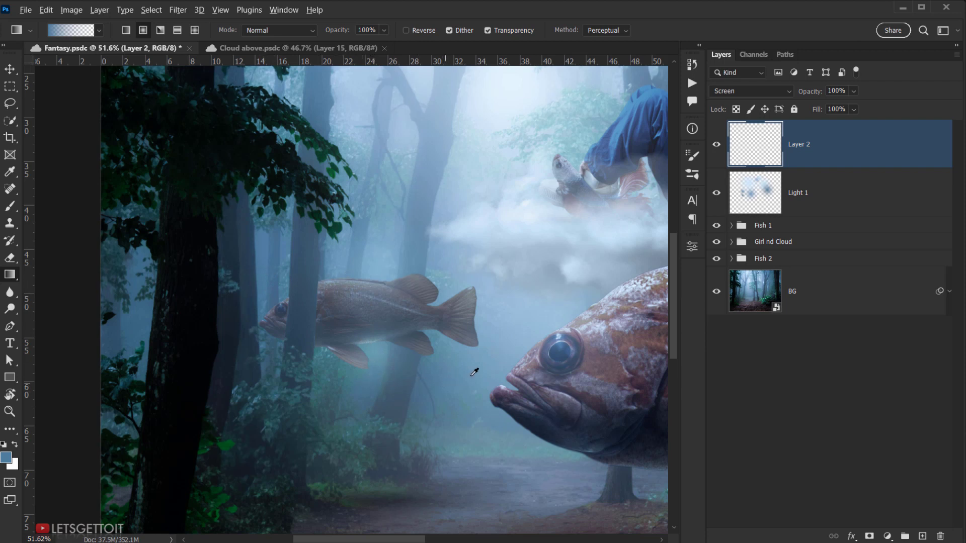
alt+click(484, 363)
mouse_move(283, 290)
mouse_down()
mouse_move(262, 355)
mouse_move(243, 361)
mouse_up()
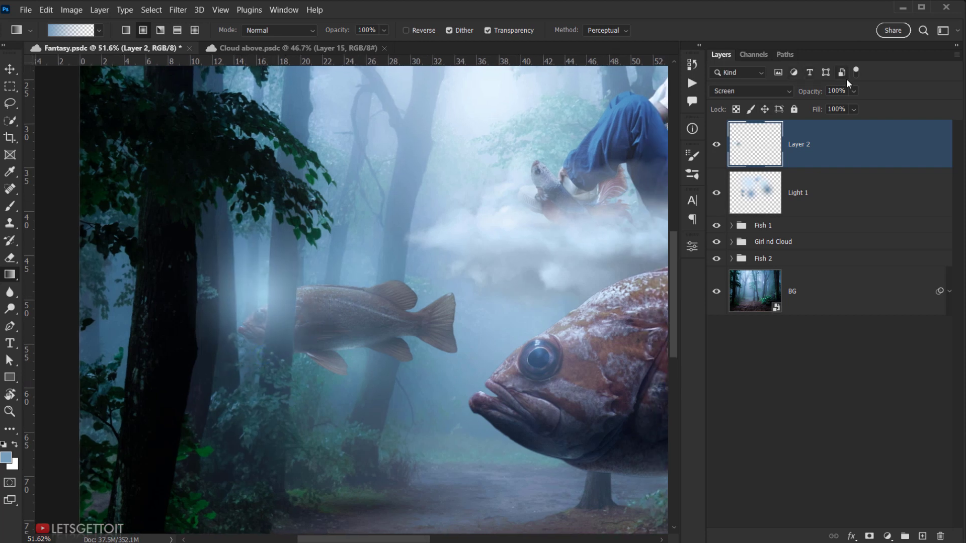
drag(854, 107, 820, 113)
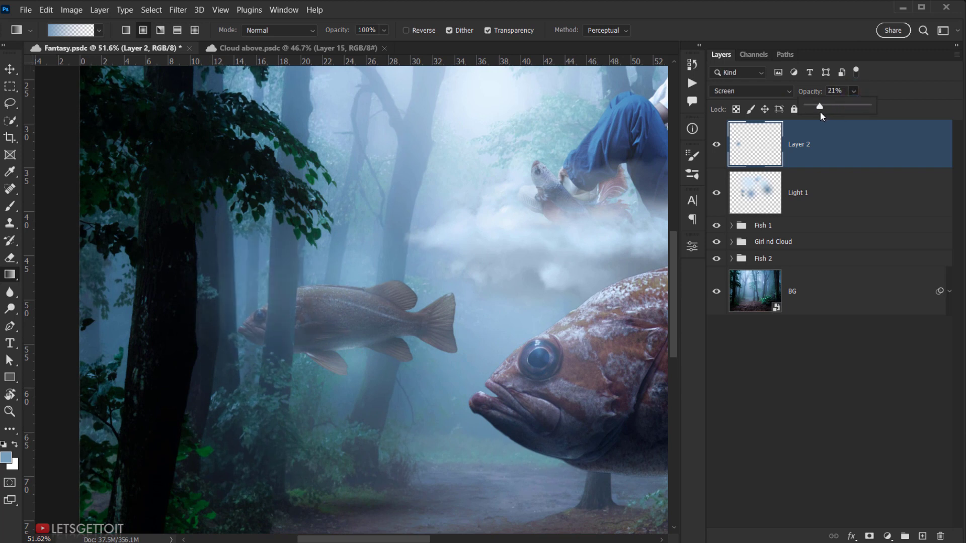
- Inspect the haze on both fish up close and within the whole composite
scroll(385, 282, down, 5)
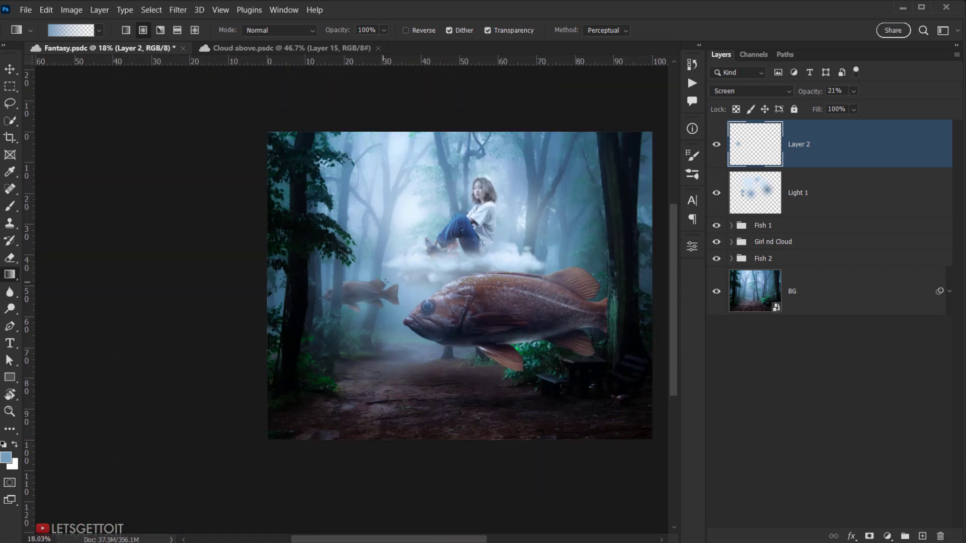
scroll(385, 283, right, 3)
scroll(430, 235, up, 3)
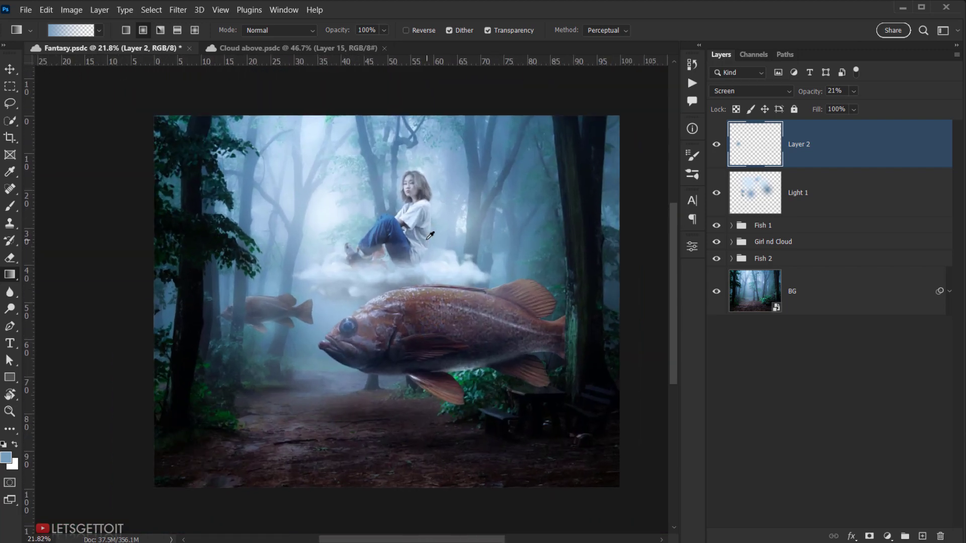
drag(506, 303, 442, 213)
scroll(412, 287, up, 2)
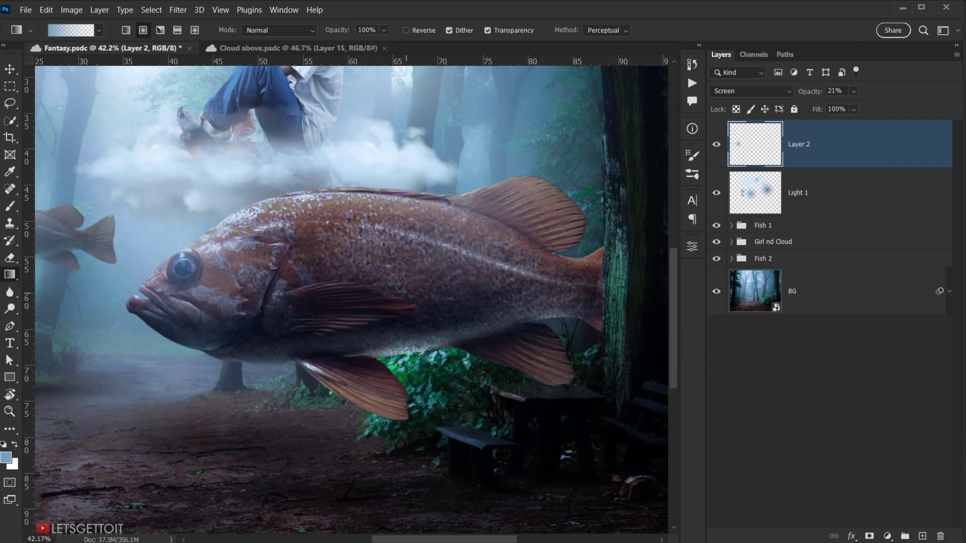
drag(297, 285, 384, 285)
scroll(340, 273, down, 5)
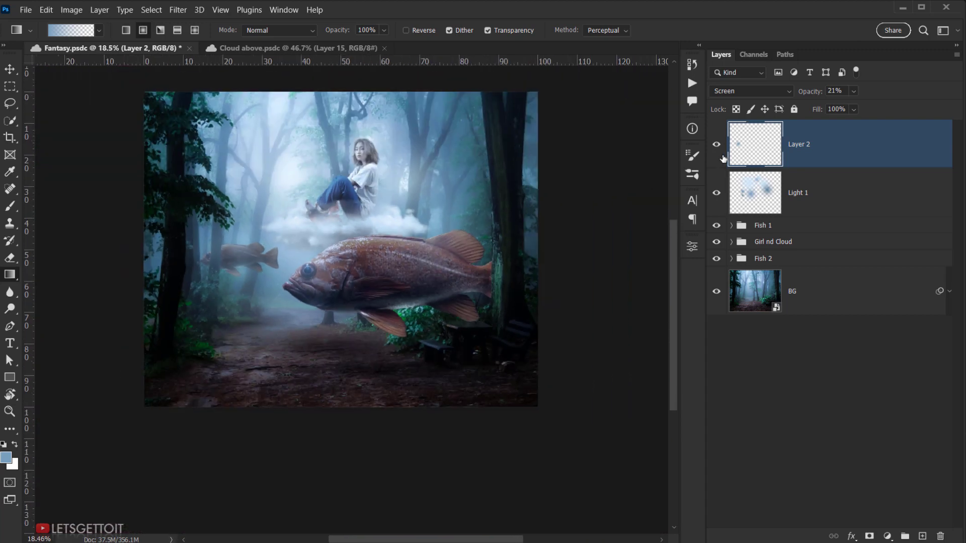
- Group Light 1 with the glow layer above it and name the group Lights
shift+click(839, 197)
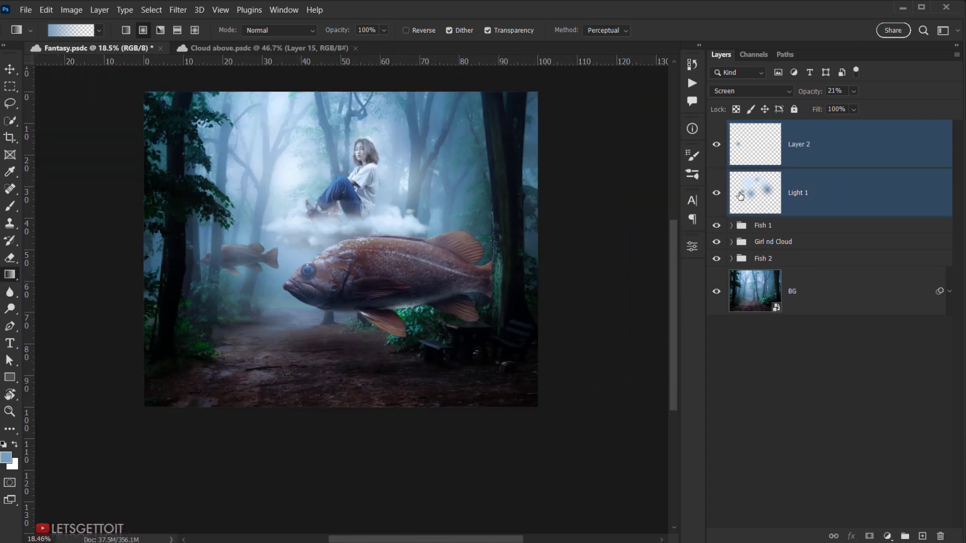
key(ctrl+g)
double_click(764, 128)
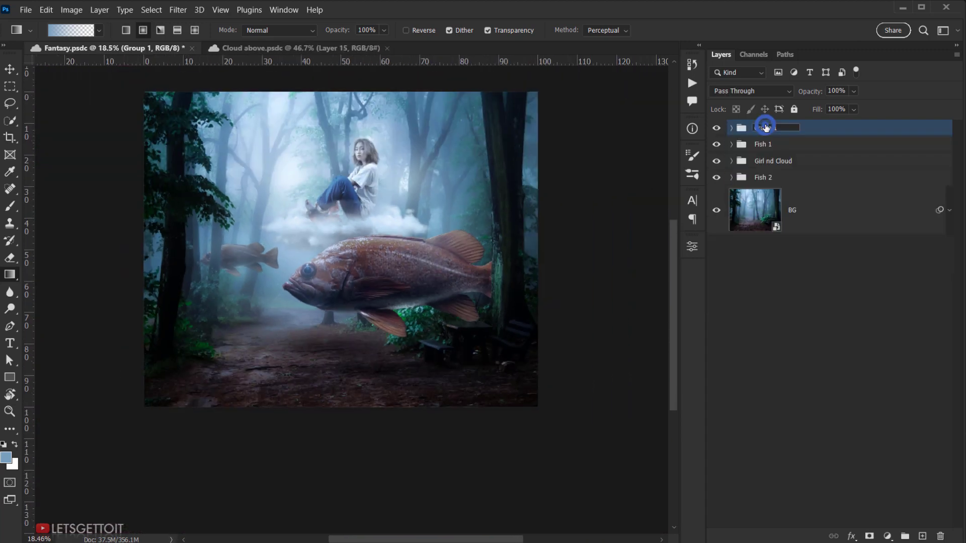
text(Lights)
key(Return)
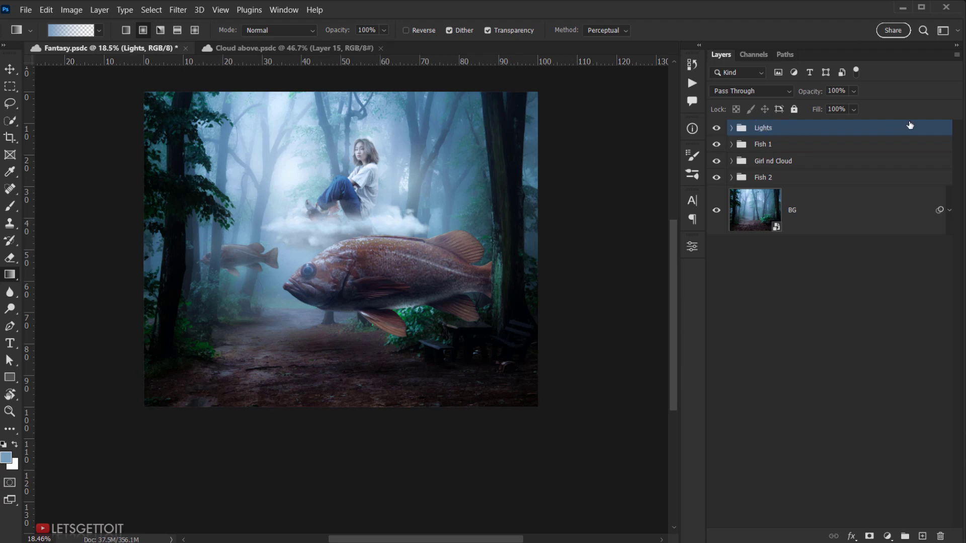
- Compare the composite with the Lights group hidden and shown
click(716, 128)
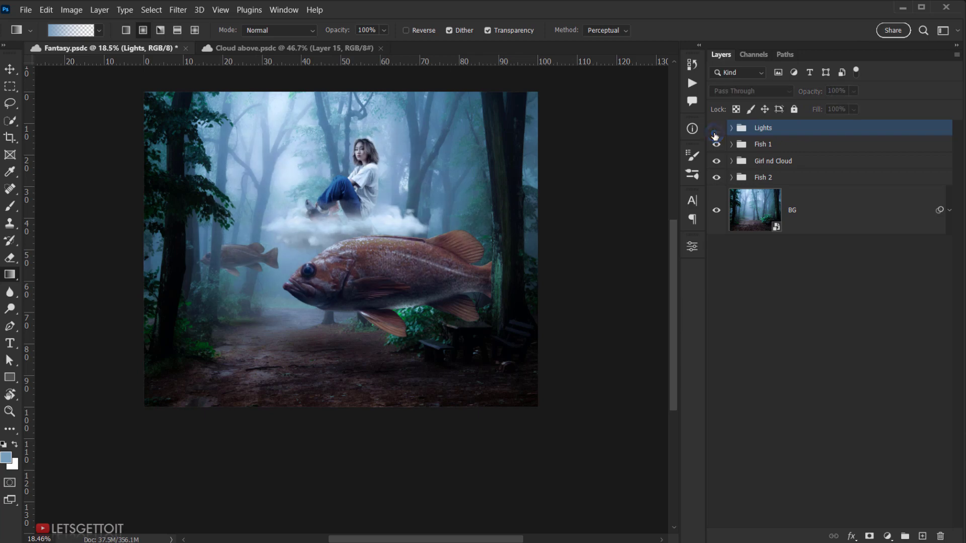
click(715, 129)
click(715, 128)
click(715, 128)
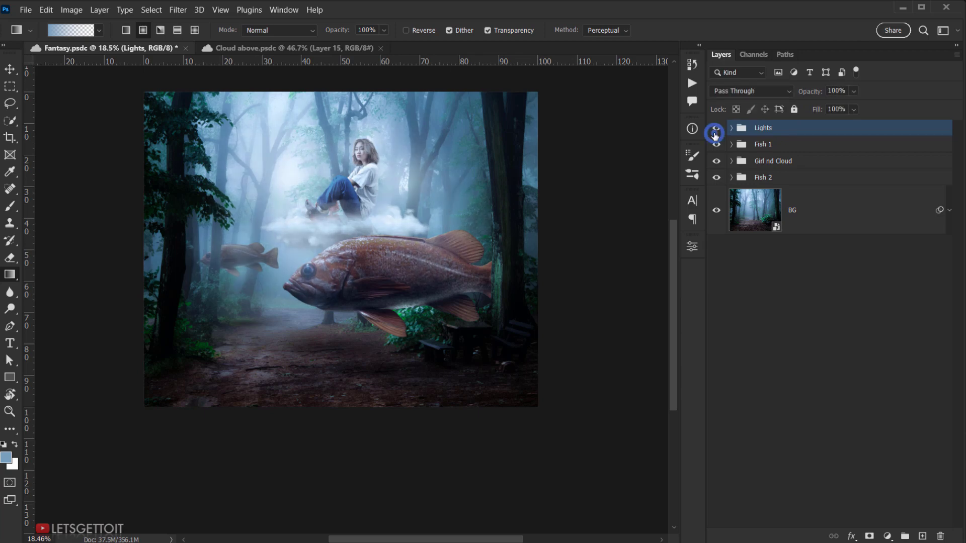
click(715, 129)
click(715, 128)
- Set the Lights group's opacity to 75%
scroll(385, 152, up, 5)
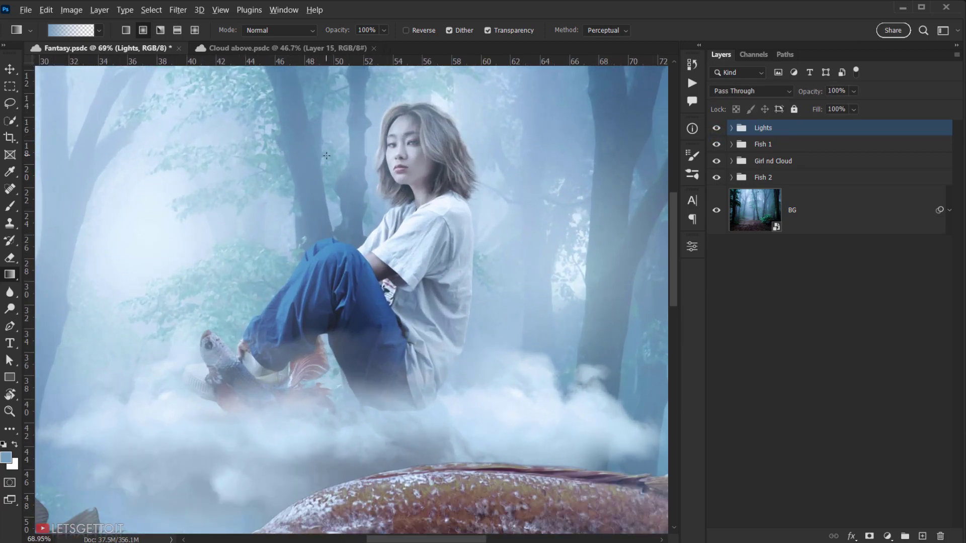
scroll(333, 206, down, 2)
drag(333, 206, 338, 199)
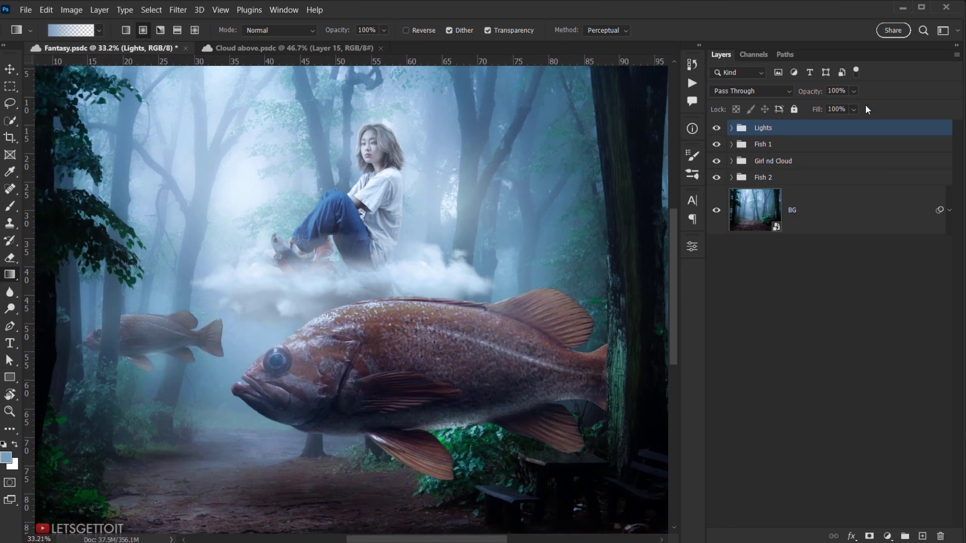
drag(815, 91, 801, 95)
drag(347, 284, 370, 277)
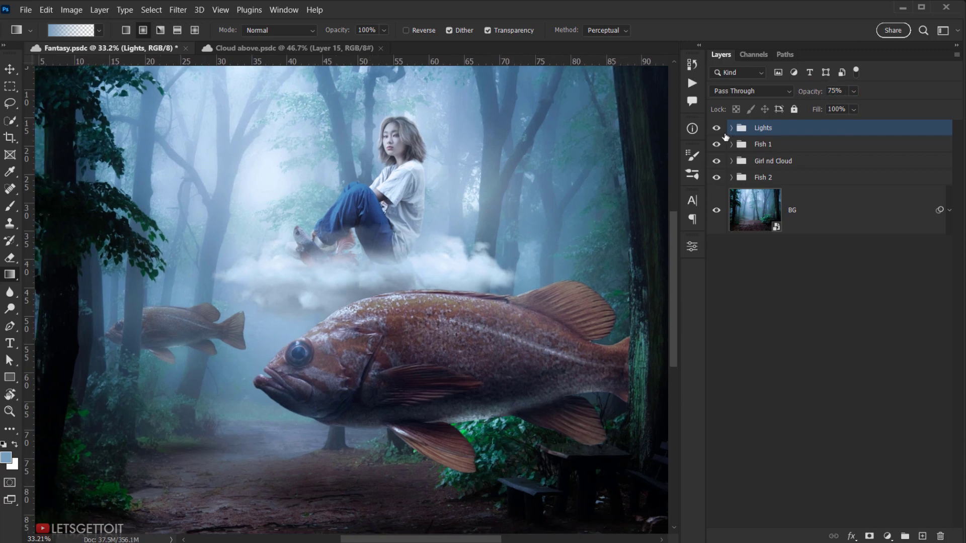
- Recheck the scene with and without the Lights group at its reduced opacity, and look over the layers inside the group
click(714, 130)
click(714, 129)
click(714, 132)
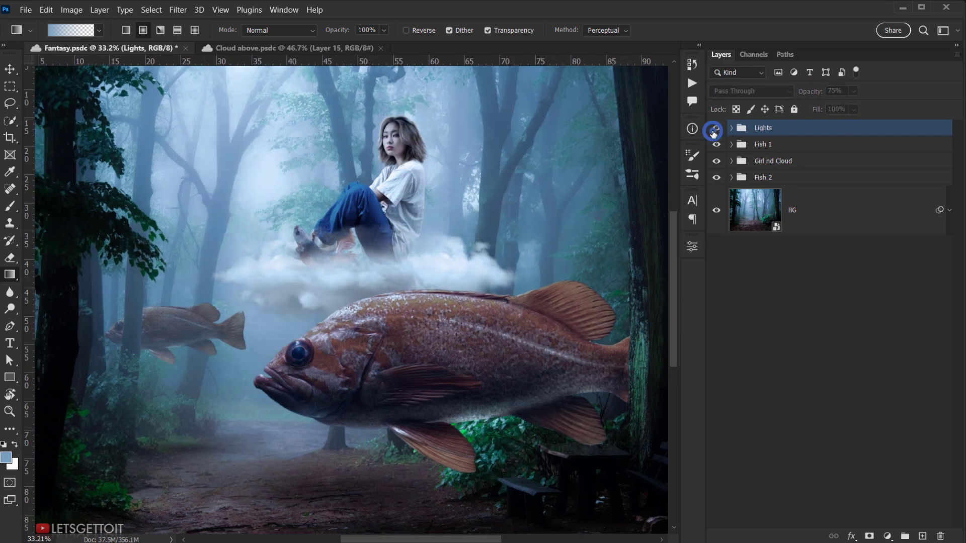
click(713, 131)
click(712, 133)
click(712, 133)
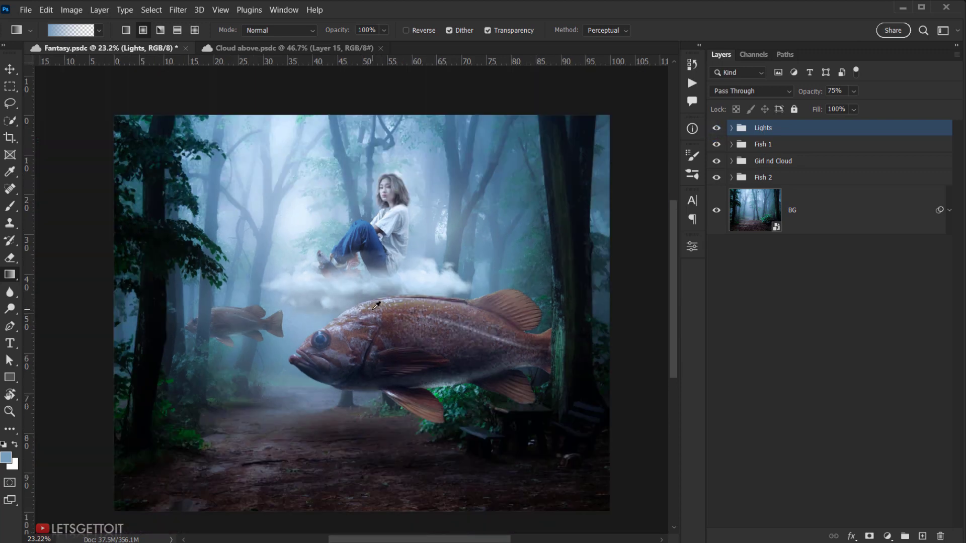
scroll(397, 317, down, 3)
scroll(393, 324, up, 1)
scroll(392, 325, up, 2)
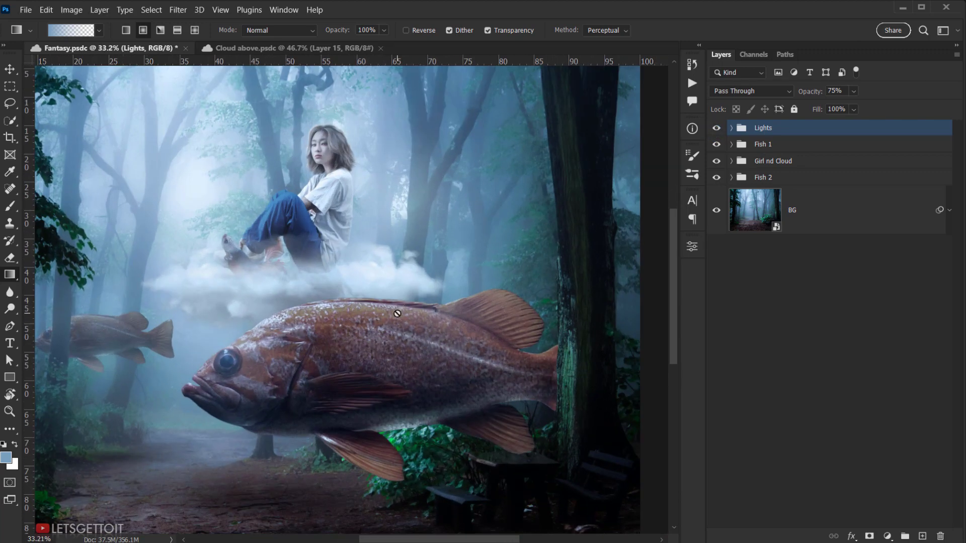
scroll(396, 318, down, 2)
drag(347, 341, 339, 341)
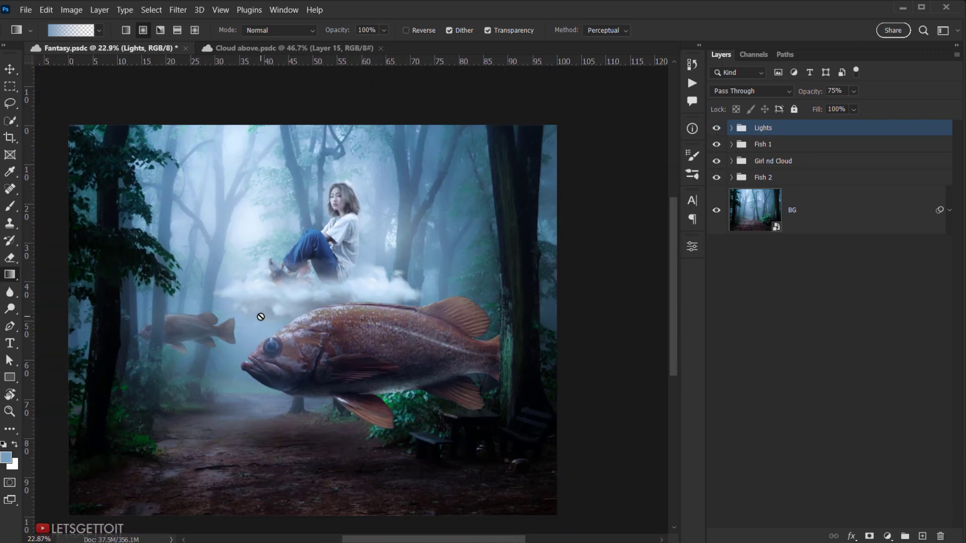
click(732, 129)
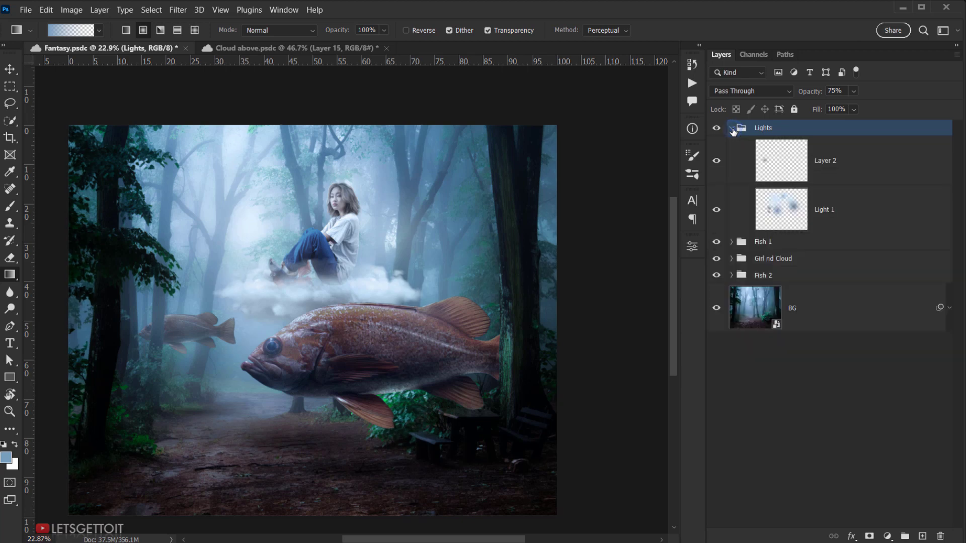
click(732, 129)
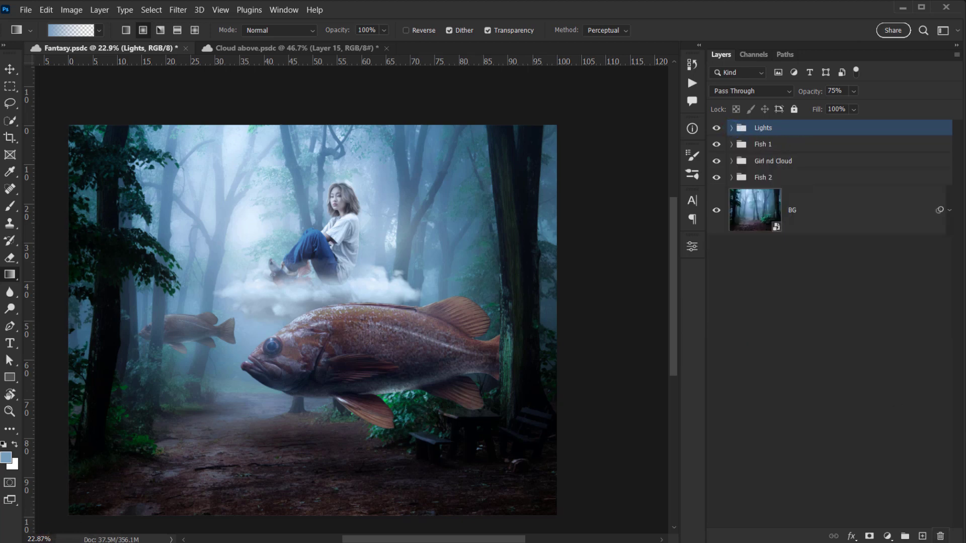
- Add a new layer above the Lights group and sample the pale blue highlight beside the tree trunk behind the girl
click(922, 536)
scroll(292, 253, up, 3)
drag(477, 217, 407, 332)
scroll(344, 259, up, 5)
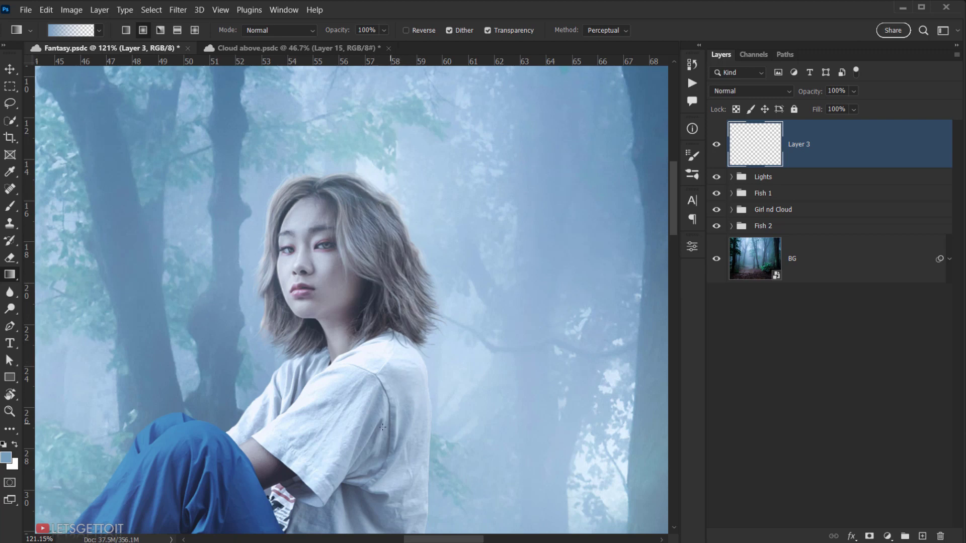
drag(389, 395, 434, 273)
scroll(434, 273, down, 3)
drag(397, 317, 280, 378)
scroll(394, 323, up, 3)
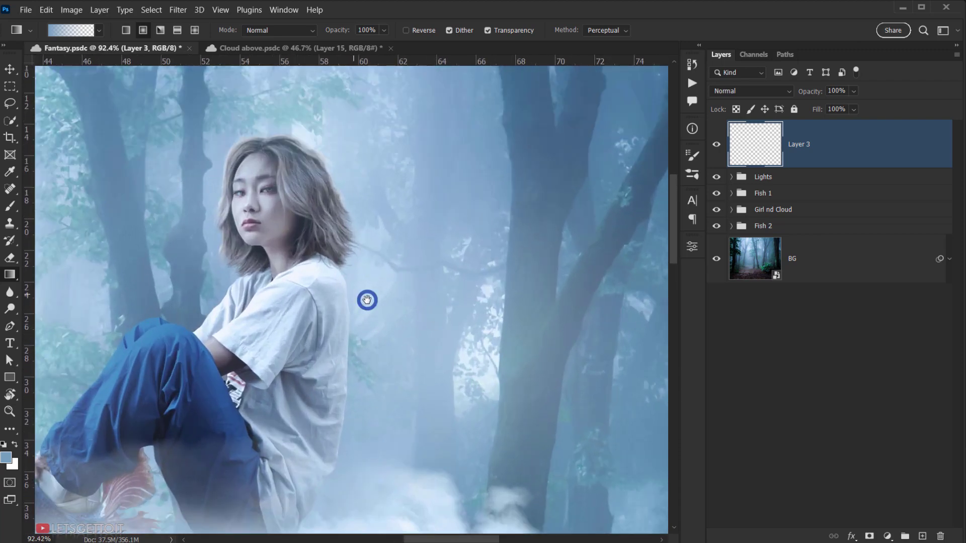
drag(366, 300, 409, 318)
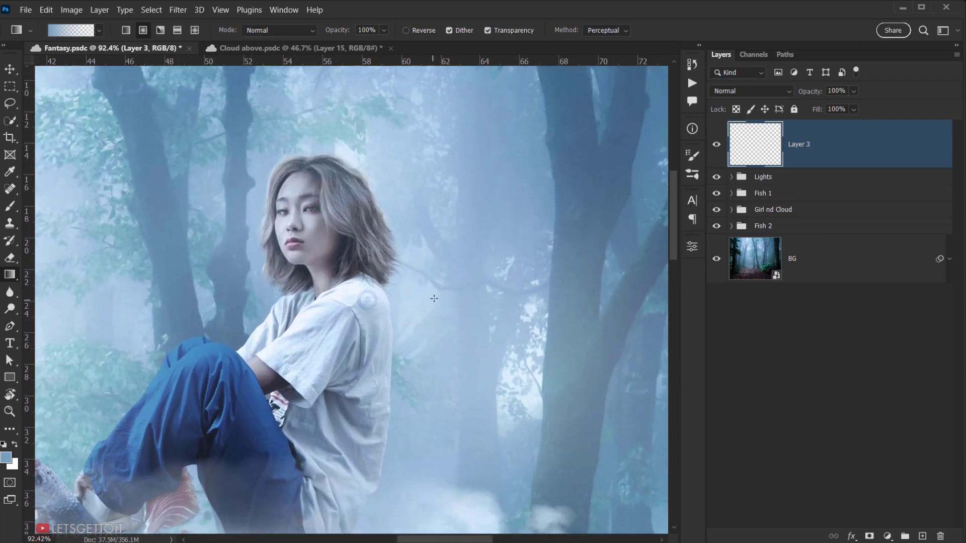
alt+click(536, 388)
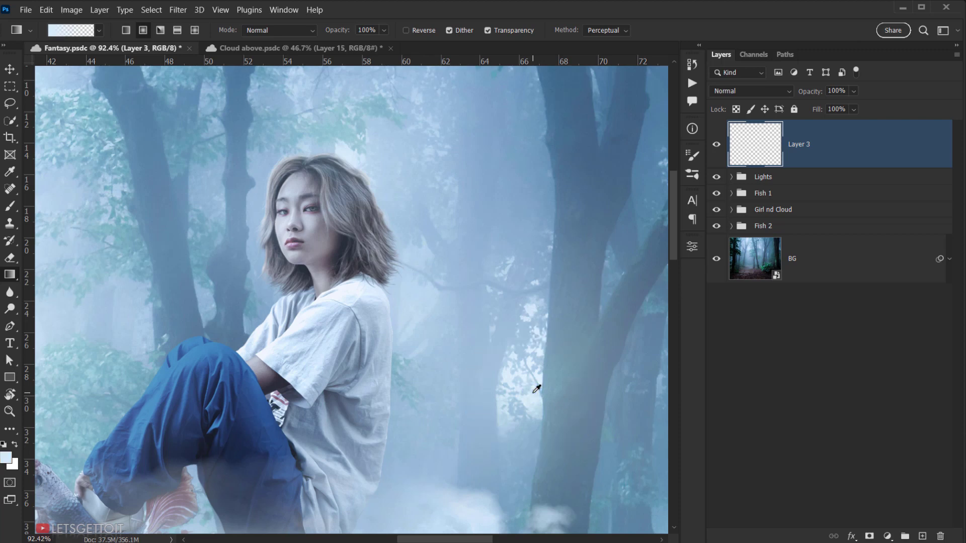
- Draw a light-blue radial gradient glow over the girl's torso on Layer 3 and compare the image with it hidden and shown
scroll(366, 358, down, 3)
scroll(366, 357, up, 2)
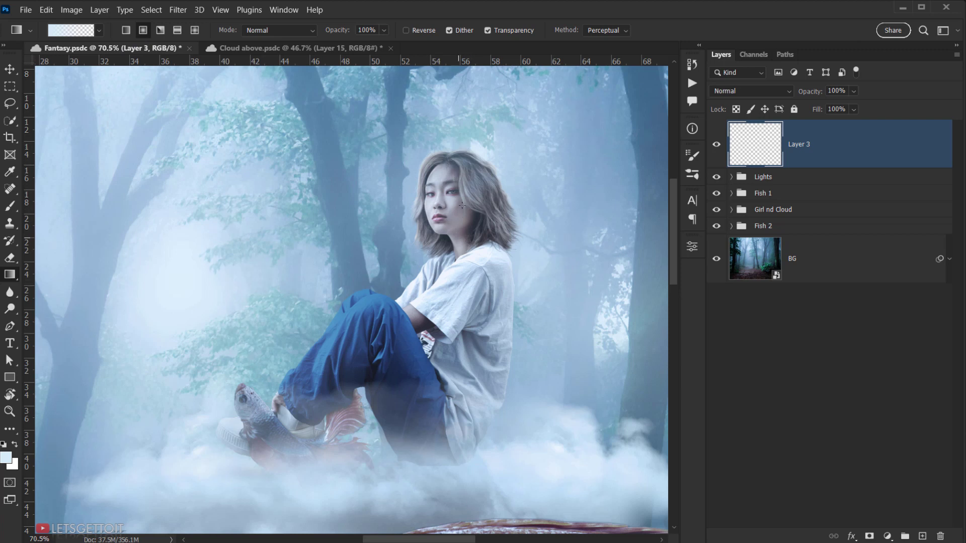
mouse_move(458, 328)
mouse_down()
mouse_move(470, 224)
mouse_move(466, 100)
mouse_up()
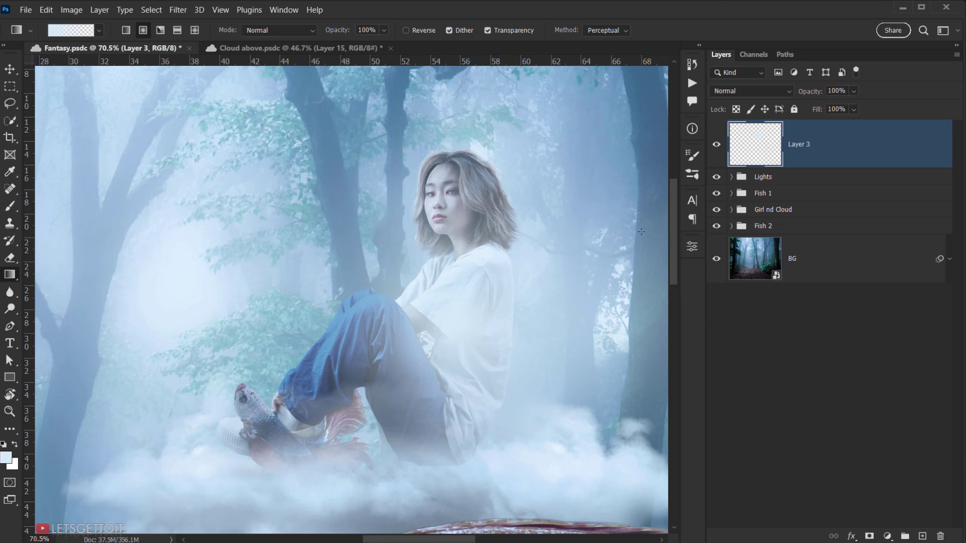
click(719, 145)
click(718, 146)
- Free-transform the Layer 3 glow so that it is positioned over the girl's head and shoulders
key(ctrl+t)
drag(508, 347, 486, 293)
scroll(498, 290, down, 2)
scroll(500, 294, down, 3)
drag(487, 287, 422, 320)
click(623, 28)
scroll(486, 276, up, 5)
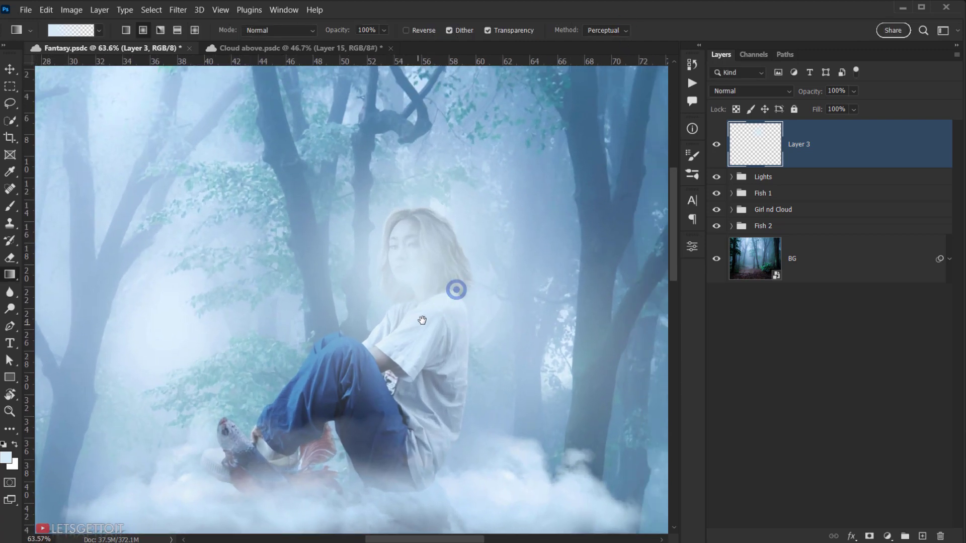
- Set the blend mode of Layer 3 to Screen
click(744, 90)
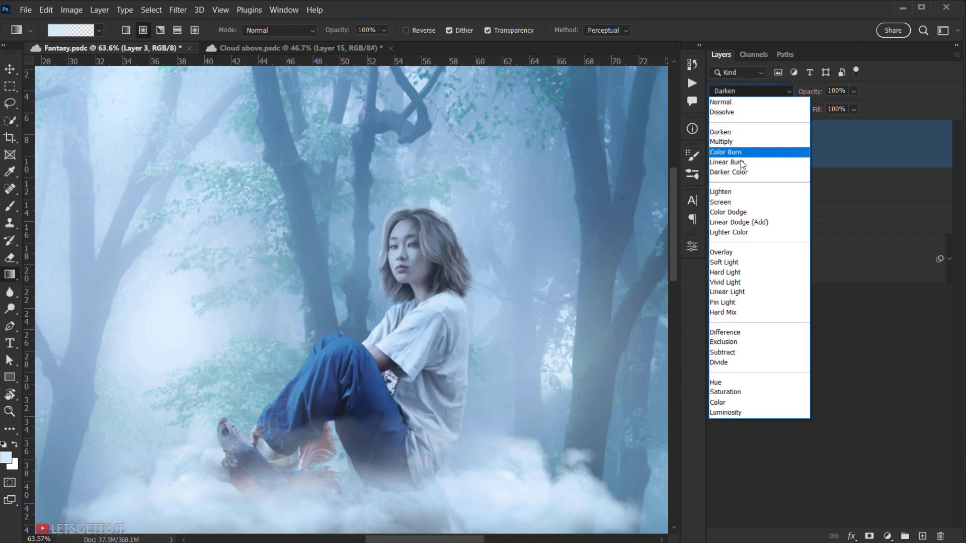
click(731, 202)
drag(402, 320, 372, 320)
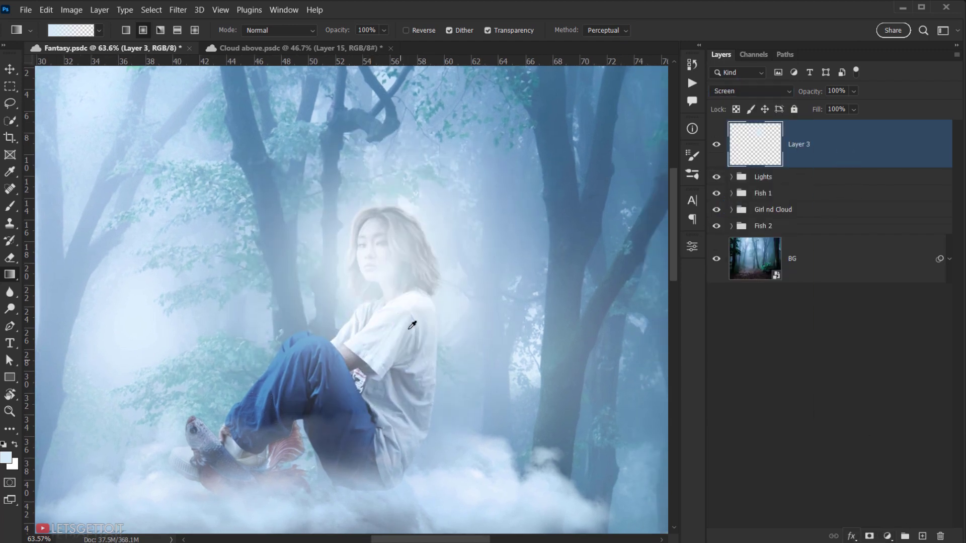
- Add a layer mask to Layer 3 and set up a soft black-and-white brush with 79% opacity and 76% flow
scroll(412, 325, up, 3)
key(b)
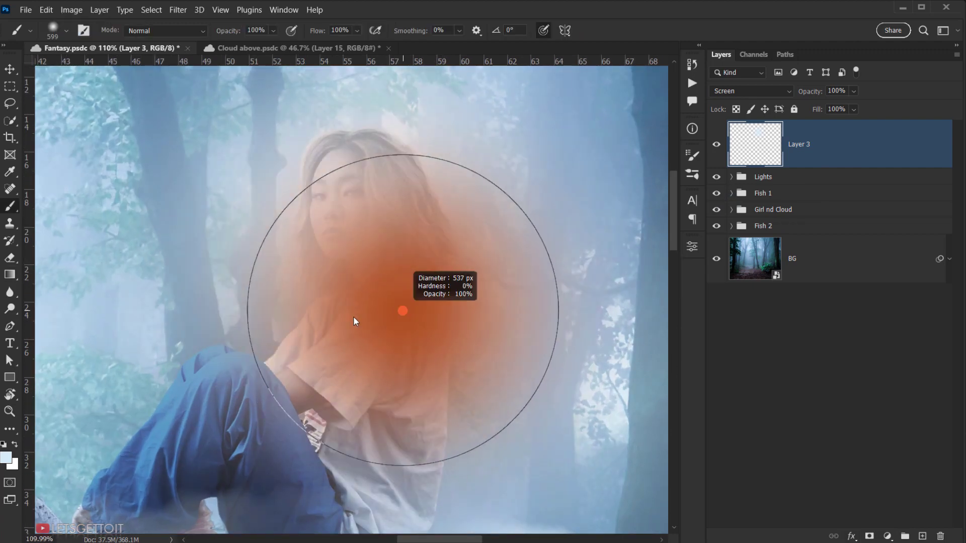
click(869, 537)
key(d)
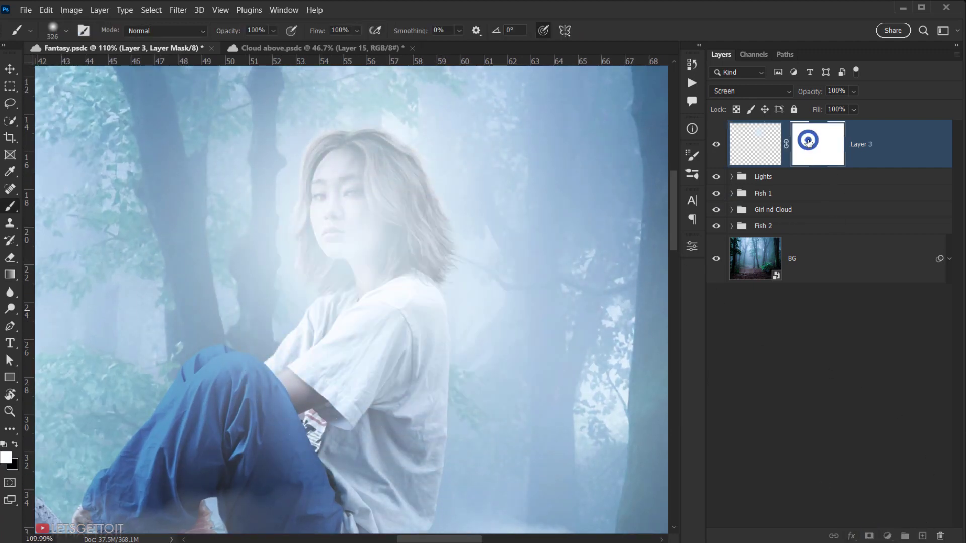
drag(319, 214, 398, 244)
mouse_move(383, 240)
mouse_down()
mouse_move(296, 257)
mouse_move(416, 232)
mouse_up()
drag(229, 30, 218, 30)
- Paint black on the Layer 3 mask to clear the glow from the girl's face and hair
drag(399, 209, 358, 211)
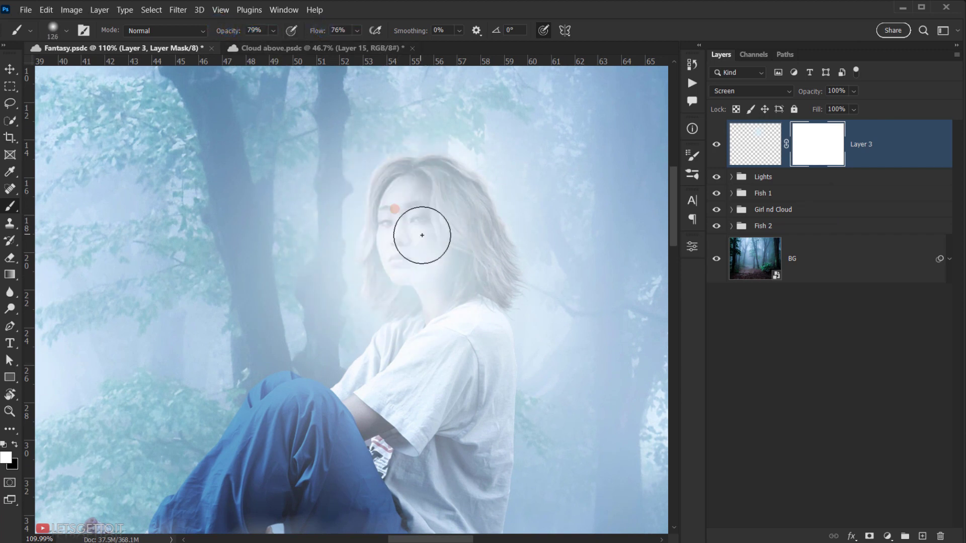
drag(416, 233, 428, 233)
mouse_move(409, 214)
mouse_down()
mouse_move(430, 217)
mouse_move(406, 216)
mouse_move(427, 251)
mouse_move(403, 216)
mouse_move(428, 247)
mouse_move(459, 242)
mouse_move(459, 328)
mouse_move(398, 255)
mouse_move(400, 192)
mouse_move(435, 184)
mouse_move(465, 222)
mouse_move(415, 372)
mouse_move(428, 382)
mouse_move(450, 257)
mouse_move(415, 233)
mouse_up()
key(x)
scroll(415, 233, down, 3)
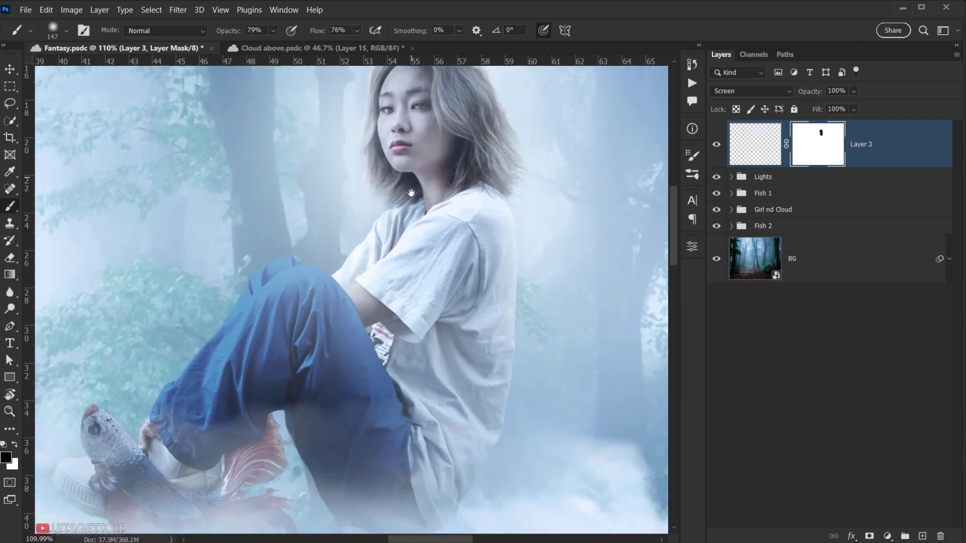
- Paint black on the Layer 3 mask to clear the glow from the girl's shirt, arm and trousers
mouse_move(431, 269)
mouse_down()
mouse_move(430, 437)
mouse_move(387, 422)
mouse_move(321, 347)
mouse_move(318, 315)
mouse_move(300, 337)
mouse_up()
alt+right_click(305, 326)
drag(414, 274, 438, 254)
drag(426, 273, 411, 186)
scroll(391, 362, down, 3)
drag(393, 415, 368, 431)
key(x)
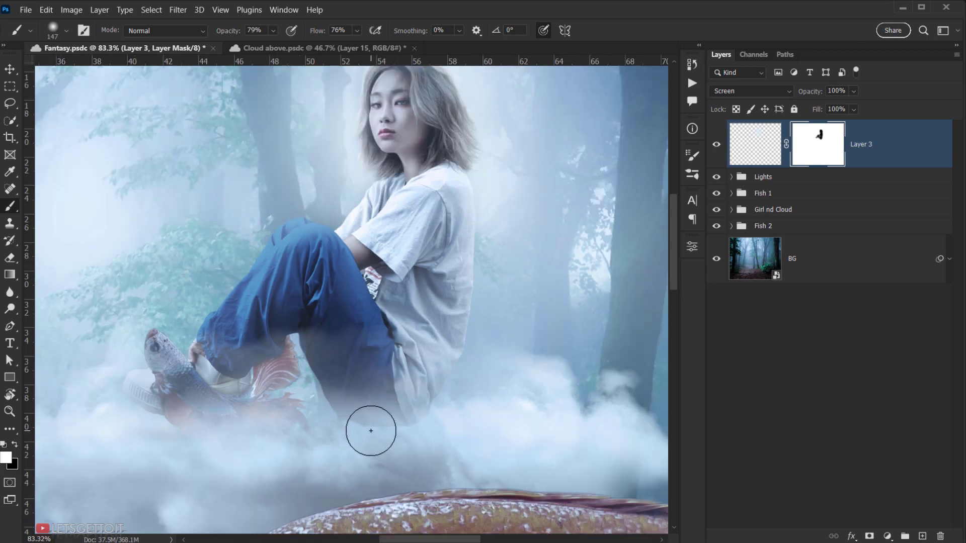
- Finish masking the glow off the girl's knees and compare the composite with Layer 3 hidden and shown
key(x)
scroll(424, 425, down, 6)
scroll(411, 380, up, 6)
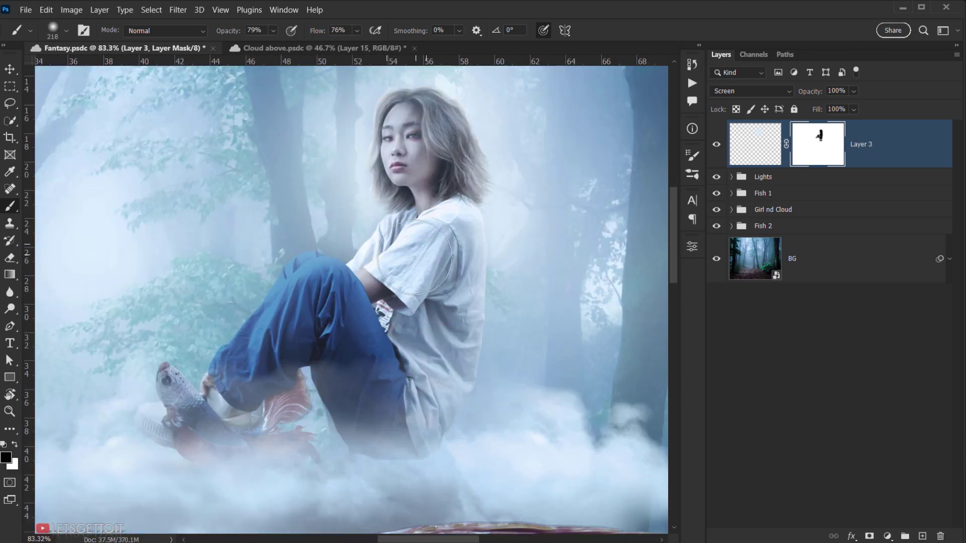
scroll(430, 277, down, 4)
scroll(426, 280, up, 3)
click(716, 146)
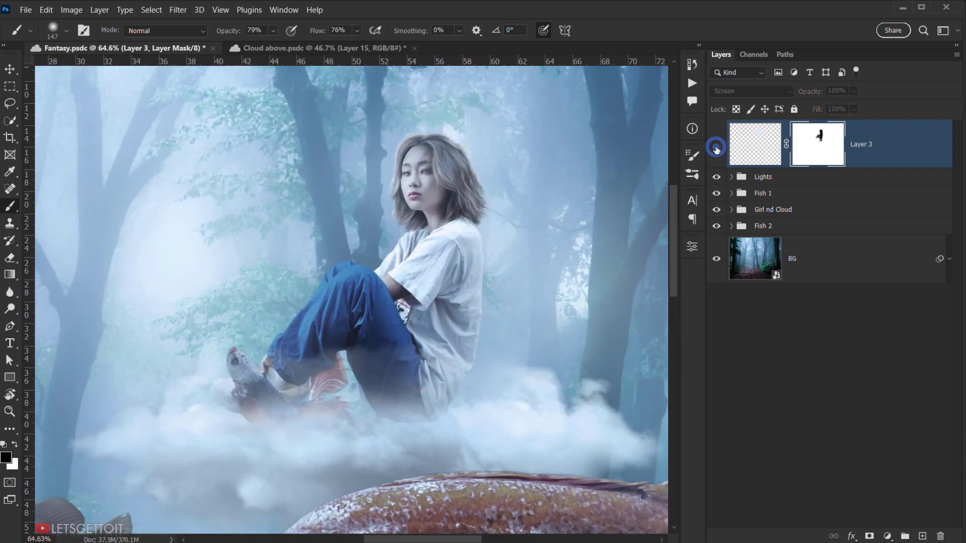
click(716, 146)
scroll(470, 281, down, 7)
scroll(416, 221, up, 8)
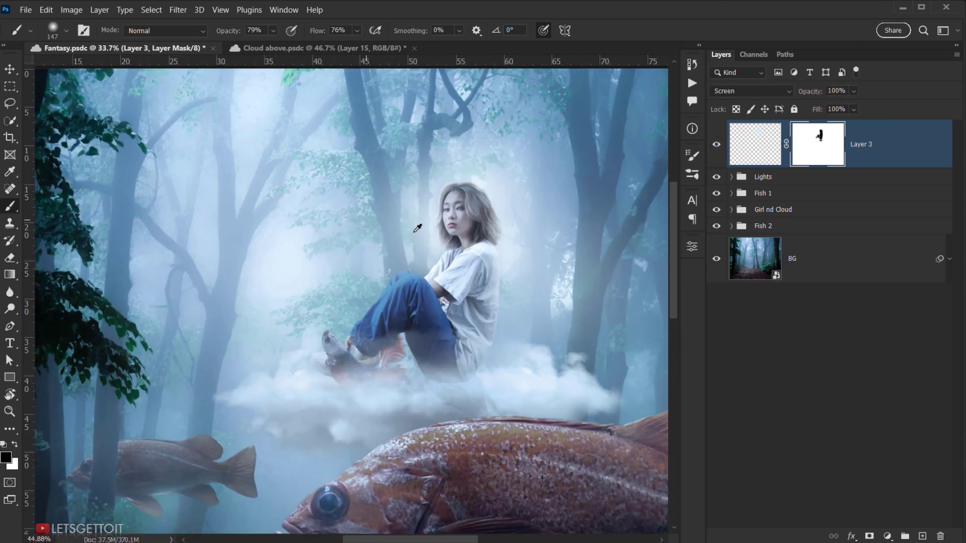
- Paint white on the Layer 3 mask around the outer edge of the girl's hair to restore the glow there
key(x)
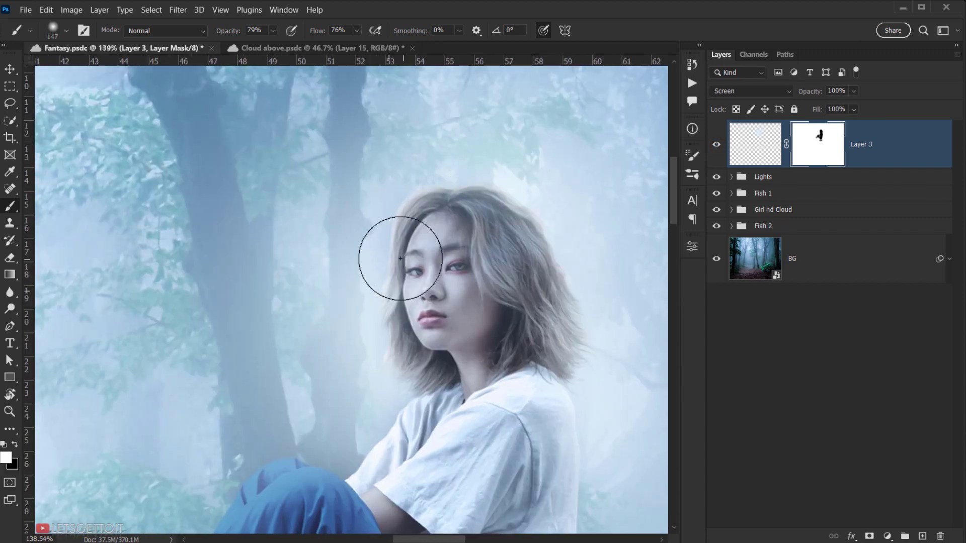
mouse_move(380, 242)
mouse_down()
mouse_move(355, 242)
mouse_move(389, 242)
mouse_move(371, 218)
mouse_up()
scroll(380, 243, up, 2)
mouse_move(407, 165)
mouse_down()
mouse_move(334, 213)
mouse_move(372, 226)
mouse_move(381, 253)
mouse_up()
drag(353, 324, 211, 255)
mouse_move(414, 118)
mouse_down()
mouse_move(429, 118)
mouse_move(513, 176)
mouse_move(543, 220)
mouse_up()
- Refine the mask at the back of the girl's hair, painting black over the strands and white over the adjacent background
key(x)
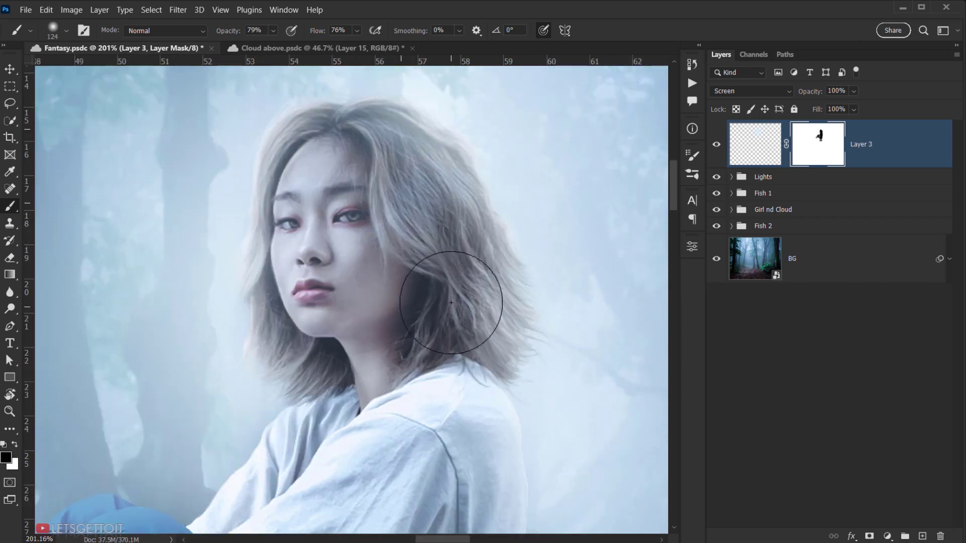
mouse_move(466, 321)
mouse_down()
mouse_move(475, 317)
mouse_move(463, 302)
mouse_up()
mouse_move(393, 332)
mouse_down()
mouse_move(372, 364)
mouse_move(336, 334)
mouse_move(315, 336)
mouse_move(304, 285)
mouse_move(314, 212)
mouse_move(349, 189)
mouse_move(382, 175)
mouse_move(402, 189)
mouse_move(429, 225)
mouse_move(448, 311)
mouse_move(452, 265)
mouse_move(450, 304)
mouse_up()
key(x)
drag(569, 237, 580, 300)
scroll(422, 313, down, 8)
scroll(423, 310, down, 1)
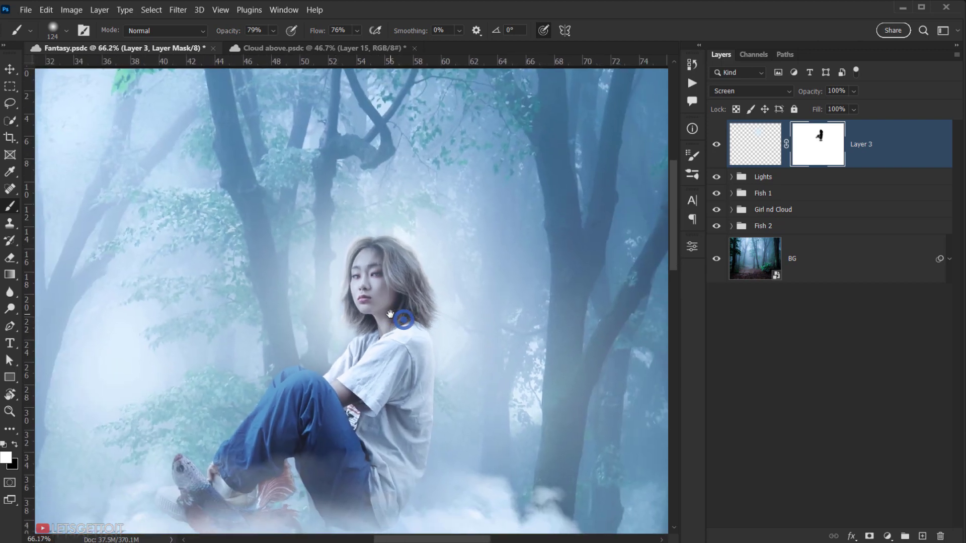
- Compare the image with and without Layer 3 and set the layer's opacity to 60%
click(716, 145)
click(717, 144)
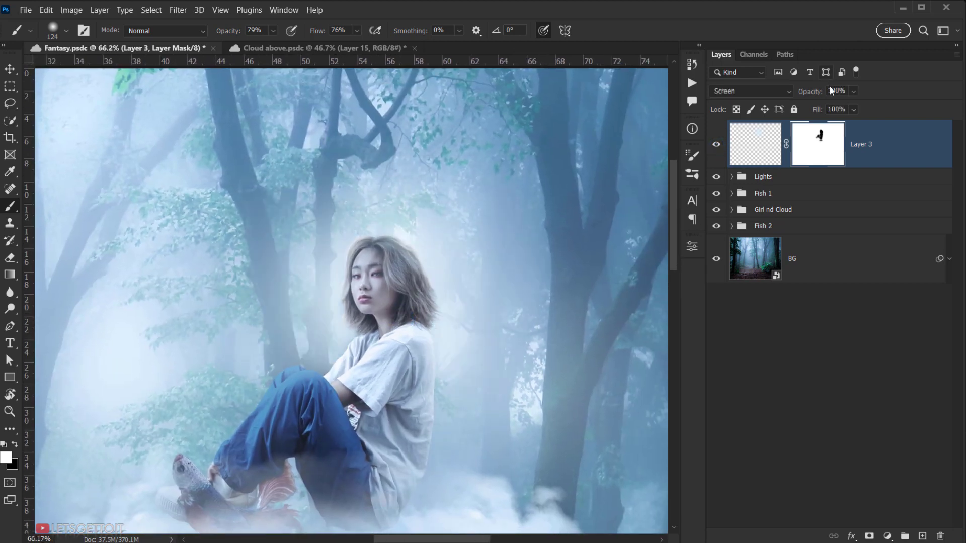
click(851, 92)
drag(850, 108, 843, 103)
scroll(415, 314, down, 2)
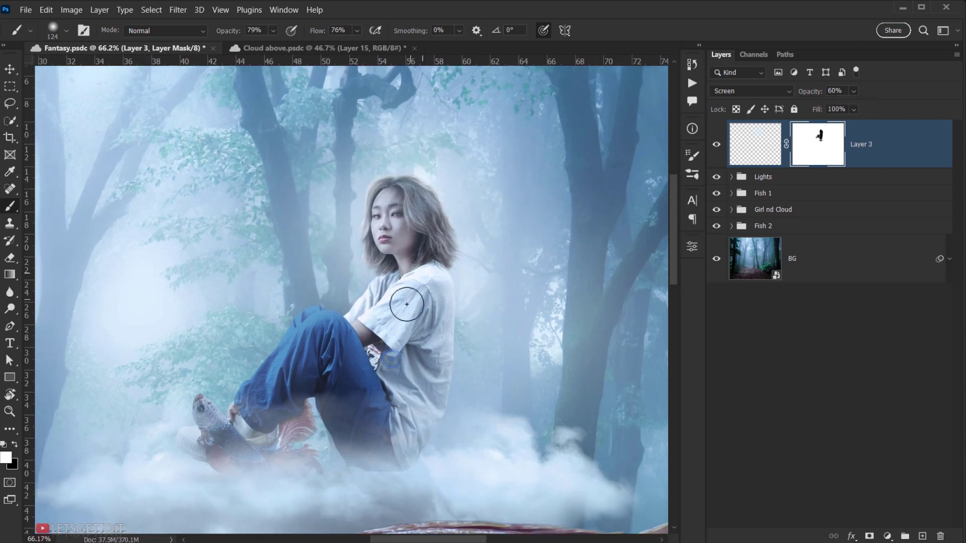
- Expand the Girl nd Cloud group, check what the Cloud layer covers, and select its layer mask for editing
scroll(388, 401, up, 5)
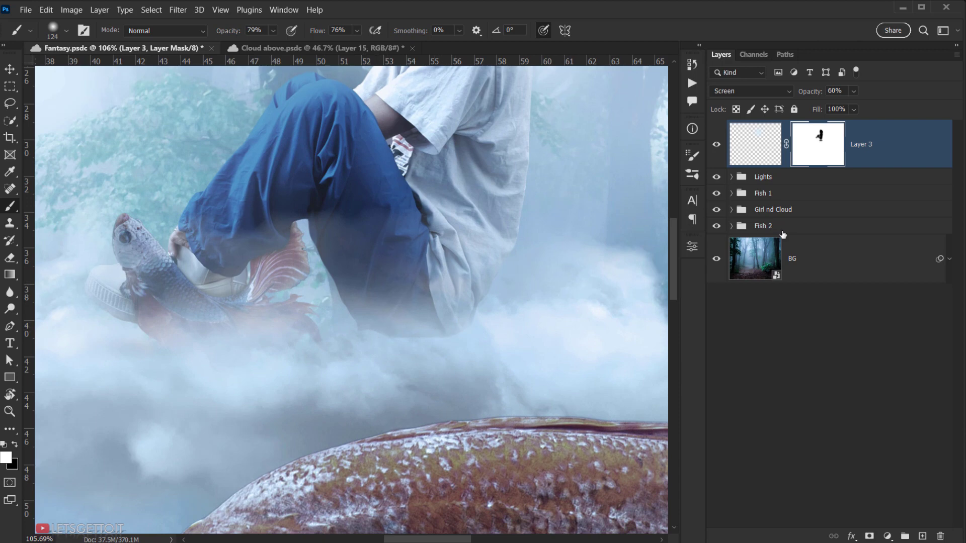
click(716, 212)
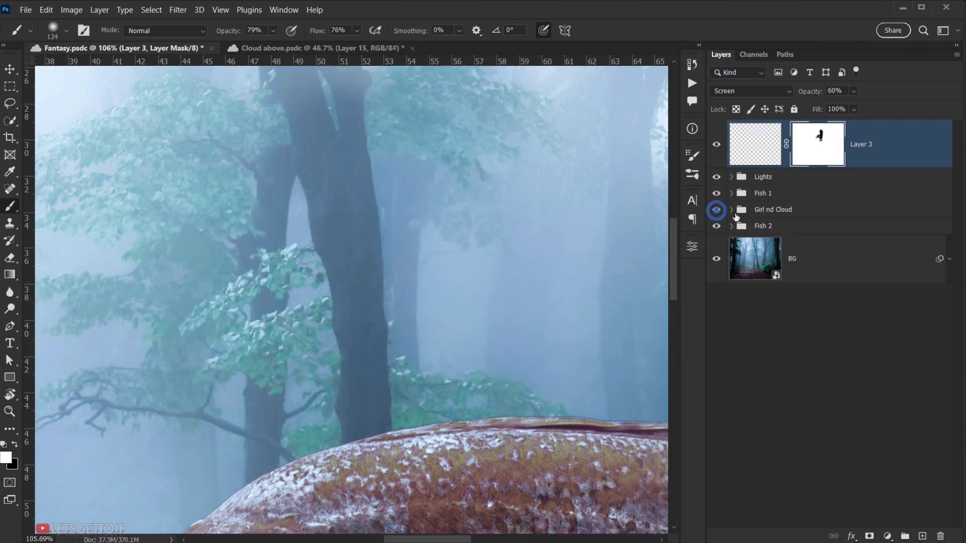
click(716, 211)
click(732, 210)
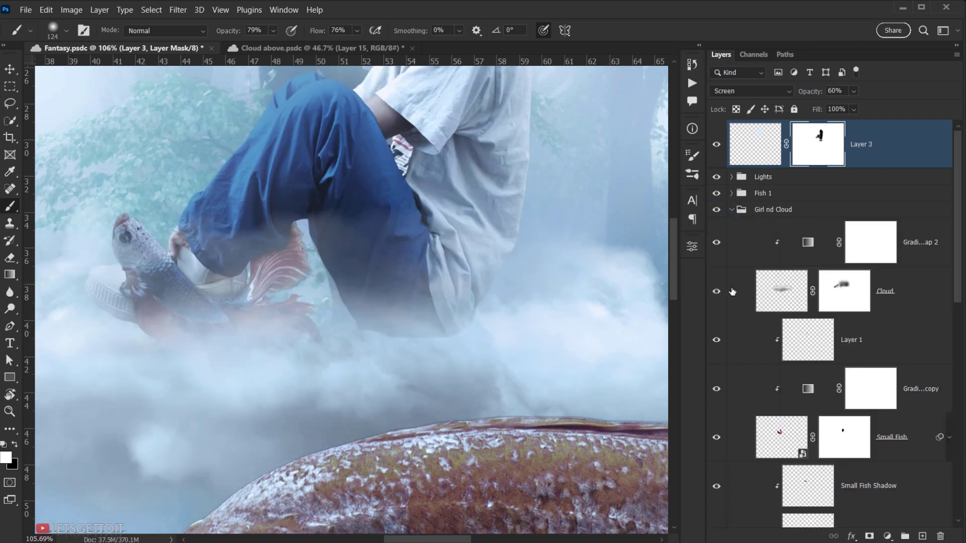
click(716, 292)
click(716, 291)
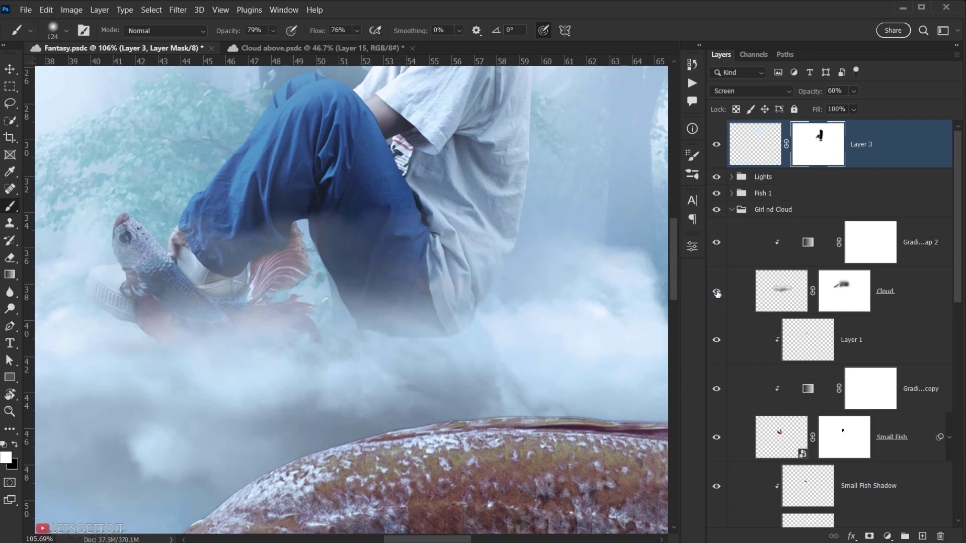
click(828, 301)
scroll(420, 383, up, 3)
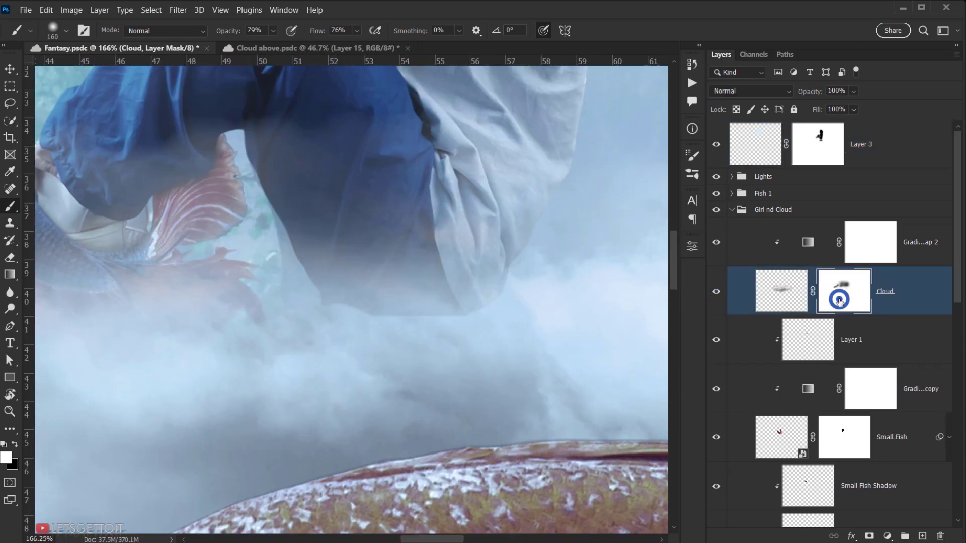
- Paint white on the Cloud layer's mask beneath the girl so the cloud covers the hard lower edge of her clothes
alt+right_click(225, 334)
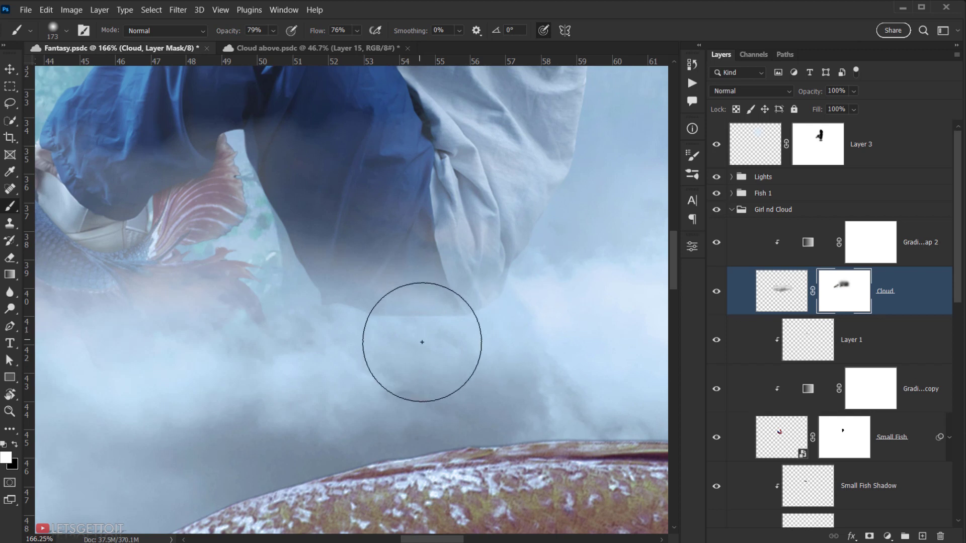
drag(401, 334, 490, 334)
click(488, 351)
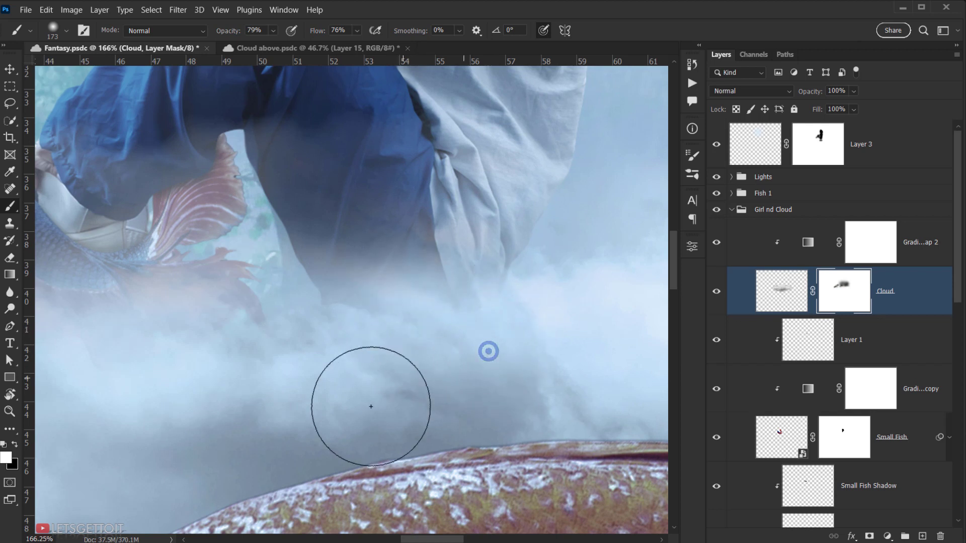
mouse_move(362, 369)
mouse_down()
mouse_move(334, 349)
mouse_move(338, 332)
mouse_up()
drag(475, 334, 526, 334)
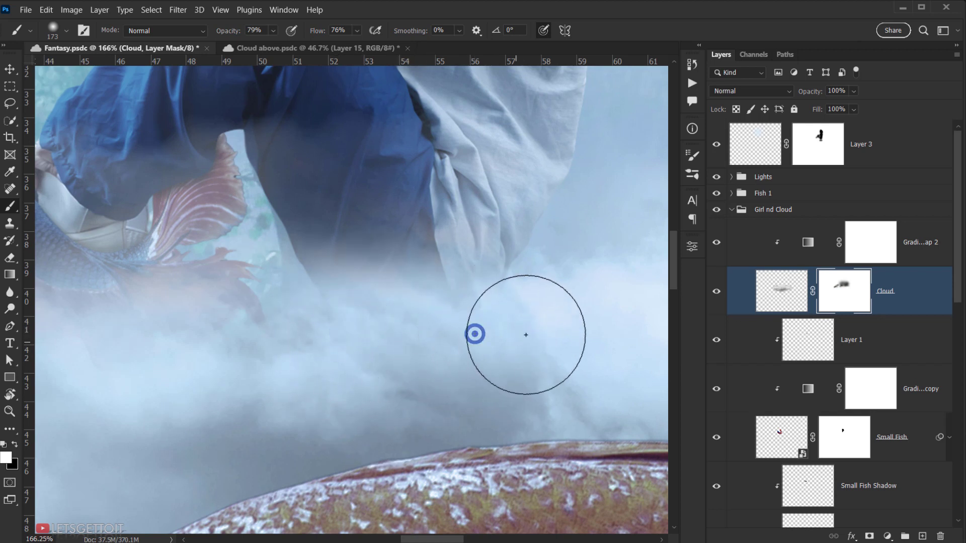
click(528, 317)
click(527, 280)
click(468, 342)
scroll(518, 340, down, 4)
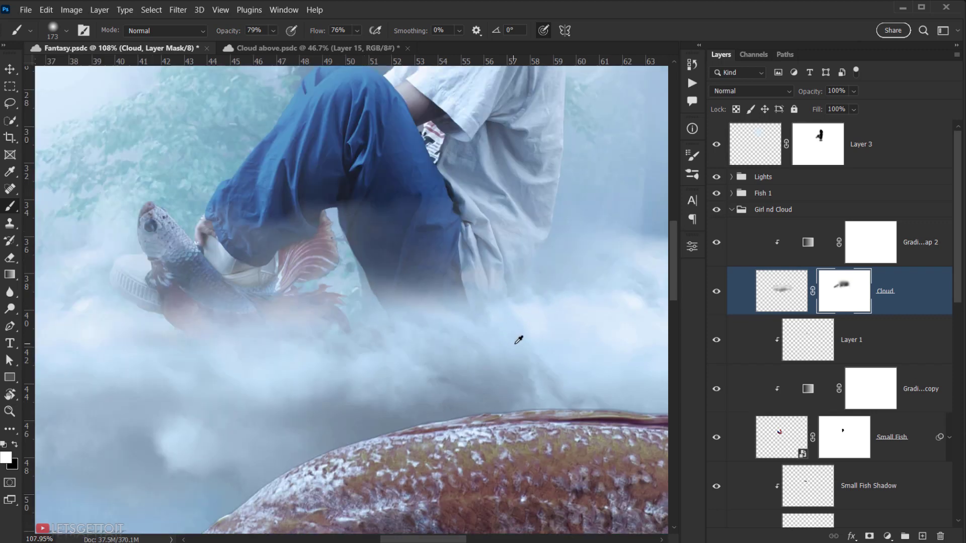
- Examine the whole composite and compare it with Layer 3 hidden and shown
scroll(518, 340, down, 10)
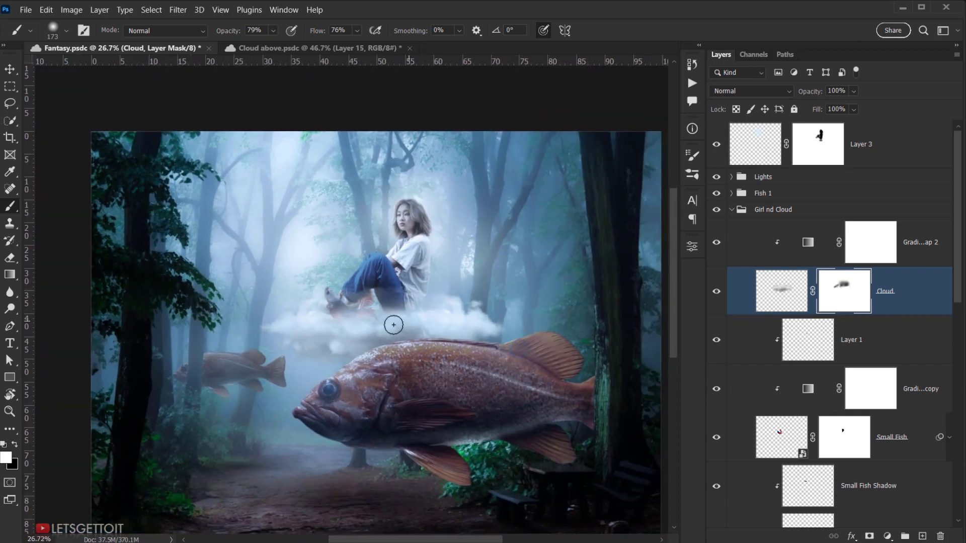
scroll(394, 325, up, 6)
scroll(415, 297, down, 3)
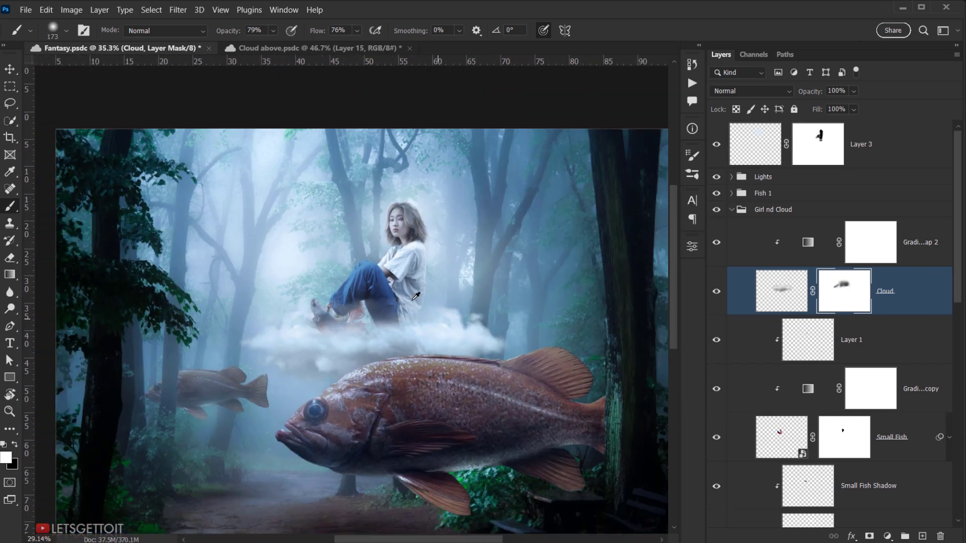
scroll(416, 296, down, 1)
scroll(418, 294, down, 1)
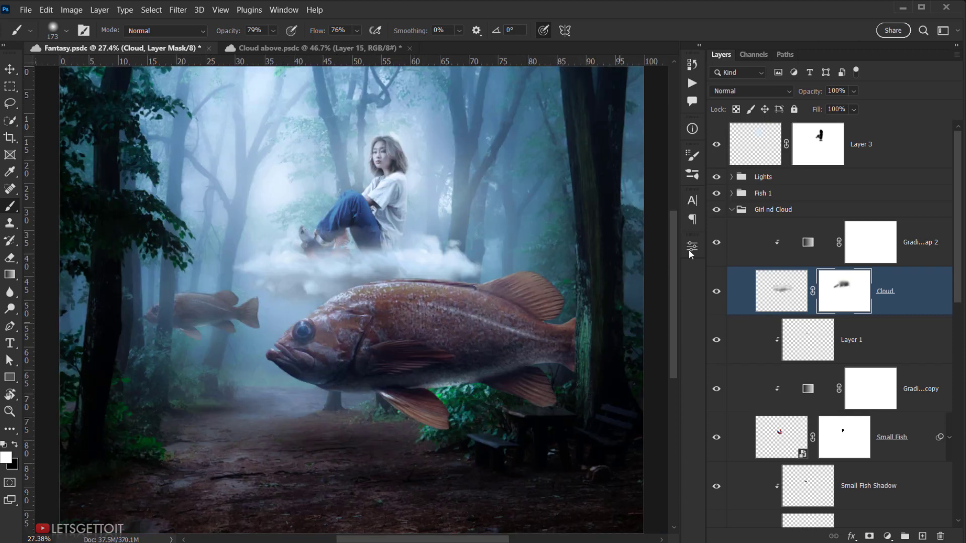
click(717, 151)
click(717, 151)
click(716, 151)
click(716, 151)
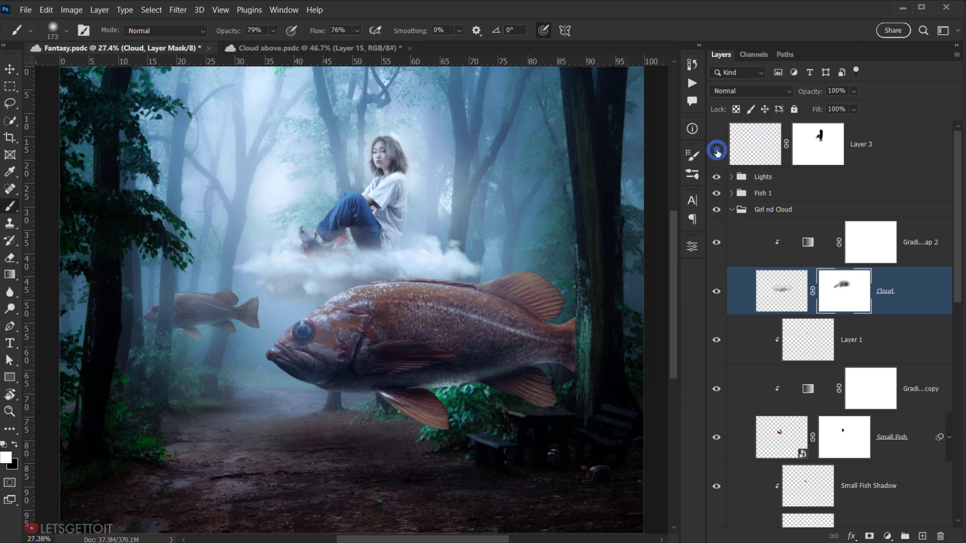
click(716, 150)
click(717, 151)
- Set the opacity of Layer 3 to 50% and compare the image with the layer hidden and shown
click(880, 134)
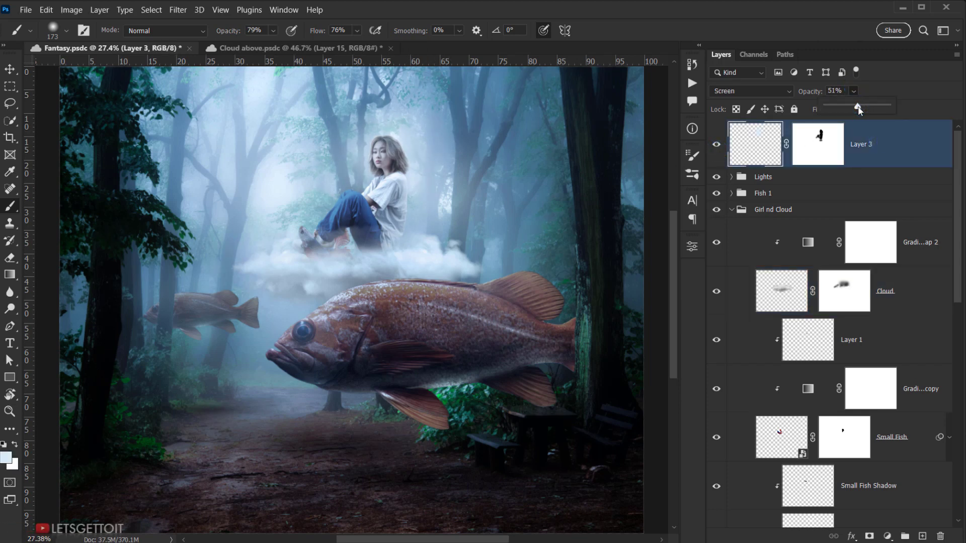
click(717, 147)
click(719, 147)
click(721, 147)
click(721, 150)
click(720, 149)
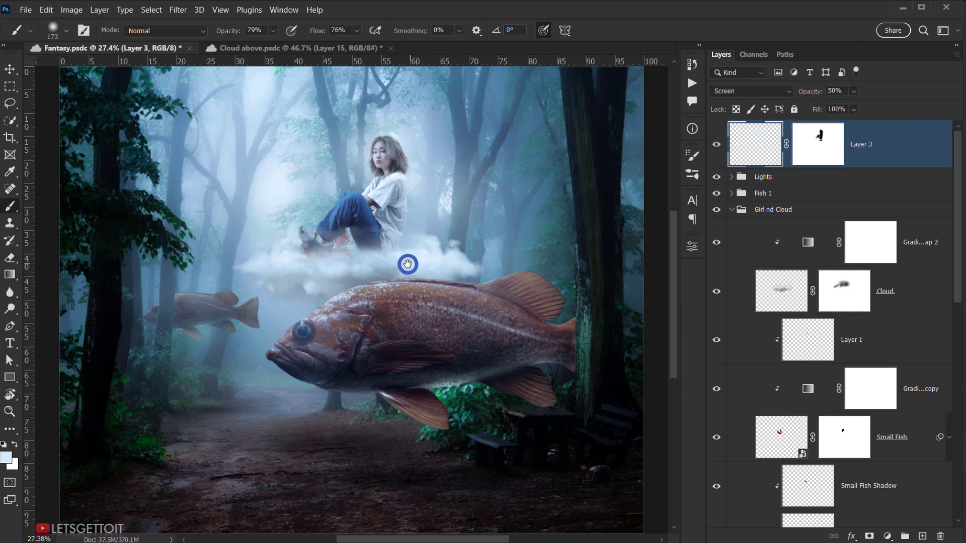
- Group Layer 3 together with the existing Lights group and name the new group Lights
scroll(408, 263, right, 3)
ctrl+click(851, 179)
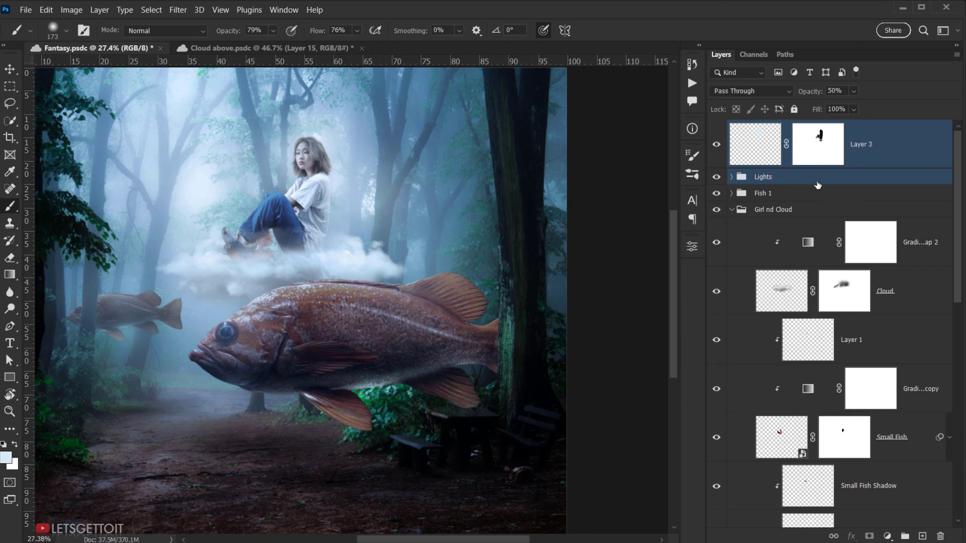
key(ctrl+g)
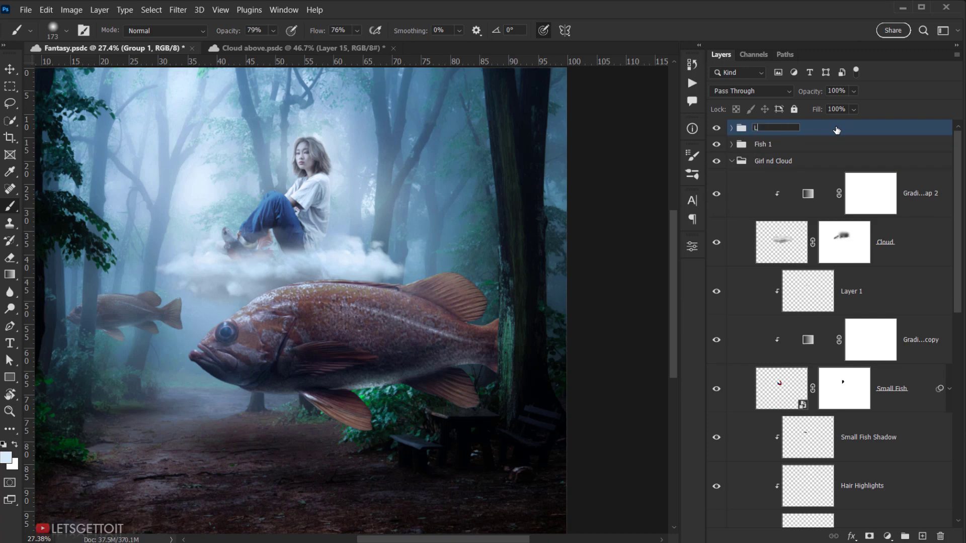
key(Return)
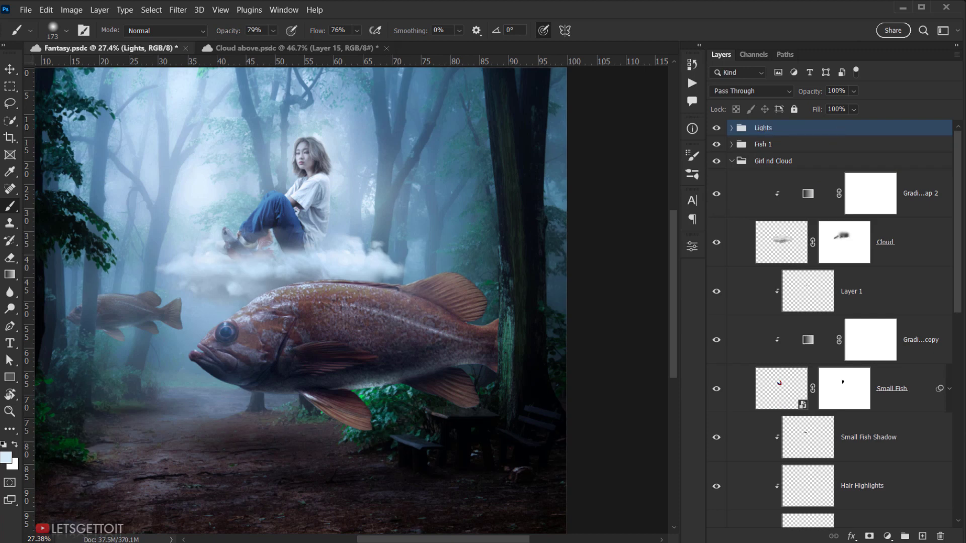
- Compare the composite with the Lights group hidden and shown, and examine the girl, cloud and both fish up close
click(718, 135)
click(718, 134)
click(718, 135)
click(718, 135)
scroll(287, 270, left, 2)
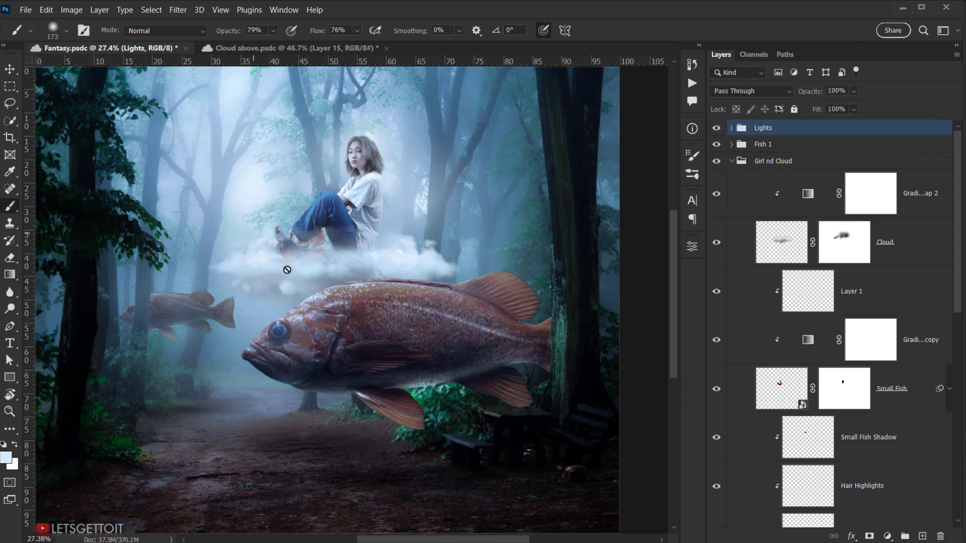
scroll(310, 276, up, 3)
scroll(168, 273, down, 5)
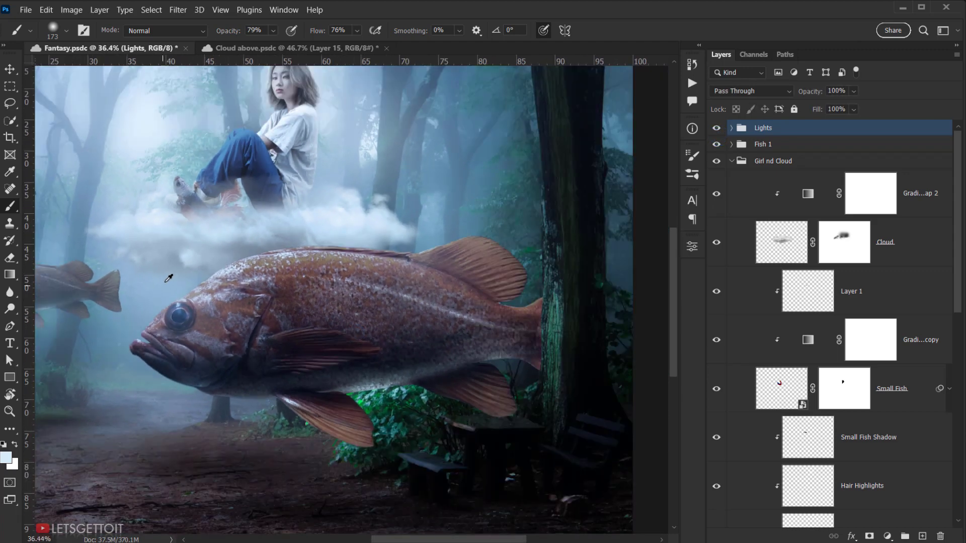
scroll(236, 310, up, 4)
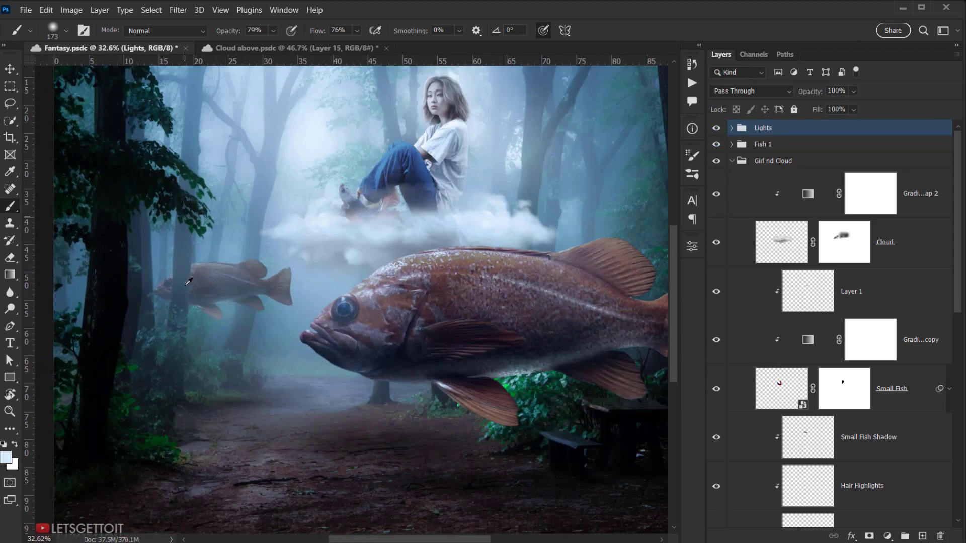
scroll(196, 277, down, 4)
scroll(342, 294, up, 4)
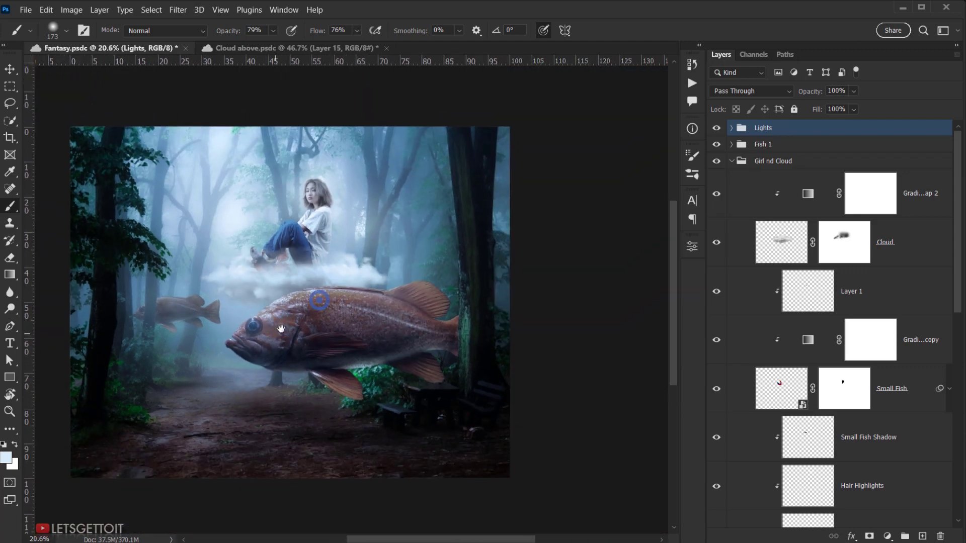
scroll(313, 332, down, 2)
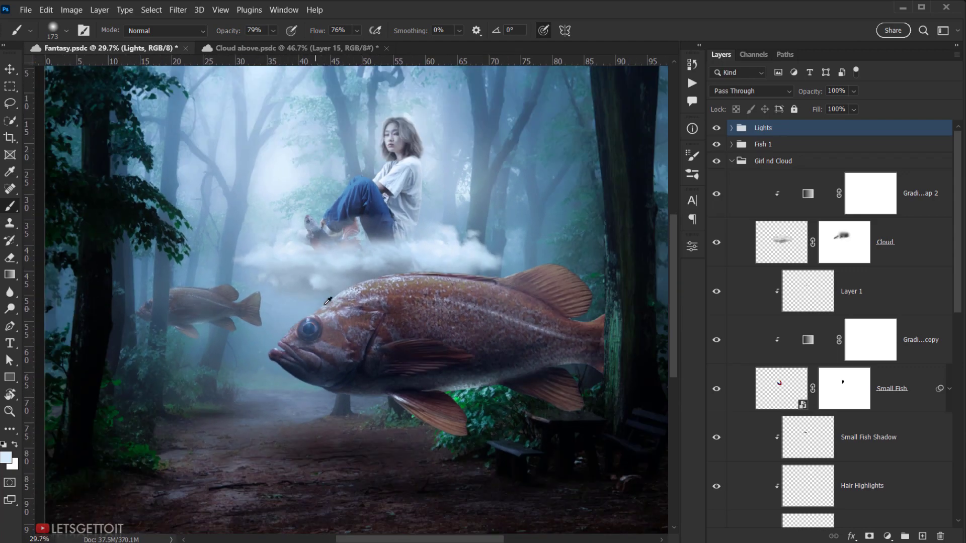
- Collapse the Girl nd Cloud group and look over the whole composite
click(730, 162)
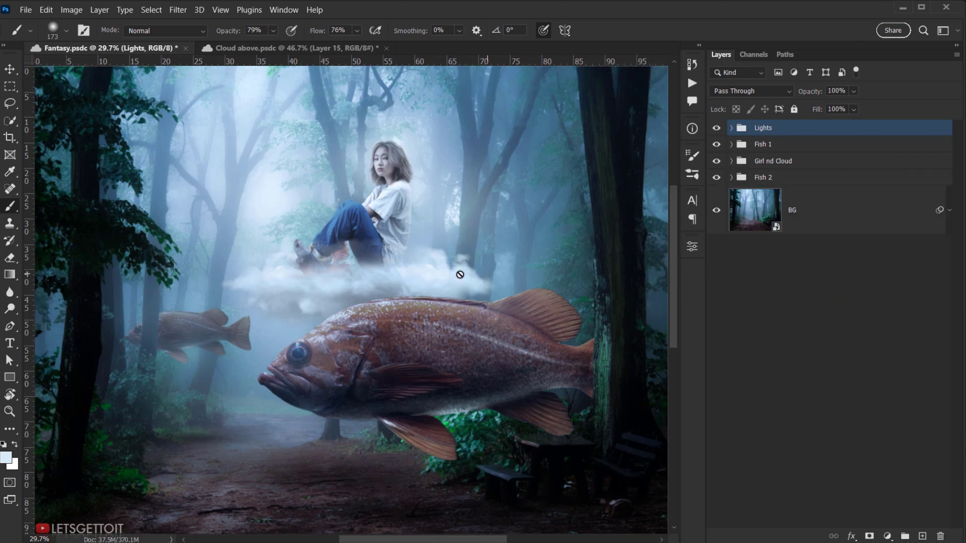
scroll(459, 271, up, 2)
drag(427, 263, 460, 237)
scroll(324, 277, down, 3)
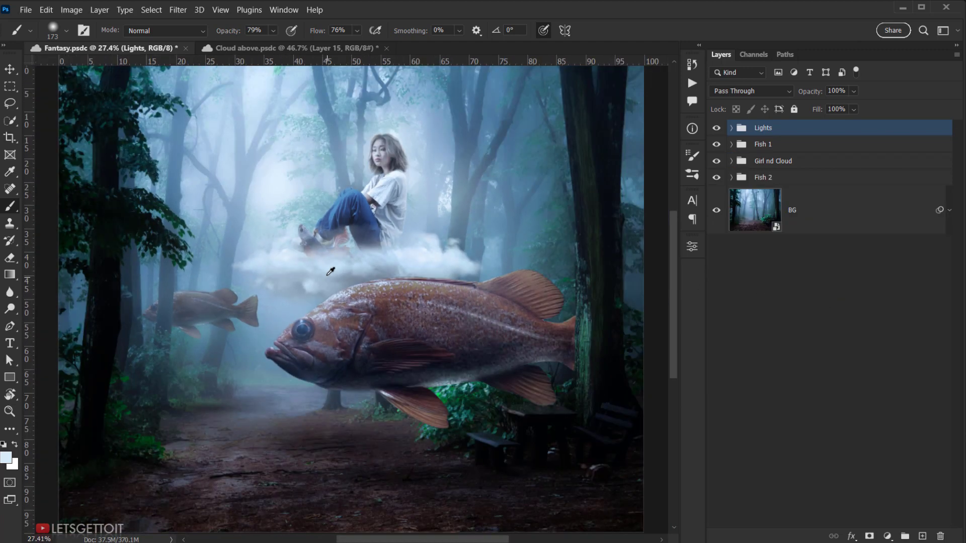
scroll(322, 282, up, 2)
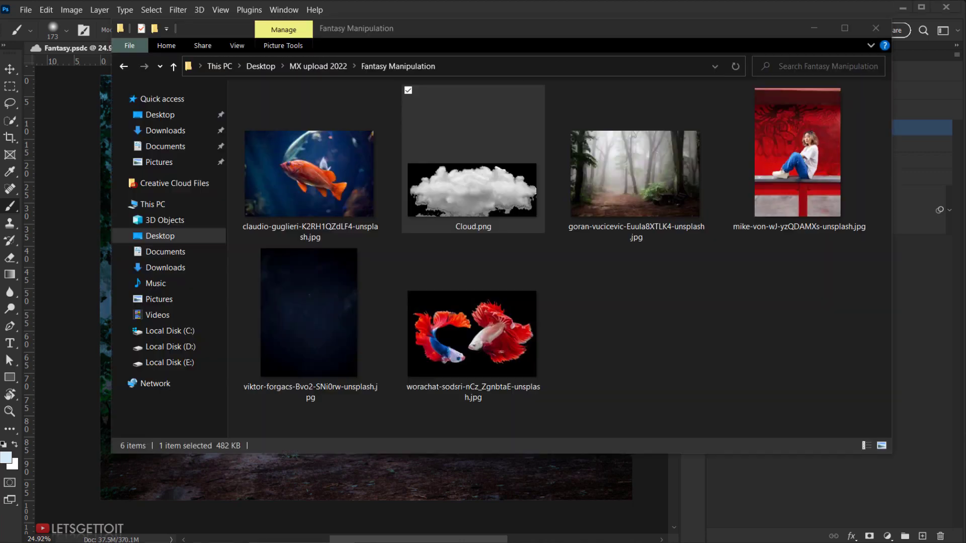
- Place the dark starry-sky JPG from the Fantasy Manipulation folder as a new layer above the Lights group
click(306, 541)
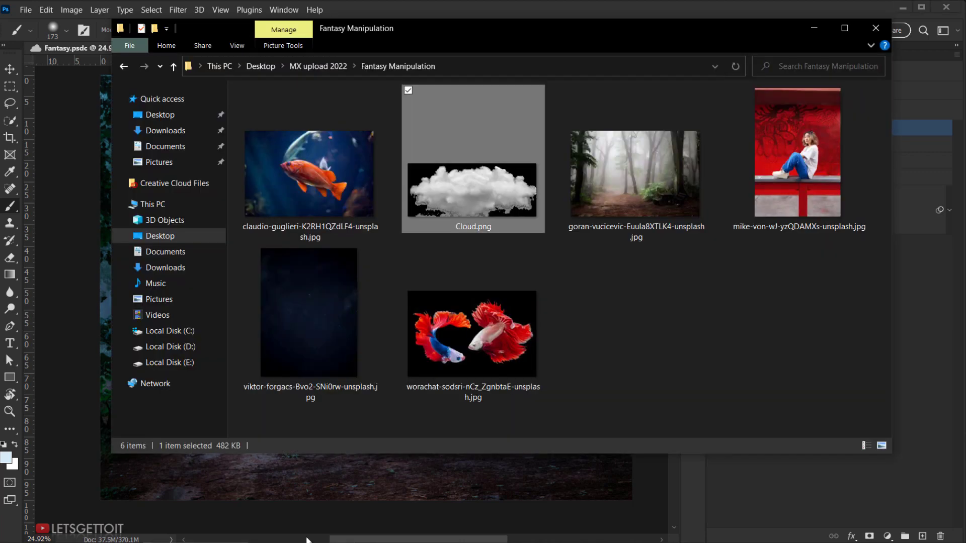
click(348, 326)
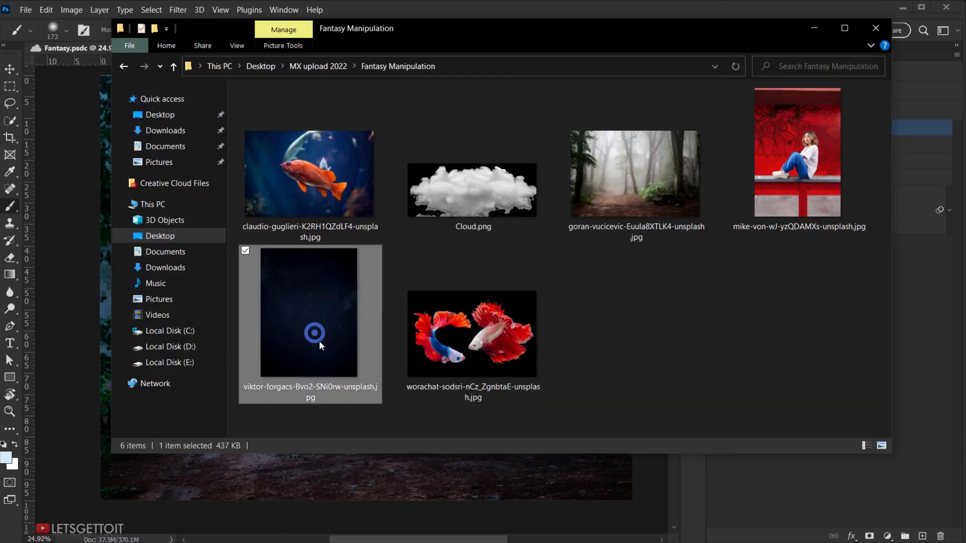
drag(319, 340, 429, 484)
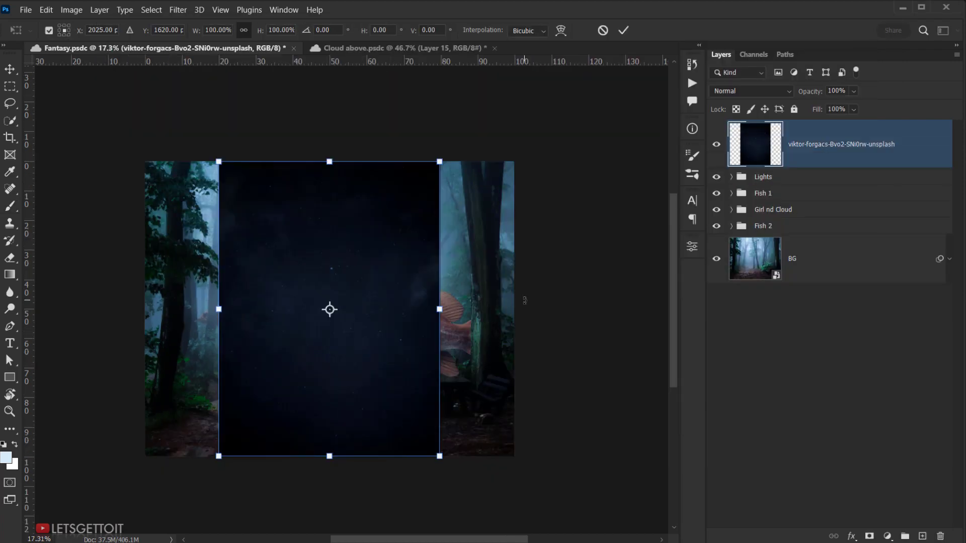
scroll(411, 317, up, 6)
scroll(357, 275, up, 4)
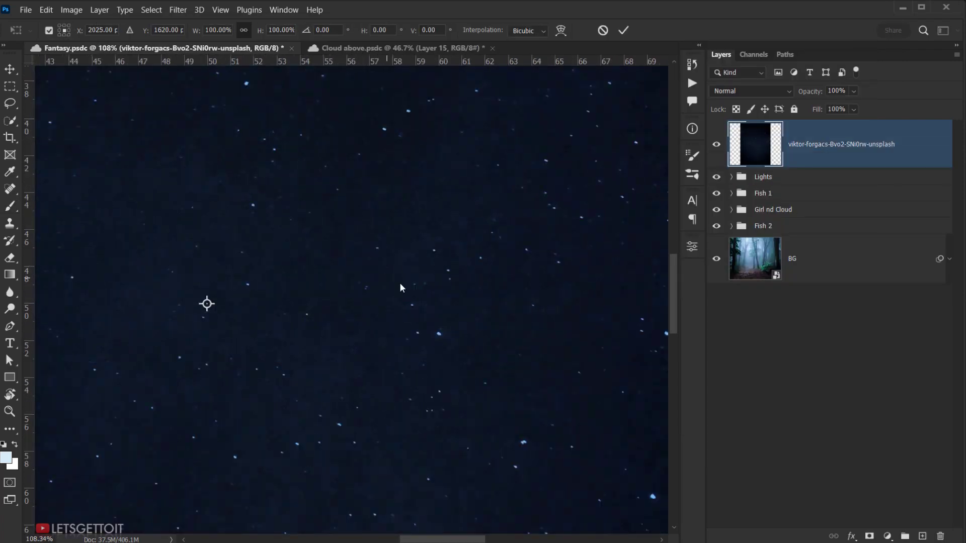
scroll(412, 281, down, 6)
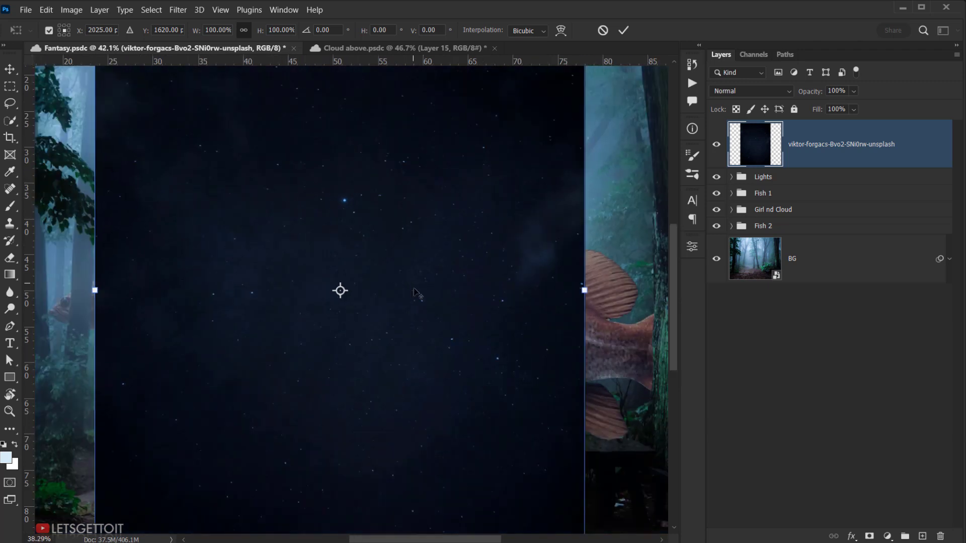
drag(418, 304, 396, 296)
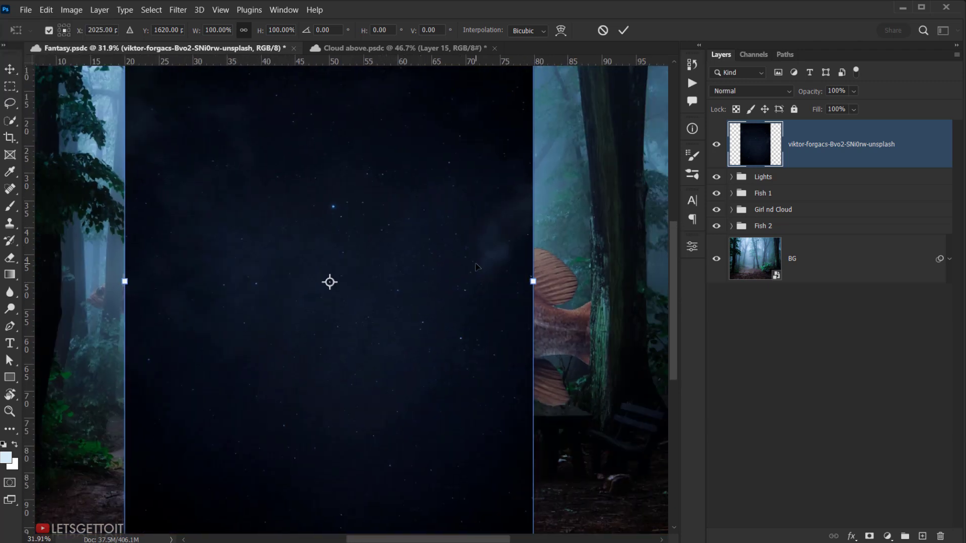
scroll(476, 266, down, 1)
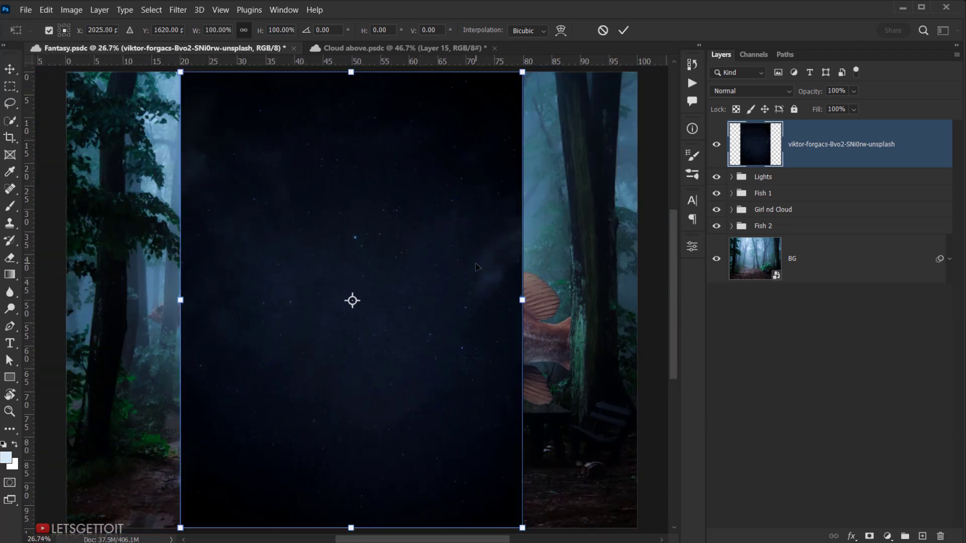
click(623, 30)
key(b)
scroll(495, 198, down, 3)
scroll(495, 199, up, 3)
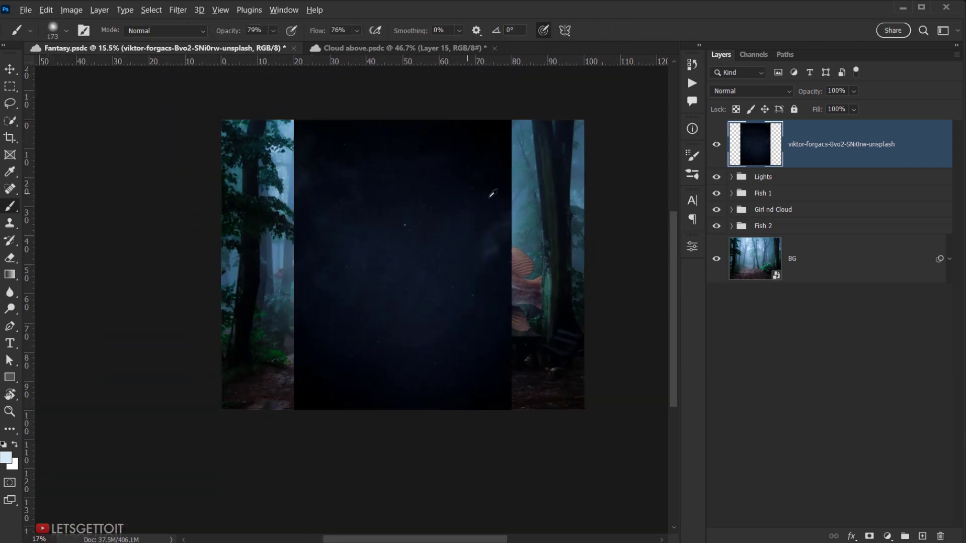
- Rotate the starry-sky layer 90° and scale it to 125% so it spans the canvas width
key(ctrl+t)
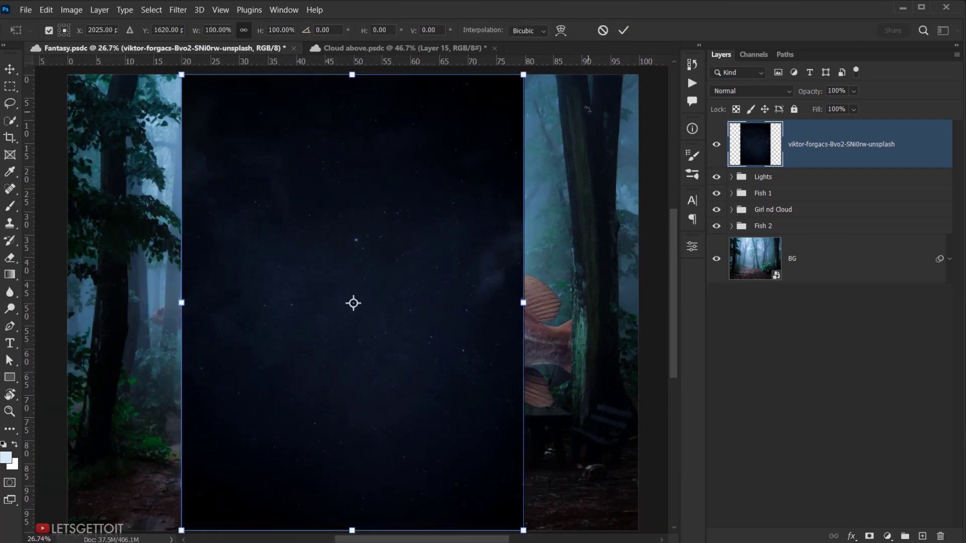
drag(587, 110, 511, 436)
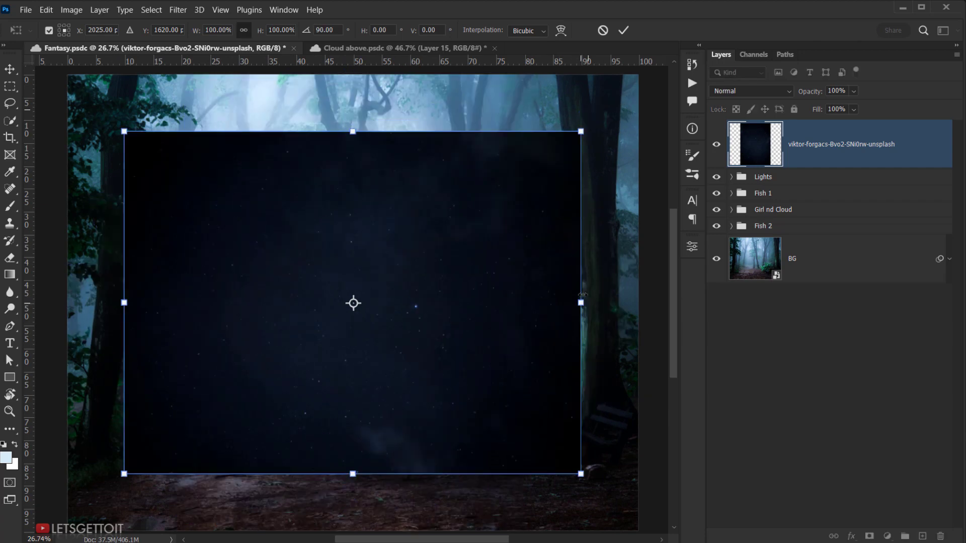
drag(582, 295, 638, 303)
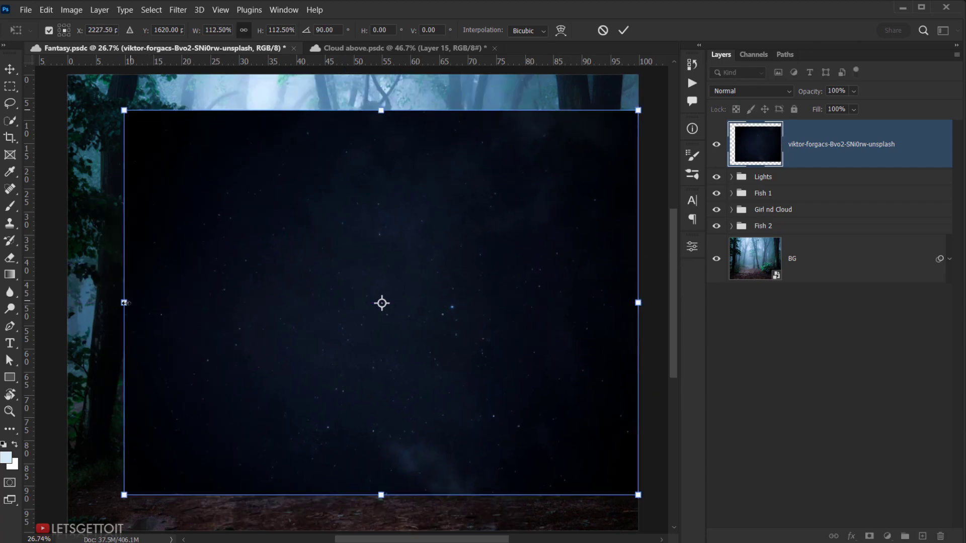
drag(124, 302, 66, 302)
drag(525, 313, 470, 318)
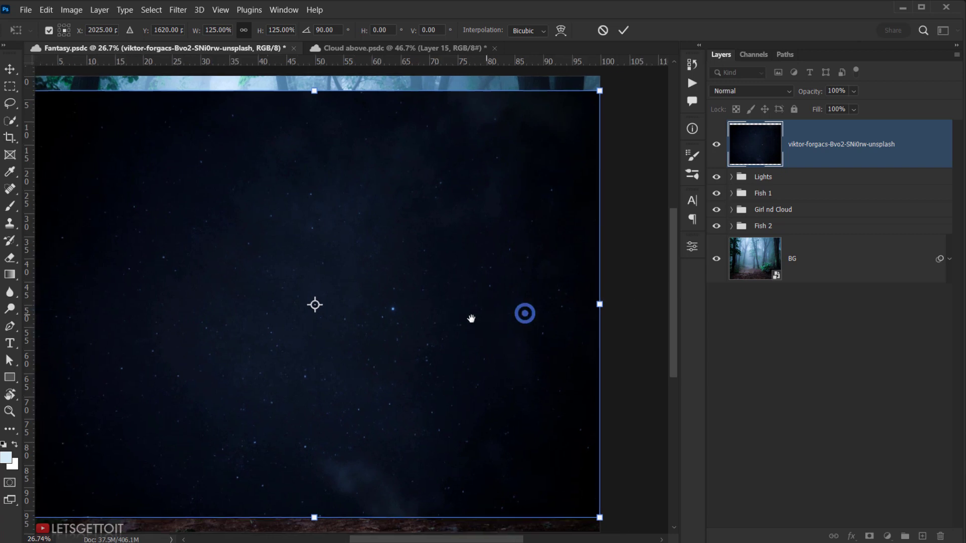
scroll(471, 318, down, 3)
click(395, 293)
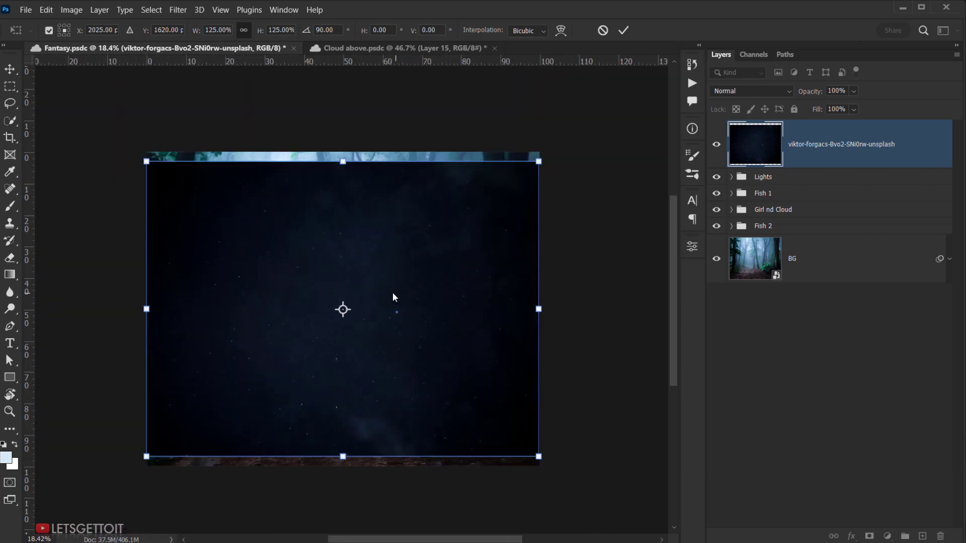
click(623, 31)
scroll(434, 278, up, 2)
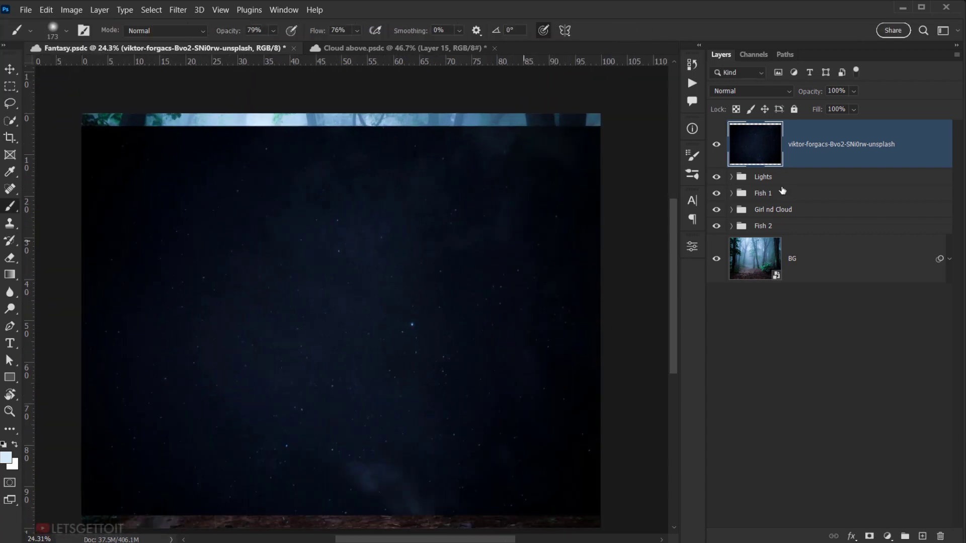
- Rename the starry-sky layer as Particles and desaturate it
double_click(826, 147)
text(Particles)
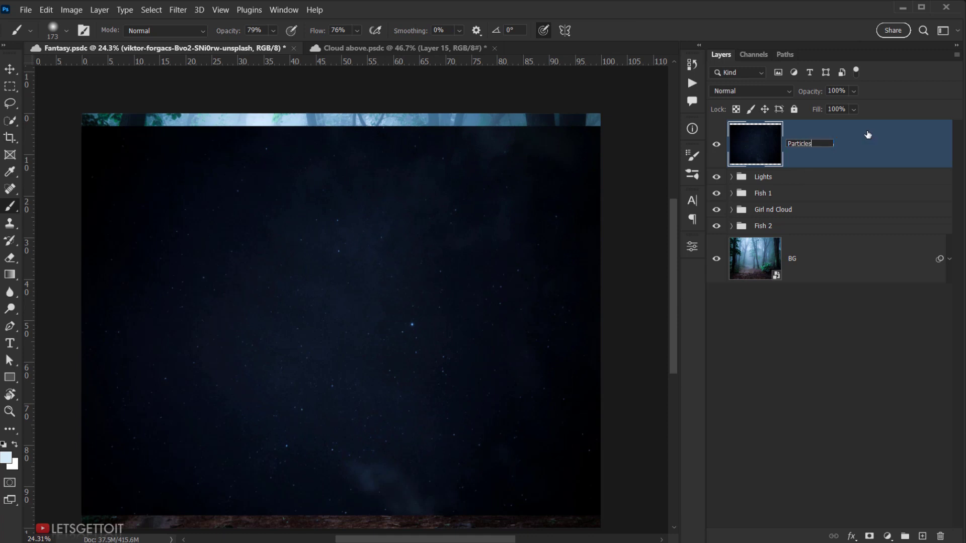
key(Return)
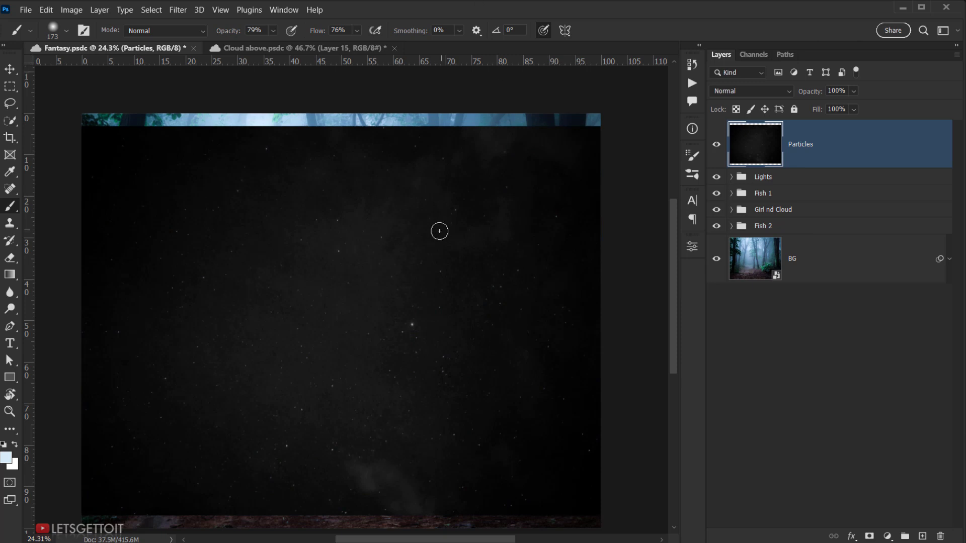
- Start a Levels adjustment on the Particles layer with the black point eyedropper, viewing the stars close up
key(v)
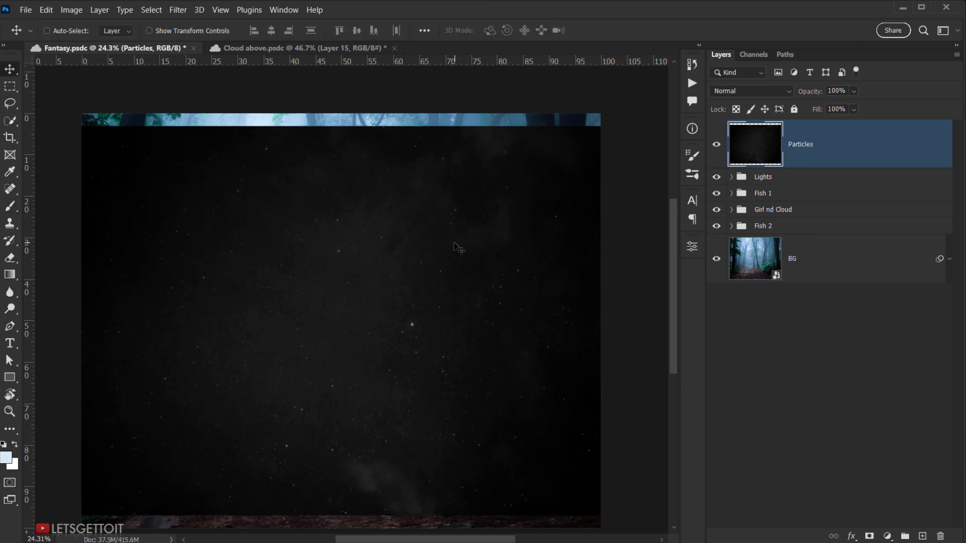
key(ctrl+l)
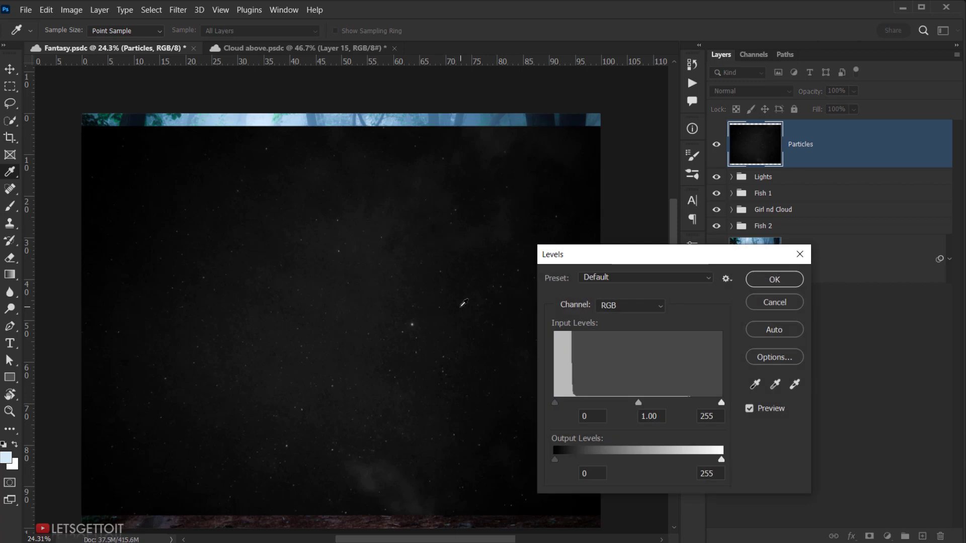
scroll(378, 277, up, 6)
drag(392, 297, 461, 143)
drag(304, 222, 384, 318)
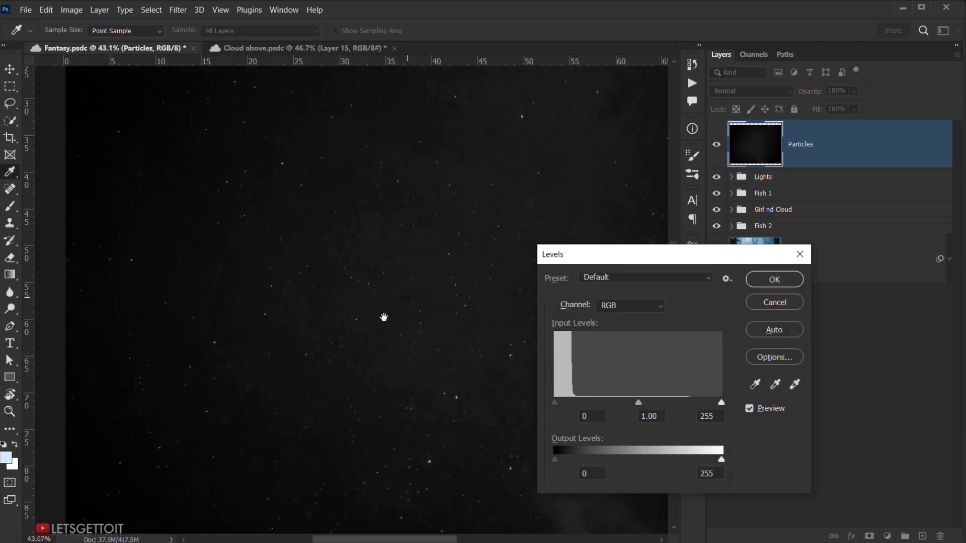
drag(293, 378, 254, 390)
scroll(377, 230, up, 5)
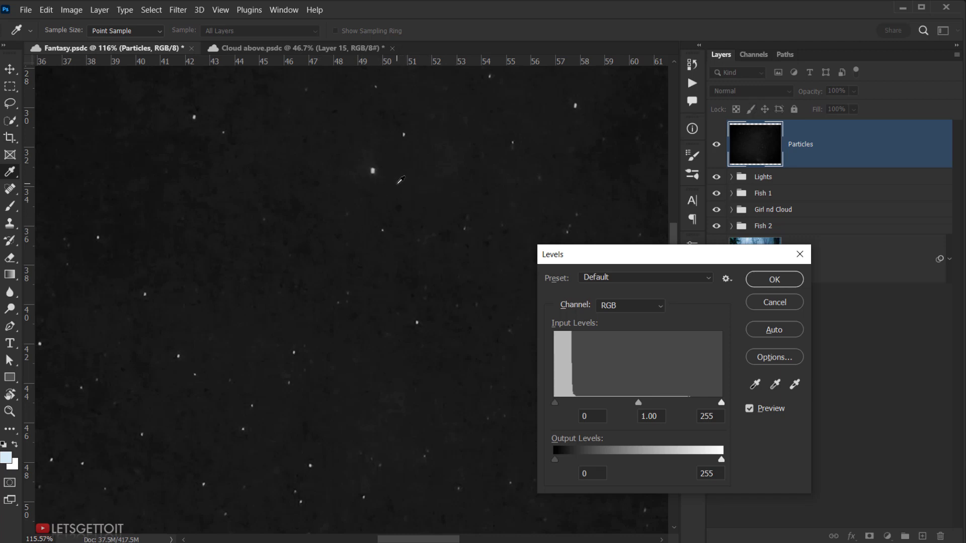
click(755, 386)
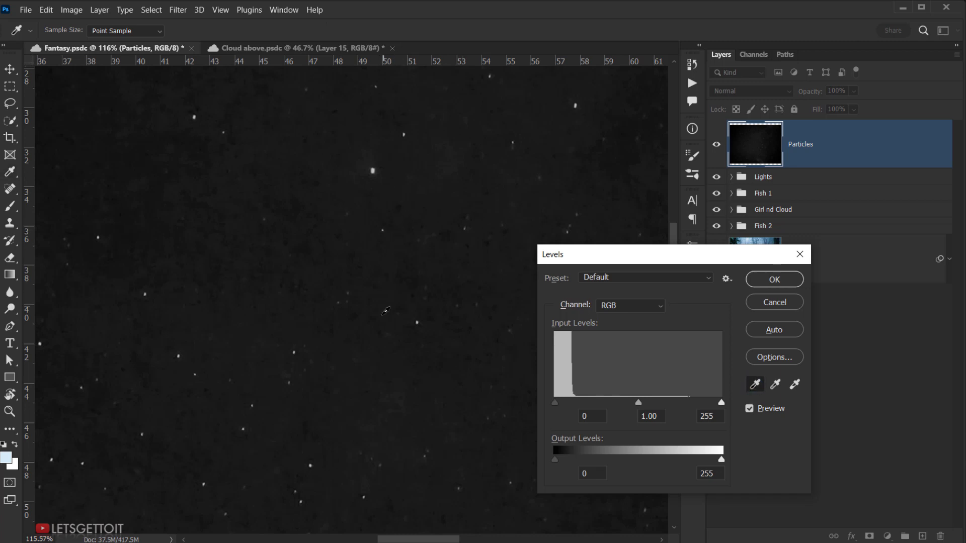
- Try sampling a faint grey speck between the stars as the black point in Levels
alt+scroll(342, 304, up, 3)
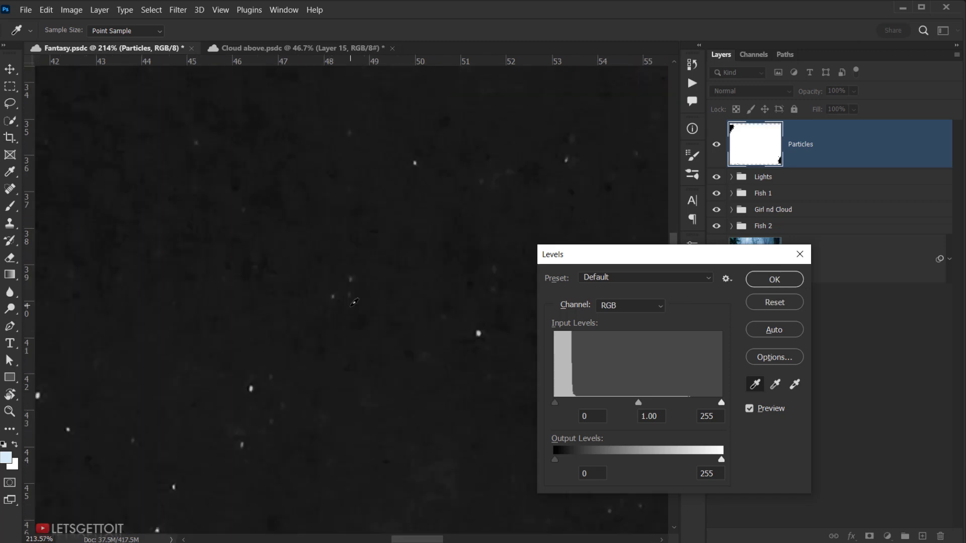
click(352, 301)
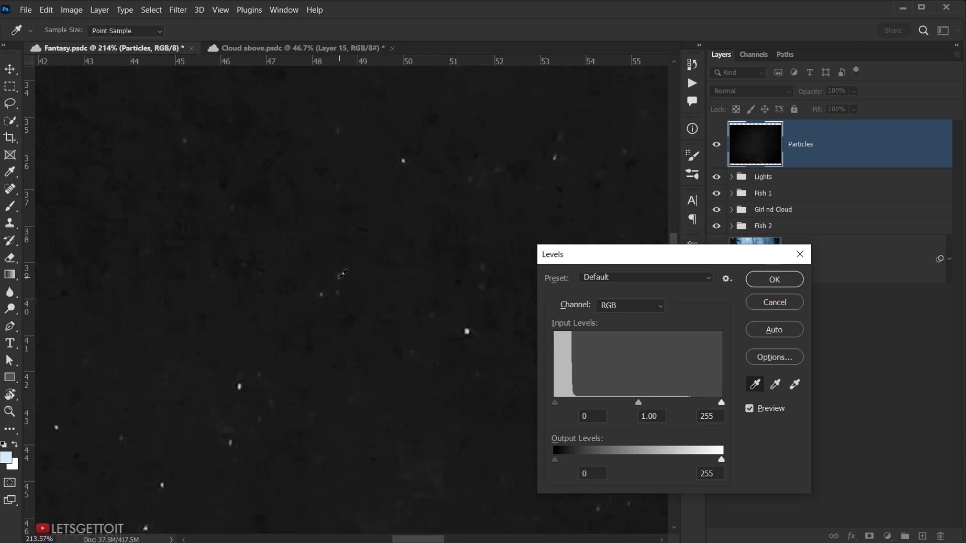
click(342, 274)
scroll(374, 326, down, 10)
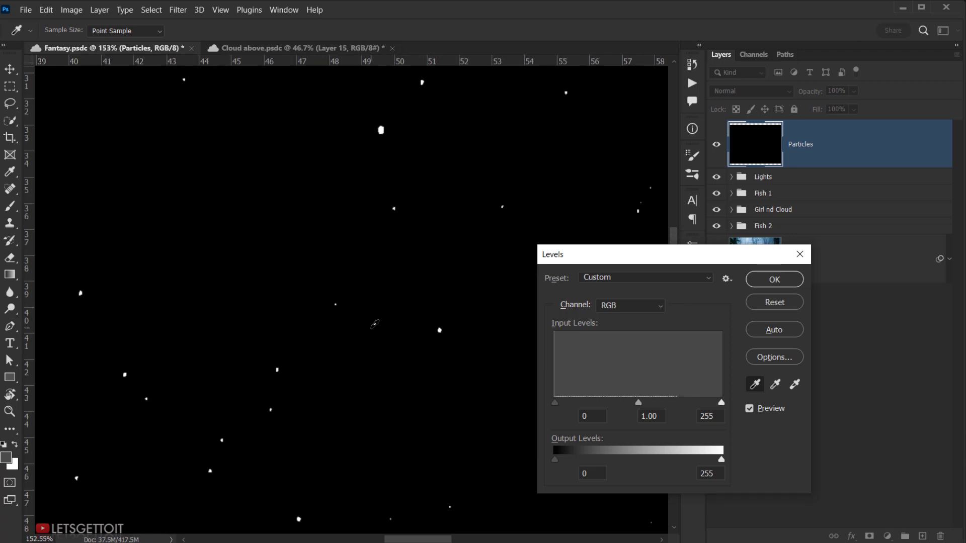
drag(386, 319, 339, 306)
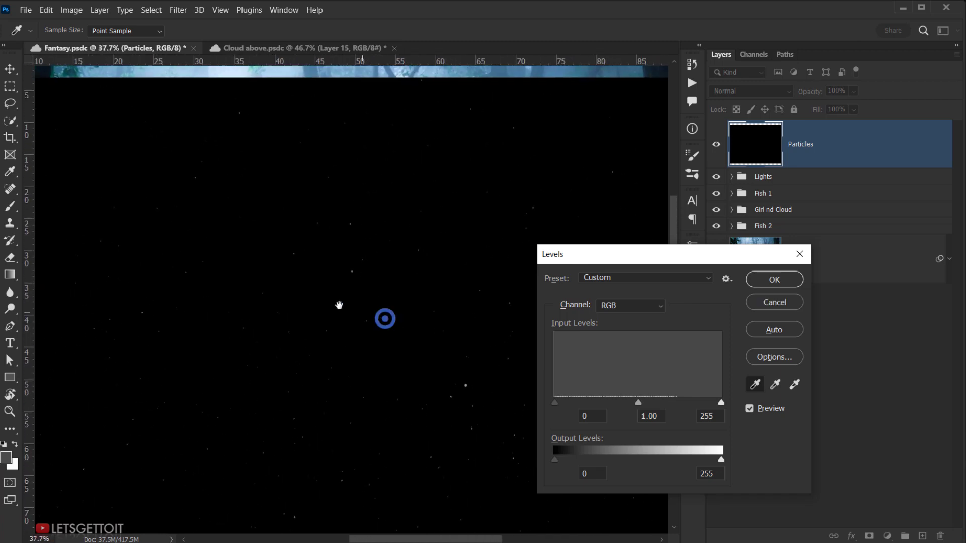
scroll(297, 301, down, 4)
scroll(299, 287, up, 3)
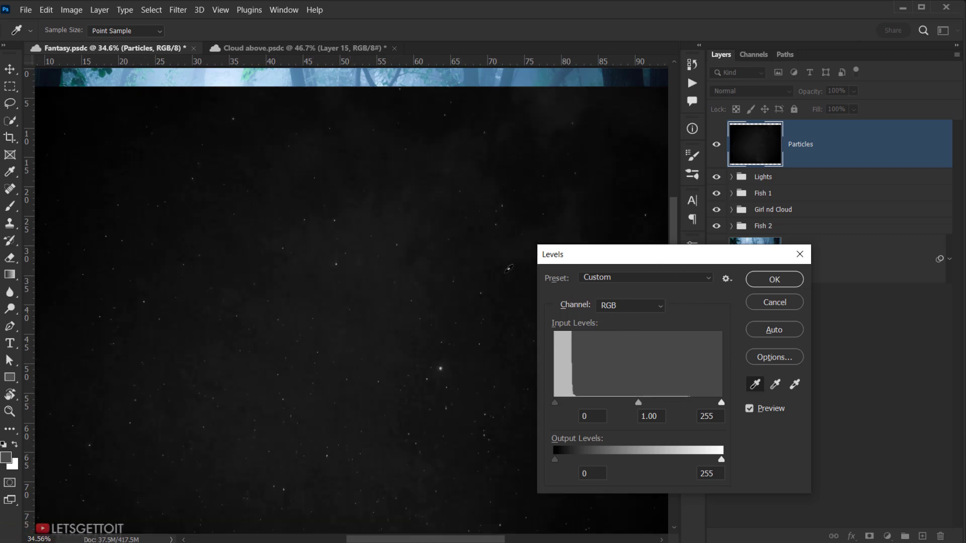
- Sample the dark grey background between the stars as the black point and apply the Levels adjustment
scroll(330, 270, up, 3)
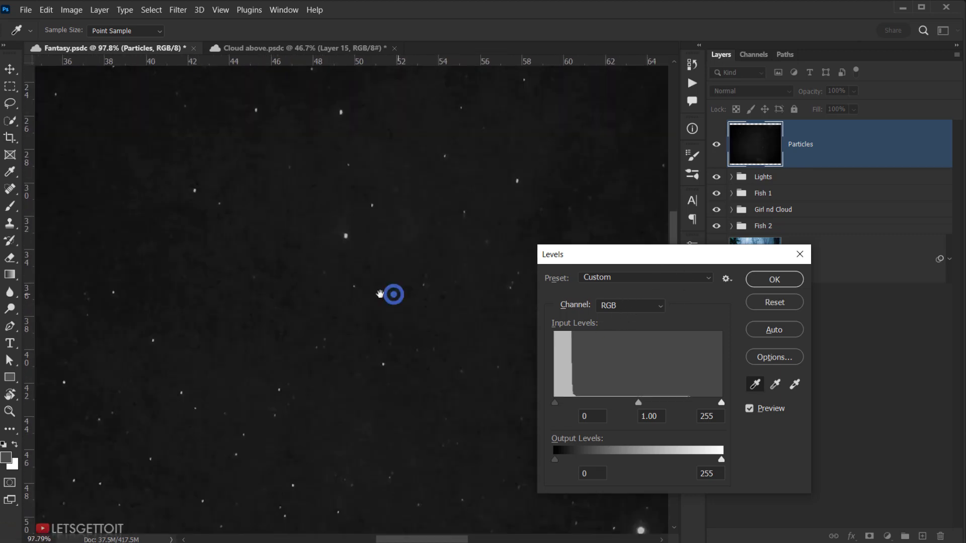
drag(393, 291, 350, 297)
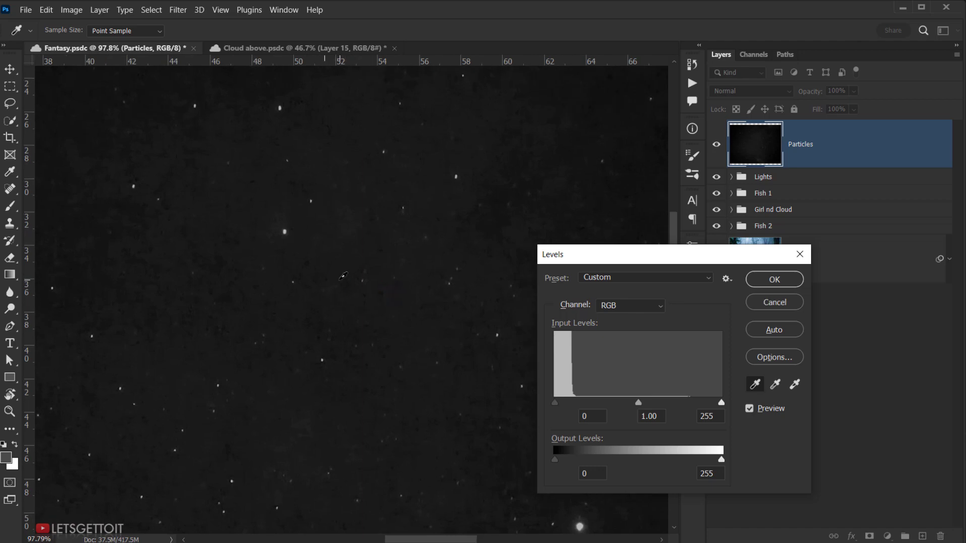
click(342, 277)
scroll(345, 280, down, 5)
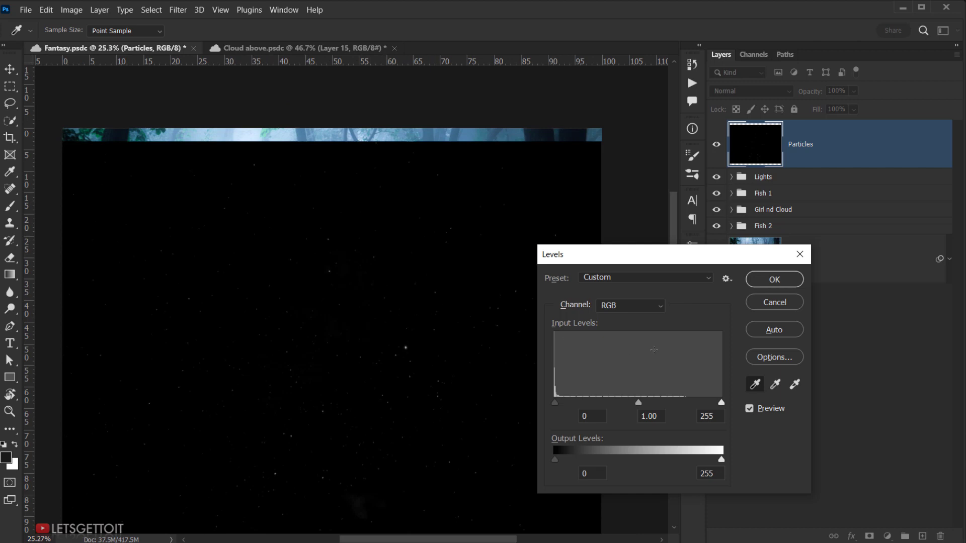
click(774, 280)
- Set the Particles layer's blend mode to Screen
scroll(343, 348, down, 2)
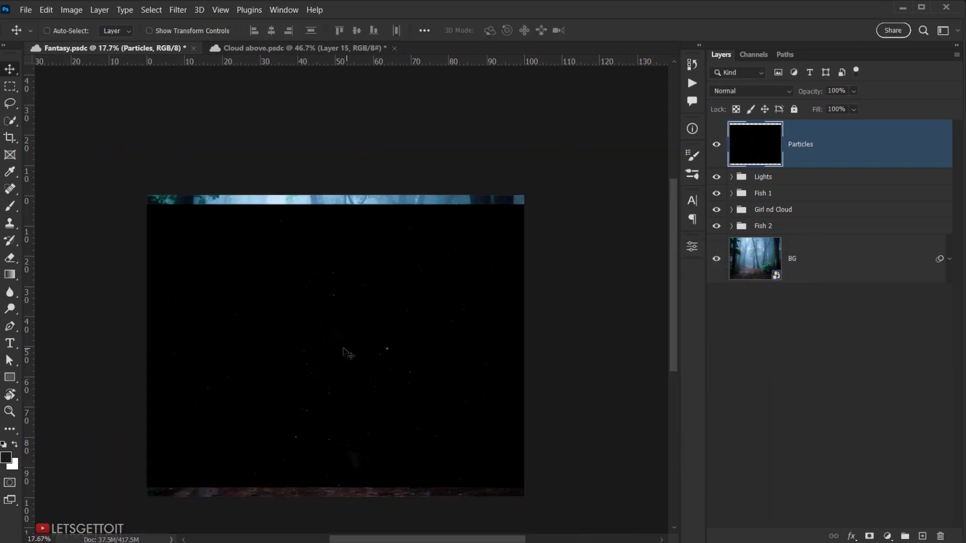
click(739, 90)
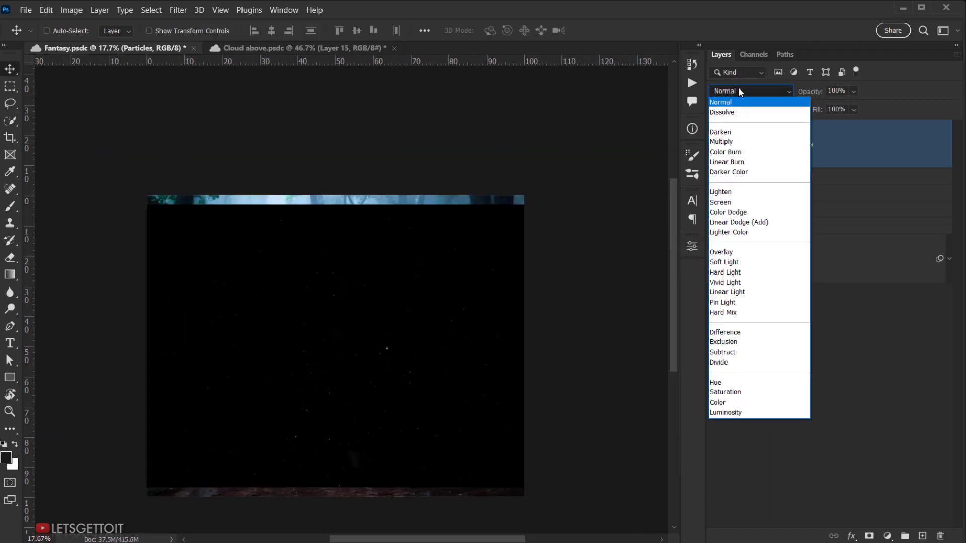
click(720, 202)
- Examine how the particles look over the cloud, the large fish and the small fish
click(396, 349)
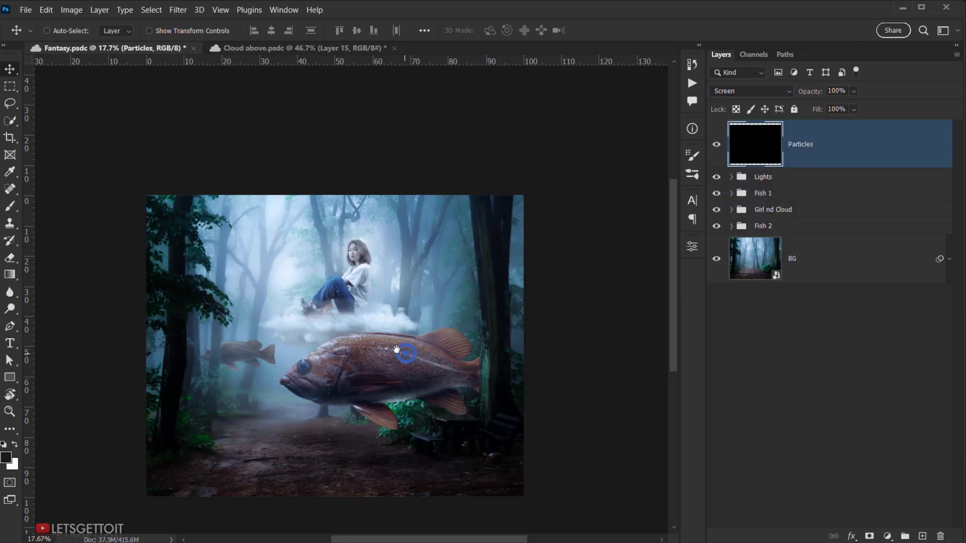
scroll(397, 349, up, 6)
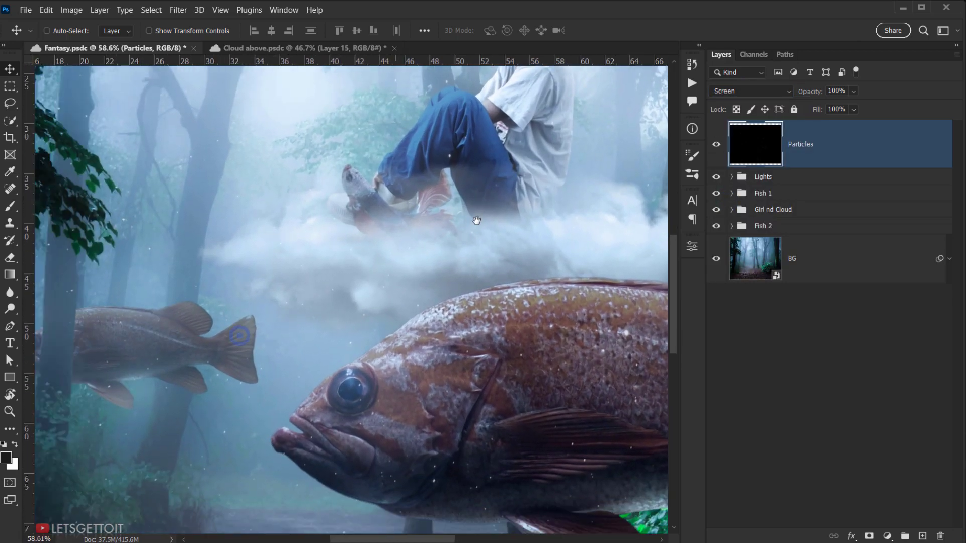
drag(476, 221, 480, 212)
scroll(325, 307, up, 4)
scroll(199, 302, down, 2)
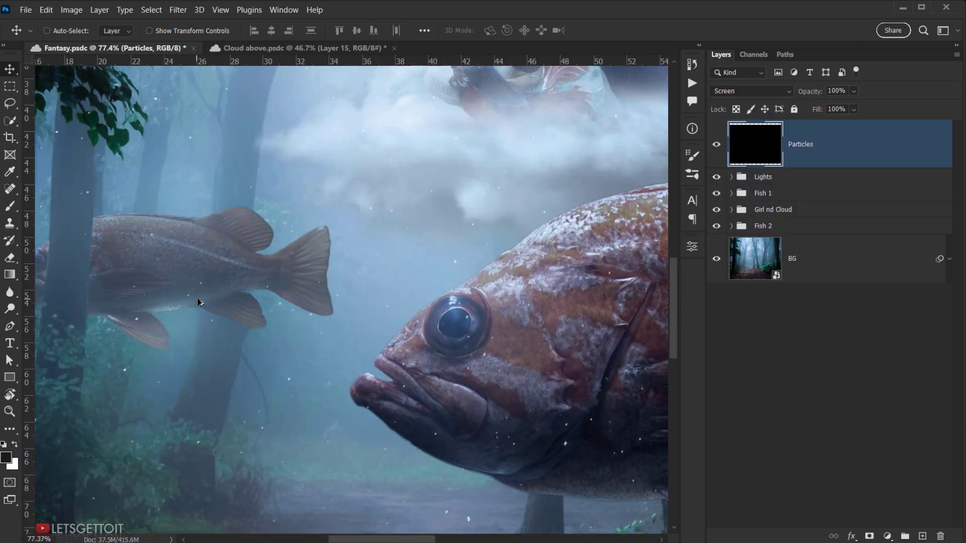
scroll(199, 302, down, 2)
drag(311, 302, 218, 376)
drag(347, 278, 385, 232)
scroll(322, 365, down, 4)
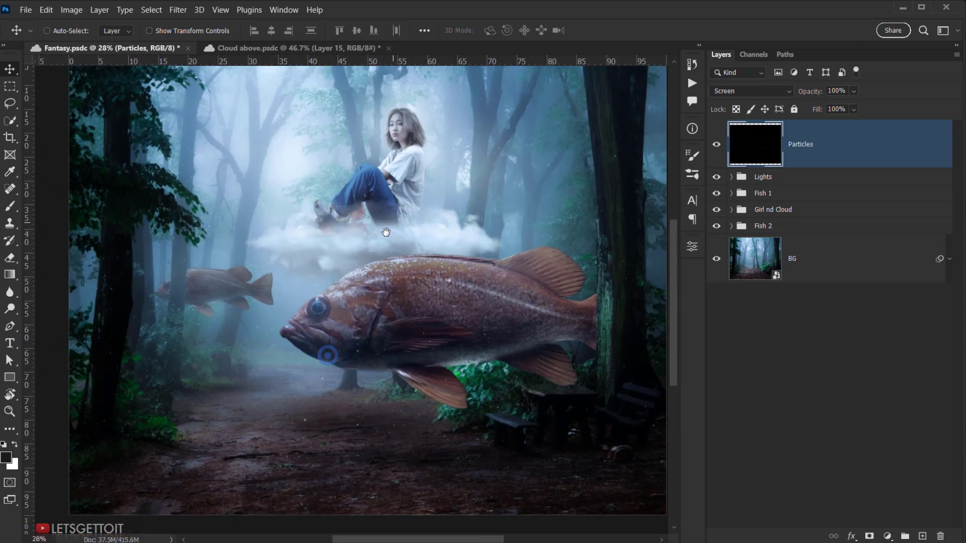
- Move the Particles layer straight down to Y 1721 px so its lower edge meets the bottom of the canvas
key(ctrl)
key(ctrl+t)
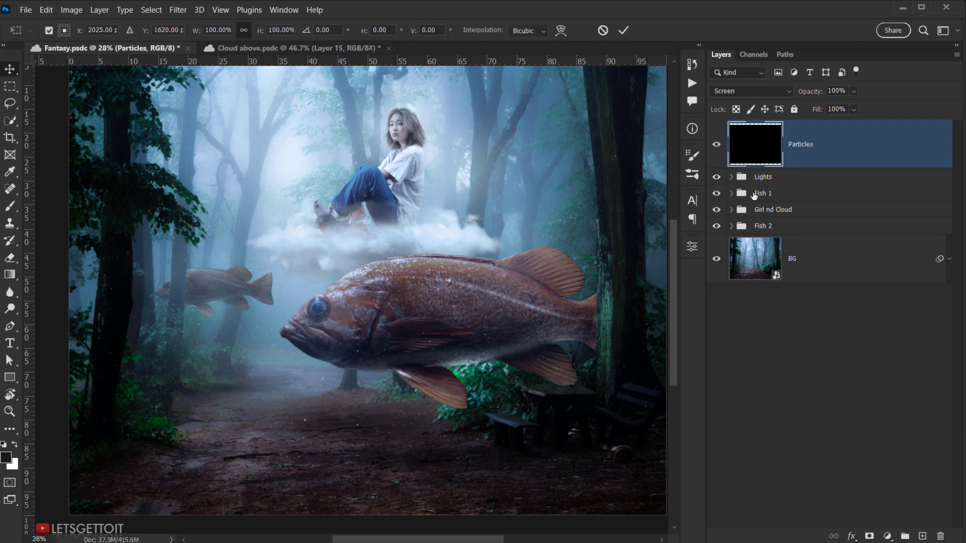
drag(473, 288, 472, 294)
scroll(596, 325, down, 3)
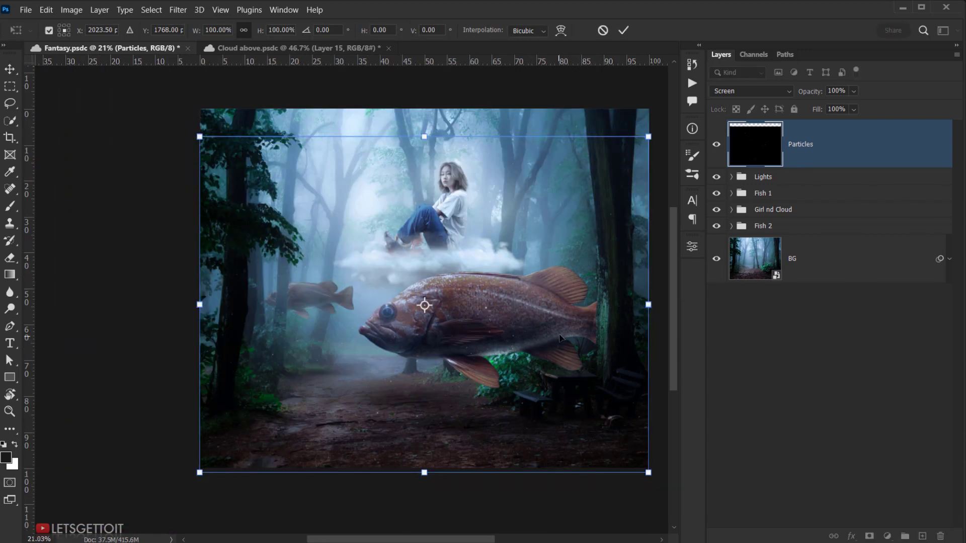
mouse_move(561, 333)
mouse_down()
mouse_move(570, 312)
mouse_move(562, 319)
mouse_up()
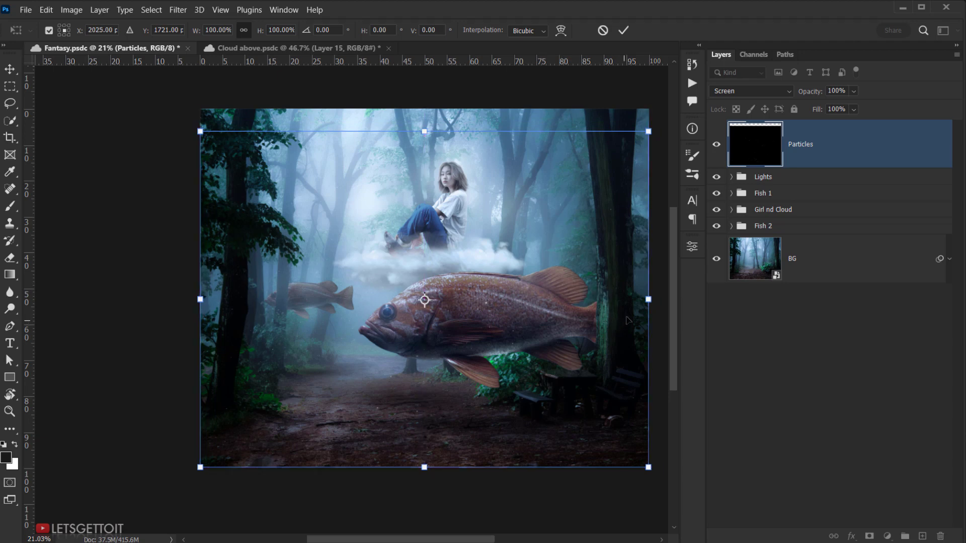
click(625, 30)
- Add a white layer mask to the Particles layer and switch to the Brush tool
scroll(338, 301, up, 10)
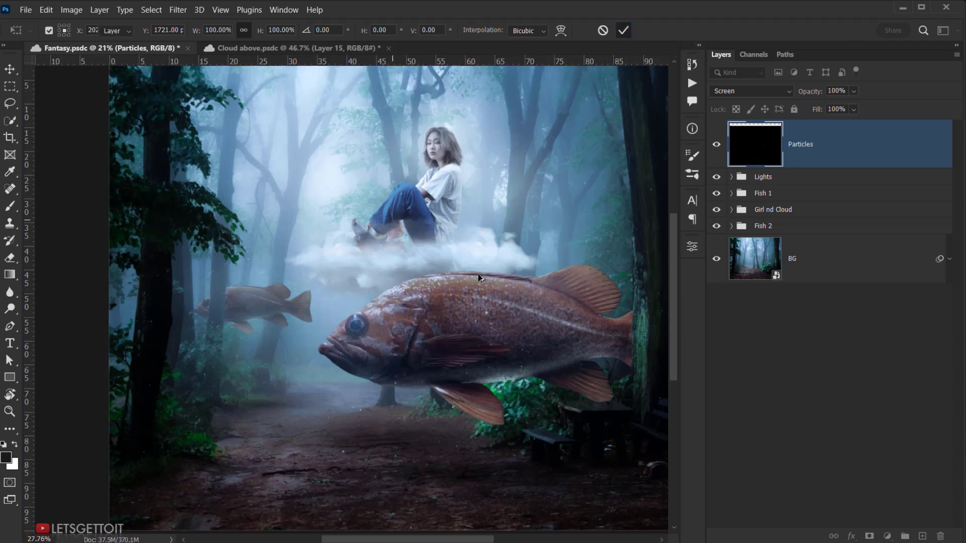
scroll(319, 226, down, 5)
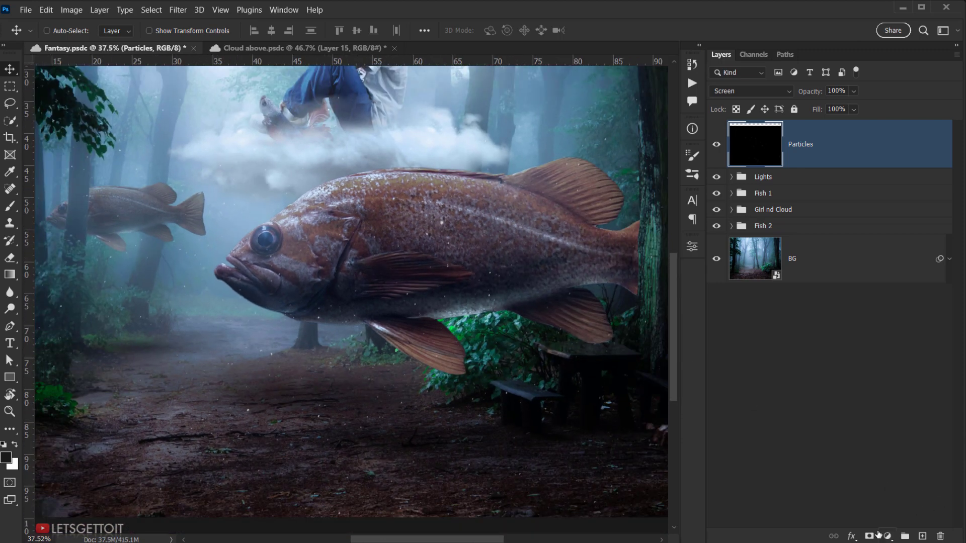
click(872, 535)
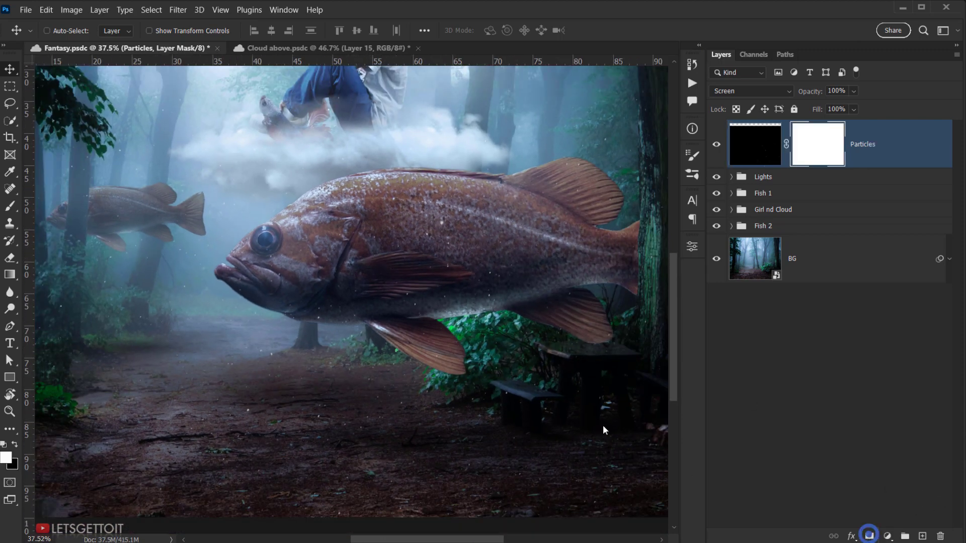
key(b)
- Paint black on the Particles mask over the large fish's eye with a 489 px soft brush
scroll(491, 339, up, 3)
mouse_move(354, 325)
mouse_down()
mouse_move(419, 318)
mouse_move(428, 332)
mouse_up()
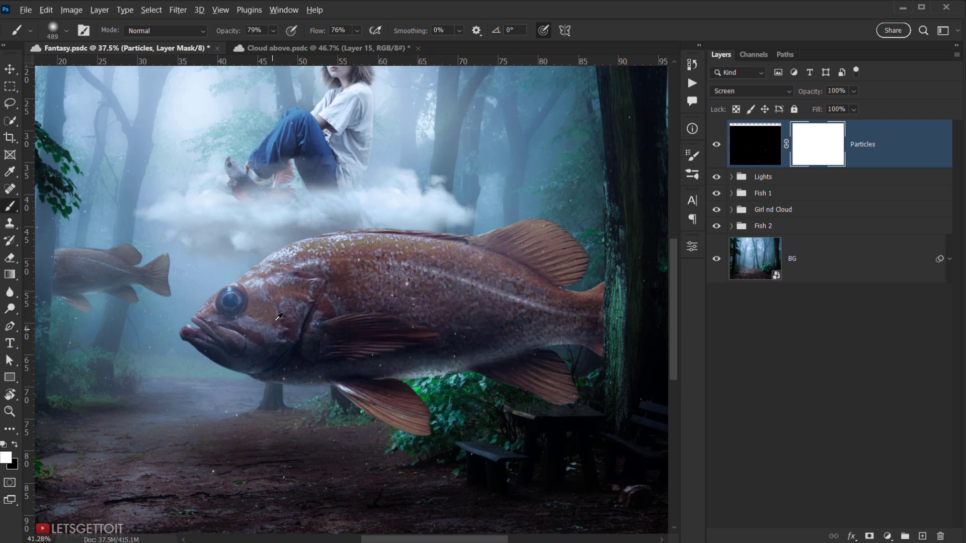
scroll(271, 328, up, 2)
drag(201, 285, 214, 297)
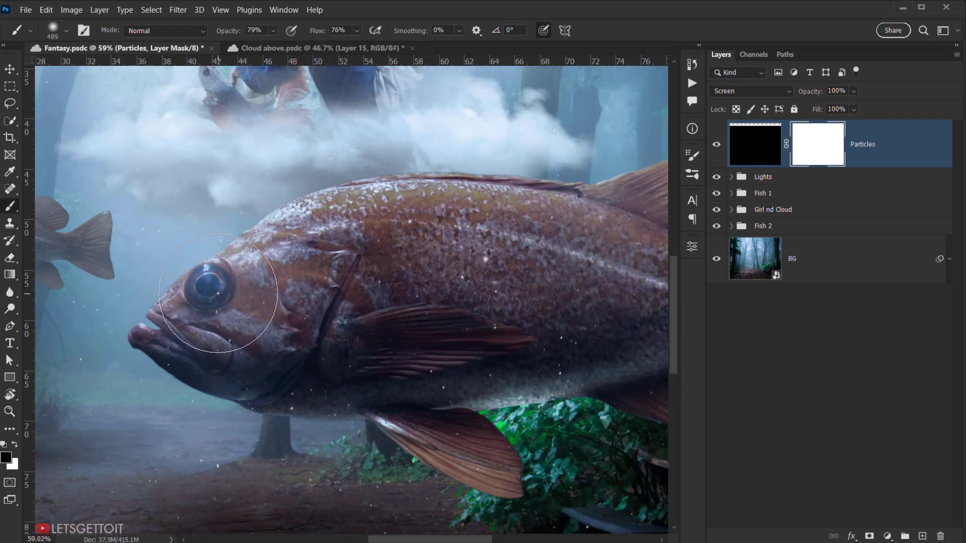
click(823, 146)
key(x)
click(210, 288)
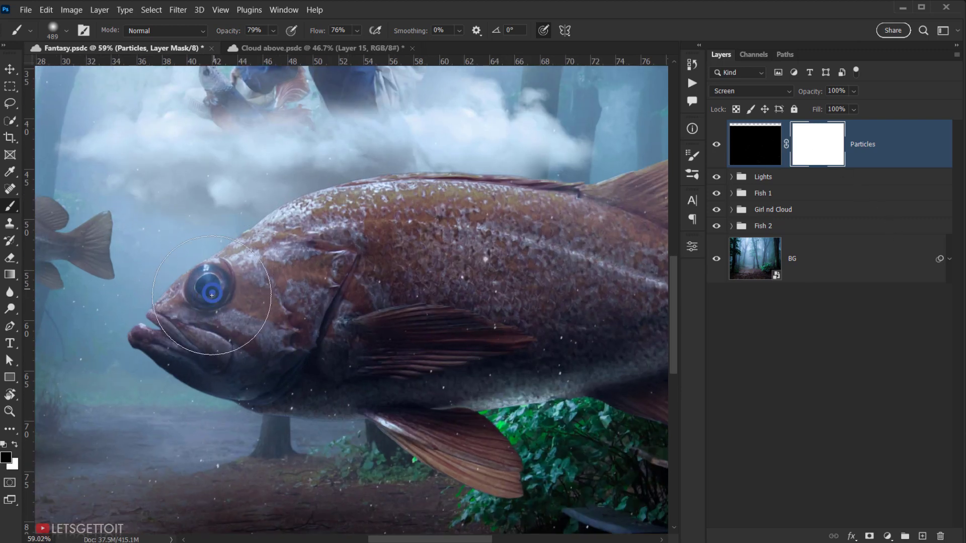
click(211, 297)
click(213, 300)
click(219, 312)
click(231, 322)
- Mask out the particles over the middle of the large fish's body with a bigger black brush
drag(272, 312, 285, 359)
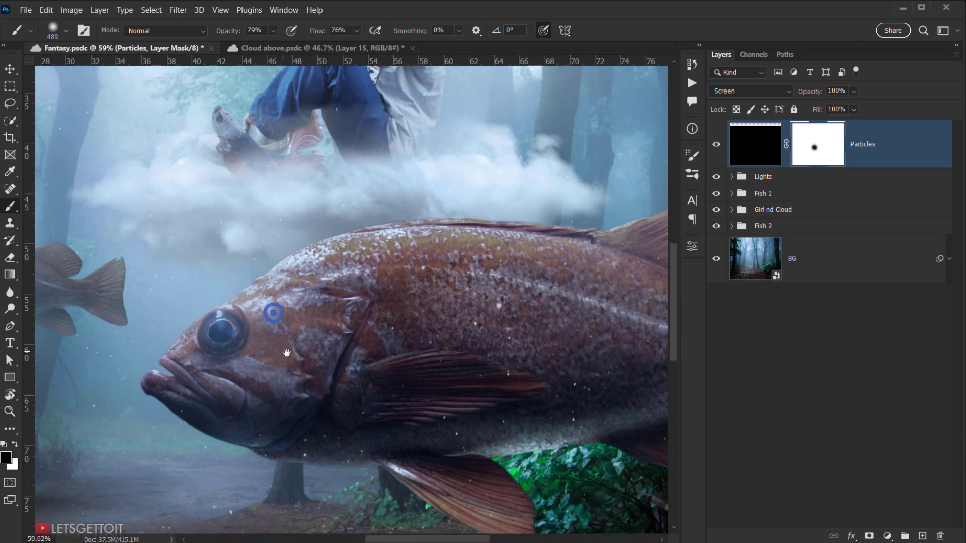
alt+right_click(392, 379)
click(495, 372)
- Mask out the particles over the seated girl's legs with a 632 px black brush
drag(380, 362, 357, 520)
alt+right_click(368, 282)
click(303, 230)
click(303, 259)
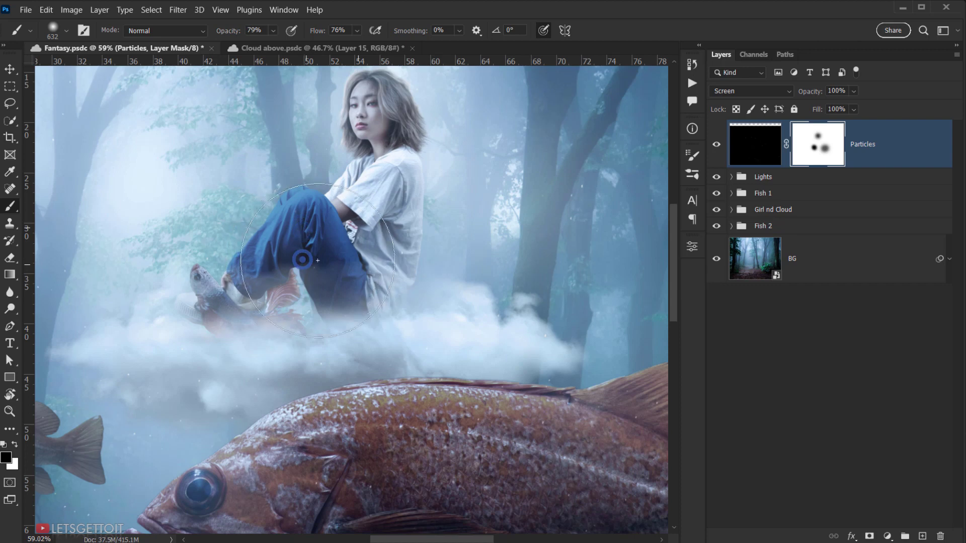
drag(320, 276, 298, 381)
drag(298, 241, 290, 281)
- Paint black on the Particles mask along the dark tree trunk near the canvas's left edge with a 335 px brush
drag(294, 322, 496, 118)
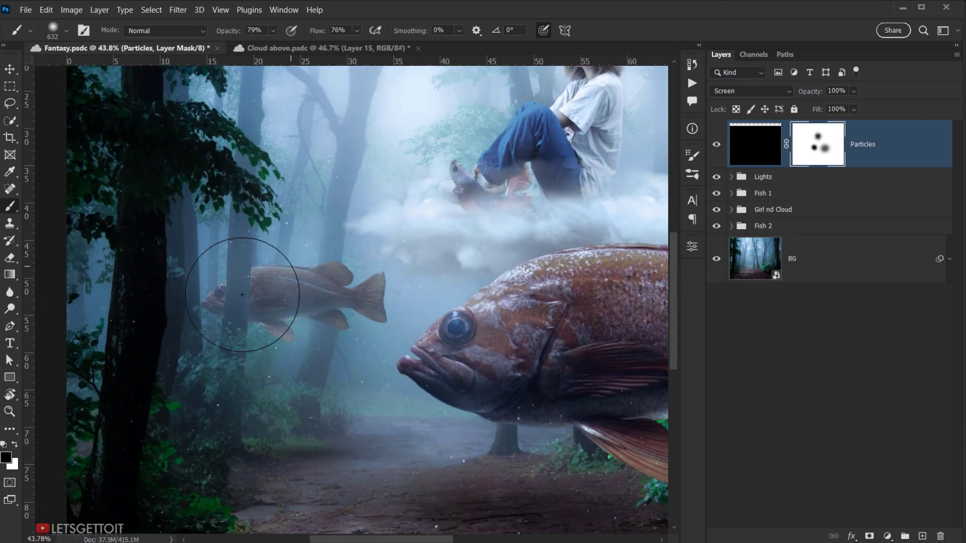
drag(247, 285, 288, 276)
alt+right_click(235, 239)
drag(224, 264, 182, 267)
alt+right_click(140, 301)
click(138, 228)
click(115, 282)
click(111, 338)
drag(101, 410, 97, 449)
drag(106, 418, 89, 486)
- Duplicate the Particles layer and delete the layer mask from the copy
mouse_move(385, 416)
mouse_down()
mouse_move(351, 408)
mouse_move(276, 347)
mouse_up()
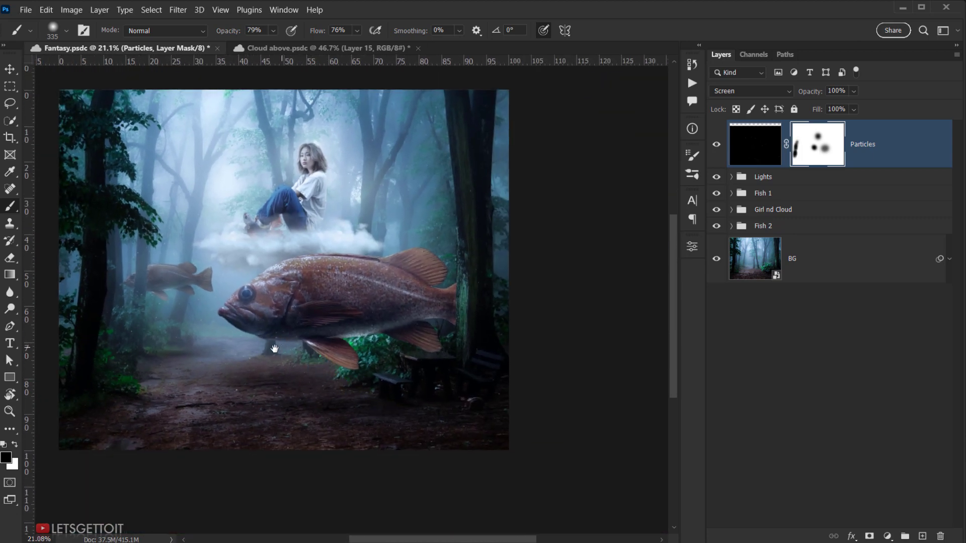
scroll(266, 349, up, 2)
drag(207, 348, 242, 420)
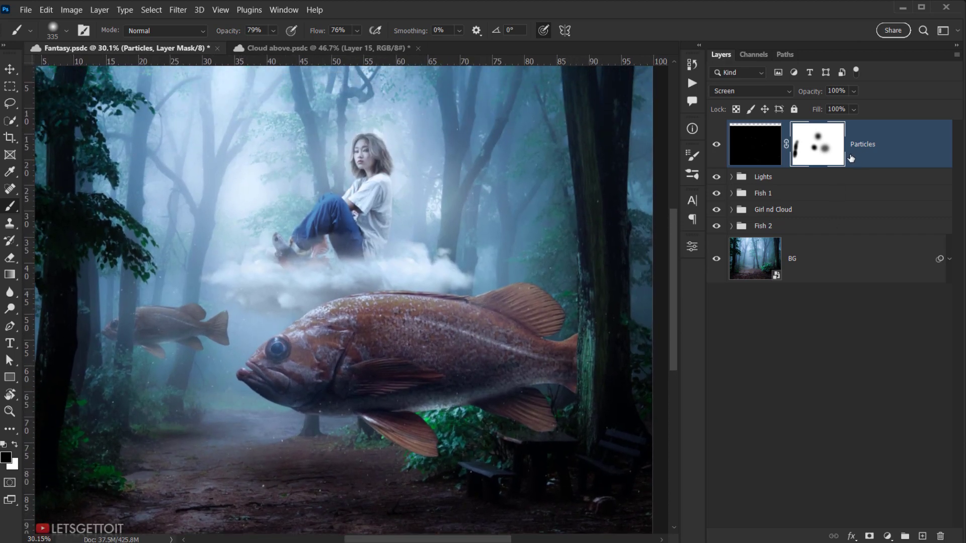
key(ctrl+j)
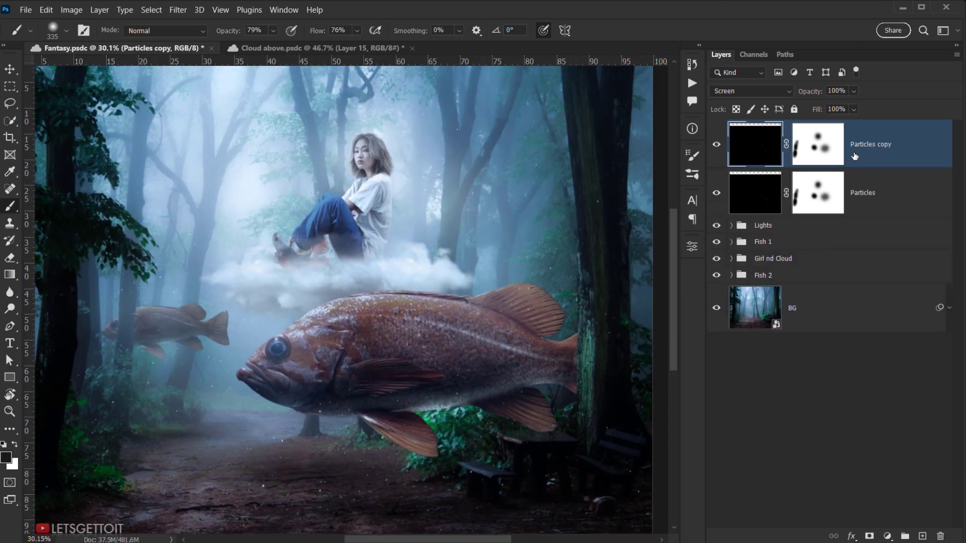
click(819, 142)
right_click(825, 141)
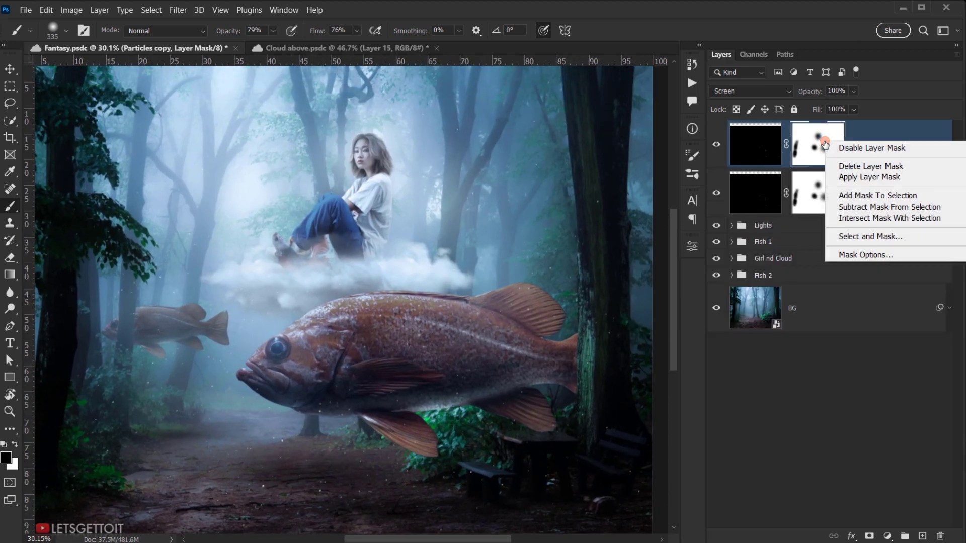
click(889, 166)
- Scale the Particles copy layer down to 53.90% and position it over the seated girl and cloud
key(ctrl+t)
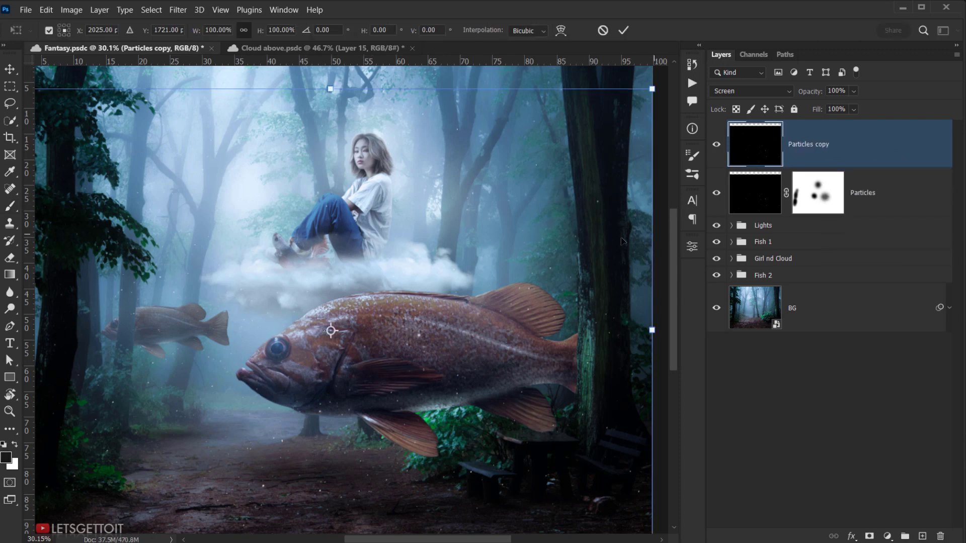
drag(339, 94, 339, 317)
drag(411, 471, 413, 208)
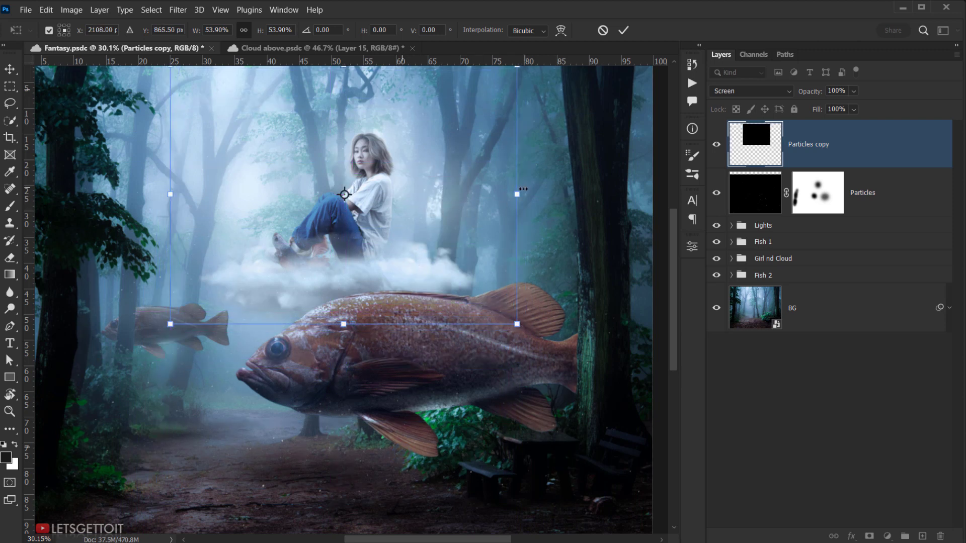
click(627, 34)
key(b)
- Add a white layer mask to the Particles copy layer
scroll(363, 173, up, 5)
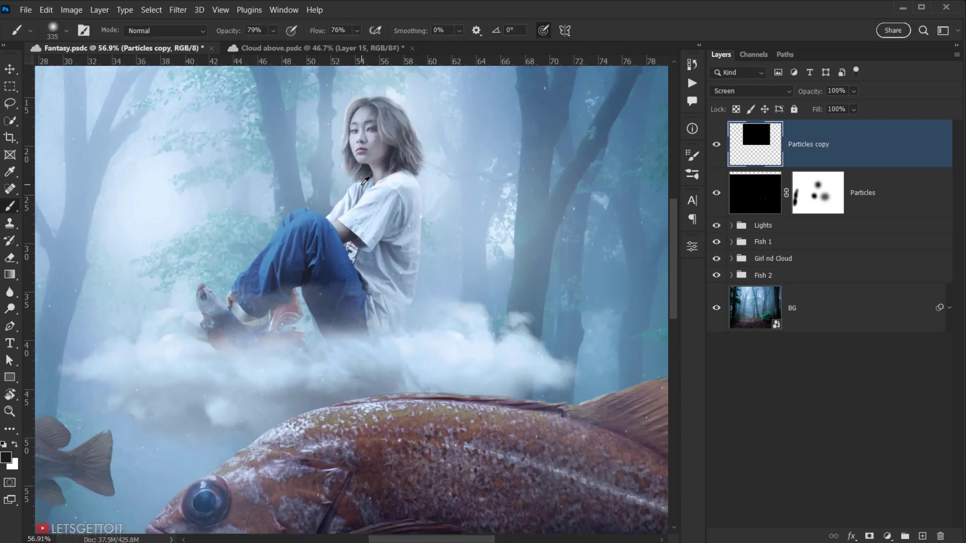
drag(365, 236, 425, 194)
scroll(408, 206, down, 2)
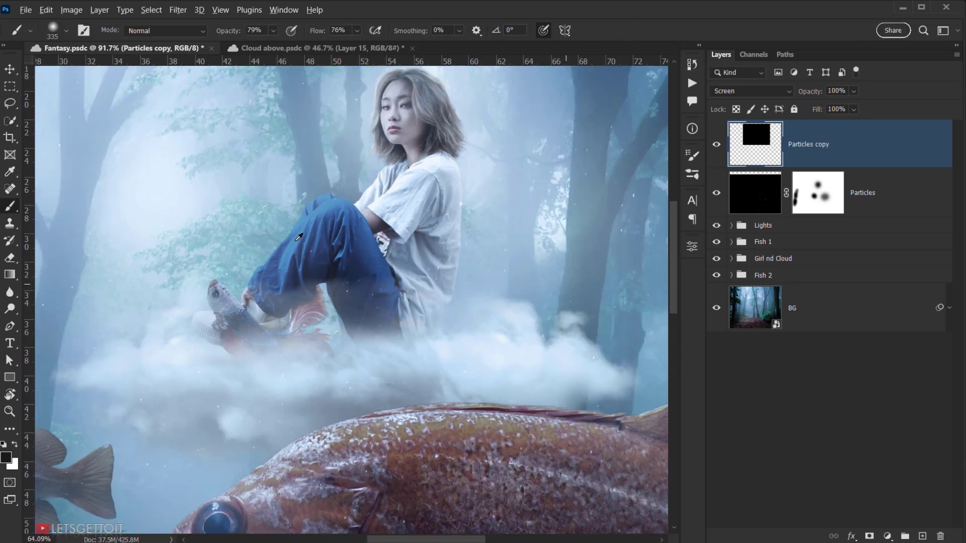
click(872, 533)
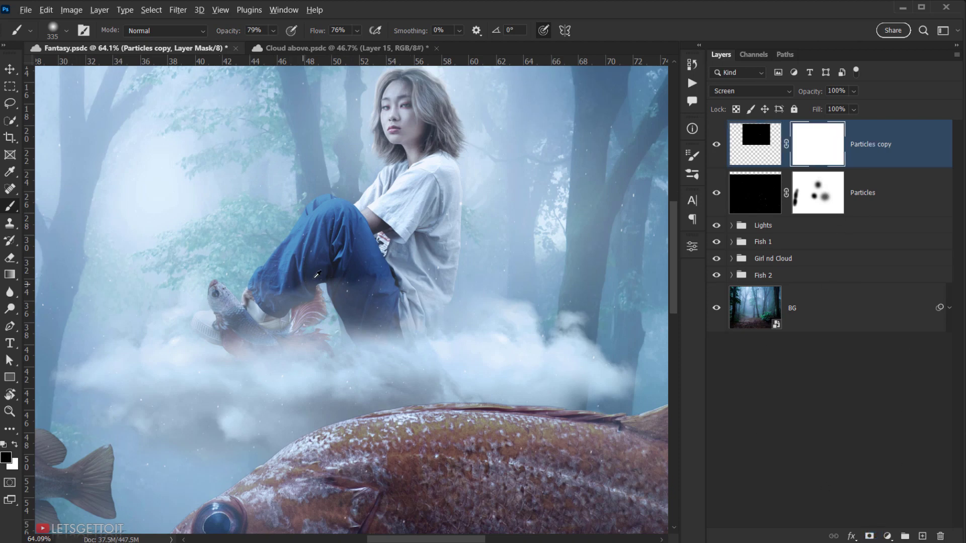
- Mask out the copied particles over the seated girl's legs, painting black with soft brushes of 221 px and 130 px
scroll(305, 269, up, 3)
key(bracketleft)
key(bracketleft)
key(bracketleft)
key(bracketleft)
key(bracketleft)
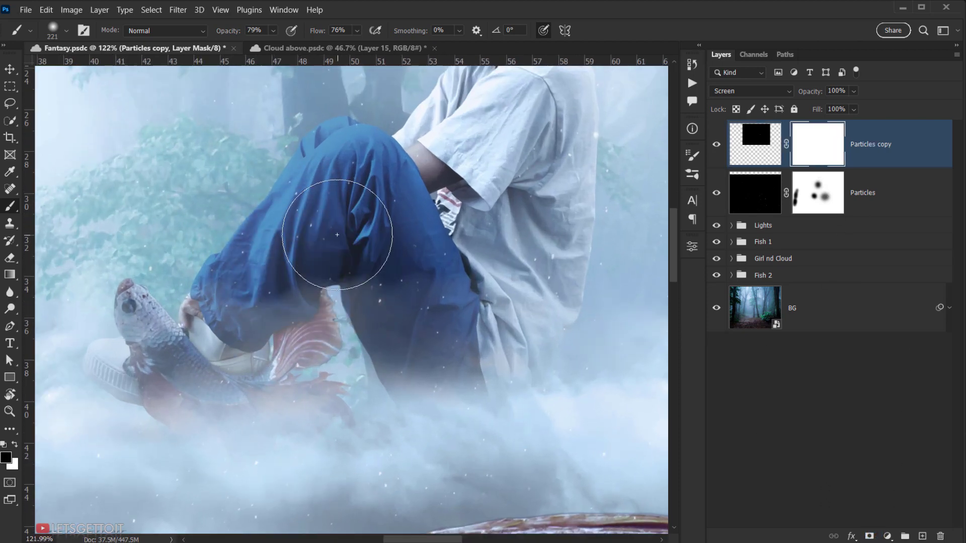
drag(328, 250, 373, 323)
click(369, 325)
click(389, 394)
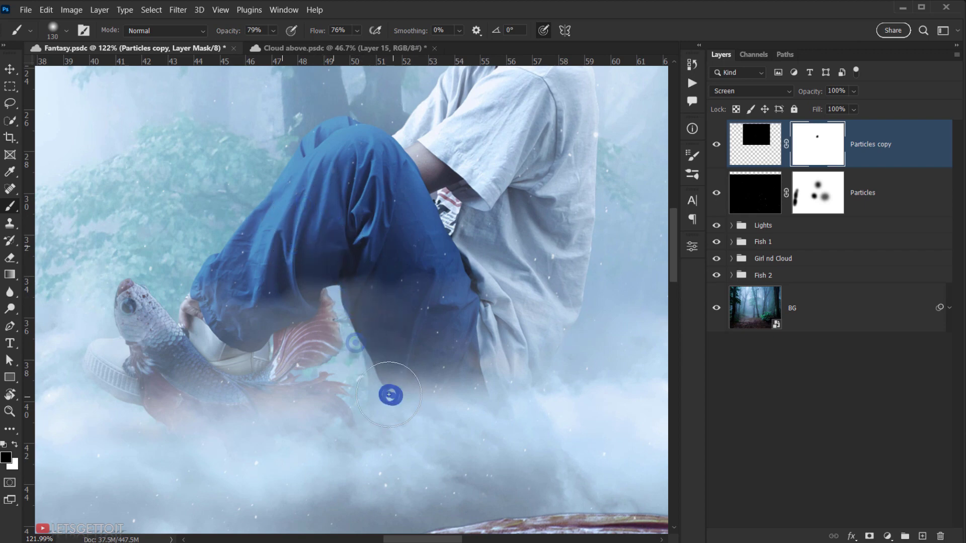
click(403, 410)
drag(509, 371, 504, 151)
drag(279, 271, 388, 523)
drag(472, 362, 429, 427)
drag(539, 282, 420, 399)
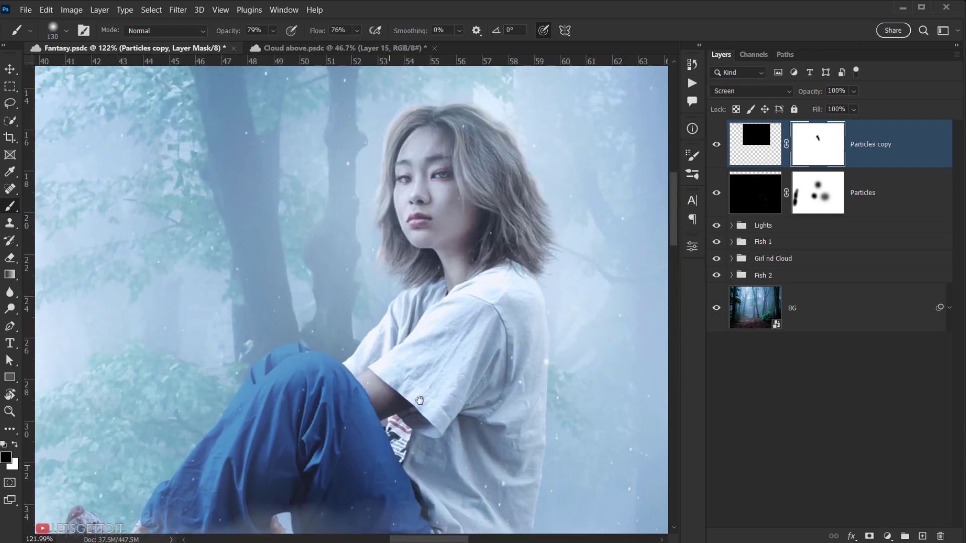
- Paint black on the Particles copy mask over the girl's face and hair with the 130 px brush
click(492, 242)
click(461, 197)
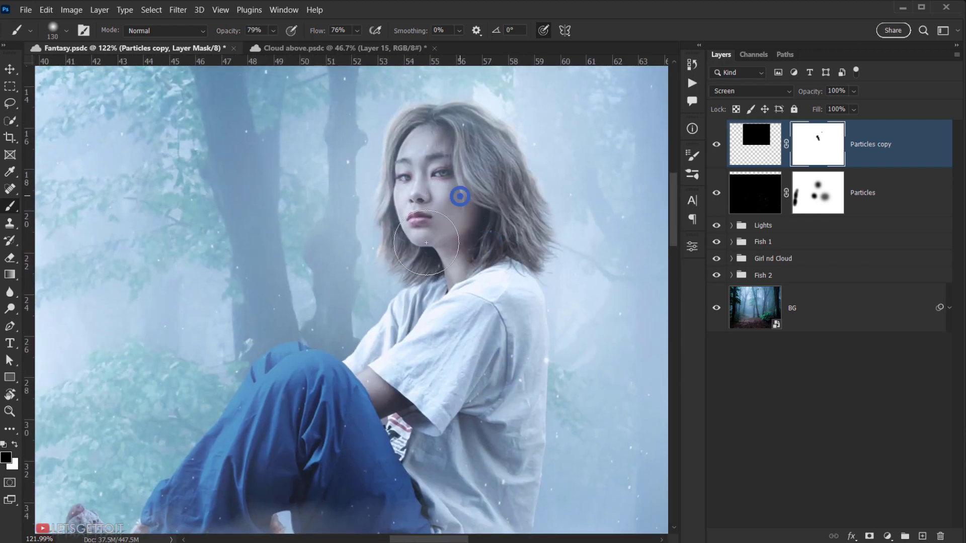
drag(425, 201, 330, 147)
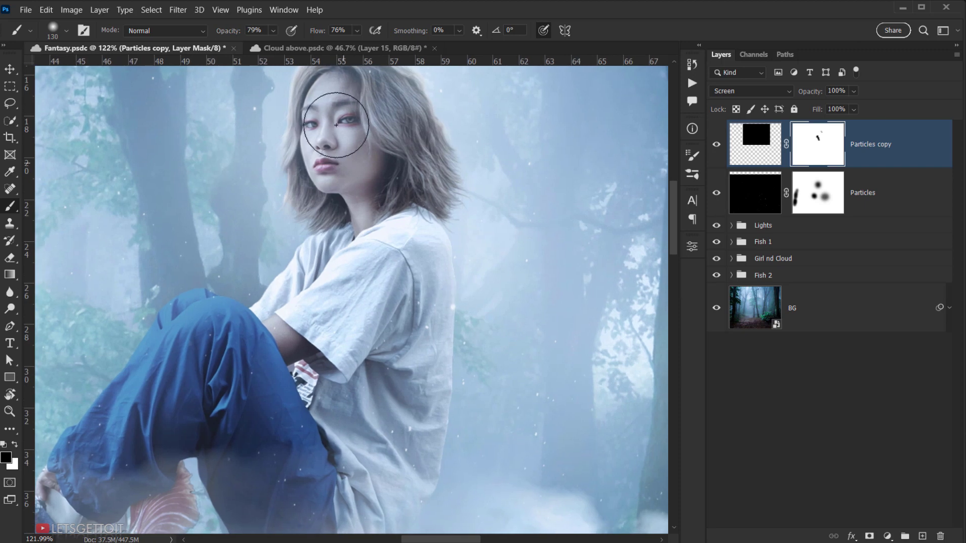
- Examine the particles around the girl, both fish and the forest ground
scroll(313, 174, up, 3)
scroll(338, 215, down, 5)
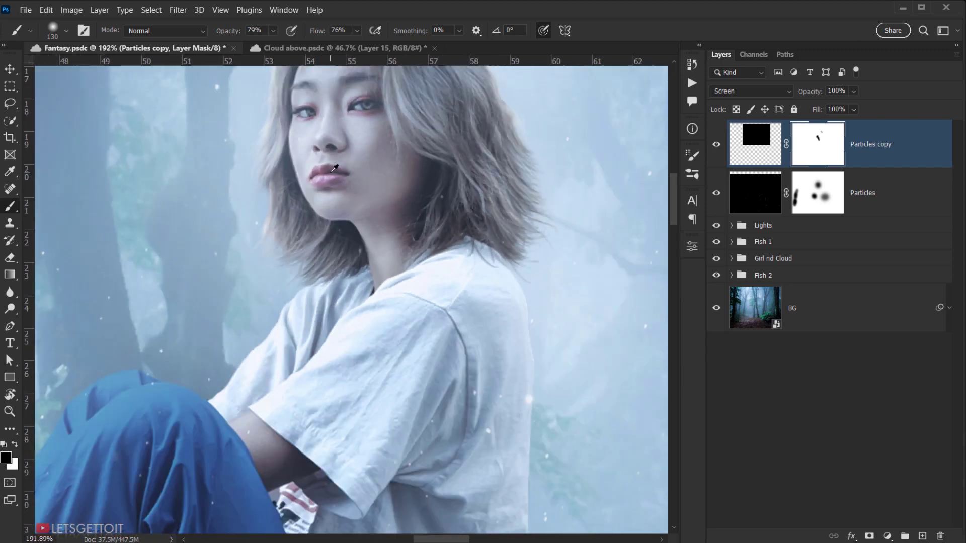
scroll(338, 215, down, 10)
drag(303, 332, 414, 220)
scroll(473, 245, down, 3)
scroll(424, 262, up, 4)
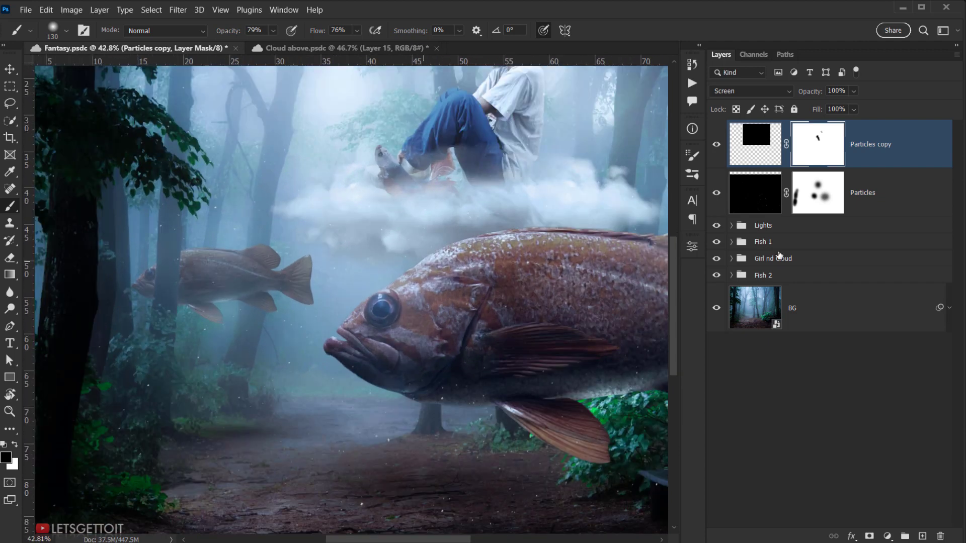
scroll(486, 341, down, 3)
drag(479, 332, 272, 301)
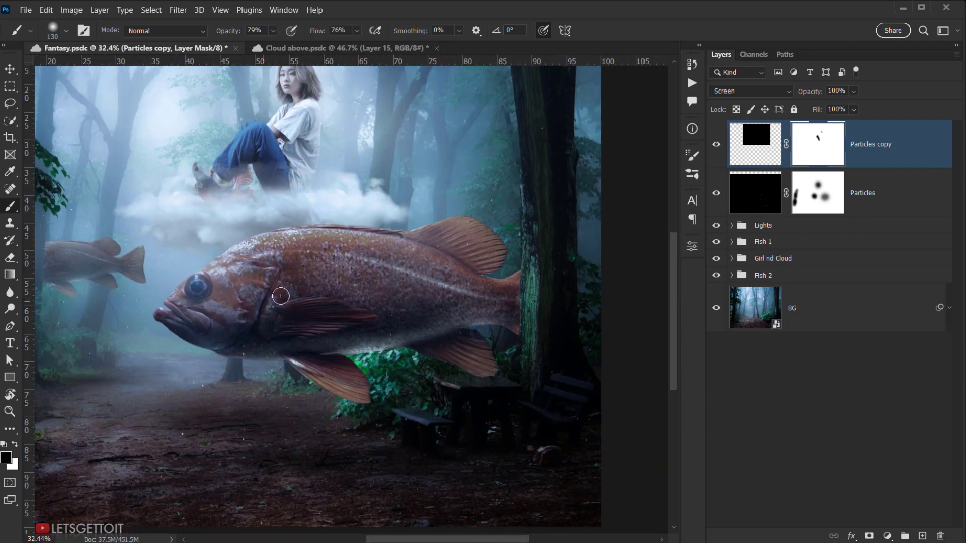
- Group the Particles copy and Particles layers and name the group Particles
shift+click(893, 190)
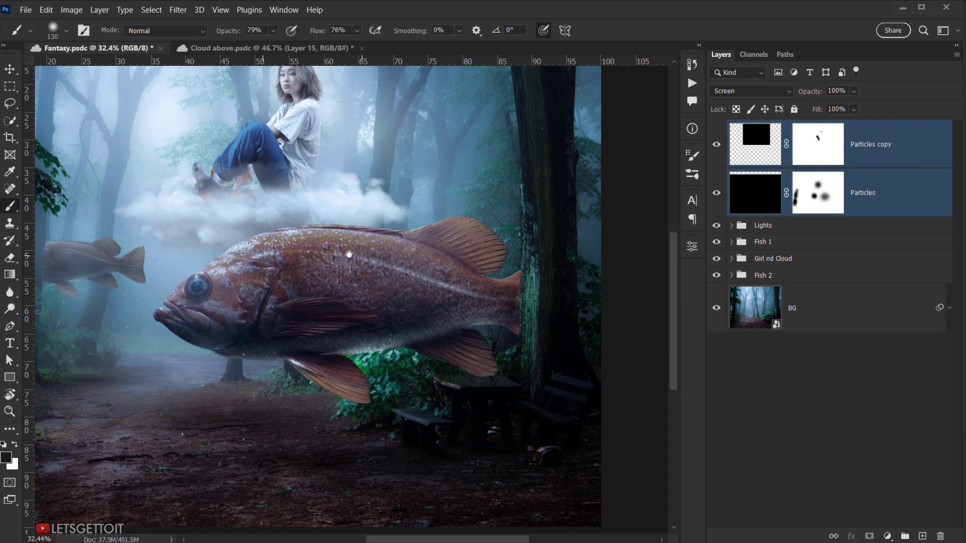
drag(349, 254, 262, 306)
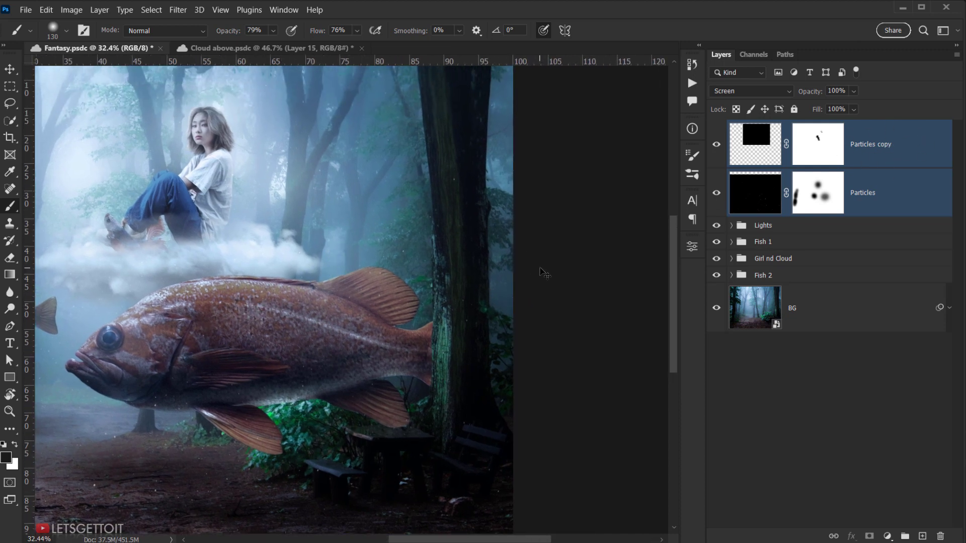
key(ctrl+g)
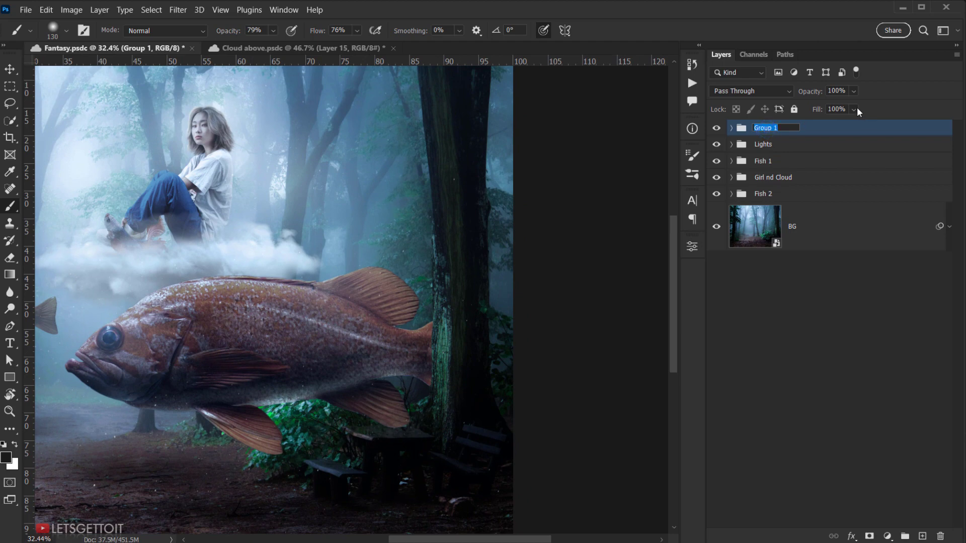
text(Particles)
key(Return)
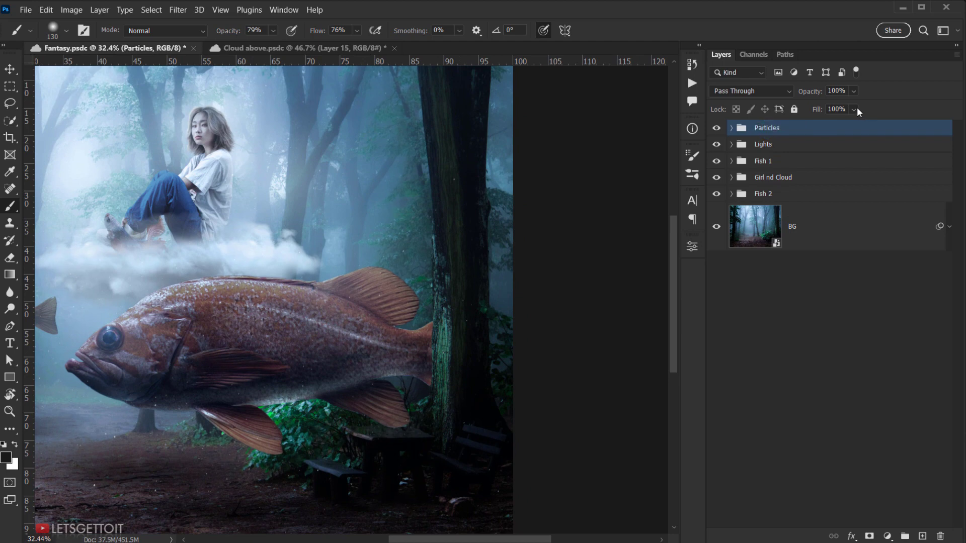
- Check the particles around the large fish up close and duplicate the Particles group
scroll(247, 231, left, 5)
scroll(341, 274, up, 3)
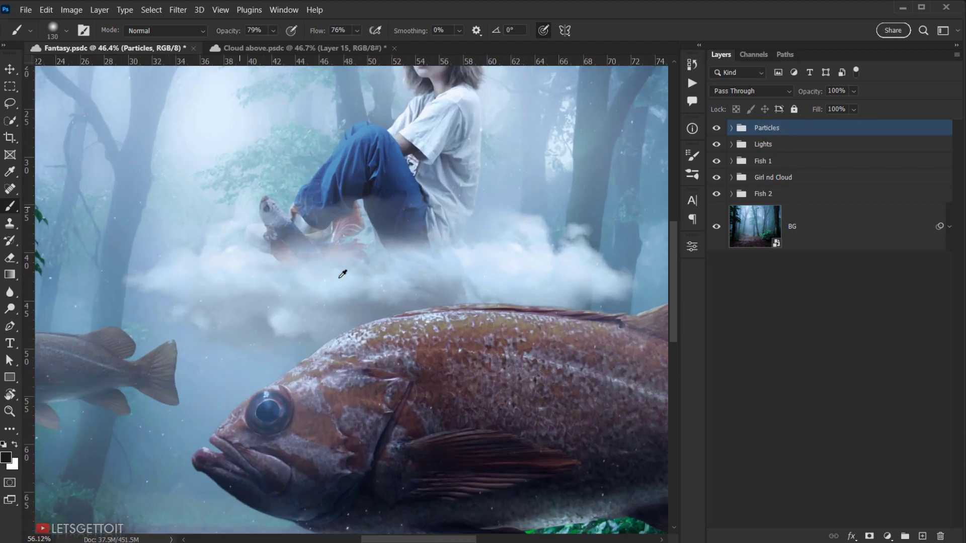
scroll(349, 268, down, 5)
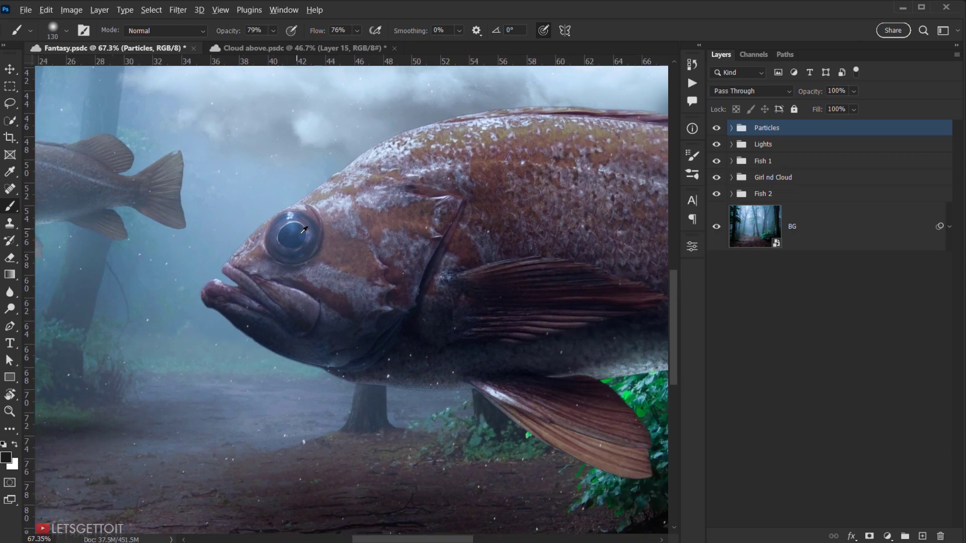
scroll(368, 257, down, 1)
scroll(383, 280, up, 2)
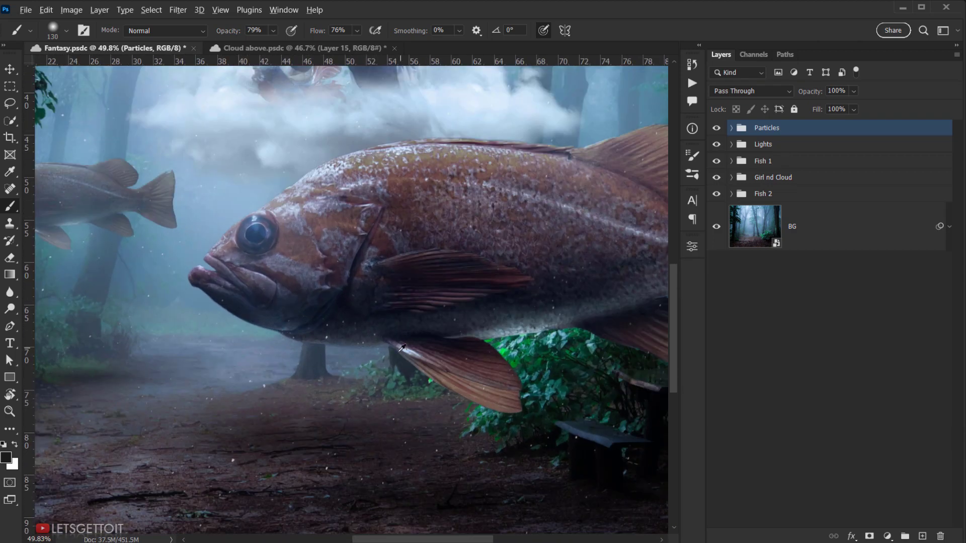
scroll(344, 337, down, 3)
drag(344, 338, 328, 370)
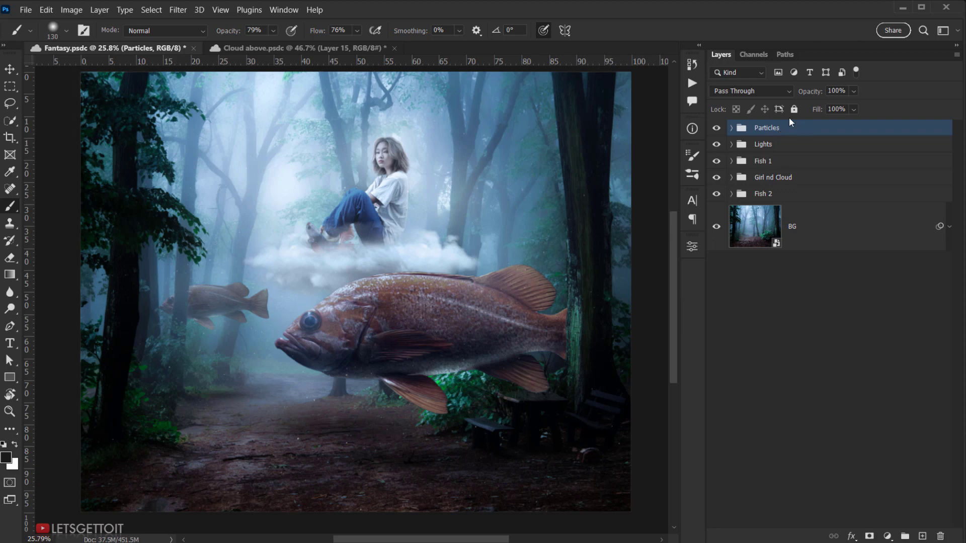
key(ctrl+j)
- Compare the image with the duplicated particle group hidden and shown, and set that group's opacity to 48%
scroll(297, 287, up, 5)
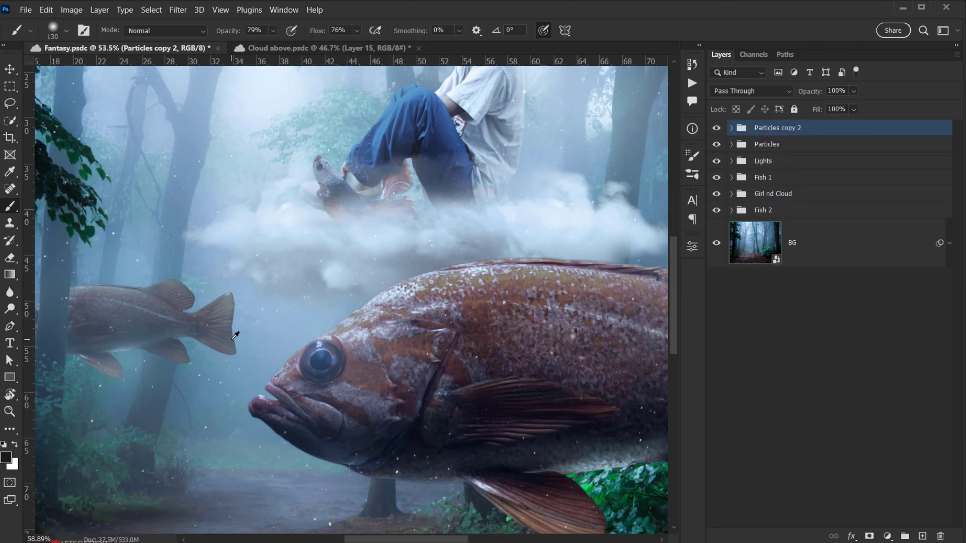
drag(240, 352, 447, 221)
scroll(345, 263, down, 5)
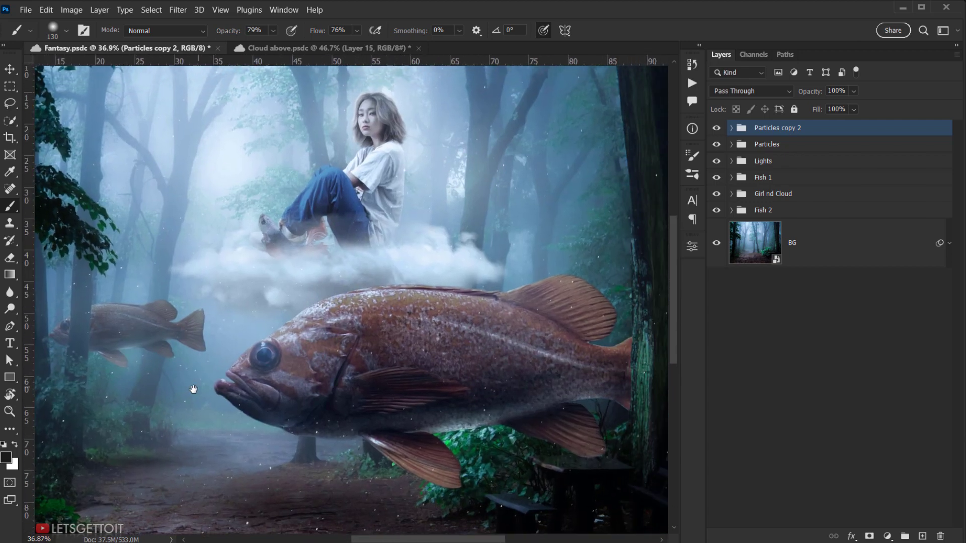
drag(194, 389, 188, 391)
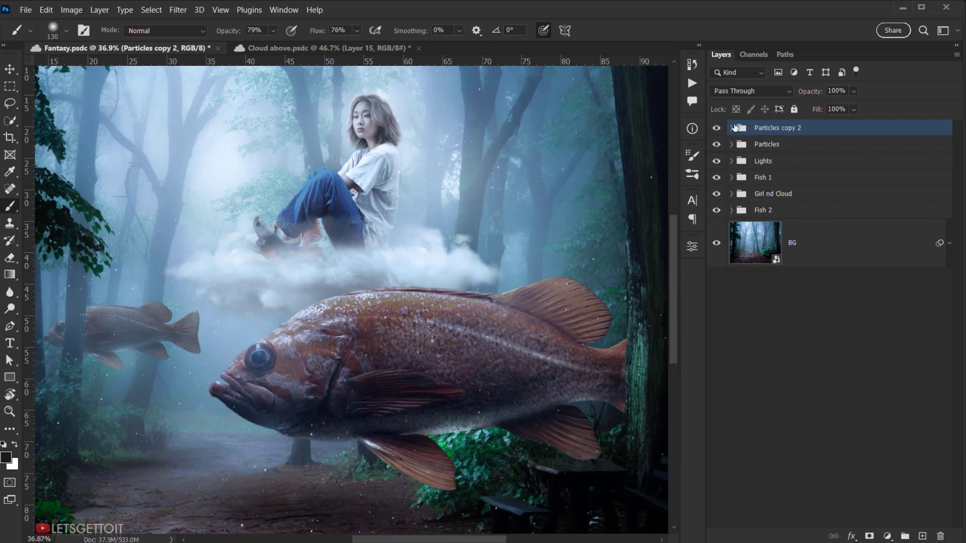
click(716, 130)
click(717, 130)
click(716, 130)
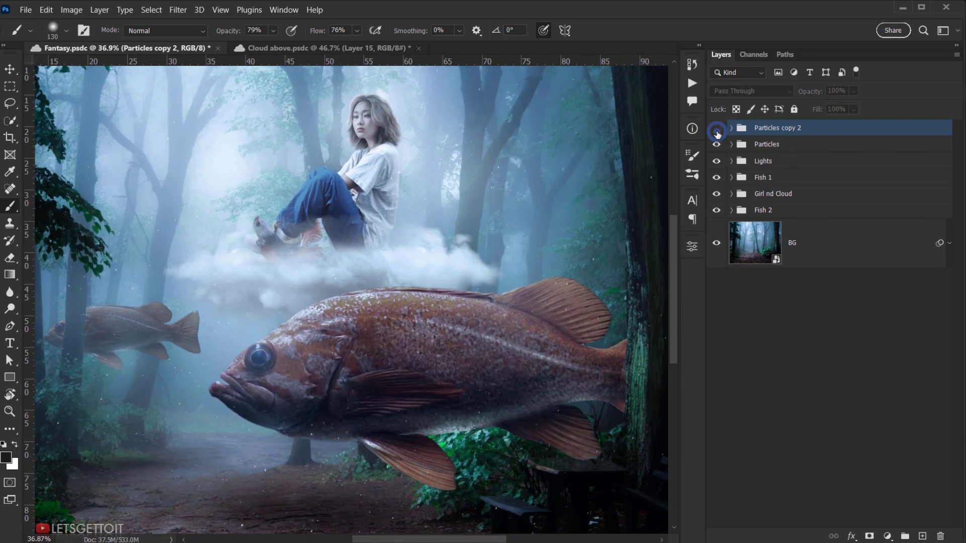
click(717, 130)
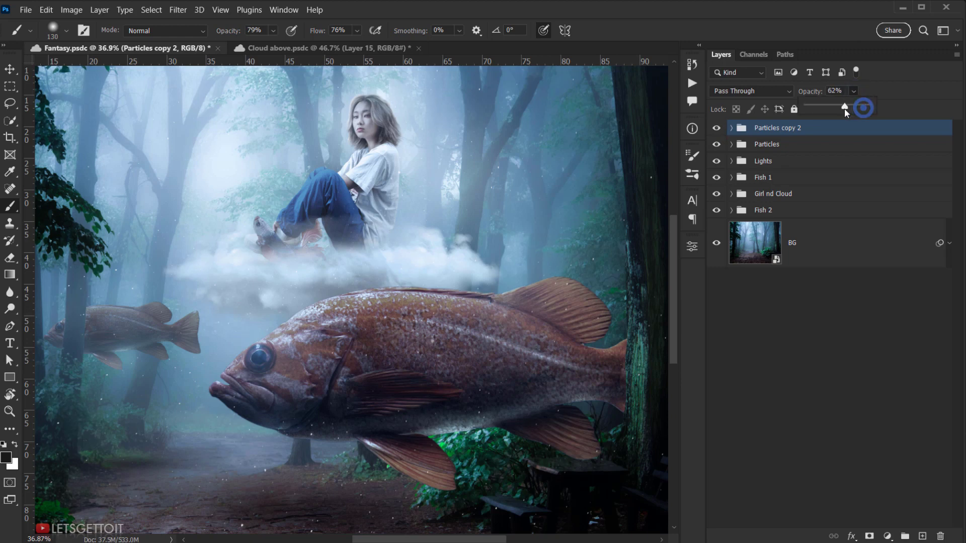
drag(844, 107, 838, 109)
- Combine the Particles copy 2 and Particles groups into one parent group named Particles
click(829, 131)
shift+click(824, 147)
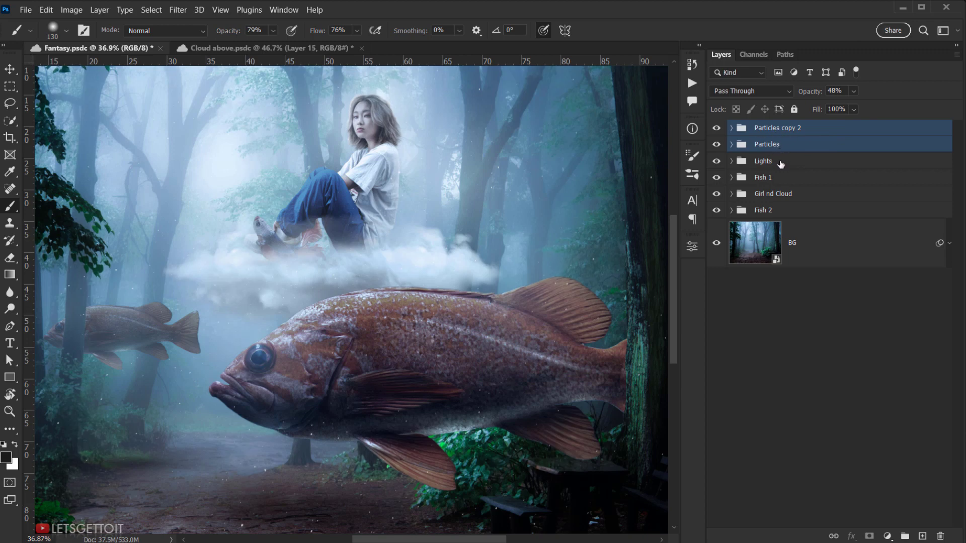
key(ctrl+g)
text(P)
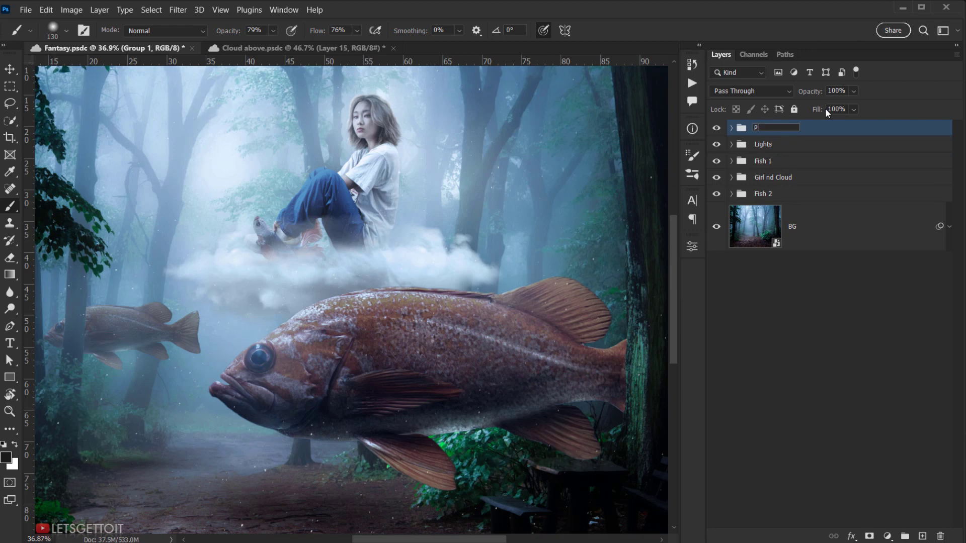
text(articles)
key(Return)
drag(423, 342, 470, 297)
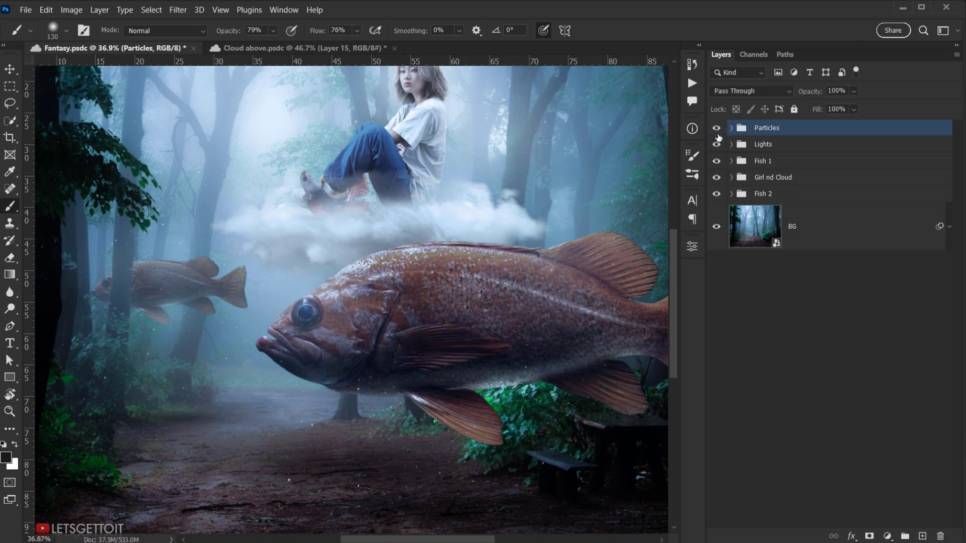
key(ctrl+0)
scroll(348, 300, down, 3)
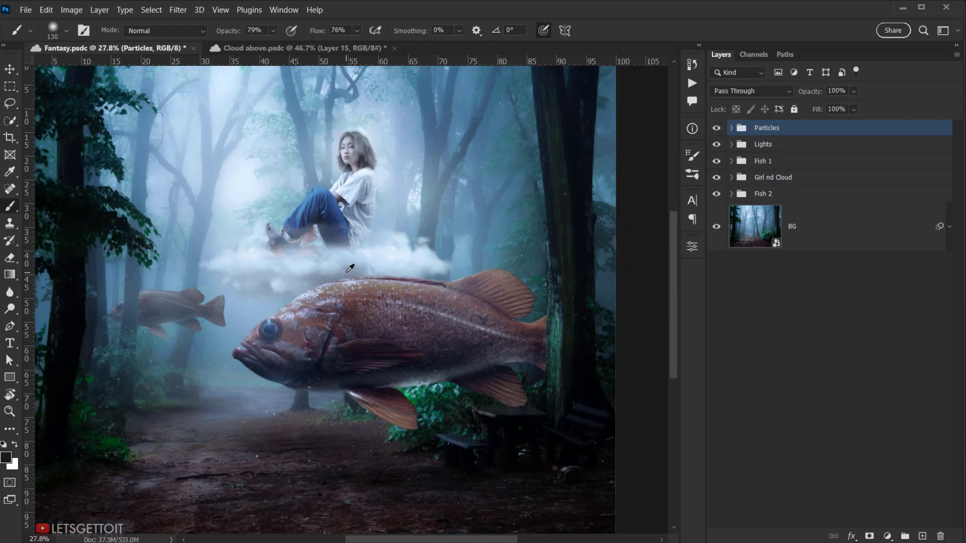
key(ctrl+0)
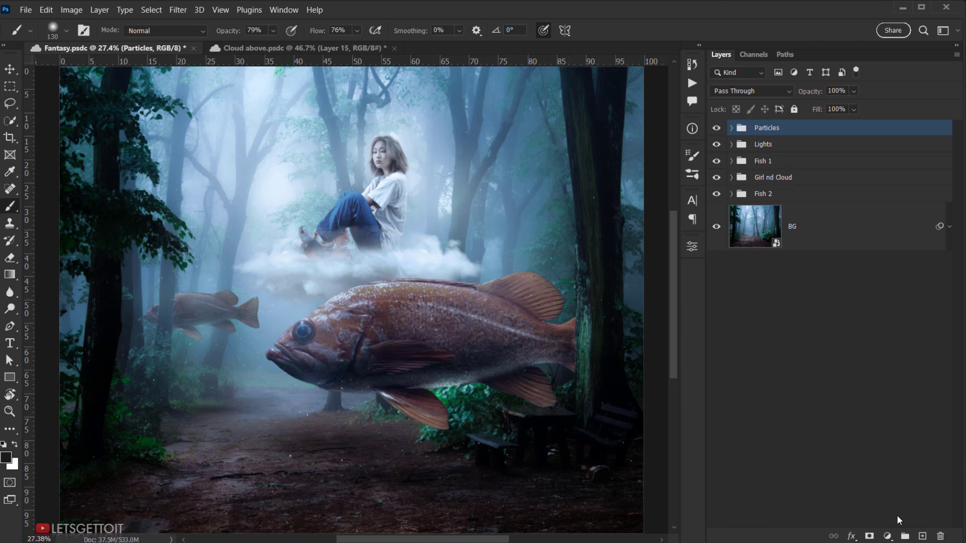
- Add a Selective Color adjustment layer above the Particles group and bring up its settings
click(887, 537)
click(896, 537)
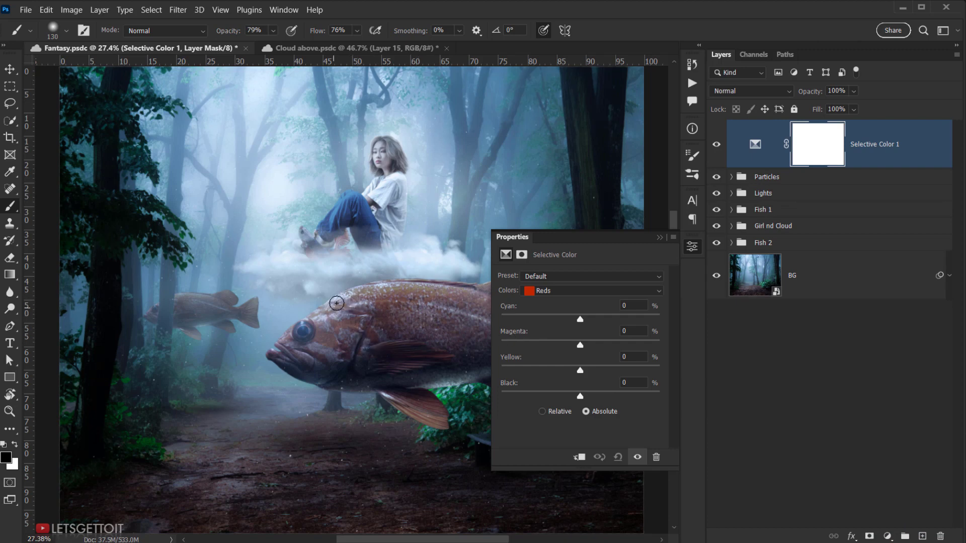
scroll(334, 302, down, 3)
scroll(309, 278, up, 3)
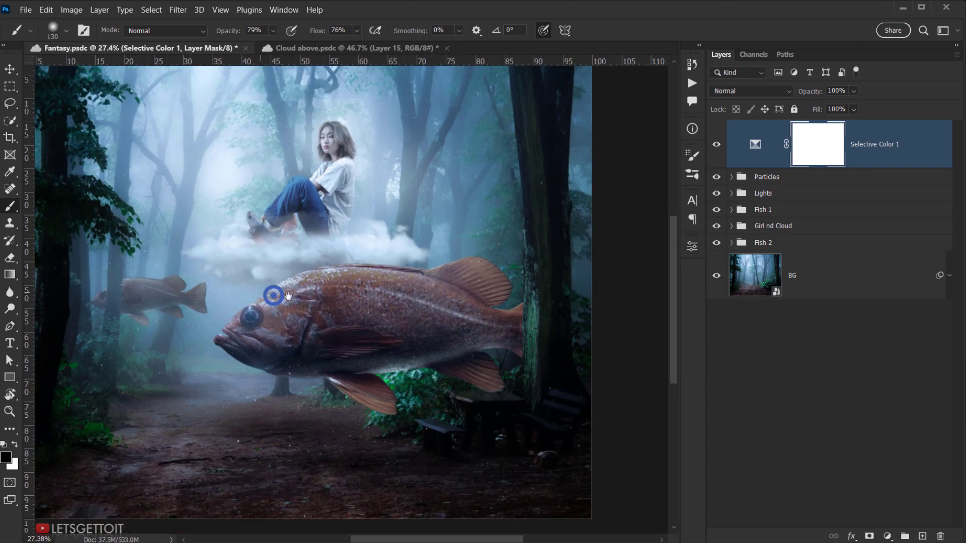
click(747, 146)
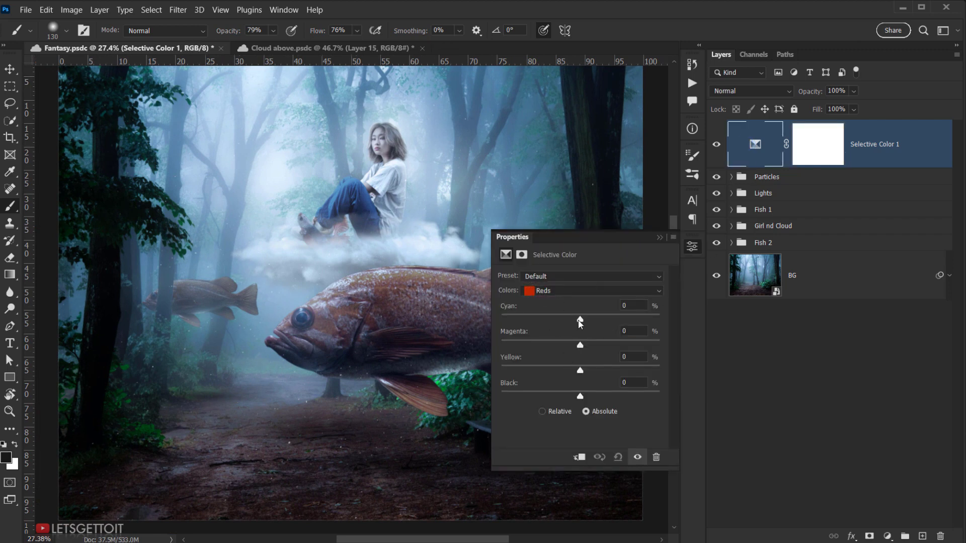
- Fine-tune the ink percentages of the Reds in the Selective Color adjustment, starting from cyan and ending with a slight black increase
drag(581, 319, 607, 320)
drag(677, 313, 697, 315)
drag(556, 324, 589, 320)
mouse_move(571, 325)
mouse_down()
mouse_move(537, 322)
mouse_move(572, 315)
mouse_up()
drag(603, 346, 584, 398)
- Adjust the Greens to about -5% cyan, +2% magenta and +2% yellow, moving the Selective Color settings off the image
click(557, 289)
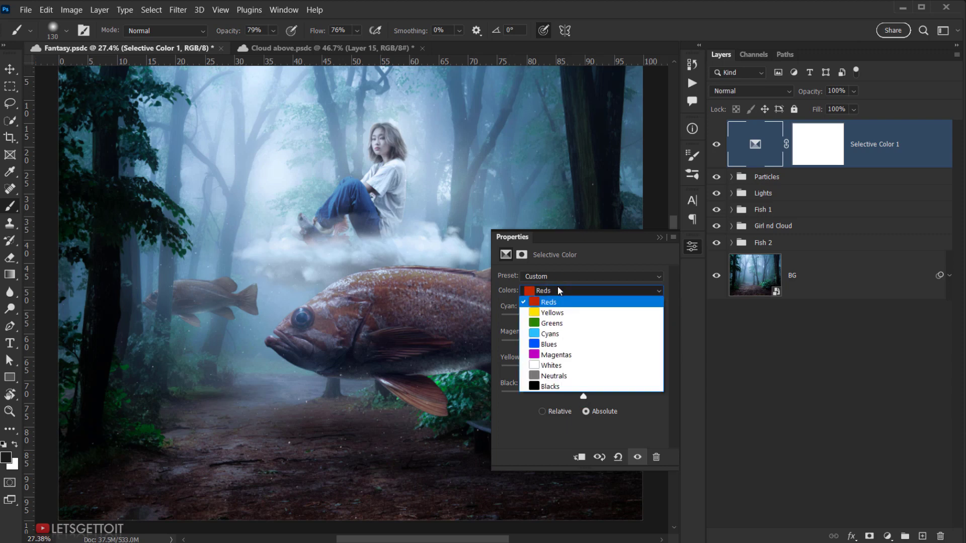
click(556, 324)
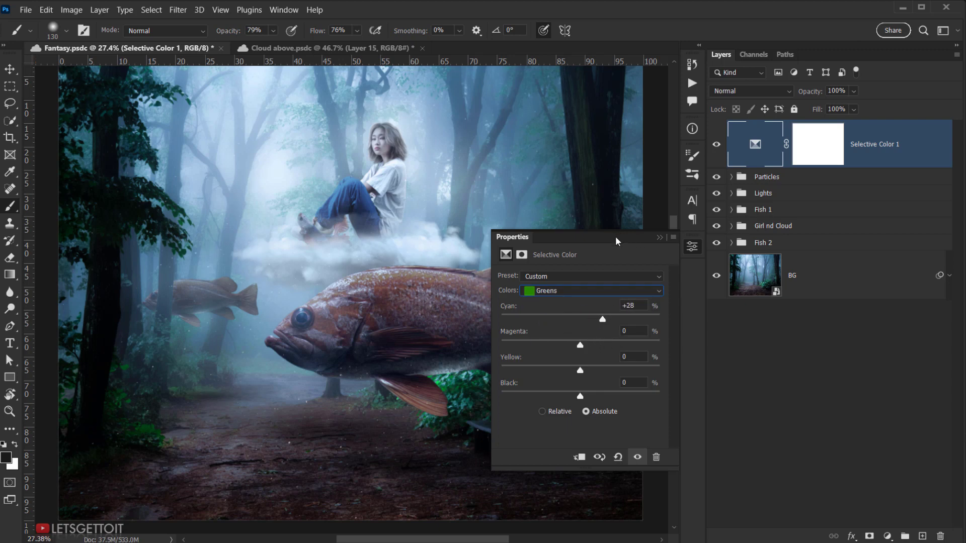
drag(617, 240, 863, 315)
drag(850, 392, 830, 443)
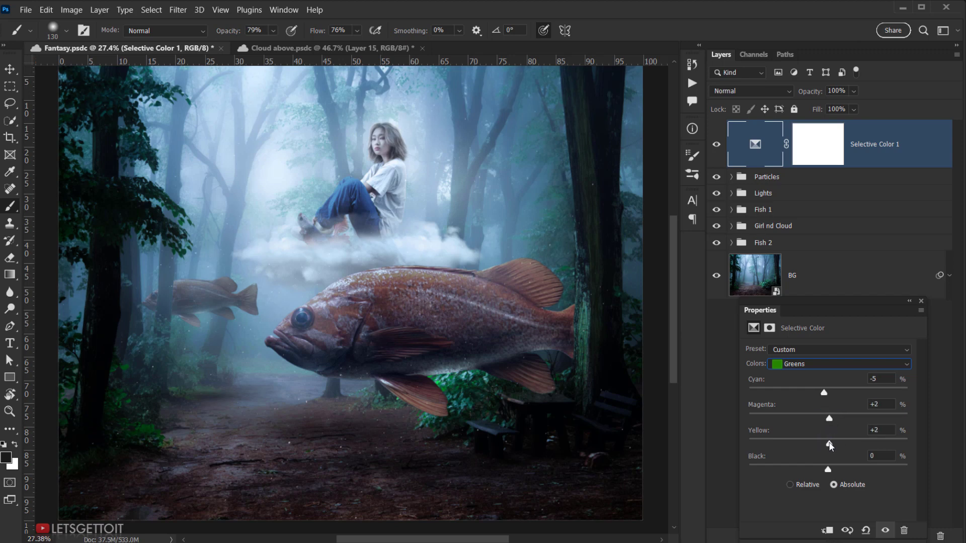
click(825, 395)
- Make small tonal corrections to the Cyans and the Blues in the Selective Color adjustment
click(804, 366)
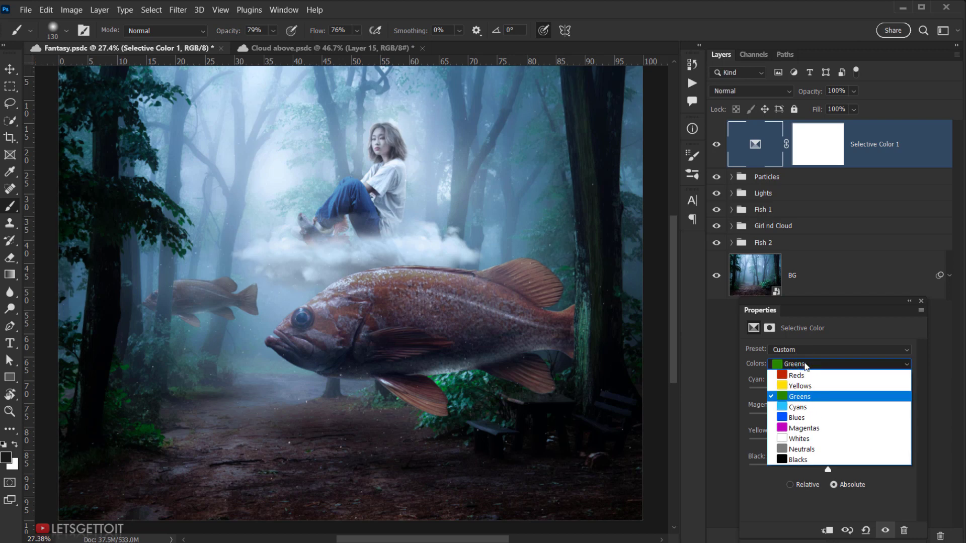
click(801, 408)
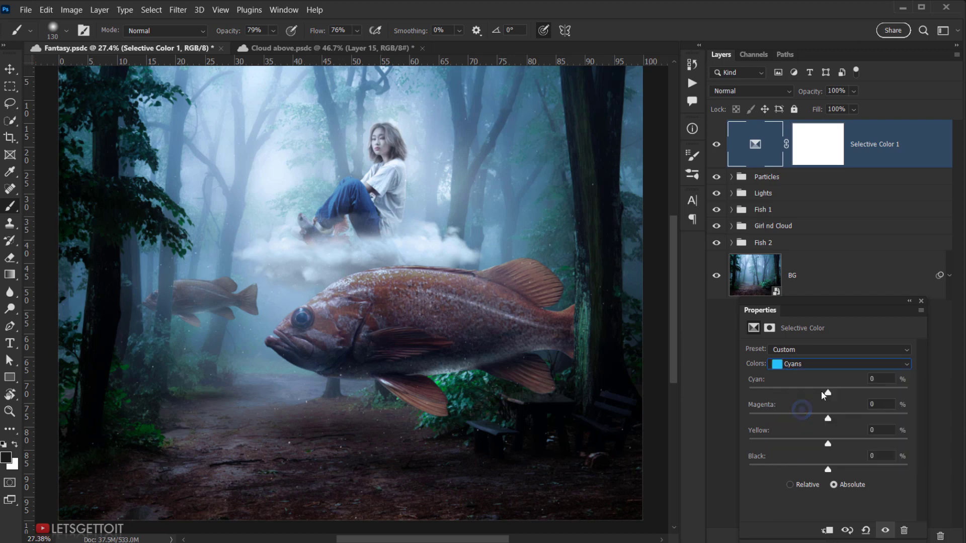
drag(832, 390, 826, 462)
click(805, 365)
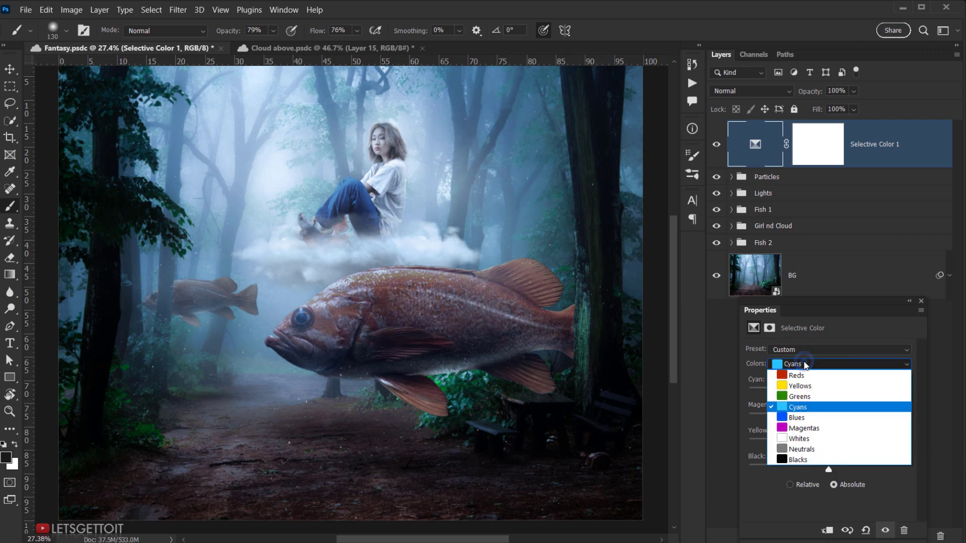
click(837, 403)
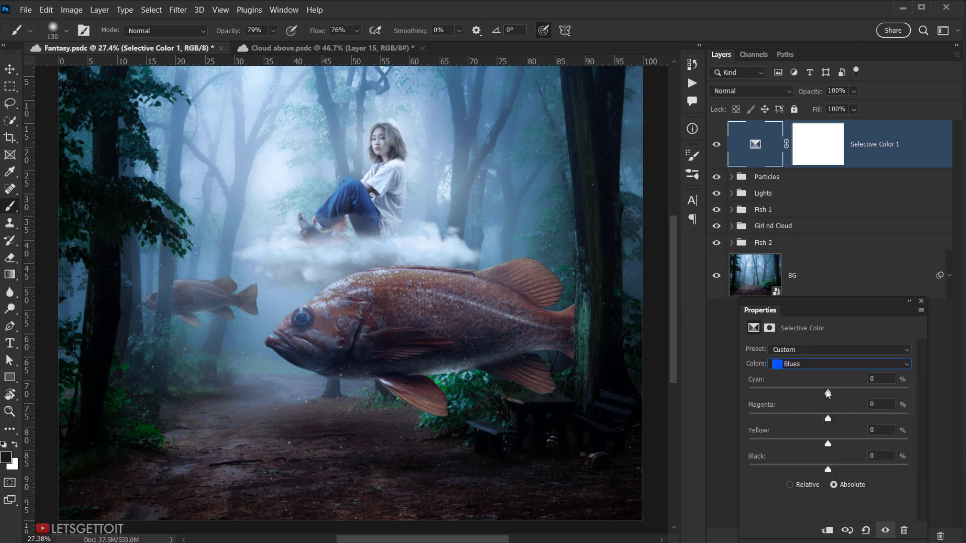
drag(829, 396, 828, 448)
- Set the Neutrals of the Selective Color adjustment to +3% cyan, -2% magenta, +1% yellow and +2% black
click(813, 364)
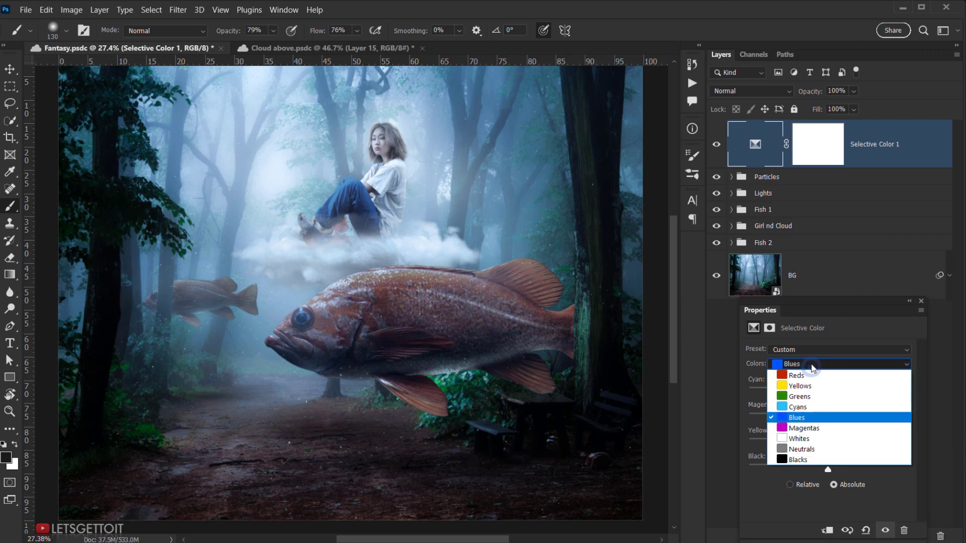
click(819, 449)
click(828, 392)
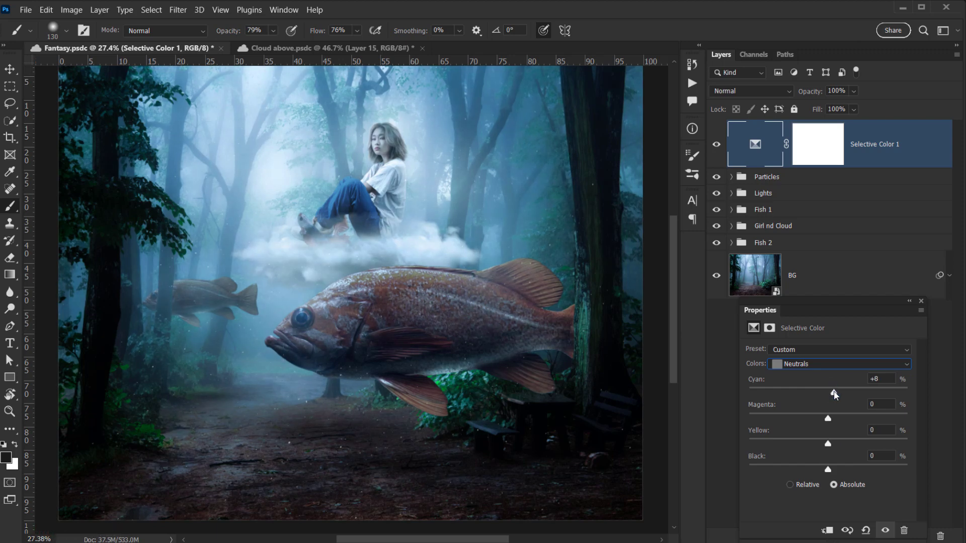
drag(833, 393, 831, 393)
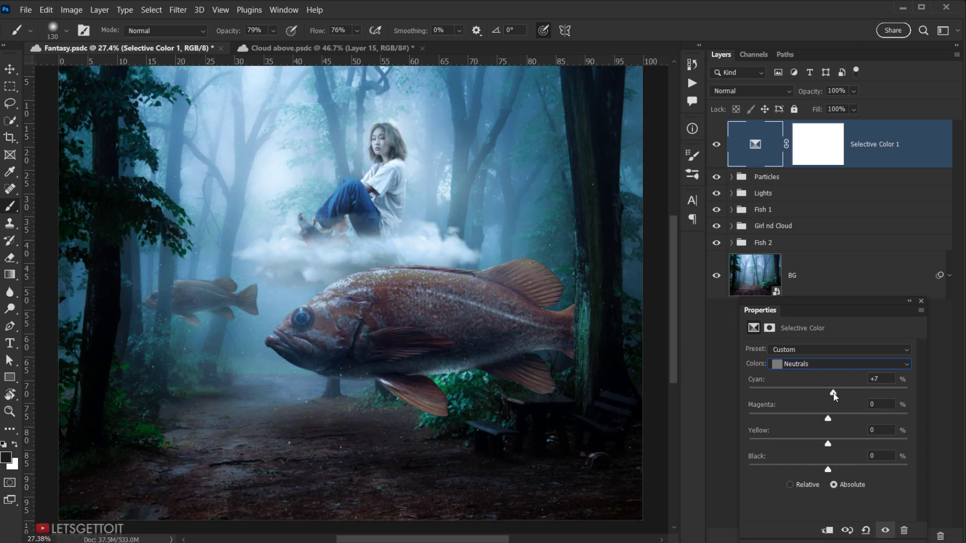
mouse_move(832, 392)
mouse_down()
mouse_move(827, 417)
mouse_move(833, 397)
mouse_up()
drag(828, 443, 831, 471)
click(873, 305)
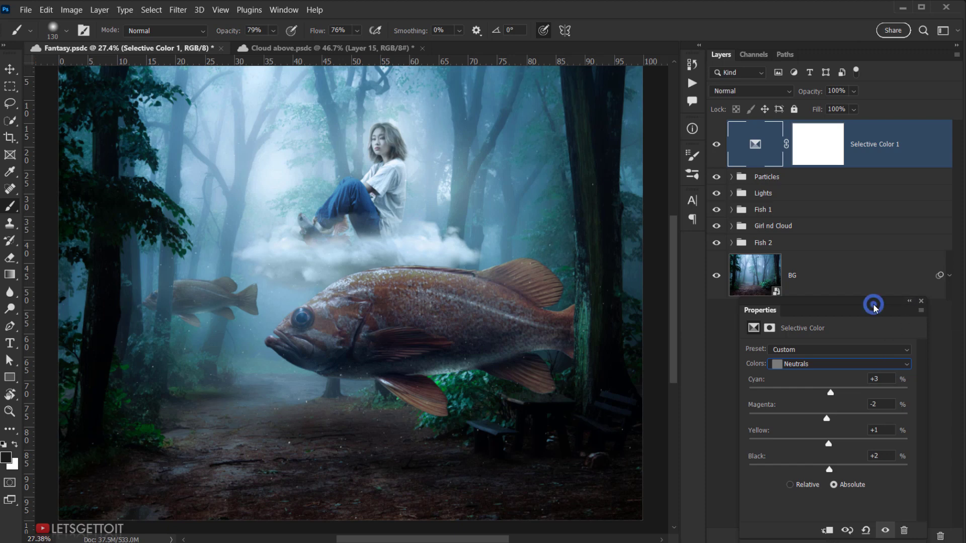
- Compare the composite with the Selective Color layer hidden and shown, and check the whole image
drag(874, 304, 689, 245)
click(716, 147)
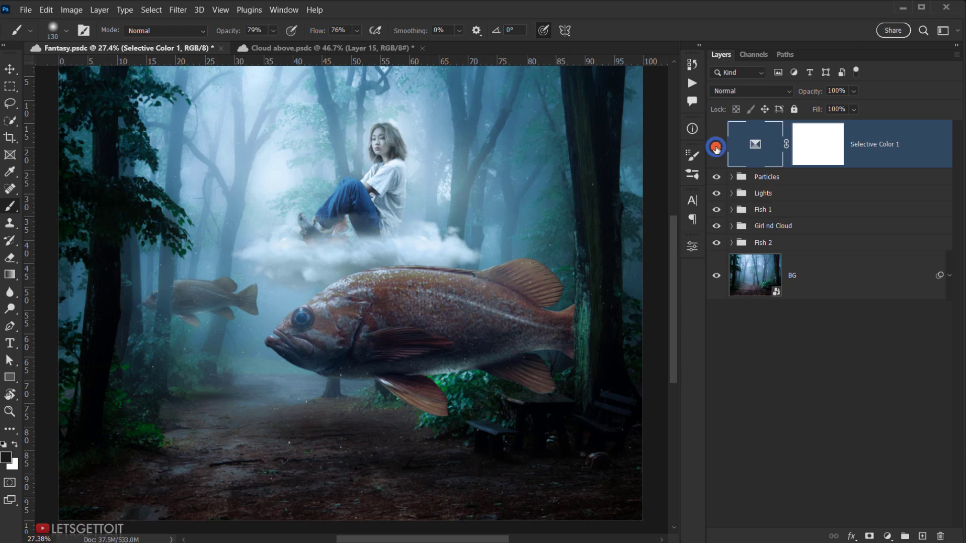
click(717, 148)
click(717, 148)
click(717, 148)
click(717, 148)
click(717, 148)
scroll(386, 252, down, 3)
scroll(610, 147, up, 2)
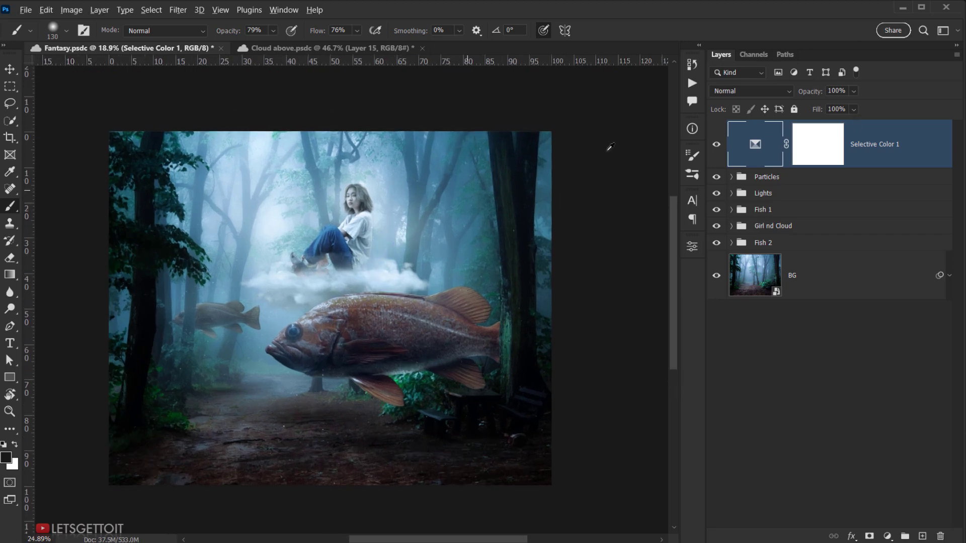
- Lower the Selective Color layer's opacity to 68% and compare the image with the layer hidden and shown
drag(854, 91, 847, 111)
click(718, 145)
click(718, 145)
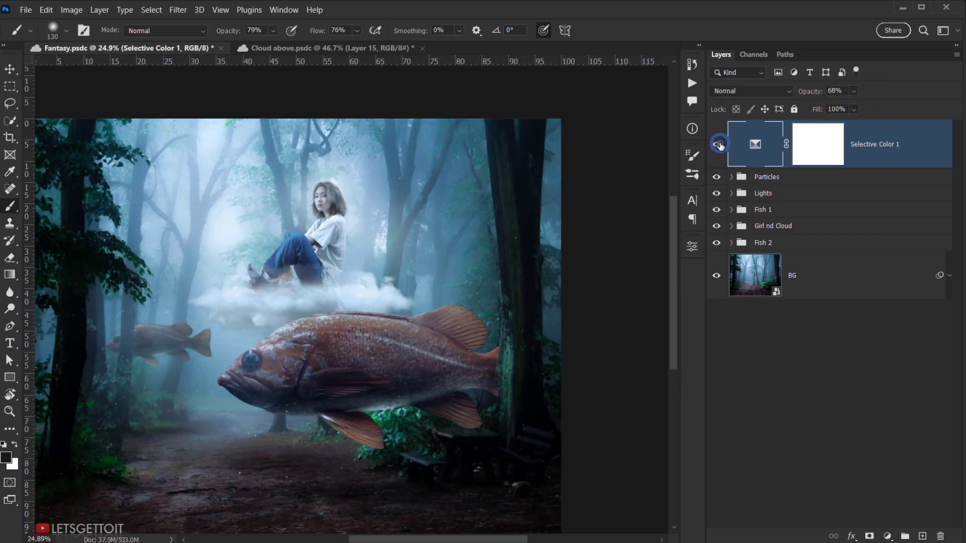
click(720, 145)
click(719, 145)
drag(366, 322, 402, 300)
scroll(402, 276, down, 3)
scroll(393, 297, up, 4)
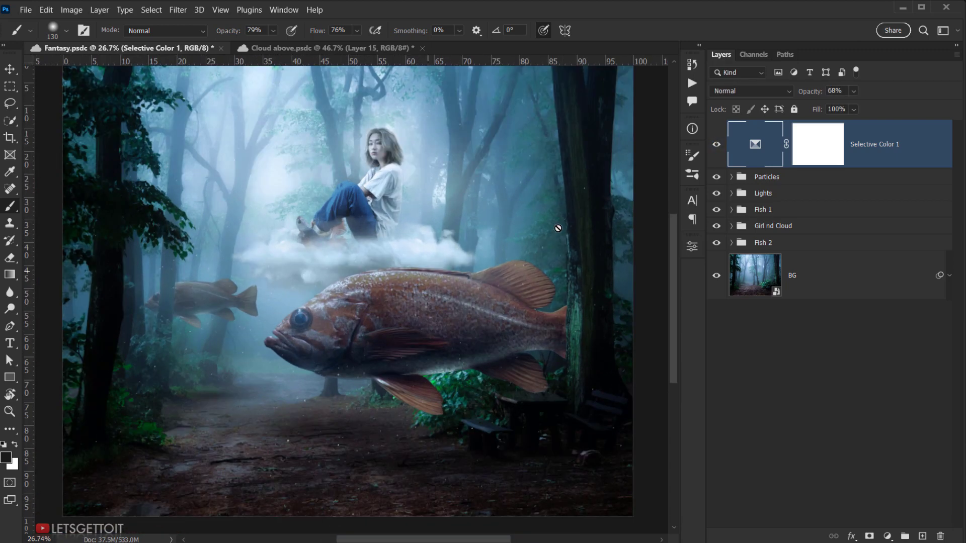
click(716, 140)
click(715, 140)
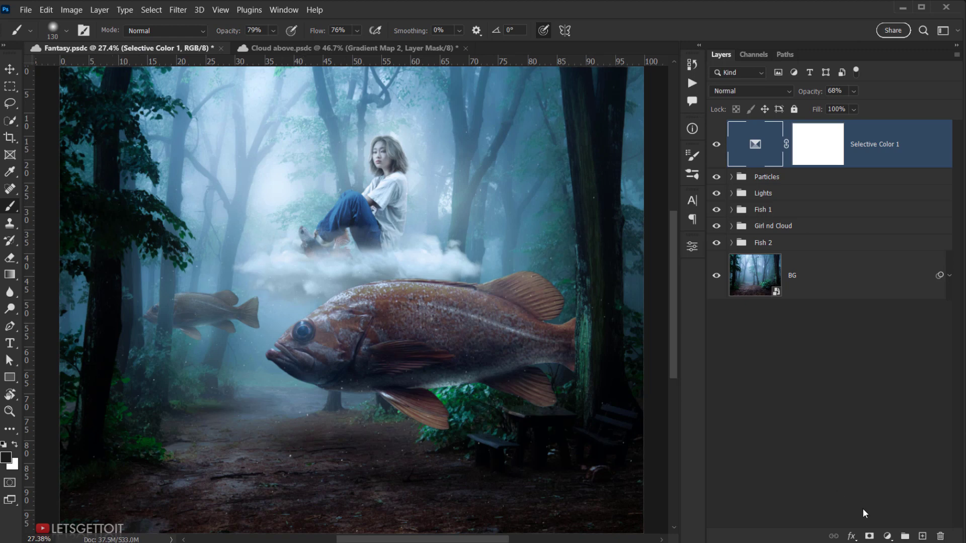
- Add a Gradient Map adjustment layer above Selective Color 1 and recolor its dark stop to the warm near-black #221f1d
click(888, 537)
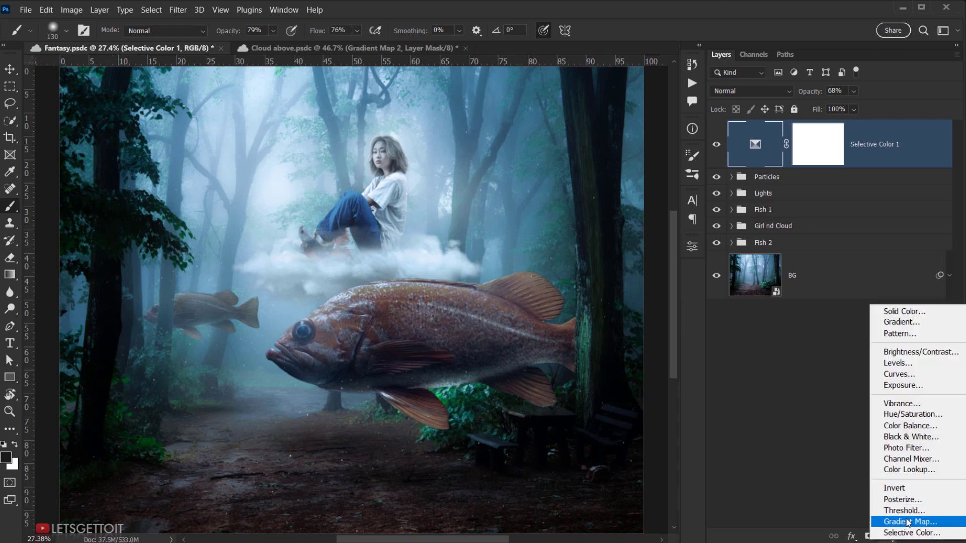
click(905, 522)
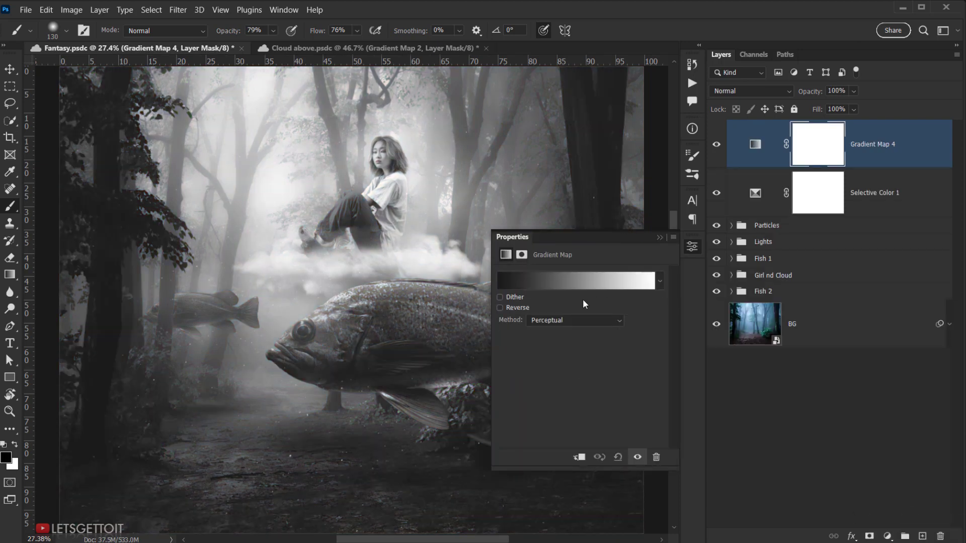
click(539, 279)
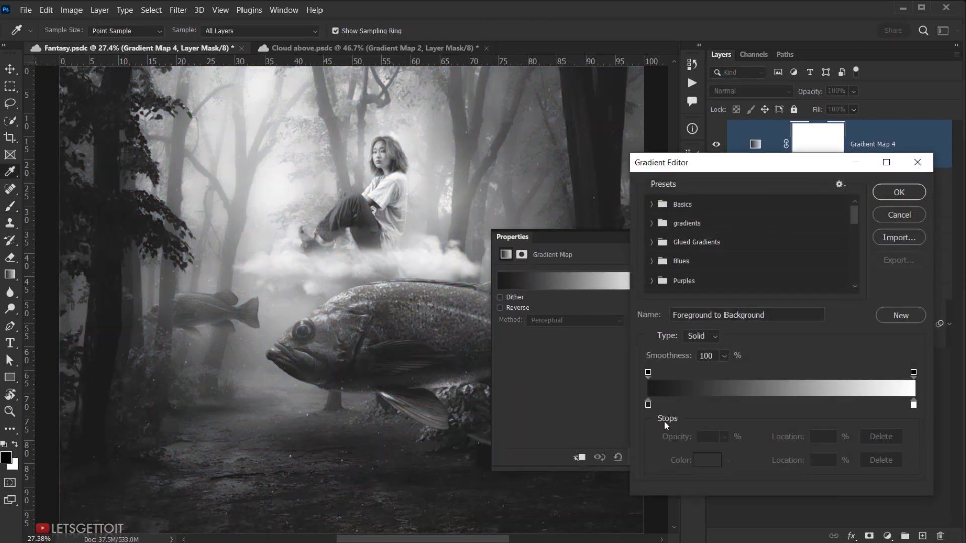
click(648, 404)
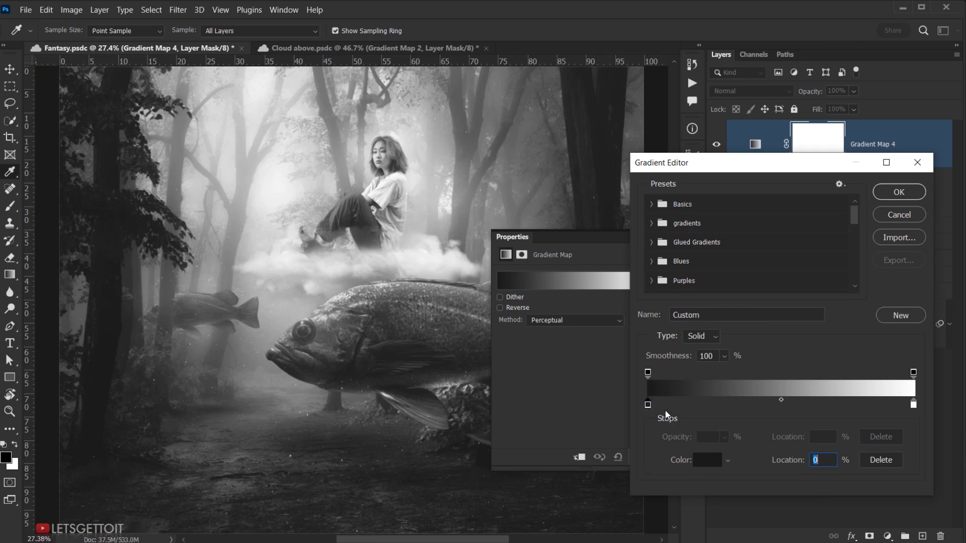
click(707, 460)
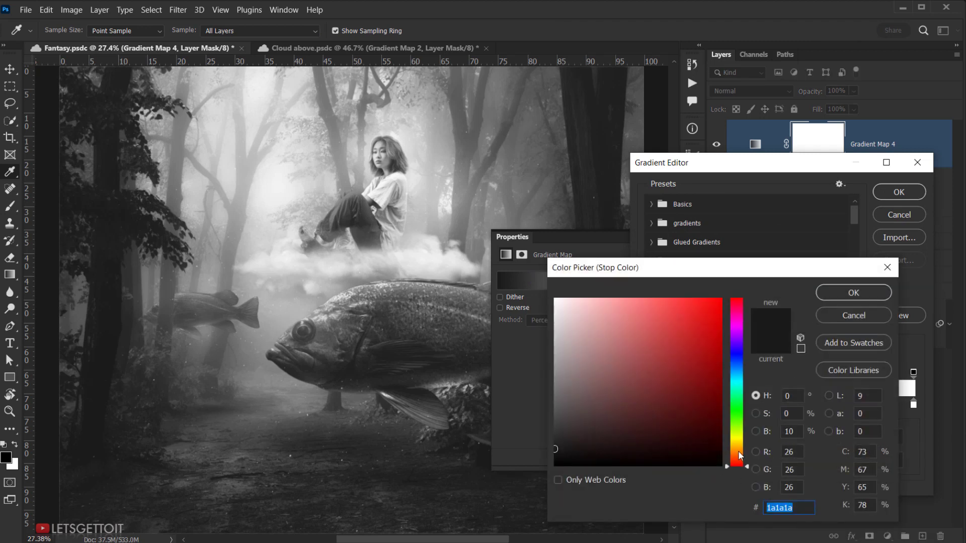
click(740, 458)
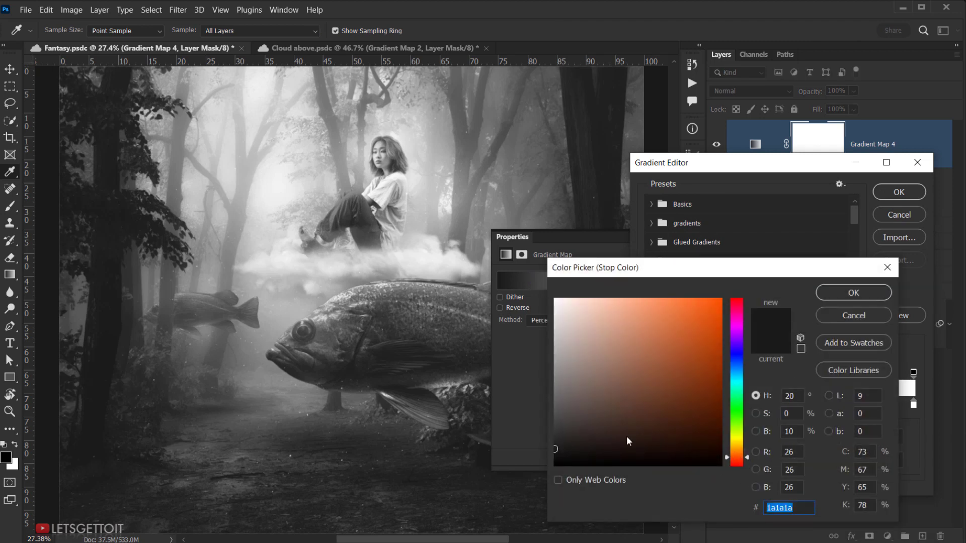
click(605, 444)
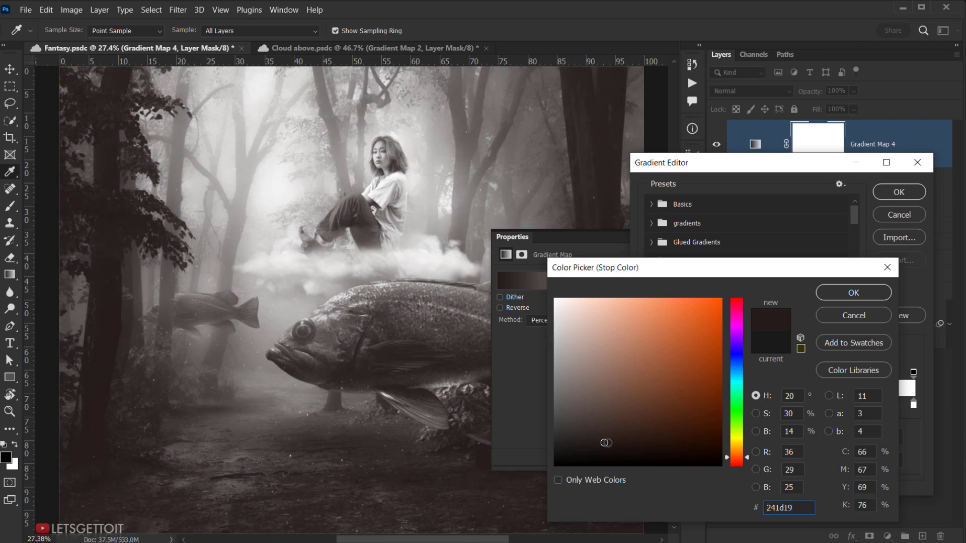
mouse_move(605, 443)
mouse_down()
mouse_move(585, 449)
mouse_move(573, 431)
mouse_move(574, 450)
mouse_up()
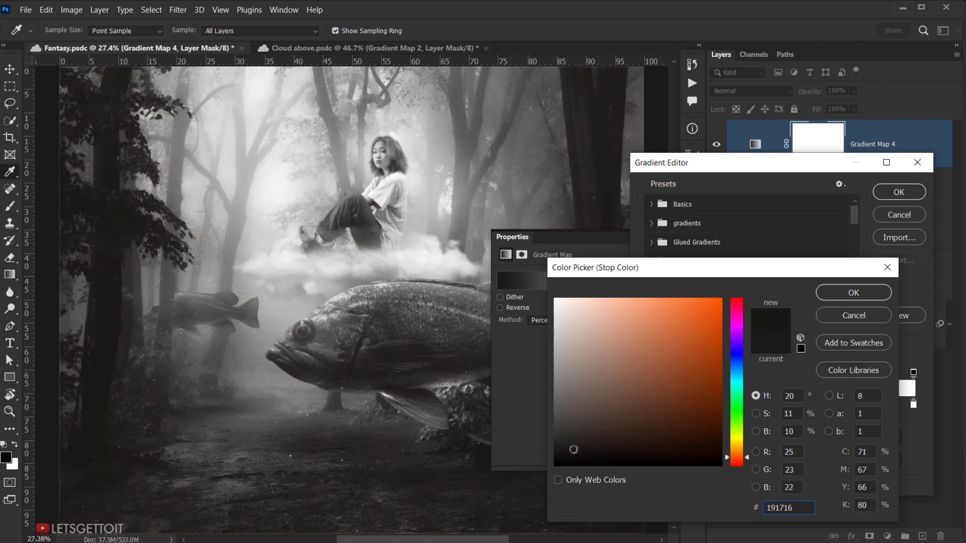
drag(735, 457, 737, 457)
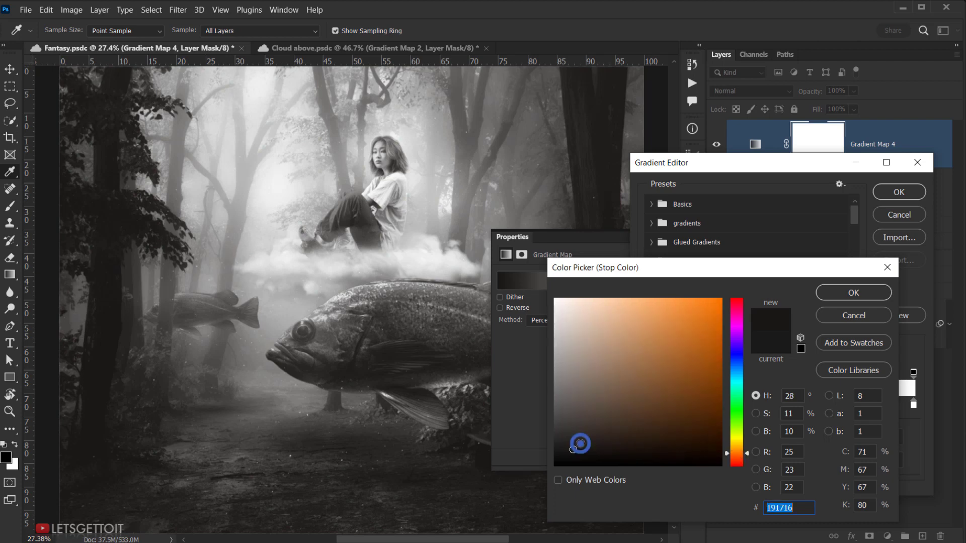
click(578, 442)
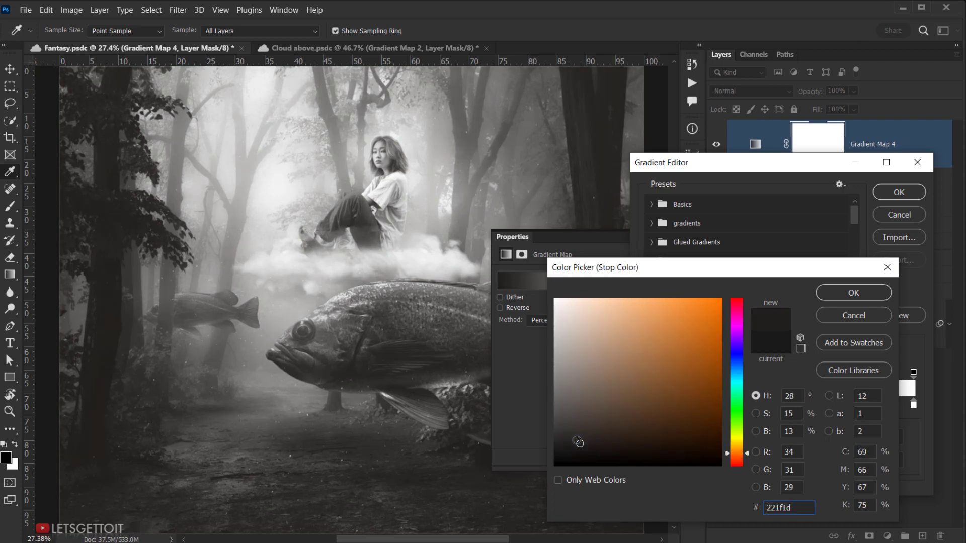
click(843, 290)
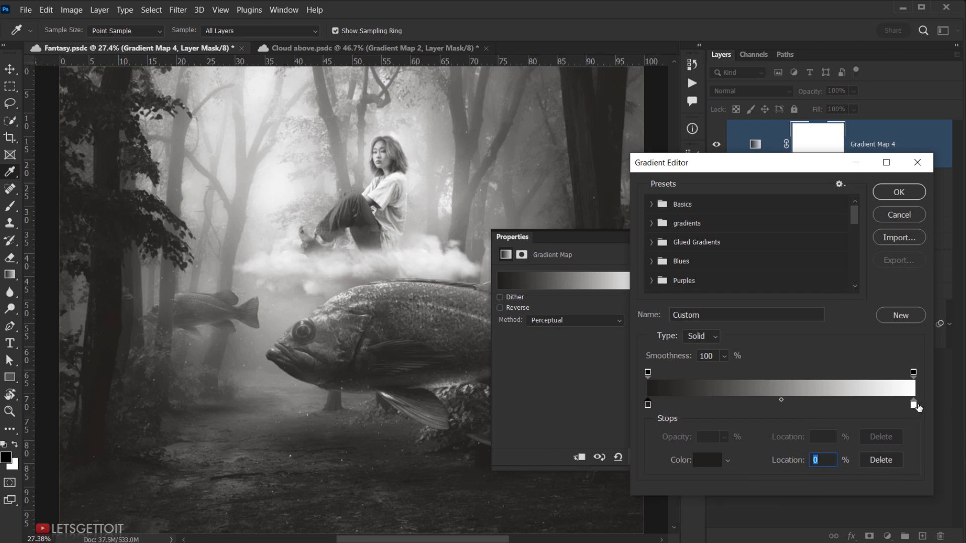
- Set the gradient's light stop to 50% brightness grey (#808080) and apply the gradient
double_click(914, 404)
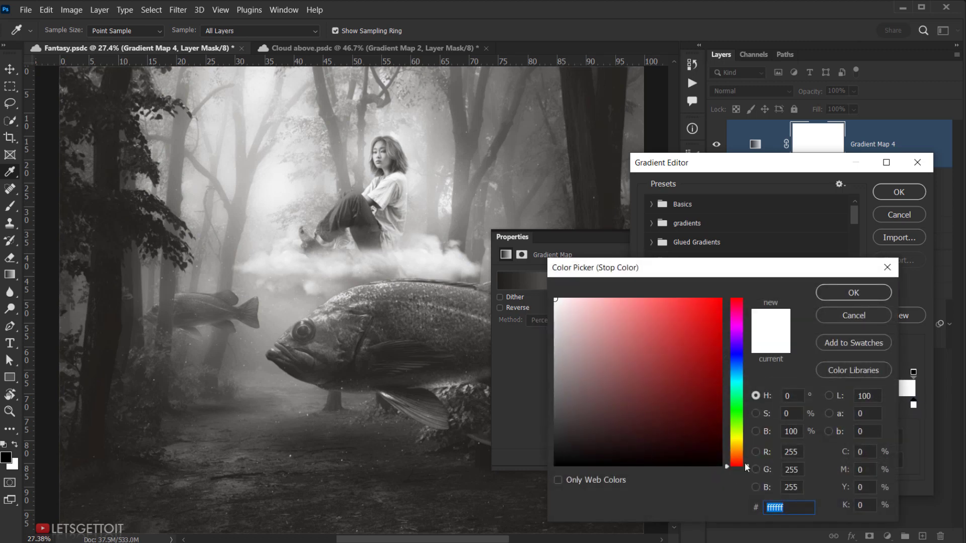
click(800, 428)
text(50)
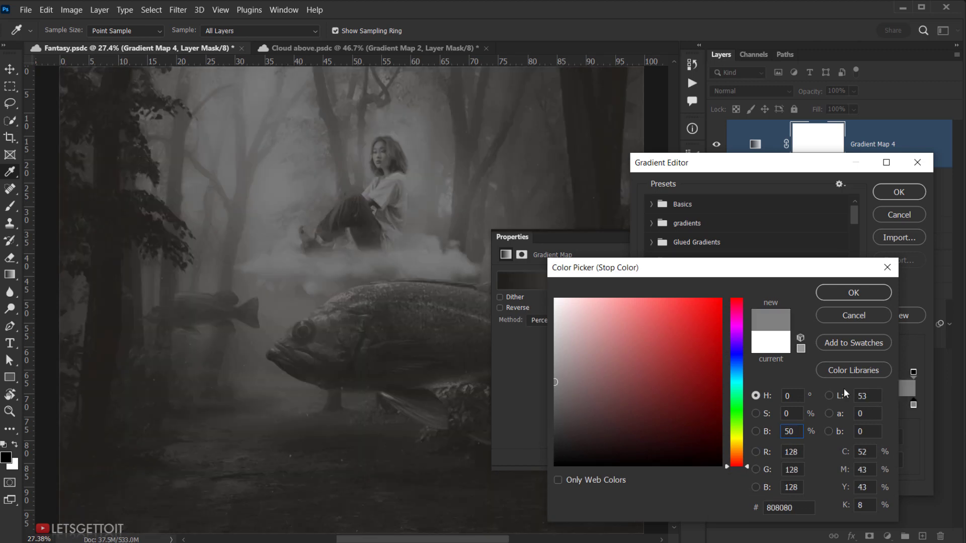
click(799, 428)
click(854, 293)
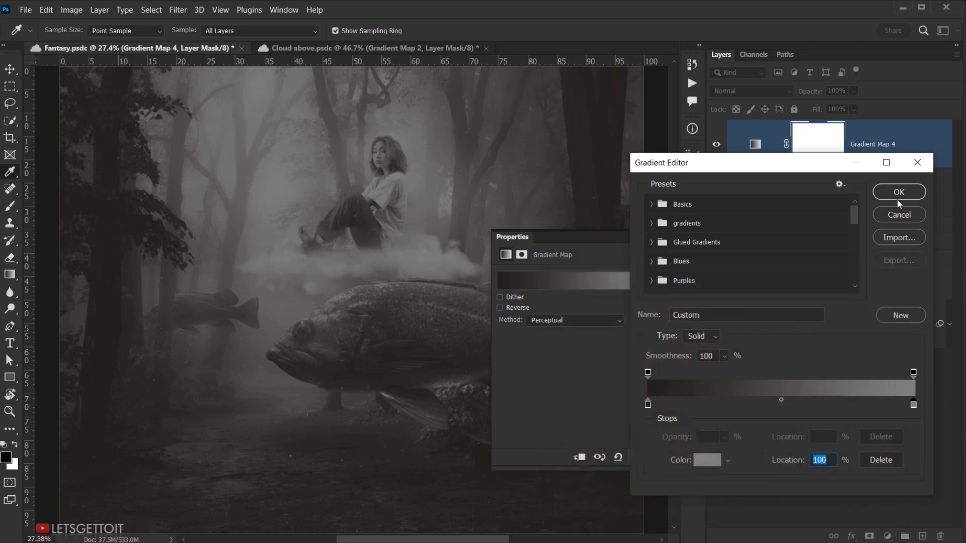
click(897, 196)
key(b)
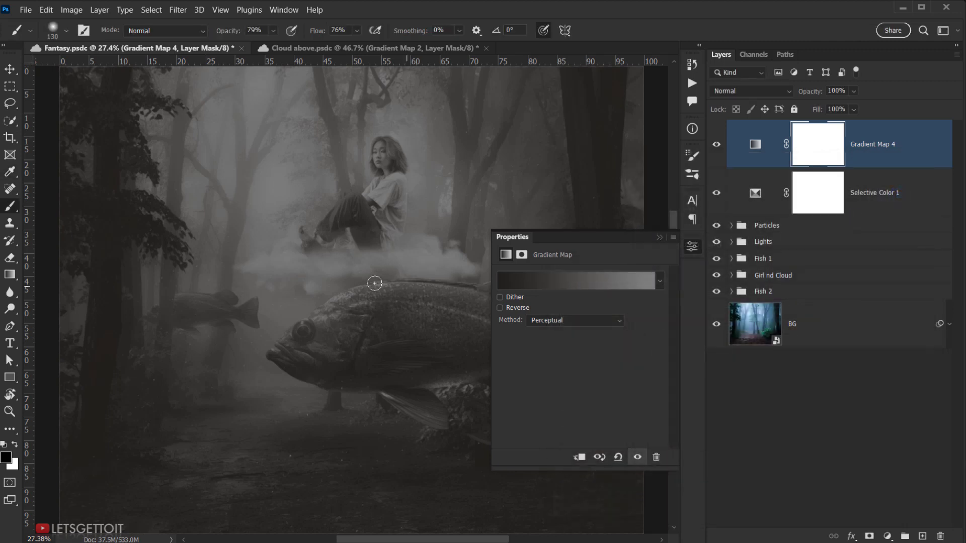
- Set the Gradient Map 4 layer to Overlay, lower its opacity to 41%, and compare the image with the layer hidden and shown
click(748, 89)
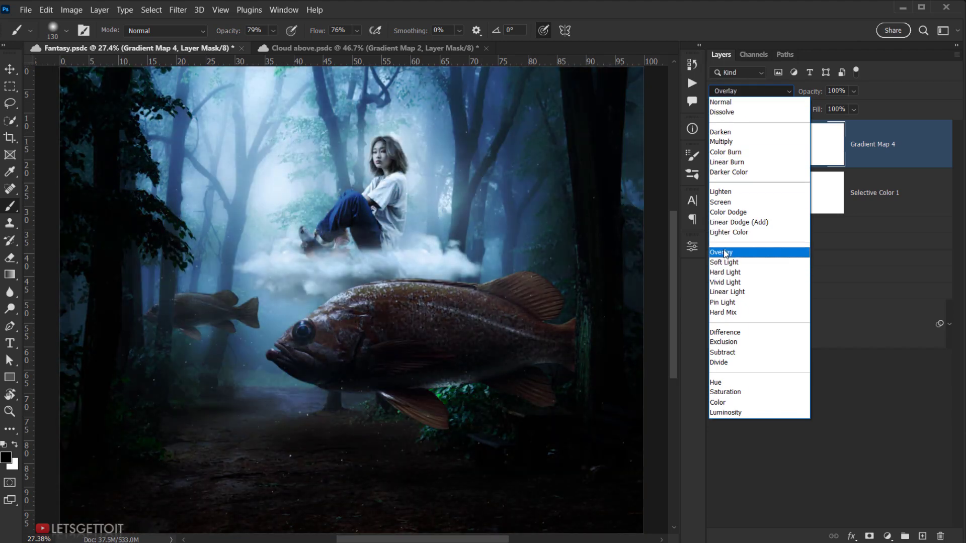
click(724, 251)
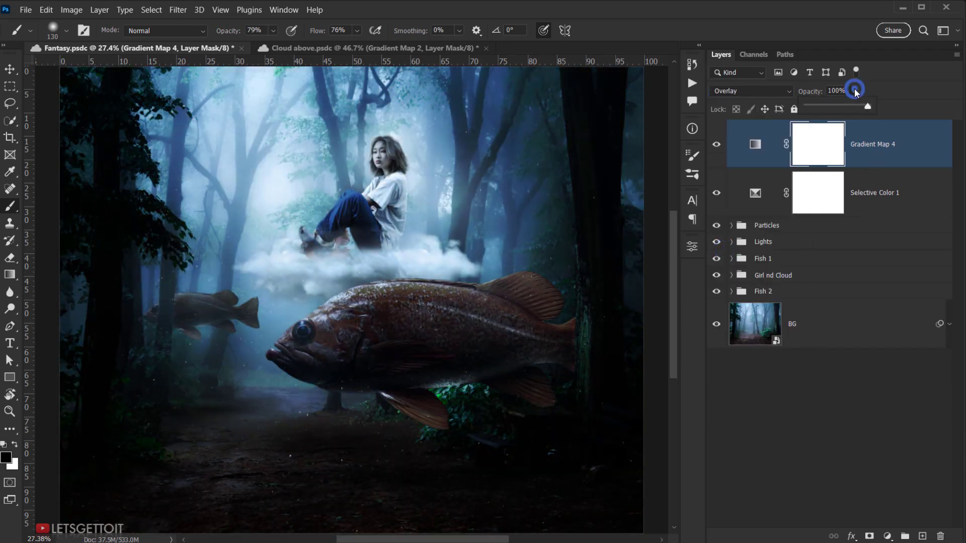
drag(860, 111, 799, 117)
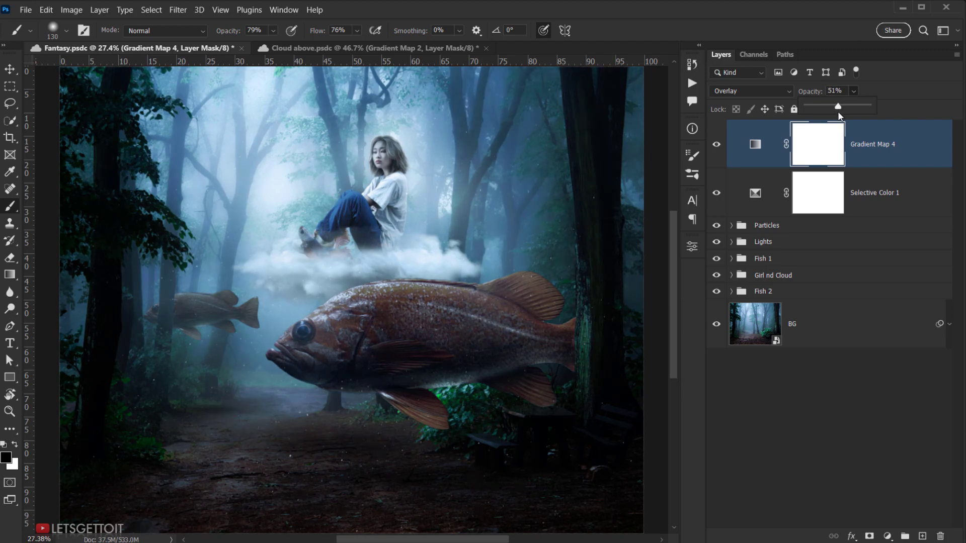
drag(838, 113, 837, 115)
click(716, 146)
click(716, 145)
scroll(347, 324, down, 5)
scroll(351, 314, up, 5)
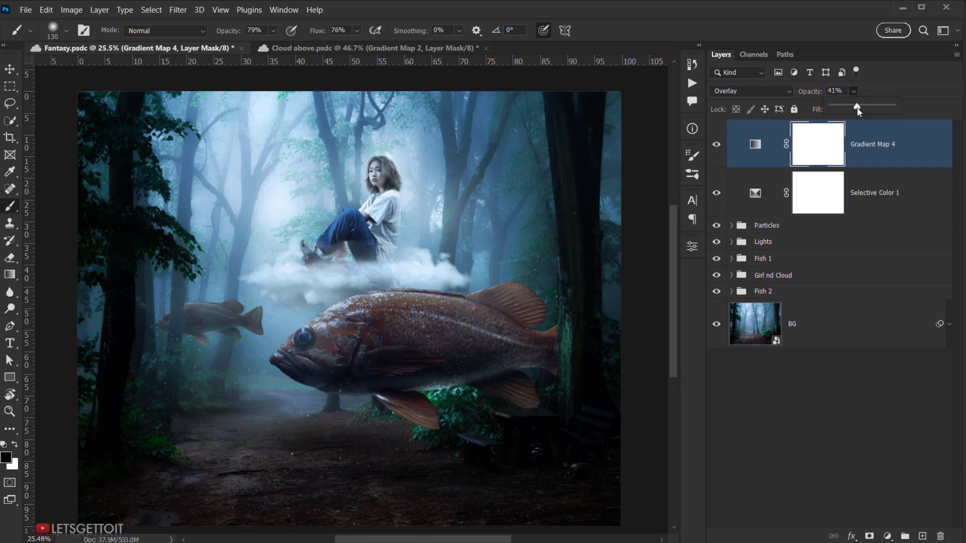
- Lower the Gradient Map 4 layer's opacity to 37% and compare the whole image with the layer hidden and shown
click(716, 145)
click(717, 145)
click(717, 145)
click(717, 146)
click(854, 90)
drag(861, 102, 859, 107)
click(719, 146)
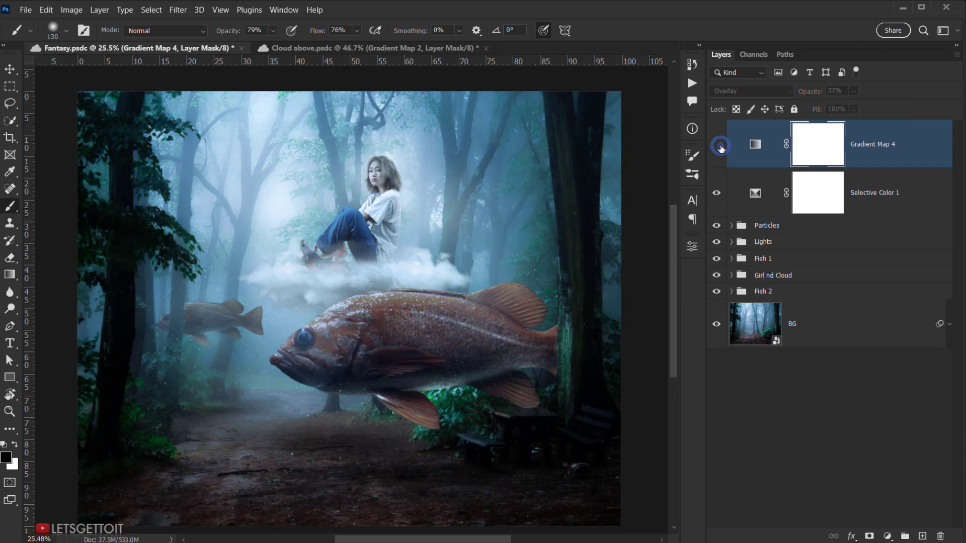
click(720, 147)
drag(284, 348, 261, 349)
scroll(262, 335, down, 3)
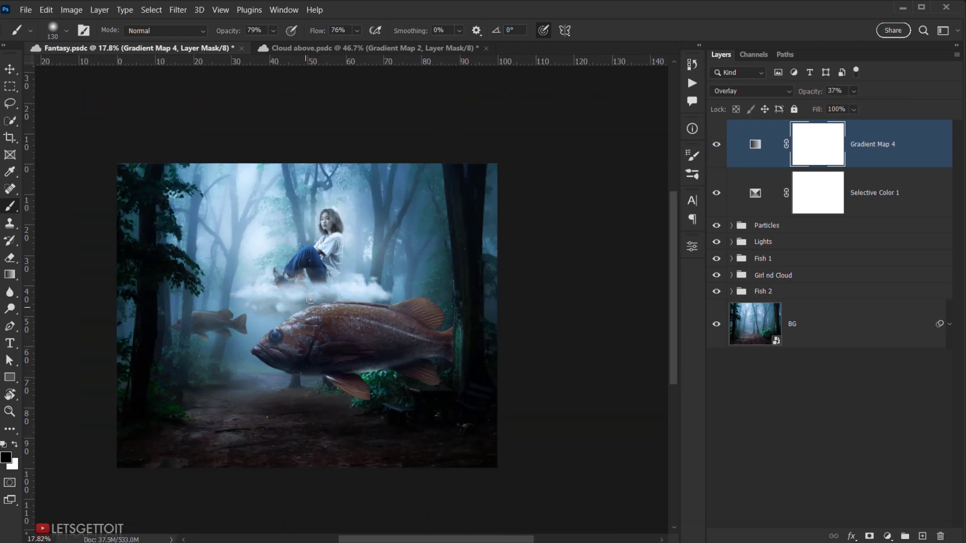
scroll(314, 296, up, 2)
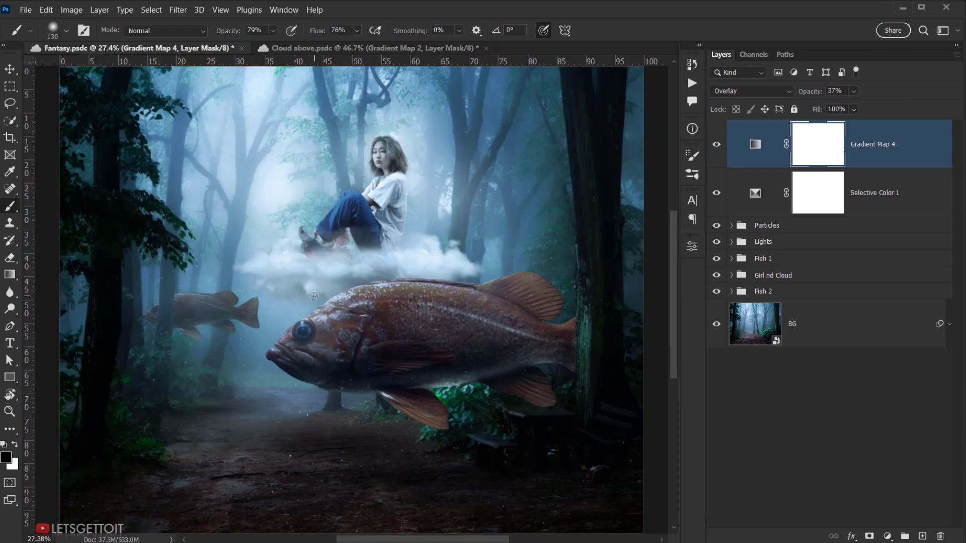
- Add a new layer above Gradient Map 4 and name it Dodgend Burn
key(o)
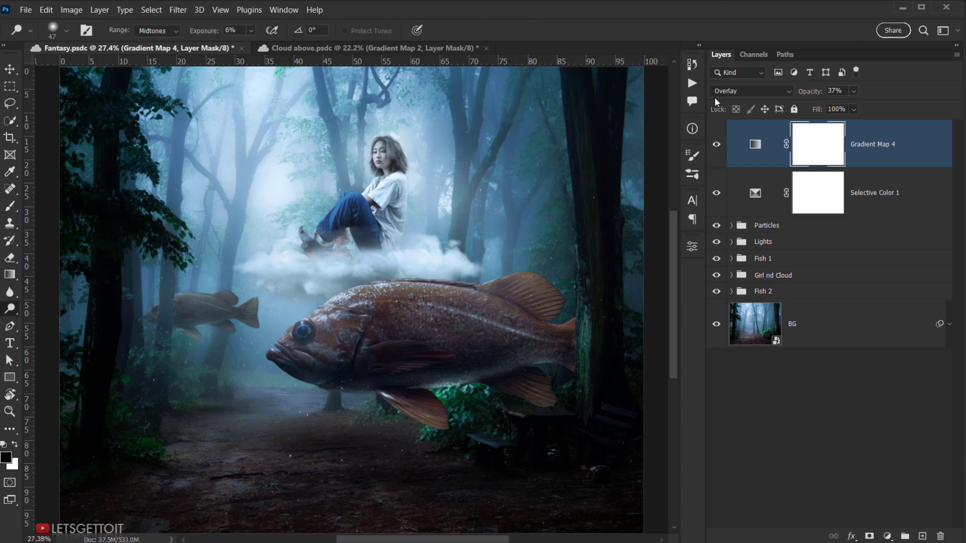
click(922, 535)
scroll(223, 281, down, 3)
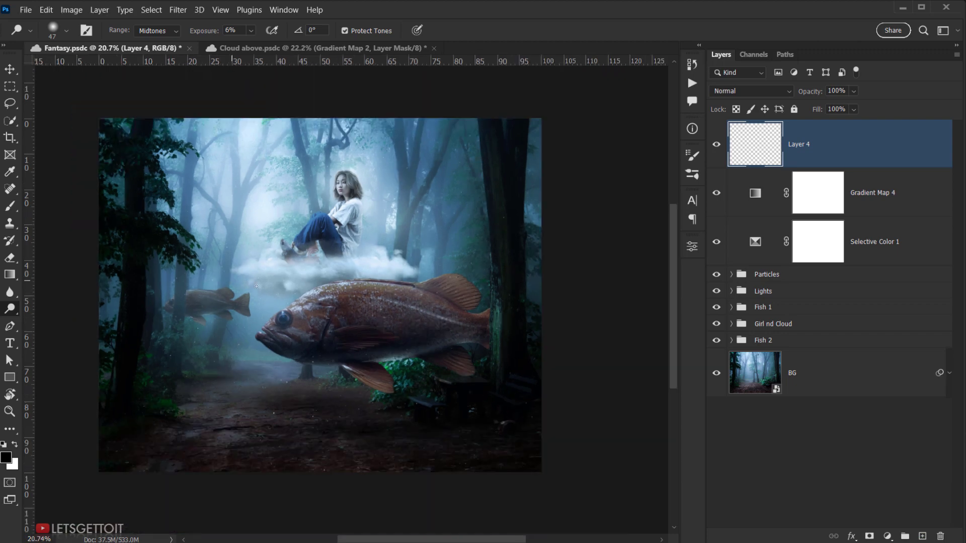
scroll(273, 277, up, 3)
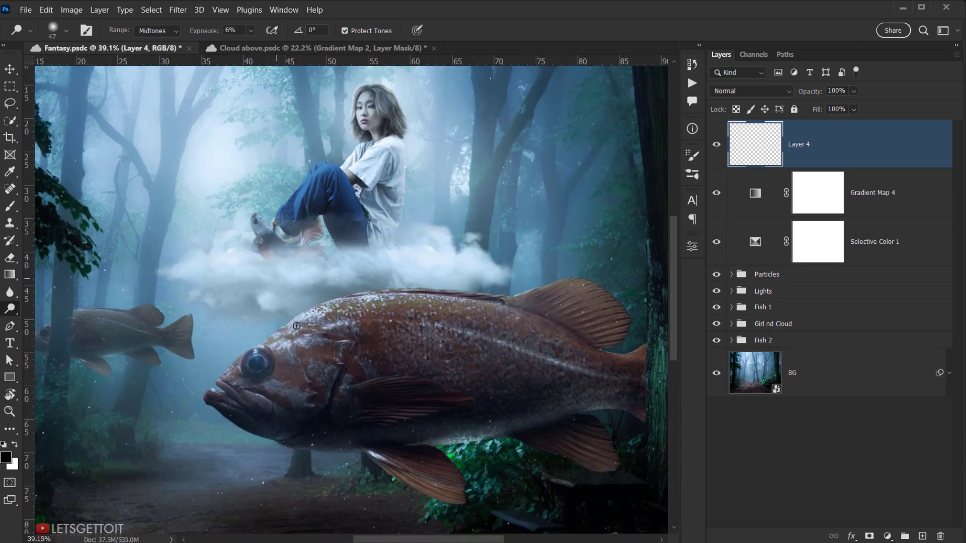
drag(348, 338, 337, 340)
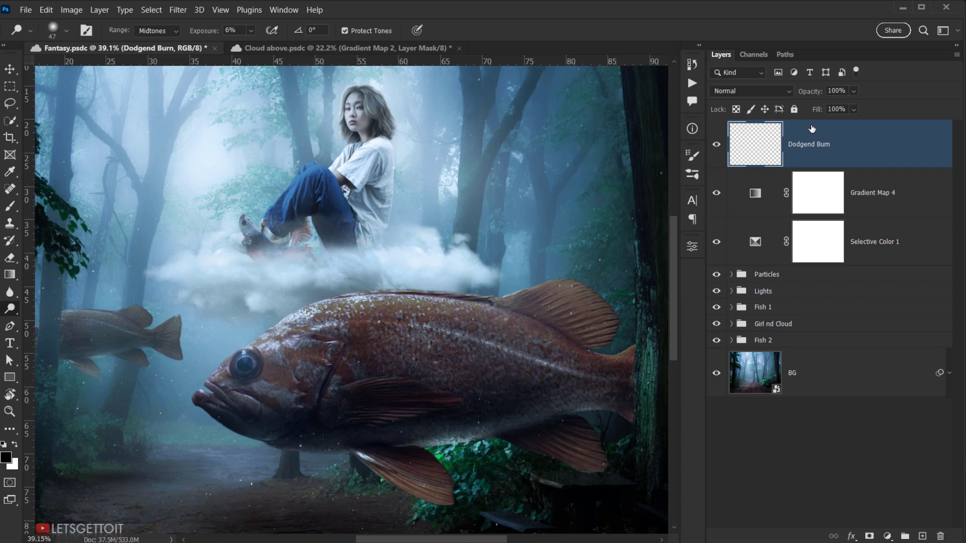
- Fill the Dodgend Burn layer with 50% Gray at 100% opacity and set its blend mode to Overlay
key(shift+F5)
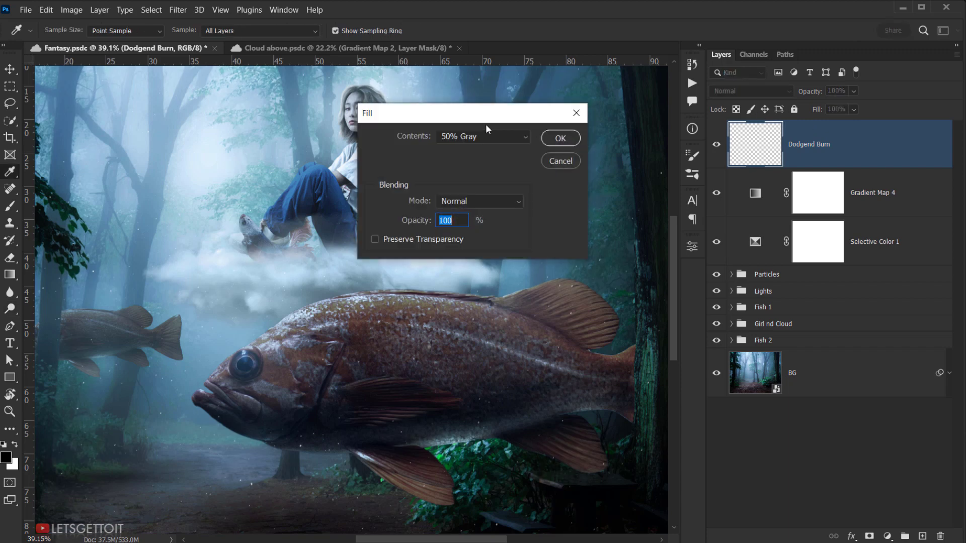
click(457, 142)
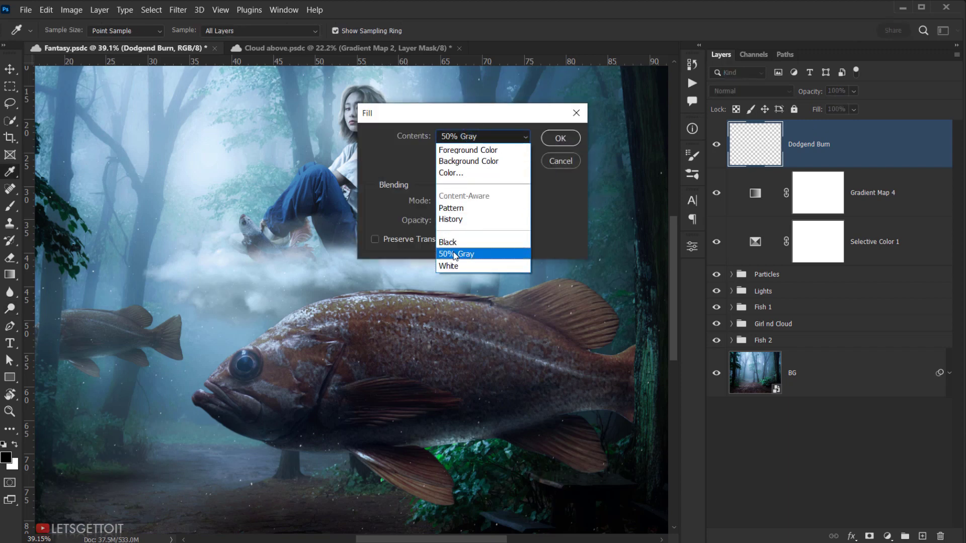
click(455, 254)
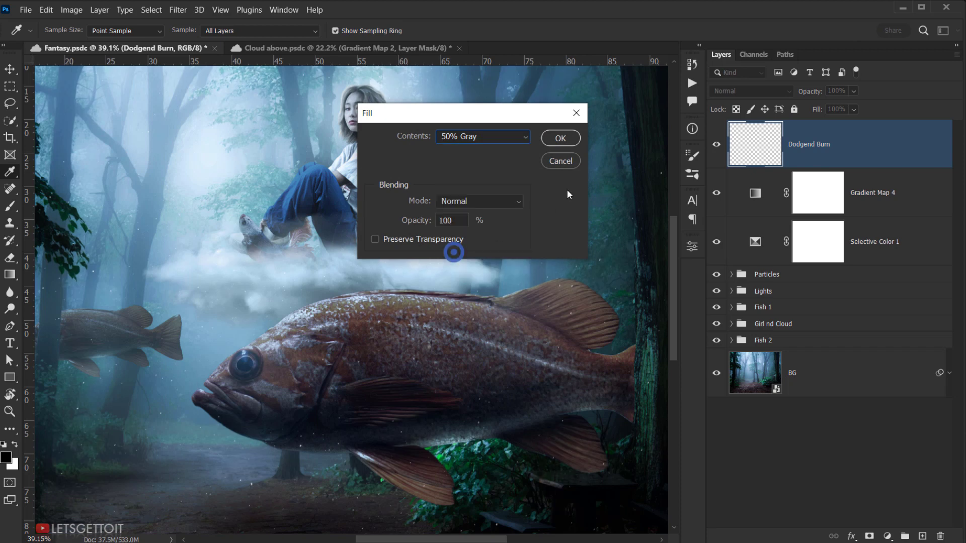
click(567, 139)
key(o)
drag(366, 240, 511, 186)
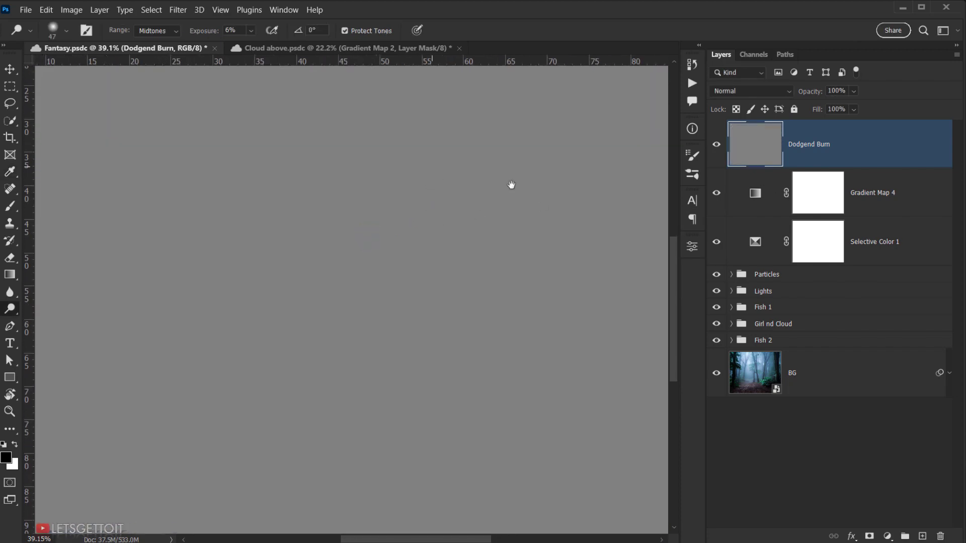
click(771, 95)
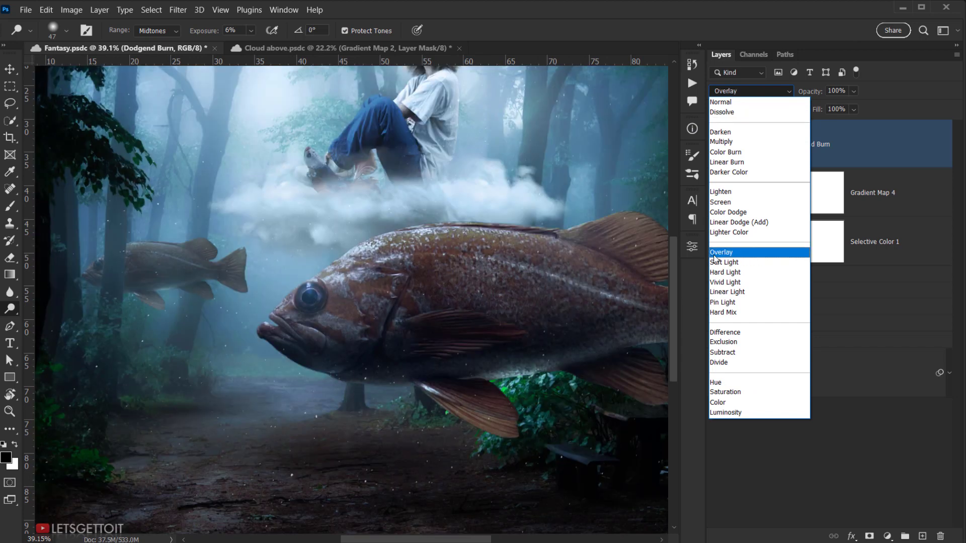
click(715, 255)
- Activate the Dodge Tool for working on the seated woman and set its range to Midtones
scroll(430, 235, up, 3)
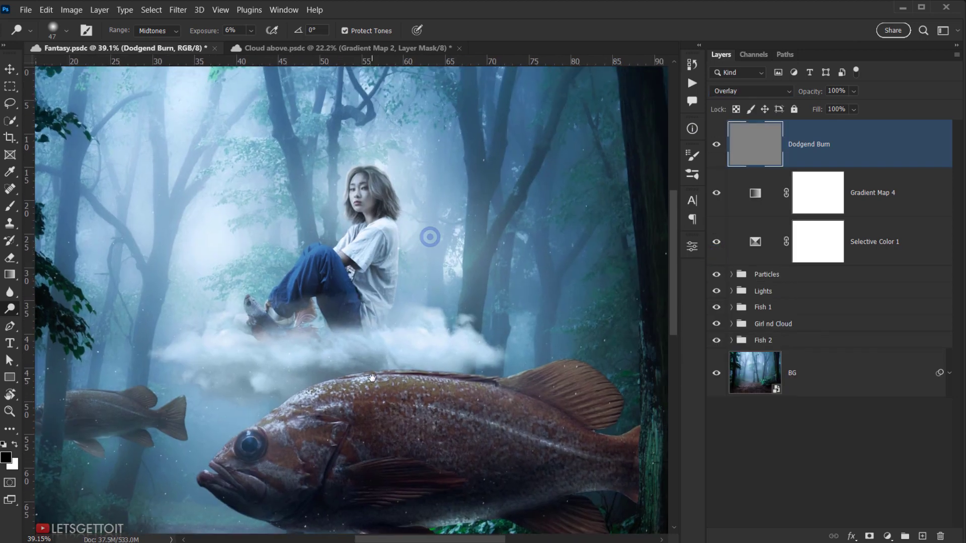
scroll(339, 285, up, 2)
scroll(339, 285, up, 2)
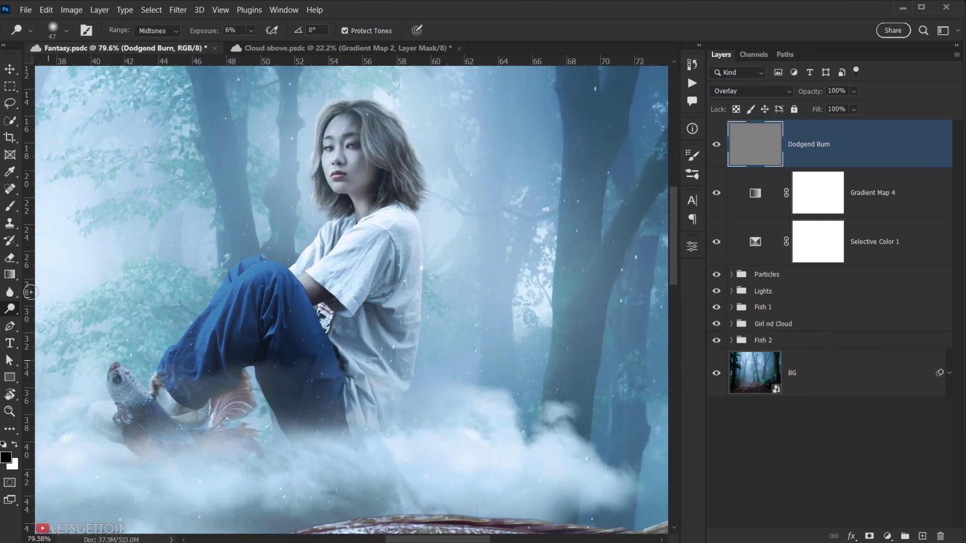
click(14, 314)
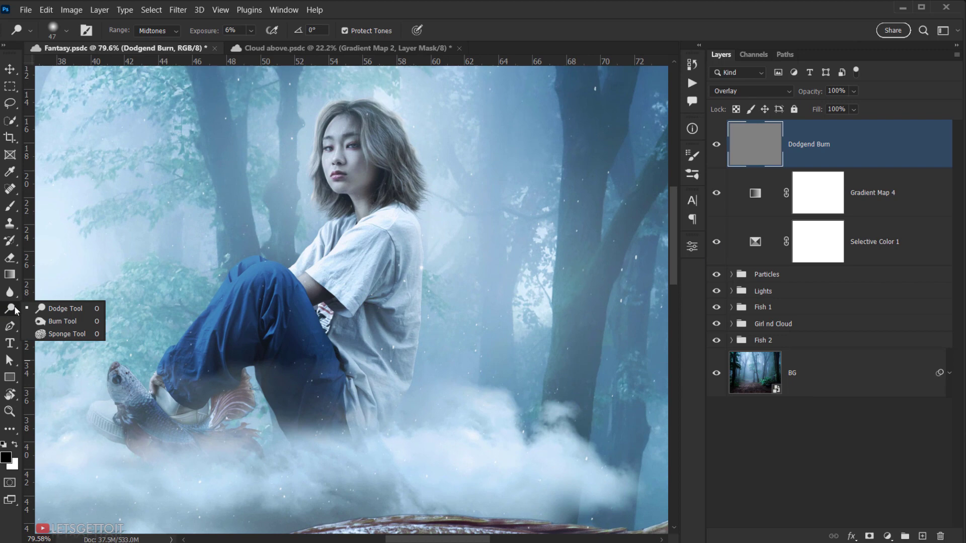
click(12, 73)
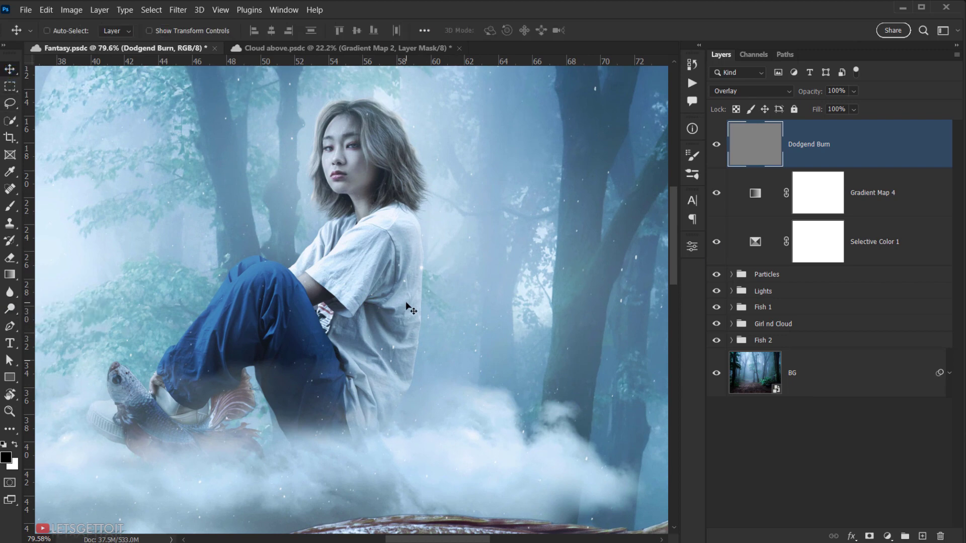
scroll(407, 305, up, 2)
click(9, 308)
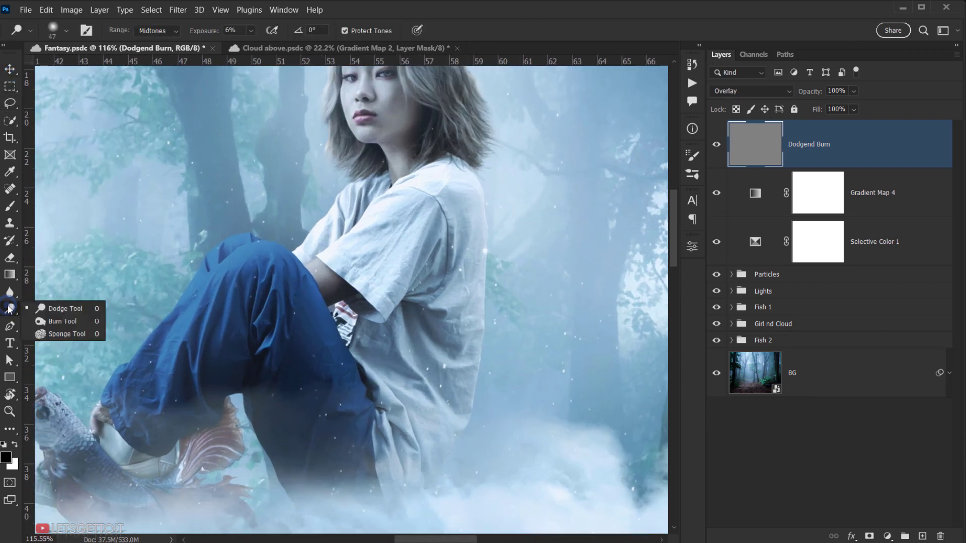
click(49, 309)
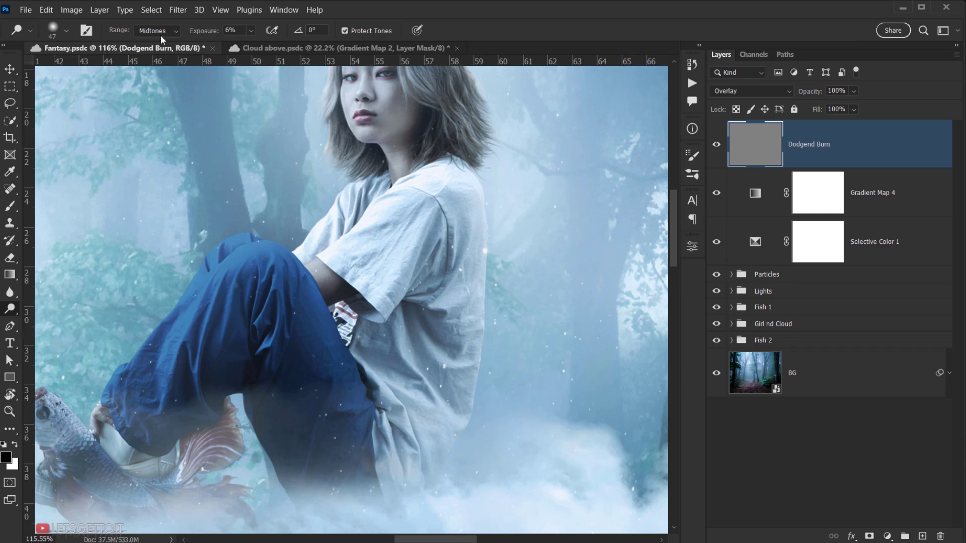
click(160, 31)
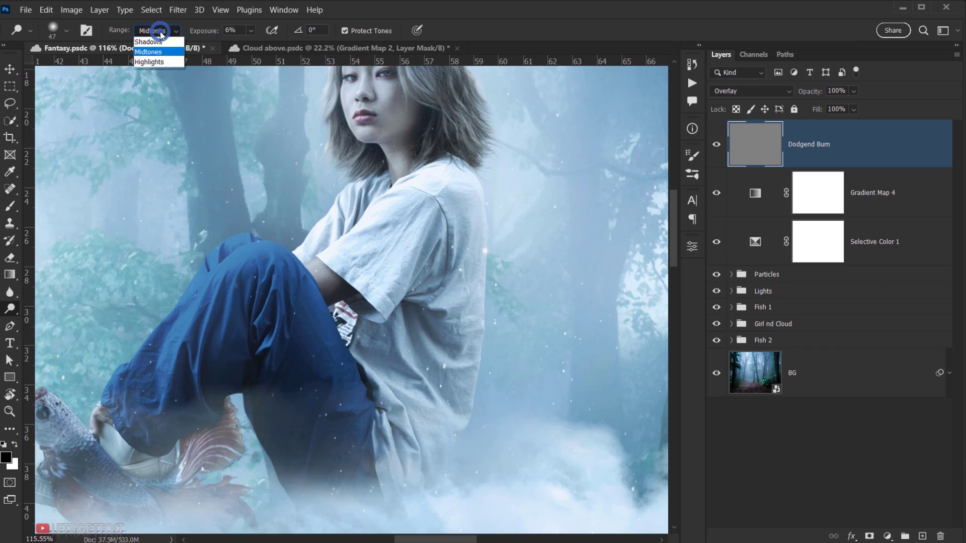
click(152, 62)
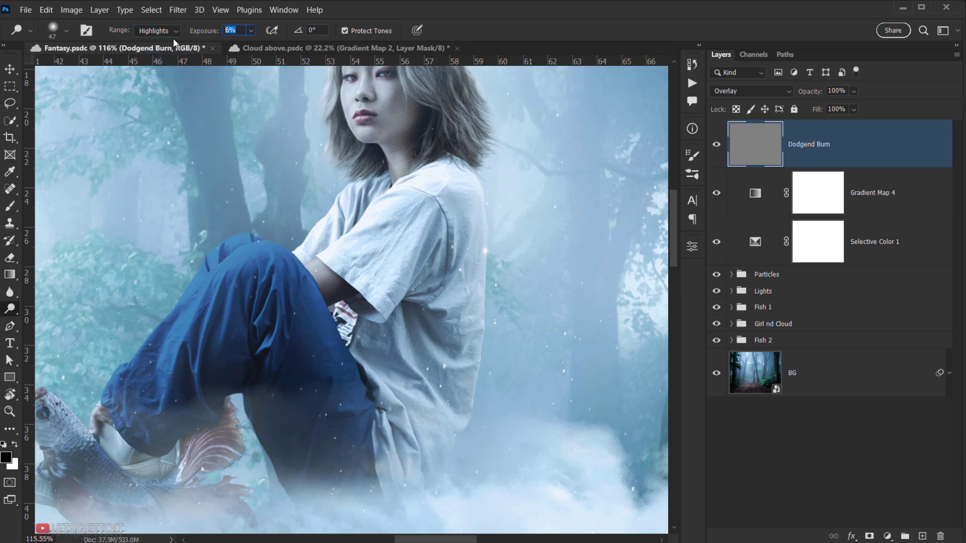
click(150, 51)
drag(190, 133, 104, 186)
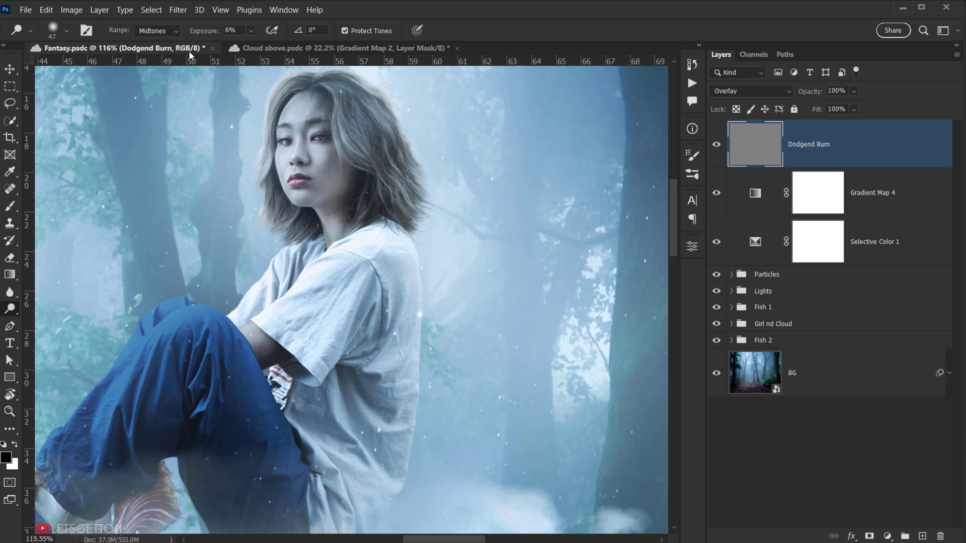
- Configure the Burn Tool with the Midtones range and an exposure of 6%
right_click(7, 312)
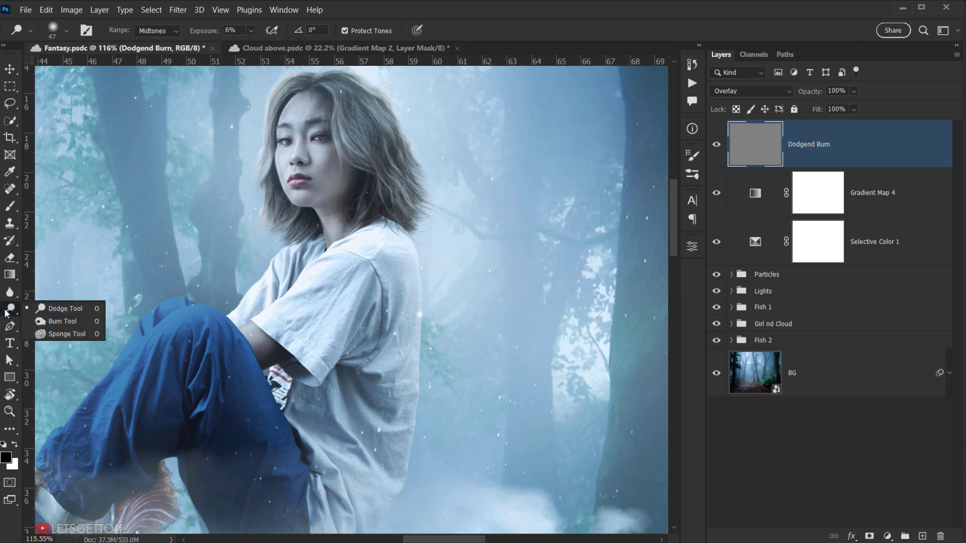
click(55, 323)
click(174, 34)
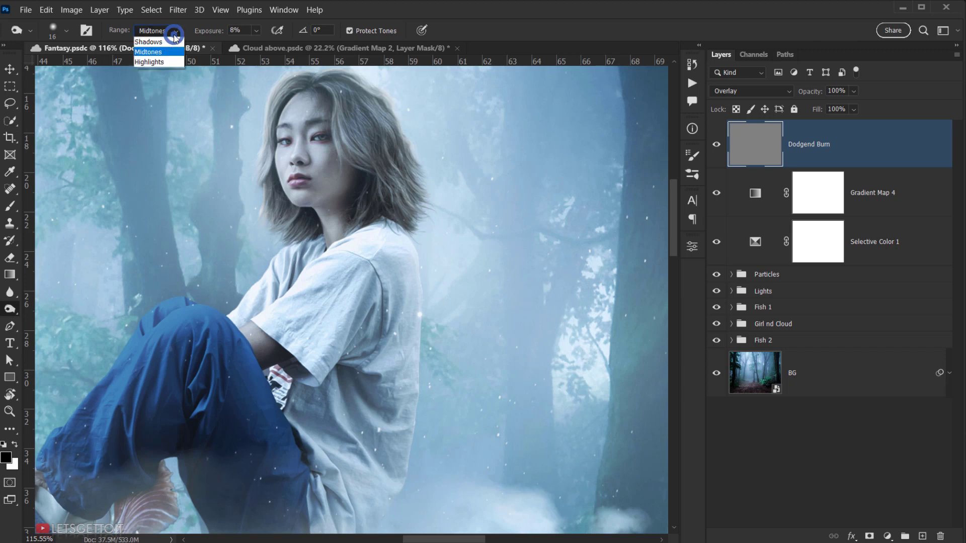
click(147, 53)
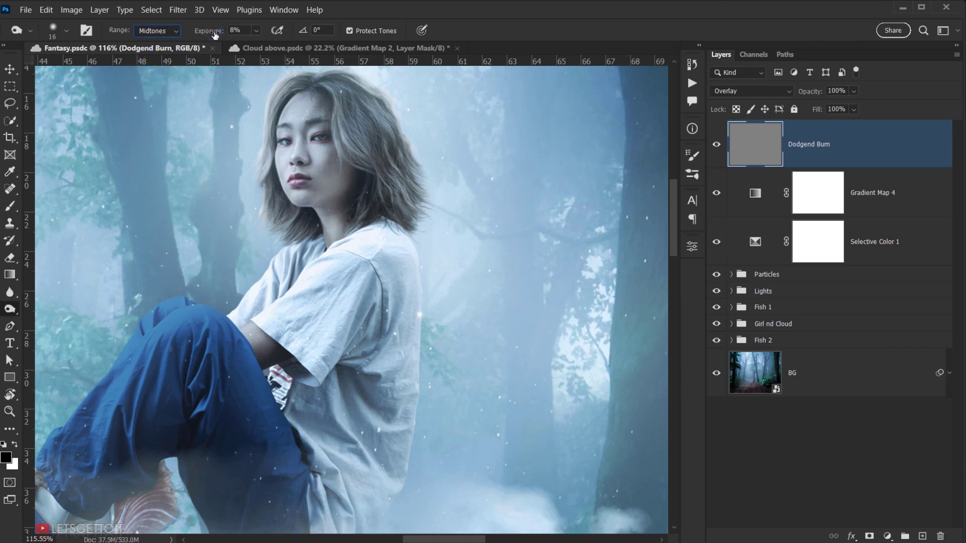
drag(249, 255, 369, 295)
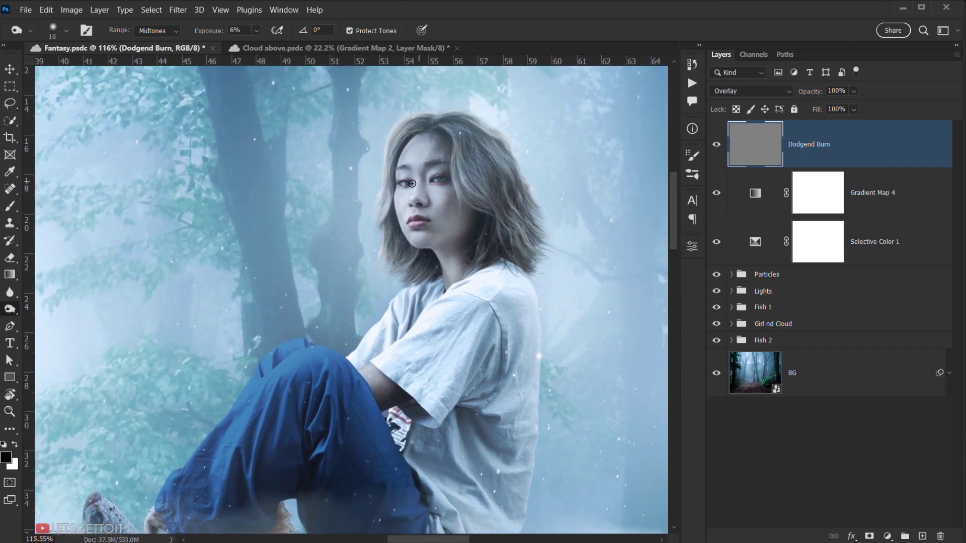
- Brighten the woman's forehead on the Dodgend Burn layer with the Dodge Tool, using a 55 px brush toward the shaded side
click(6, 312)
click(58, 307)
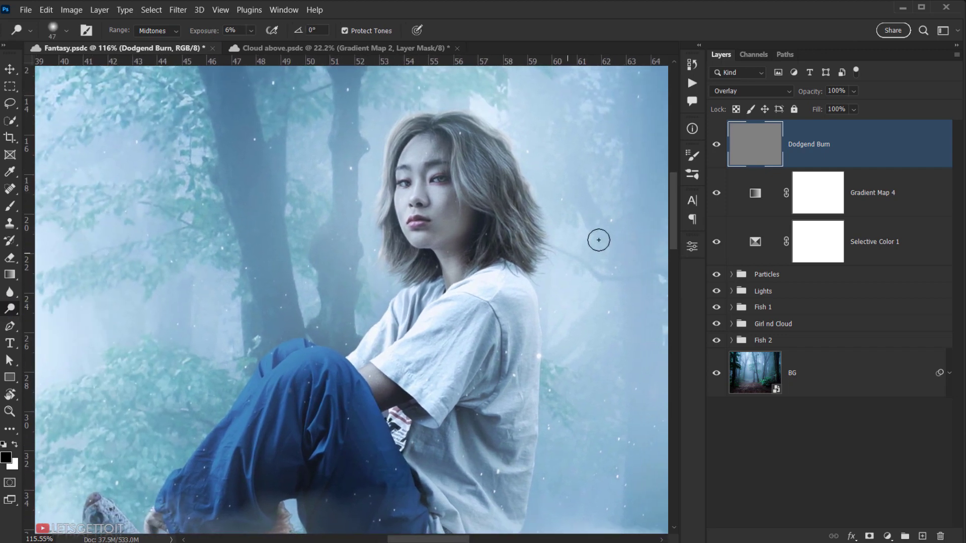
scroll(618, 209, up, 3)
scroll(366, 258, up, 3)
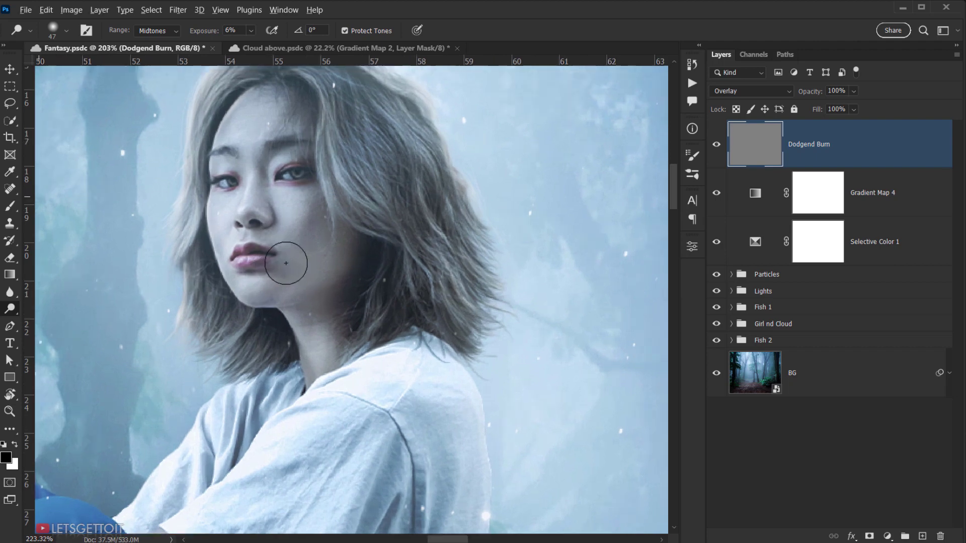
scroll(315, 267, down, 3)
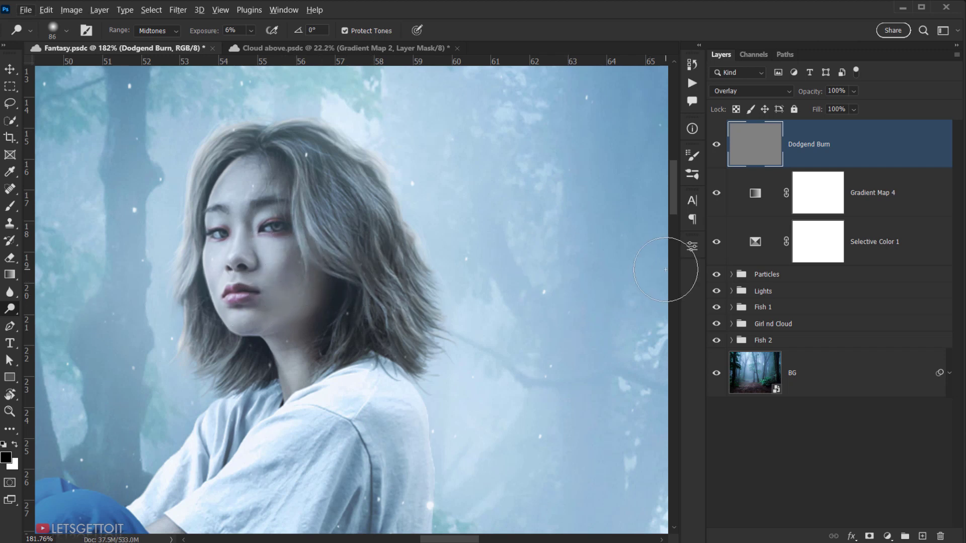
scroll(246, 187, up, 3)
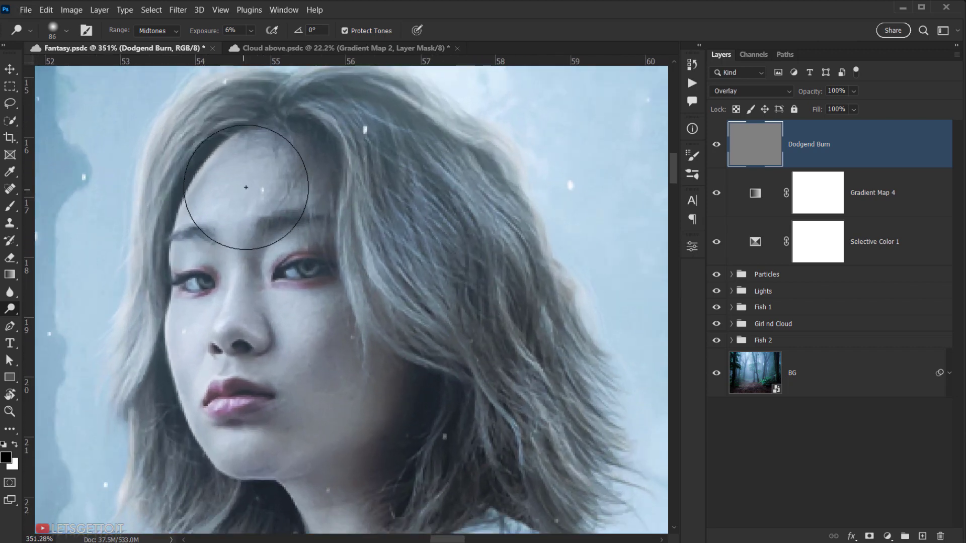
drag(246, 187, 202, 190)
mouse_move(212, 191)
mouse_down()
mouse_move(254, 185)
mouse_move(242, 192)
mouse_move(225, 192)
mouse_move(258, 174)
mouse_move(243, 187)
mouse_move(279, 184)
mouse_move(241, 179)
mouse_up()
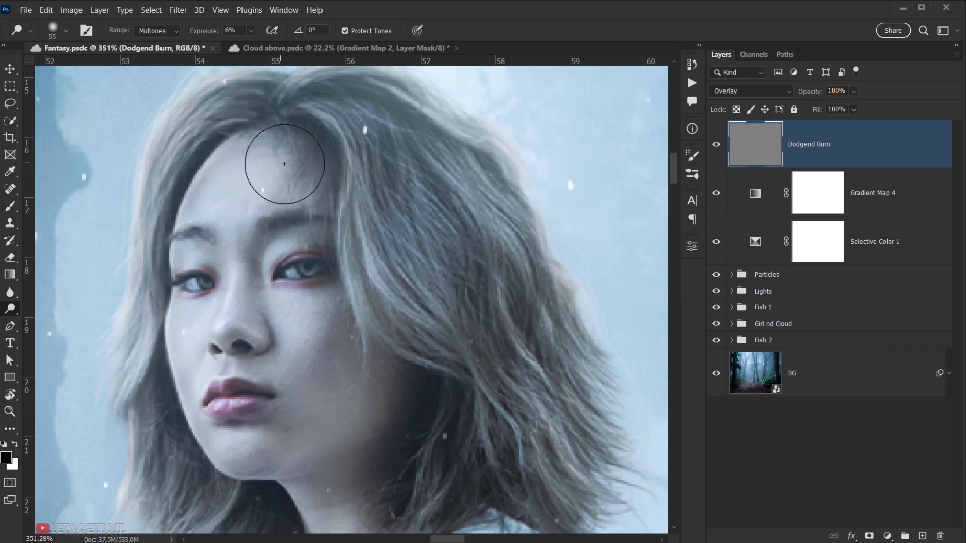
mouse_move(294, 160)
mouse_down()
mouse_move(297, 150)
mouse_move(317, 161)
mouse_move(328, 188)
mouse_move(321, 194)
mouse_move(307, 173)
mouse_up()
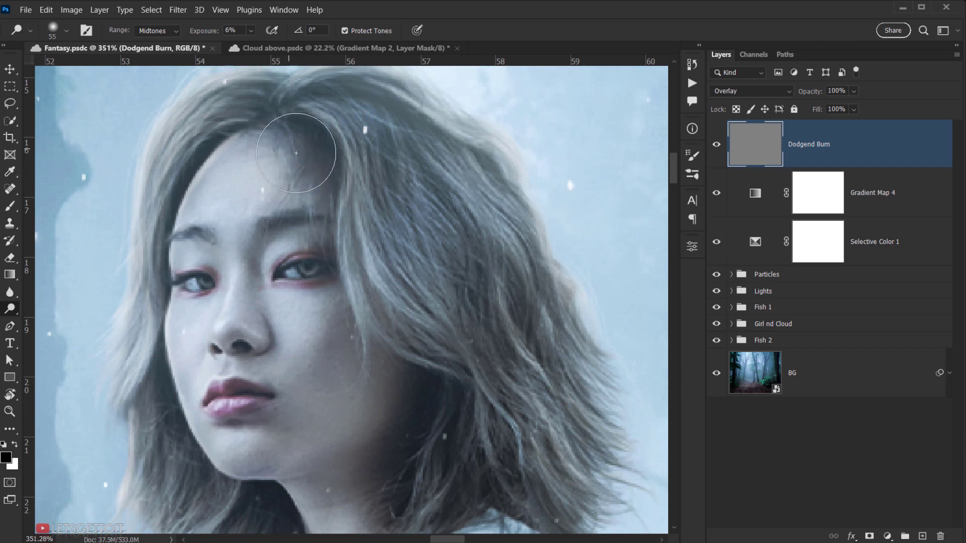
drag(291, 254, 328, 214)
- Toggle the Dodgend Burn layer's visibility to compare the forehead before and after dodging
click(718, 144)
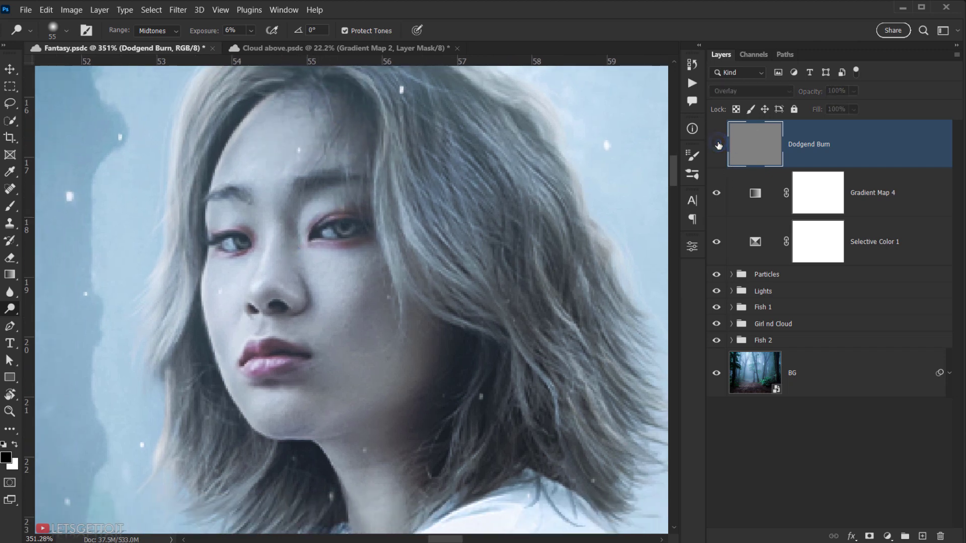
click(717, 145)
click(718, 145)
click(718, 144)
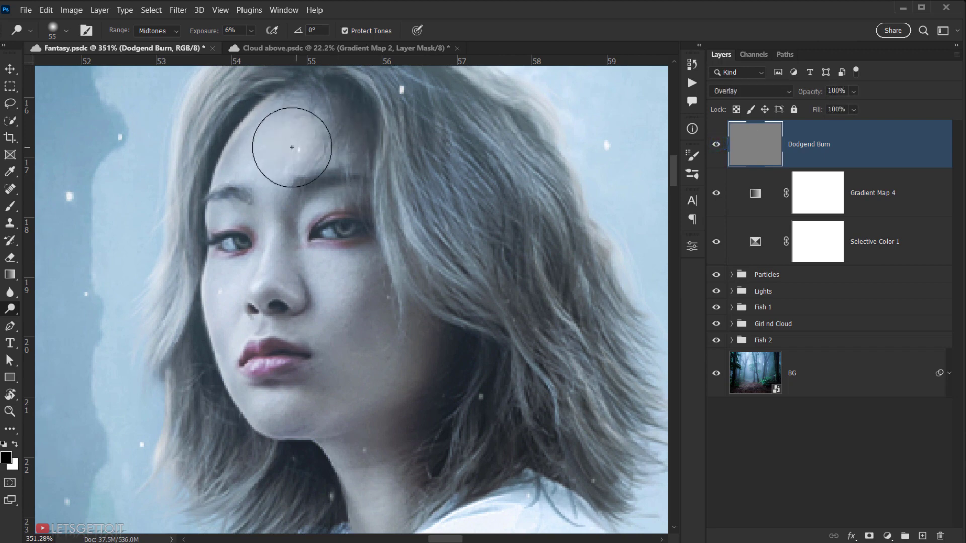
scroll(349, 237, down, 4)
scroll(348, 237, down, 2)
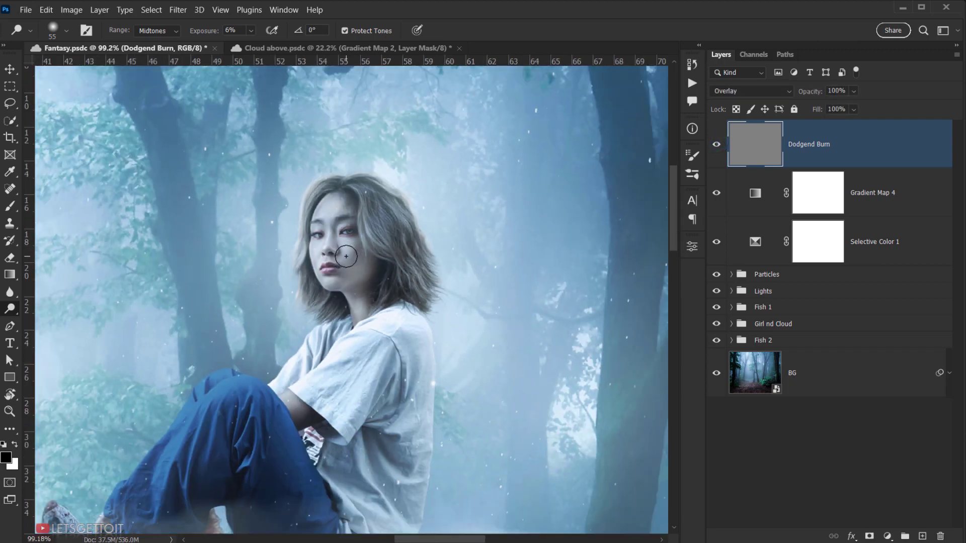
- Reduce the Dodge brush to 27 px and brighten the forehead along the hairline
scroll(324, 218, up, 6)
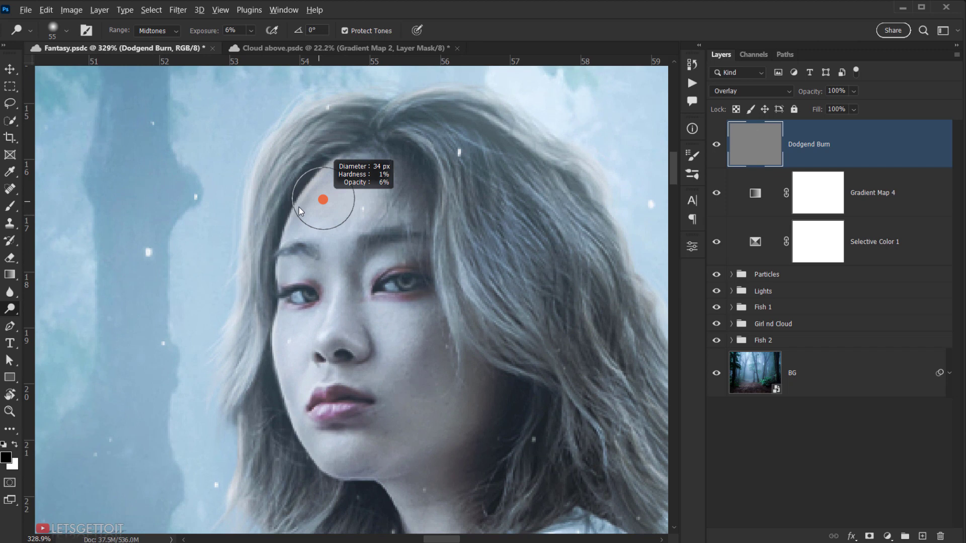
mouse_move(299, 208)
mouse_down()
mouse_move(329, 187)
mouse_move(310, 203)
mouse_up()
key(bracketleft)
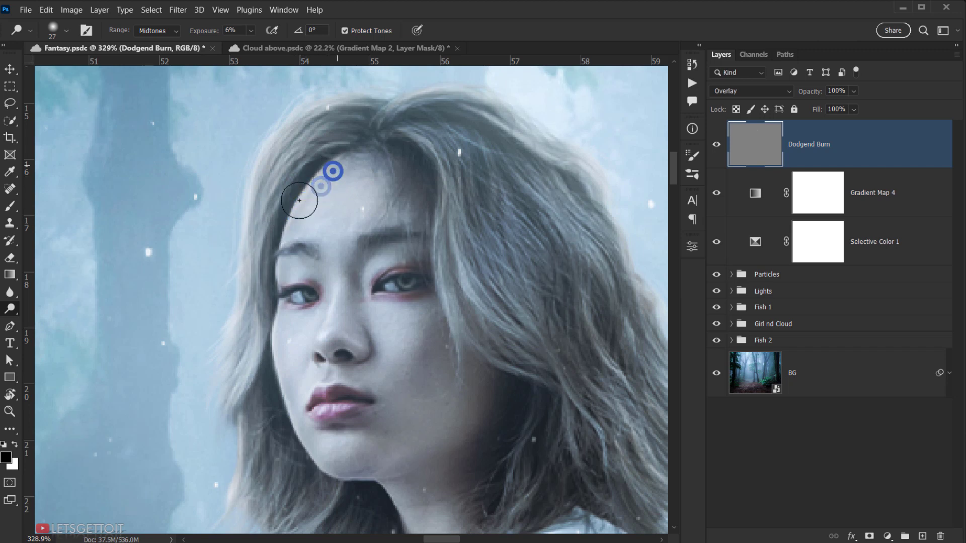
mouse_move(356, 157)
mouse_down()
mouse_move(348, 169)
mouse_move(388, 173)
mouse_up()
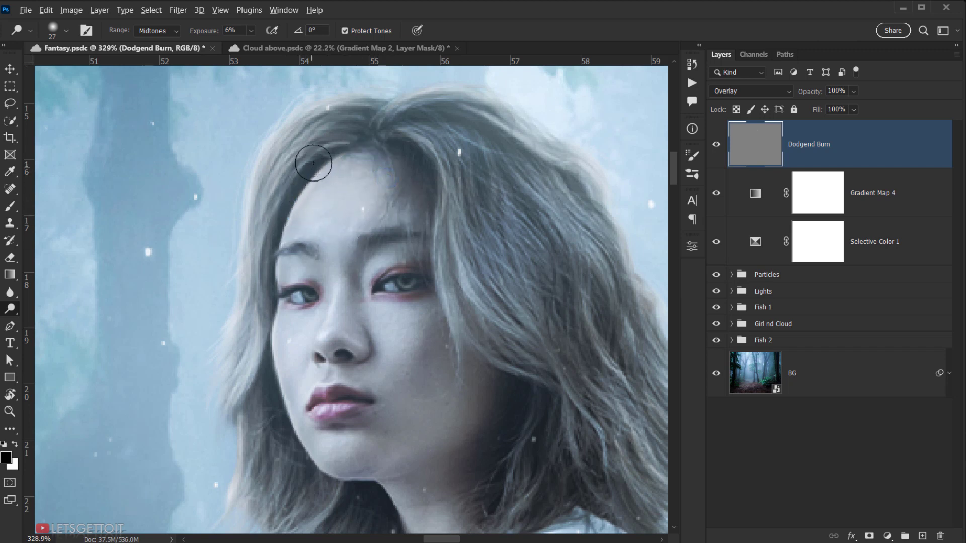
- Dodge the areas around the woman's eyes and brows with a 20 px brush
drag(296, 356, 255, 302)
drag(238, 224, 282, 207)
drag(477, 172, 419, 193)
mouse_move(474, 171)
mouse_down()
mouse_move(416, 191)
mouse_move(480, 176)
mouse_move(402, 203)
mouse_move(415, 195)
mouse_move(403, 245)
mouse_move(437, 197)
mouse_up()
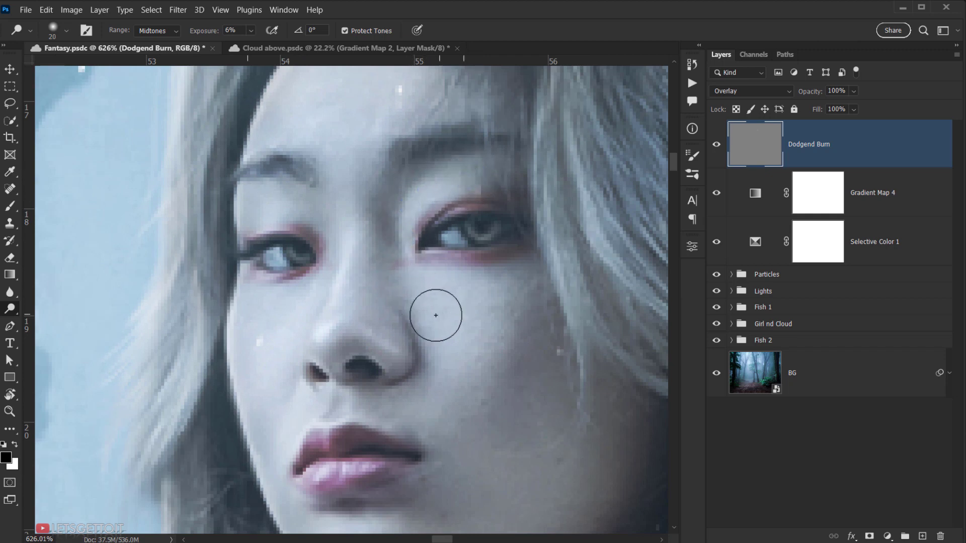
- Dodge the shaded cheek from below the eye down toward the chin with a brush of about 32 px
mouse_move(470, 296)
mouse_down()
mouse_move(480, 325)
mouse_move(425, 329)
mouse_up()
scroll(480, 325, down, 5)
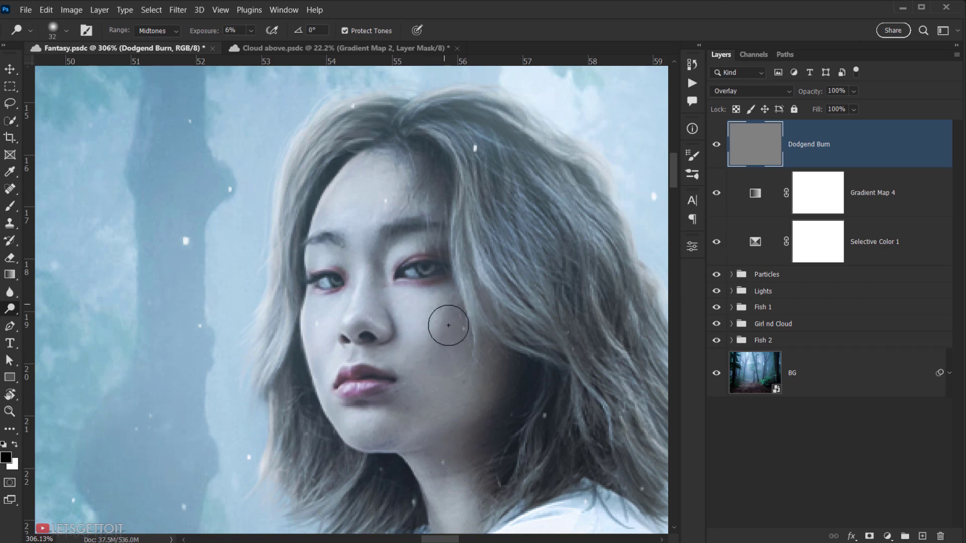
mouse_move(451, 363)
mouse_down()
mouse_move(452, 394)
mouse_move(367, 433)
mouse_up()
- Dodge the highlights on the woman's lips with a small brush of about 11 px
scroll(370, 390, up, 5)
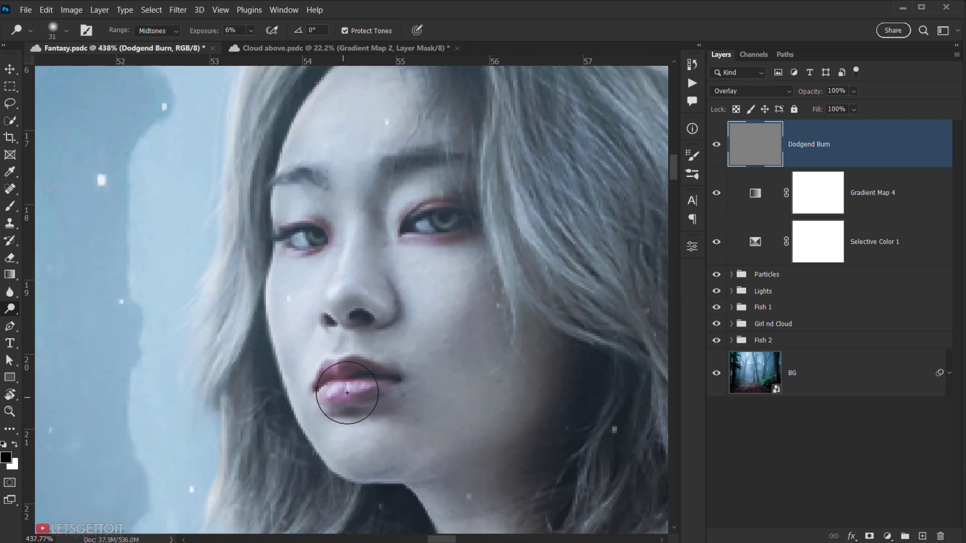
drag(360, 389, 363, 386)
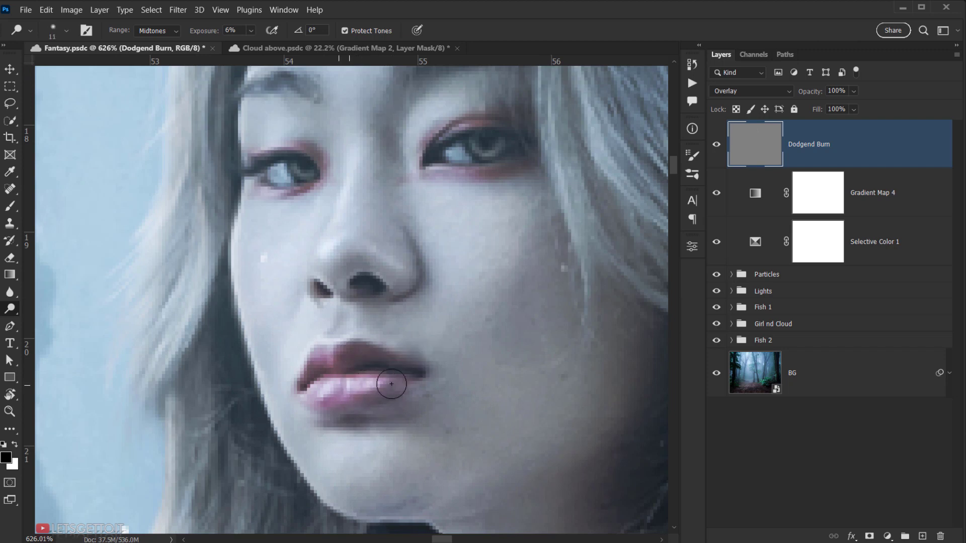
mouse_move(368, 334)
mouse_down()
mouse_move(405, 347)
mouse_move(324, 342)
mouse_move(322, 387)
mouse_up()
scroll(322, 384, down, 5)
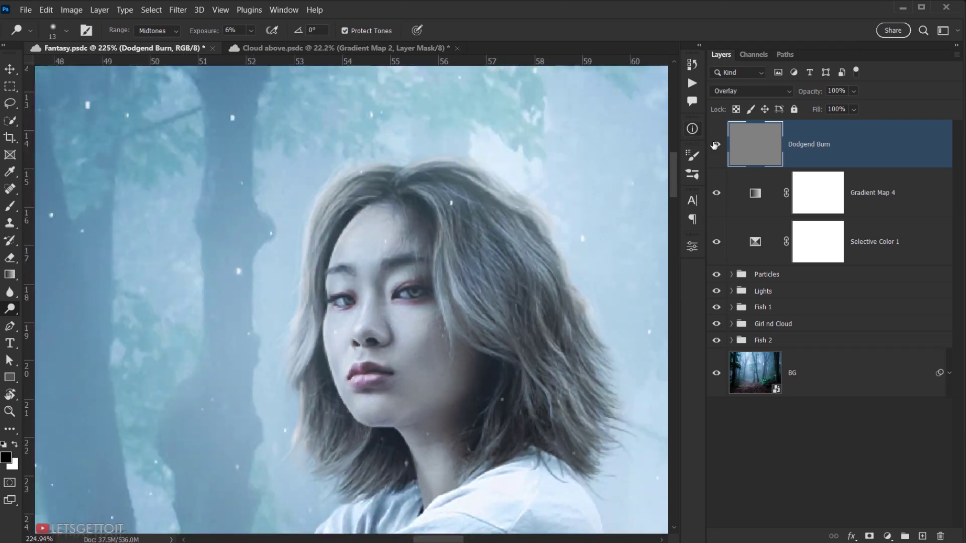
- Toggle the Dodgend Burn layer's visibility to review the dodging across the whole face
click(716, 145)
click(717, 146)
click(716, 145)
click(717, 145)
scroll(430, 342, down, 5)
drag(454, 339, 430, 343)
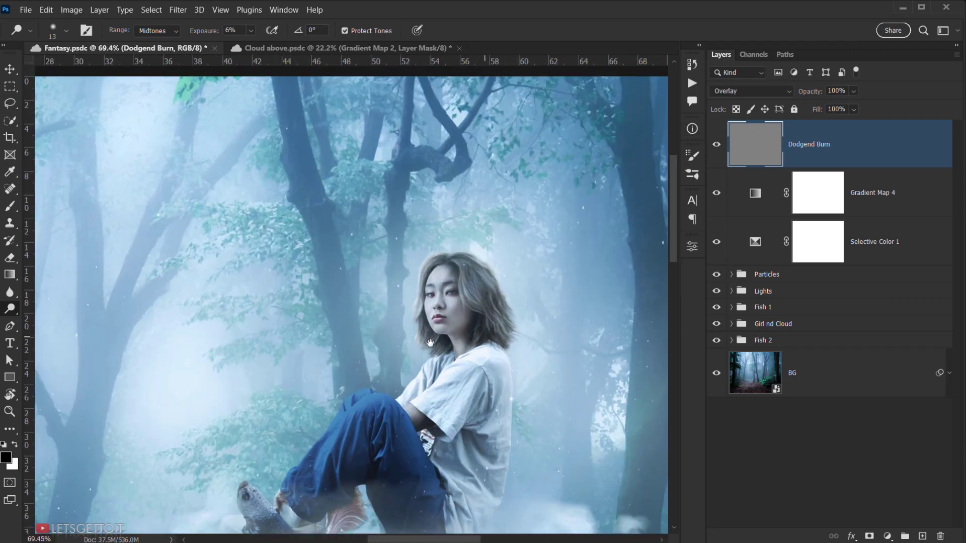
- Reduce the Dodge brush to 10 px and brighten the bridge, tip and side of the woman's nose
scroll(437, 312, up, 8)
key(bracketleft)
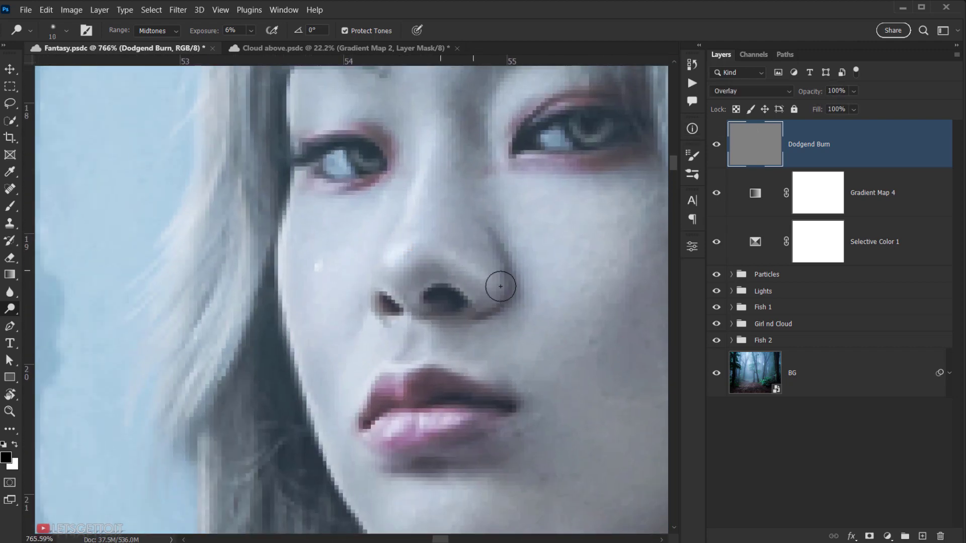
drag(500, 286, 443, 263)
mouse_move(434, 157)
mouse_down()
mouse_move(431, 125)
mouse_move(402, 230)
mouse_up()
drag(388, 275, 406, 292)
mouse_move(396, 273)
mouse_down()
mouse_move(455, 272)
mouse_move(434, 272)
mouse_up()
scroll(349, 295, down, 2)
- Dodge the outer cheek and chin with a 34 px brush and compare the result by toggling the Dodgend Burn layer
drag(333, 279, 357, 277)
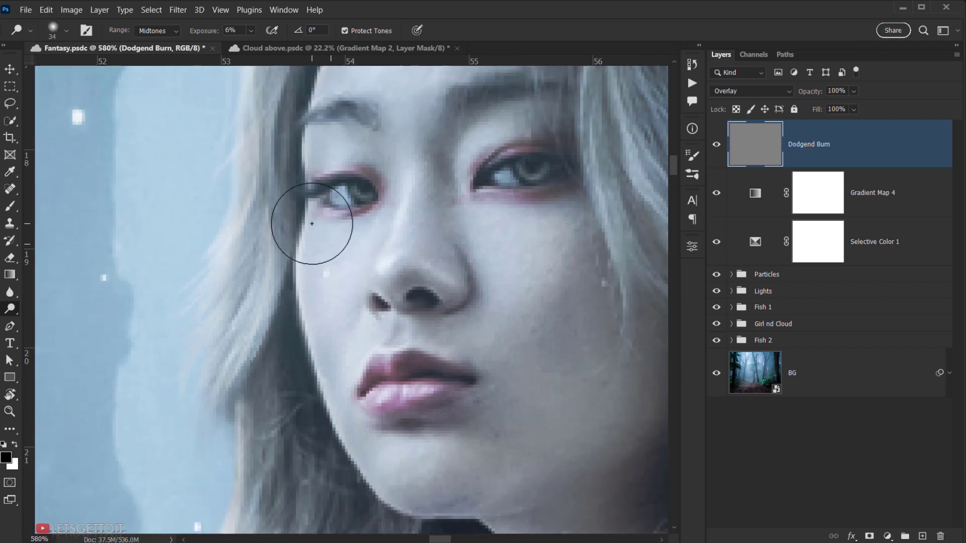
scroll(326, 277, down, 2)
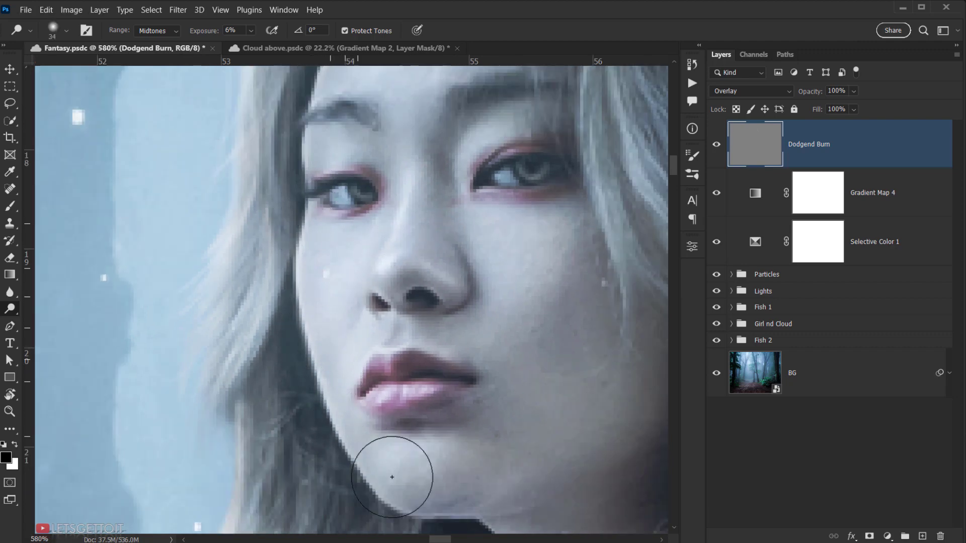
scroll(502, 325, down, 2)
scroll(502, 324, down, 2)
drag(518, 328, 379, 345)
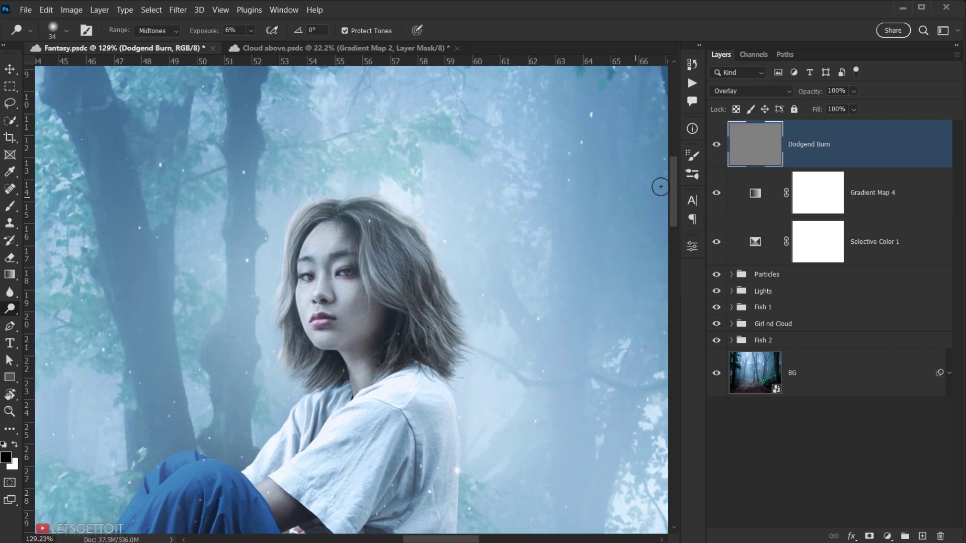
click(716, 146)
click(717, 146)
scroll(285, 295, down, 4)
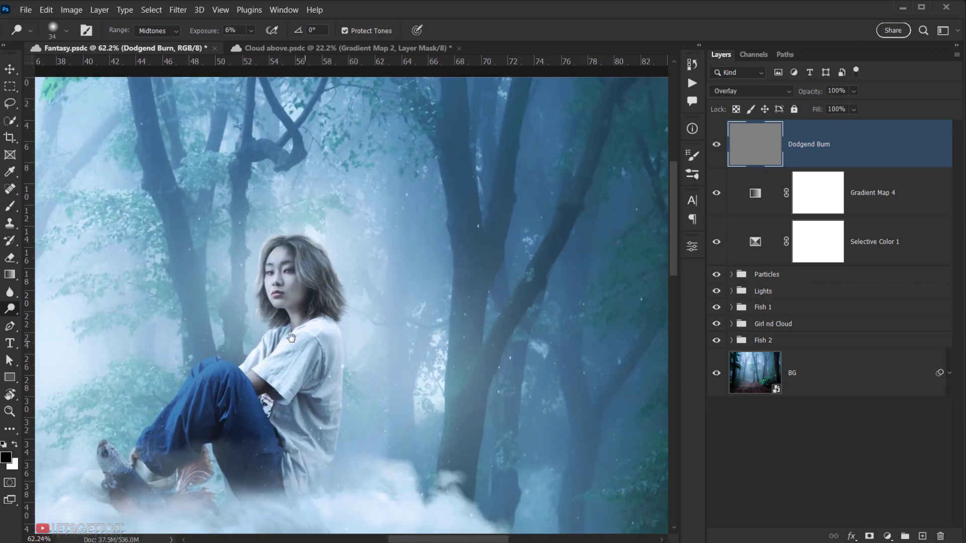
- Enlarge the Dodge brush to 52 px and brighten the woman's face with broader strokes
scroll(286, 295, up, 5)
scroll(286, 295, up, 5)
mouse_move(264, 307)
mouse_down()
mouse_move(293, 308)
mouse_move(314, 327)
mouse_move(296, 360)
mouse_move(319, 370)
mouse_move(212, 322)
mouse_move(235, 297)
mouse_up()
scroll(297, 359, down, 6)
scroll(262, 246, up, 6)
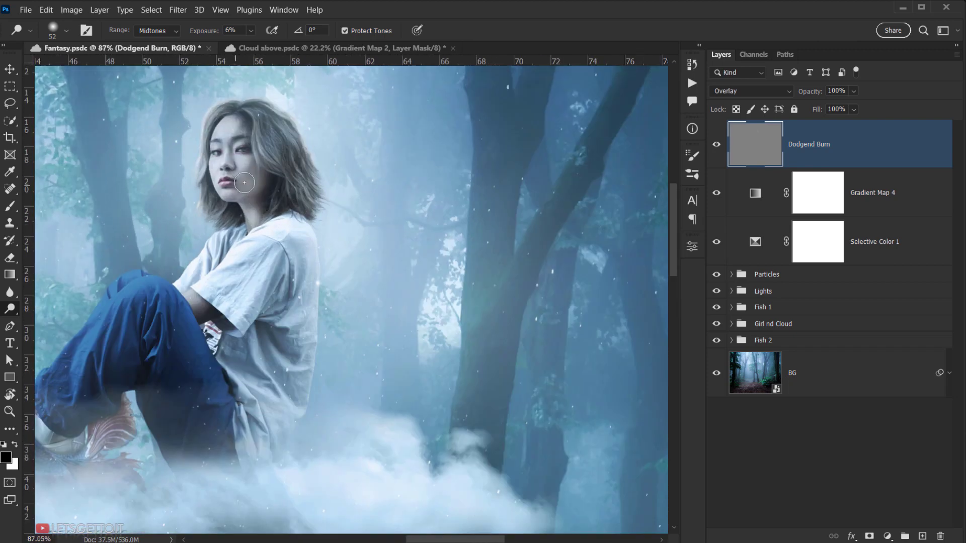
- Dodge the shaded jaw and neck of the woman with a 68 px brush
scroll(262, 246, up, 2)
drag(272, 218, 288, 219)
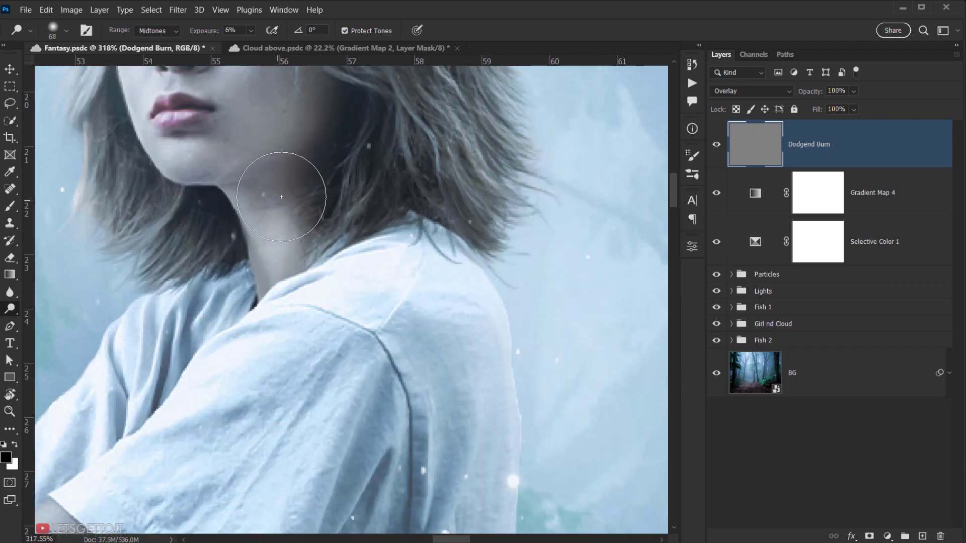
scroll(289, 189, down, 6)
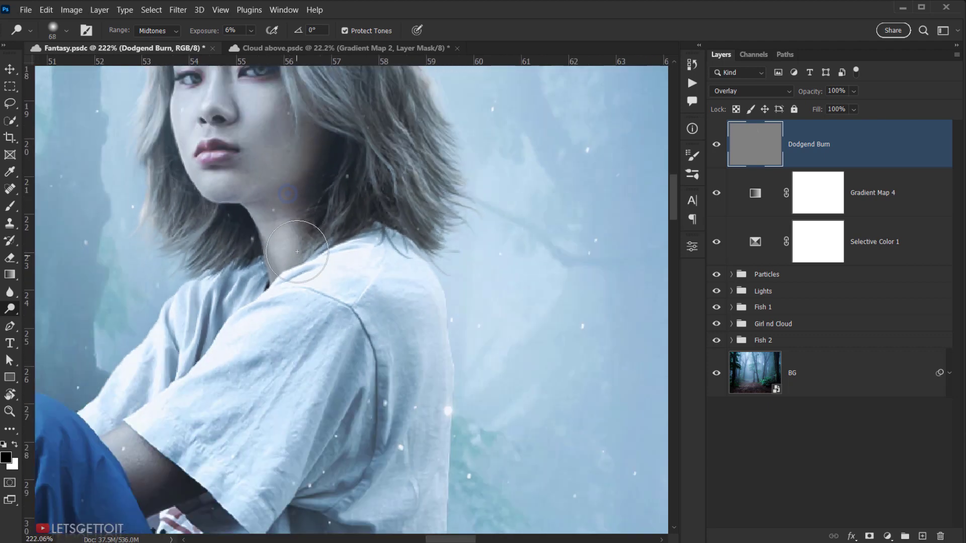
drag(297, 259, 322, 244)
- Dodge the highlight at the upper part of the large fish's eye with a 58 px brush
drag(327, 339, 351, 101)
drag(265, 284, 603, 237)
scroll(334, 294, up, 5)
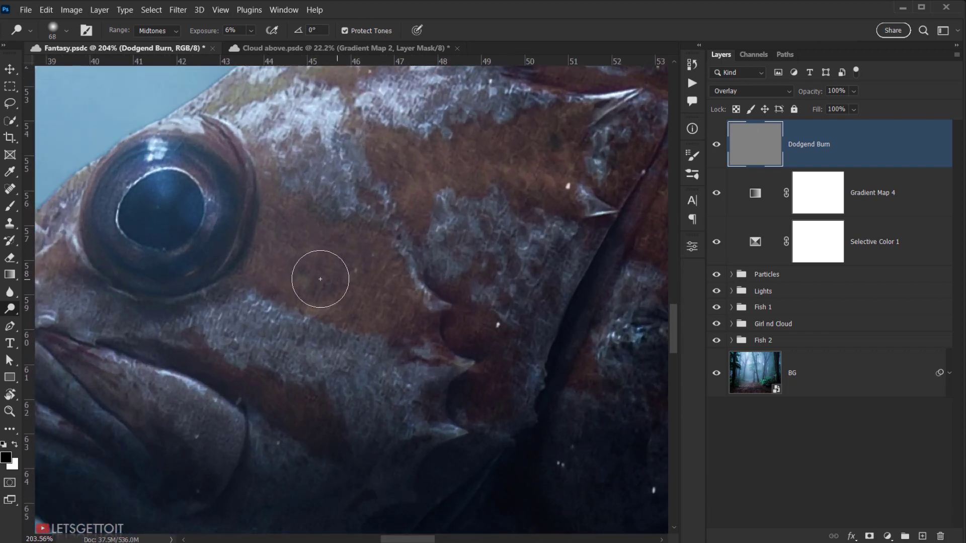
drag(308, 280, 365, 280)
scroll(183, 209, up, 3)
mouse_move(185, 209)
mouse_down()
mouse_move(126, 222)
mouse_move(142, 210)
mouse_up()
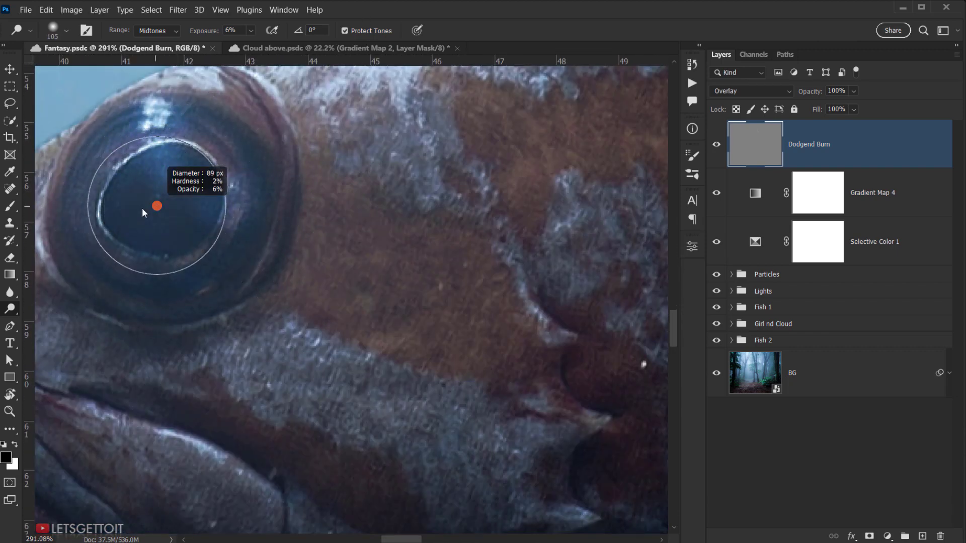
drag(156, 142, 112, 151)
mouse_move(160, 115)
mouse_down()
mouse_move(157, 125)
mouse_move(146, 101)
mouse_move(143, 137)
mouse_up()
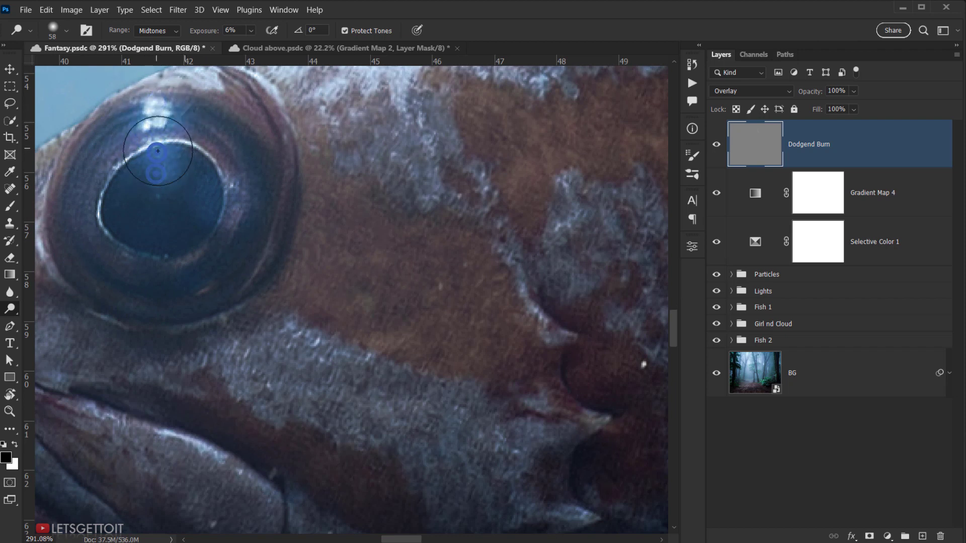
- Enlarge the Dodge brush to 82 px and brighten the pupil of the fish's eye
click(194, 190)
drag(193, 201, 172, 214)
mouse_move(110, 237)
mouse_down()
mouse_move(160, 245)
mouse_move(128, 199)
mouse_up()
click(128, 219)
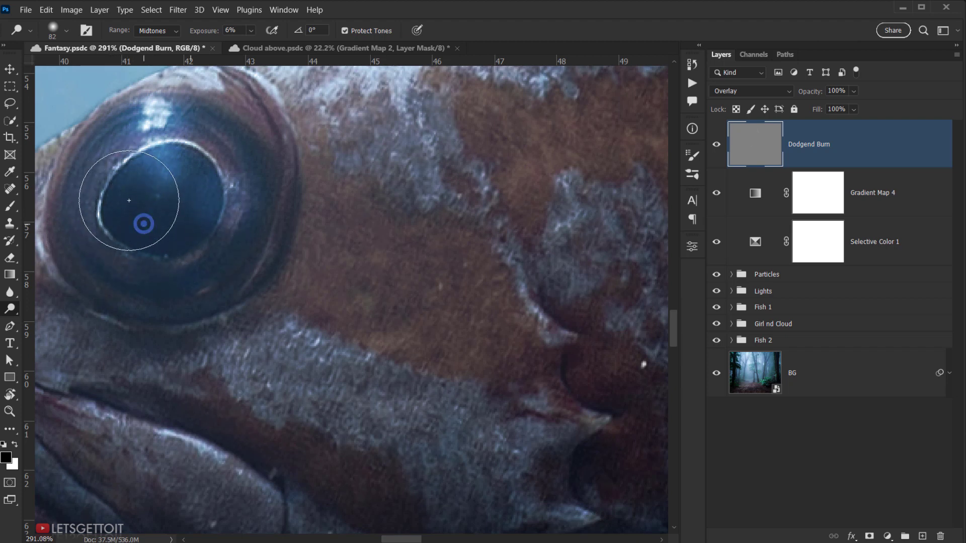
- Dodge the ring around the fish's pupil with a 55 px brush
drag(123, 161, 92, 176)
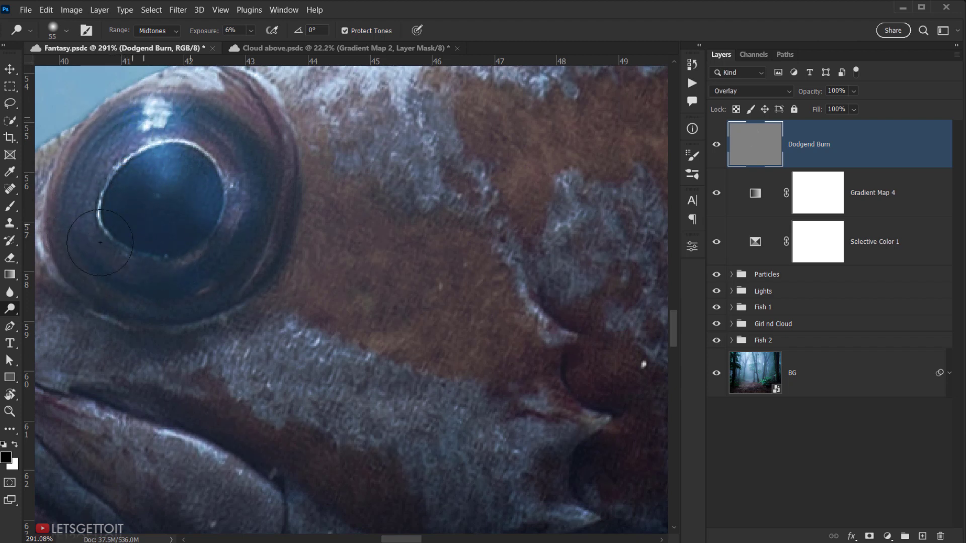
click(231, 152)
click(224, 247)
scroll(224, 247, down, 2)
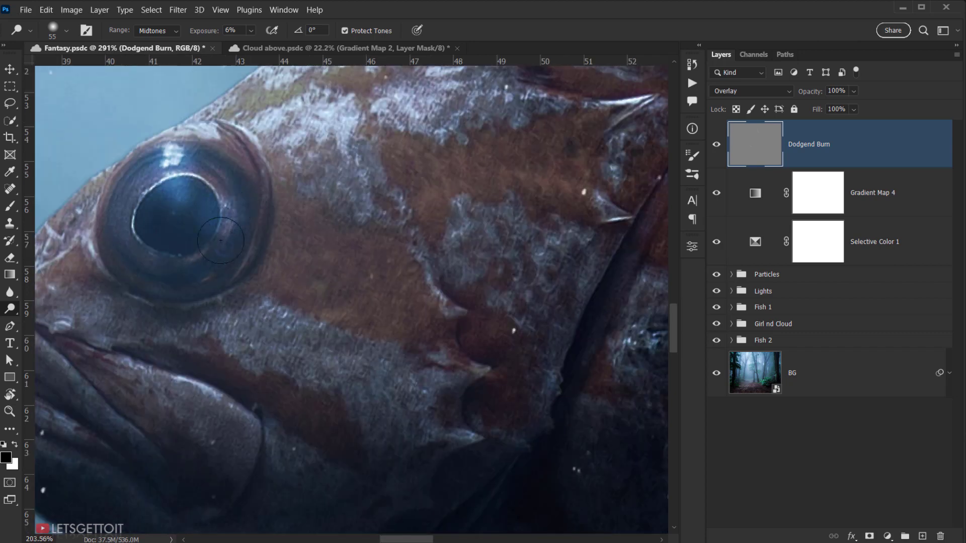
click(221, 214)
scroll(234, 232, down, 5)
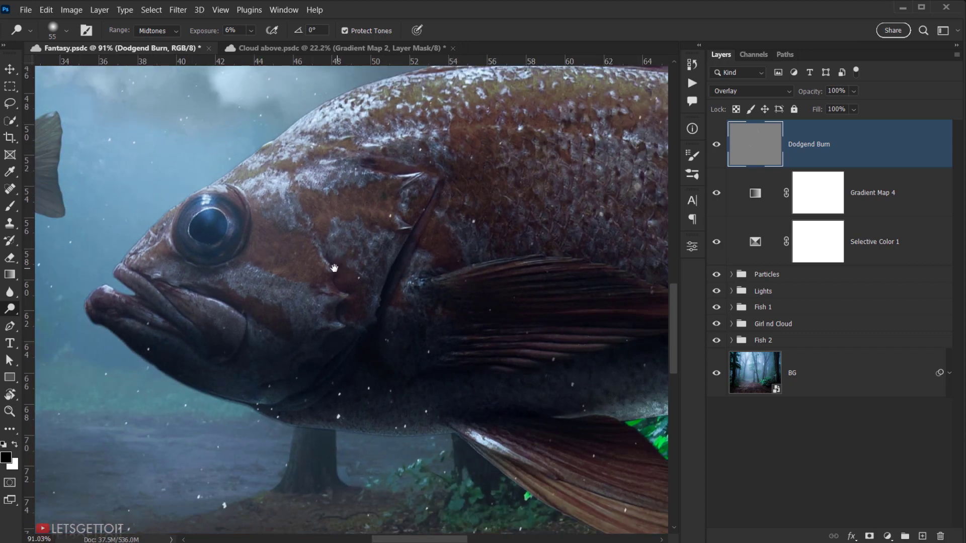
- Dodge the rays of the large fish's pectoral fin with a 115 px brush
mouse_move(334, 270)
mouse_down()
mouse_move(258, 416)
mouse_move(199, 425)
mouse_move(181, 365)
mouse_up()
click(371, 389)
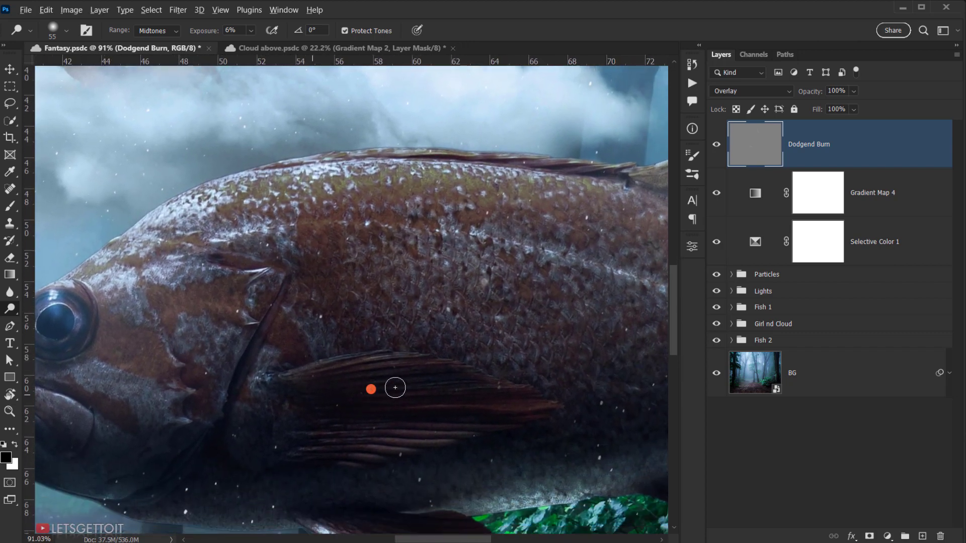
click(382, 381)
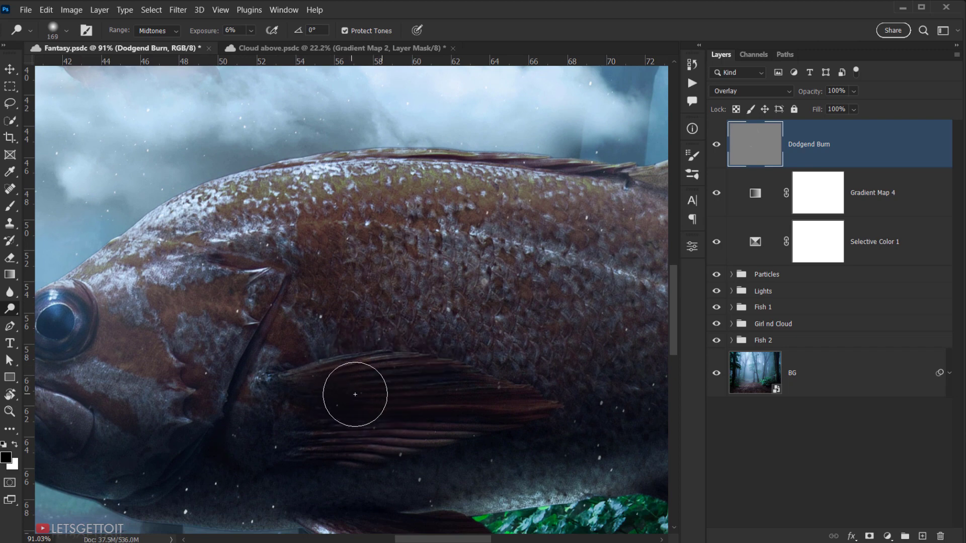
scroll(361, 386, up, 2)
scroll(362, 383, up, 1)
mouse_move(356, 382)
mouse_down()
mouse_move(335, 391)
mouse_move(414, 378)
mouse_up()
drag(351, 367, 402, 366)
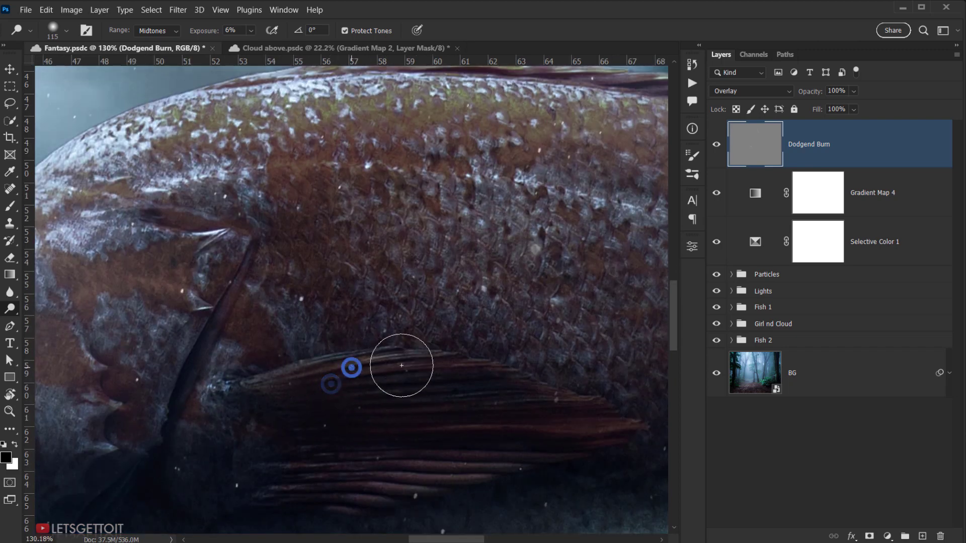
drag(316, 374, 426, 369)
- Enlarge the Dodge brush to 206 px and brighten the large fish's pelvic fin below the belly
drag(468, 405, 397, 317)
mouse_move(300, 393)
mouse_down()
mouse_move(352, 390)
mouse_move(338, 205)
mouse_up()
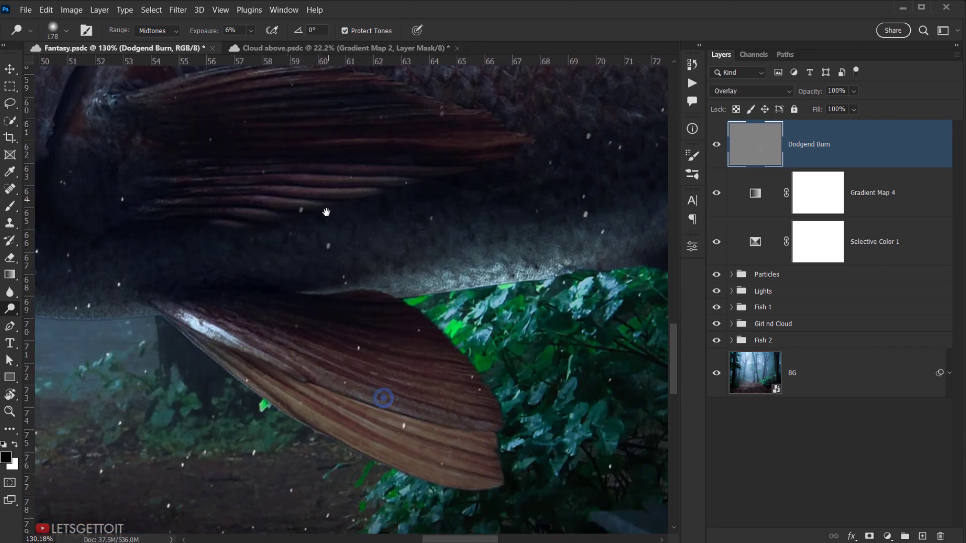
mouse_move(280, 335)
mouse_down()
mouse_move(272, 361)
mouse_move(263, 336)
mouse_move(405, 418)
mouse_up()
mouse_move(358, 395)
mouse_down()
mouse_move(436, 433)
mouse_move(439, 418)
mouse_up()
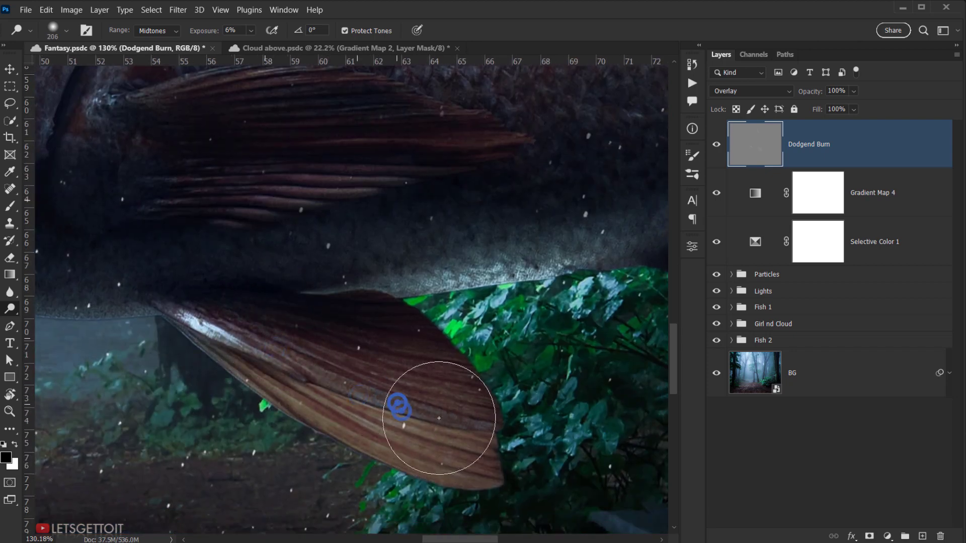
- Dodge the large fish's anal fin near the tail with a 180 px brush
mouse_move(370, 378)
mouse_down()
mouse_move(389, 377)
mouse_move(151, 379)
mouse_up()
scroll(342, 368, down, 5)
drag(457, 334, 445, 334)
mouse_move(427, 327)
mouse_down()
mouse_move(455, 337)
mouse_move(449, 343)
mouse_up()
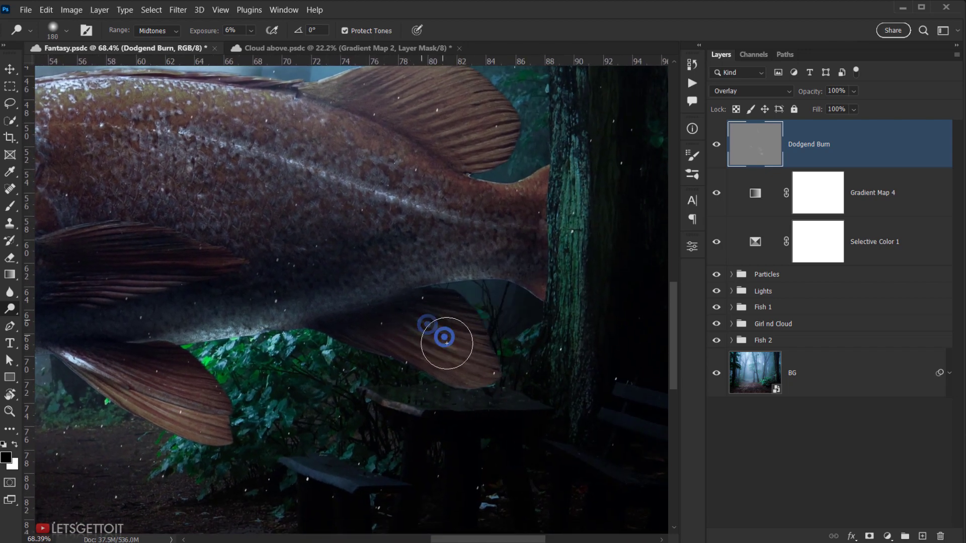
- Dodge the rays of the large fish's rear dorsal fin
drag(391, 322, 453, 477)
drag(487, 310, 503, 311)
mouse_move(480, 230)
mouse_down()
mouse_move(462, 217)
mouse_move(502, 242)
mouse_move(487, 243)
mouse_up()
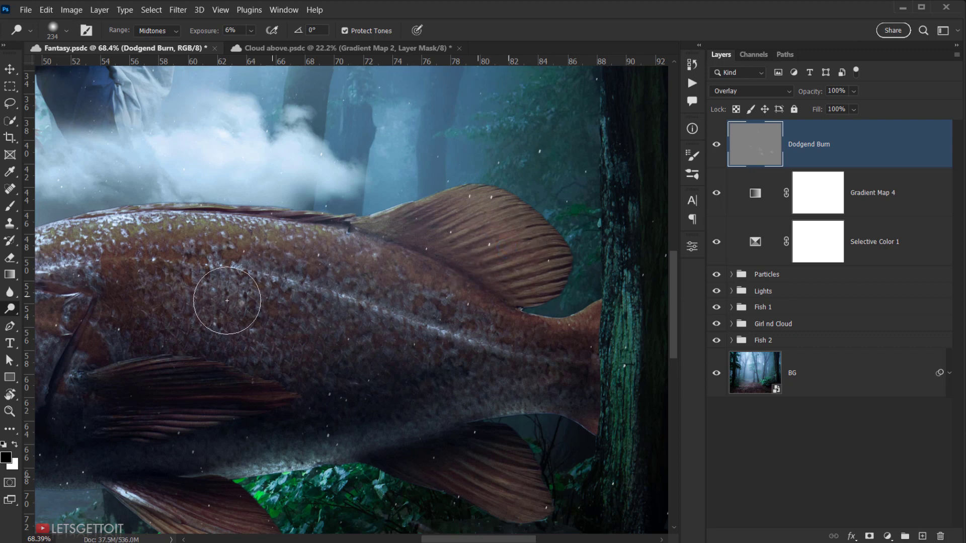
- Dodge the scales along the large fish's flank, lateral line and pectoral fin area, starting with a 234 px brush
drag(204, 309, 521, 309)
mouse_move(281, 283)
mouse_down()
mouse_move(262, 263)
mouse_move(324, 258)
mouse_up()
mouse_move(369, 255)
mouse_down()
mouse_move(504, 278)
mouse_move(563, 303)
mouse_move(297, 302)
mouse_move(321, 293)
mouse_move(493, 333)
mouse_up()
drag(358, 331, 580, 297)
drag(273, 296, 297, 295)
mouse_move(191, 317)
mouse_down()
mouse_move(295, 347)
mouse_move(291, 365)
mouse_up()
mouse_move(258, 345)
mouse_down()
mouse_move(237, 348)
mouse_move(244, 366)
mouse_move(204, 364)
mouse_move(214, 335)
mouse_up()
mouse_move(245, 369)
mouse_down()
mouse_move(231, 380)
mouse_move(266, 362)
mouse_move(300, 366)
mouse_move(241, 338)
mouse_move(291, 351)
mouse_move(256, 364)
mouse_up()
- Toggle the Dodgend Burn layer's visibility to compare the whole composite before and after dodging
scroll(256, 364, down, 8)
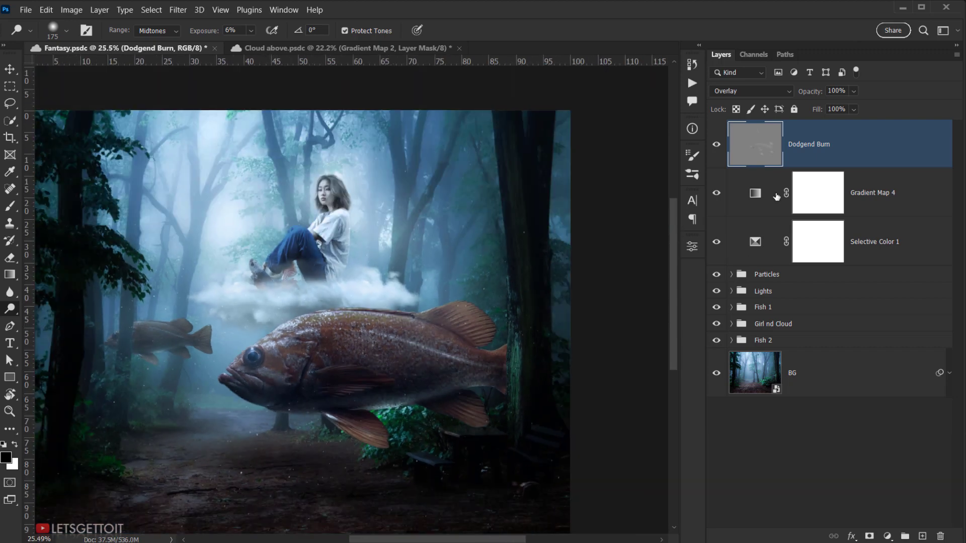
click(721, 145)
click(721, 146)
click(721, 146)
click(721, 146)
- Dodge the large fish's flank with a 510 px brush and the tree bark beside its tail with a much smaller brush
scroll(362, 337, up, 3)
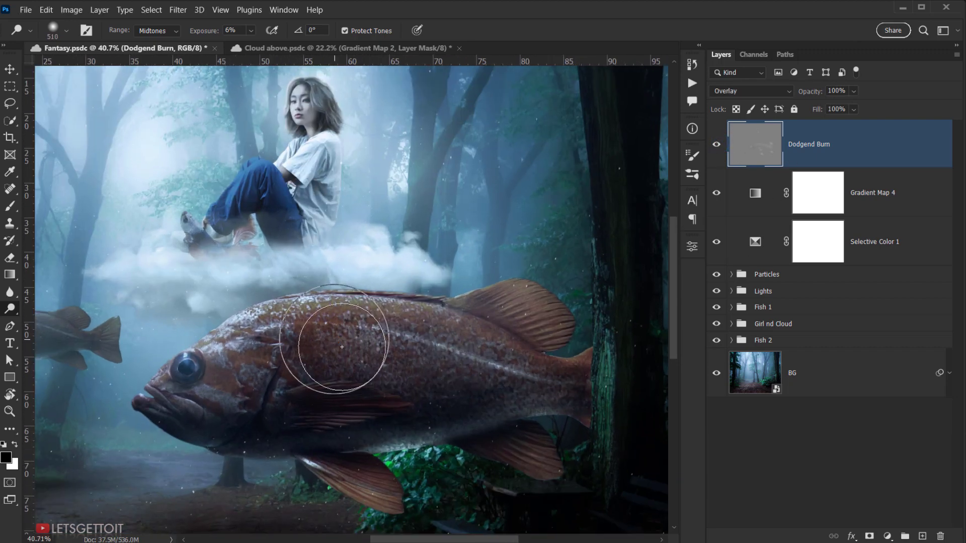
mouse_move(335, 345)
mouse_down()
mouse_move(496, 371)
mouse_move(313, 347)
mouse_up()
alt+right_click(563, 369)
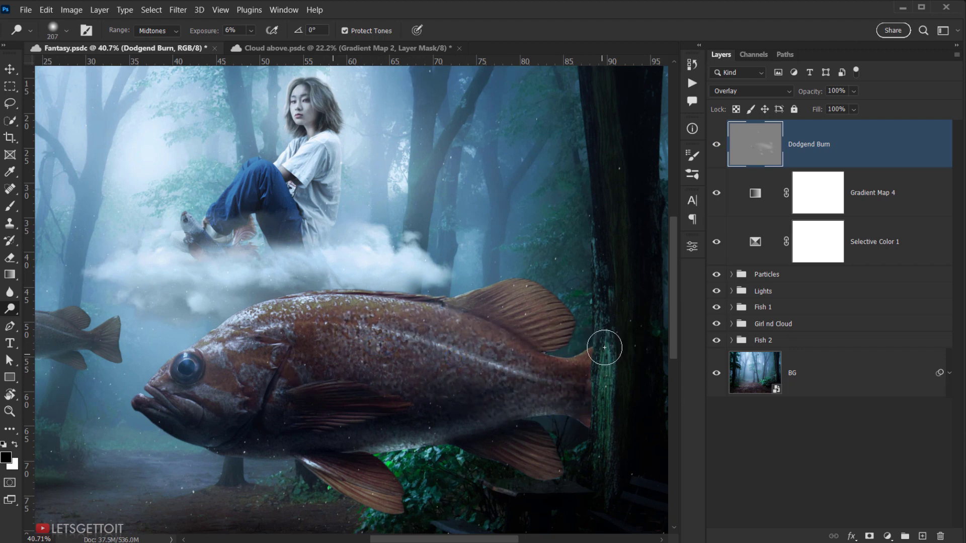
alt+right_click(604, 285)
mouse_move(601, 233)
mouse_down()
mouse_move(614, 324)
mouse_move(606, 377)
mouse_up()
- Dodge the body, tail and fins of the small background fish, reducing the brush from 94 px to about 62 px
alt+scroll(628, 353, down, 5)
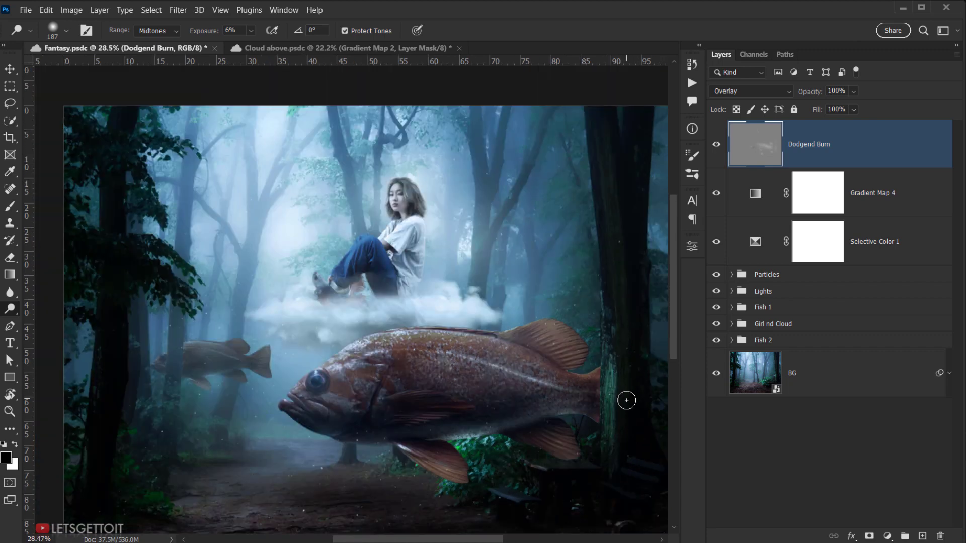
alt+scroll(377, 322, up, 10)
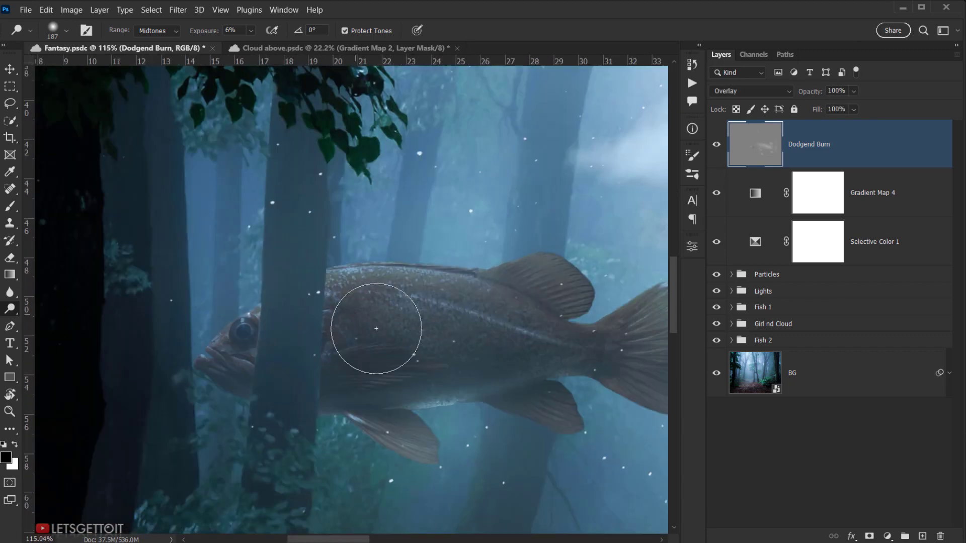
drag(524, 338, 421, 356)
alt+right_click(470, 350)
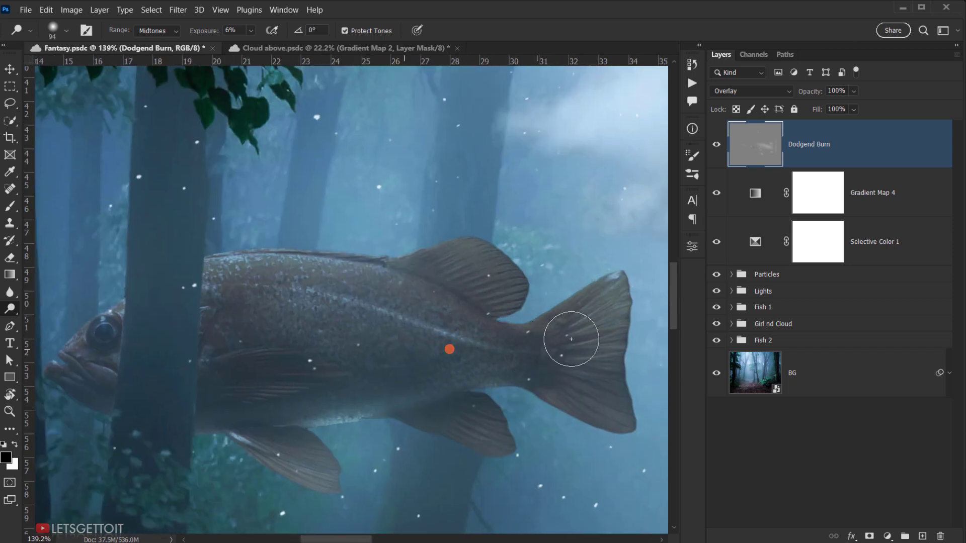
alt+right_click(492, 301)
alt+right_click(486, 437)
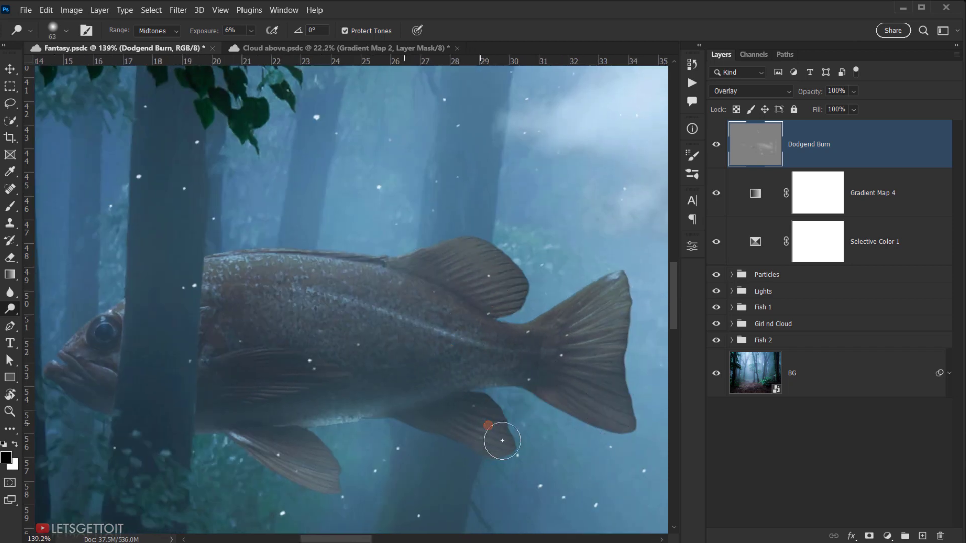
- Dodge the background fish's eye with a 48 px brush and its mouth with a brush reduced to 16 px
alt+scroll(270, 344, up, 3)
alt+scroll(270, 343, up, 1)
alt+right_click(250, 334)
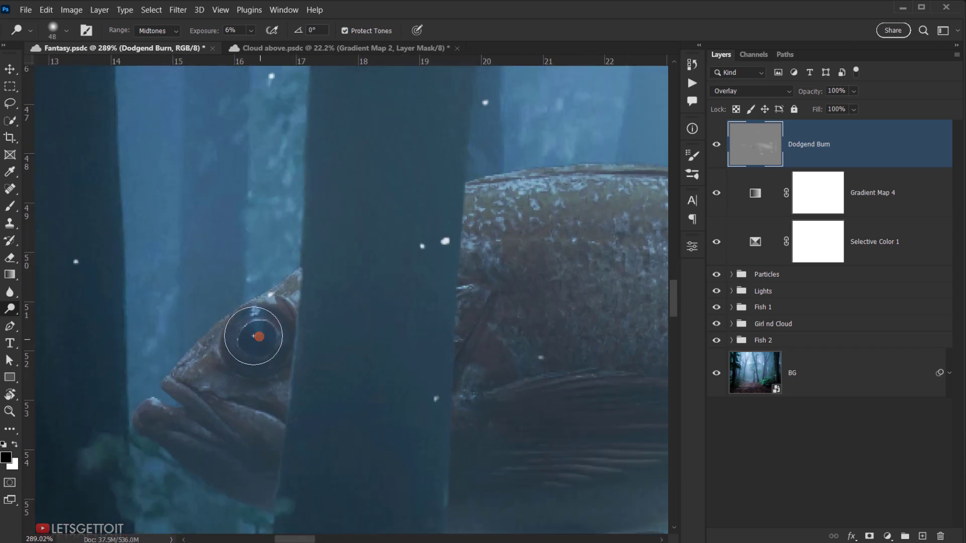
alt+right_click(246, 322)
alt+right_click(201, 402)
alt+right_click(179, 385)
- Switch the Dodgend Burn layer off and on to judge the dodging on both fish in the full image
scroll(217, 443, down, 10)
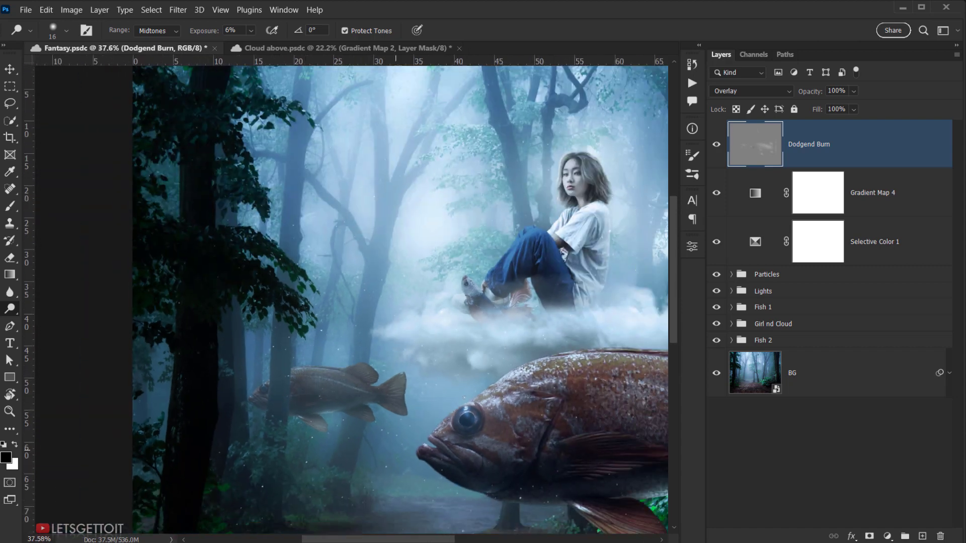
scroll(265, 309, down, 4)
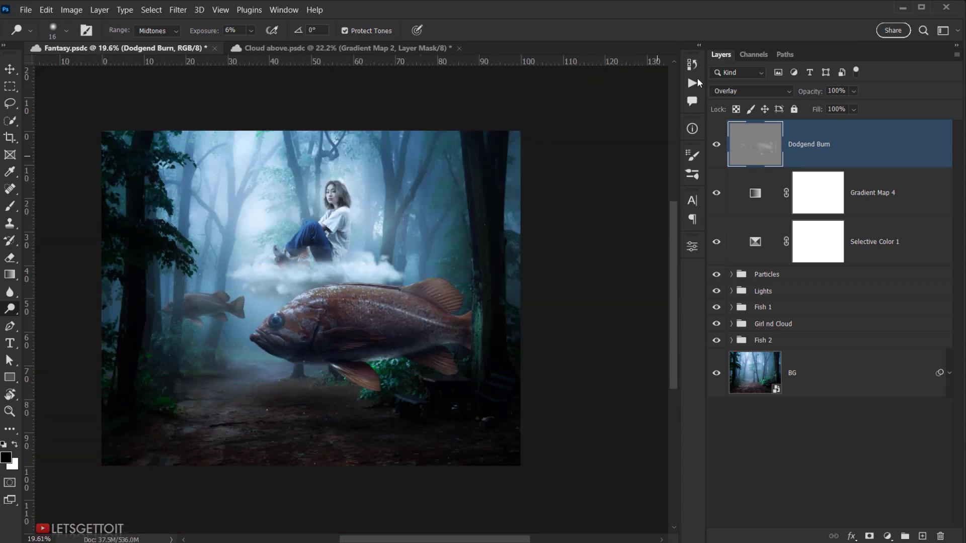
click(717, 144)
click(718, 143)
click(718, 143)
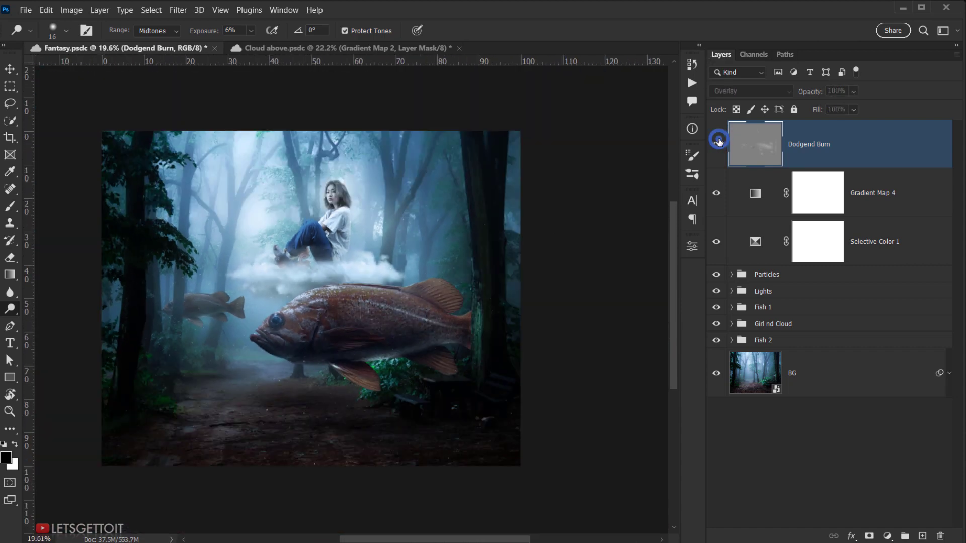
click(718, 143)
click(718, 143)
click(718, 146)
- Lower the Dodgend Burn layer's opacity to 60% and toggle its visibility to compare the overall effect
scroll(208, 342, up, 6)
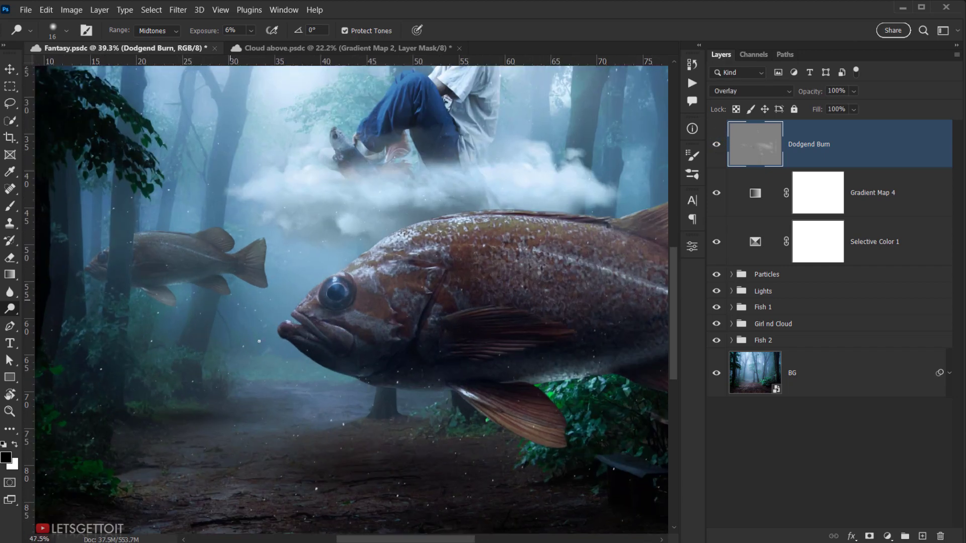
scroll(276, 311, down, 4)
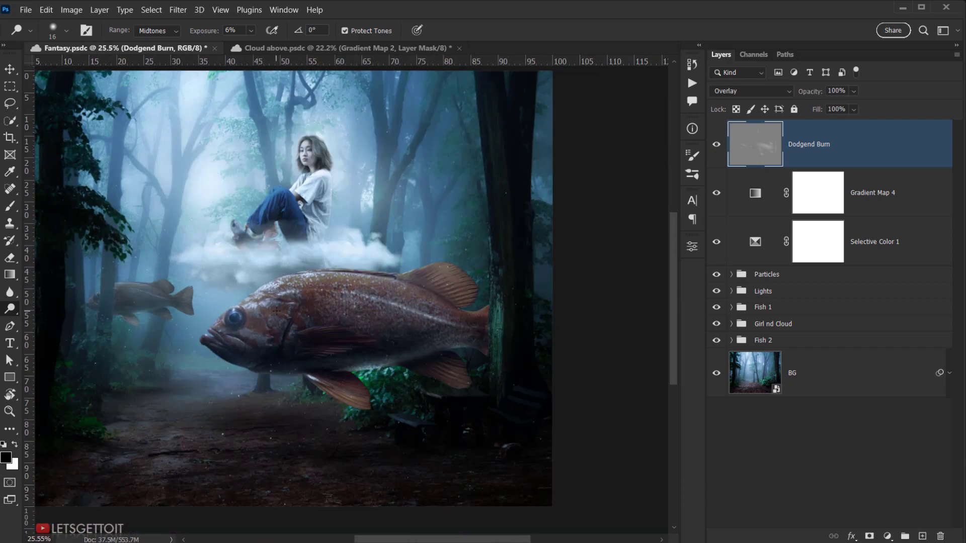
scroll(276, 311, up, 1)
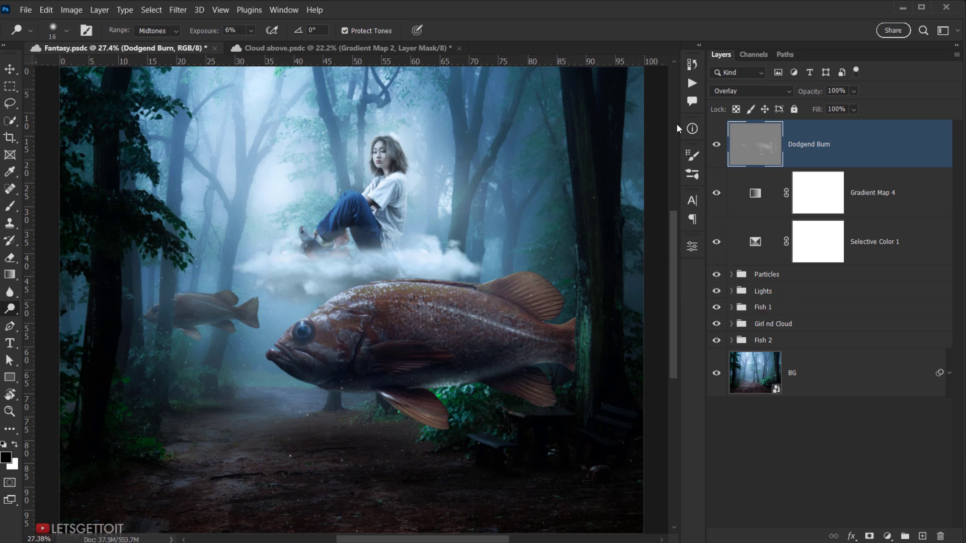
click(713, 149)
click(713, 150)
click(714, 151)
click(715, 151)
click(716, 150)
click(717, 150)
click(717, 151)
click(717, 150)
click(717, 151)
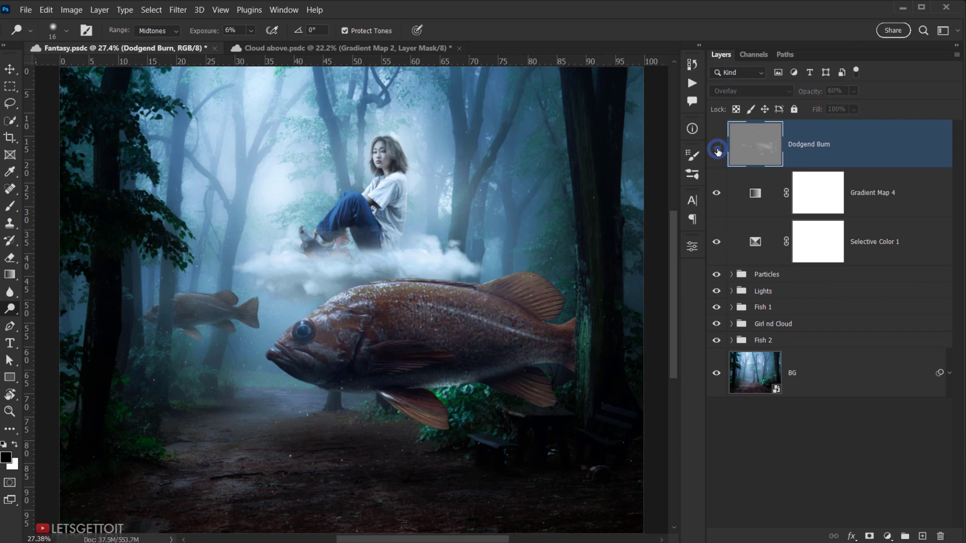
click(717, 151)
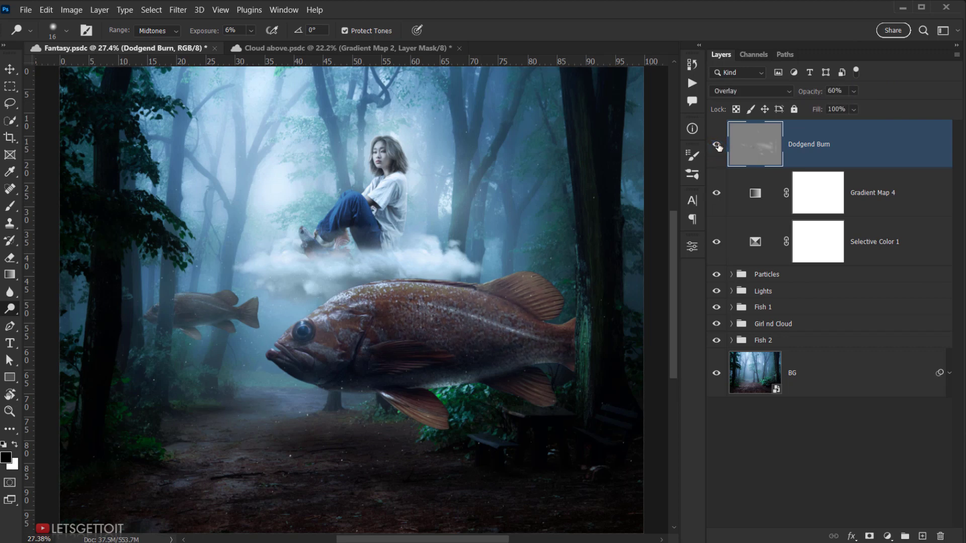
click(717, 147)
click(717, 146)
click(717, 147)
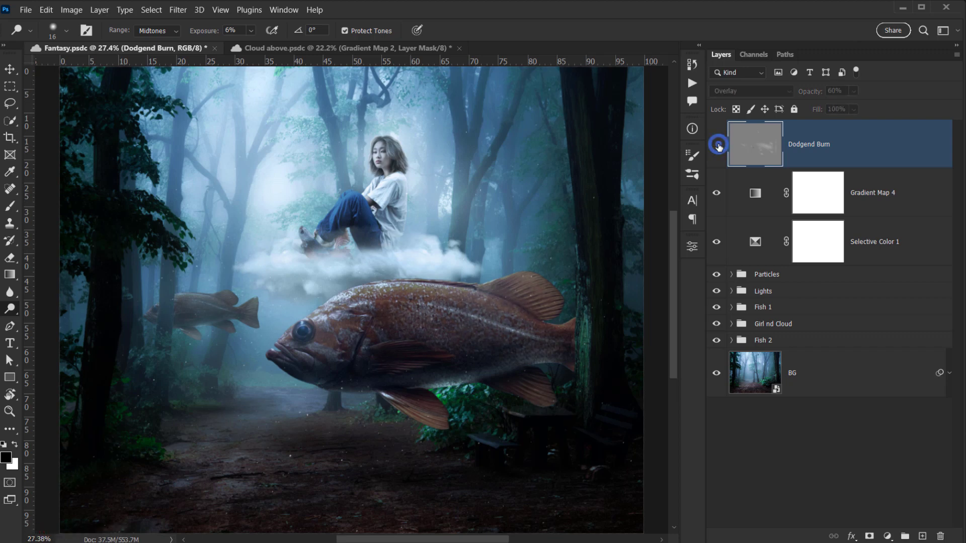
click(718, 146)
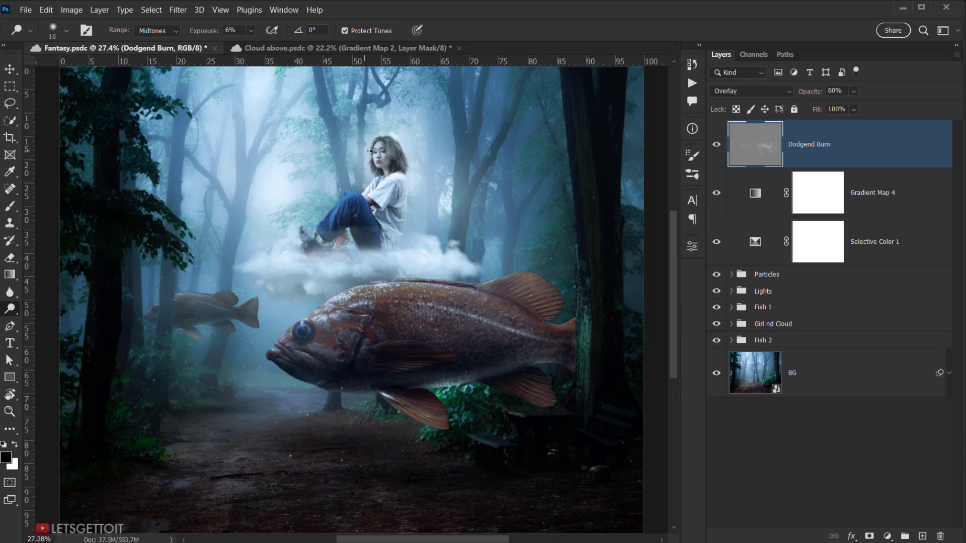
- Examine the seated woman up close with the Dodgend Burn layer shown and hidden
scroll(375, 151, up, 5)
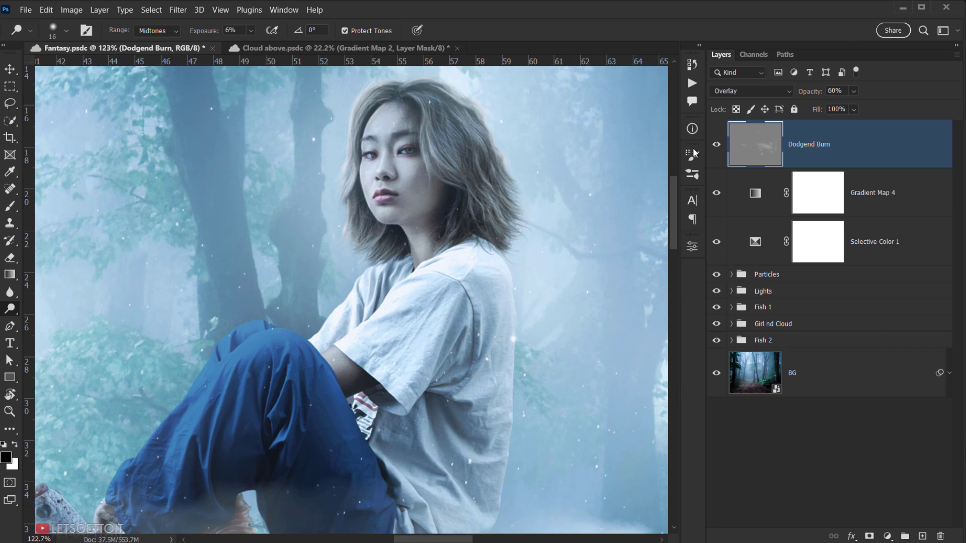
click(718, 145)
click(718, 146)
click(717, 147)
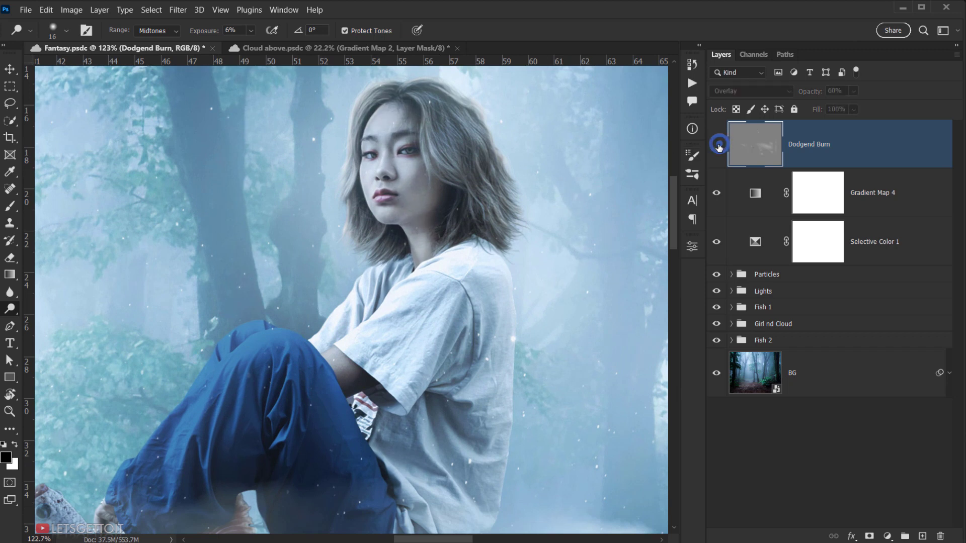
click(717, 146)
- Set the Dodgend Burn layer's opacity to 50% and compare the woman with the layer off and on
click(854, 91)
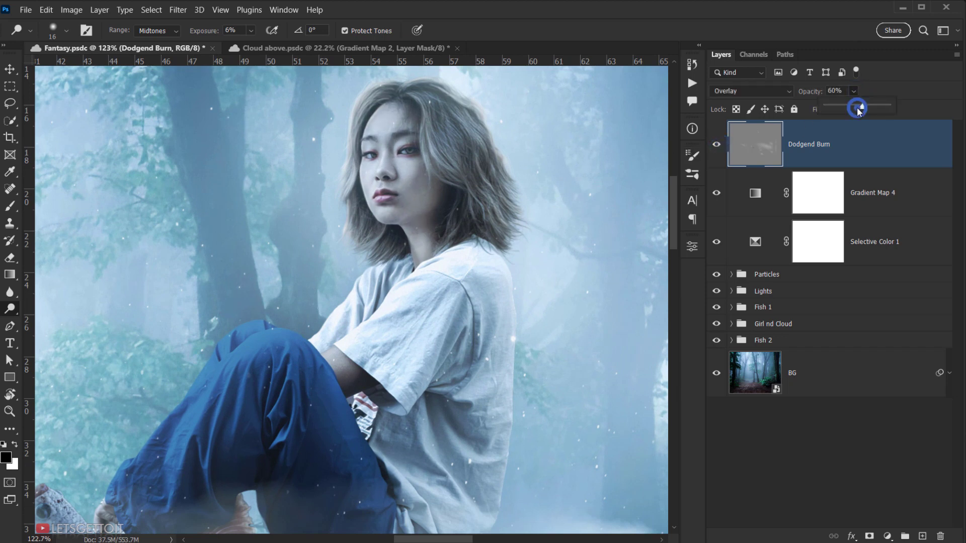
click(716, 145)
click(716, 145)
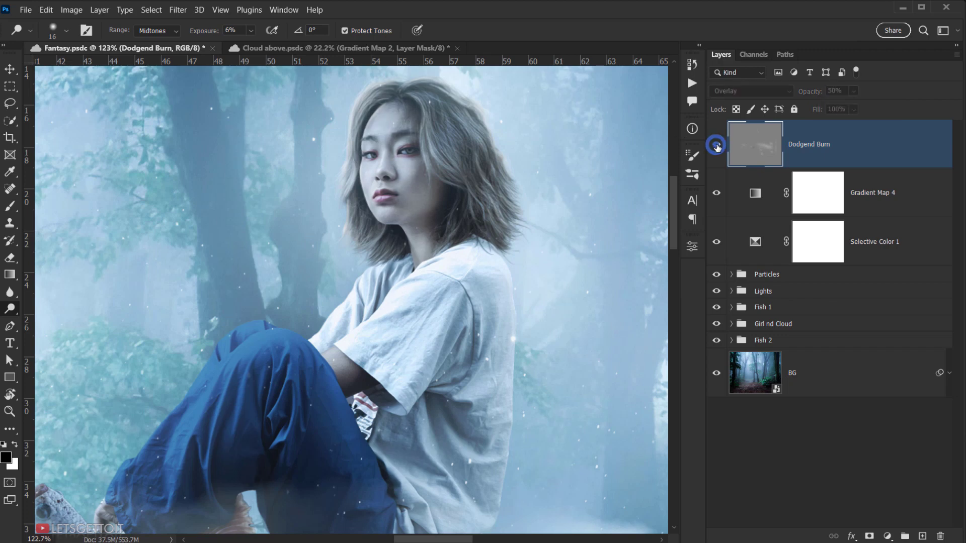
click(716, 145)
- Stamp all visible layers into a new merged layer above the Dodgend Burn layer
drag(510, 228, 457, 212)
key(ctrl+0)
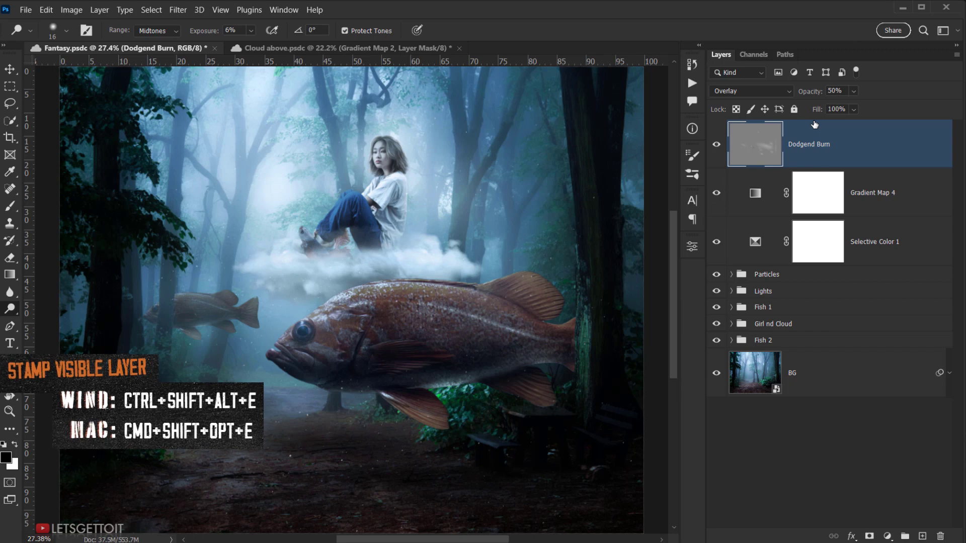
key(ctrl+shift+alt+e)
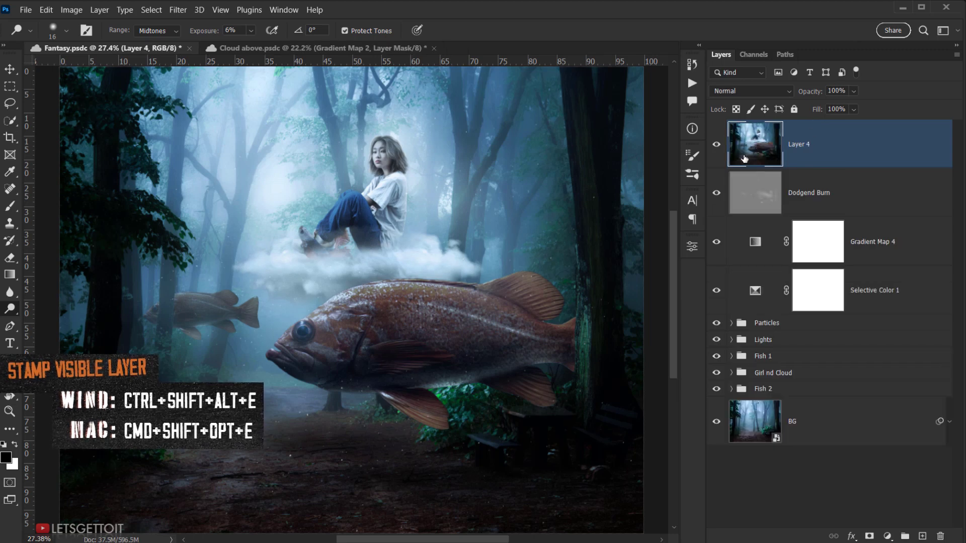
- Shift the stamped layer aside with the Move tool to check that it holds a merged copy of the composite
scroll(459, 270, down, 4)
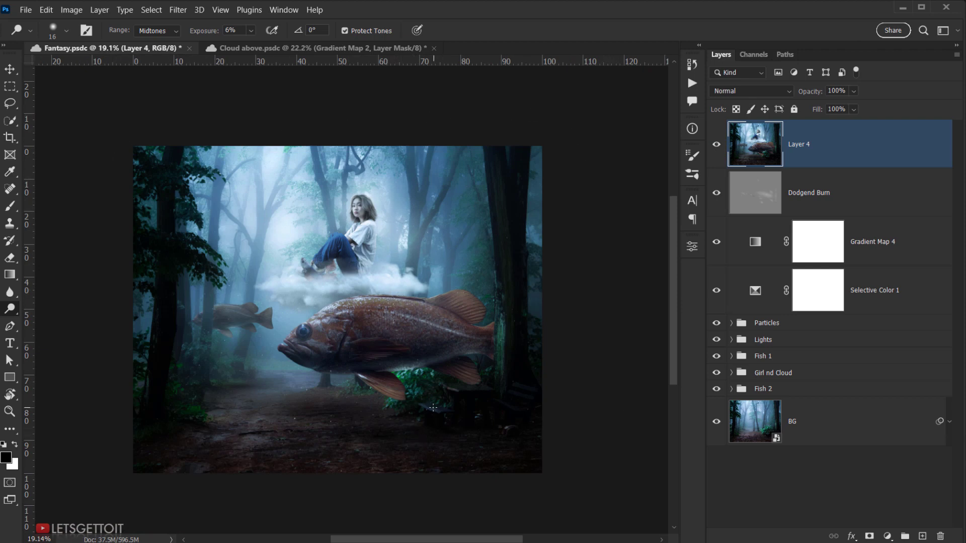
key(v)
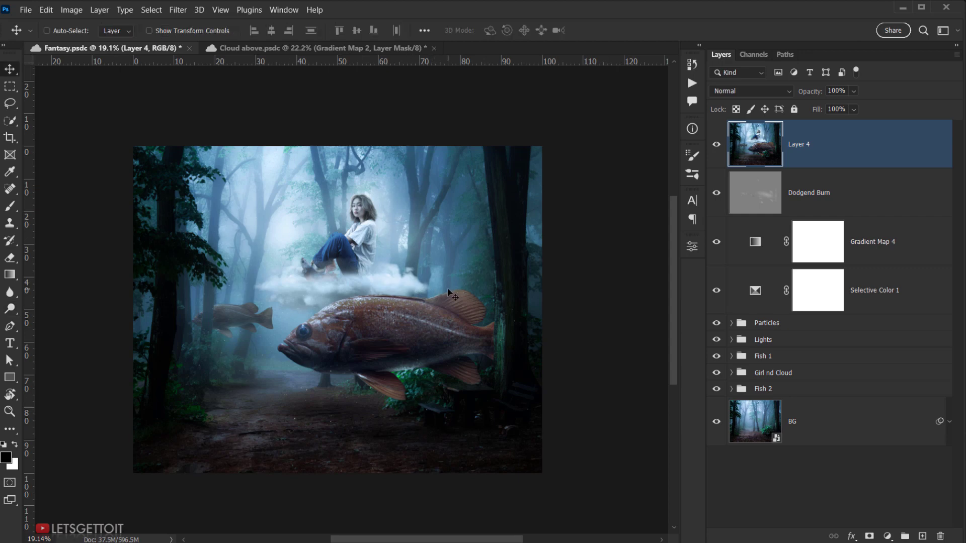
drag(448, 291, 621, 349)
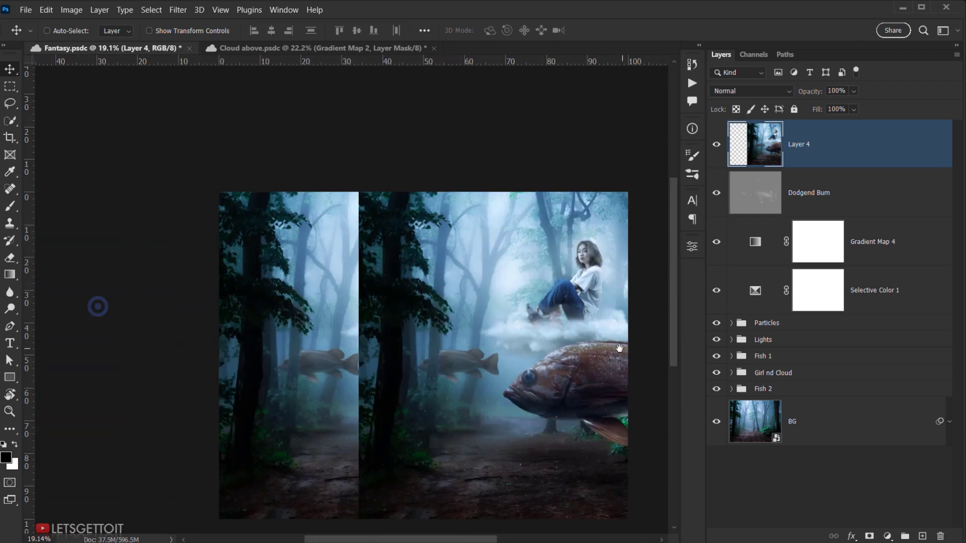
drag(468, 363, 401, 303)
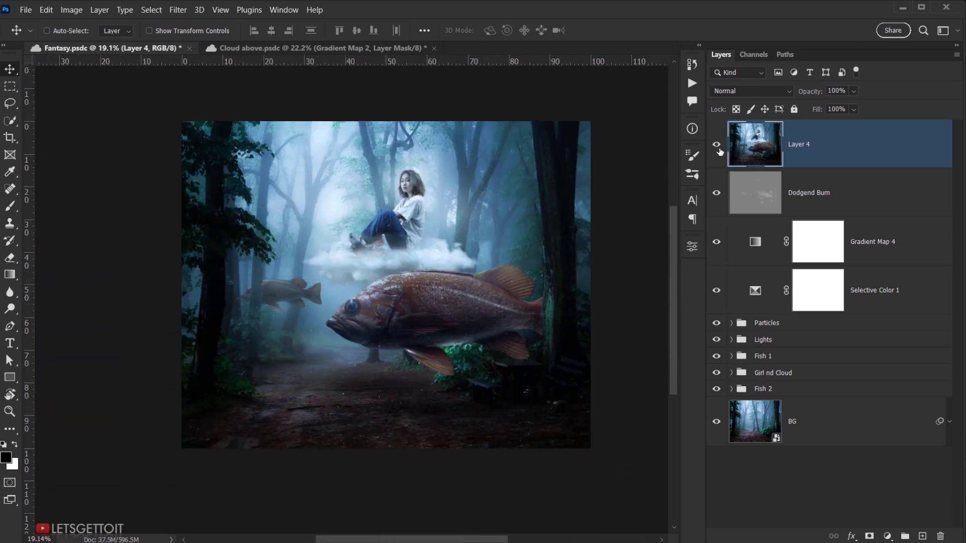
- Toggle the stamped Layer 4 off and on, delete it to see the composite without it, and undo the deletion
click(718, 148)
click(718, 147)
key(Delete)
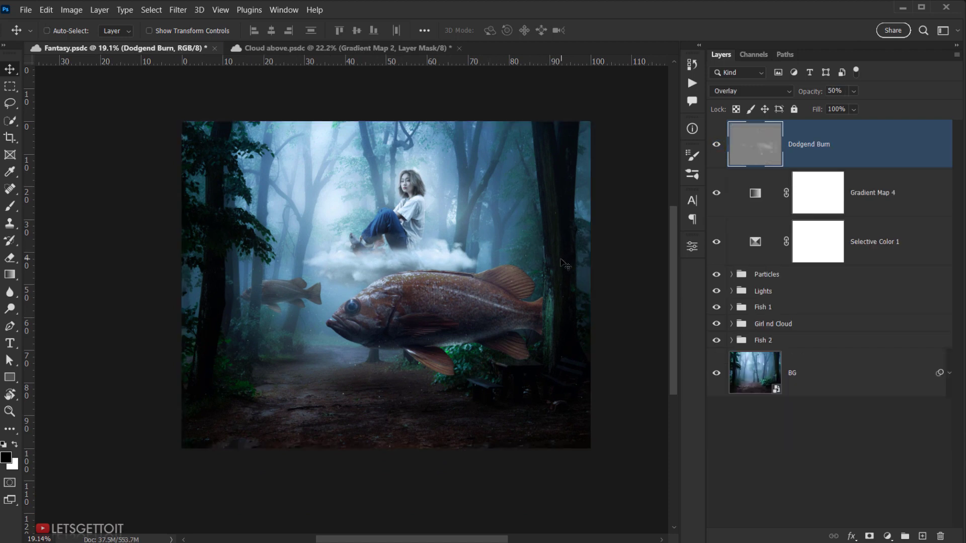
key(ctrl+z)
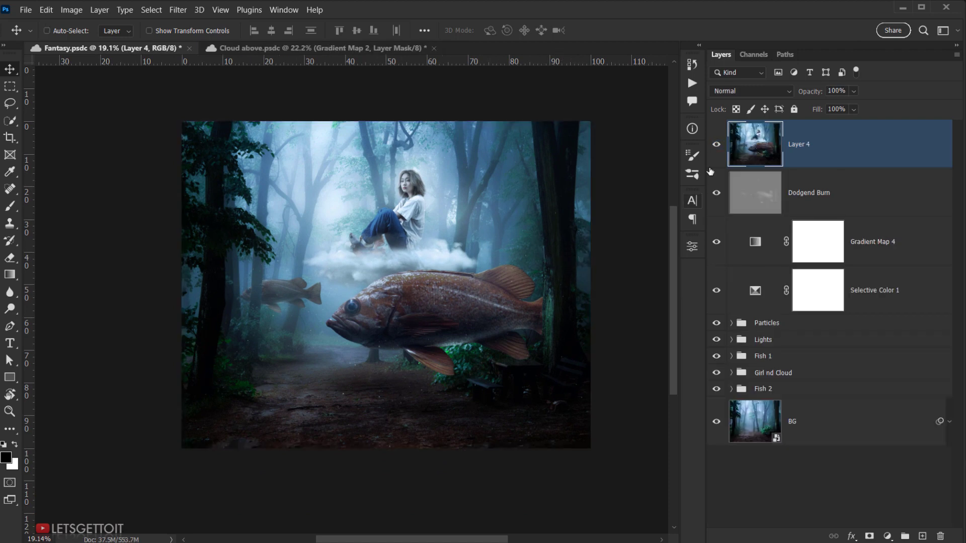
click(723, 150)
click(722, 150)
- Open the Camera Raw Filter on Layer 4 and set Temperature to +2 and Tint to -7
drag(453, 295, 446, 316)
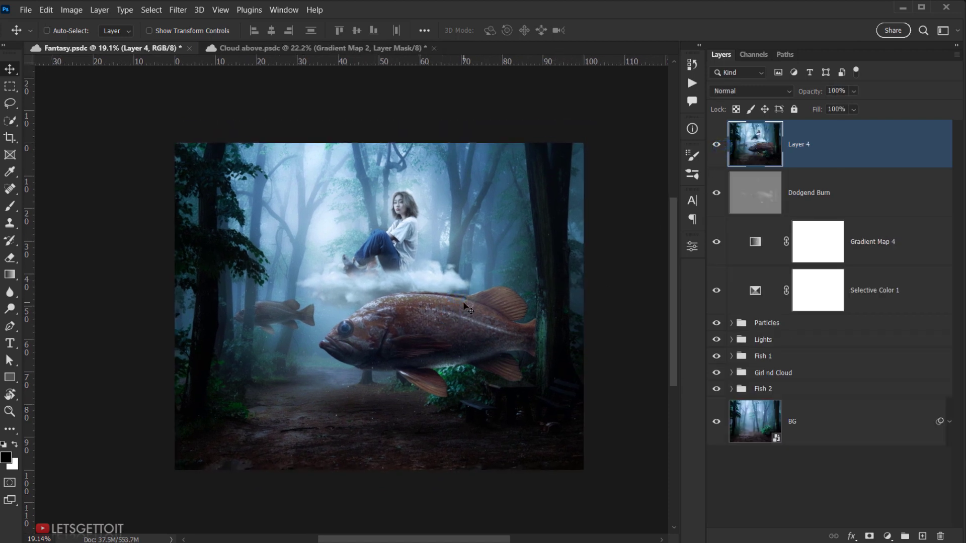
scroll(468, 308, up, 1)
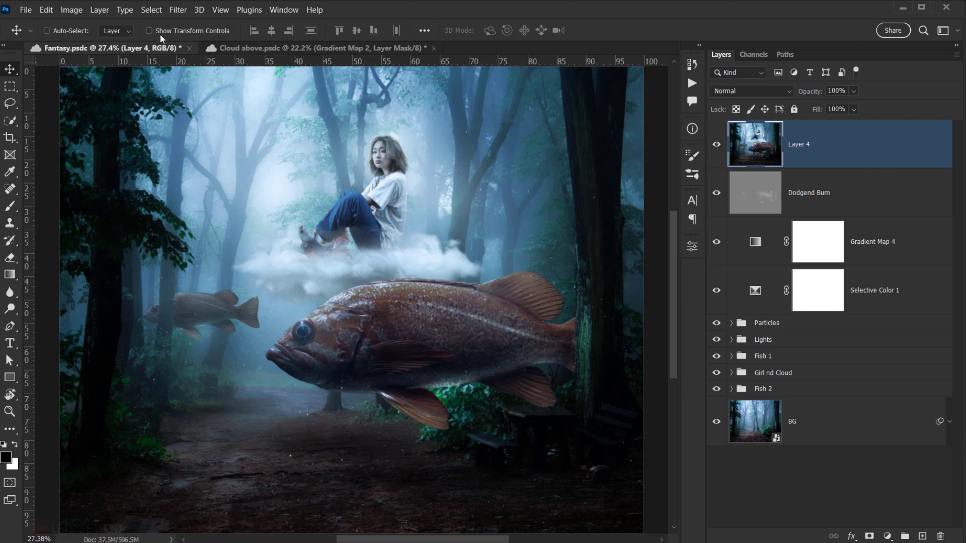
click(169, 13)
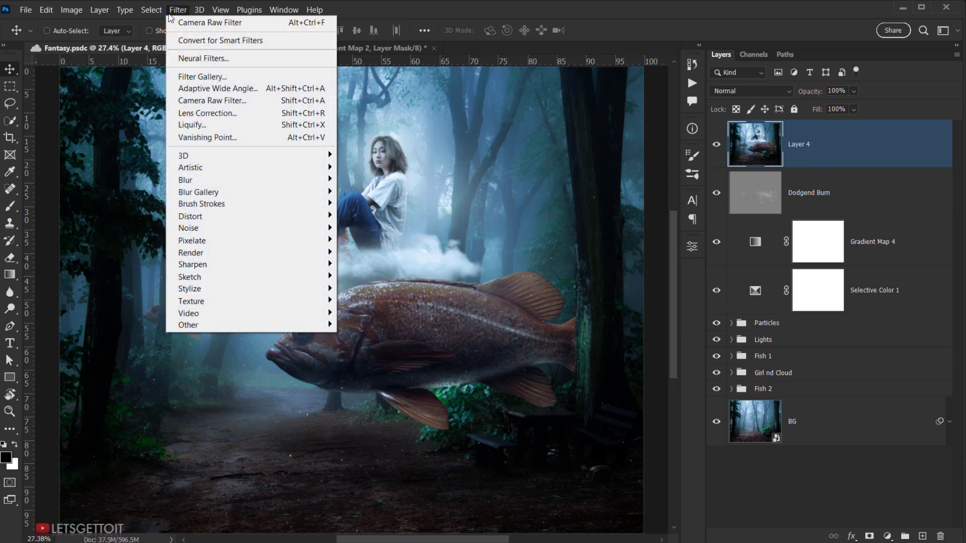
click(226, 100)
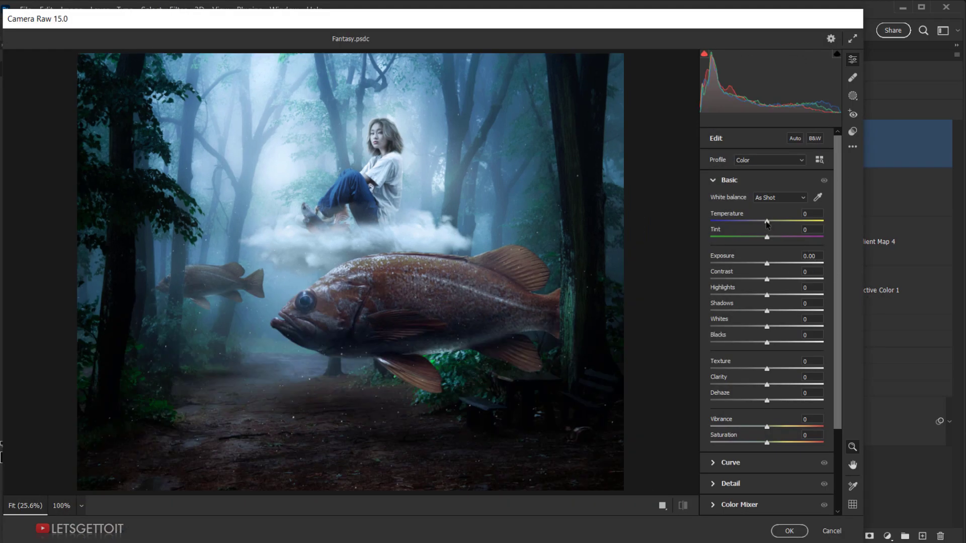
drag(763, 223, 767, 227)
drag(767, 238, 763, 238)
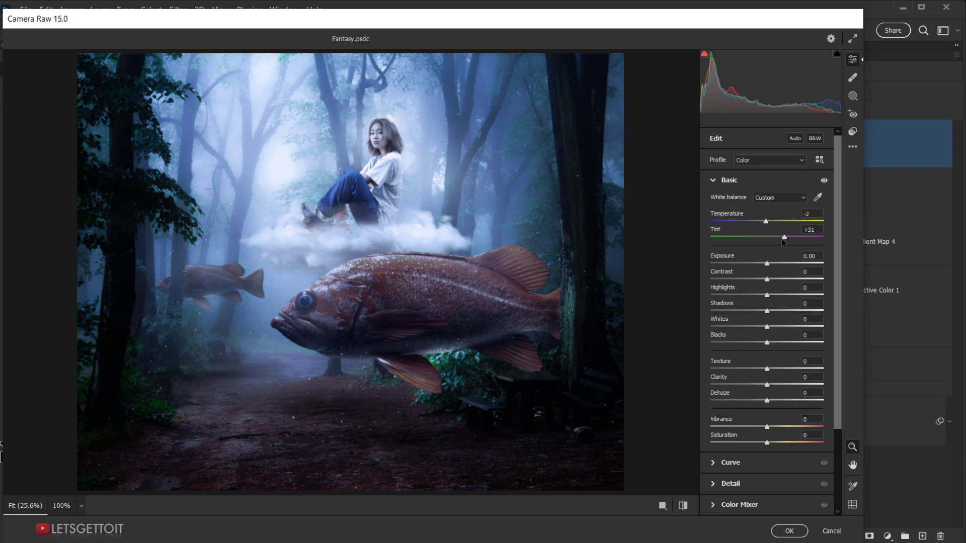
drag(783, 243, 770, 223)
- Set the Camera Raw Exposure to -0.25, Contrast to -6, Highlights to +1 and Shadows to +10
drag(767, 265, 760, 280)
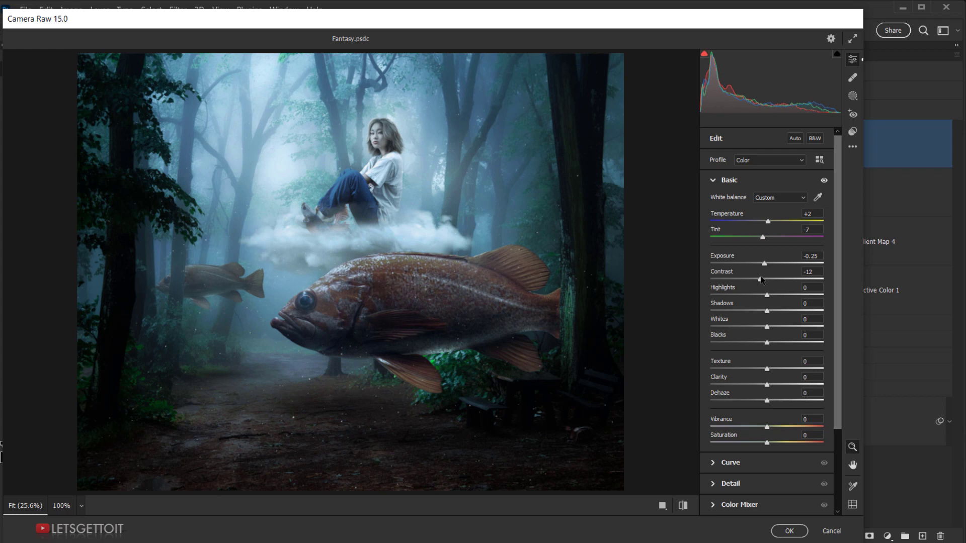
mouse_move(763, 280)
mouse_down()
mouse_move(778, 298)
mouse_move(770, 297)
mouse_up()
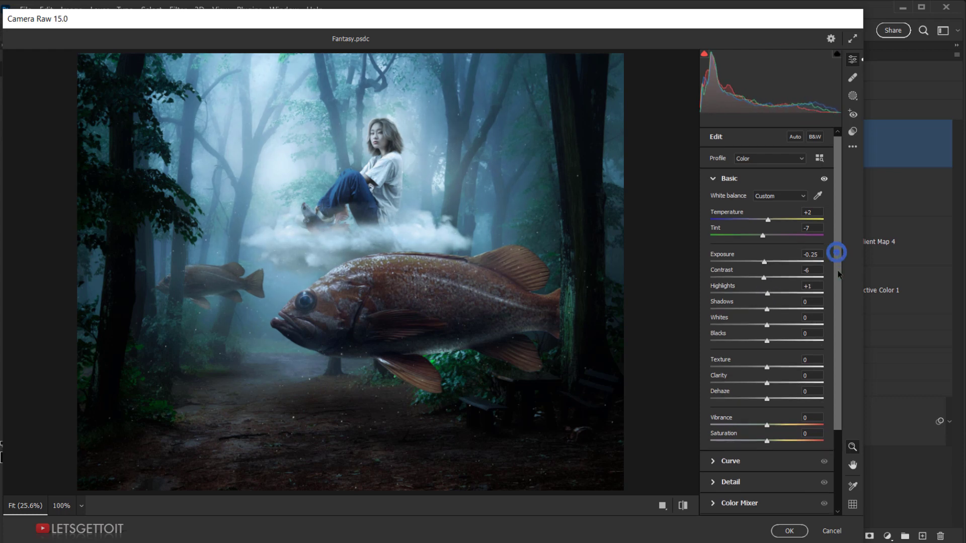
scroll(837, 254, down, 2)
drag(766, 261, 774, 260)
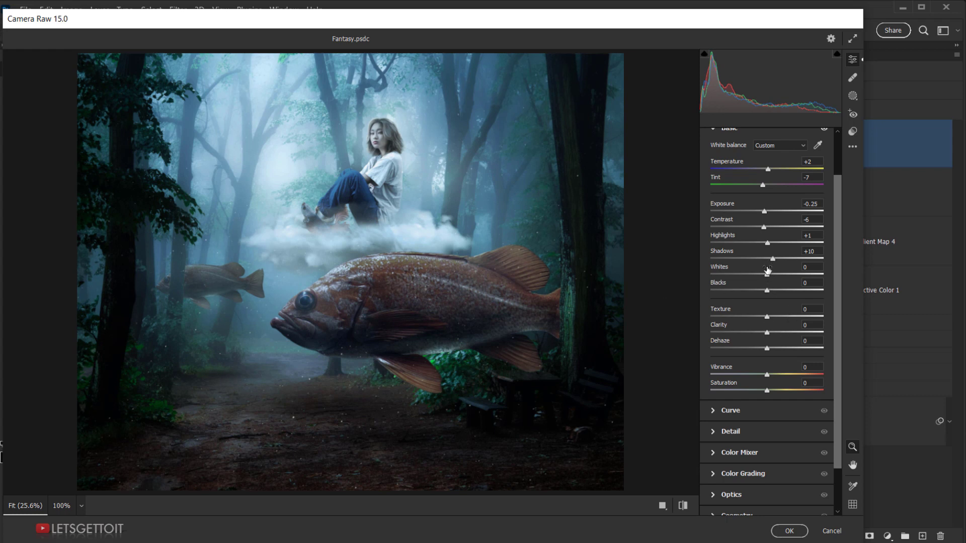
- Set the Camera Raw Clarity to +10 and Vibrance to +7
drag(837, 266, 838, 291)
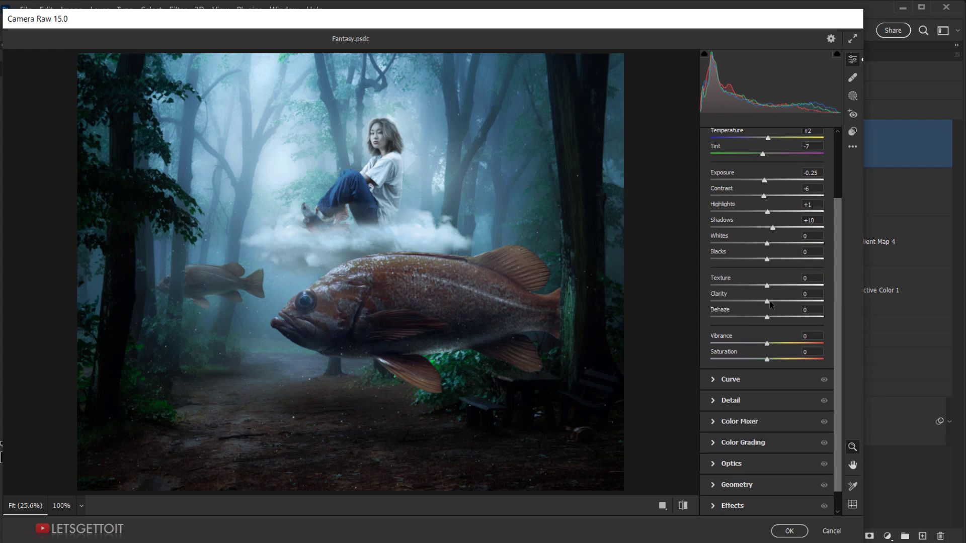
drag(769, 301, 774, 302)
drag(836, 291, 839, 325)
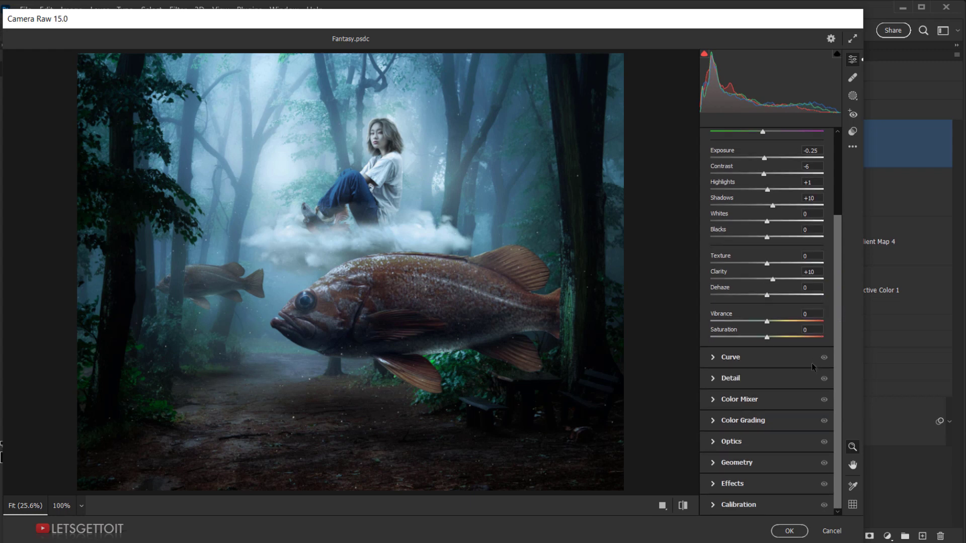
drag(766, 322, 770, 322)
click(836, 308)
- Add film grain of 10 in the Camera Raw Effects settings
click(712, 483)
click(713, 483)
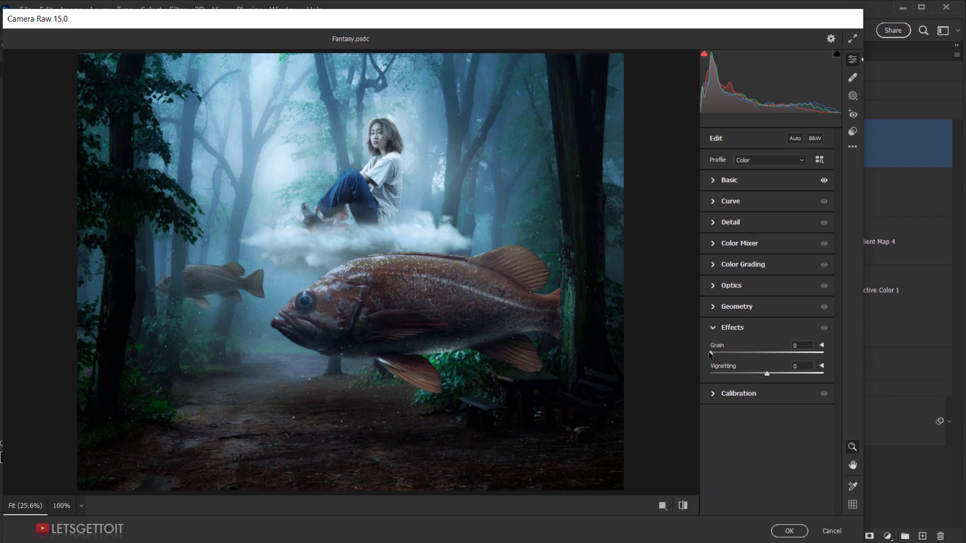
drag(714, 356, 719, 357)
- Reduce the Camera Raw Clarity to -4 while checking the woman, the cloud and the fish up close
click(713, 180)
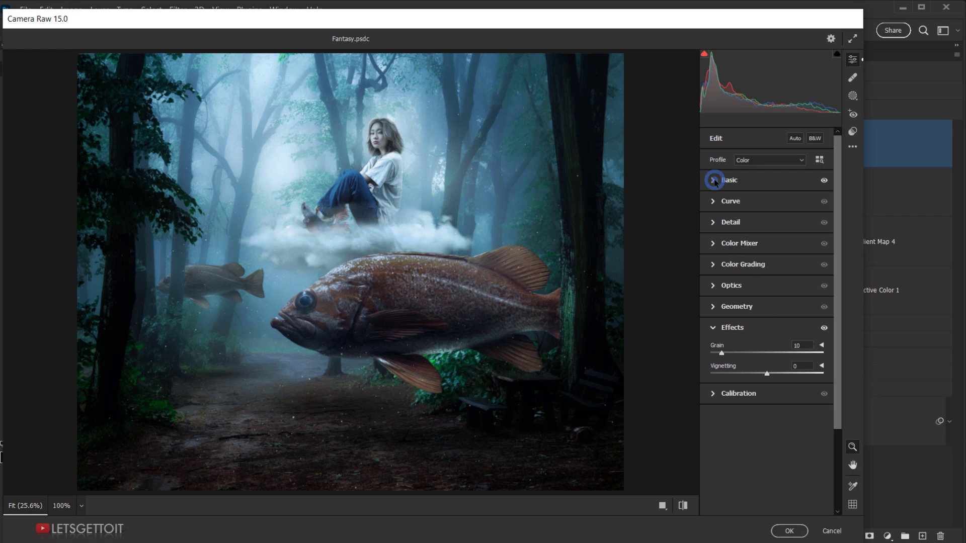
click(347, 297)
drag(432, 303, 326, 308)
scroll(347, 326, down, 5)
drag(366, 352, 328, 289)
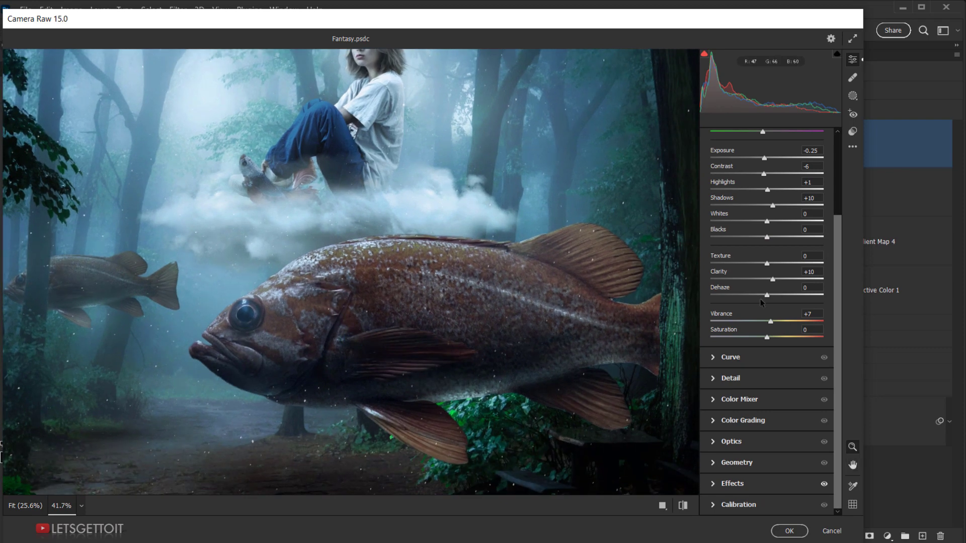
scroll(422, 272, down, 1)
scroll(421, 272, up, 1)
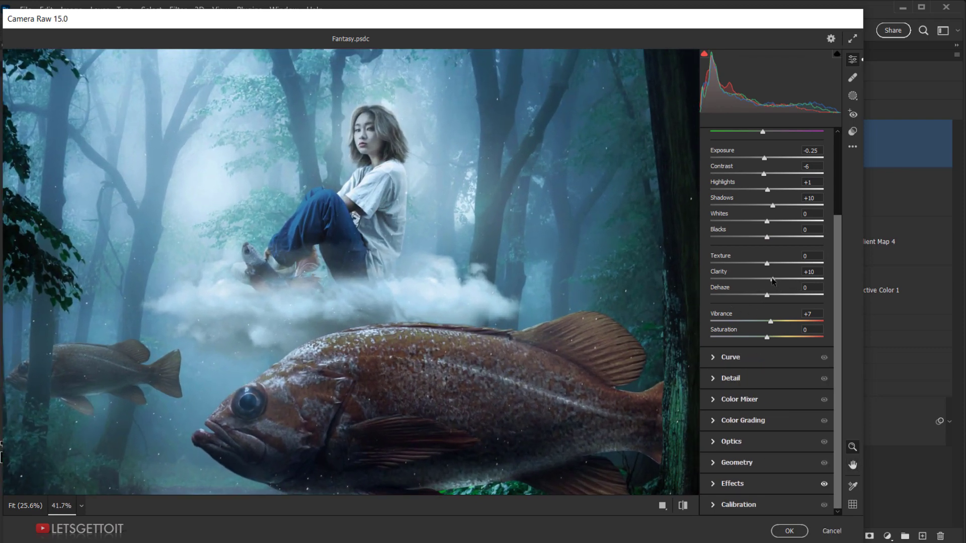
drag(773, 281, 762, 281)
drag(403, 216, 406, 236)
scroll(279, 366, up, 1)
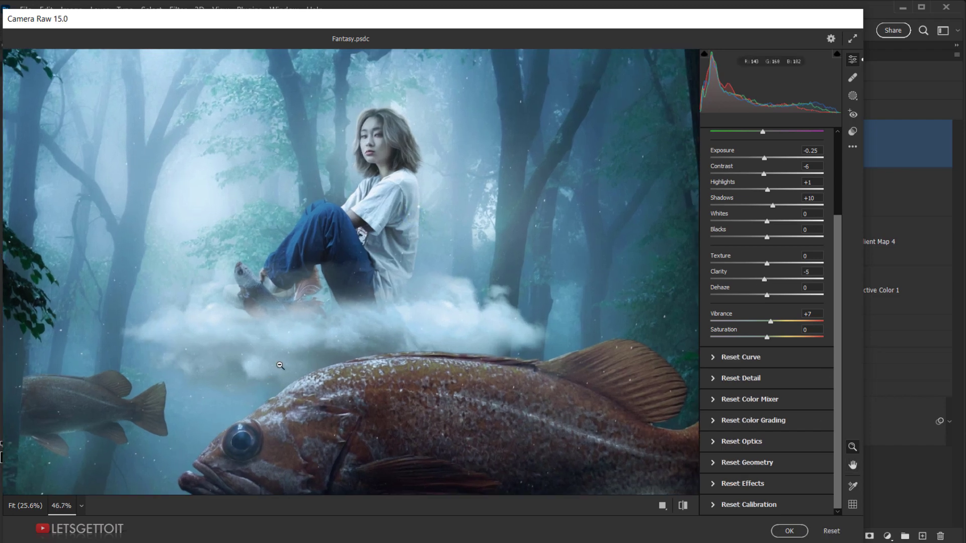
scroll(280, 366, up, 1)
scroll(291, 343, down, 4)
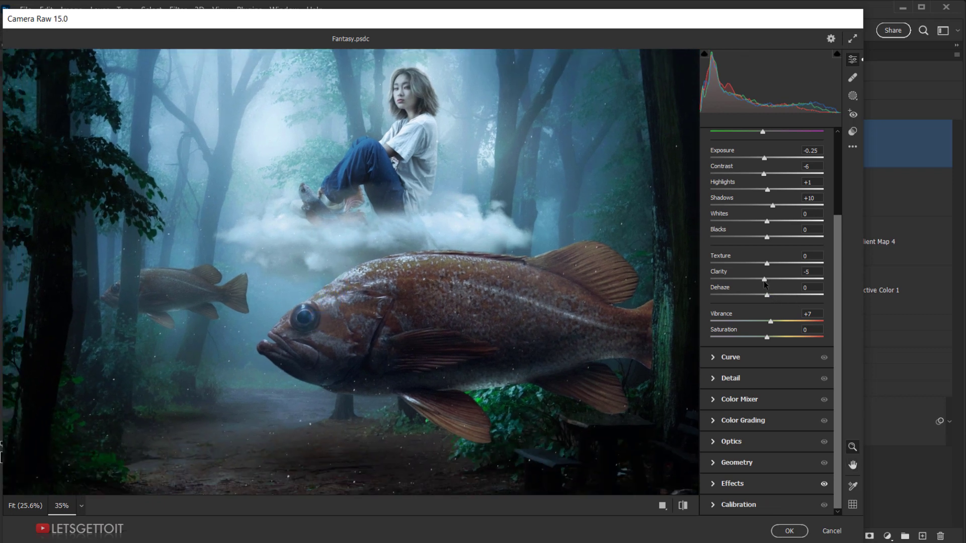
mouse_move(764, 282)
mouse_down()
mouse_move(747, 279)
mouse_move(767, 278)
mouse_up()
- Compare the image before and after the Camera Raw adjustments and apply the filter to Layer 4
scroll(373, 235, up, 4)
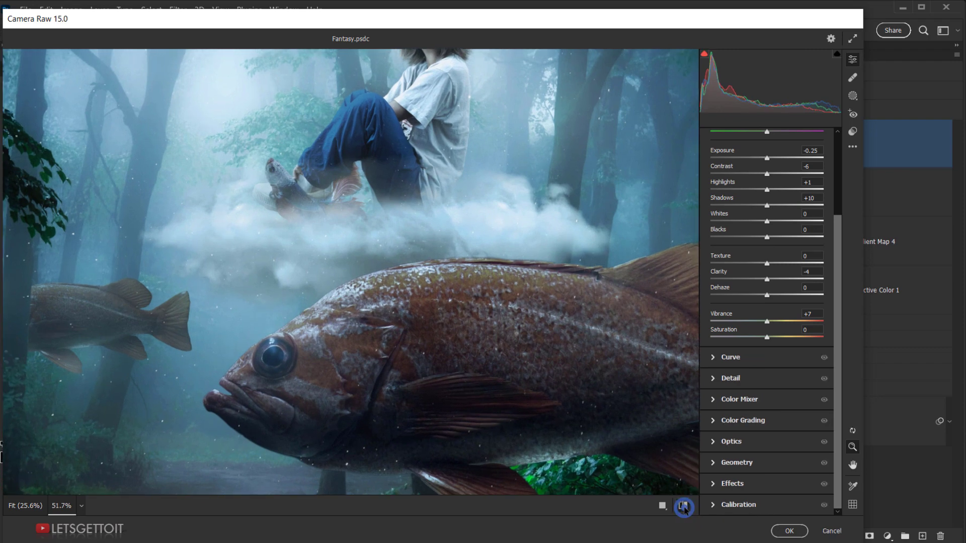
click(682, 506)
click(683, 507)
click(684, 507)
click(684, 507)
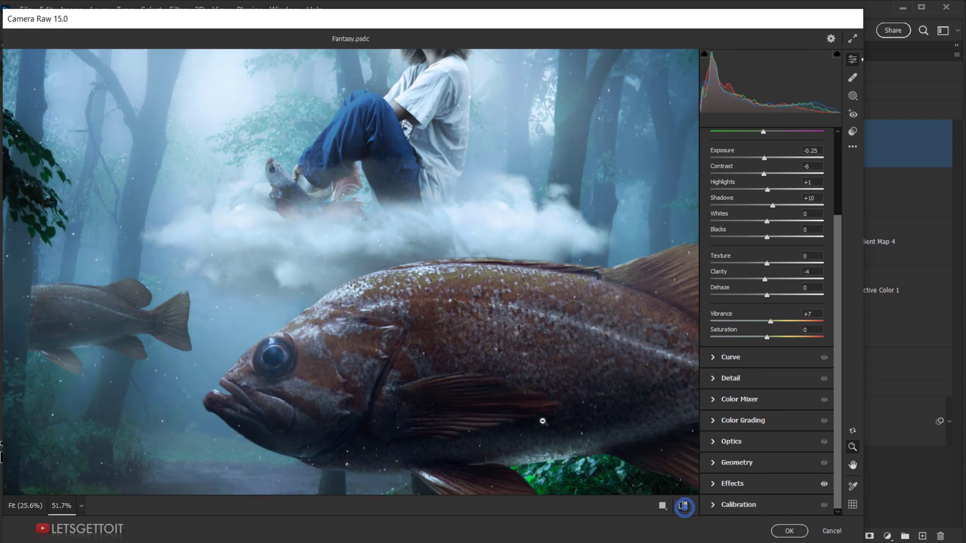
key(space)
drag(424, 249, 458, 232)
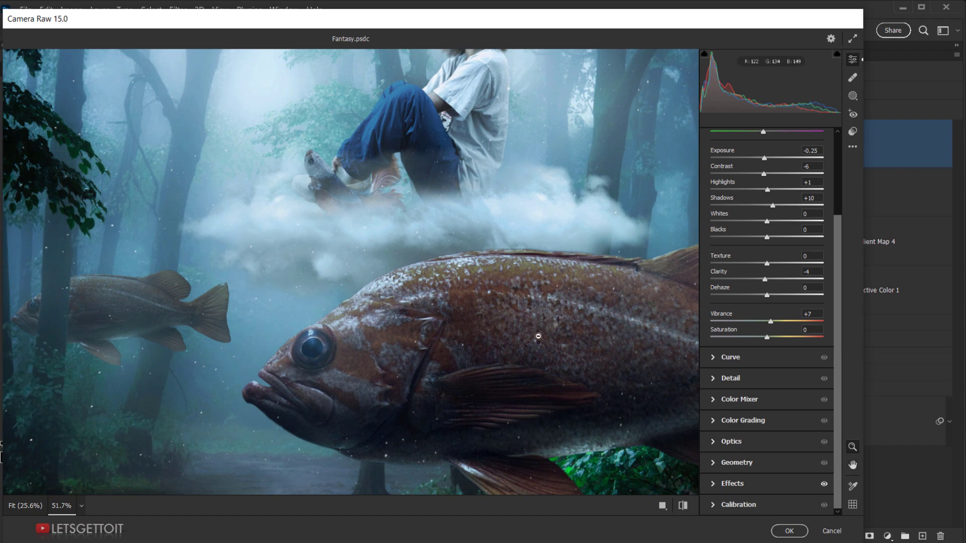
click(789, 531)
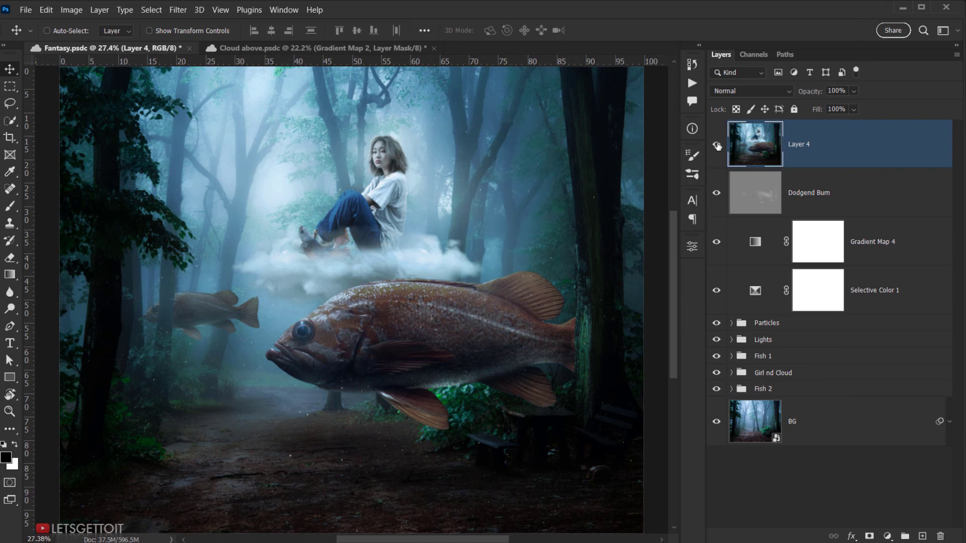
- Compare the composite with the graded Layer 4 hidden and shown, both close up and as a whole
click(716, 144)
click(716, 145)
click(714, 145)
click(715, 145)
scroll(405, 292, down, 1)
scroll(405, 293, down, 2)
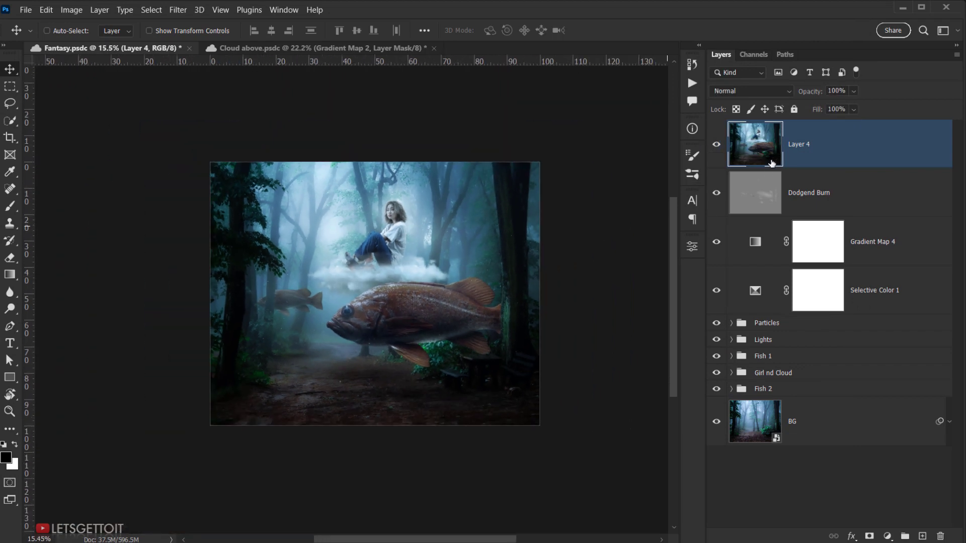
click(717, 144)
click(717, 145)
click(717, 145)
click(716, 145)
scroll(347, 273, up, 3)
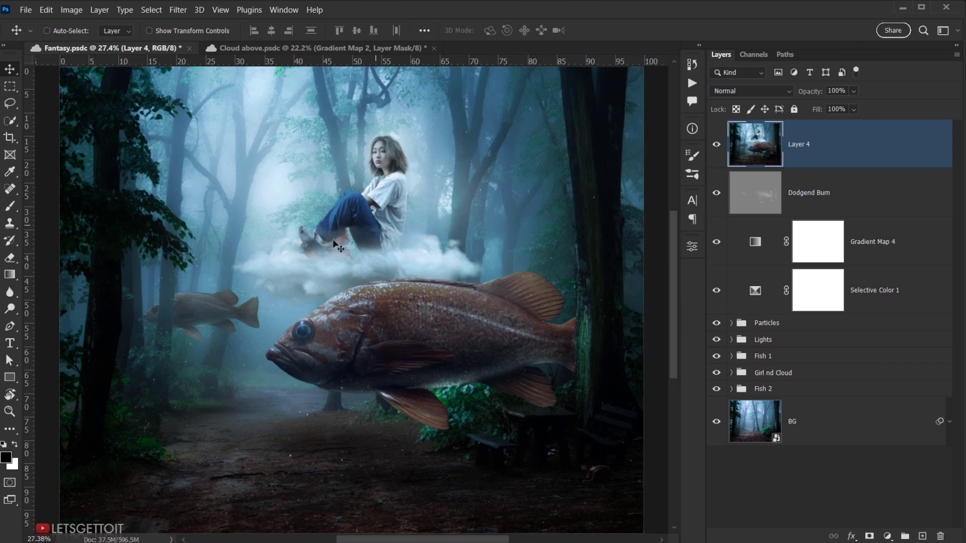
scroll(100, 172, down, 2)
scroll(380, 230, up, 3)
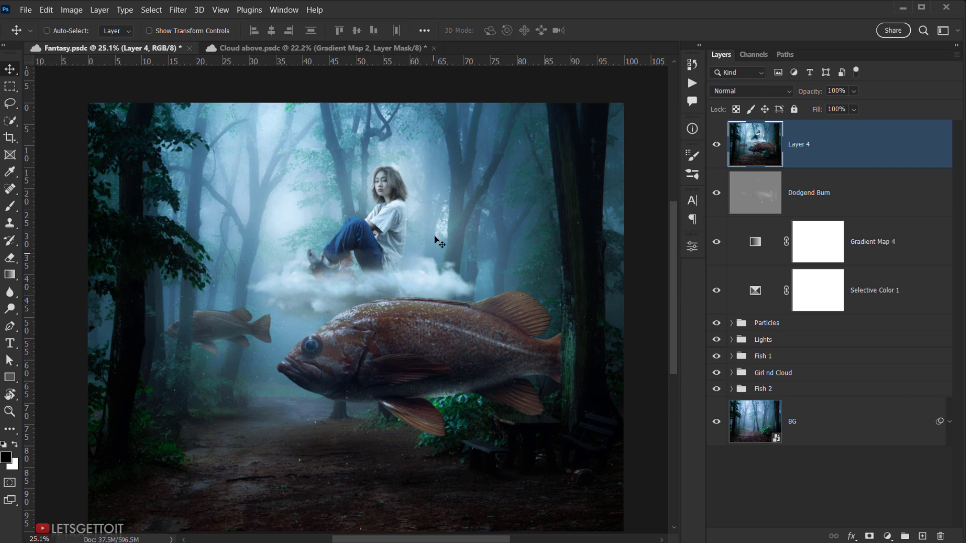
- Enter Quick Mask mode on Layer 4 and enlarge the Brush tool's soft round tip to about 1638 px
key(q)
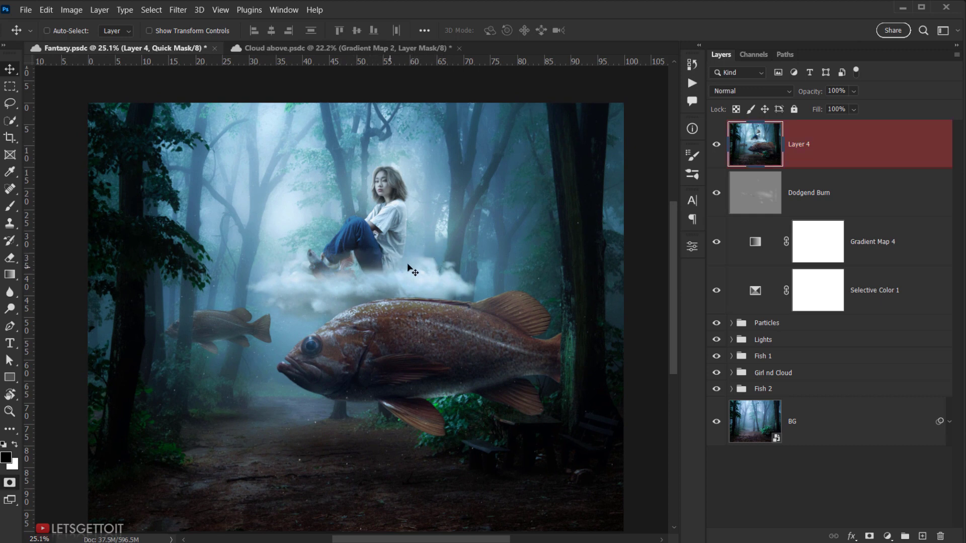
mouse_move(483, 244)
mouse_down()
mouse_move(450, 266)
mouse_move(421, 270)
mouse_up()
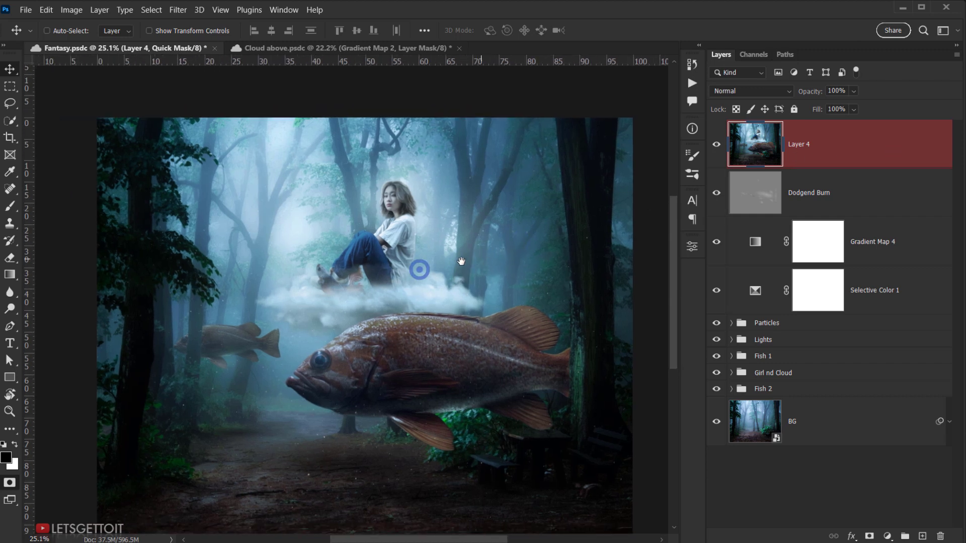
click(11, 206)
right_click(11, 206)
click(54, 208)
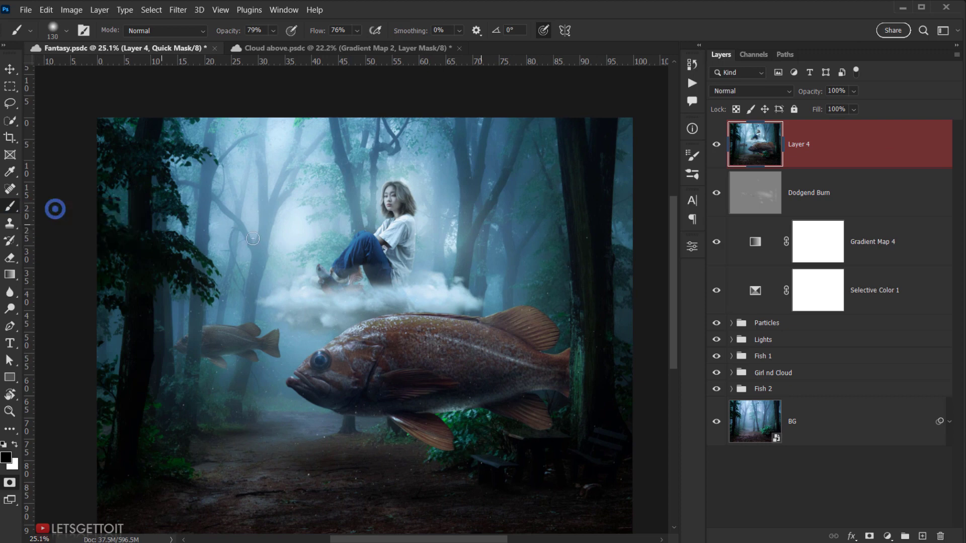
drag(246, 239, 319, 244)
scroll(337, 228, down, 1)
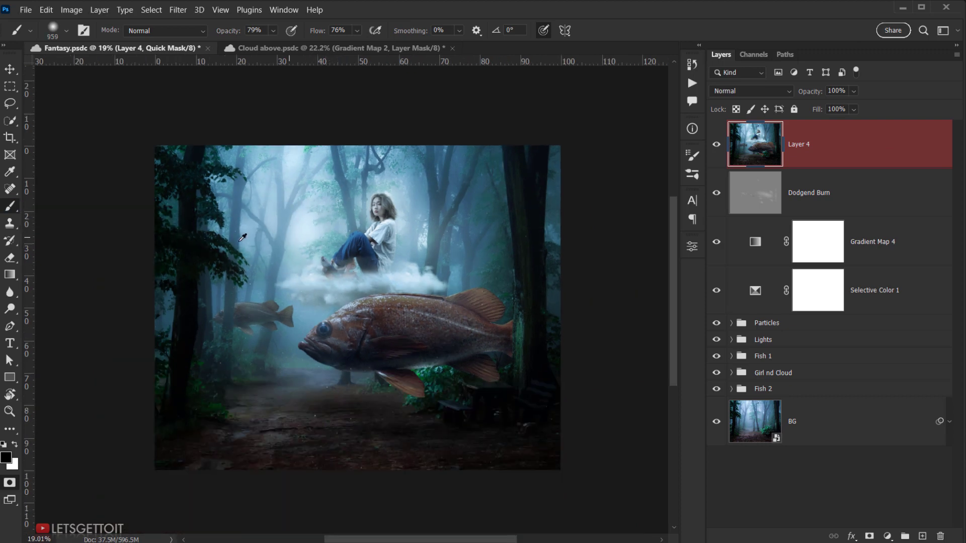
scroll(240, 237, up, 1)
drag(173, 194, 195, 194)
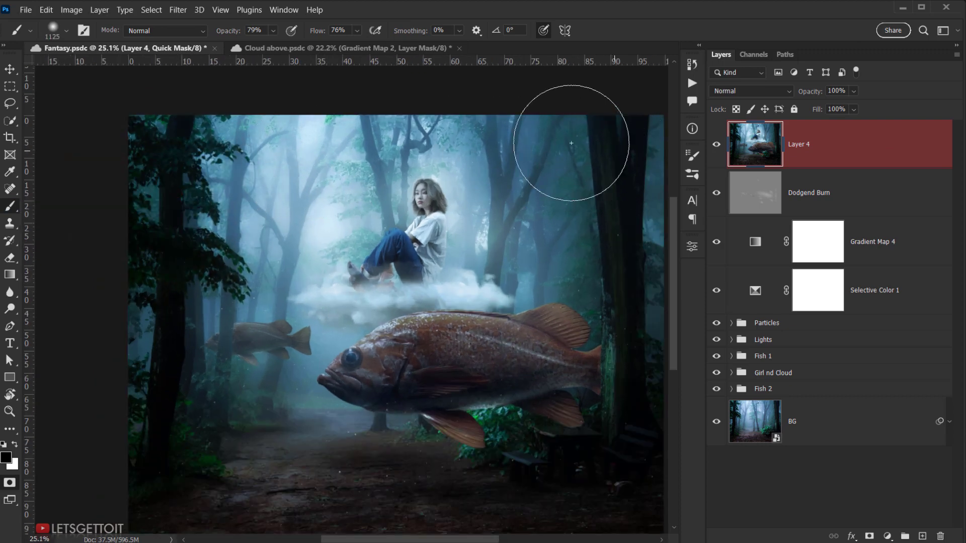
scroll(299, 225, down, 1)
drag(268, 224, 332, 244)
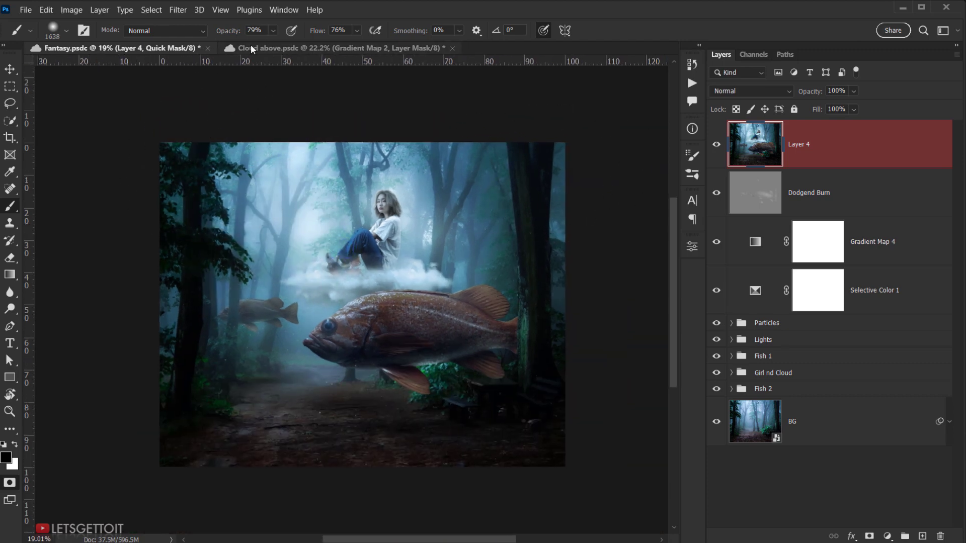
- Set the brush's opacity and flow to 100%, enlarge it to about 1966 px and check its Soft Round preset
drag(226, 34, 239, 34)
drag(317, 37, 332, 37)
mouse_move(262, 222)
mouse_down()
mouse_move(294, 223)
mouse_move(276, 221)
mouse_up()
right_click(286, 214)
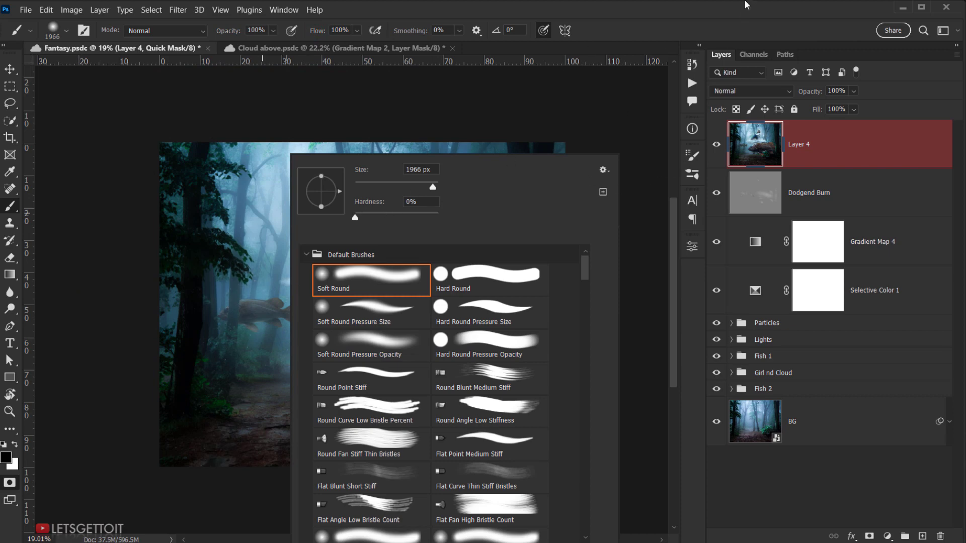
key(Escape)
mouse_move(301, 210)
mouse_down()
mouse_move(253, 218)
mouse_move(276, 234)
mouse_up()
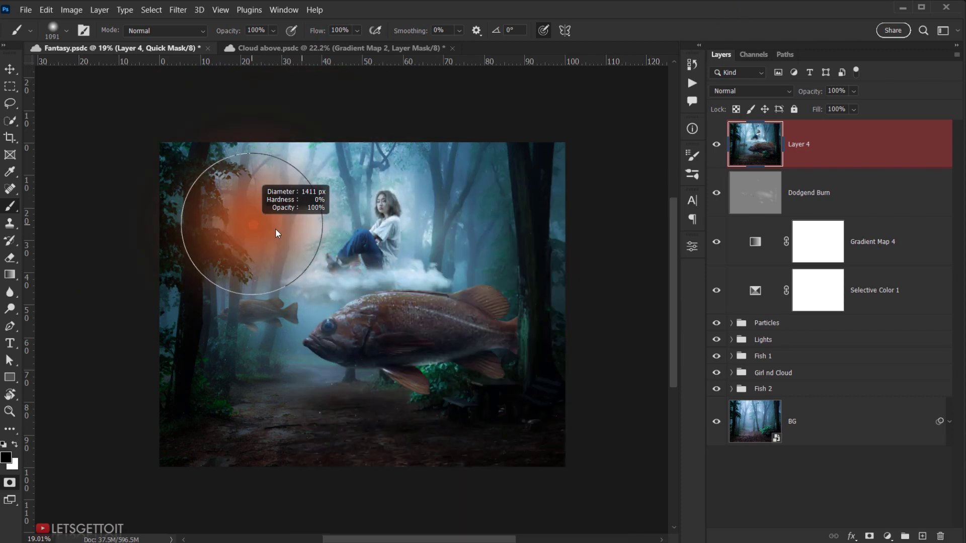
drag(191, 227, 207, 232)
drag(174, 211, 217, 221)
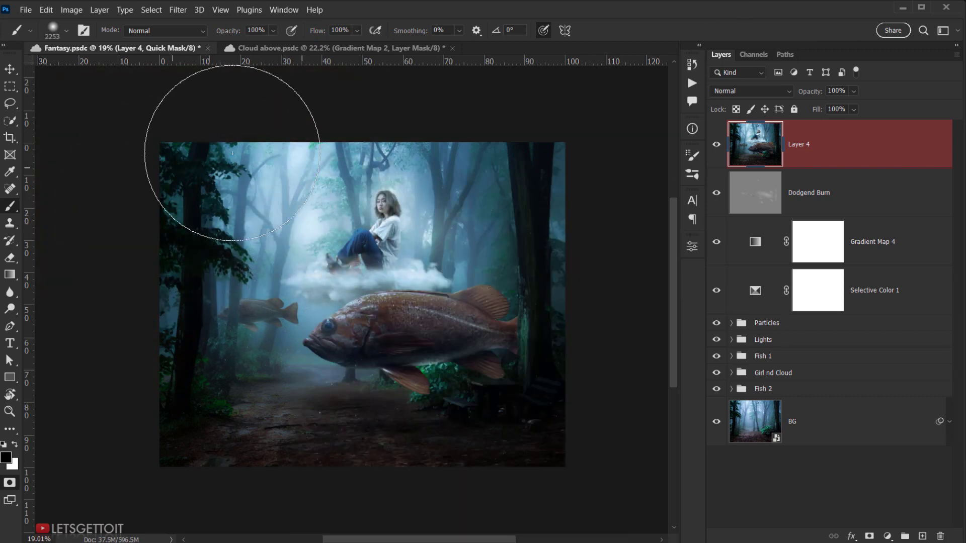
mouse_move(283, 107)
mouse_down()
mouse_move(191, 113)
mouse_move(172, 125)
mouse_up()
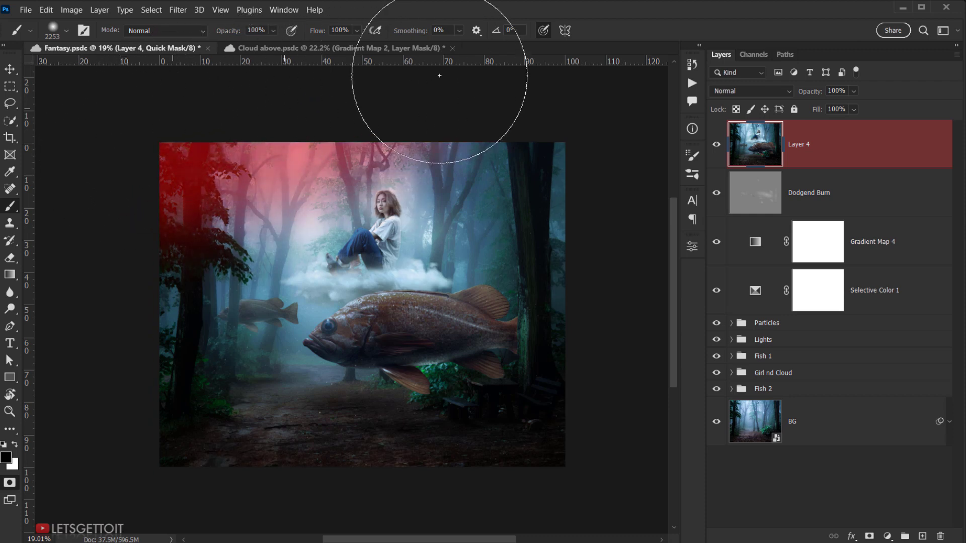
key(ctrl+z)
- Paint the Quick Mask around all edges of the image with the soft brush at about 1394 px
mouse_move(295, 180)
mouse_down()
mouse_move(241, 191)
mouse_move(243, 202)
mouse_up()
mouse_move(224, 143)
mouse_down()
mouse_move(278, 119)
mouse_move(571, 137)
mouse_move(399, 114)
mouse_move(234, 142)
mouse_move(164, 195)
mouse_move(133, 306)
mouse_move(137, 425)
mouse_move(201, 495)
mouse_move(400, 523)
mouse_move(568, 505)
mouse_move(620, 445)
mouse_move(625, 328)
mouse_move(592, 429)
mouse_move(464, 490)
mouse_move(330, 498)
mouse_move(143, 467)
mouse_move(112, 408)
mouse_move(109, 377)
mouse_move(168, 438)
mouse_move(149, 379)
mouse_move(203, 427)
mouse_move(285, 468)
mouse_move(167, 396)
mouse_move(334, 471)
mouse_move(482, 463)
mouse_move(335, 440)
mouse_move(566, 146)
mouse_up()
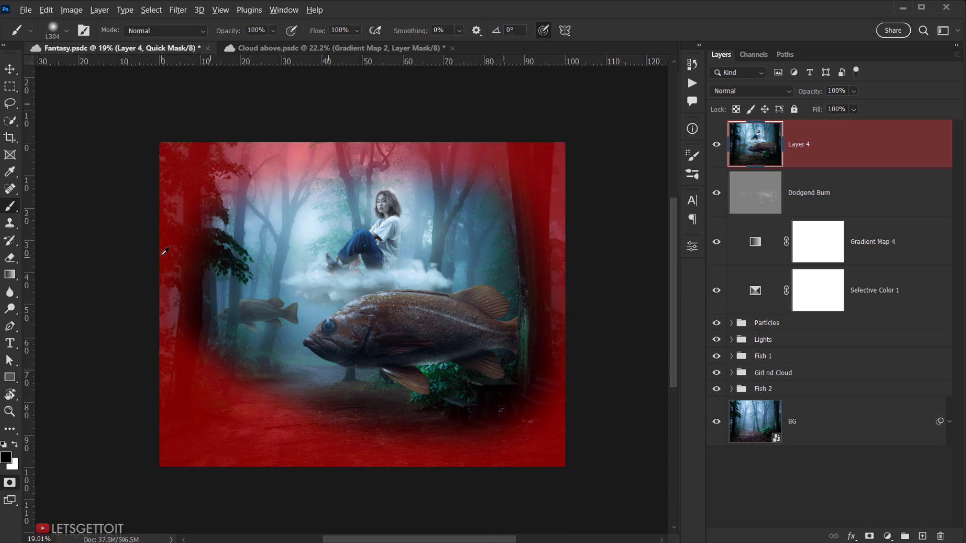
- Extend the mask softly over the upper trees with the brush at 30% opacity and about 1305 px, and save the file
scroll(162, 252, up, 2)
drag(205, 391, 217, 389)
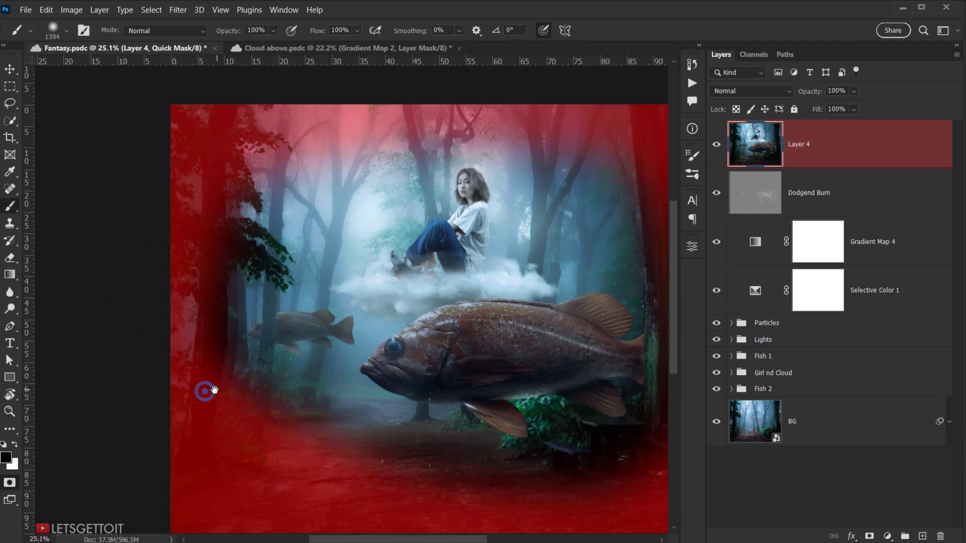
click(273, 30)
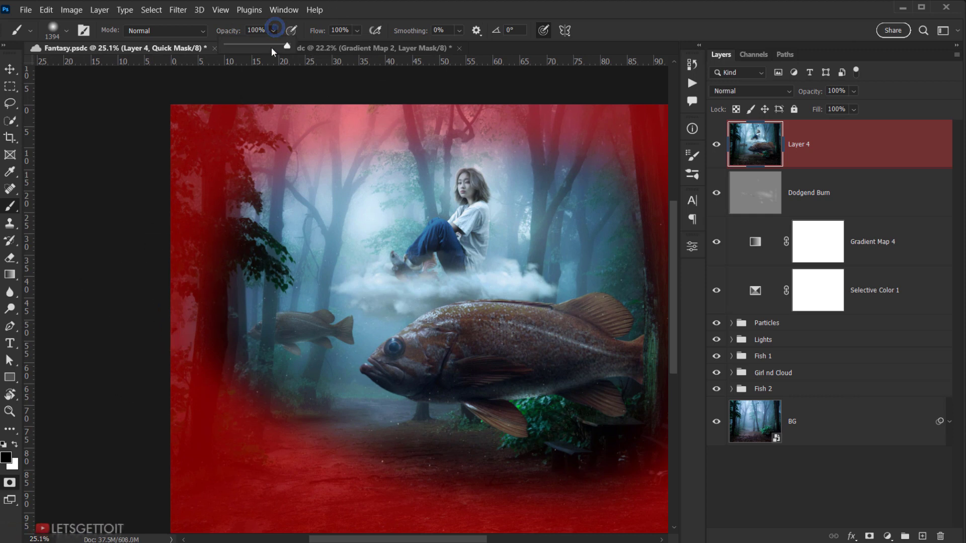
drag(289, 44, 247, 45)
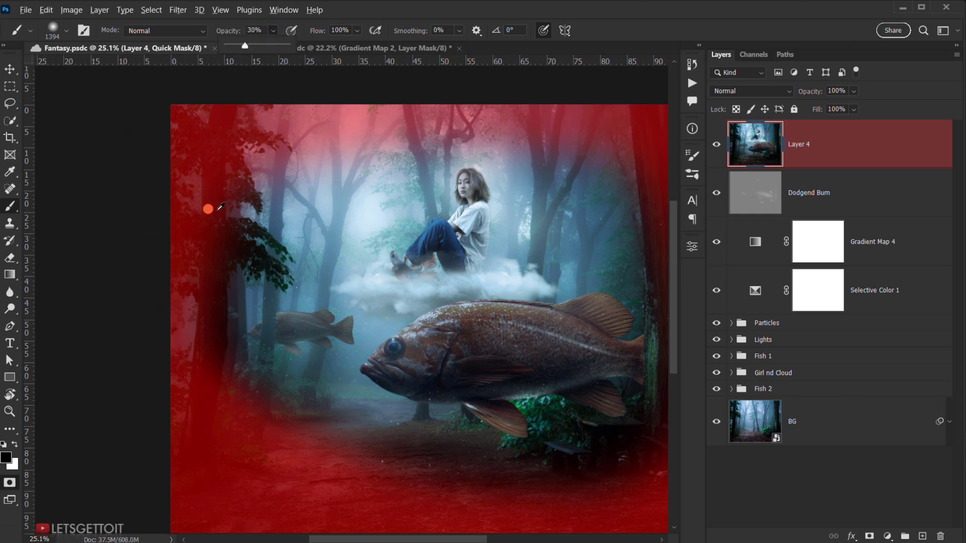
mouse_move(209, 209)
mouse_down()
mouse_move(230, 193)
mouse_move(209, 193)
mouse_up()
mouse_move(384, 137)
mouse_down()
mouse_move(228, 203)
mouse_move(191, 266)
mouse_move(190, 251)
mouse_move(168, 340)
mouse_move(178, 397)
mouse_move(178, 346)
mouse_move(174, 430)
mouse_move(252, 203)
mouse_move(299, 152)
mouse_move(238, 200)
mouse_move(342, 119)
mouse_move(357, 175)
mouse_move(274, 192)
mouse_move(490, 98)
mouse_move(605, 130)
mouse_move(596, 170)
mouse_move(608, 200)
mouse_up()
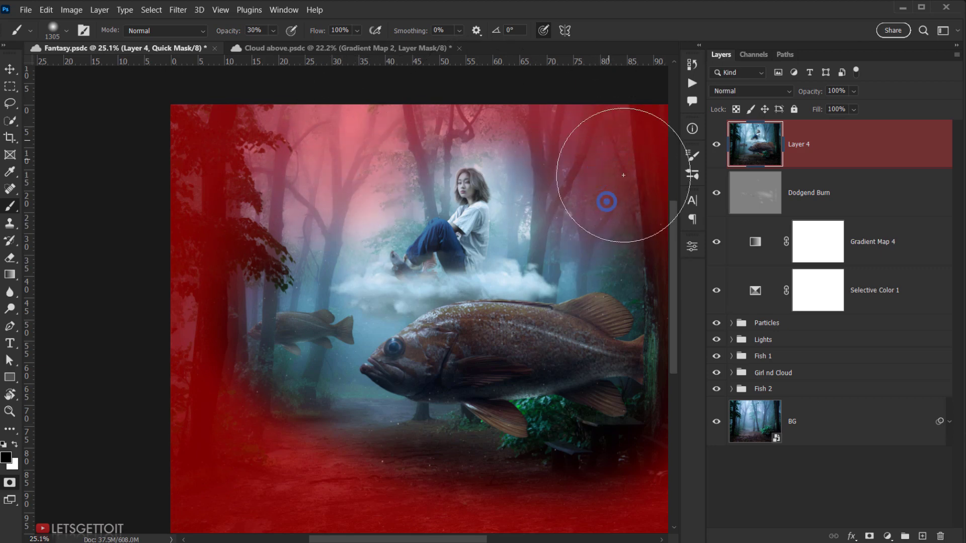
key(ctrl+s)
- Build up the soft mask over the forest ground and the tree trunk beside the large fish's tail
scroll(371, 387, down, 2)
mouse_move(306, 401)
mouse_down()
mouse_move(426, 440)
mouse_move(490, 446)
mouse_up()
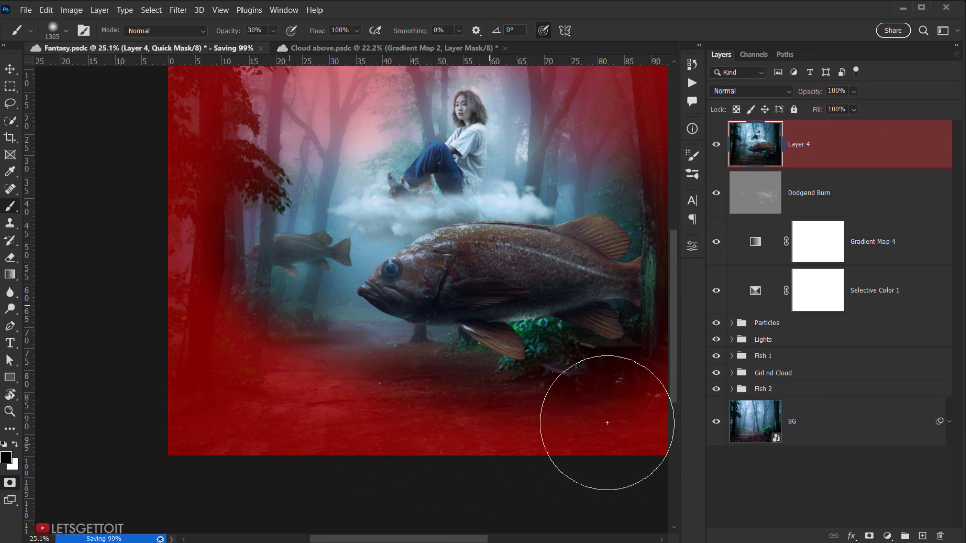
drag(546, 393, 388, 407)
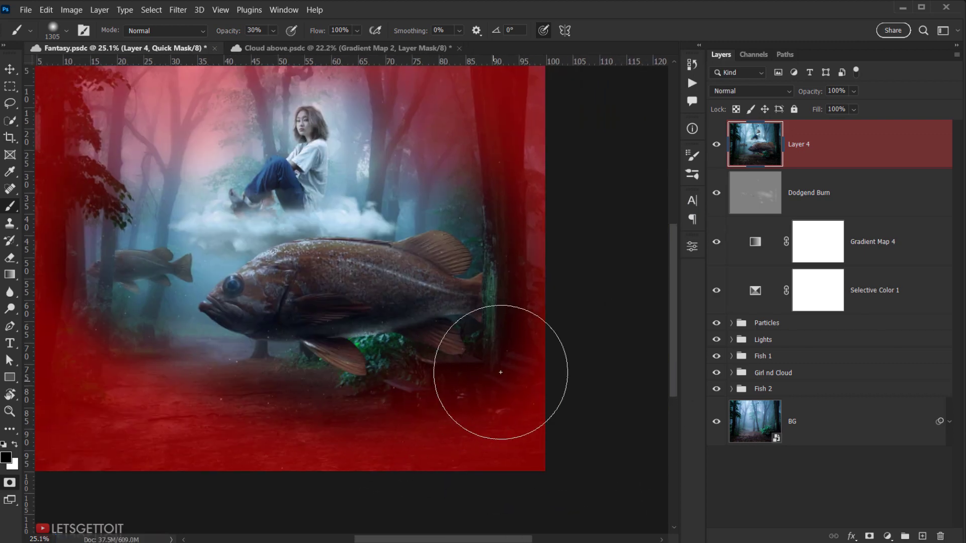
mouse_move(535, 349)
mouse_down()
mouse_move(548, 345)
mouse_move(552, 242)
mouse_up()
drag(552, 233, 561, 317)
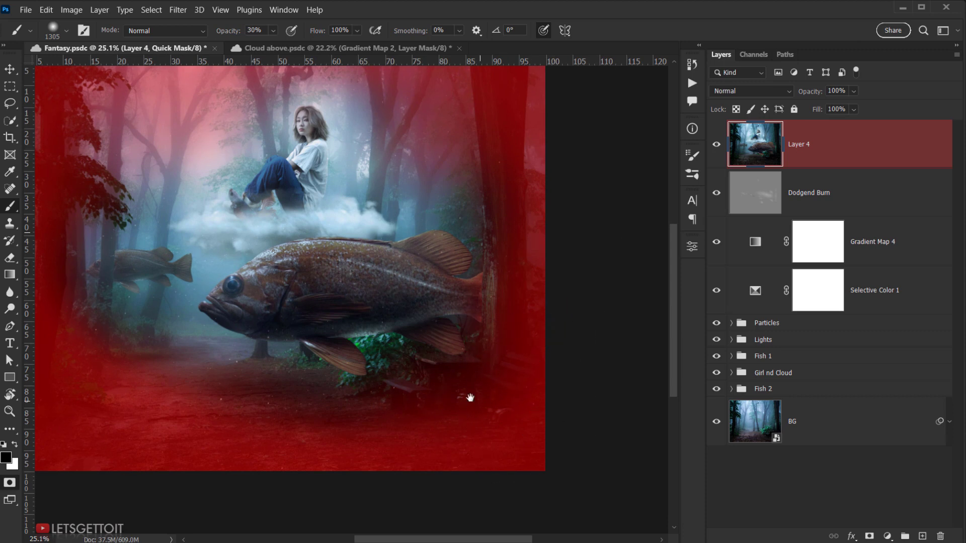
drag(480, 413, 561, 404)
drag(373, 368, 443, 368)
drag(323, 433, 201, 406)
drag(216, 414, 231, 470)
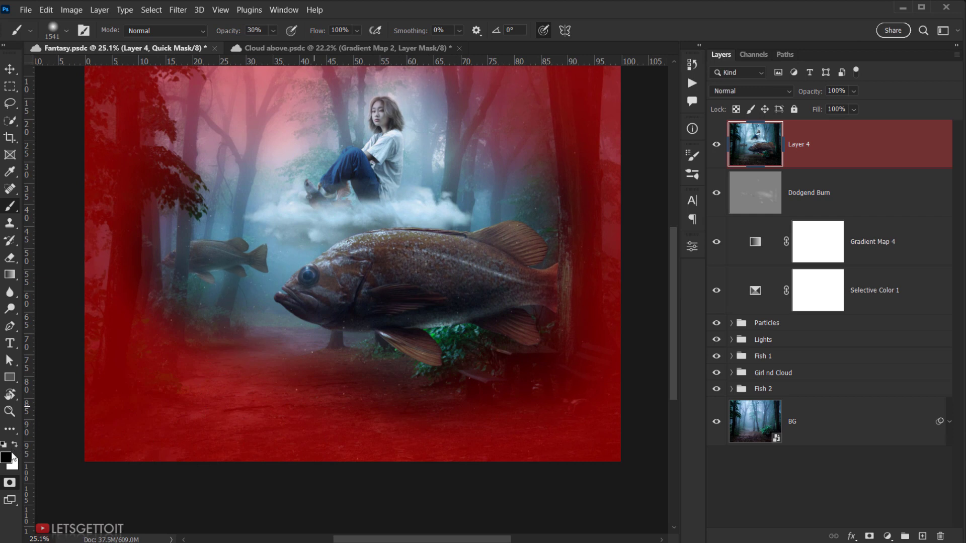
- Swap the brush to white and clear the mask from the large fish and the seated woman, ending at about 1260 px
click(16, 447)
drag(299, 300, 271, 306)
mouse_move(313, 304)
mouse_down()
mouse_move(292, 335)
mouse_move(309, 344)
mouse_move(357, 320)
mouse_move(379, 343)
mouse_move(449, 327)
mouse_up()
click(380, 147)
click(364, 165)
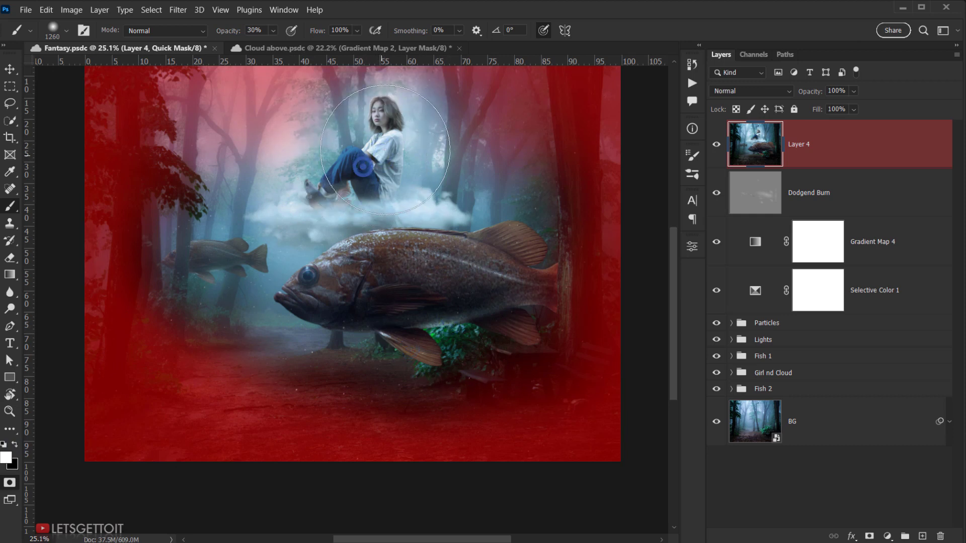
click(392, 147)
- Swap the brush back to black, reduce it to about 967 px and mask the trees to the right of the woman
drag(401, 197, 386, 243)
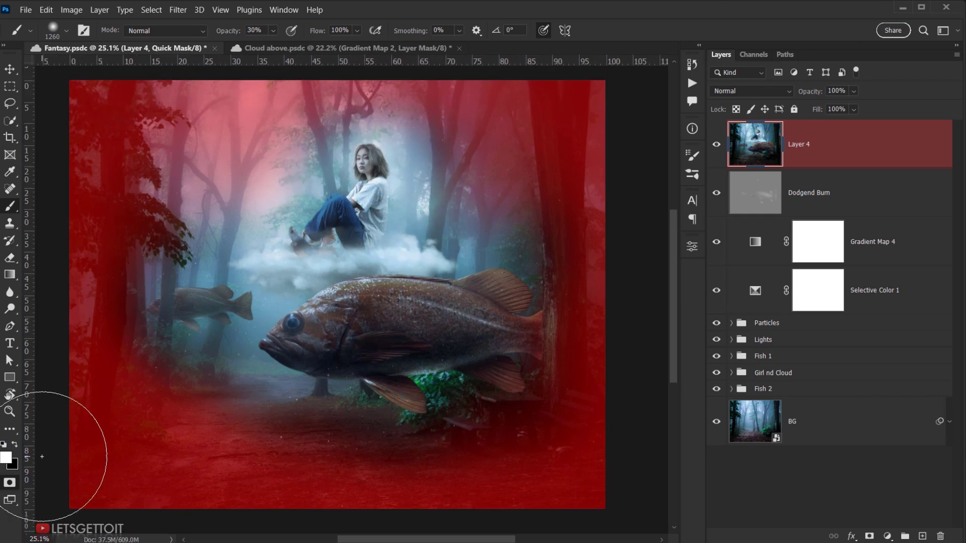
click(15, 445)
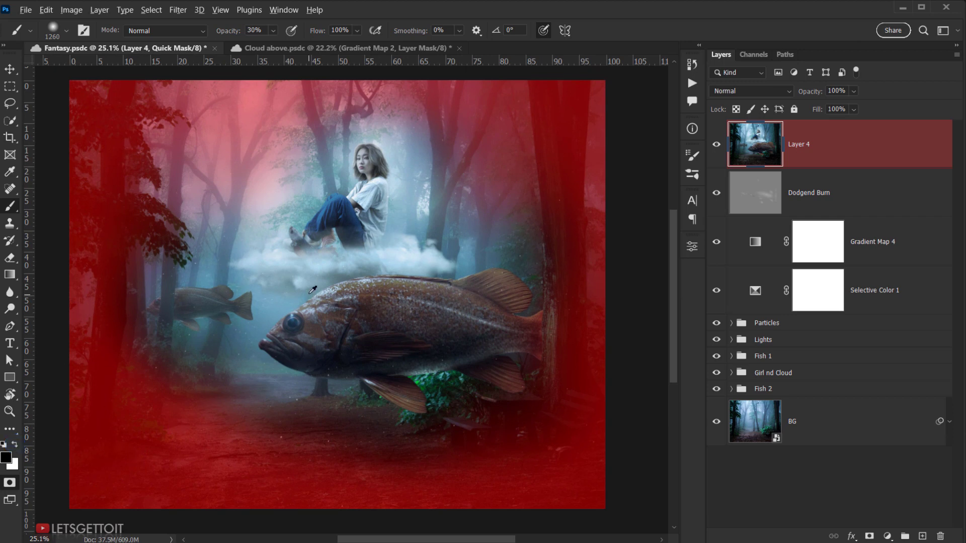
drag(308, 293, 284, 293)
click(497, 164)
click(510, 209)
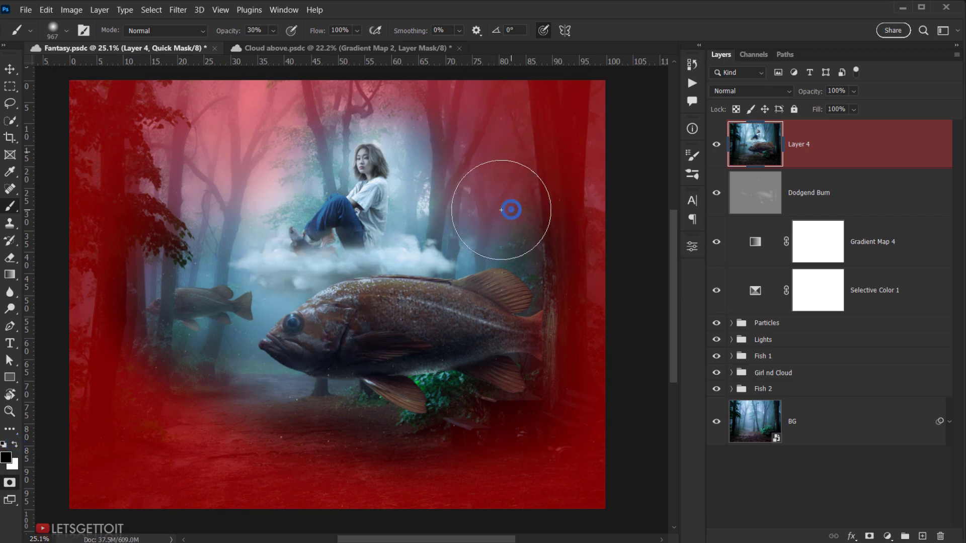
- Enlarge the brush to about 1209 px and strengthen the mask over the upper-left trees and the lower-left ground
drag(484, 198, 518, 195)
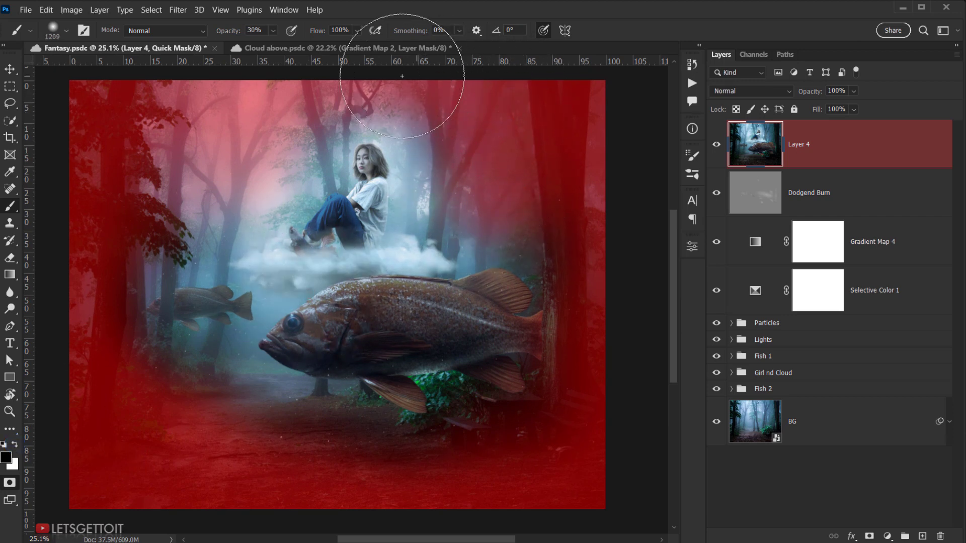
click(239, 116)
click(243, 134)
click(245, 152)
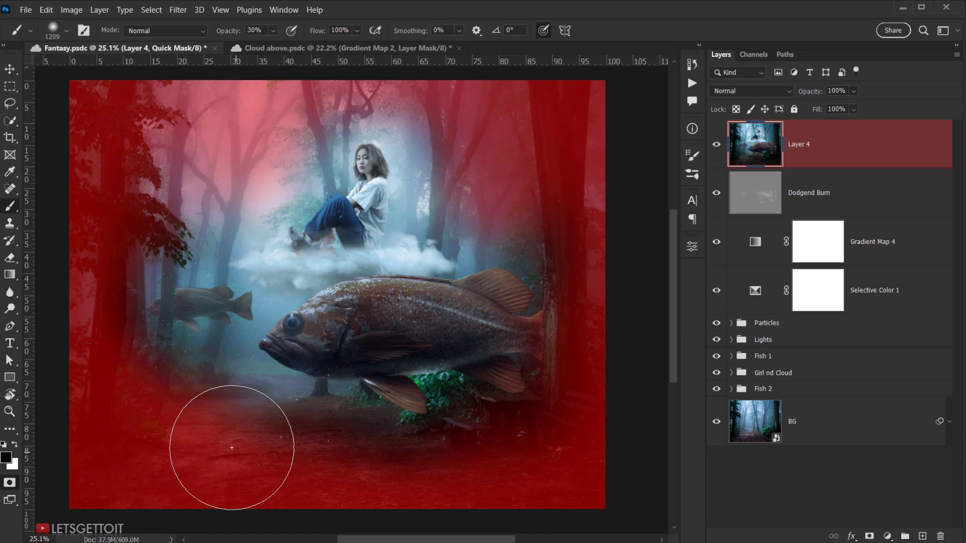
click(157, 470)
drag(157, 397, 123, 396)
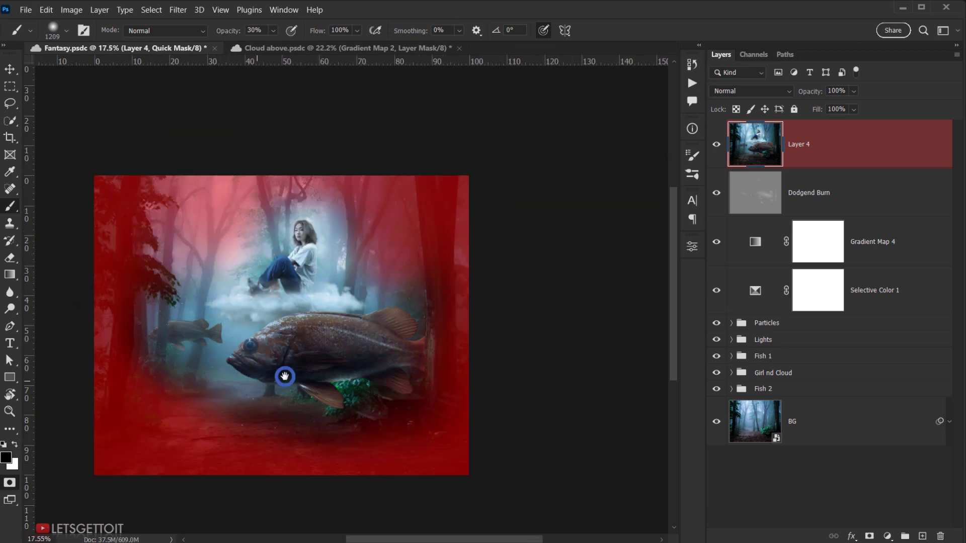
- Leave Quick Mask mode and invert the selection to cover the image edges
drag(283, 375, 328, 356)
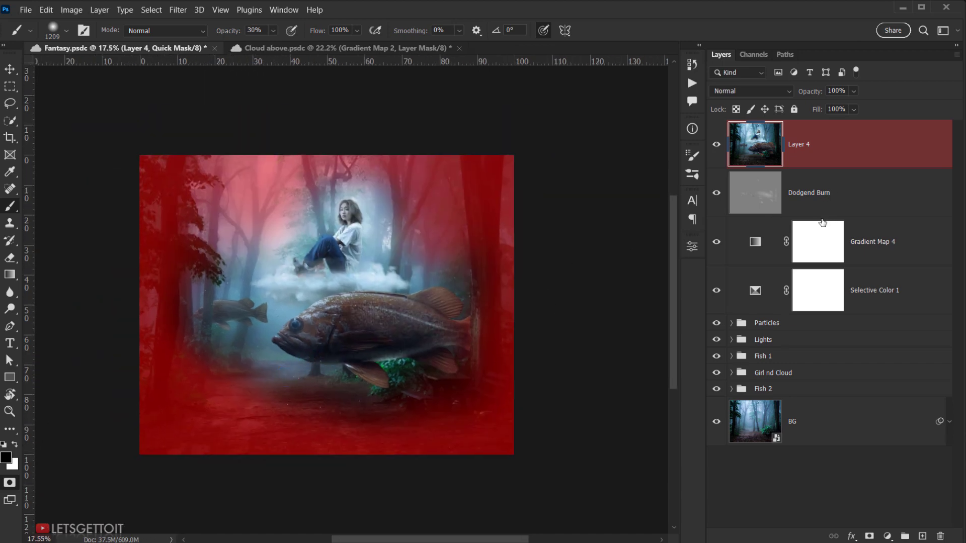
key(q)
mouse_move(343, 327)
mouse_down()
mouse_move(386, 328)
mouse_move(344, 347)
mouse_up()
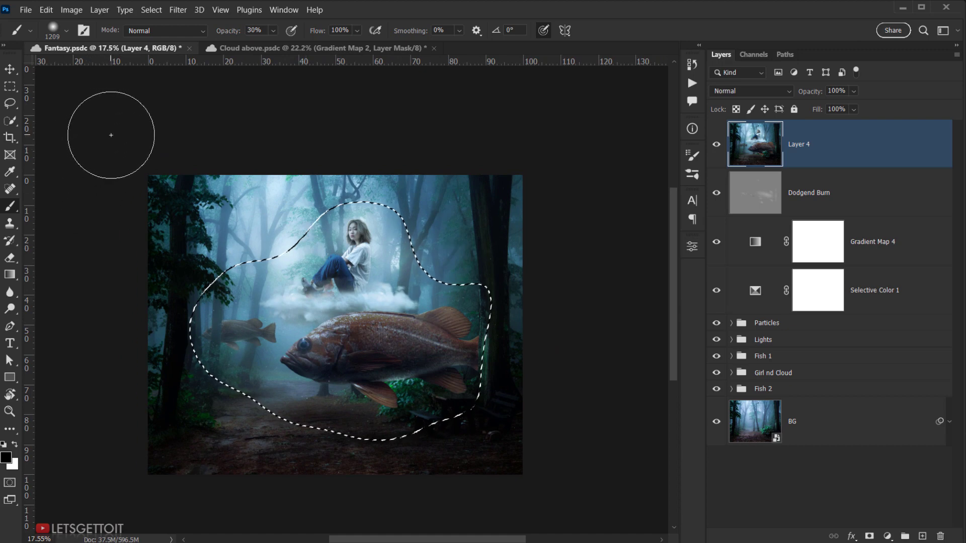
click(151, 10)
click(166, 59)
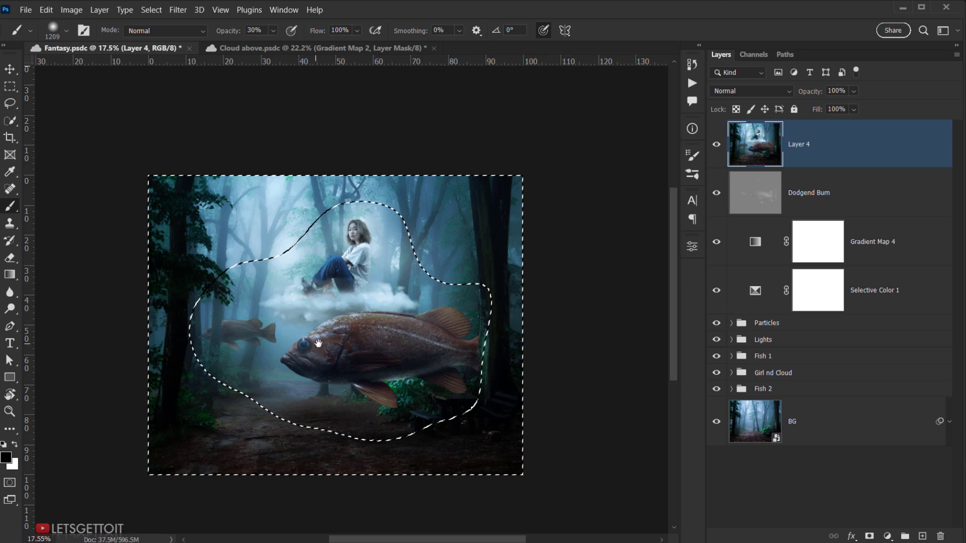
- Open the Lens Blur filter for the selected edges of Layer 4 and compare the image with its preview off and on
drag(319, 342, 330, 339)
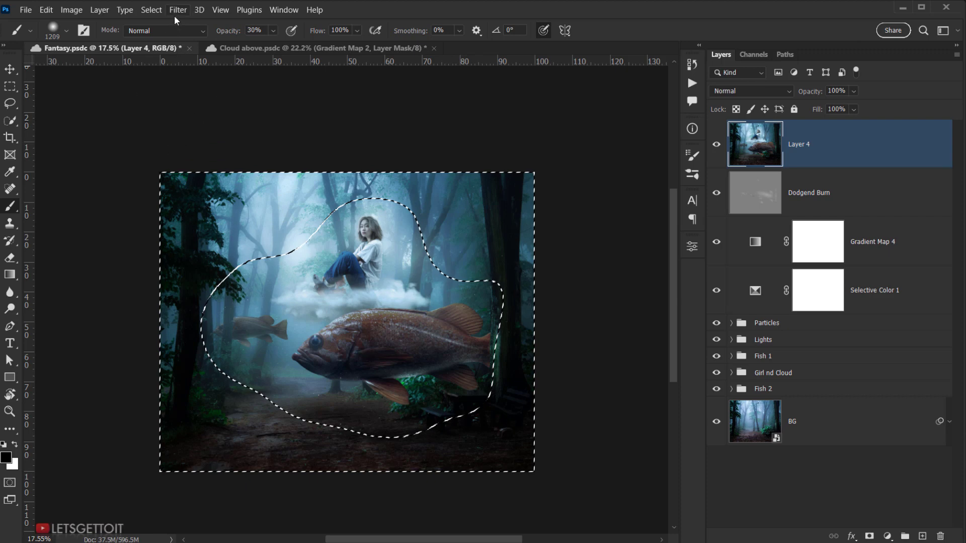
click(177, 10)
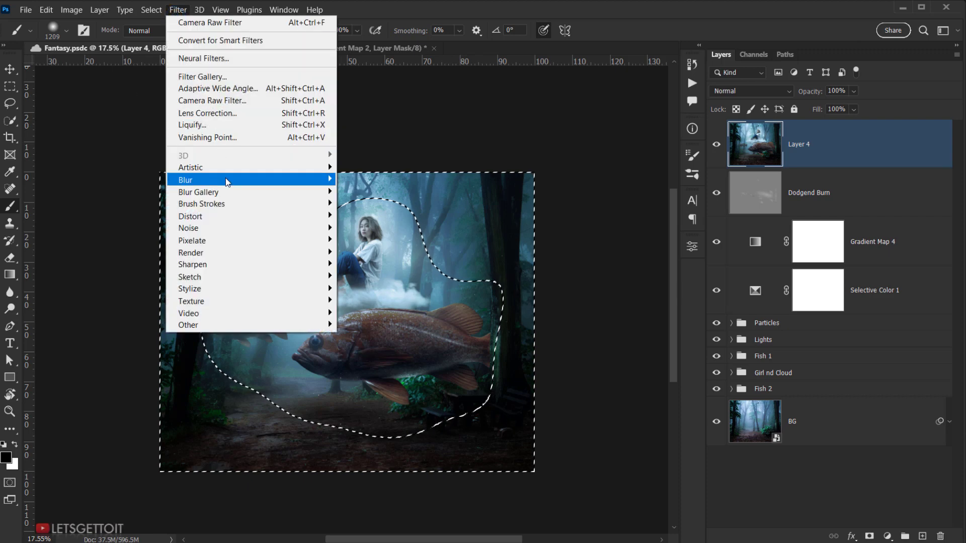
mouse_move(228, 182)
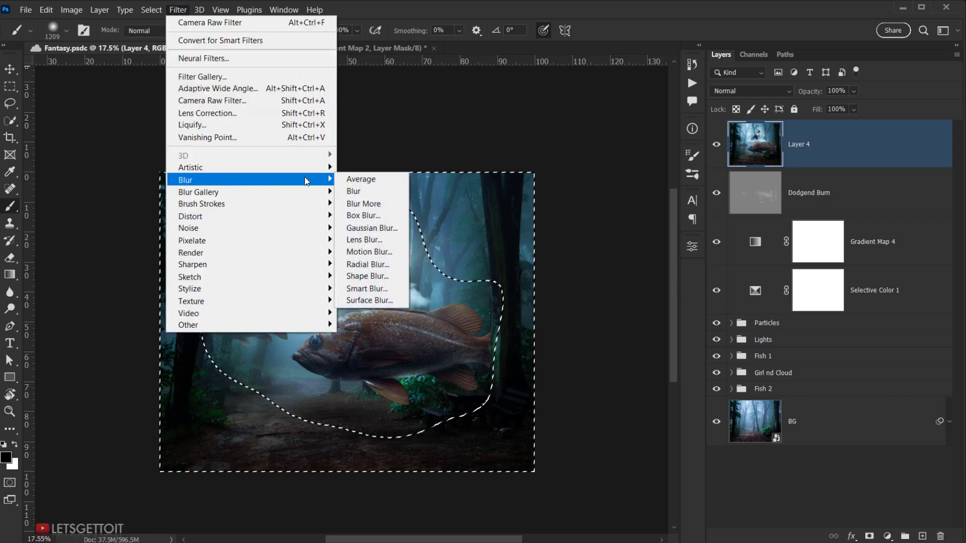
click(370, 241)
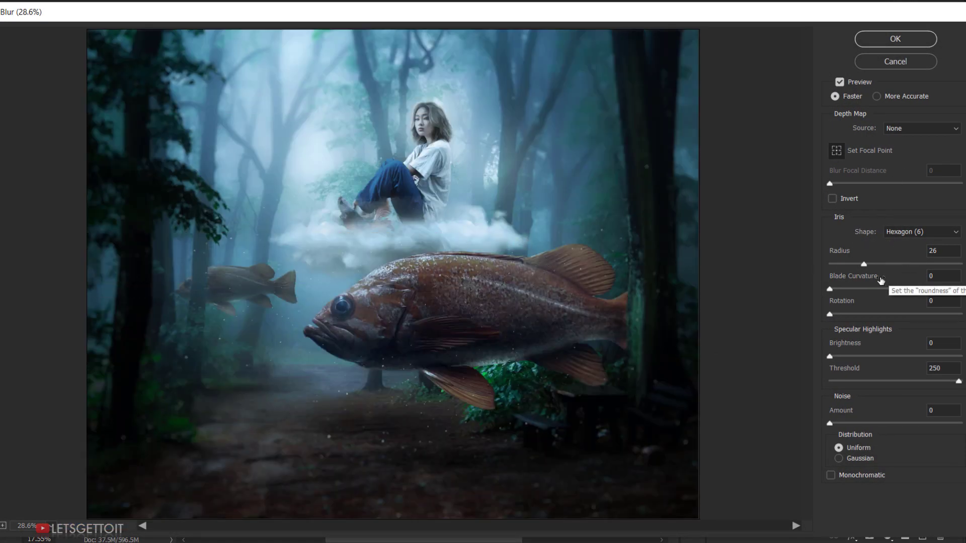
click(840, 83)
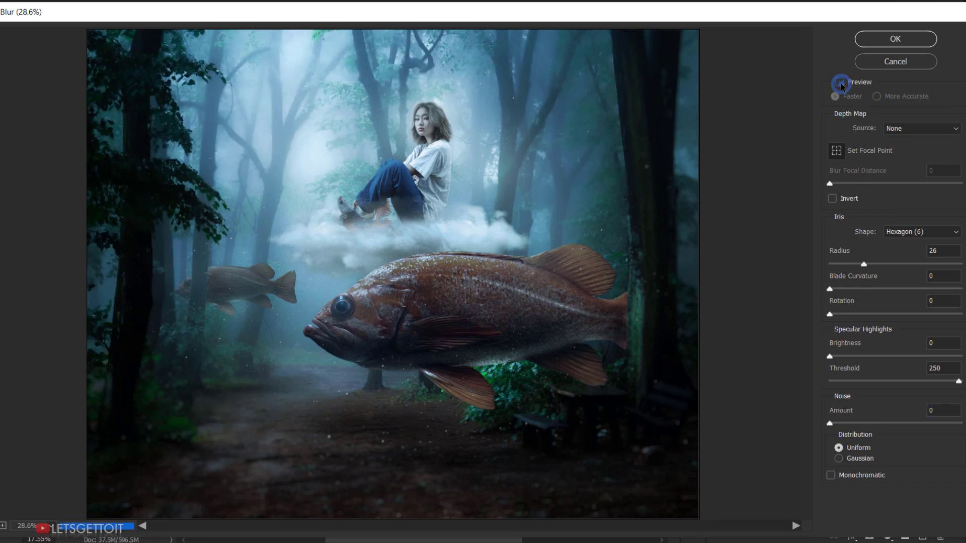
click(840, 82)
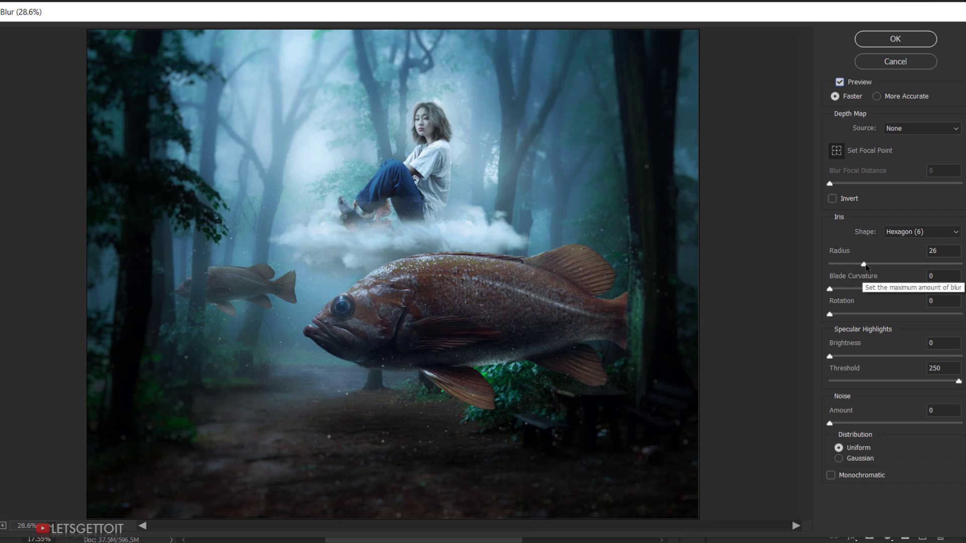
- Set the Lens Blur radius to 32, compare the preview and apply the filter
drag(866, 267, 874, 270)
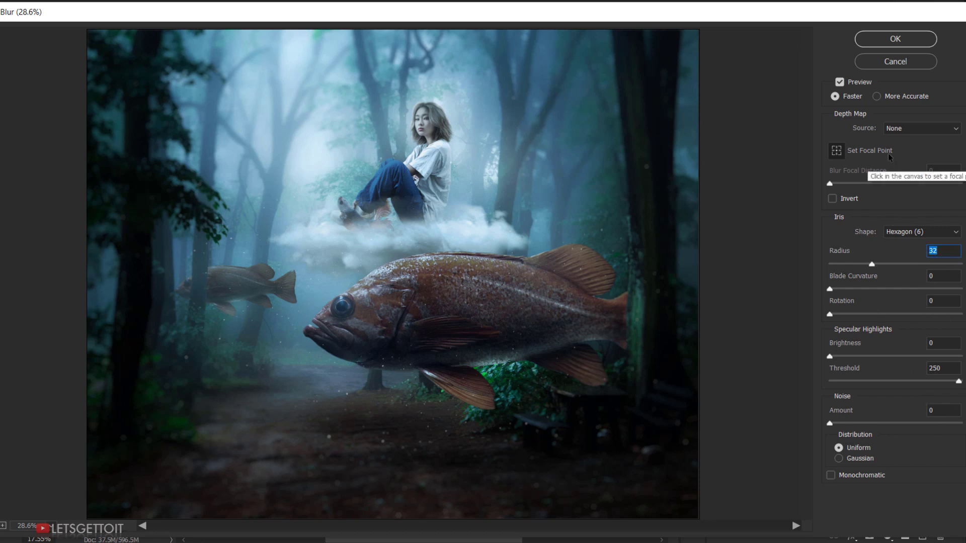
click(839, 82)
click(840, 82)
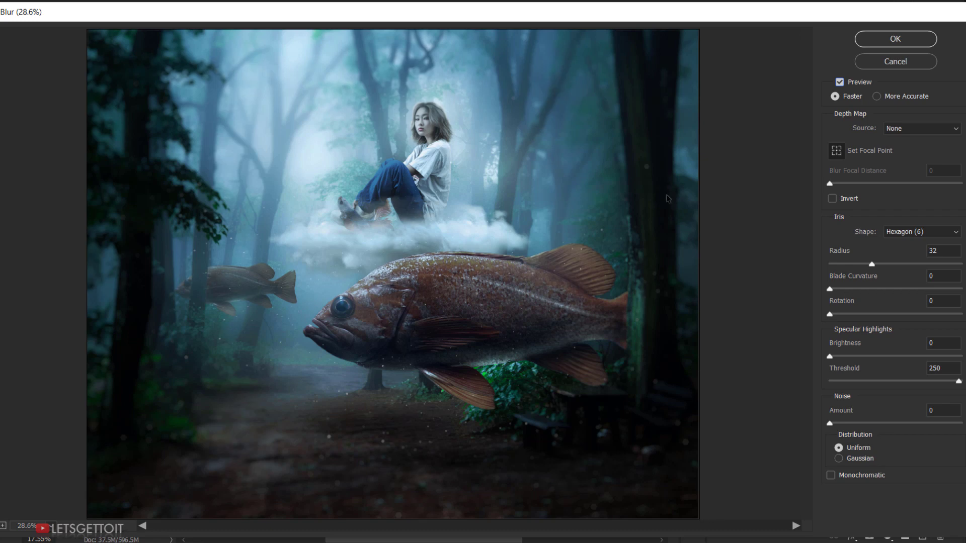
click(890, 45)
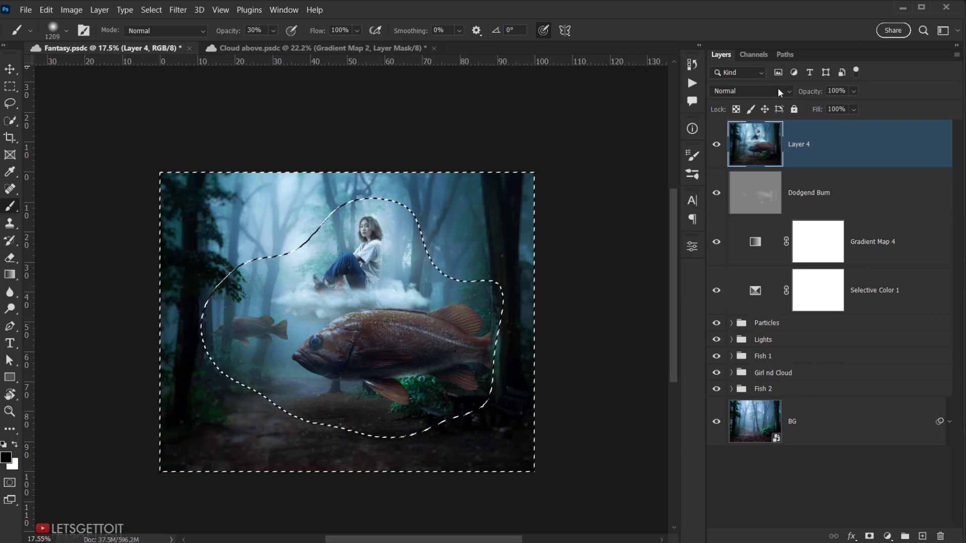
- Deselect the edges and compare the composite with the blurred Layer 4 hidden and shown
key(ctrl+d)
key(ctrl+plus)
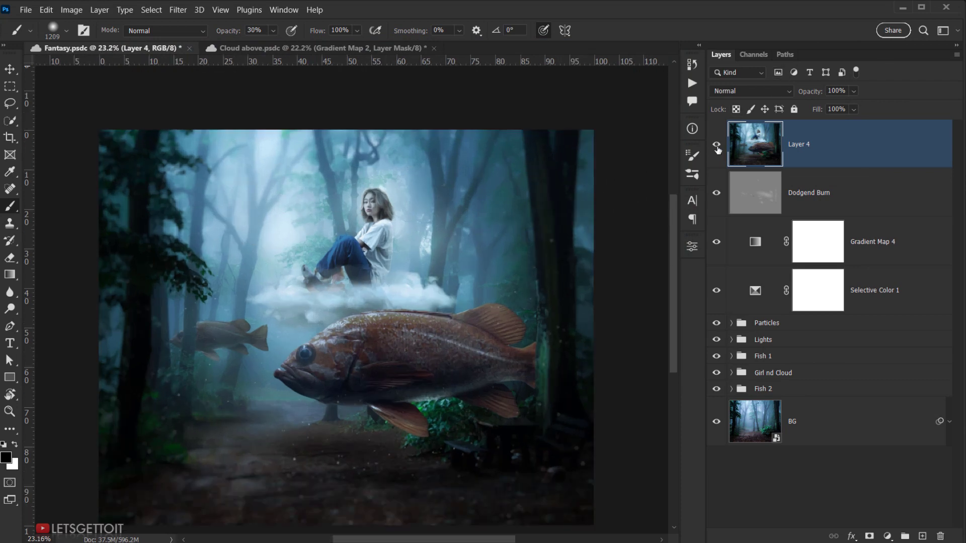
click(716, 146)
click(716, 146)
click(717, 145)
click(717, 146)
scroll(490, 271, down, 3)
scroll(603, 206, up, 4)
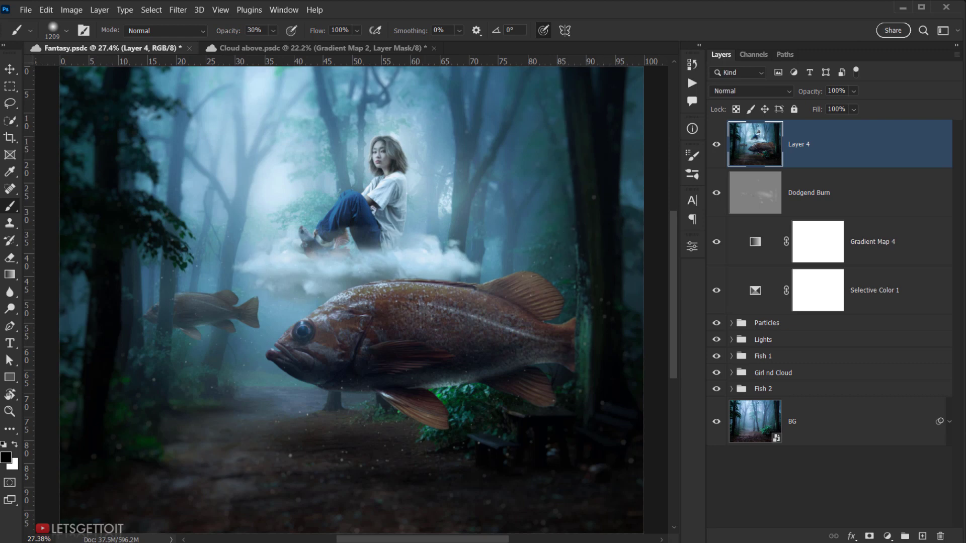
- Switch to the Move tool and look over the whole composite with its blurred edges
key(v)
scroll(551, 237, down, 2)
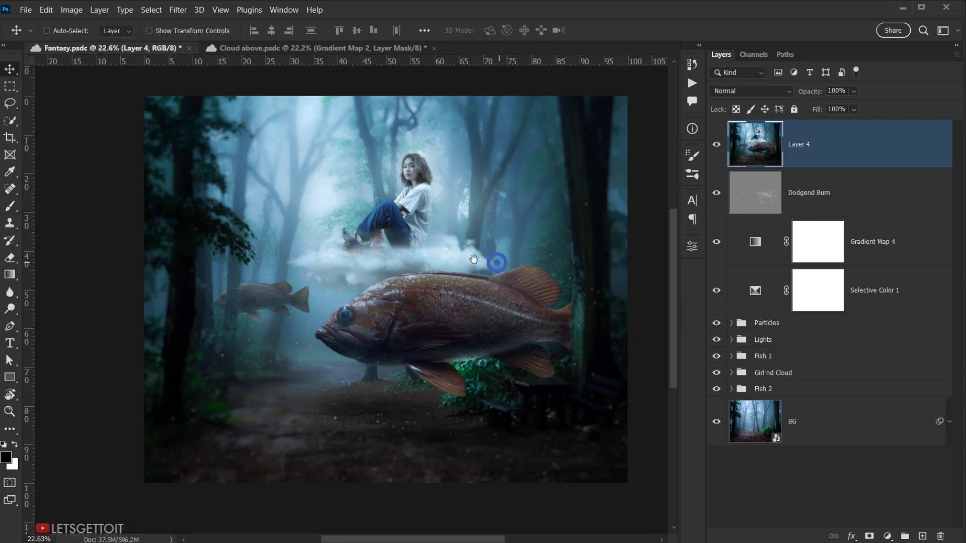
drag(496, 263, 468, 255)
drag(416, 297, 457, 276)
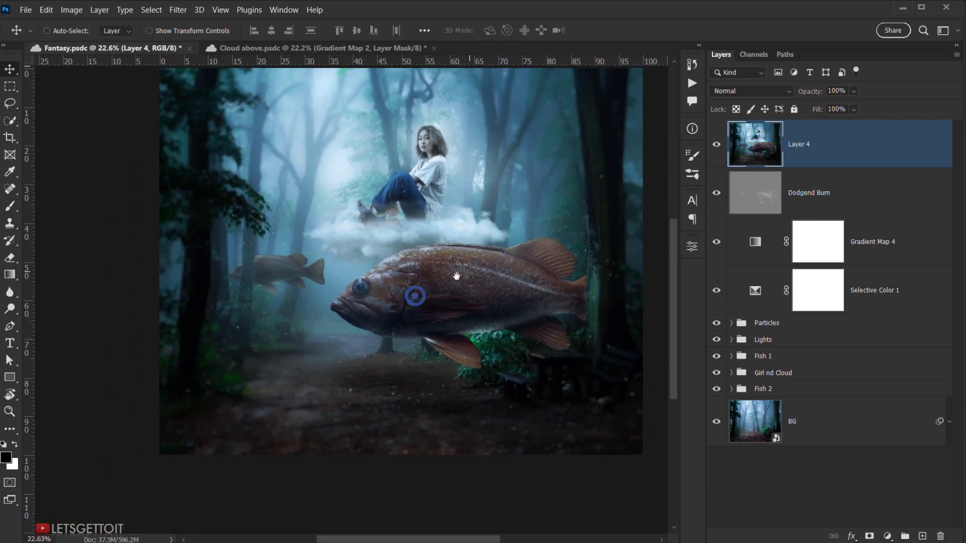
- Group the Dodgend Burn, Gradient Map 4 and Selective Color 1 layers and name the group Adjustments
scroll(331, 407, up, 3)
drag(375, 430, 367, 462)
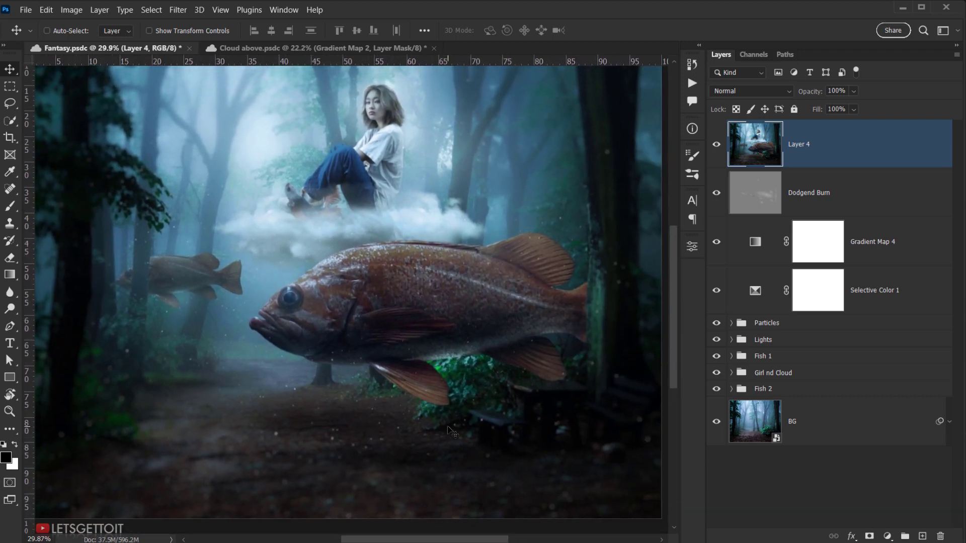
scroll(451, 431, down, 1)
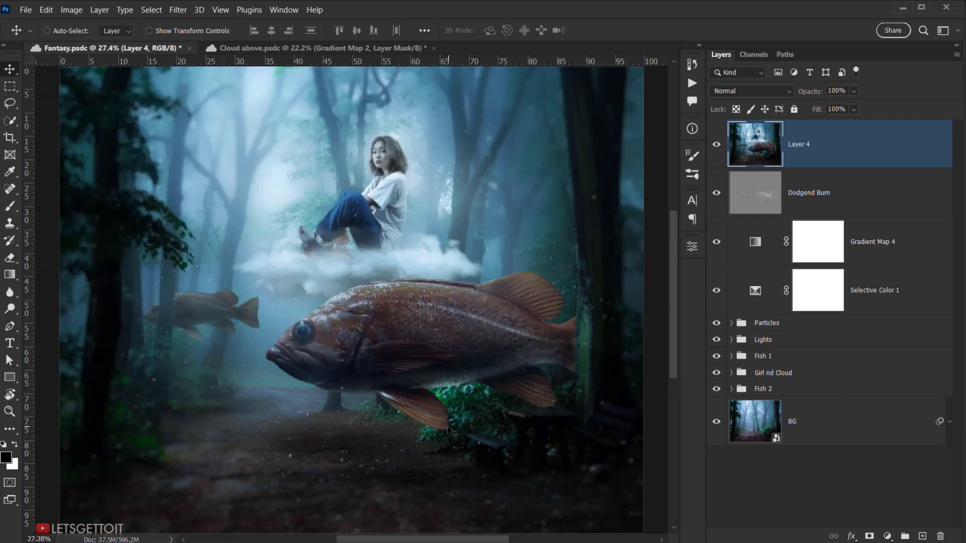
click(874, 190)
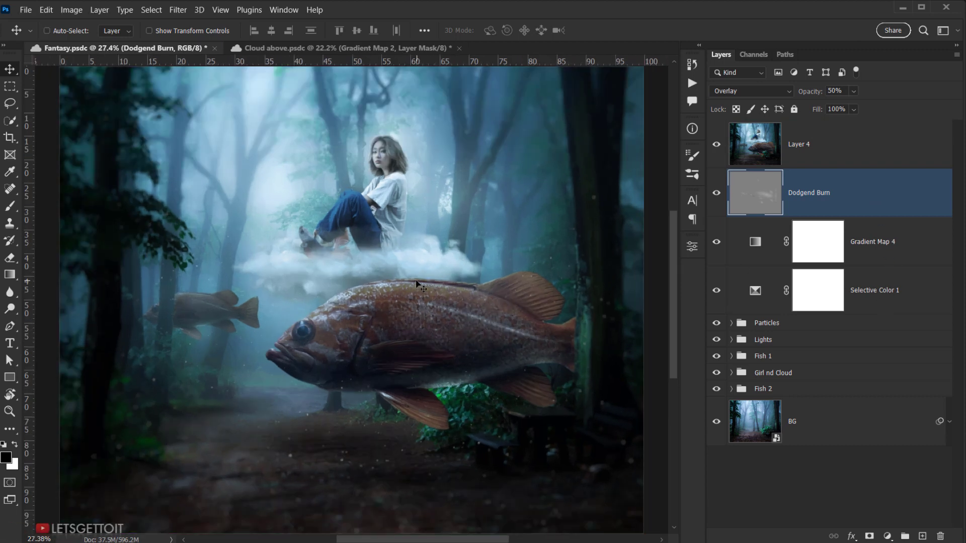
scroll(420, 287, down, 3)
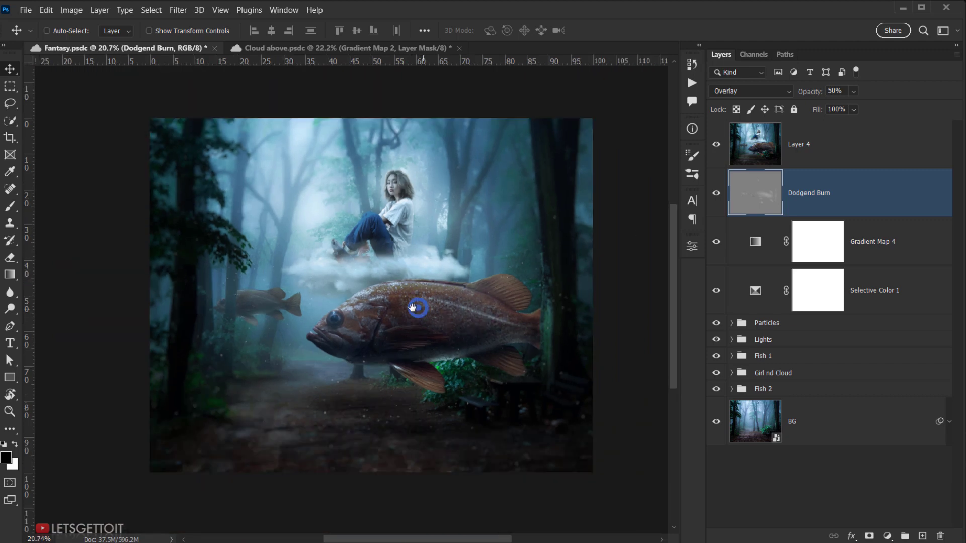
drag(417, 309, 406, 310)
scroll(387, 310, up, 3)
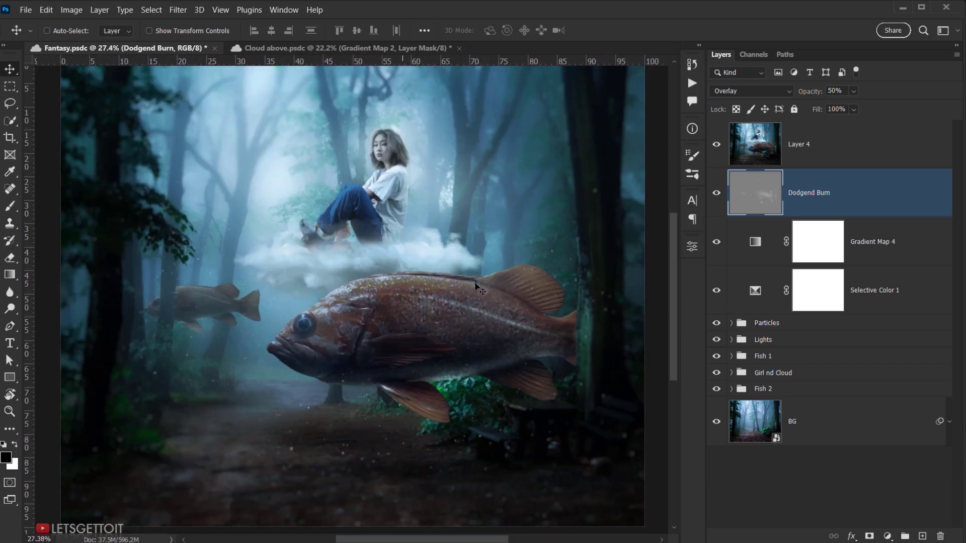
shift+click(889, 295)
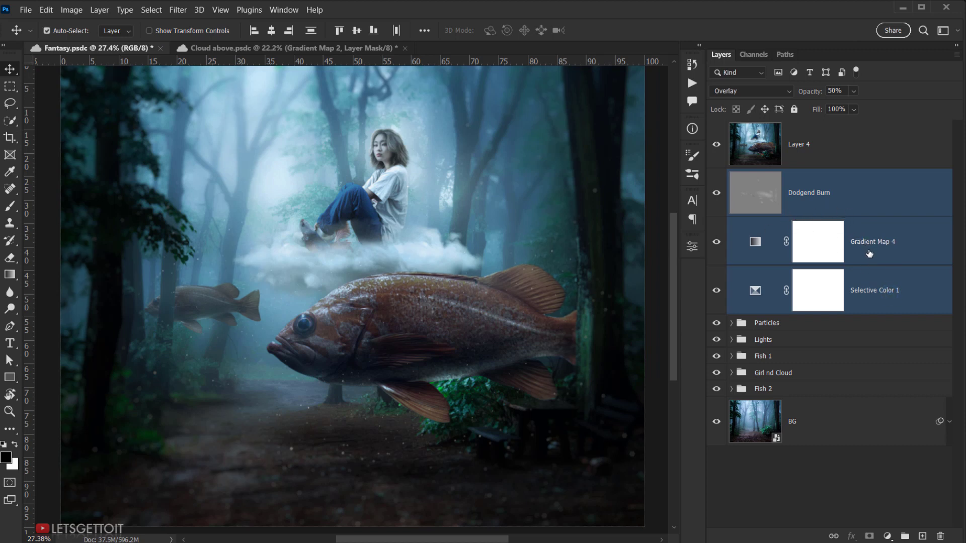
key(ctrl+g)
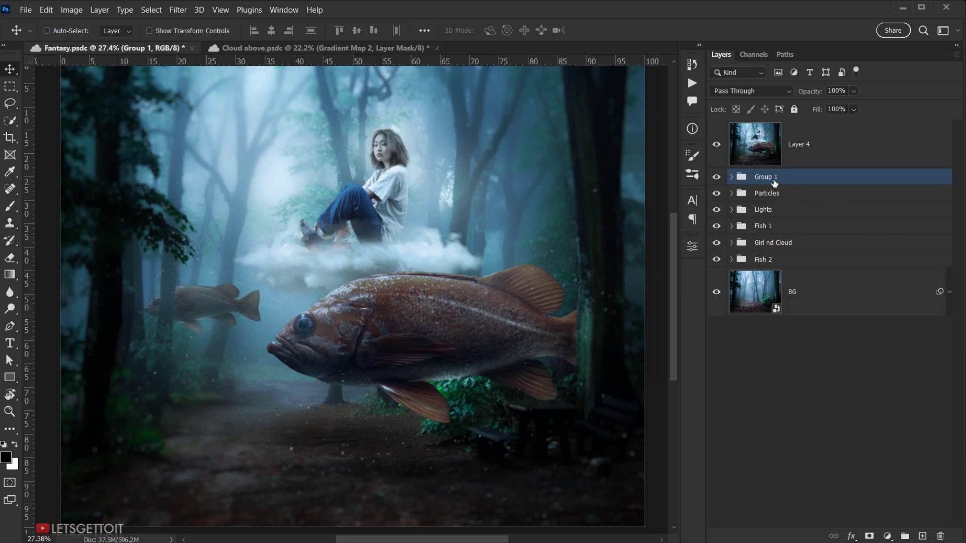
double_click(765, 176)
text(Adjustments)
key(Return)
- Rename Layer 4 as Final
double_click(800, 144)
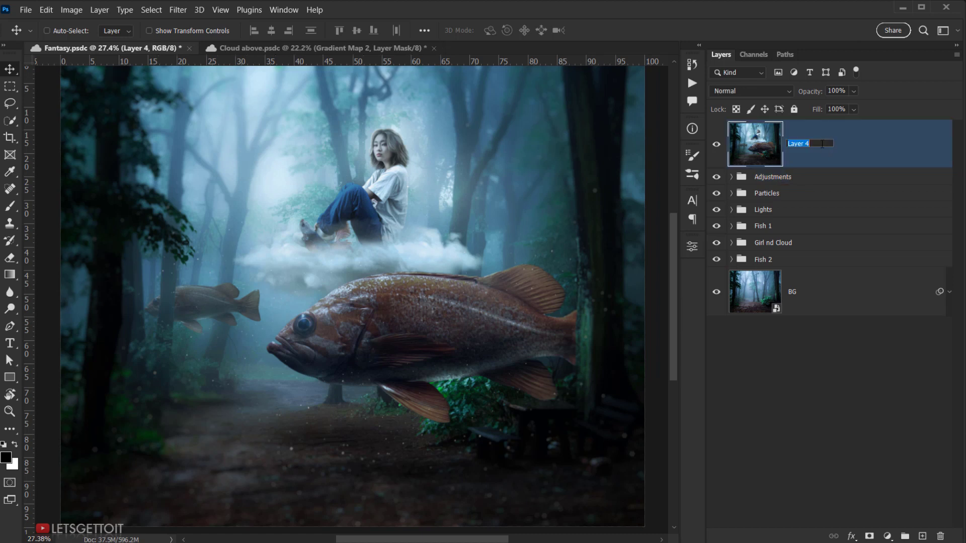
text(Final)
key(Return)
- Compare the whole composite several times with the Final layer hidden and shown
scroll(507, 211, down, 2)
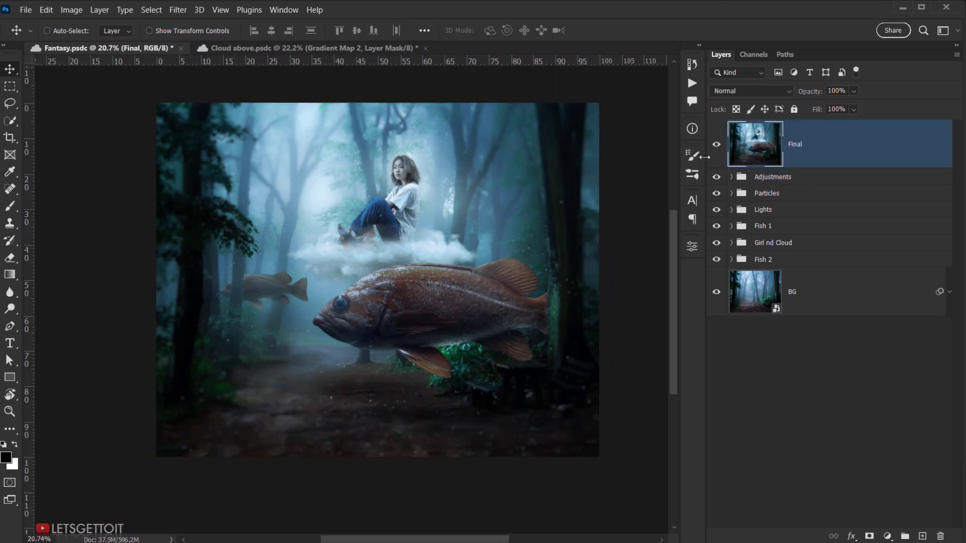
click(717, 145)
click(716, 145)
click(716, 145)
click(716, 145)
click(717, 146)
click(716, 146)
- Hide all the interface panels and view the finished composite enlarged
scroll(538, 257, up, 1)
key(ctrl)
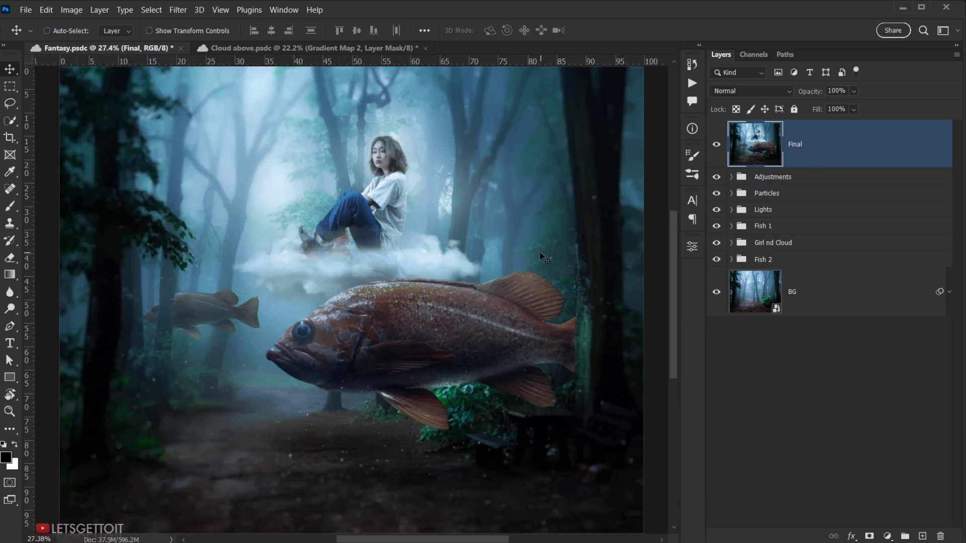
key(Tab)
scroll(549, 252, up, 1)
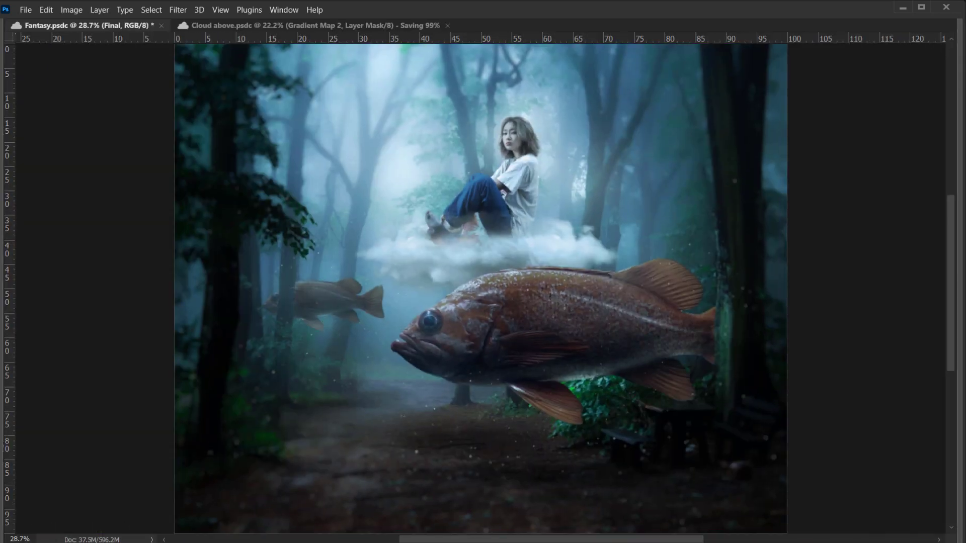